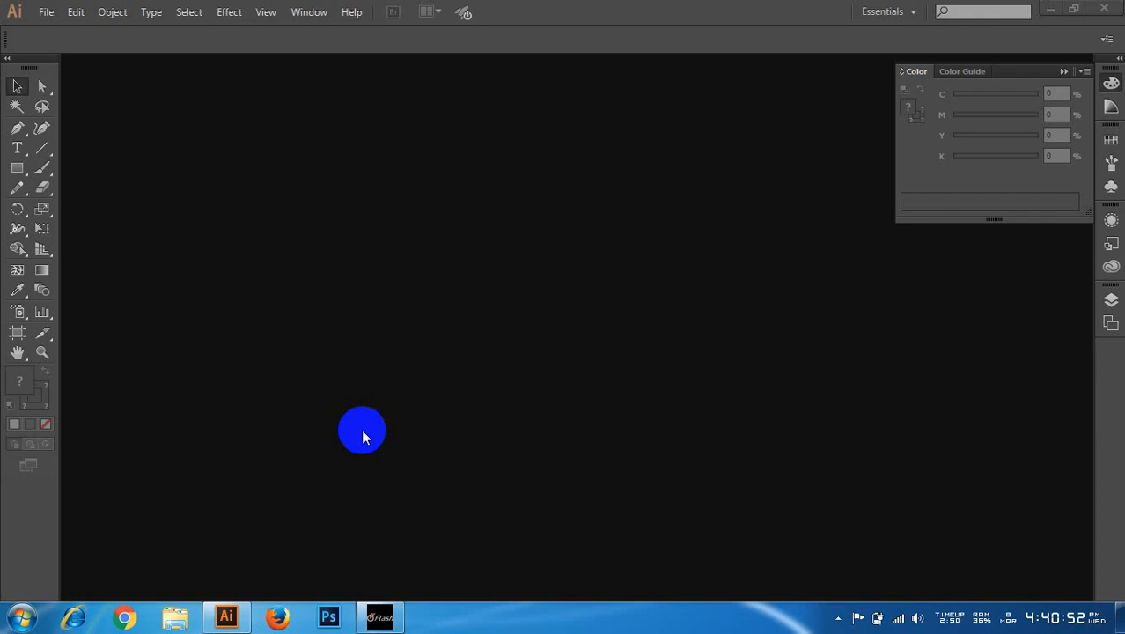
- Create a new Letter document, 8.5 by 11 in, with one artboard in CMYK colour mode
left_click(45, 14)
left_click(49, 30)
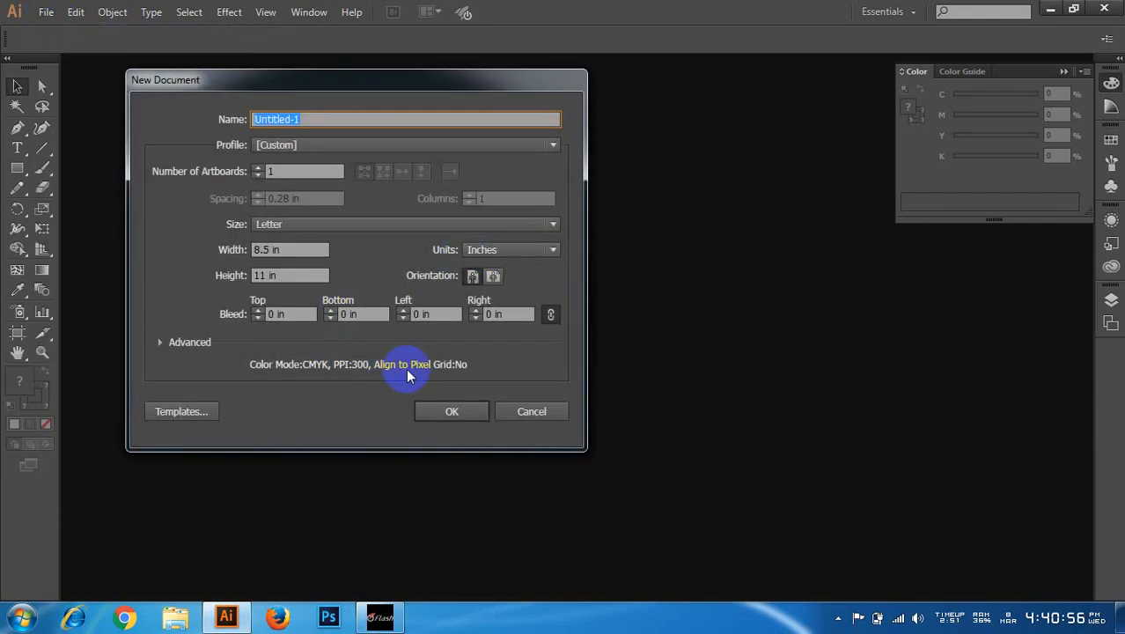
left_click(456, 410)
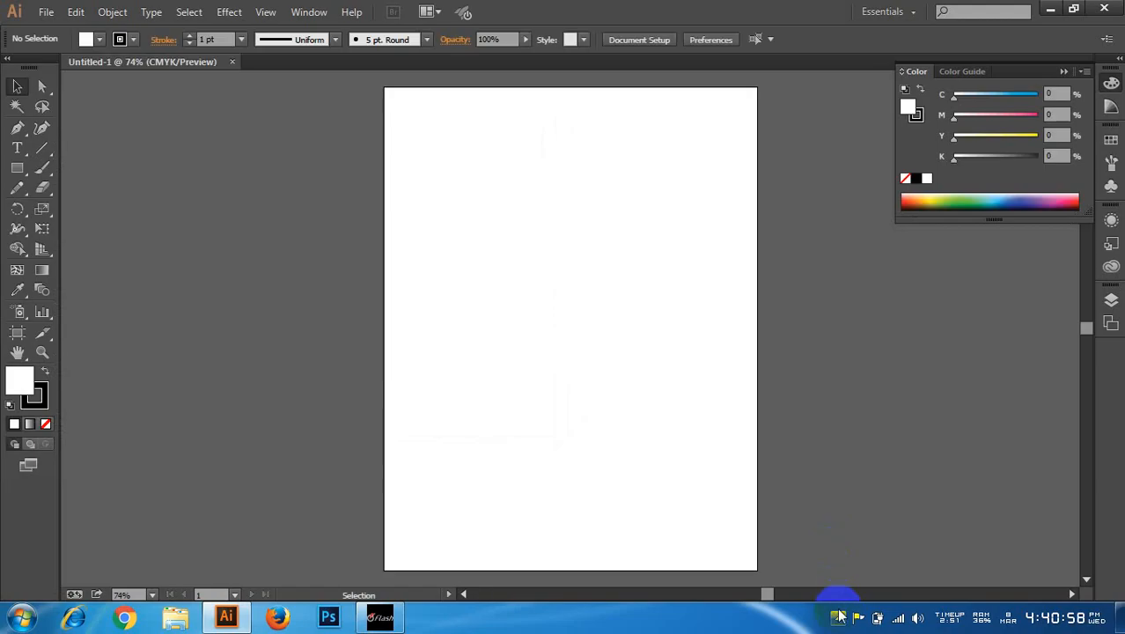
left_click(839, 616)
left_click(828, 557)
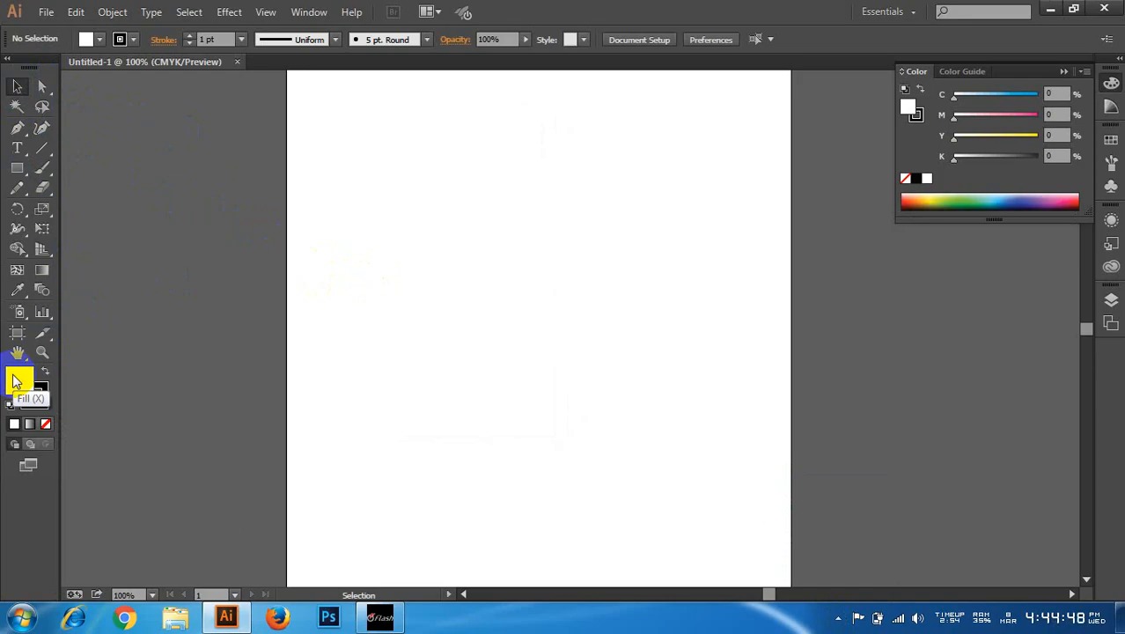
- Draw a square about 3.75 in wide on the artboard and give it a black fill with no stroke
left_click(16, 168)
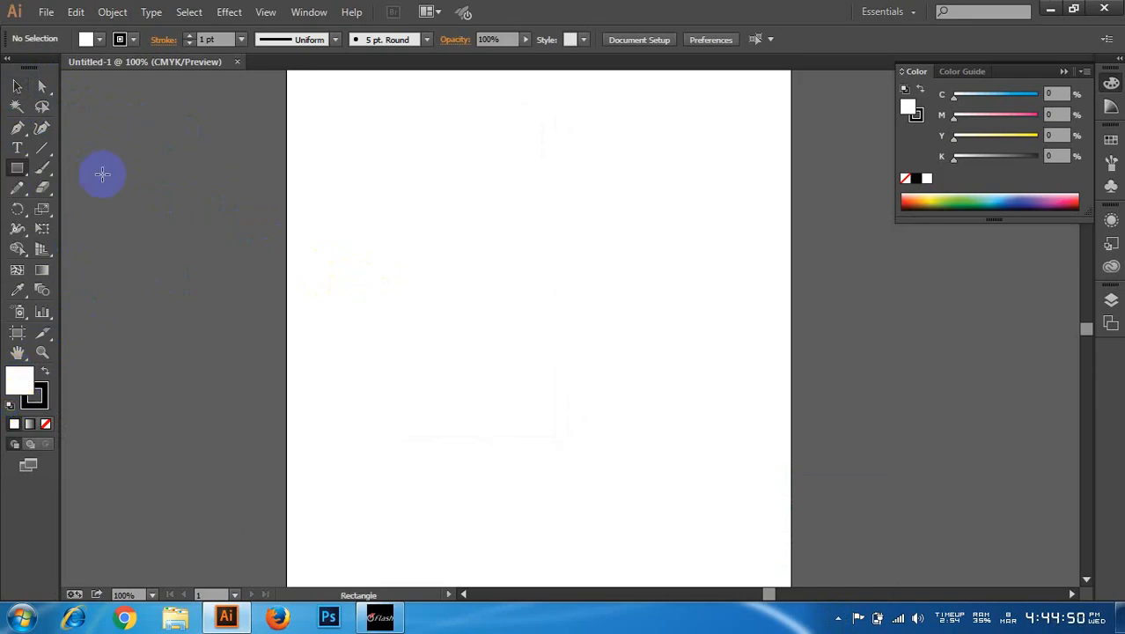
mouse_move(385, 163)
left_mouse_down()
mouse_move(512, 261)
mouse_move(608, 386)
left_mouse_up()
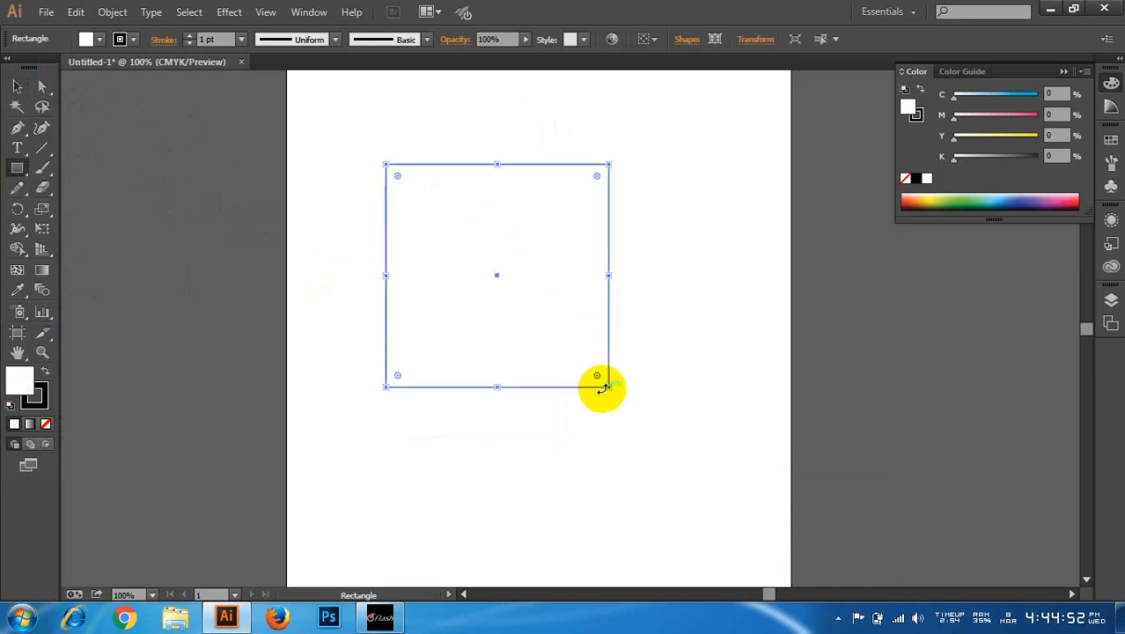
left_click(45, 370)
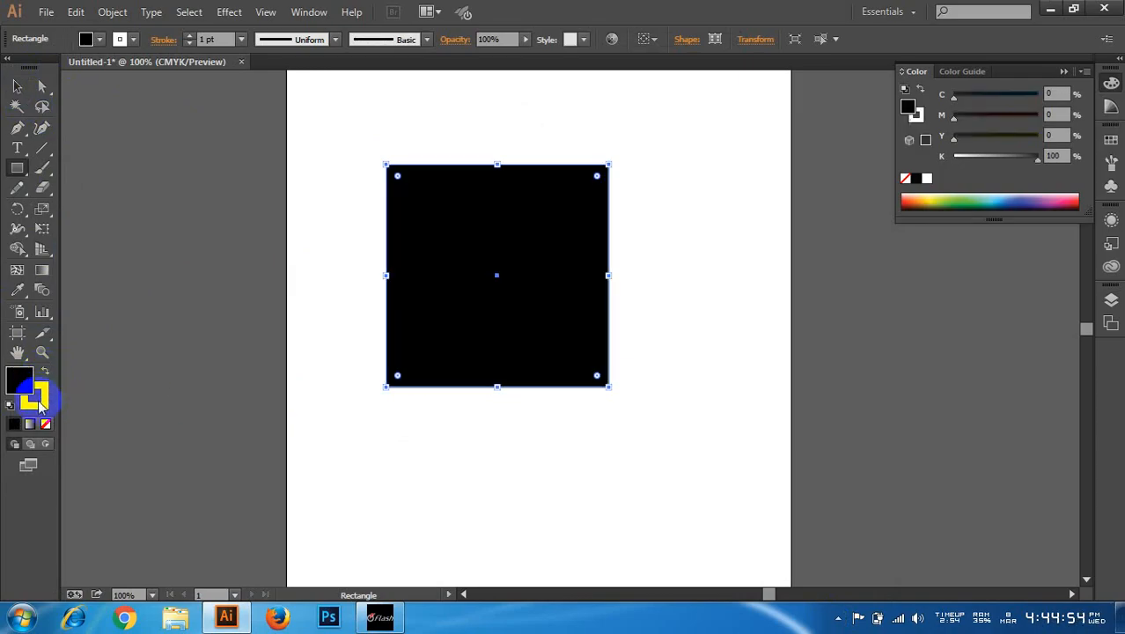
left_click(39, 401)
left_click(46, 423)
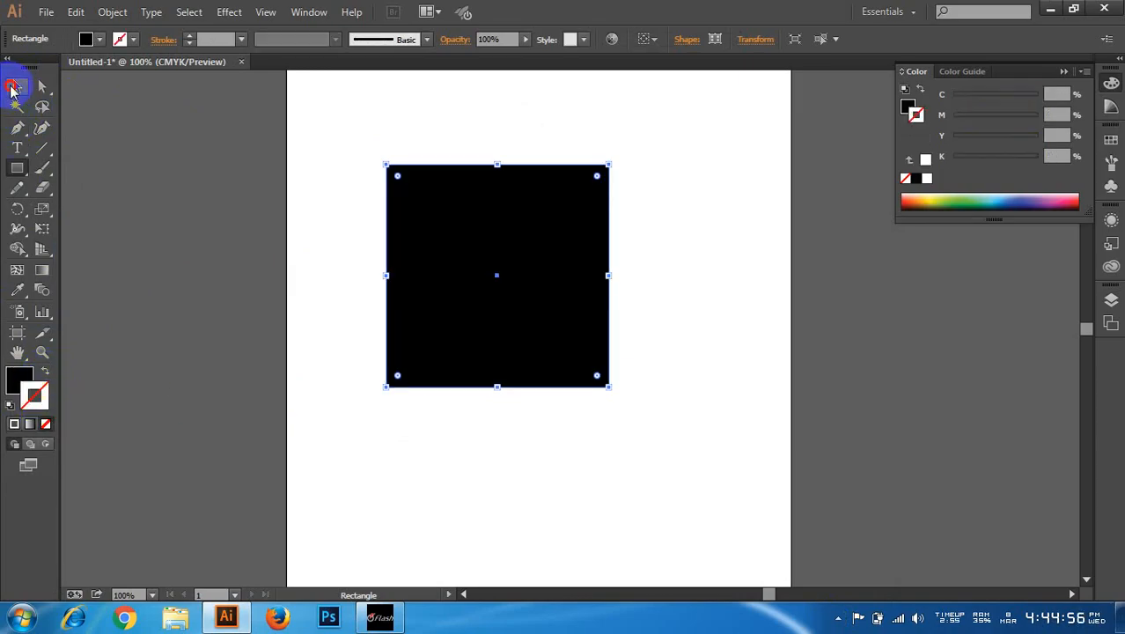
- Make the fill the active colour attribute and move the black square closer to the artboard's left edge
left_click(11, 88)
left_click(216, 251)
left_click(19, 379)
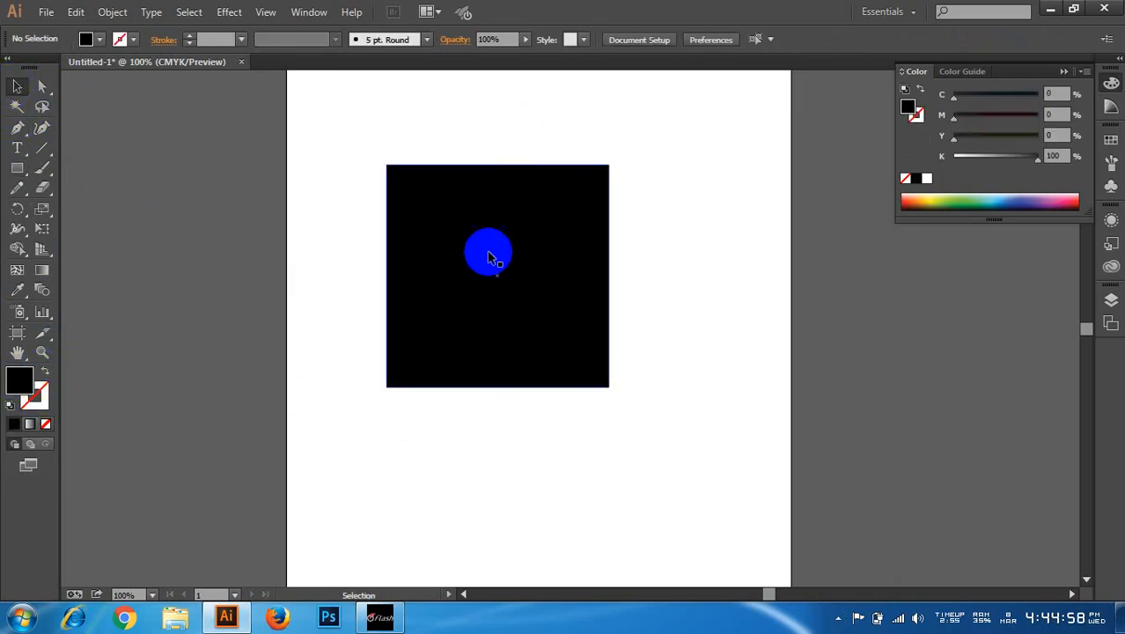
left_click_drag(490, 257, 446, 248)
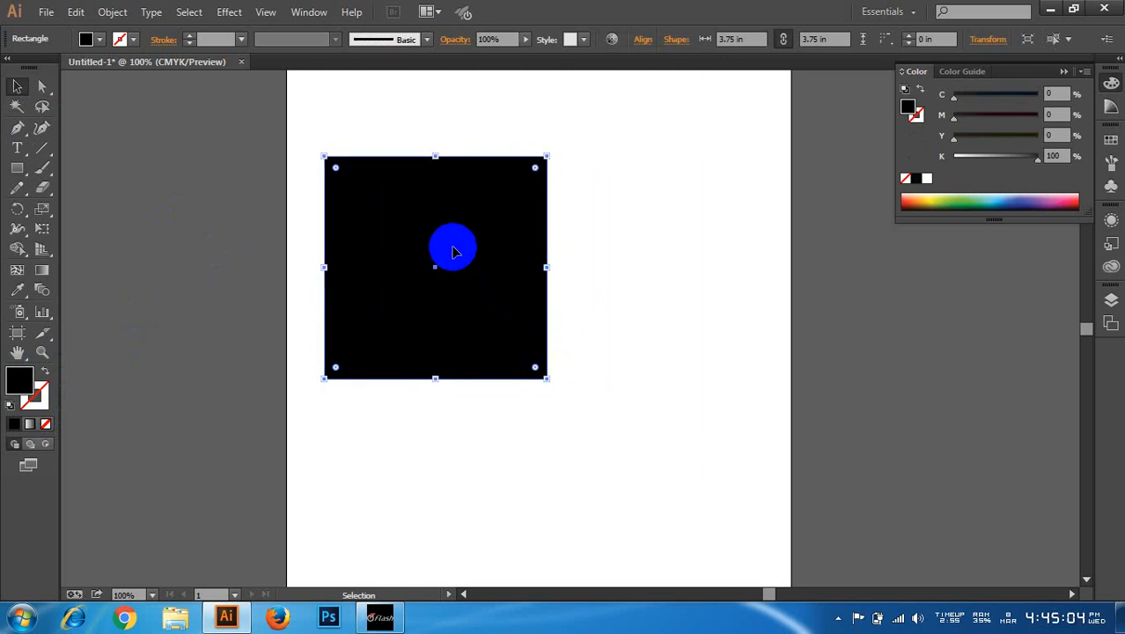
- Hide and reshow the Color panel, then place it as a floating panel beside the square
left_click(307, 13)
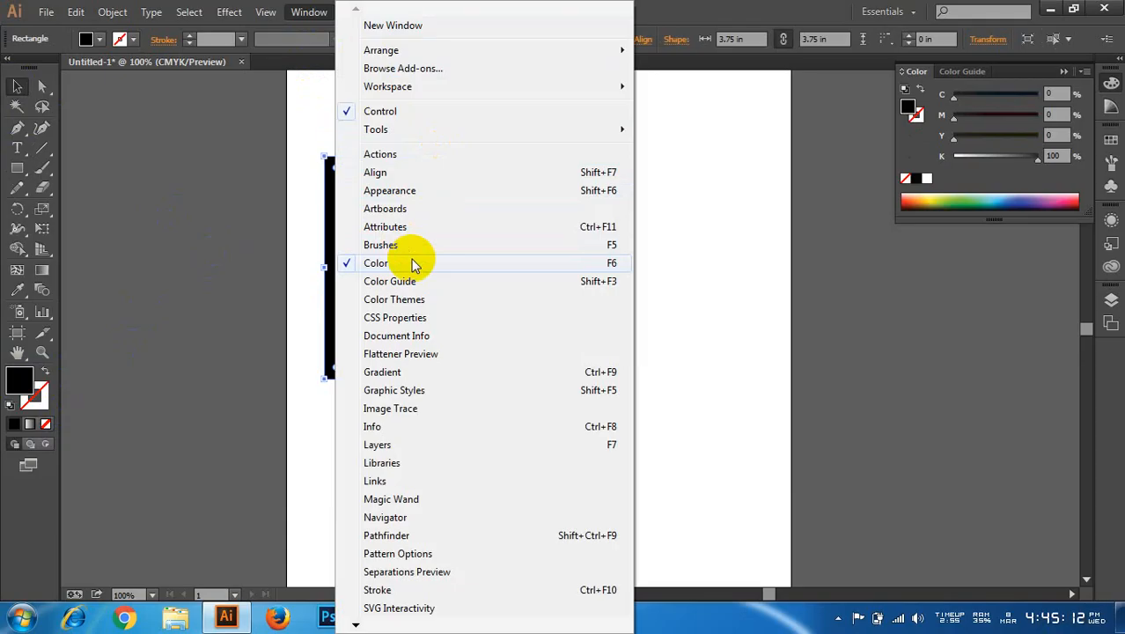
left_click(517, 268)
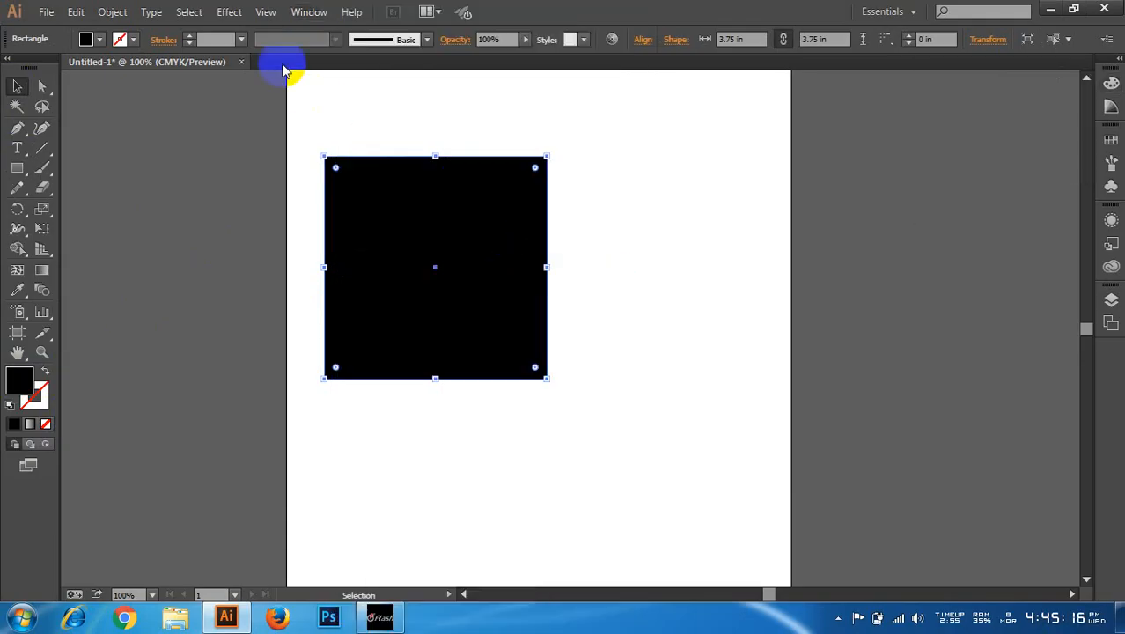
left_click(308, 12)
left_click(414, 262)
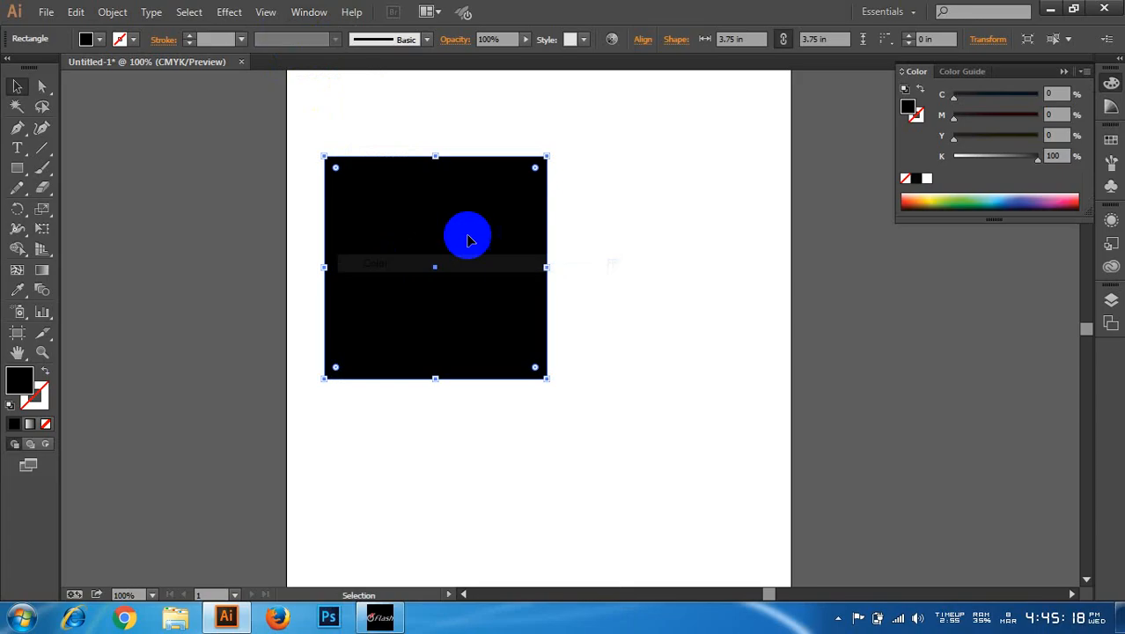
left_click_drag(1010, 78, 748, 130)
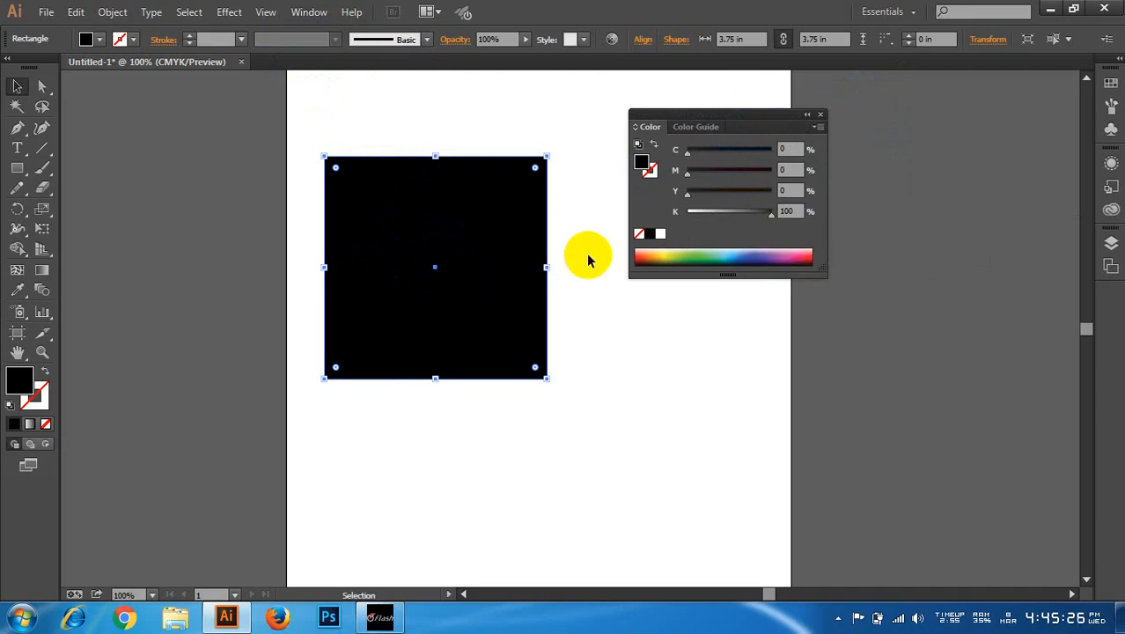
- Try several red, orange and cream tones from the colour spectrum as the square's fill
left_click(641, 254)
left_click(655, 253)
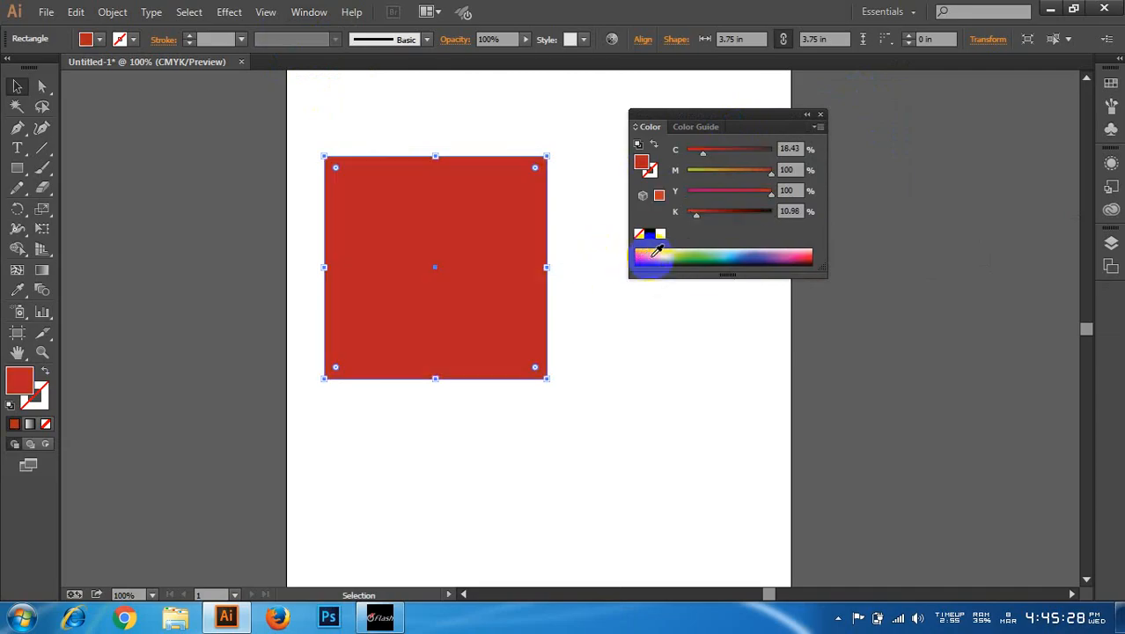
left_click(651, 254)
left_click(642, 254)
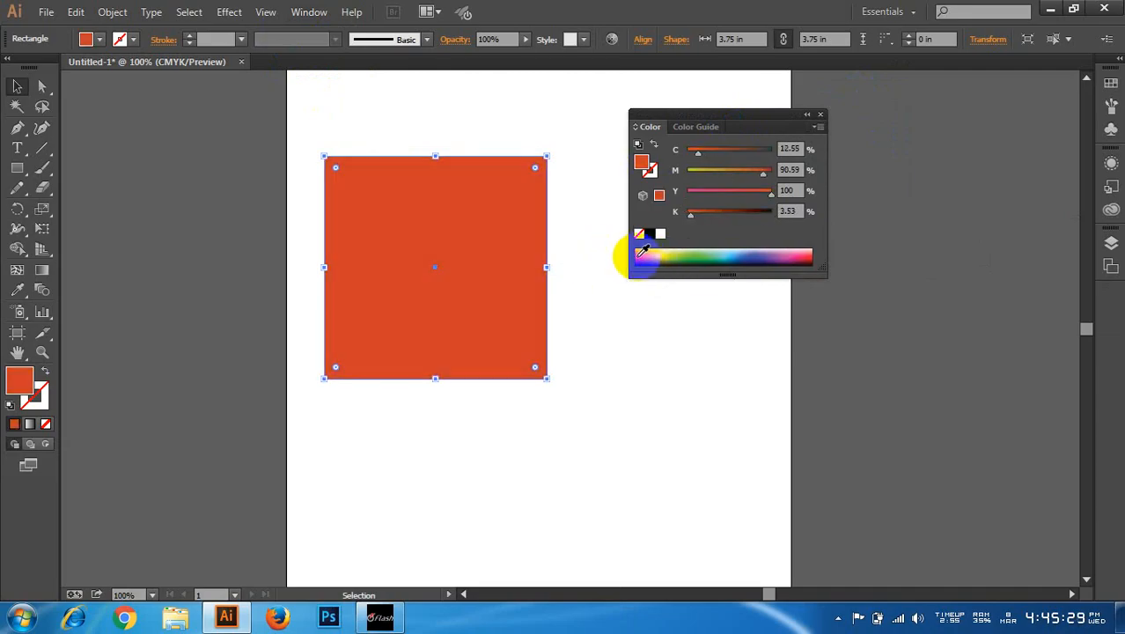
left_click(642, 254)
left_click(648, 249)
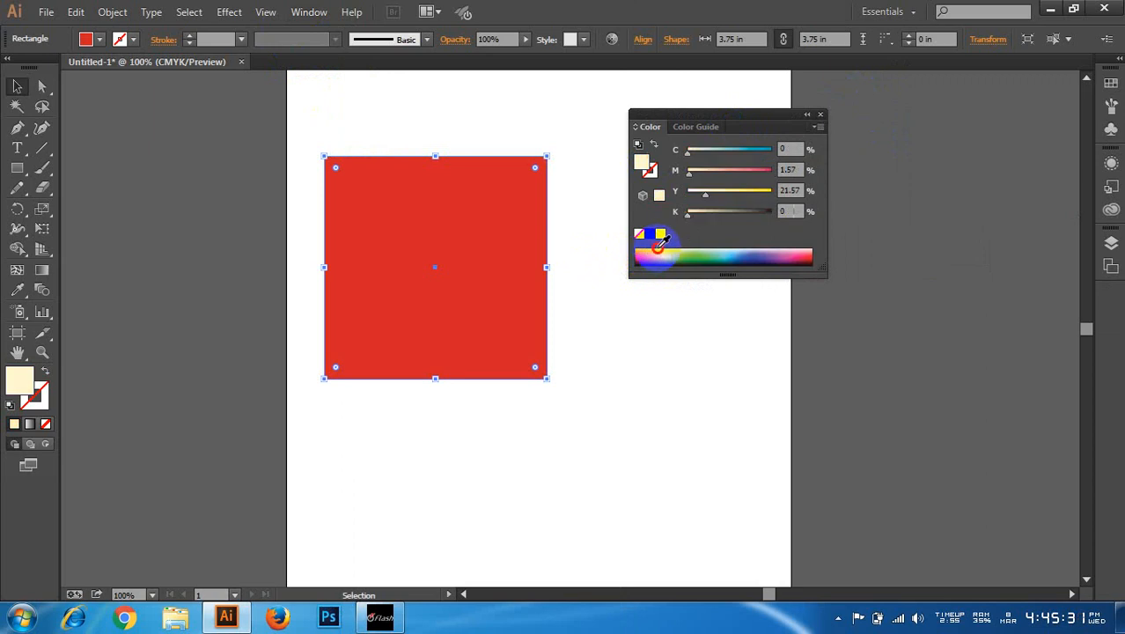
- Try olive, green and light blue spectrum colours on the square, ending with green at C 52.55 and Y 93.33 percent
left_click(683, 248)
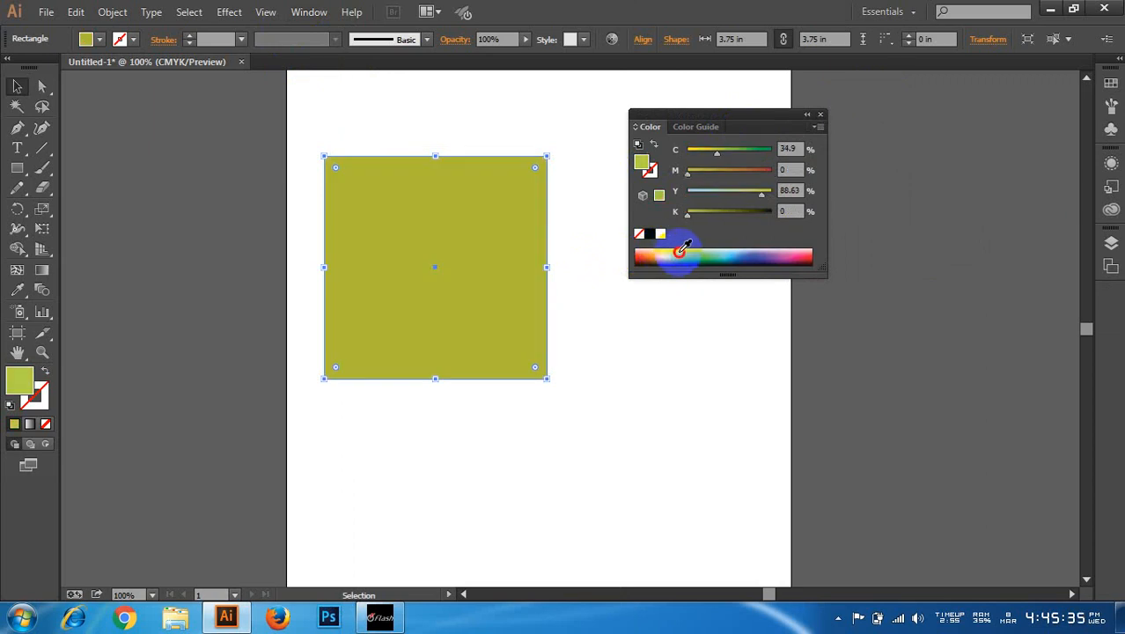
left_click(694, 246)
left_click(701, 249)
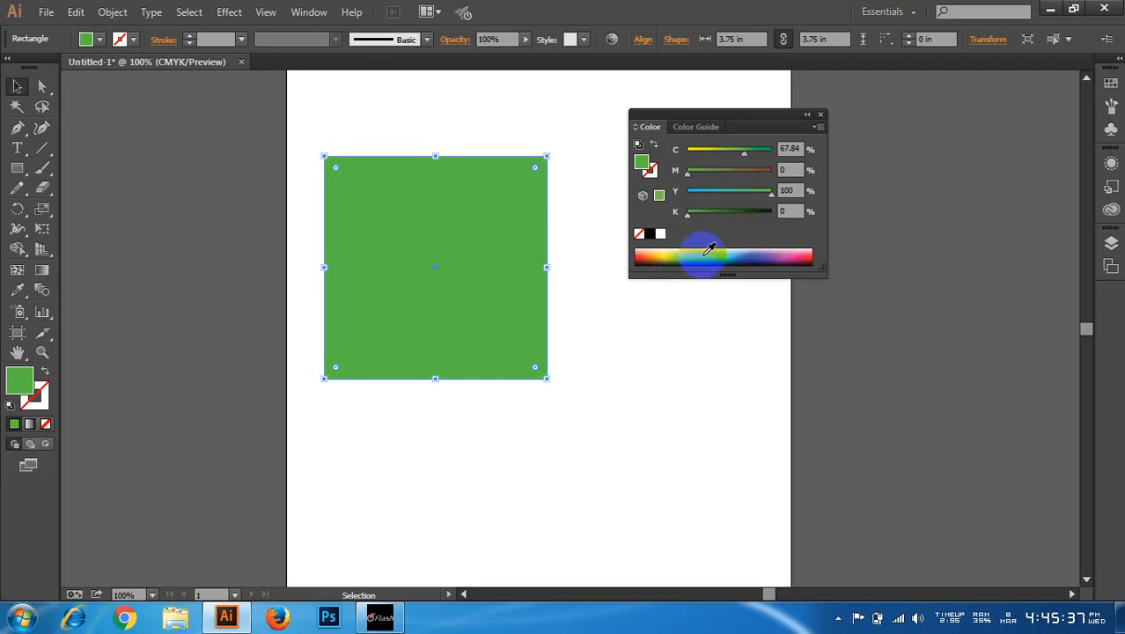
mouse_move(709, 248)
left_mouse_down()
mouse_move(754, 247)
mouse_move(721, 241)
left_mouse_up()
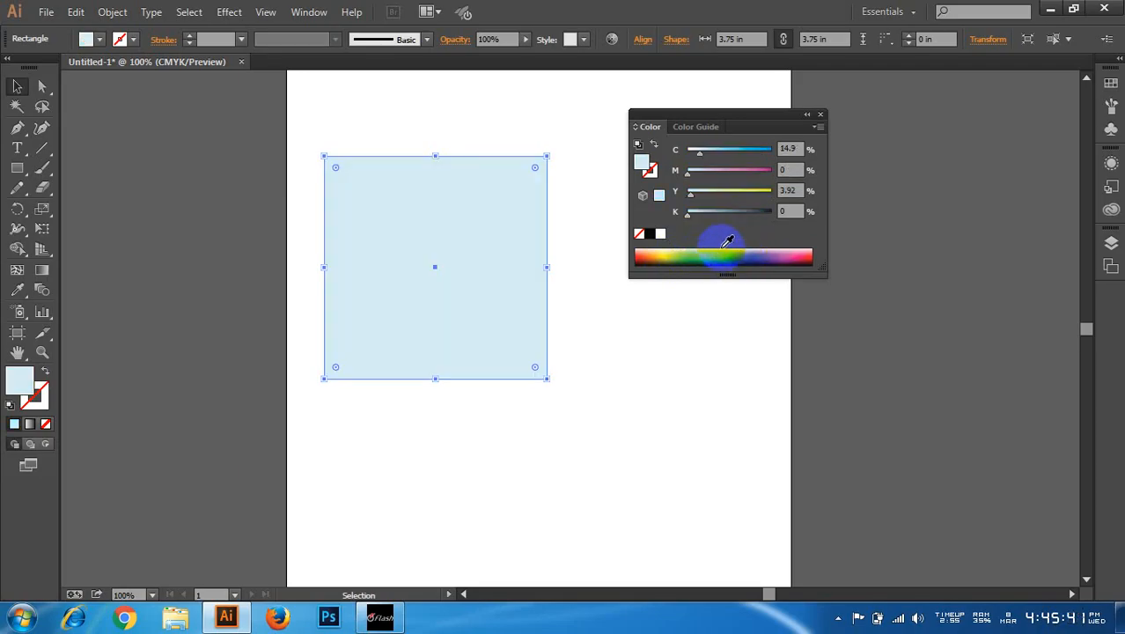
left_click(700, 245)
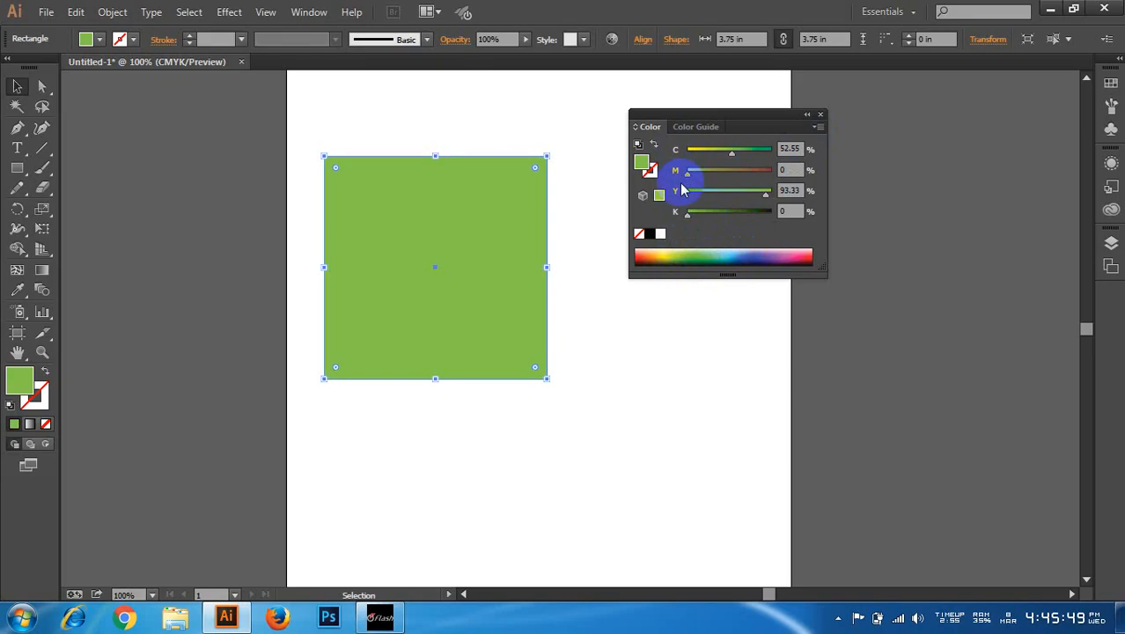
- View the colour modes available for defining the square's fill
left_click(818, 126)
left_click(780, 130)
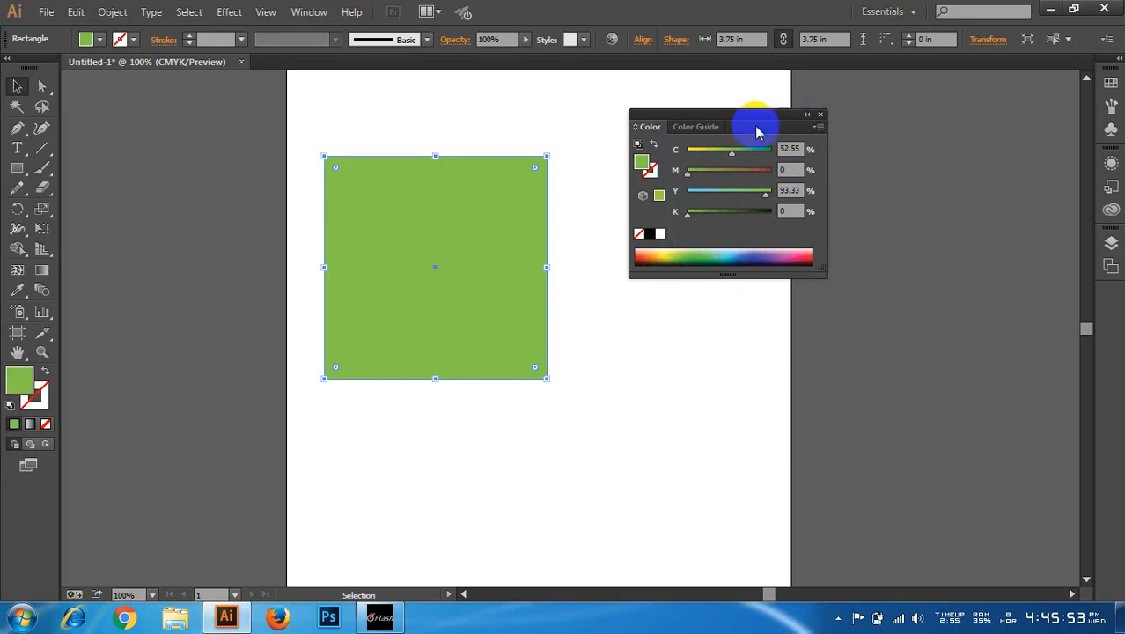
left_click(819, 128)
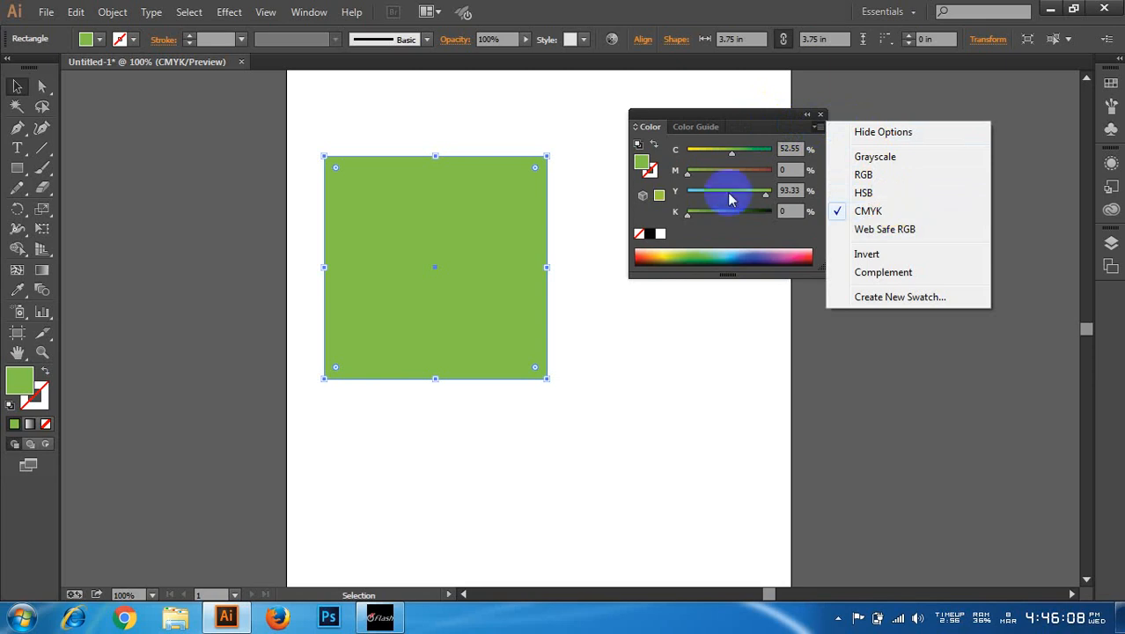
- Mix the square's fill to C 17, M 18, Y 60 and K 64 percent
left_click(700, 152)
left_click(737, 152)
left_click(733, 170)
left_click(737, 191)
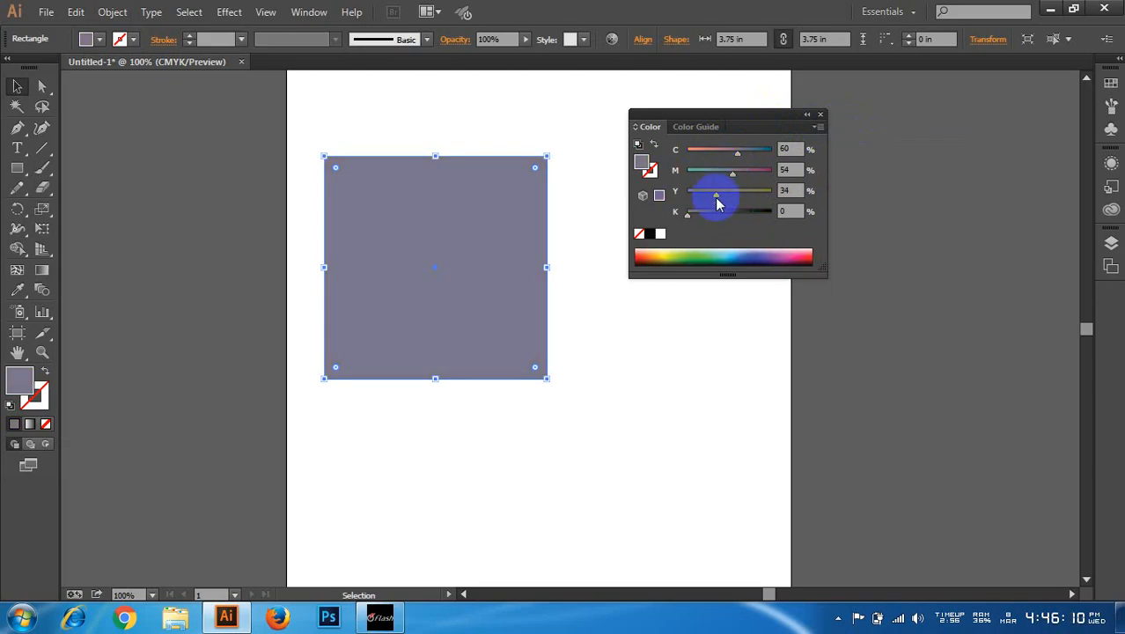
left_click(724, 212)
left_click(739, 212)
left_click(701, 170)
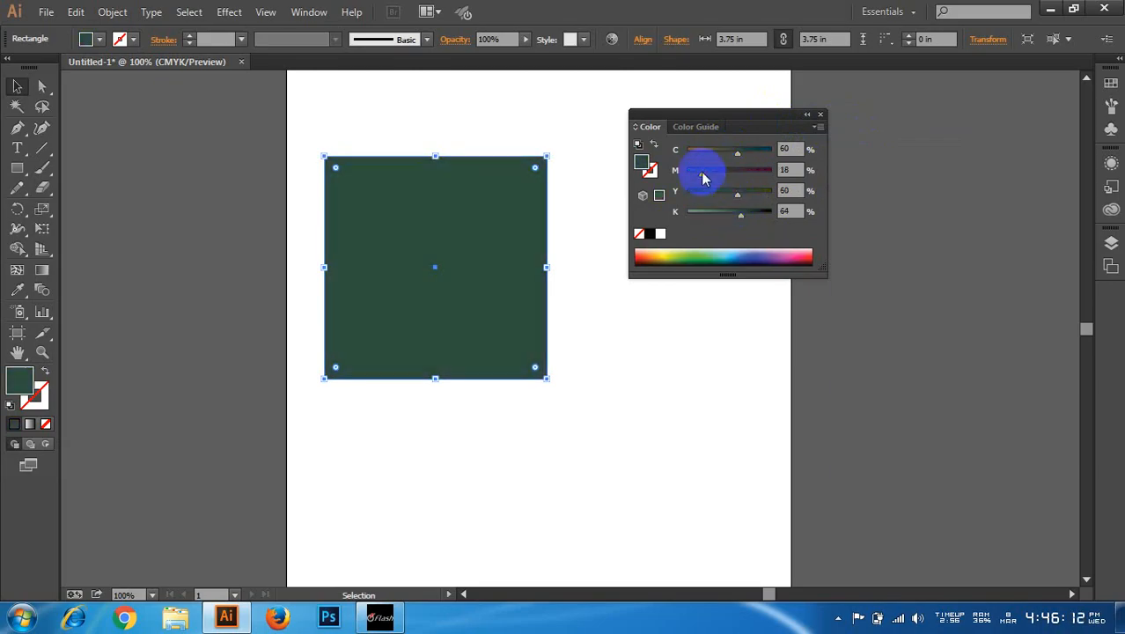
left_click(701, 152)
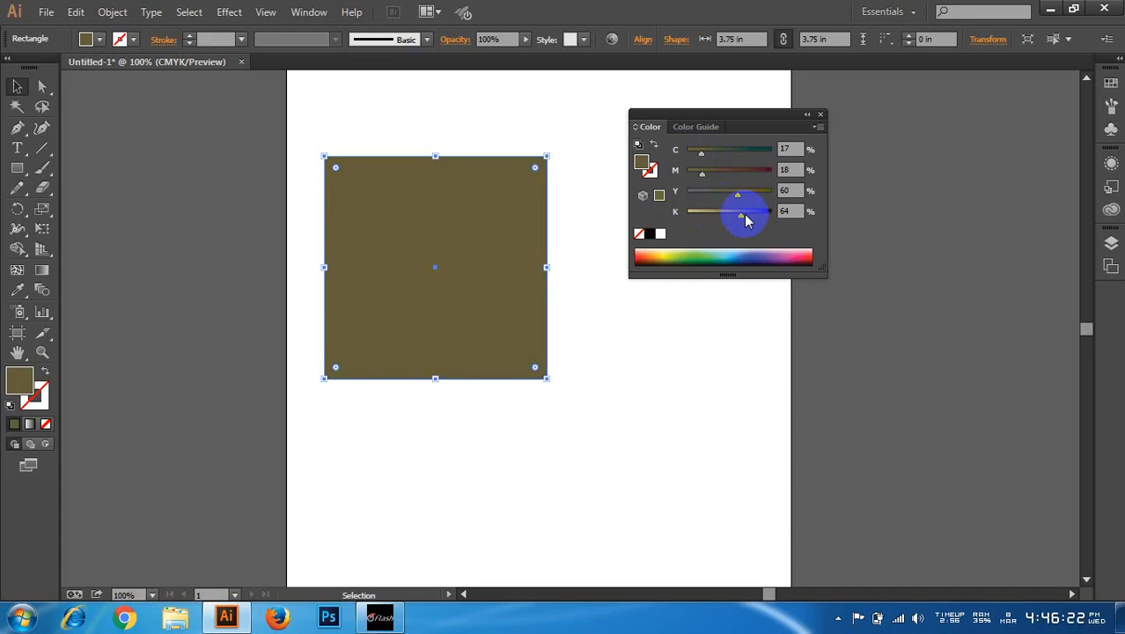
- Set the square's cyan, magenta, yellow and black fill values all to 100 percent
left_click_drag(745, 220, 682, 213)
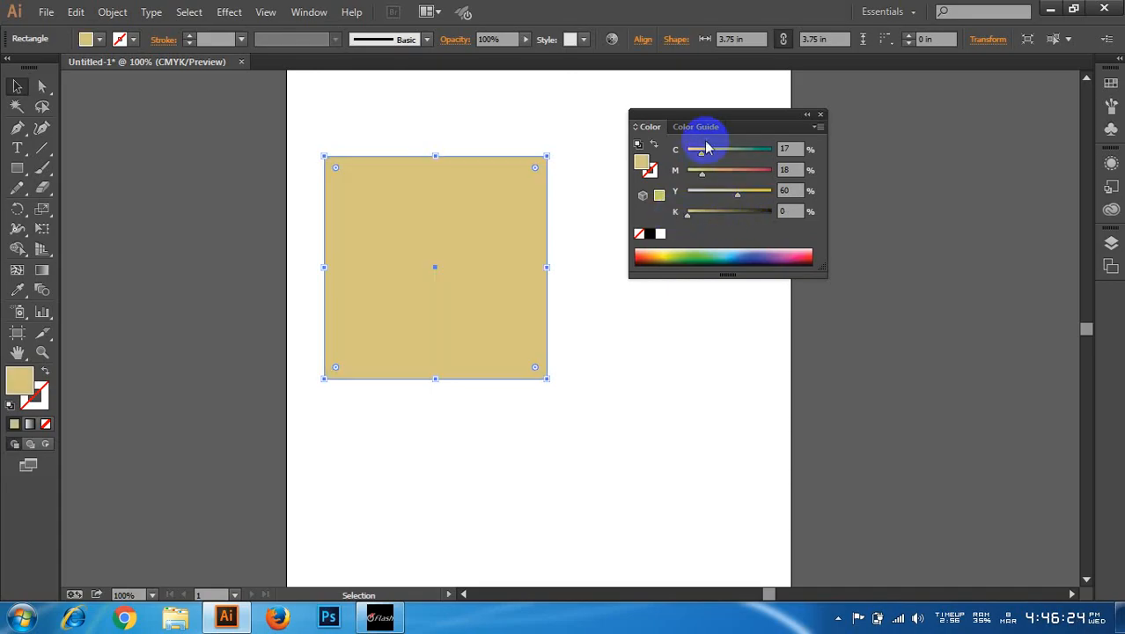
left_click_drag(702, 156, 783, 156)
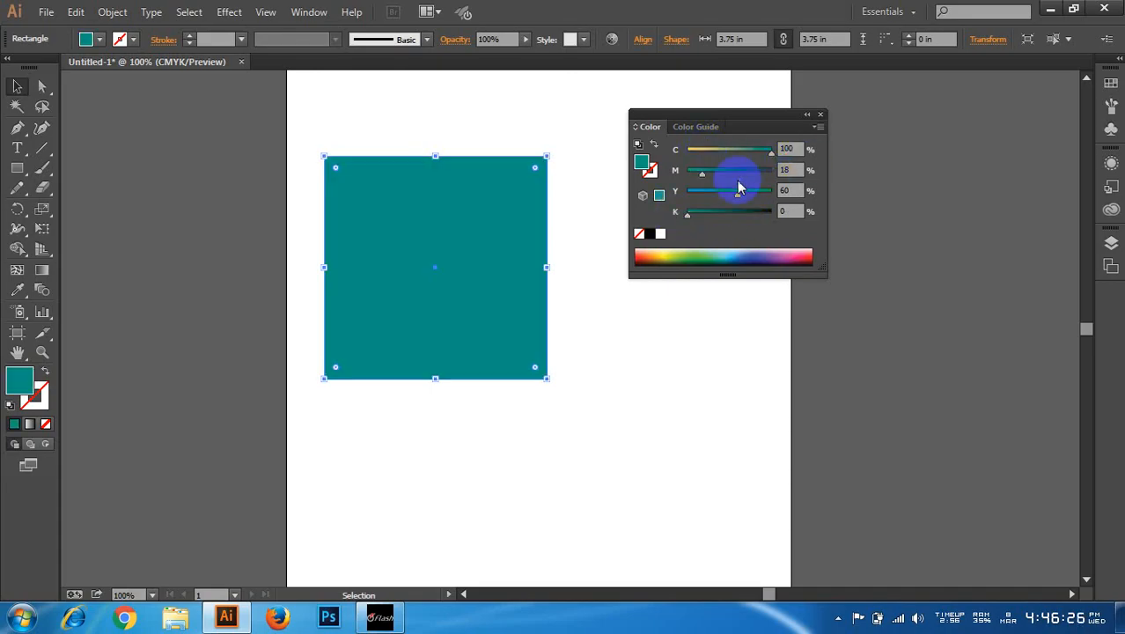
left_click_drag(704, 171, 795, 169)
left_click_drag(730, 190, 810, 176)
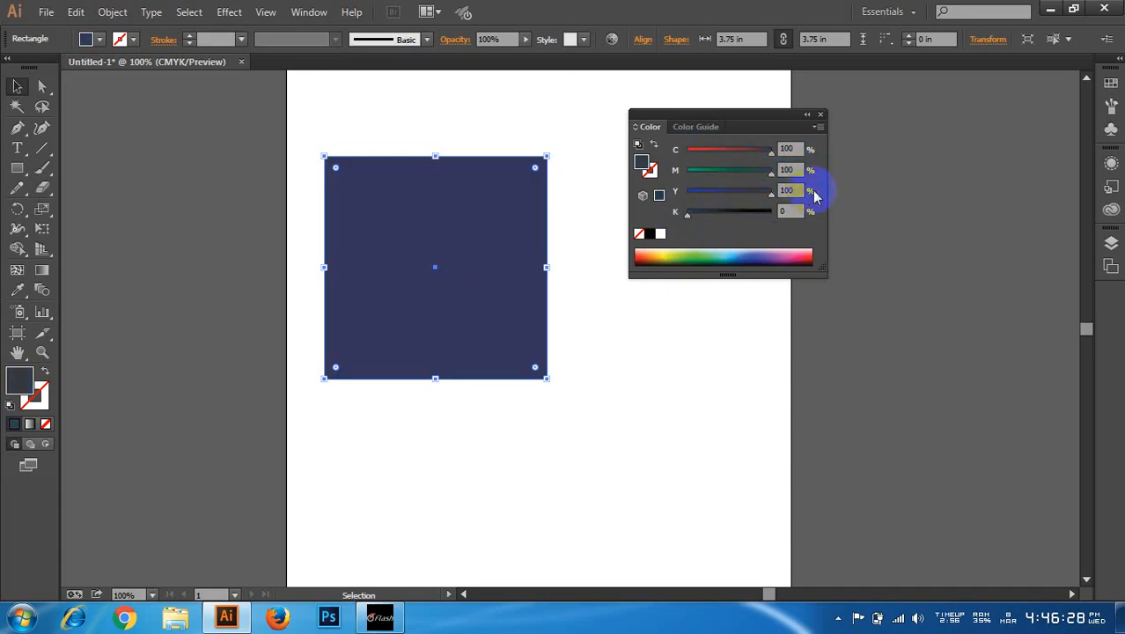
left_click_drag(689, 213, 819, 218)
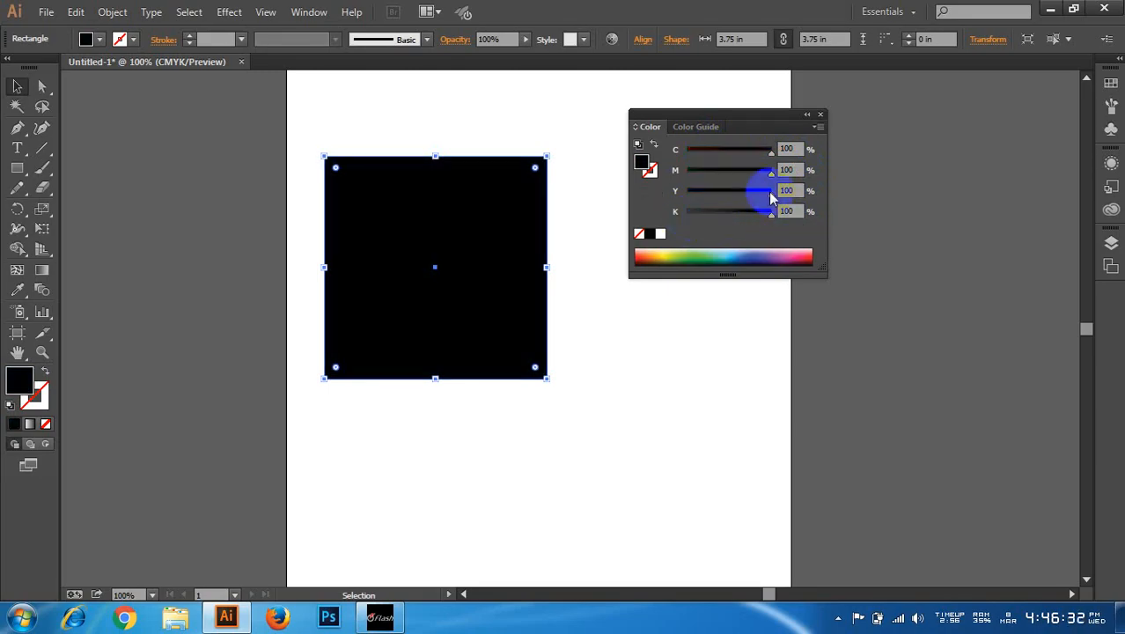
- Turn the square yellow by bringing its cyan, magenta and black to 0 percent while keeping yellow at 100 percent
left_click_drag(773, 216, 687, 225)
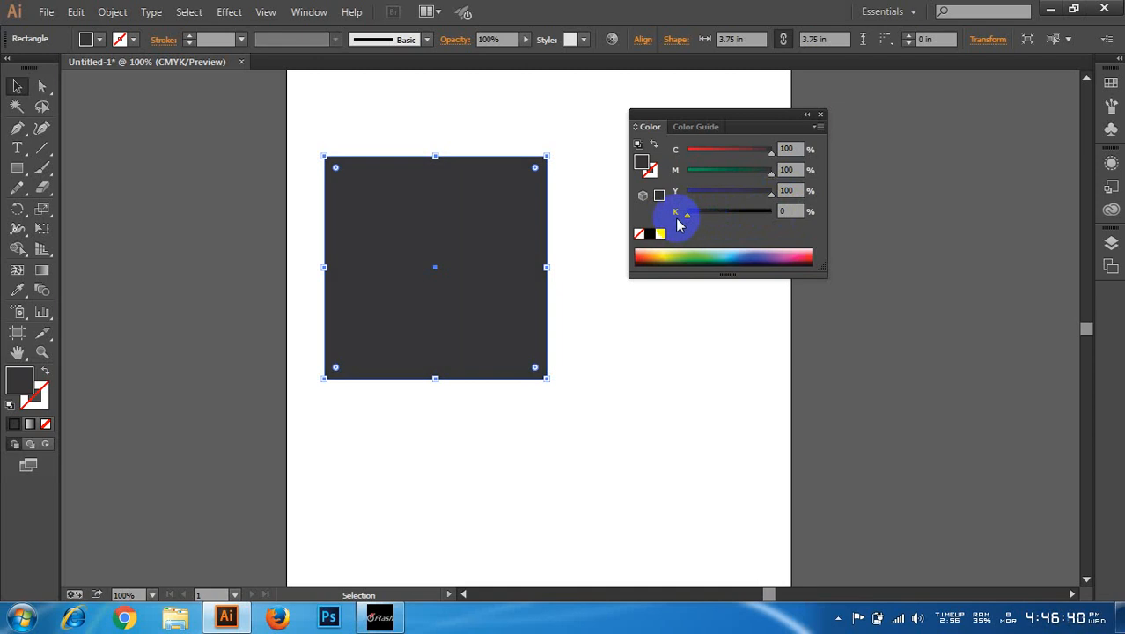
left_click_drag(765, 171, 634, 193)
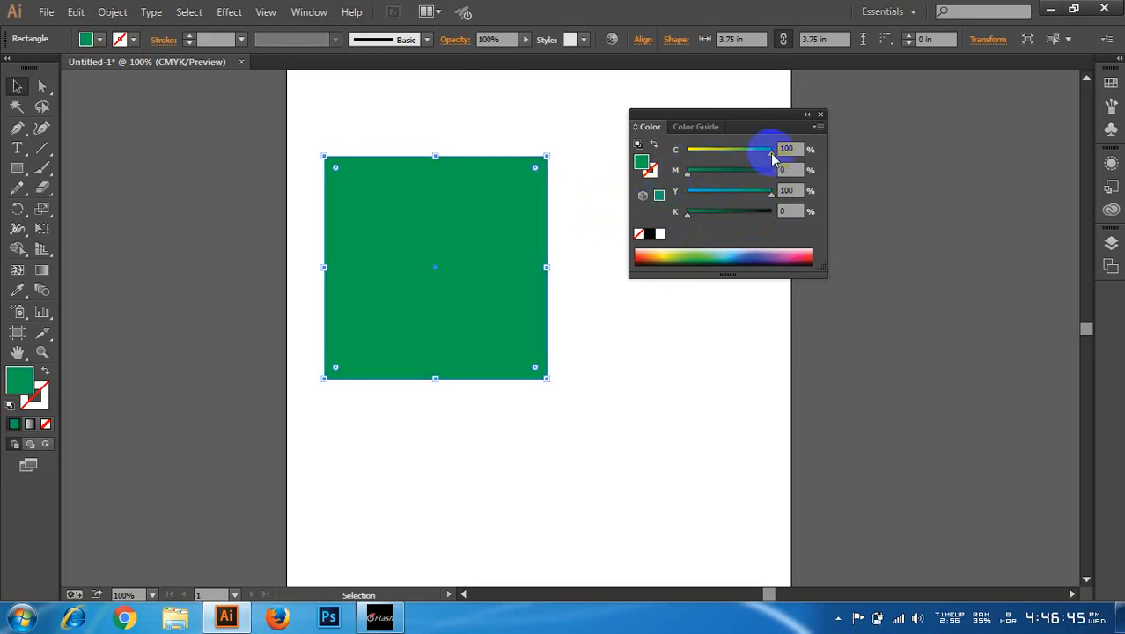
mouse_move(767, 151)
left_mouse_down()
mouse_move(666, 143)
mouse_move(691, 169)
mouse_move(770, 171)
left_mouse_up()
left_click_drag(681, 214, 821, 211)
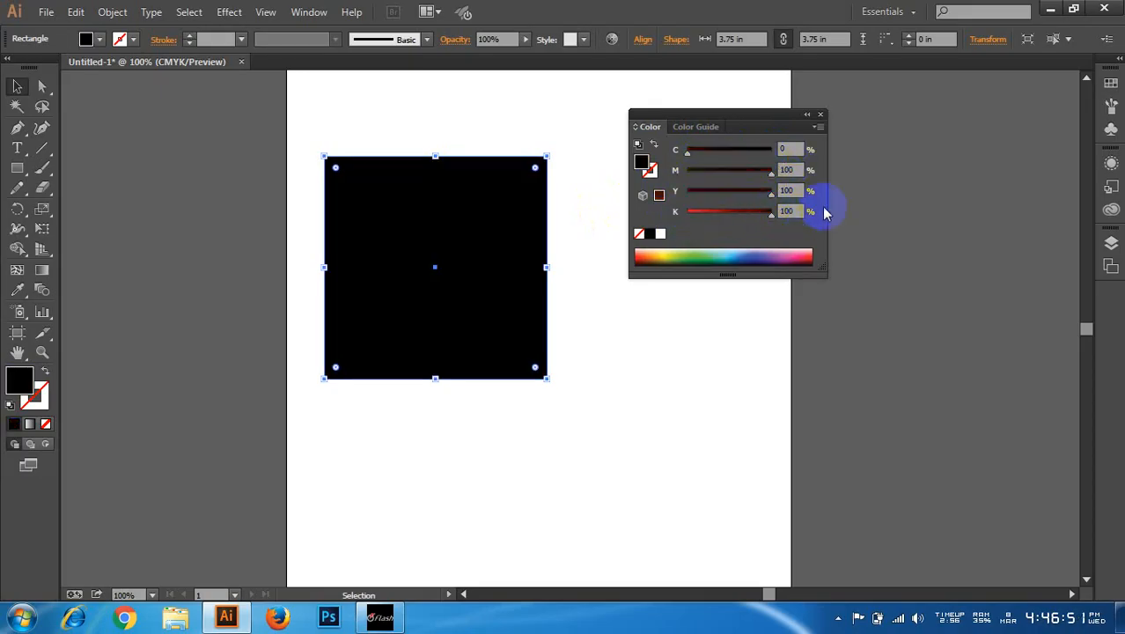
left_click_drag(771, 170, 662, 171)
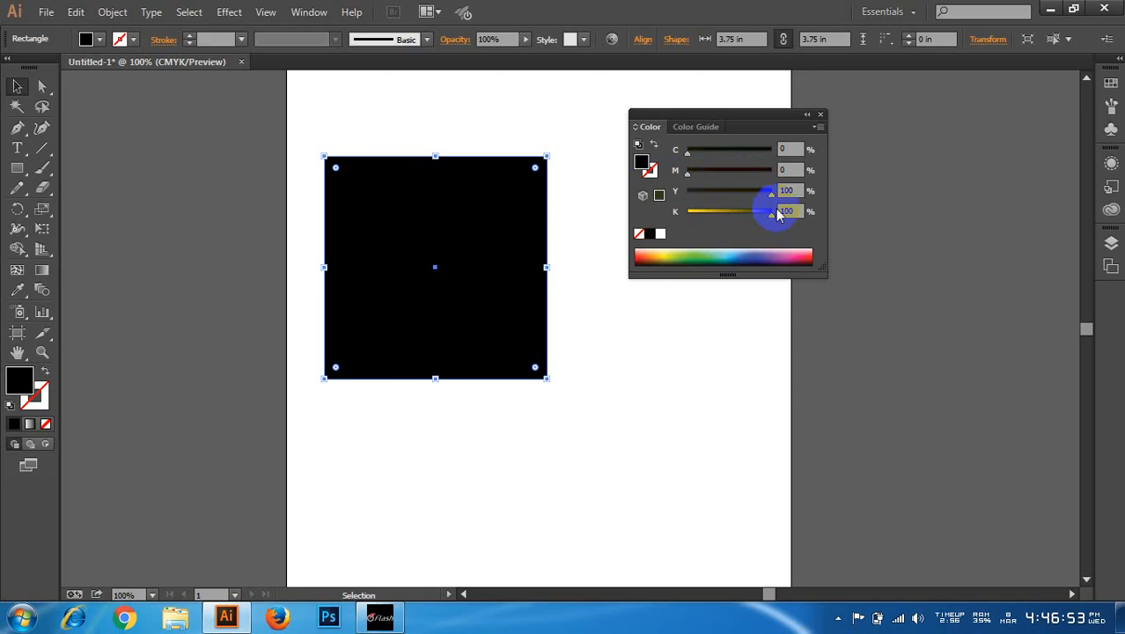
left_click_drag(771, 221, 673, 212)
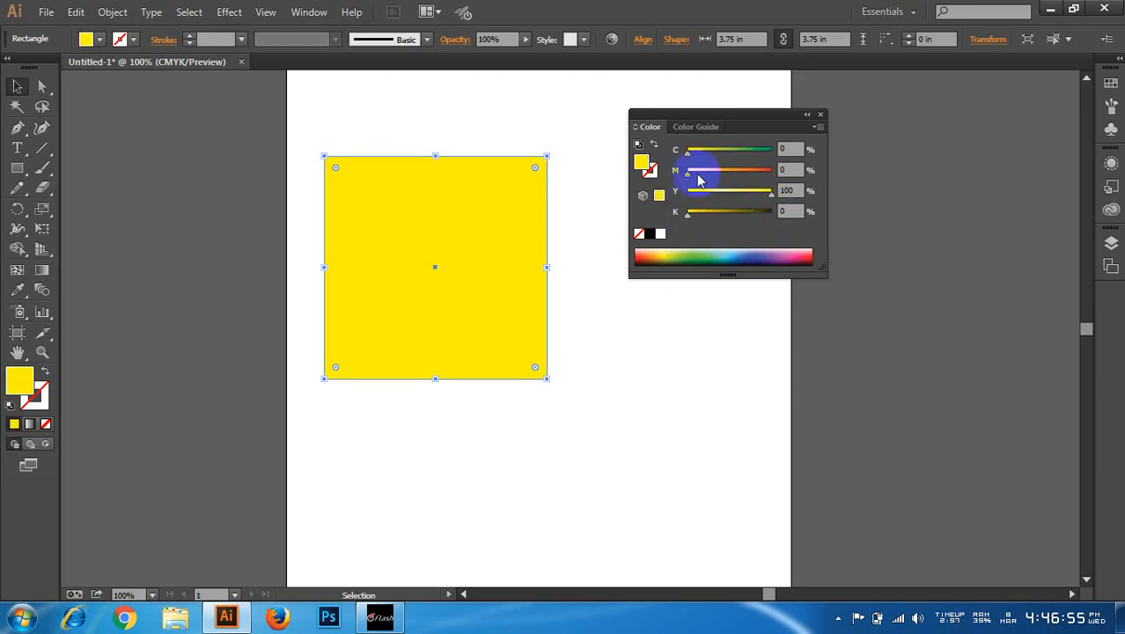
- Raise the square's magenta and cyan fill values to 100 percent each
left_click_drag(704, 170, 771, 171)
left_click_drag(687, 150, 784, 150)
left_click(494, 223)
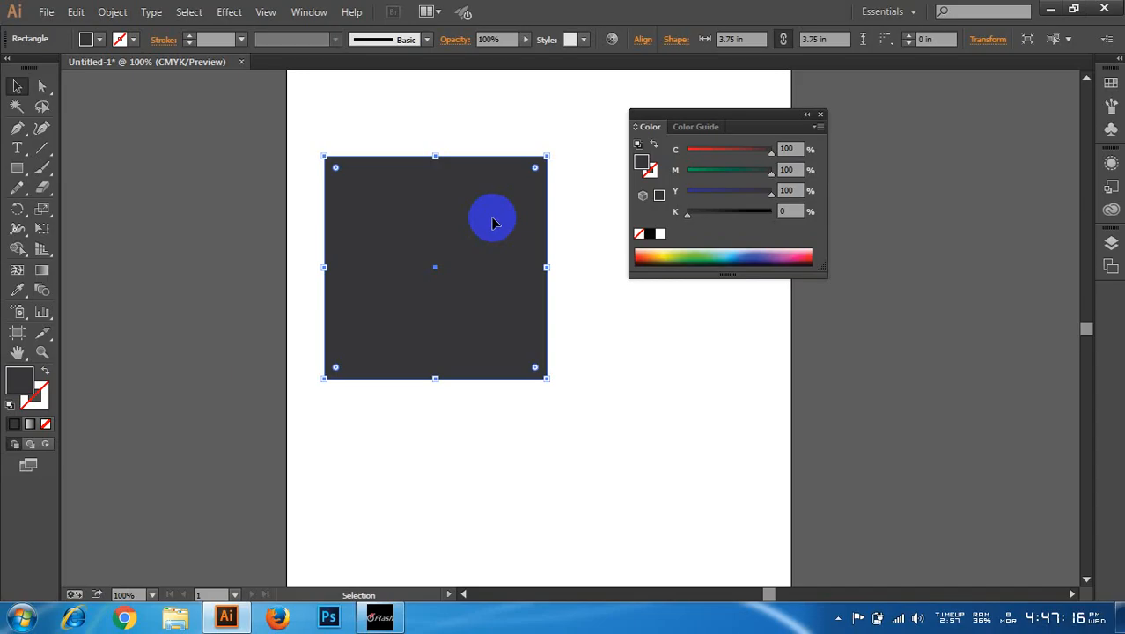
- Duplicate the dark square beside the original and raise the copy's black fill value to 100 percent
scroll(372, 329, "down", 1)
left_click_drag(496, 338, 391, 325)
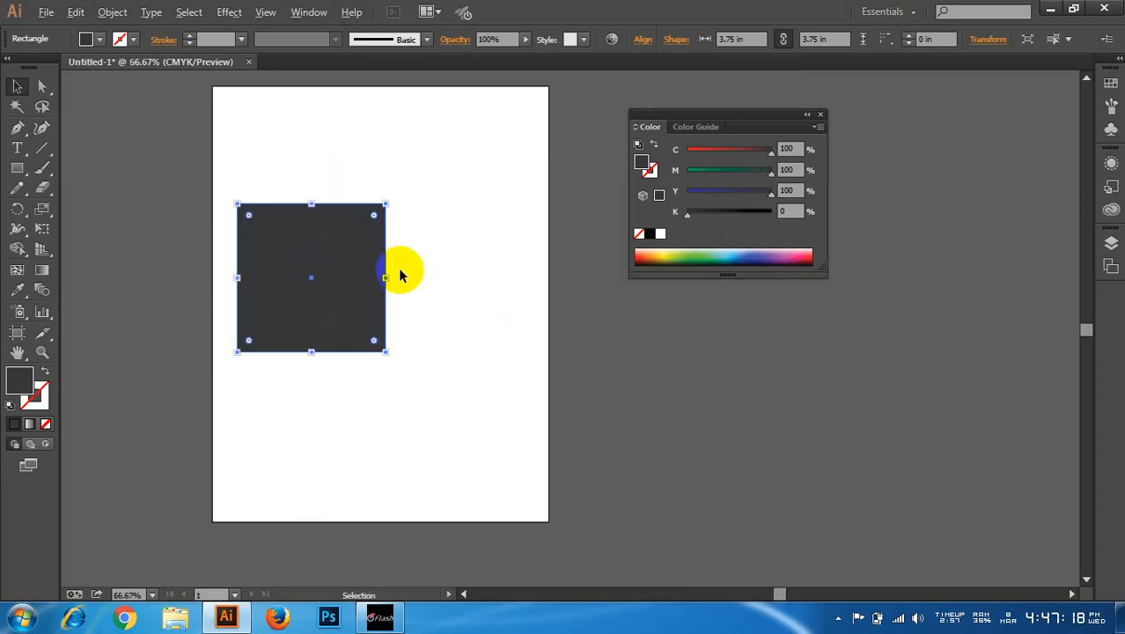
scroll(399, 275, "up", 1)
left_click_drag(351, 277, 325, 271)
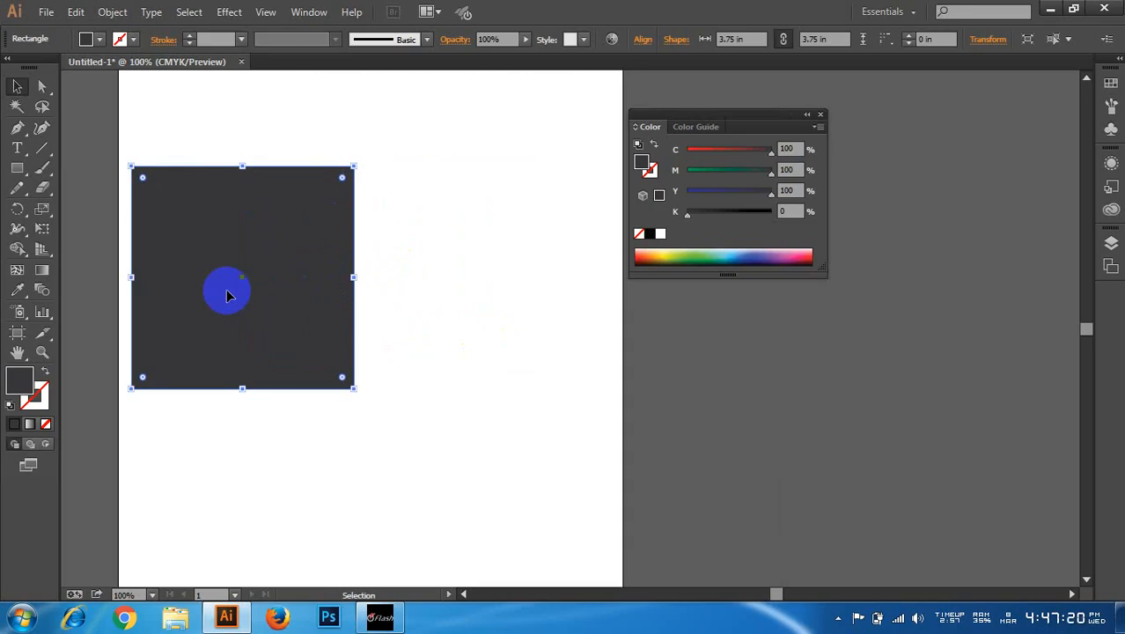
left_click_drag(166, 276, 401, 266)
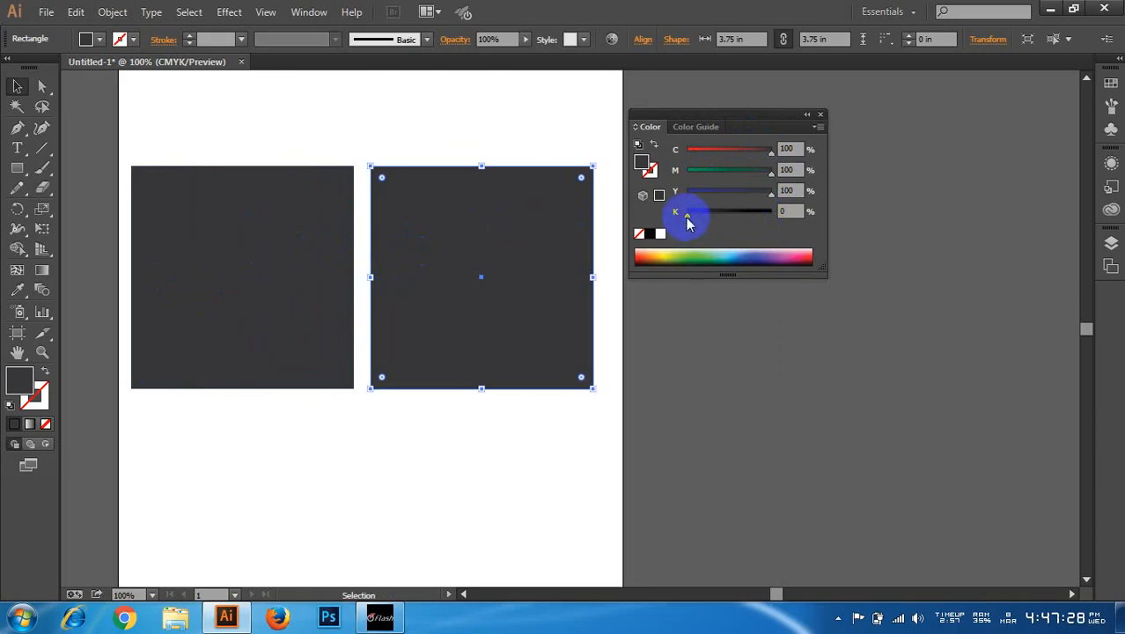
left_click_drag(687, 221, 784, 211)
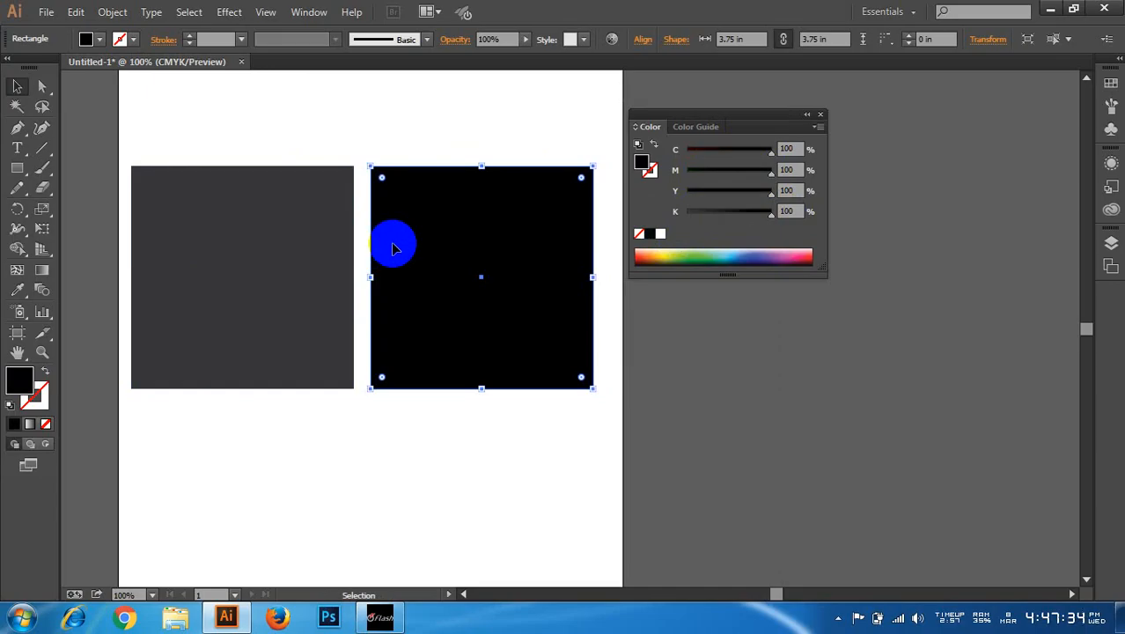
- Compare the CMYK fill values of the black copy and the original dark square
left_click(545, 227)
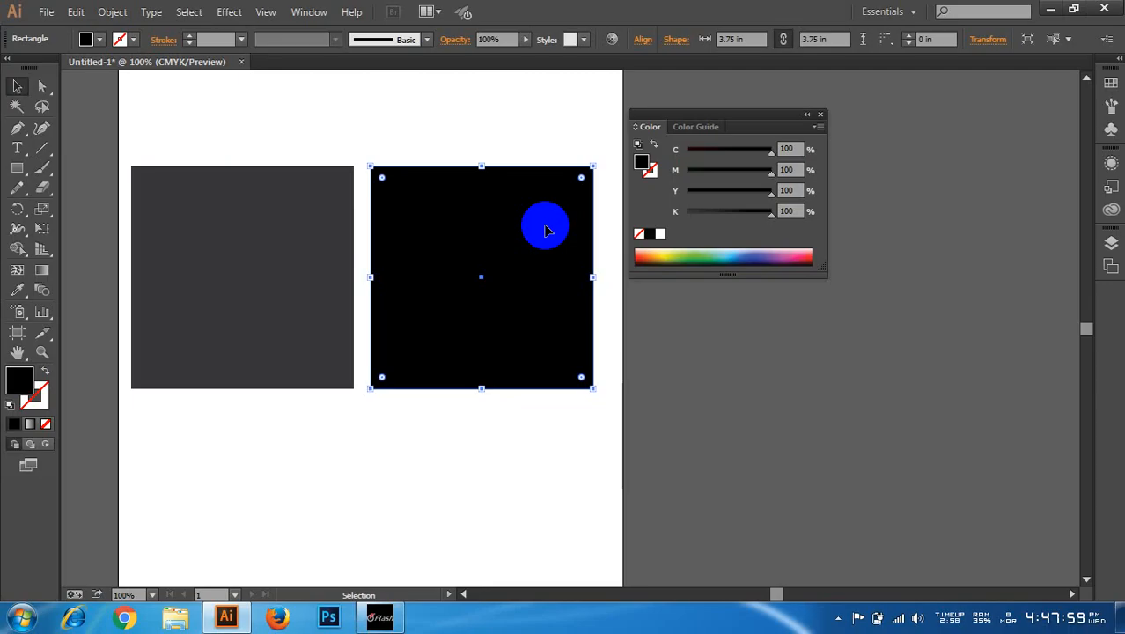
left_click(289, 242)
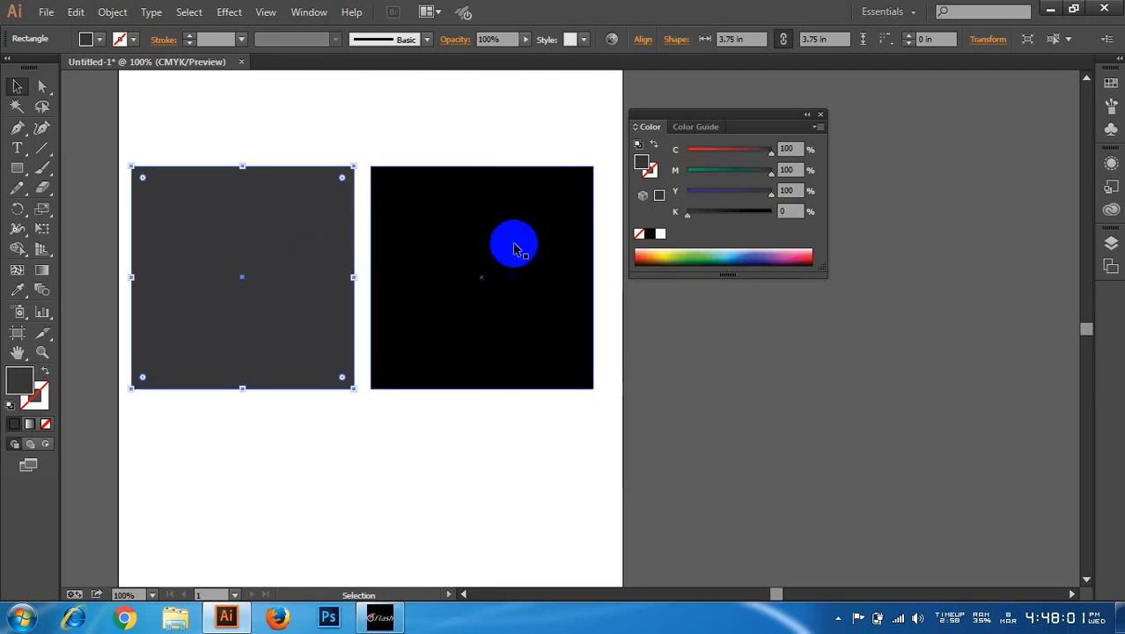
left_click(469, 225)
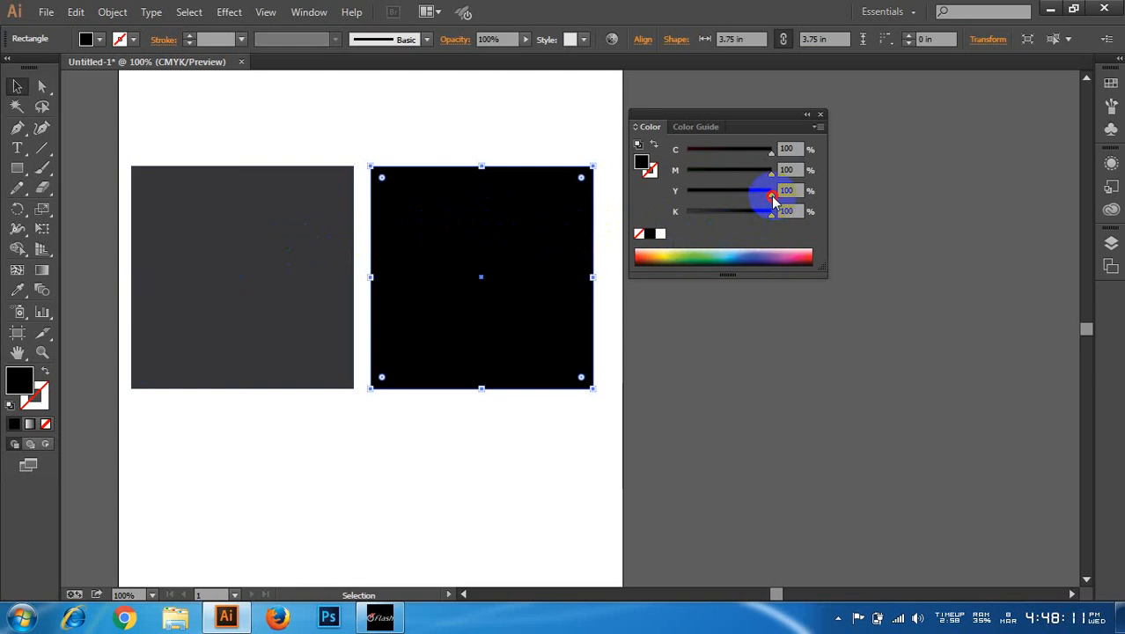
- Lower the black square's cyan to 86 and magenta to 87 percent, and bring its yellow to 0 and back to 100 percent
left_click_drag(772, 198, 756, 151)
left_click(469, 293)
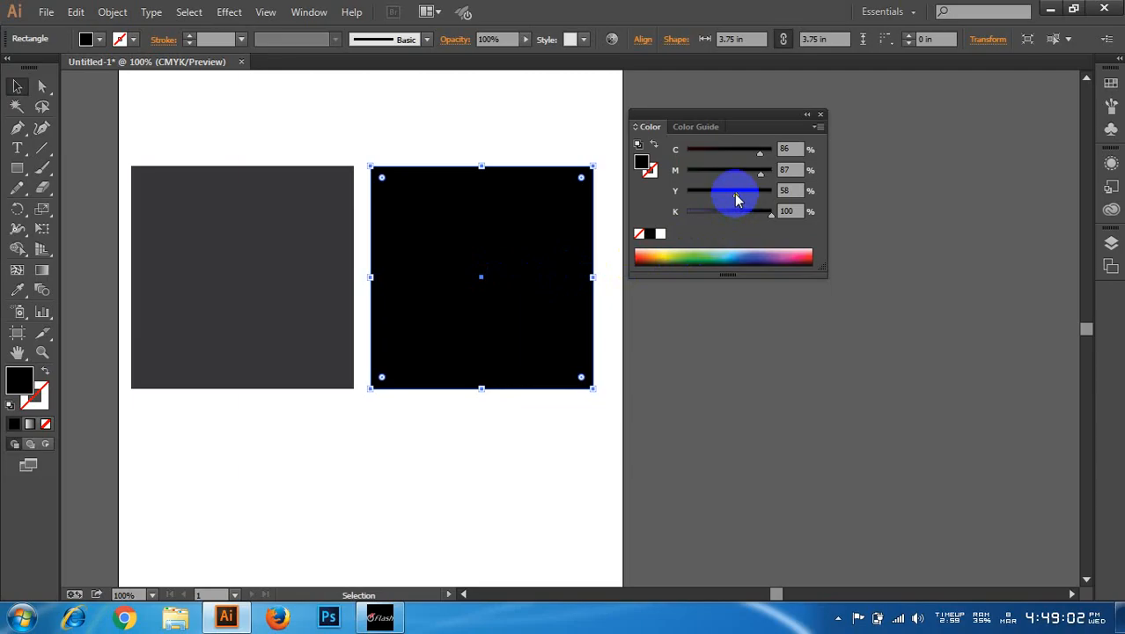
left_click_drag(736, 199, 682, 202)
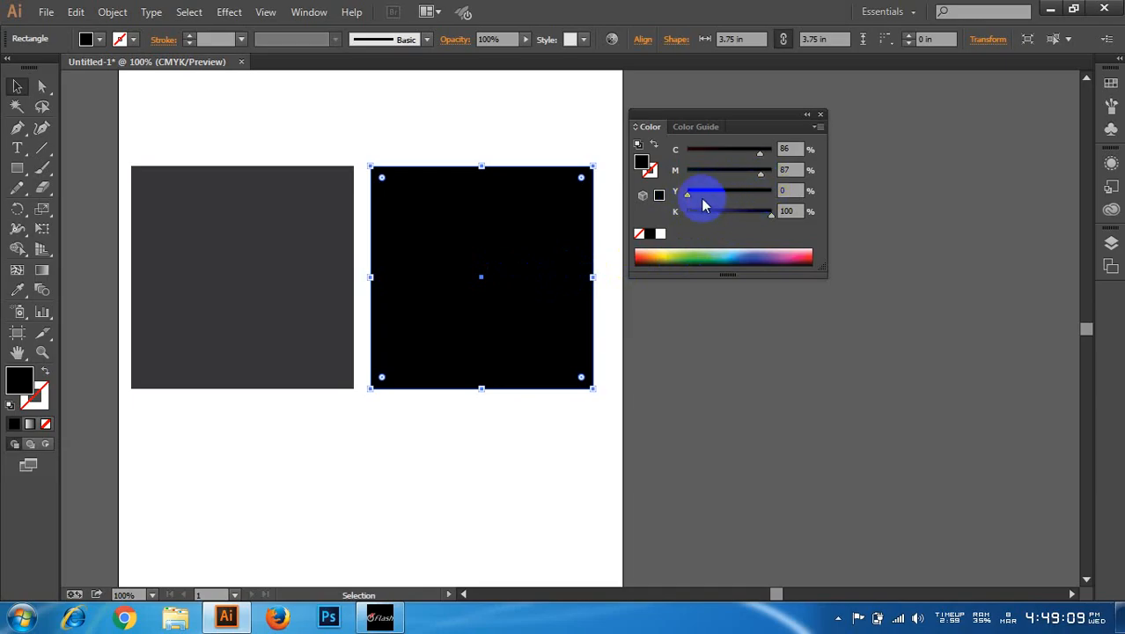
left_click_drag(689, 193, 786, 208)
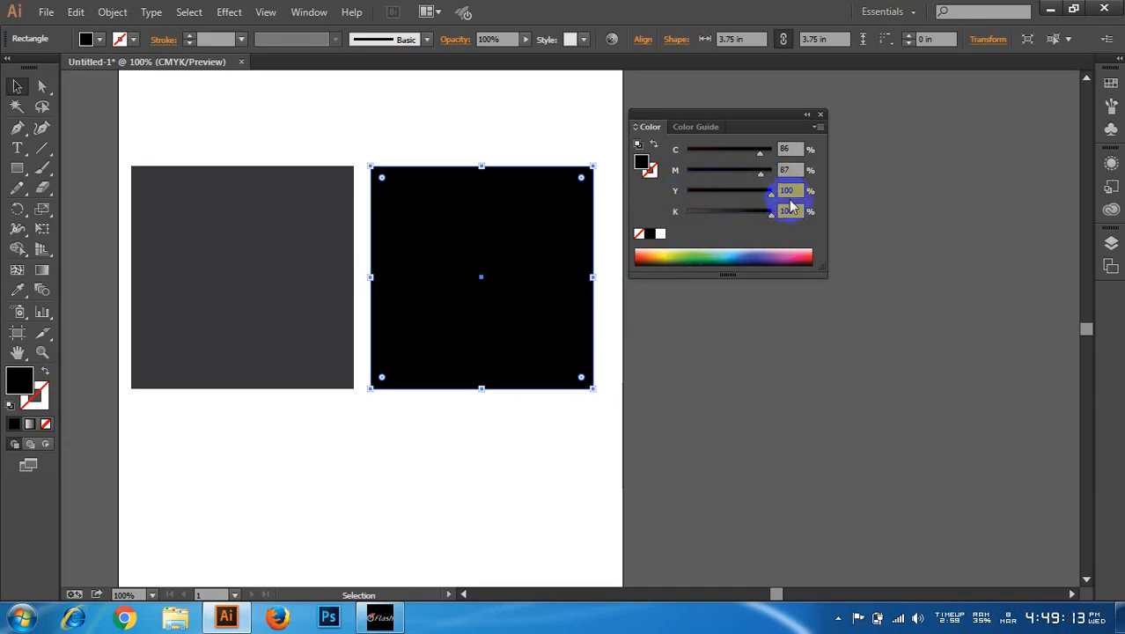
- Turn the copied square cyan by setting its black, yellow and magenta to 0 percent and its cyan to 100 percent
left_click_drag(772, 215, 680, 217)
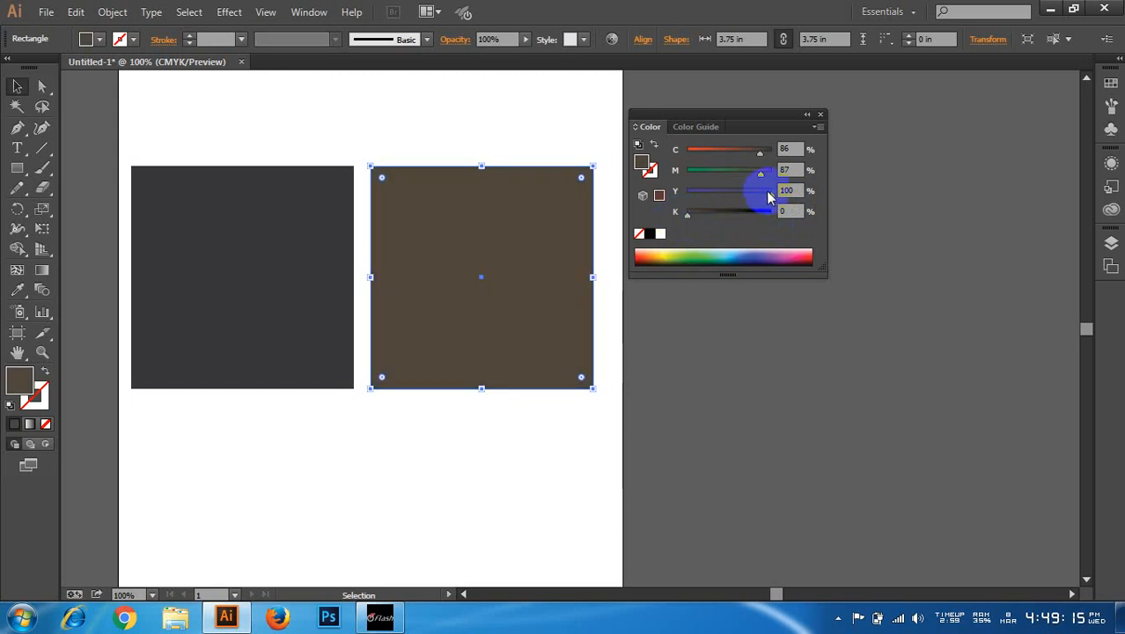
left_click_drag(770, 195, 678, 195)
left_click_drag(762, 173, 678, 171)
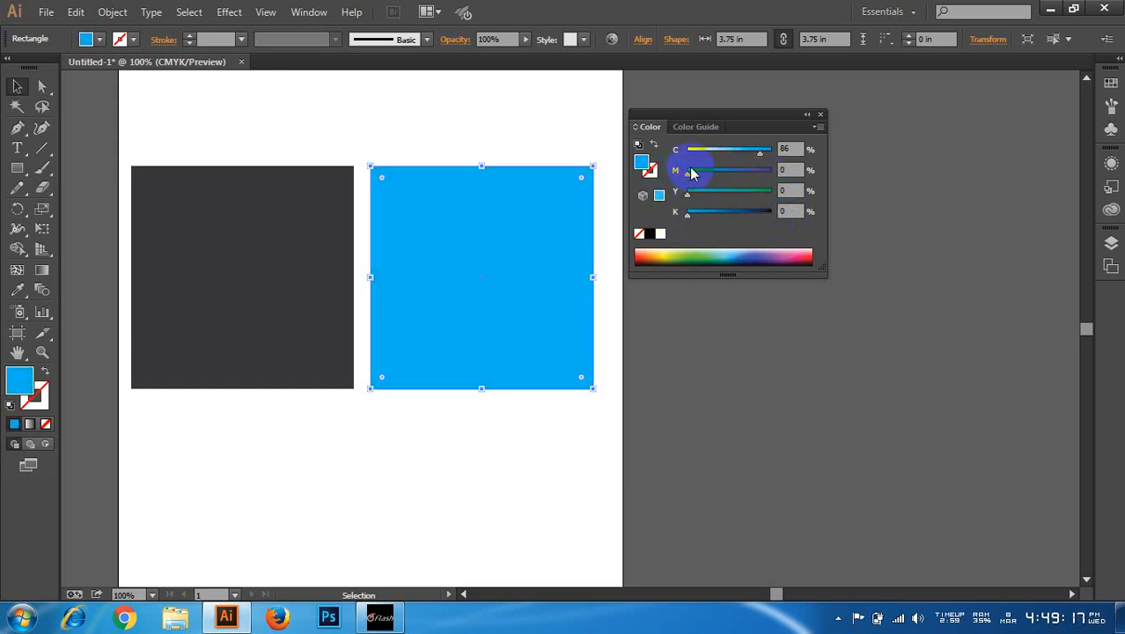
left_click_drag(755, 151, 796, 151)
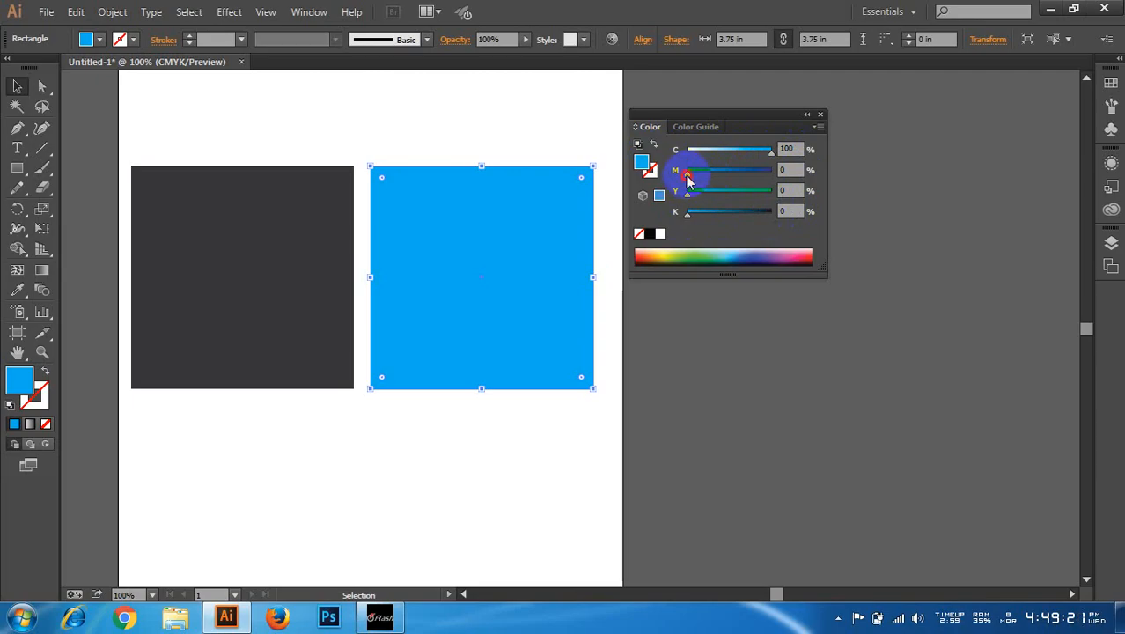
- Raise the copied square's magenta, yellow and black fill values to 100 percent each
left_click_drag(688, 179, 771, 172)
left_click_drag(691, 194, 772, 193)
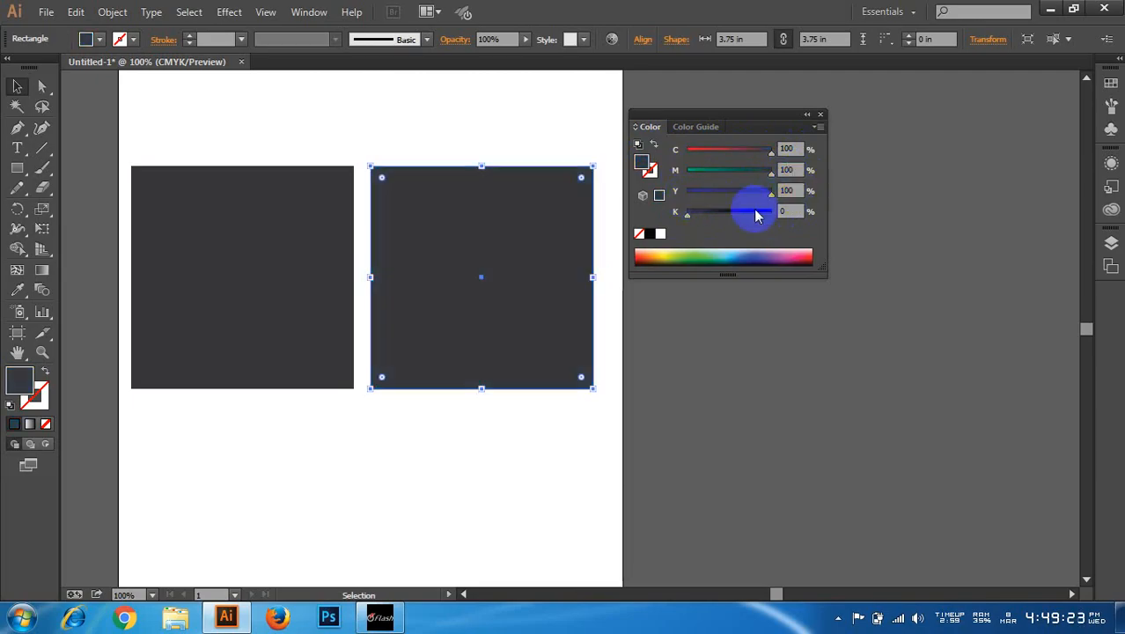
left_click_drag(686, 216, 773, 220)
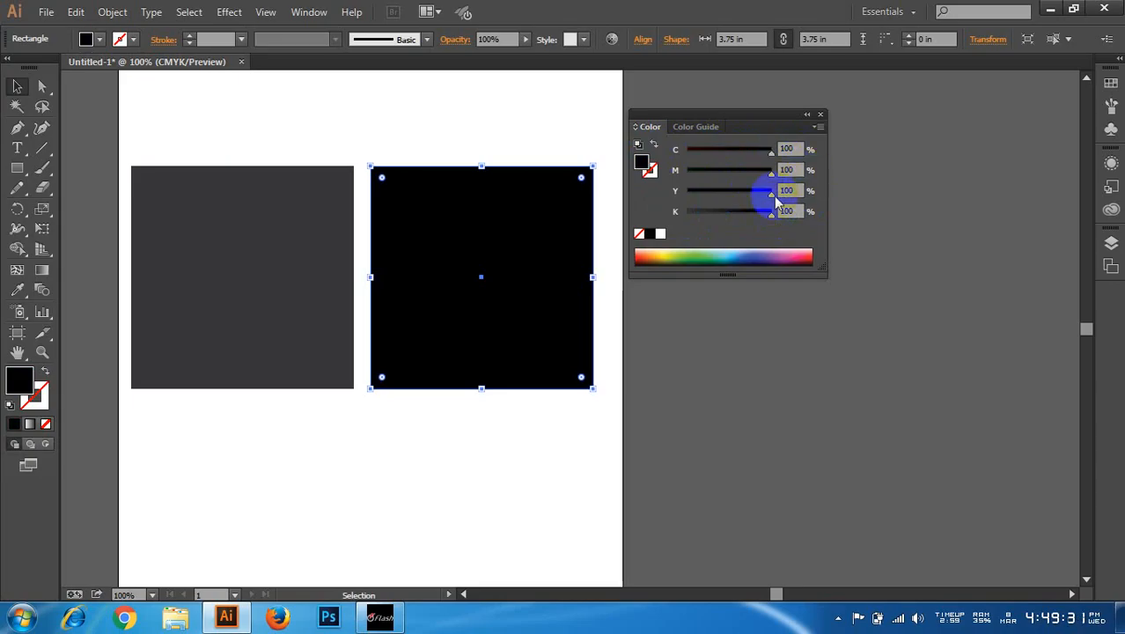
- With nothing selected, set the fill's cyan, magenta and yellow values to 0 percent
left_click(516, 130)
left_click_drag(314, 117, 432, 220)
left_click(401, 156)
scroll(390, 176, "down", 2)
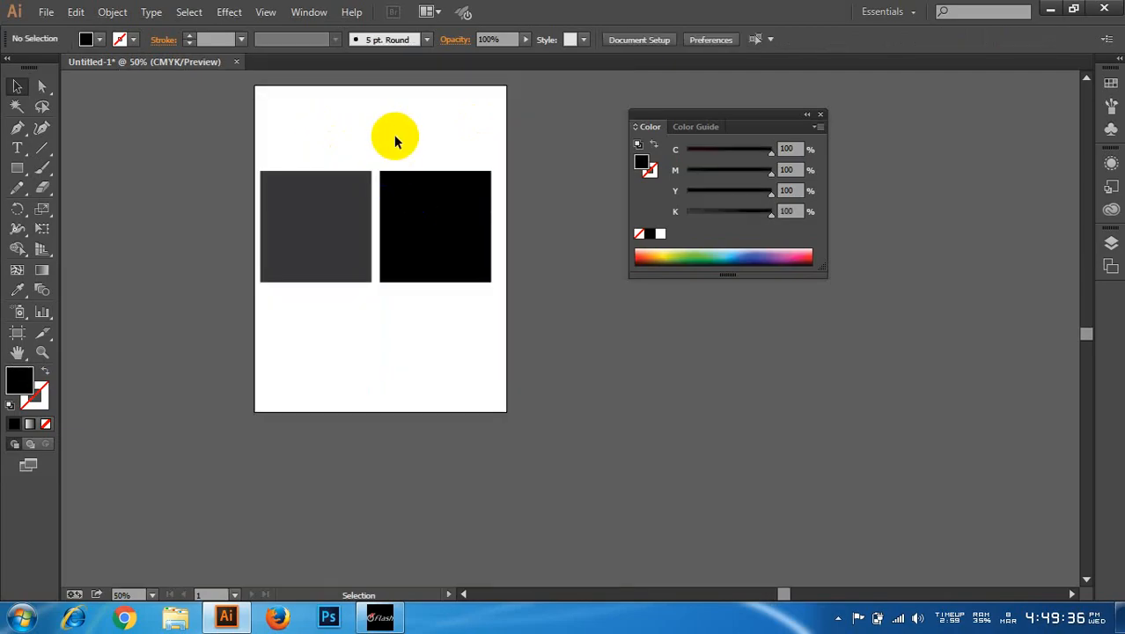
left_click_drag(360, 140, 388, 150)
scroll(403, 146, "up", 2)
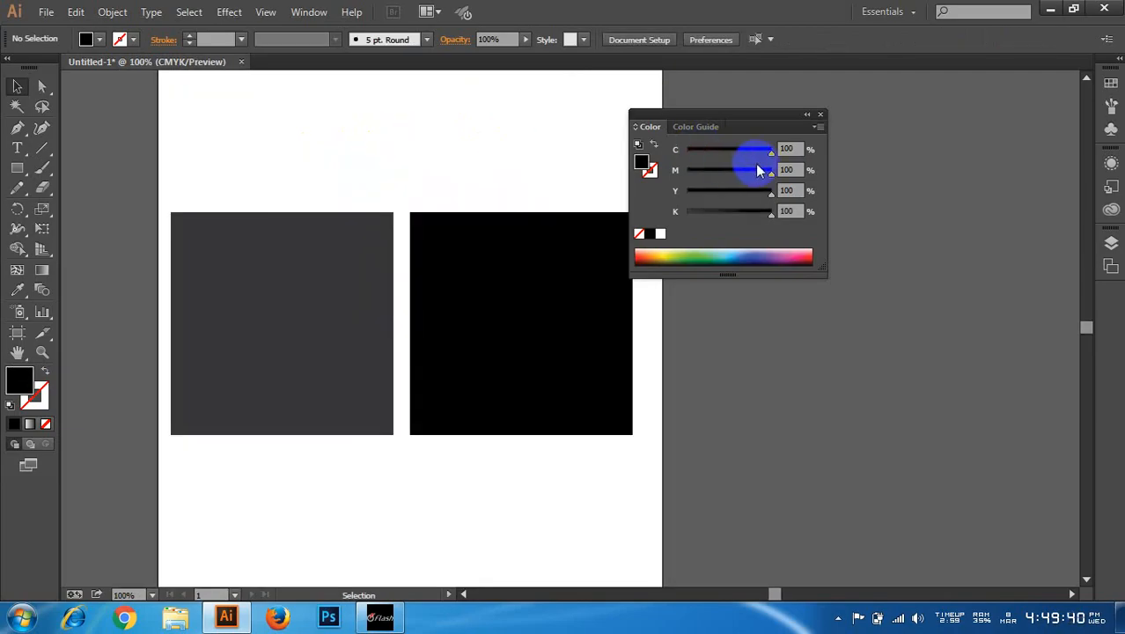
left_click_drag(760, 155, 671, 156)
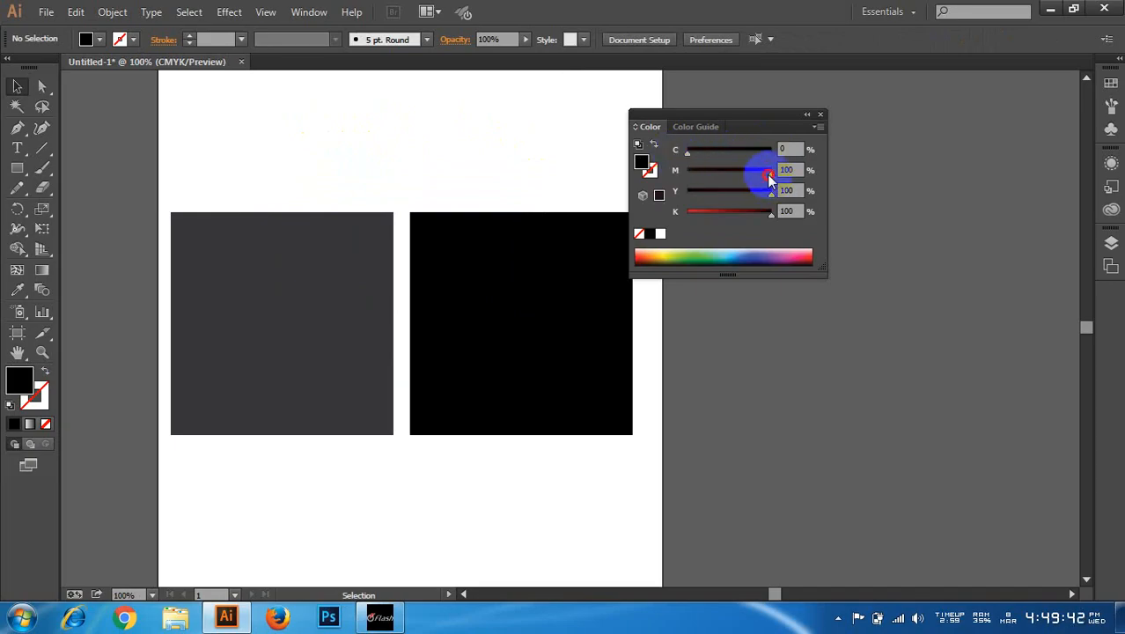
left_click_drag(765, 169, 689, 179)
left_click_drag(771, 192, 676, 193)
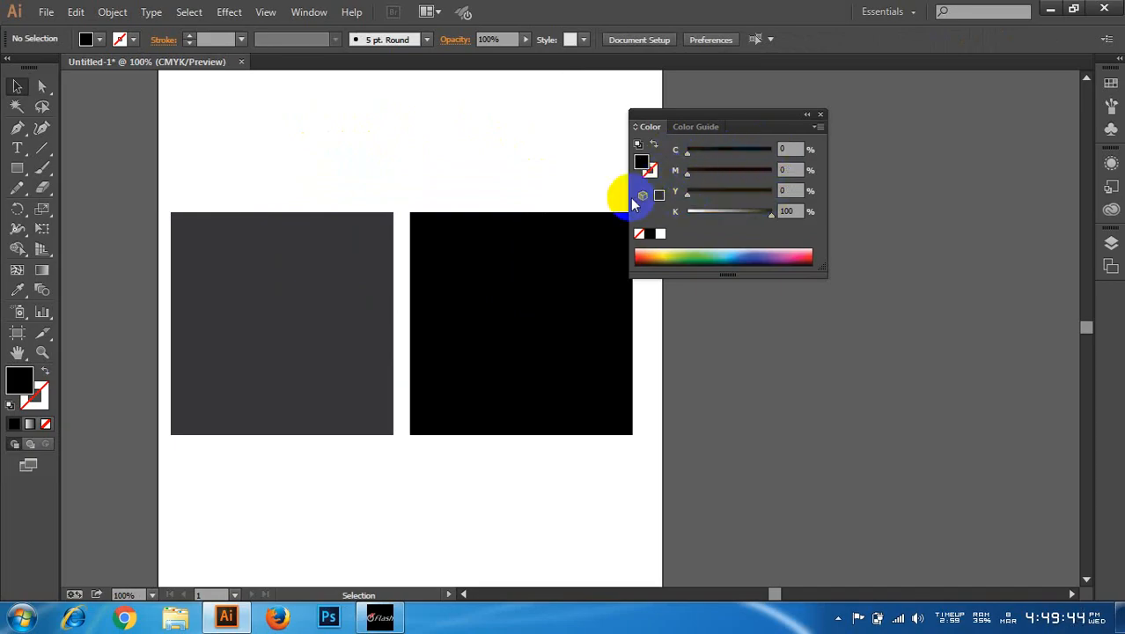
- Select the black square and check its CMYK fill values
left_click(586, 258)
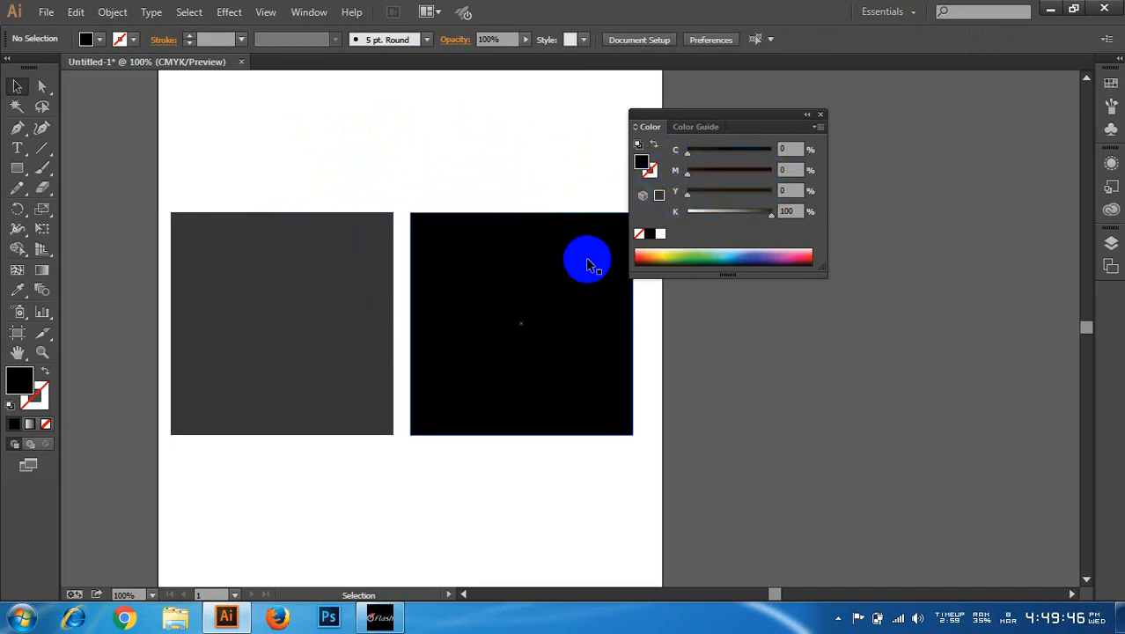
scroll(433, 296, "down", 1)
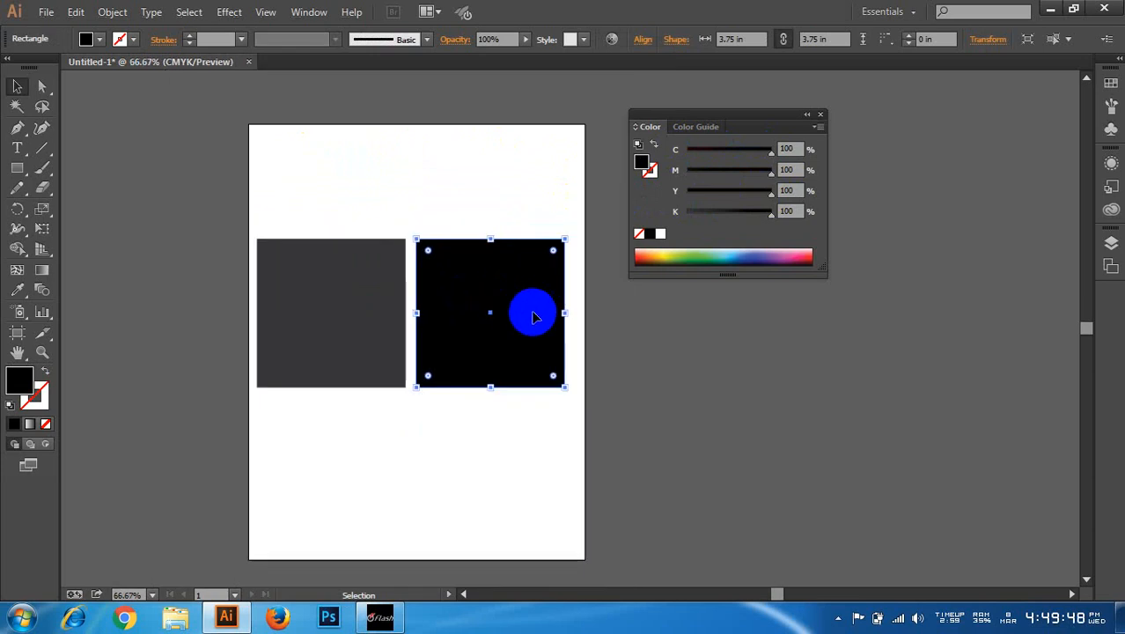
scroll(545, 319, "up", 1)
mouse_move(609, 332)
left_mouse_down()
mouse_move(602, 295)
mouse_move(616, 311)
left_mouse_up()
scroll(603, 298, "down", 2)
scroll(603, 301, "up", 1)
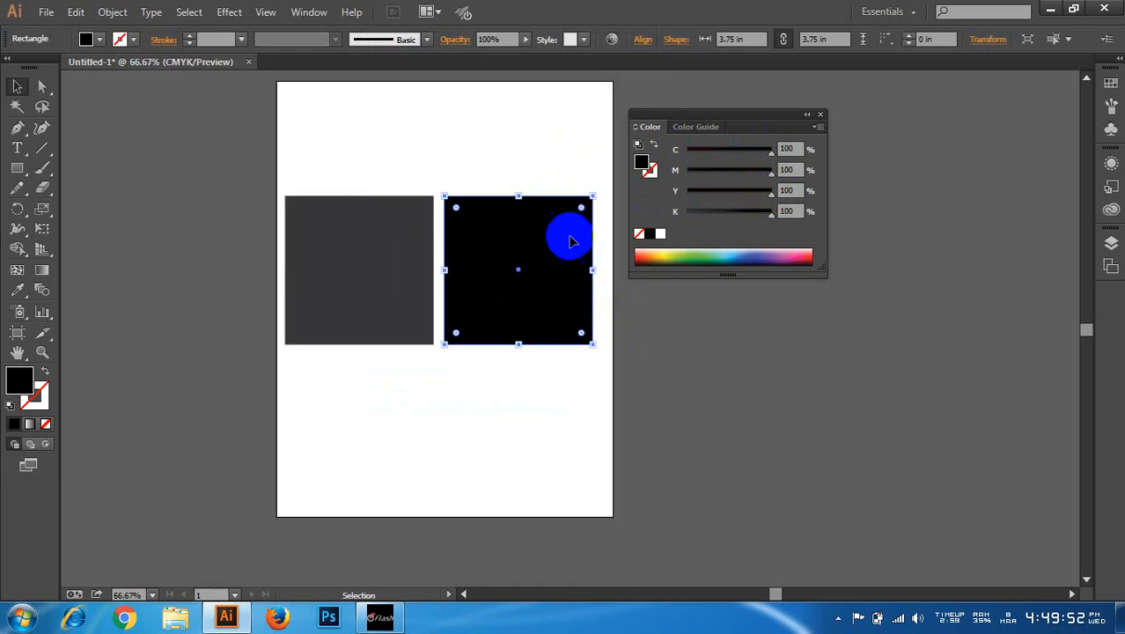
- Delete both squares from the artboard and move the Color panel farther away from it
left_click(509, 162)
left_click_drag(380, 146, 587, 277)
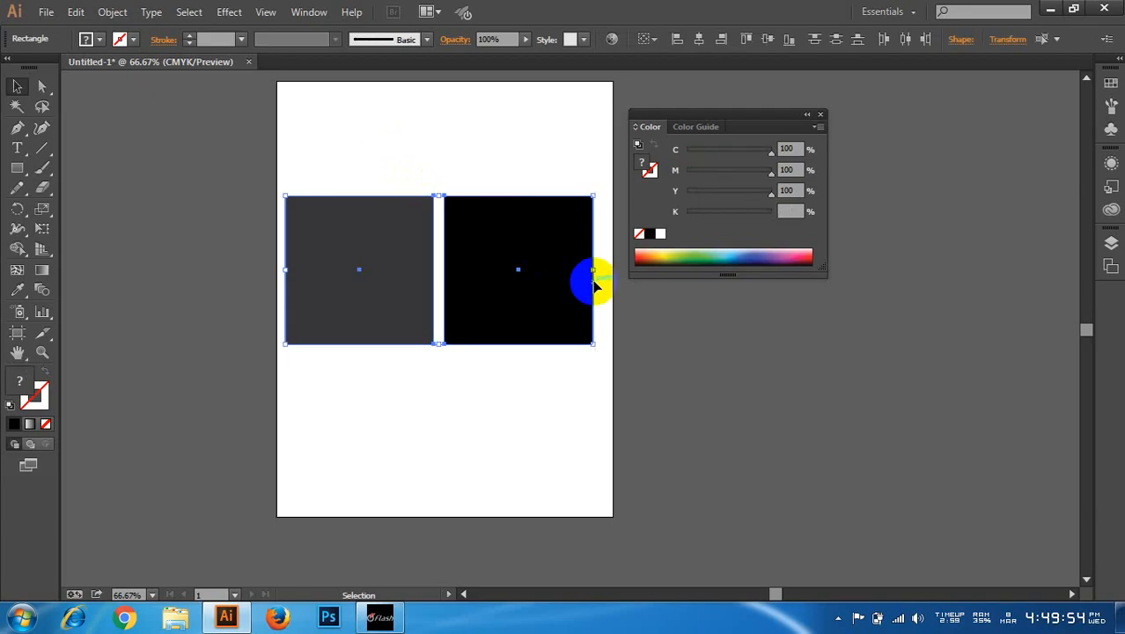
key("Delete")
left_click_drag(727, 127, 811, 99)
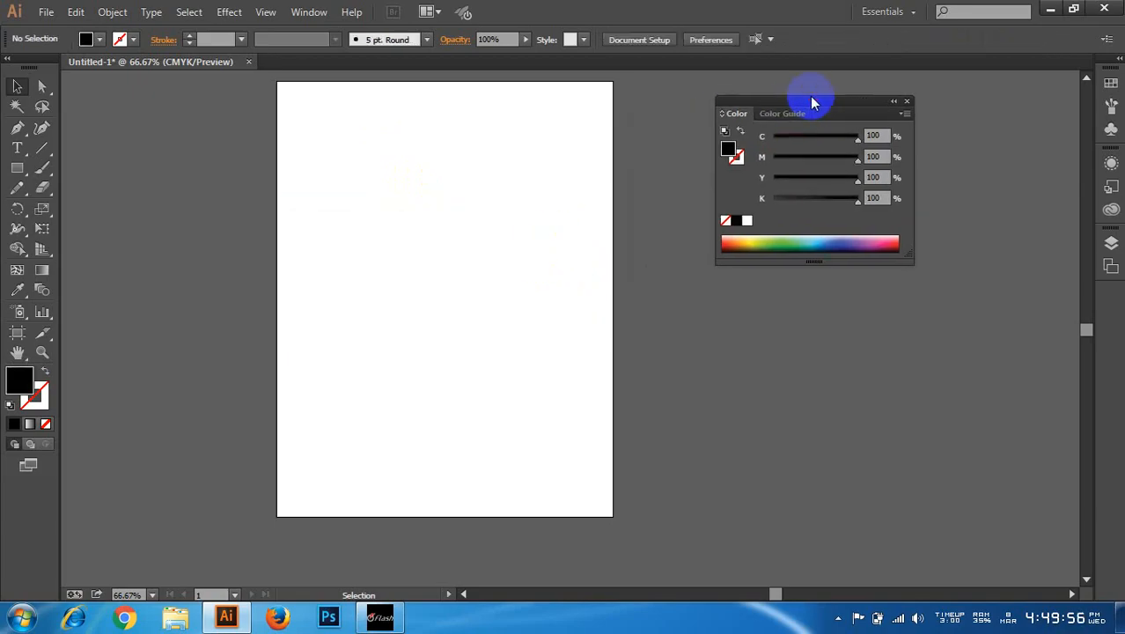
- Show the Color Guide and draw a black-filled rectangle in the upper part of the artboard
left_click(790, 113)
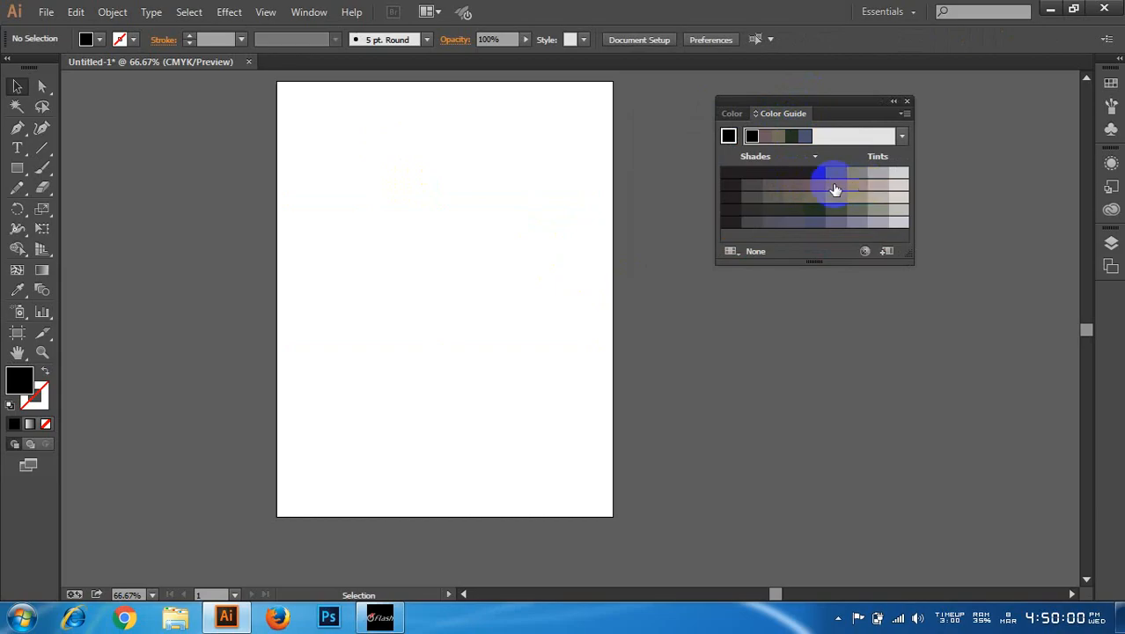
left_click(18, 168)
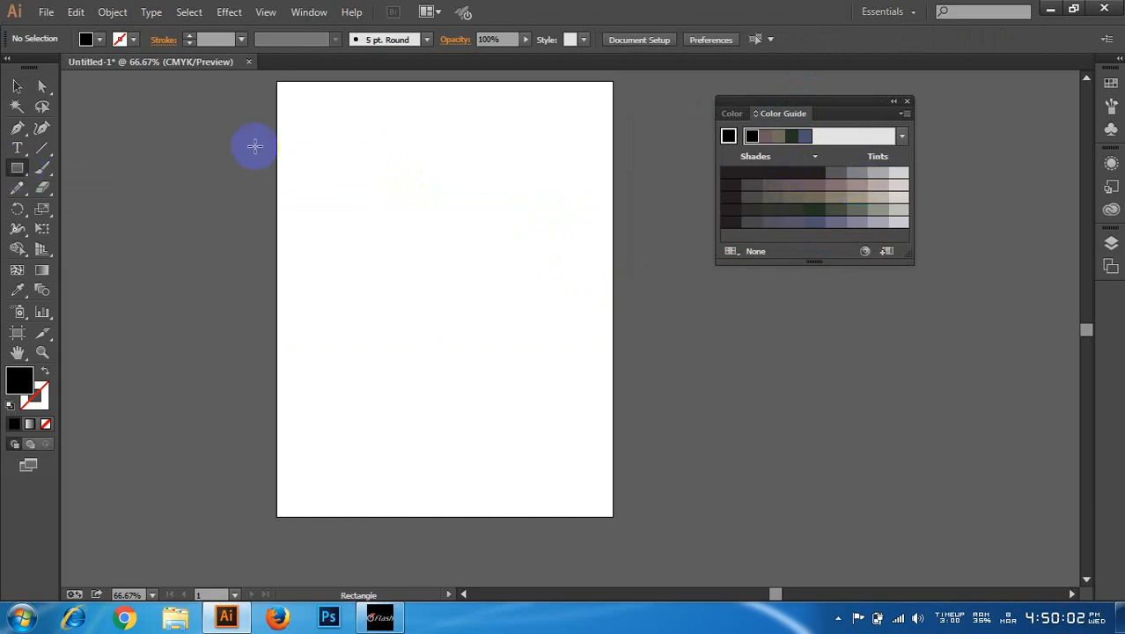
left_click_drag(345, 129, 517, 264)
- Try various dark shades and light tints from the Color Guide on the rectangle, finishing with a greyish brown
left_click(757, 186)
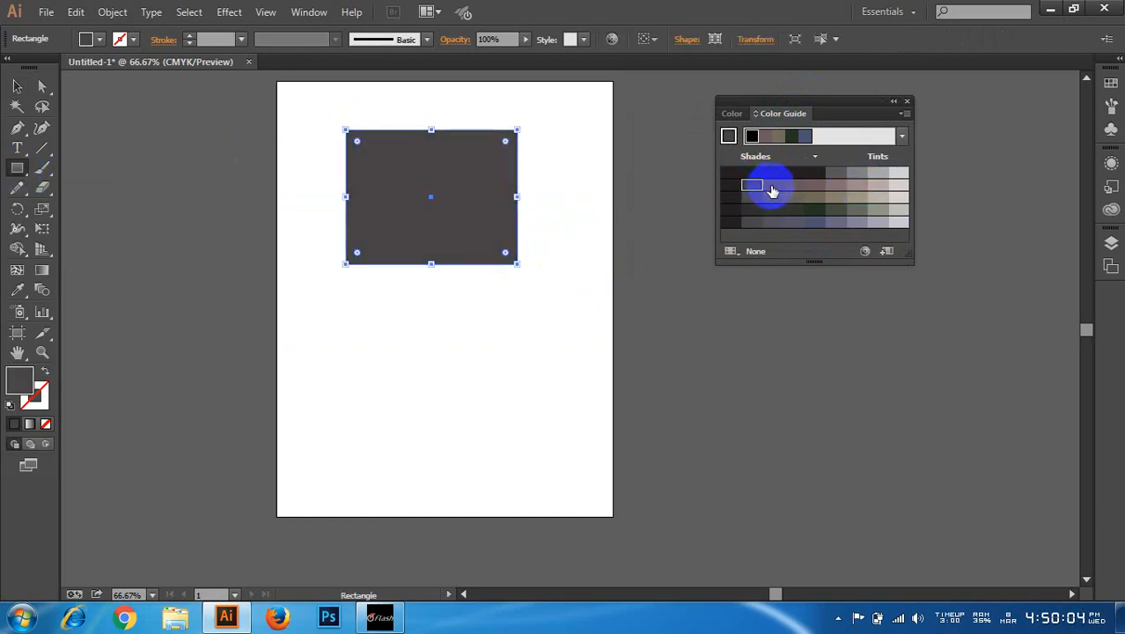
left_click(788, 185)
left_click(817, 209)
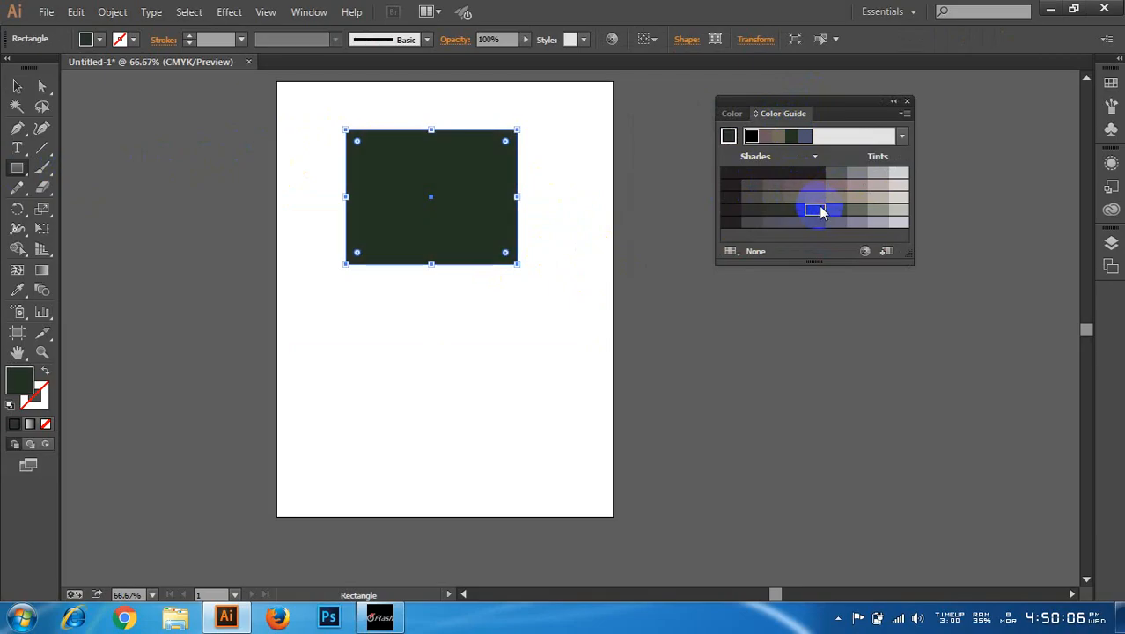
left_click(855, 209)
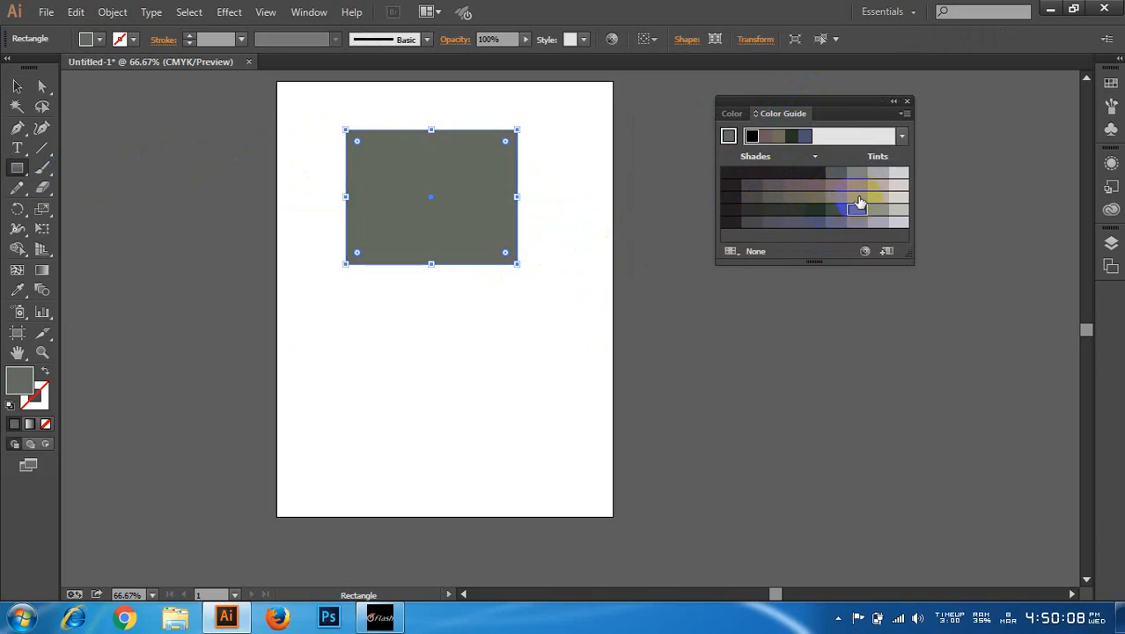
left_click(801, 184)
left_click(754, 184)
left_click(782, 185)
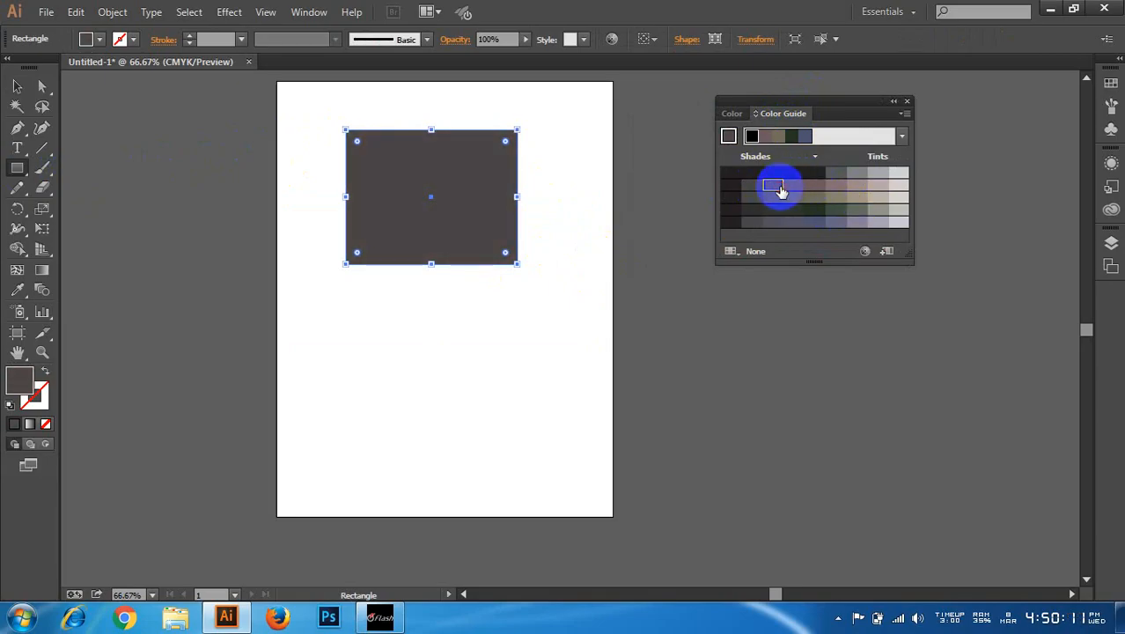
left_click(854, 187)
left_click(879, 184)
left_click(897, 184)
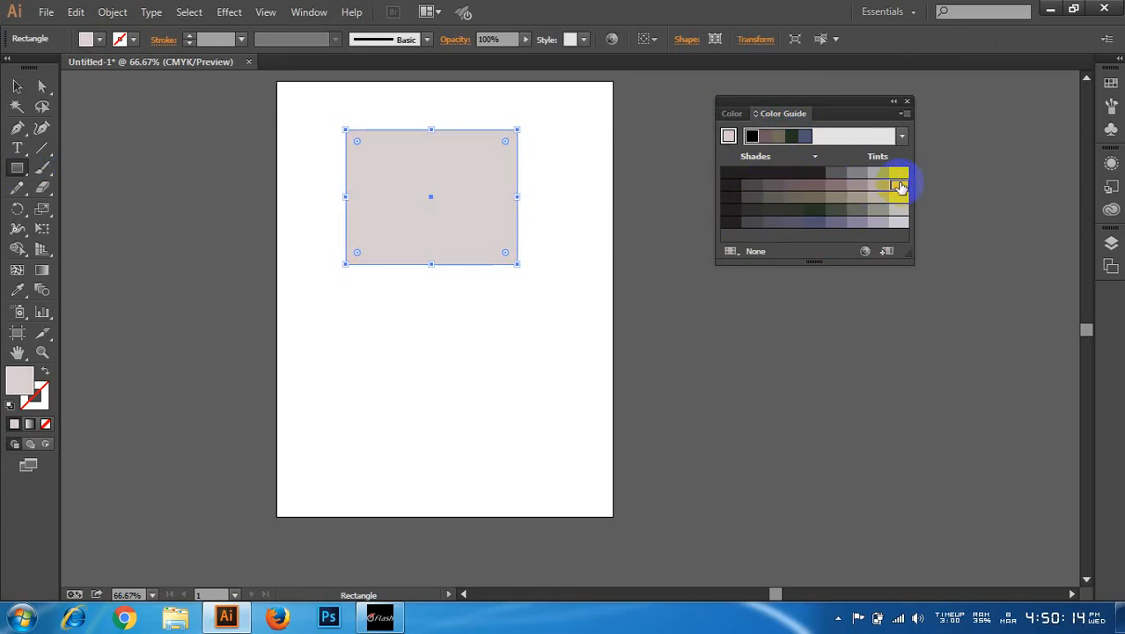
left_click(889, 201)
left_click(836, 199)
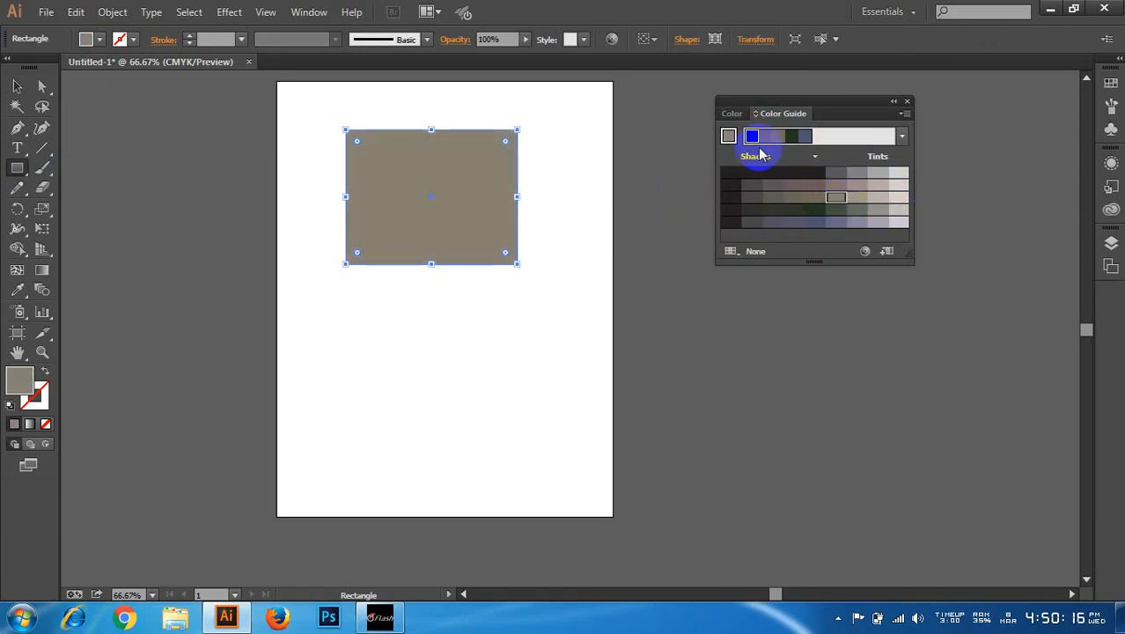
- Adjust the rectangle's fill in the Color panel to yellow 76 percent and cyan 86 percent
left_click(737, 115)
left_click(838, 180)
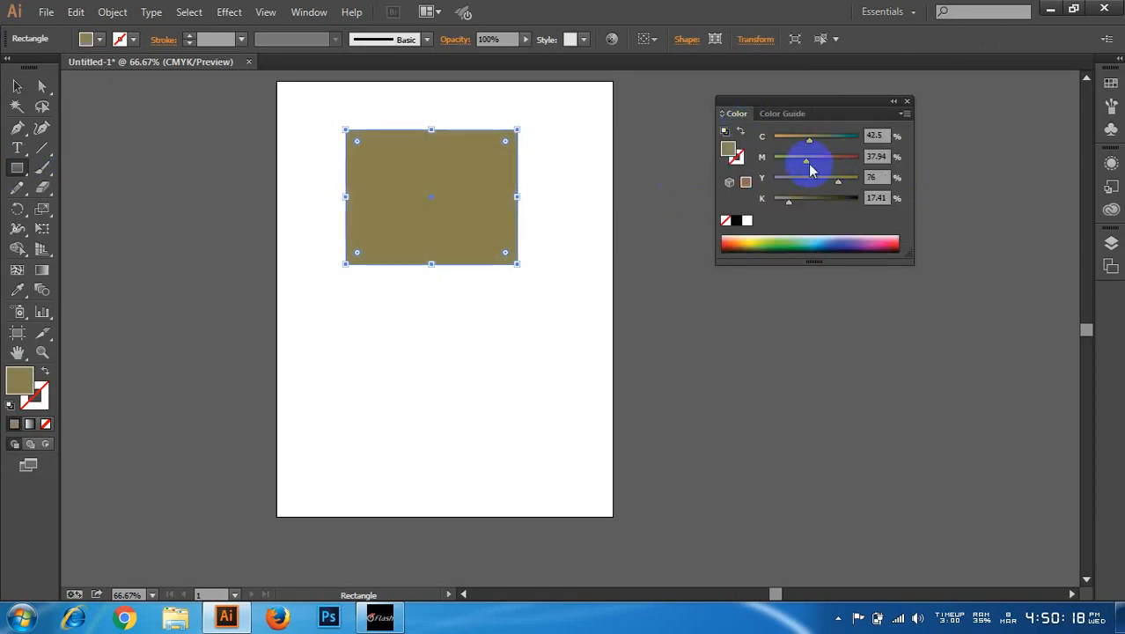
left_click(846, 138)
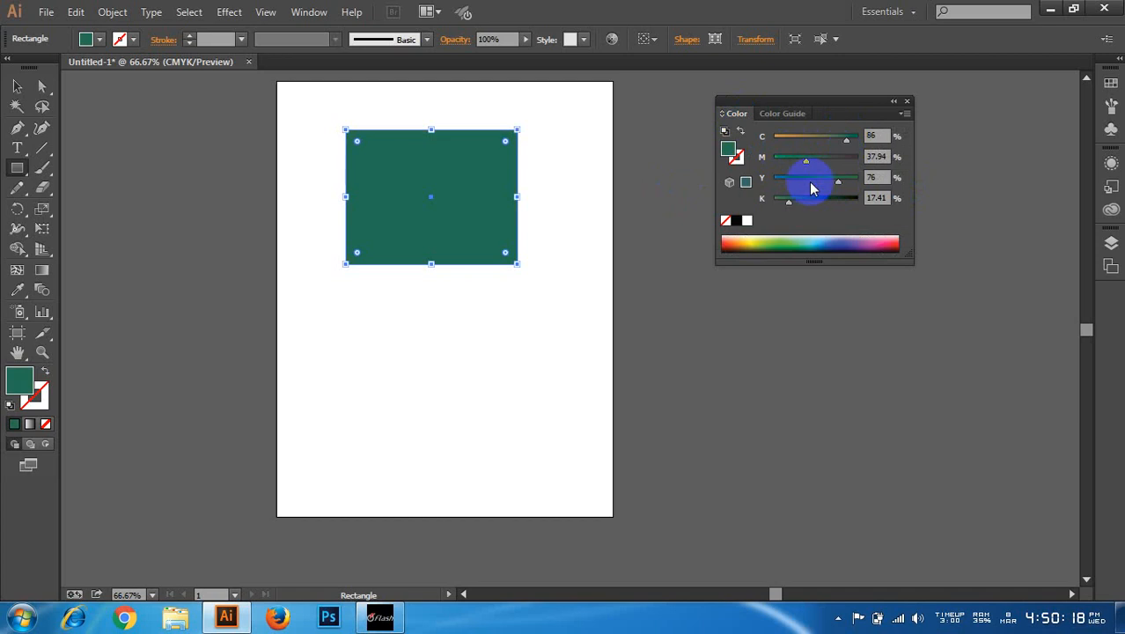
- Fill the rectangle with a bright green from the colour spectrum and show the Color Guide for it
left_click(777, 241)
left_click(785, 115)
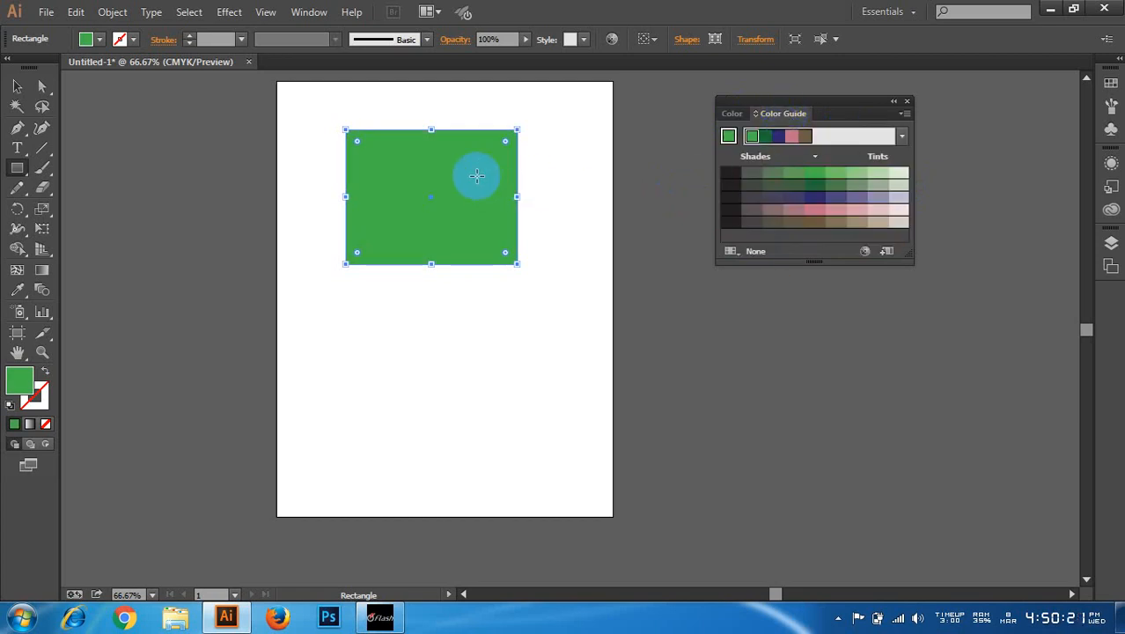
- Fill the rectangle with a bright red-orange from the colour spectrum and show its Color Guide shades and tints
left_click(731, 115)
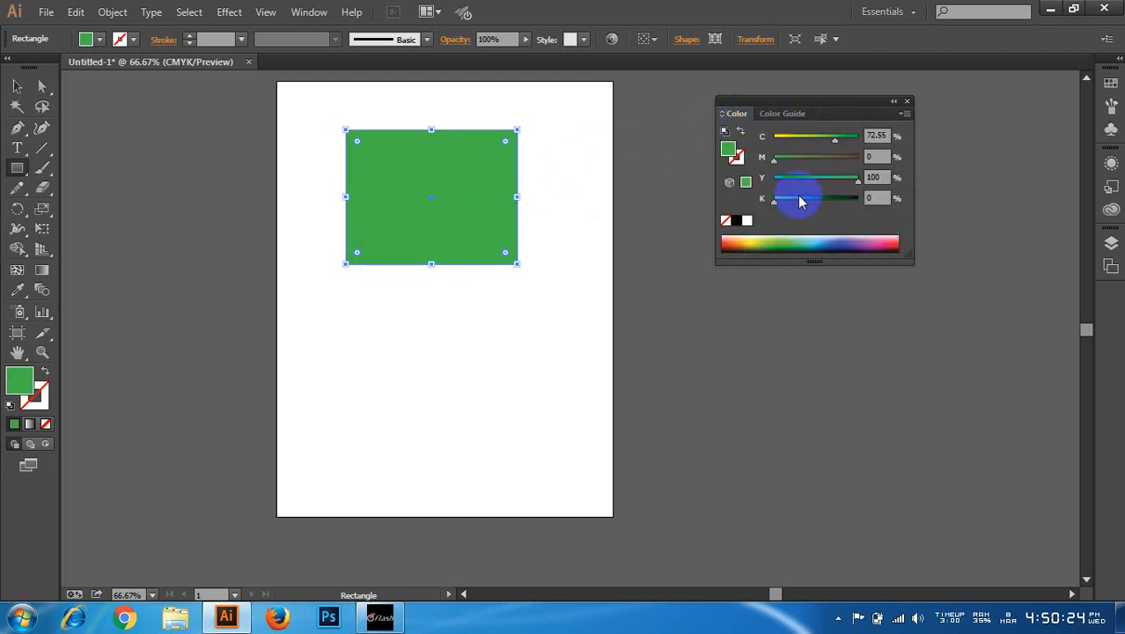
left_click(731, 236)
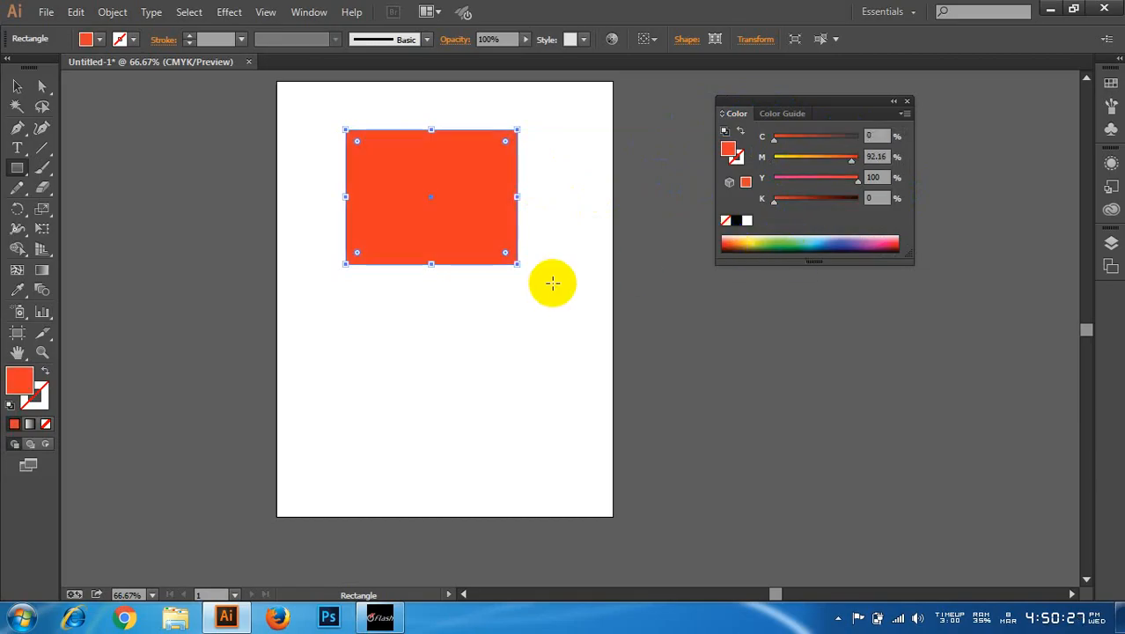
left_click(771, 115)
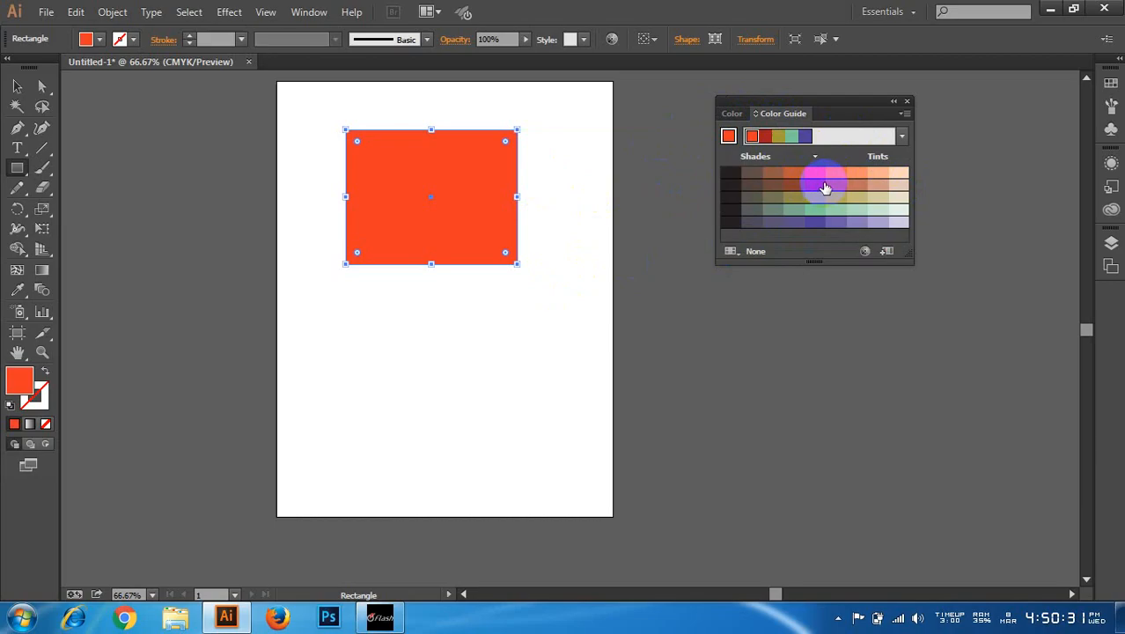
- Return to the Color panel, shift it slightly aside and review its available colour modes
left_click(732, 114)
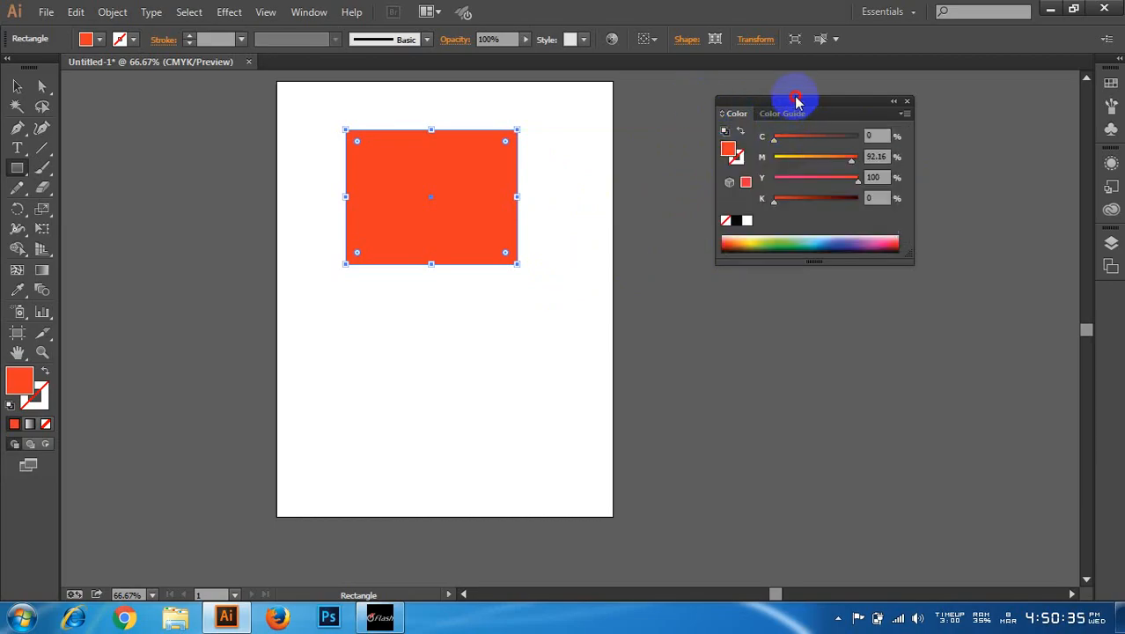
left_click_drag(793, 101, 834, 110)
left_click(946, 123)
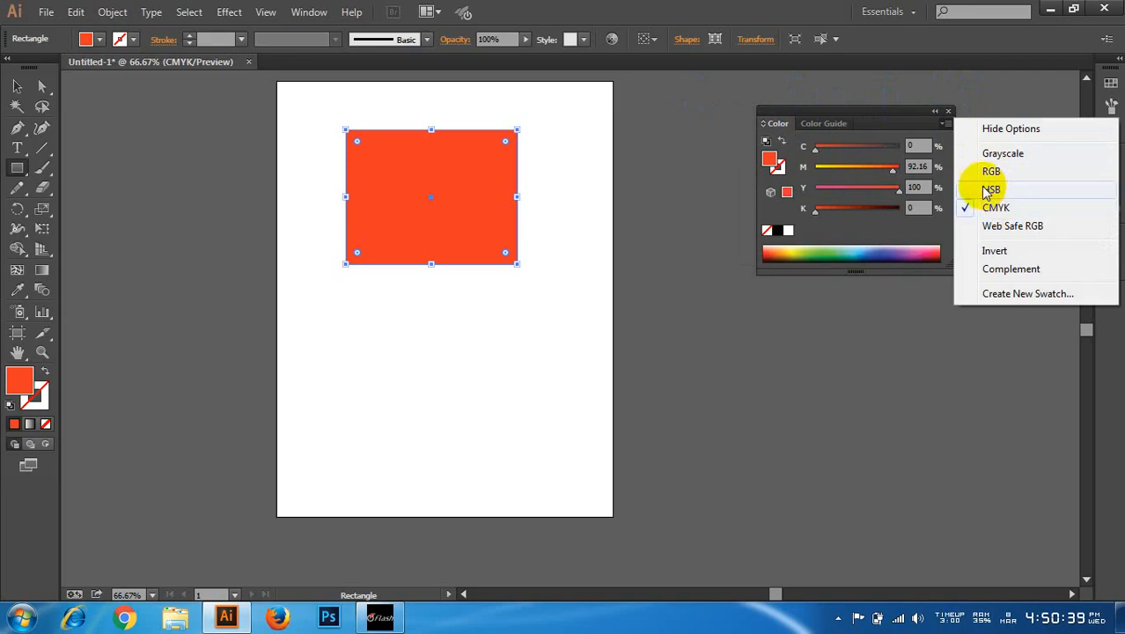
left_click(902, 122)
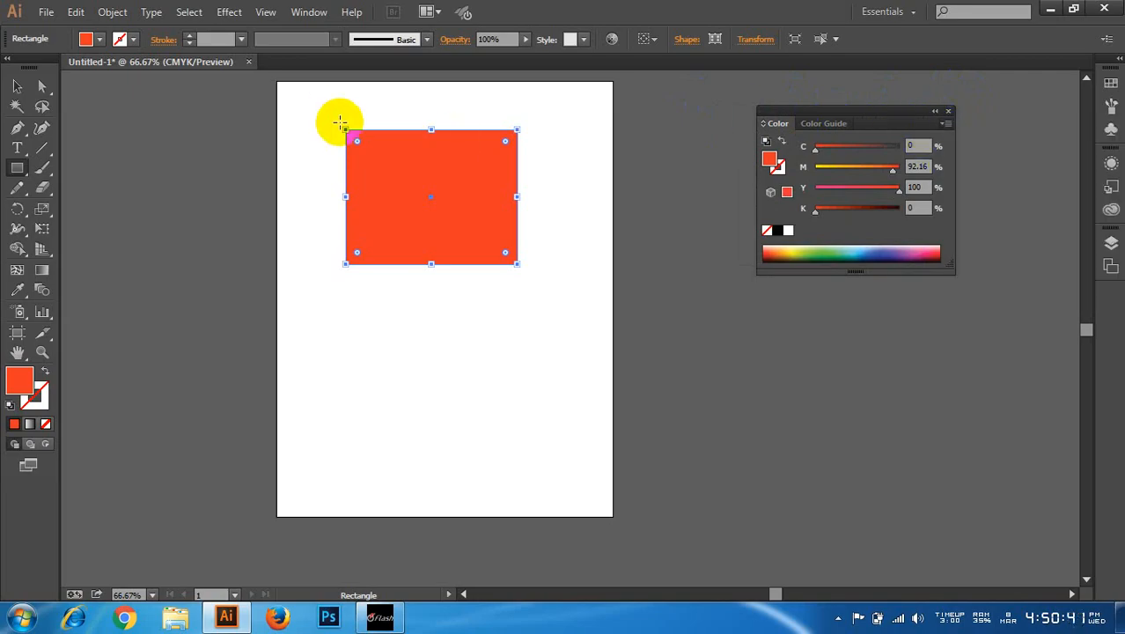
- Move the rectangle against the artboard's left edge and deselect it
left_click(17, 86)
left_click_drag(450, 140, 380, 155)
left_click(339, 93)
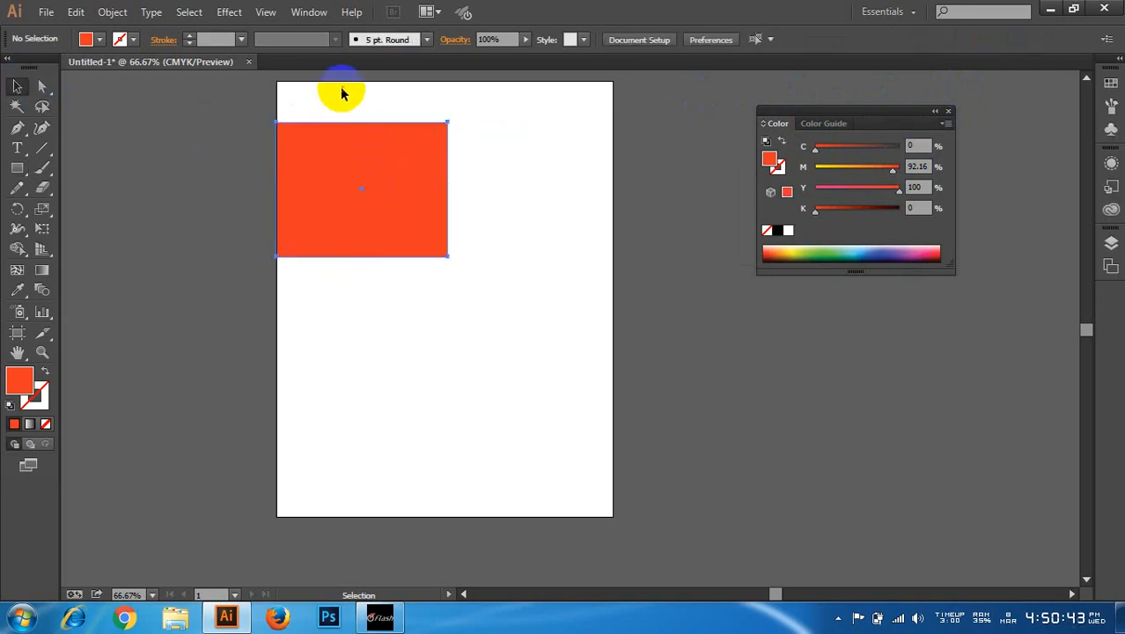
- Open the Swatches panel, float it beside the artboard and close the Color panel
left_click(308, 11)
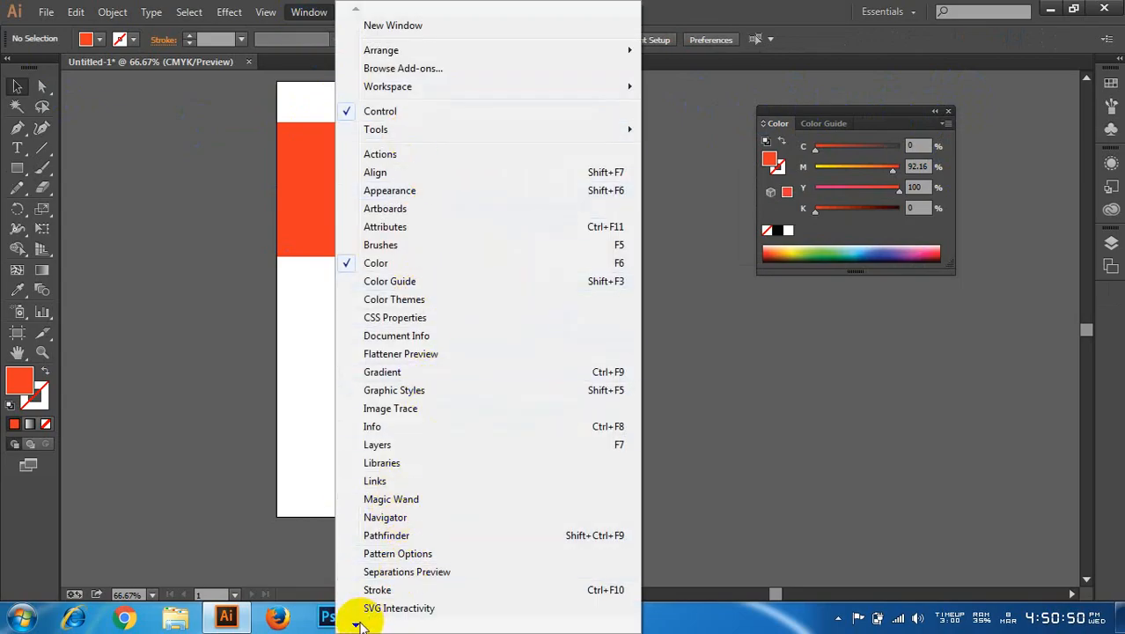
mouse_move(359, 622)
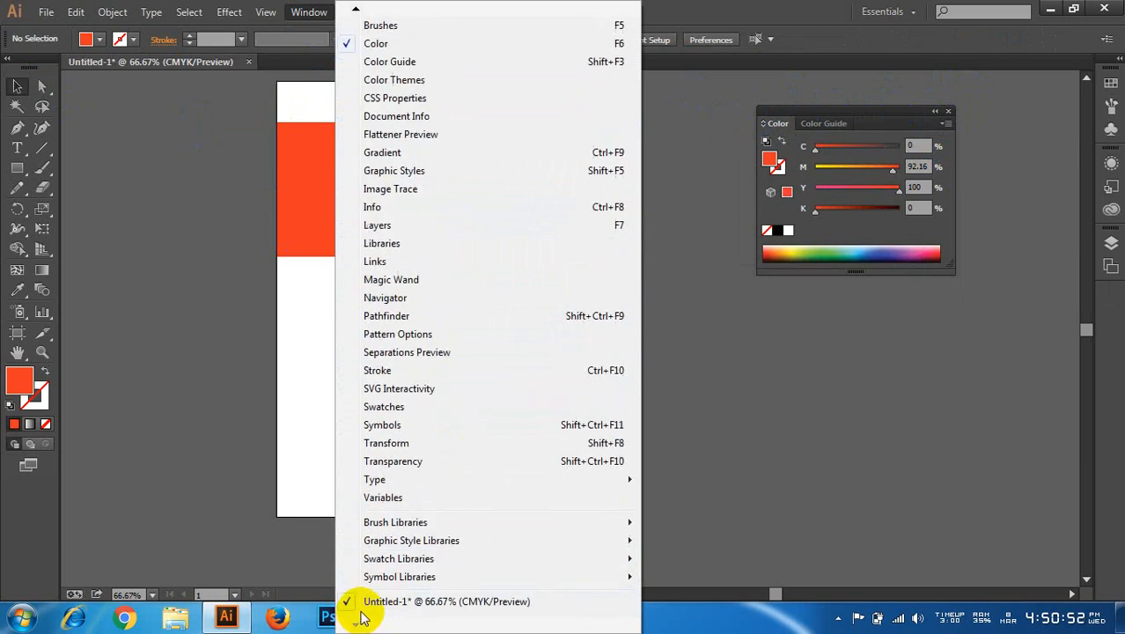
left_click(417, 404)
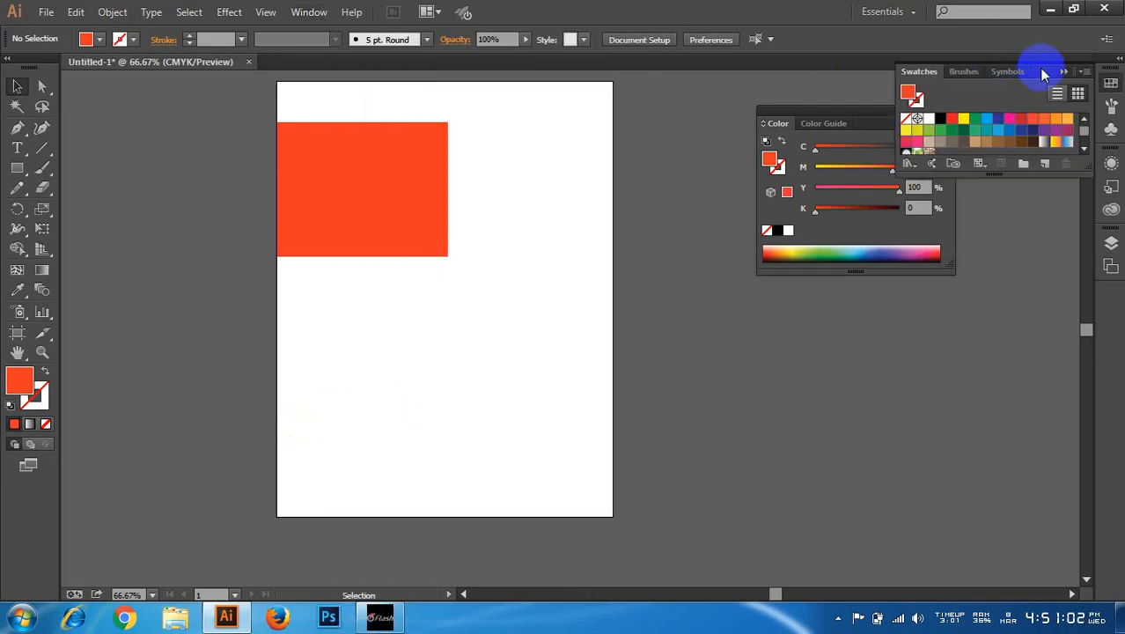
left_click_drag(1038, 68, 698, 112)
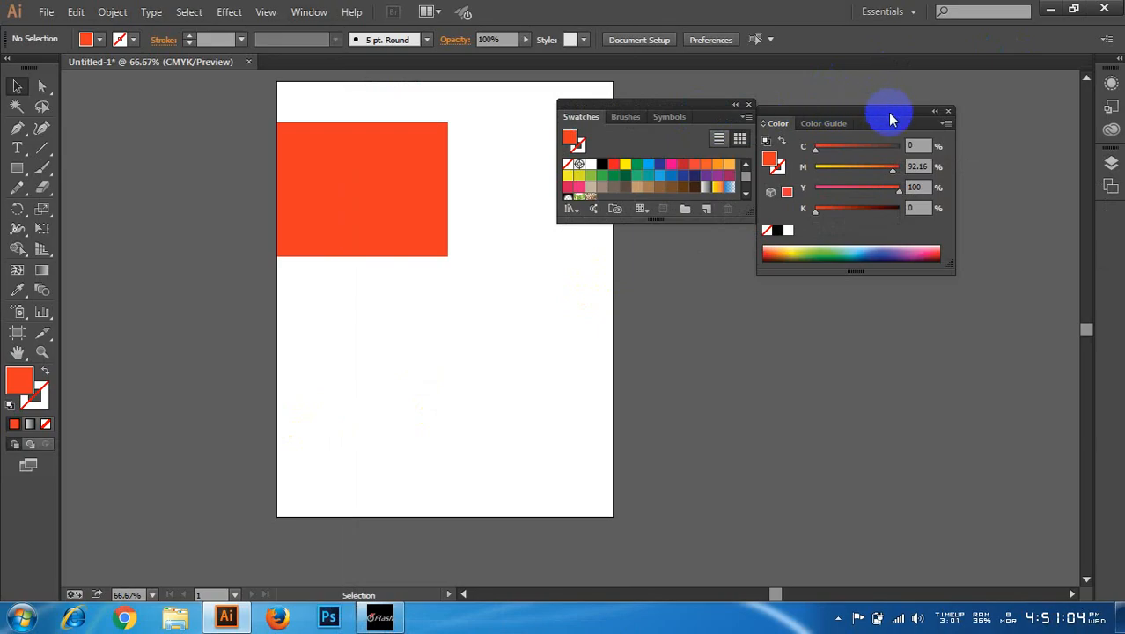
left_click_drag(937, 113, 979, 117)
left_click(989, 116)
left_click_drag(744, 123, 861, 128)
- Move the rectangle back to the artboard's upper middle and try several swatches on it, including yellow and magenta, finishing with orange
left_click_drag(427, 176, 494, 180)
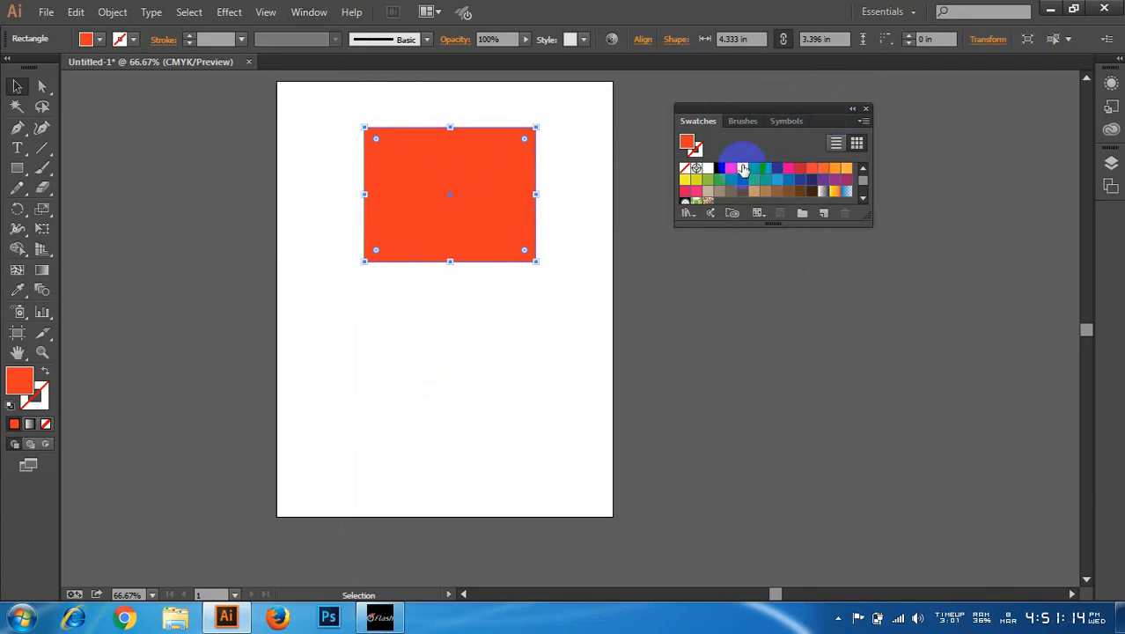
left_click(735, 168)
left_click(743, 169)
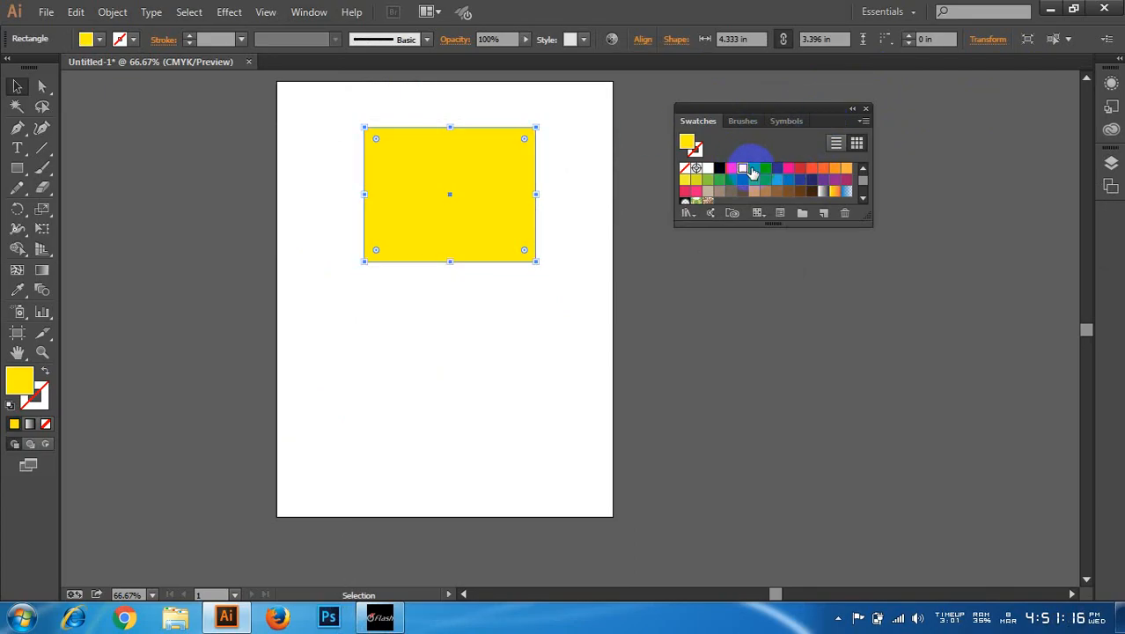
left_click(754, 169)
left_click(765, 169)
left_click(778, 169)
left_click(792, 168)
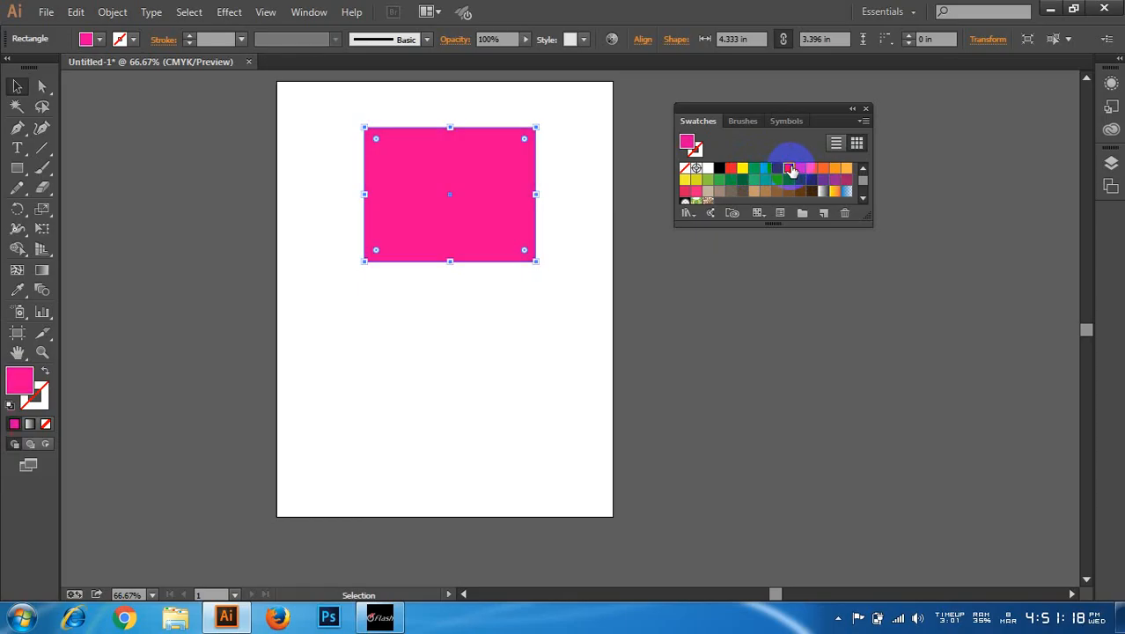
left_click(807, 168)
left_click(821, 169)
left_click(826, 168)
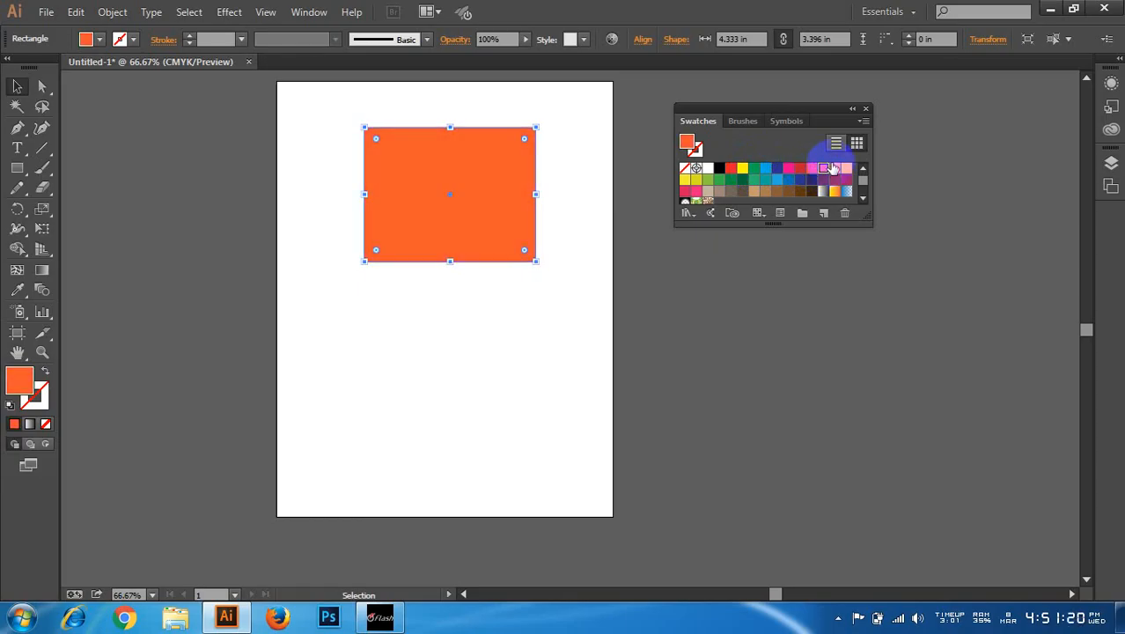
- Try swatches from the grey group on the rectangle, including a mid grey, finishing with the lightest grey
left_click(776, 179)
scroll(775, 180, "down", 2)
left_click(773, 180)
left_click(731, 180)
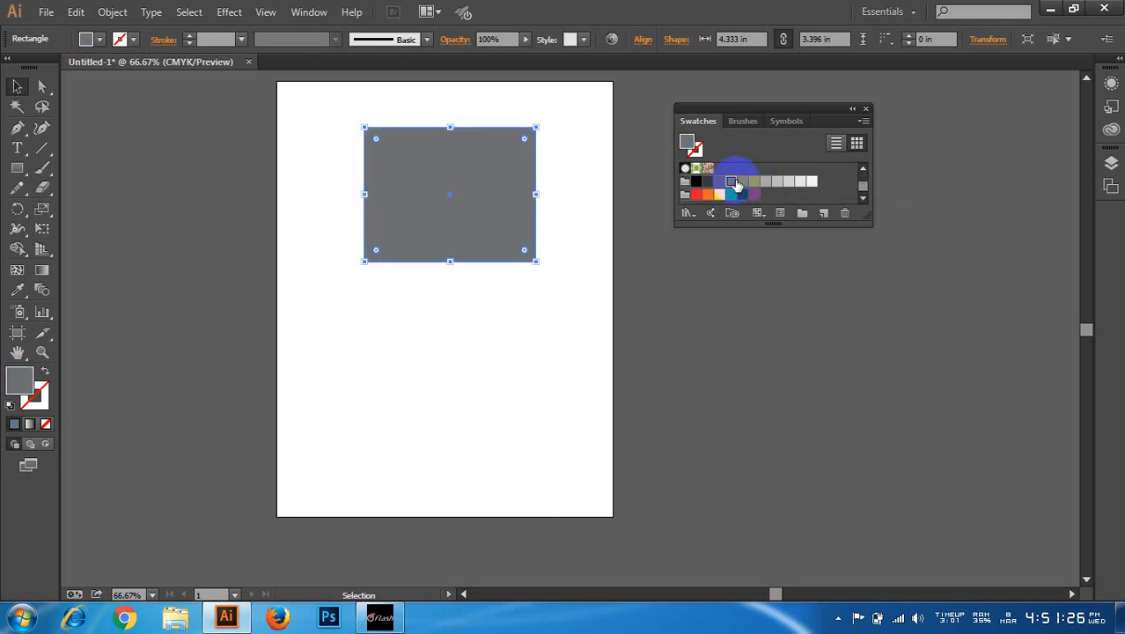
left_click(810, 180)
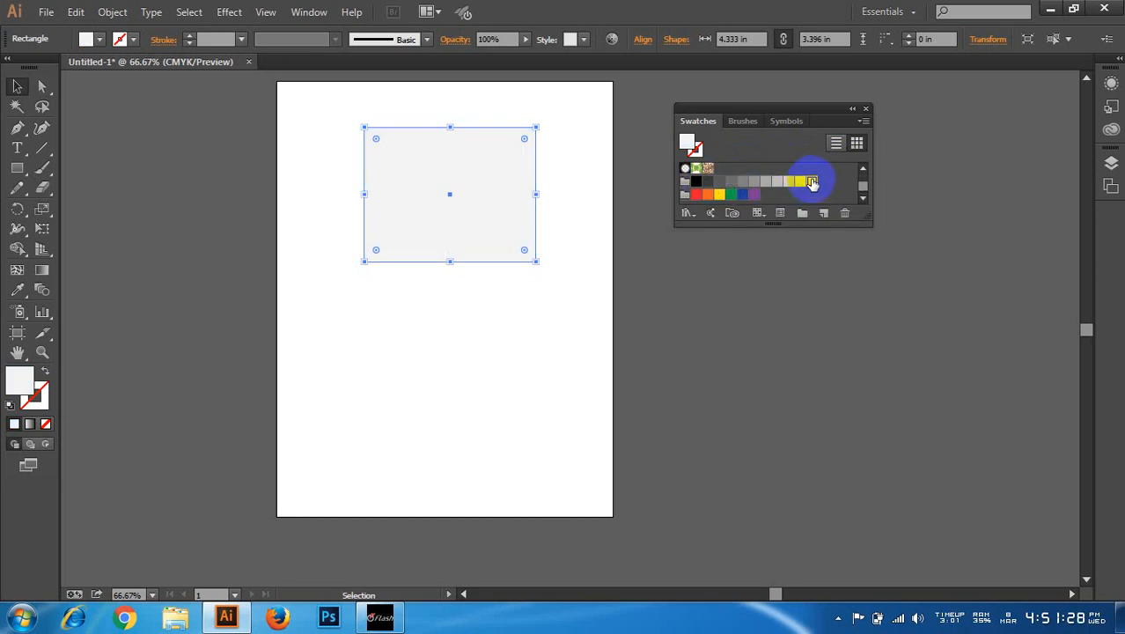
- Fill the rectangle with the yellow-to-orange-red gradient swatch and move it slightly down the artboard
scroll(768, 189, "up", 2)
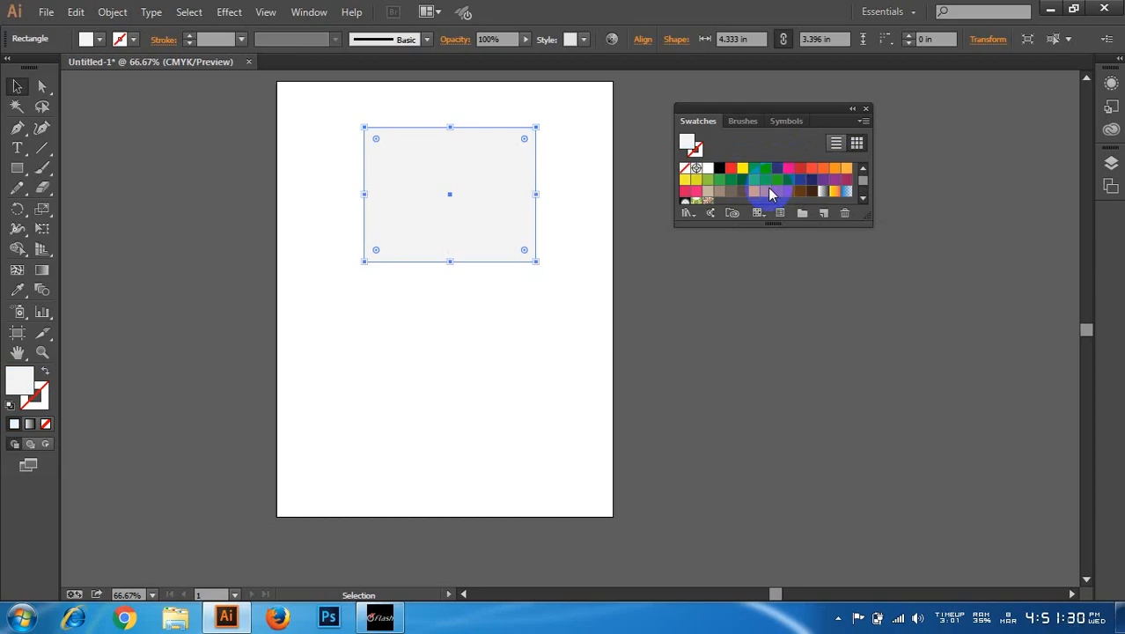
left_click(831, 193)
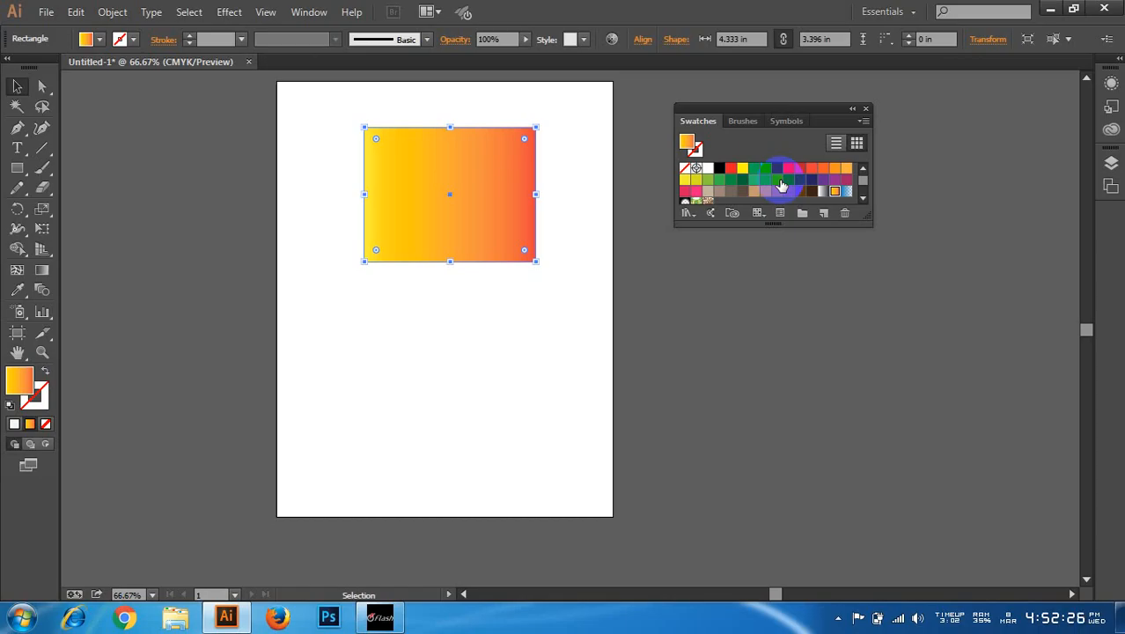
left_click_drag(497, 168, 498, 216)
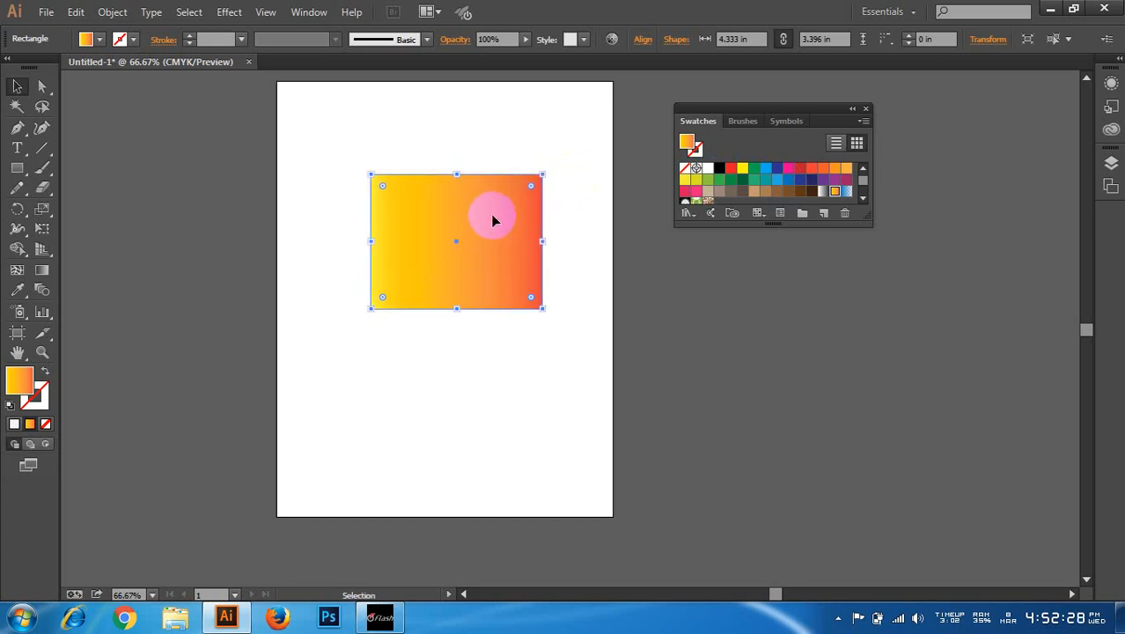
- Switch the rectangle's fill to a solid colour, set it to bright blue 39a6ff in the Color Picker and move the rectangle slightly
left_click(15, 424)
double_click(18, 380)
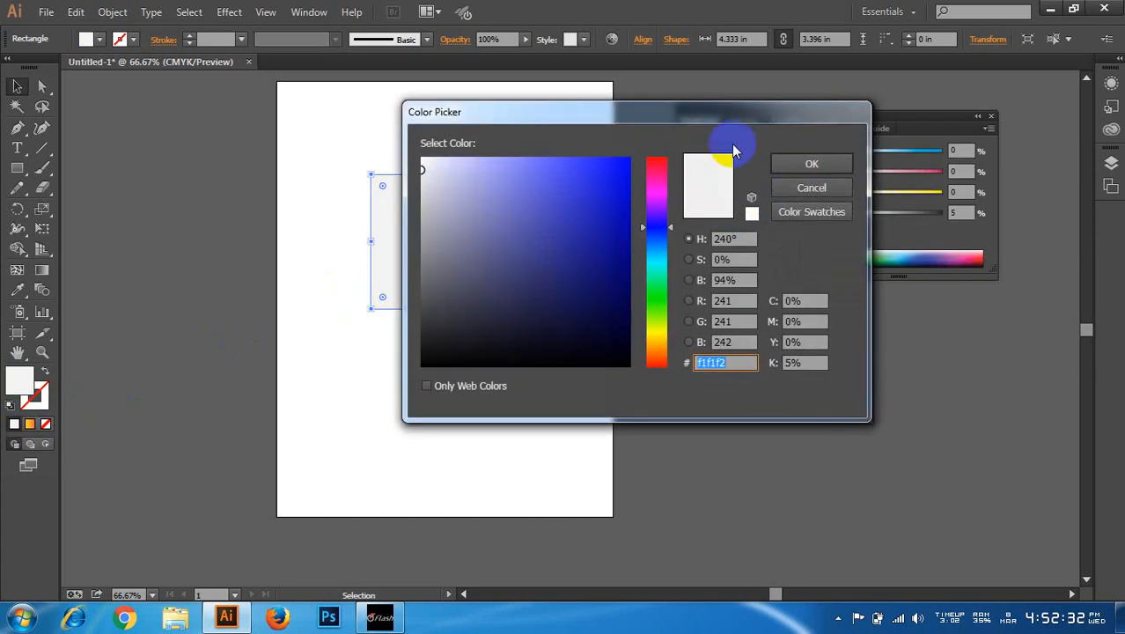
left_click_drag(718, 111, 885, 93)
left_click(827, 227)
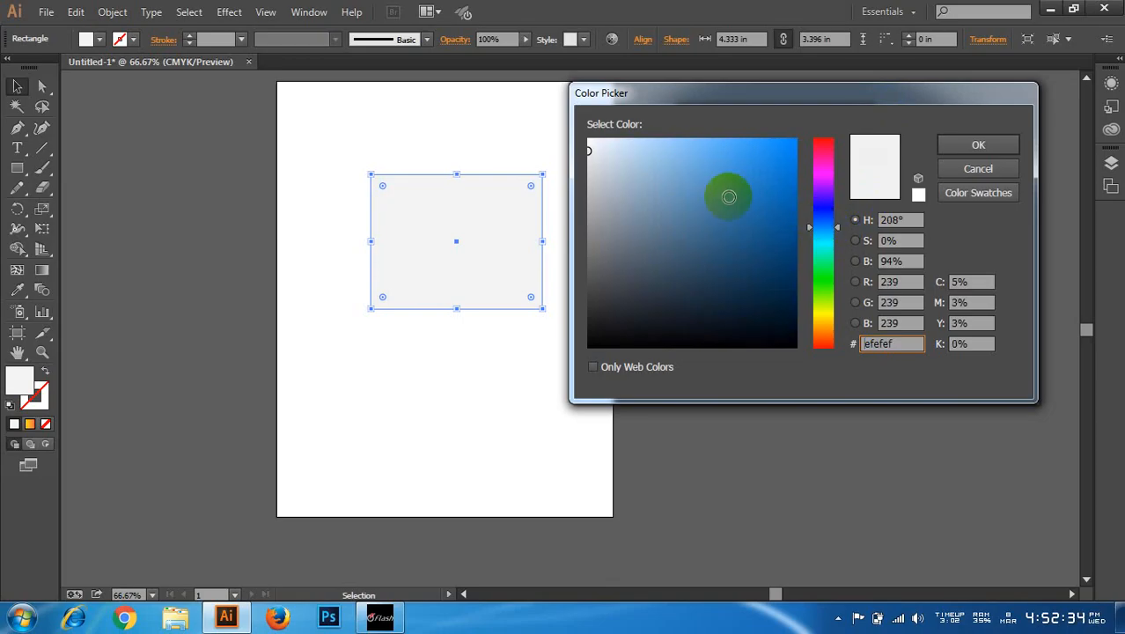
left_click(682, 139)
left_click(731, 138)
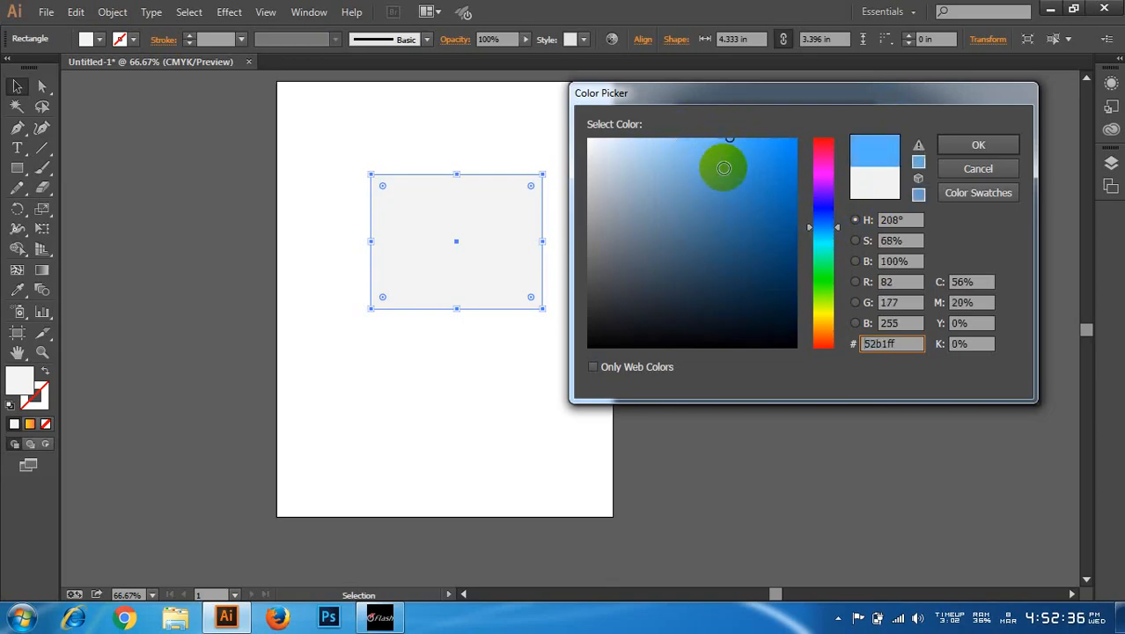
left_click(750, 138)
left_click(977, 145)
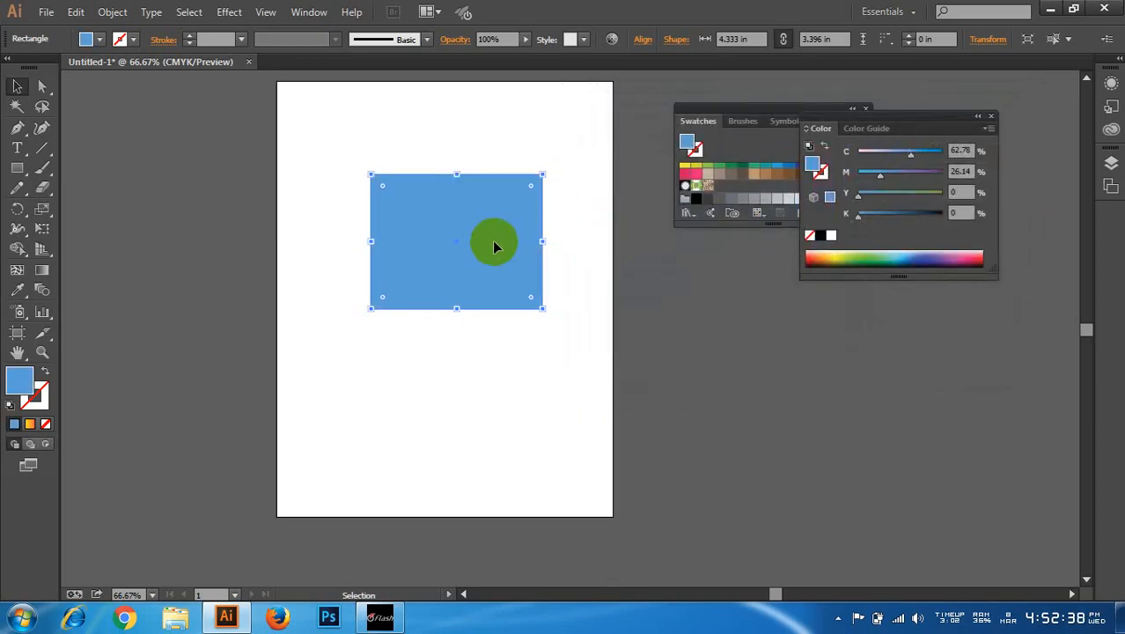
left_click_drag(489, 241, 406, 256)
- Change the rectangle's fill to the lighter blue 61bfff in the Color Picker and move the rectangle slightly left
double_click(19, 380)
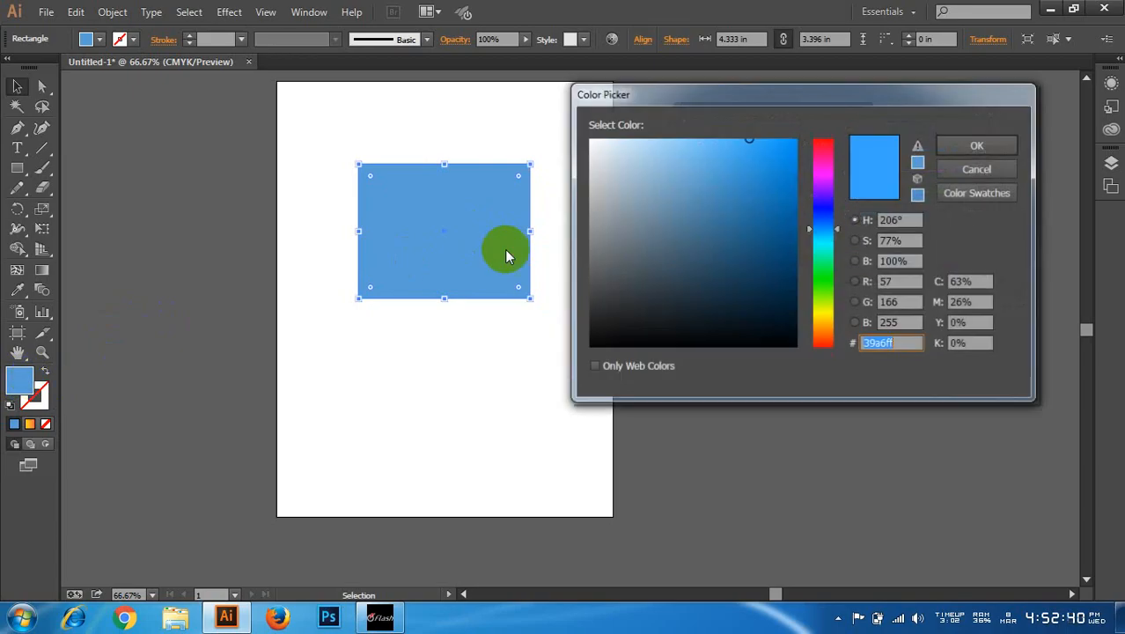
left_click(716, 138)
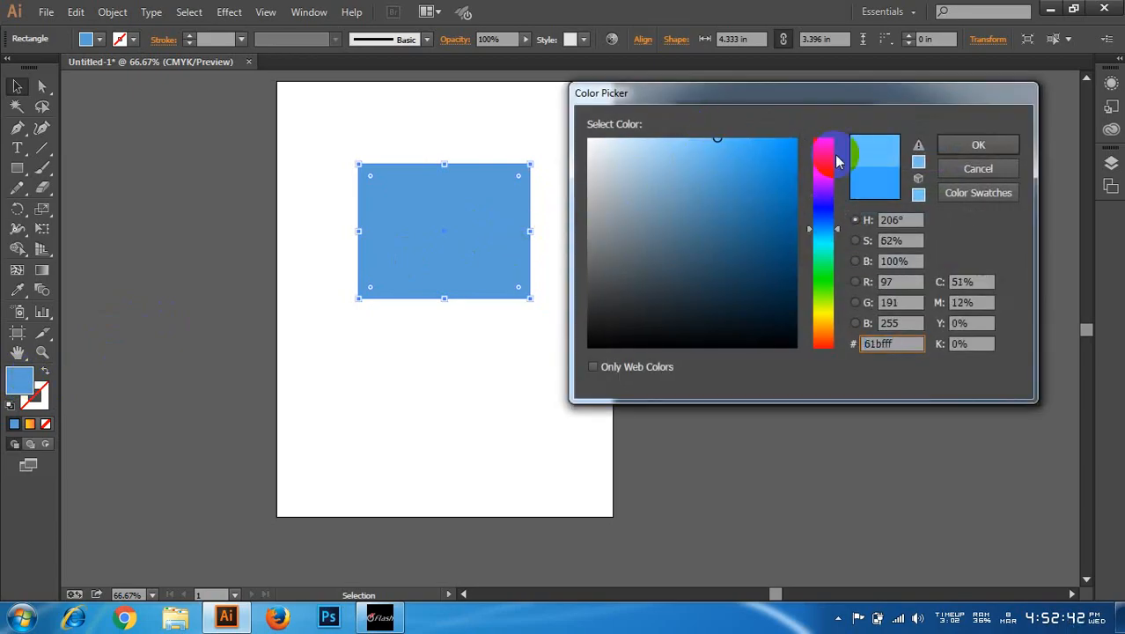
left_click(971, 146)
mouse_move(488, 238)
left_mouse_down()
mouse_move(456, 238)
mouse_move(467, 250)
mouse_move(471, 242)
left_mouse_up()
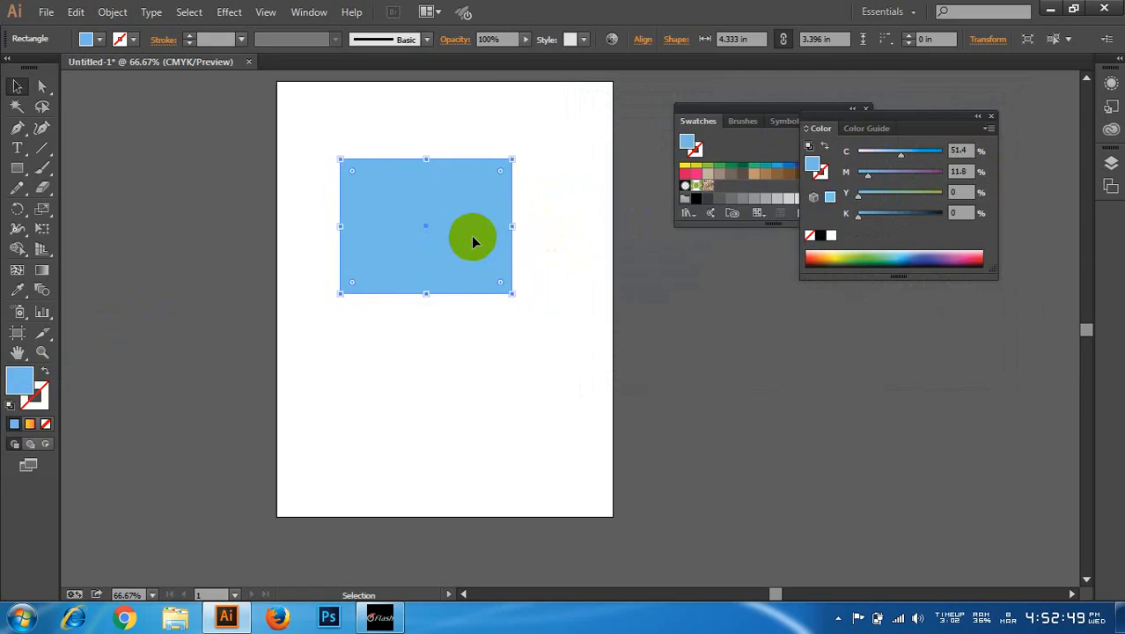
- Place the Swatches panel clear of the Color panel and set the rectangle's fill to green 70ff64 through the Swatches fill colour
left_click_drag(738, 112, 654, 132)
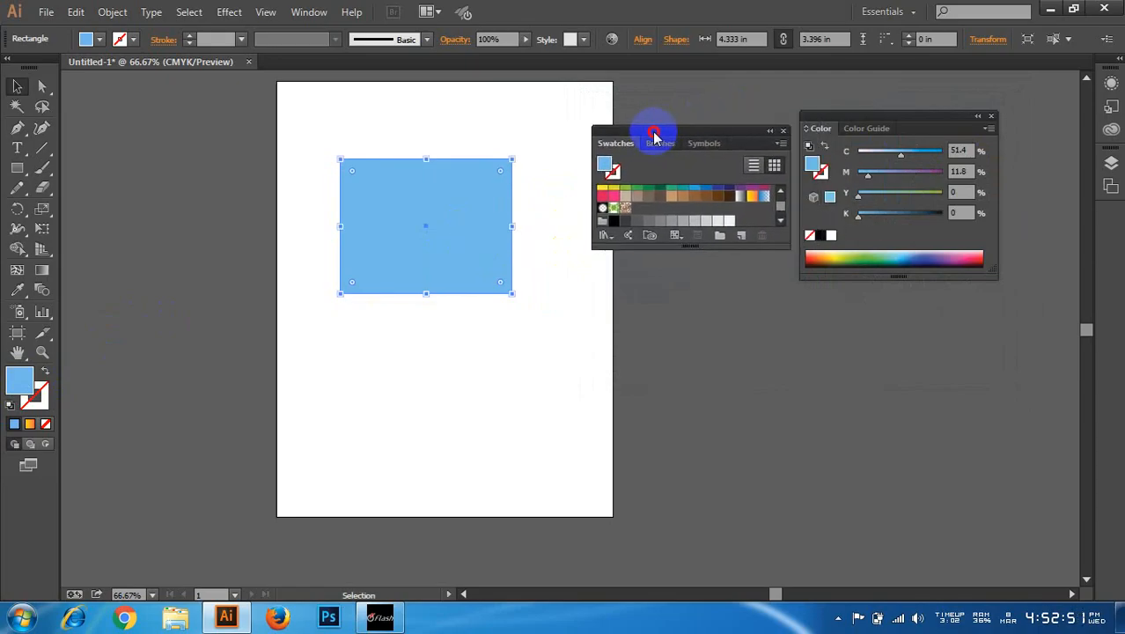
left_click(619, 148)
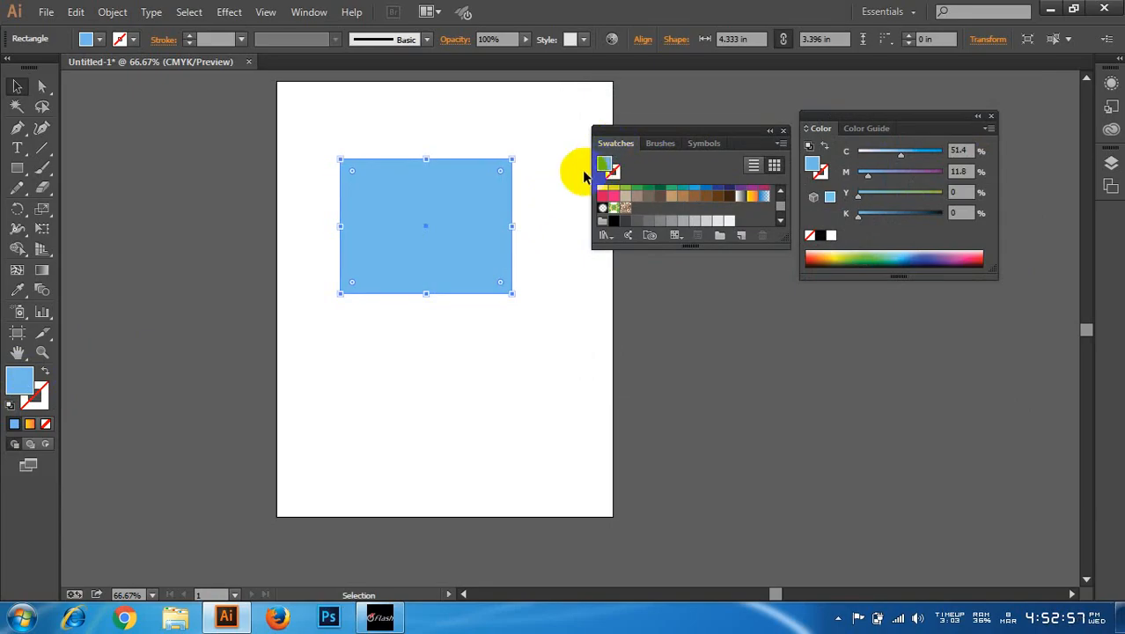
left_click_drag(467, 188, 465, 205)
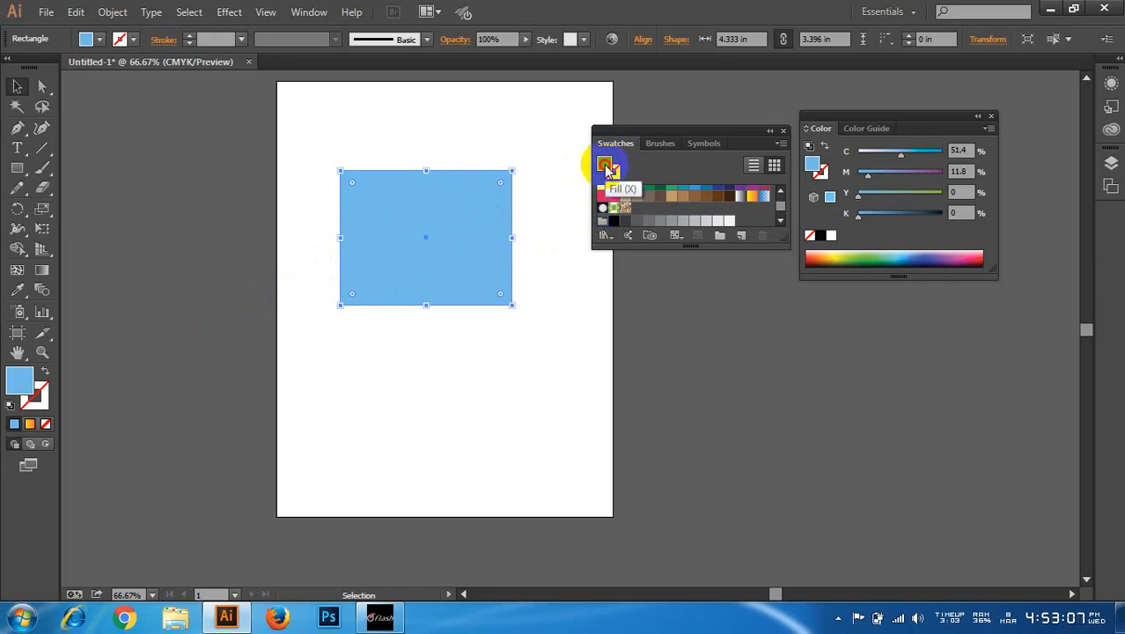
double_click(608, 169)
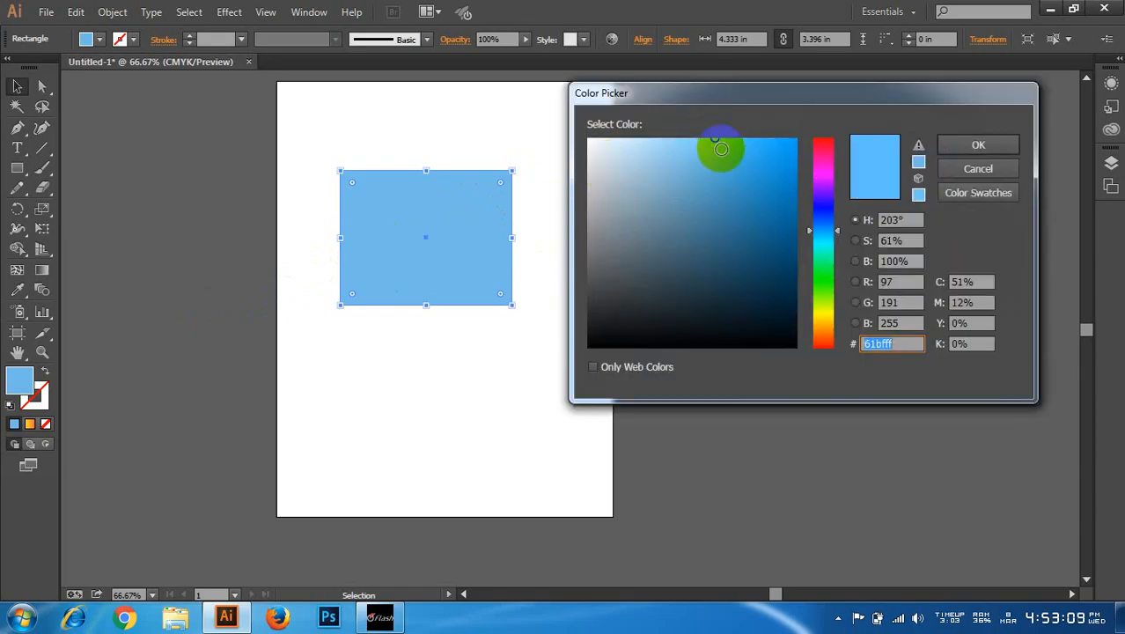
left_click(822, 282)
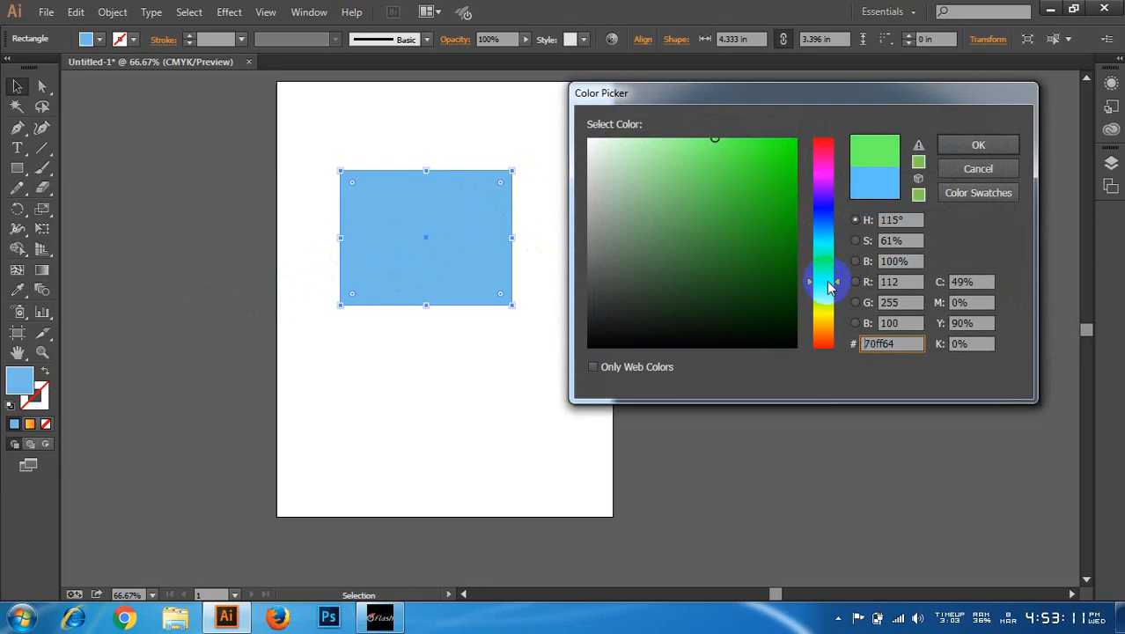
left_click(978, 144)
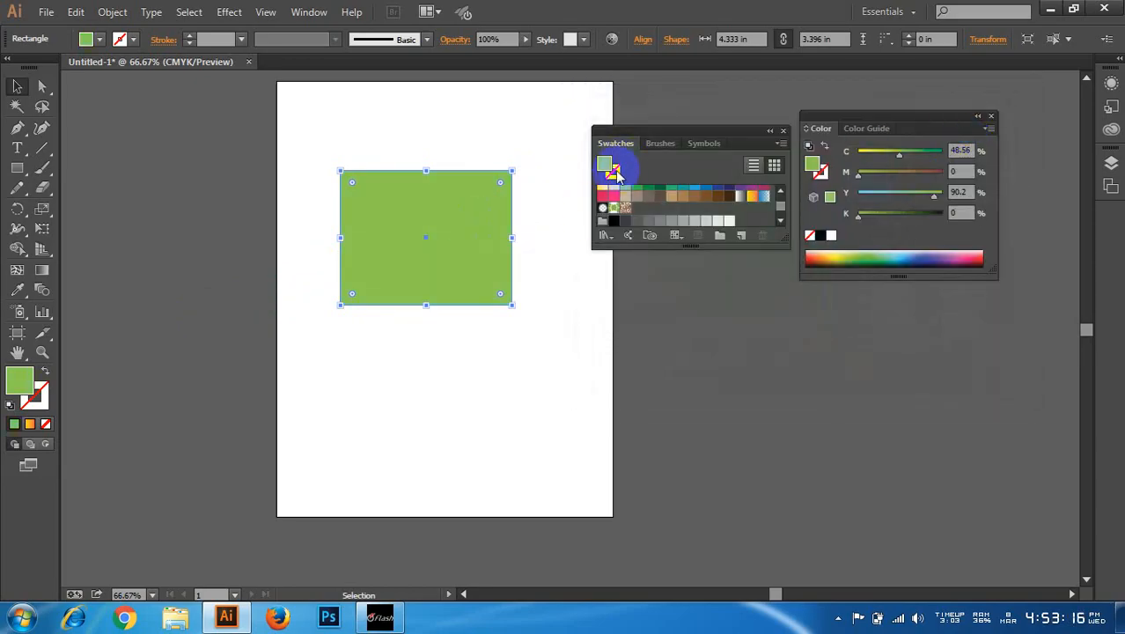
- Set the rectangle's stroke to blue 2e9bd8 in the Color Picker, opened through the Swatches stroke colour
left_click(614, 172)
double_click(614, 173)
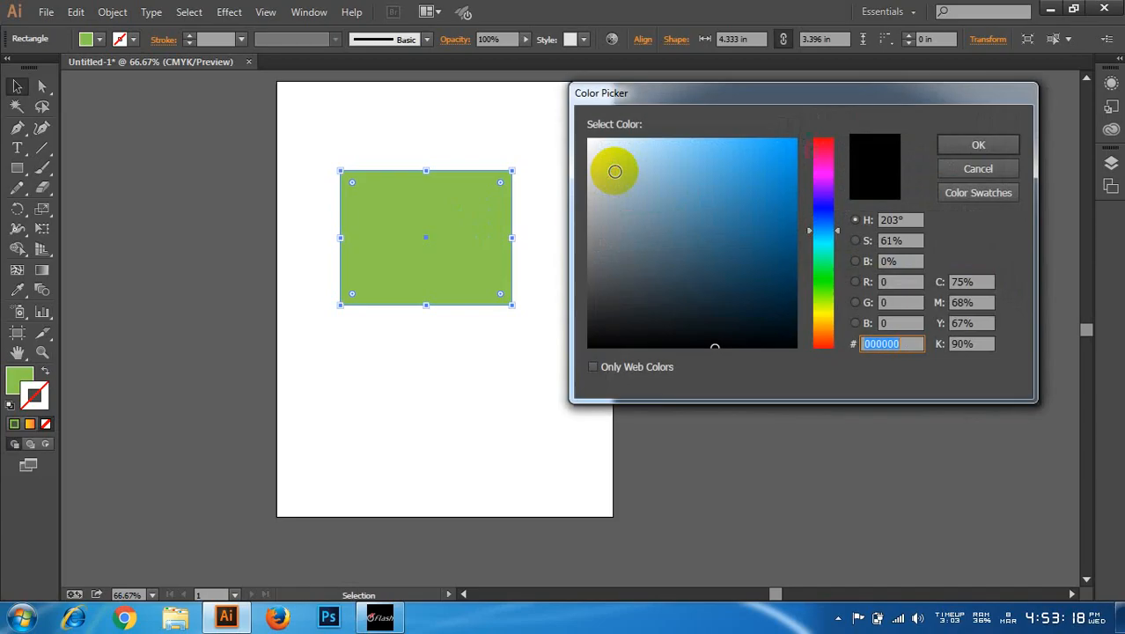
left_click(755, 170)
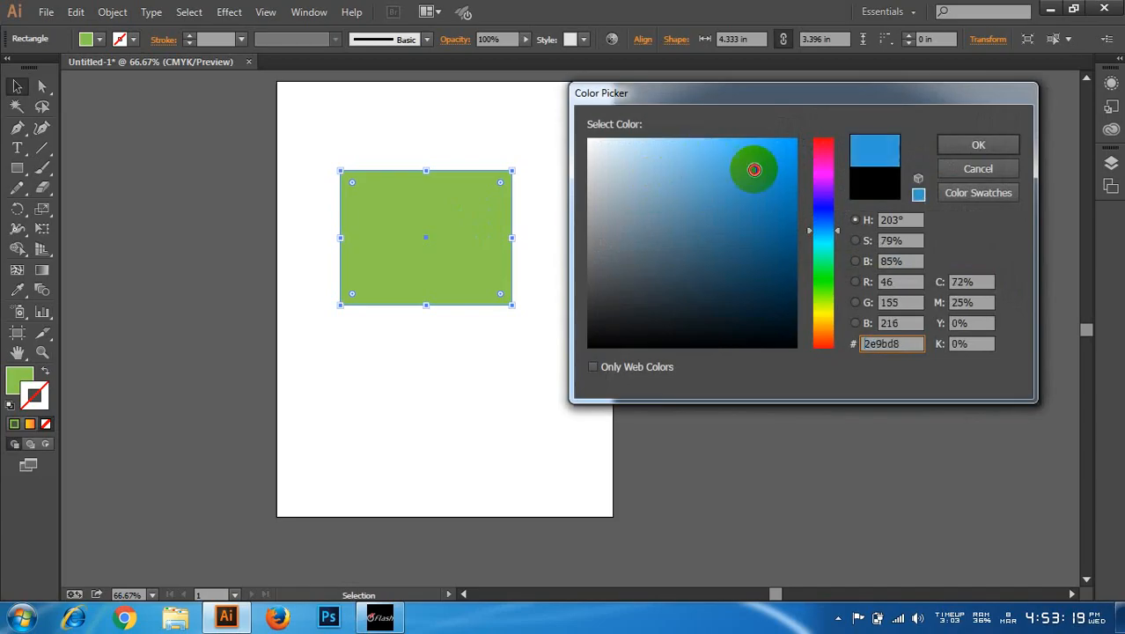
left_click(966, 143)
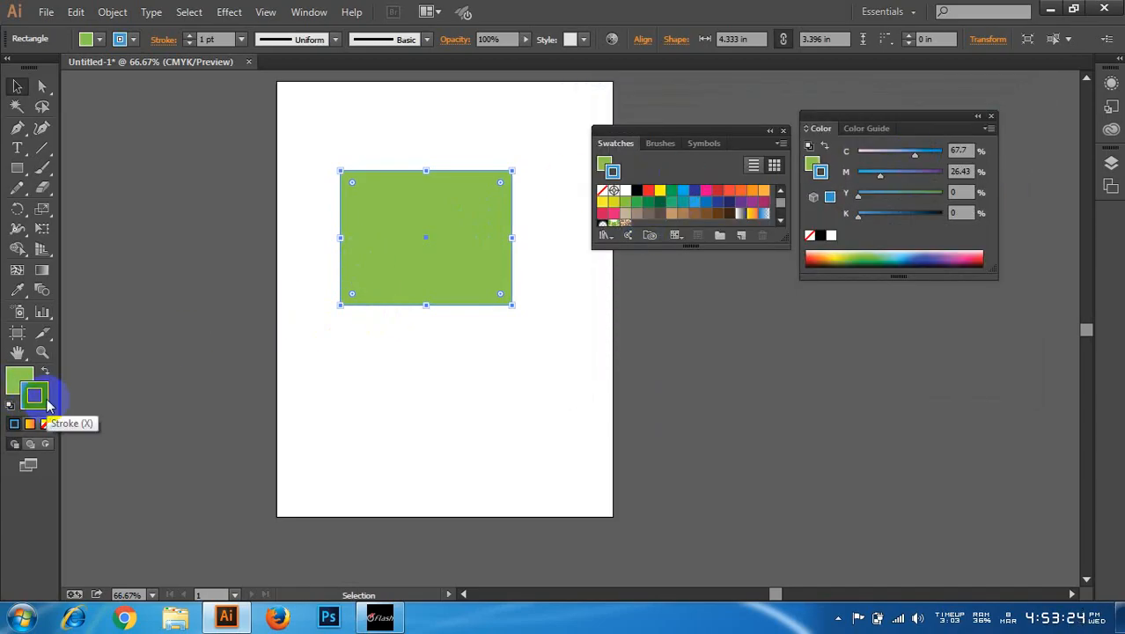
- Remove the rectangle's stroke, make its fill the active colour and move the rectangle slightly left on the artboard
left_click(602, 191)
left_click(604, 163)
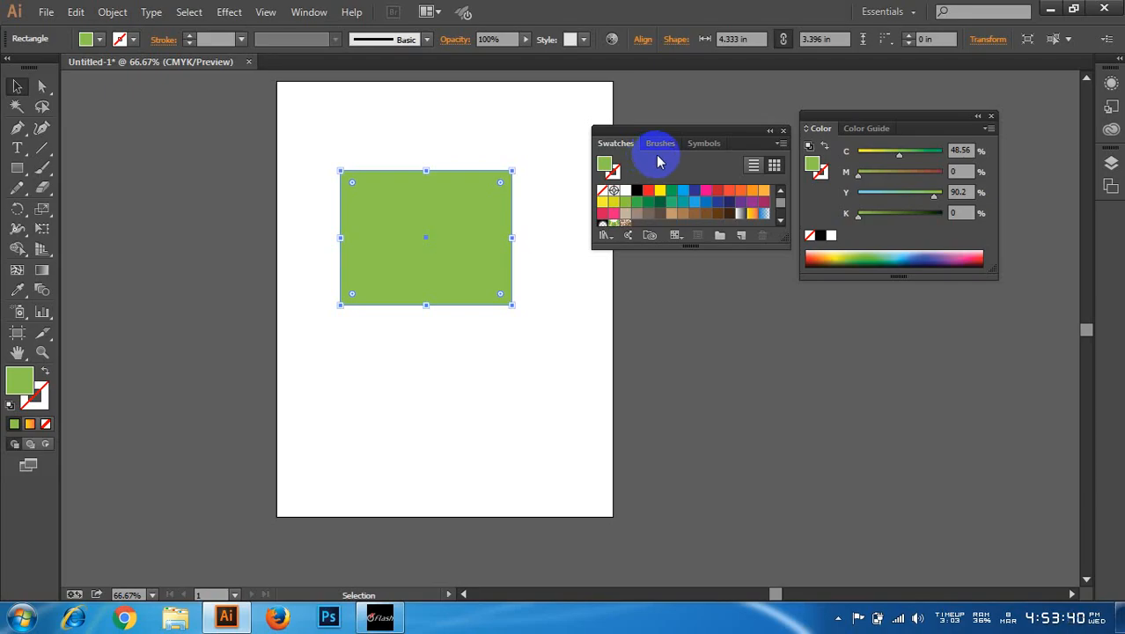
left_click_drag(460, 197, 434, 209)
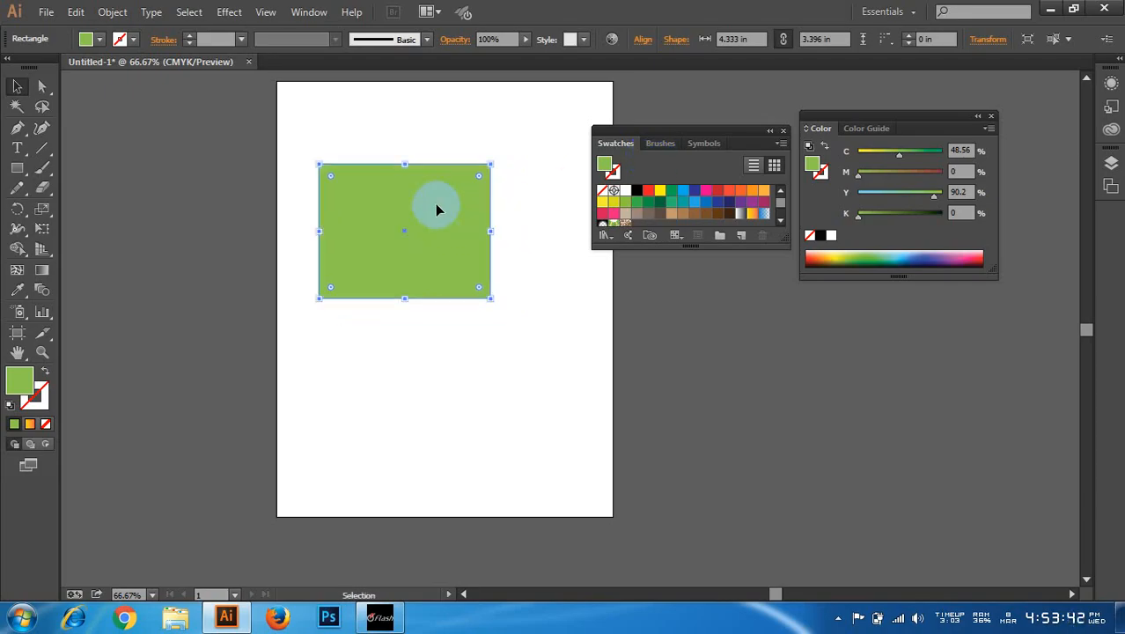
- Start a new CMYK swatch and set its colour to C=54 M=5 Y=97 K=0, keeping the dialog clear of the rectangle
left_click_drag(731, 130, 689, 114)
left_click(736, 129)
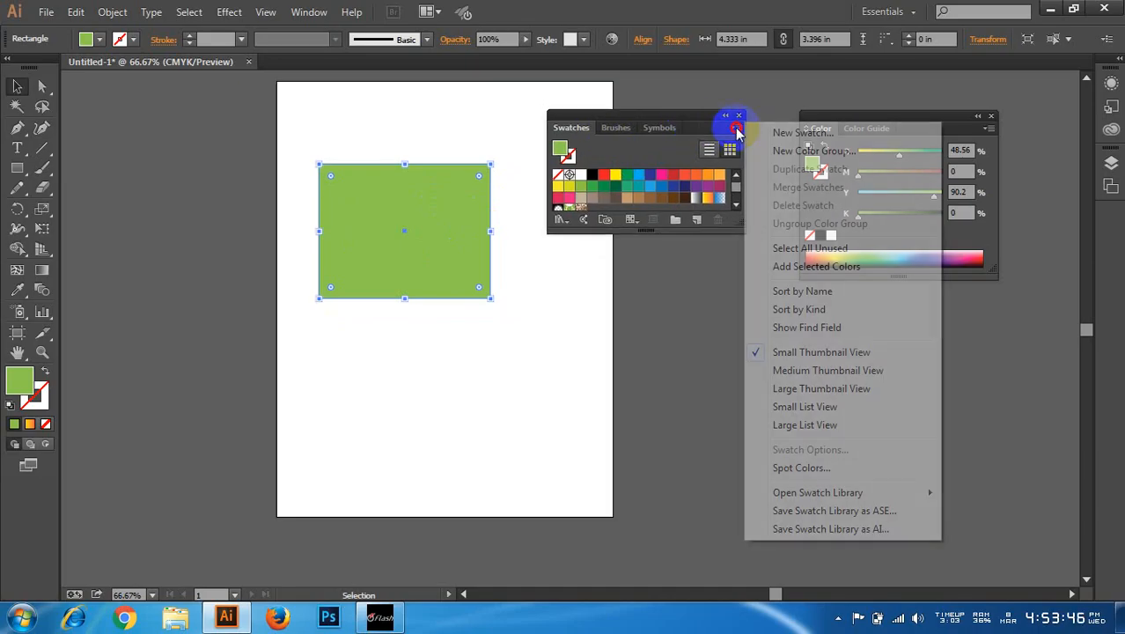
left_click(836, 135)
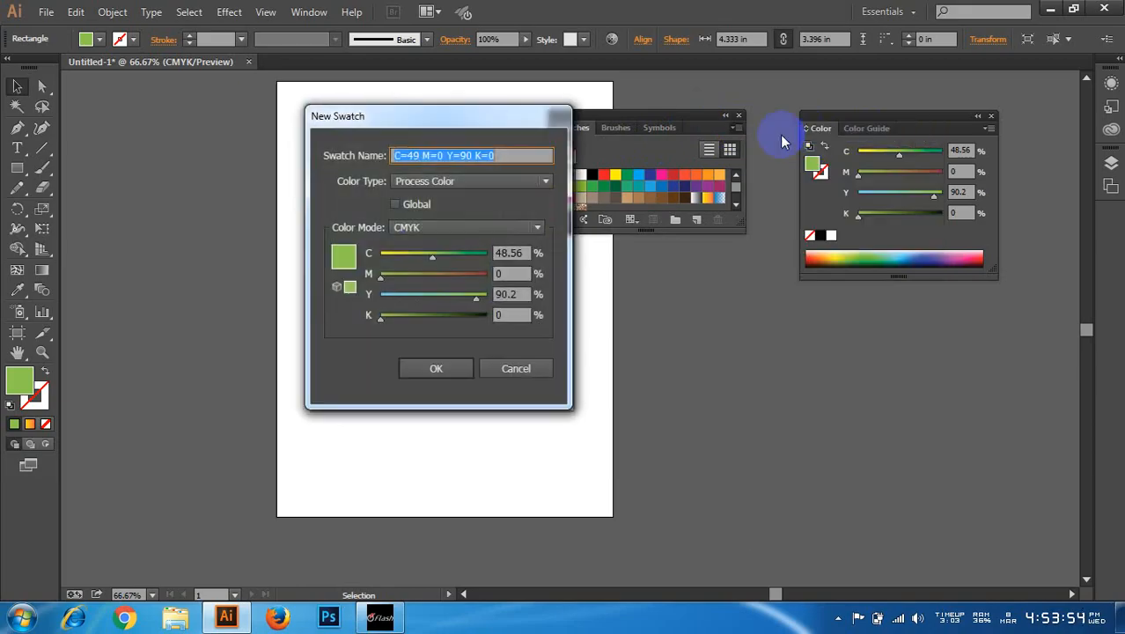
left_click_drag(414, 116, 189, 93)
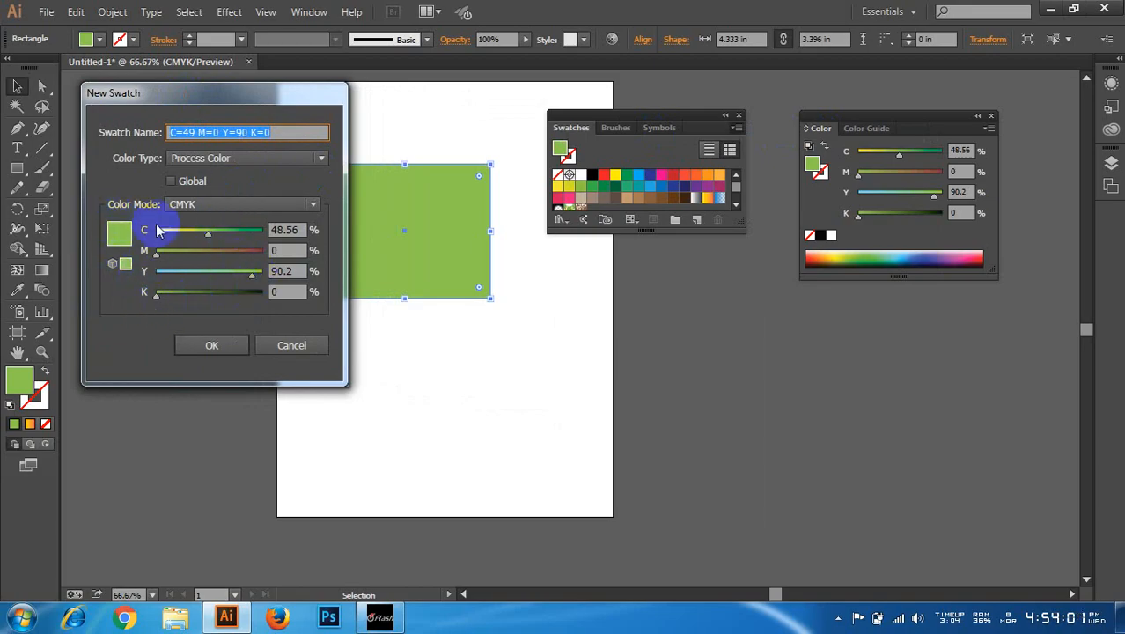
left_click_drag(208, 236, 222, 234)
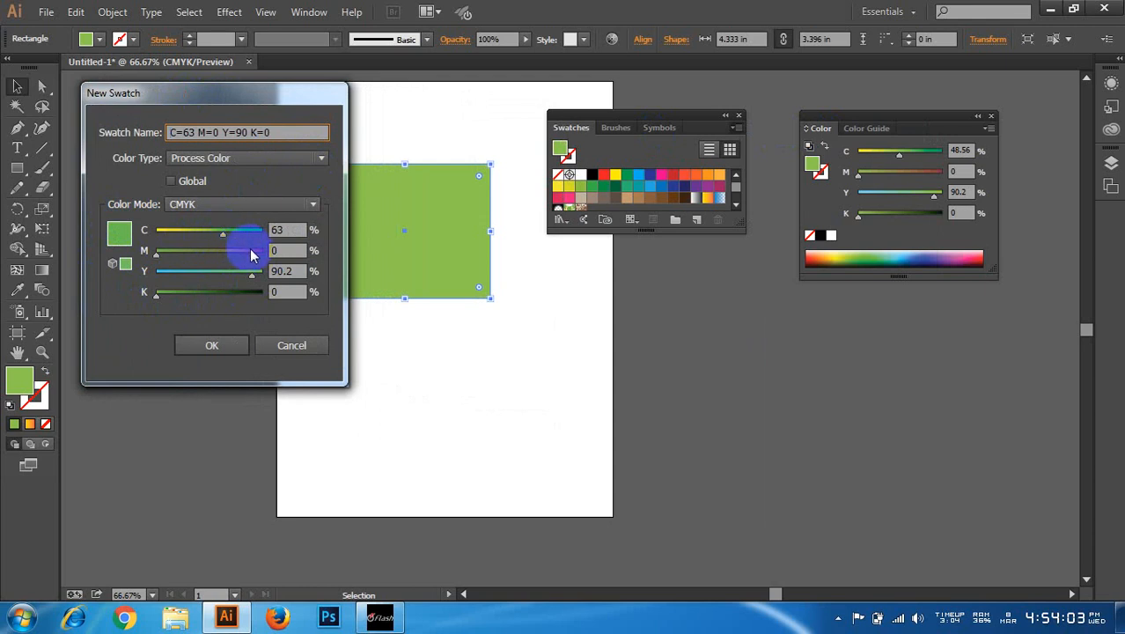
left_click_drag(159, 251, 187, 276)
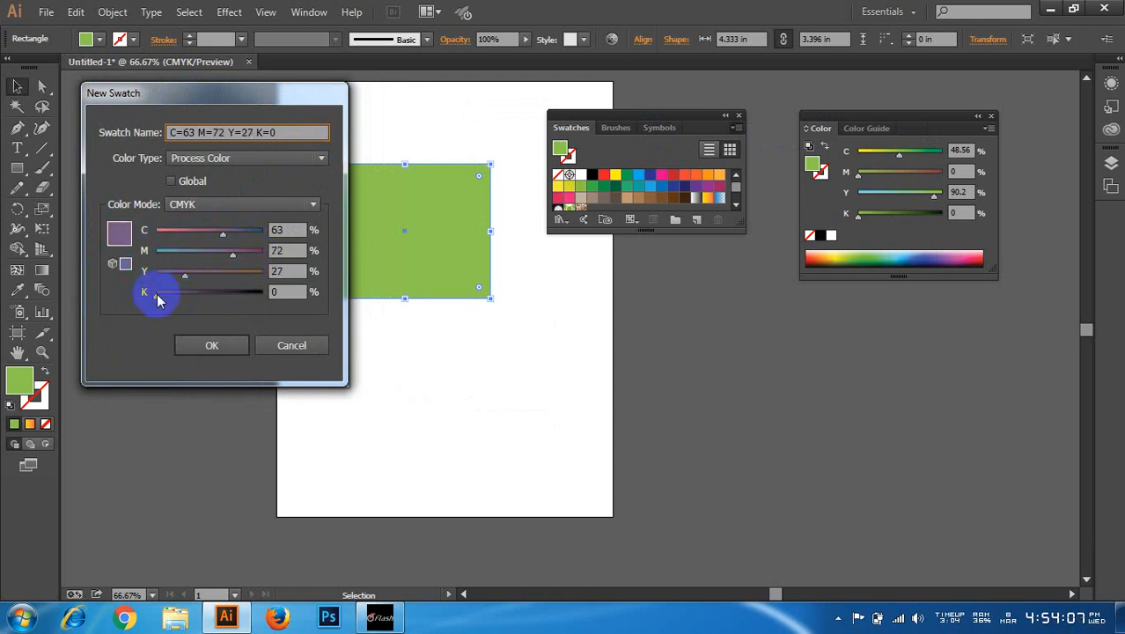
left_click_drag(183, 272, 258, 236)
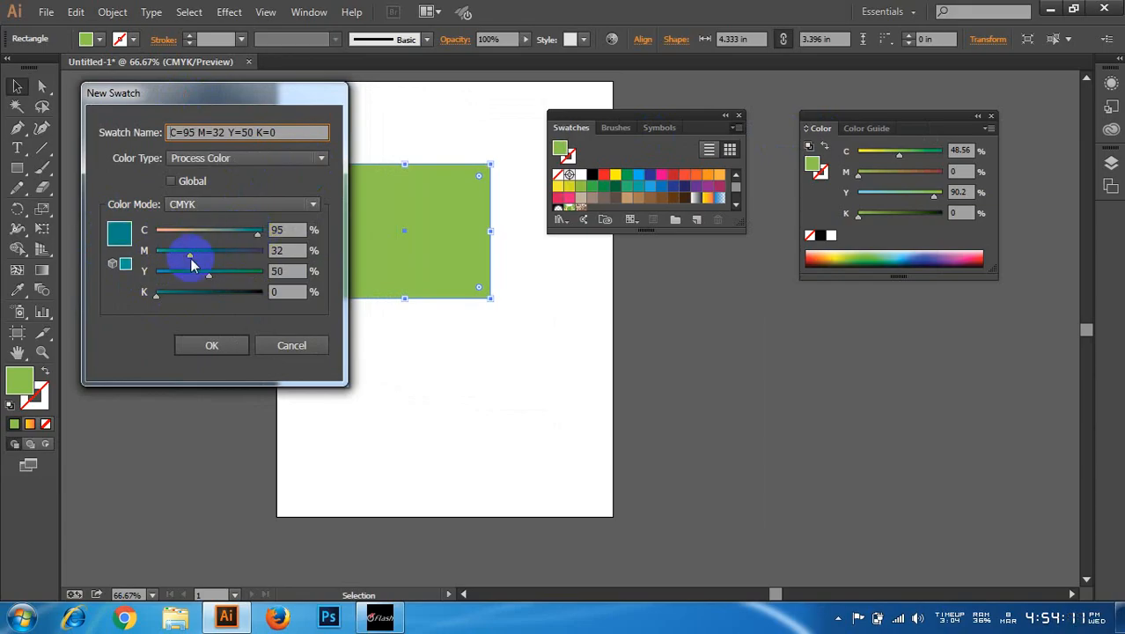
left_click_drag(190, 254, 161, 253)
left_click_drag(227, 277, 258, 273)
left_click(216, 232)
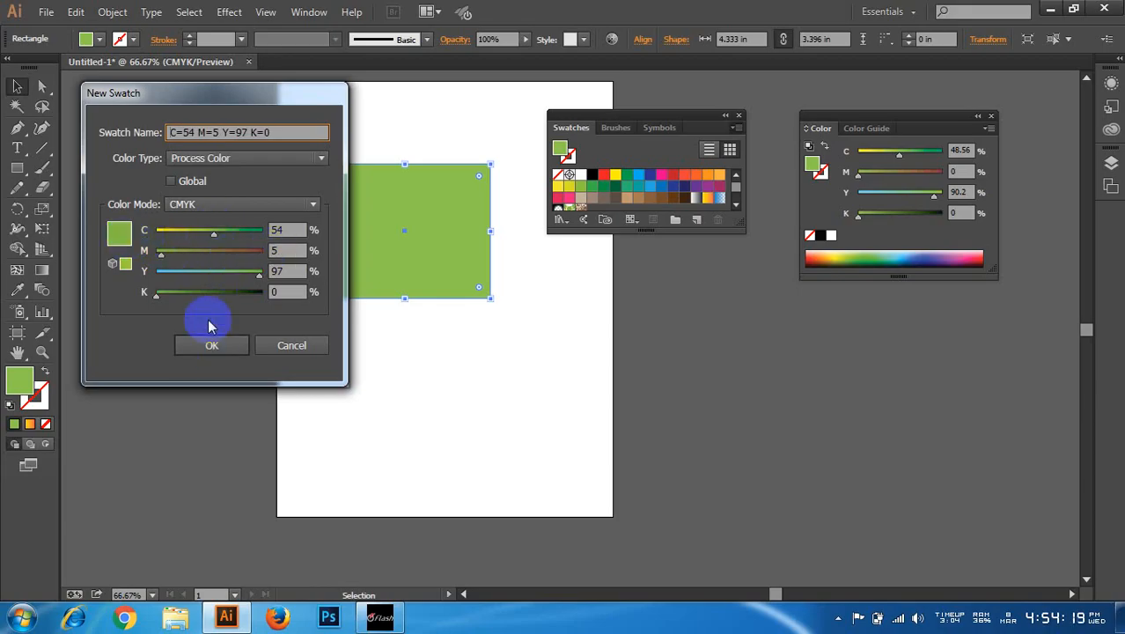
- Name the new green swatch cmyk, save it and apply it from the Swatches panel to the rectangle
left_click(295, 136)
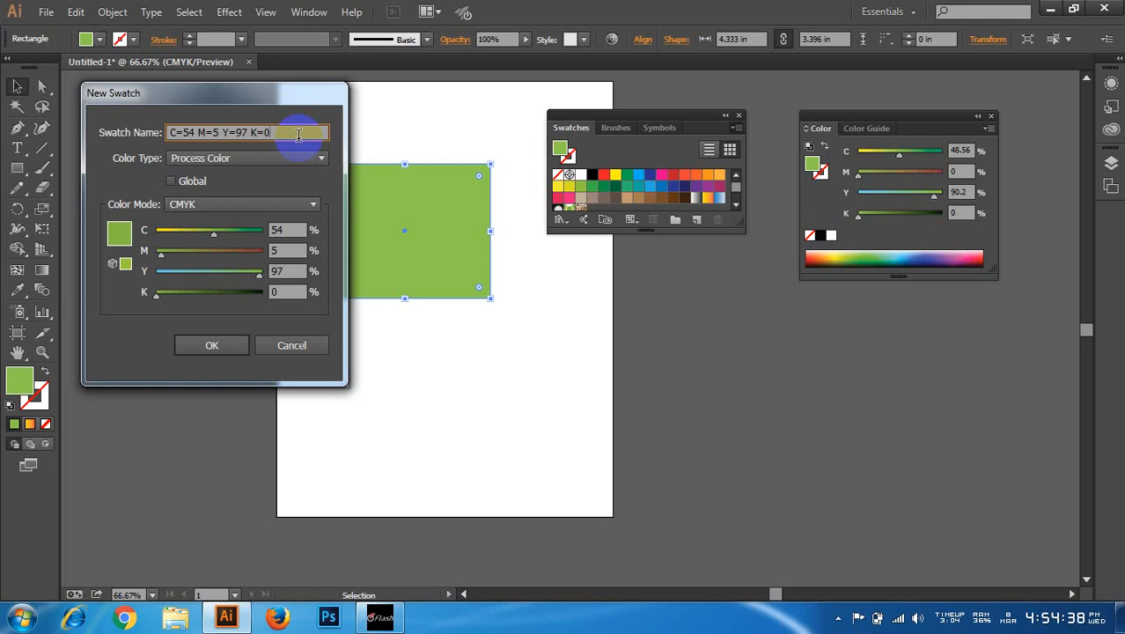
left_click_drag(299, 134, 142, 139)
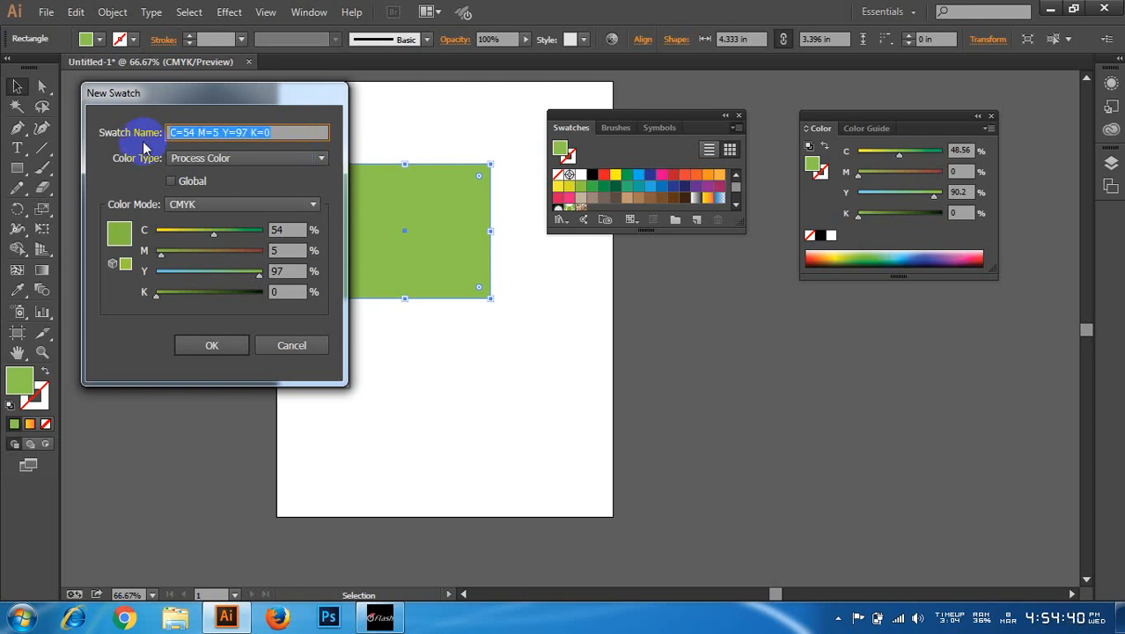
type("g")
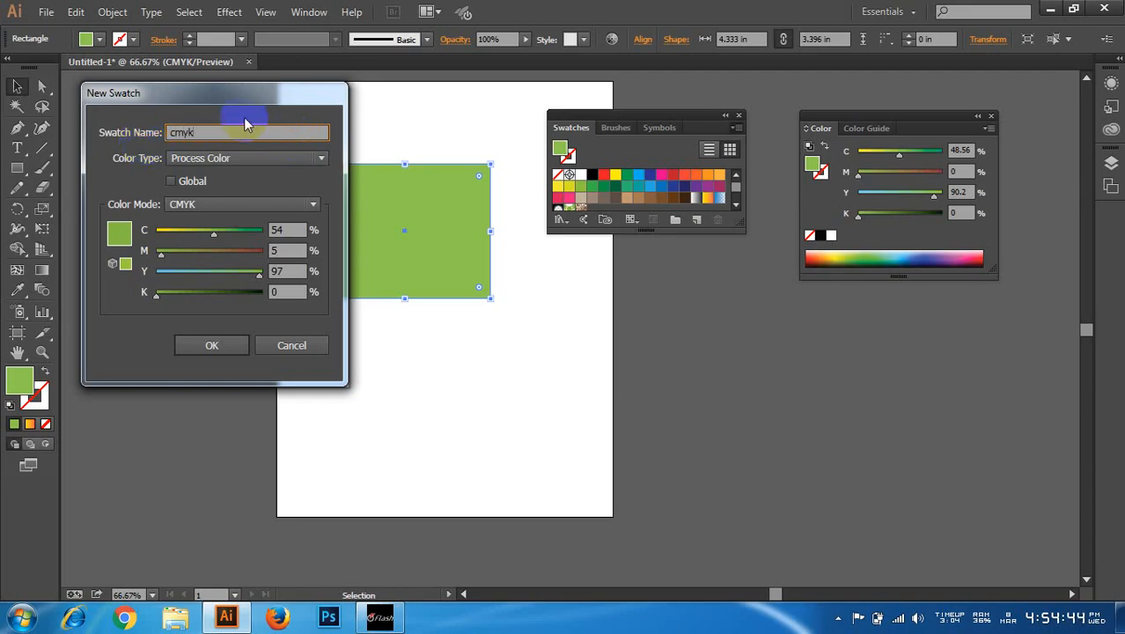
left_click(210, 345)
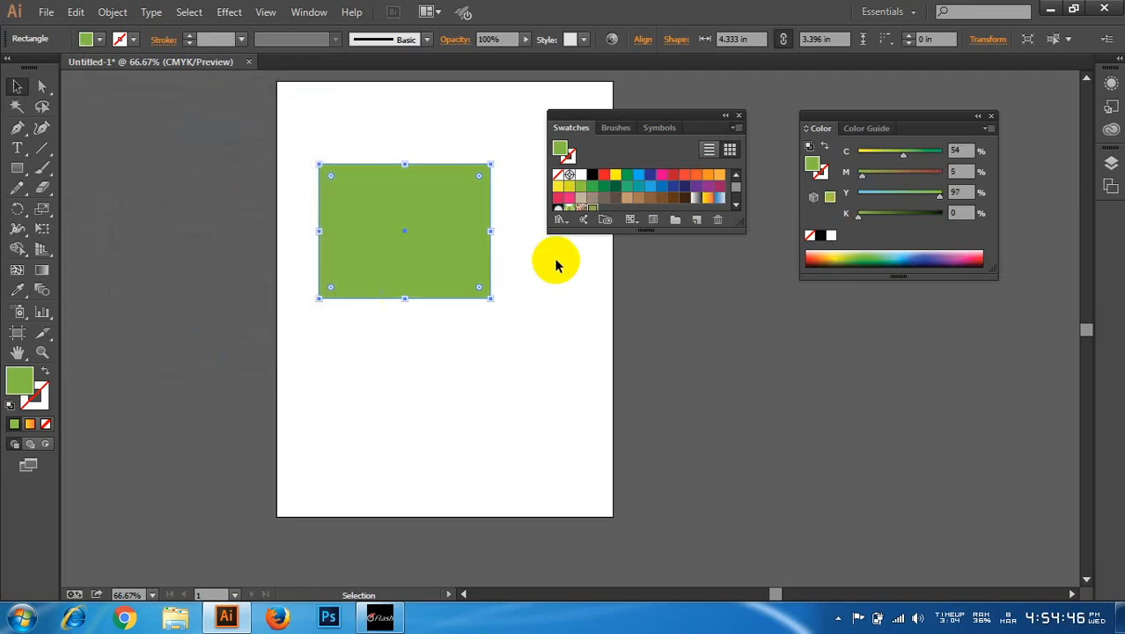
scroll(629, 198, "down", 3)
left_click(592, 176)
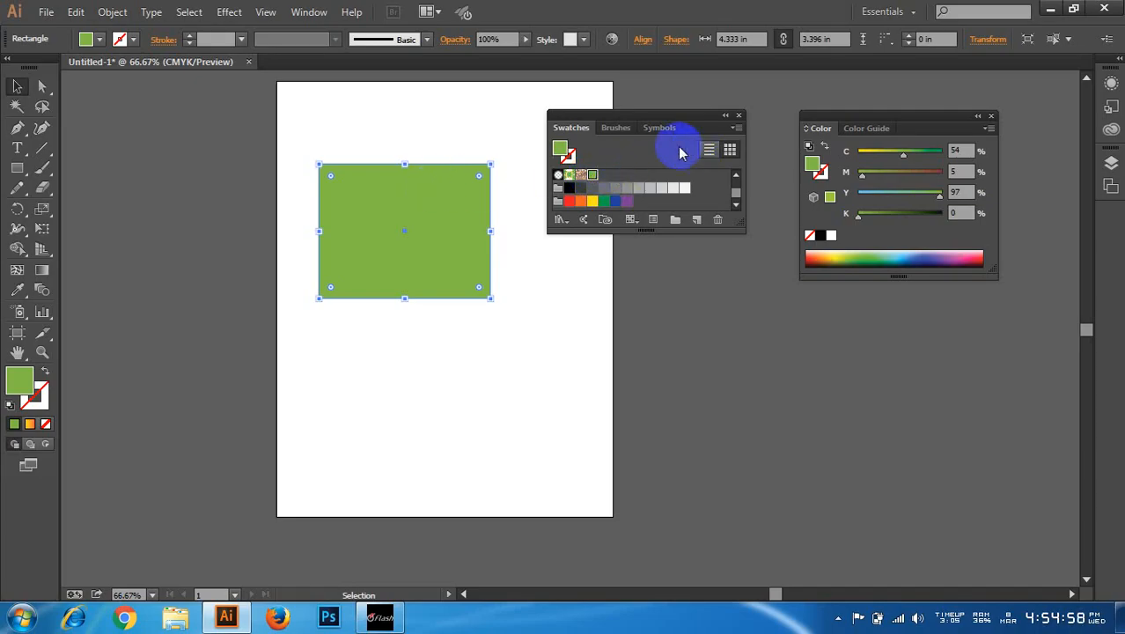
- Shift the Swatches panel slightly down and move the rectangle a little lower on the artboard
left_click_drag(713, 121, 720, 141)
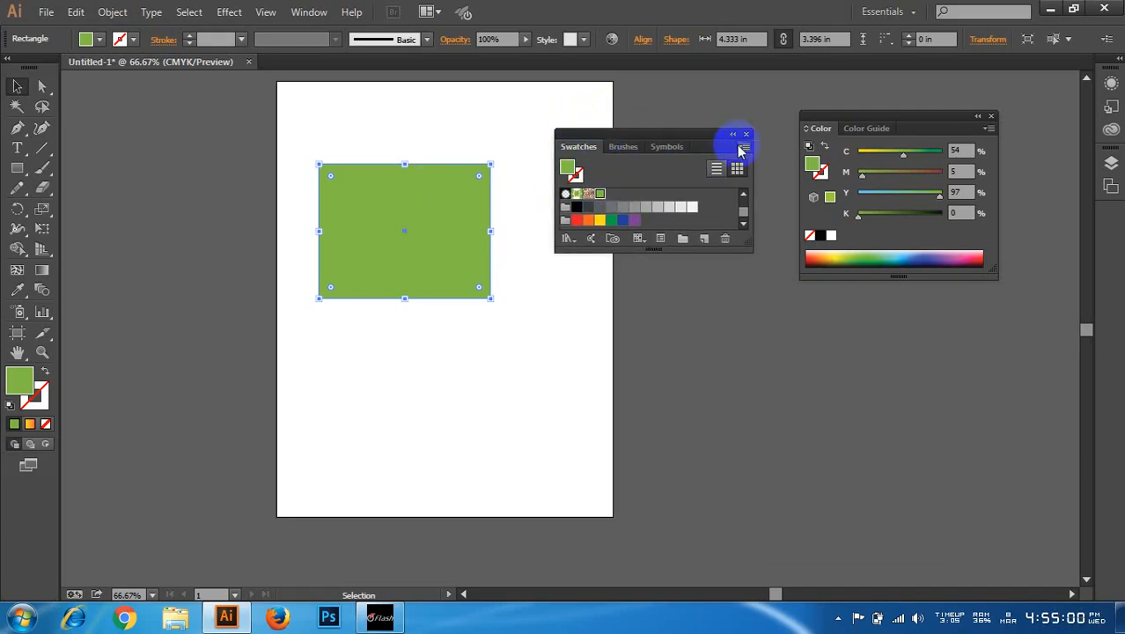
left_click(743, 146)
left_click(657, 169)
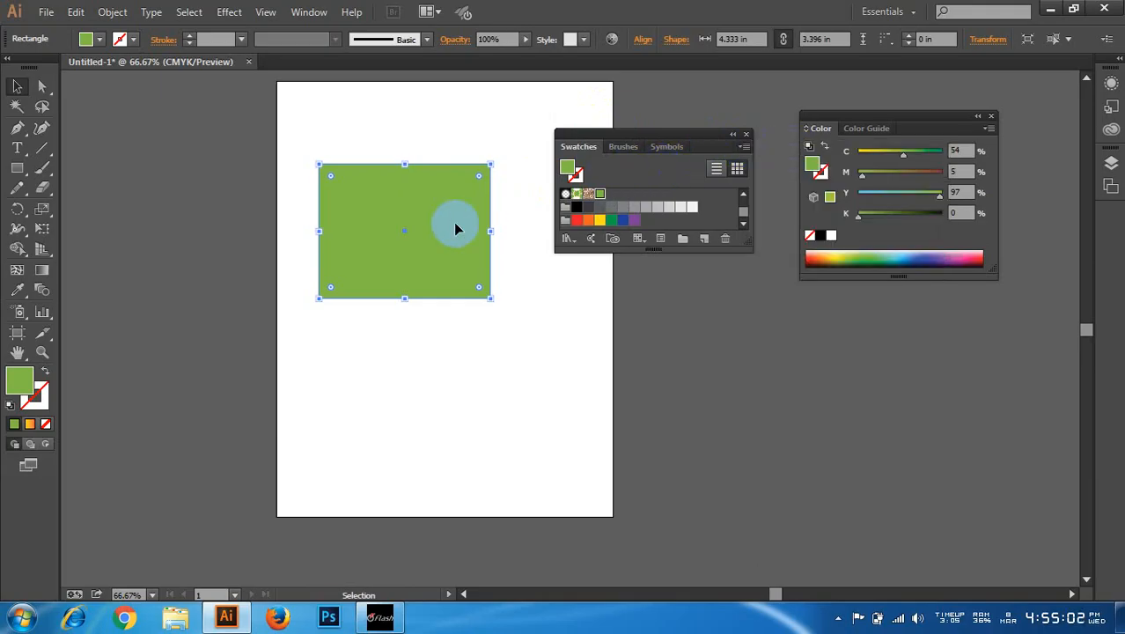
left_click_drag(443, 216, 439, 230)
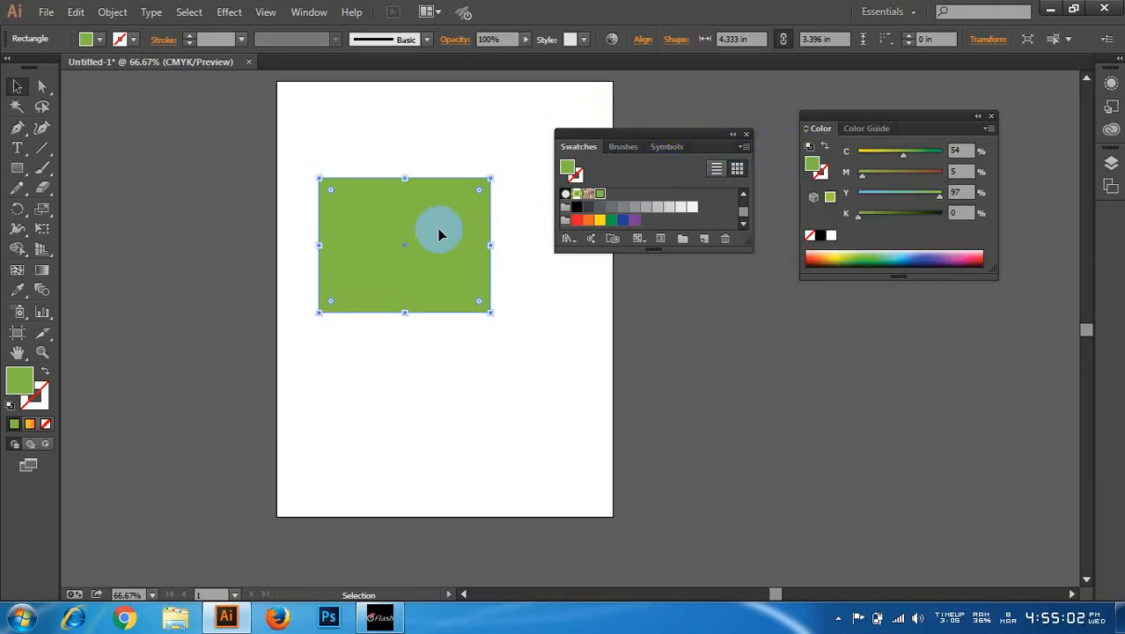
- Change the rectangle's fill to coral red C=0 M=85.38 Y=68.55 K=0 in the Color Picker and move the rectangle slightly down
double_click(24, 381)
left_click_drag(705, 185, 813, 121)
left_click(829, 138)
left_click(697, 179)
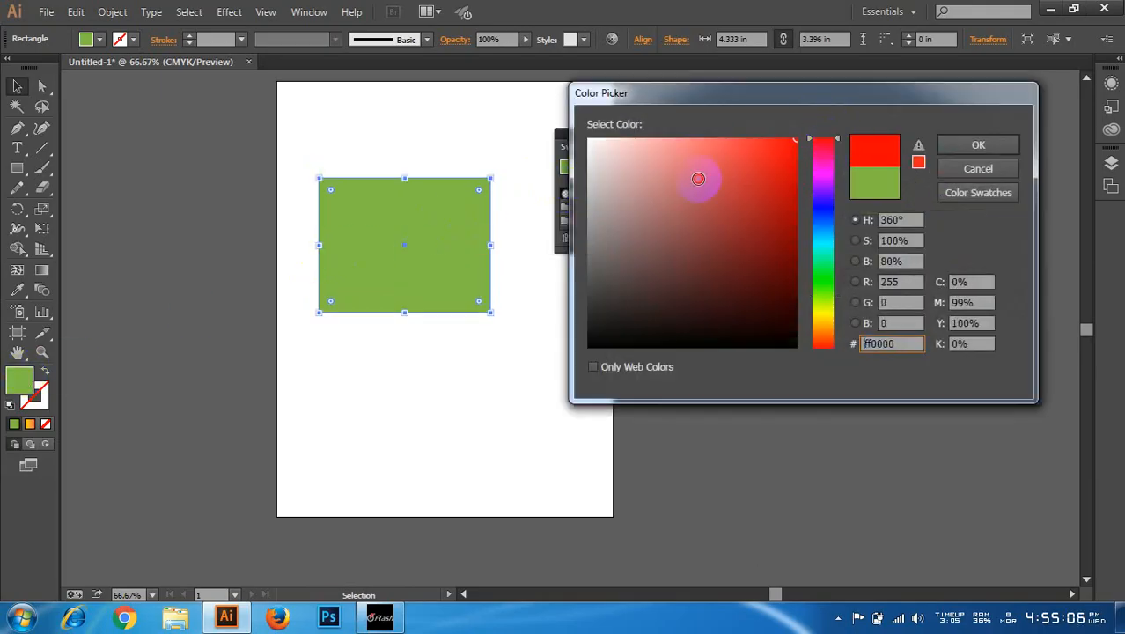
mouse_move(698, 178)
left_mouse_down()
mouse_move(721, 138)
mouse_move(736, 139)
left_mouse_up()
left_click(970, 140)
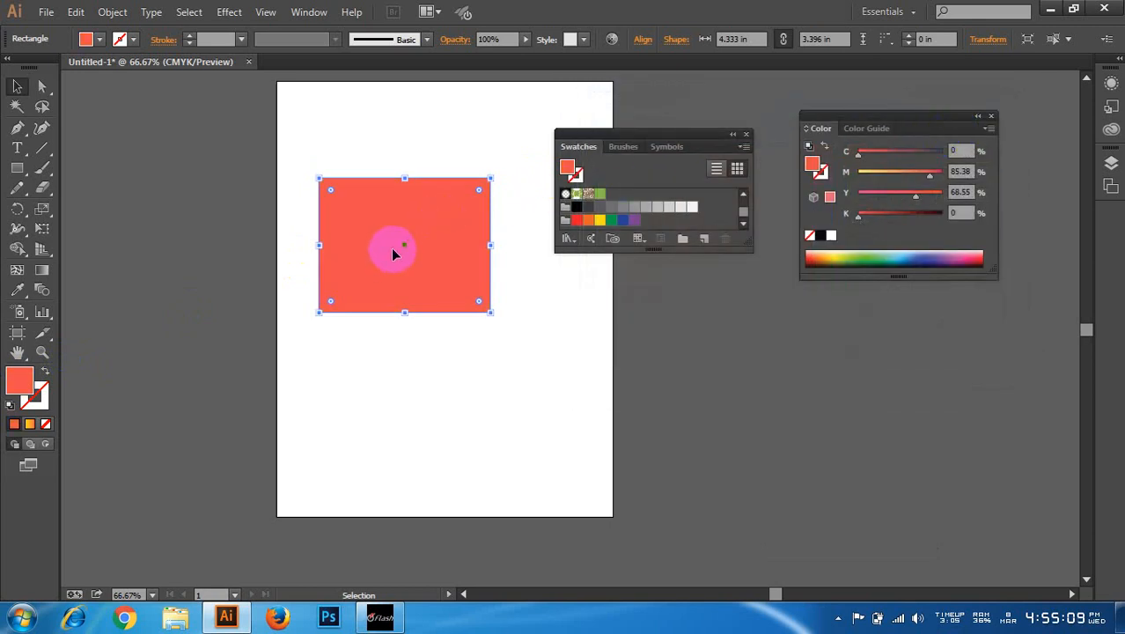
left_click_drag(389, 218, 389, 226)
- Add the coral red rectangle to the Swatches panel as a new pattern swatch
left_click(743, 146)
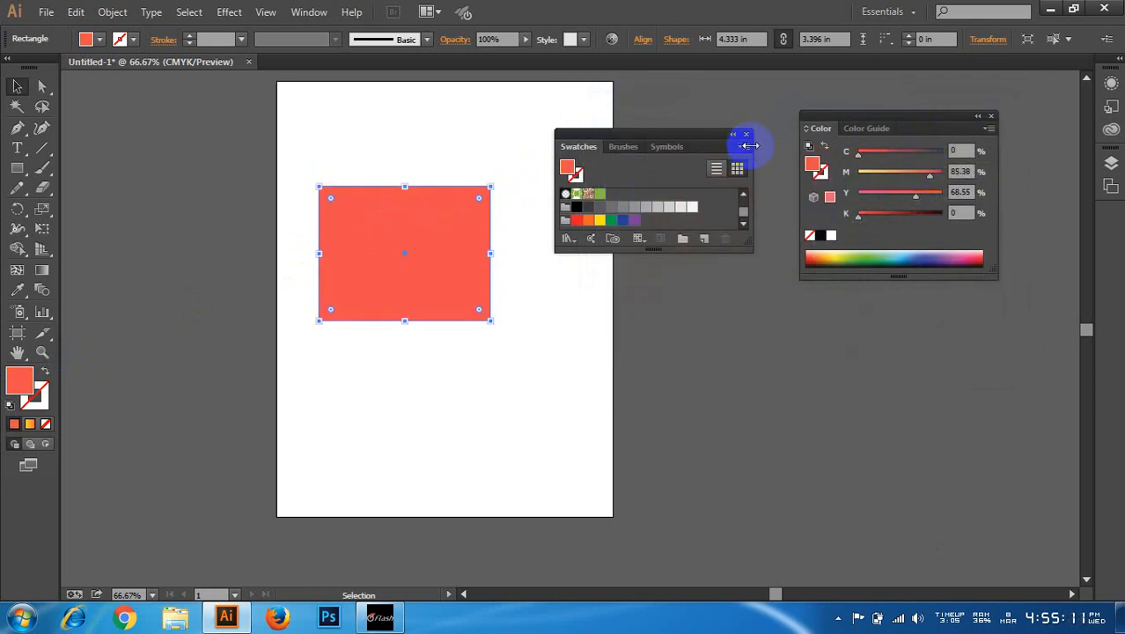
left_click(670, 158)
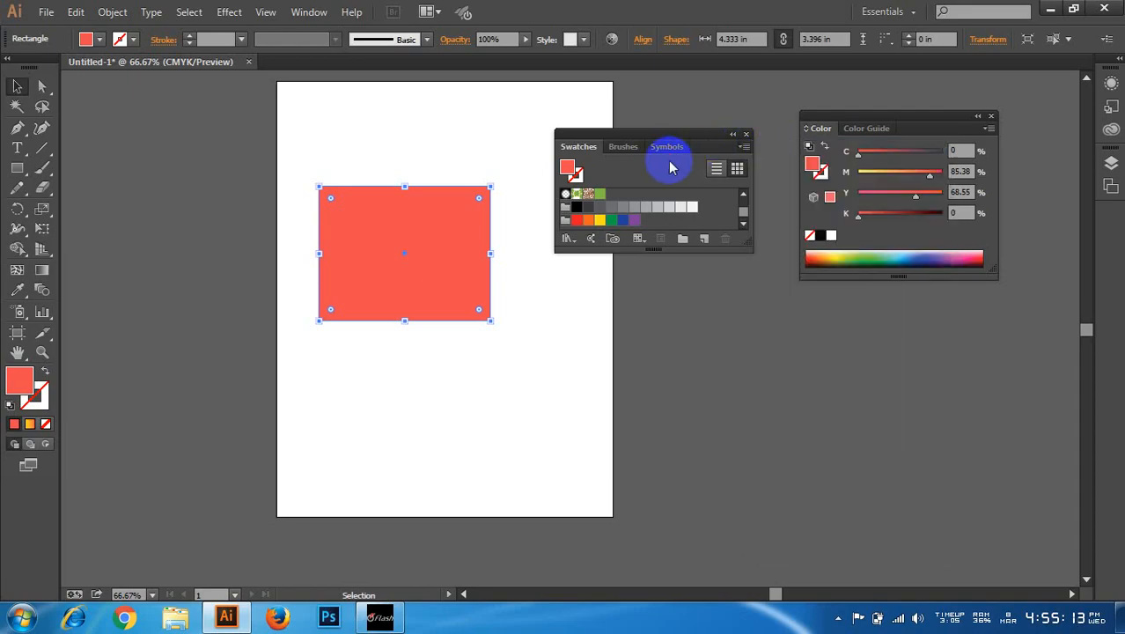
left_click_drag(462, 224, 675, 209)
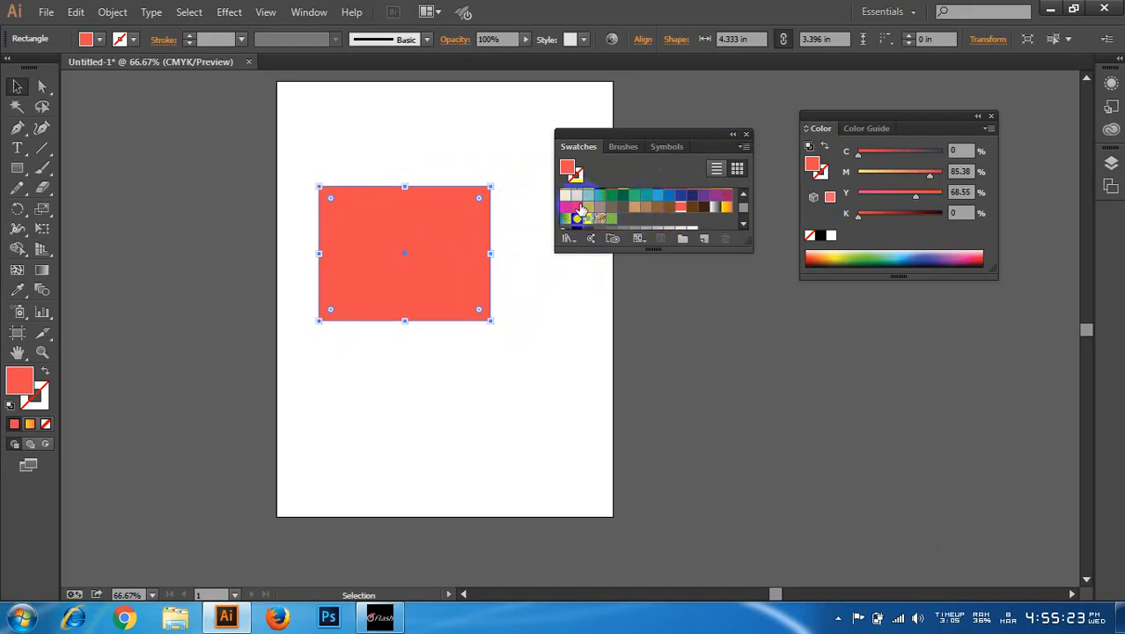
- Find the New Pattern Swatch 1 swatch and fill the rectangle with it
scroll(641, 209, "down", 2)
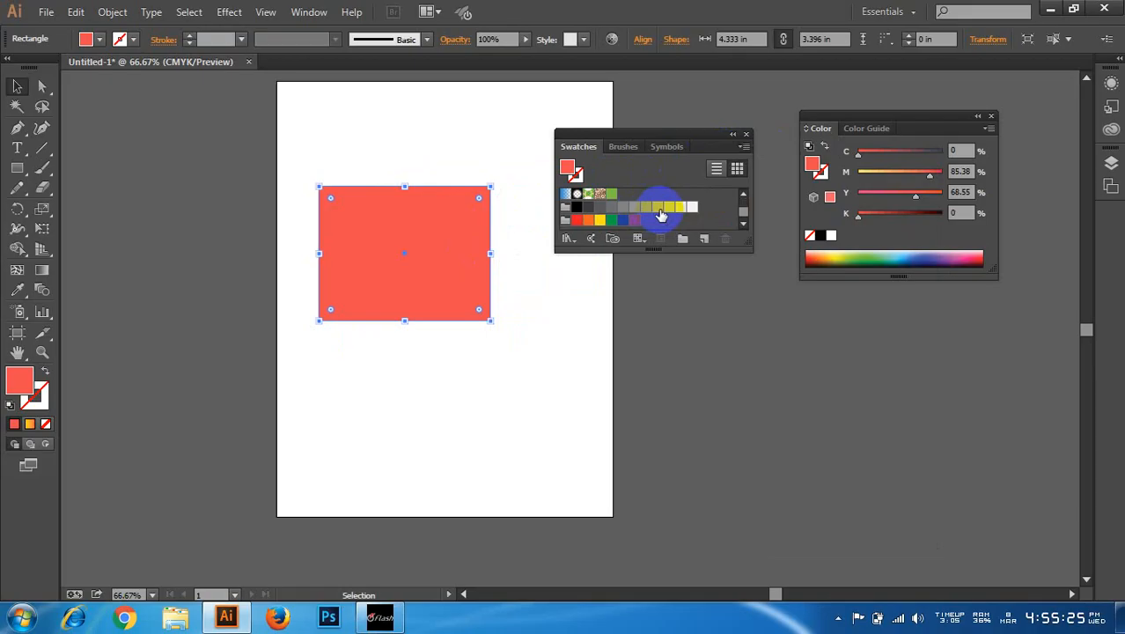
scroll(661, 215, "up", 2)
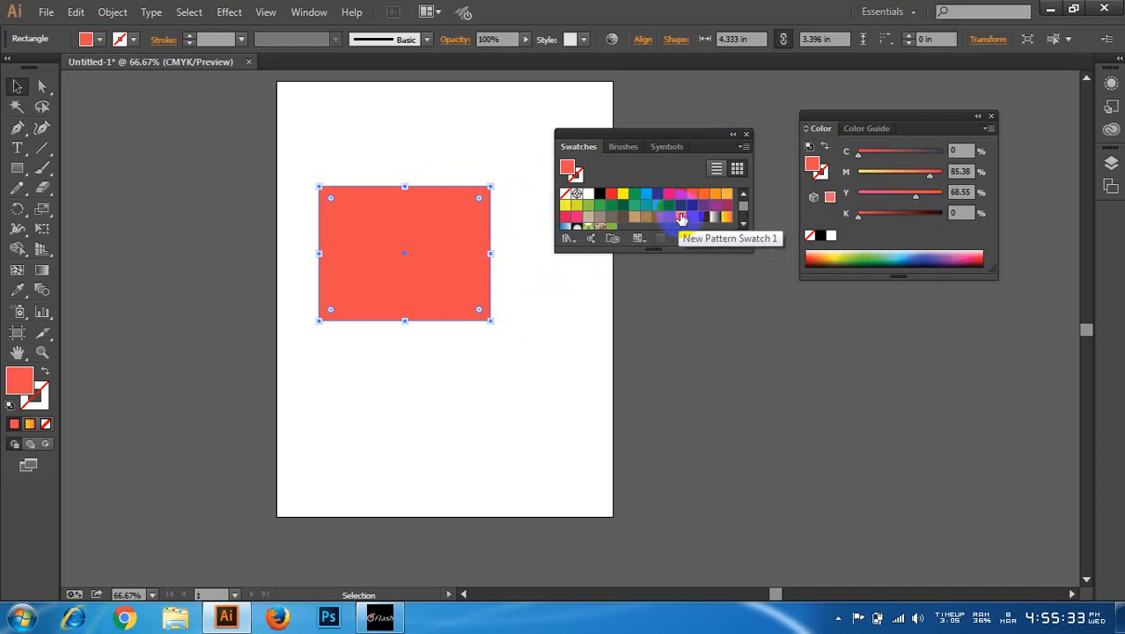
left_click(680, 216)
- Try to add the pattern-filled rectangle to the Swatches panel as another swatch
scroll(629, 207, "down", 3)
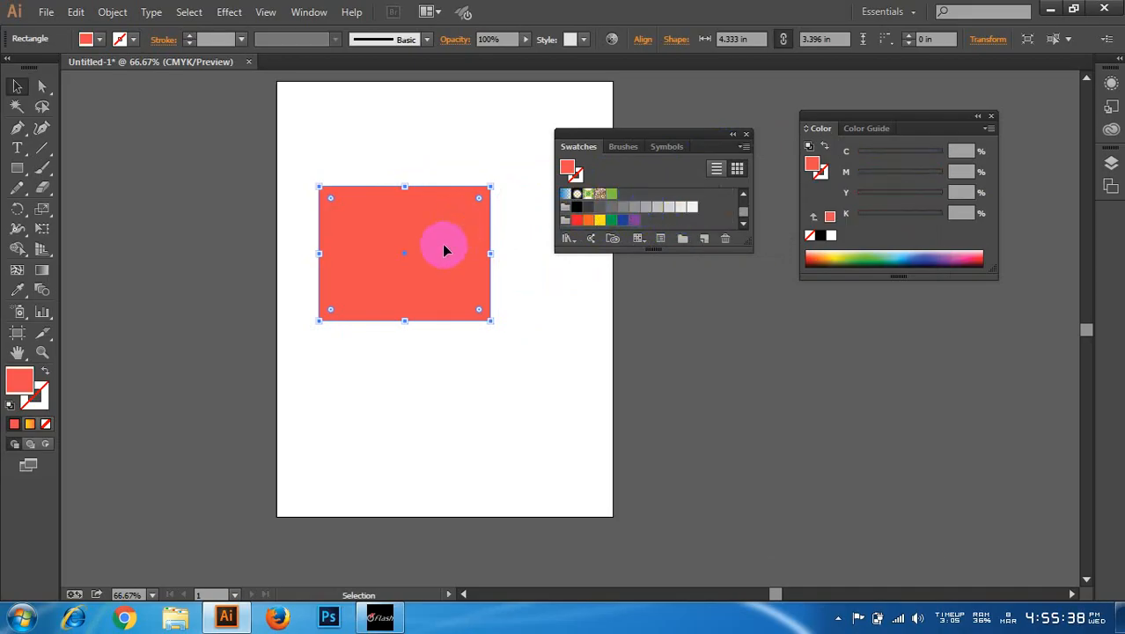
left_click_drag(447, 248, 682, 206)
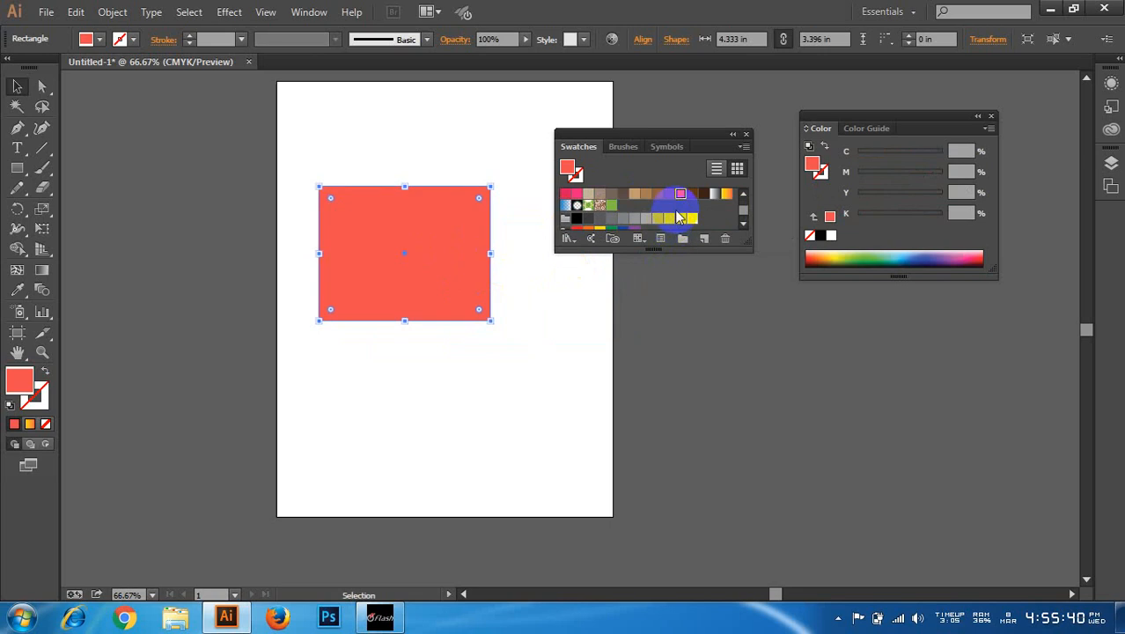
scroll(682, 206, "down", 1)
left_click(399, 255)
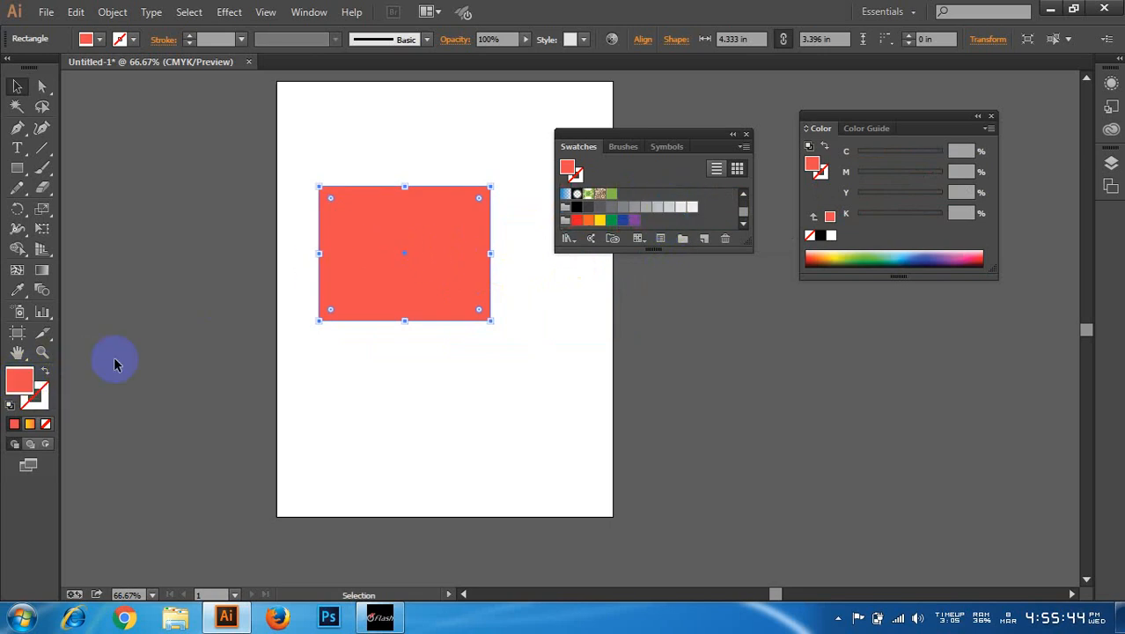
scroll(649, 219, "up", 2)
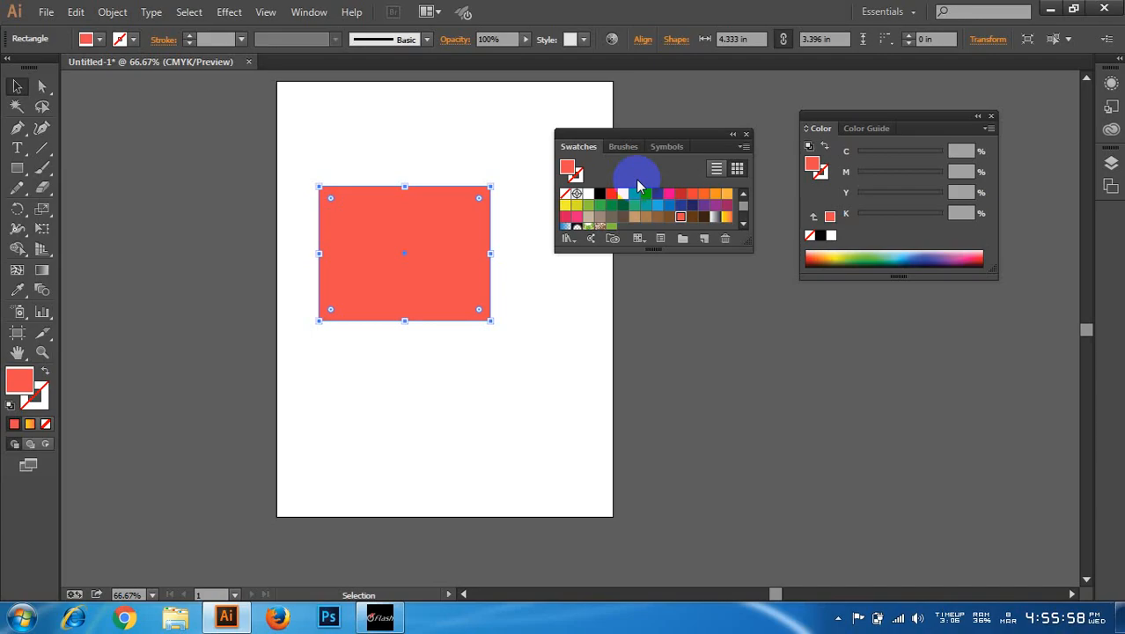
- Delete the coral red rectangle from the artboard
left_click(459, 140)
left_click_drag(427, 226, 484, 290)
key("Delete")
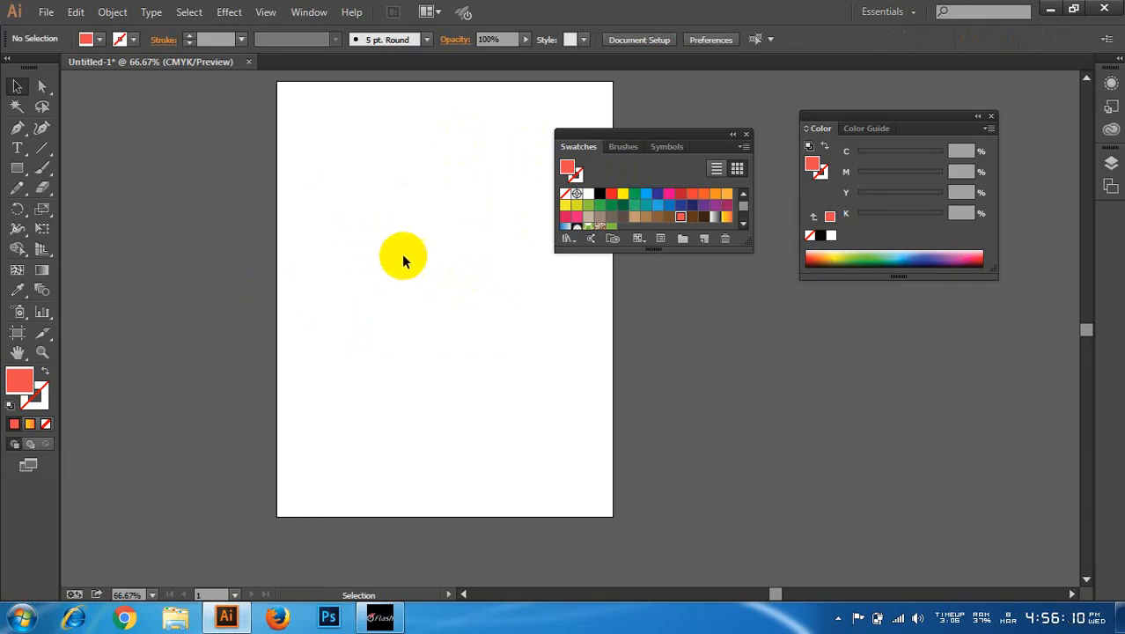
scroll(432, 264, "up", 3)
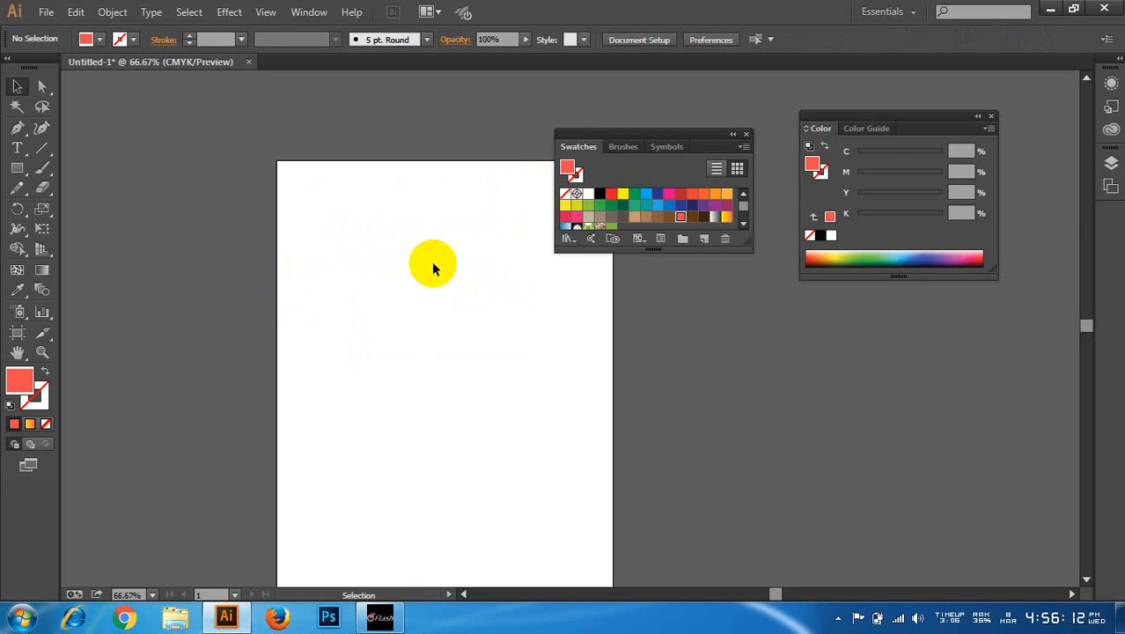
scroll(431, 261, "down", 3)
scroll(431, 262, "up", 2)
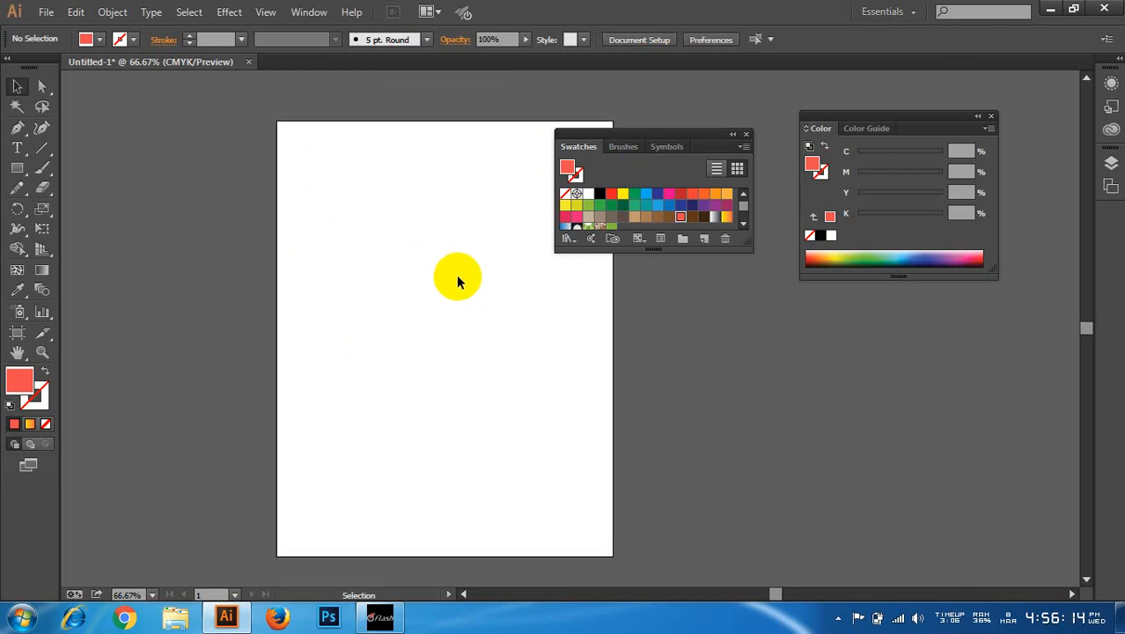
- Switch to Chrome and search Google for "robi logo", showing the image results
left_click(124, 617)
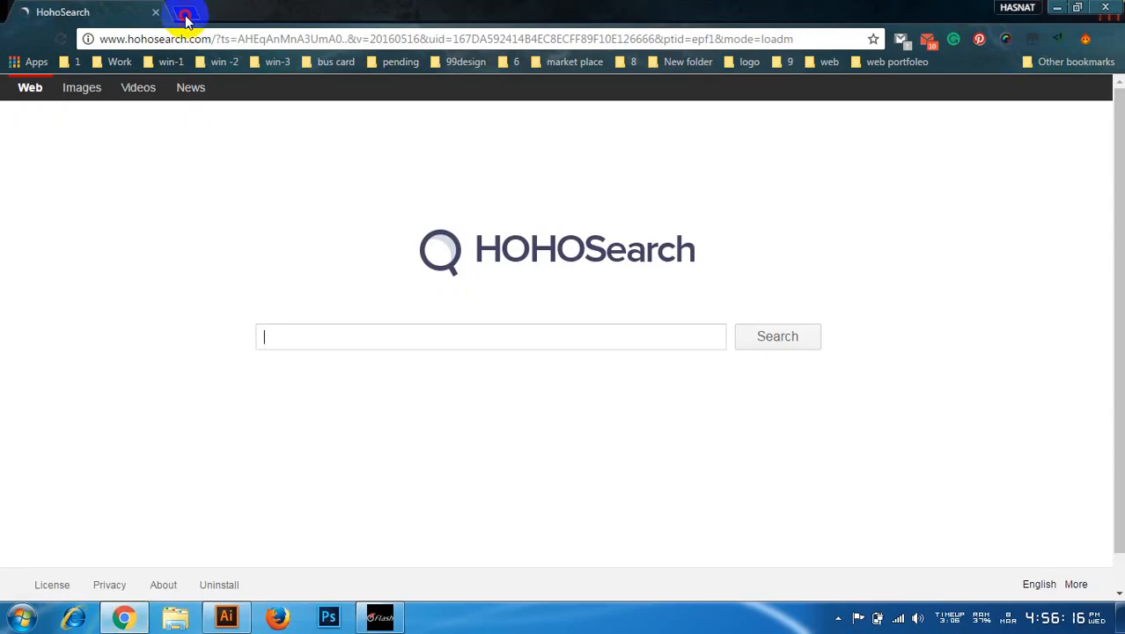
left_click(184, 18)
left_click(156, 12)
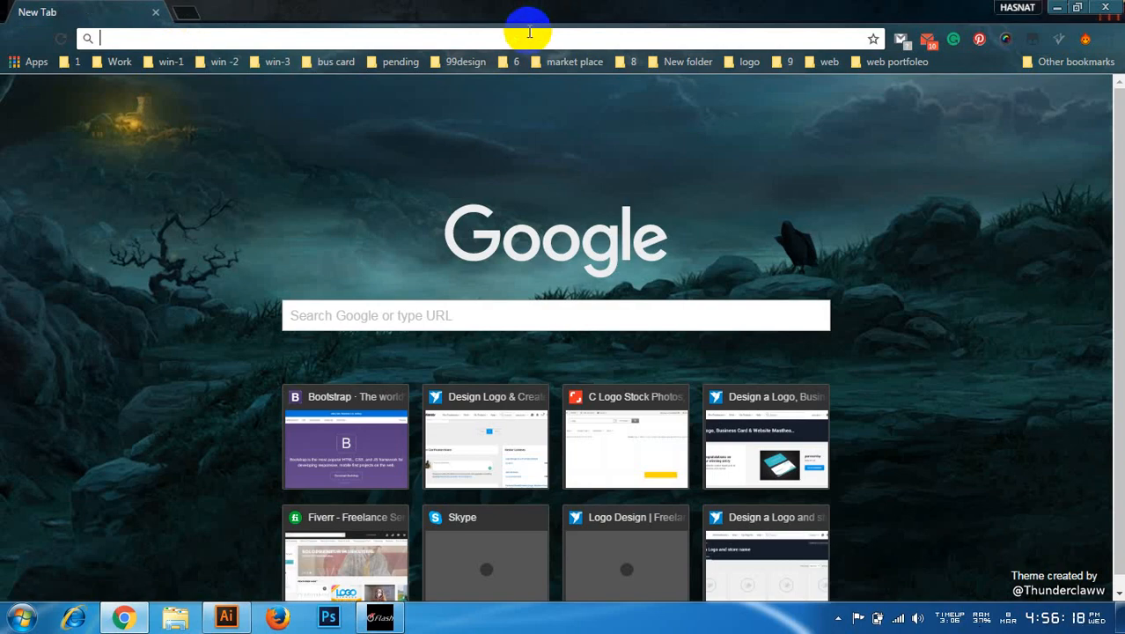
left_click(534, 37)
type("robi logo")
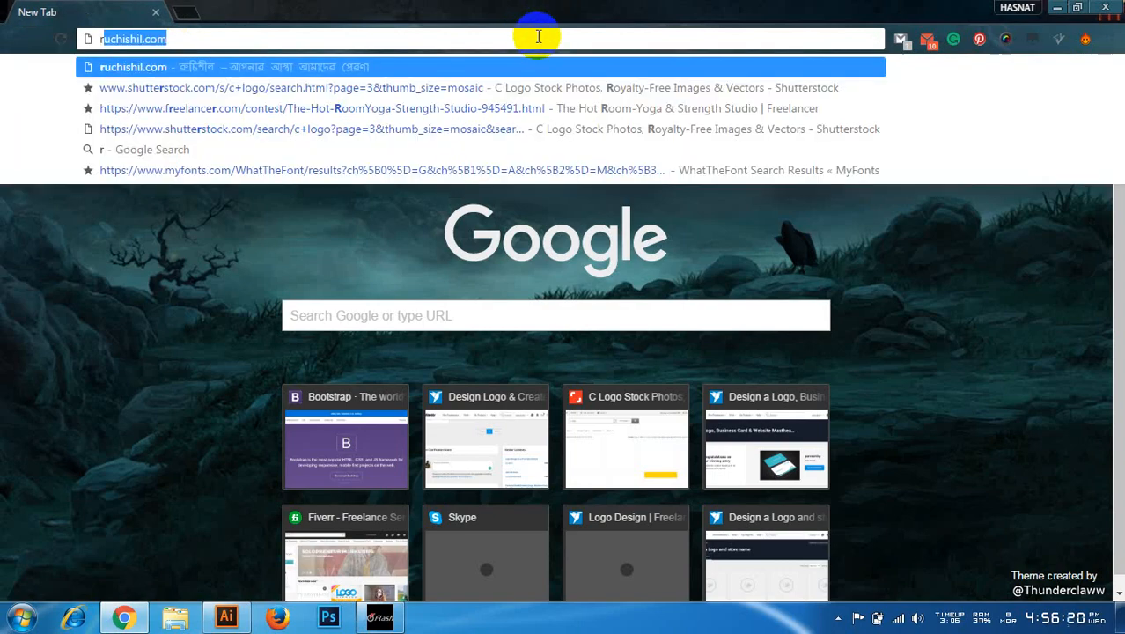
key("Return")
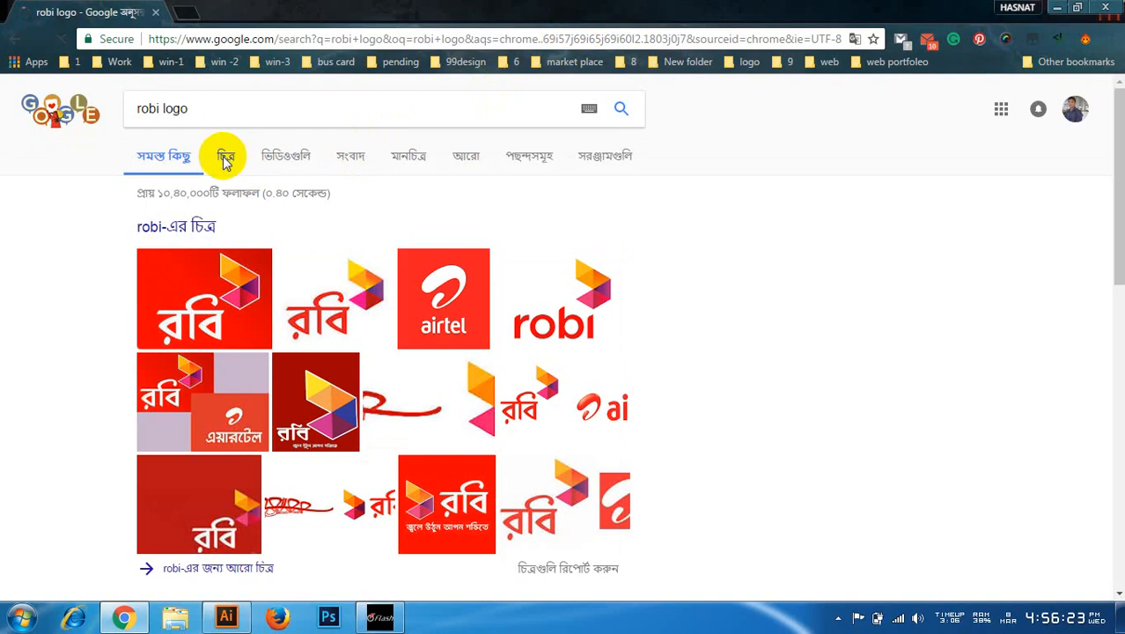
left_click(223, 155)
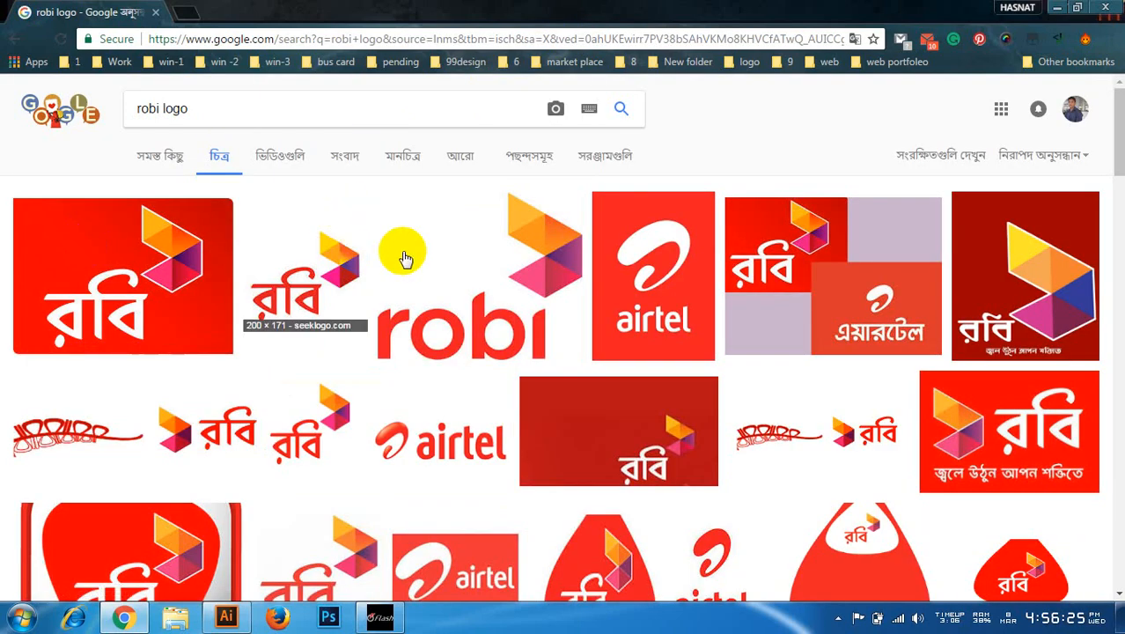
- Open the Wikipedia "Robi Axiata logo.png" result from the image results and view the original image on its own
middle_click(514, 262)
scroll(513, 264, "down", 4)
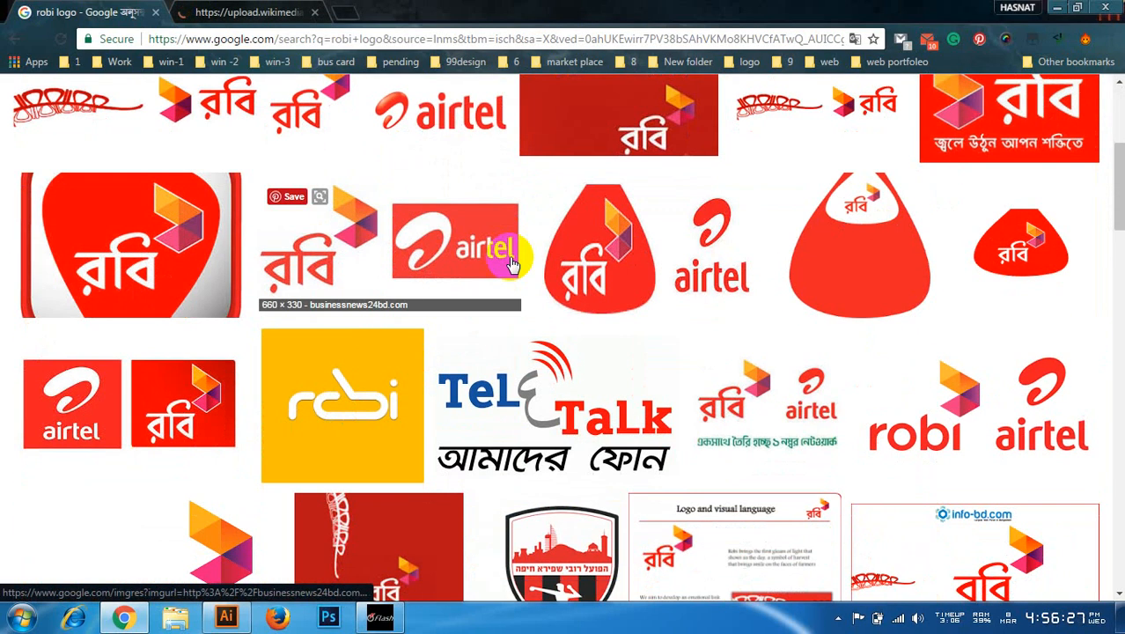
scroll(513, 262, "up", 4)
left_click(444, 229)
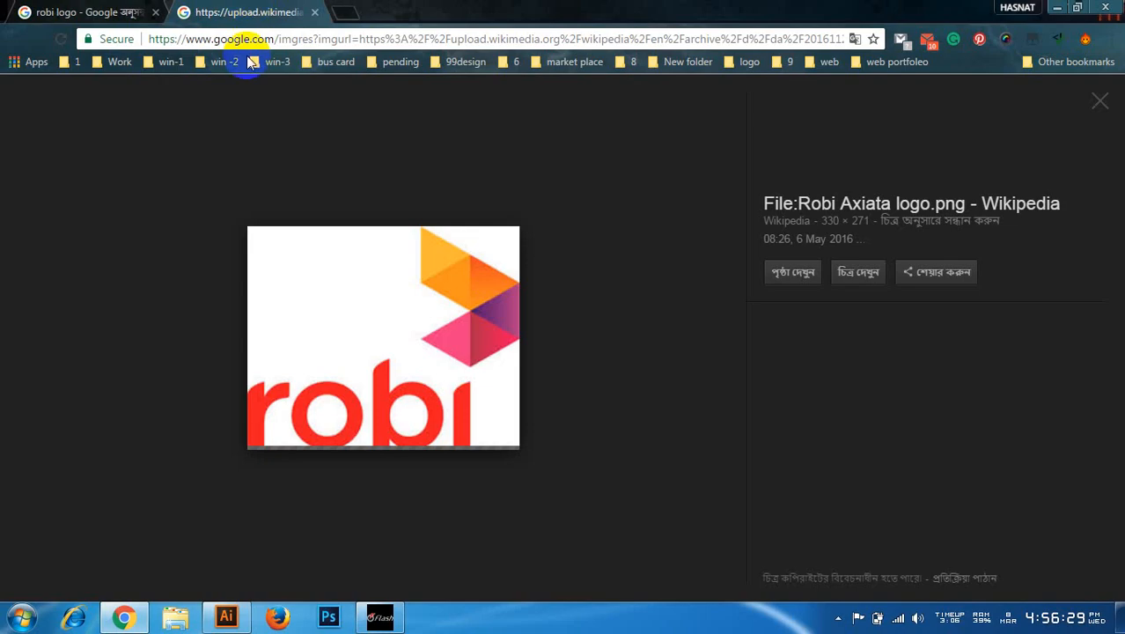
left_click(856, 276)
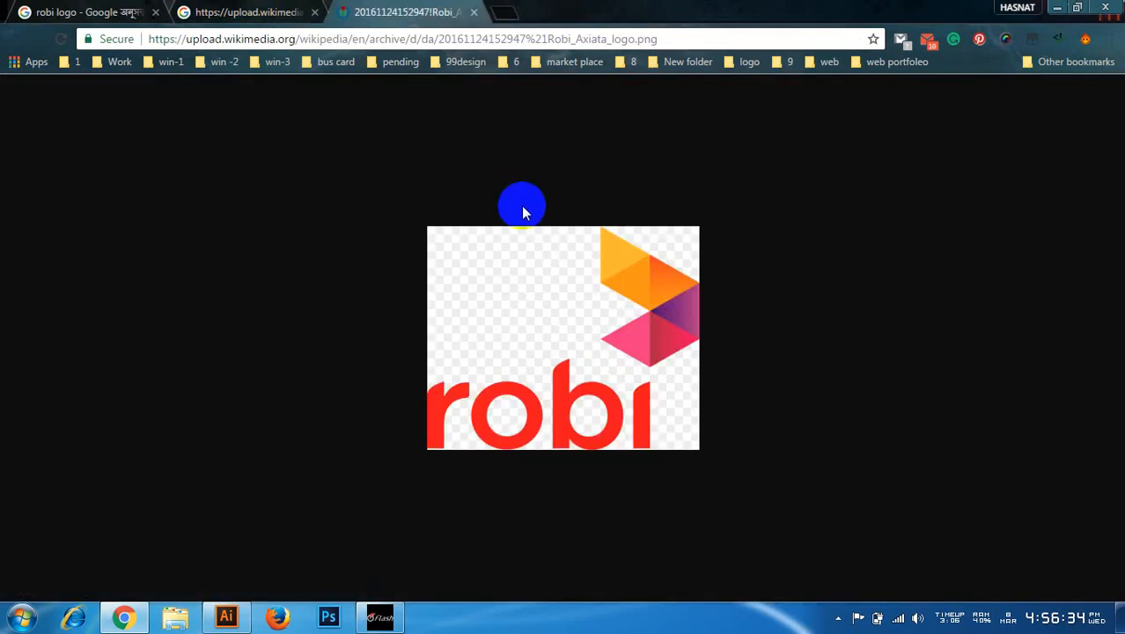
- Copy the robi logo image and paste it into the Untitled-1 document in Illustrator
right_click(575, 255)
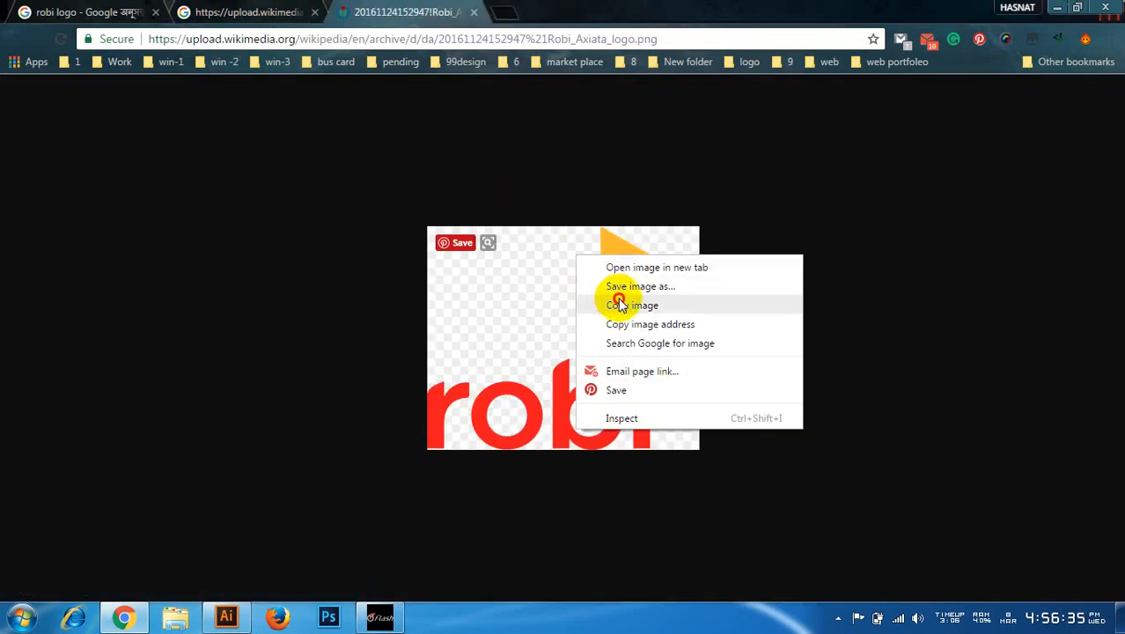
right_click(617, 300)
right_click(662, 345)
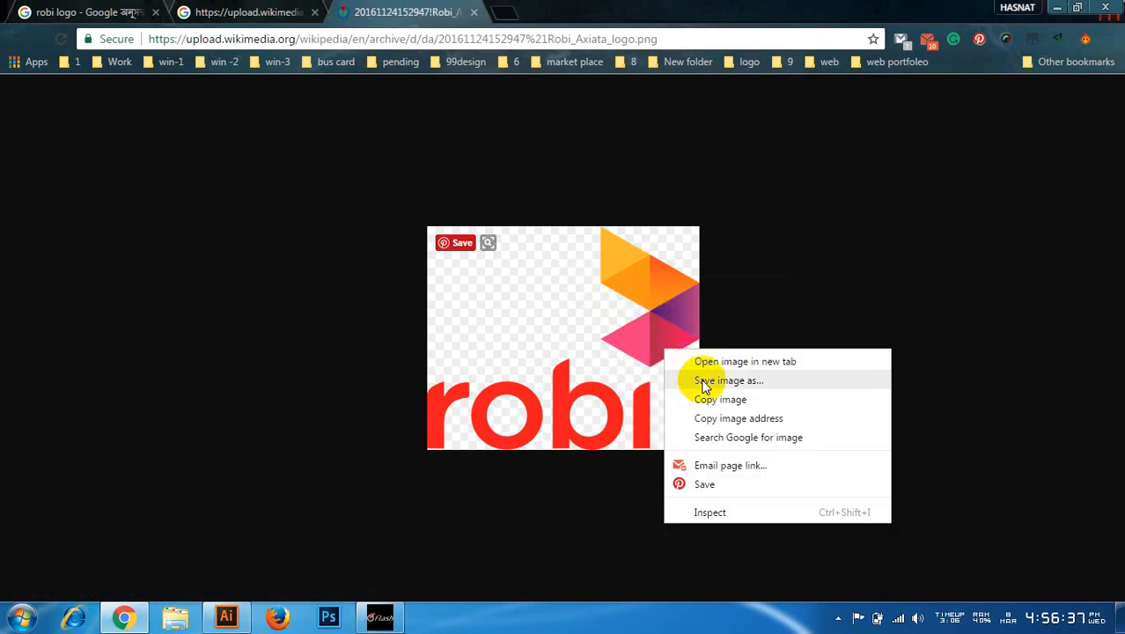
right_click(689, 399)
left_click(226, 616)
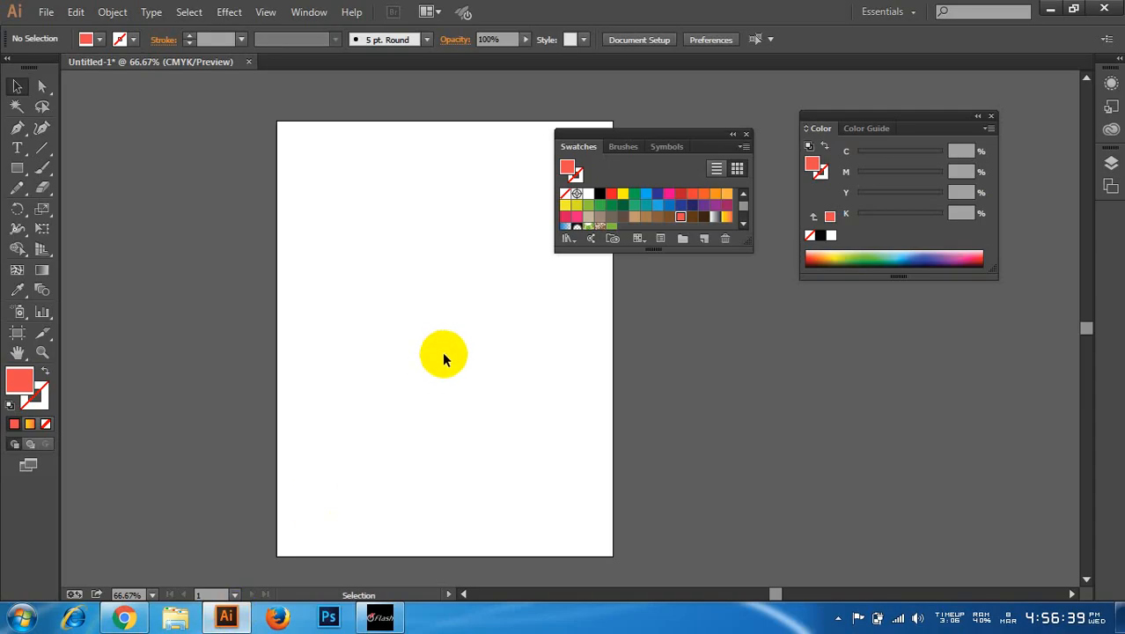
key("ctrl+v")
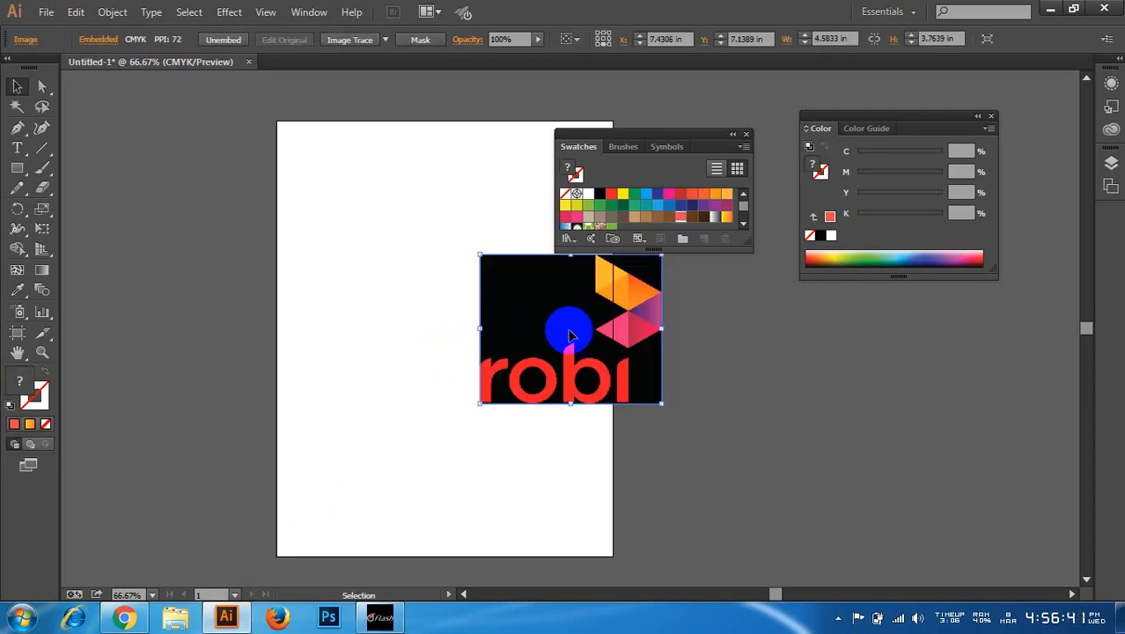
- Move the pasted logo image fully onto the artboard, into its upper-left area
left_click_drag(567, 326, 502, 354)
left_click(843, 620)
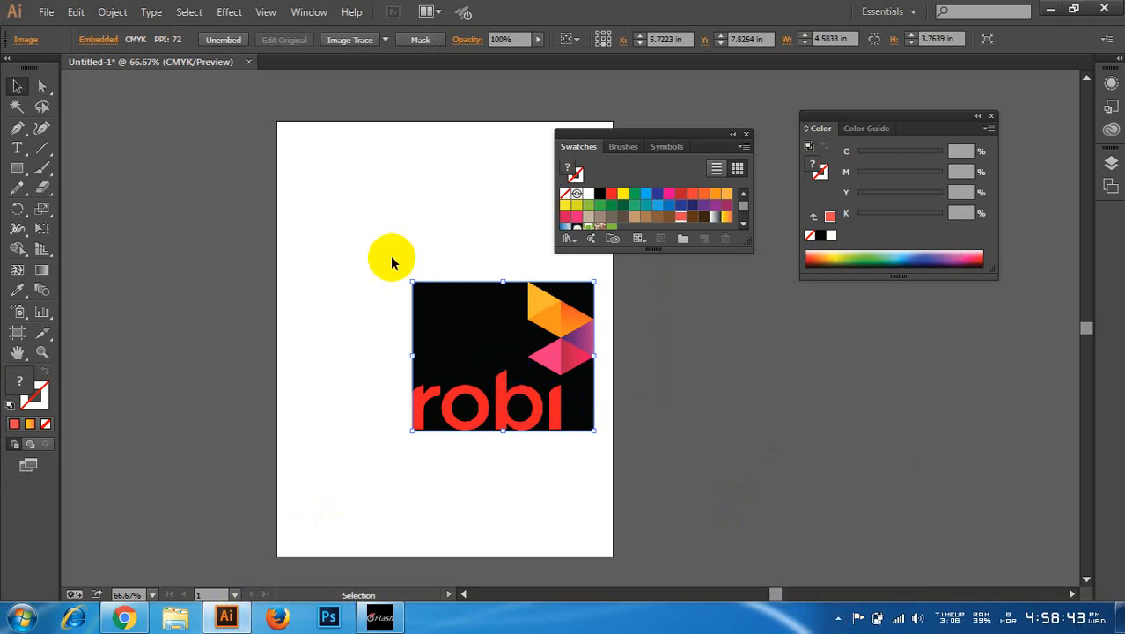
left_click_drag(494, 374, 397, 266)
scroll(516, 282, "up", 1)
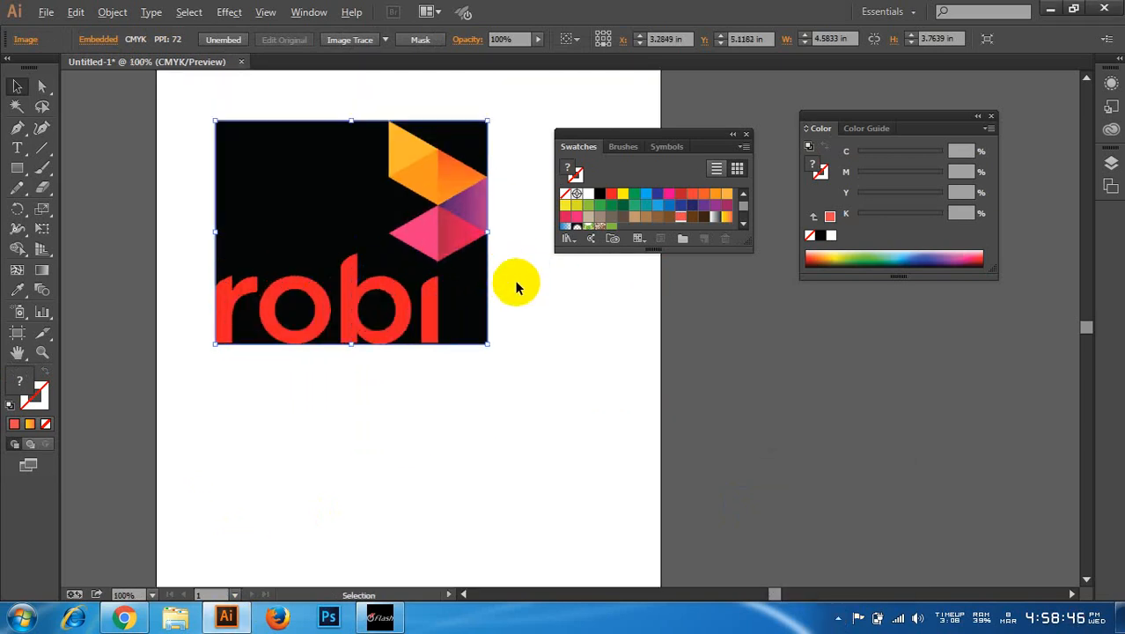
- Draw a rectangle below the logo image and recolour it with the Eyedropper from several logo colours, ending on the lettering's red
left_click(18, 168)
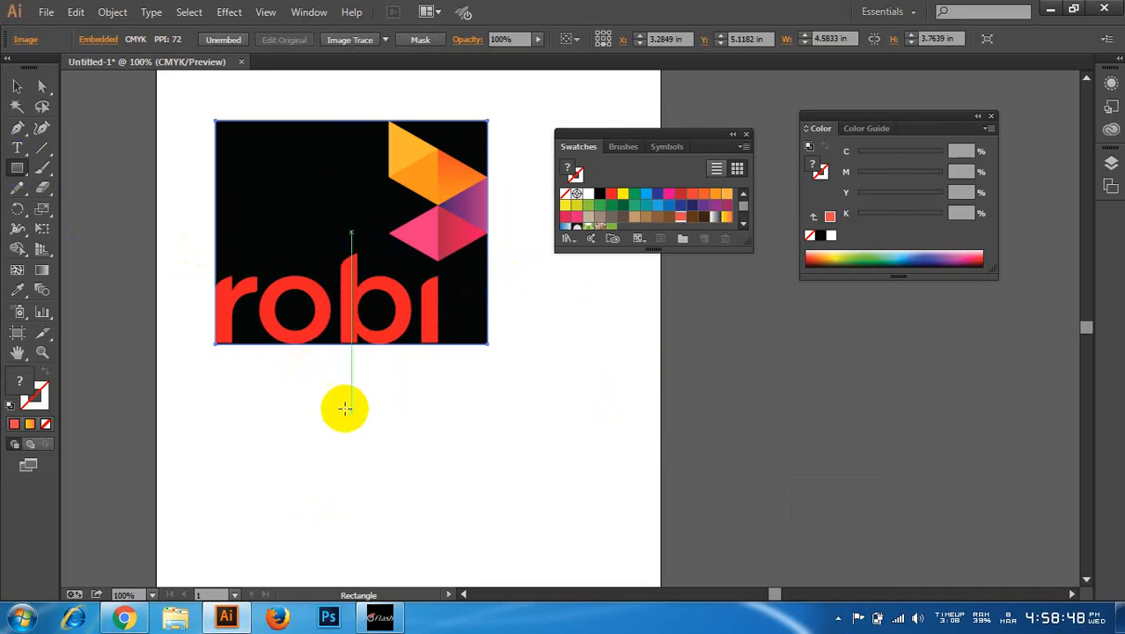
left_click_drag(320, 387, 530, 531)
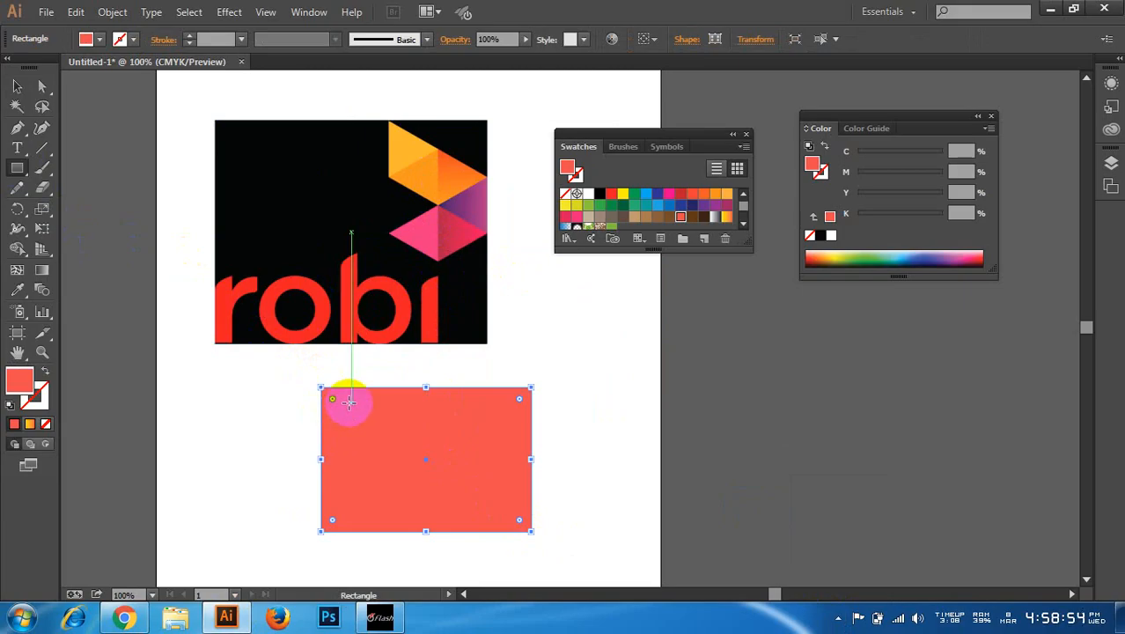
left_click(19, 291)
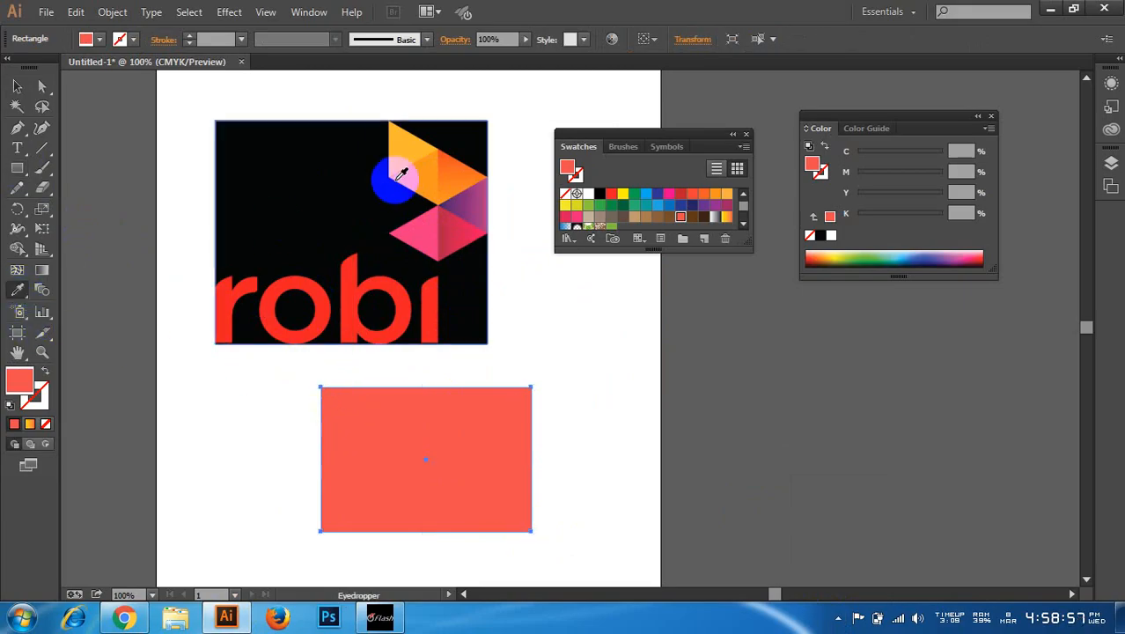
left_click(403, 144)
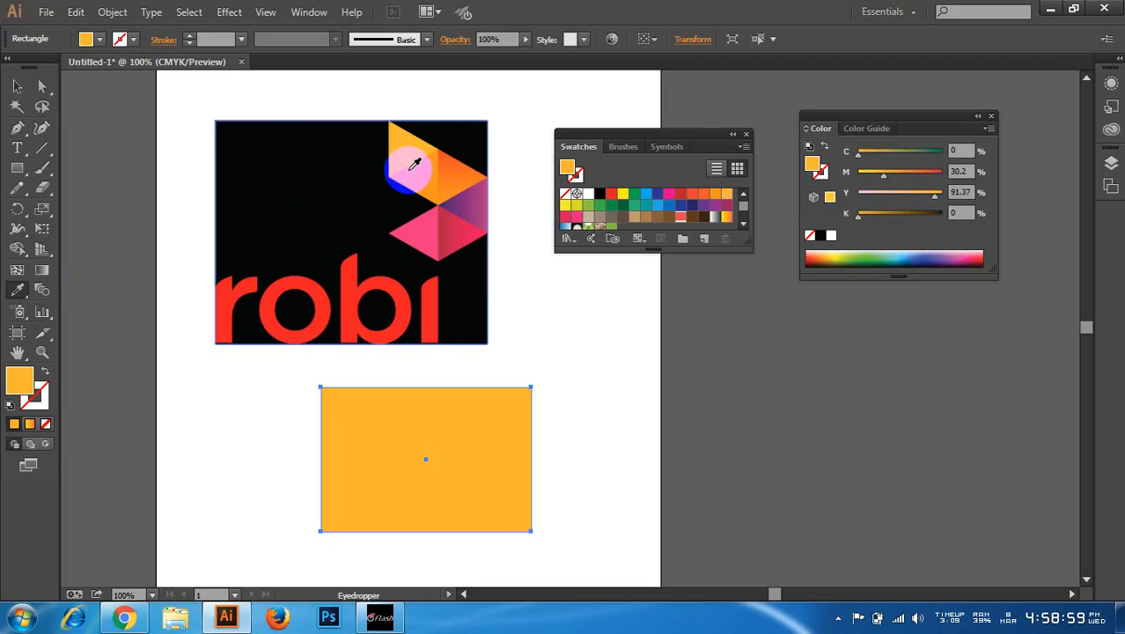
left_click(410, 163)
left_click(374, 201)
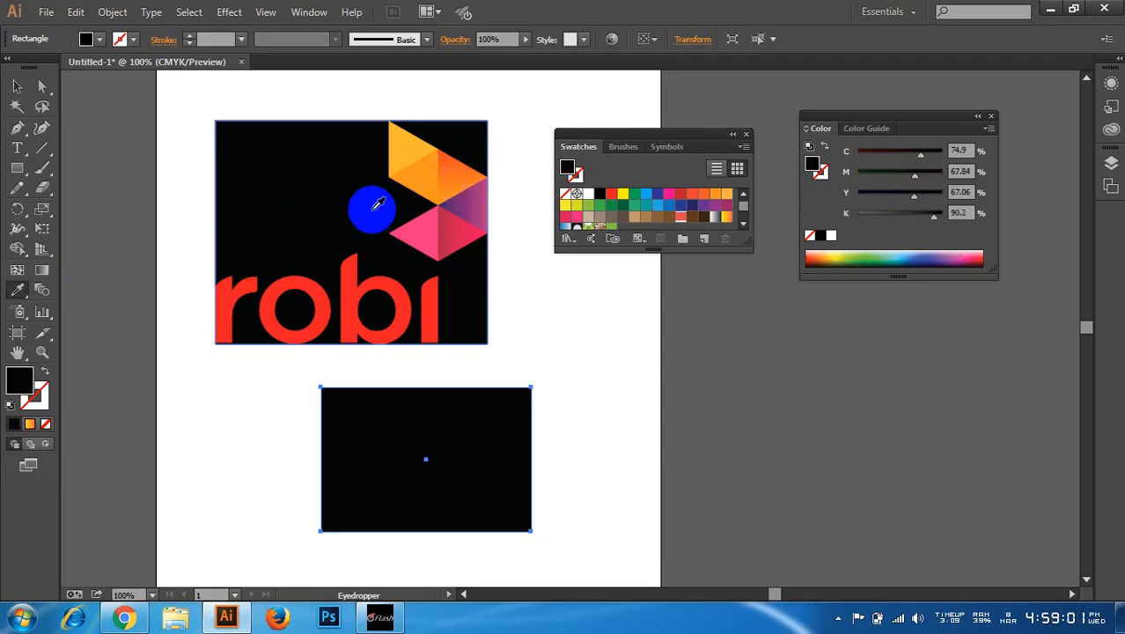
left_click(457, 235)
left_click(330, 291)
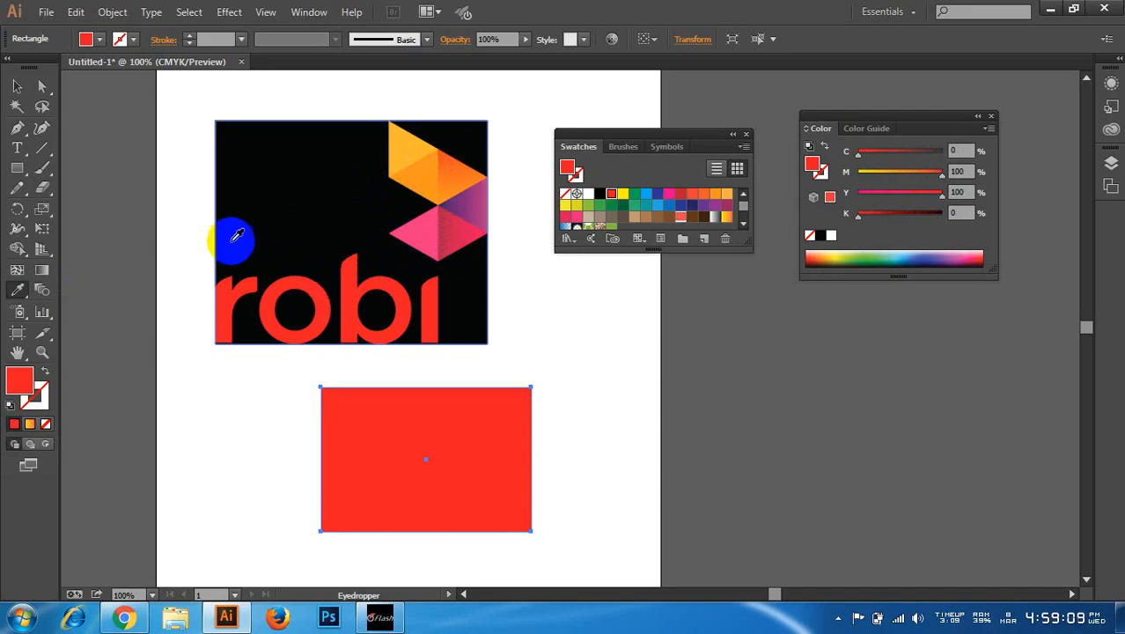
- Shift the logo image slightly left and widen the red rectangle below it to about 6.73 in
left_click(17, 86)
left_click(148, 156)
left_click_drag(351, 214, 320, 213)
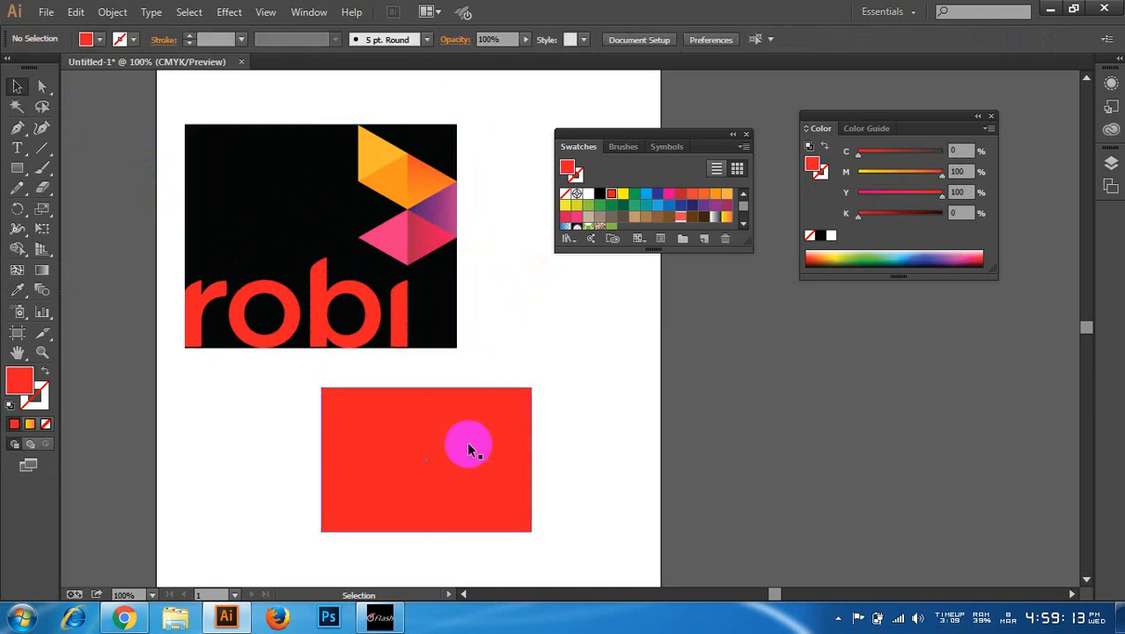
left_click_drag(472, 445, 698, 432)
left_click_drag(572, 431, 480, 436)
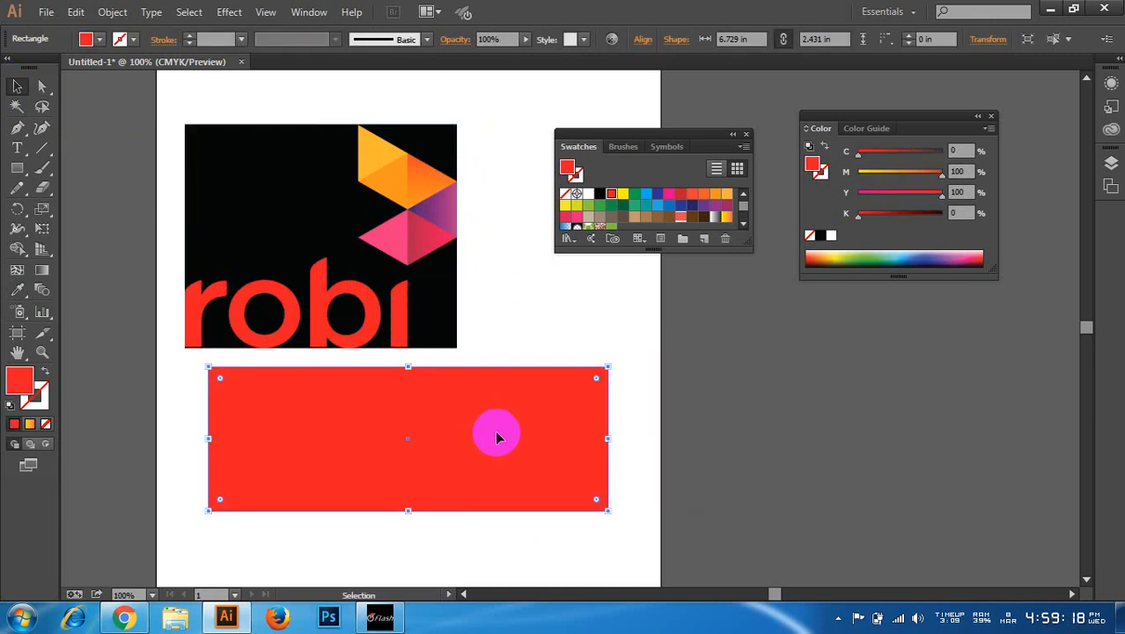
scroll(503, 405, "down", 2)
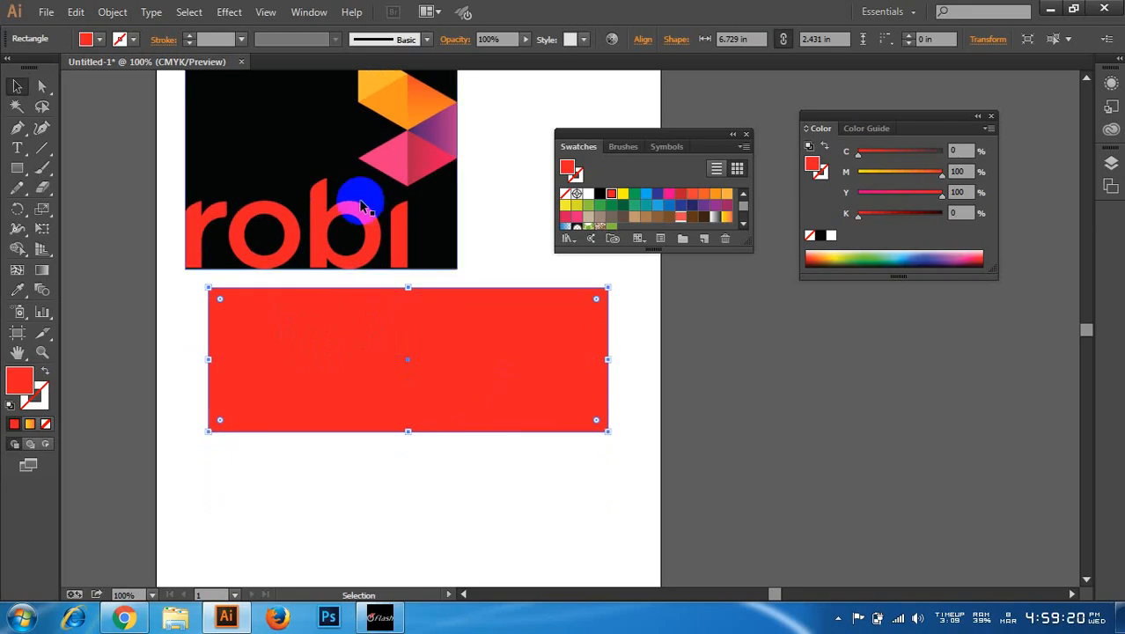
- Arrange the logo image and the red rectangle side by side, moving the Swatches panel clear of the rectangle
left_click_drag(364, 200, 213, 377)
left_click_drag(366, 356, 467, 346)
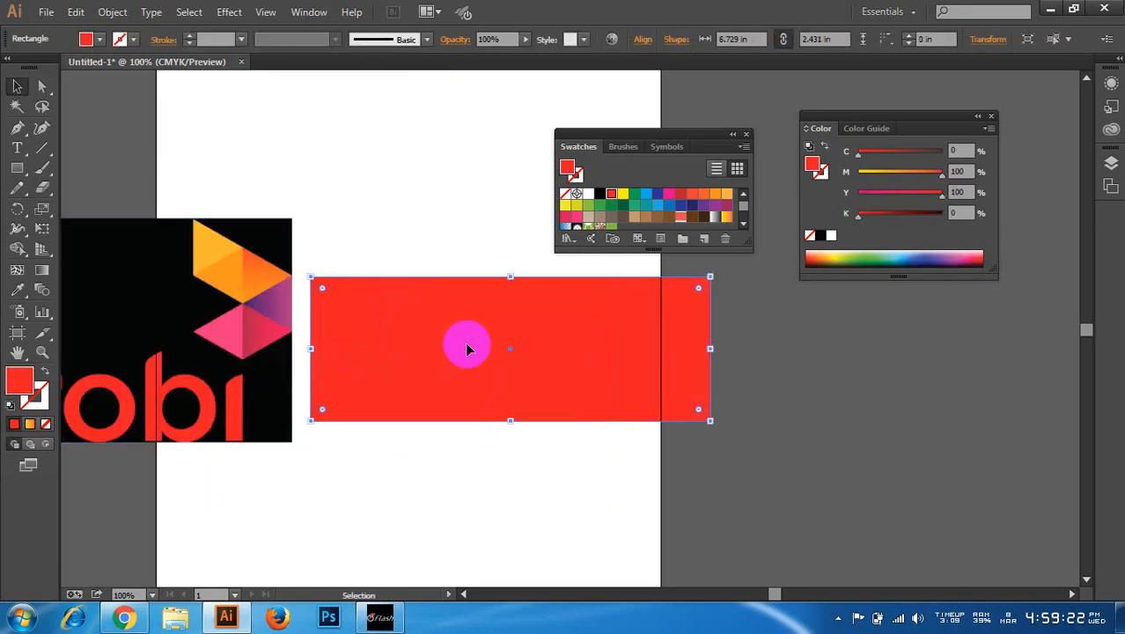
scroll(555, 286, "down", 1)
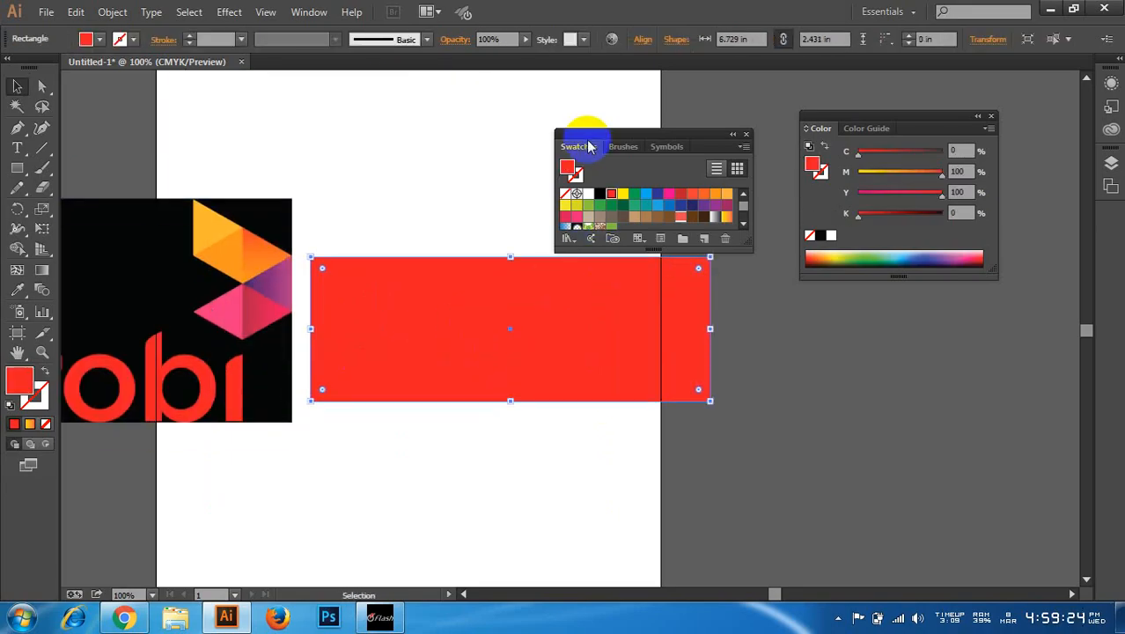
left_click_drag(593, 142, 658, 92)
left_click_drag(387, 298, 388, 300)
left_click_drag(469, 338, 520, 316)
left_click(500, 451)
left_click(528, 304)
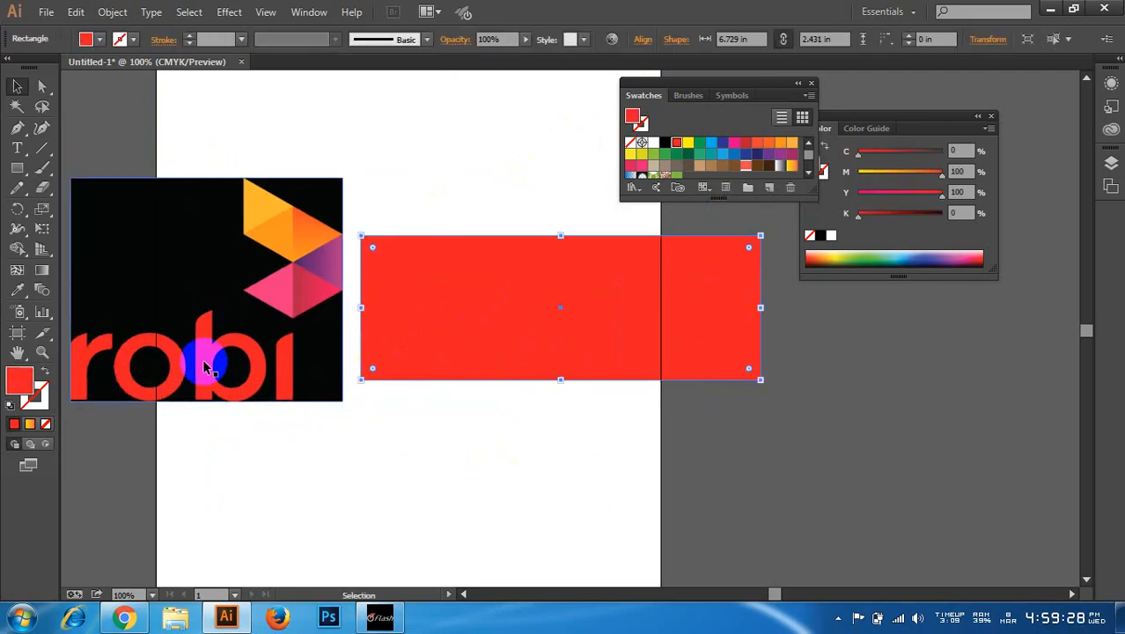
- Give the rectangle the yellow-to-red linear gradient fill and move the Gradient panel off the artwork to below the Color panel
left_click(16, 385)
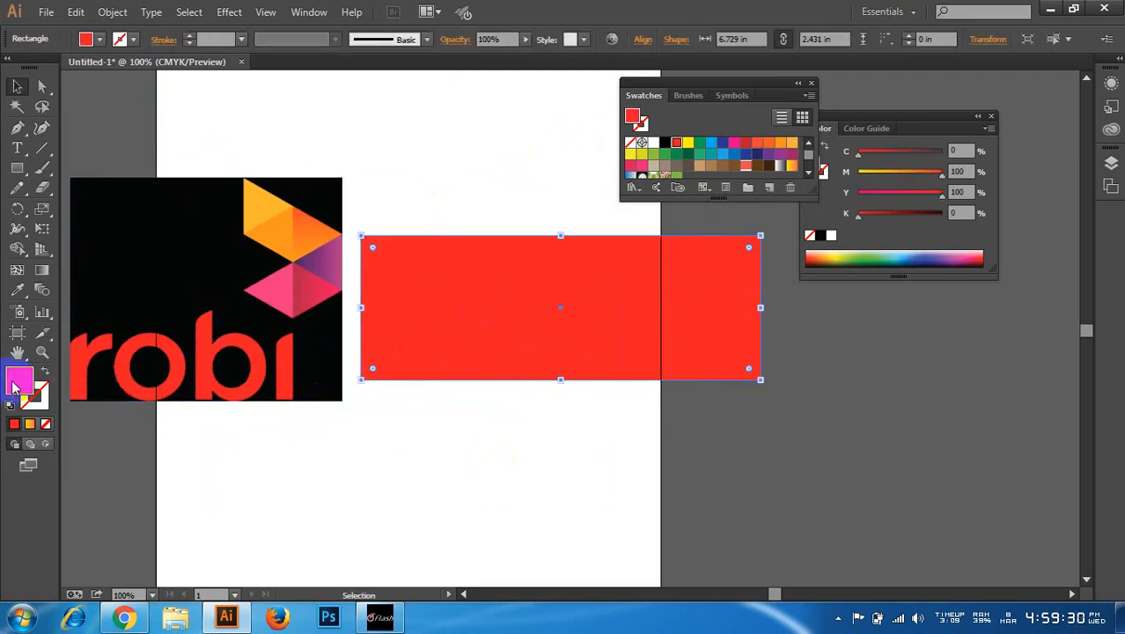
left_click(31, 425)
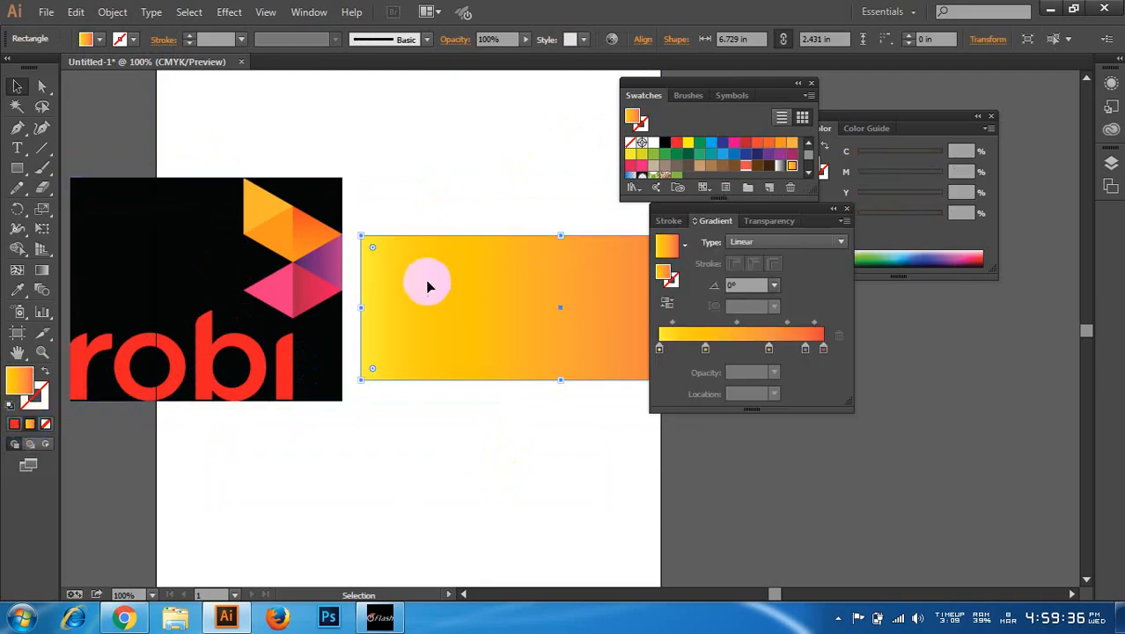
left_click_drag(715, 218, 869, 308)
- Move the logo image up to the artboard's upper-left corner and place the gradient rectangle below it
left_click_drag(640, 300, 579, 362)
left_click_drag(189, 220, 244, 112)
left_click_drag(271, 190, 177, 166)
left_click_drag(605, 351, 489, 350)
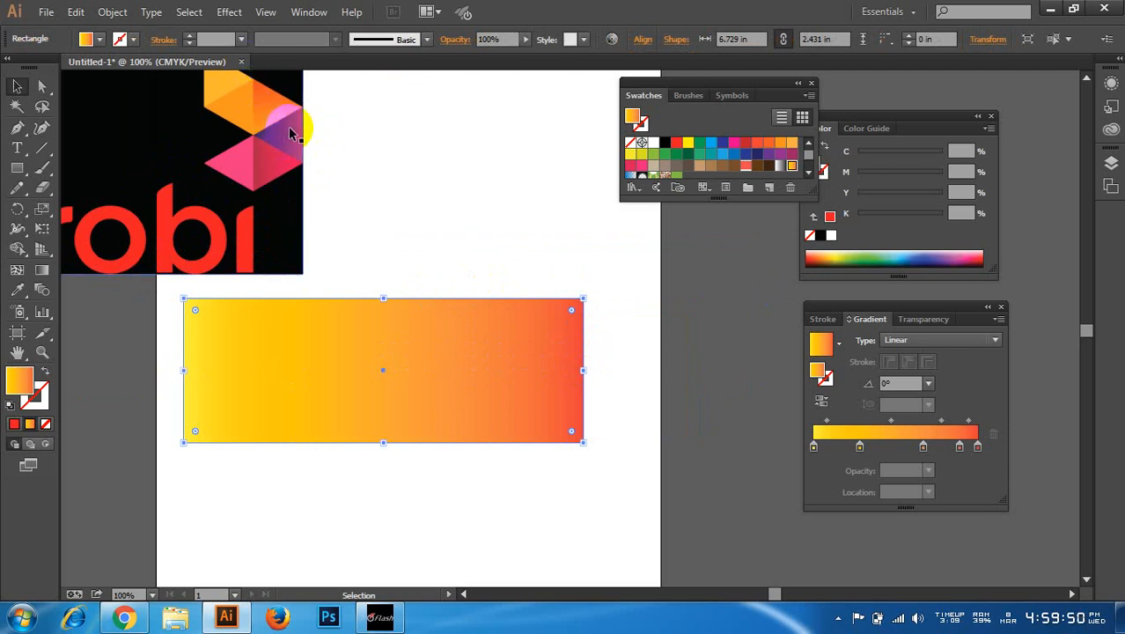
left_click_drag(395, 369, 406, 371)
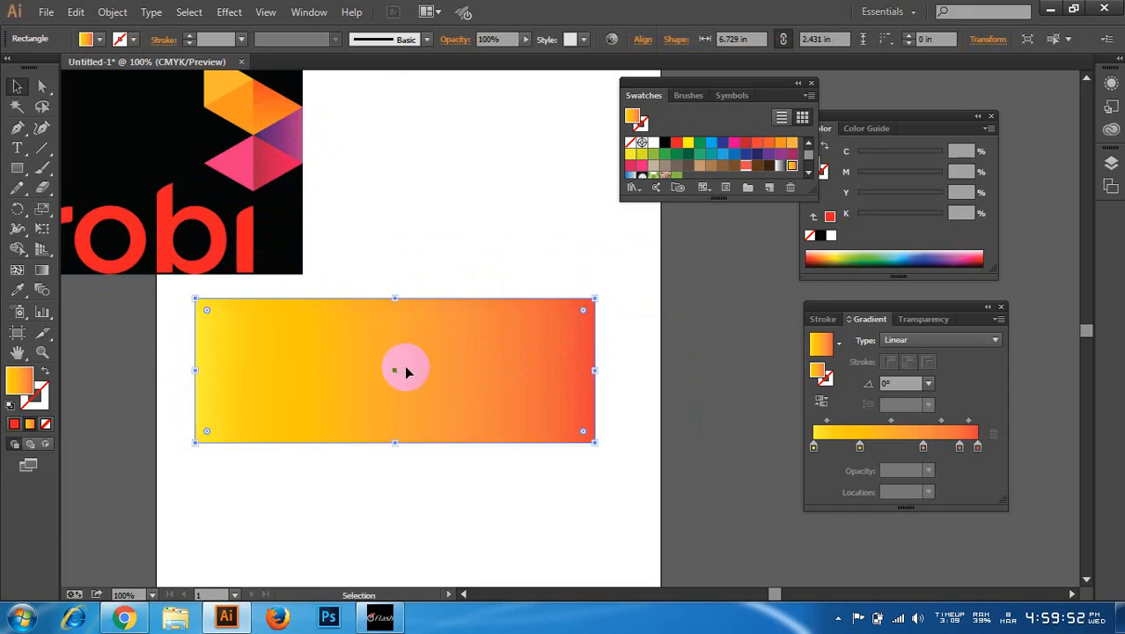
- Sample the logo's dark orange and its light yellow-orange with the Eyedropper as the rectangle's solid fill
key("i")
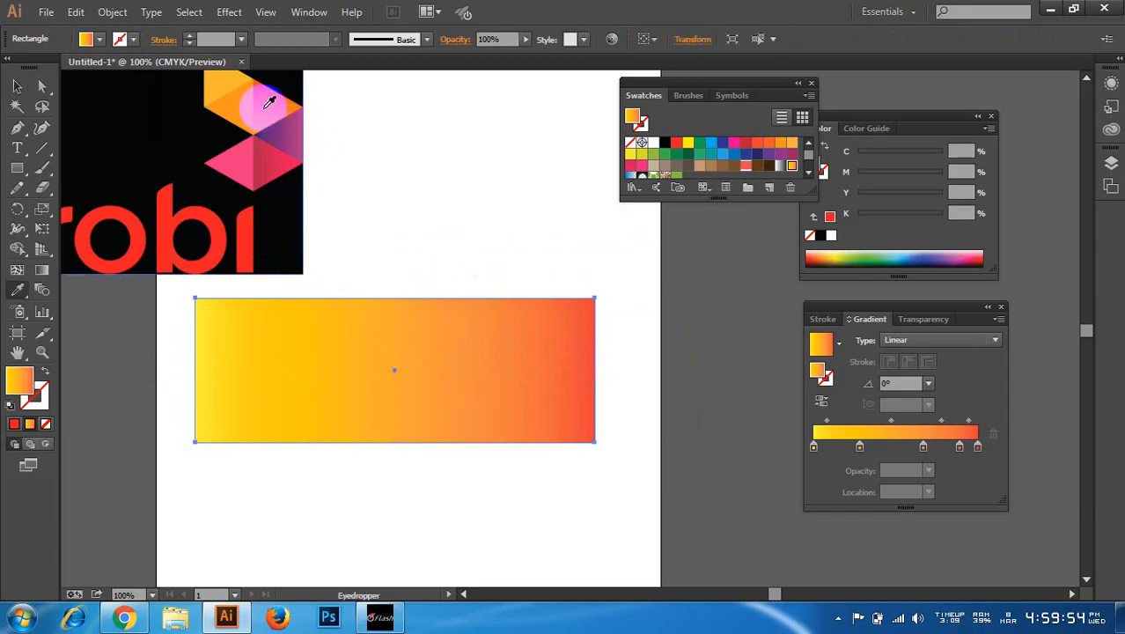
left_click(272, 102)
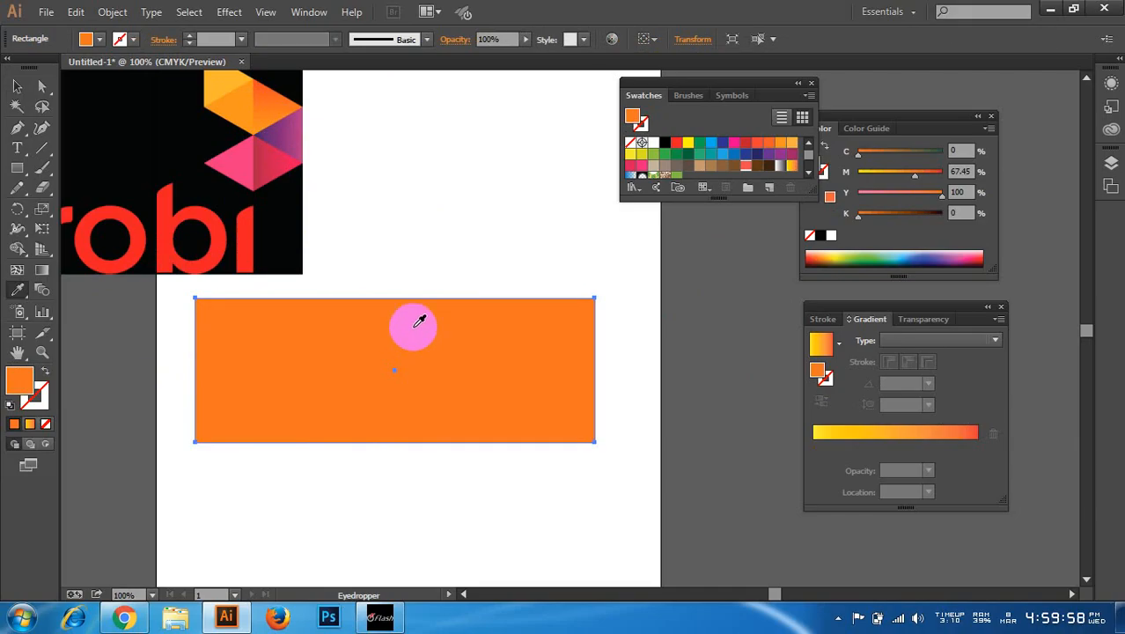
left_click(193, 84)
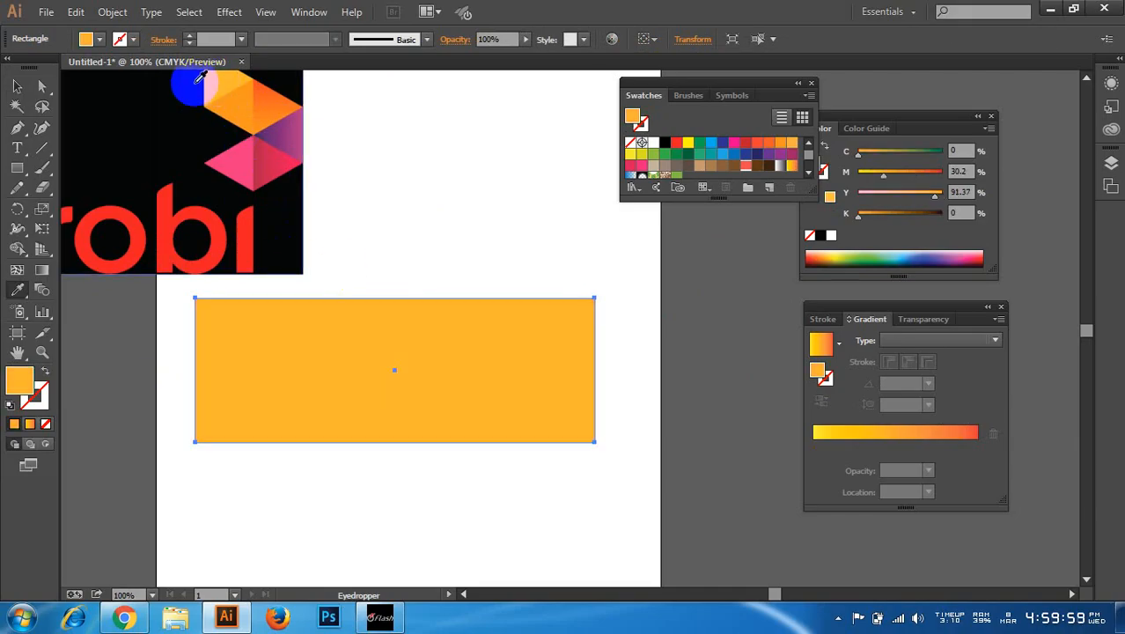
- Reapply the yellow-to-red linear gradient fill to the rectangle and shift the rectangle slightly to the right
left_click(17, 89)
left_click(29, 423)
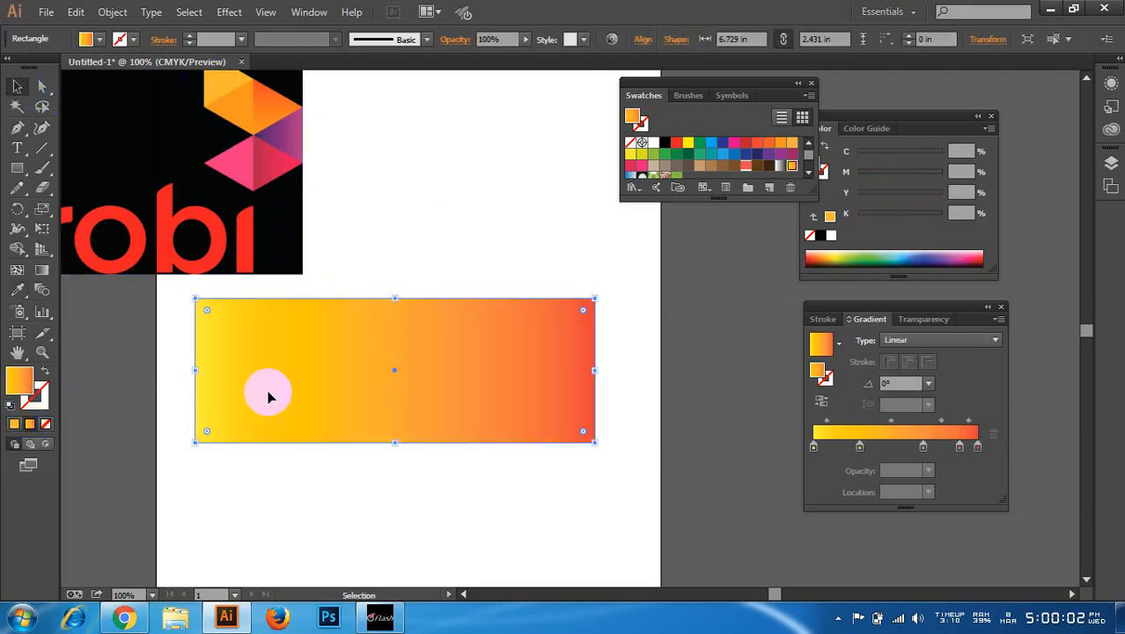
left_click_drag(264, 389, 356, 367)
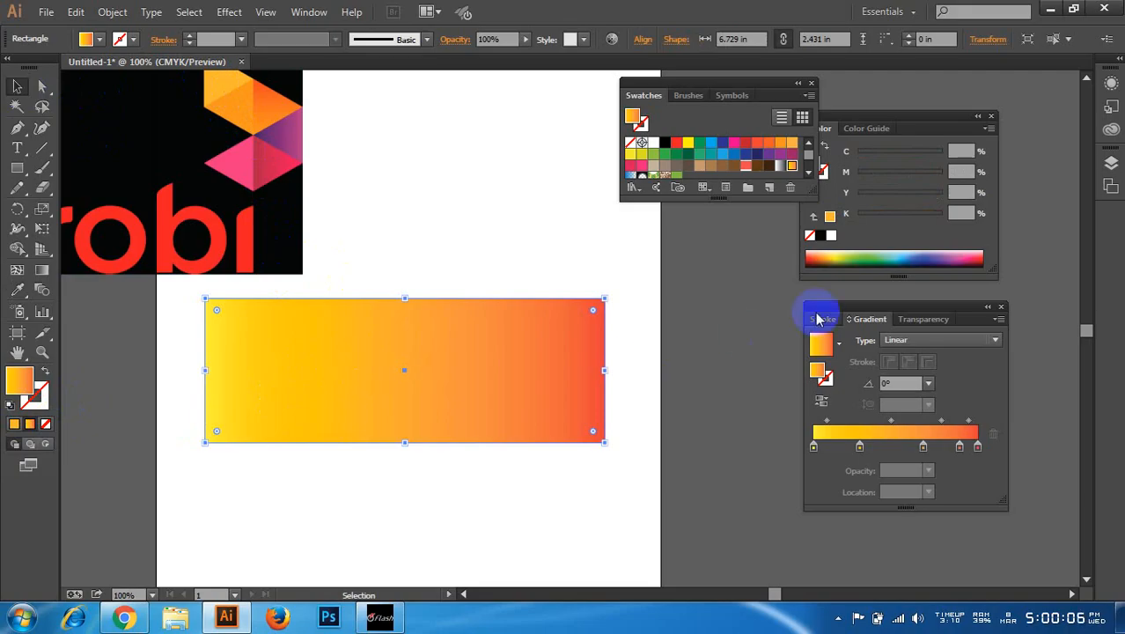
- Move the Gradient panel beside the rectangle, hide it and show it again
mouse_move(848, 310)
left_mouse_down()
mouse_move(680, 297)
mouse_move(687, 304)
left_mouse_up()
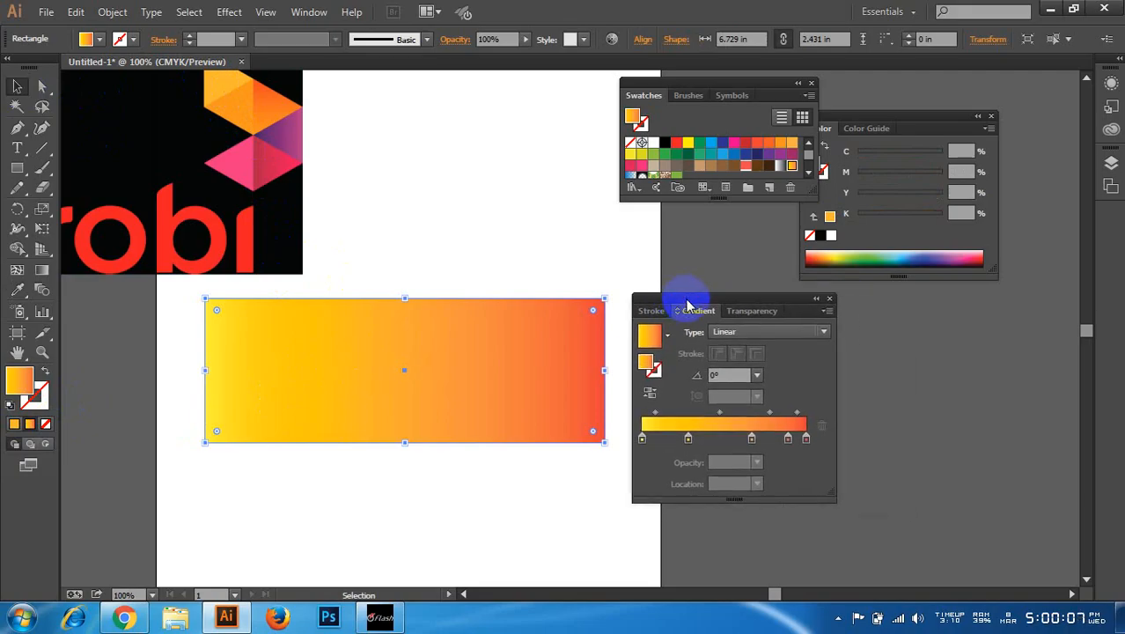
left_click(309, 12)
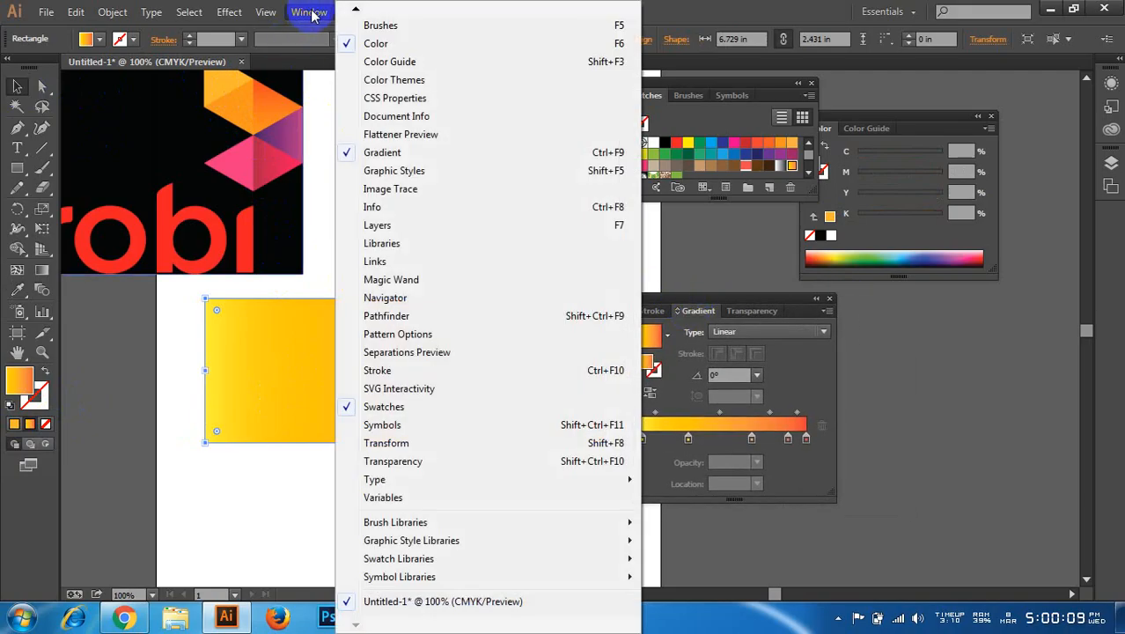
left_click(385, 152)
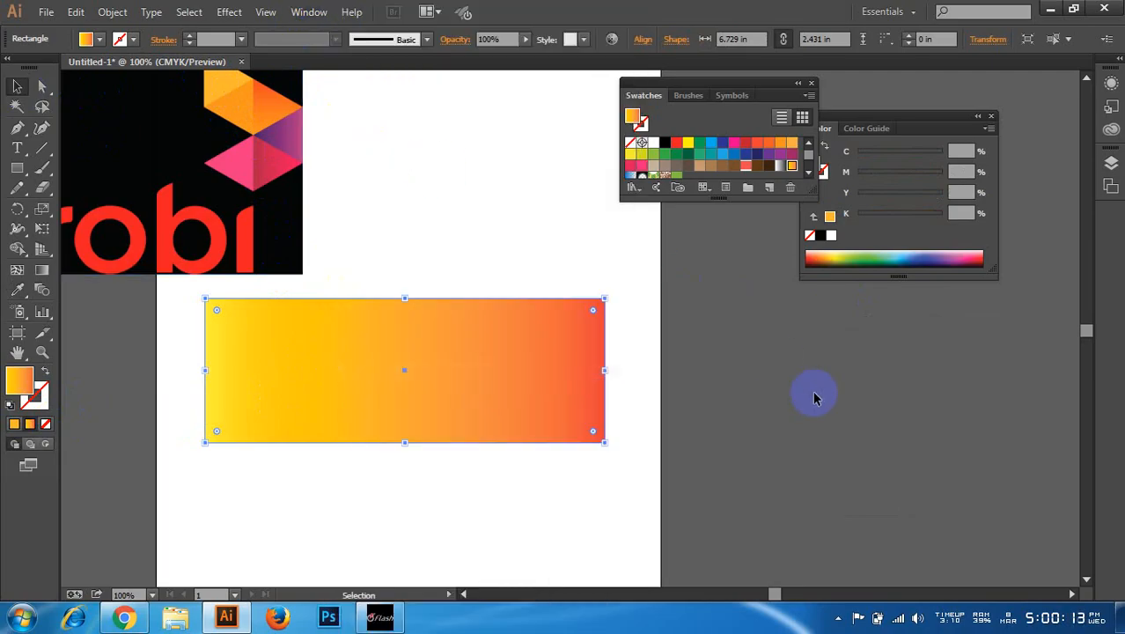
left_click(302, 14)
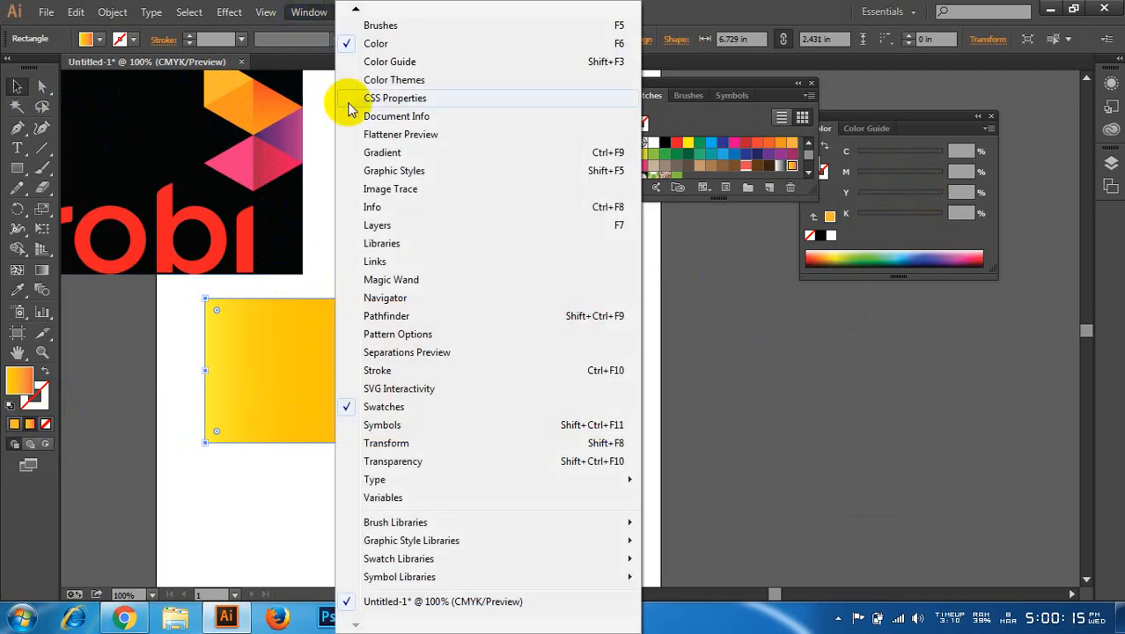
left_click(386, 153)
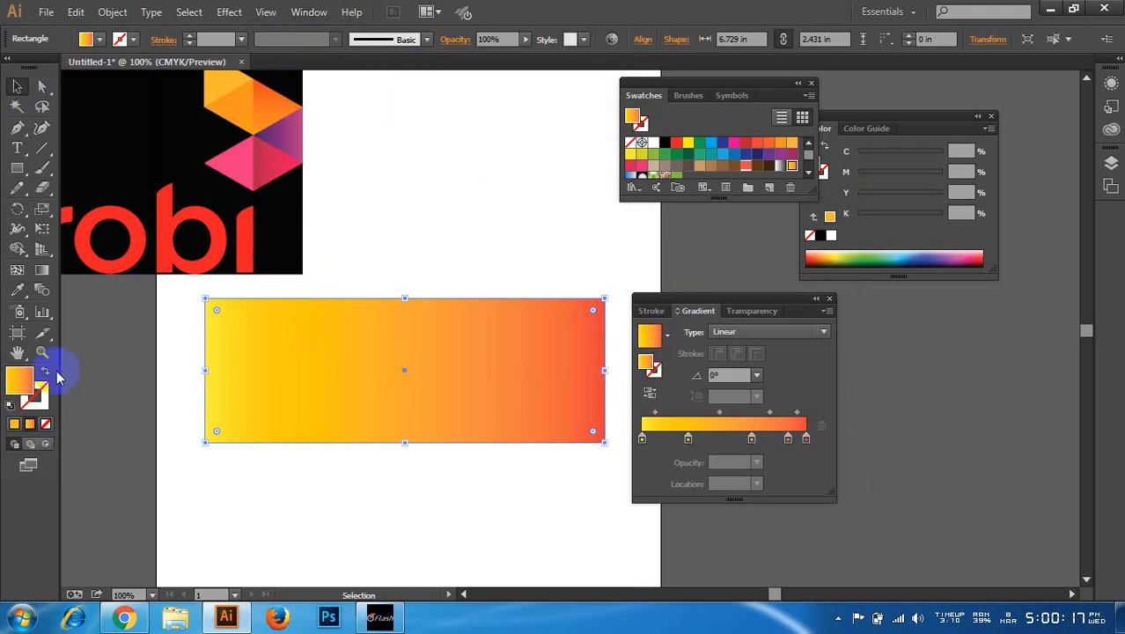
- Switch the rectangle to a solid orange fill, close the Gradient panel, and reapply the yellow-to-red linear gradient
left_click(15, 424)
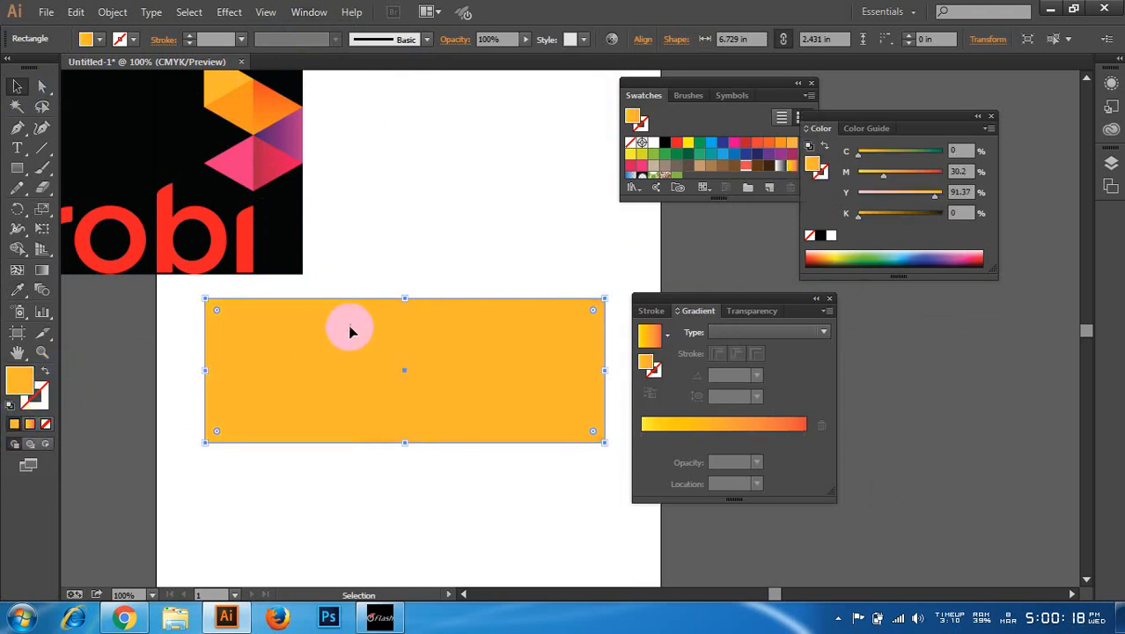
left_click(828, 300)
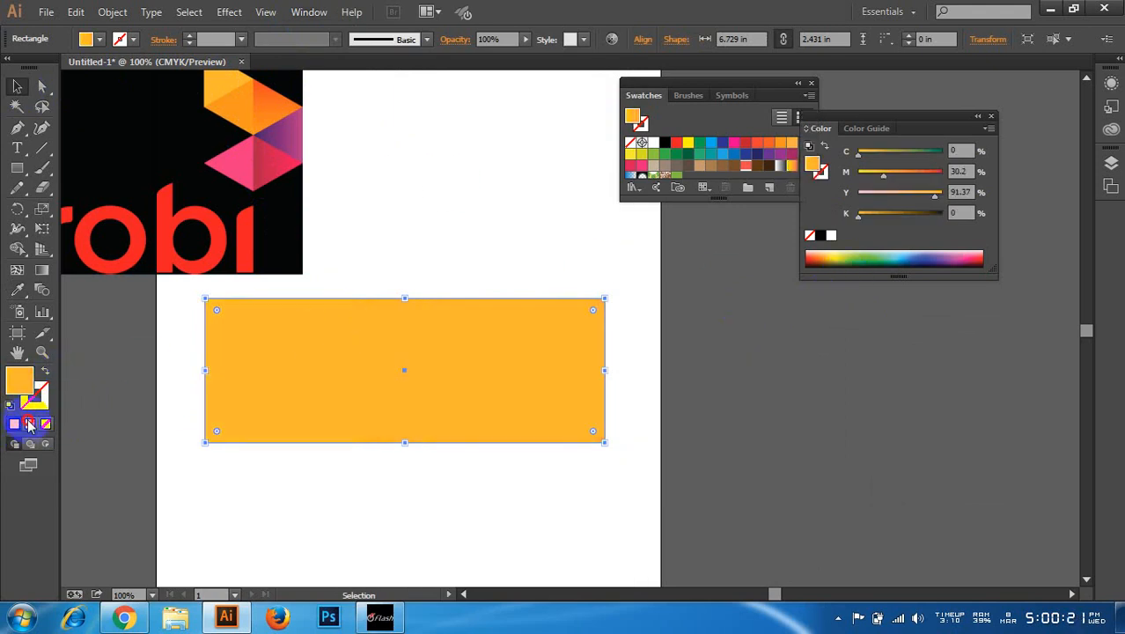
left_click(30, 425)
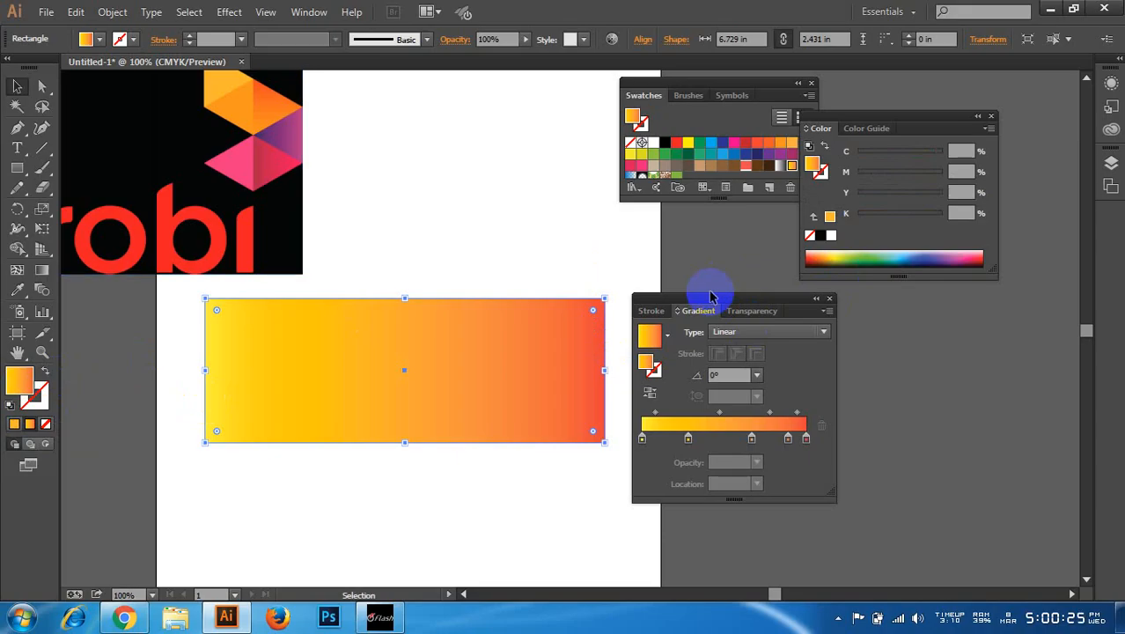
left_click(309, 11)
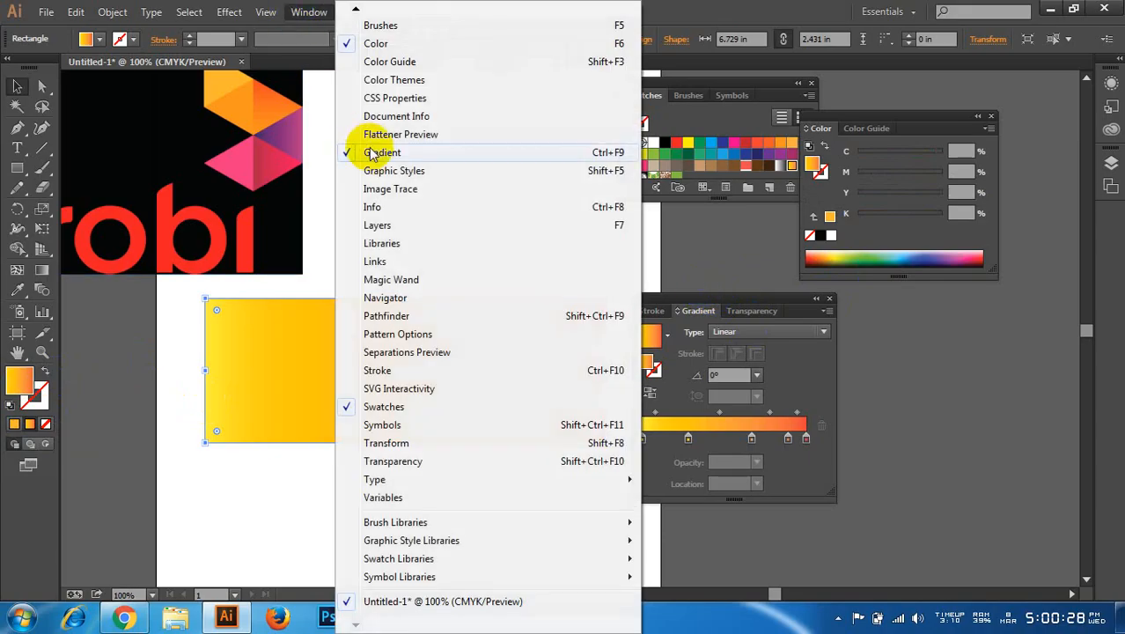
left_click(307, 12)
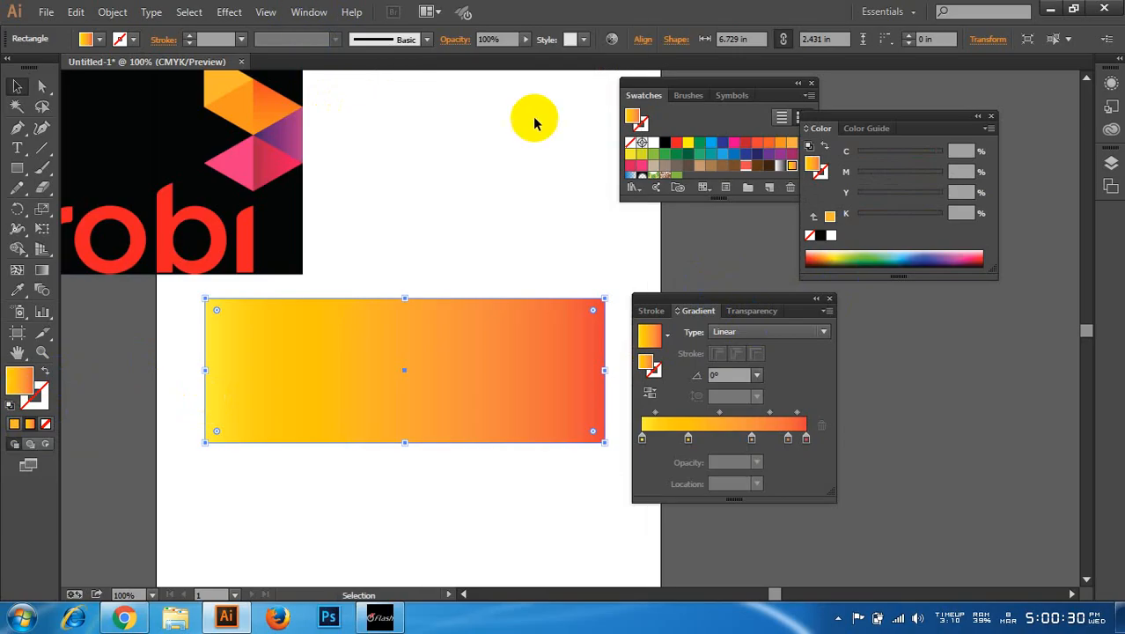
- Move the Gradient panel above the rectangle and remove the gradient's three intermediate colour stops
left_click_drag(713, 296, 745, 297)
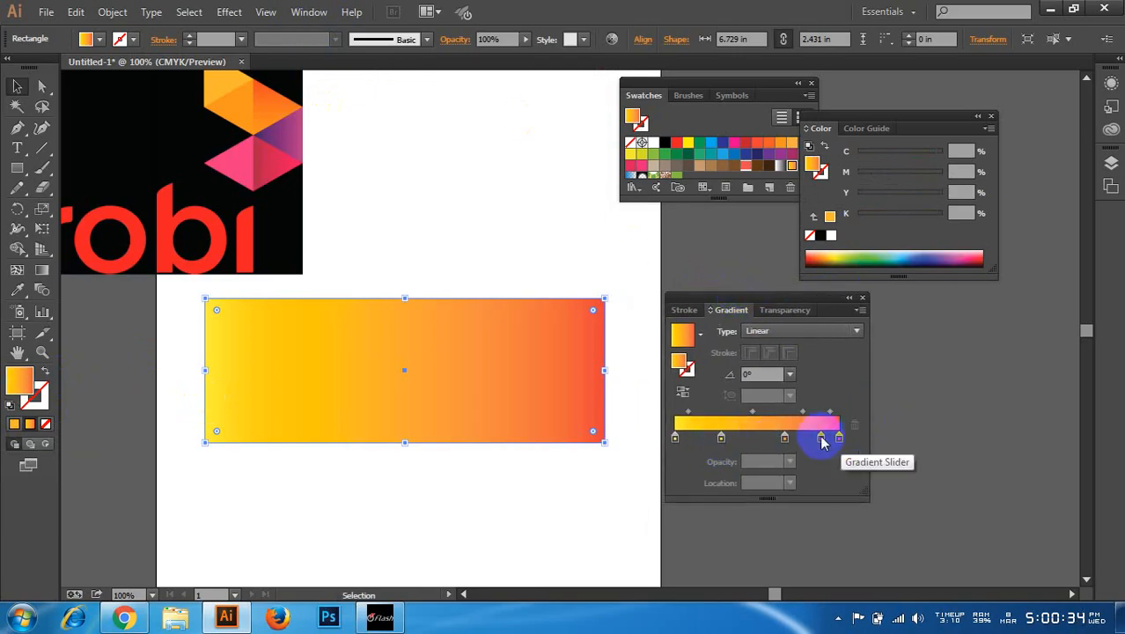
left_click_drag(774, 302, 467, 71)
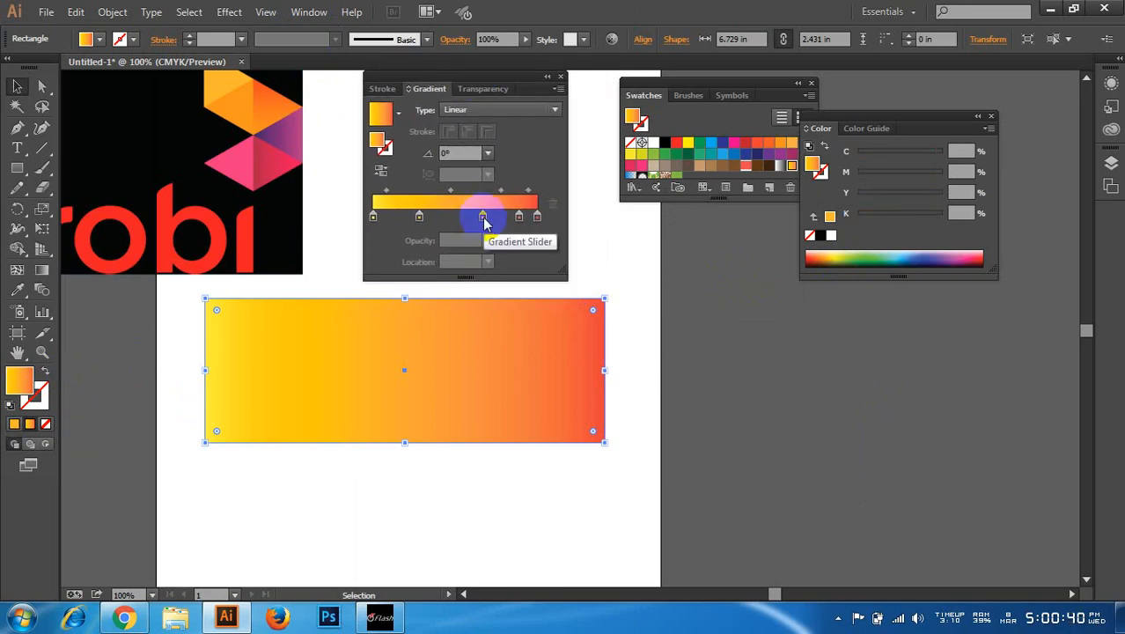
mouse_move(483, 216)
left_mouse_down()
mouse_move(485, 238)
mouse_move(494, 233)
left_mouse_up()
left_click(418, 216)
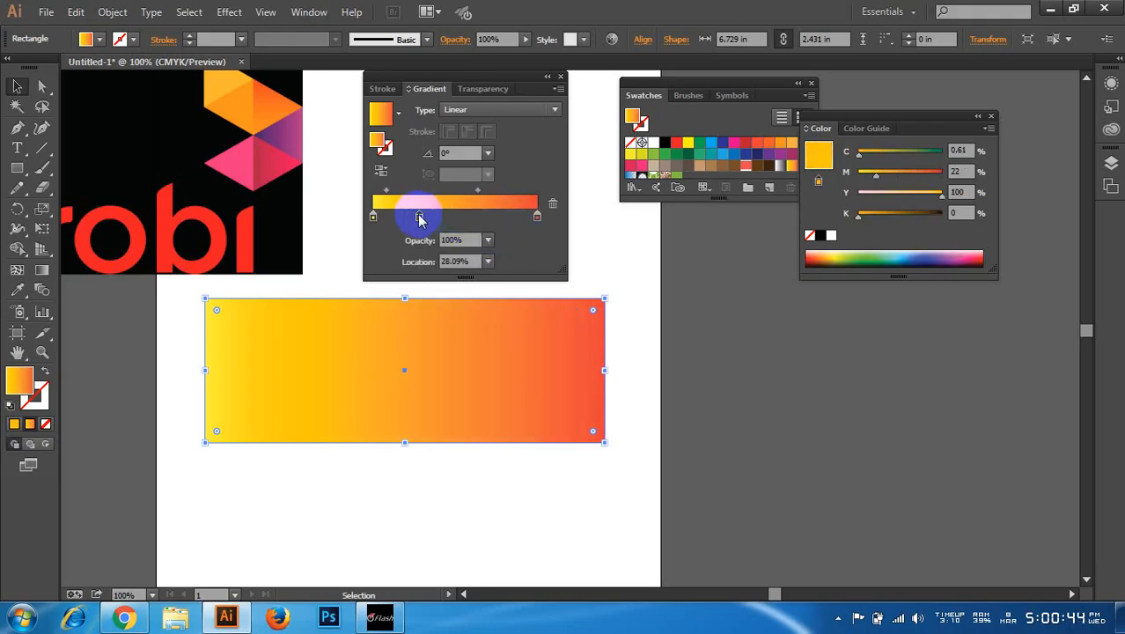
left_click_drag(419, 217, 413, 232)
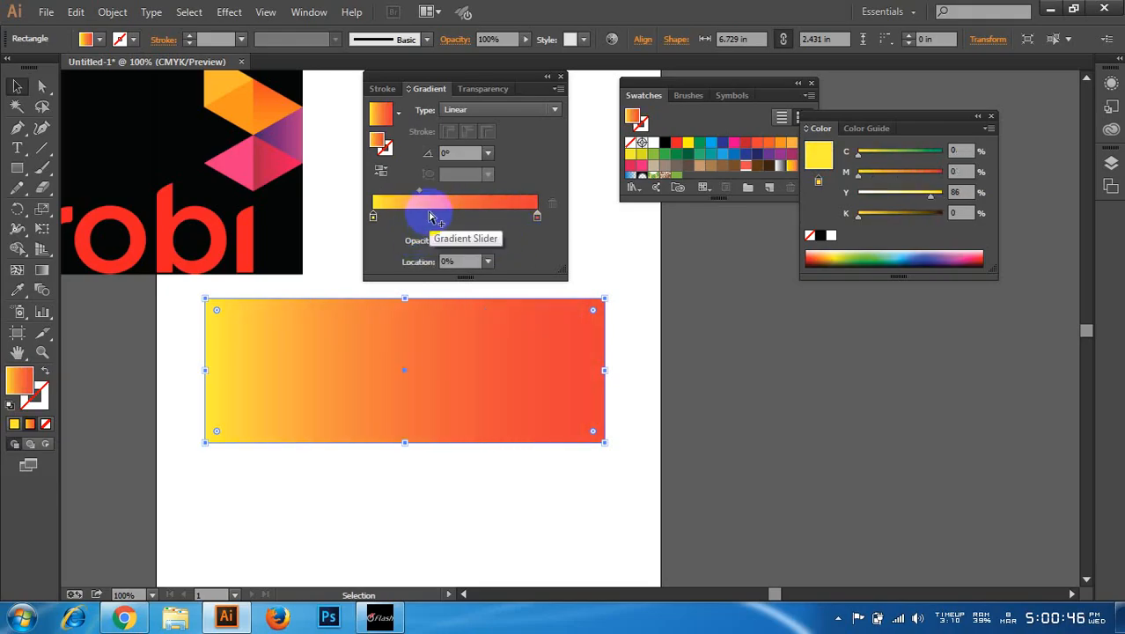
- Add two intermediate colour stops to the gradient and remove them again, shifting the Gradient panel nearer the Swatches panel
left_click(430, 216)
left_click(479, 217)
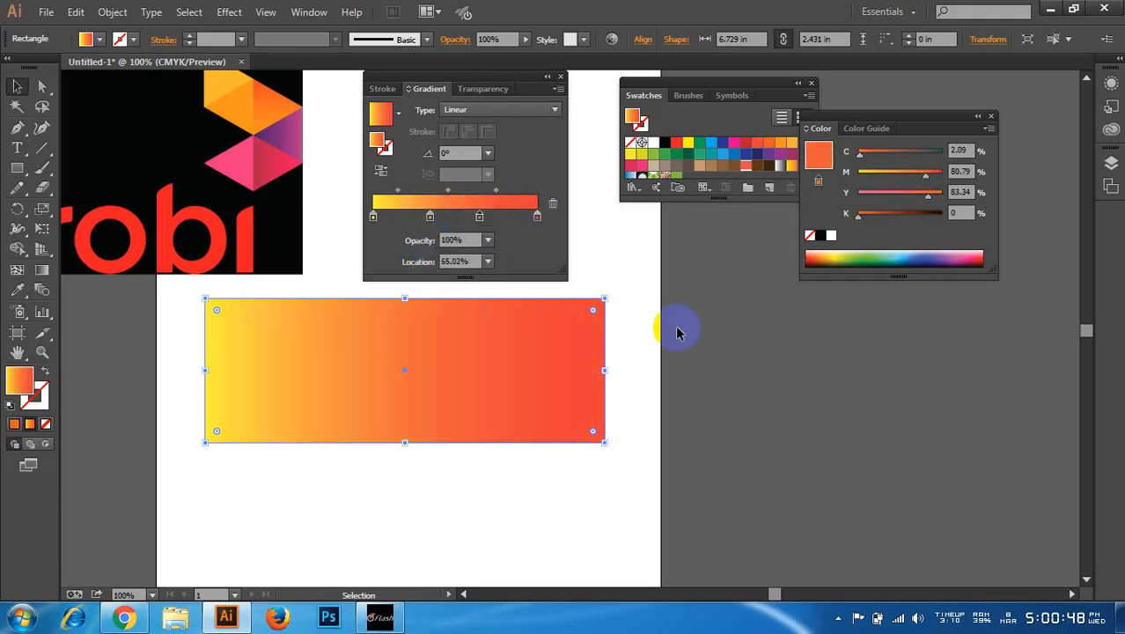
left_click_drag(467, 74, 511, 81)
left_click_drag(472, 223, 471, 253)
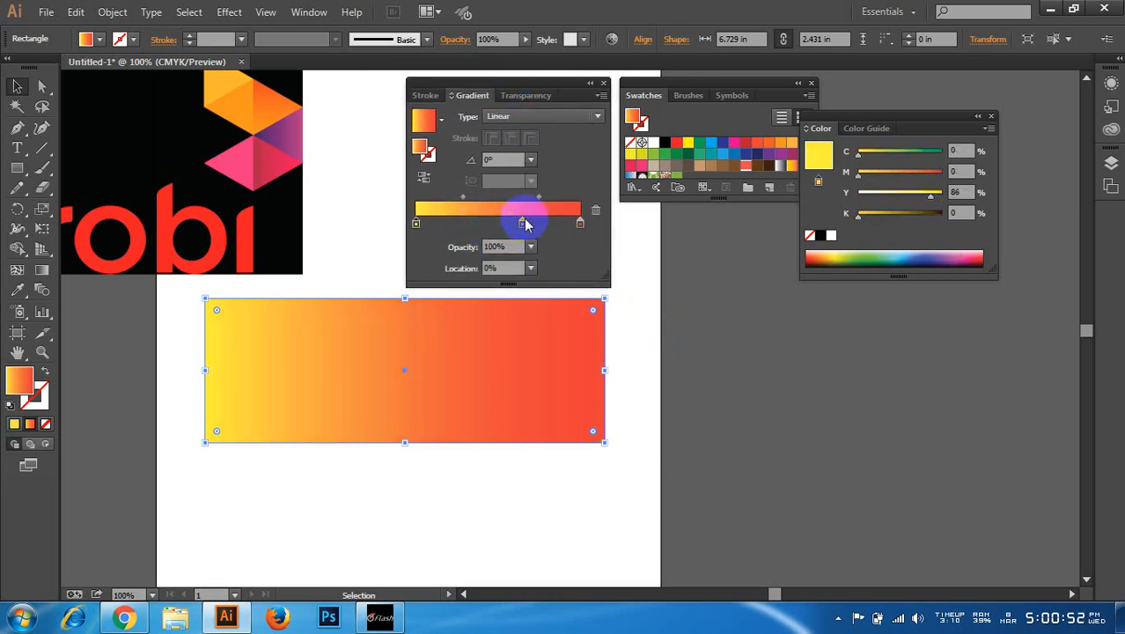
left_click_drag(525, 225, 512, 251)
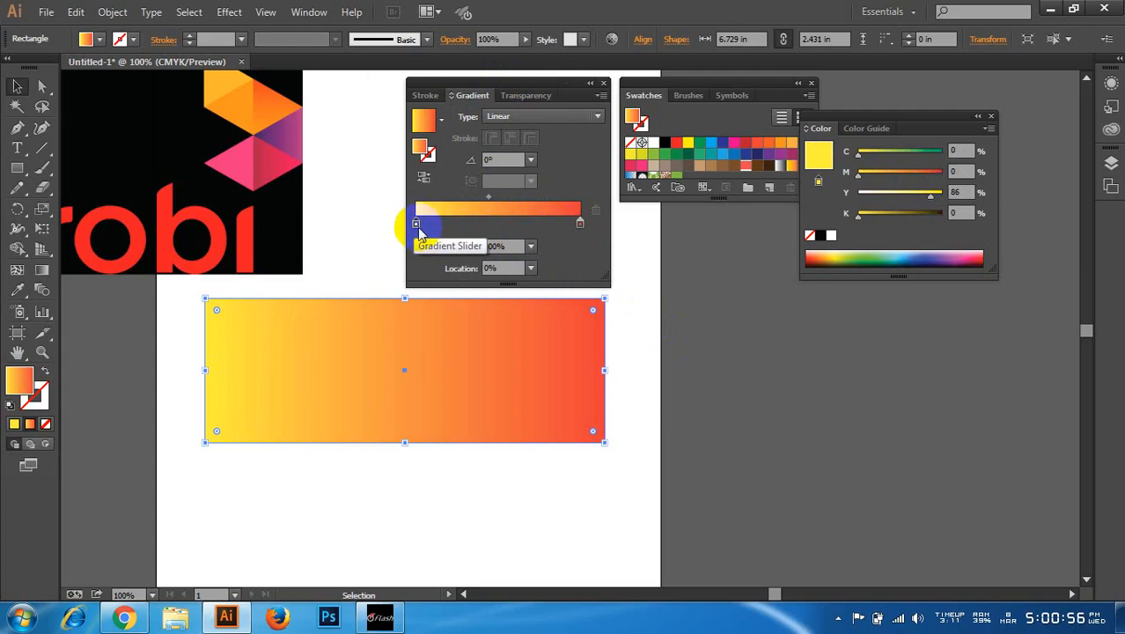
- Recolour the gradient's starting stop dark green and then light blue (C 57.65, M 0, Y 2.35, K 0) from the colour spectrum
double_click(416, 225)
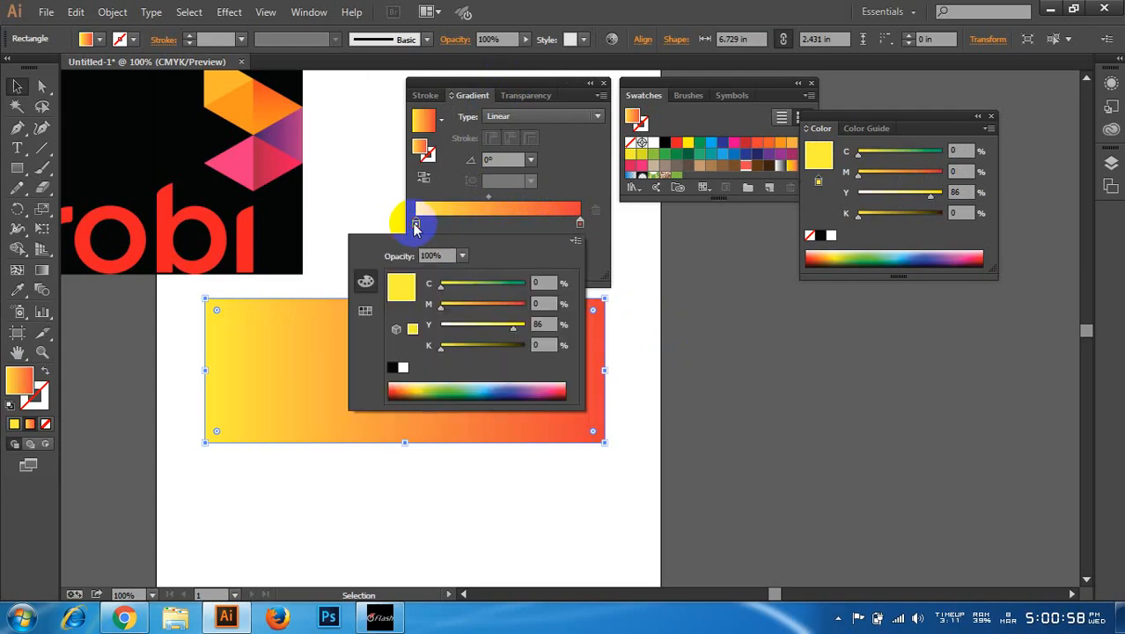
left_click(447, 391)
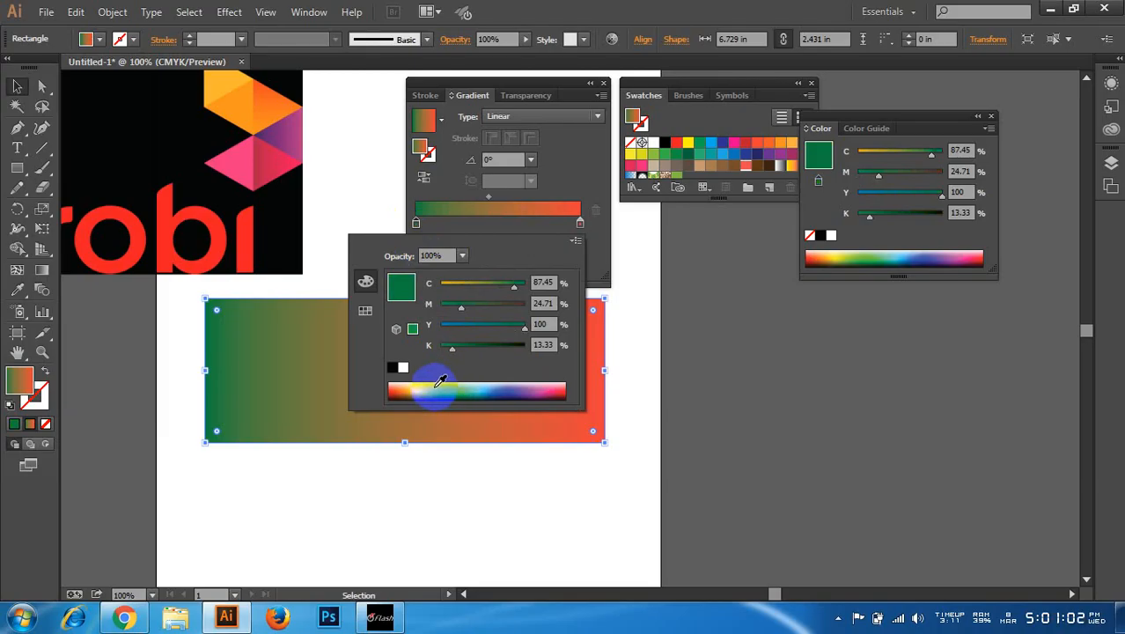
left_click(491, 380)
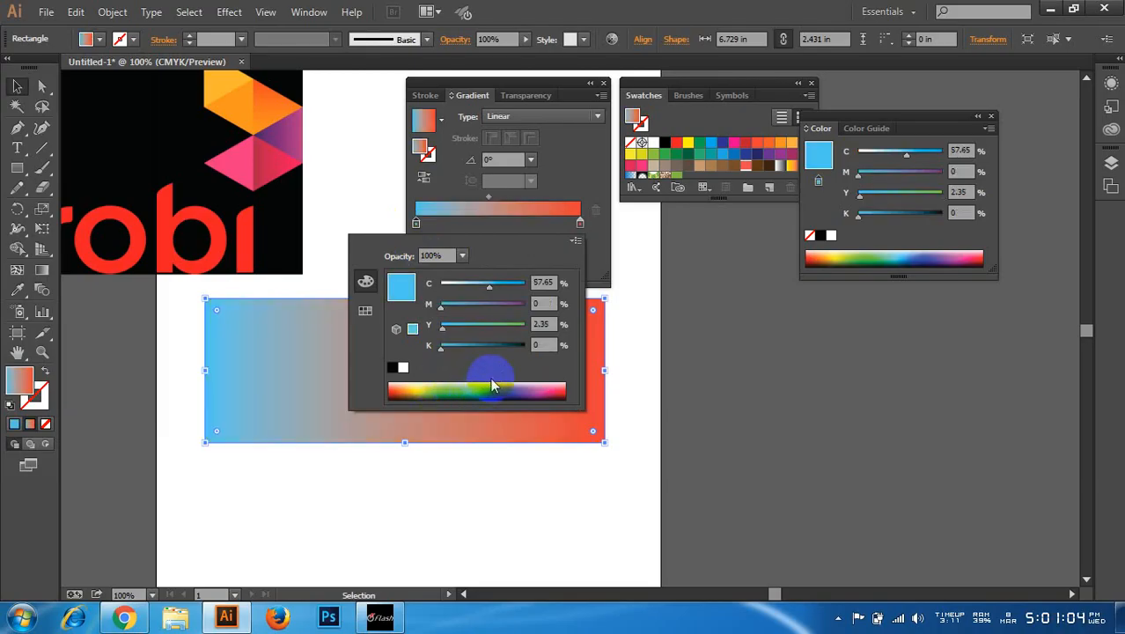
left_click(597, 236)
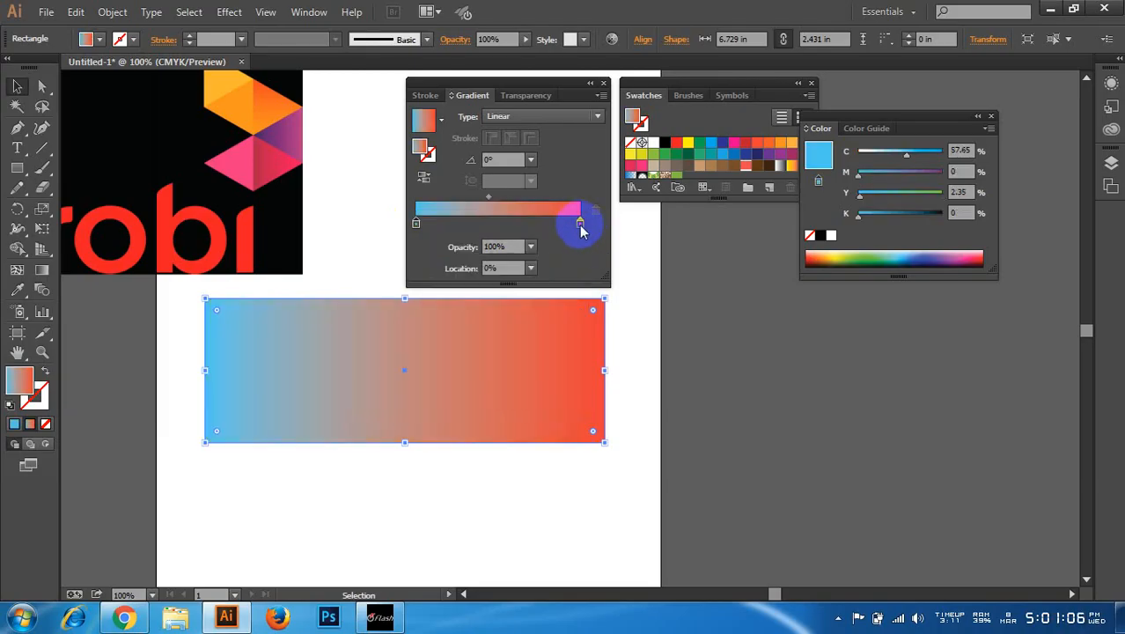
- Recolour the gradient's end stop yellow with C 12, M 5, Y 100 and K 0
double_click(578, 227)
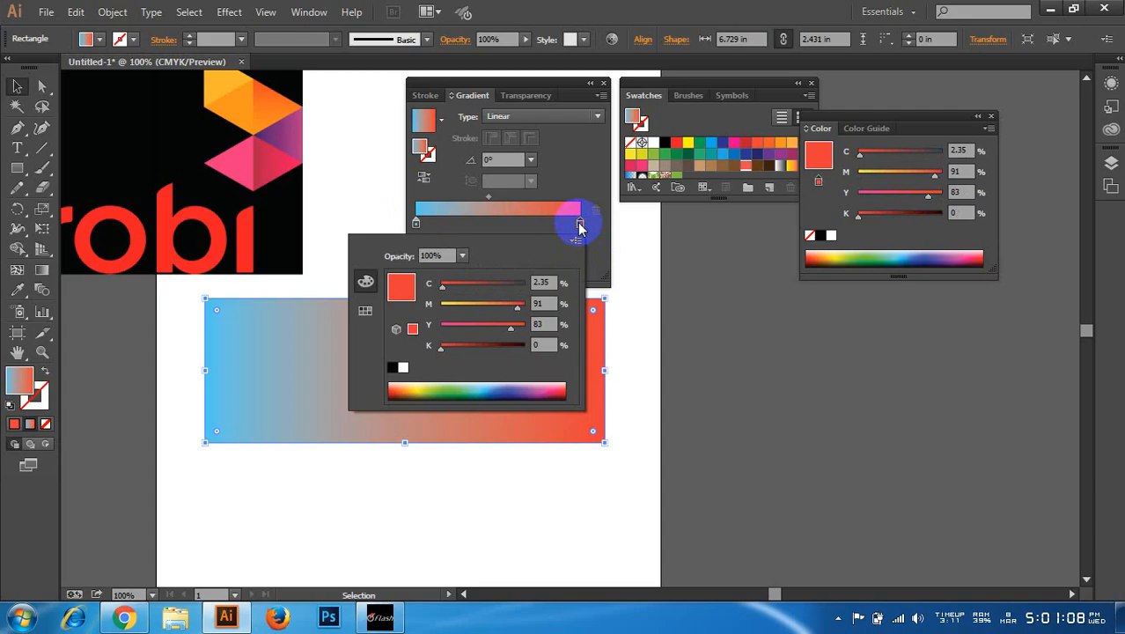
left_click(398, 394)
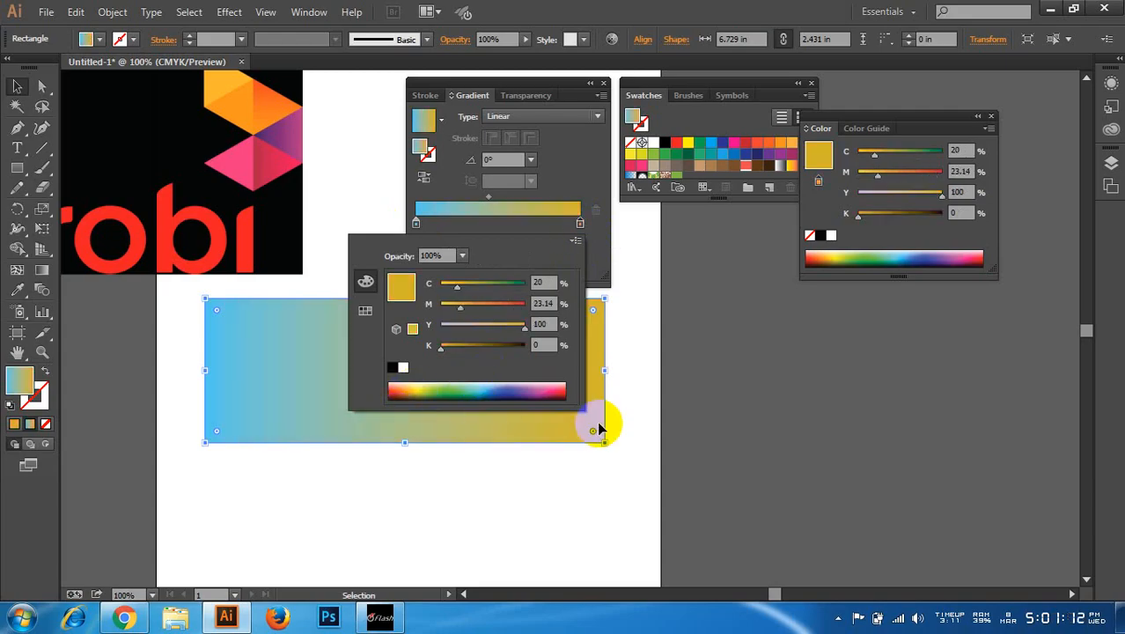
left_click_drag(458, 286, 446, 307)
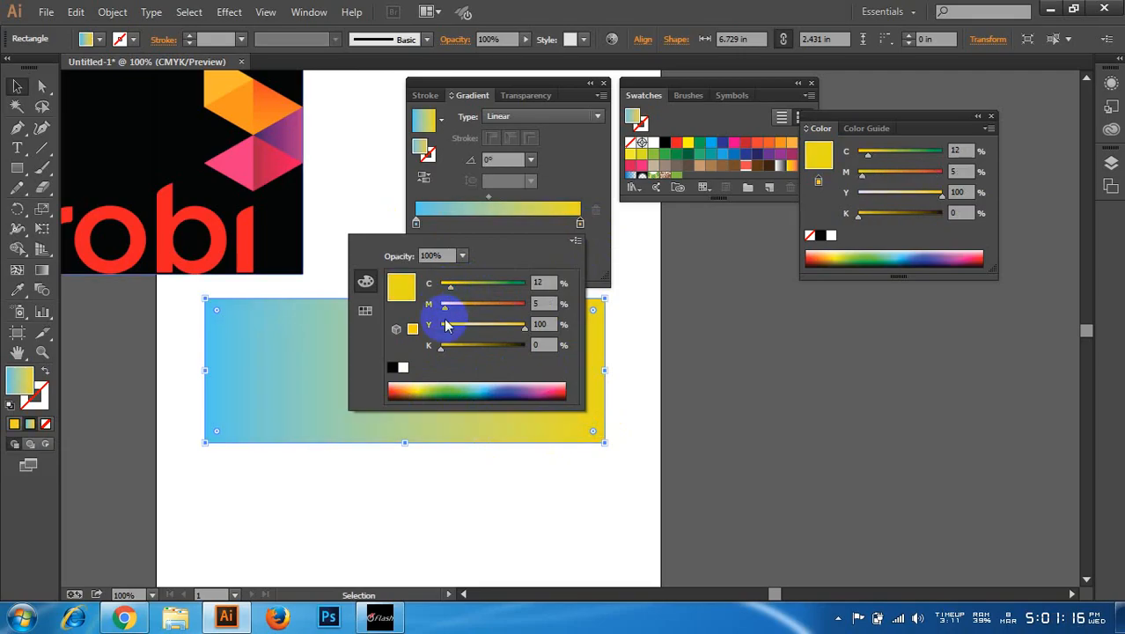
left_click(578, 168)
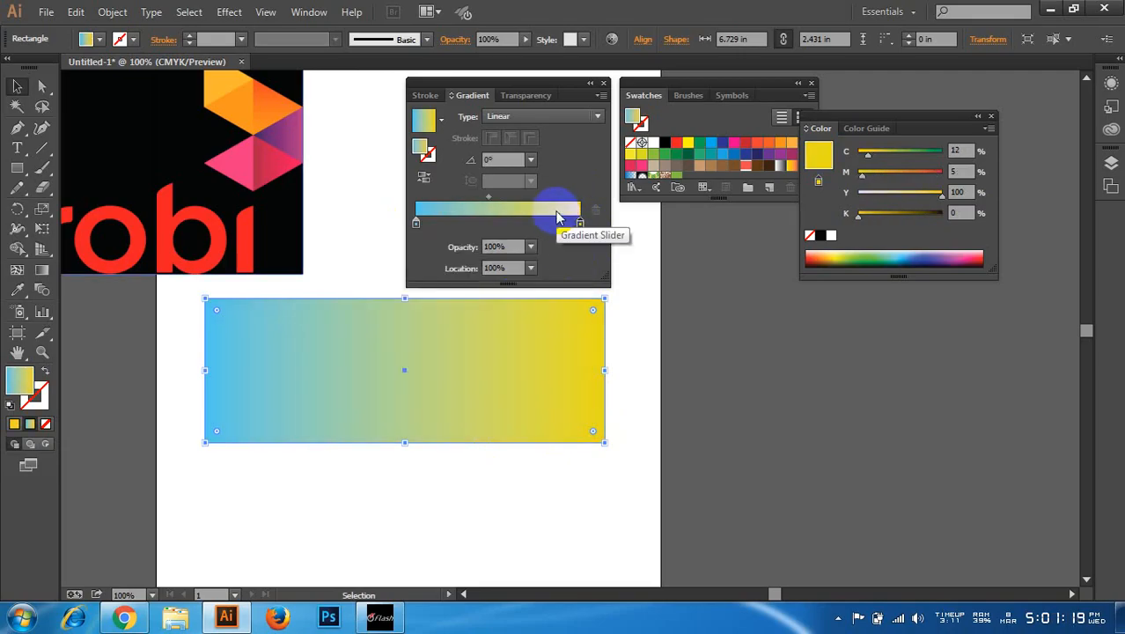
- Examine the colour modes offered for the gradient's starting stop, keeping CMYK
left_click(415, 224)
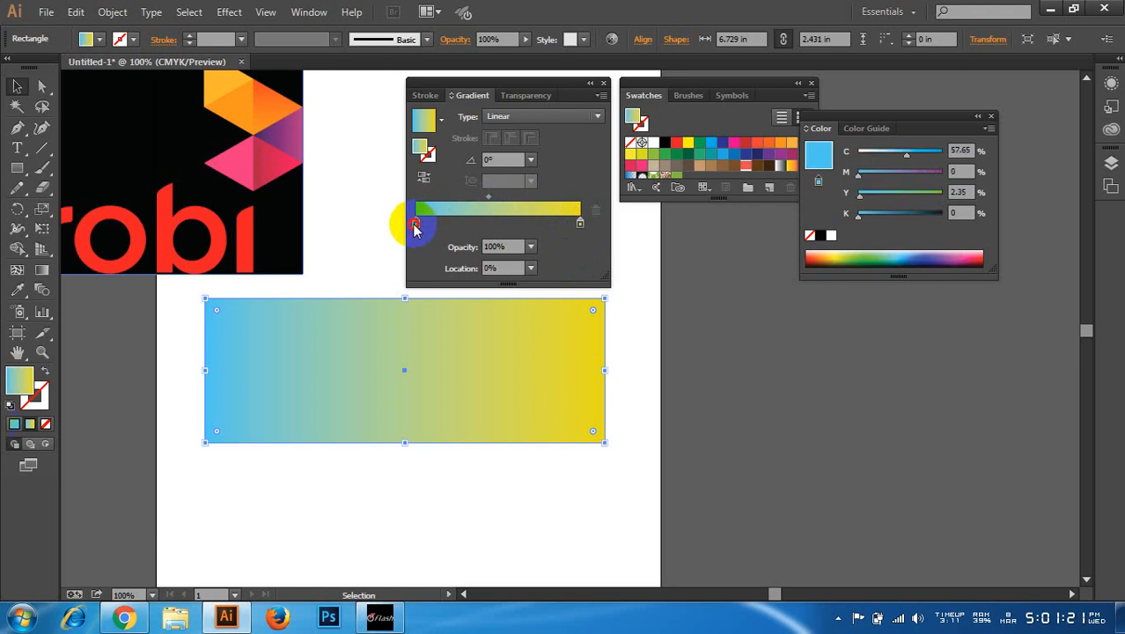
double_click(415, 223)
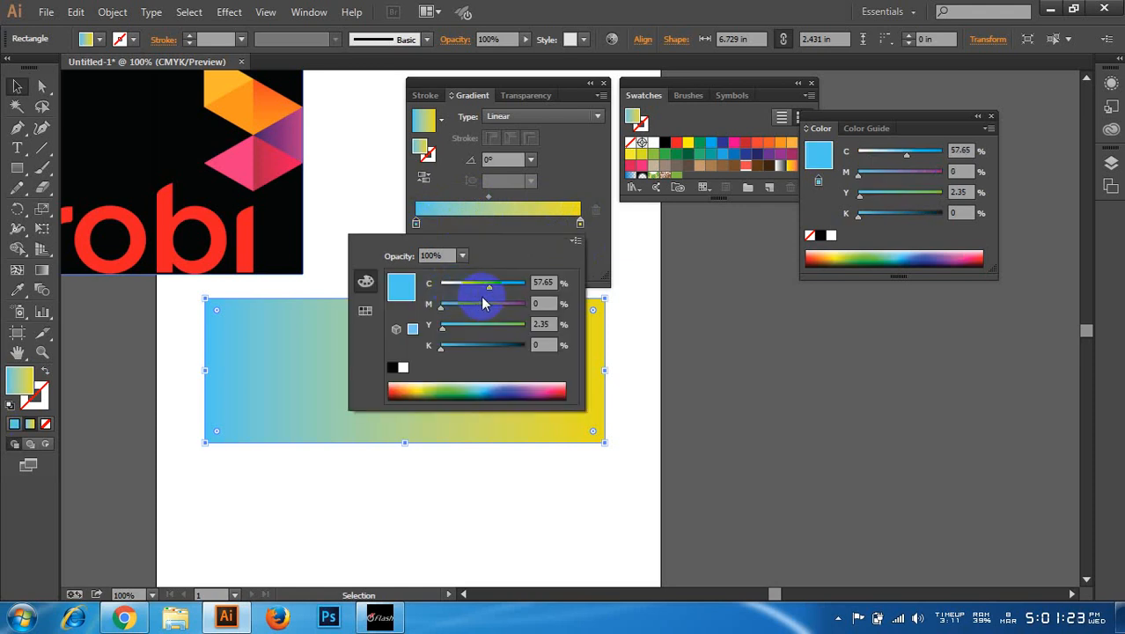
left_click(575, 240)
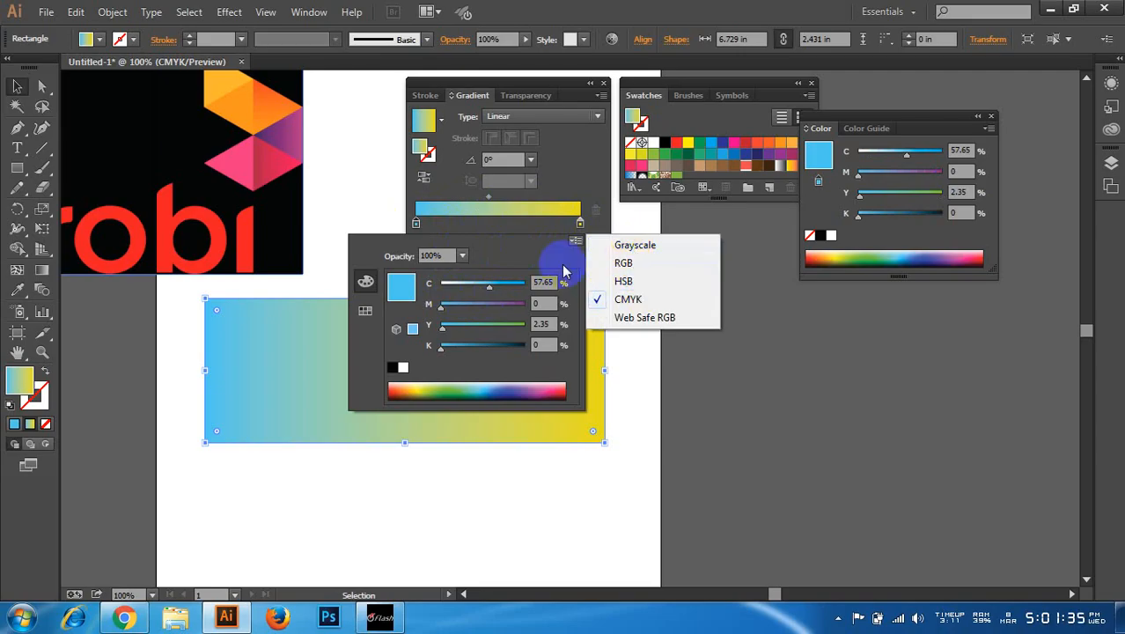
left_click(530, 252)
left_click(594, 239)
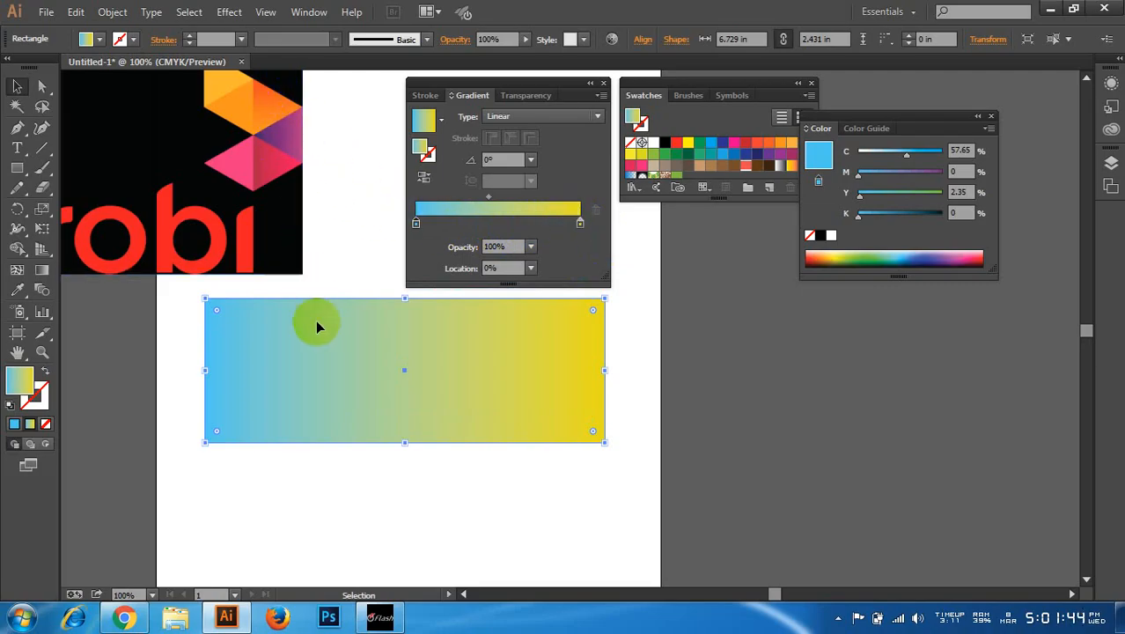
- Sample the logo's light yellow-orange and then its pink with the Eyedropper as the colour of the gradient's starting stop
left_click(235, 372)
scroll(245, 373, "up", 2)
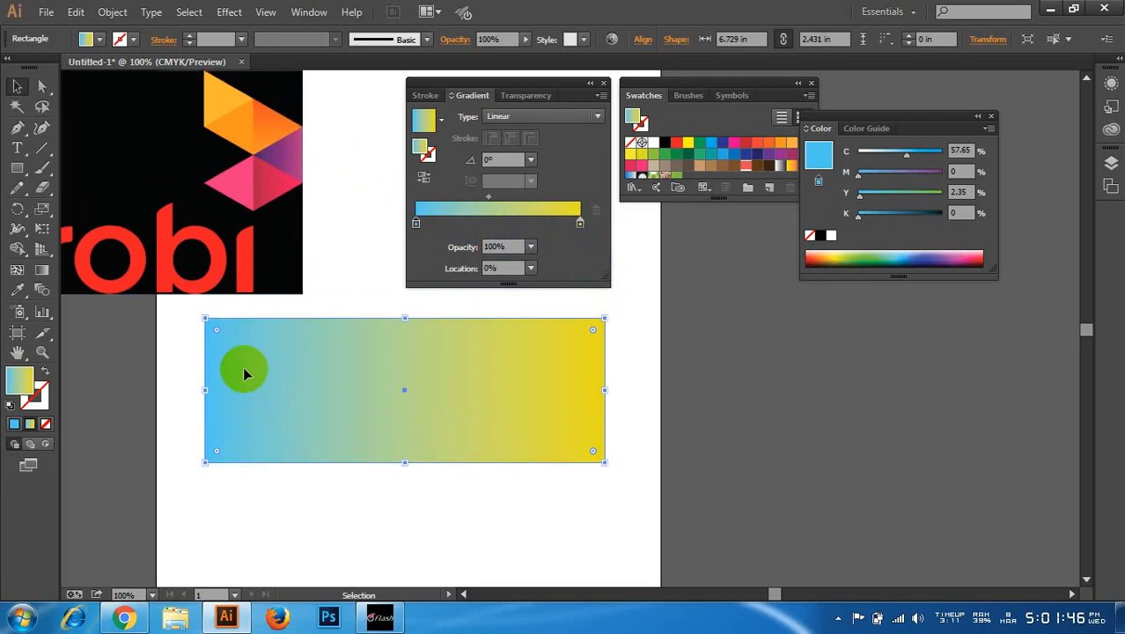
scroll(245, 373, "up", 1)
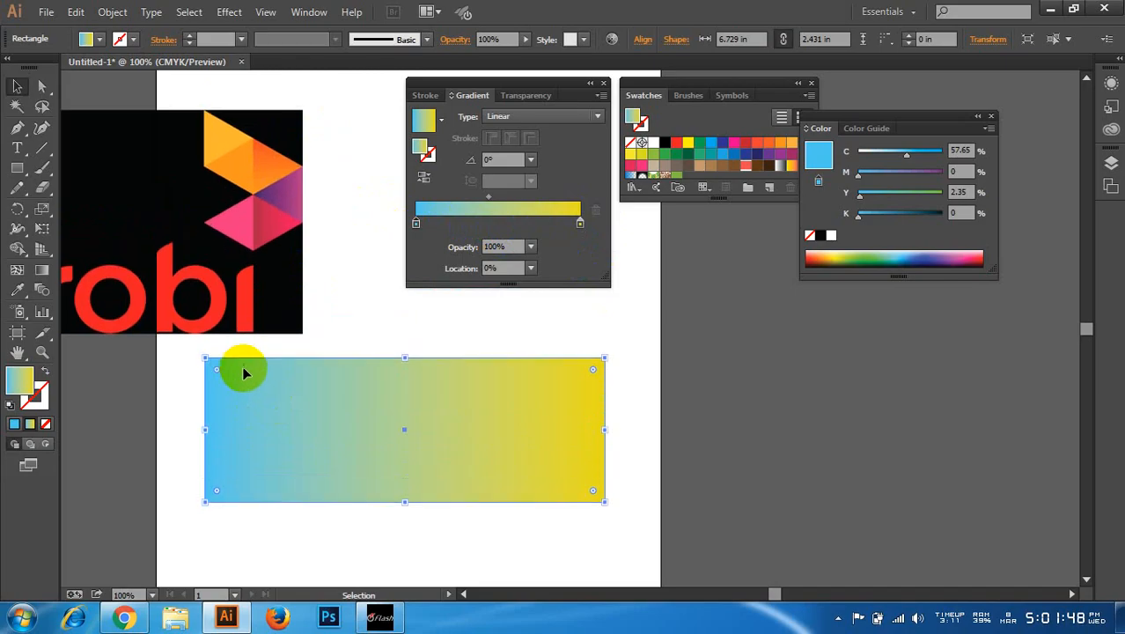
left_click(18, 291)
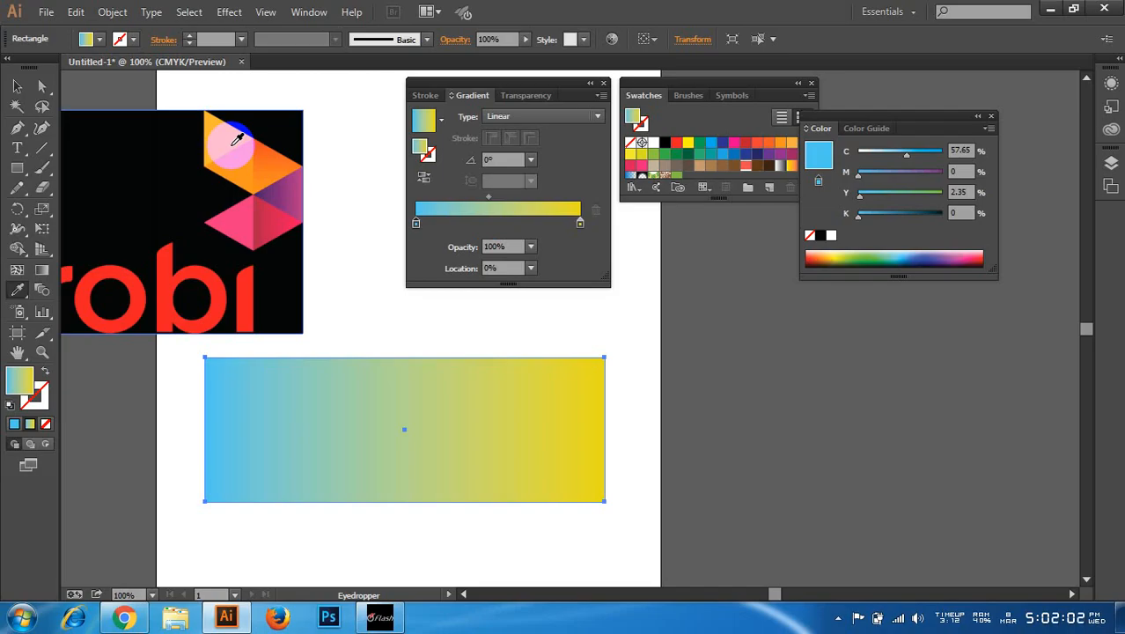
left_click(416, 224)
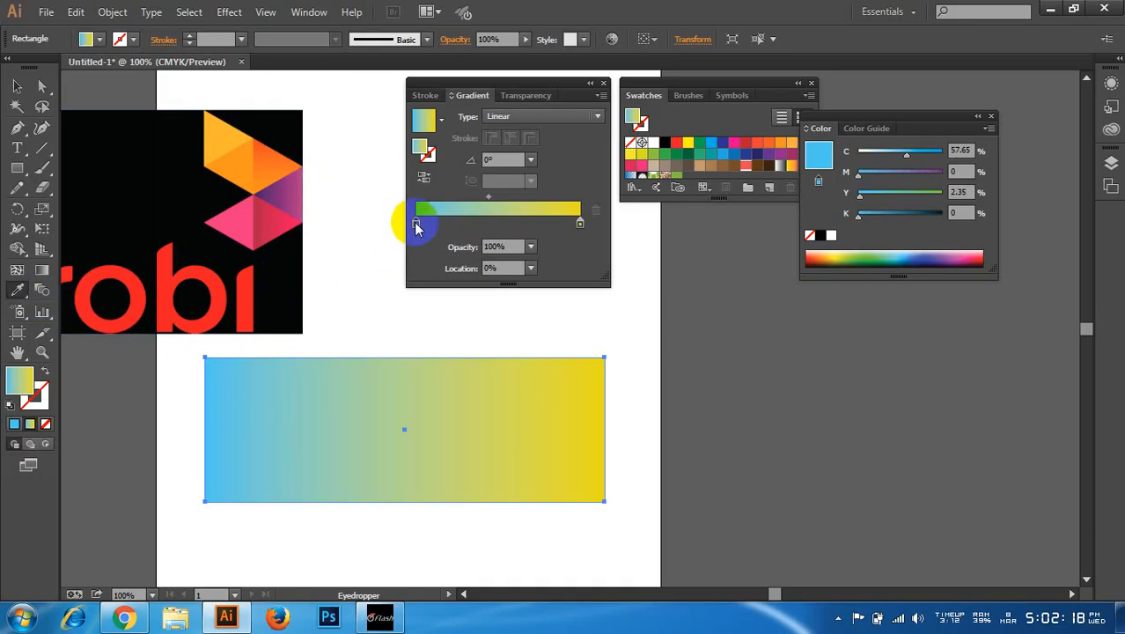
left_click(222, 129)
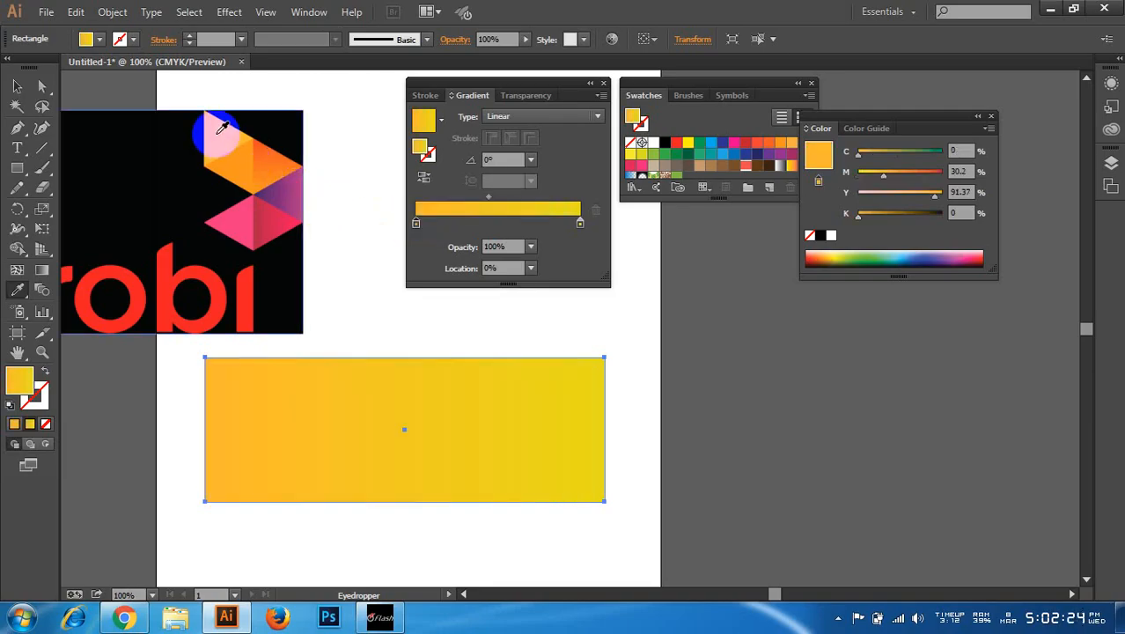
left_click(239, 209)
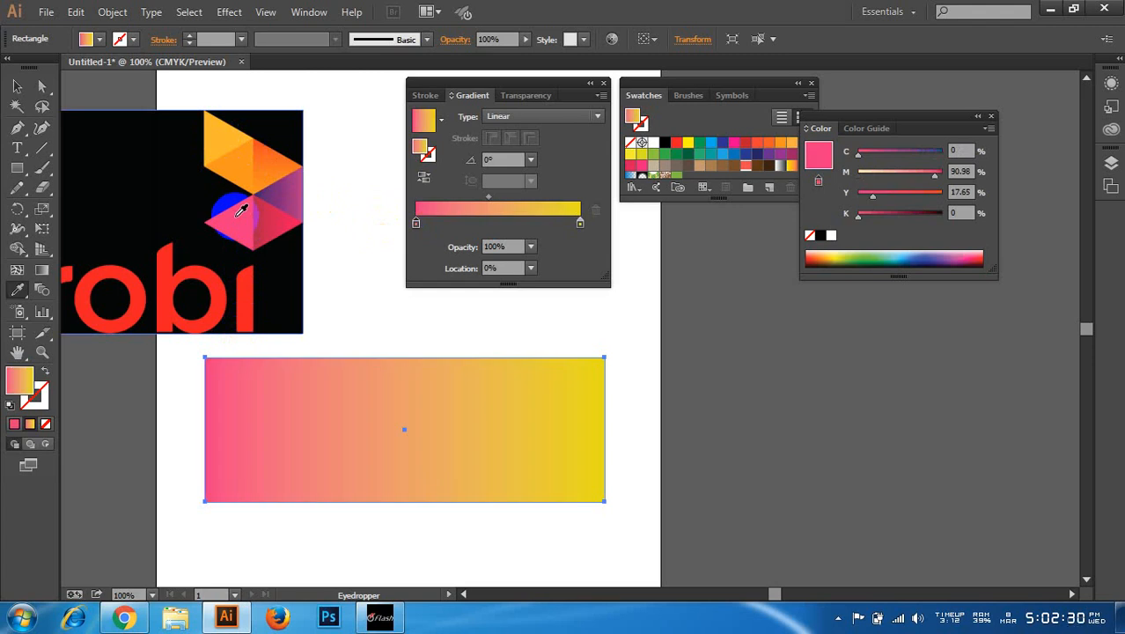
- Sample the logo's yellow-orange, its black background and the yellow-orange again with the Eyedropper as the colour of the gradient's end stop
left_click(580, 225)
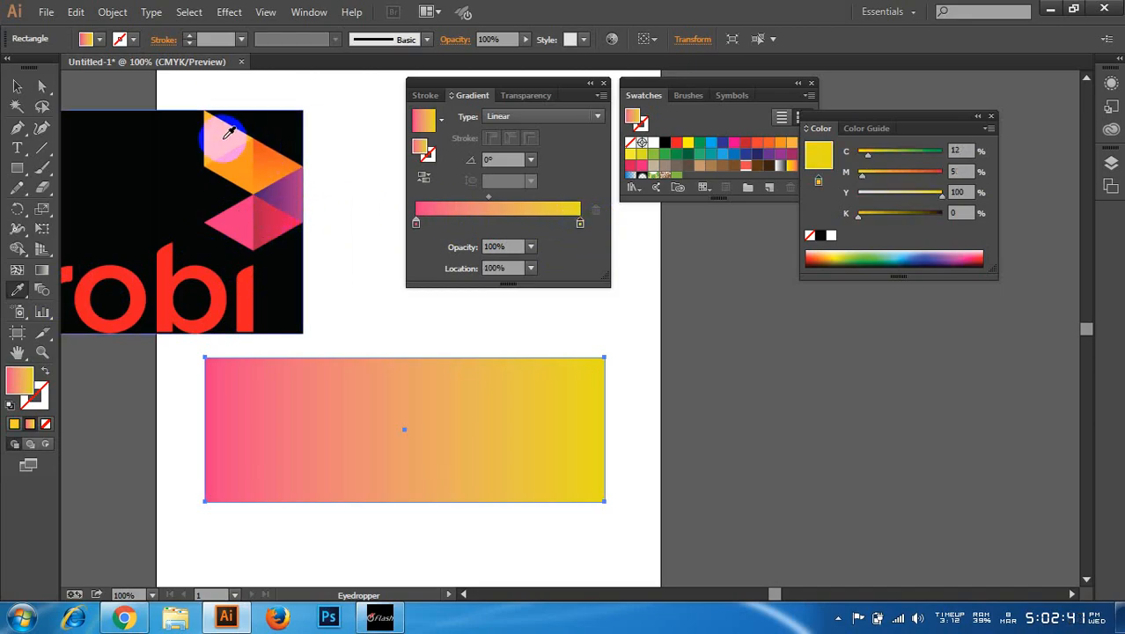
left_click(220, 134)
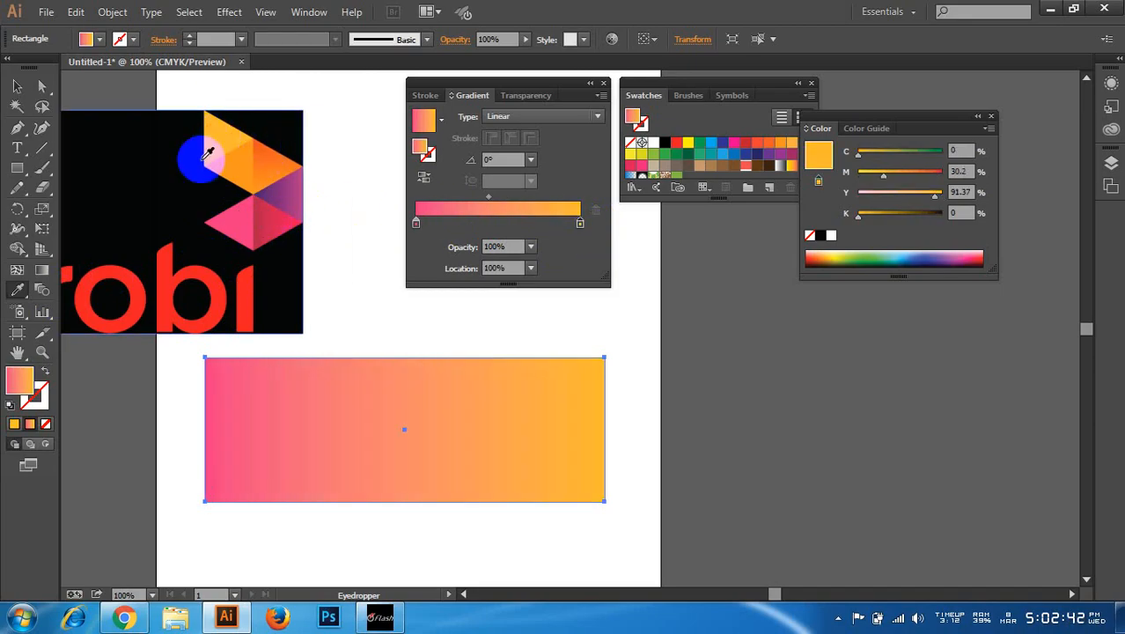
left_click(168, 271)
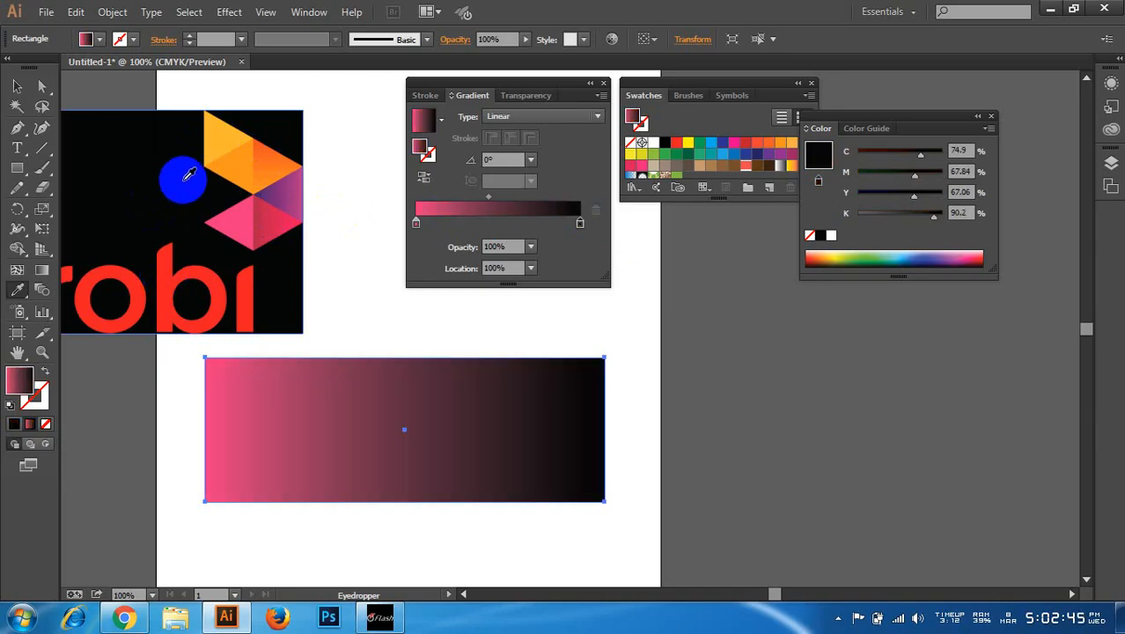
left_click(233, 140)
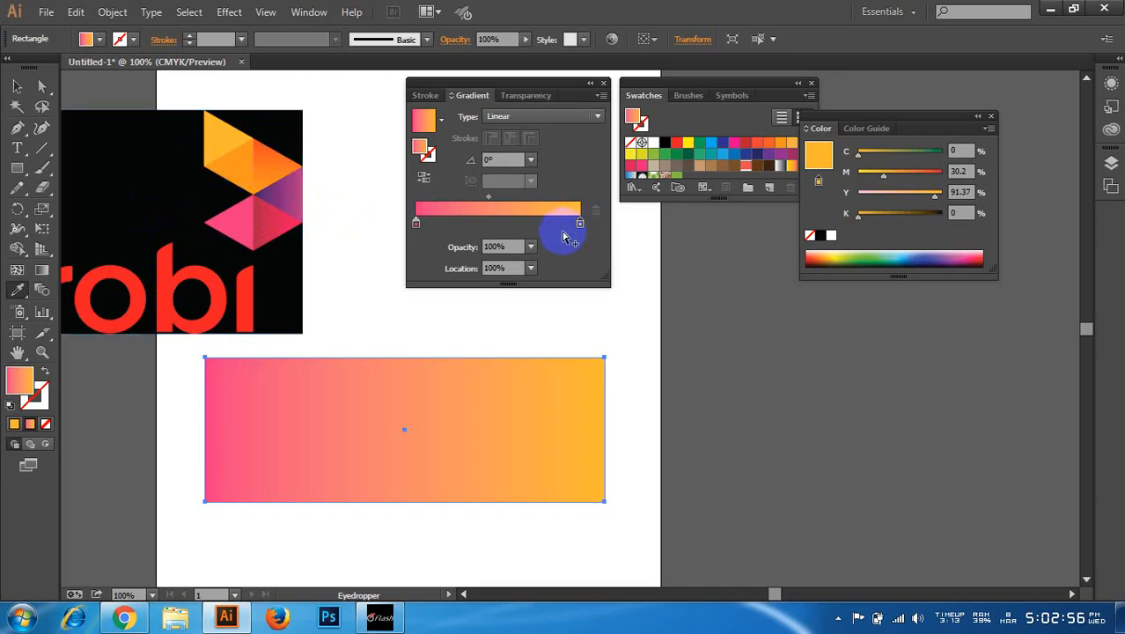
- Recolour the gradient's starting stop with orange tones and finally the red of the lettering, sampled from the logo with the Eyedropper
left_click(416, 225)
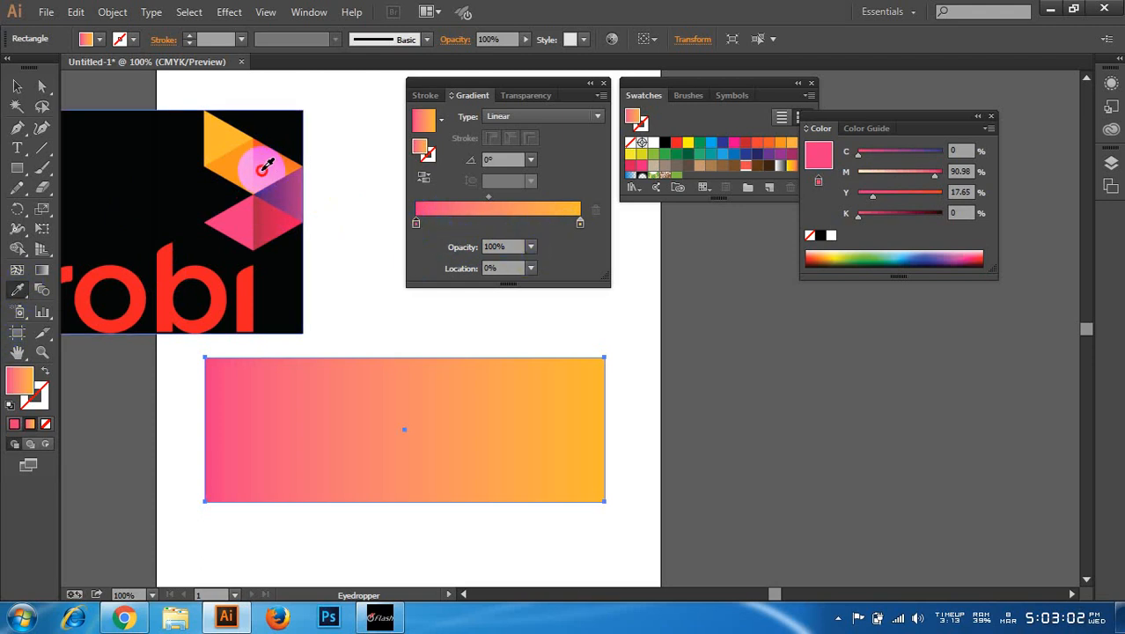
left_click(233, 168)
left_click(221, 130)
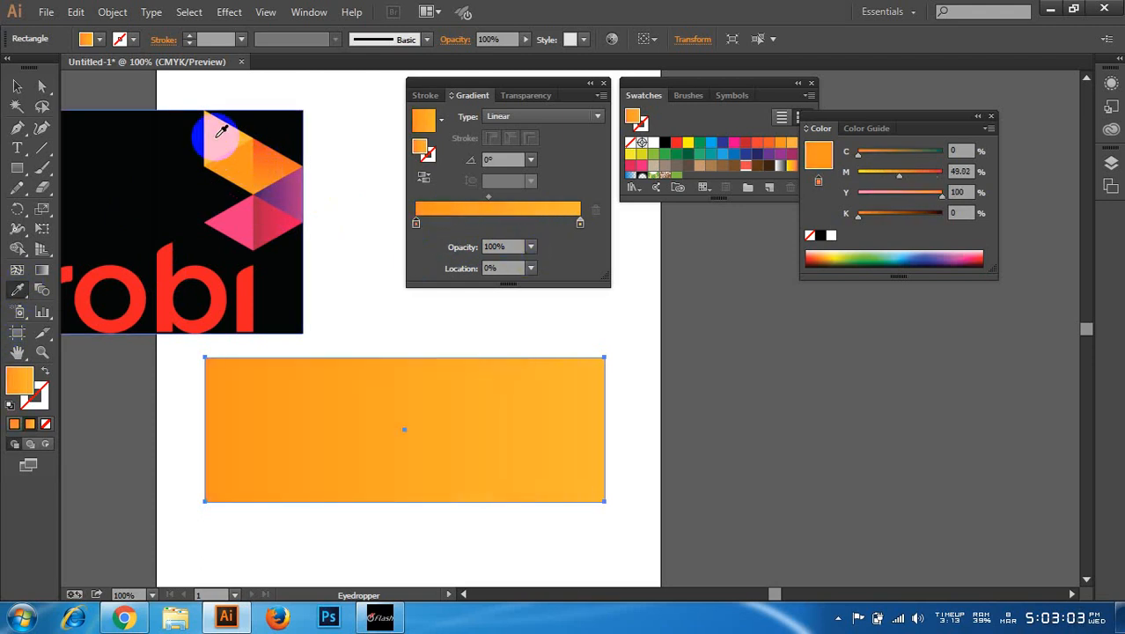
left_click(232, 276)
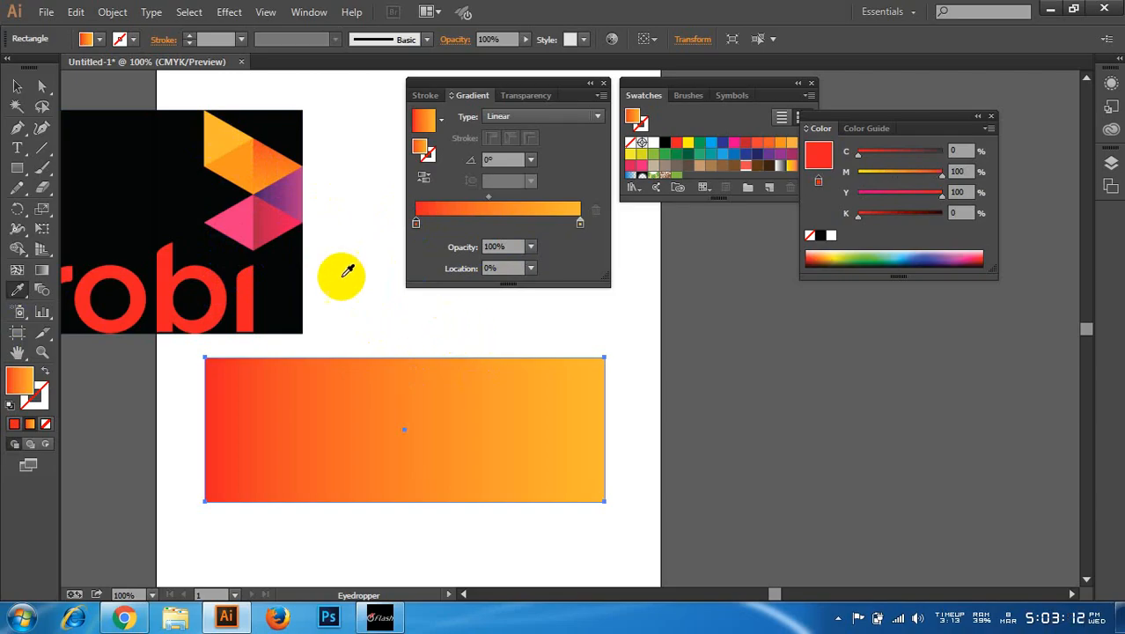
- Select the gradient rectangle with the Selection tool, leaving isolation mode, and move it slightly to the right
left_click(17, 86)
left_click(406, 386)
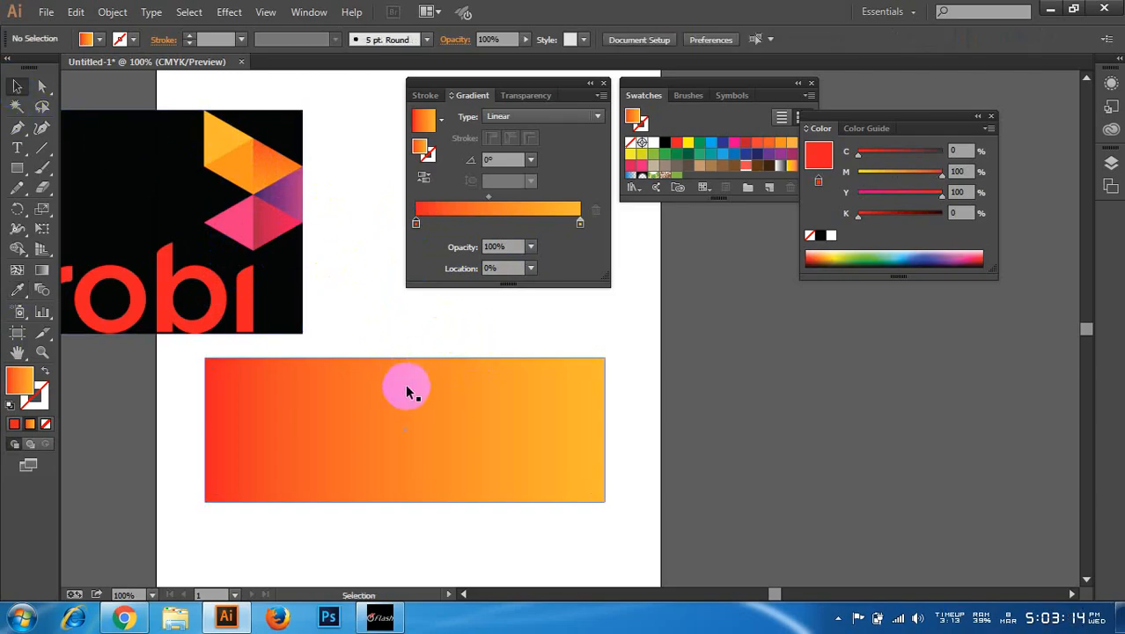
left_click(522, 389)
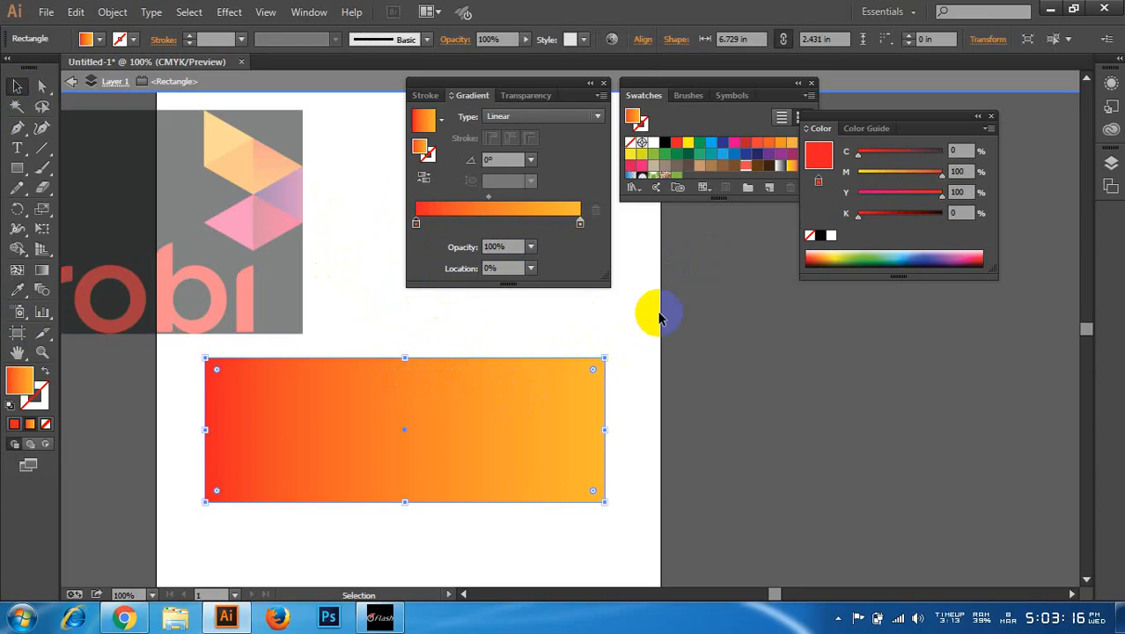
left_click(602, 353)
left_click(515, 389)
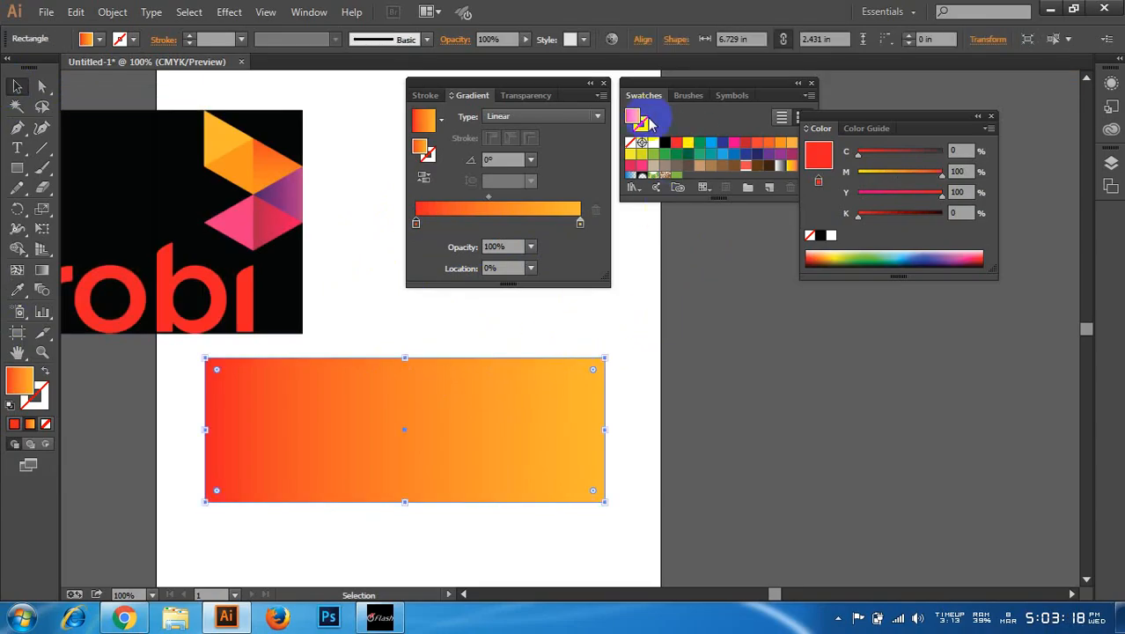
left_click(520, 214)
left_click_drag(392, 430, 416, 429)
- Save the rectangle's red-to-orange gradient as a swatch named New Gradient Swatch and bring it into view in the swatch list
left_click(808, 95)
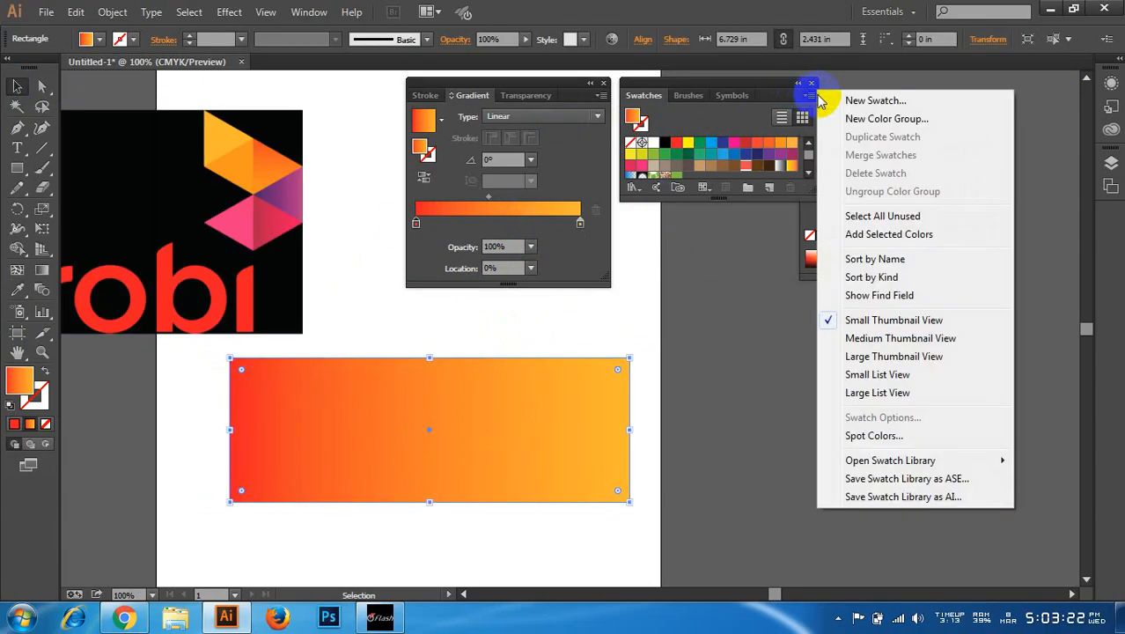
left_click(874, 103)
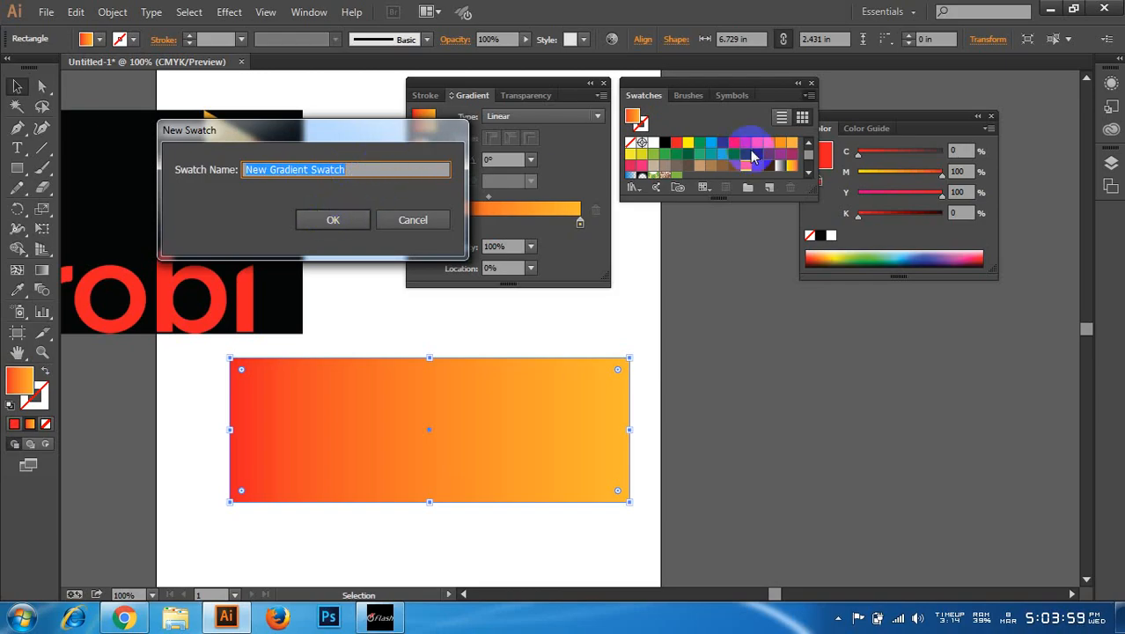
left_click(334, 219)
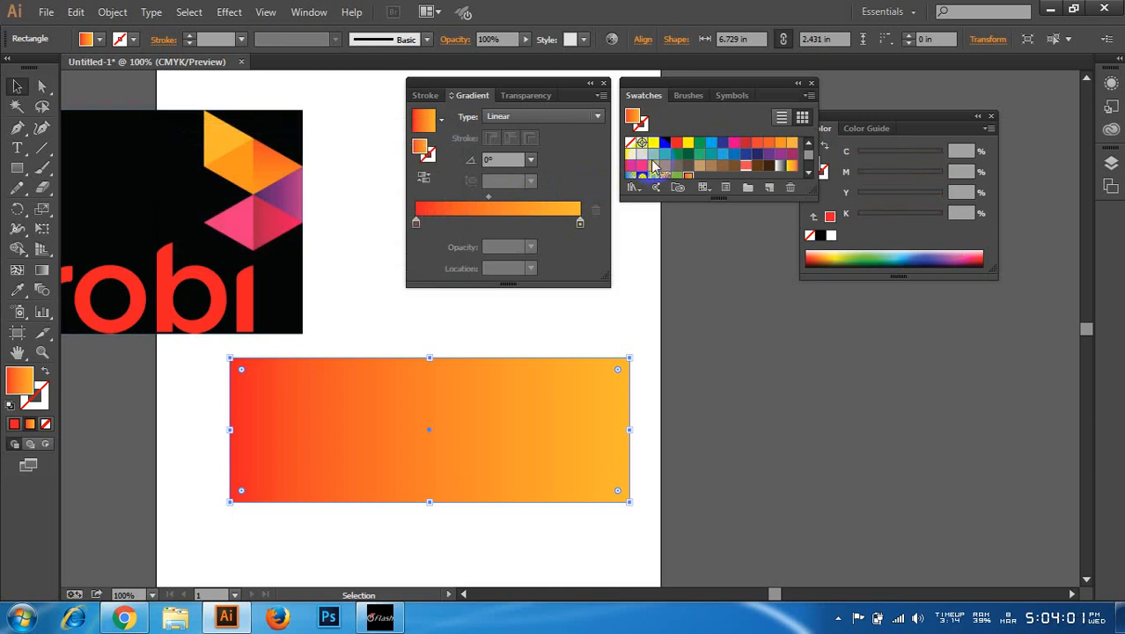
scroll(653, 165, "down", 3)
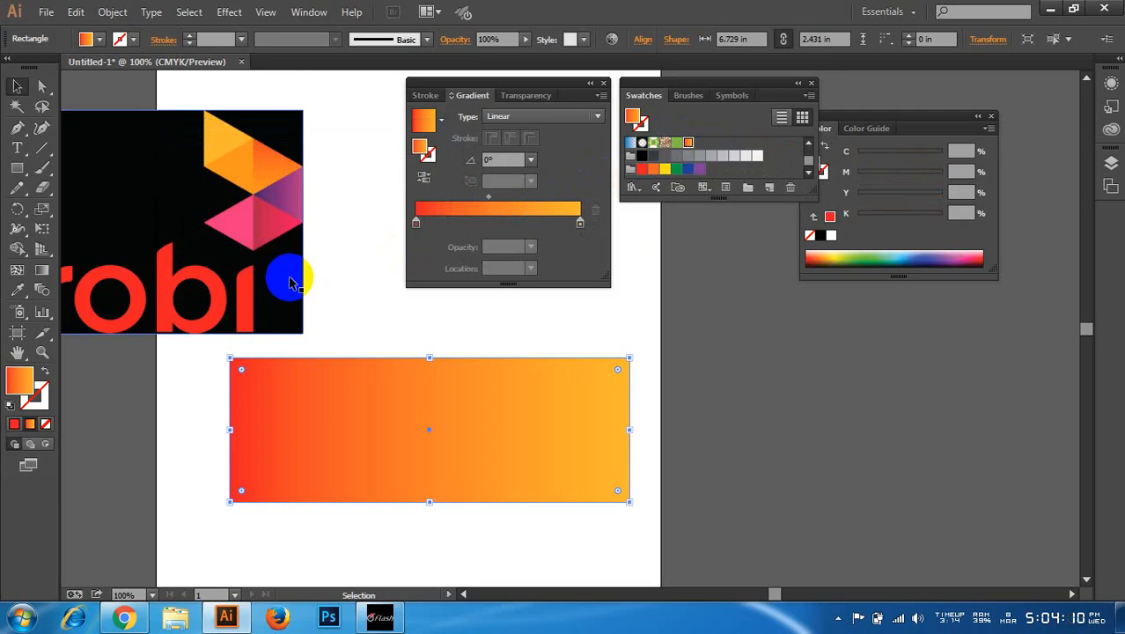
- Move the rectangle slightly further right and reposition the Swatches panel level with the Color panel
left_click_drag(315, 385, 380, 401)
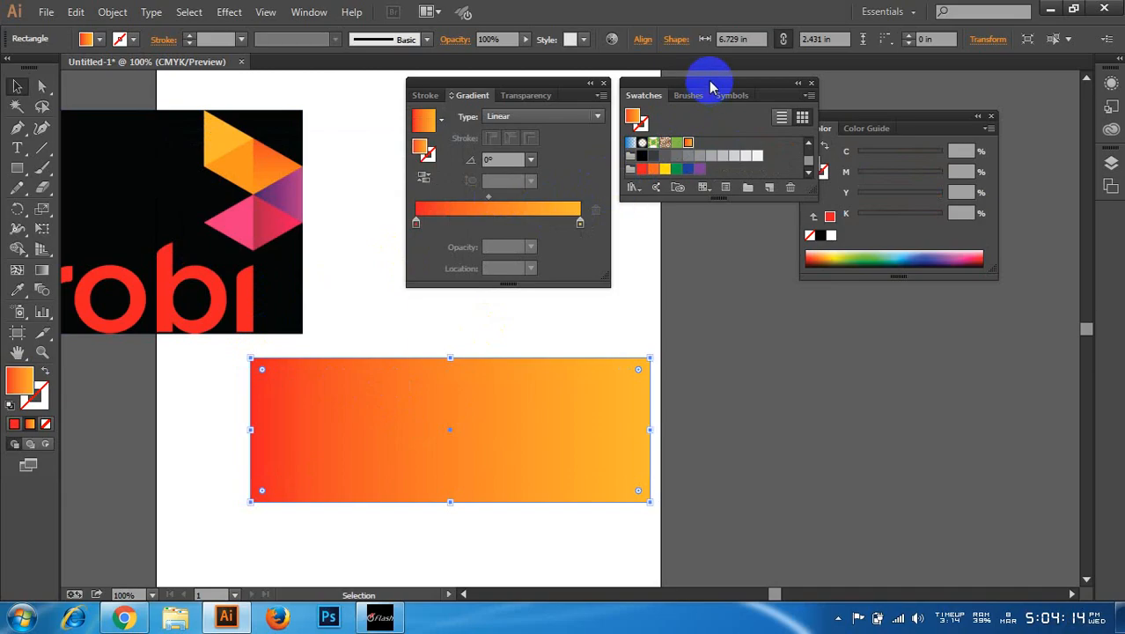
left_click_drag(711, 87, 714, 120)
scroll(704, 189, "up", 3)
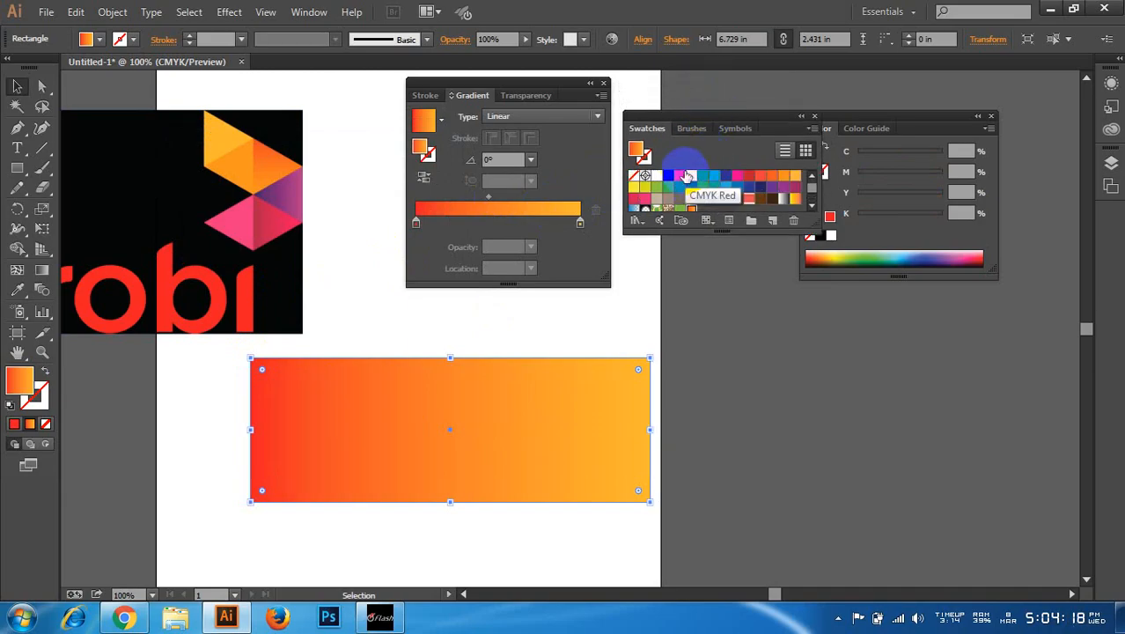
- Try to recolour the gradient's end stop by applying the CMYK Red swatch directly, and restore the rectangle's gradient fill
left_click(20, 290)
left_click(580, 223)
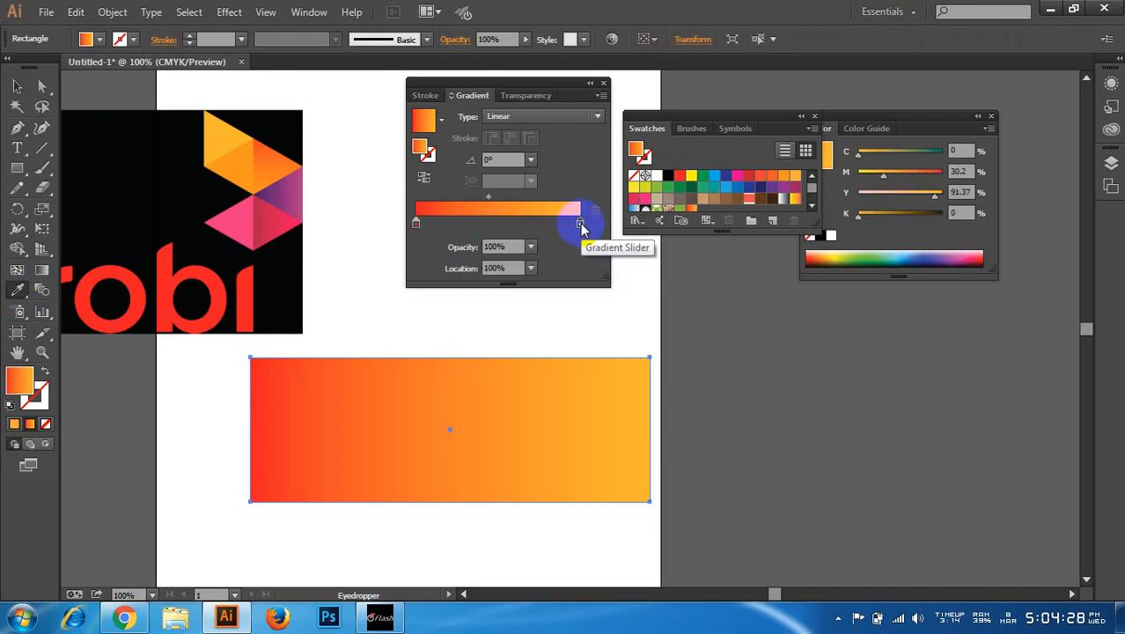
left_click(682, 180)
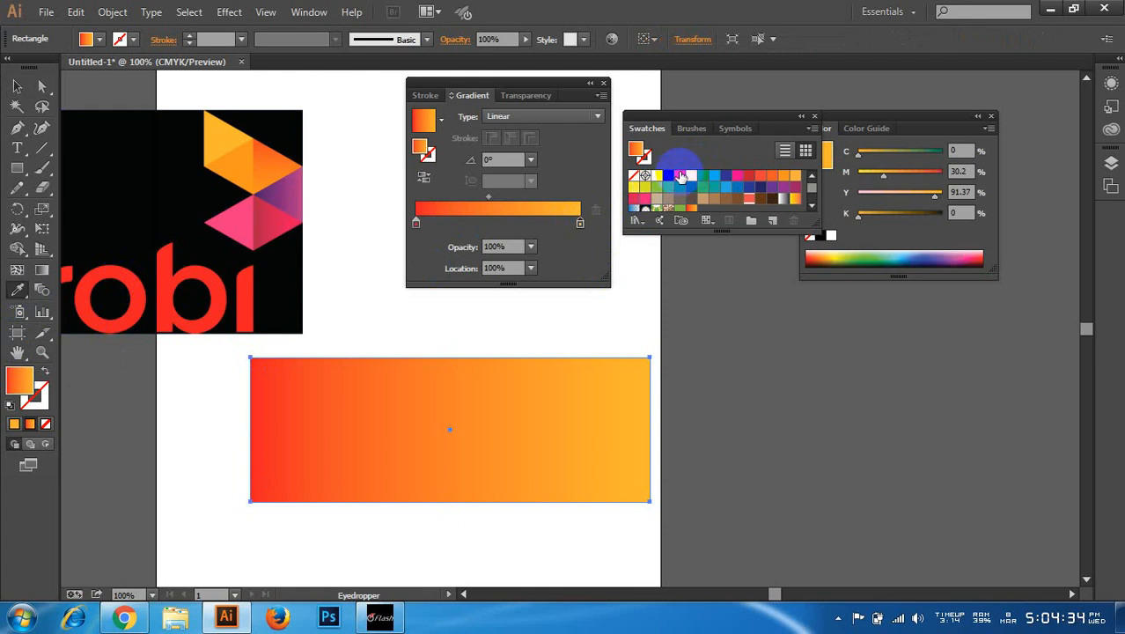
left_click(679, 176)
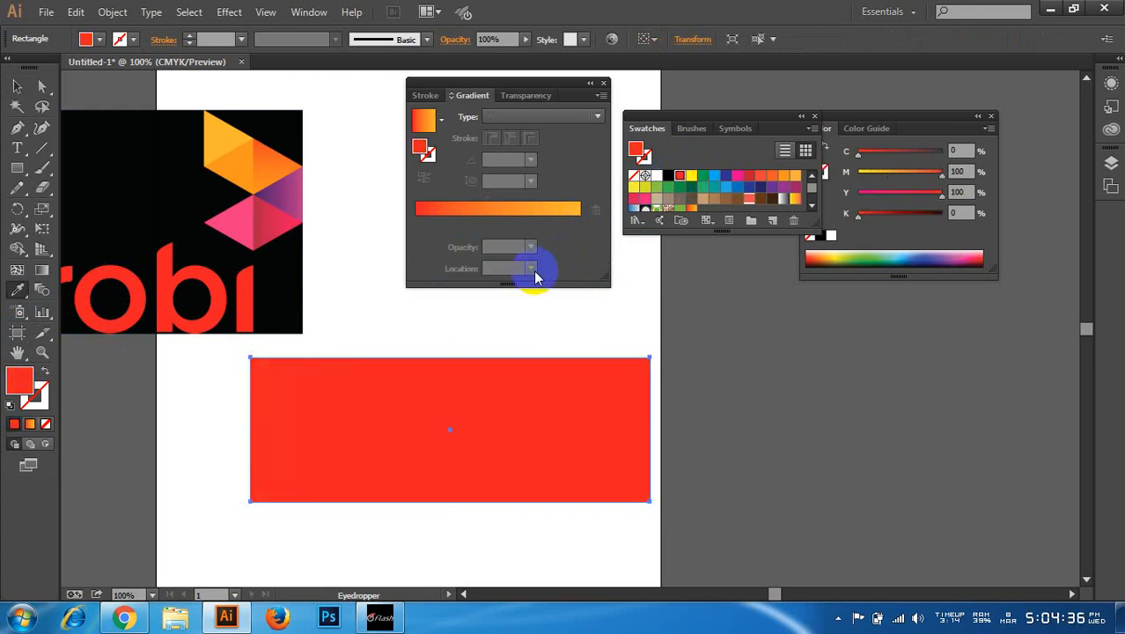
left_click(530, 268)
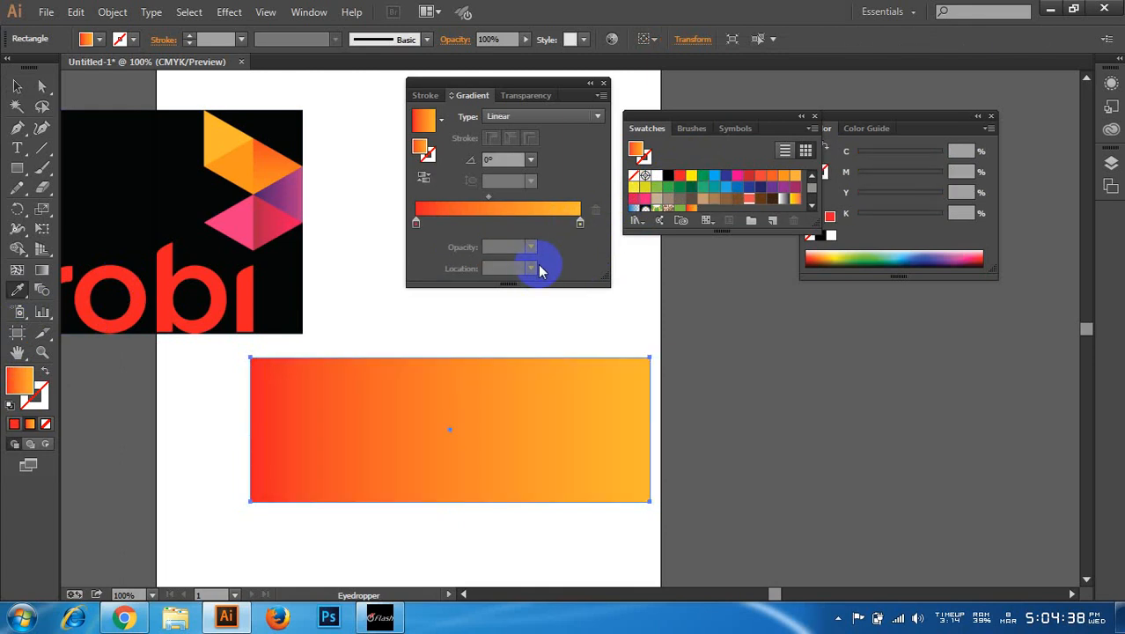
- Drop a green swatch (C 100, M 0, Y 100, K 0) on the gradient's end stop and a yellow swatch (Y 100) on its starting stop
left_click(579, 225)
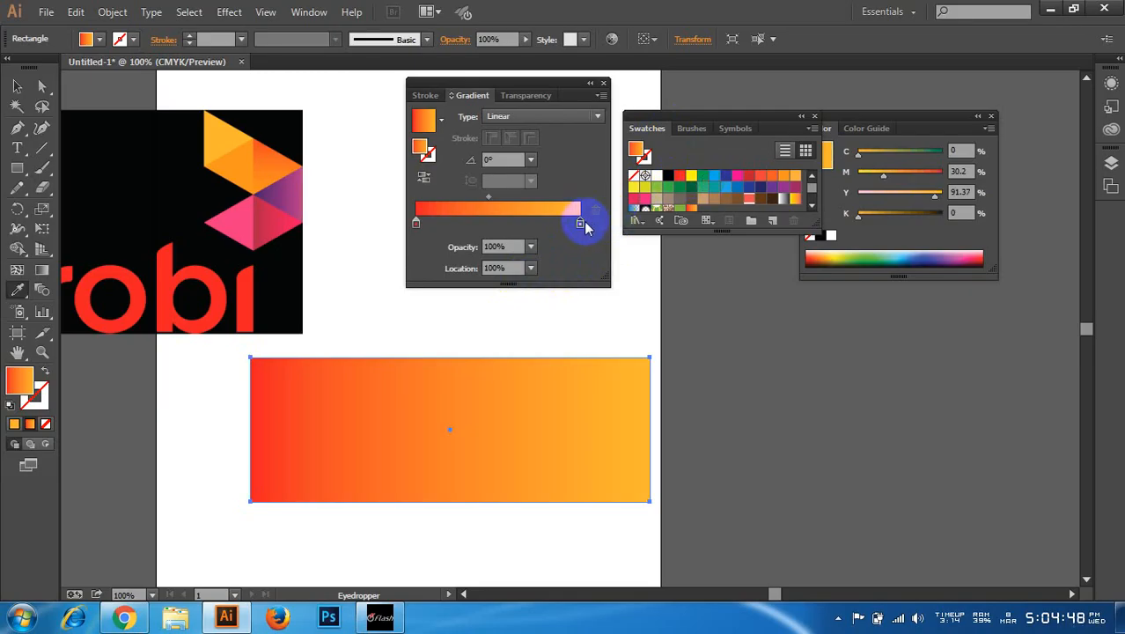
left_click(704, 178)
left_click_drag(705, 178, 582, 220)
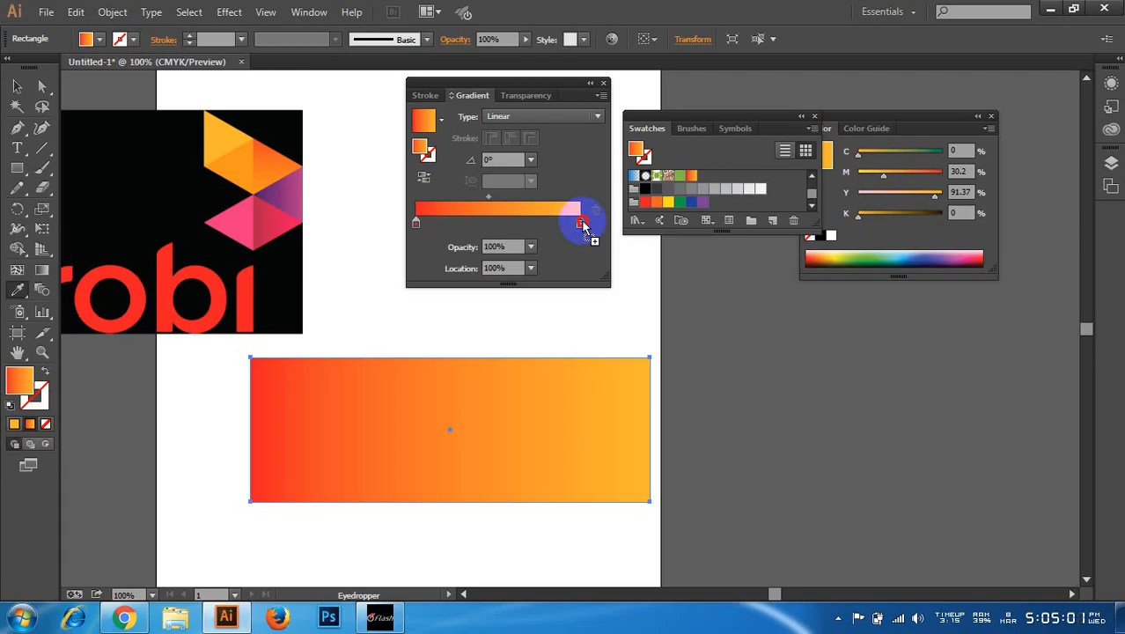
left_click_drag(583, 224, 582, 225)
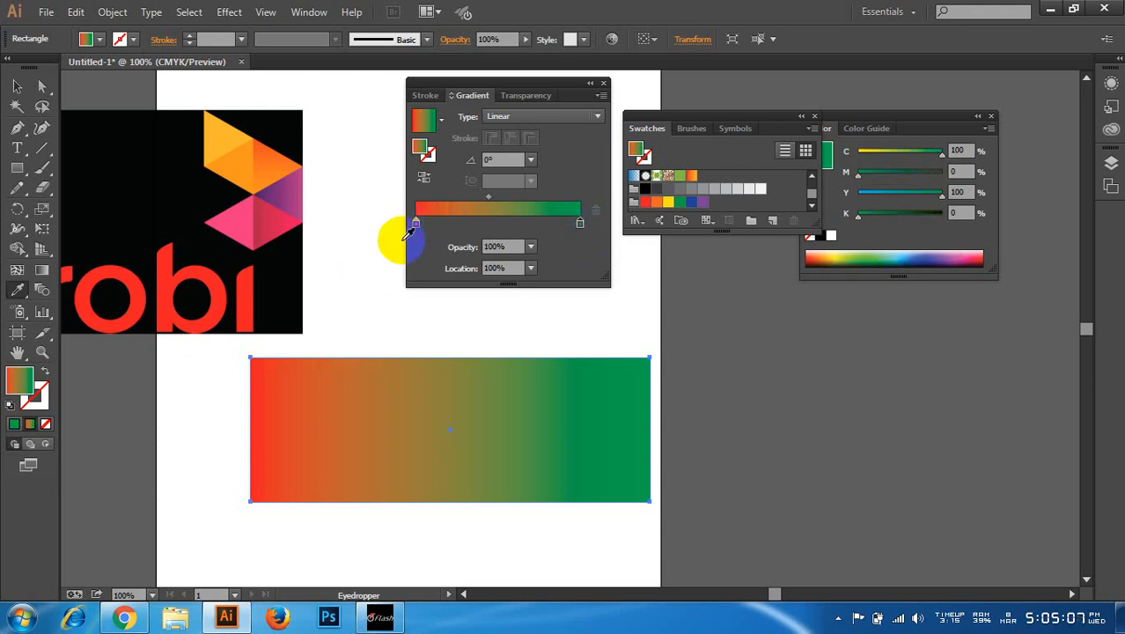
scroll(661, 197, "up", 1)
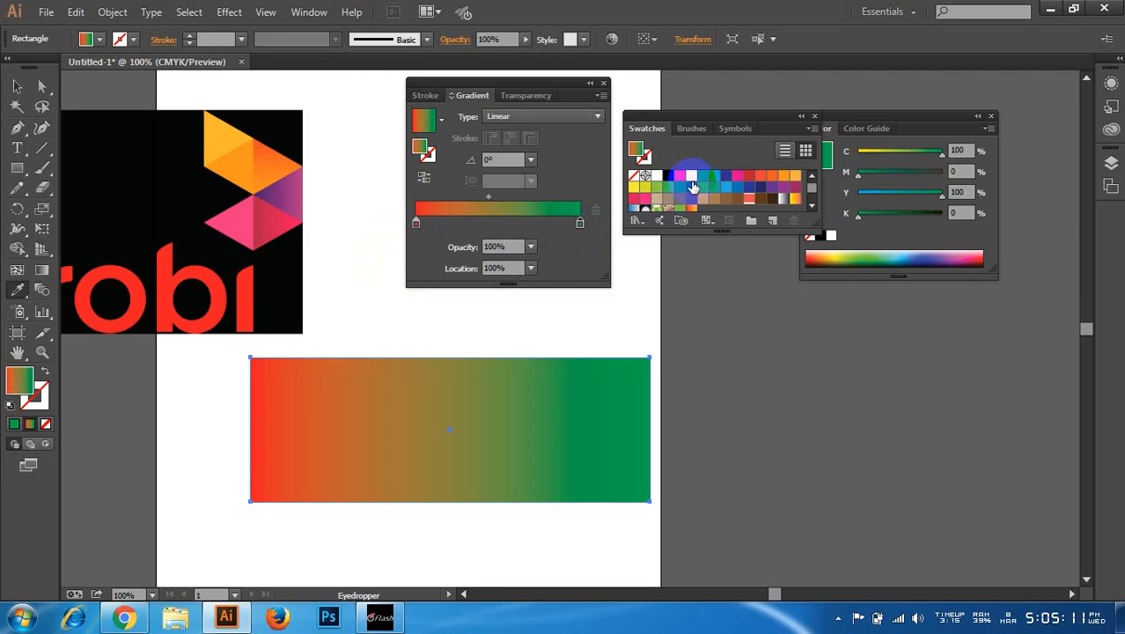
left_click_drag(692, 179, 415, 224)
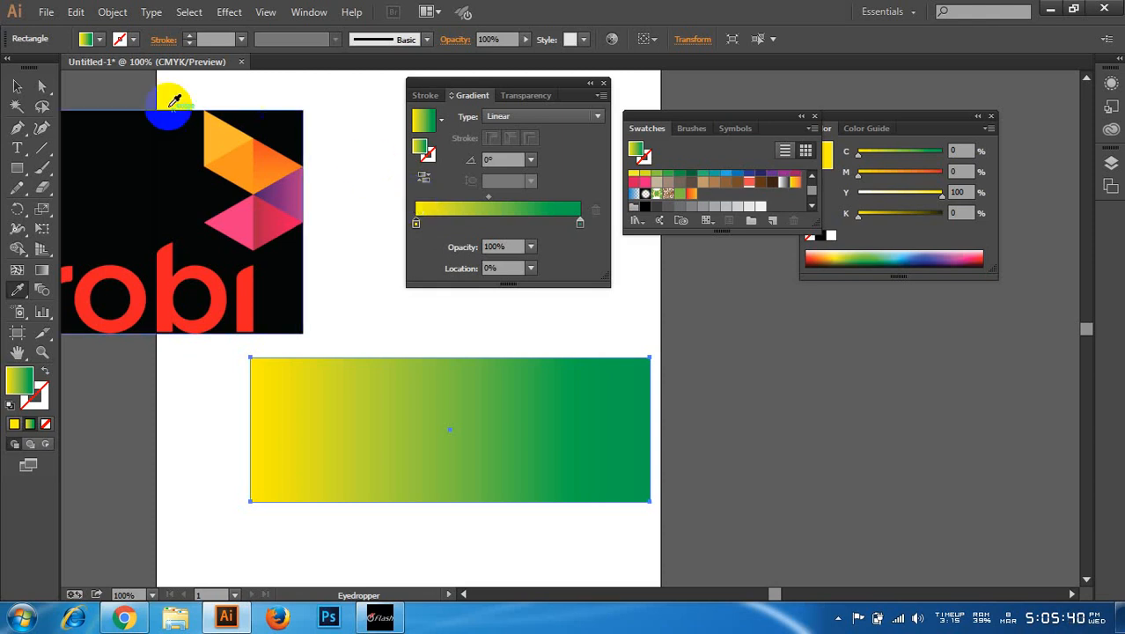
left_click(18, 86)
left_click(170, 150)
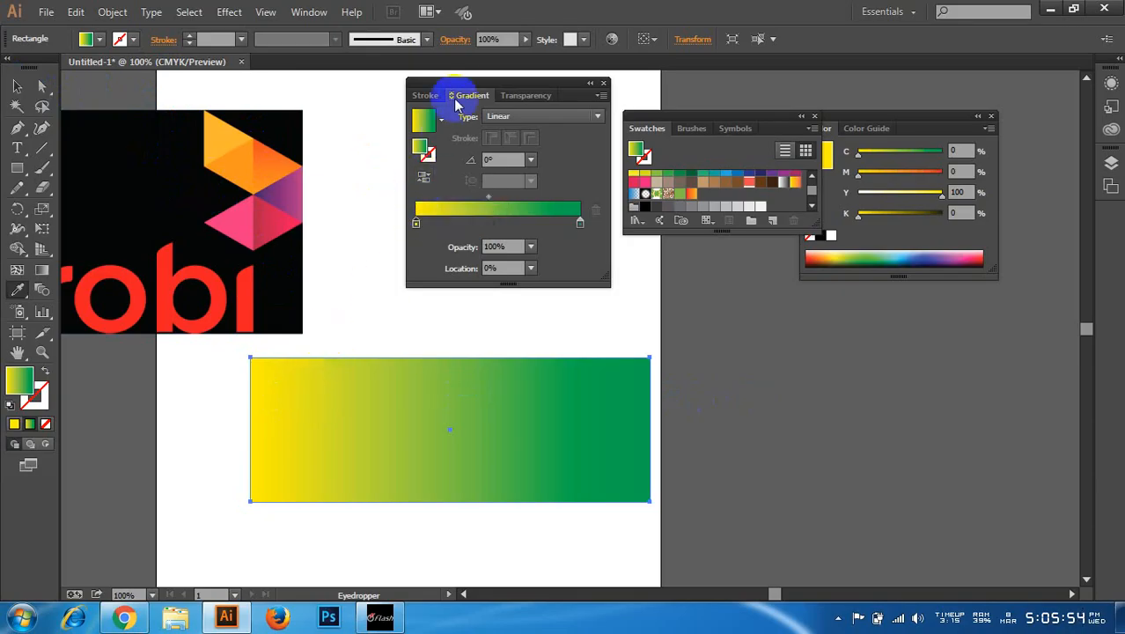
- Reposition the Gradient panel and reverse the gradient several times, ending with green at the start and yellow at the end
left_click_drag(461, 89, 445, 108)
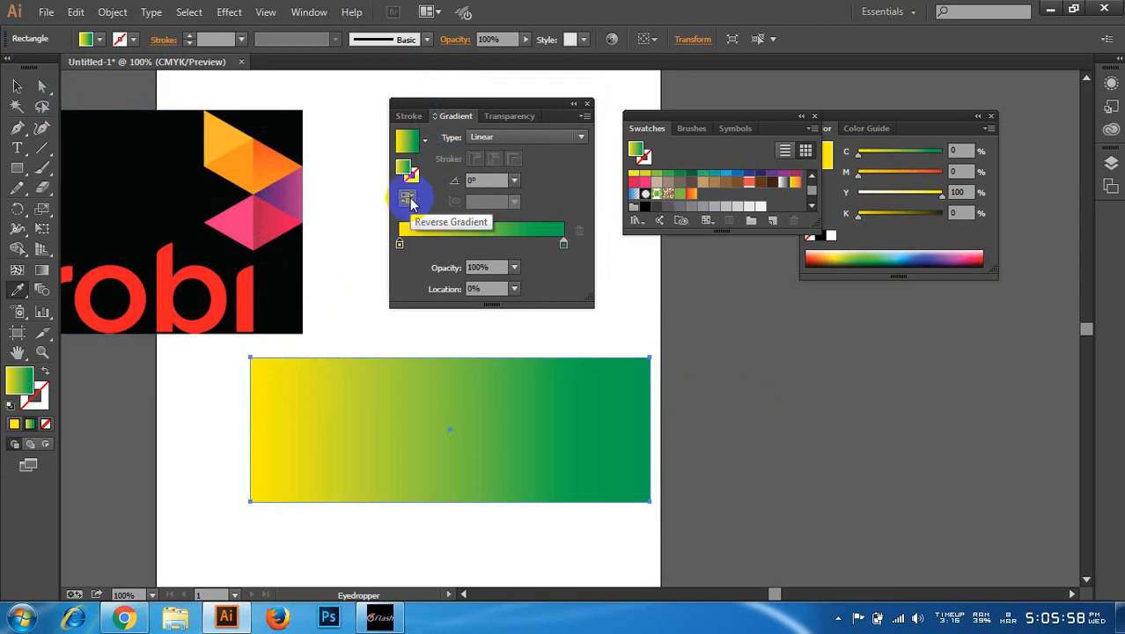
left_click(408, 199)
left_click(407, 199)
left_click(408, 199)
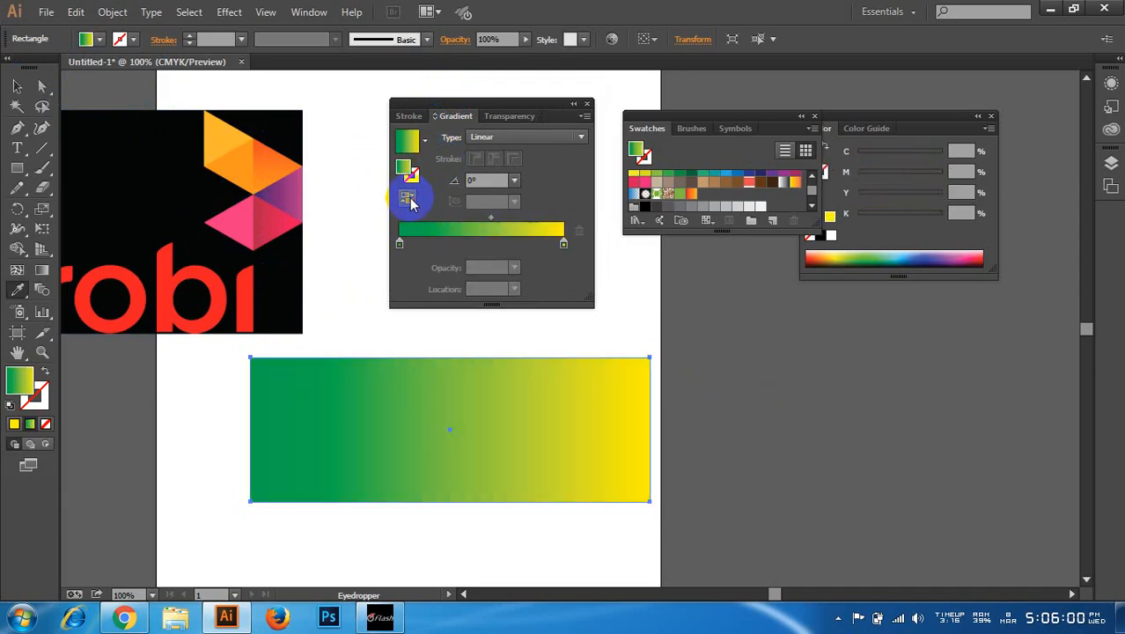
left_click(408, 198)
left_click(407, 199)
- Try the gradient at angles of 150°, 60° and -60°, and set the angle back to 0°
left_click(525, 182)
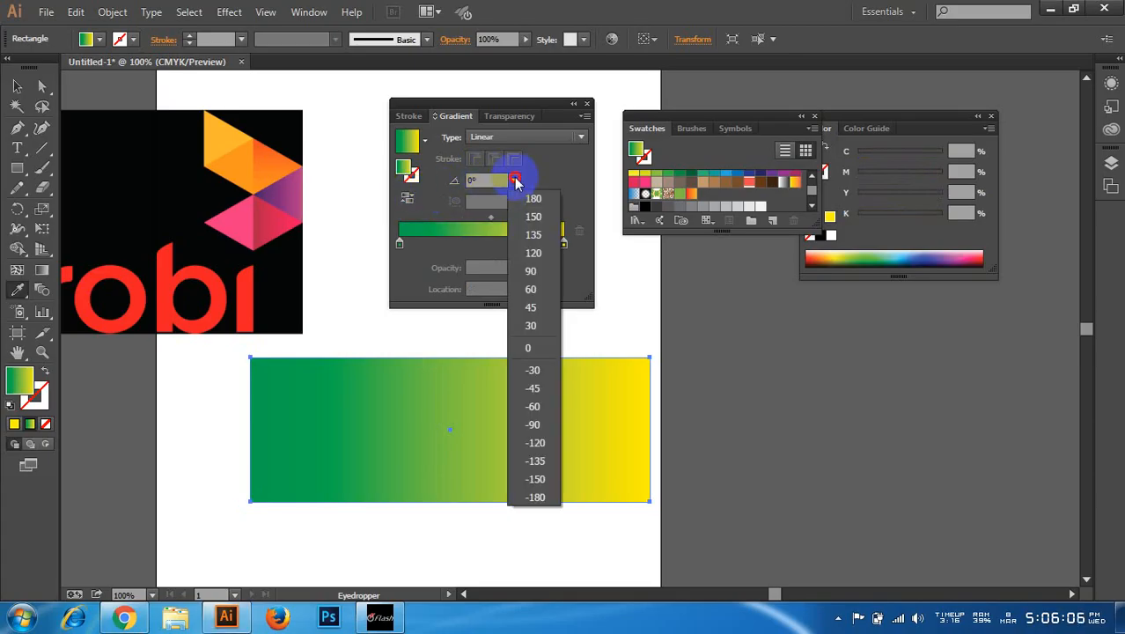
left_click(531, 220)
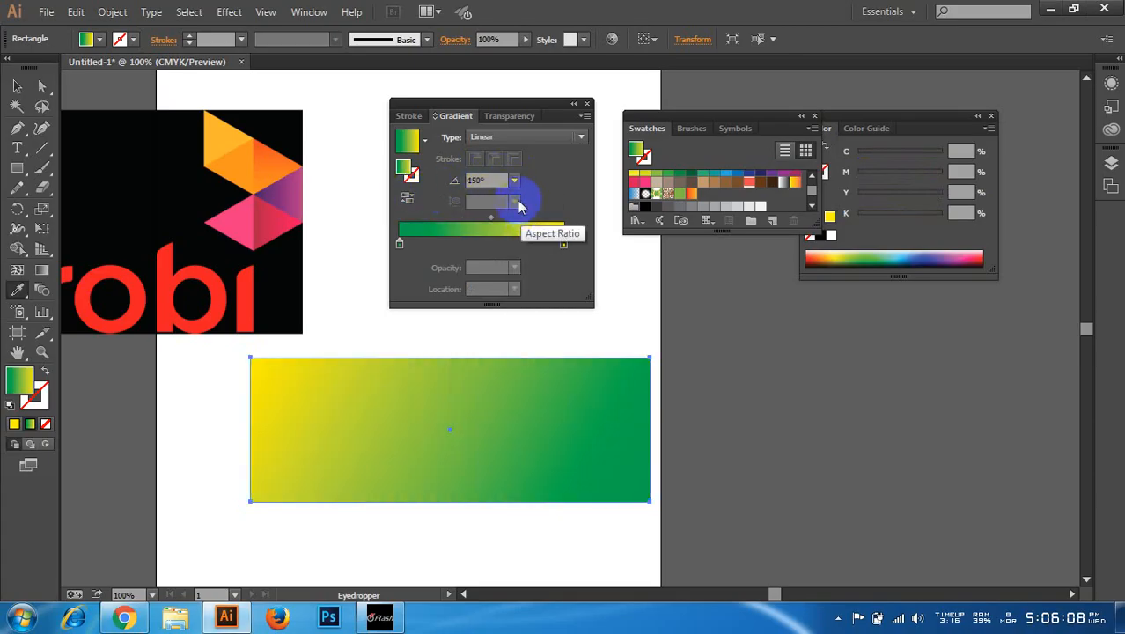
left_click(516, 180)
left_click(531, 278)
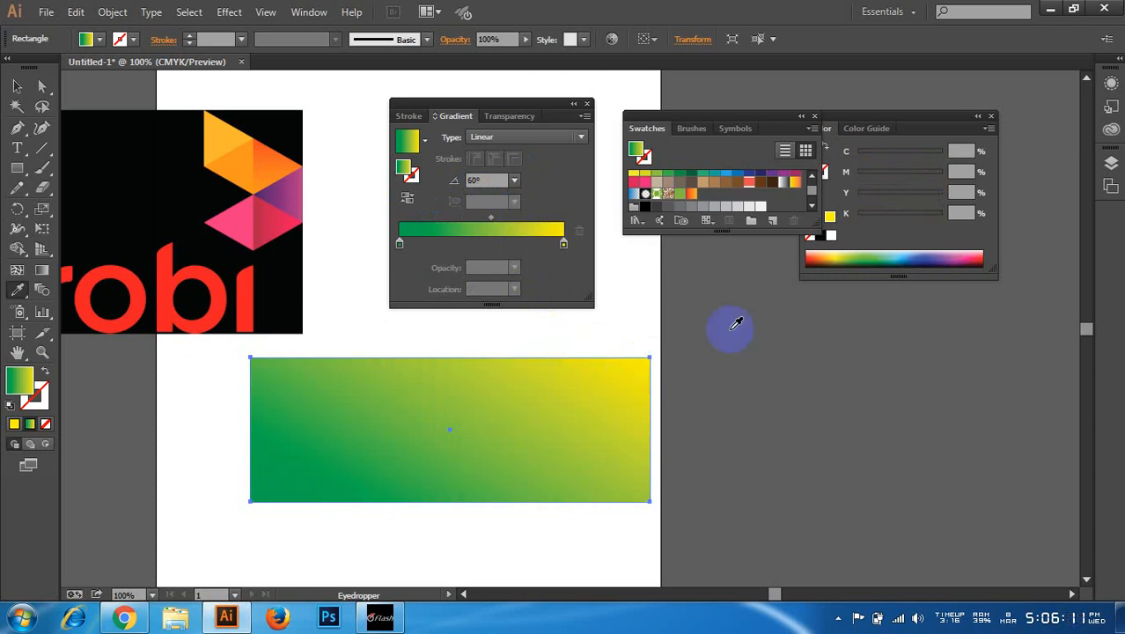
left_click(516, 180)
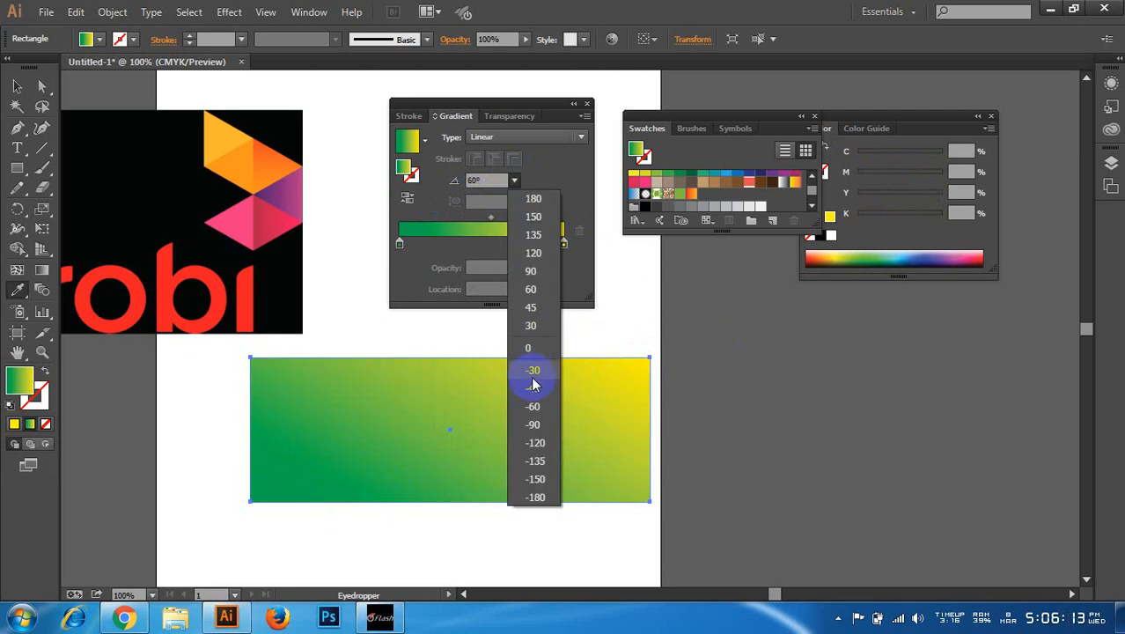
left_click(538, 407)
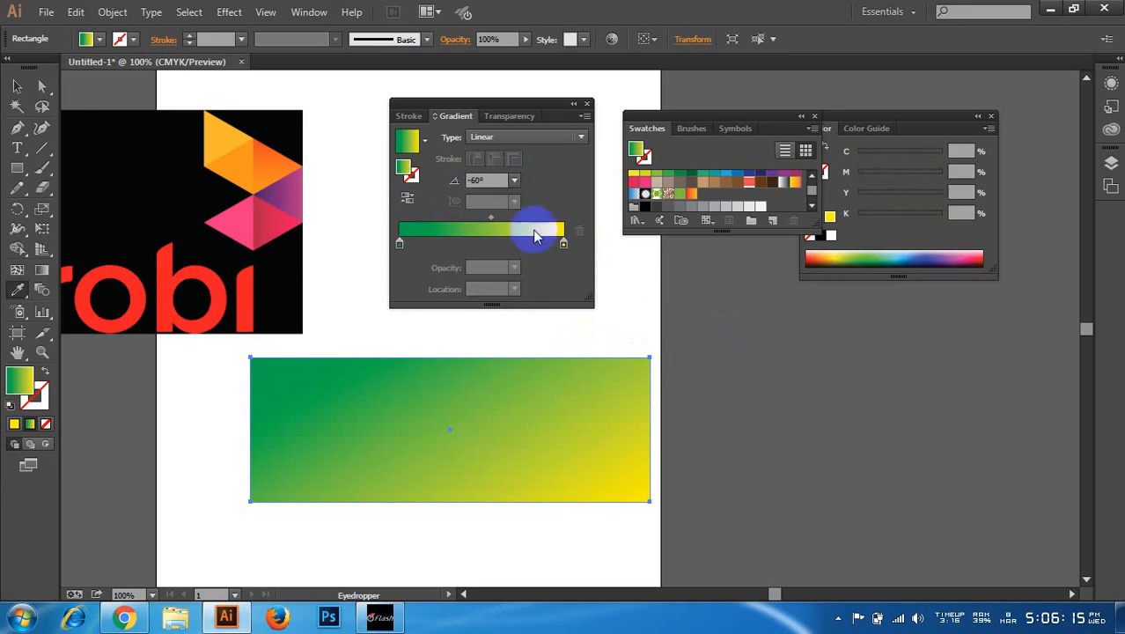
left_click_drag(498, 179, 471, 180)
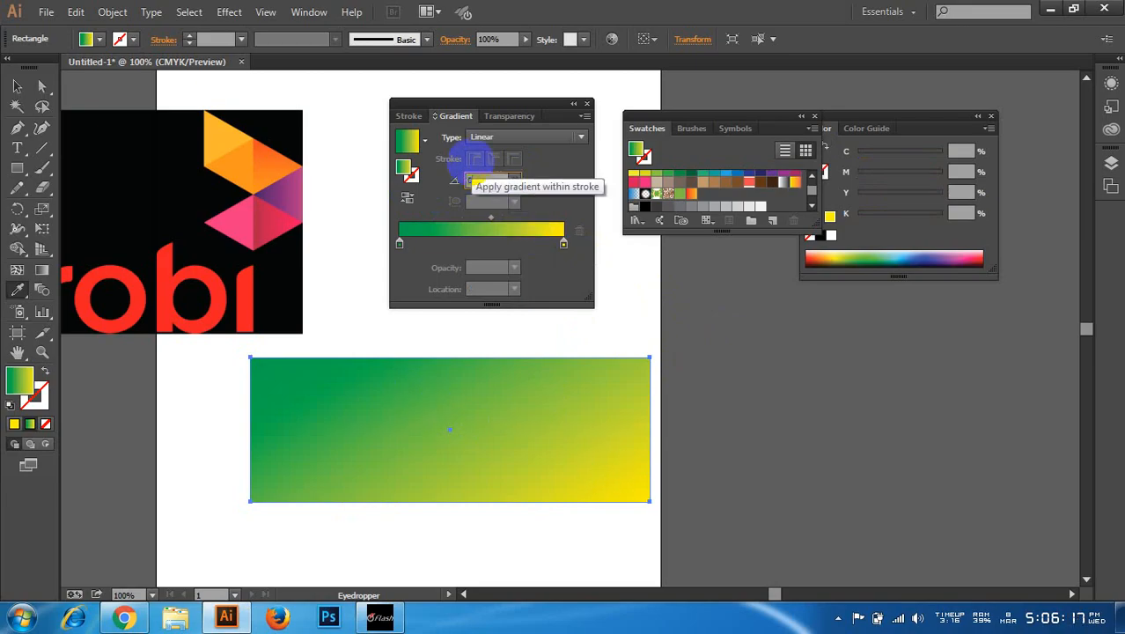
key("Return")
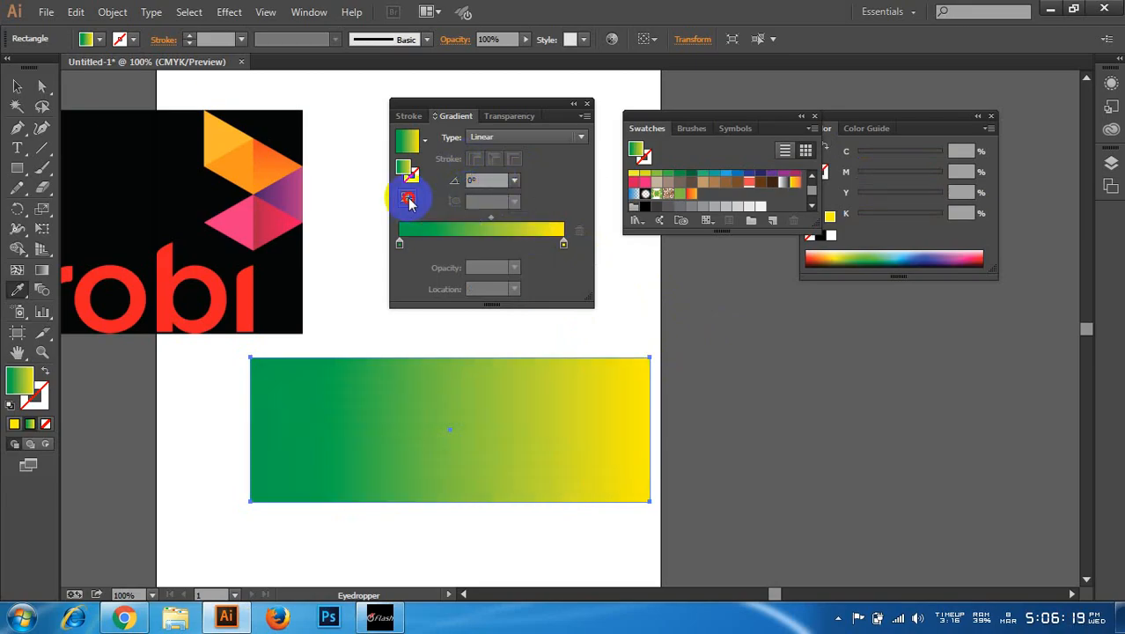
- Reverse the rectangle's gradient and reverse it back, keeping green at the start and yellow at the end
left_click(408, 197)
left_click(412, 199)
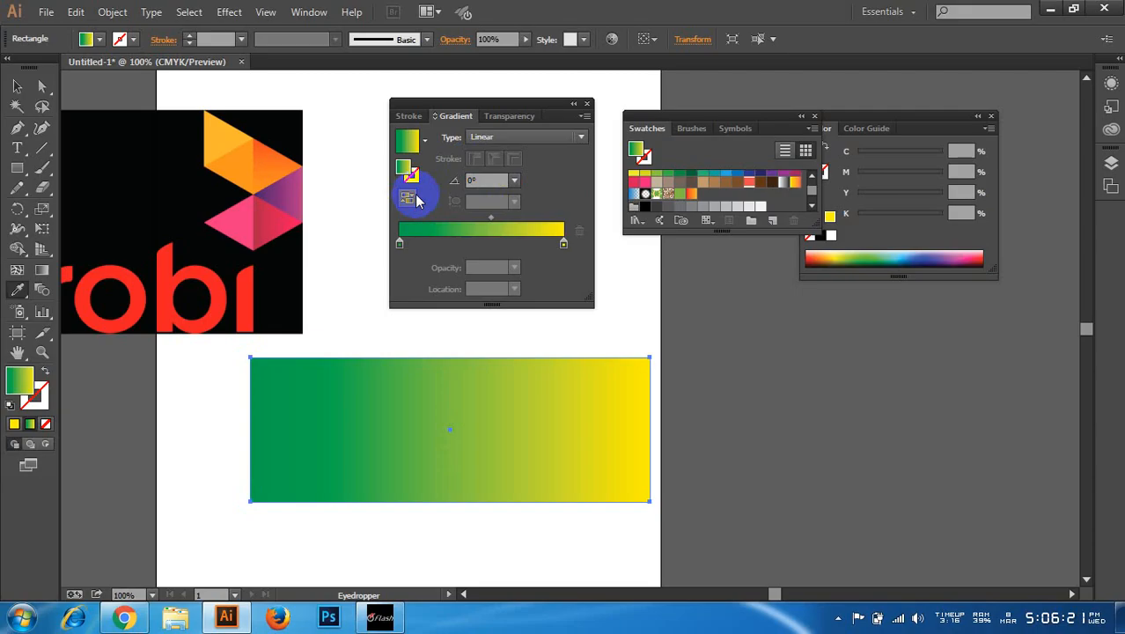
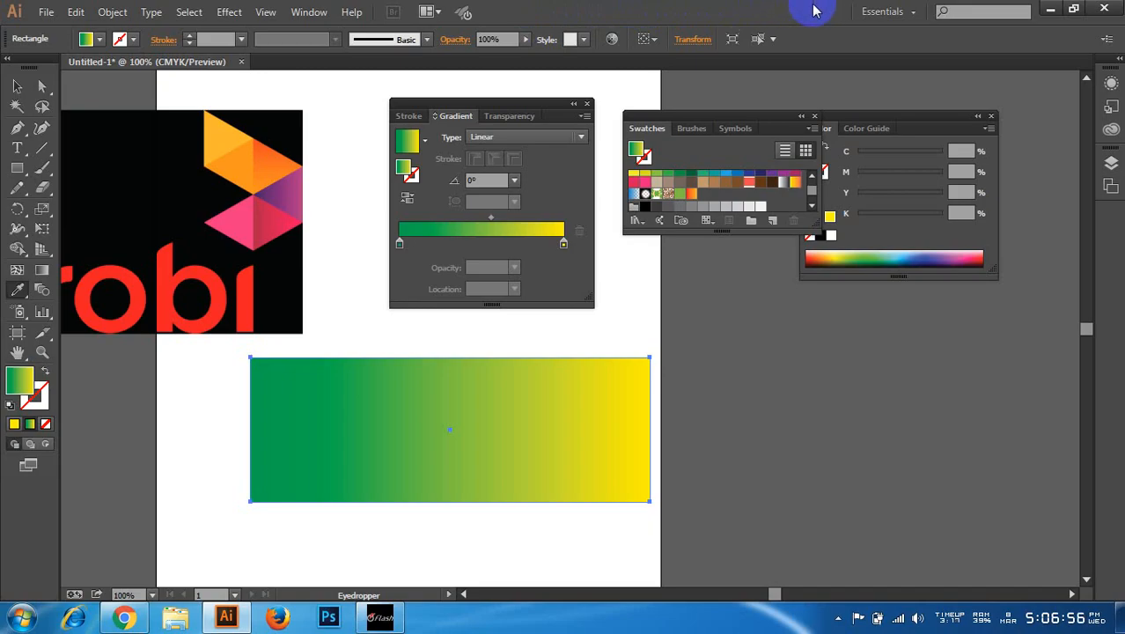
- Switch to Photoshop, create a blank 330 × 271 pixel document with the Gradient tool active, and return to Illustrator
left_click(328, 617)
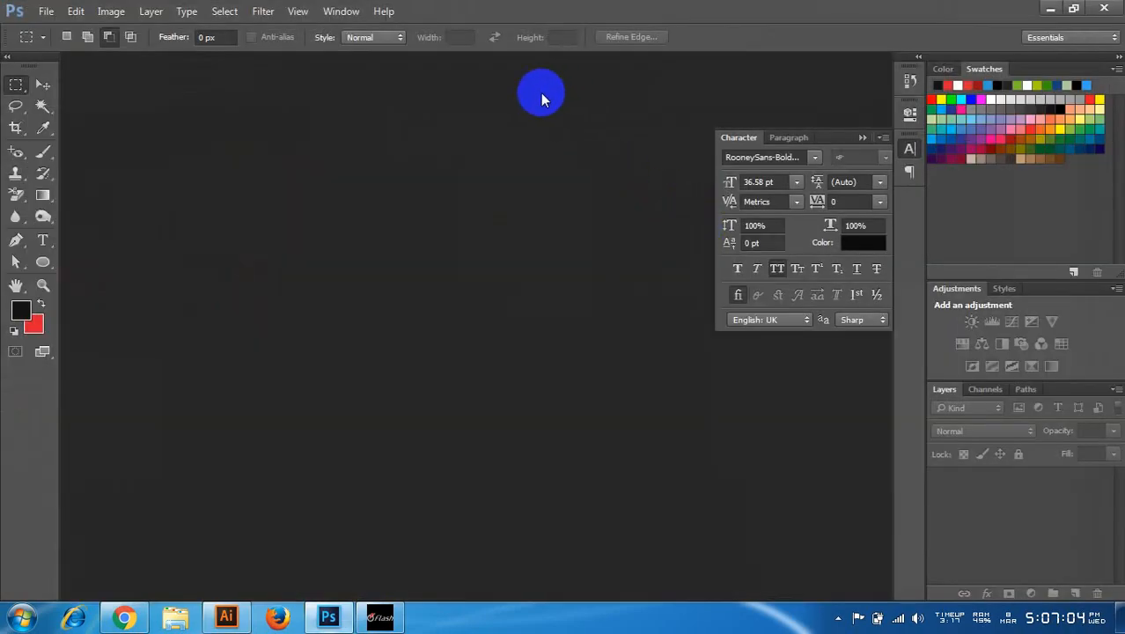
left_click(42, 84)
left_click(46, 11)
left_click(44, 24)
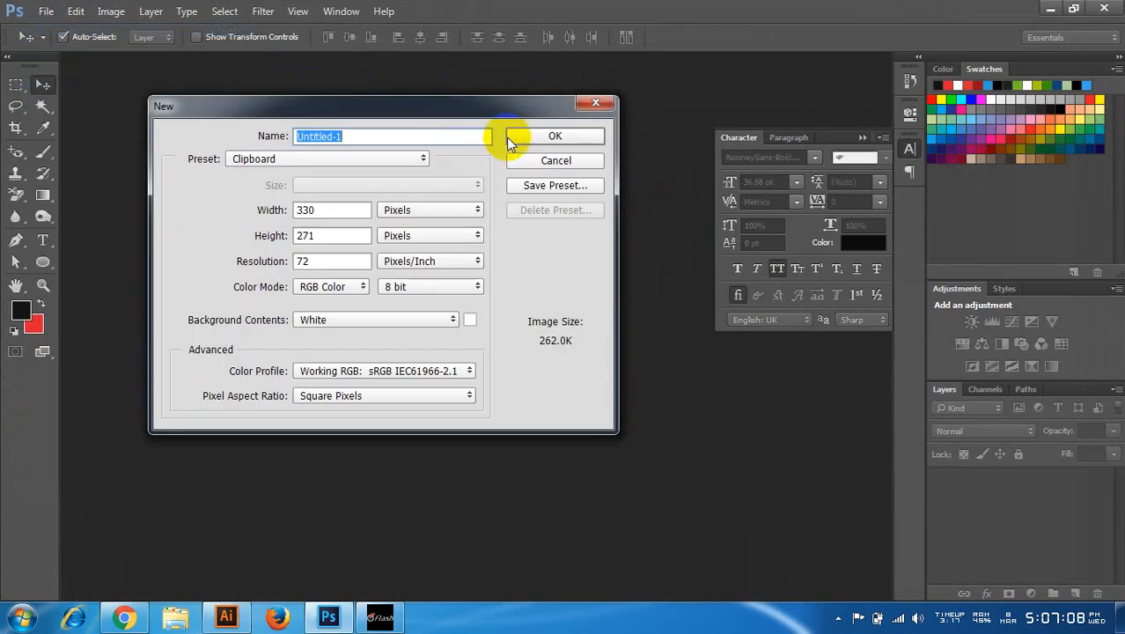
left_click(532, 139)
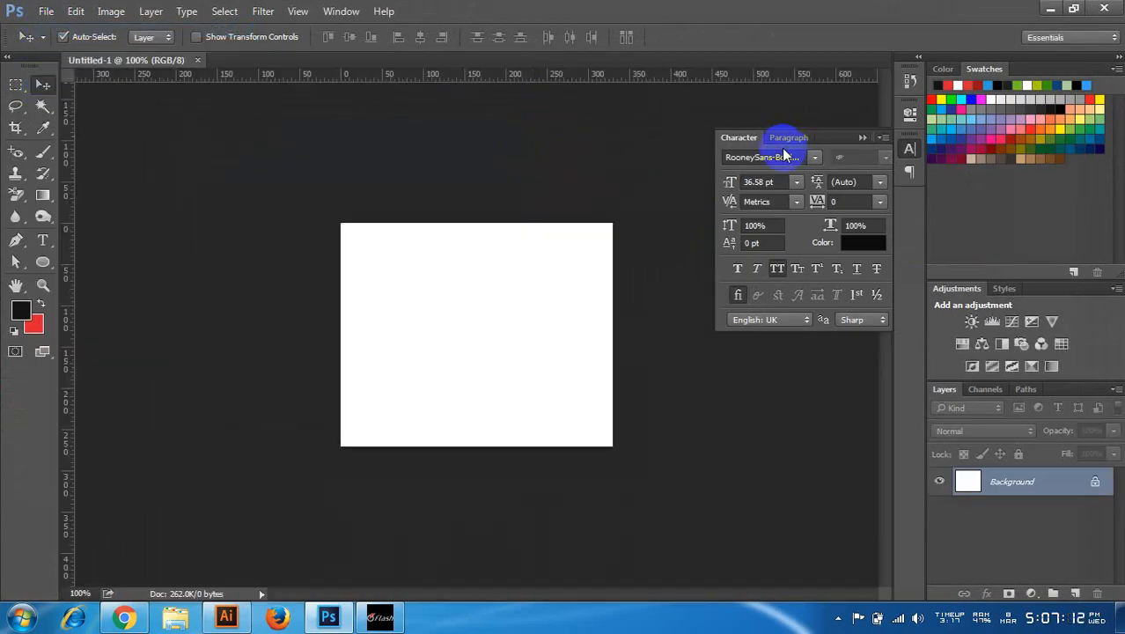
left_click(42, 193)
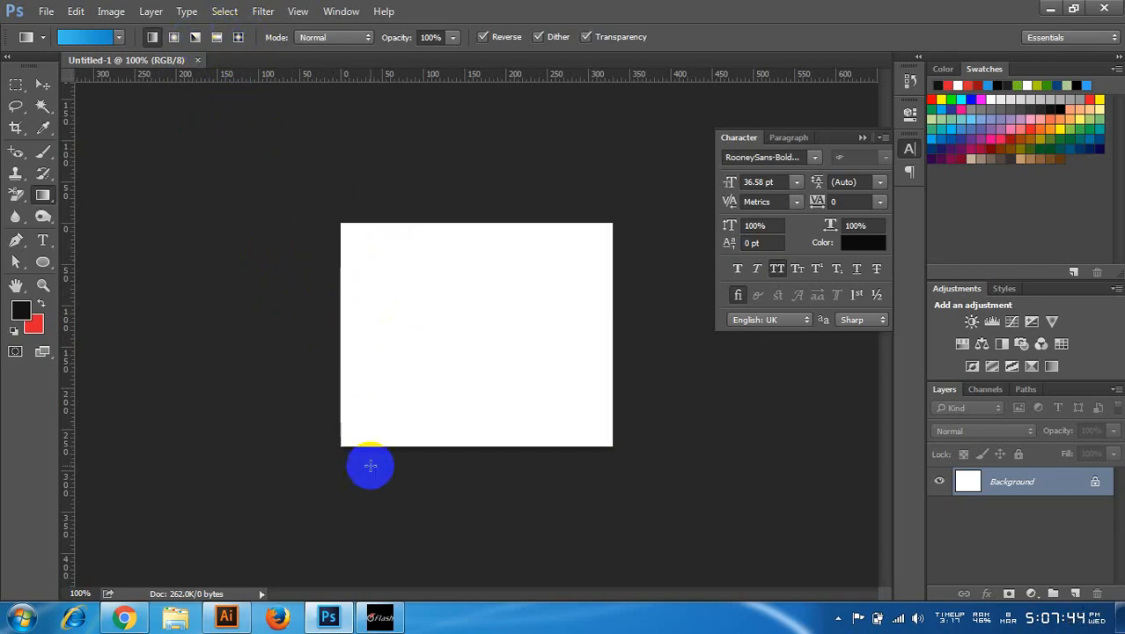
left_click(226, 616)
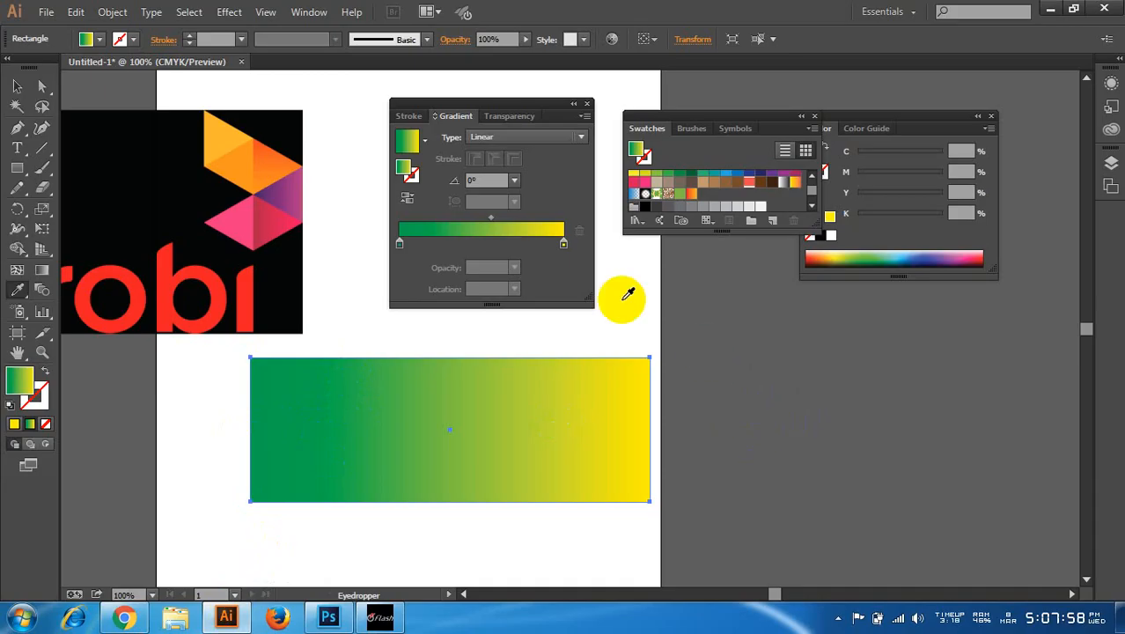
- Change the rectangle's gradient type to Radial and reverse it several times, ending with green at the centre
left_click(494, 139)
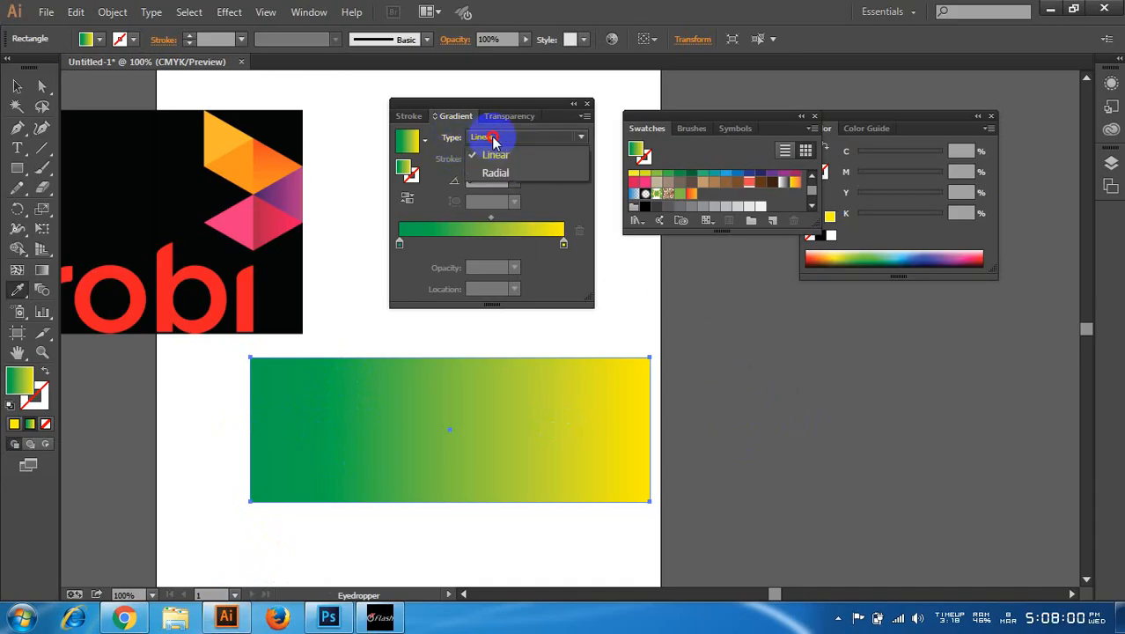
left_click(495, 172)
left_click_drag(428, 392, 435, 423)
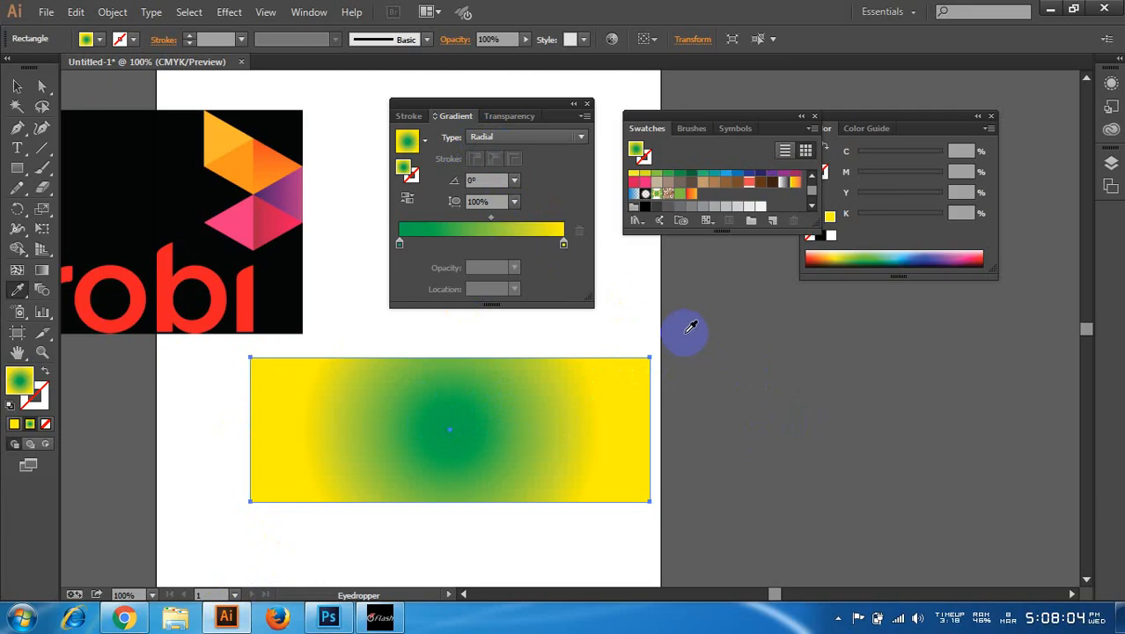
left_click(407, 198)
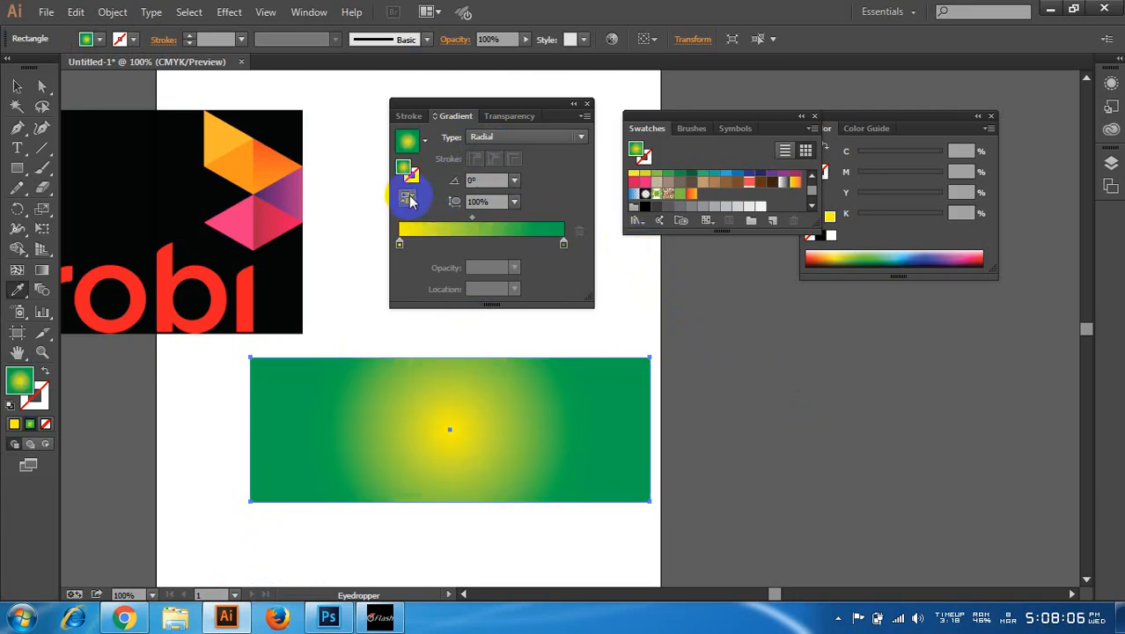
left_click(408, 198)
left_click(408, 198)
left_click(409, 199)
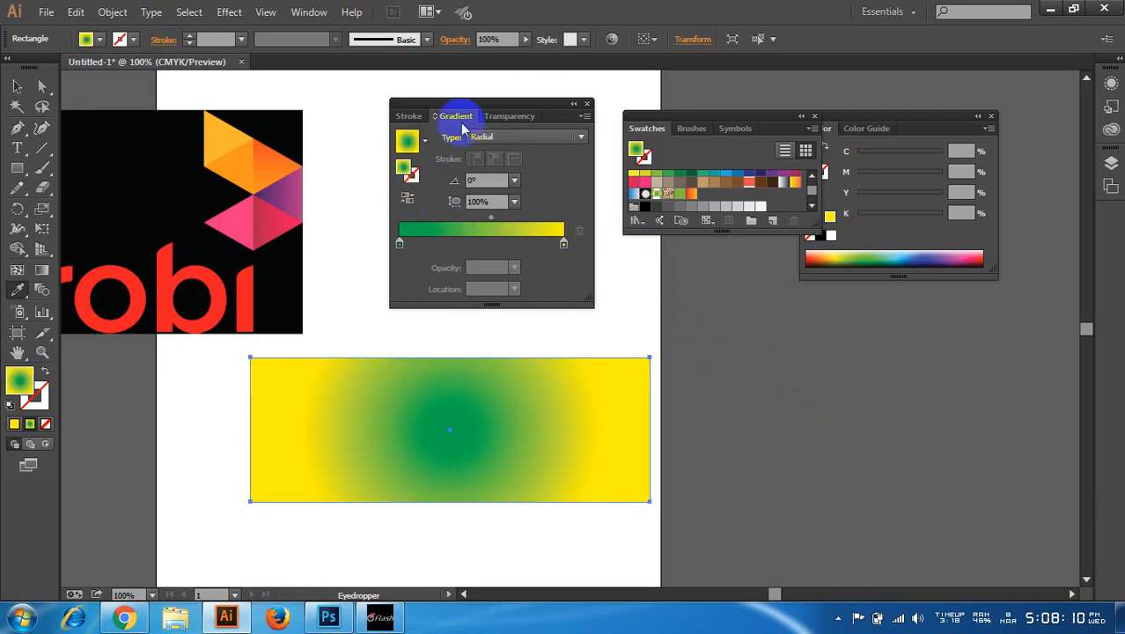
- Reposition the Gradient panel and the rectangle slightly, and set the rectangle's gradient type to Linear
left_click_drag(458, 102, 484, 82)
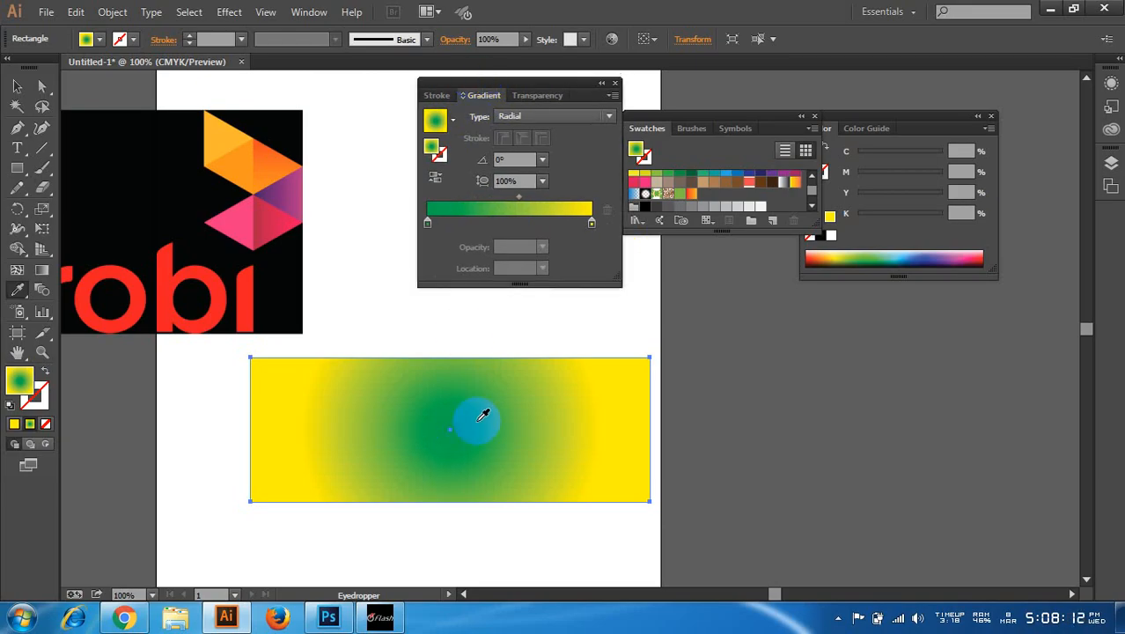
left_click(16, 86)
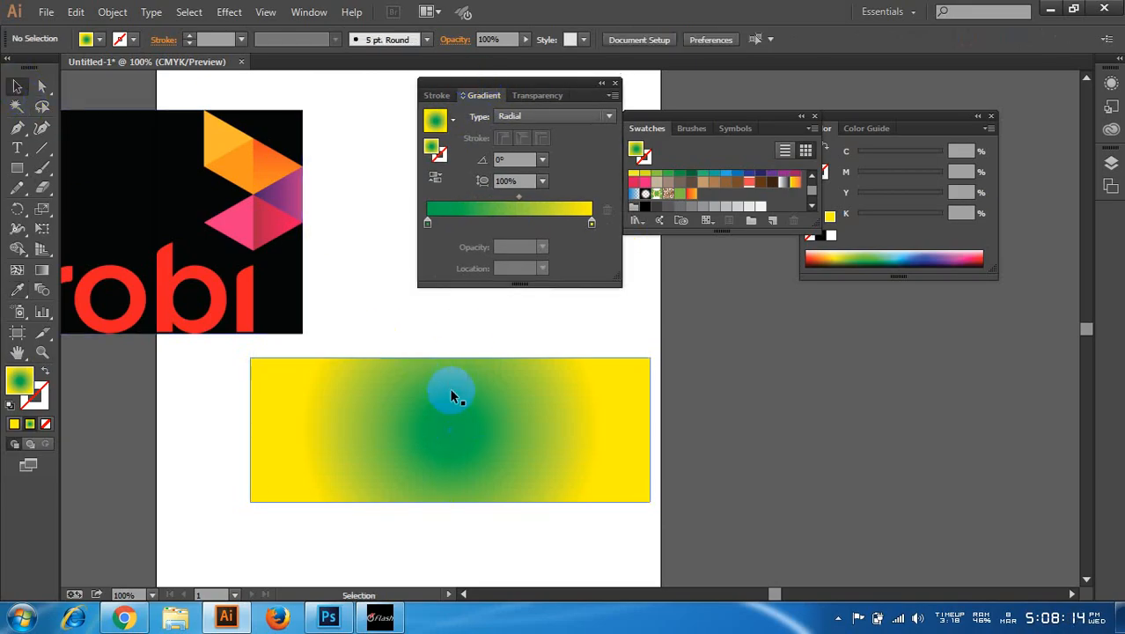
left_click_drag(447, 389, 467, 404)
left_click(532, 120)
left_click(522, 134)
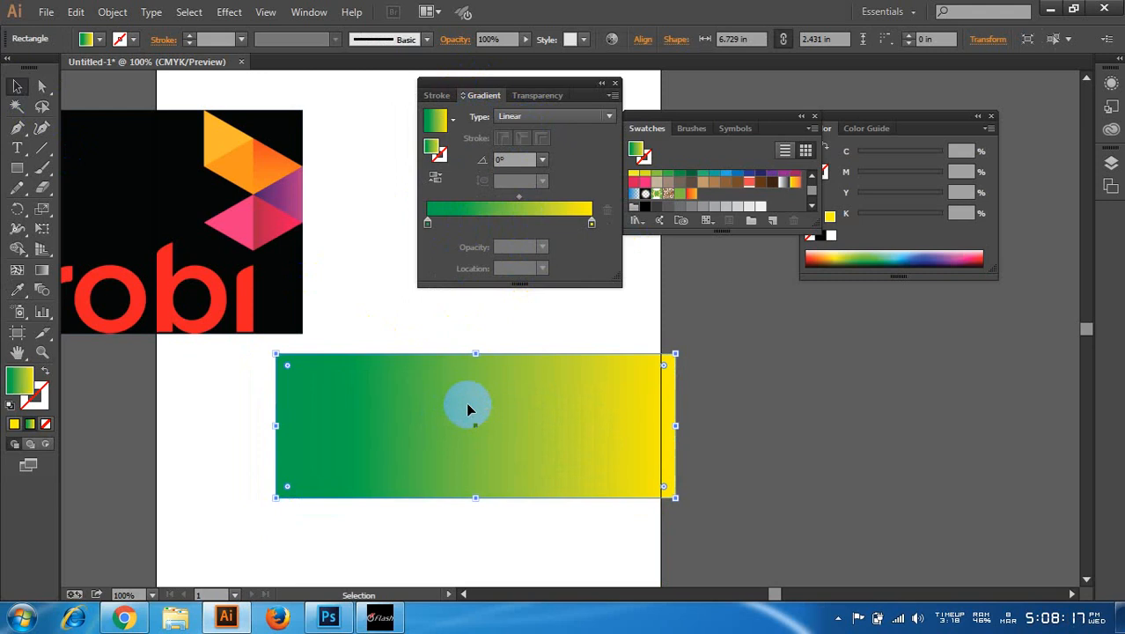
- Redraw the gradient across the rectangle in several directions with the Gradient tool, ending at about 179.8° with yellow on the left side
left_click(44, 272)
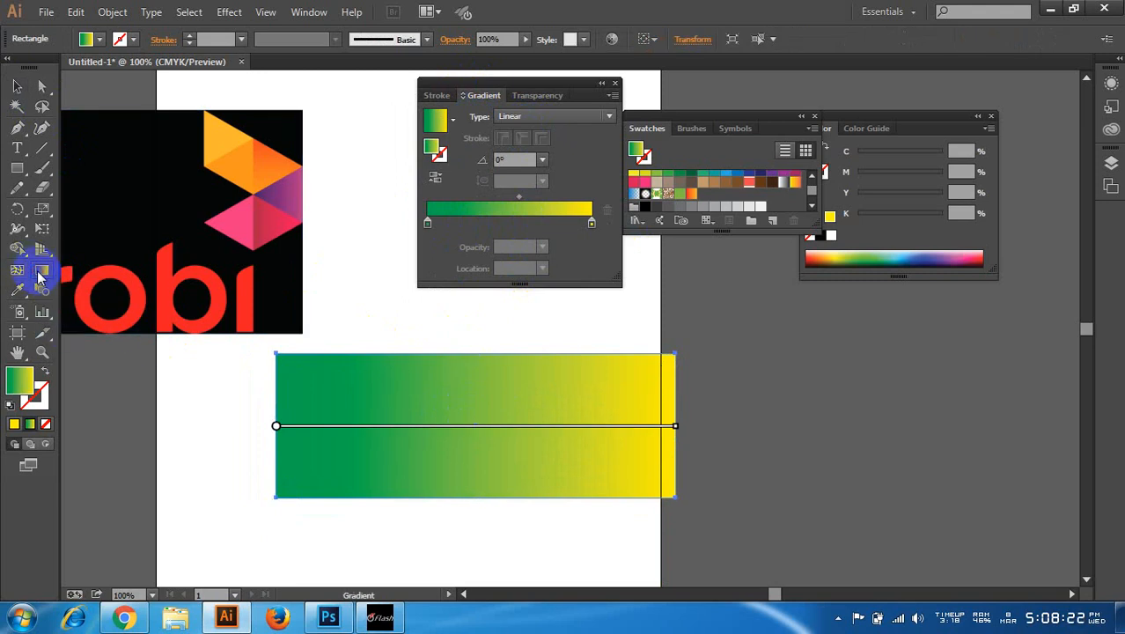
left_click_drag(344, 370, 437, 432)
left_click_drag(452, 479, 277, 343)
left_click_drag(485, 496, 593, 538)
left_click_drag(535, 327, 407, 535)
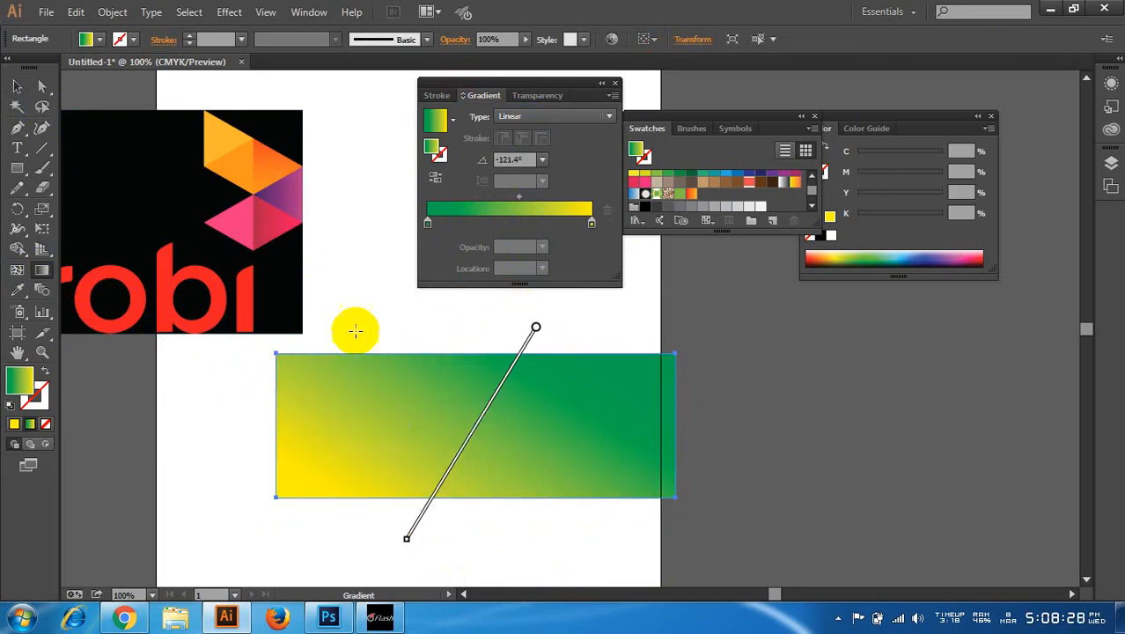
left_click_drag(349, 344, 571, 487)
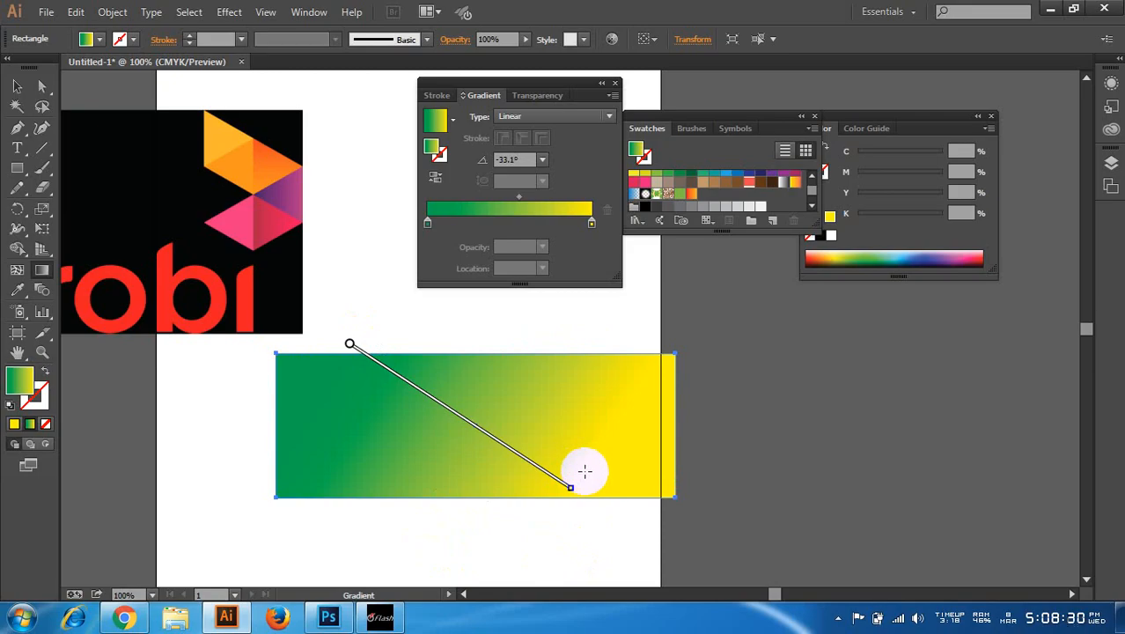
left_click_drag(517, 351, 389, 572)
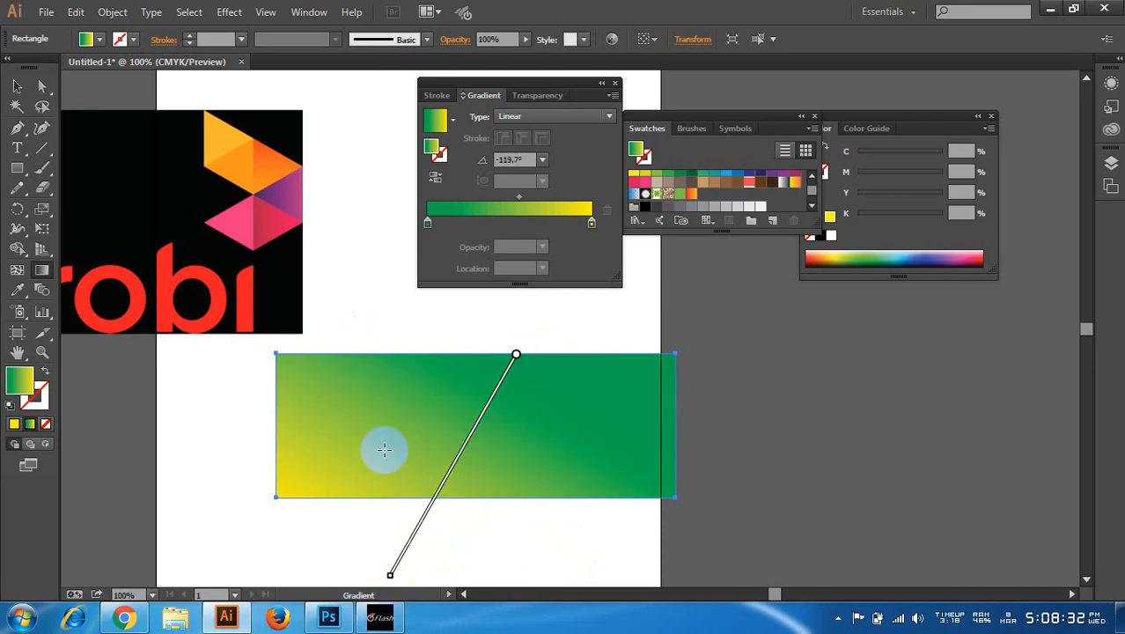
left_click_drag(372, 413, 763, 458)
left_click_drag(283, 435, 736, 419)
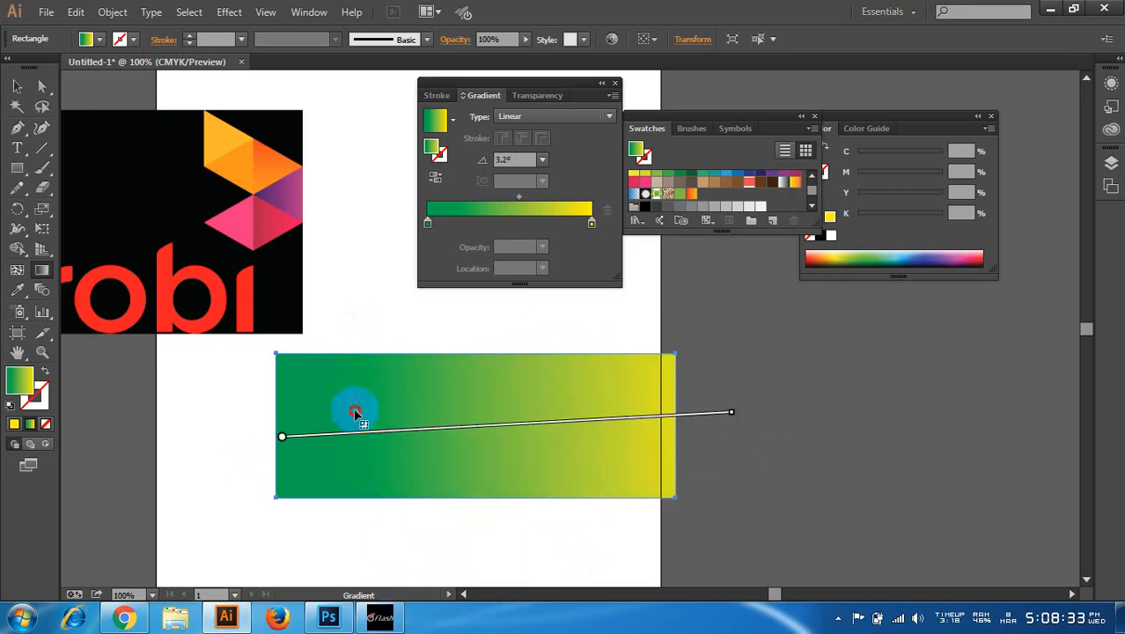
left_click_drag(355, 423, 299, 425)
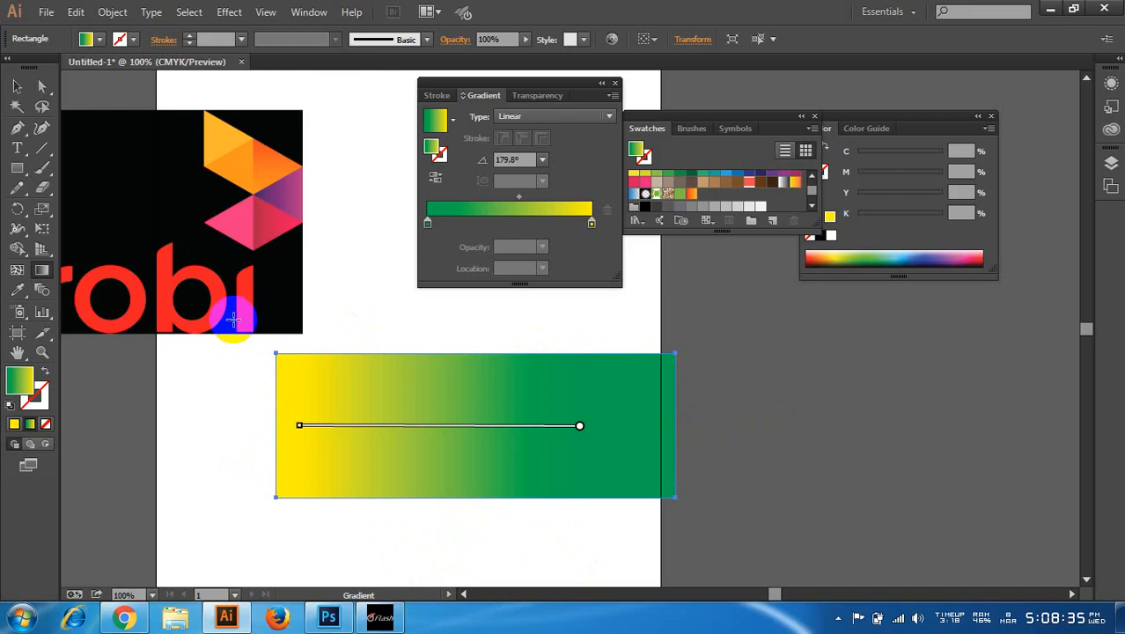
- Move the rectangle left onto the artboard and redraw its gradient from green on the left to yellow on the right, at about -3.5°
left_click(41, 95)
left_click(17, 85)
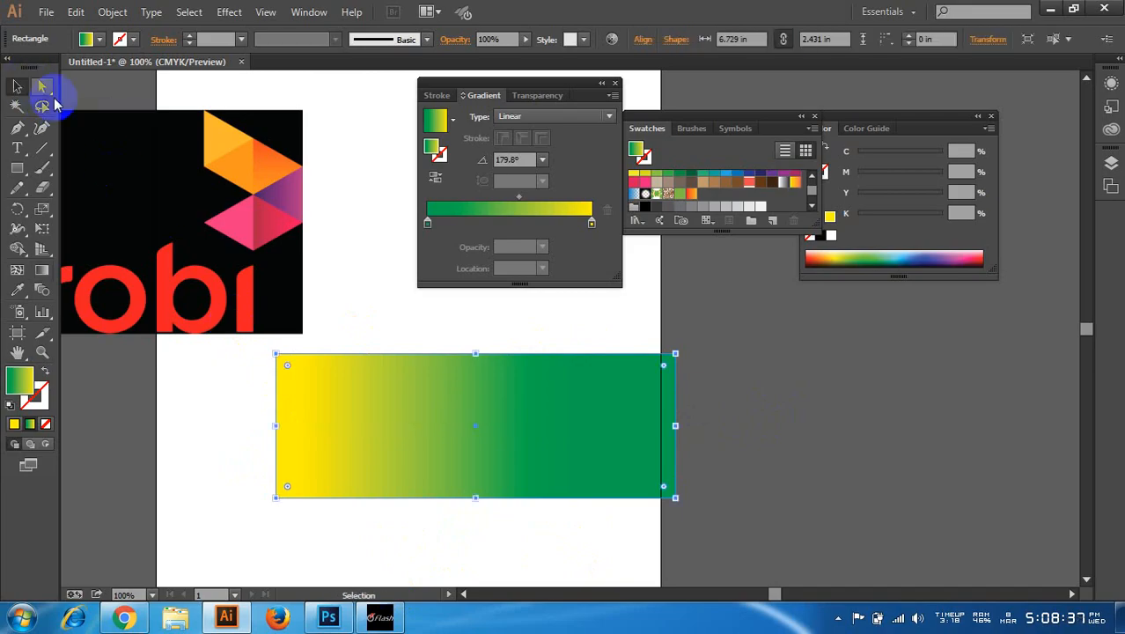
left_click(512, 411)
left_click_drag(512, 411, 448, 411)
left_click(41, 271)
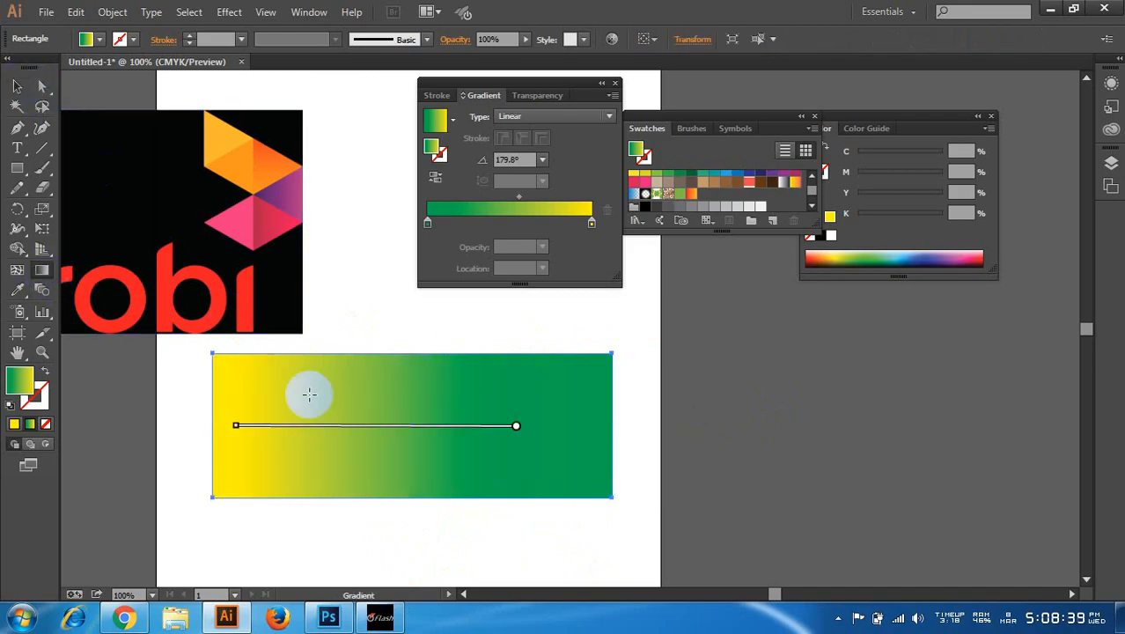
left_click_drag(233, 415, 583, 437)
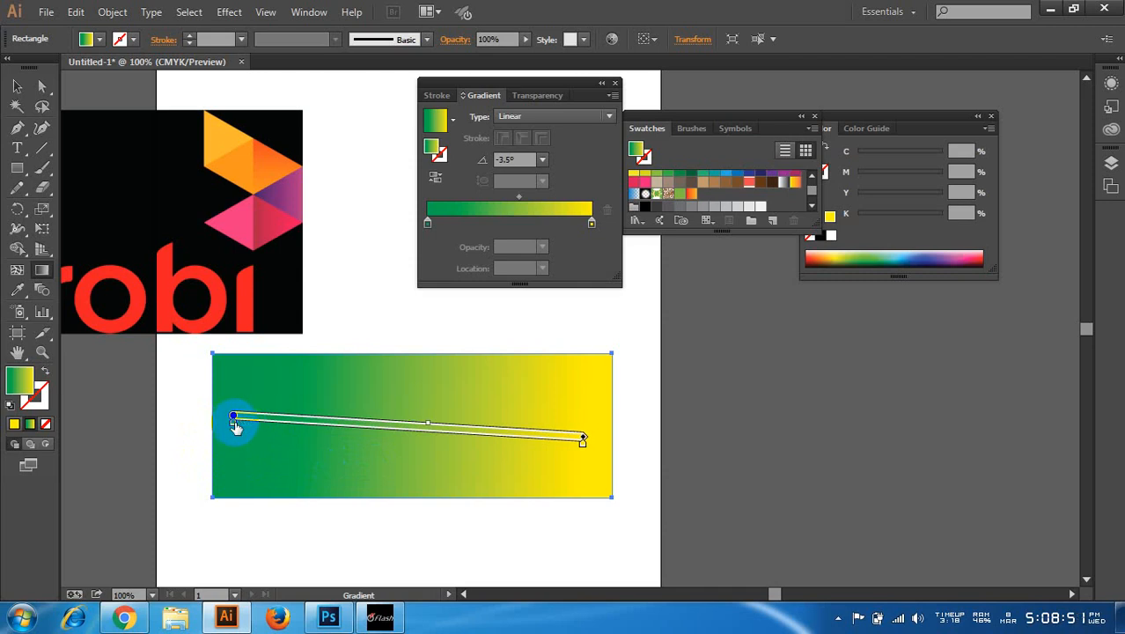
- Shift the gradient along the rectangle, move its green stop to location 3.85%, and recolour that stop red (M 99.61, Y 91.37)
mouse_move(235, 426)
left_mouse_down()
mouse_move(383, 435)
mouse_move(294, 440)
mouse_move(237, 421)
mouse_move(317, 377)
left_mouse_up()
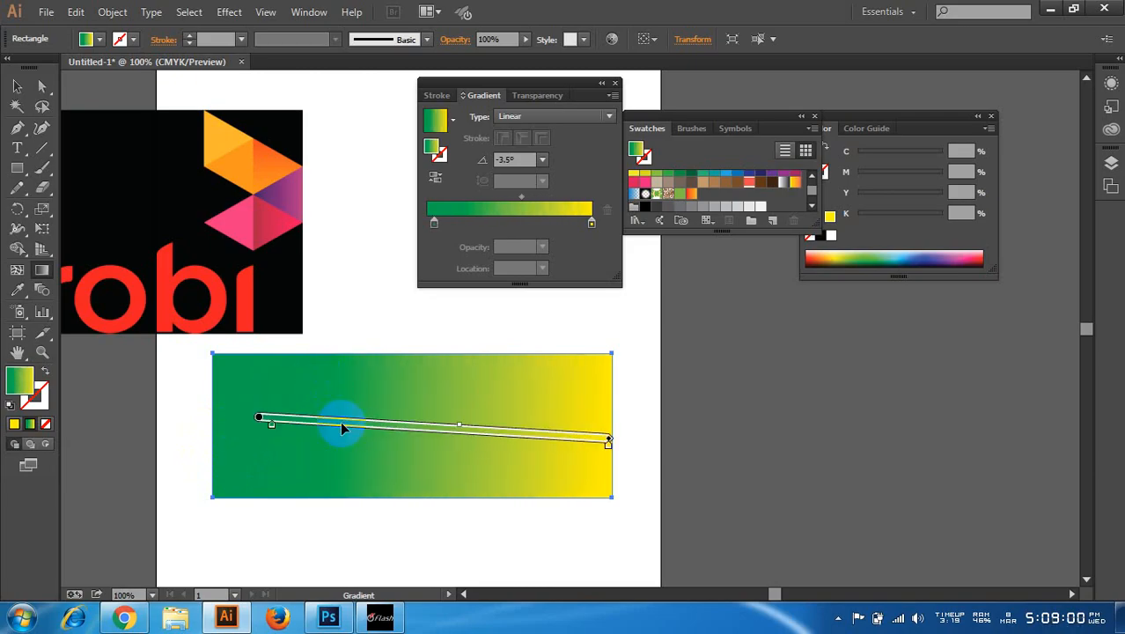
mouse_move(340, 422)
left_mouse_down()
mouse_move(419, 426)
mouse_move(216, 425)
left_mouse_up()
double_click(215, 423)
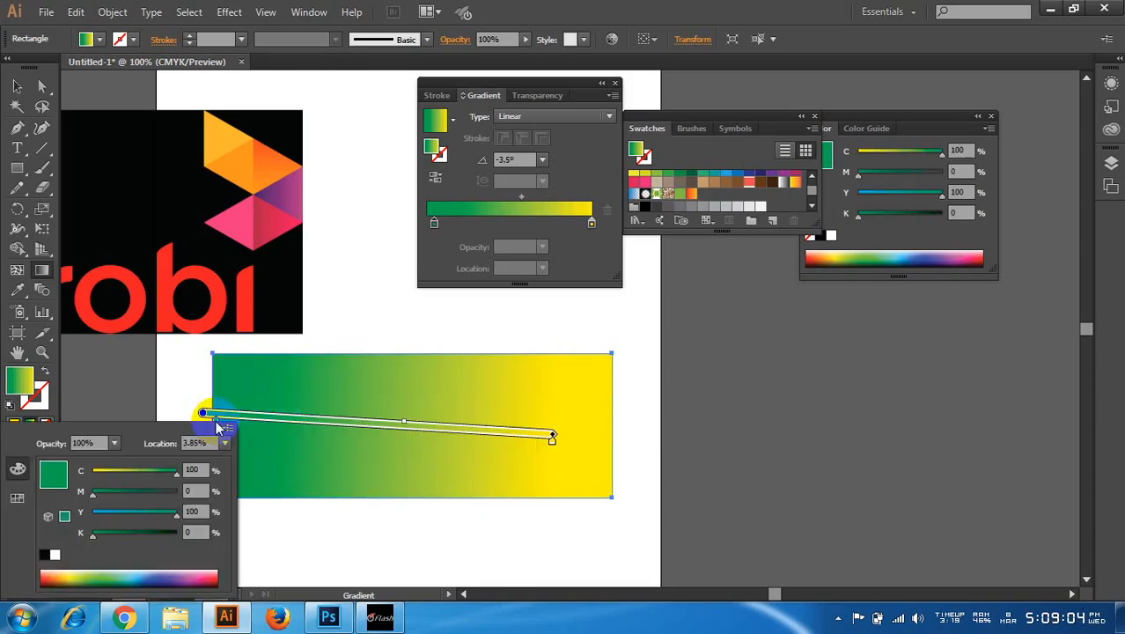
left_click(88, 579)
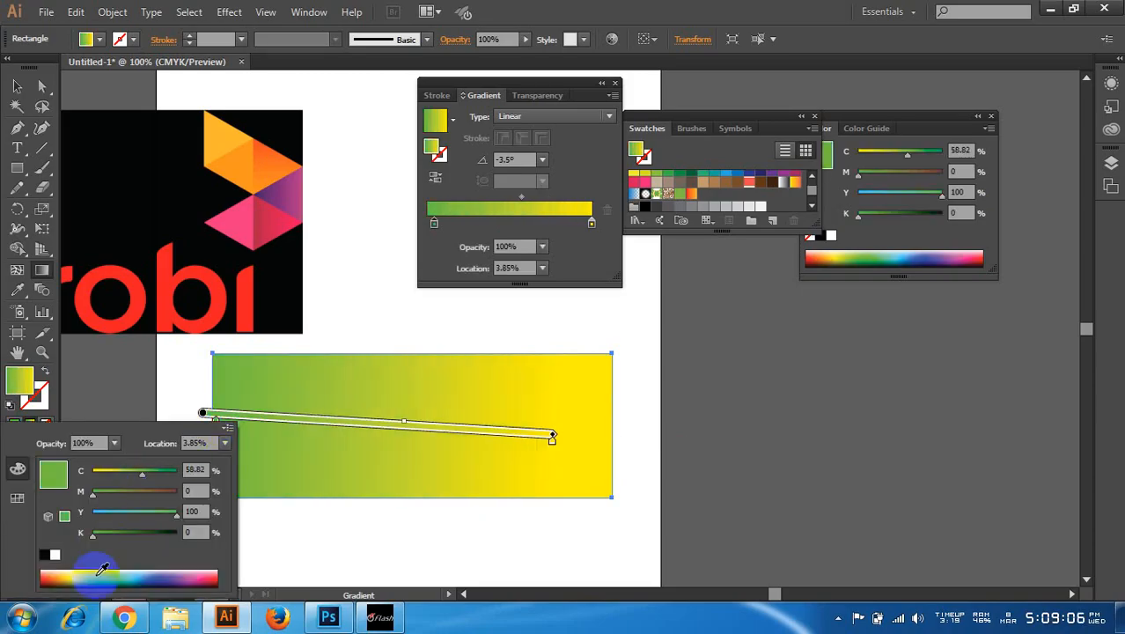
left_click(217, 574)
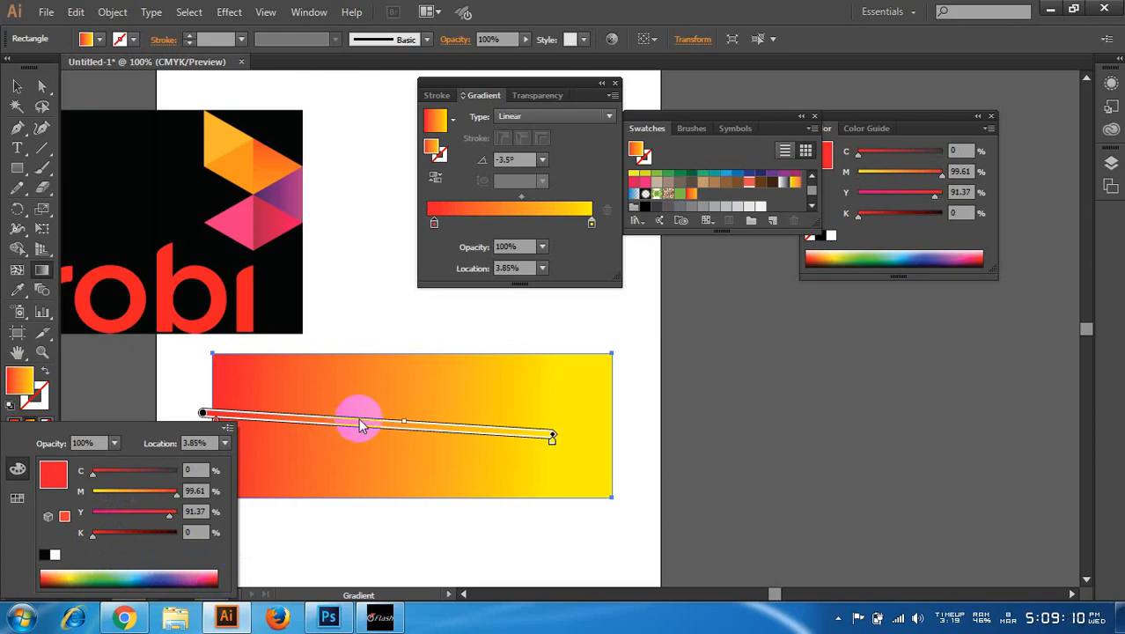
- Rotate the red-to-yellow gradient to 35° and back to about 12.3°, repositioning its gradient line over the rectangle
left_click(555, 433)
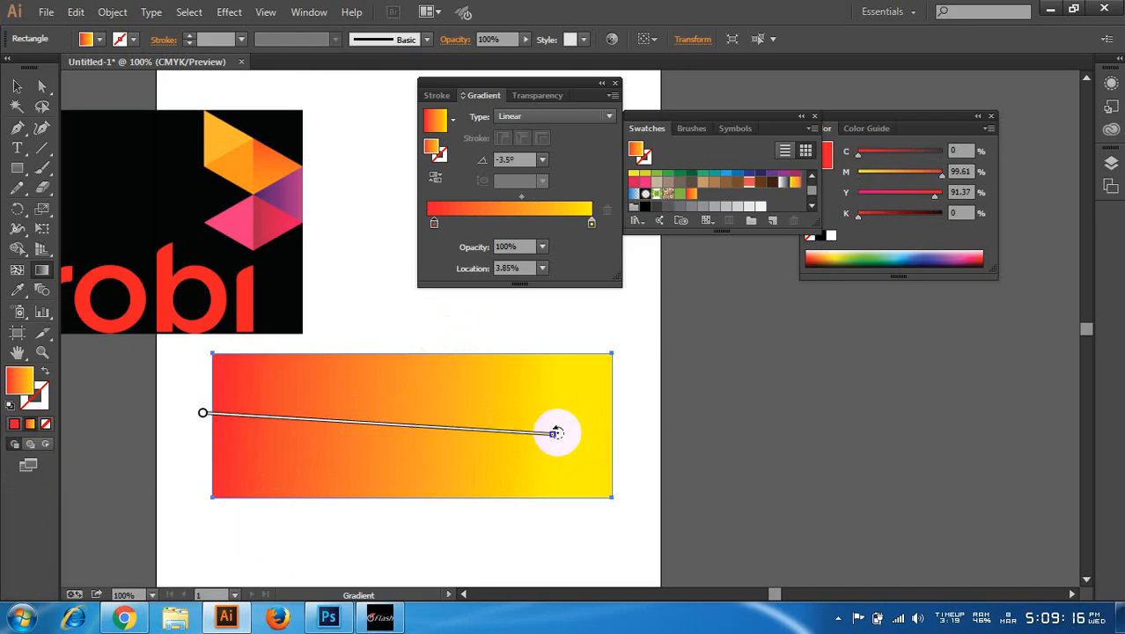
mouse_move(555, 433)
left_mouse_down()
mouse_move(515, 324)
mouse_move(451, 229)
mouse_move(371, 354)
left_mouse_up()
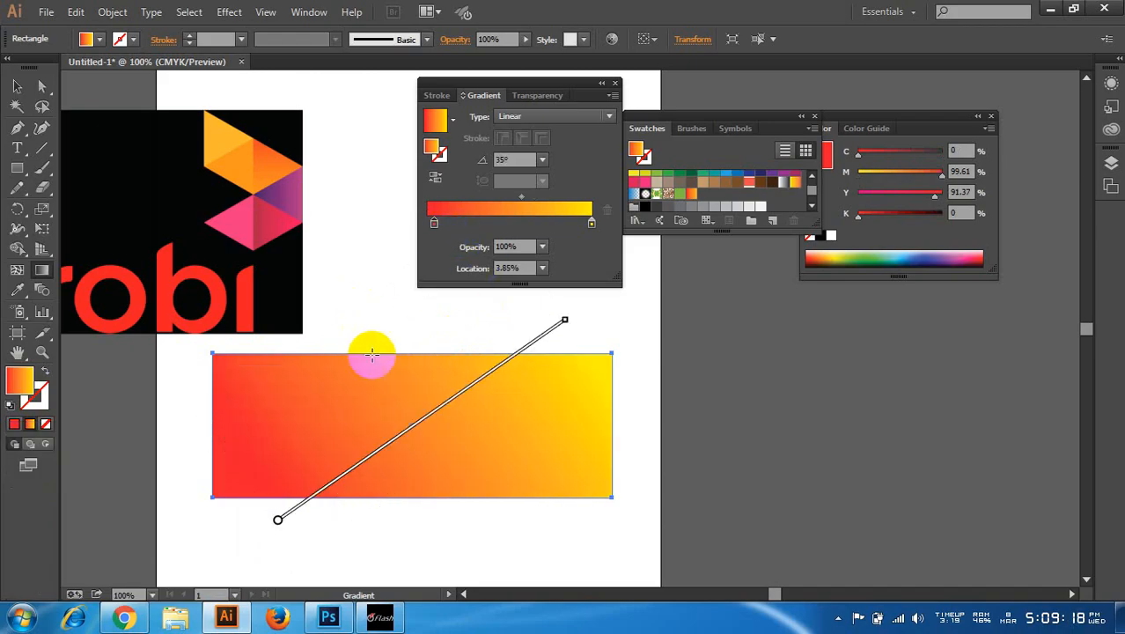
left_click_drag(457, 396, 430, 414)
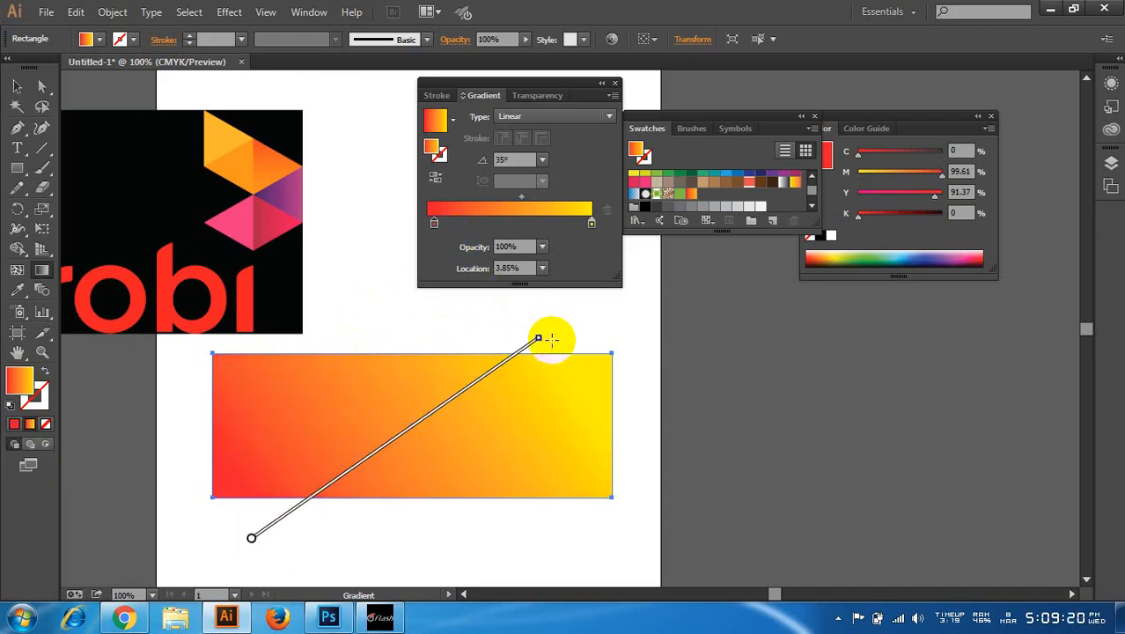
mouse_move(540, 327)
left_mouse_down()
mouse_move(622, 439)
mouse_move(547, 488)
left_mouse_up()
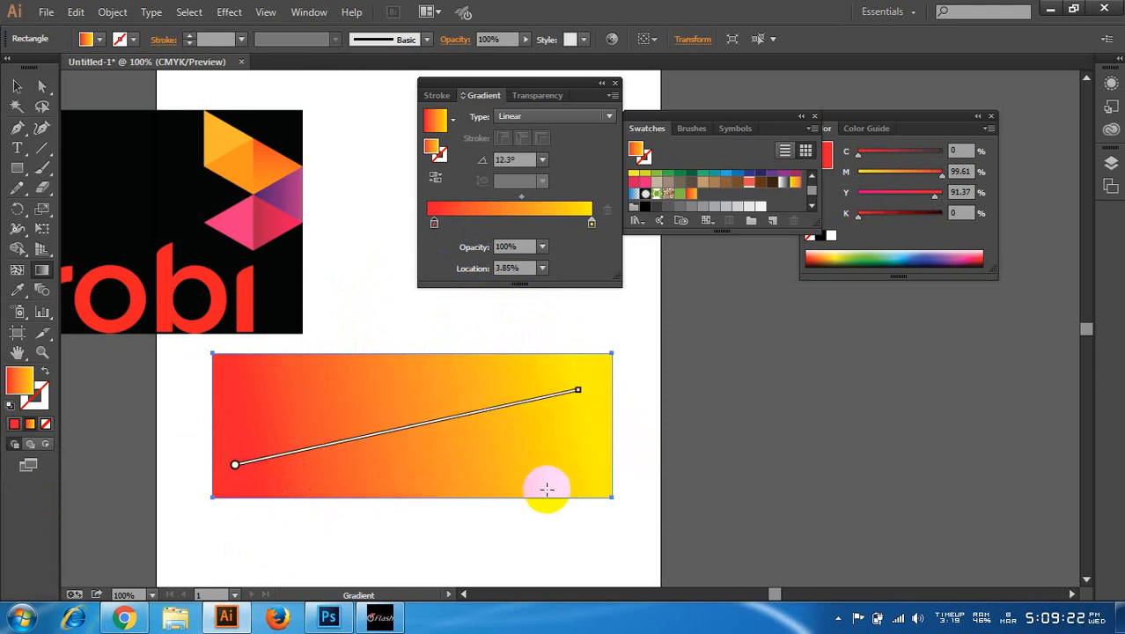
left_click_drag(399, 427, 391, 429)
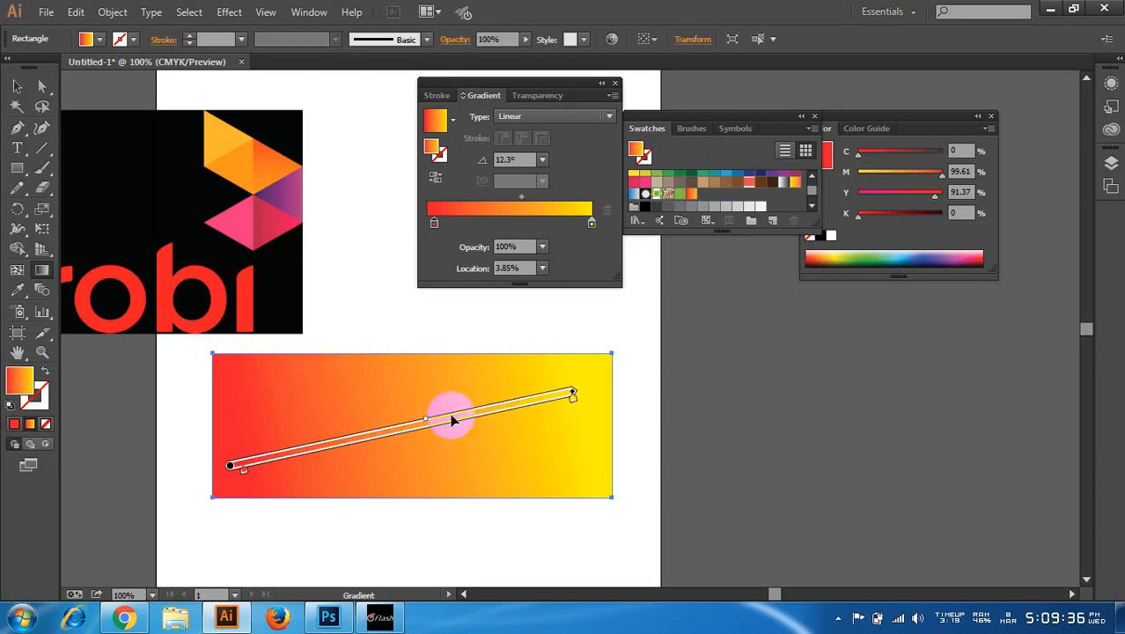
left_click_drag(485, 420, 493, 418)
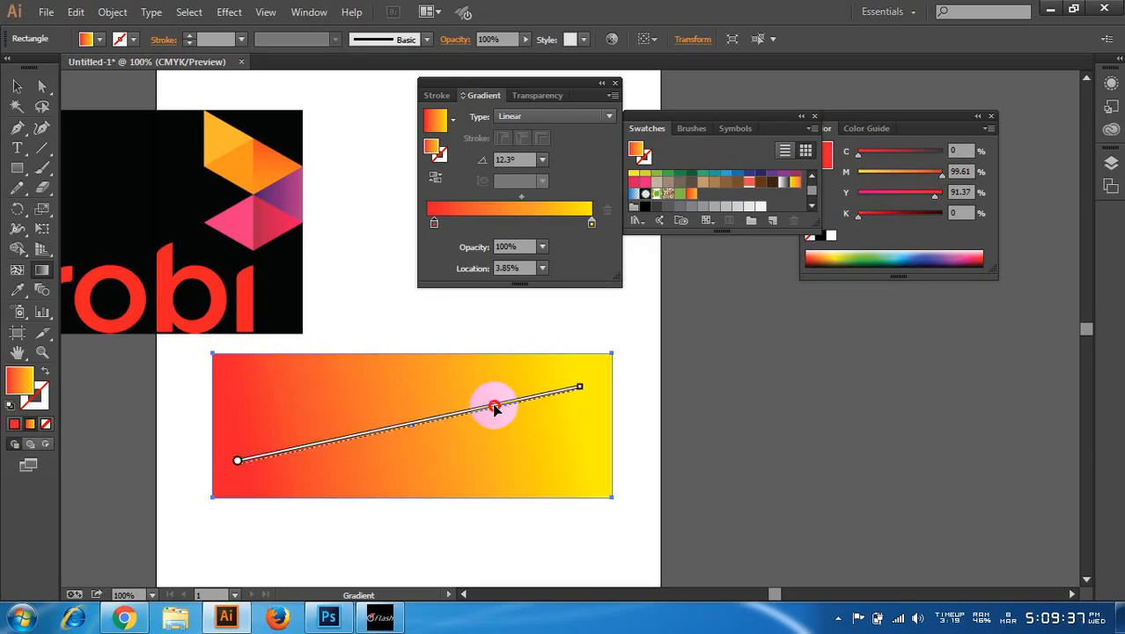
- Recolour the gradient's yellow end stop teal (C 78.04, M 11.76, Y 36.08) from the colour spectrum
double_click(580, 390)
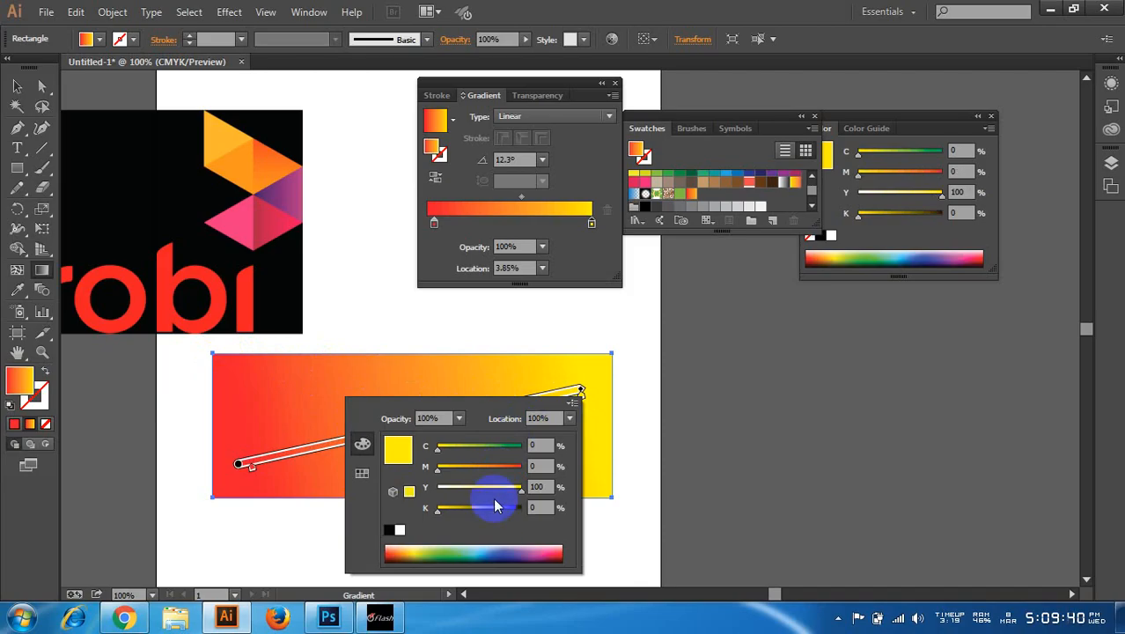
left_click(499, 548)
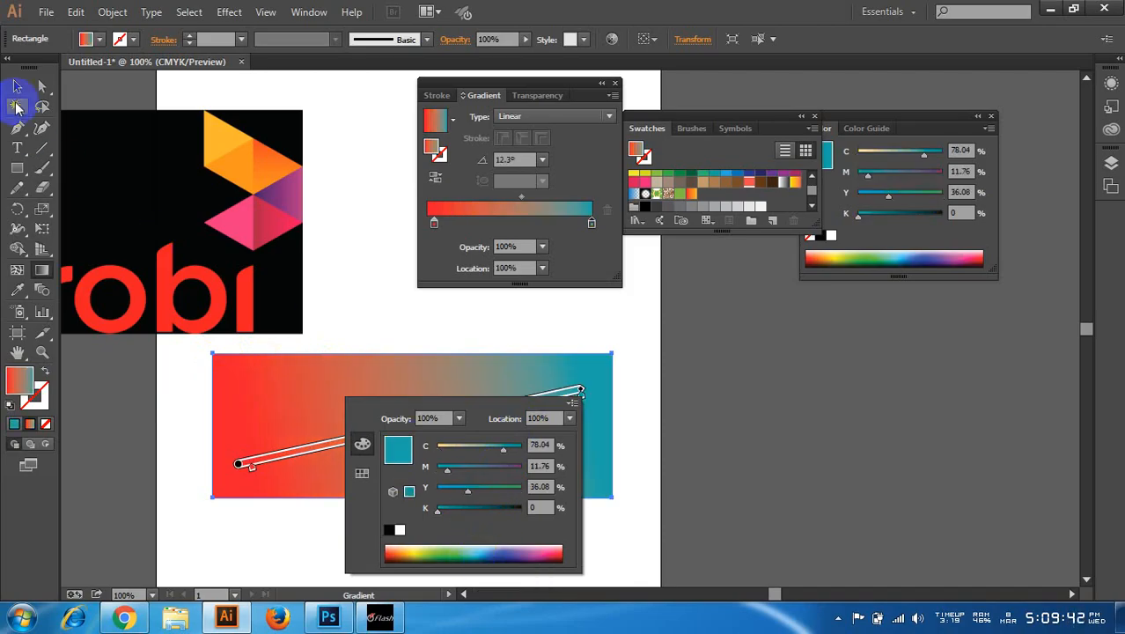
- Leave gradient editing, close the floating Gradient, Swatches and Color panels, and deselect the rectangle
left_click(44, 104)
left_click(16, 84)
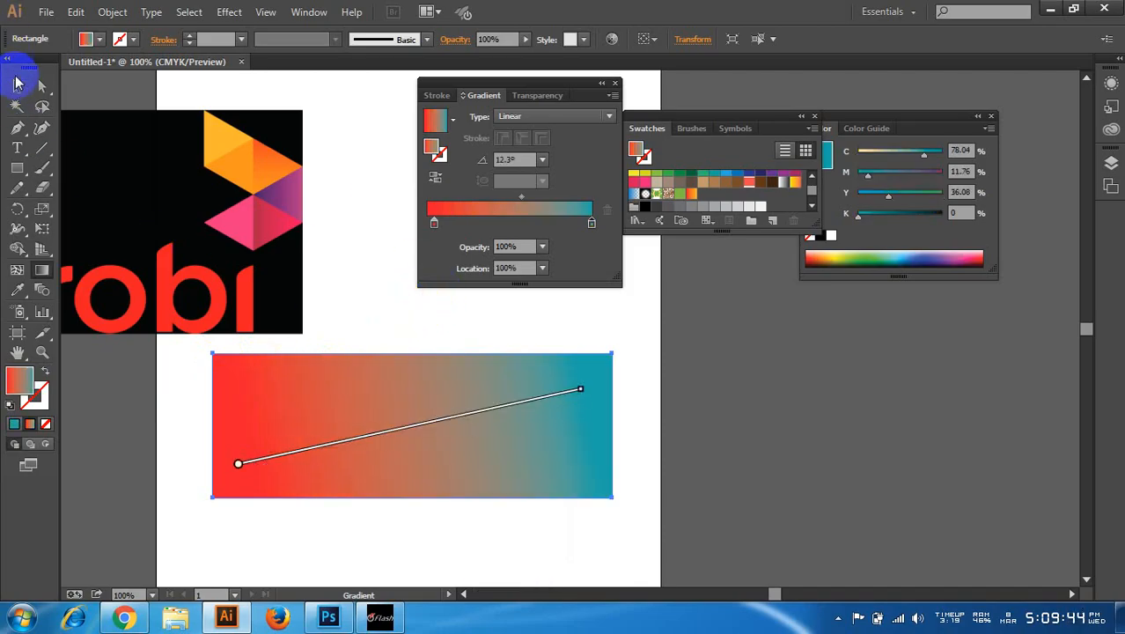
left_click(418, 408)
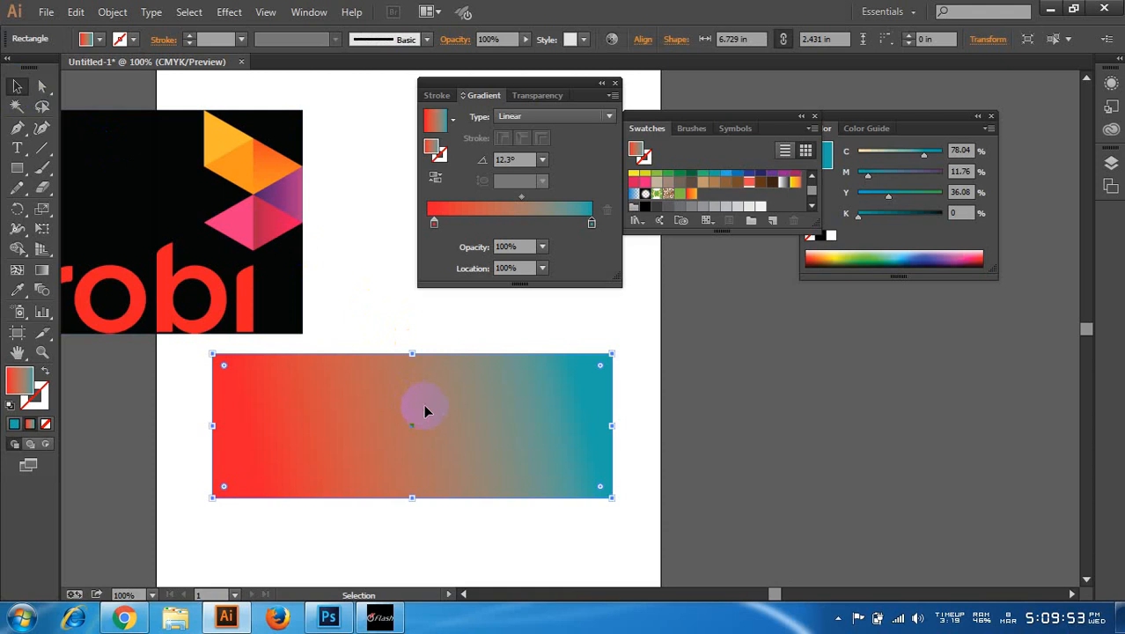
left_click(615, 83)
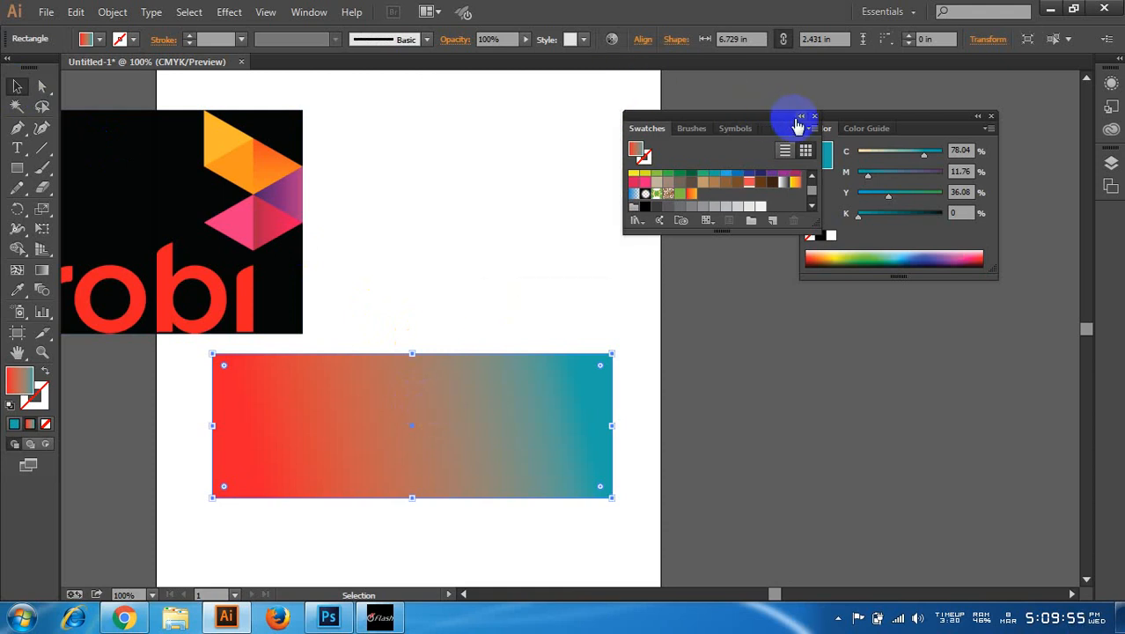
left_click(814, 115)
left_click(990, 118)
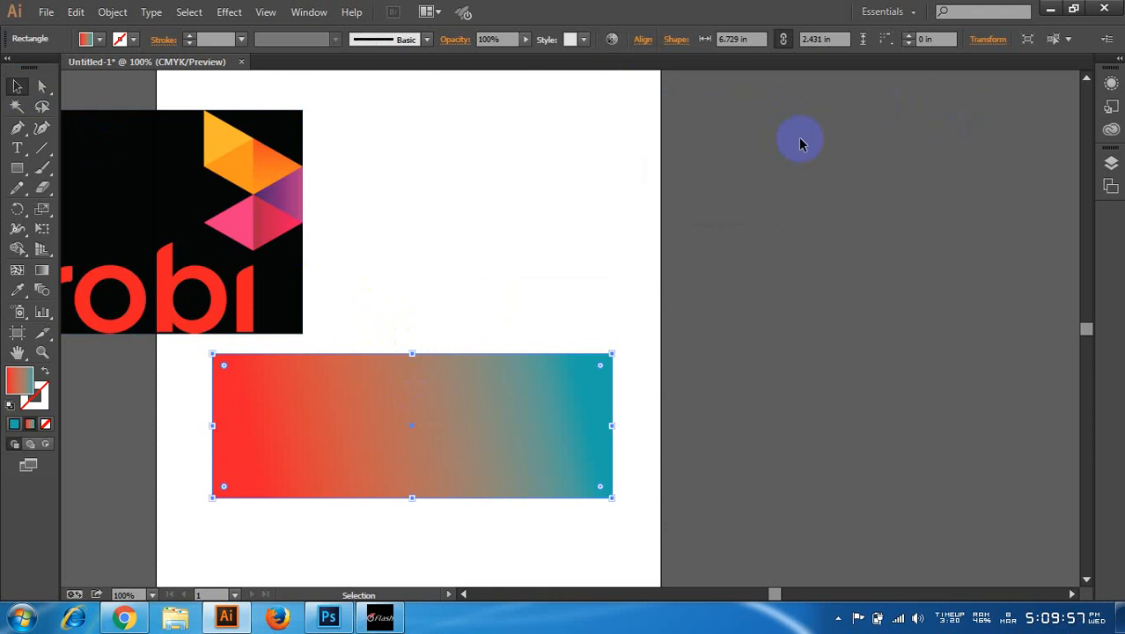
left_click(570, 250)
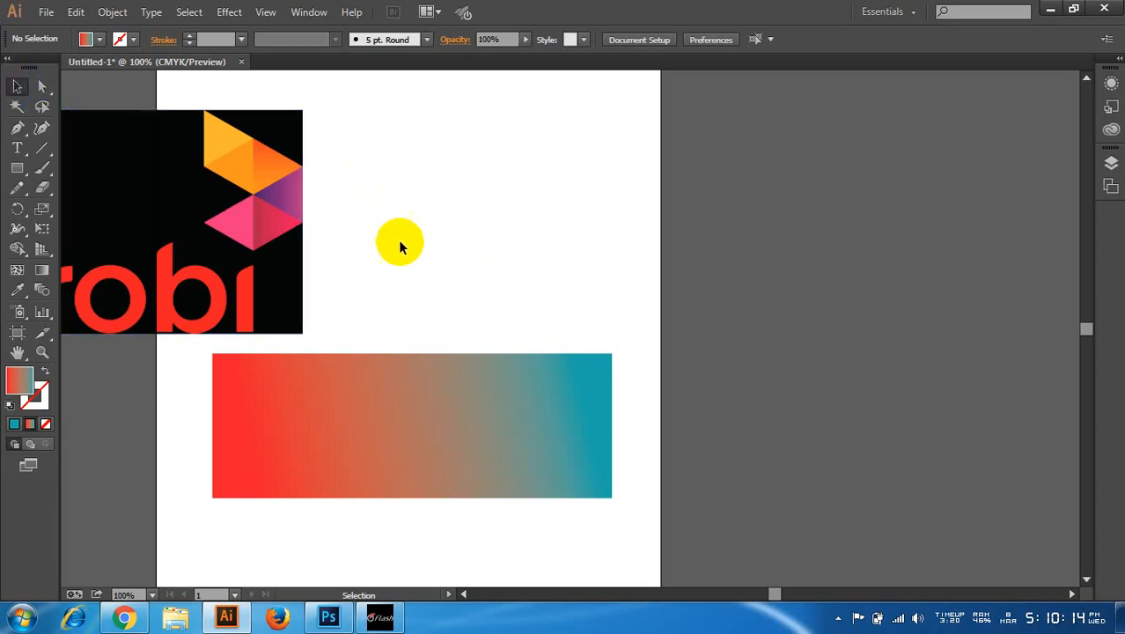
- Move the robi logo image off the artboard to its right and reposition the gradient rectangle higher on the artboard
left_click_drag(224, 250, 1005, 244)
left_click_drag(836, 256, 891, 252)
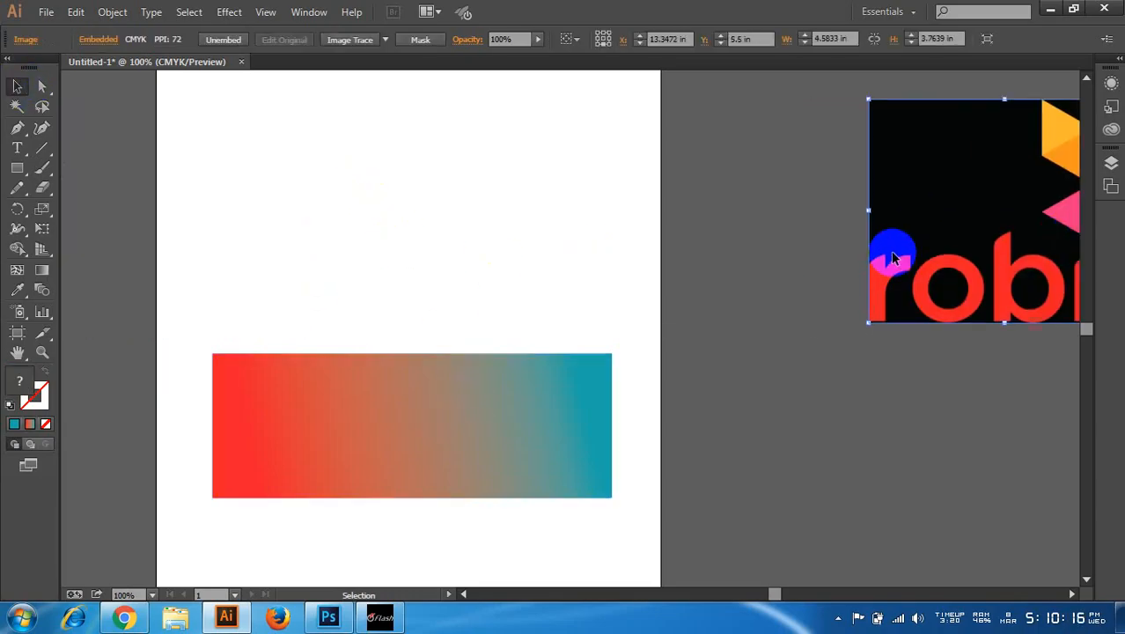
left_click_drag(441, 413, 452, 310)
scroll(377, 250, "up", 2)
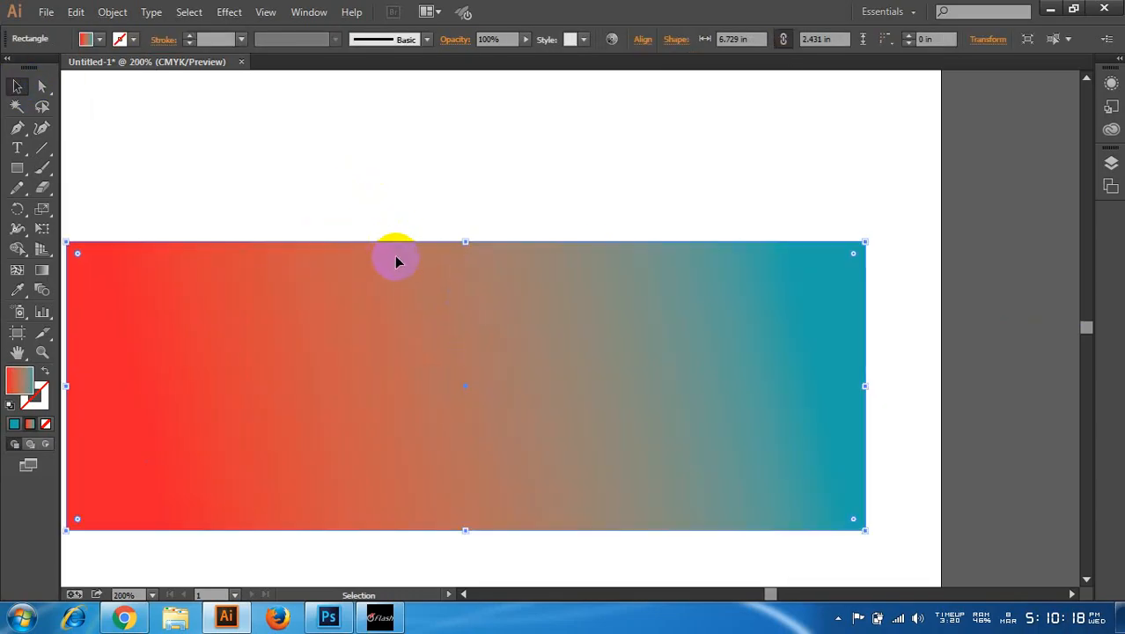
left_click_drag(397, 259, 477, 253)
scroll(477, 254, "down", 1)
scroll(477, 254, "down", 1)
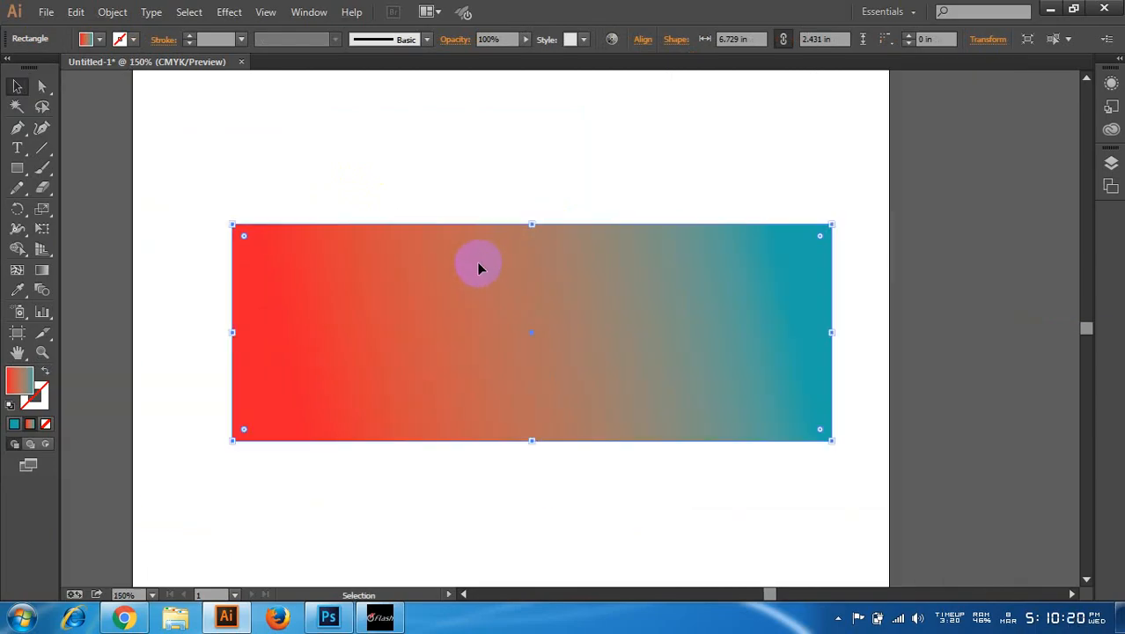
- Lower the rectangle's top edge to make it 1.076 in high, keeping it near the middle of the artboard
left_click_drag(571, 299, 544, 271)
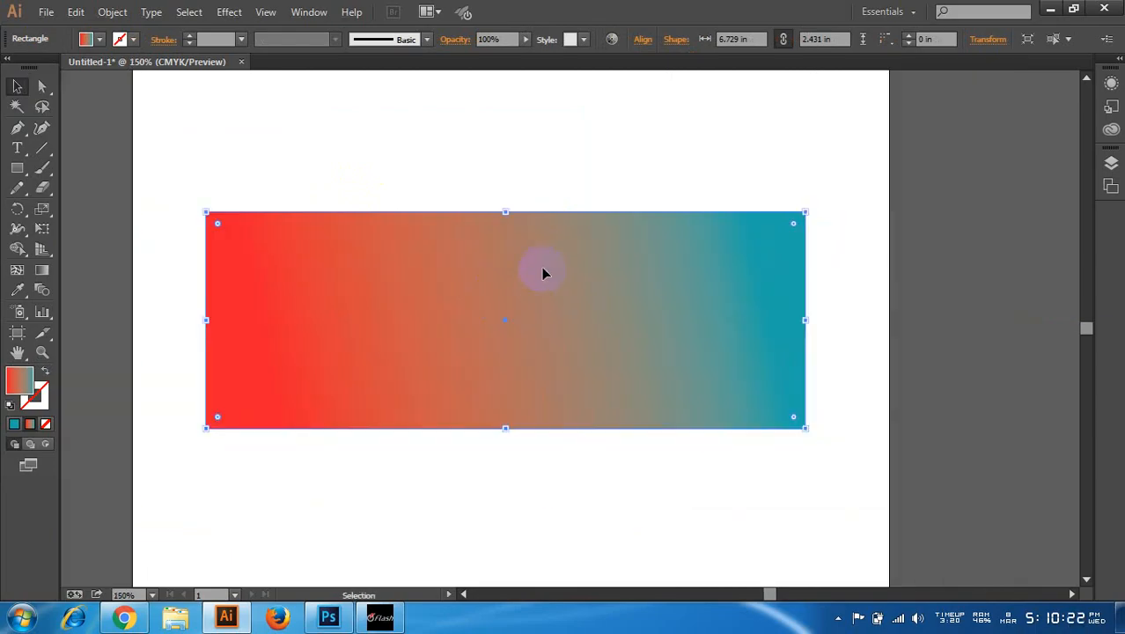
left_click_drag(505, 214, 504, 333)
left_click_drag(550, 363, 552, 292)
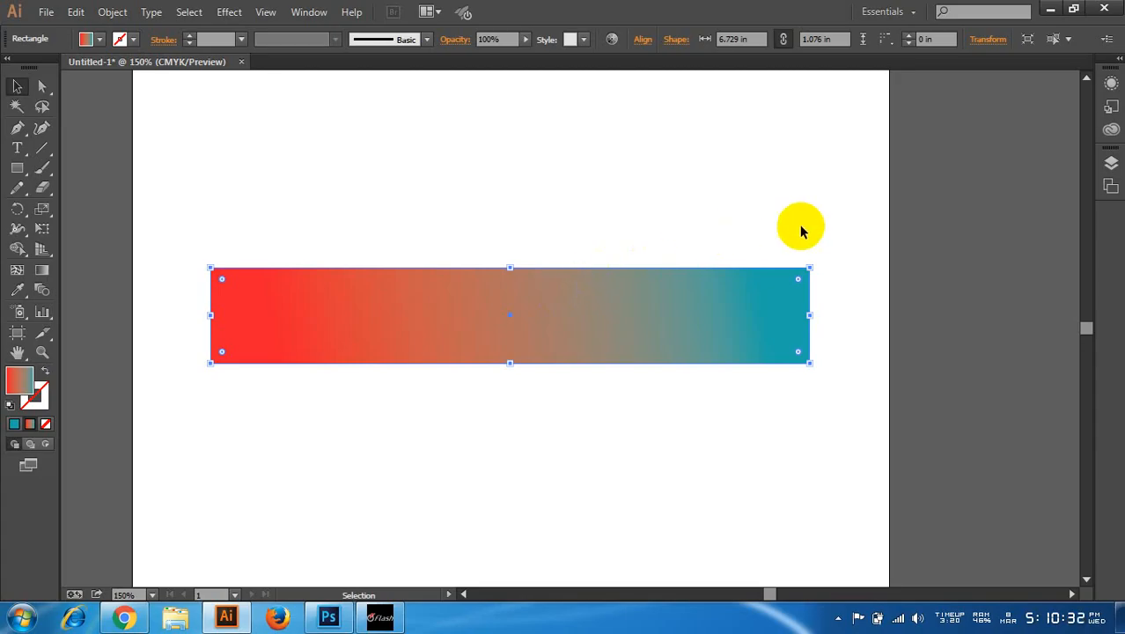
- Try rotating the rectangle counterclockwise by its upper-right corner, undo the rotation, and nudge the rectangle slightly upward
left_click_drag(813, 261, 734, 158)
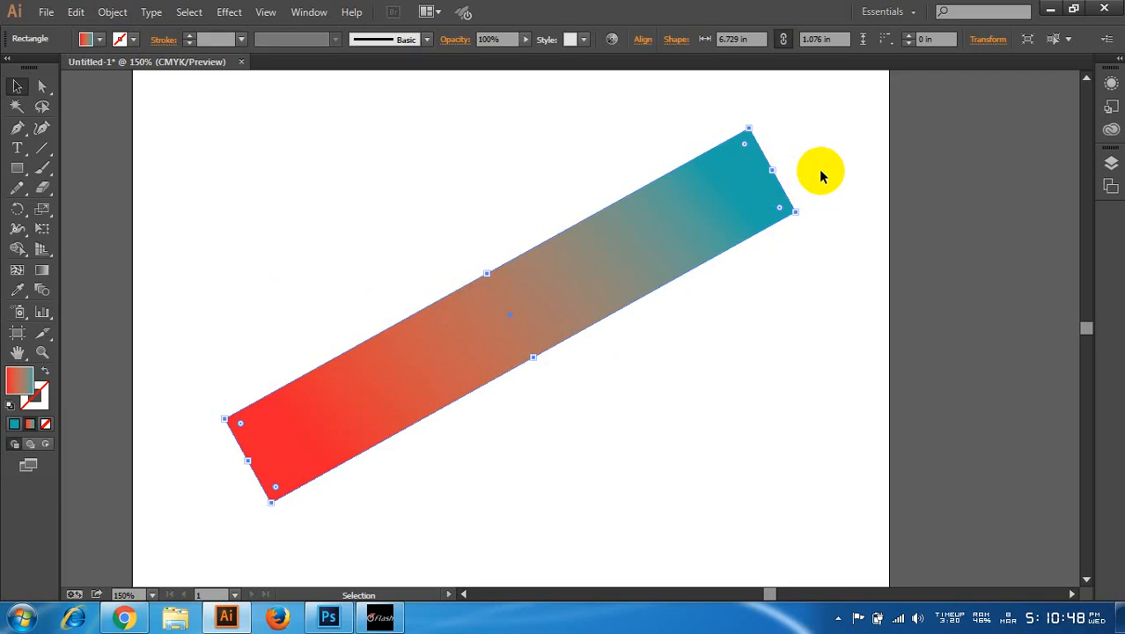
key("ctrl+z")
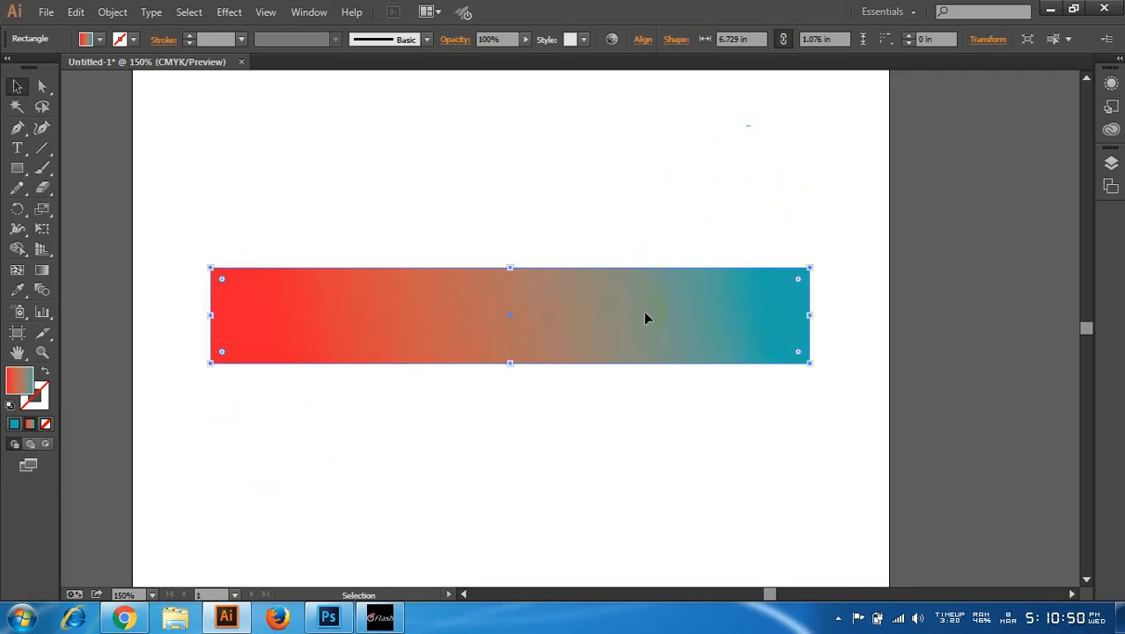
left_click_drag(645, 316, 647, 296)
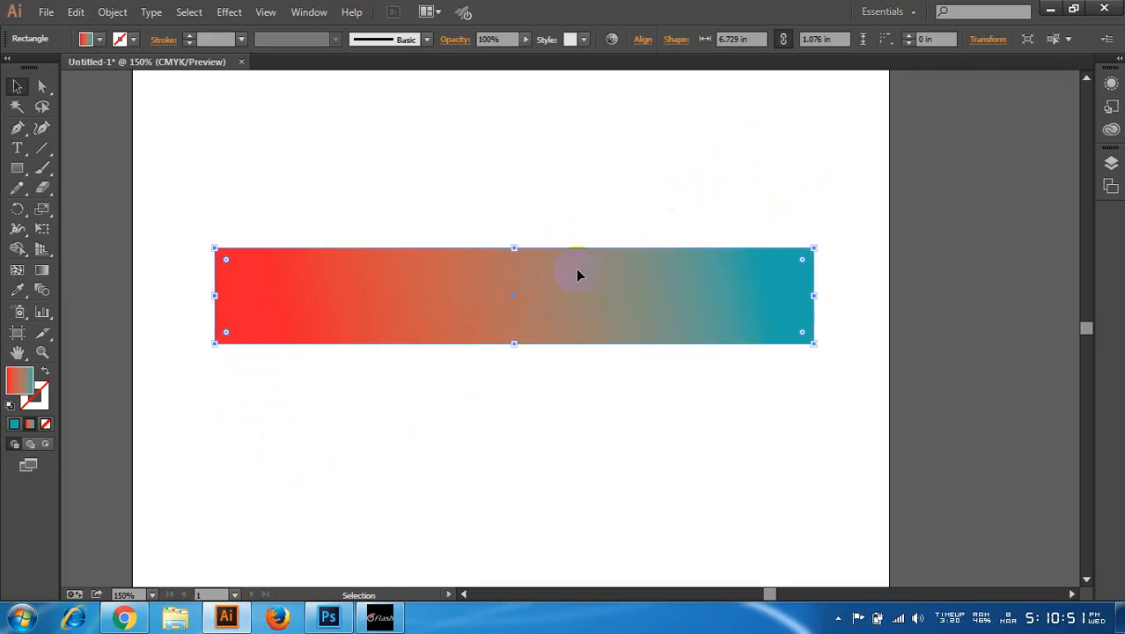
left_click(18, 211)
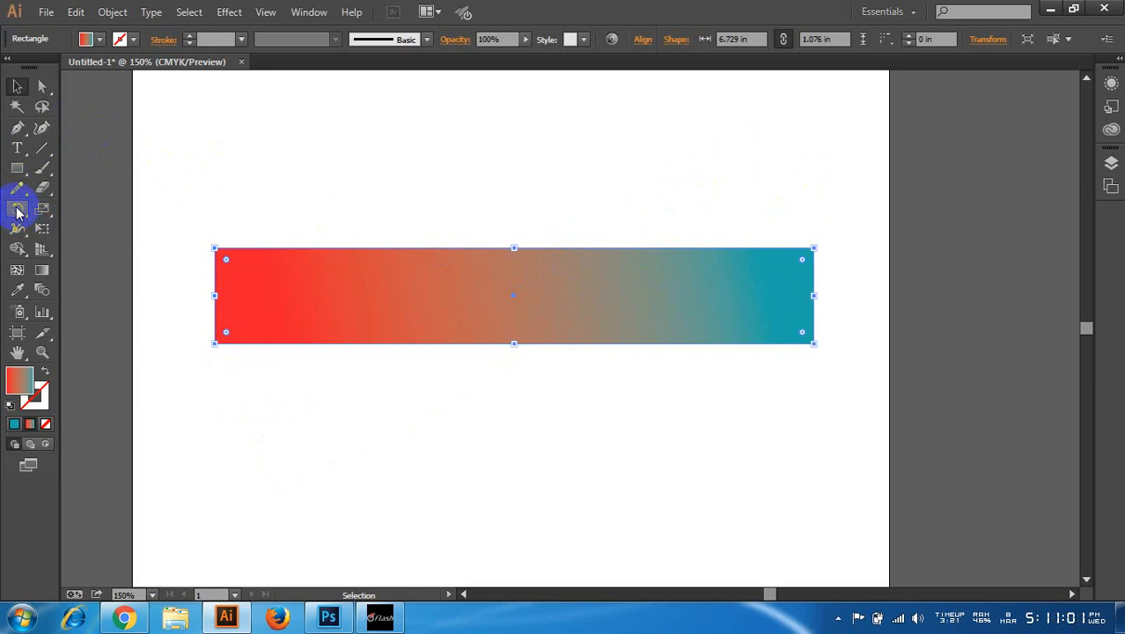
left_click(18, 210)
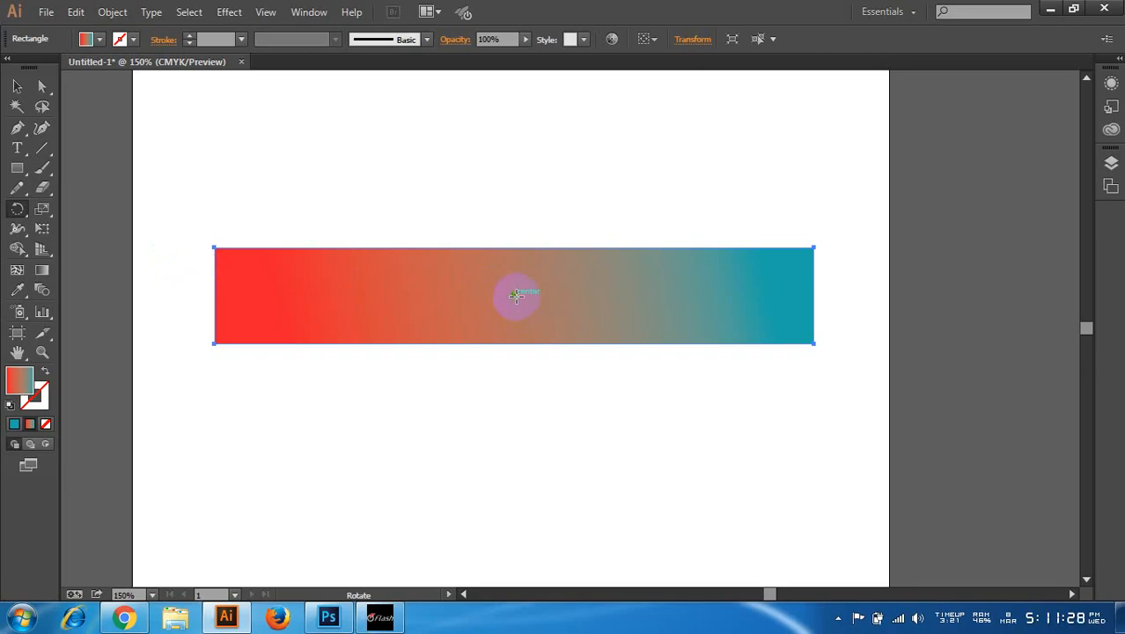
double_click(16, 209)
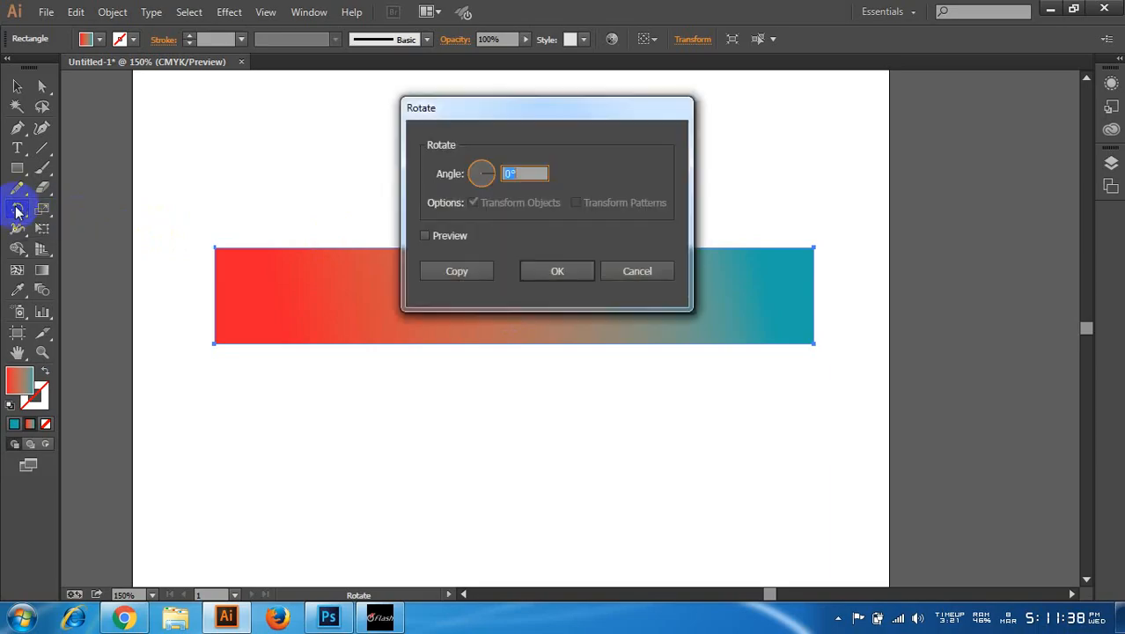
left_click_drag(454, 117, 861, 144)
left_click(1020, 299)
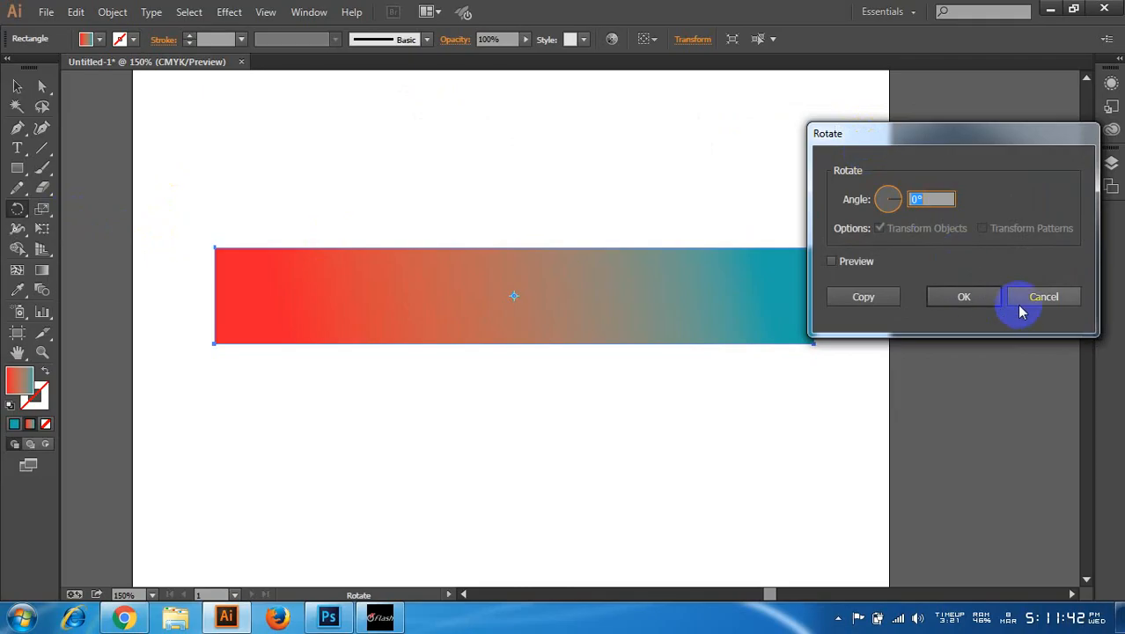
- Open the Rotate tool's options with Preview on and raise the rectangle's rotation angle to 30°
double_click(17, 210)
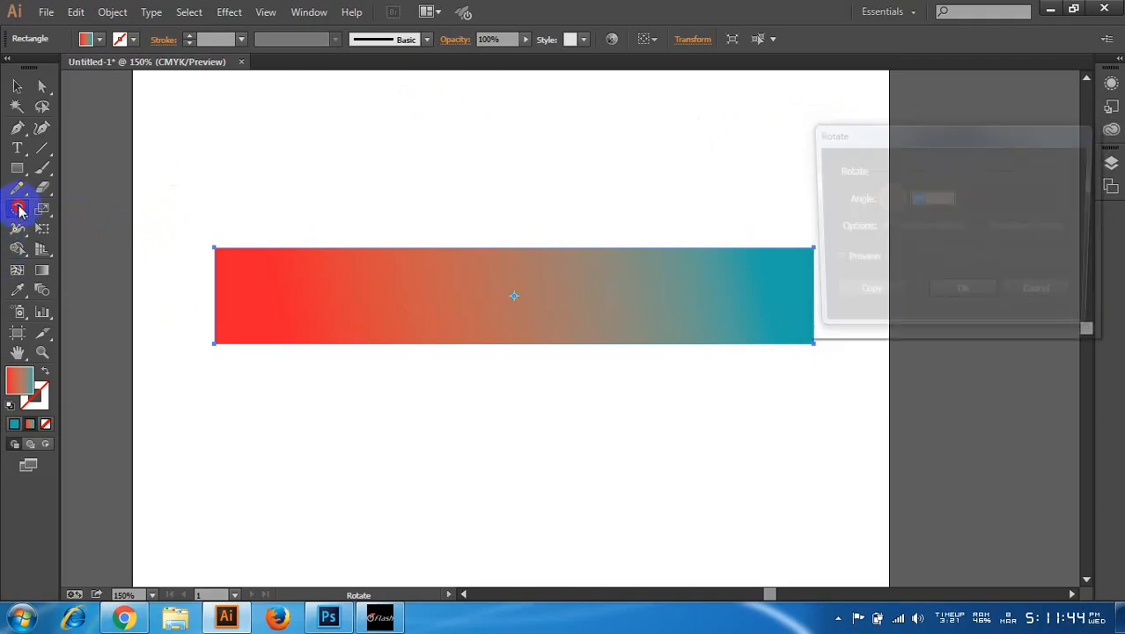
left_click_drag(874, 147, 799, 86)
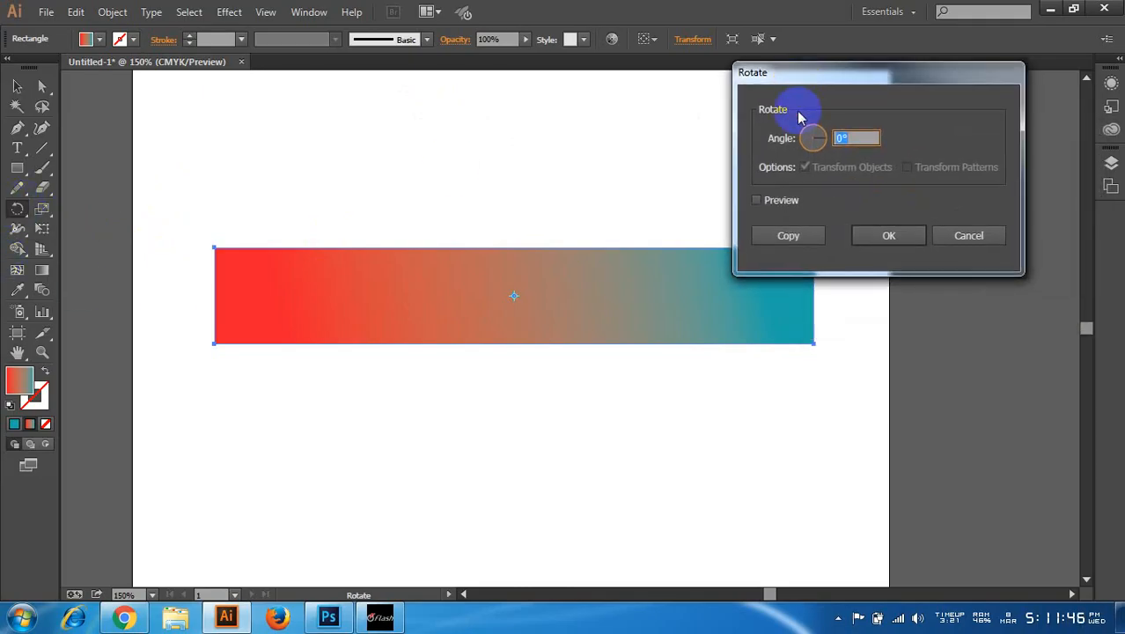
left_click(756, 202)
double_click(854, 139)
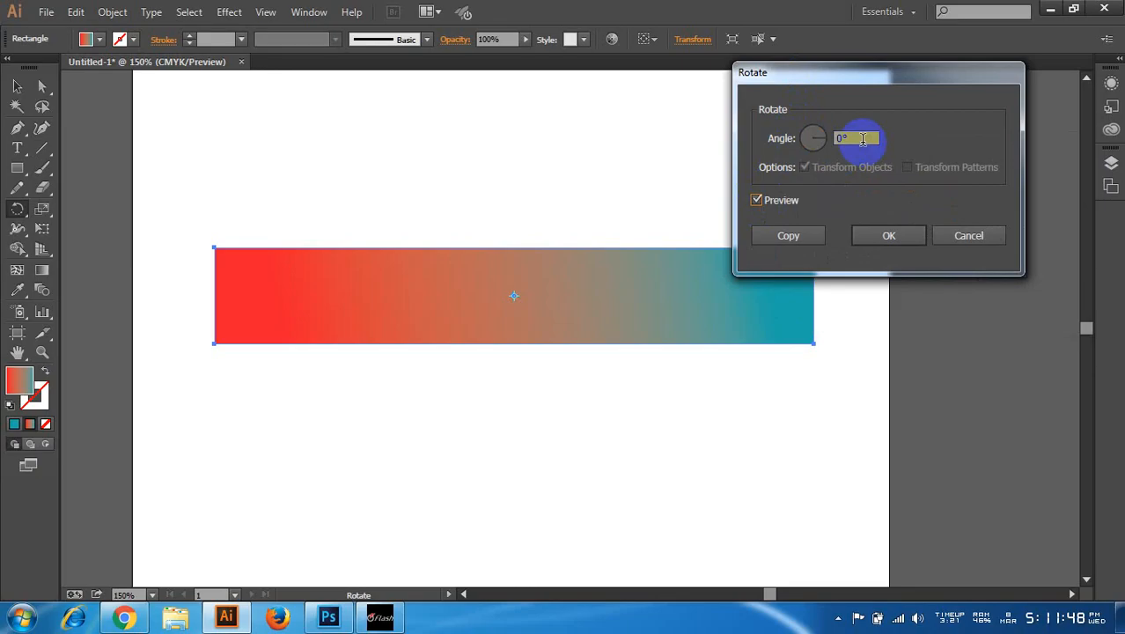
type("2")
scroll(849, 139, "up", 20)
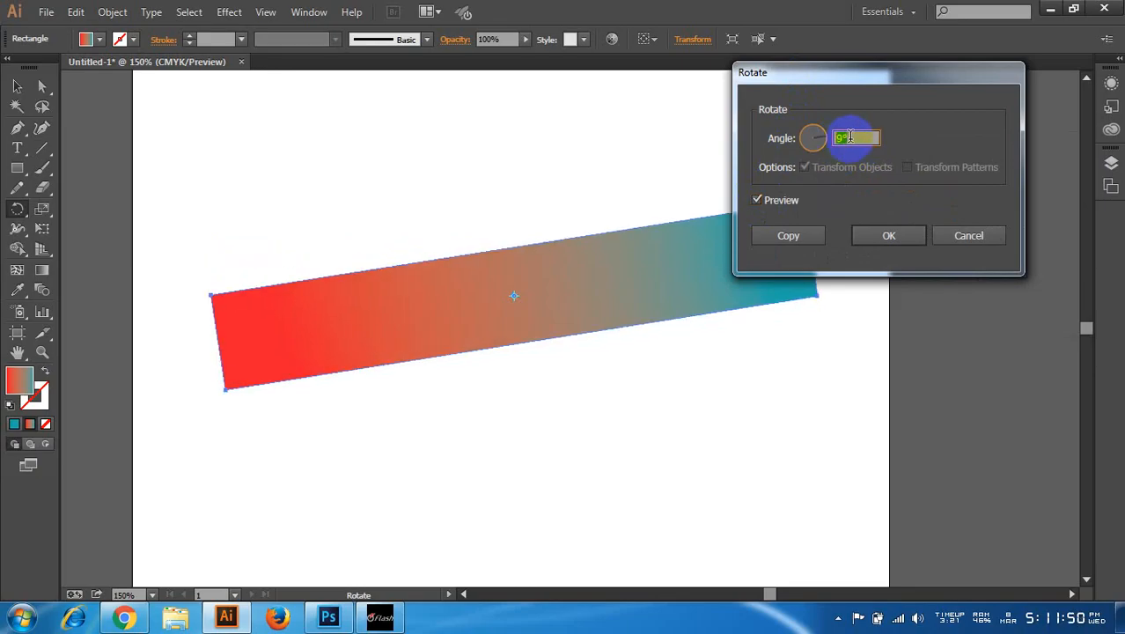
scroll(852, 137, "up", 8)
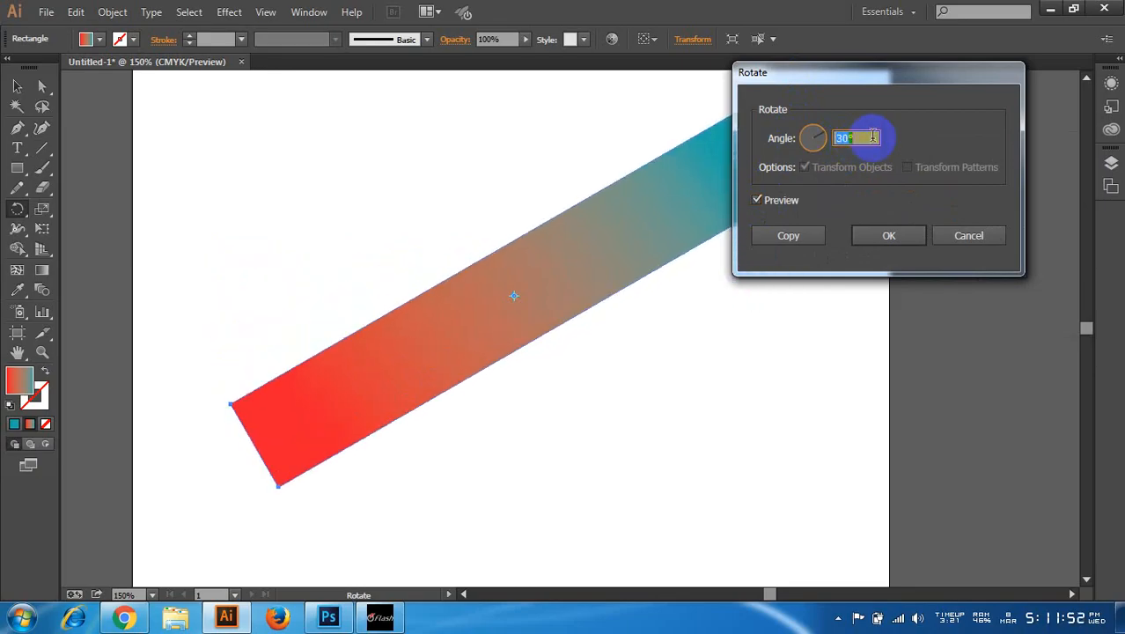
- Preview the rectangle's rotation at an angle of 45°, and cancel the rotation
double_click(858, 137)
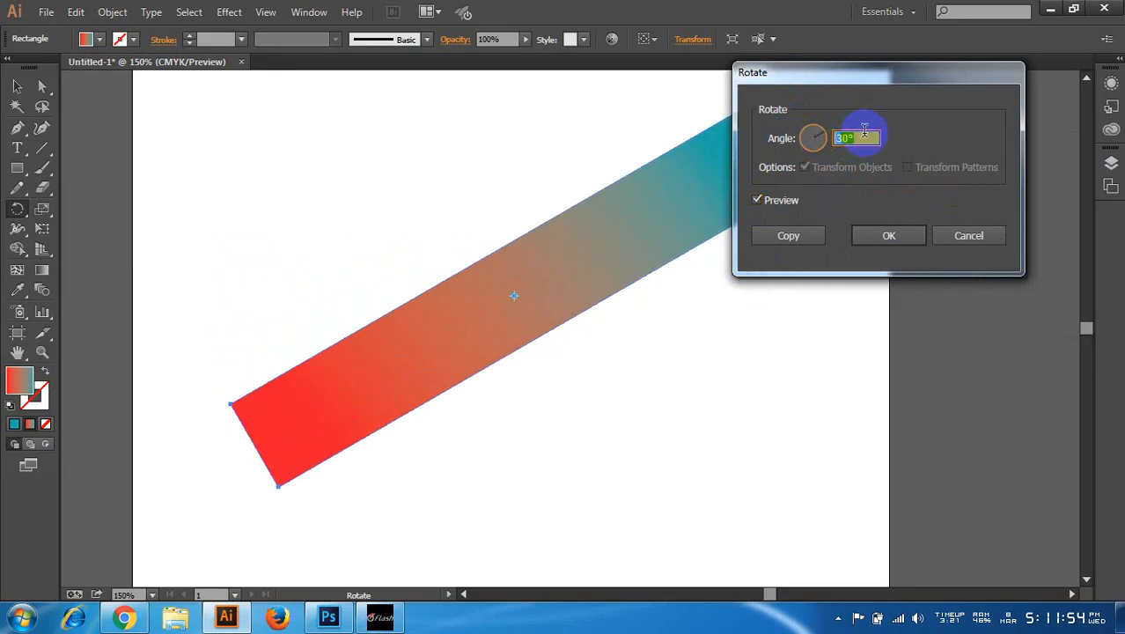
type("4")
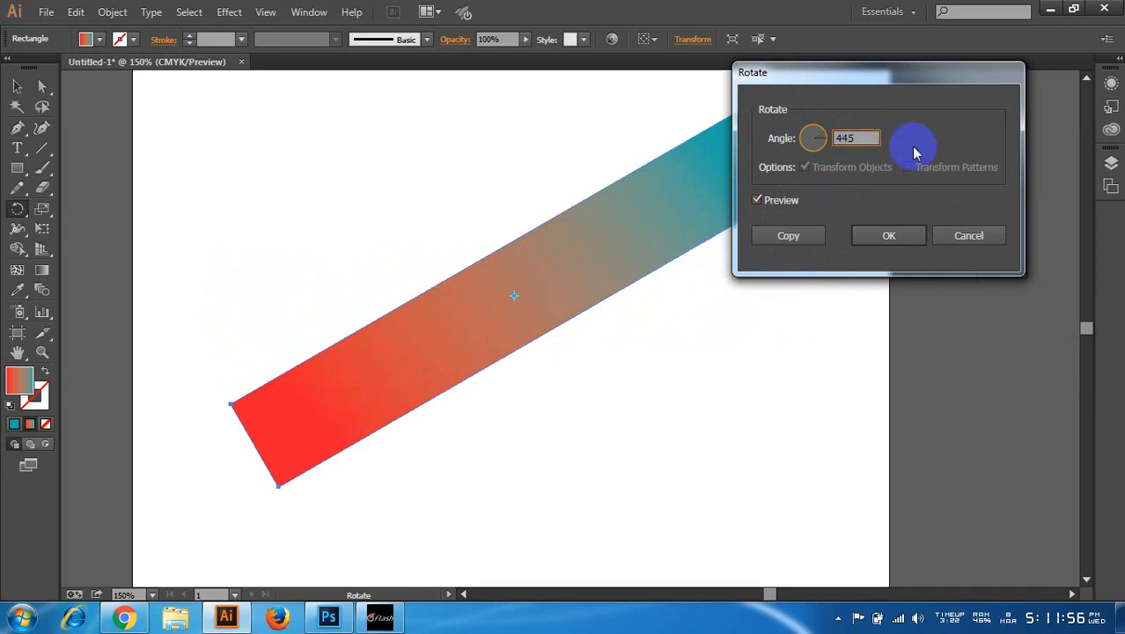
type("5")
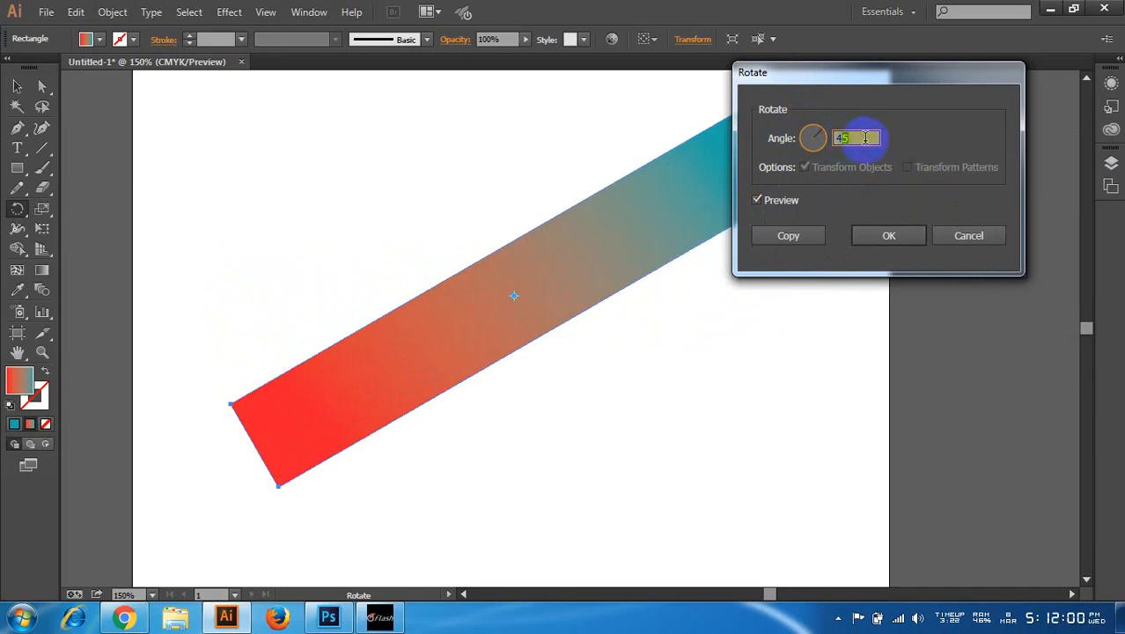
left_click_drag(864, 138, 817, 138)
key("Tab")
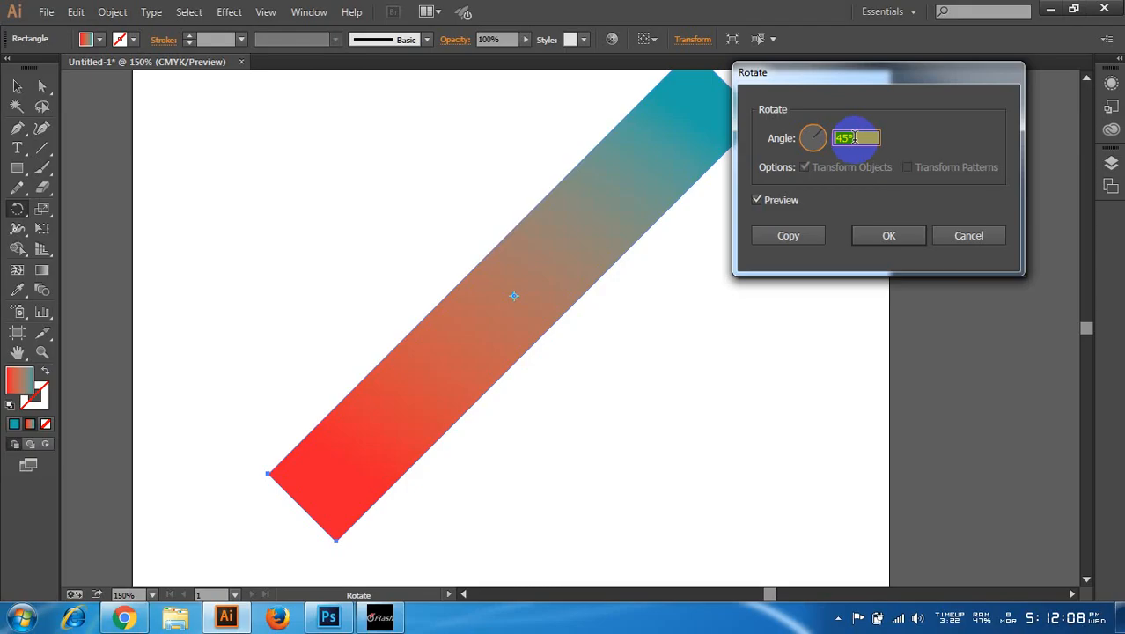
left_click(969, 235)
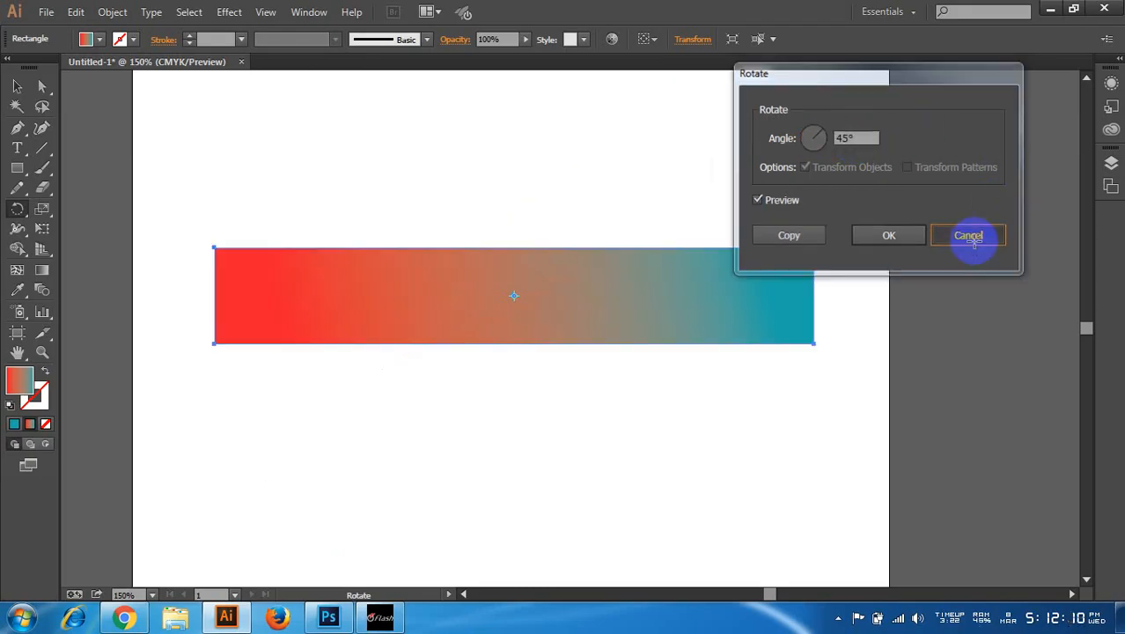
- Move the rectangle toward the artboard's left edge, try rotating it freehand to nearly vertical, and undo the rotation
left_click(15, 88)
left_click(280, 147)
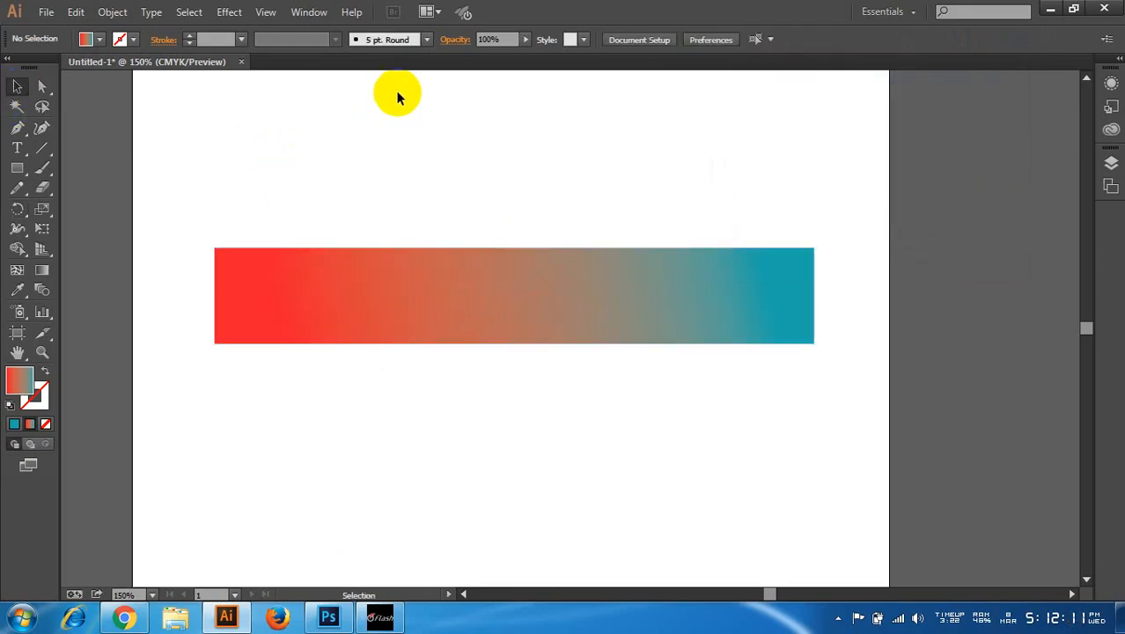
left_click(552, 264)
left_click_drag(540, 275, 462, 282)
left_click_drag(743, 254, 442, 183)
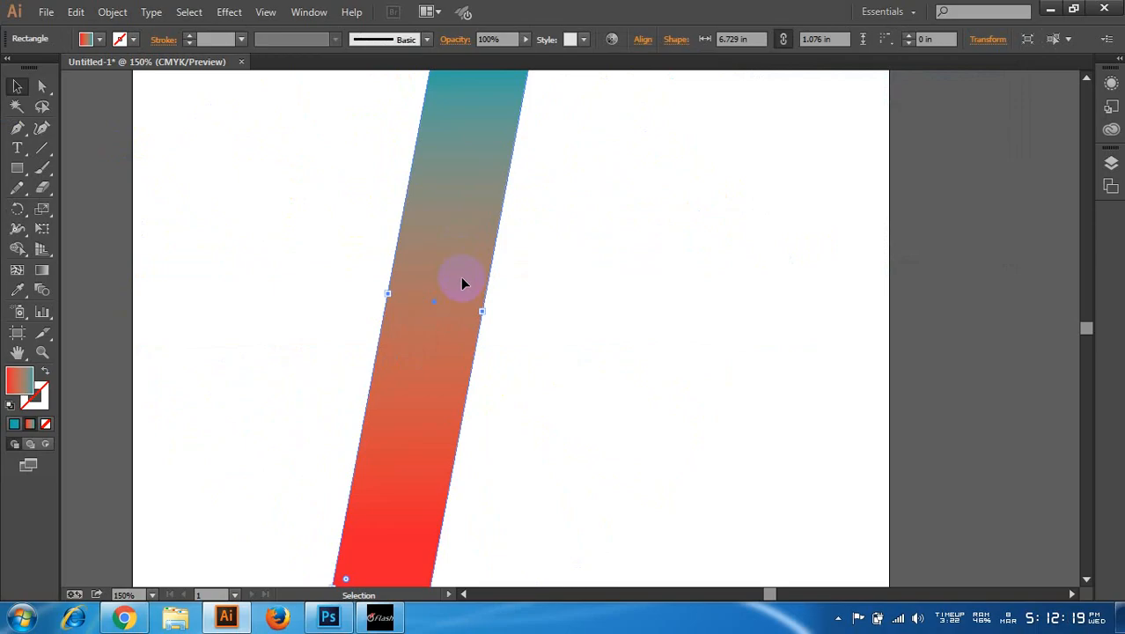
key("ctrl+z")
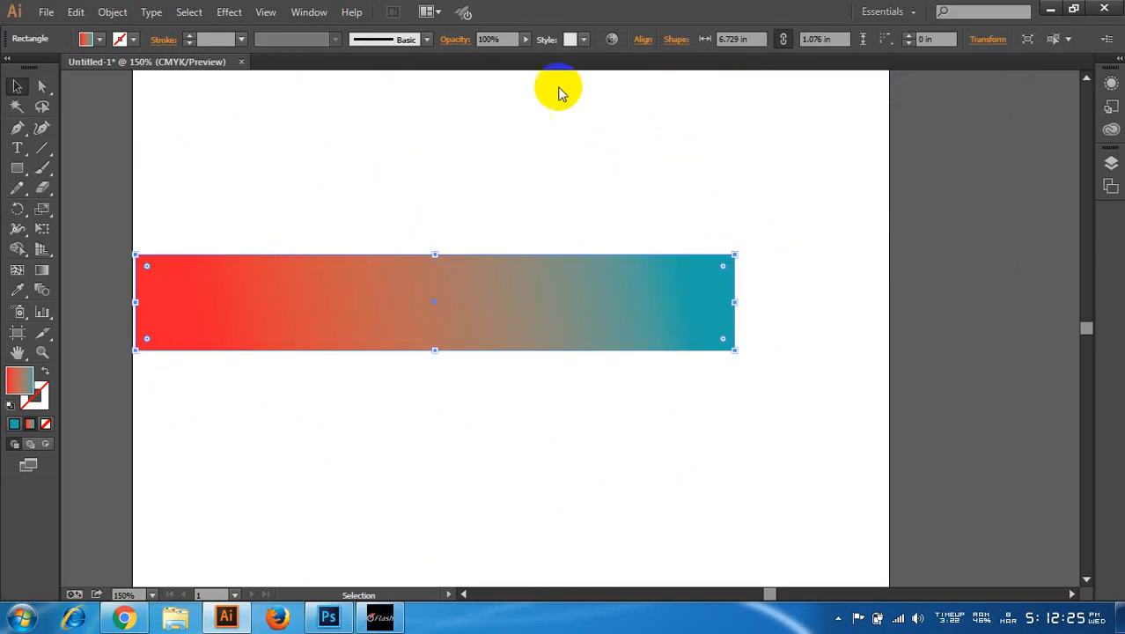
- Move the horizontal rectangle back to the middle of the artboard
scroll(648, 357, "down", 1)
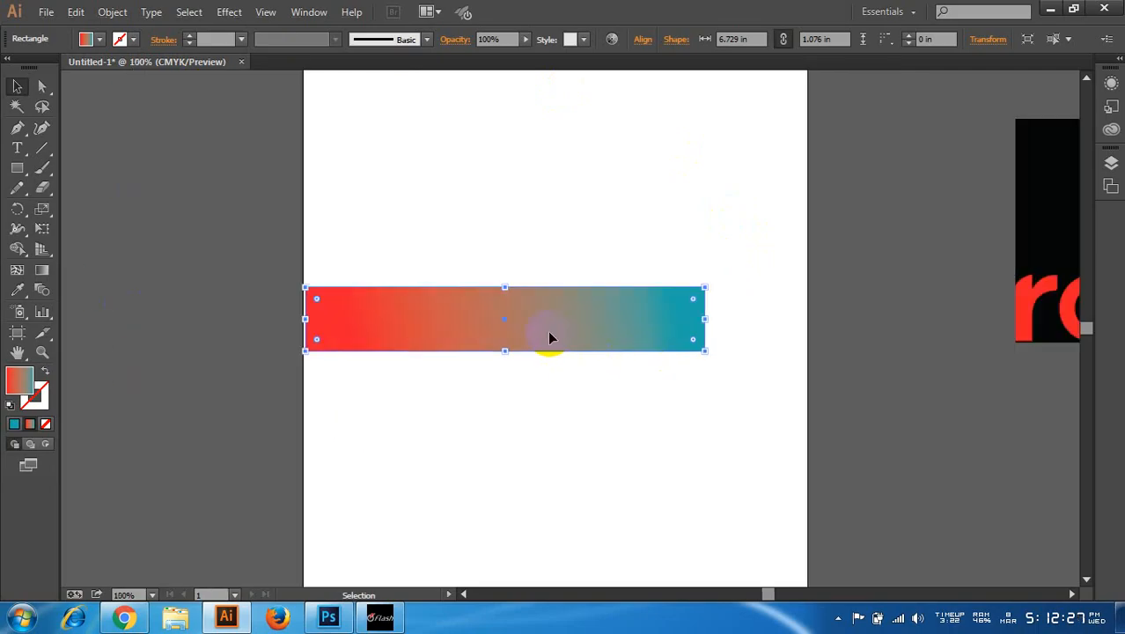
left_click_drag(547, 337, 626, 302)
scroll(620, 320, "up", 1)
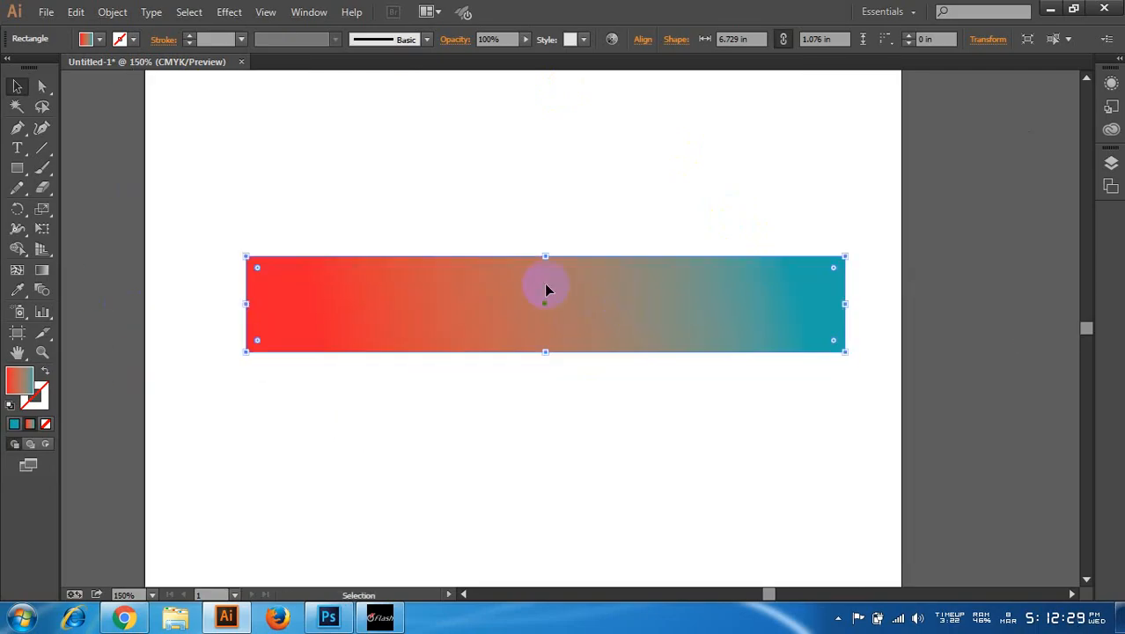
- Preview the rectangle's rotation about its centre at an angle of 19°, and cancel the rotation
left_click(17, 209)
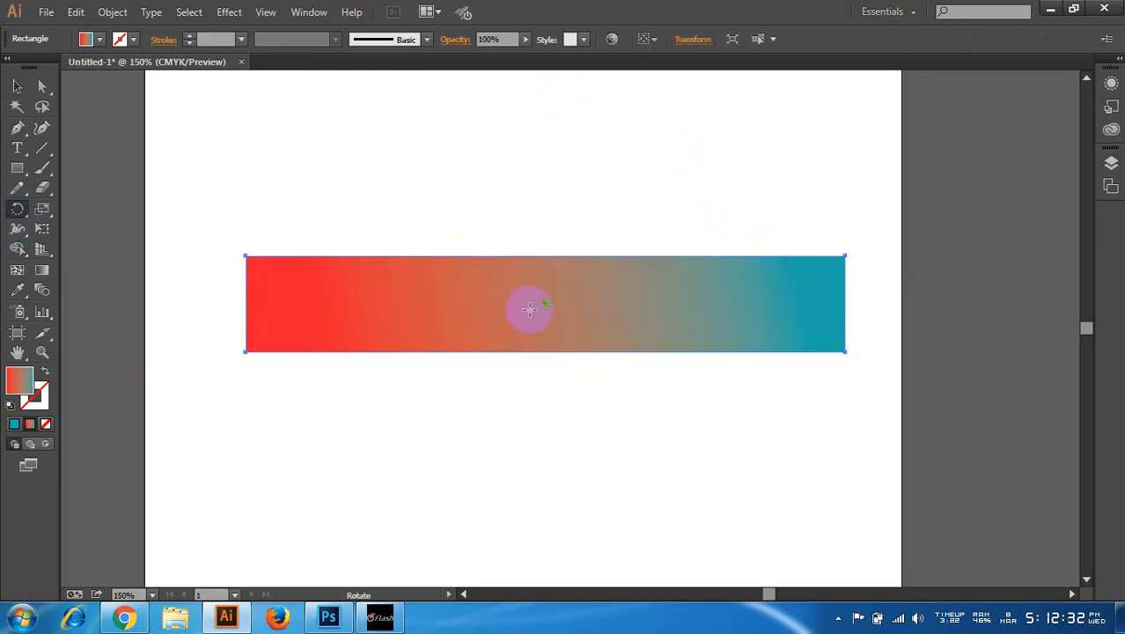
double_click(18, 210)
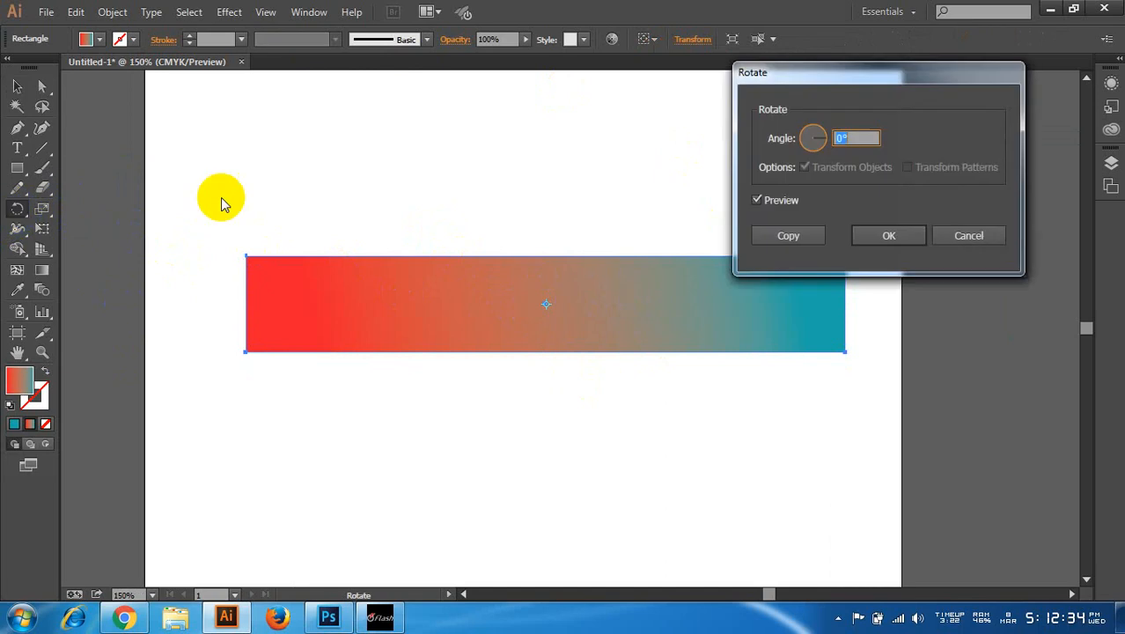
left_click(756, 200)
key("Up")
key("Up")
key("Up")
key("Up")
key("Up")
key("Up")
key("Up")
key("Up")
key("Up")
key("Up")
key("Up")
key("Up")
key("Up")
key("Up")
key("Up")
key("Up")
key("Up")
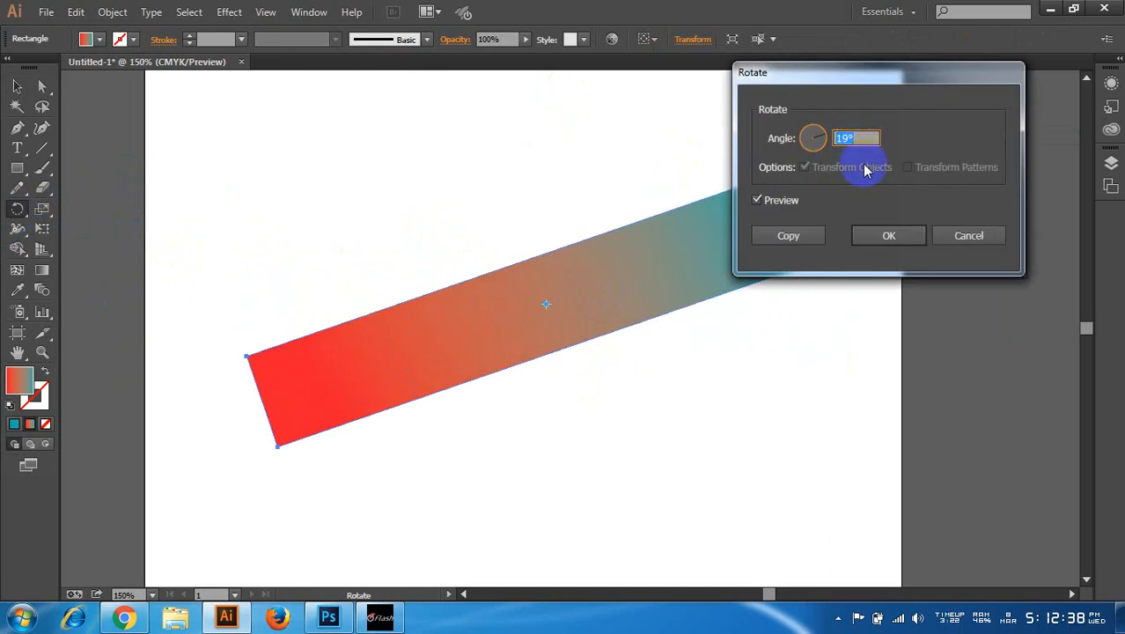
left_click(968, 235)
left_click(17, 86)
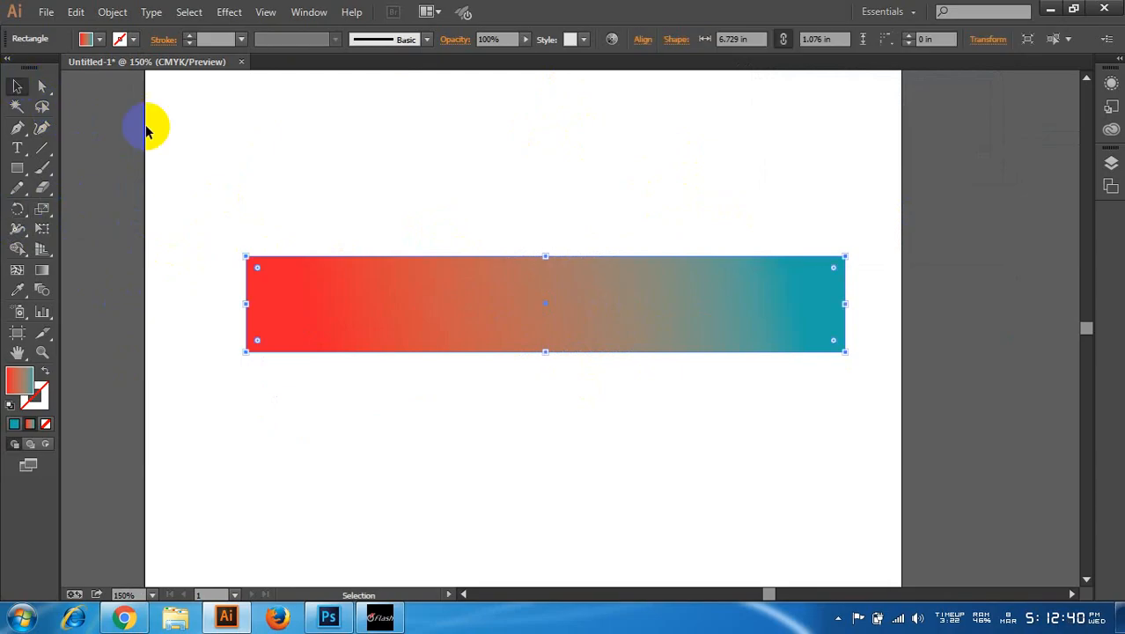
- Reselect the rectangle and place the Rotate tool's pivot on its lower-left corner
left_click(212, 280)
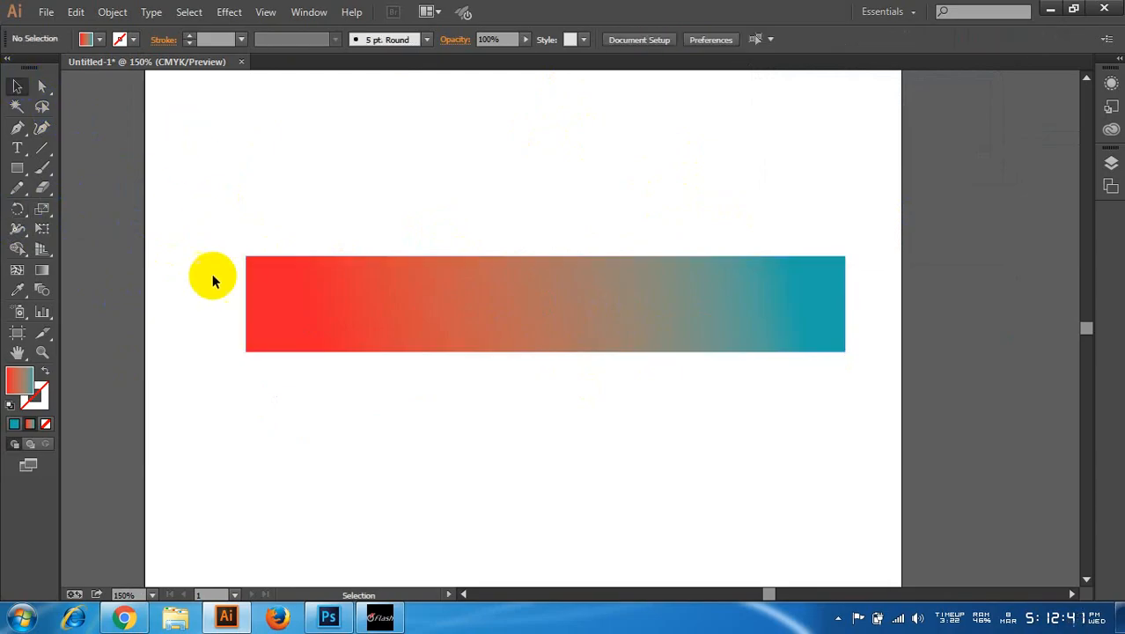
left_click(263, 273)
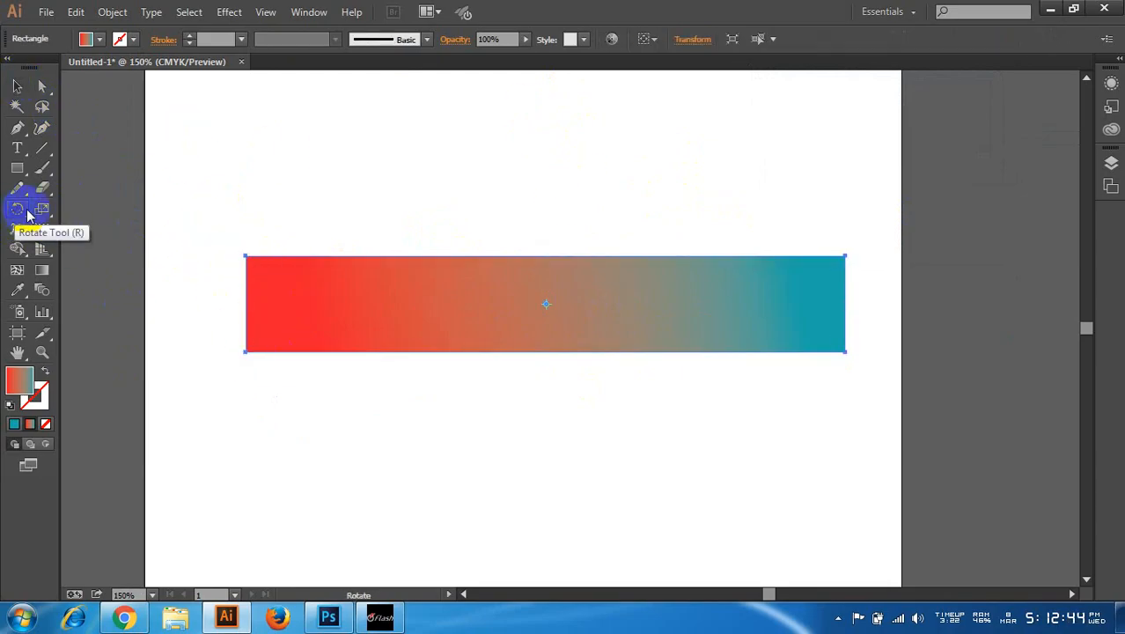
left_click(17, 209)
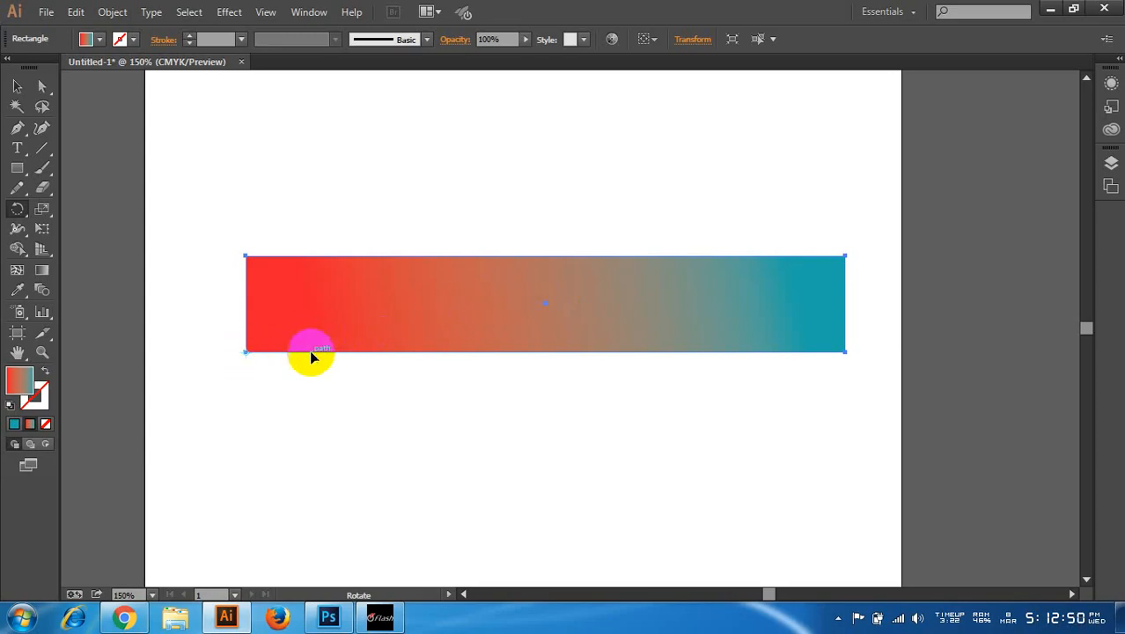
scroll(233, 357, "up", 8)
scroll(347, 375, "up", 1)
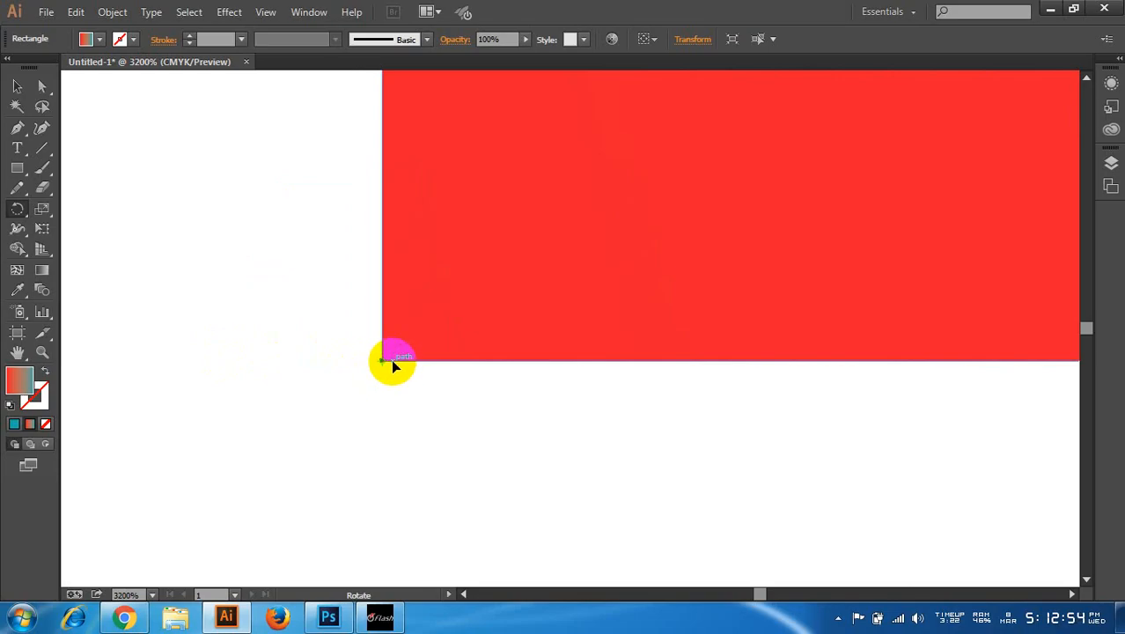
- Reposition the rotation pivot just inside the rectangle's lower-left corner
scroll(393, 362, "down", 7)
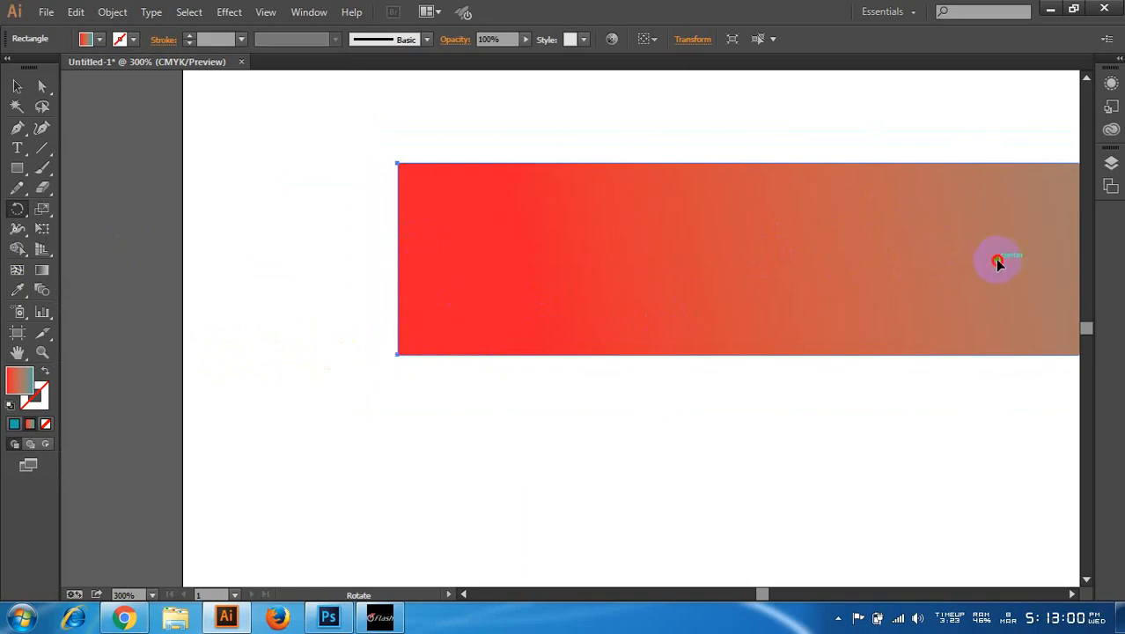
left_click(412, 344)
scroll(394, 350, "up", 4)
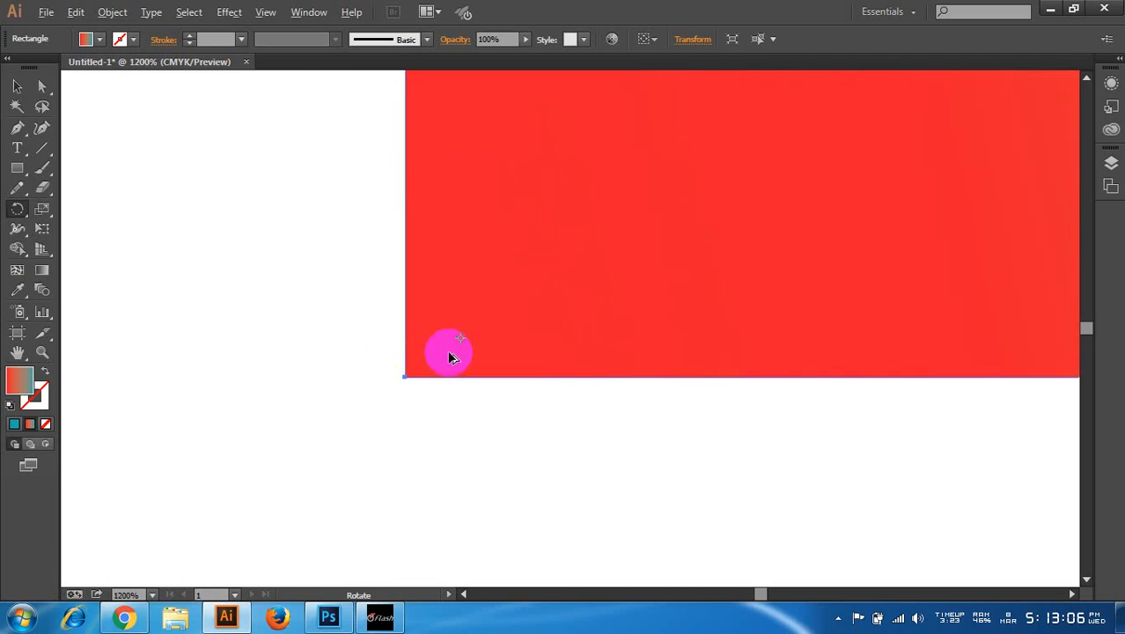
scroll(466, 352, "down", 7)
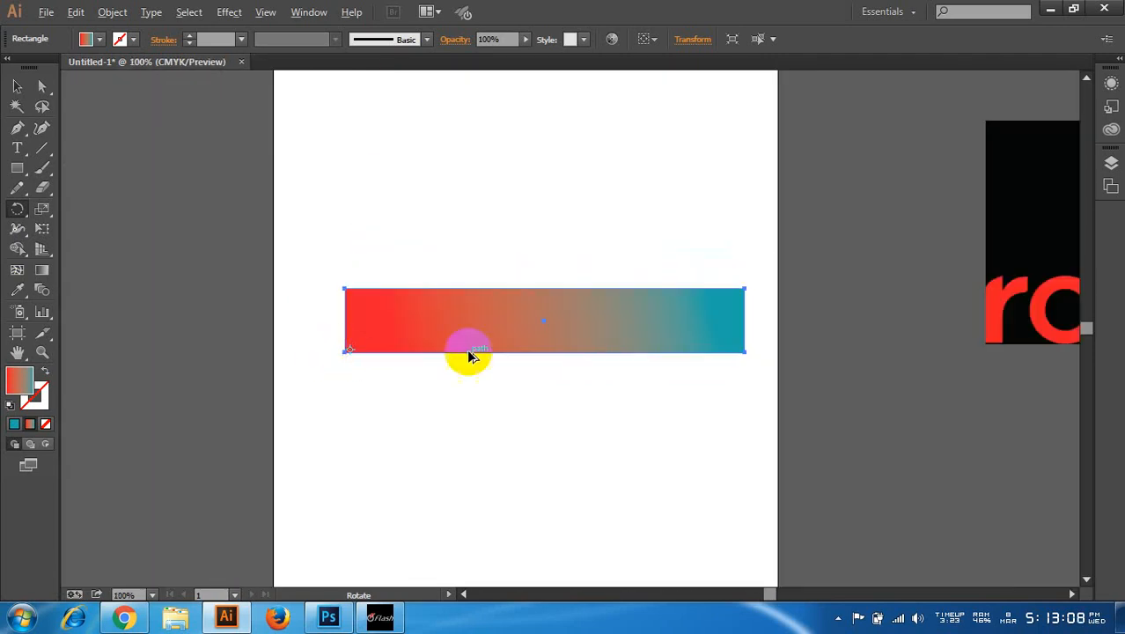
left_click_drag(683, 346, 606, 317)
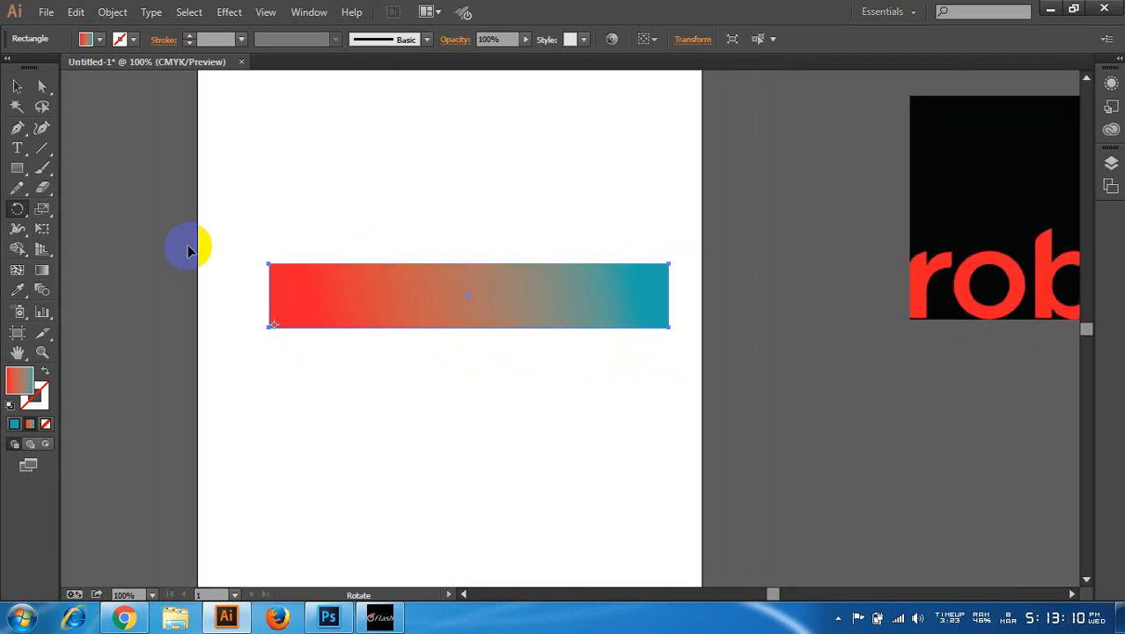
- Preview the rectangle's rotation at an angle of 6°, cancel it, and open and cancel the rotation options once more
double_click(17, 211)
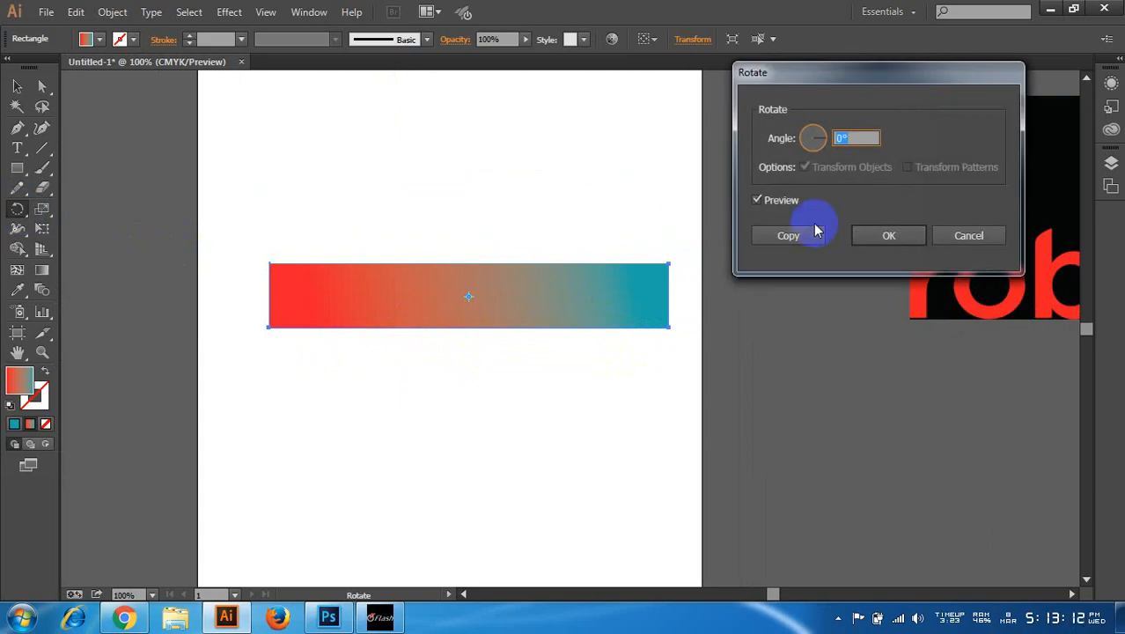
scroll(856, 137, "up", 3)
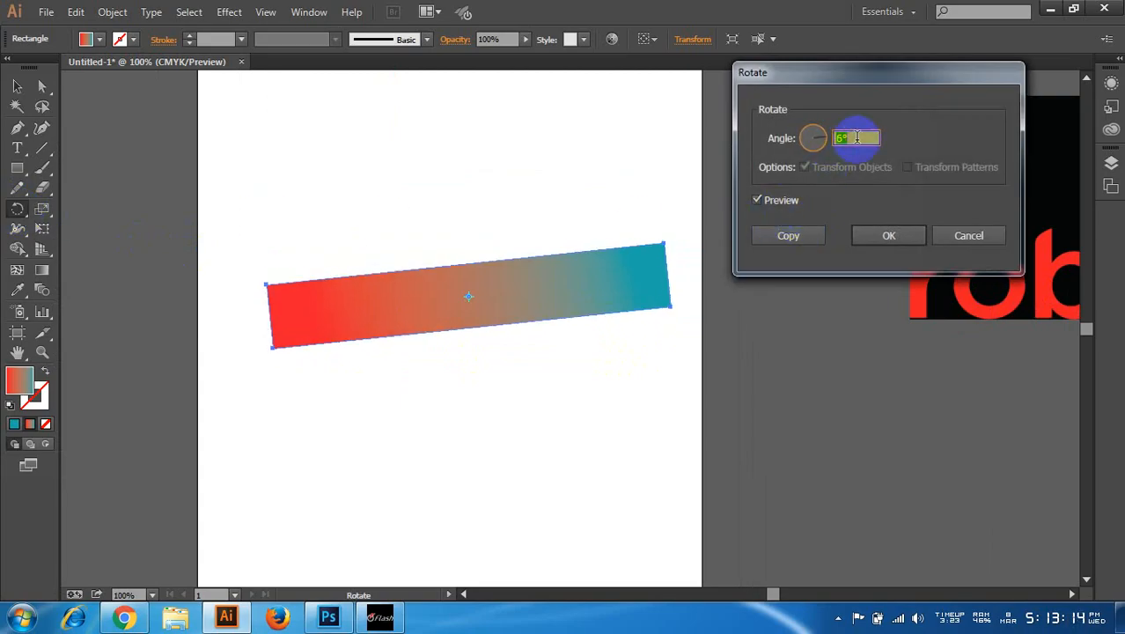
left_click(972, 232)
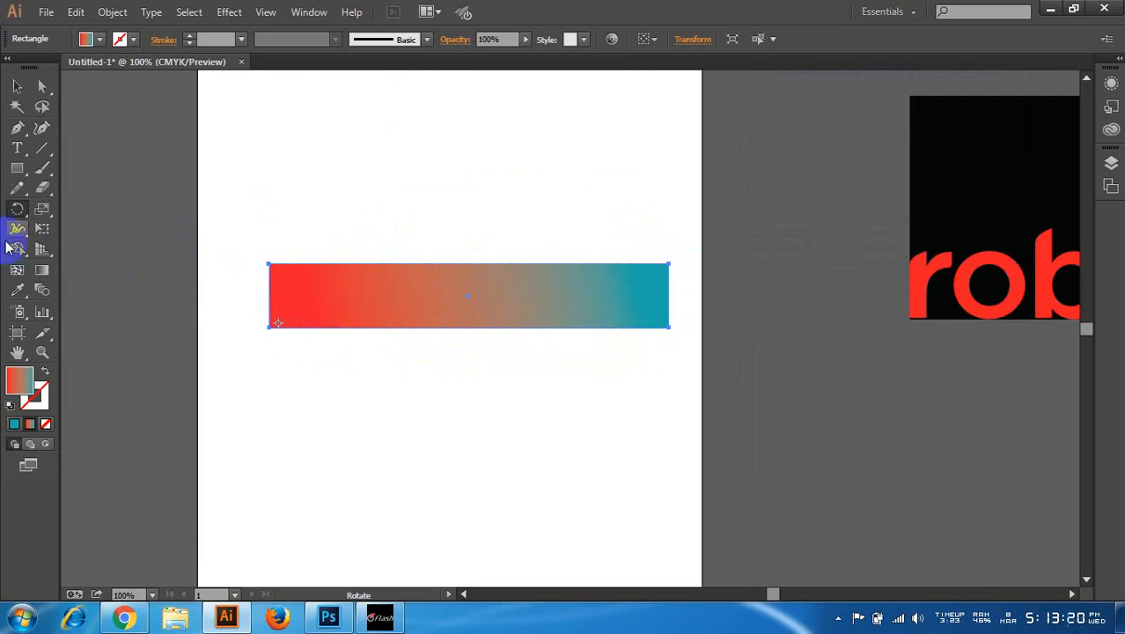
double_click(17, 208)
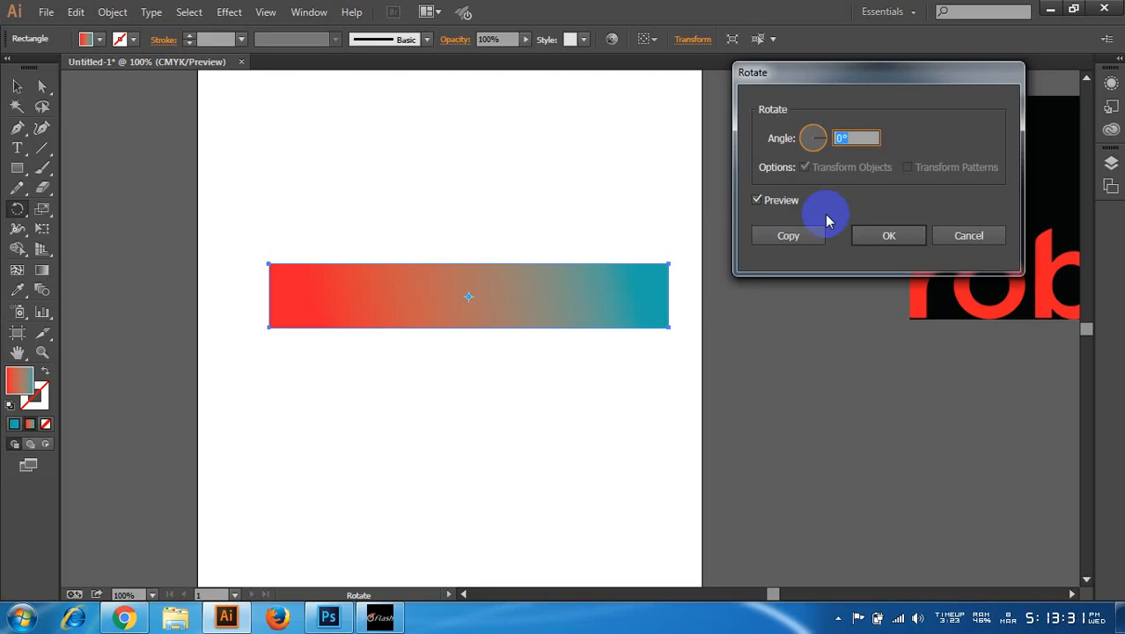
left_click(957, 234)
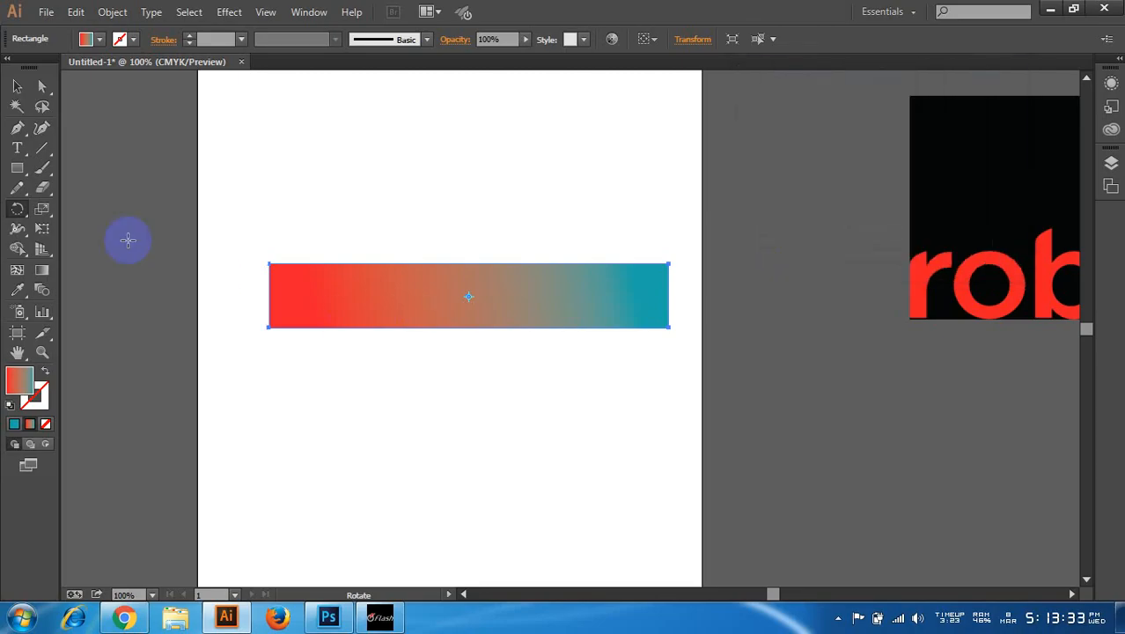
- Reselect the rectangle, set the rotation pivot near its lower-left corner, and try opening the Rotate tool's options before cancelling them
left_click(17, 86)
left_click(439, 234)
left_click(359, 266)
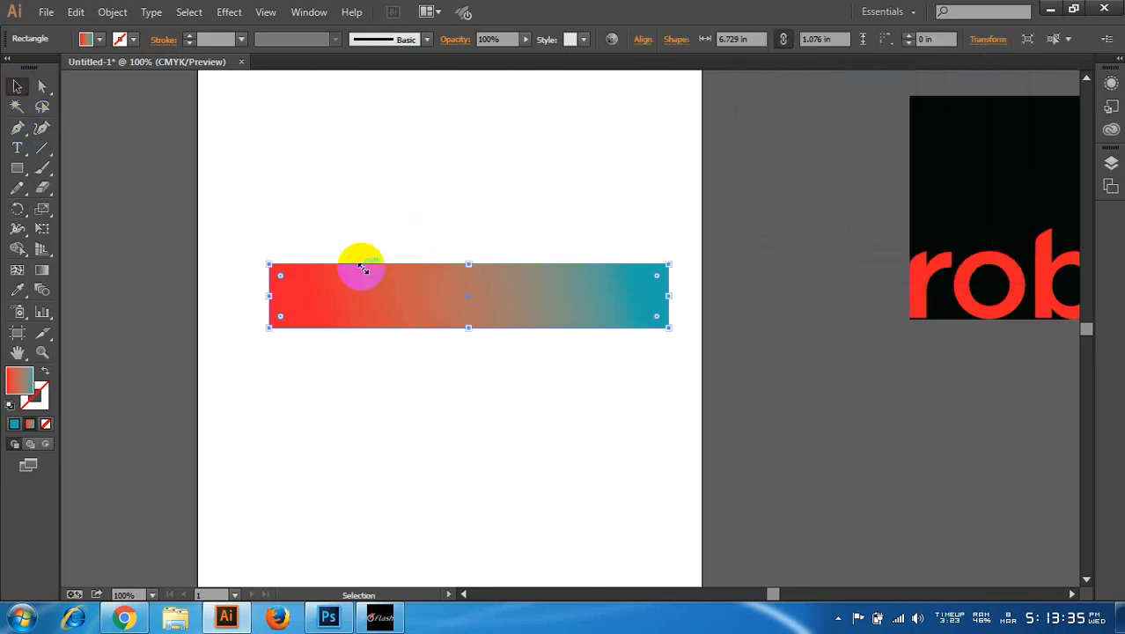
left_click(16, 209)
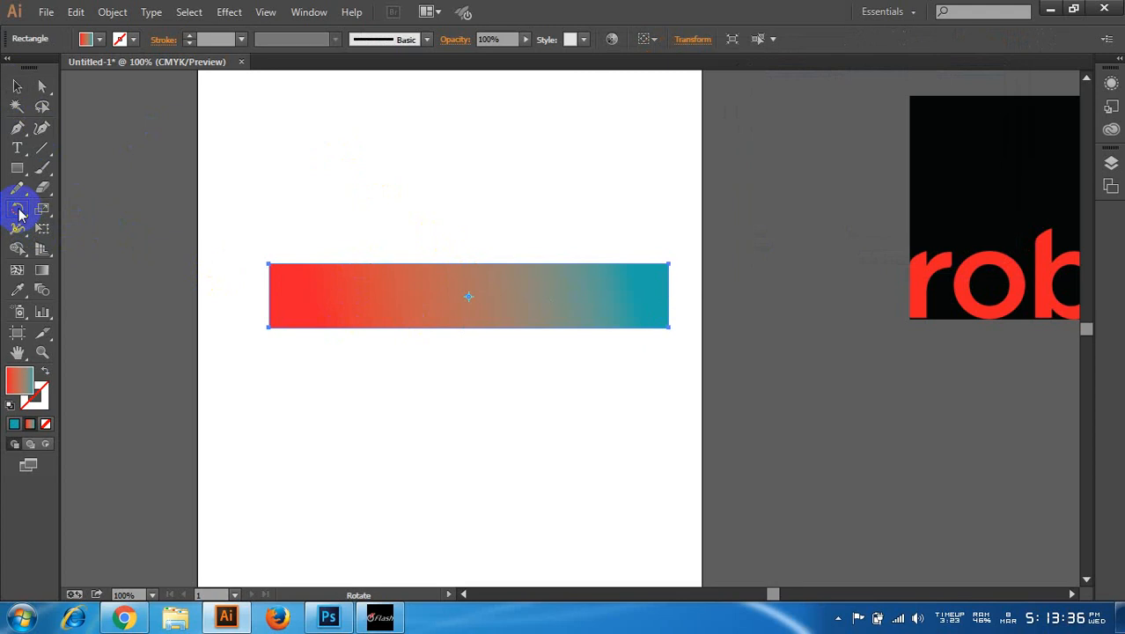
left_click(279, 325)
double_click(17, 207)
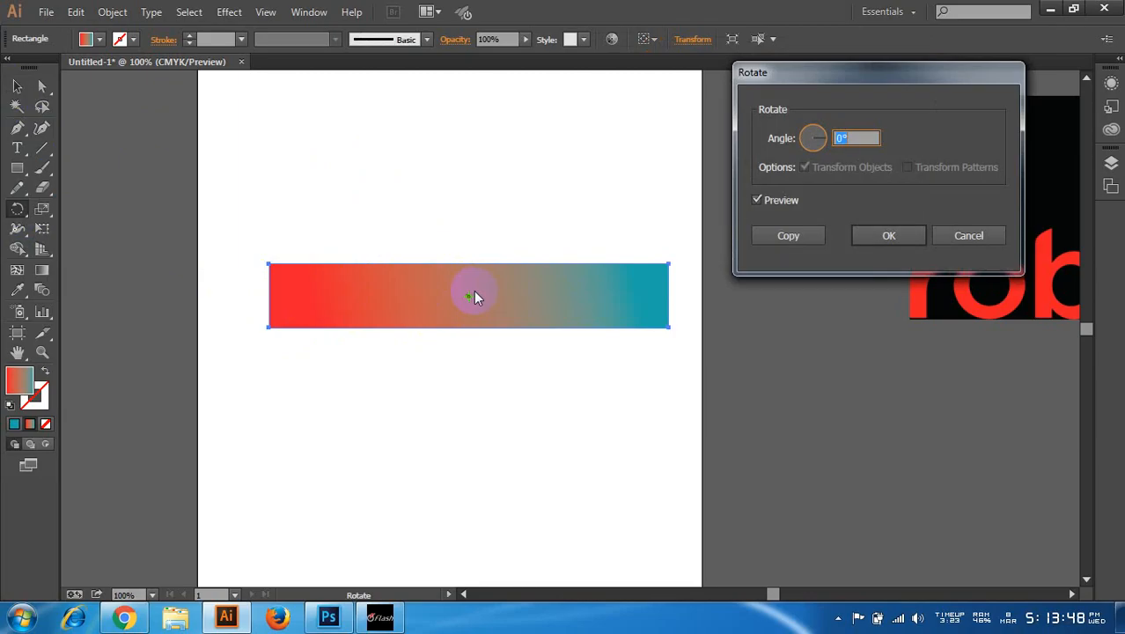
left_click(968, 235)
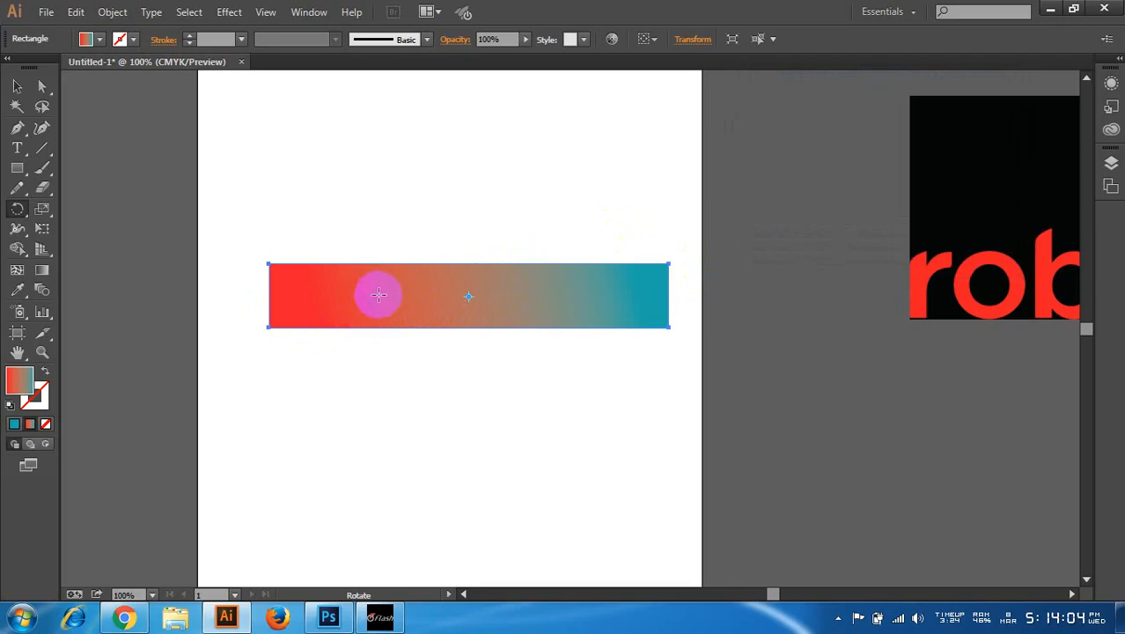
- Move the rotation pivot from the rectangle's centre to its lower-left corner, and open and cancel the Rotate tool's options again
left_click_drag(465, 300, 278, 324)
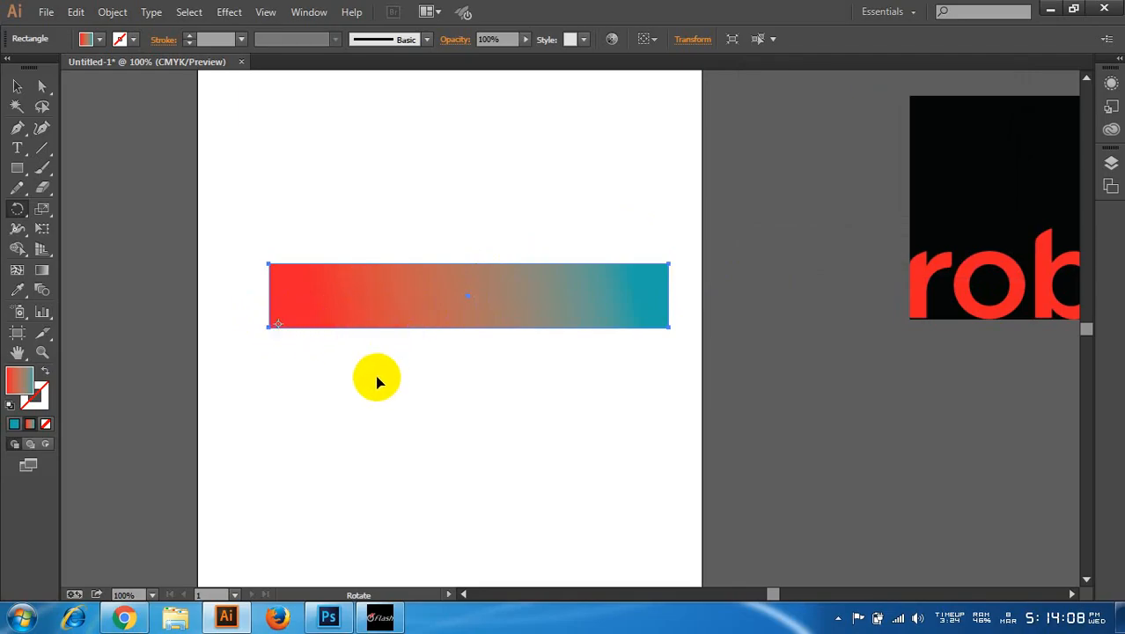
double_click(17, 209)
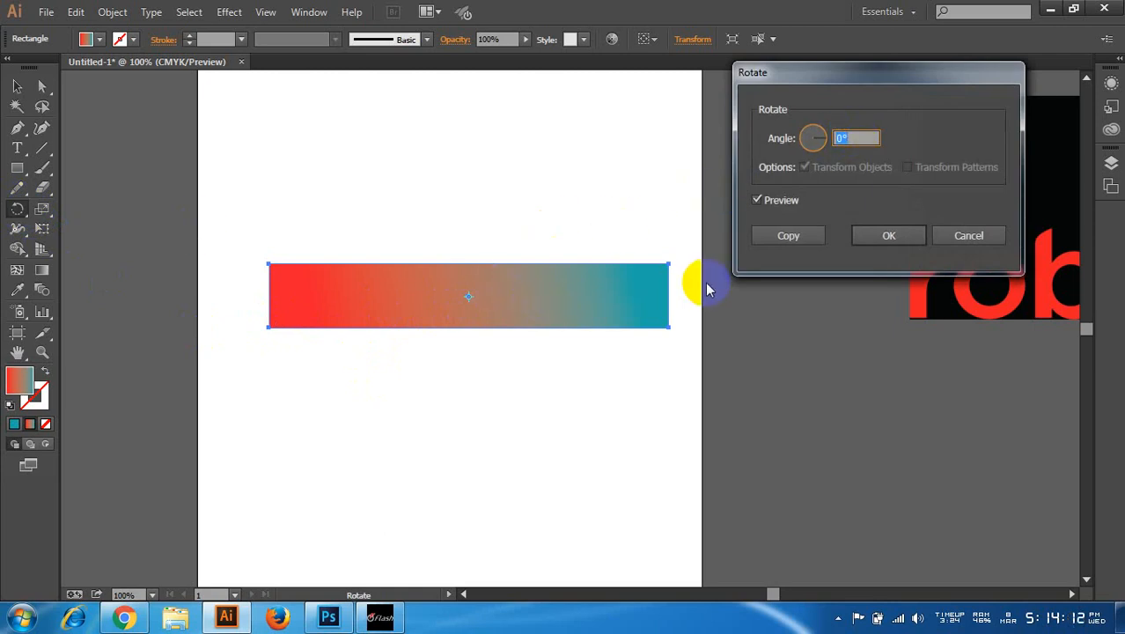
left_click(968, 235)
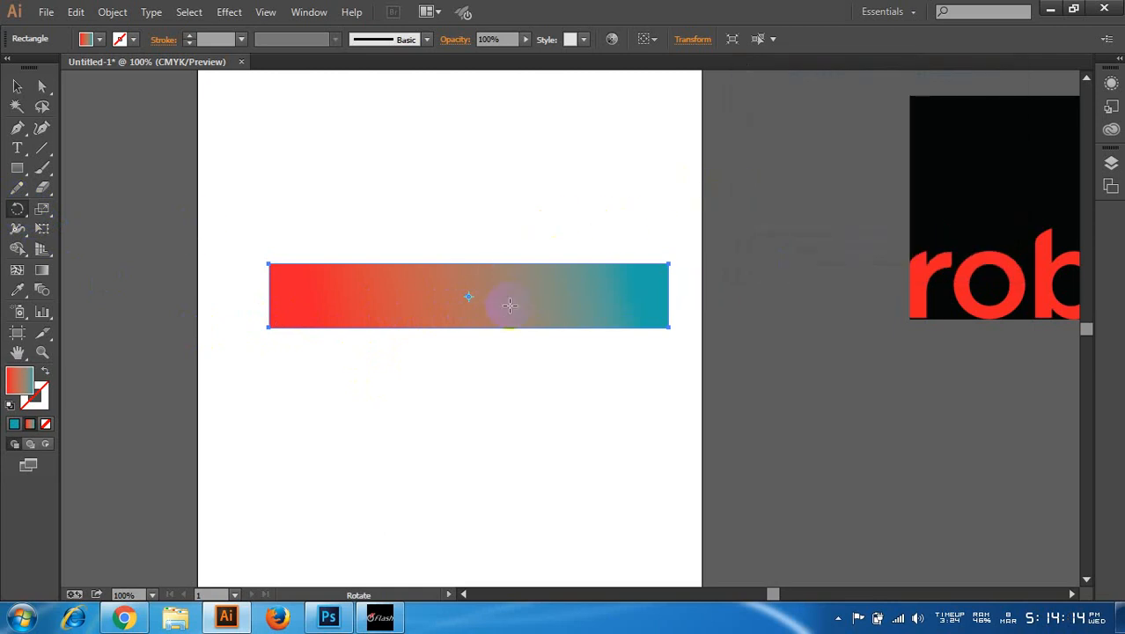
- Set the pivot near the rectangle's lower-left corner while opening the rotation options directly from that point, and close the options without rotating
left_click(273, 323, "alt")
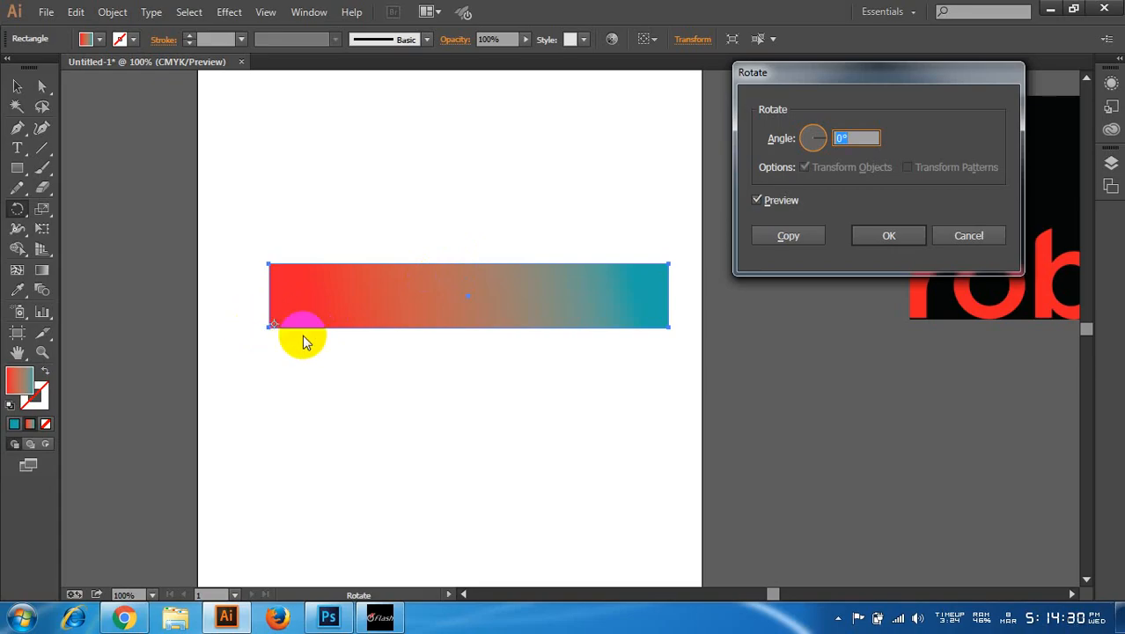
left_click_drag(850, 74, 622, 115)
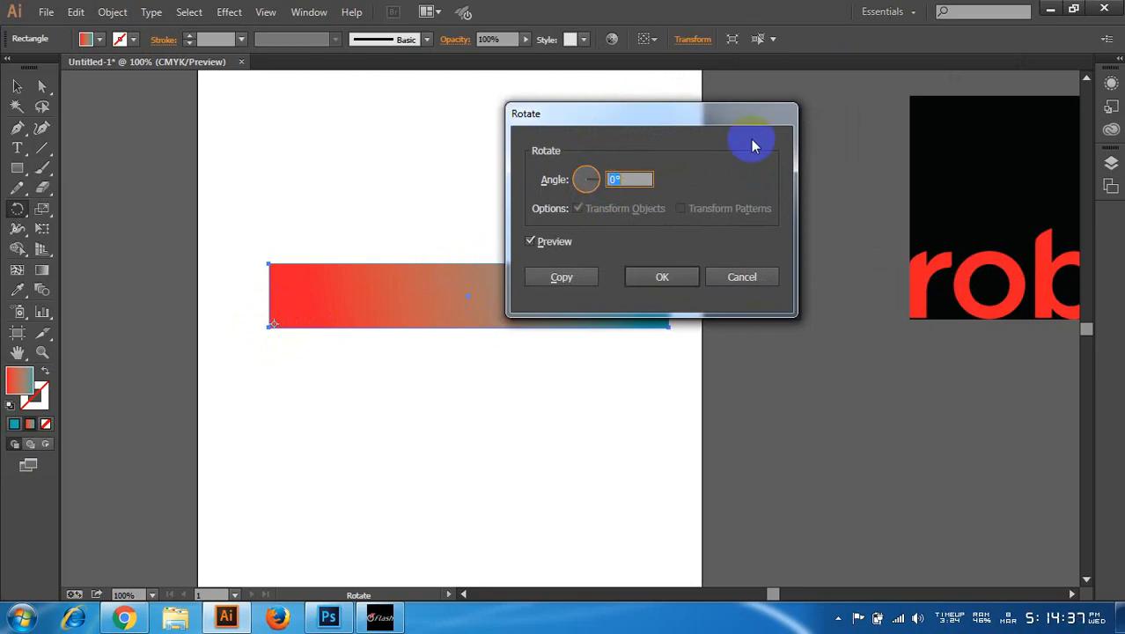
left_click(722, 279)
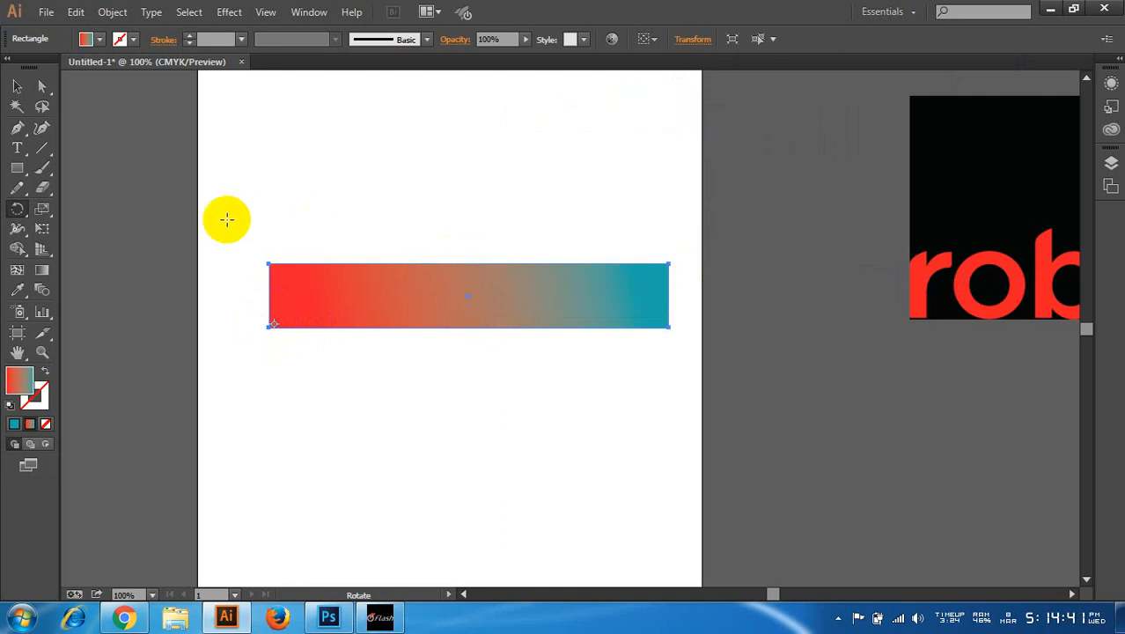
- Replace the rectangle's red-to-teal gradient fill with the solid light blue #b0c3ff
left_click(17, 86)
left_click(369, 149)
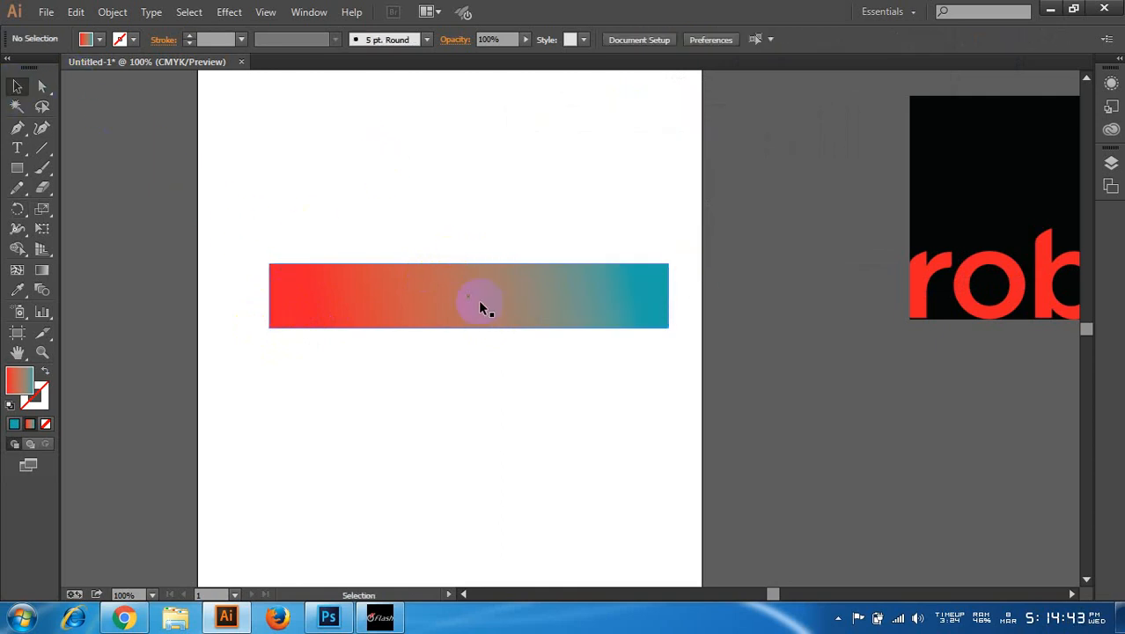
left_click(478, 299)
left_click(371, 295)
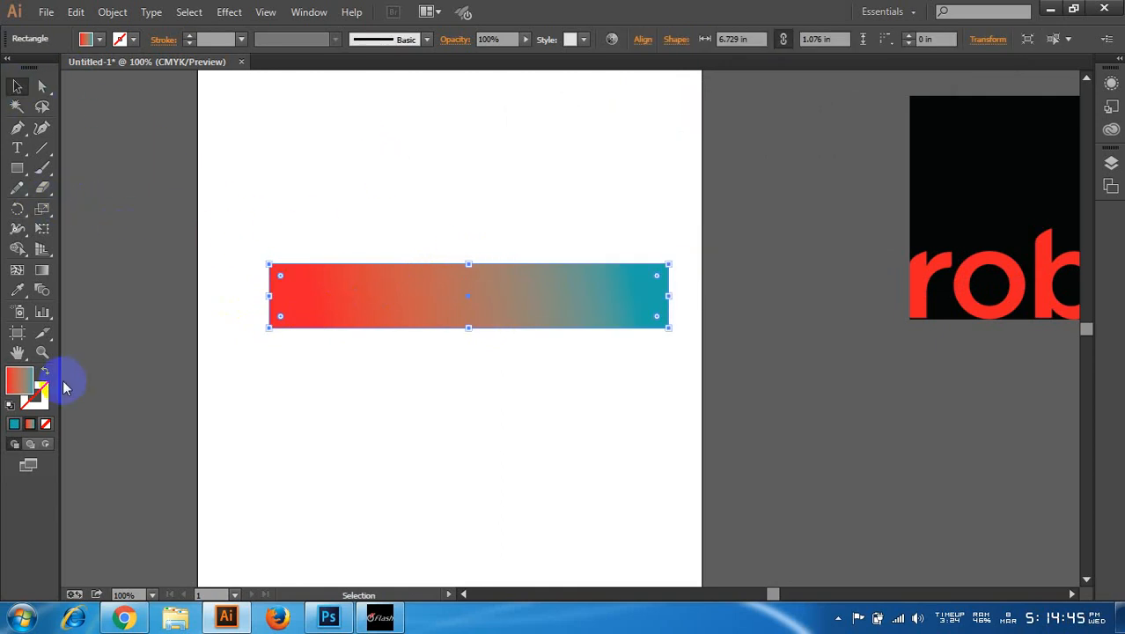
double_click(20, 381)
left_click(653, 141)
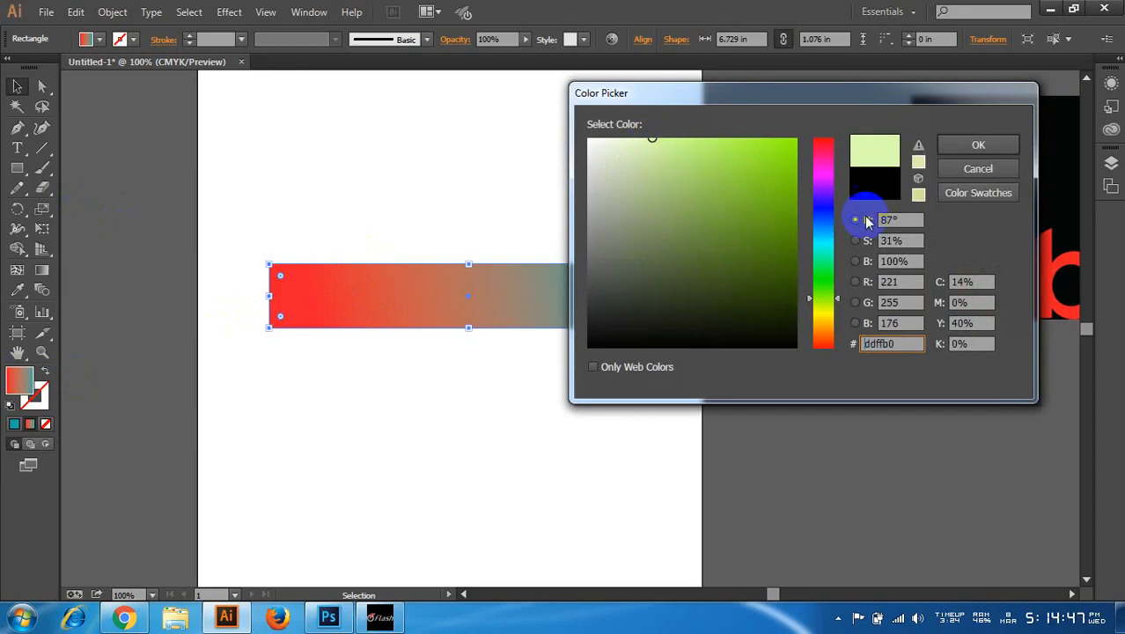
left_click(823, 216)
left_click(975, 147)
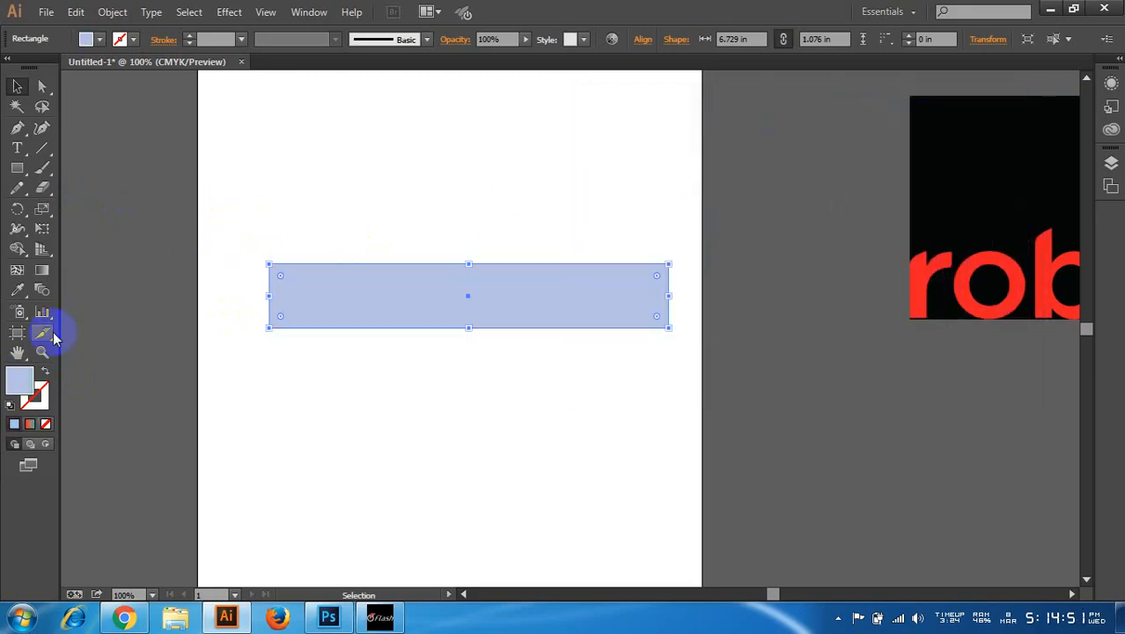
- Recolor the rectangle's fill to a pale yellow and deselect it
double_click(19, 375)
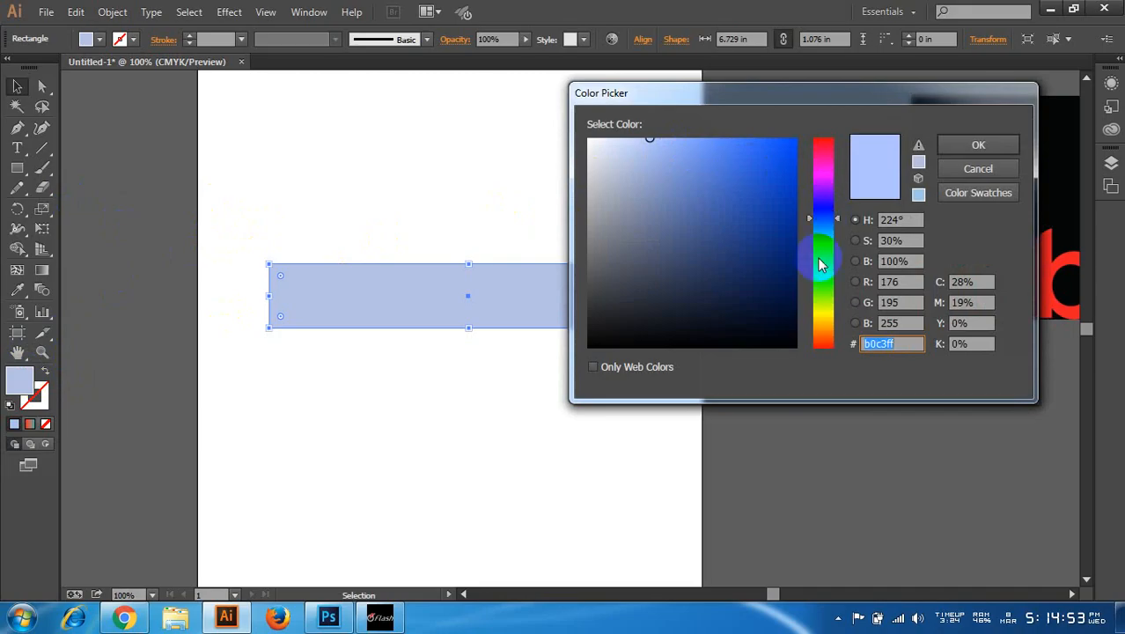
left_click_drag(821, 290, 821, 318)
left_click(976, 147)
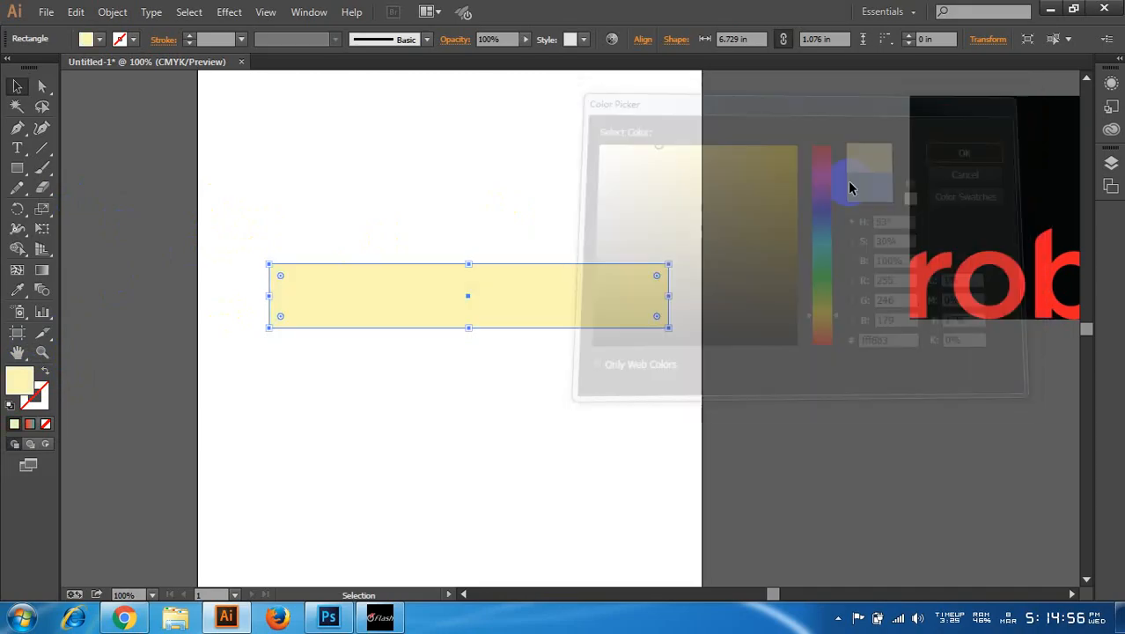
left_click(507, 197)
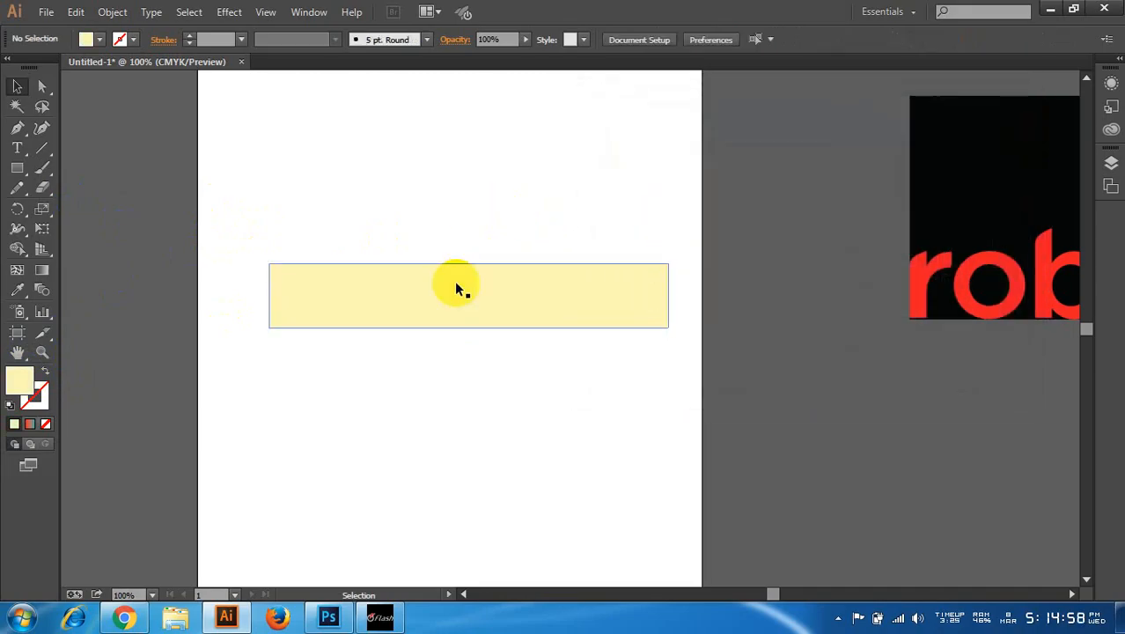
- Select the rectangle again and change its fill to a muted blue-grey
left_click(456, 284)
left_click(17, 208)
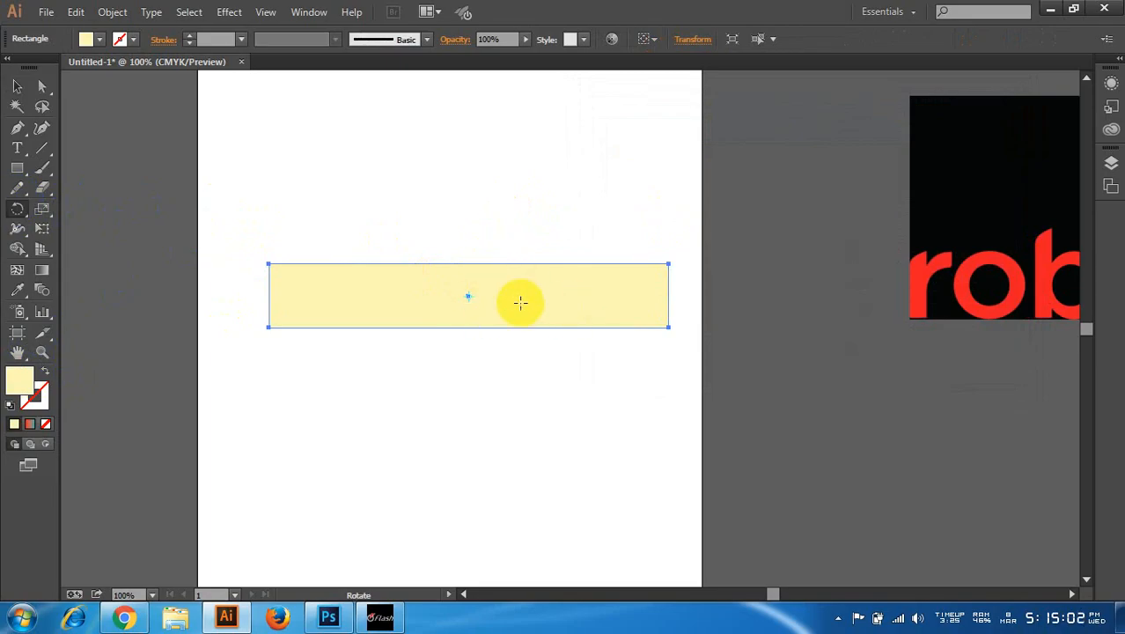
left_click(11, 88)
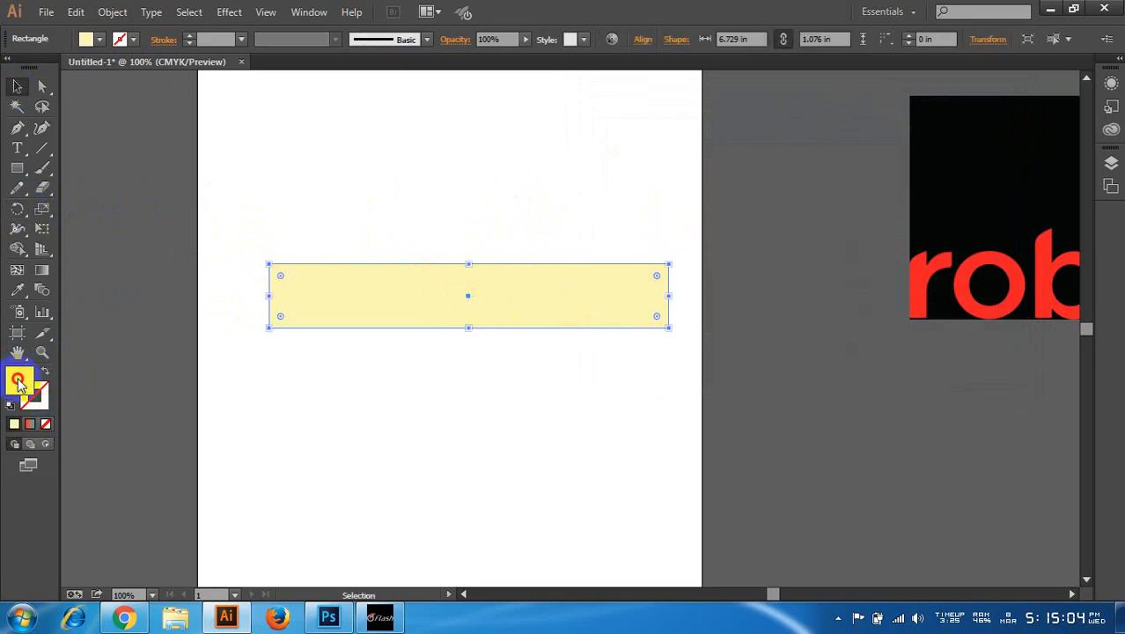
double_click(18, 379)
left_click_drag(818, 280, 792, 210)
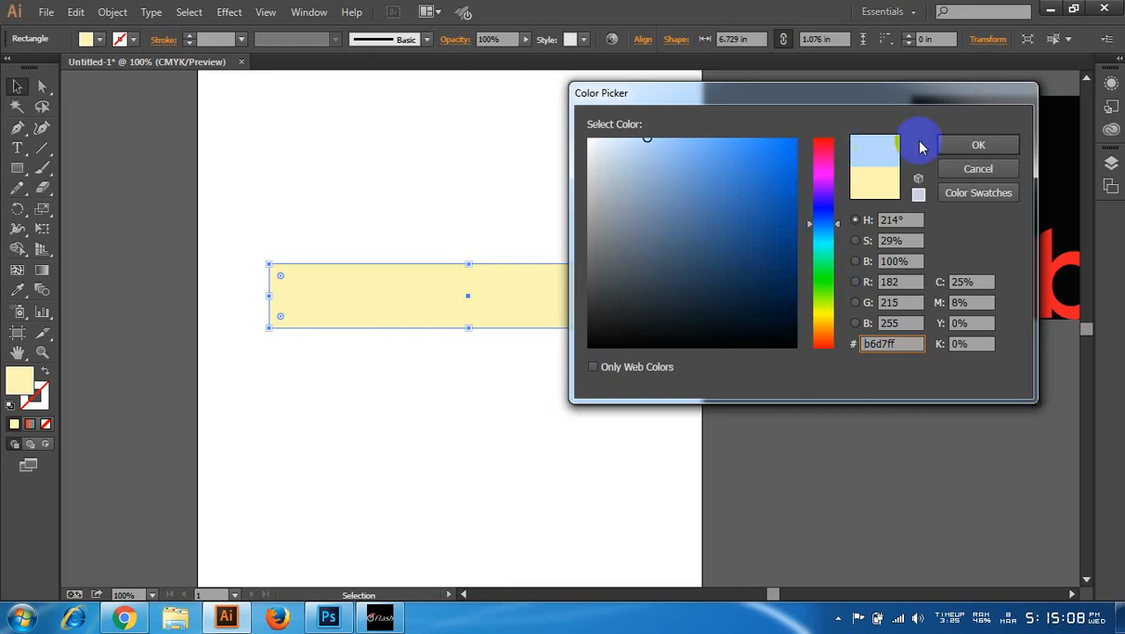
left_click(607, 232)
left_click(984, 142)
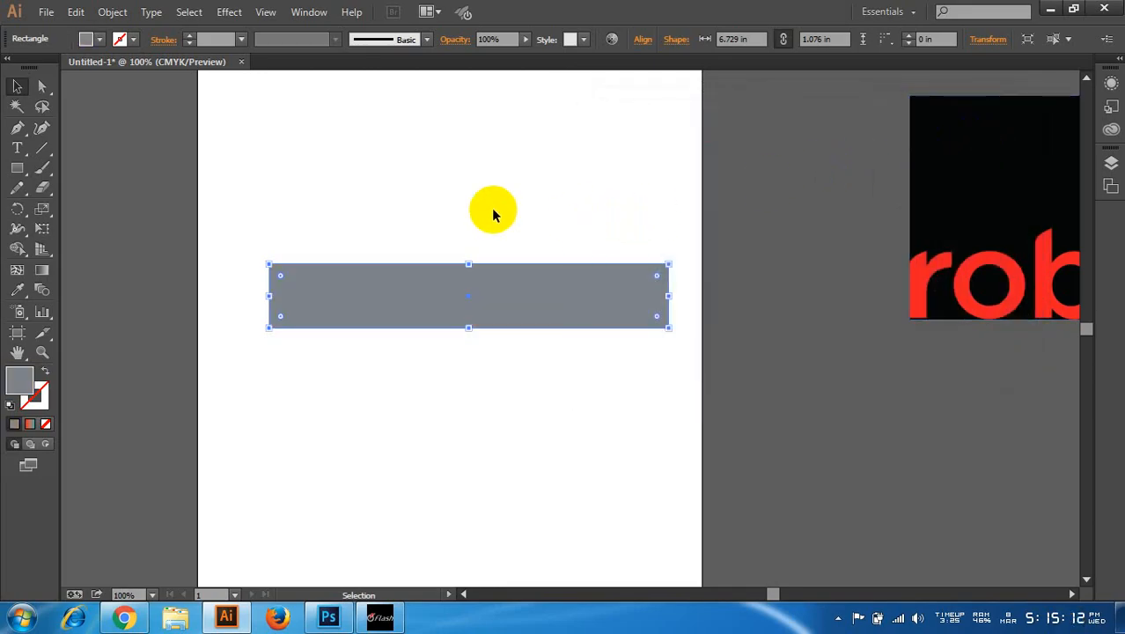
- Change the rectangle's fill to the pale green #c7ffd3
double_click(19, 380)
mouse_move(652, 207)
left_mouse_down()
mouse_move(698, 200)
mouse_move(711, 146)
mouse_move(653, 171)
mouse_move(633, 138)
left_mouse_up()
left_click(828, 270)
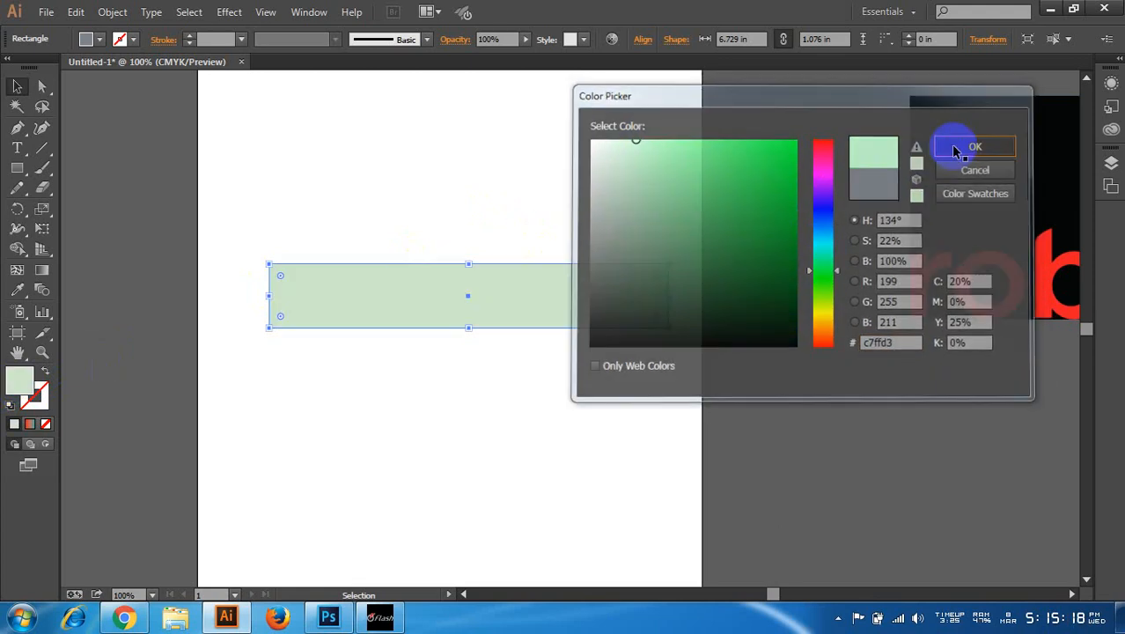
left_click(953, 155)
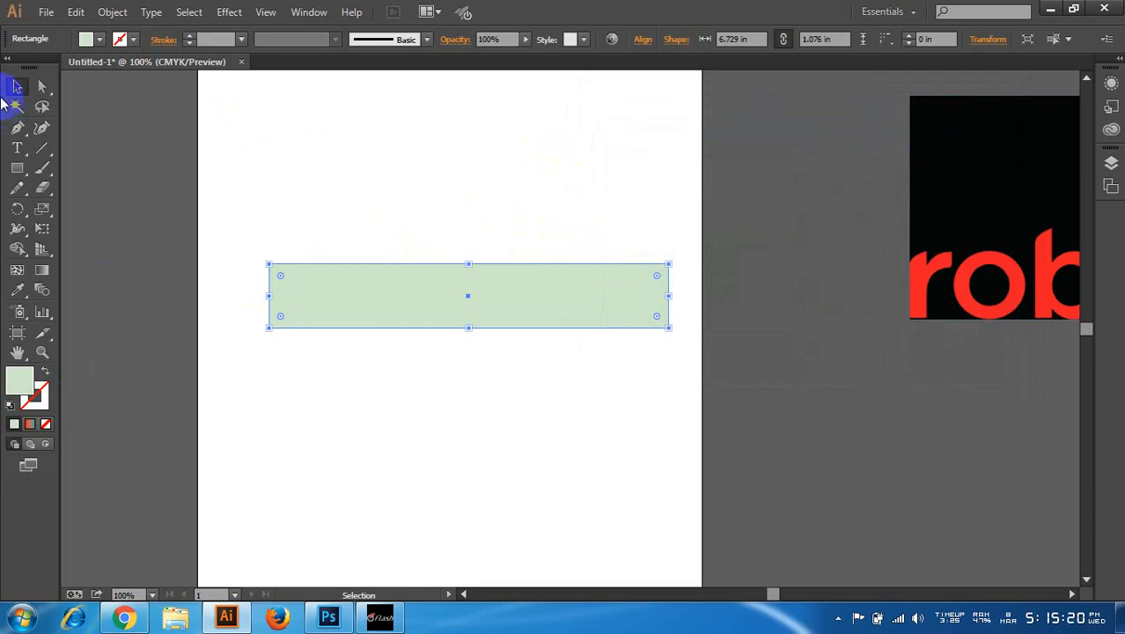
- Reselect the rectangle and fill it with a solid bright red
left_click(493, 224)
left_click(564, 283)
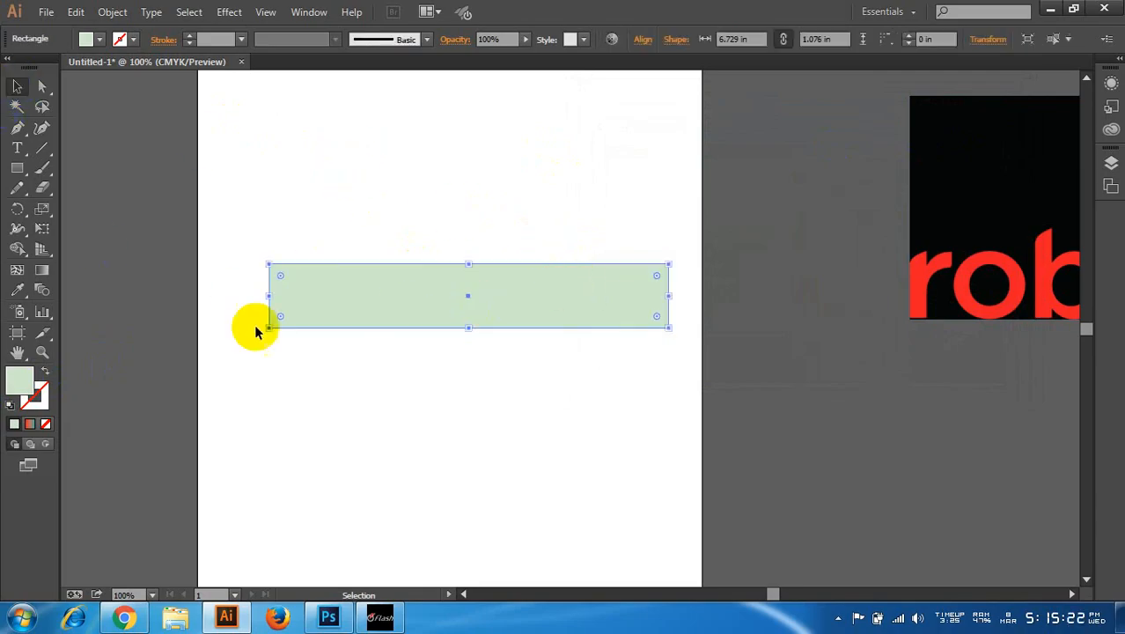
double_click(21, 379)
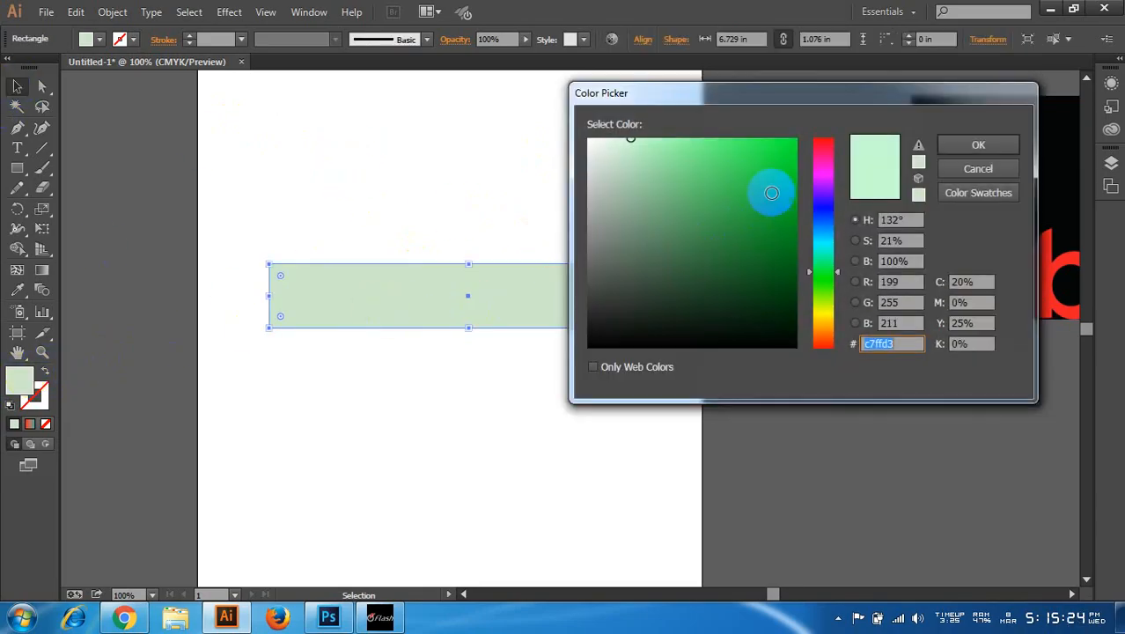
left_click(821, 129)
left_click(703, 138)
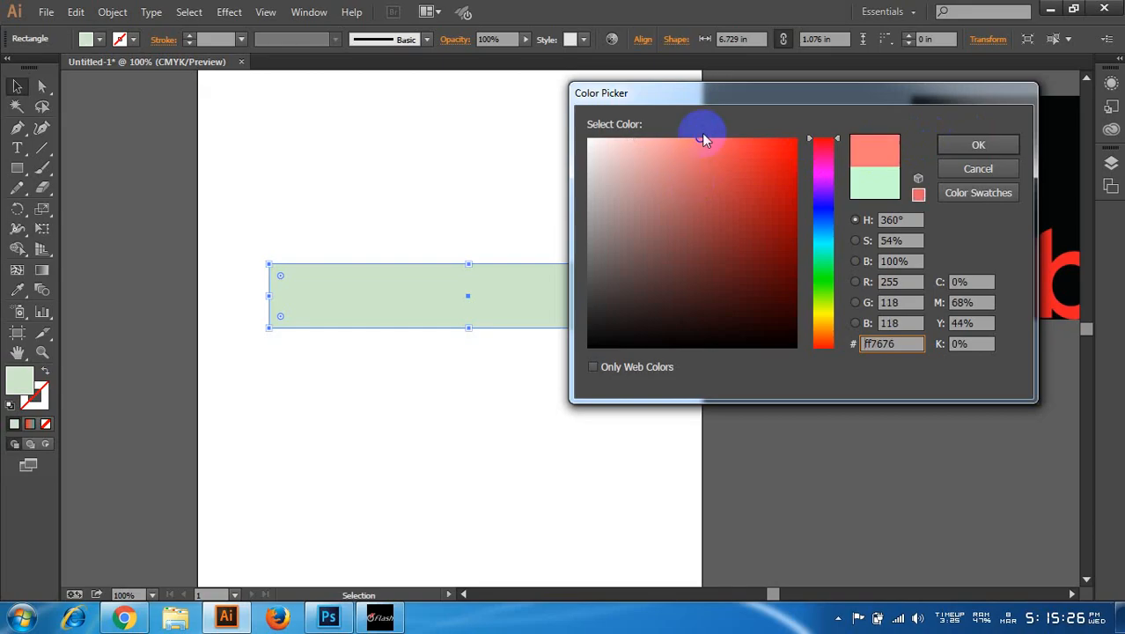
left_click(747, 148)
left_click(978, 144)
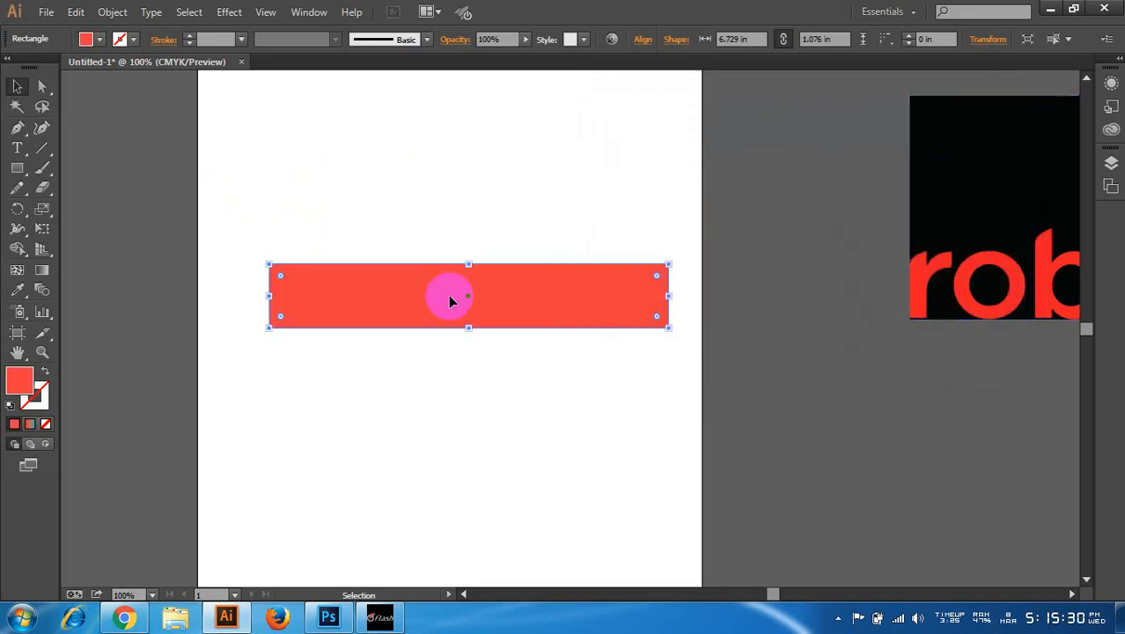
- Preview rotating the red rectangle about its center by angles such as 5°, and cancel the rotation
scroll(449, 296, "up", 1)
left_click(271, 131)
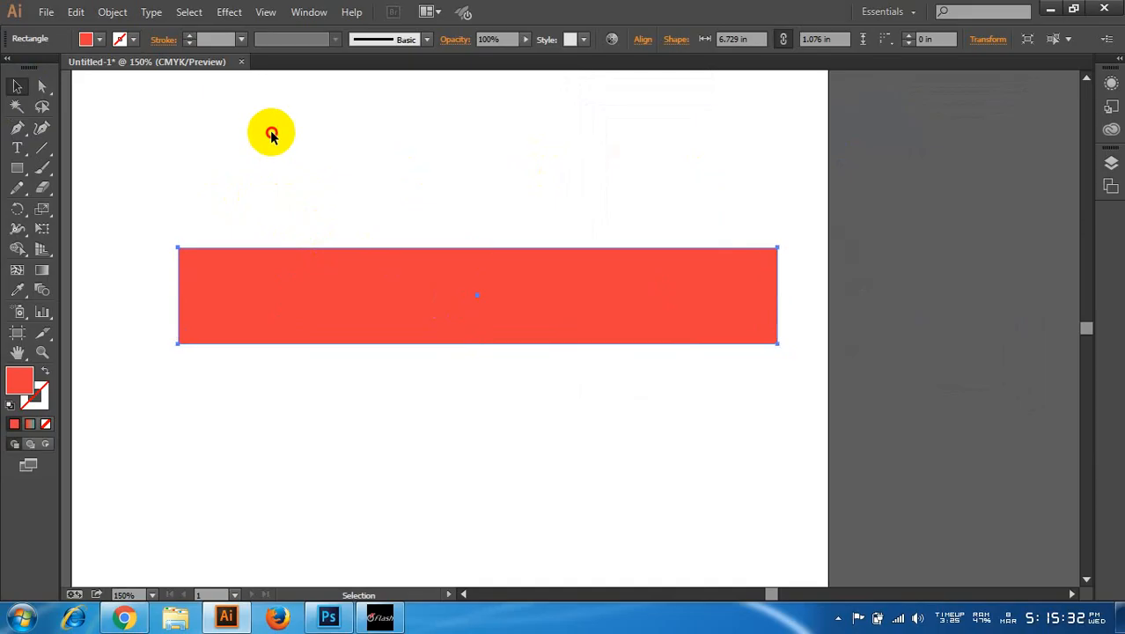
left_click(371, 246)
left_click(18, 209)
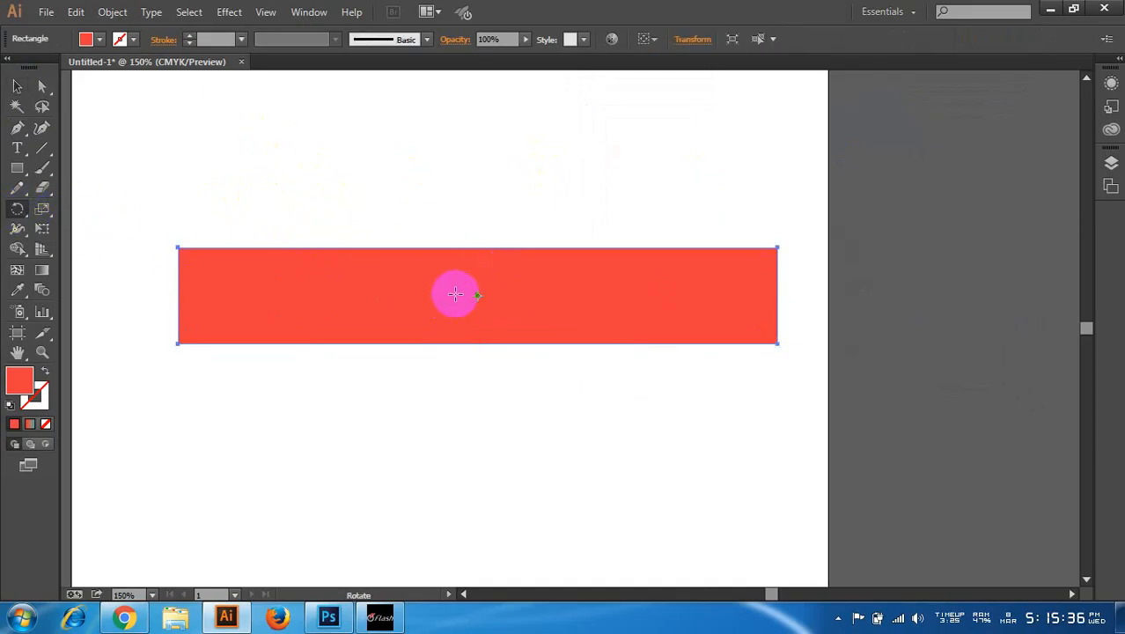
double_click(17, 208)
left_click_drag(623, 106, 797, 90)
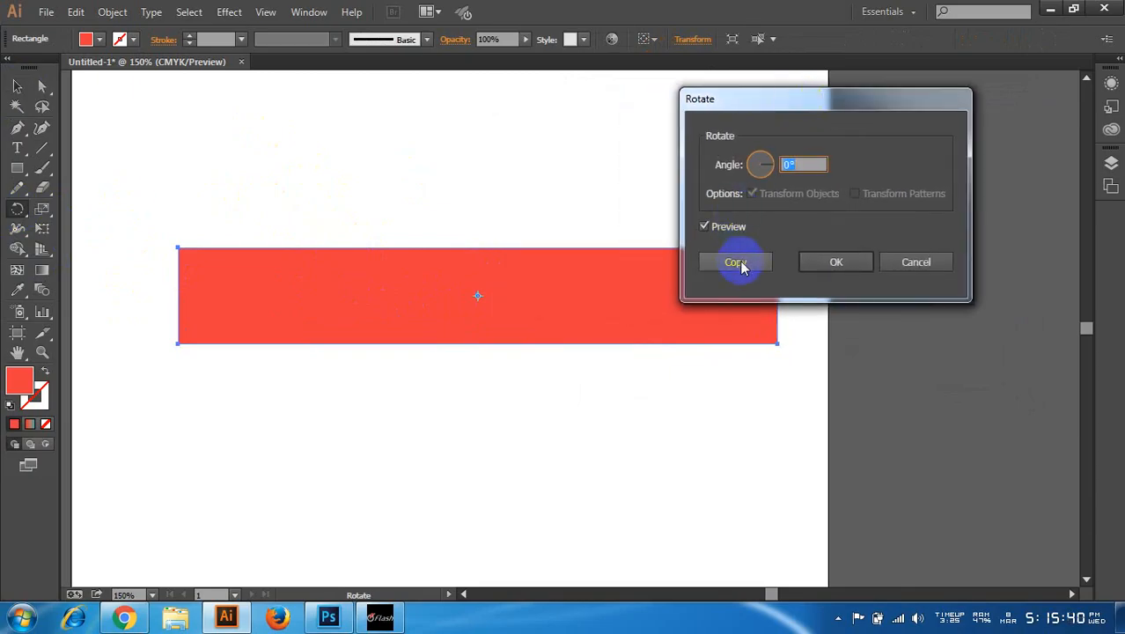
scroll(814, 164, "up", 8)
scroll(814, 164, "down", 5)
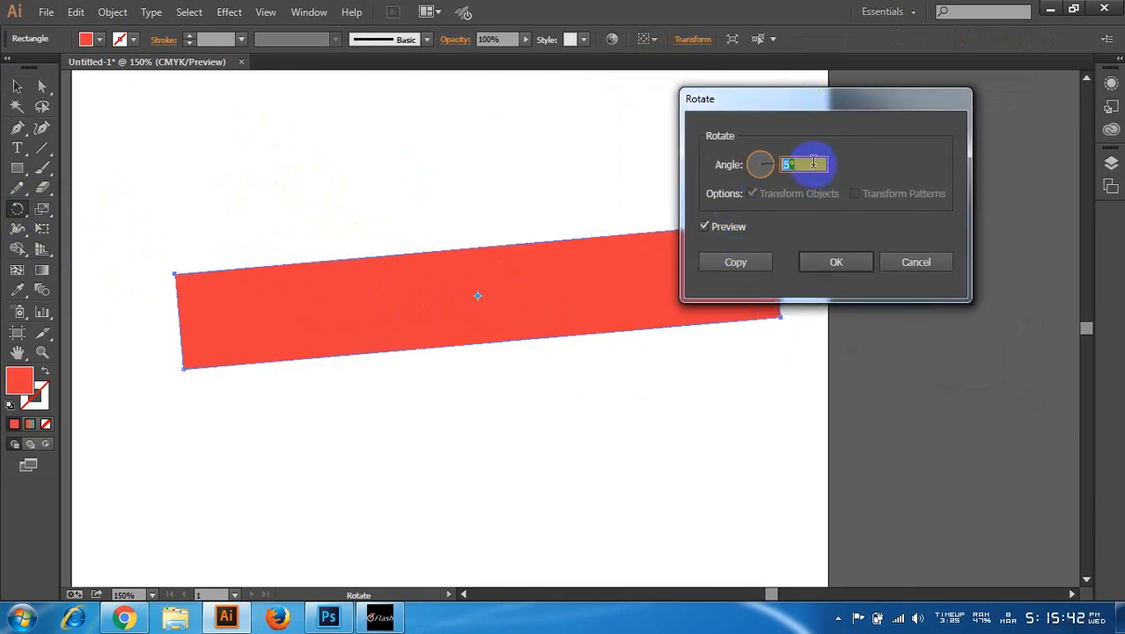
left_click(915, 262)
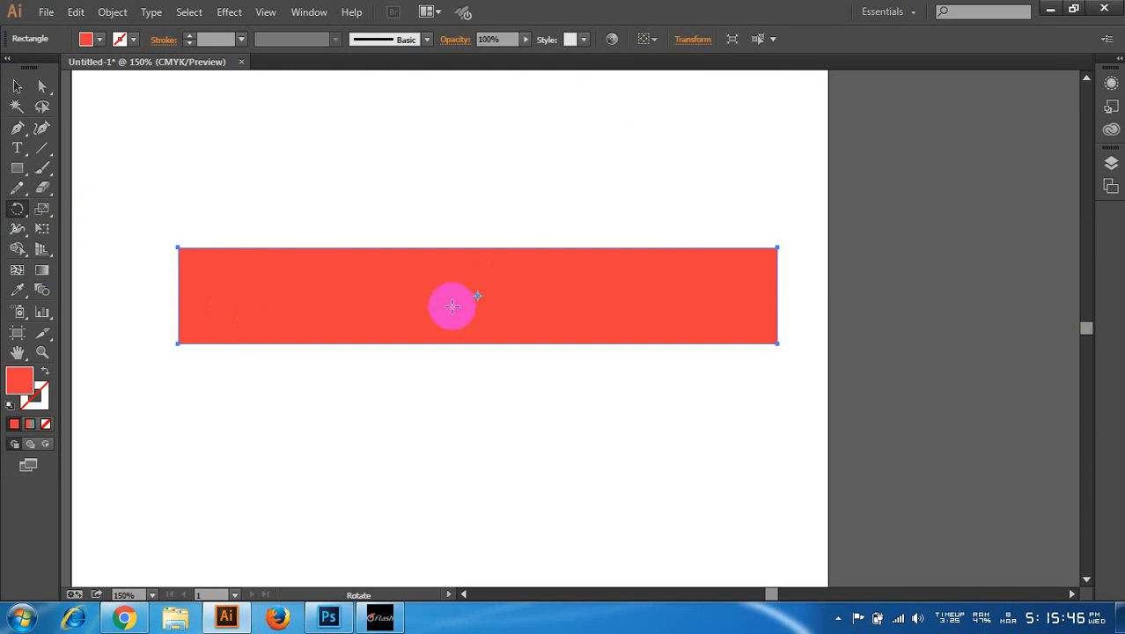
- Try to set the rectangle's lower-left corner as the pivot before opening the Rotate options, and cancel them
left_click_drag(209, 345, 210, 345)
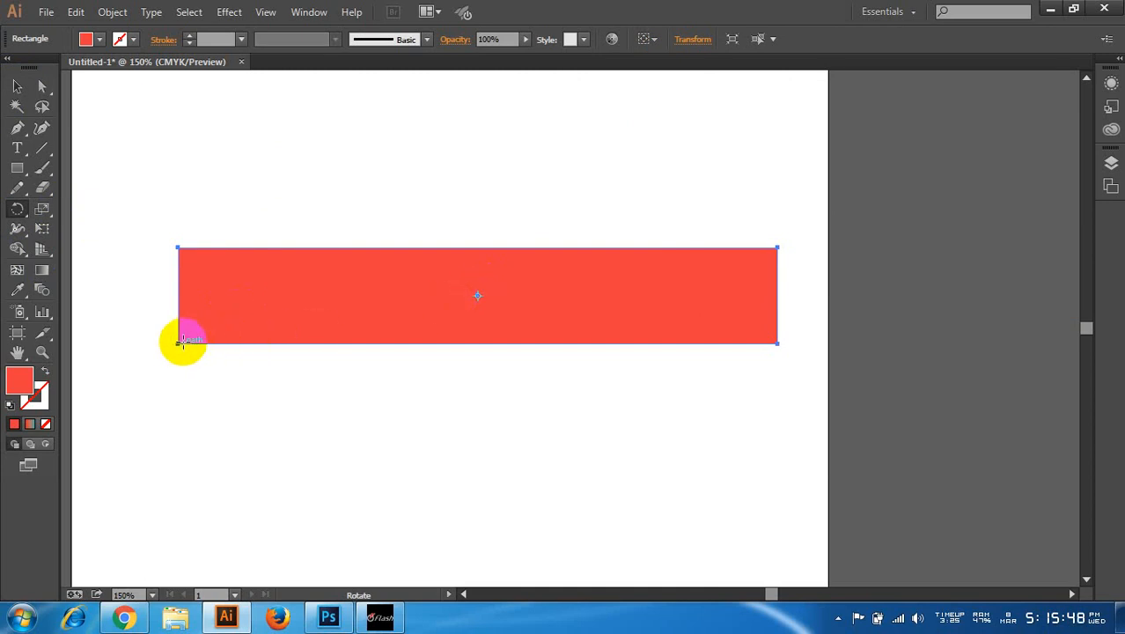
left_click(182, 338)
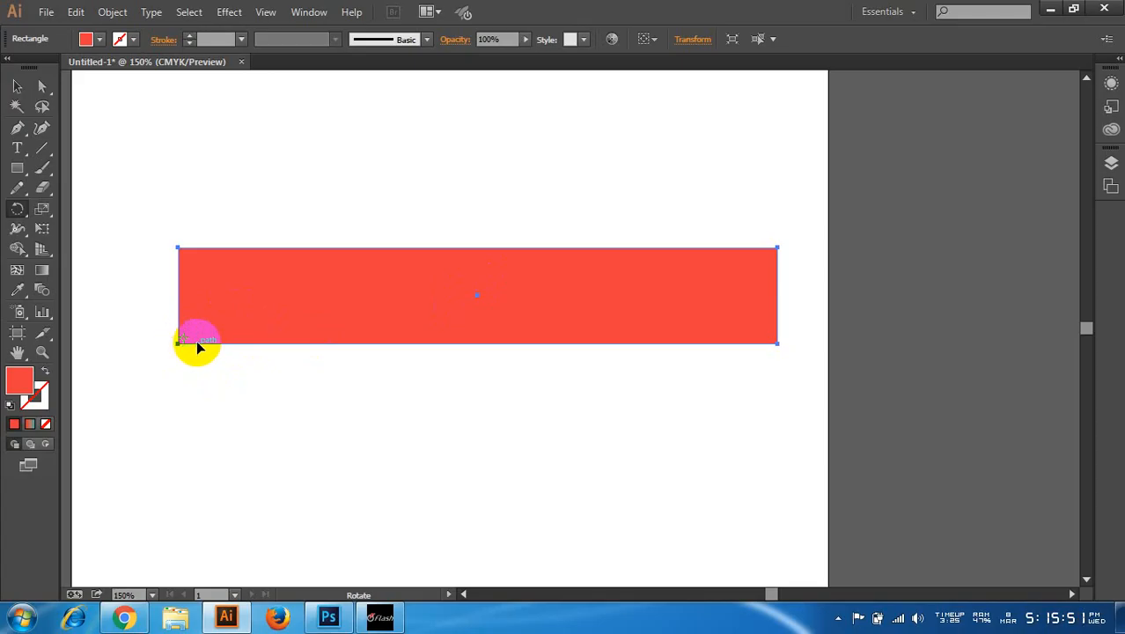
double_click(17, 208)
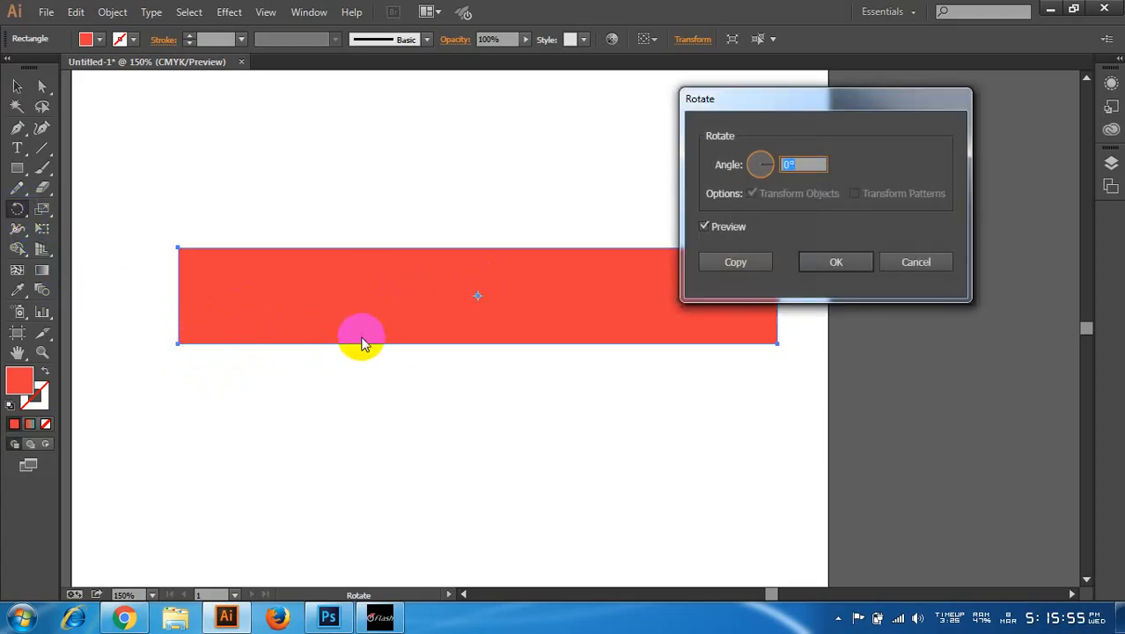
left_click(915, 261)
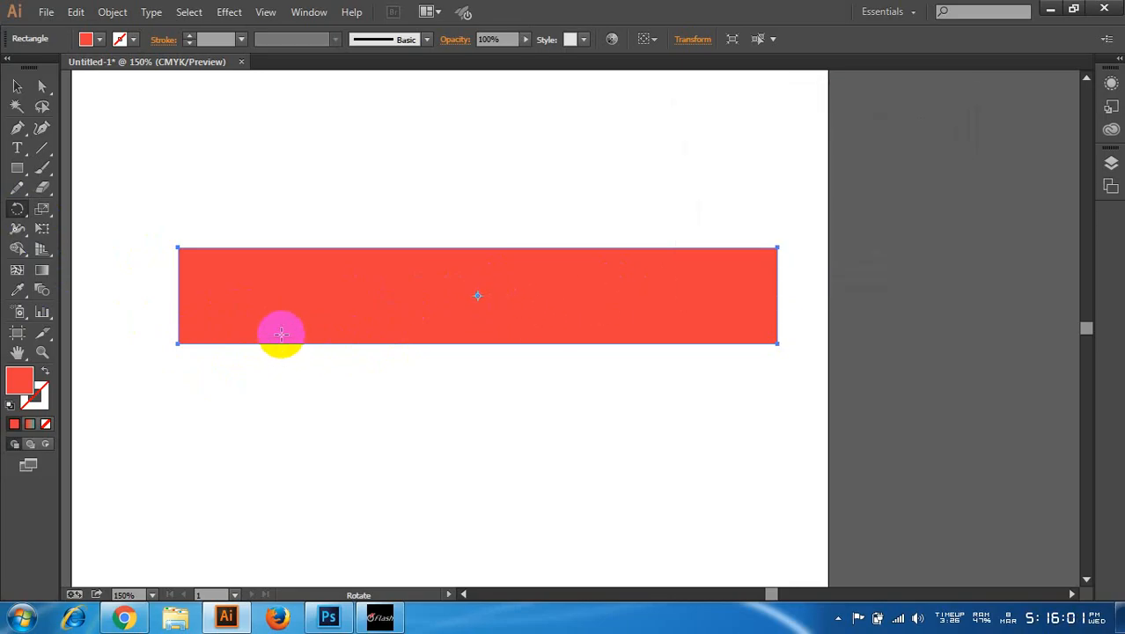
- Open the Rotate options with the pivot at the rectangle's lower-left corner, preview angles such as 18°, 34° and -10°, and cancel
left_click(183, 340, "alt")
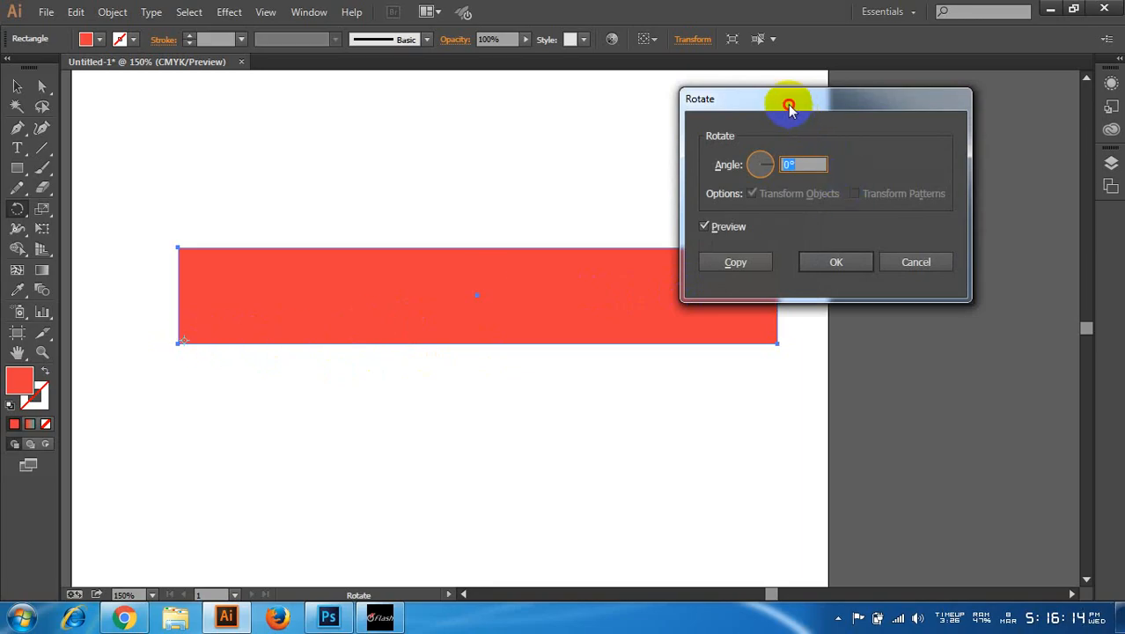
left_click_drag(786, 100, 600, 118)
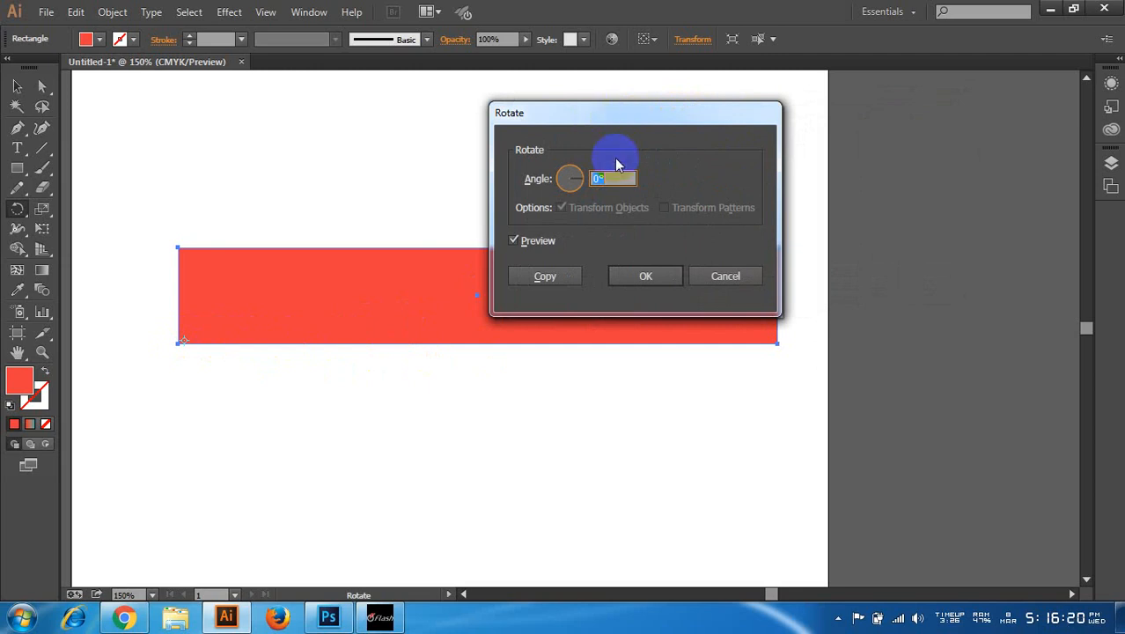
scroll(615, 180, "up", 18)
left_click_drag(604, 132, 876, 173)
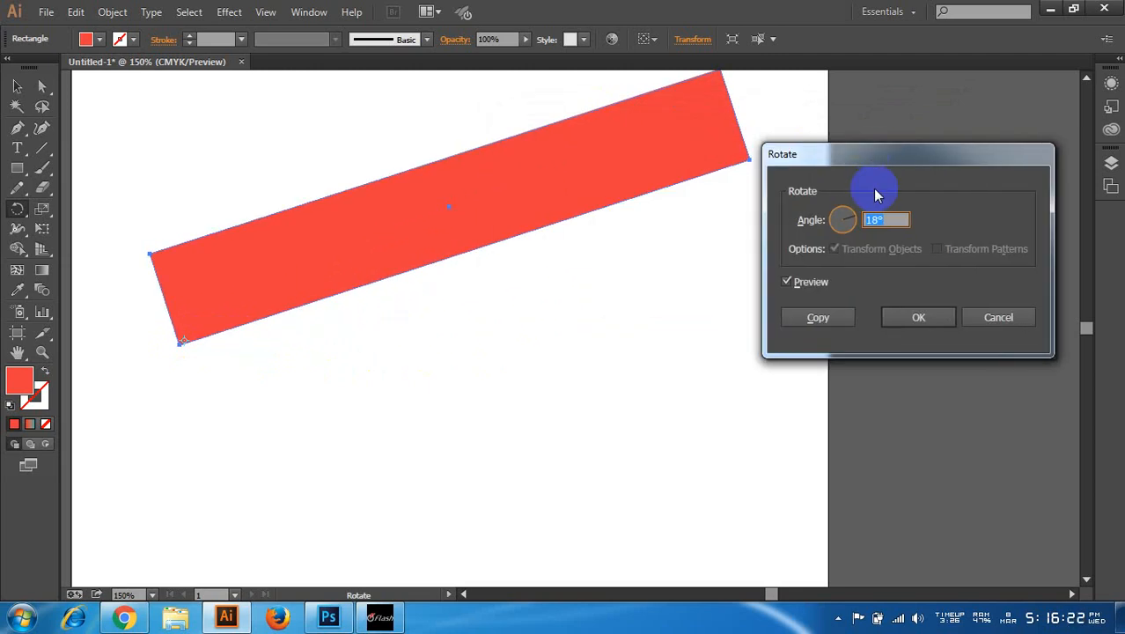
scroll(875, 219, "up", 20)
scroll(877, 220, "down", 20)
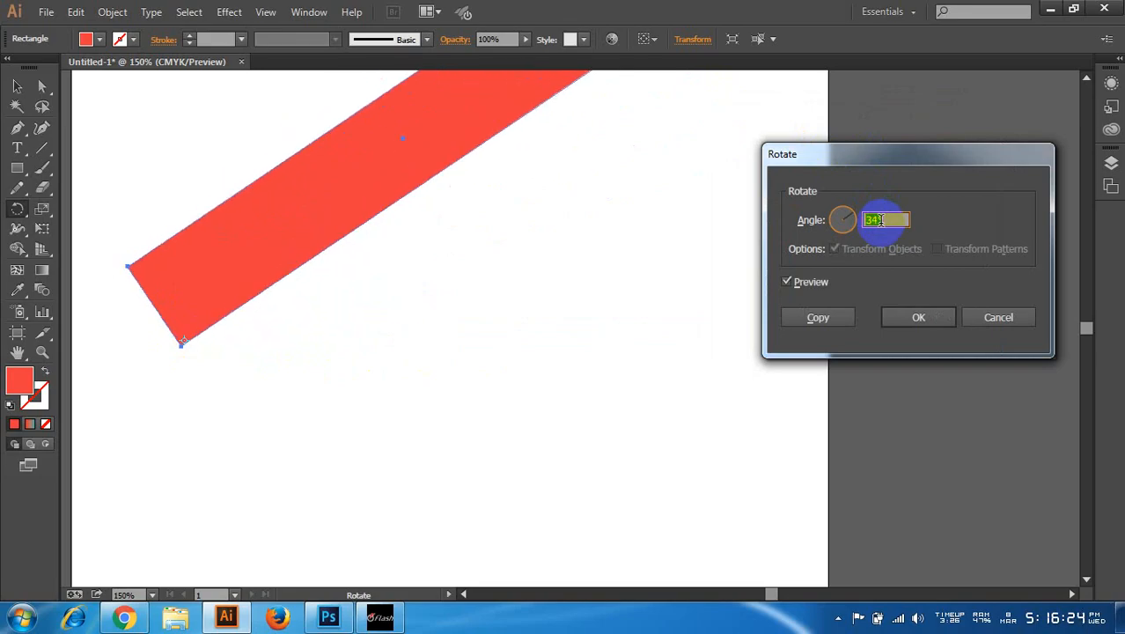
scroll(888, 233, "down", 7)
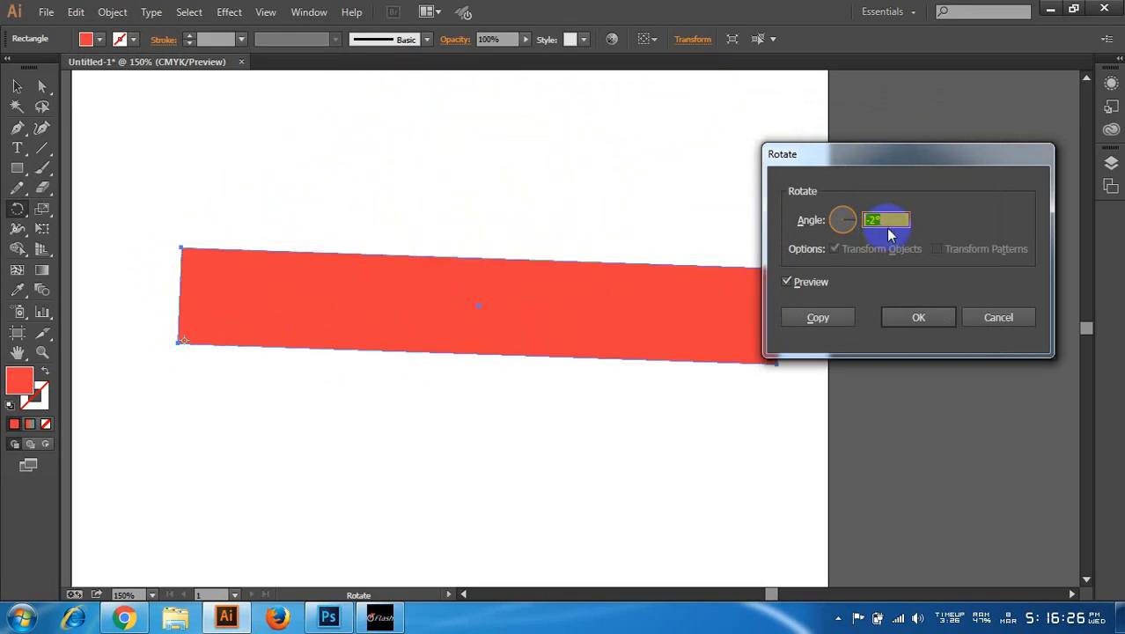
scroll(891, 232, "up", 20)
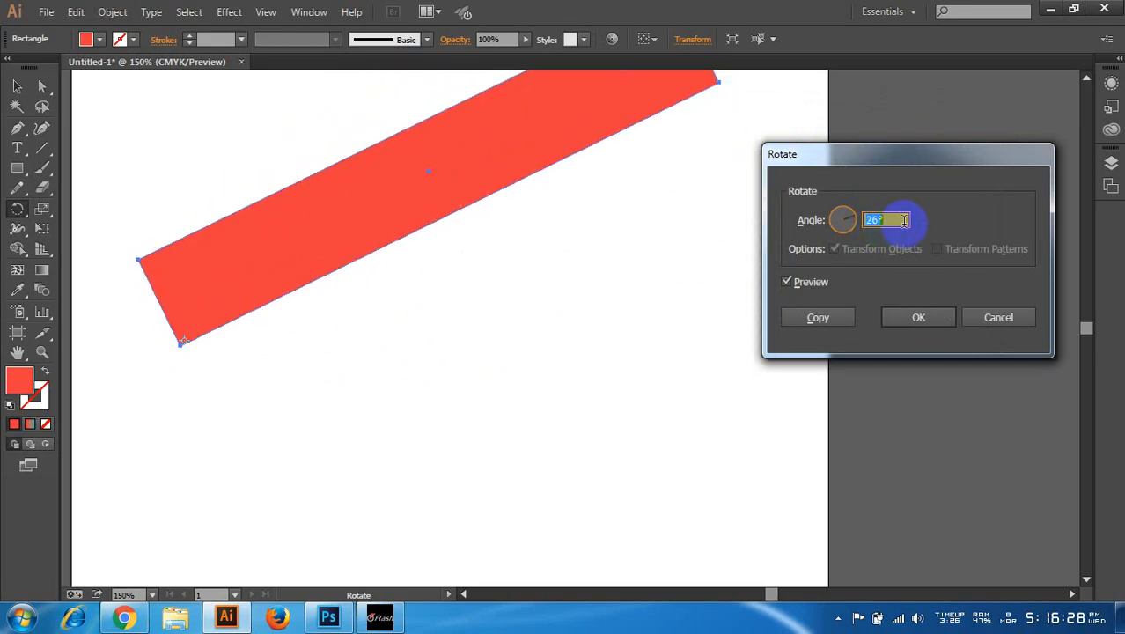
scroll(904, 221, "down", 20)
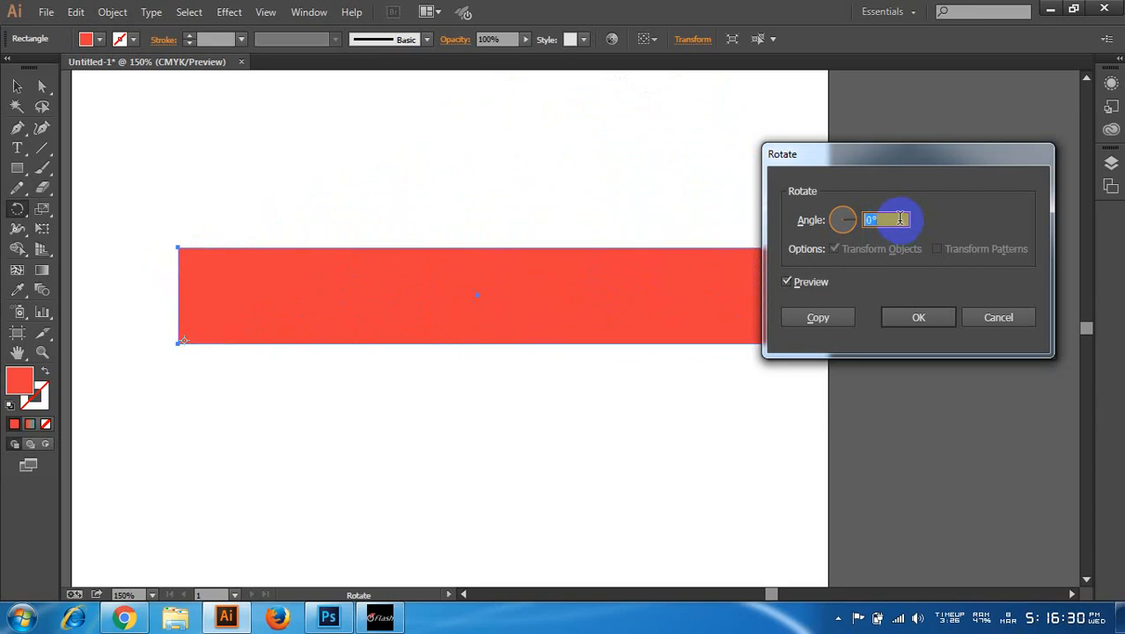
scroll(900, 216, "down", 5)
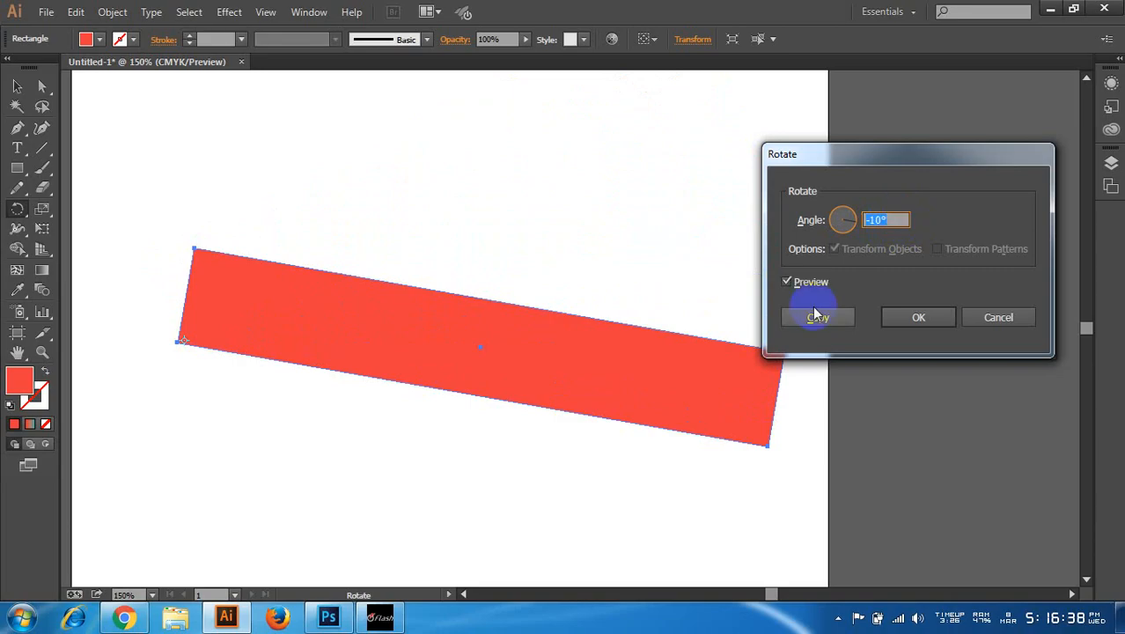
left_click(989, 320)
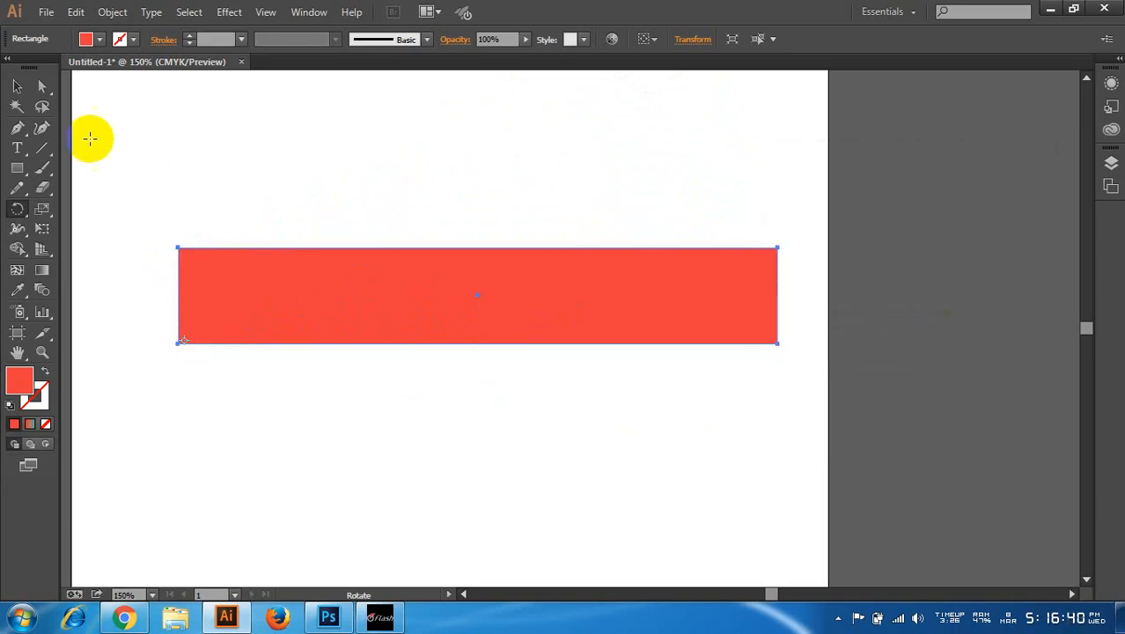
- Resize the red rectangle into a thin bar about 2.85 by 0.15 in and shift it towards the artboard's right side
left_click(15, 85)
left_click(518, 245)
left_click(526, 282)
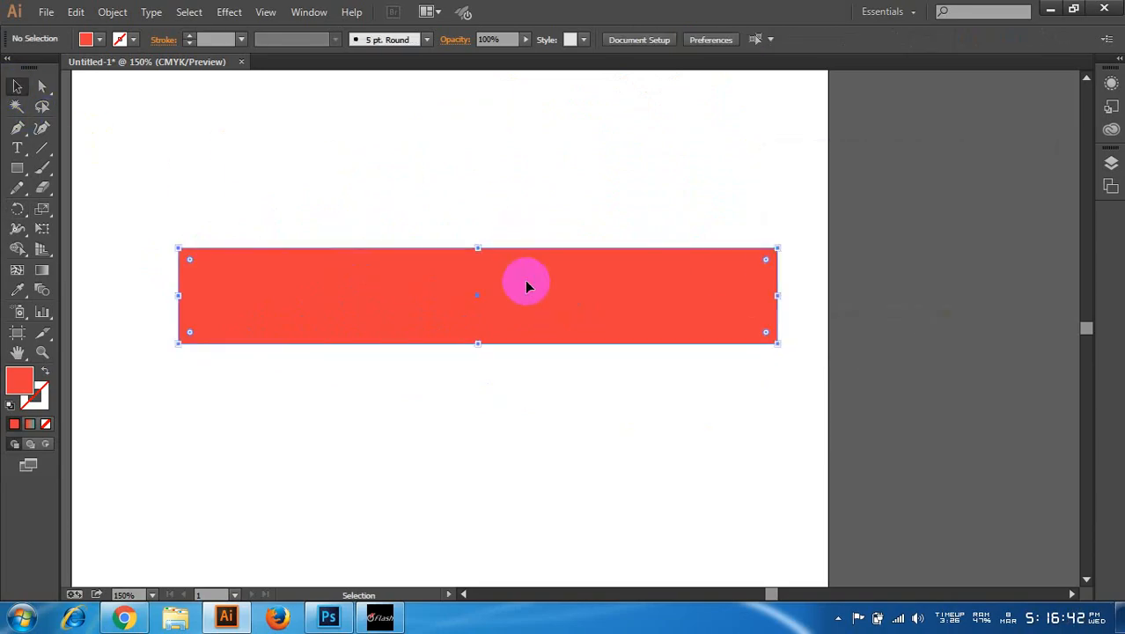
key("ctrl+minus")
key("ctrl+minus")
key("ctrl+plus")
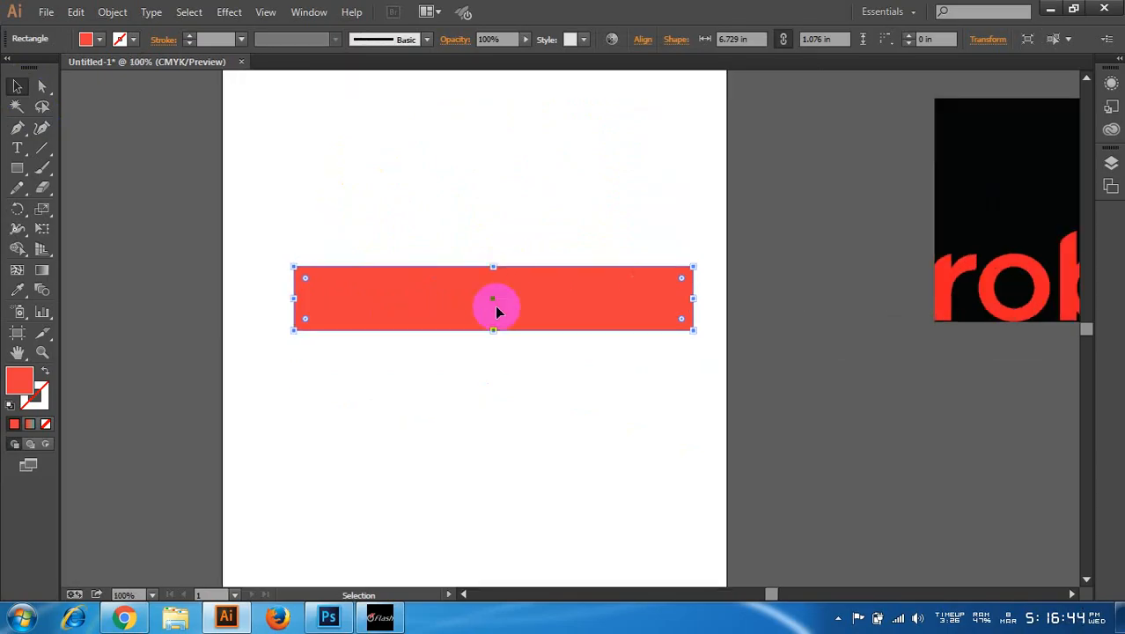
left_click_drag(495, 330, 491, 286)
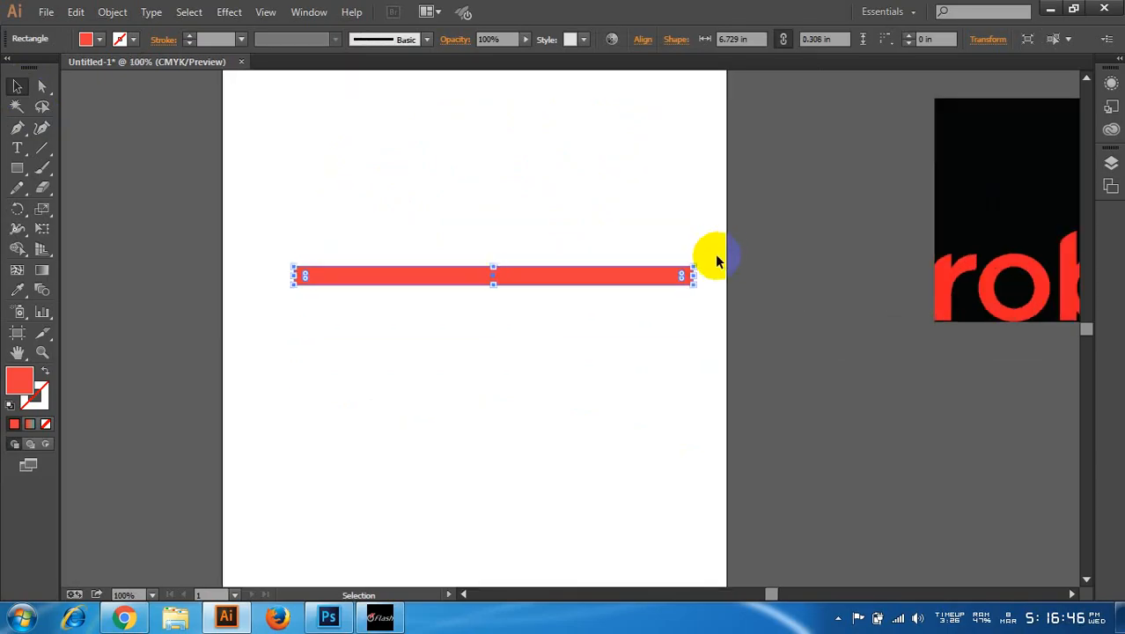
left_click_drag(695, 274, 553, 275)
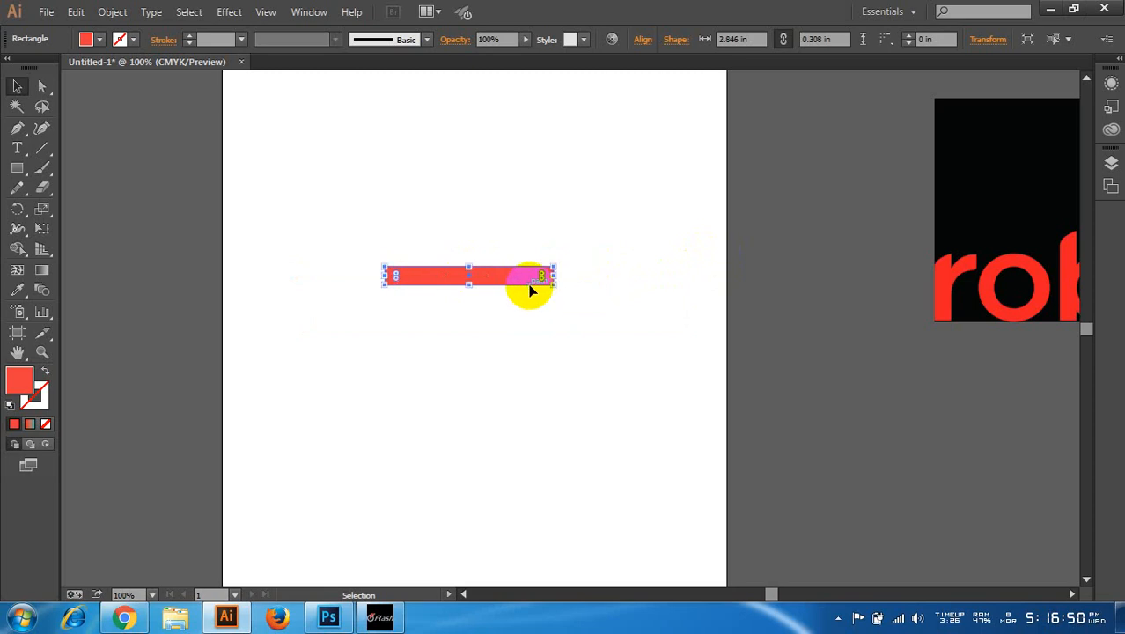
left_click_drag(466, 281, 562, 270)
scroll(500, 217, "up", 1)
scroll(592, 289, "up", 1)
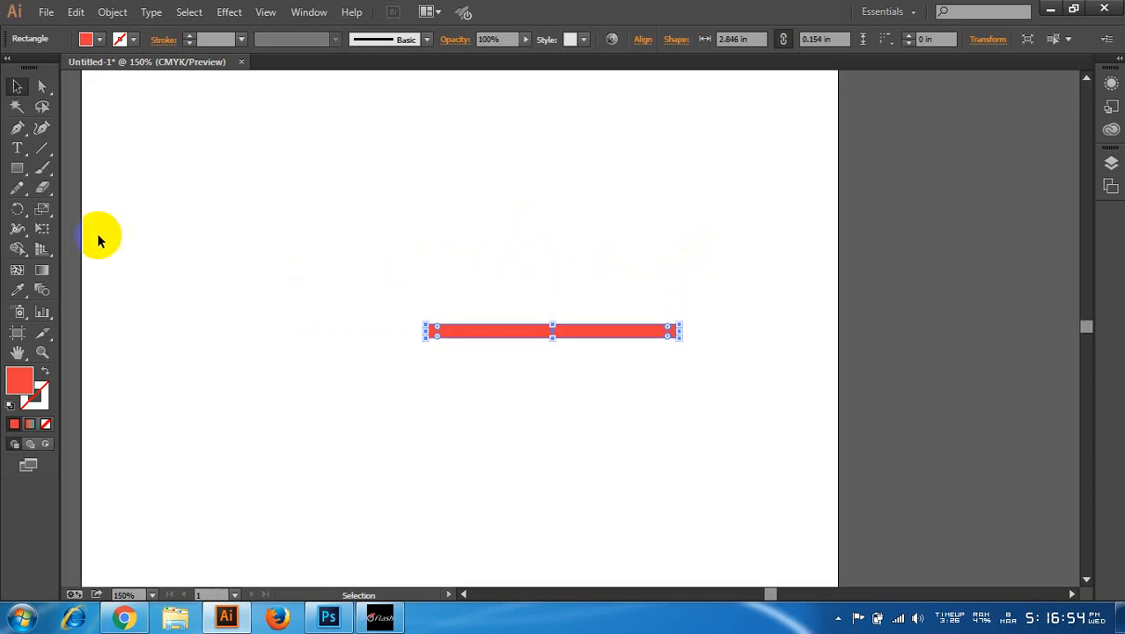
- Make a copy of the bar rotated 30° about a pivot just outside its left end
left_click(20, 208)
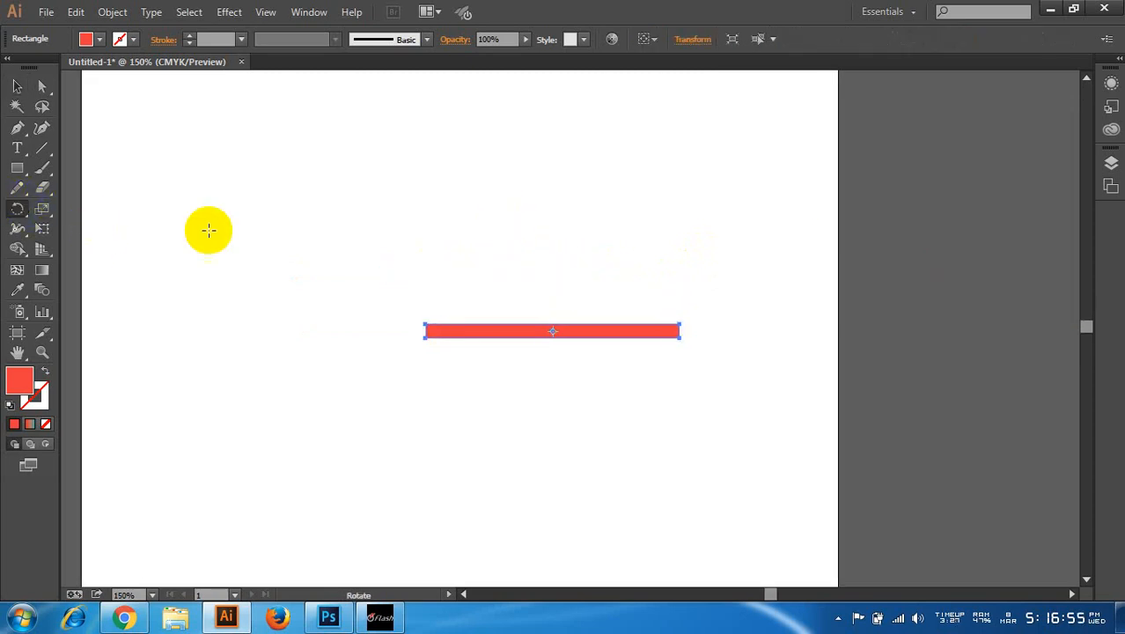
left_click(396, 330, "alt")
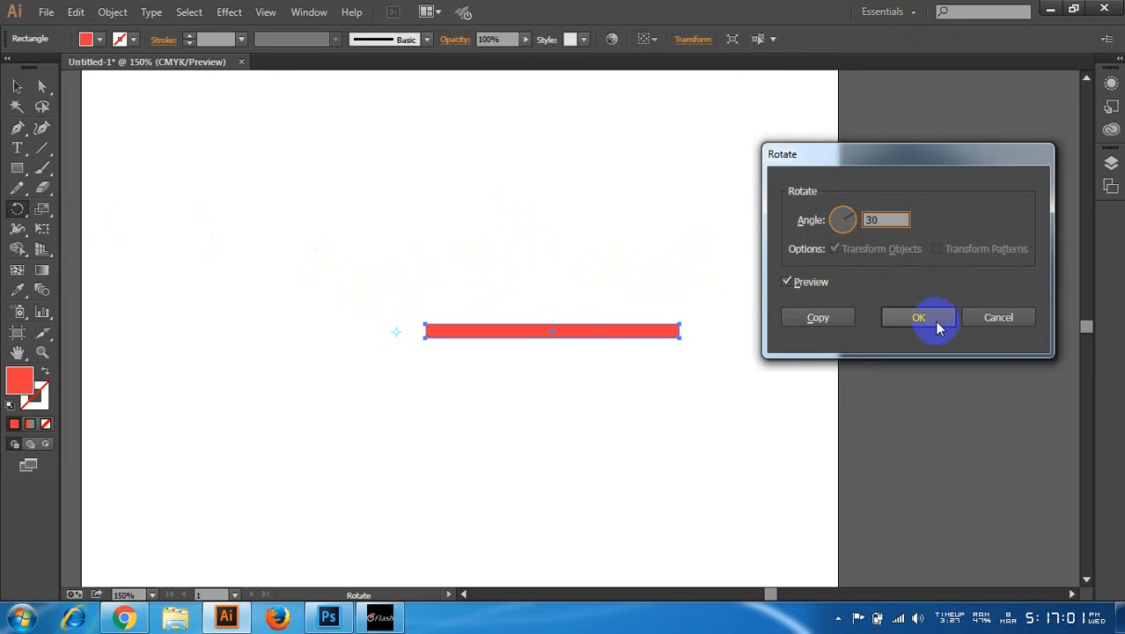
left_click(817, 320)
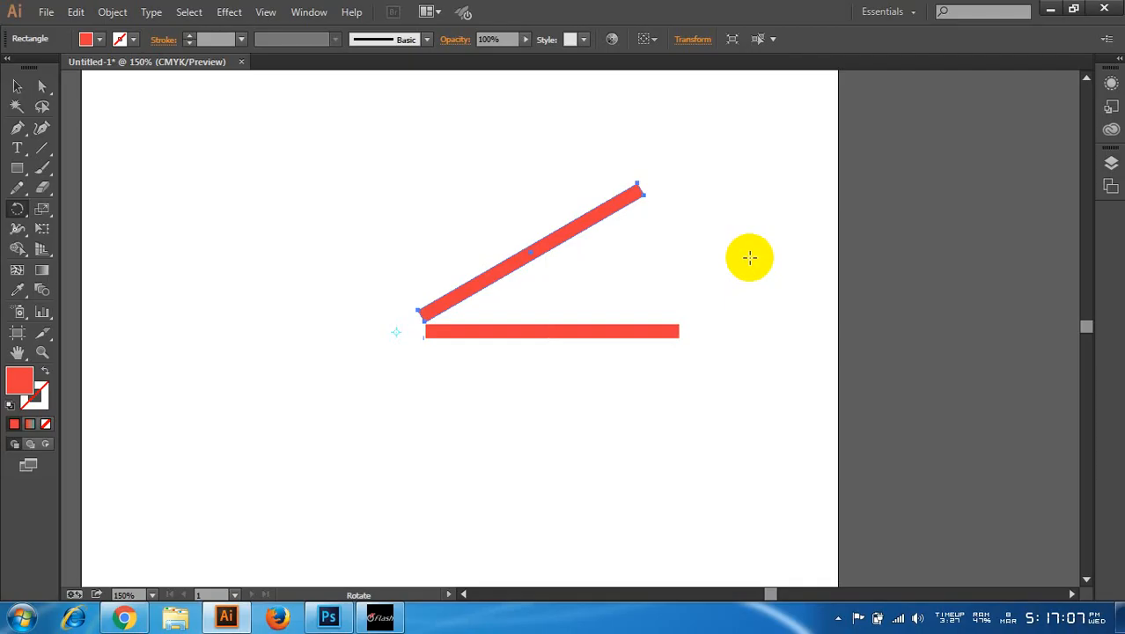
- Repeat the 30° rotated copy of the bar until the bars radiate around a full circle
key("ctrl+d")
key("ctrl+d")
key("ctrl+d")
key("ctrl+d")
key("ctrl+d")
key("ctrl+d")
key("ctrl+d")
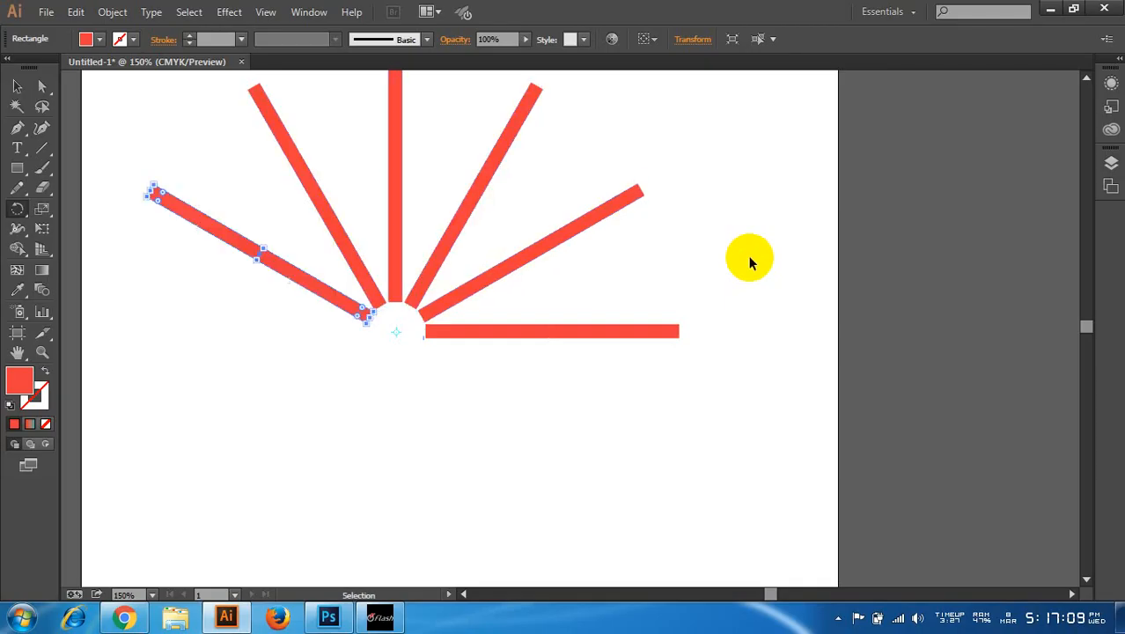
key("ctrl+d")
key("ctrl+d")
key("ctrl+d")
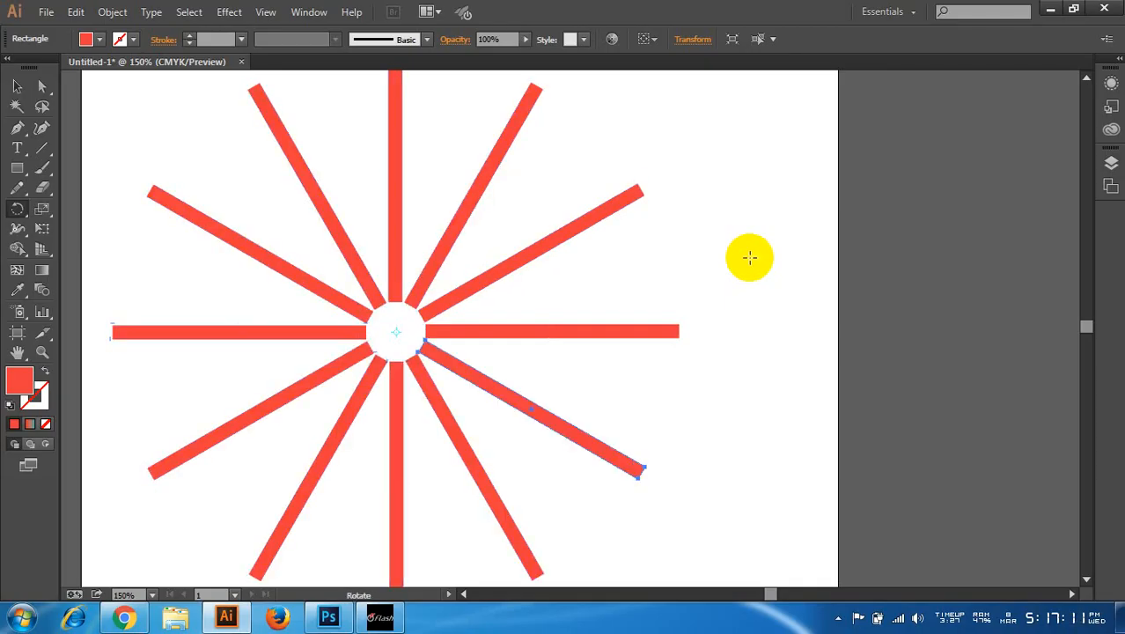
- Select all the radiating bars and delete them
key("ctrl+minus")
key("ctrl+minus")
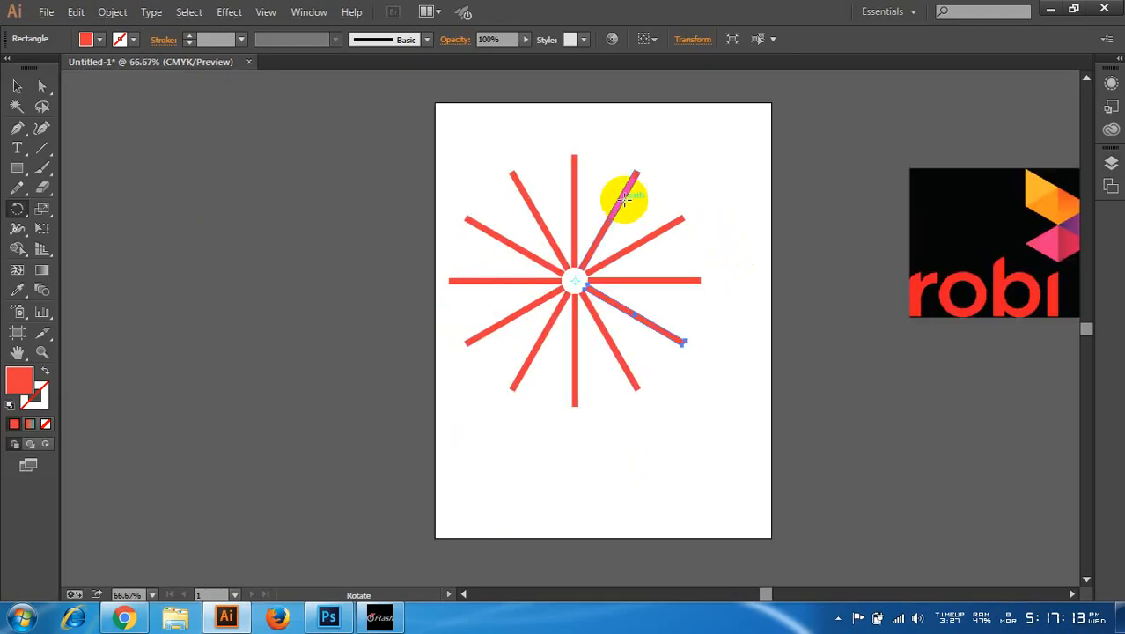
left_click(17, 86)
left_click(573, 112)
scroll(720, 150, "up", 1)
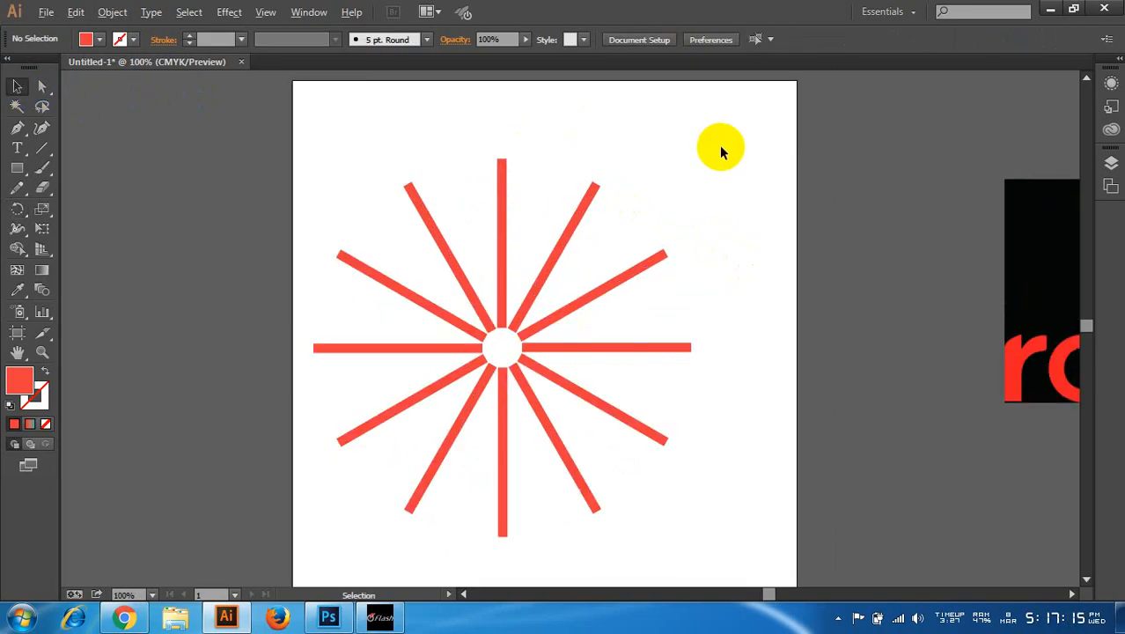
left_click_drag(329, 194, 669, 524)
key("Delete")
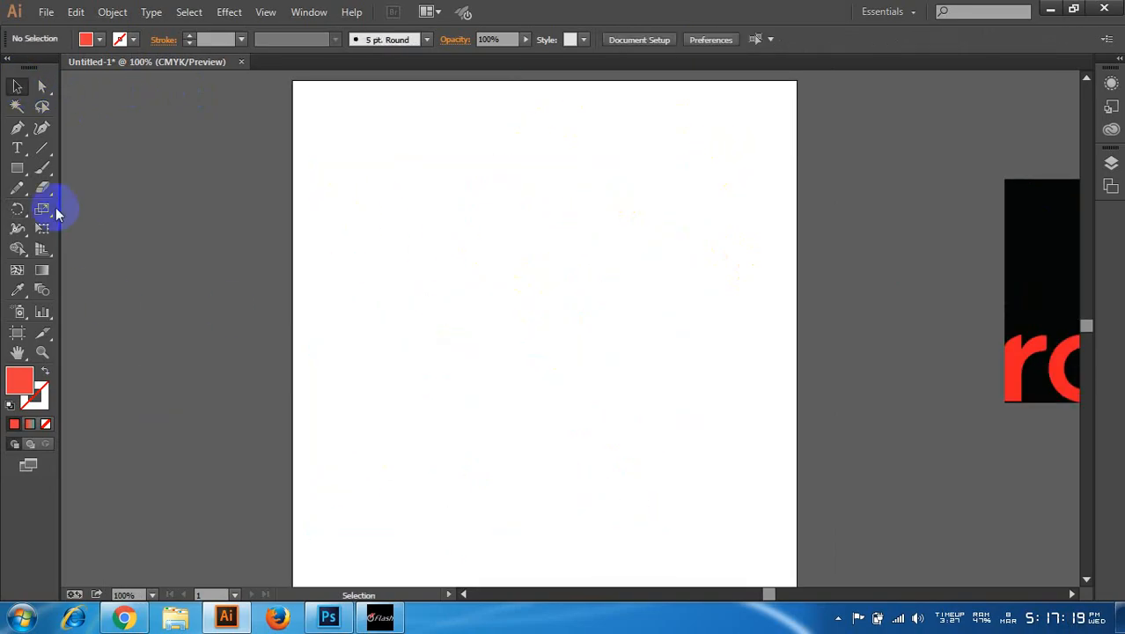
- Draw a small upright red rectangle about 0.67 by 1.14 in in the upper part of the artboard
left_click(17, 168)
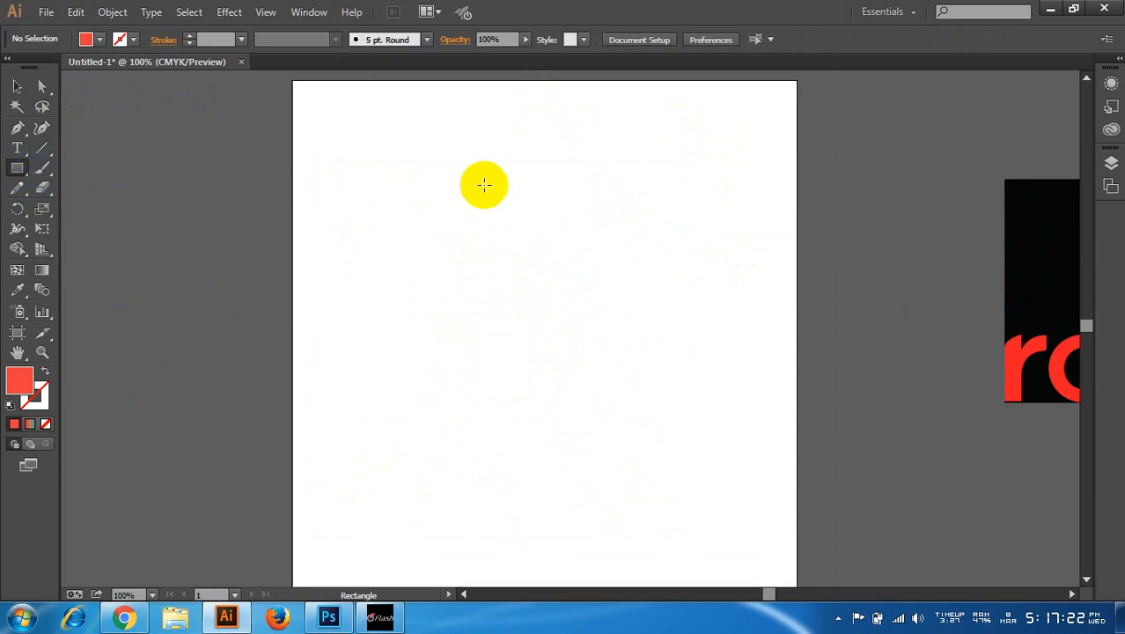
left_click_drag(489, 156, 534, 223)
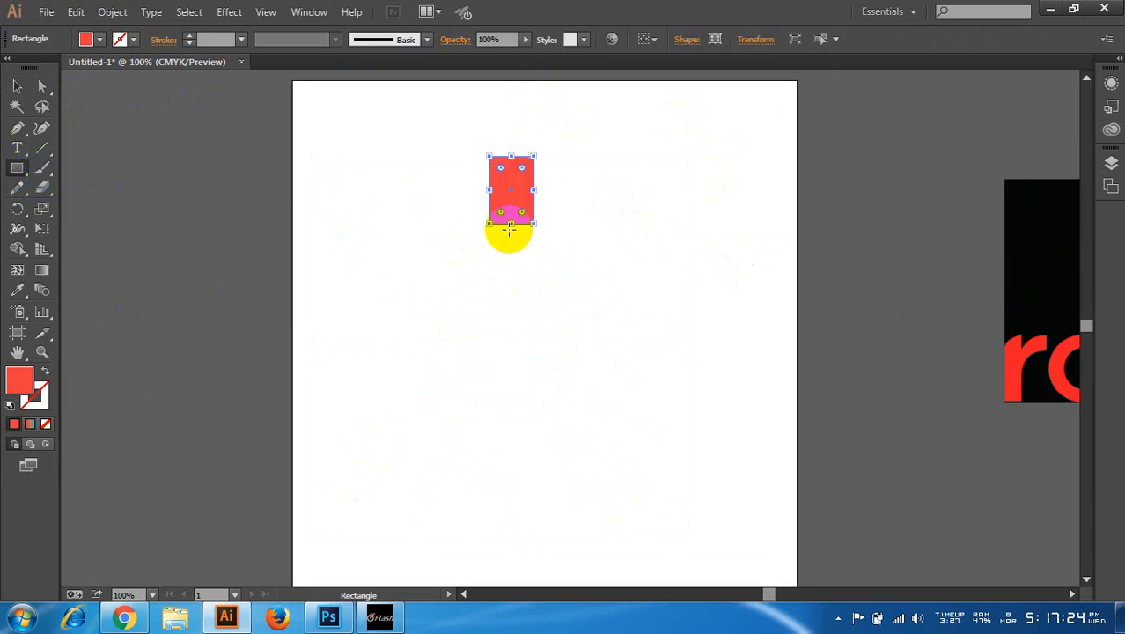
left_click(17, 85)
left_click_drag(514, 177, 542, 189)
- Make a copy of the small rectangle rotated 30° about a pivot a short distance below it
left_click(16, 209)
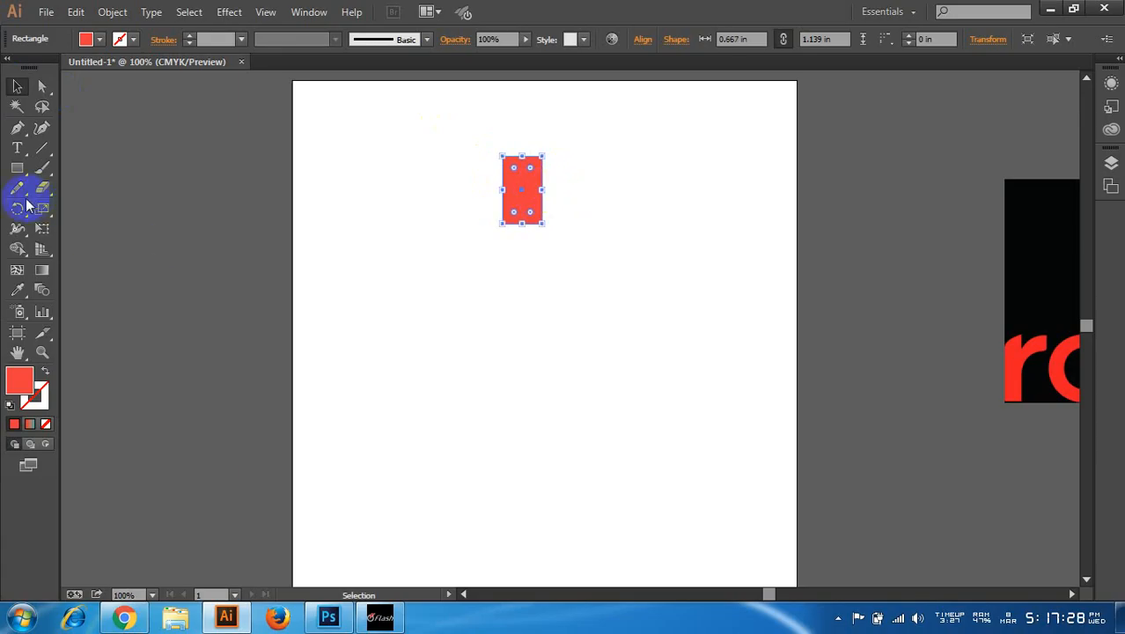
left_click(527, 299, "alt")
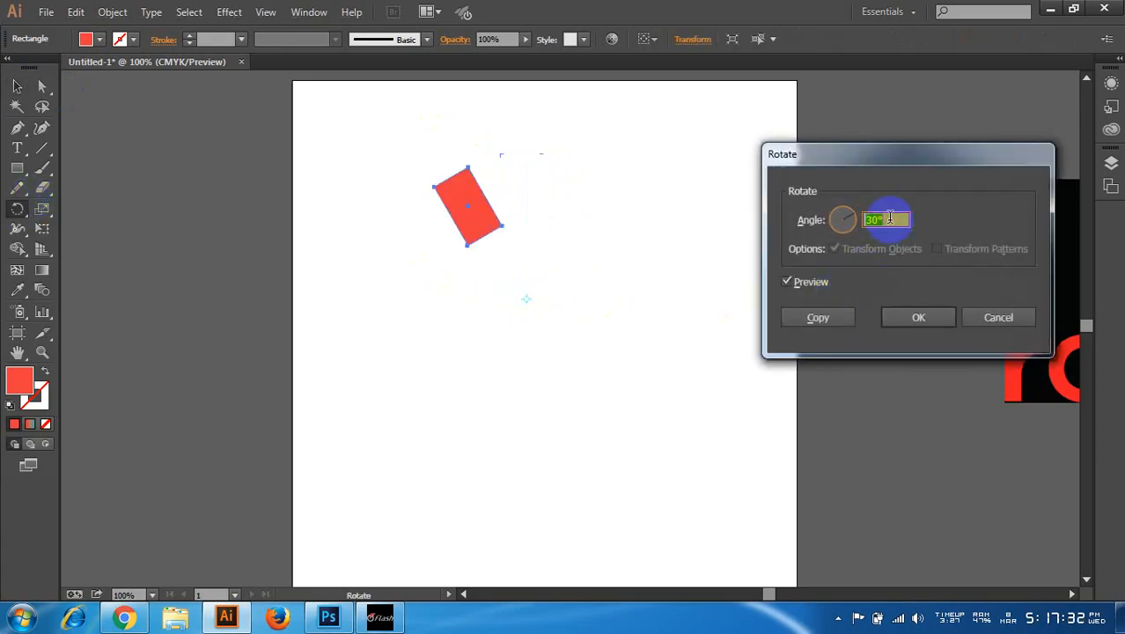
left_click(818, 316)
- Repeat the 30° rotated copy of the small rectangle until the rectangles complete a ring
key("ctrl+d")
key("ctrl+d")
key("ctrl+d")
key("ctrl+d")
key("ctrl+d")
key("ctrl+d")
key("ctrl+d")
key("ctrl+d")
key("ctrl+d")
key("ctrl+d")
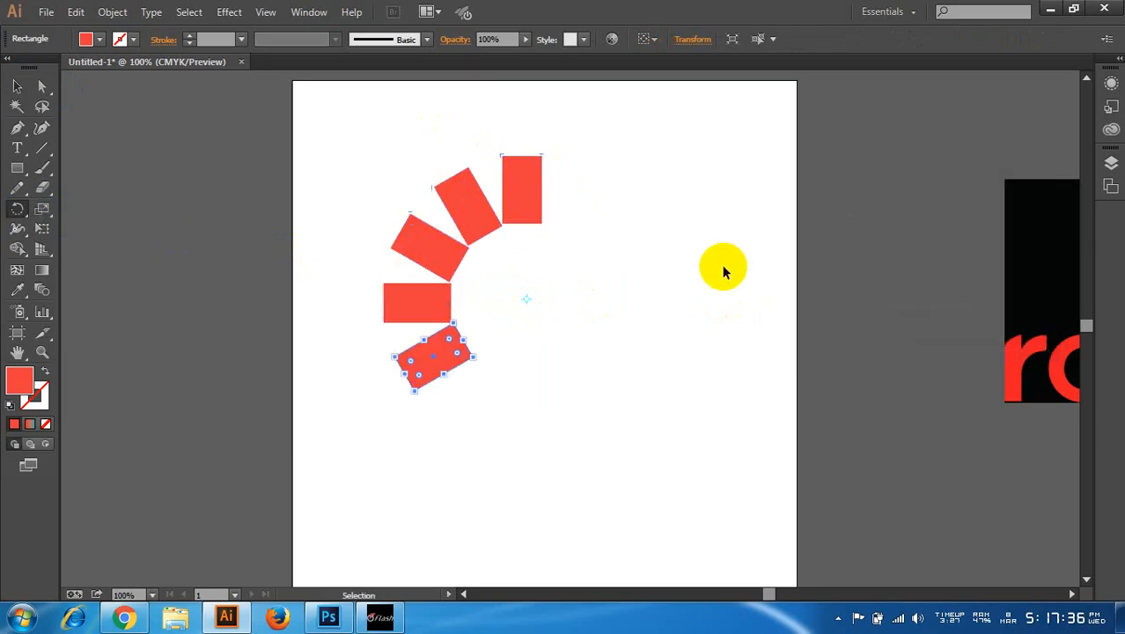
key("ctrl+d")
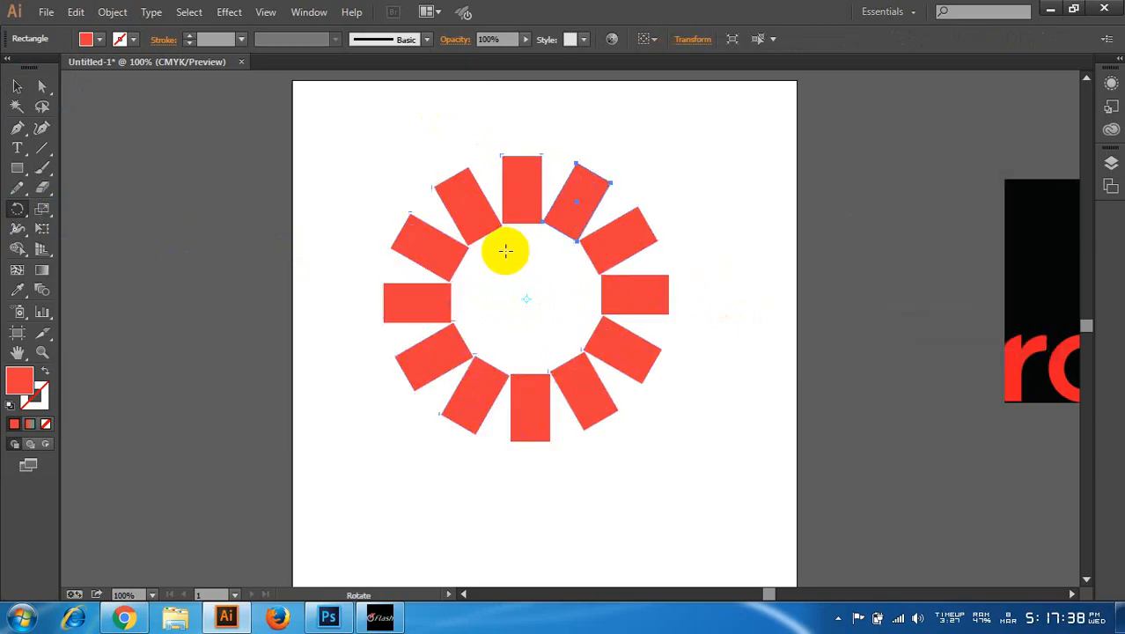
- Select the whole ring of rectangles and delete it
scroll(379, 256, "down", 2)
scroll(434, 250, "up", 2)
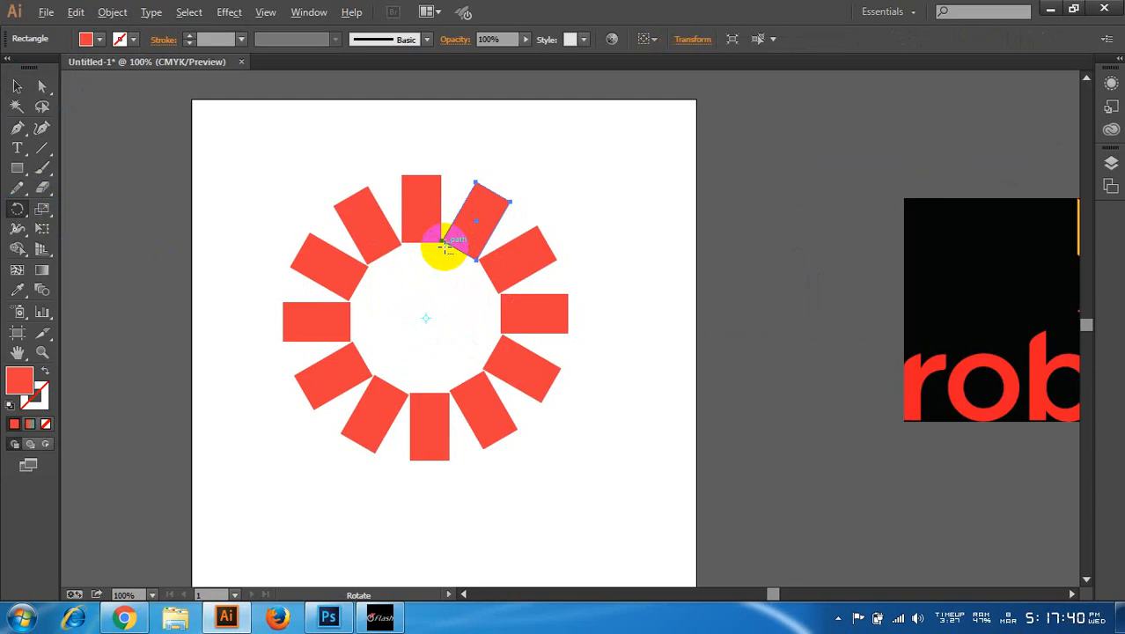
left_click(19, 85)
left_click_drag(176, 110, 678, 482)
key("Delete")
- Draw a closed, curved red petal shape with a pointed lower tip using the Pen tool, and deselect it
left_click(17, 188)
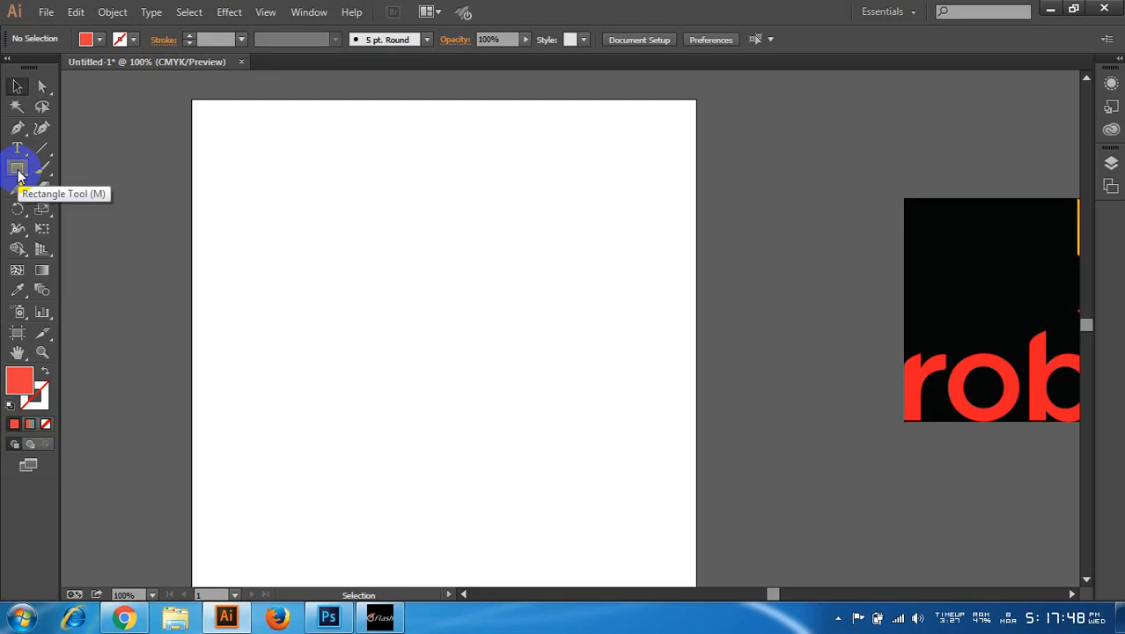
left_click(19, 172)
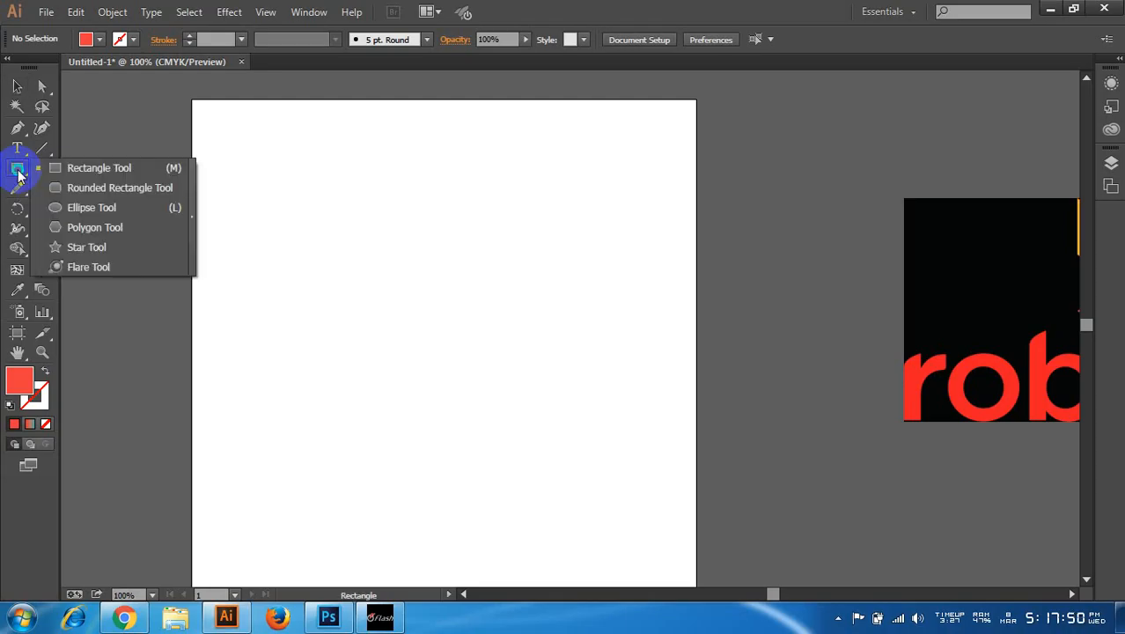
left_click(17, 127)
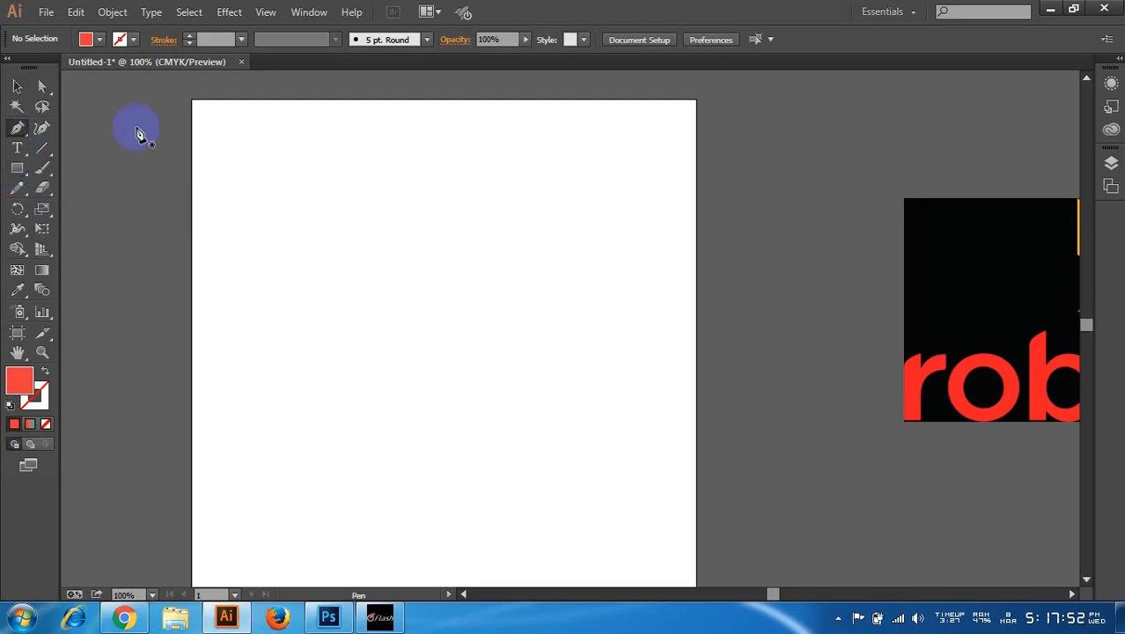
left_click(453, 278)
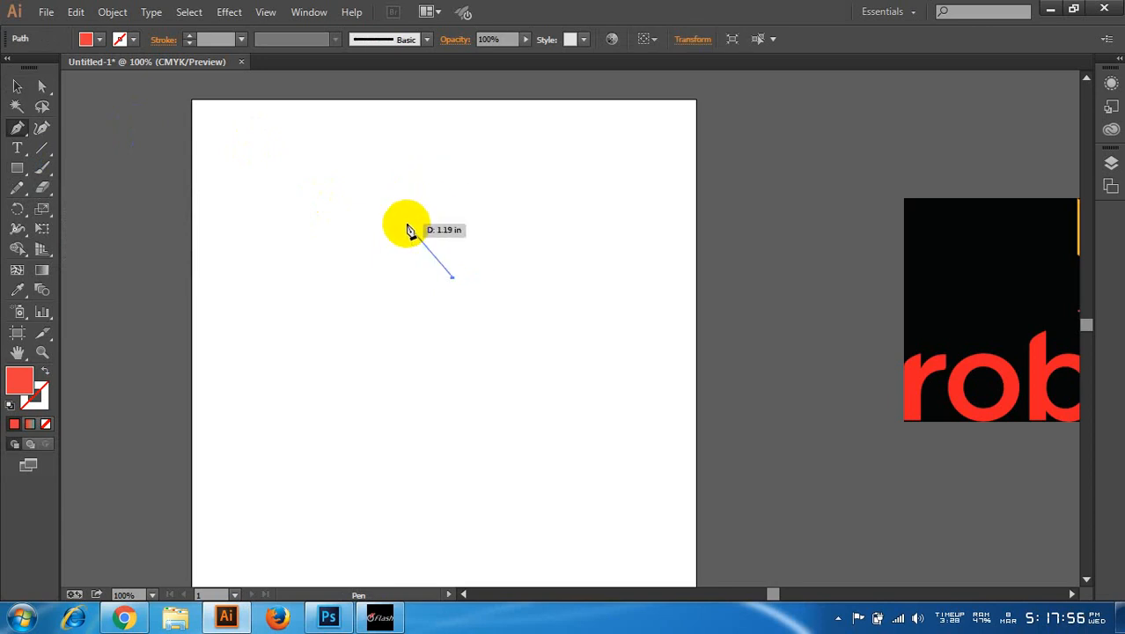
left_click(407, 222)
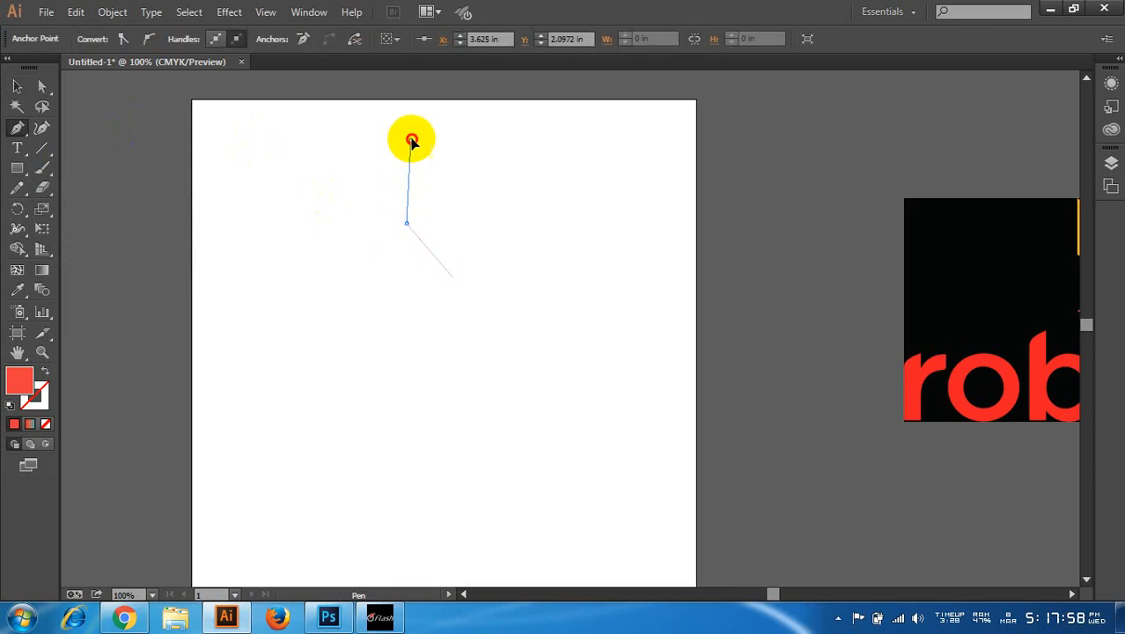
left_click_drag(410, 140, 451, 112)
left_click_drag(426, 204, 461, 222)
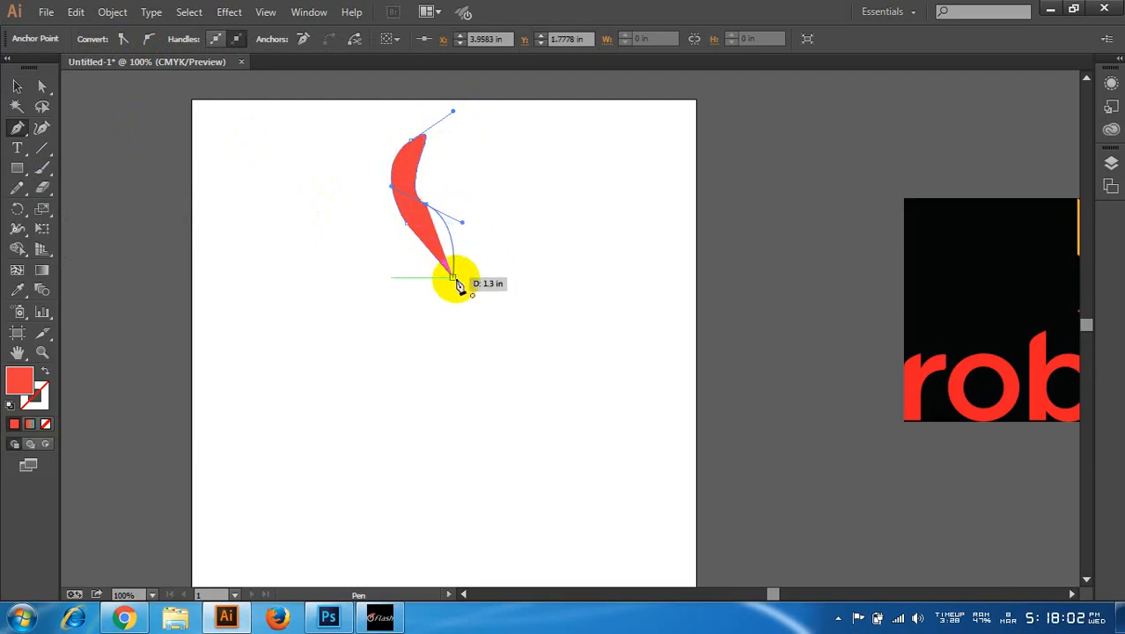
left_click(454, 280)
left_click(16, 85)
left_click(329, 203)
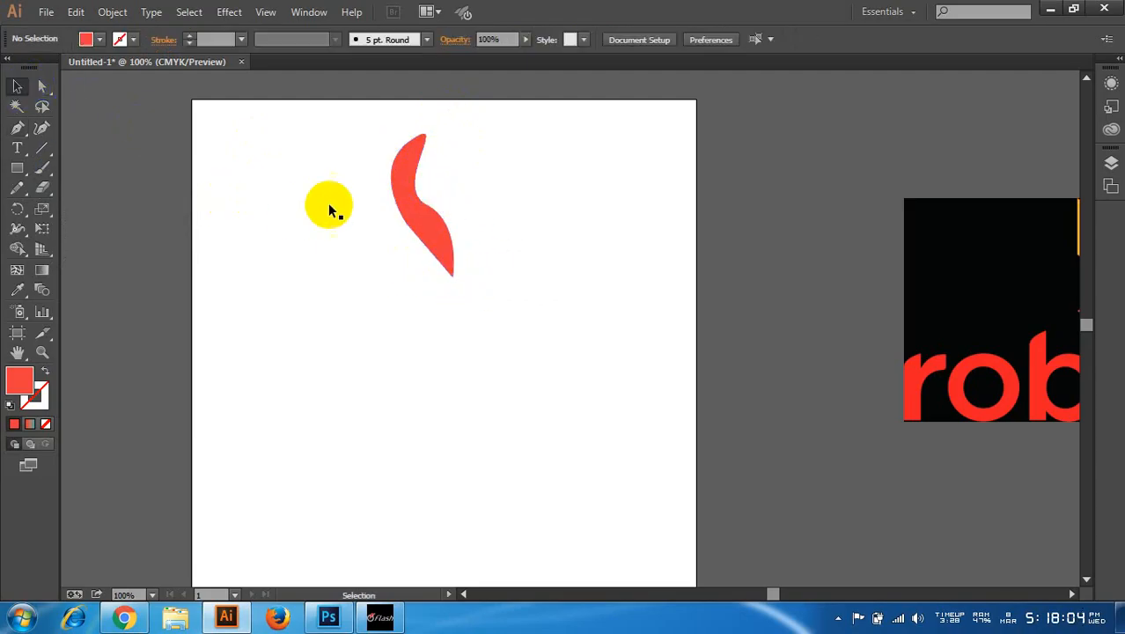
- Move the petal slightly down and make a copy of it rotated 30° about its lower tip
left_click_drag(417, 218, 417, 235)
left_click(17, 209)
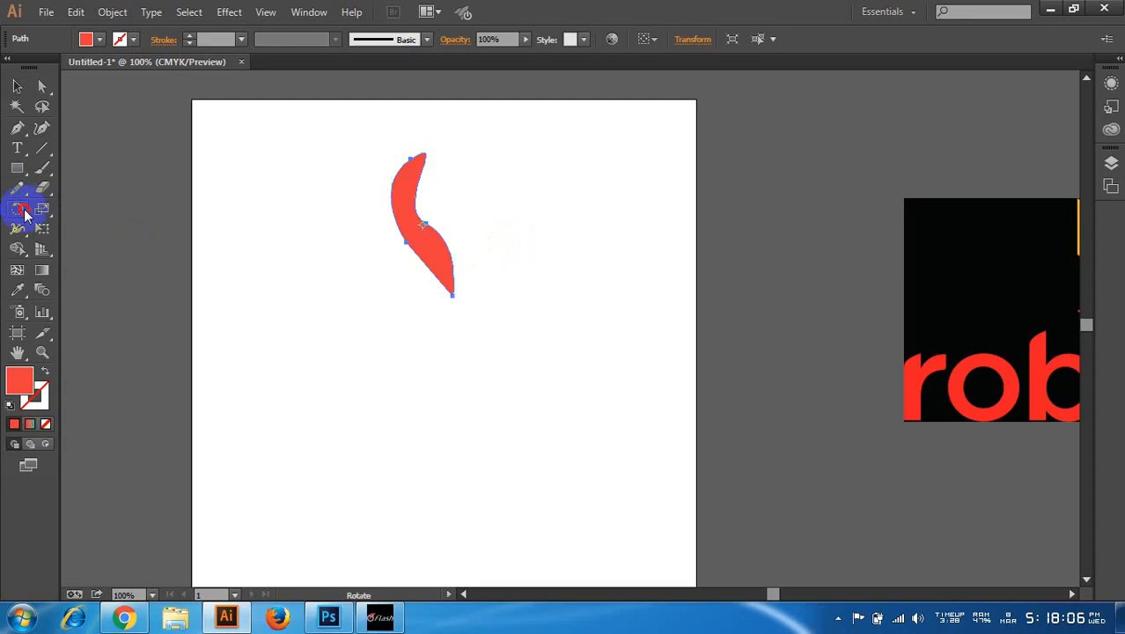
left_click(452, 297, "alt")
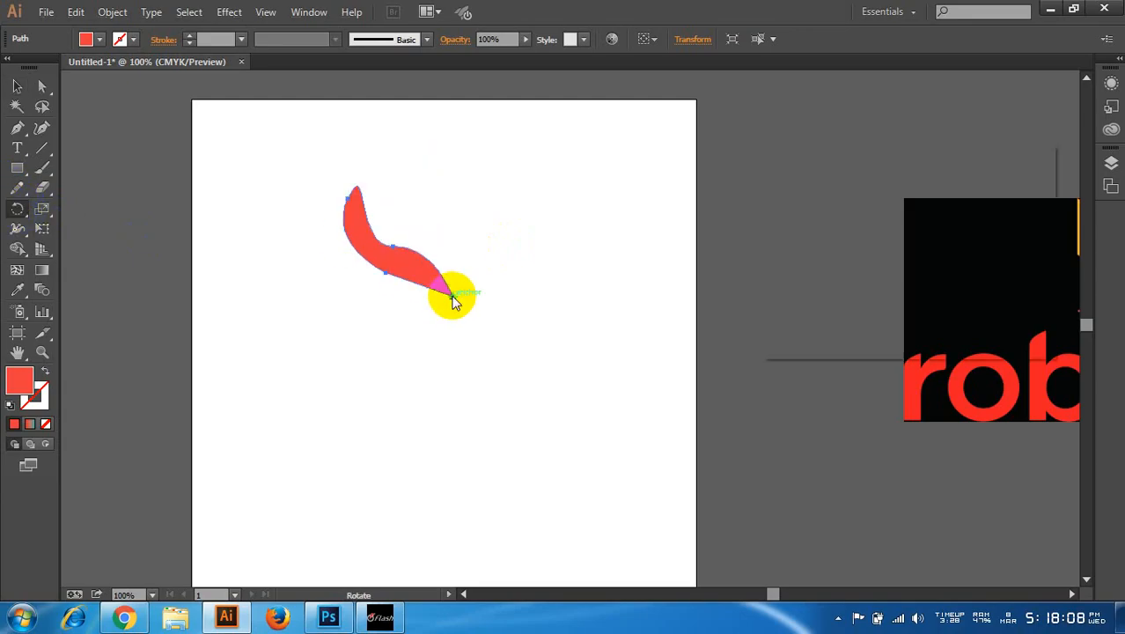
left_click(827, 317)
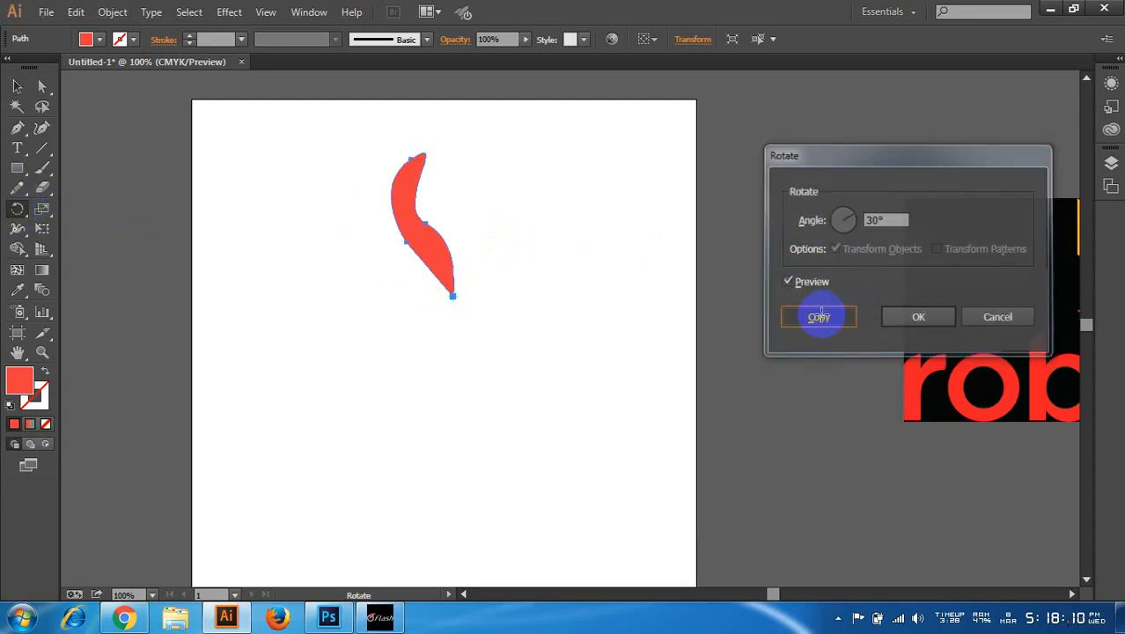
- Repeat the 30° rotated copy of the petal until it forms a full swirling sun shape, and deselect everything
key("ctrl+d")
key("ctrl+d")
key("ctrl+d")
key("ctrl+d")
key("ctrl+d")
key("ctrl+d")
key("ctrl+d")
key("ctrl+d")
key("ctrl+d")
key("ctrl+d")
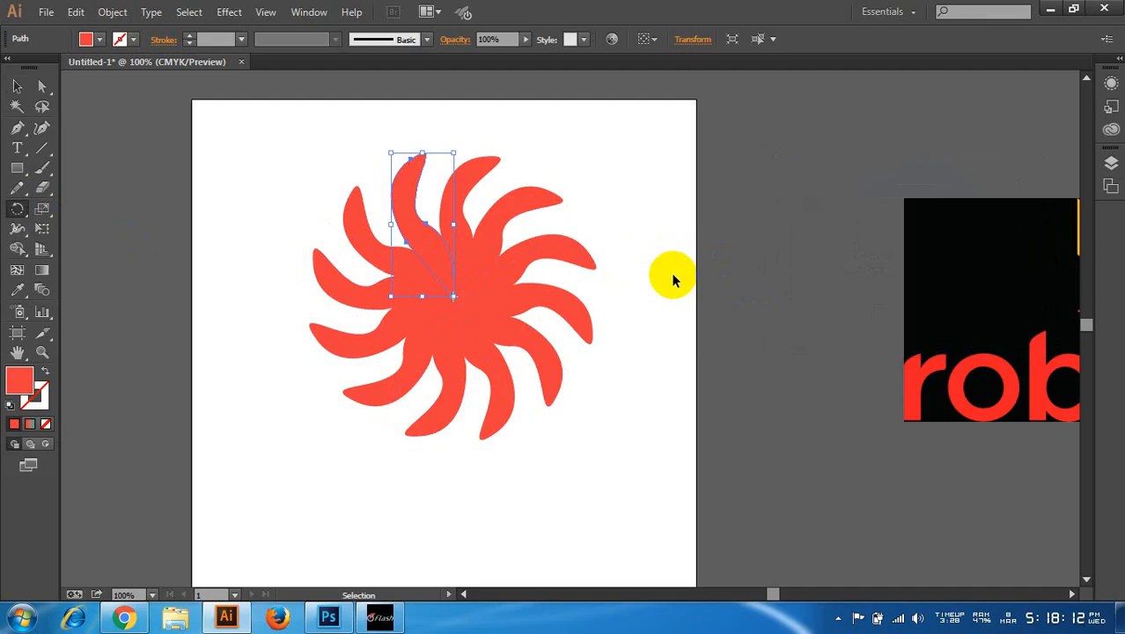
left_click(405, 236)
left_click(17, 86)
left_click(198, 224)
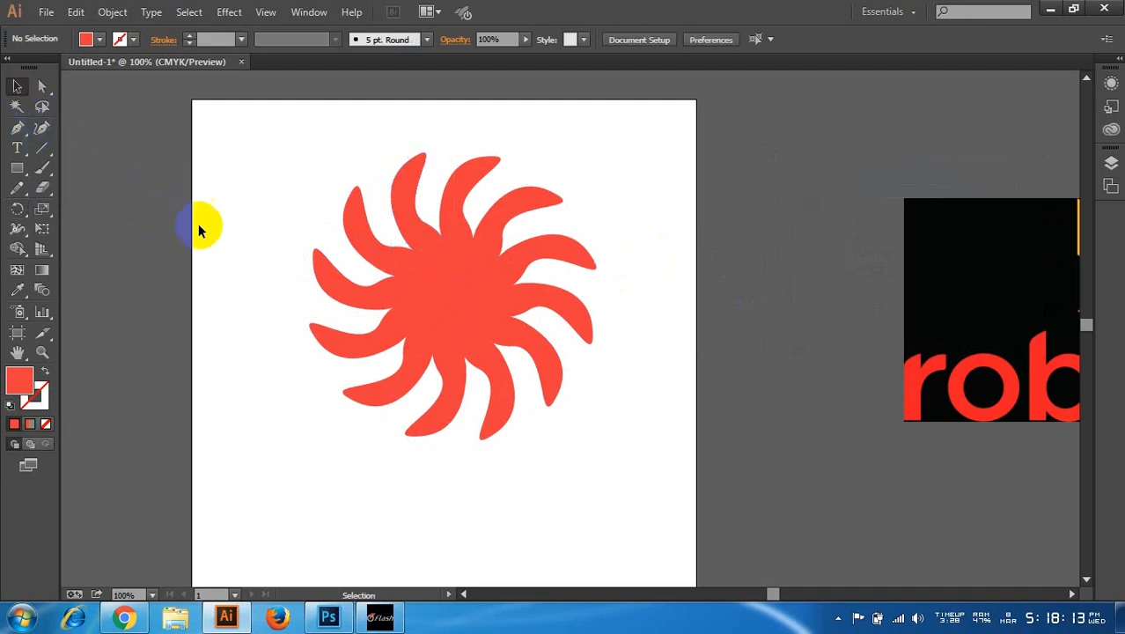
scroll(231, 277, "down", 2)
scroll(395, 283, "up", 3)
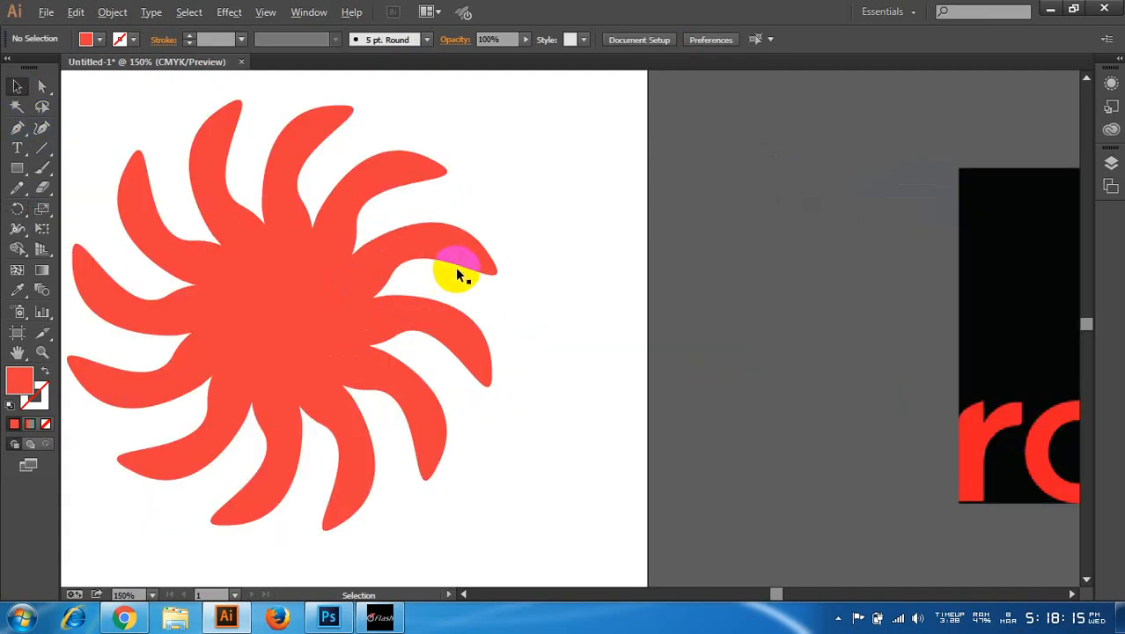
scroll(455, 266, "down", 3)
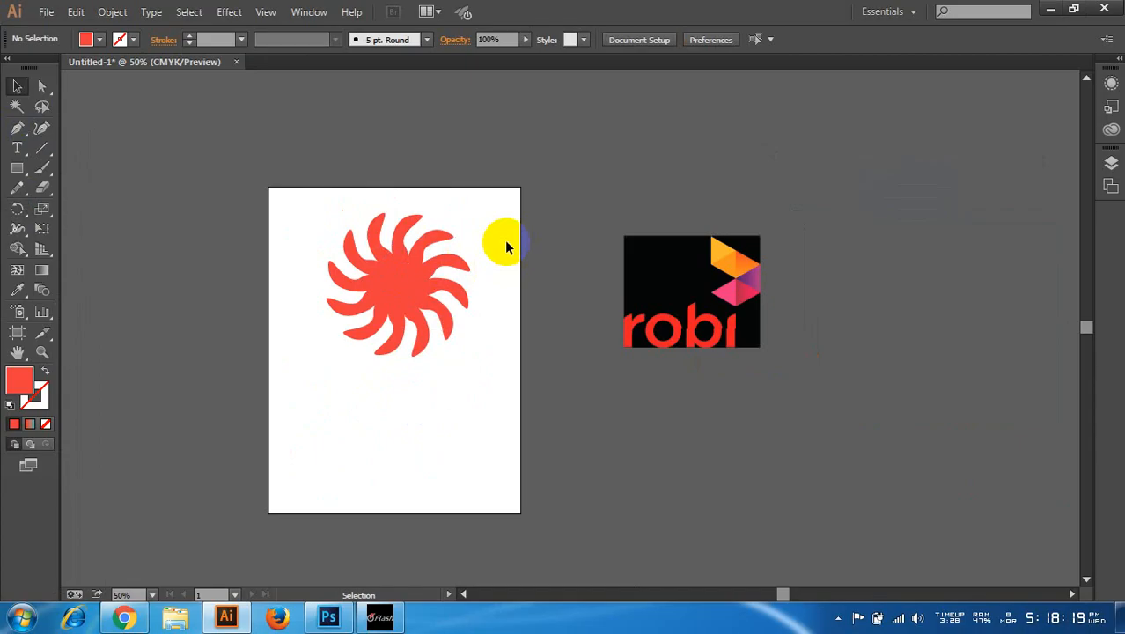
scroll(431, 273, "up", 1)
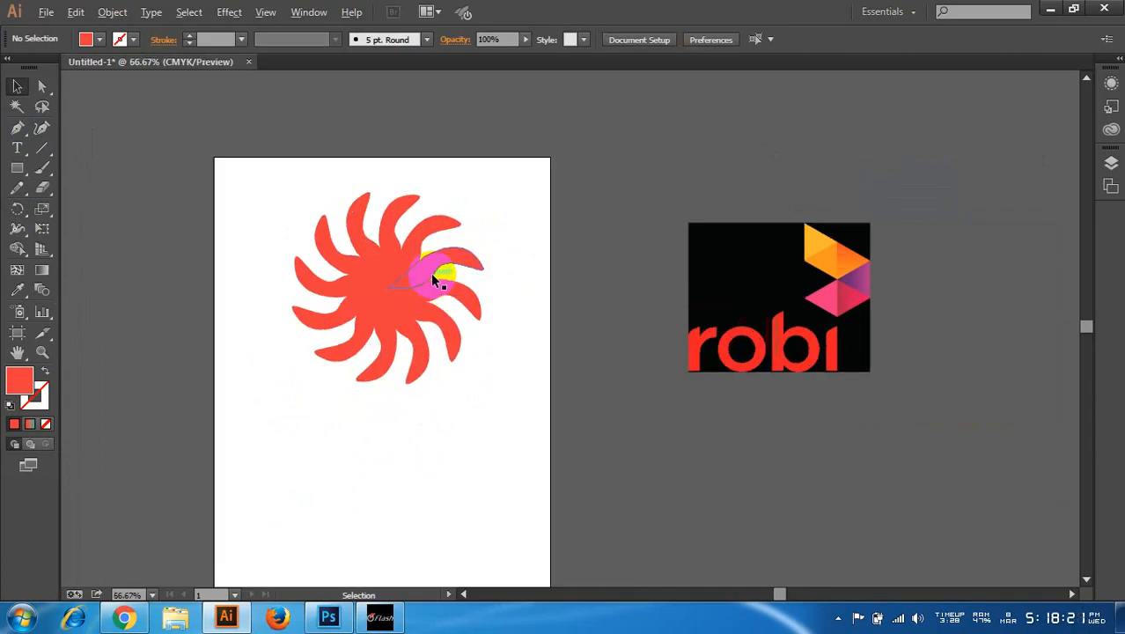
- Select all petals of the swirling sun shape and delete them from the artboard
left_click_drag(277, 169, 519, 309)
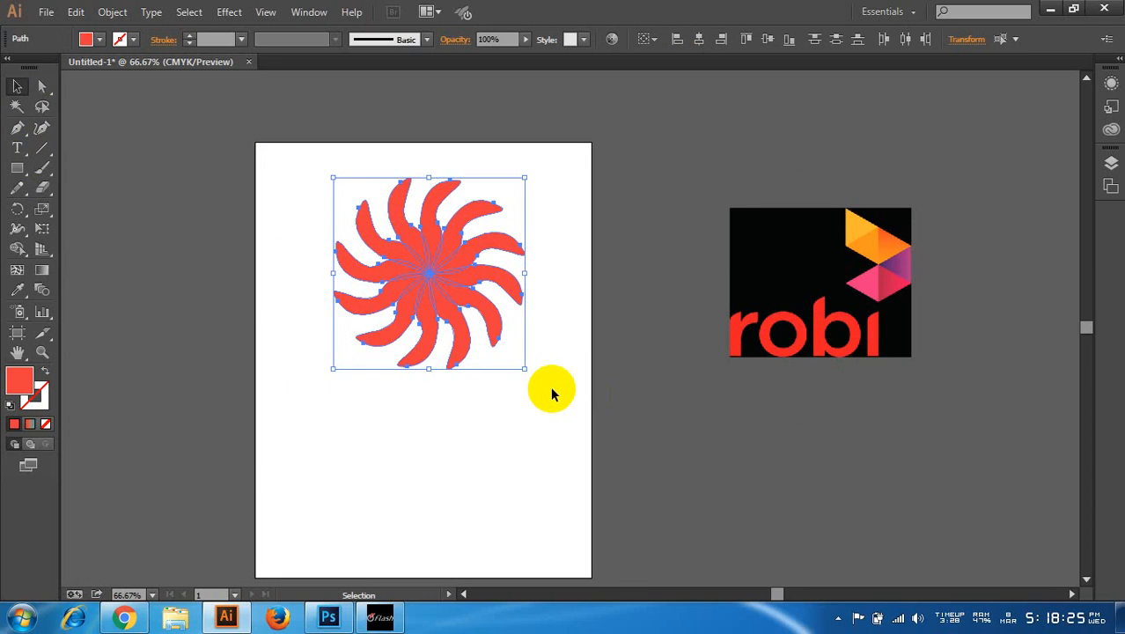
key("Delete")
scroll(552, 394, "down", 1)
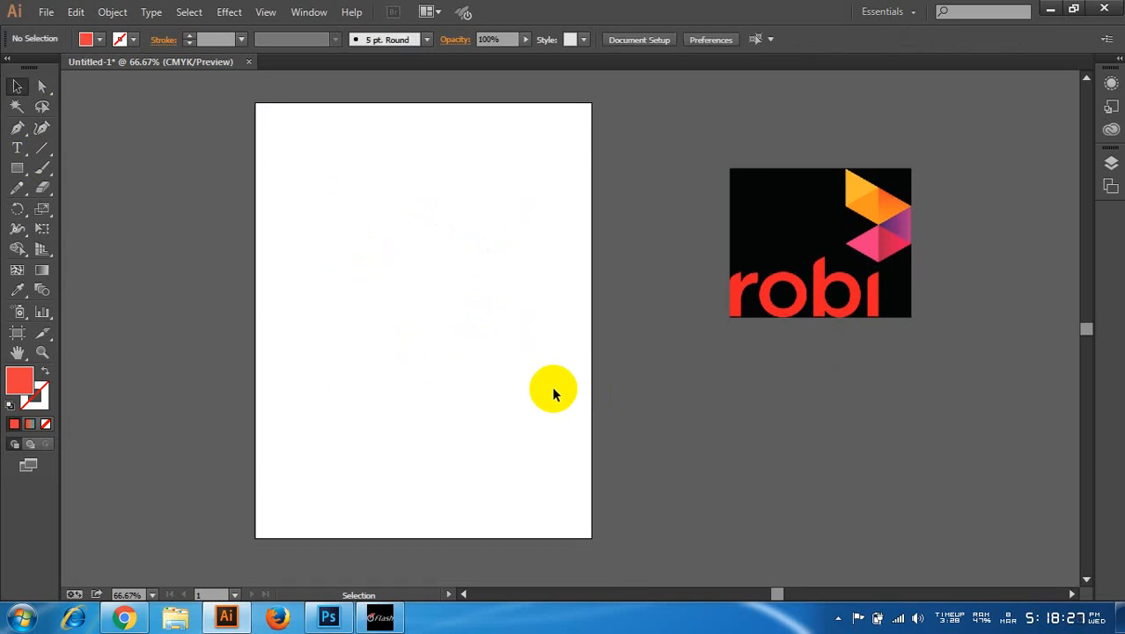
scroll(341, 318, "up", 1)
left_click_drag(371, 324, 436, 325)
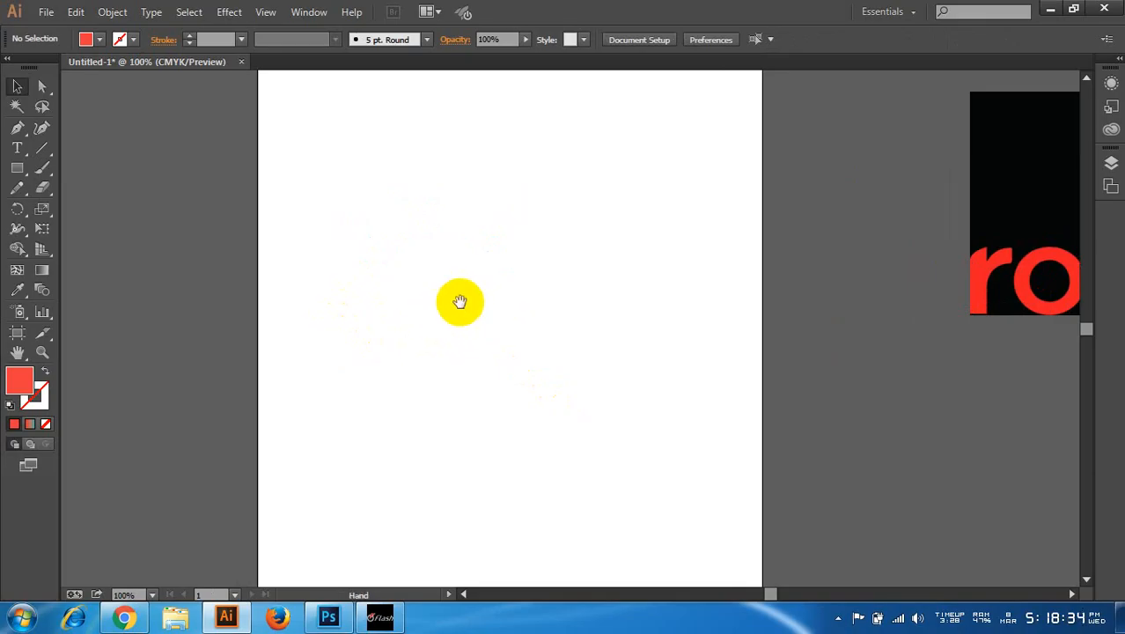
left_click_drag(459, 301, 440, 304)
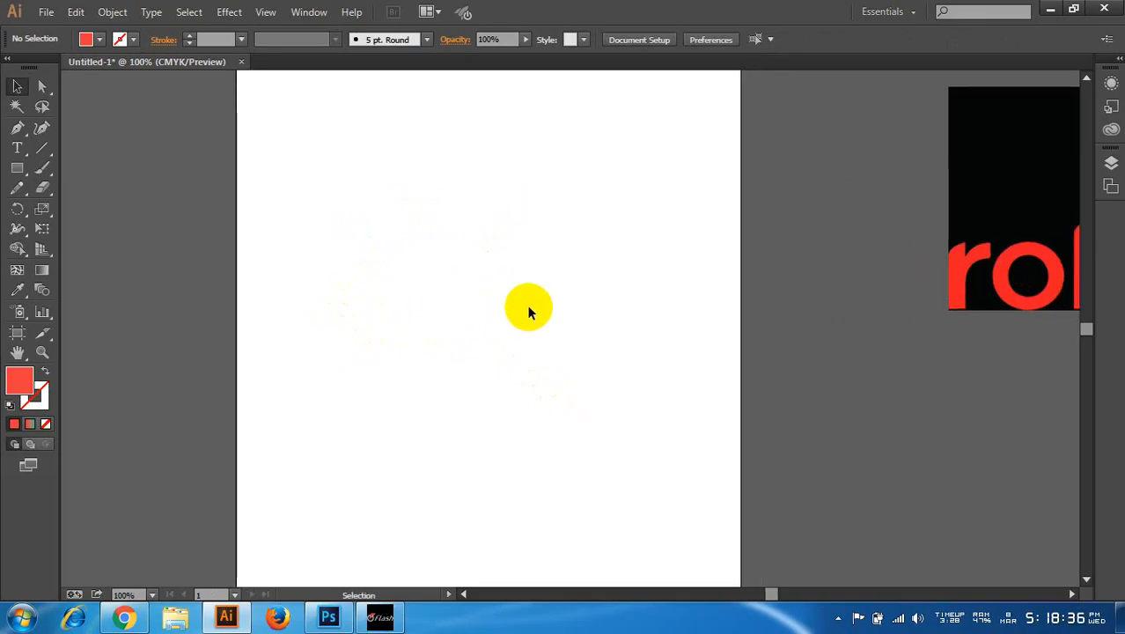
scroll(377, 329, "down", 1)
scroll(457, 333, "up", 1)
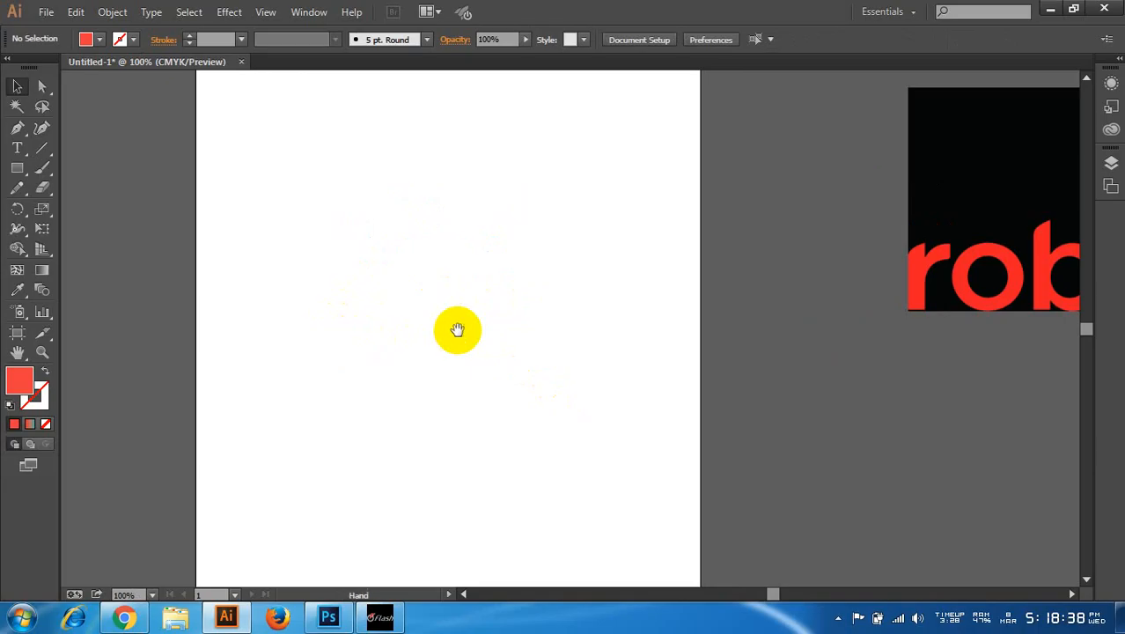
scroll(572, 332, "up", 1)
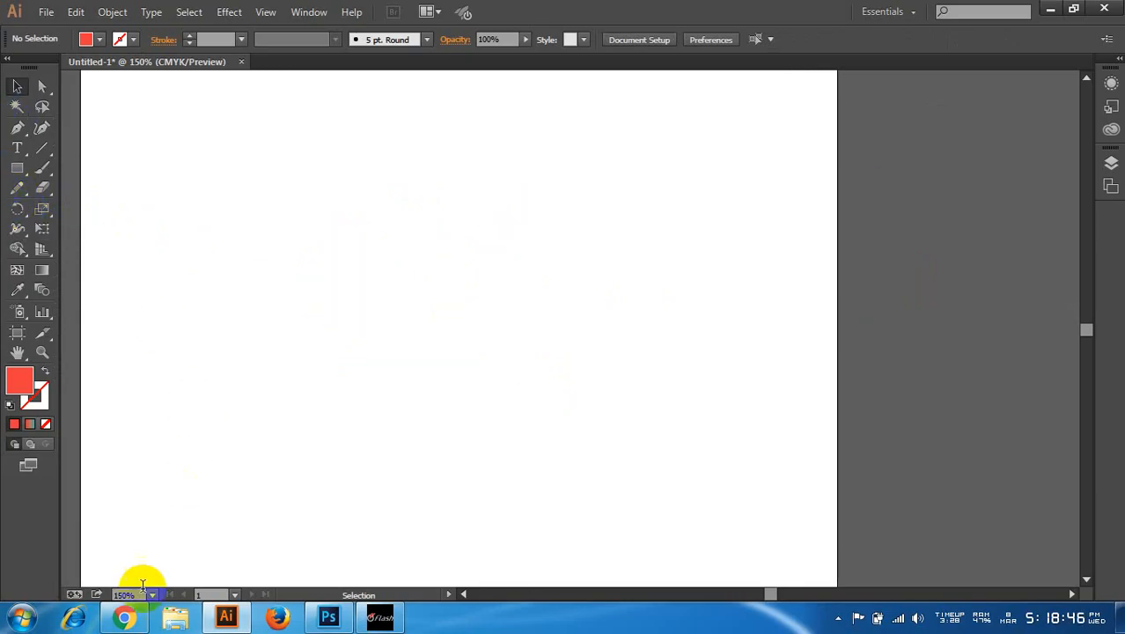
- Switch to Chrome and run a Google image search for "wall clock" in the empty new tab
left_click(123, 616)
left_click(509, 16)
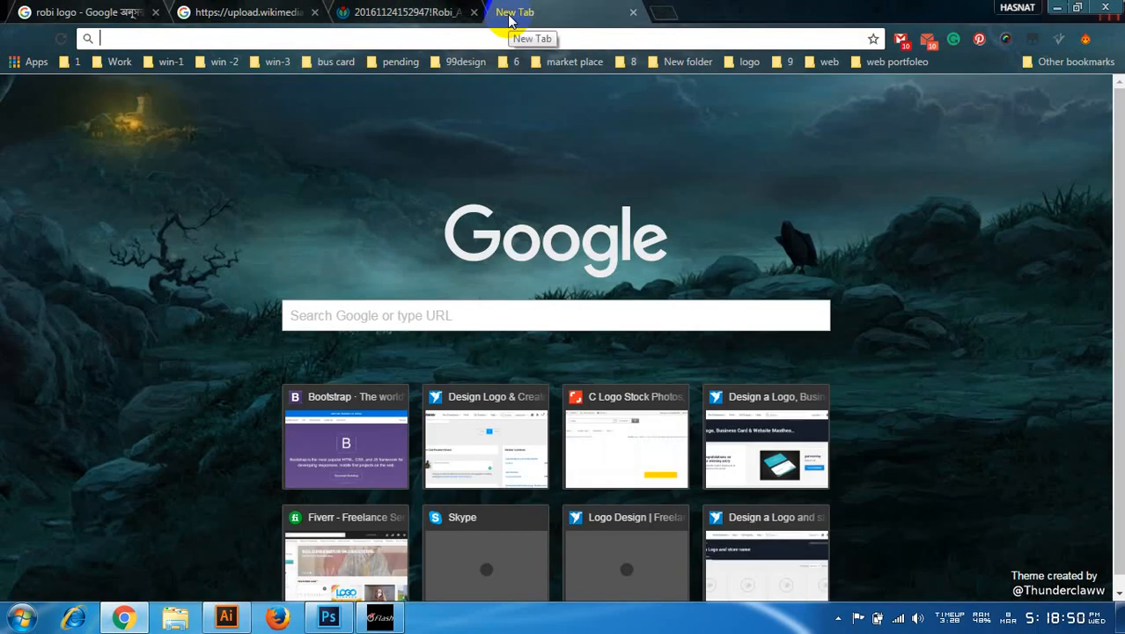
type("wall clock")
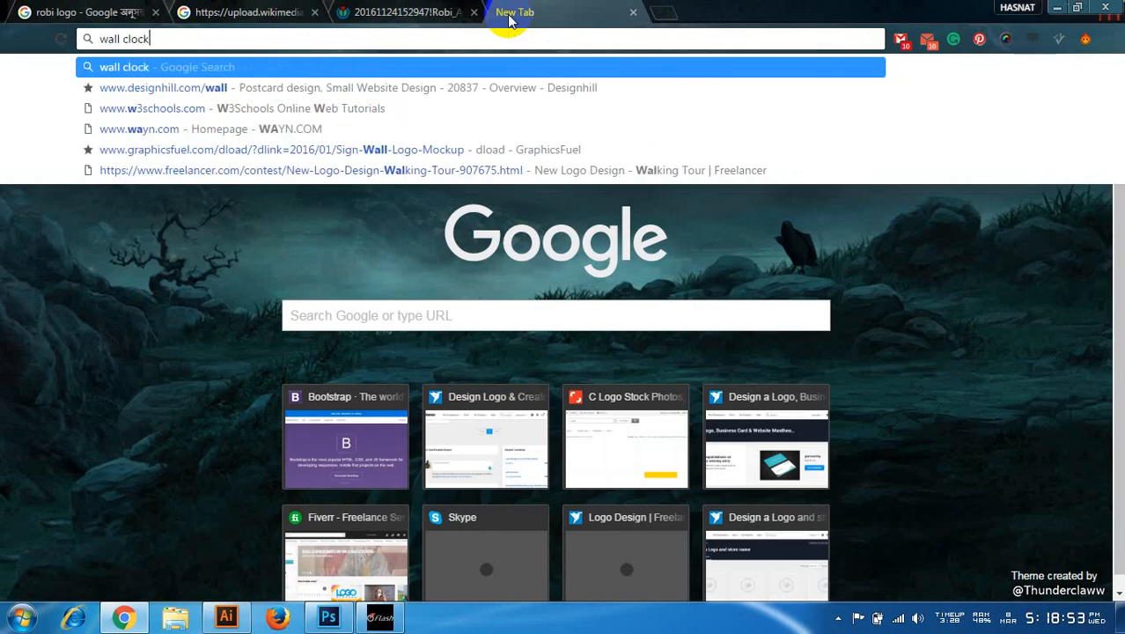
key("Return")
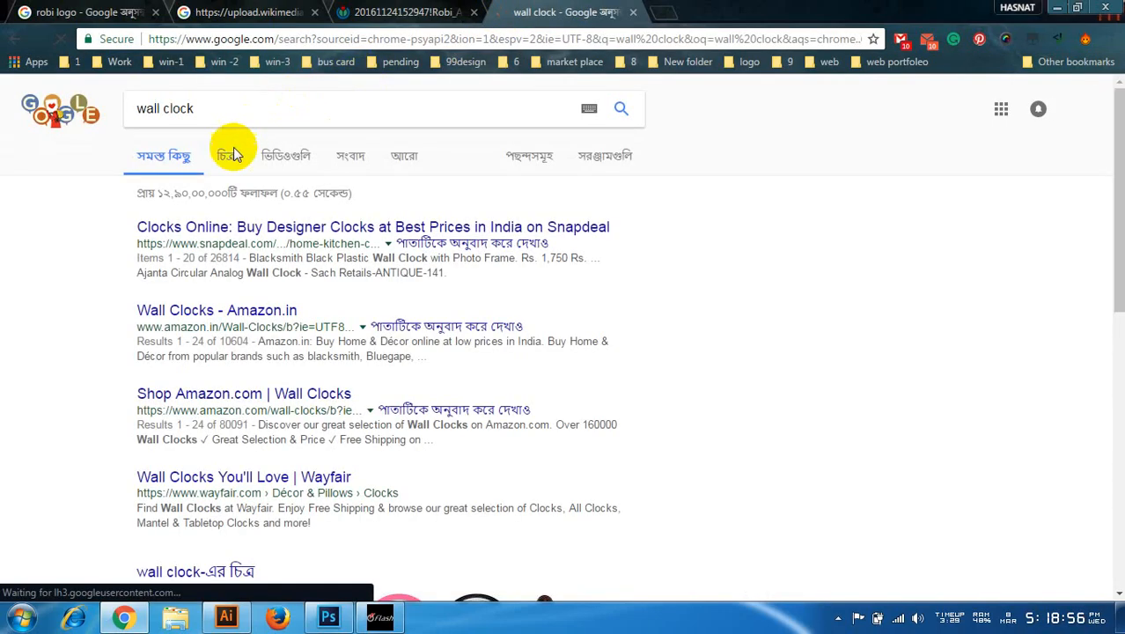
left_click(230, 159)
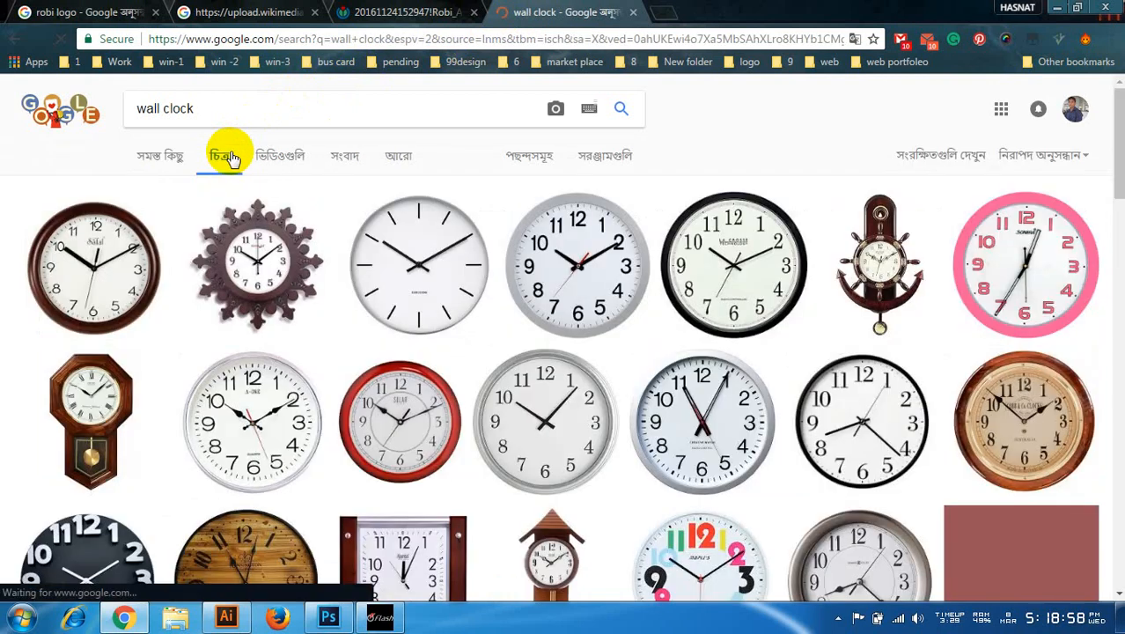
- Examine the radial marks on wall clock images, previewing the plain Karlsson clock and the numbered clock_PNG6616.png
scroll(233, 157, "down", 1)
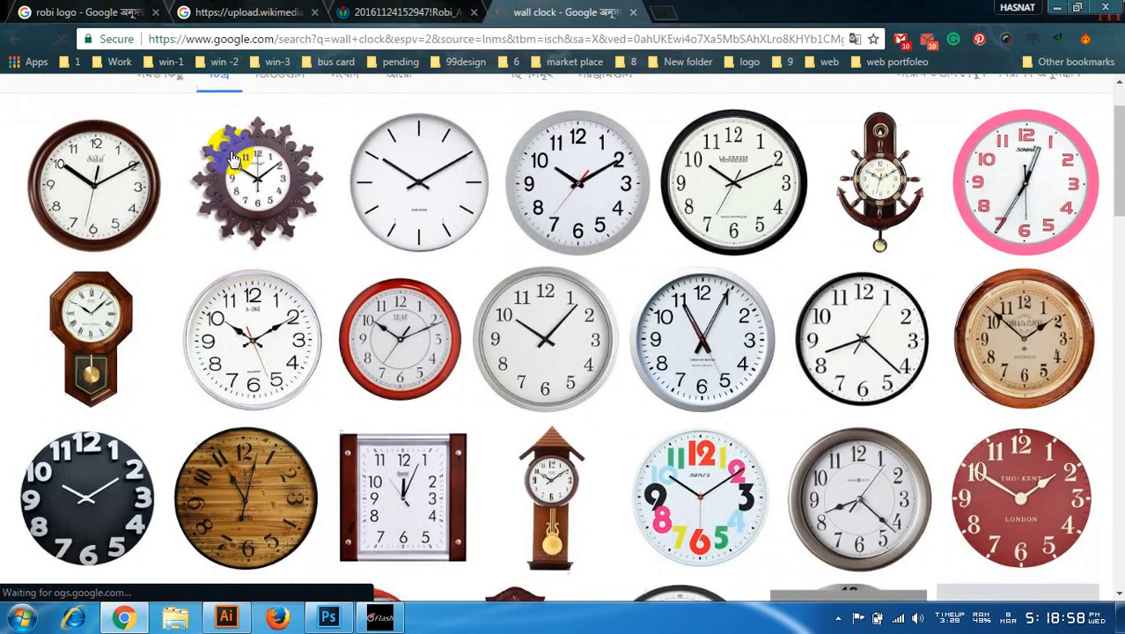
left_click(379, 176)
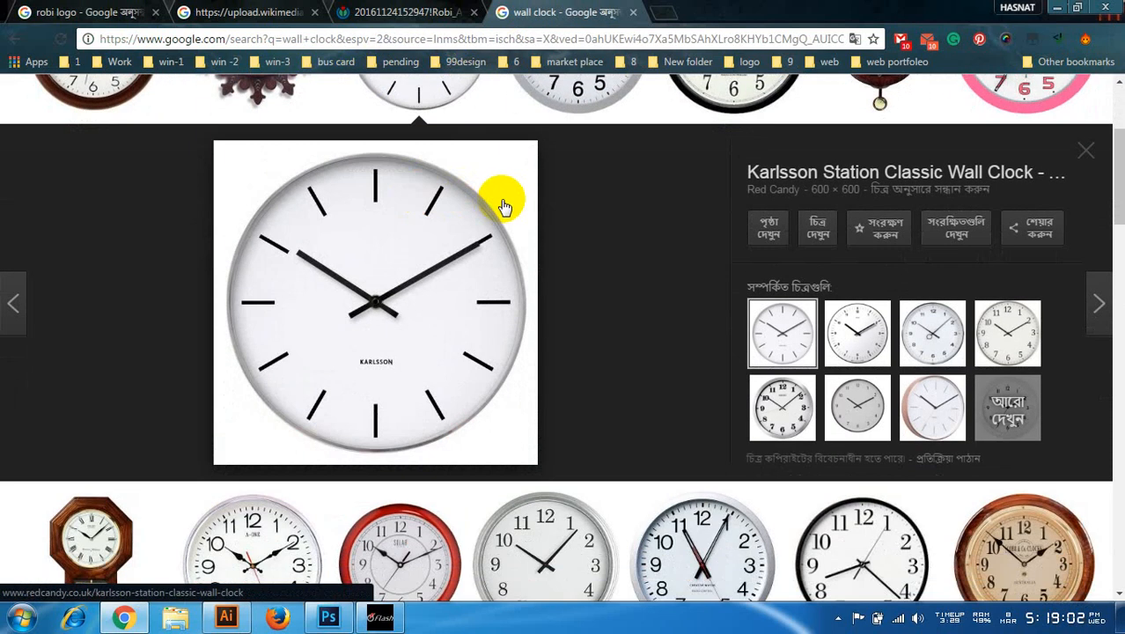
scroll(506, 205, "down", 4)
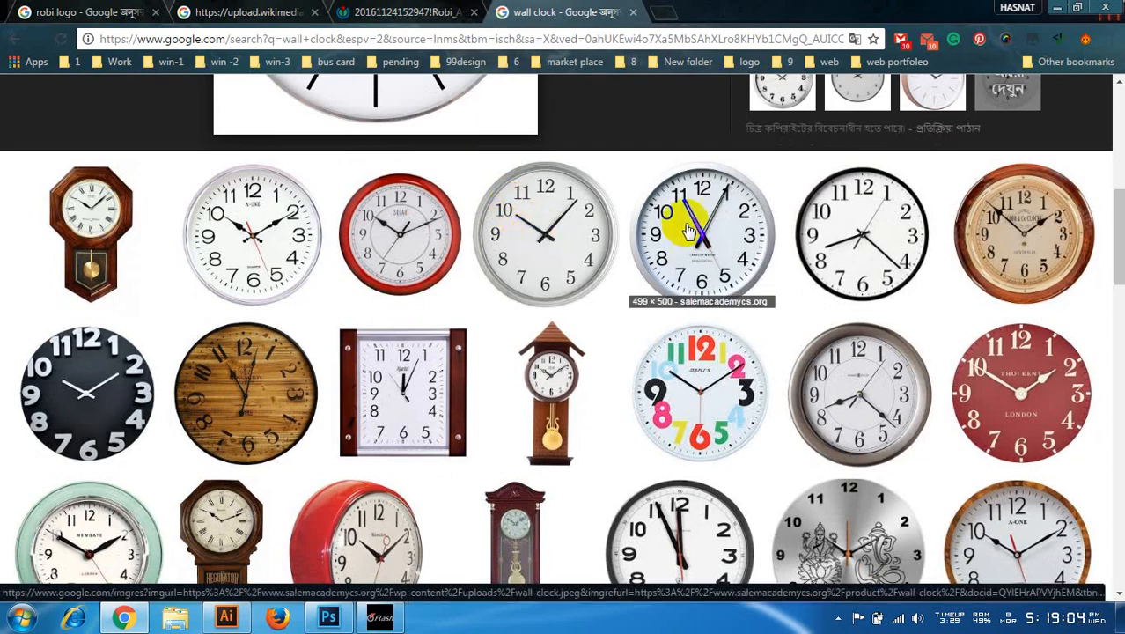
scroll(691, 230, "down", 4)
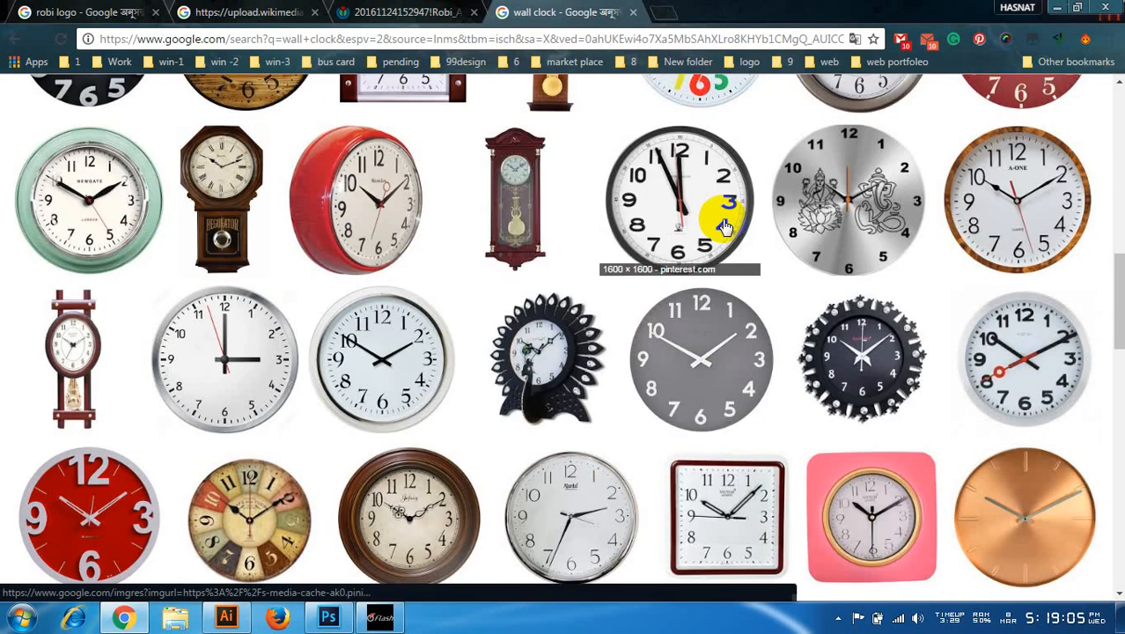
left_click(401, 356)
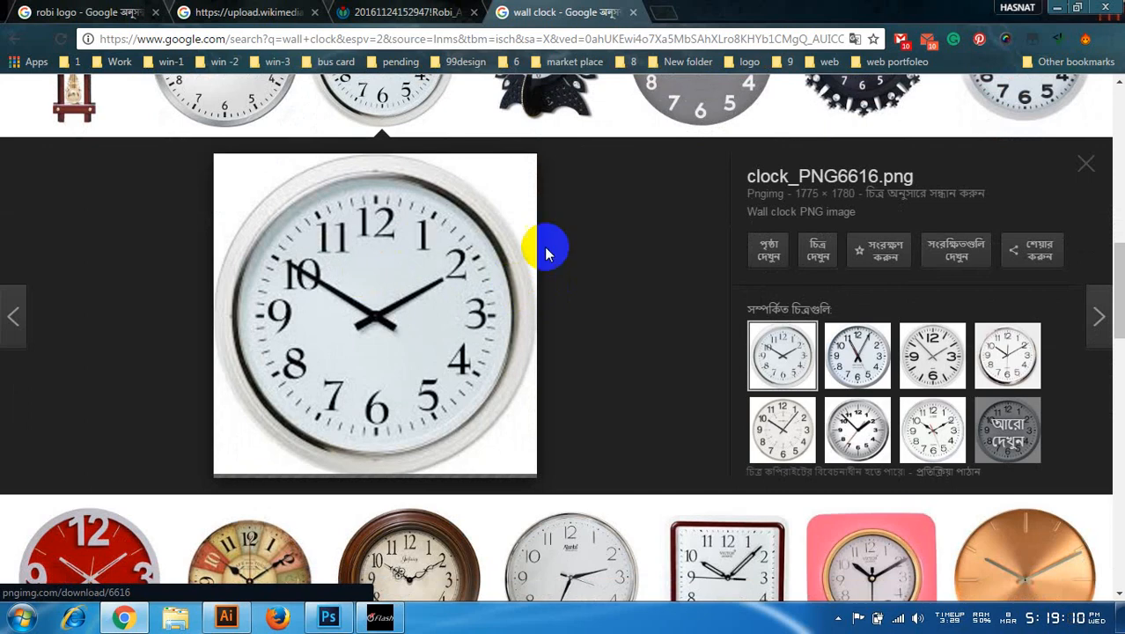
scroll(642, 266, "down", 2)
scroll(642, 266, "up", 1)
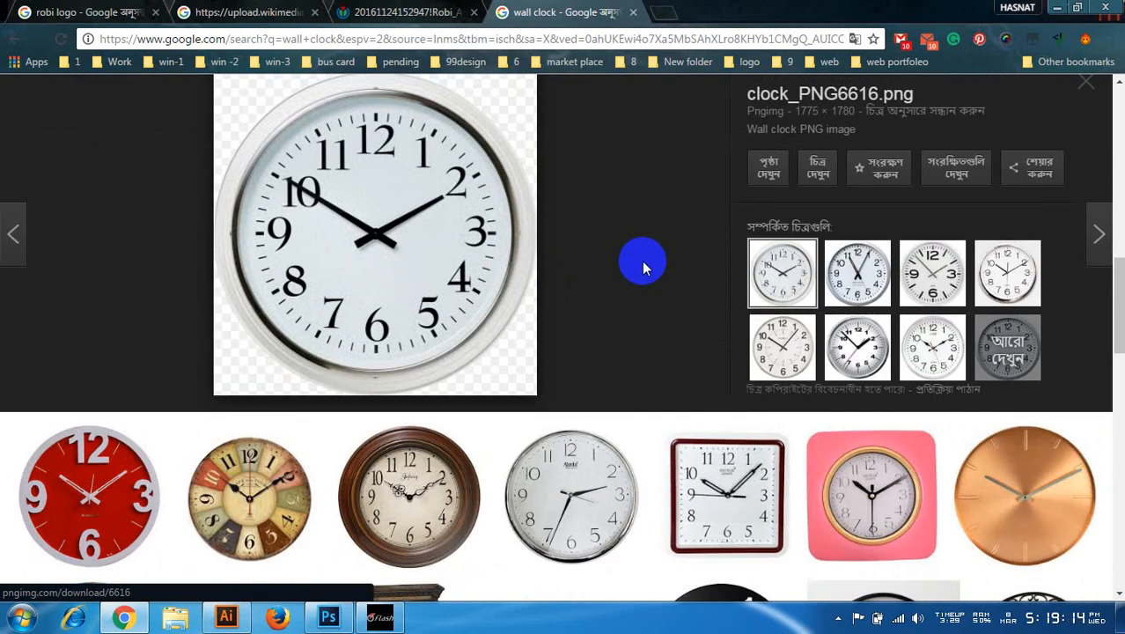
scroll(642, 266, "down", 5)
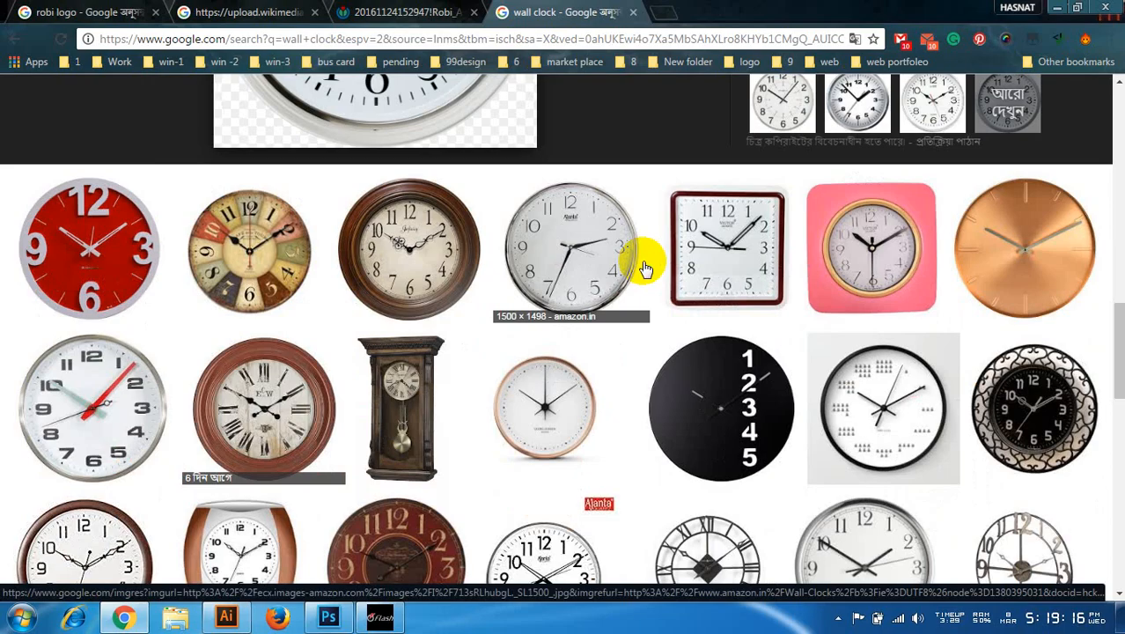
scroll(642, 266, "up", 5)
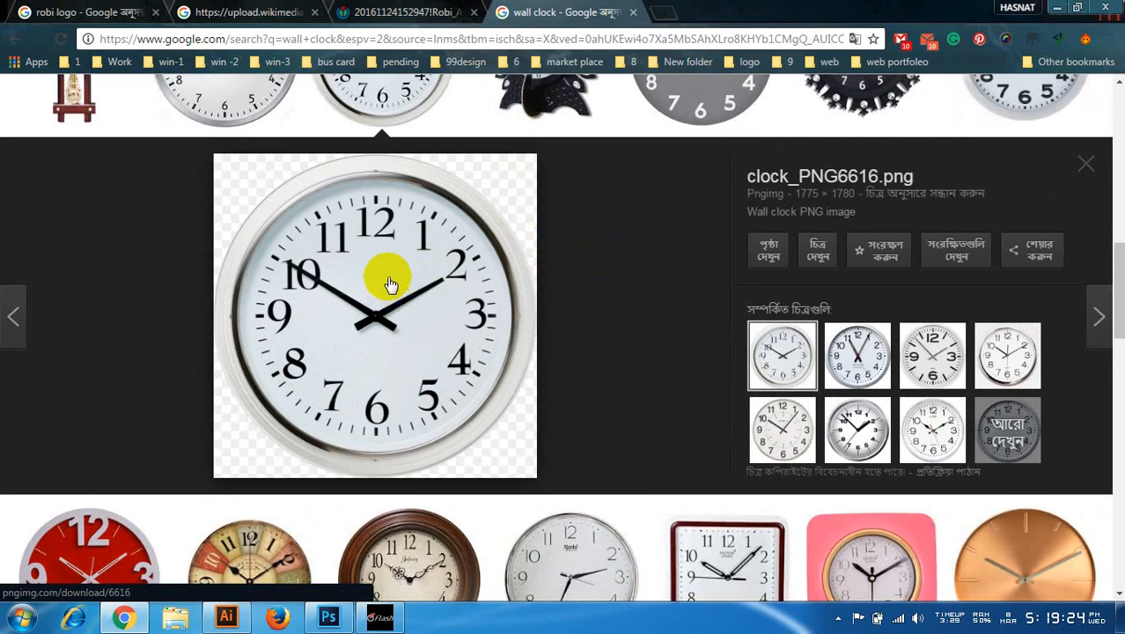
- Switch back to Illustrator and look at the Reflect tool grouped with the Rotate tool
left_click(238, 619)
scroll(387, 374, "down", 2)
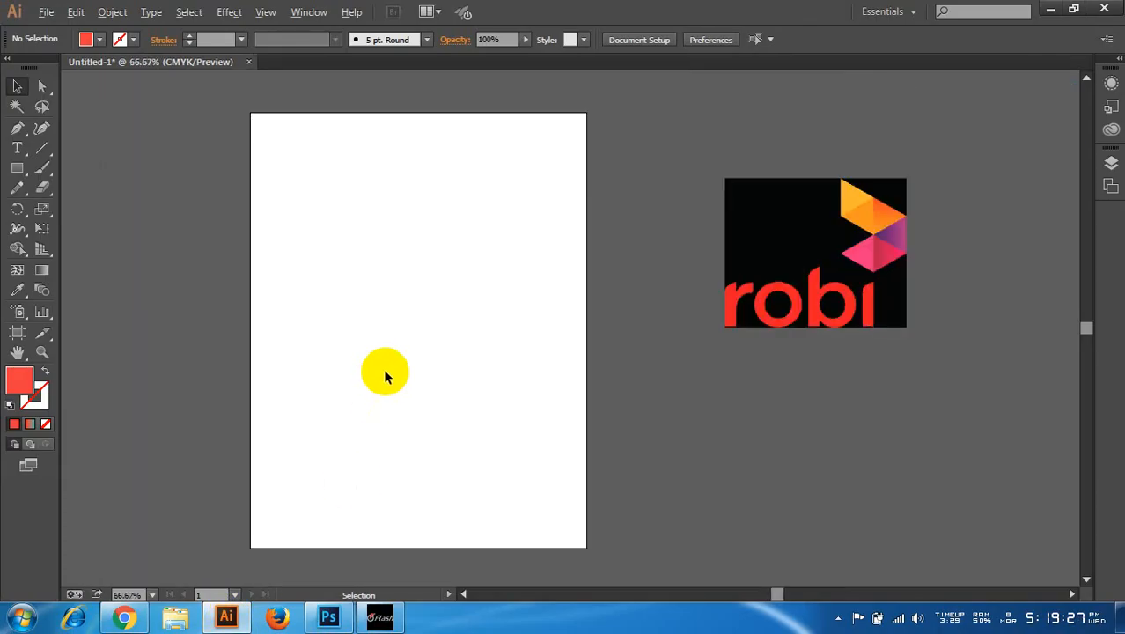
scroll(413, 376, "up", 1)
key("space")
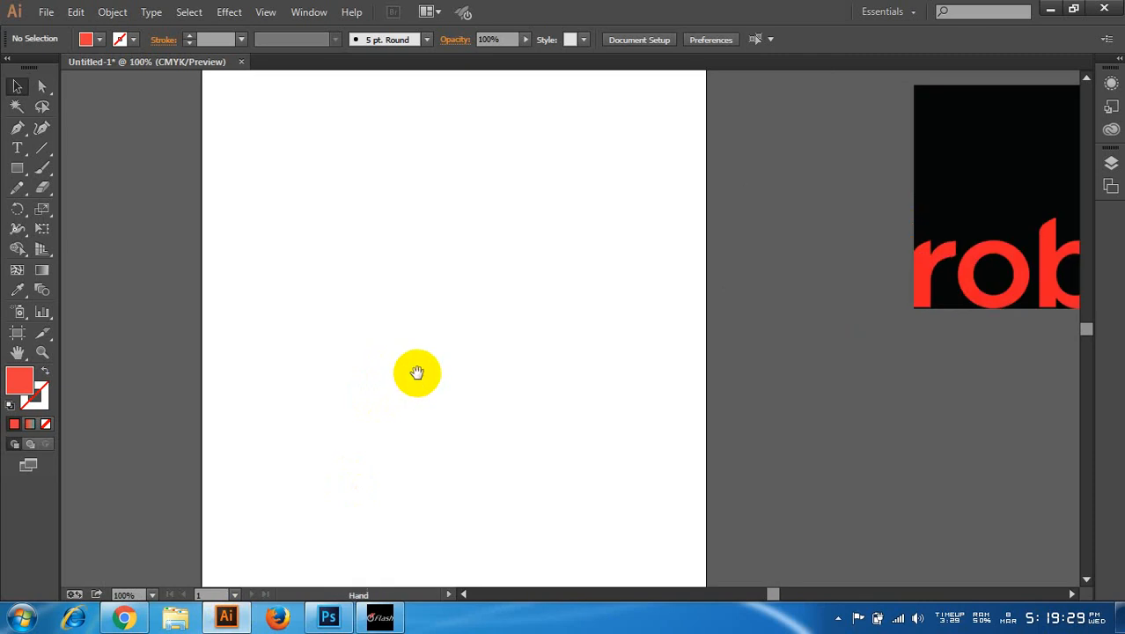
left_click_drag(416, 374, 426, 373)
scroll(423, 371, "down", 1)
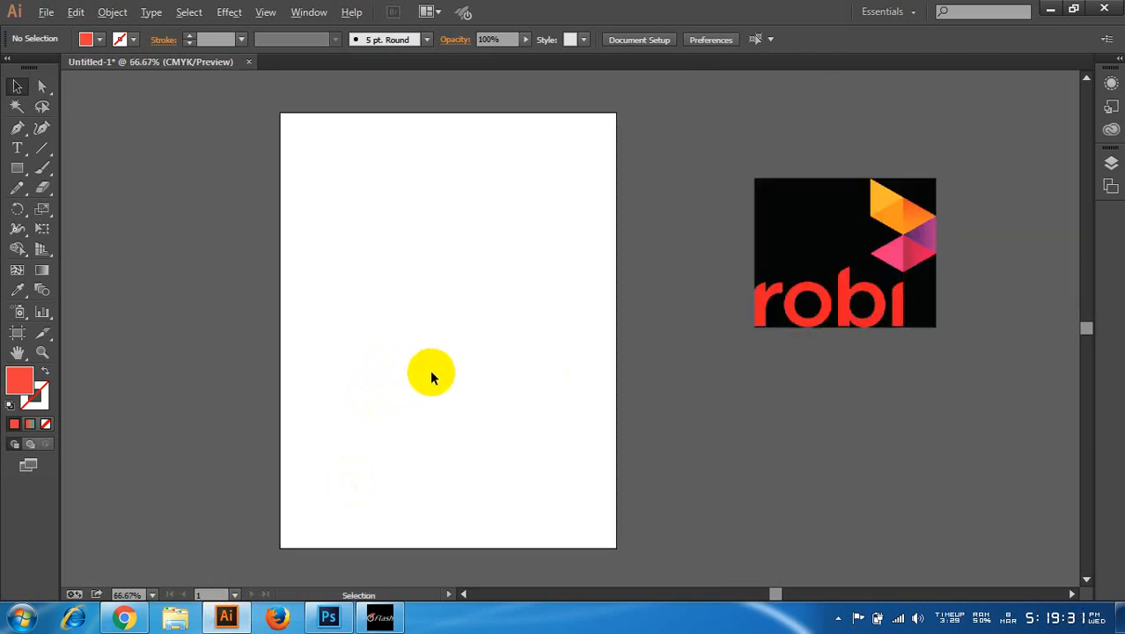
scroll(449, 314, "up", 2)
key("space")
left_click_drag(463, 315, 530, 311)
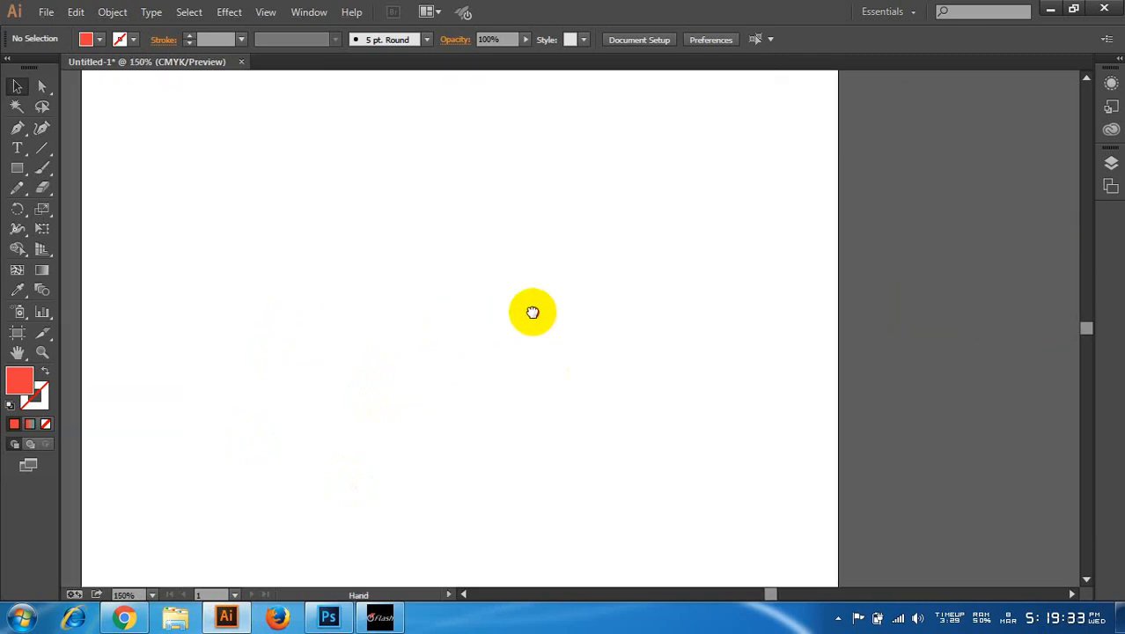
scroll(277, 266, "down", 1)
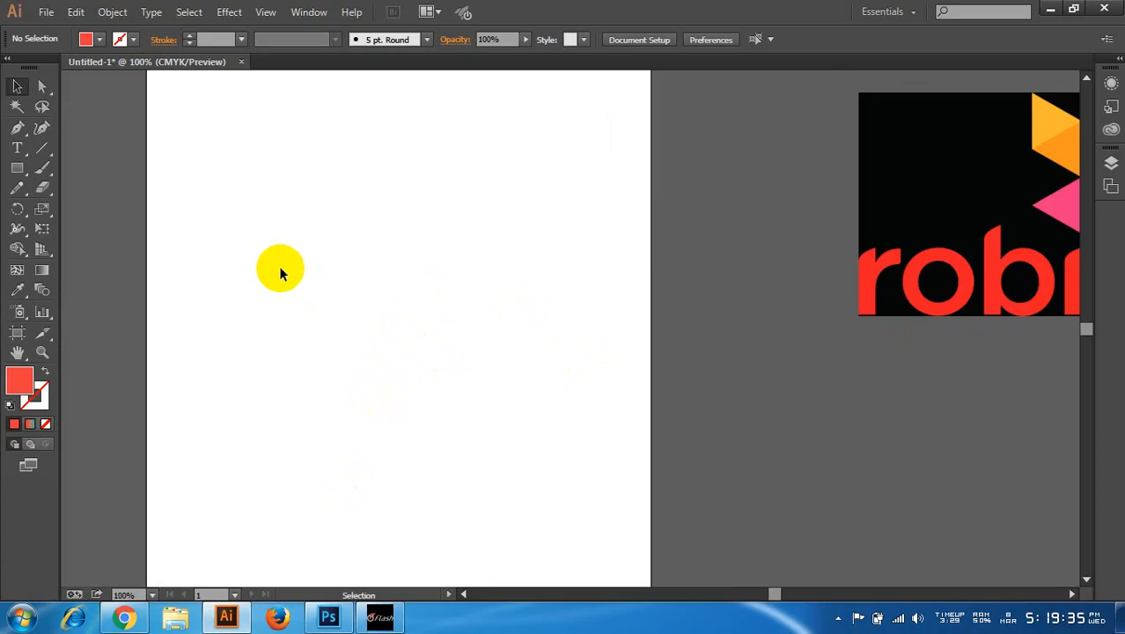
left_click(18, 210)
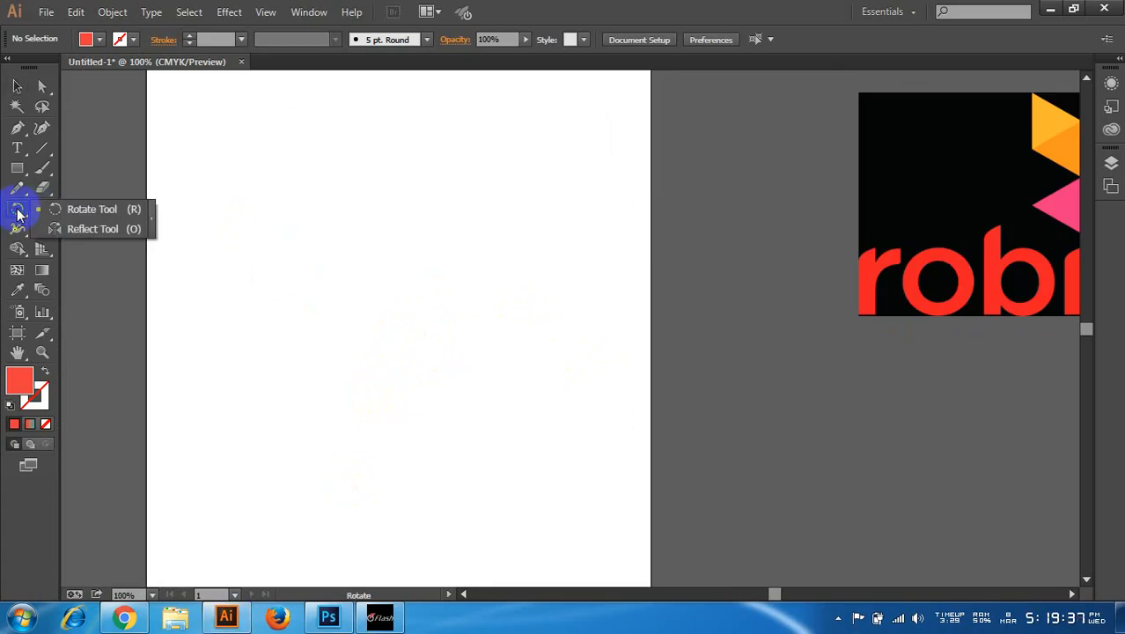
left_click_drag(17, 213, 107, 227)
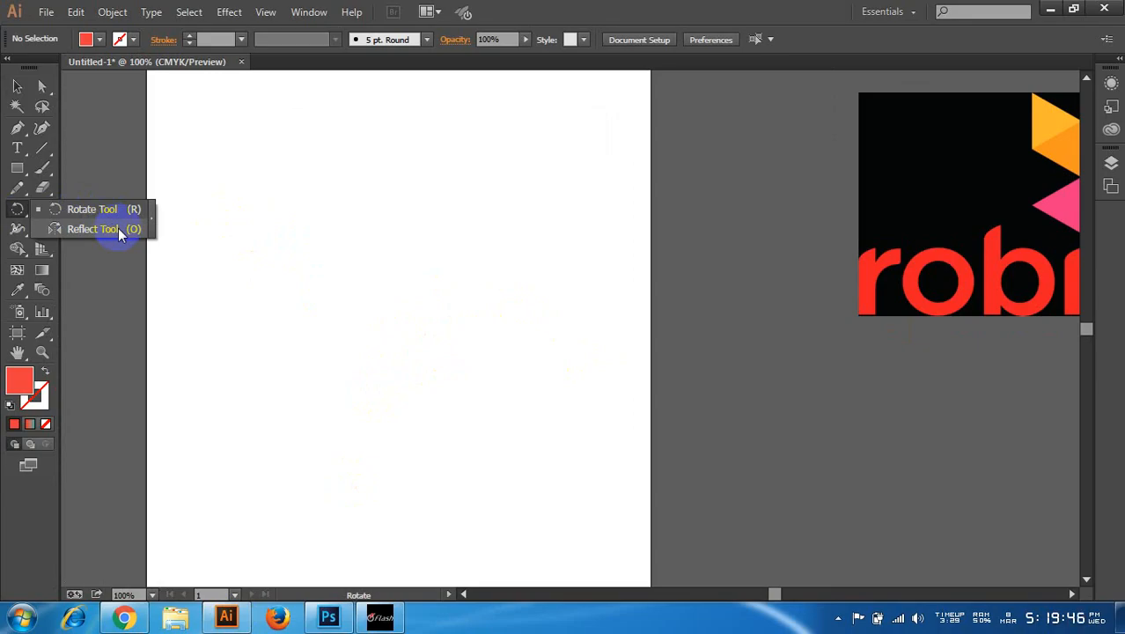
- Draw a closed red shape with the Pen tool, with a wavy left side and a straight right edge about 1.9 in long, and deselect it
left_click(23, 168)
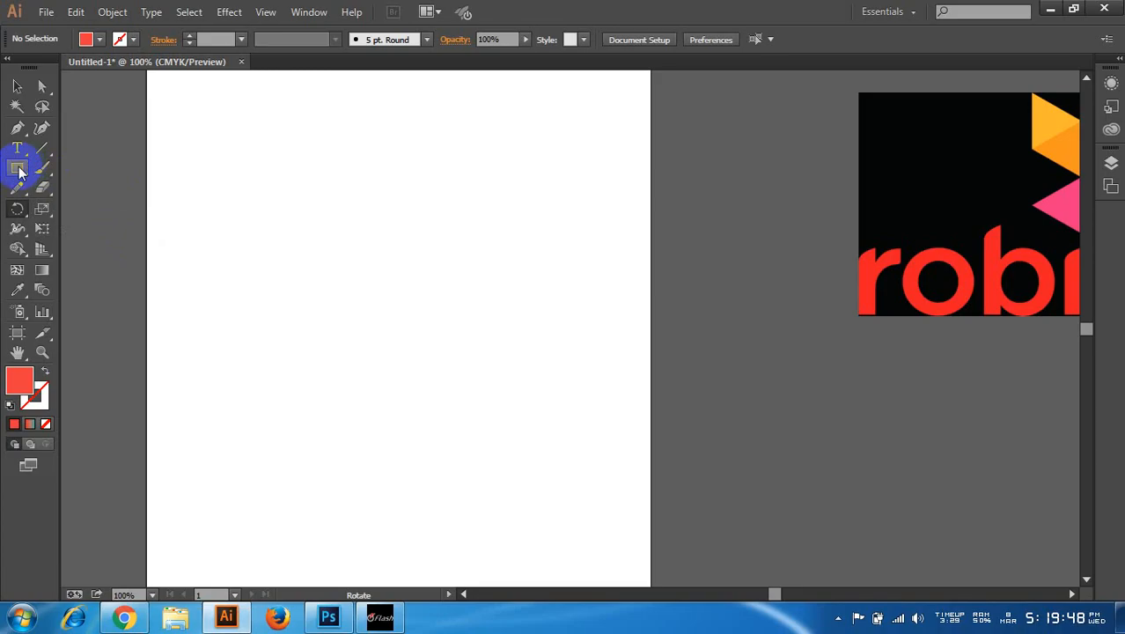
left_click(16, 130)
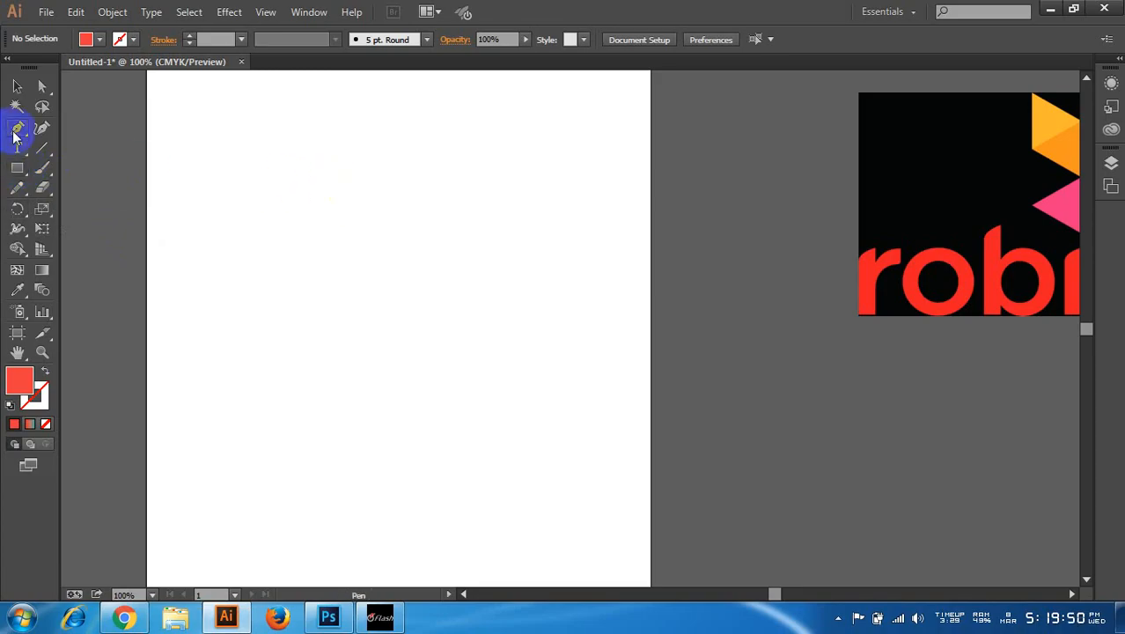
left_click(295, 193)
left_click_drag(266, 228, 294, 255)
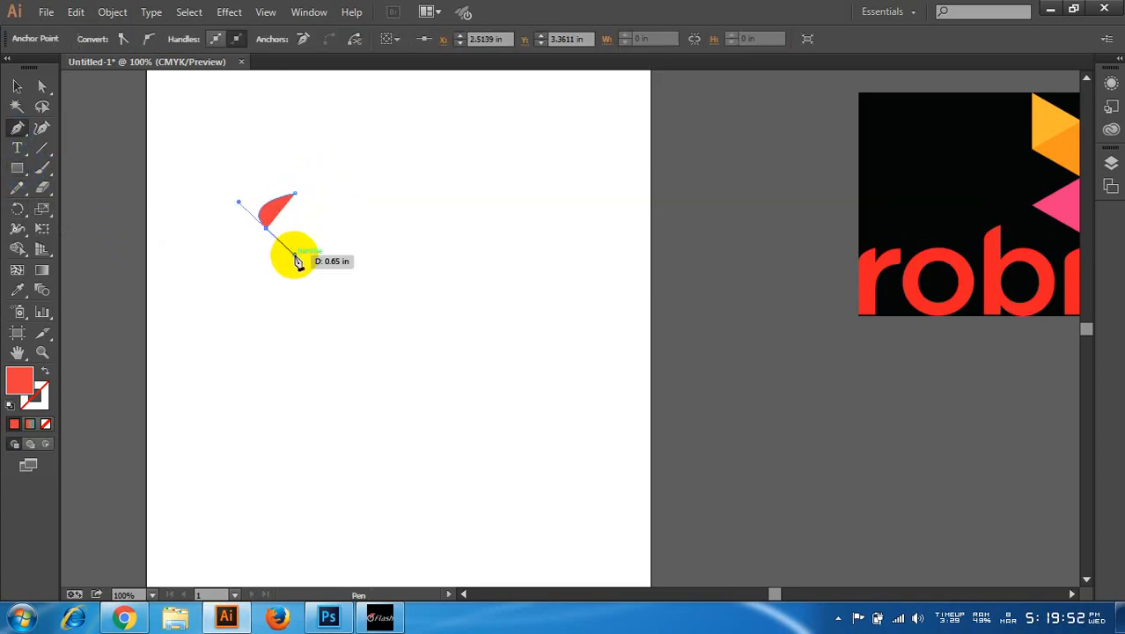
left_click(234, 283)
left_click(287, 309)
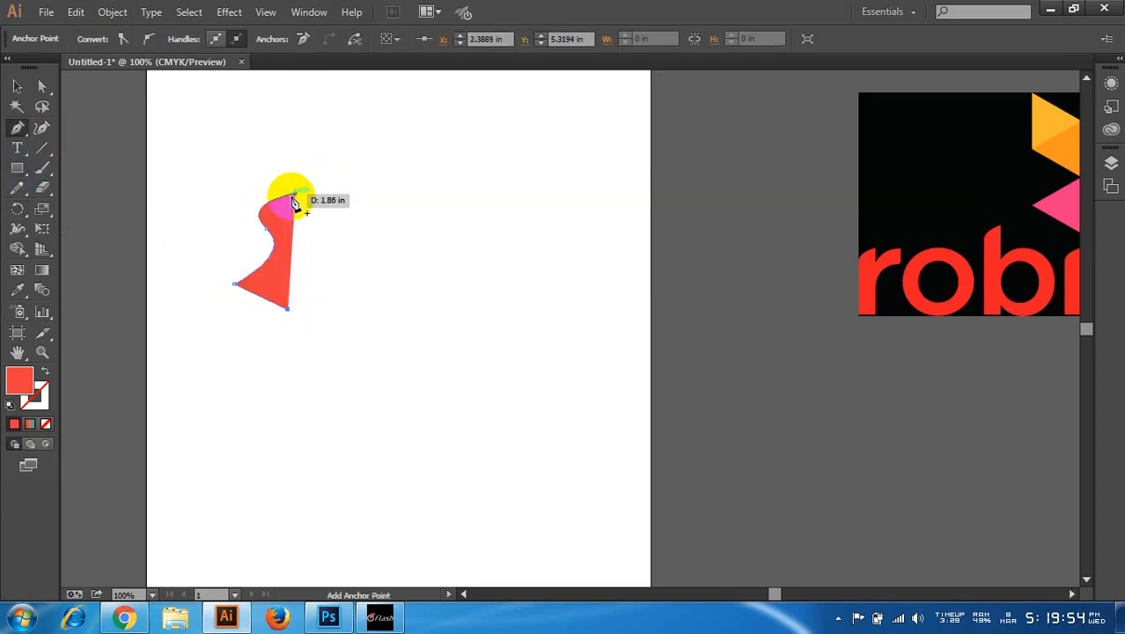
left_click(294, 200)
left_click(16, 86)
left_click(208, 139)
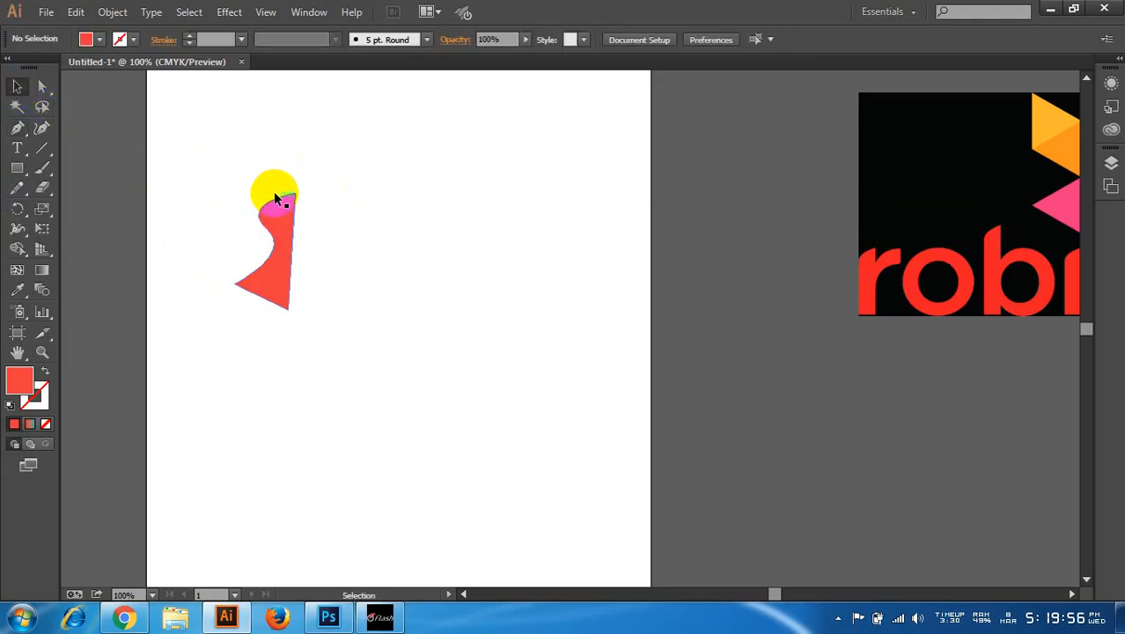
- Try rotating the red shape freehand by about half a turn using its bounding box, and undo the rotation
left_click_drag(280, 214, 286, 234)
left_click(366, 193)
scroll(284, 236, "up", 2)
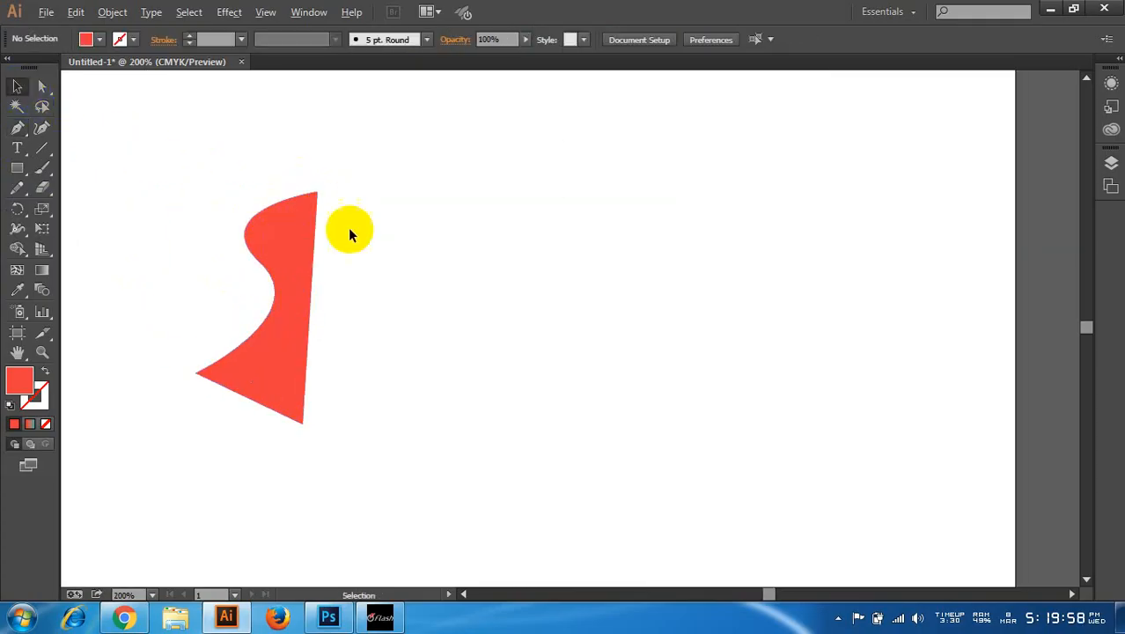
left_click(296, 226)
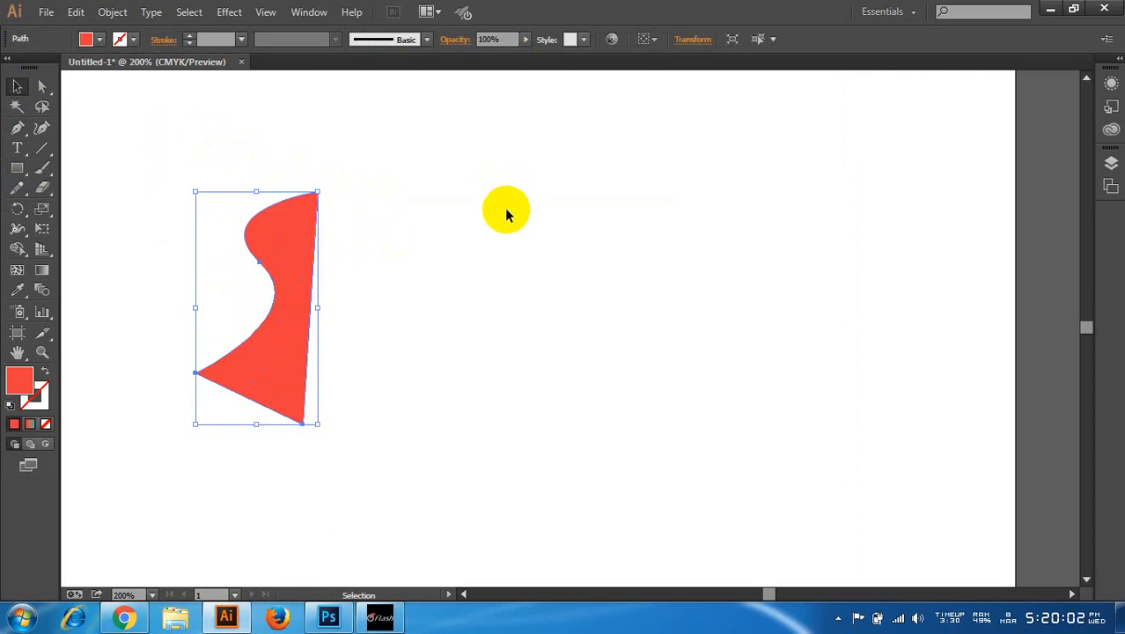
left_click(505, 211)
left_click(296, 238)
left_click_drag(318, 185, 231, 384)
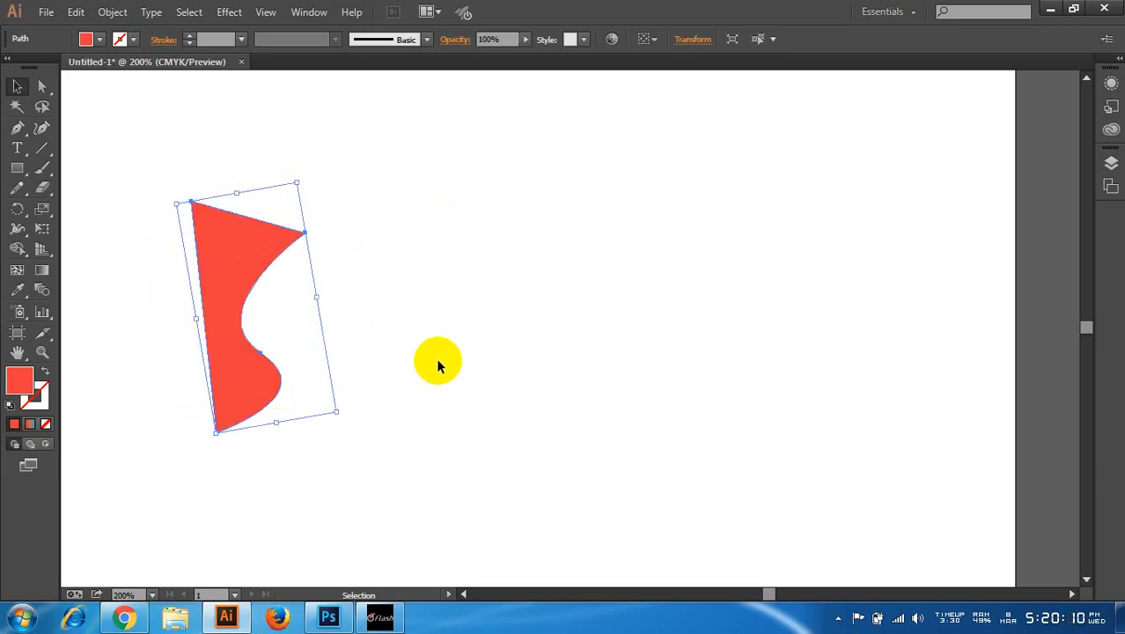
key("ctrl+z")
- Make a vertically reflected copy of the red wavy shape about its top-right anchor point with the Reflect tool
left_click(294, 250)
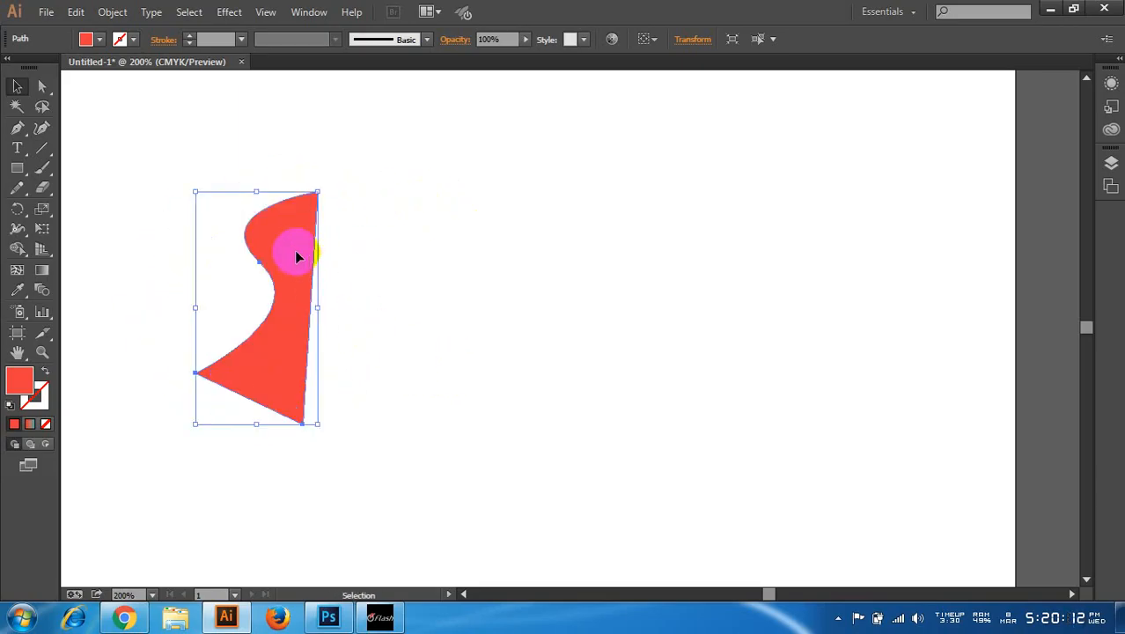
left_click_drag(29, 212, 80, 230)
left_click(314, 264)
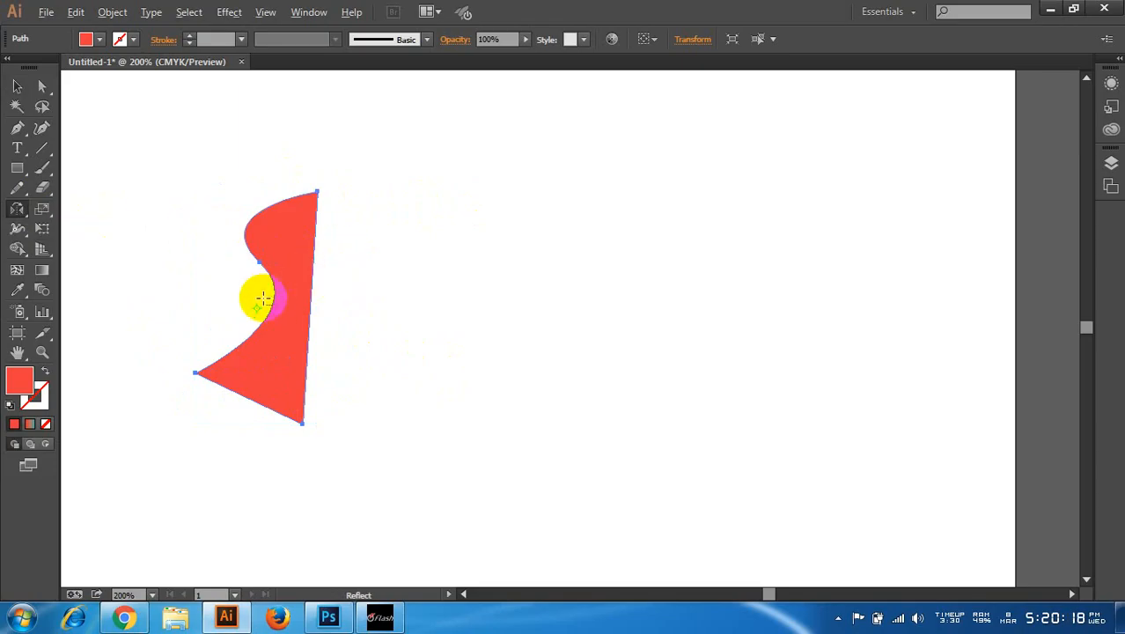
scroll(262, 298, "up", 2)
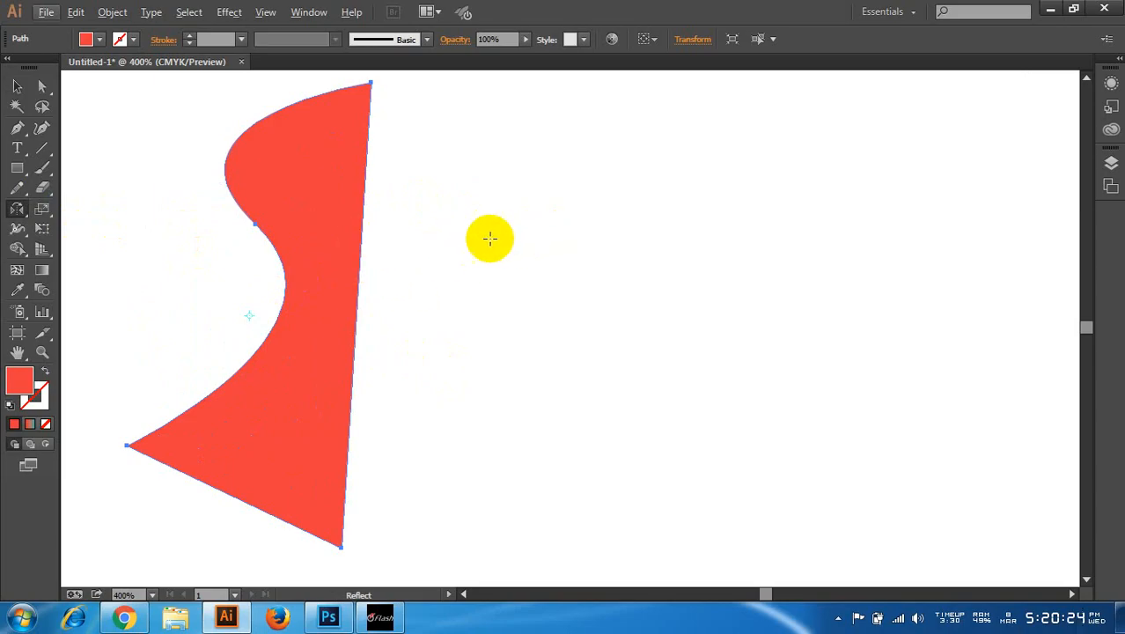
scroll(396, 212, "down", 1)
left_click(376, 131)
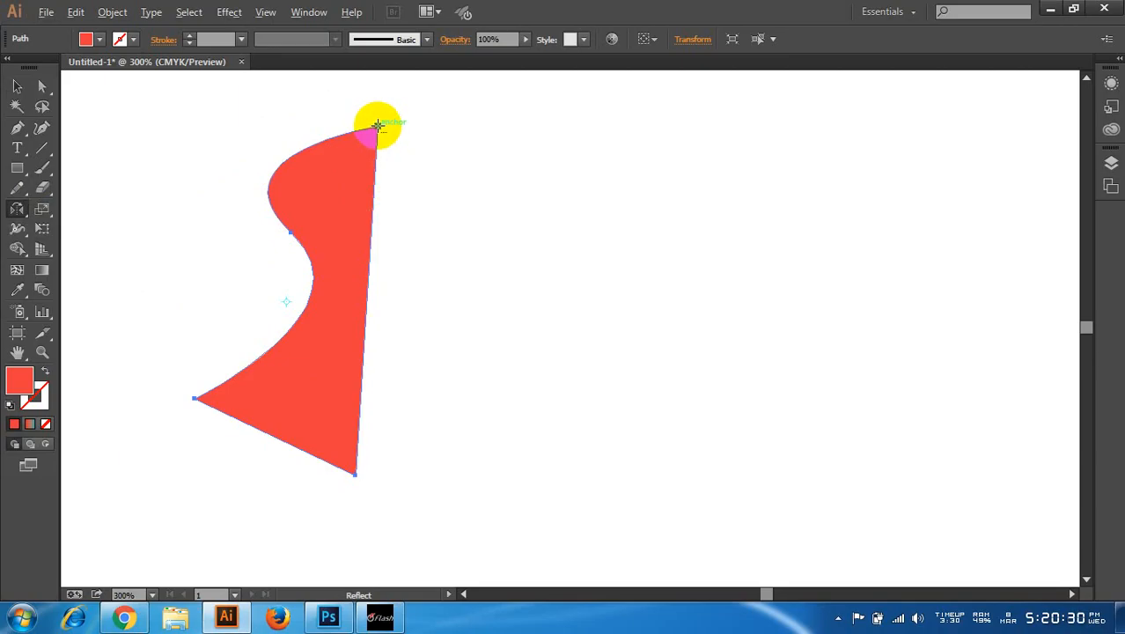
left_click(376, 125, "alt")
left_click_drag(409, 96, 765, 90)
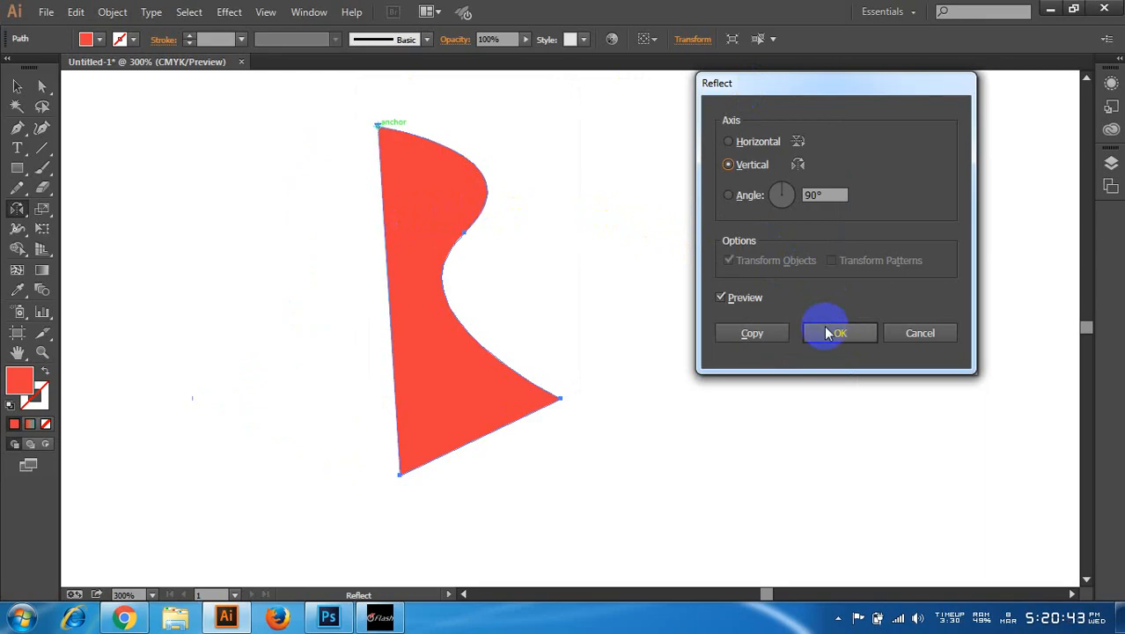
left_click(754, 334)
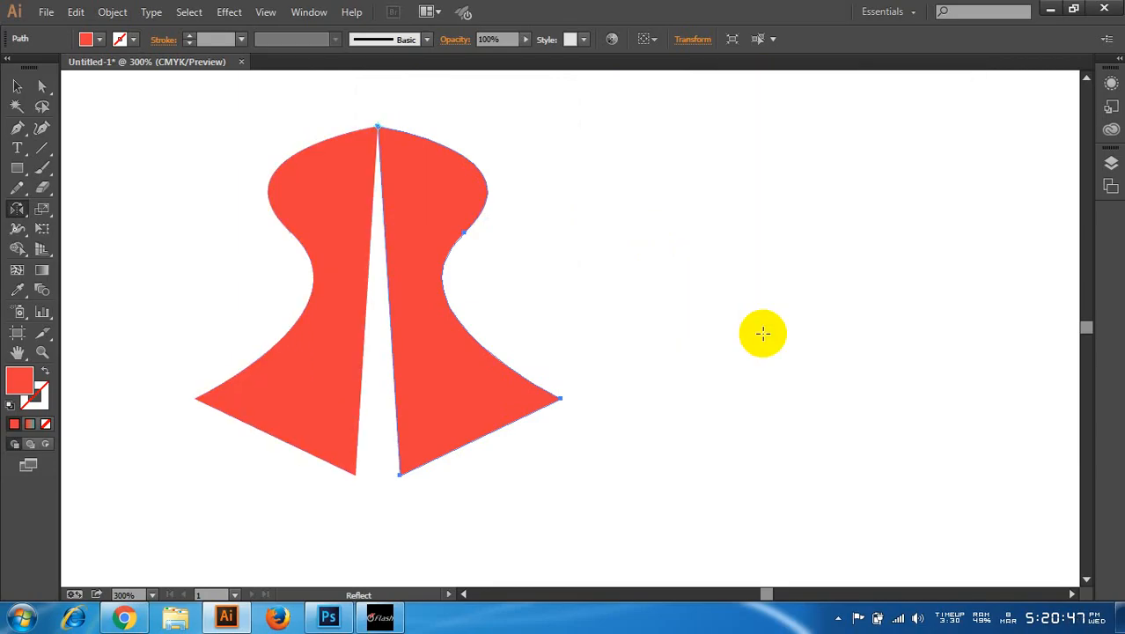
- Select both mirrored red shapes together and delete them
left_click(16, 86)
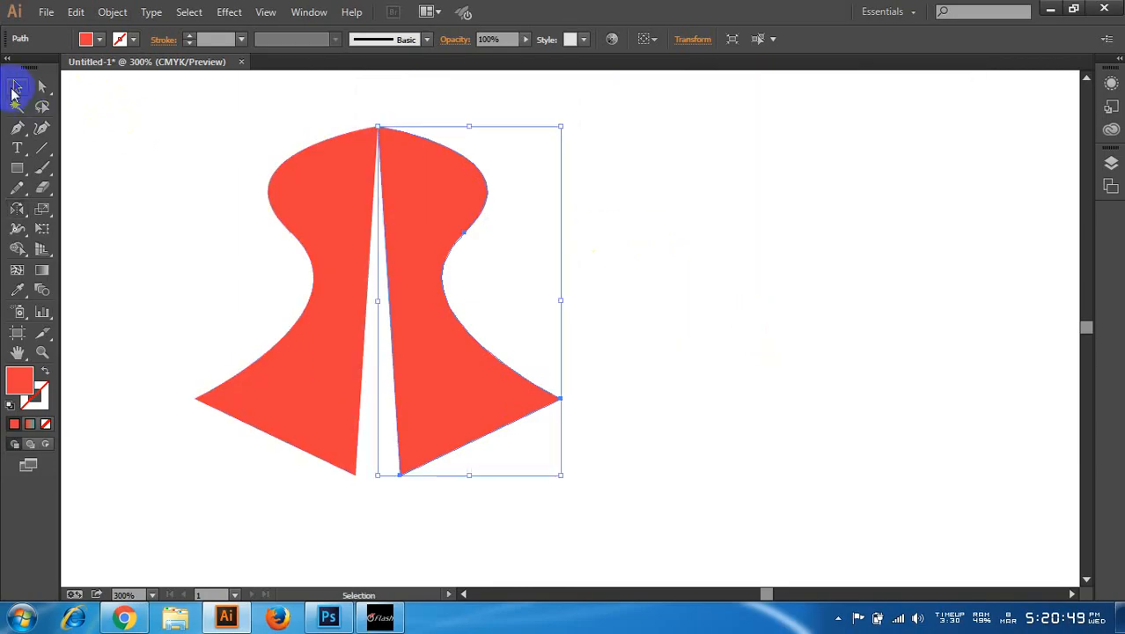
left_click(159, 146)
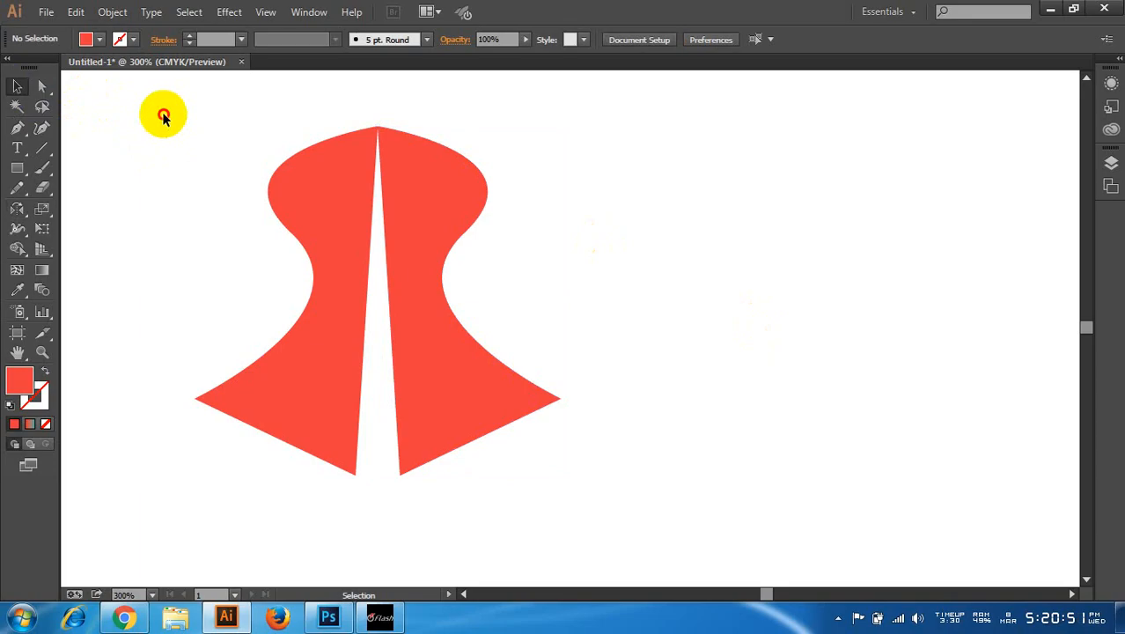
left_click_drag(165, 113, 561, 282)
key("Delete")
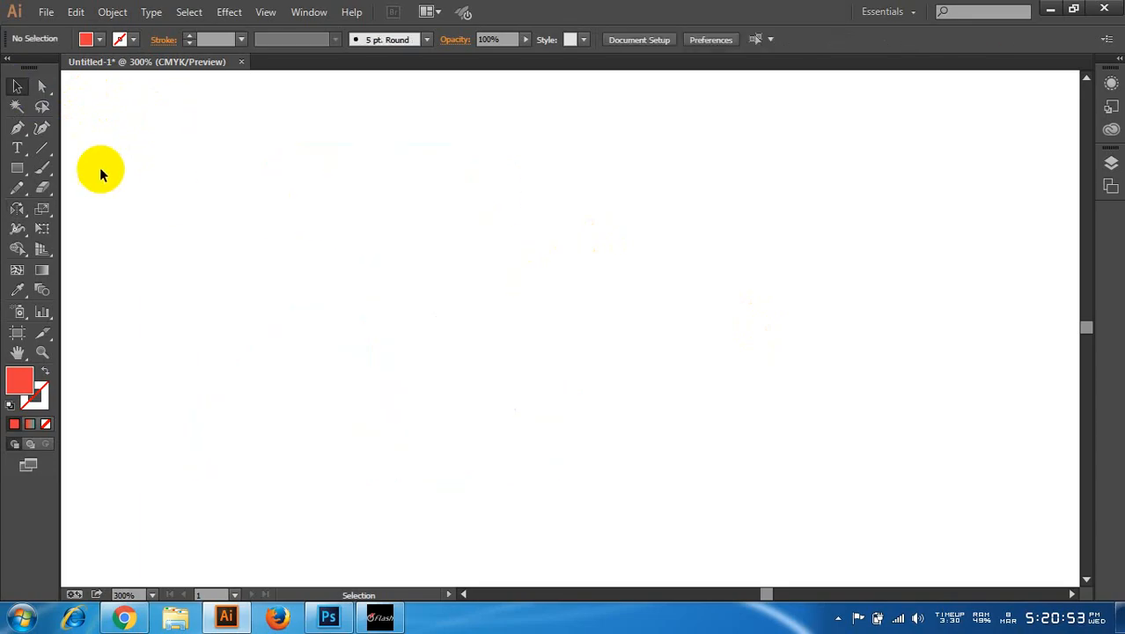
- Draw the curved shoulder and short sleeve end of a left half-shirt with the Pen tool, starting from the neck
left_click(18, 129)
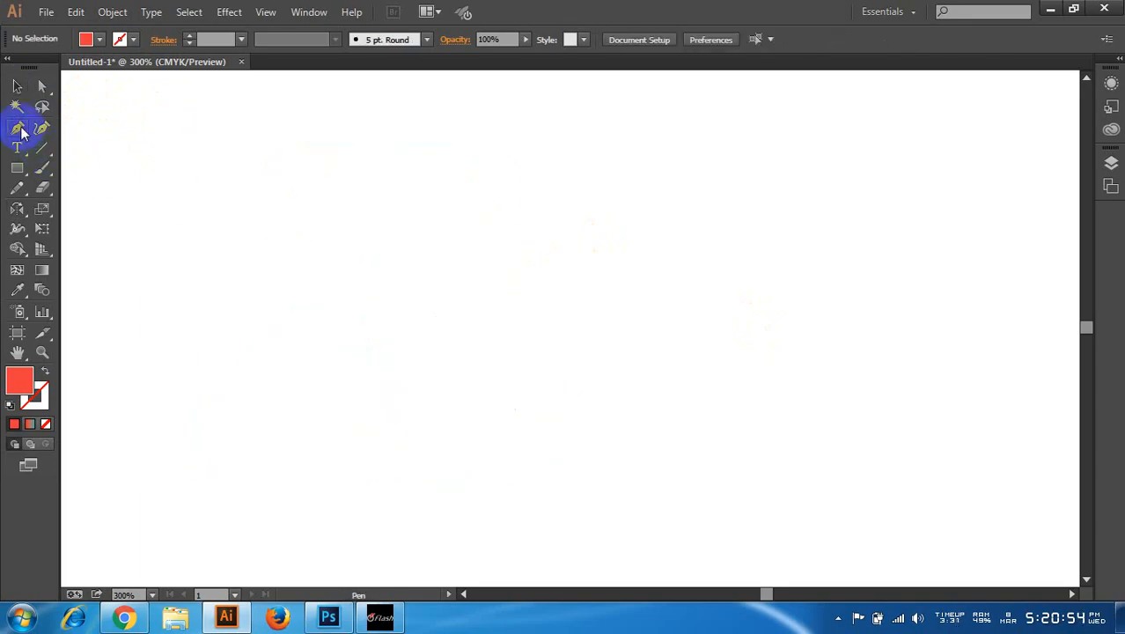
left_click(531, 215)
left_click_drag(466, 262, 416, 266)
left_click_drag(351, 299, 361, 318)
left_click(368, 326)
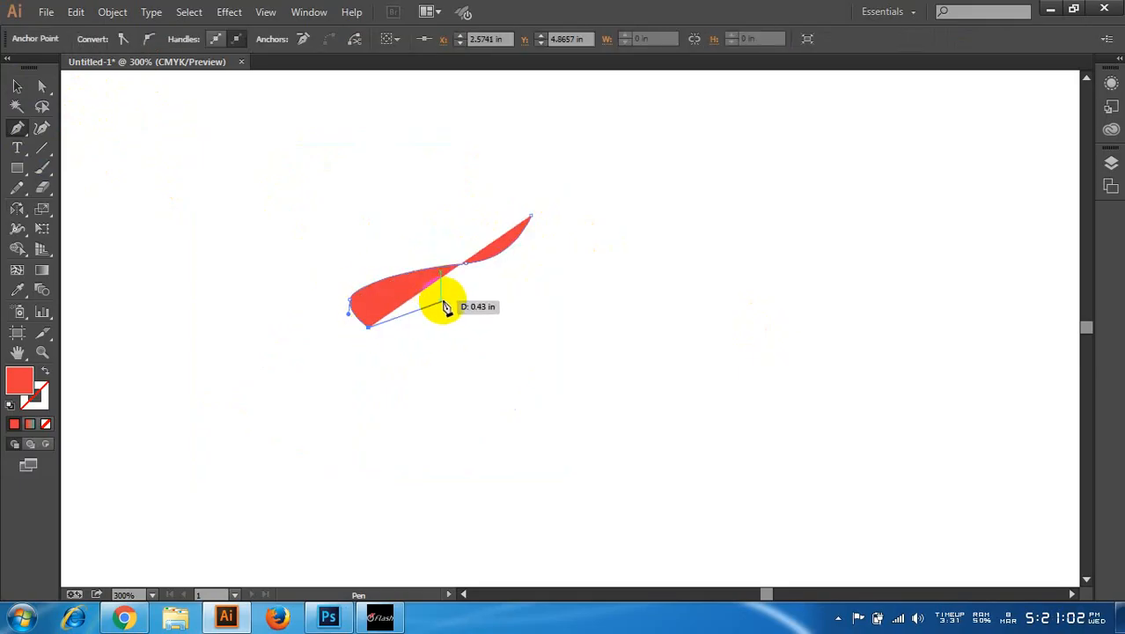
- Continue the half-shirt path with the underarm, a curved side and a straight horizontal hem about 0.4 in long, redoing the flared hem corner
left_click(480, 293)
left_click_drag(486, 434, 462, 463)
left_click(458, 456)
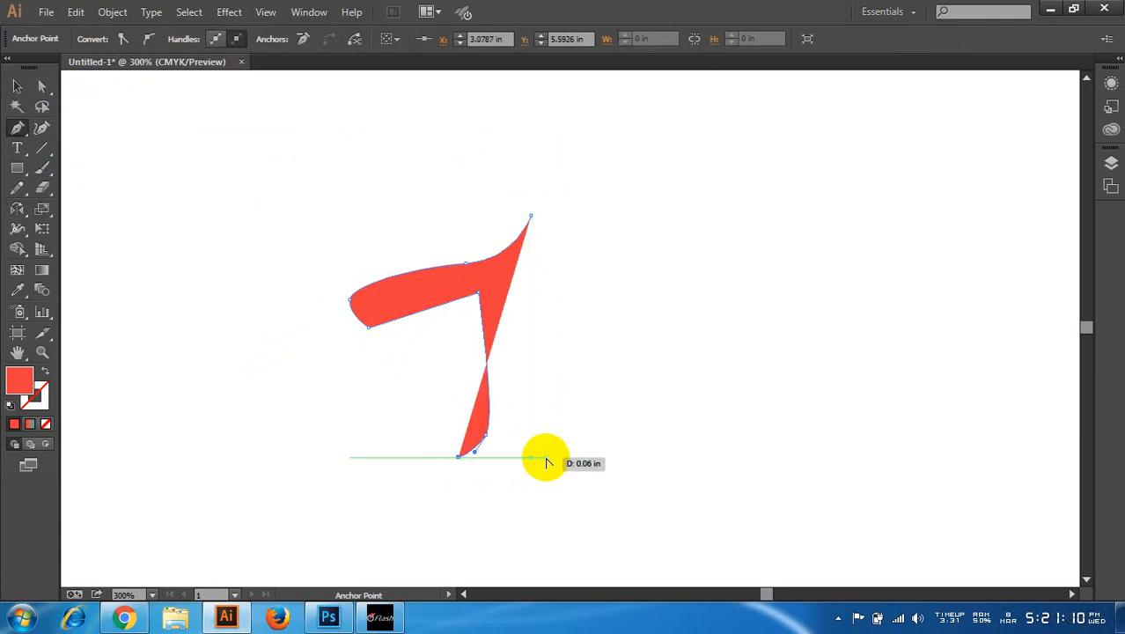
left_click(533, 458)
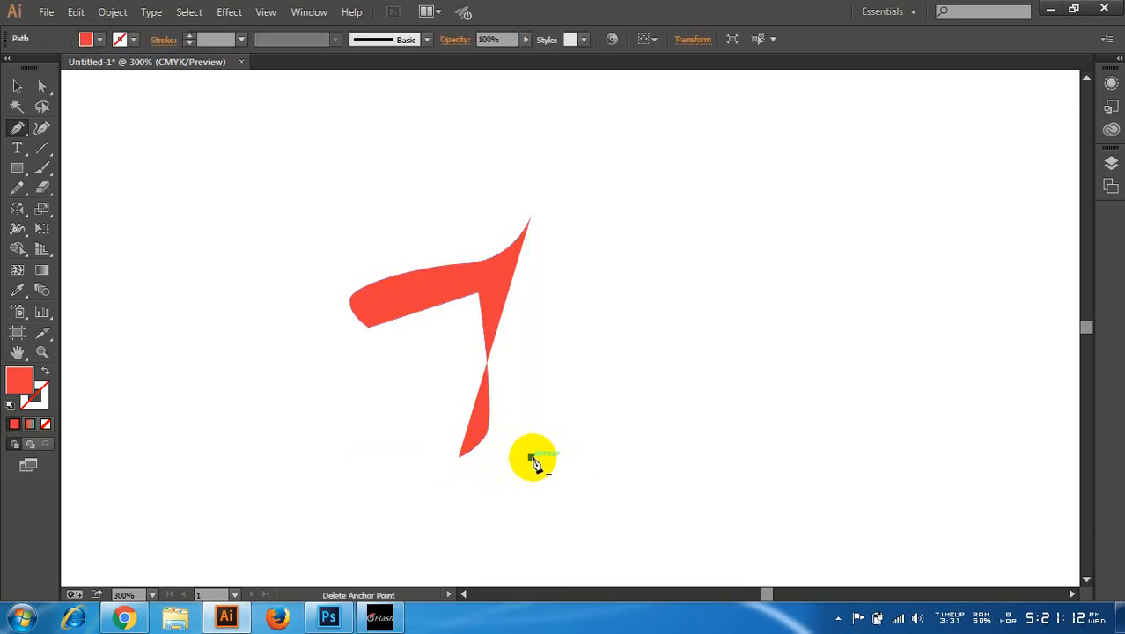
key("ctrl+z")
key("ctrl+z")
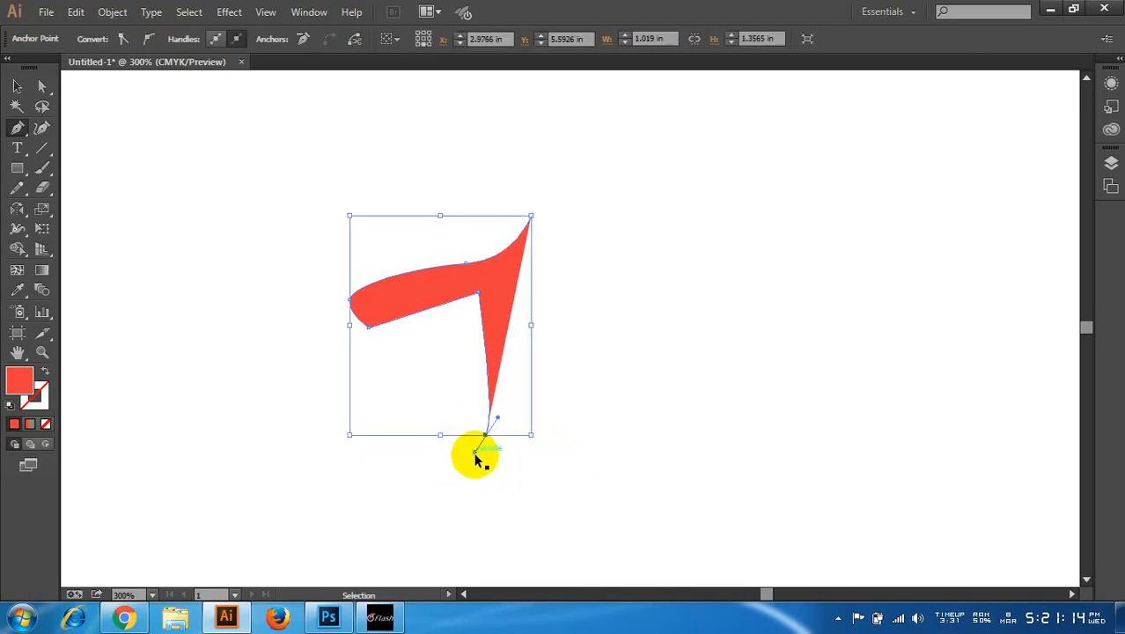
left_click(459, 459)
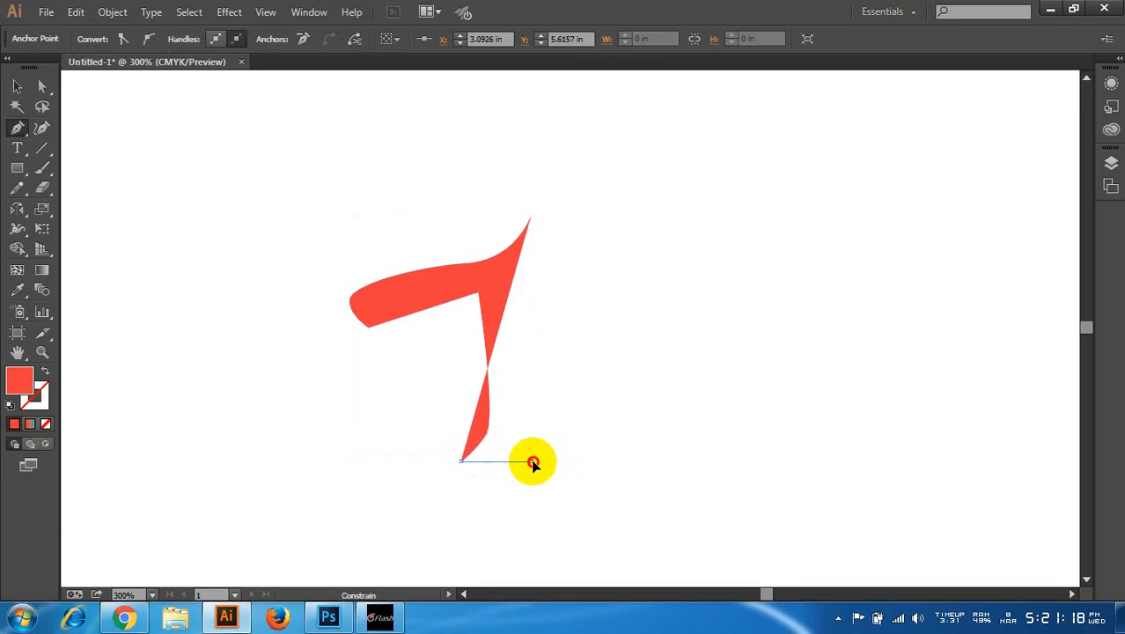
left_click(530, 458)
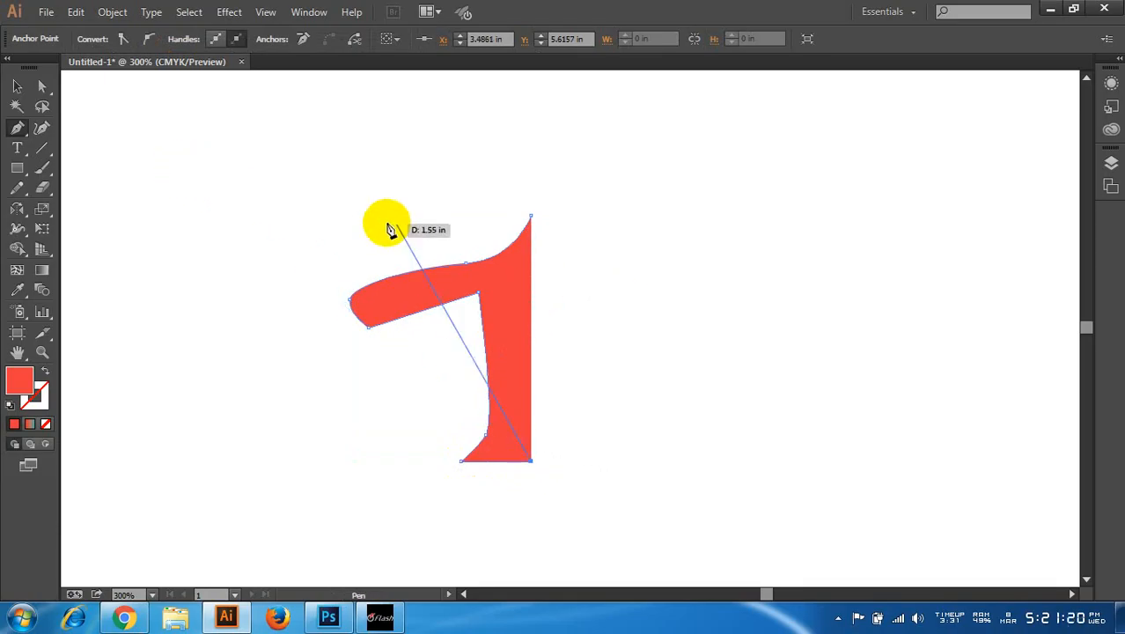
- Shift the drawn half-shirt shape slightly to the left, and delete it
left_click(17, 85)
left_click(287, 192)
left_click(464, 282)
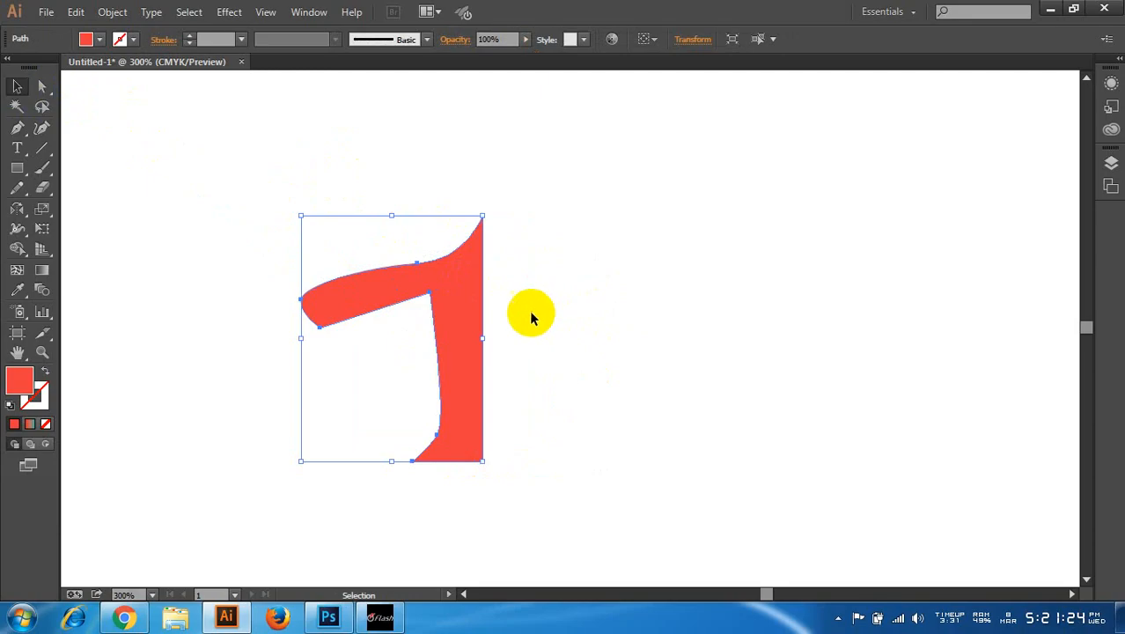
key("Delete")
- Draw a new left half-shirt path with the Pen tool, covering the curved neckline, the shoulder and the straight sleeve end
left_click(17, 127)
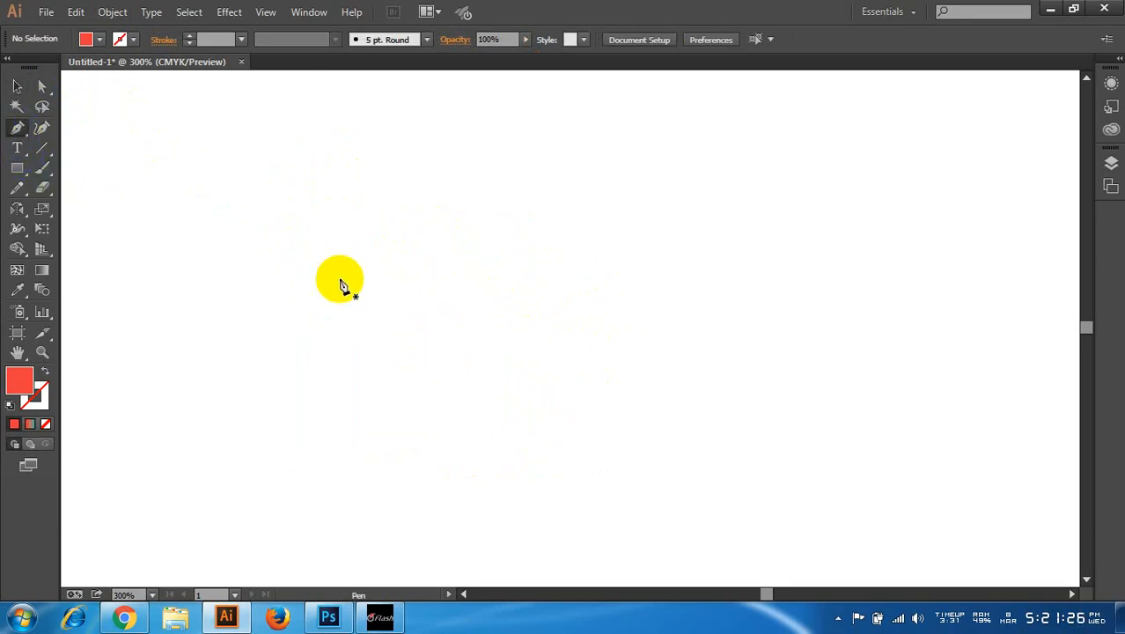
left_click(475, 278)
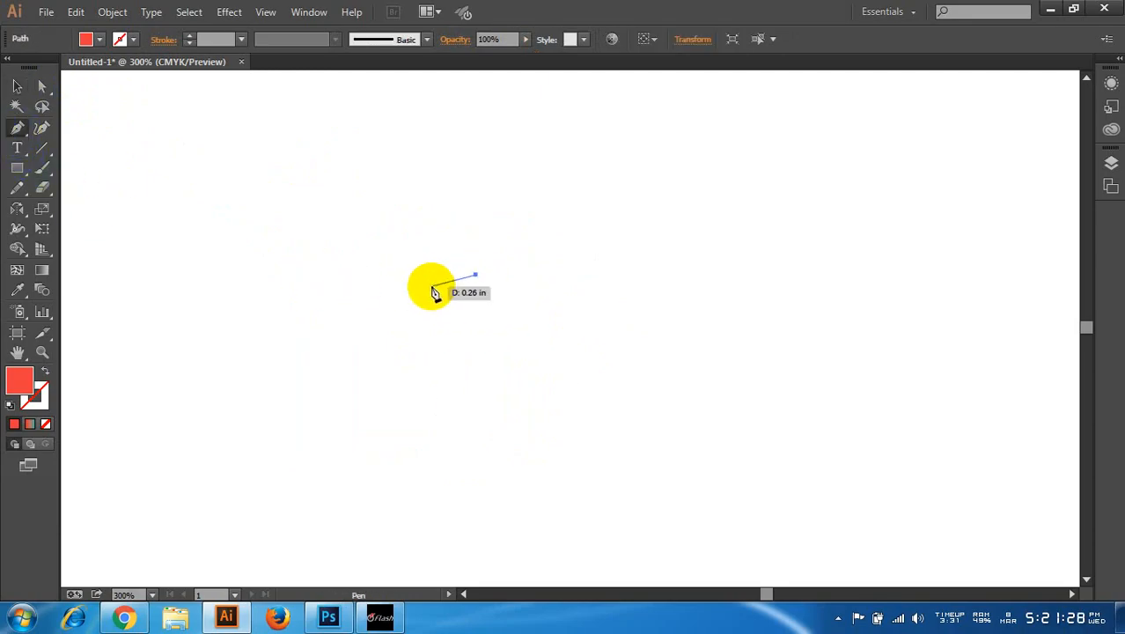
left_click_drag(426, 276, 412, 265)
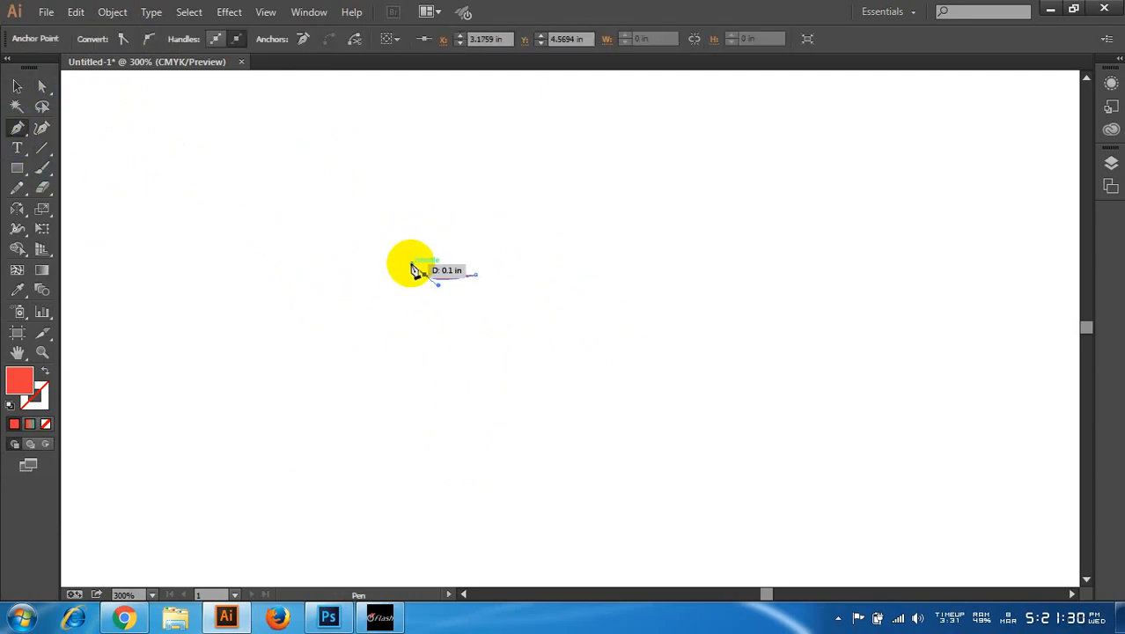
left_click(350, 323)
left_click_drag(375, 342, 426, 314)
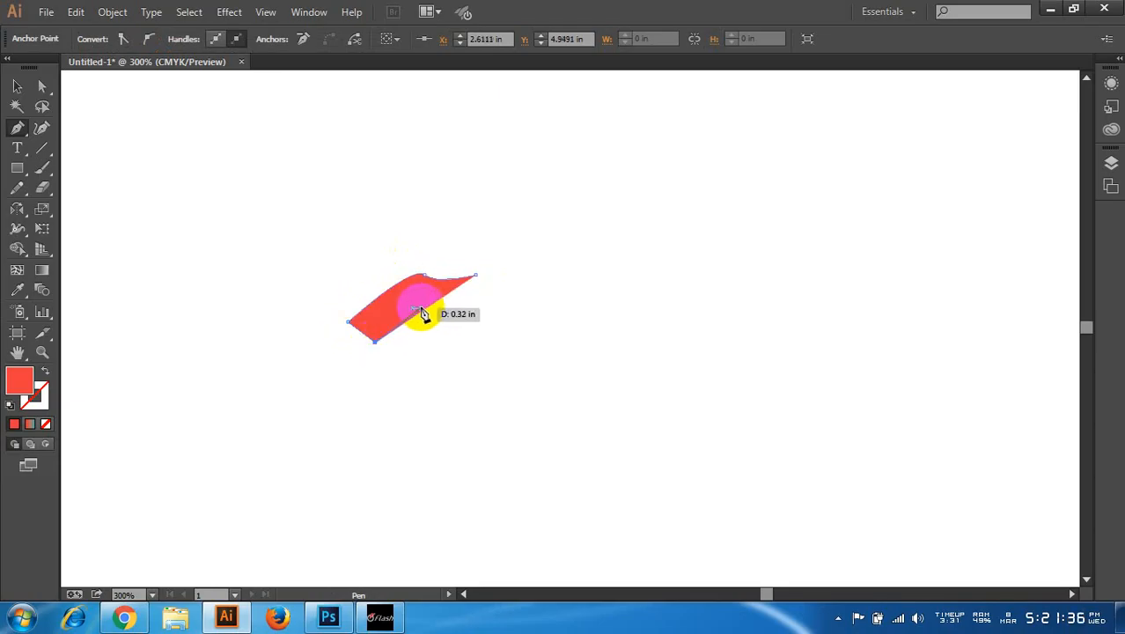
- Add the underarm, an inward-curving side and a straight hem about 0.5 in long to the half-shirt path, and remove its fill
left_click(421, 308)
left_click_drag(382, 423, 318, 455)
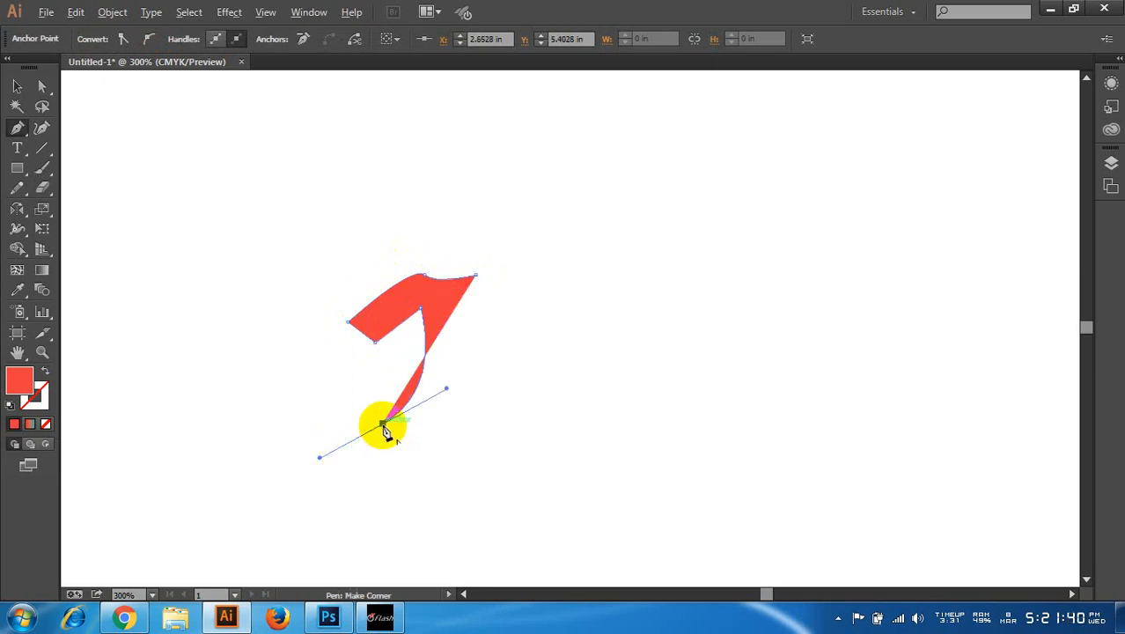
left_click(385, 424)
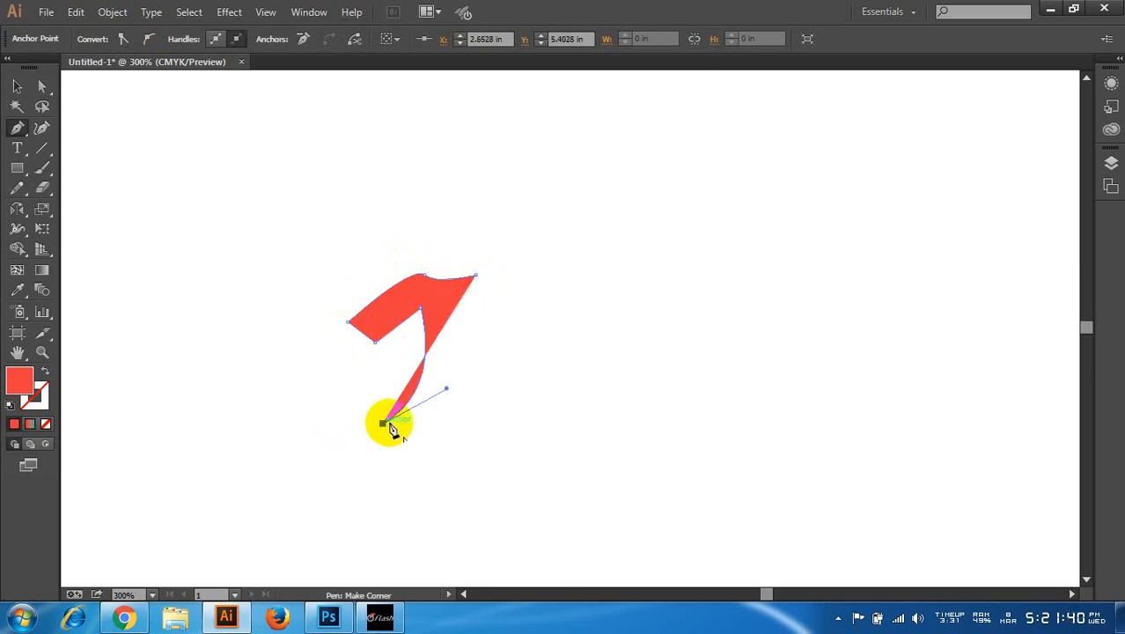
left_click(475, 422)
left_click(46, 424)
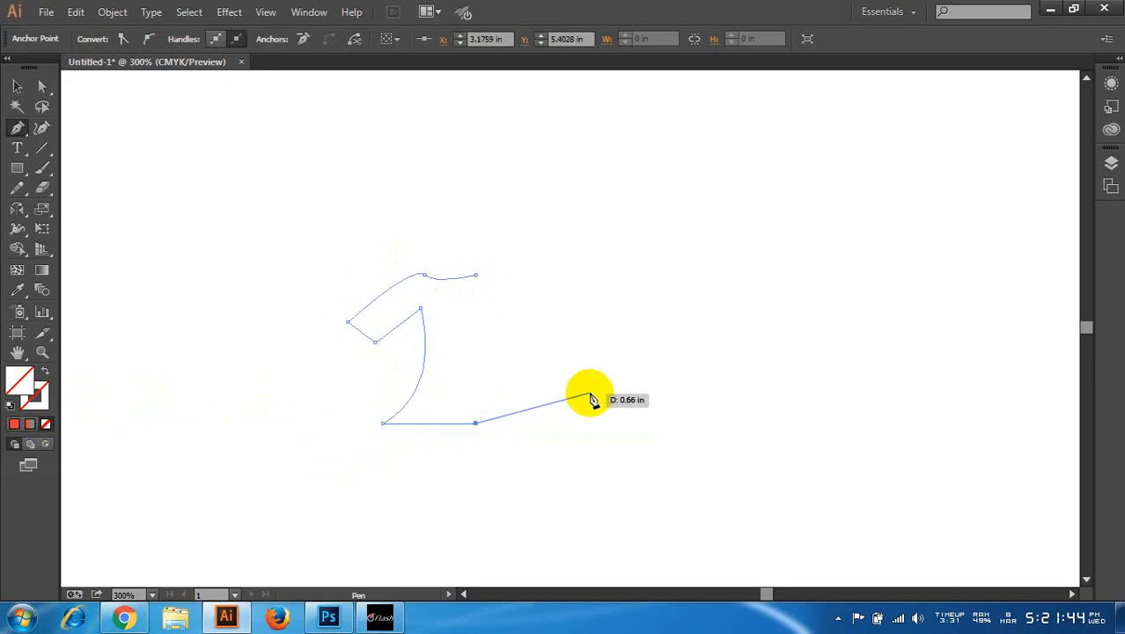
- Try extending the open half-shirt path with two straight zigzag segments beyond the hem, and undo them
left_click(586, 271)
left_click(678, 388)
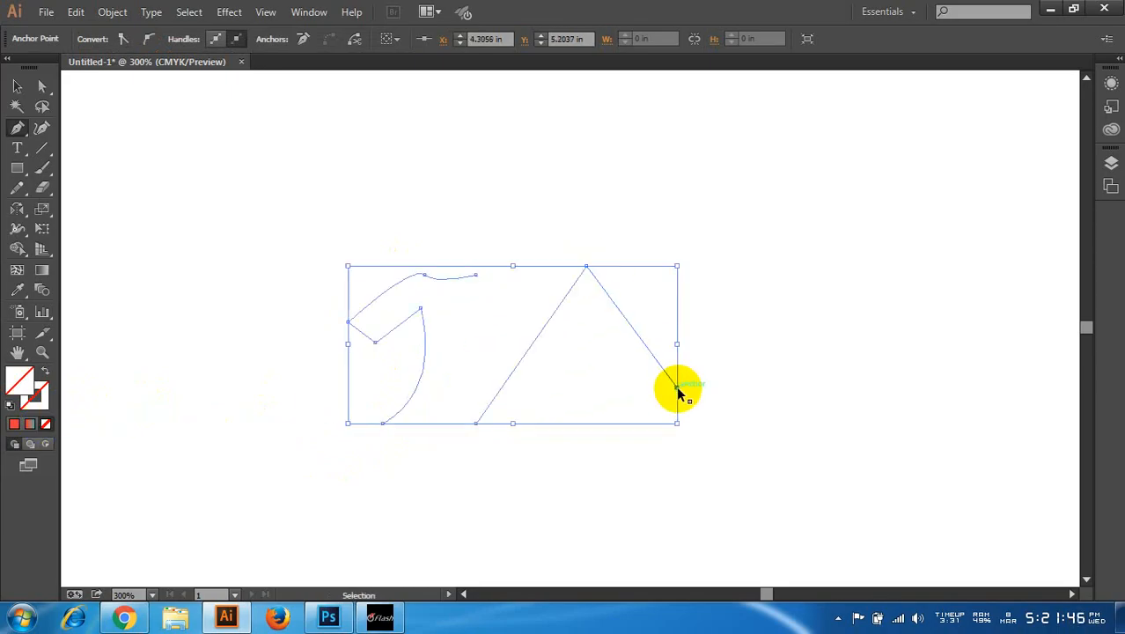
key("ctrl+z")
key("ctrl+z")
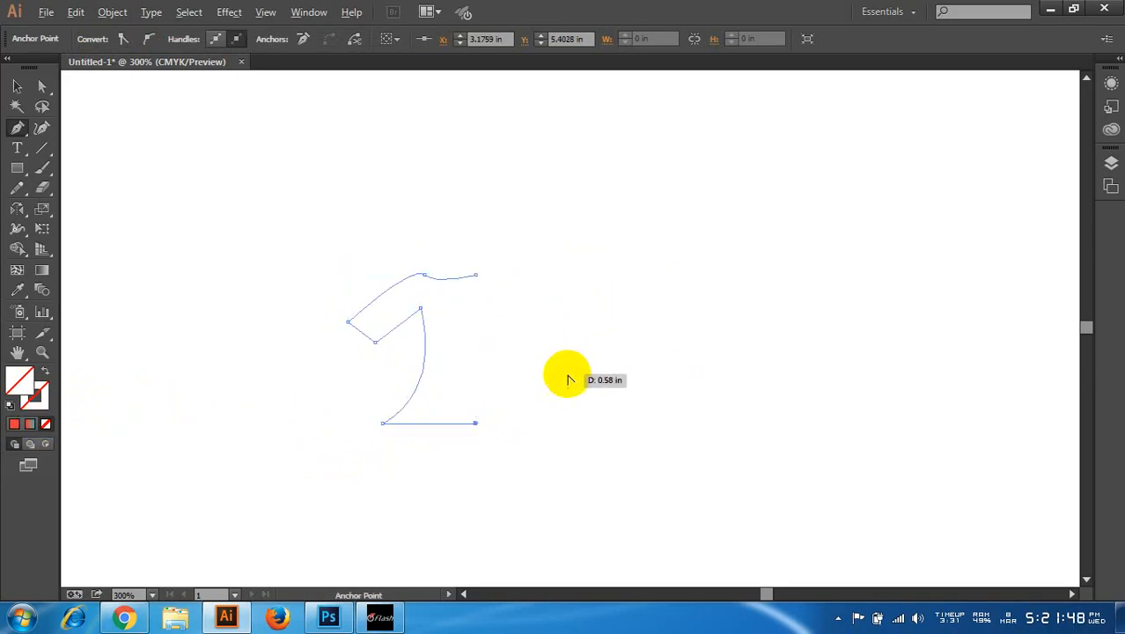
- Make a vertically reflected copy of the open half-shirt path about the end anchor of its neckline
scroll(515, 388, "up", 1)
scroll(516, 390, "up", 1)
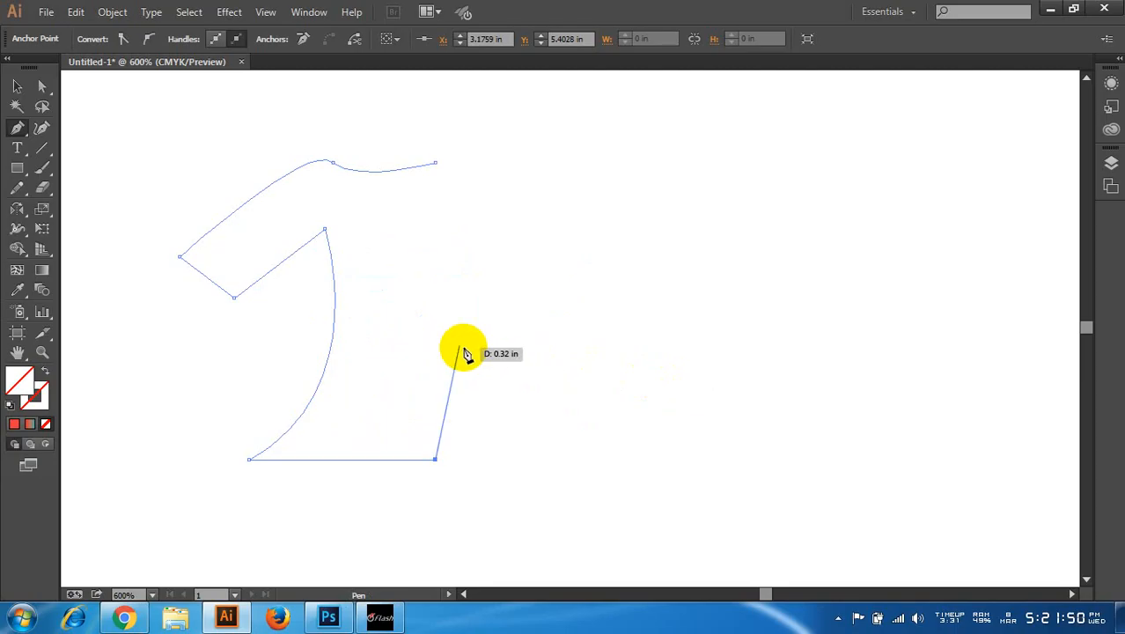
left_click(17, 86)
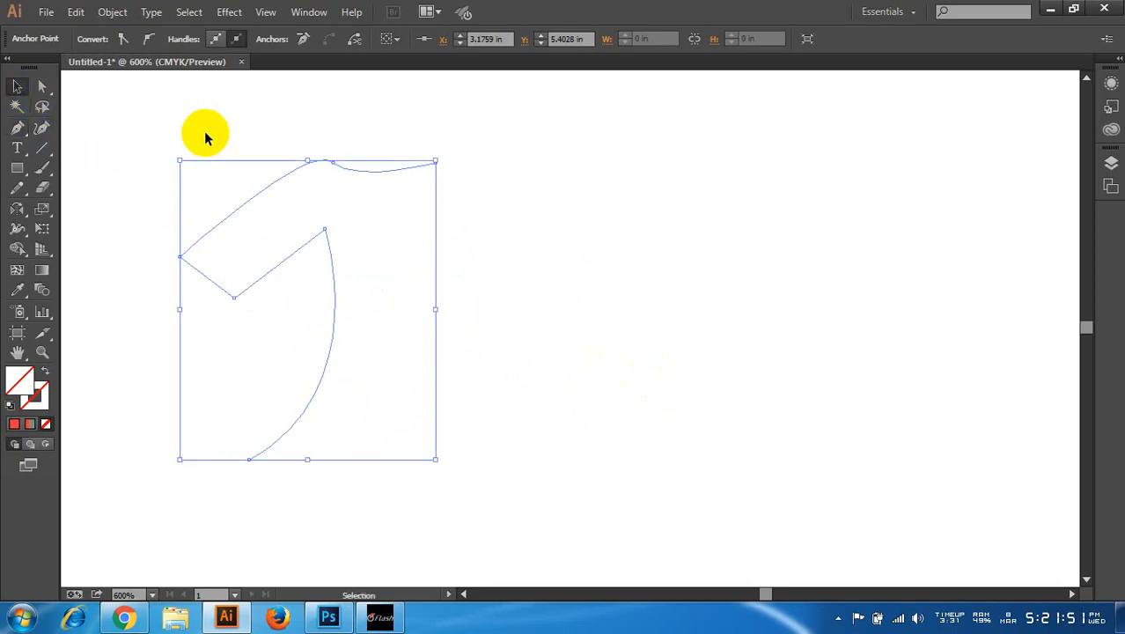
left_click_drag(232, 110, 447, 233)
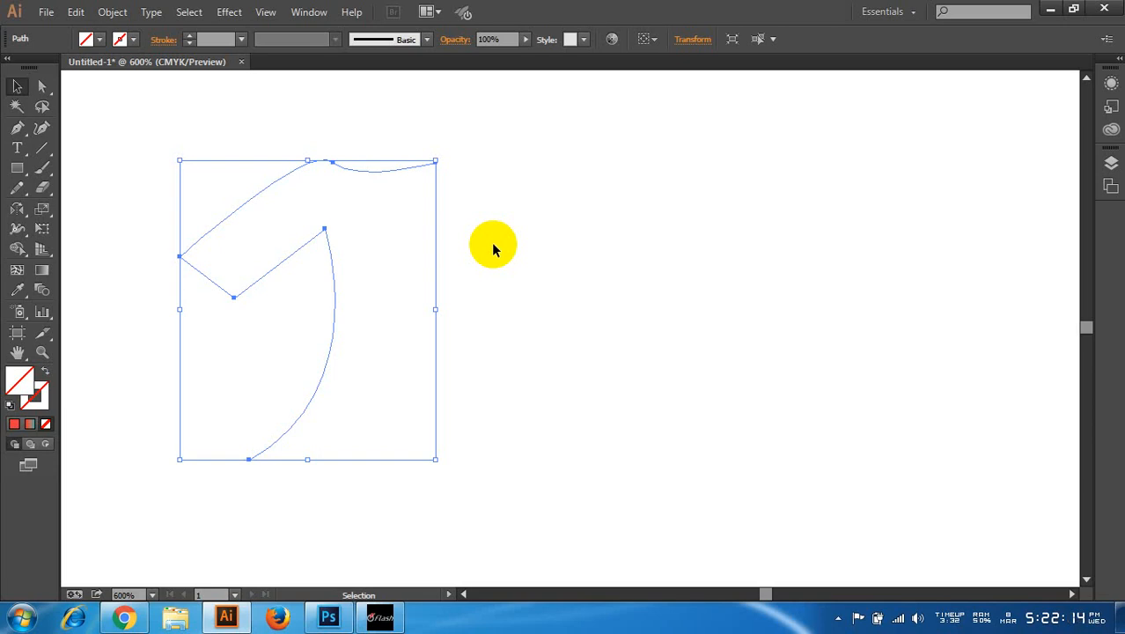
left_click(18, 212)
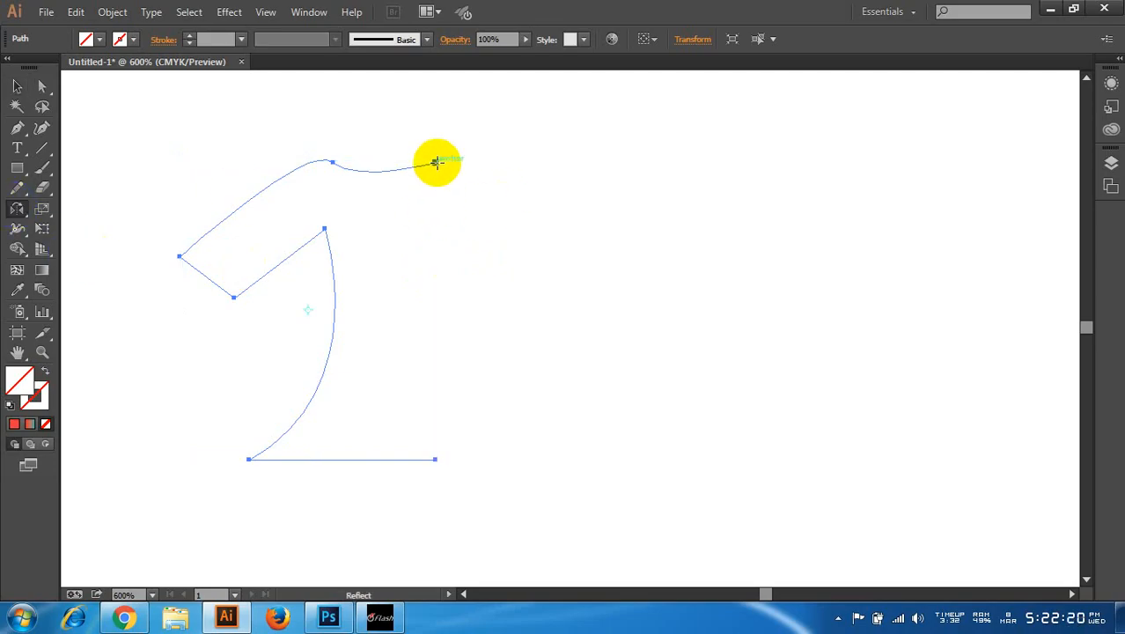
left_click(435, 162, "alt")
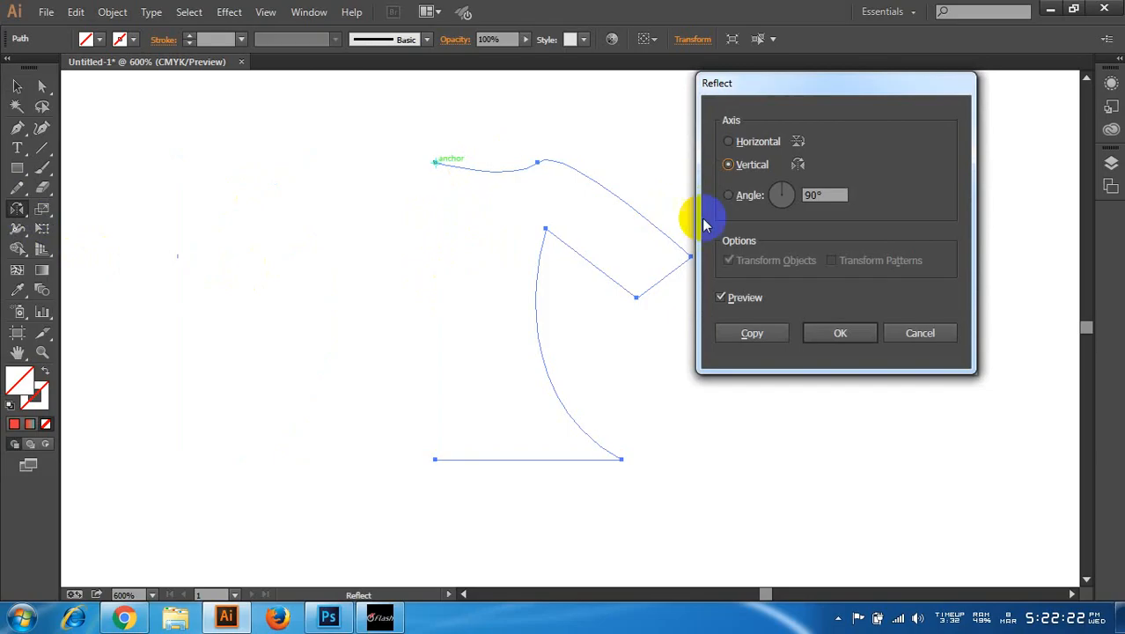
left_click(769, 334)
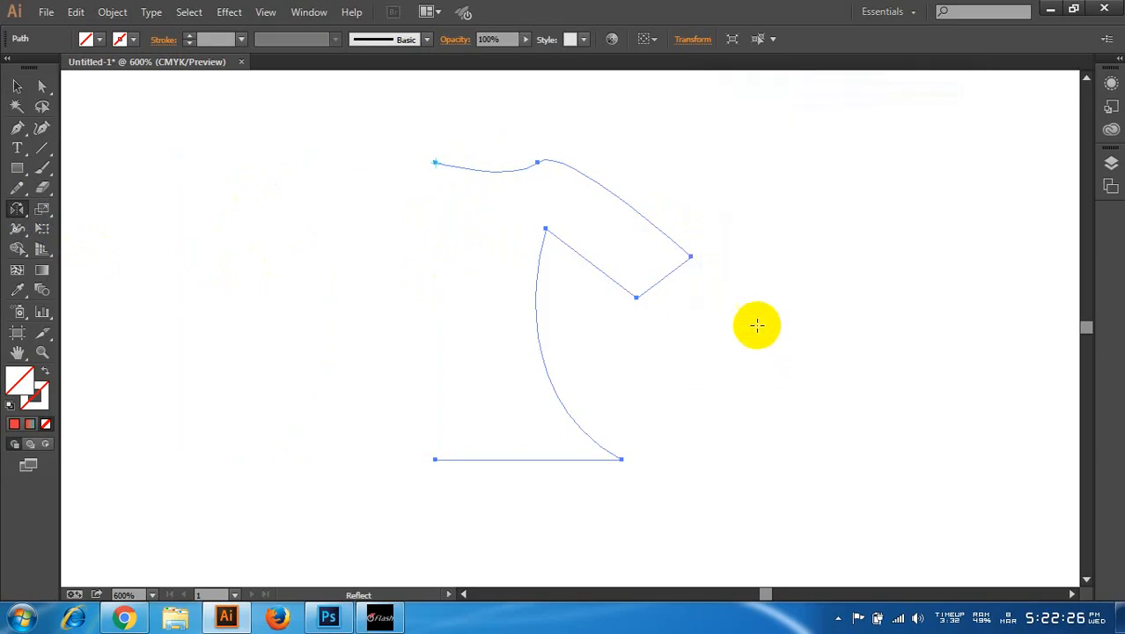
- Select both halves of the shirt and fill them with the solid red color
left_click(17, 87)
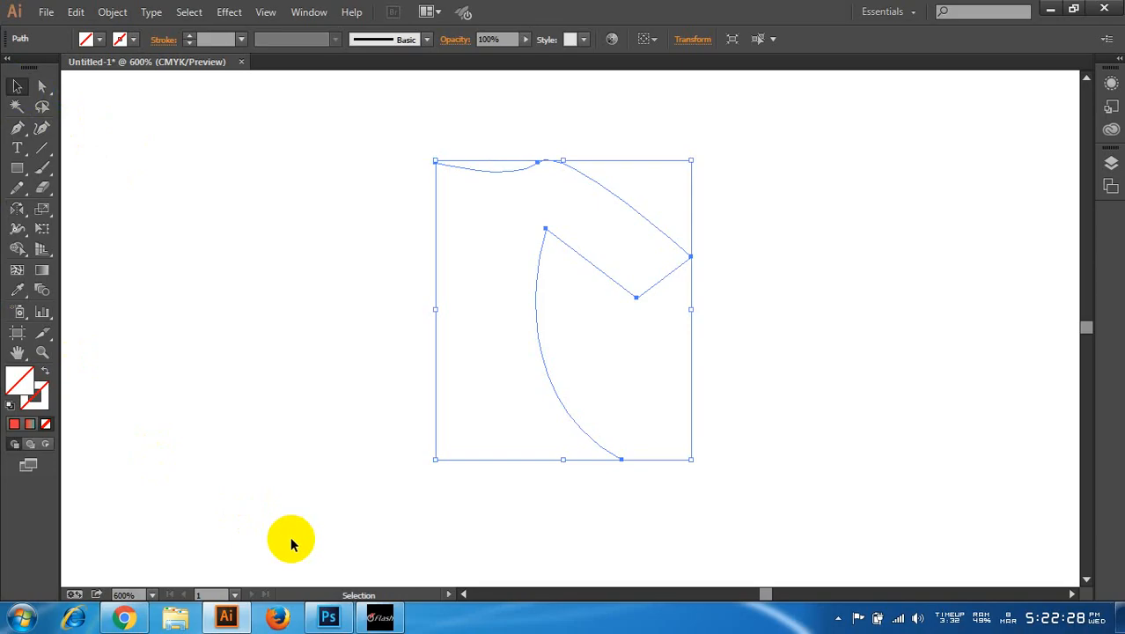
left_click_drag(271, 552, 601, 344)
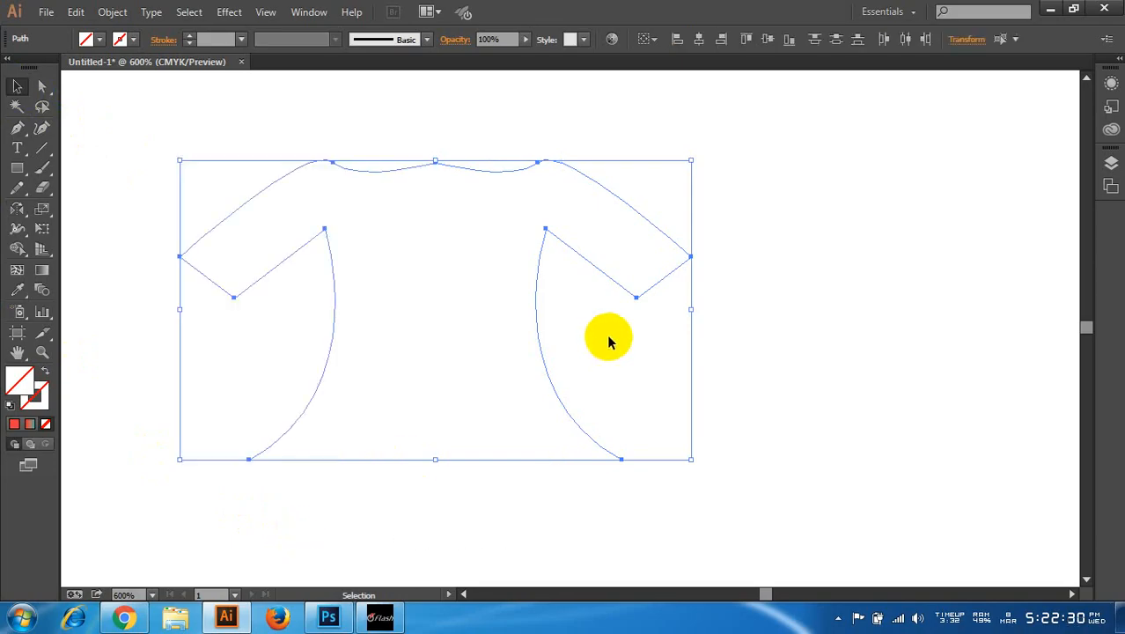
left_click(13, 423)
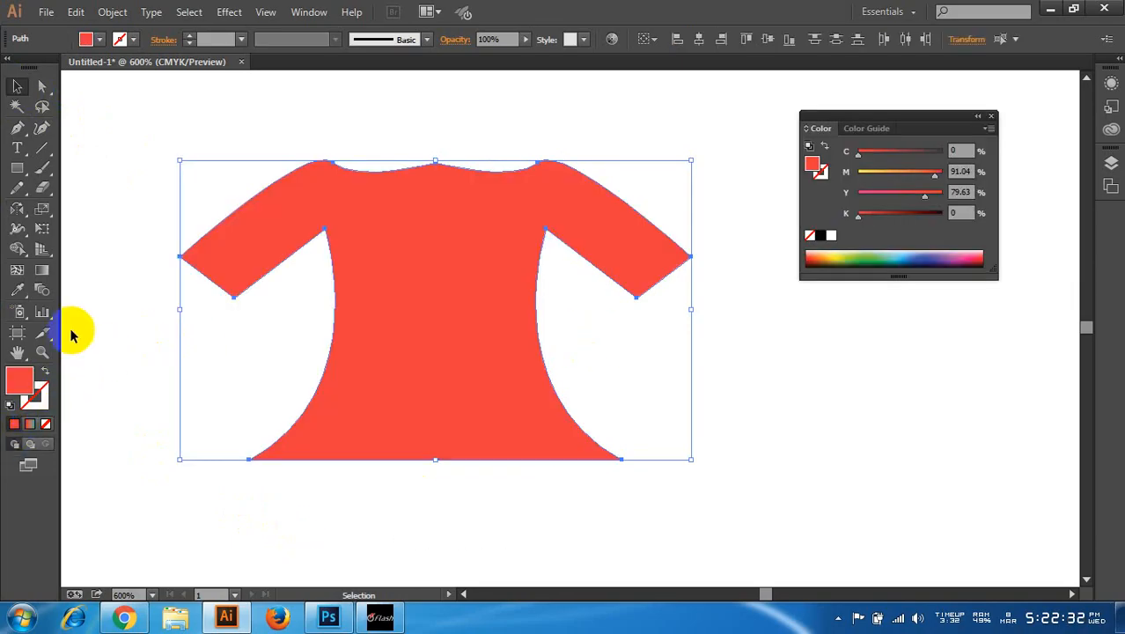
- Select the whole shirt and each half in turn to check whether the two halves are separate paths
left_click(66, 241)
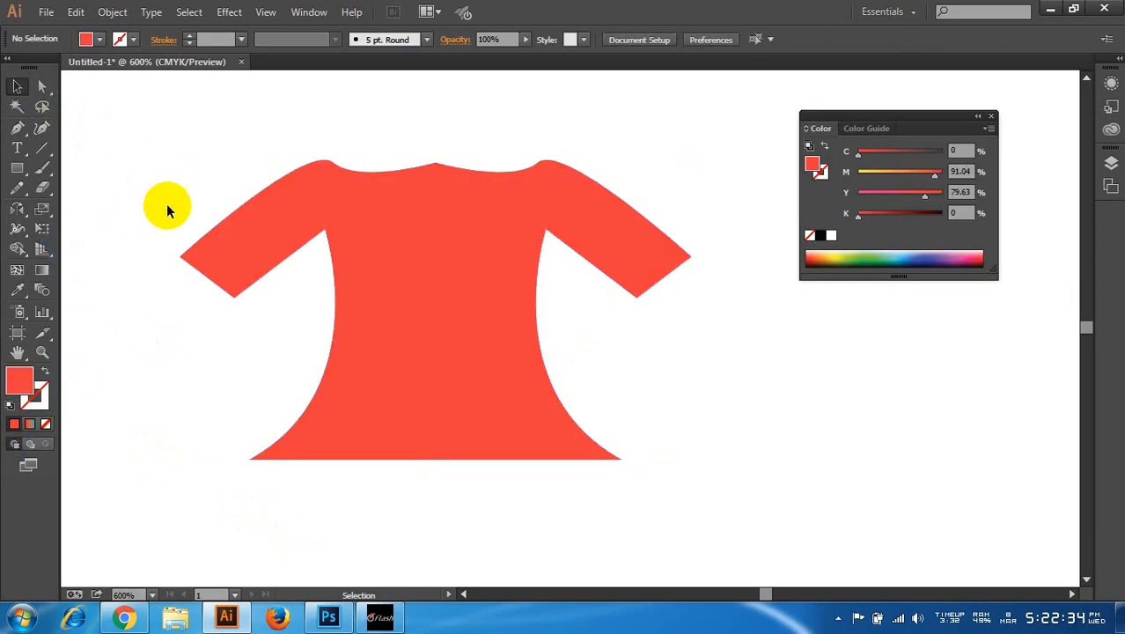
left_click_drag(227, 178, 565, 527)
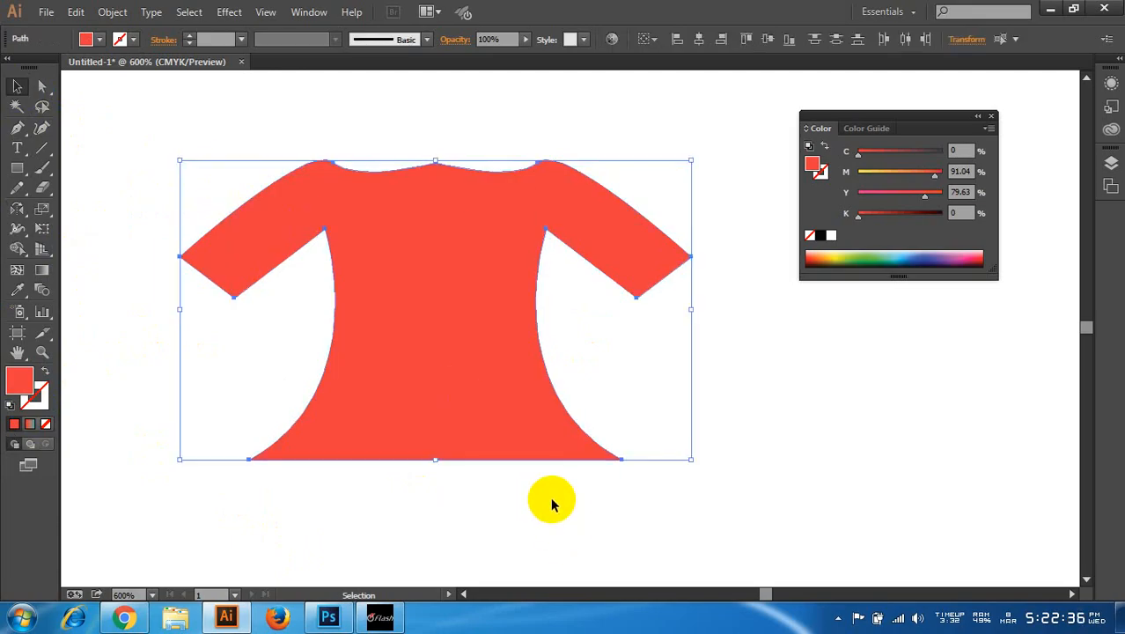
left_click(549, 504)
left_click(490, 275)
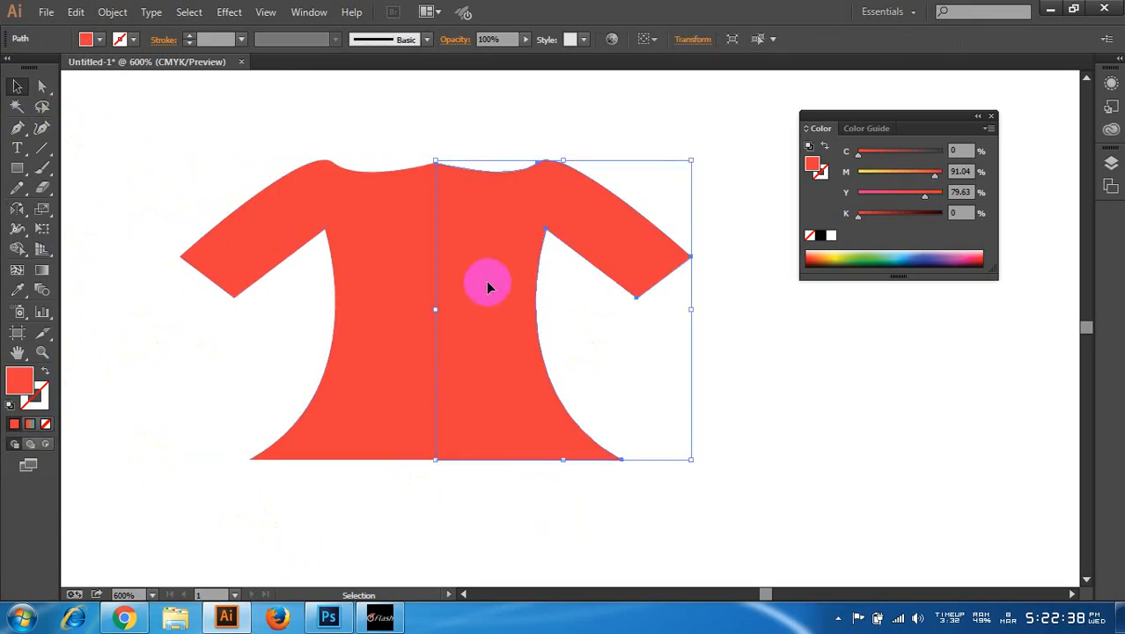
left_click(401, 266)
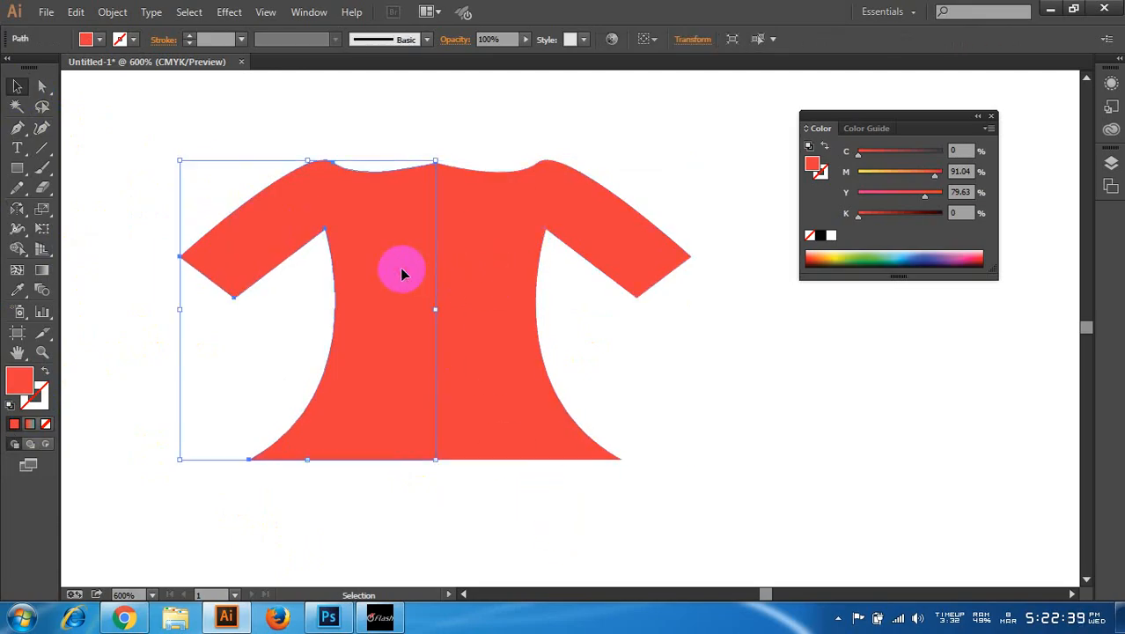
left_click(476, 296)
left_click(469, 512)
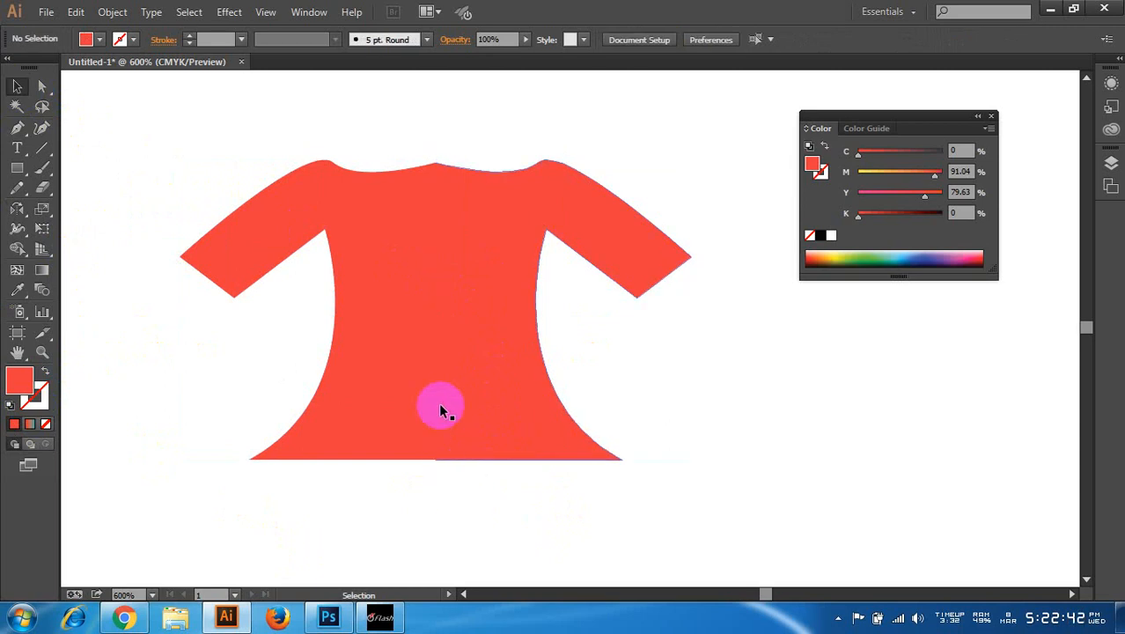
left_click(388, 294)
left_click(477, 259)
- Select both halves of the shirt across the neckline seam and remove their fill
scroll(431, 154, "up", 5)
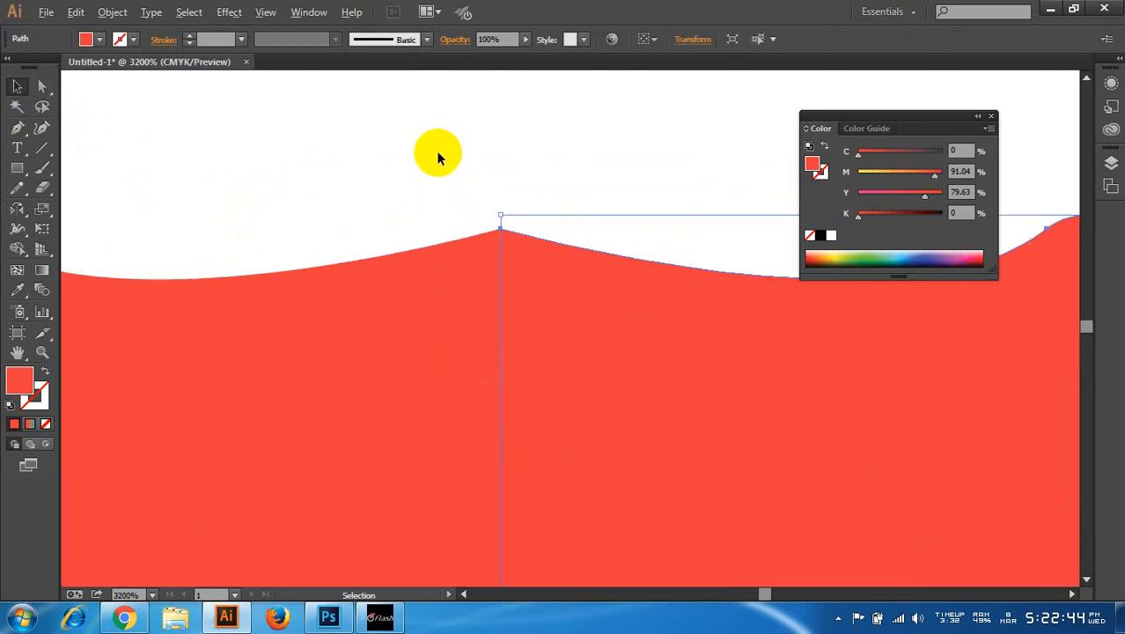
left_click_drag(440, 178, 516, 237)
left_click(19, 380)
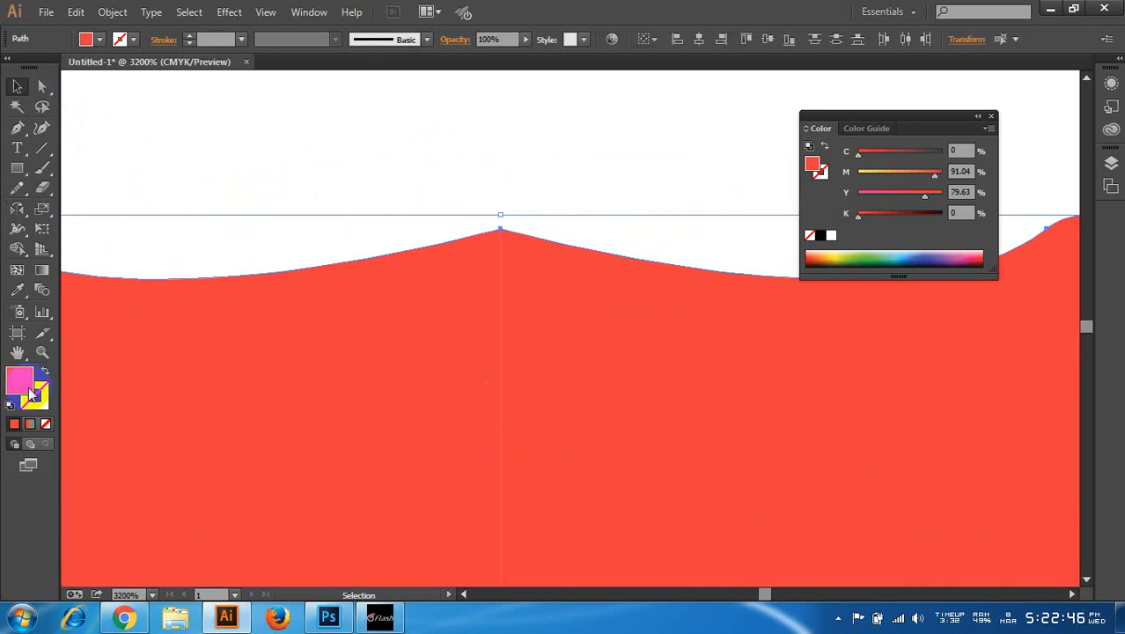
left_click(45, 423)
left_click(290, 171)
- Select the two unfilled outline halves separately and together to examine how they meet at the center
key("ctrl+minus")
key("ctrl+minus")
key("ctrl+minus")
key("ctrl+minus")
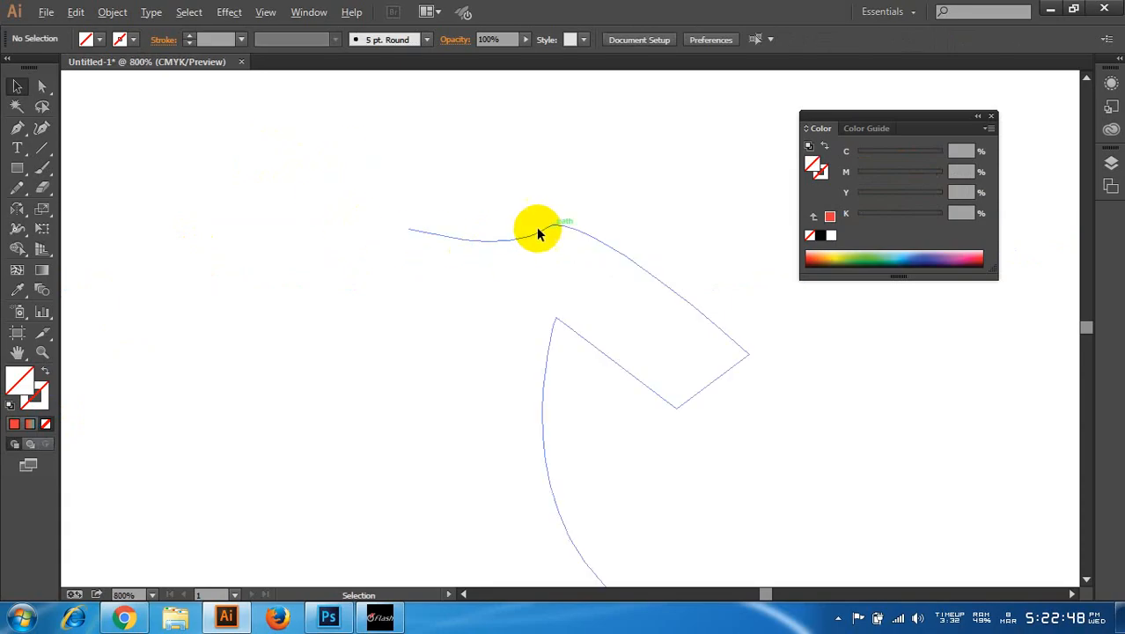
left_click_drag(557, 176, 606, 286)
left_click_drag(215, 142, 301, 352)
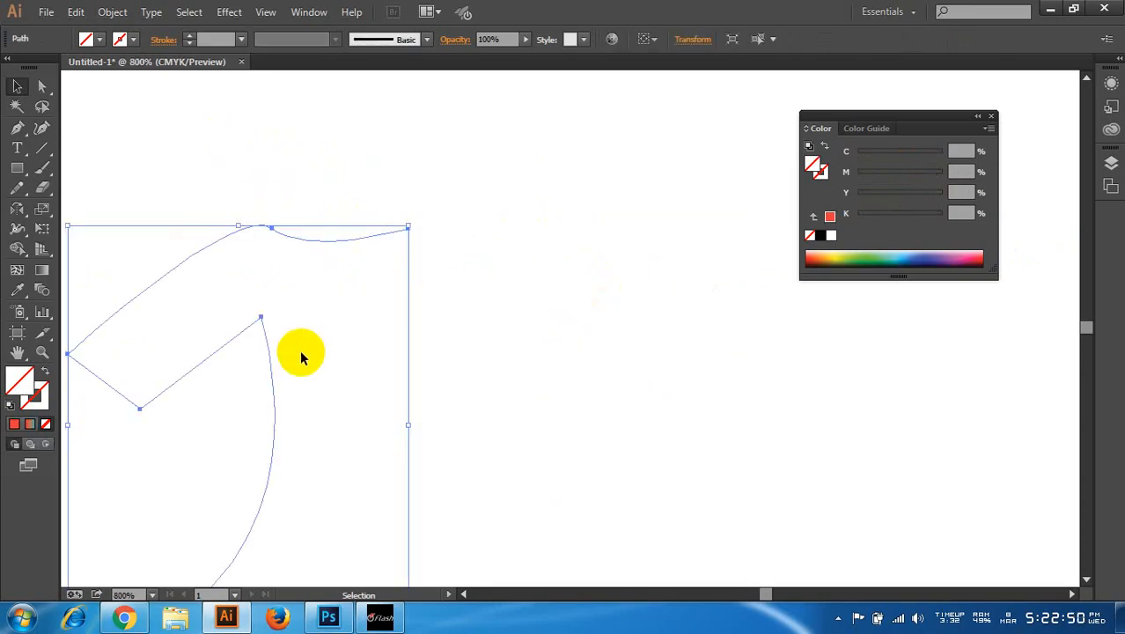
left_click_drag(395, 197, 615, 333)
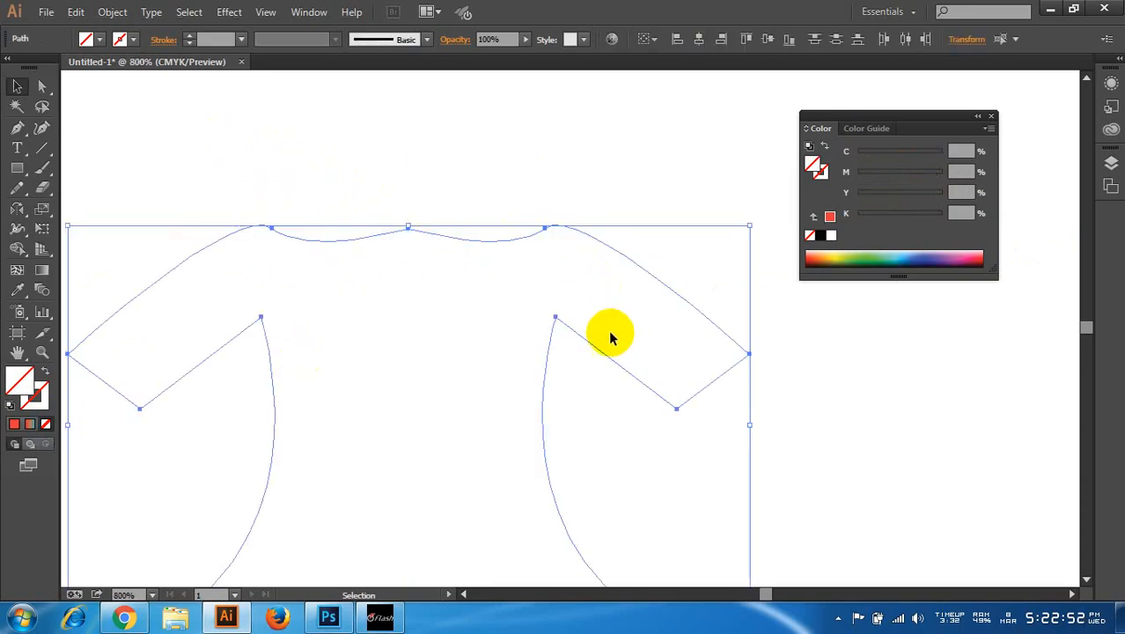
left_click(500, 194)
left_click_drag(472, 156, 523, 308)
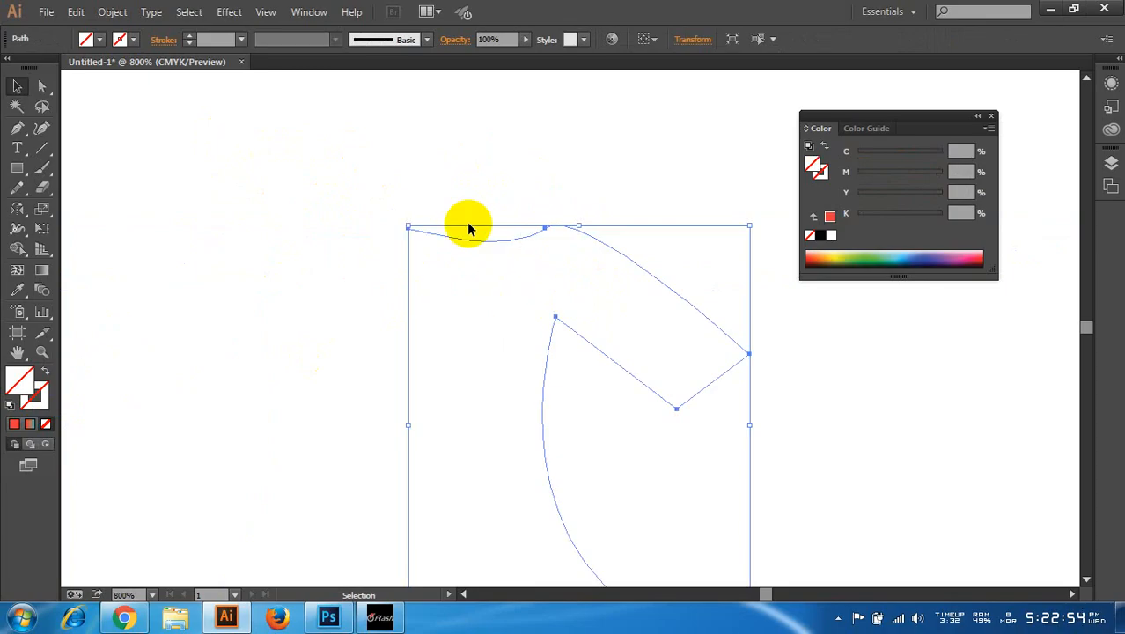
left_click(464, 188)
left_click_drag(320, 128, 609, 304)
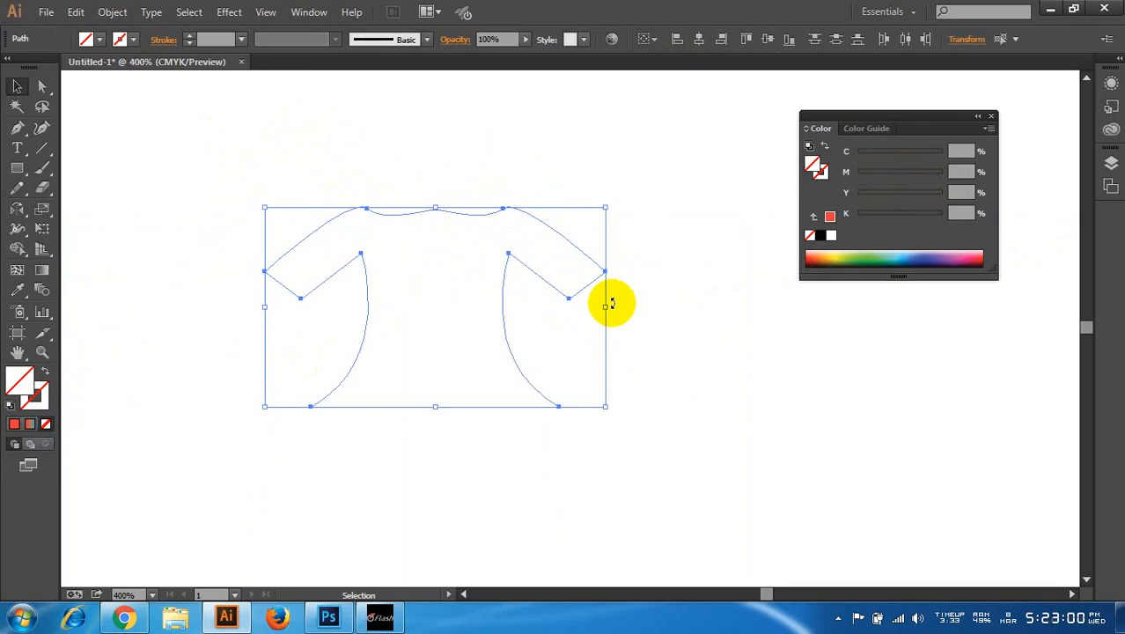
- Join the two overlapping end anchors at the center of the neckline
scroll(422, 216, "up", 2)
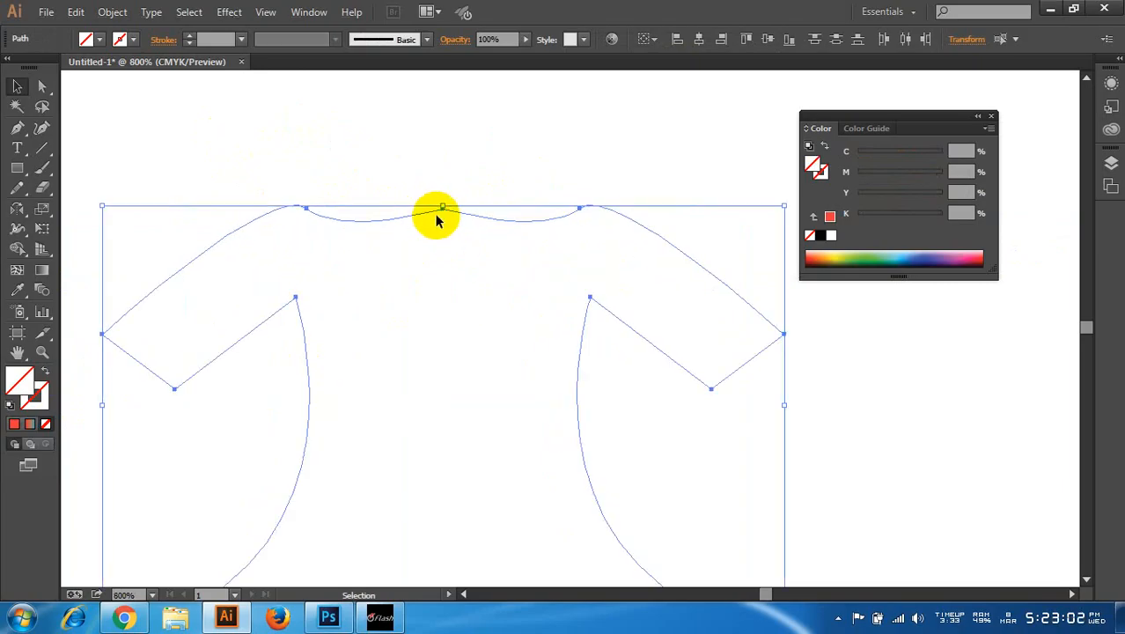
left_click(371, 150)
left_click(43, 87)
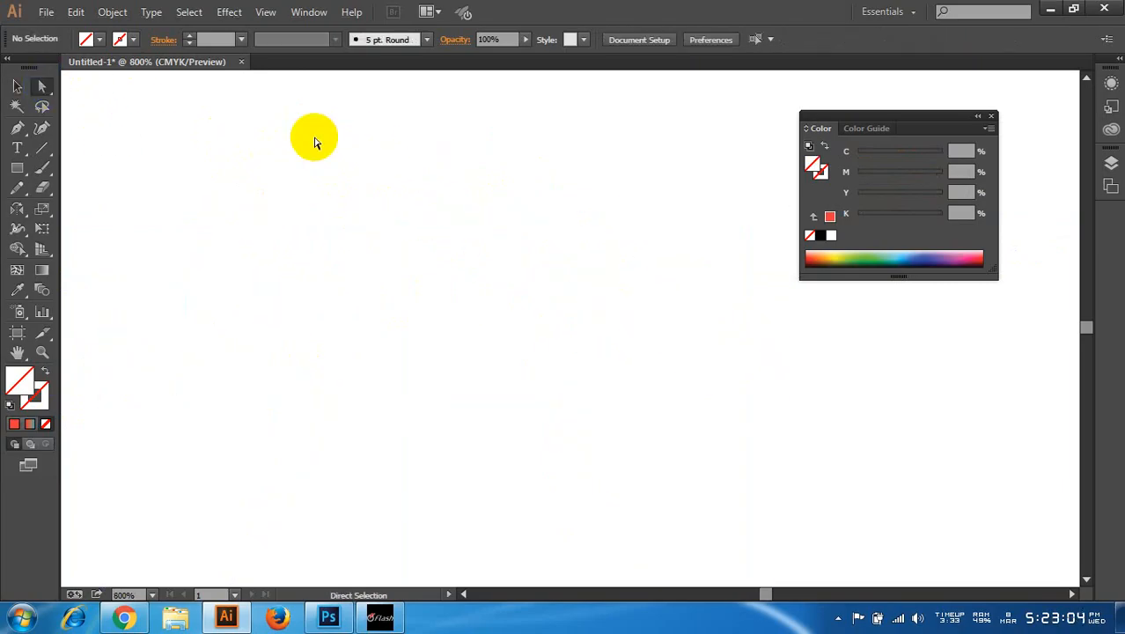
left_click(440, 210)
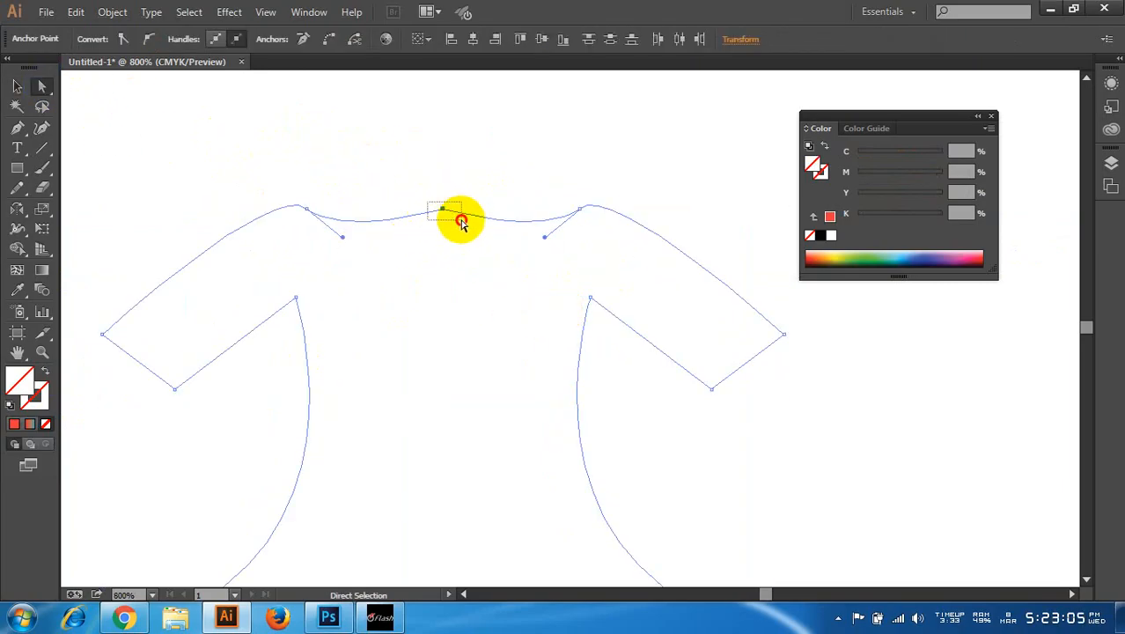
left_click_drag(417, 188, 475, 231)
right_click(452, 188)
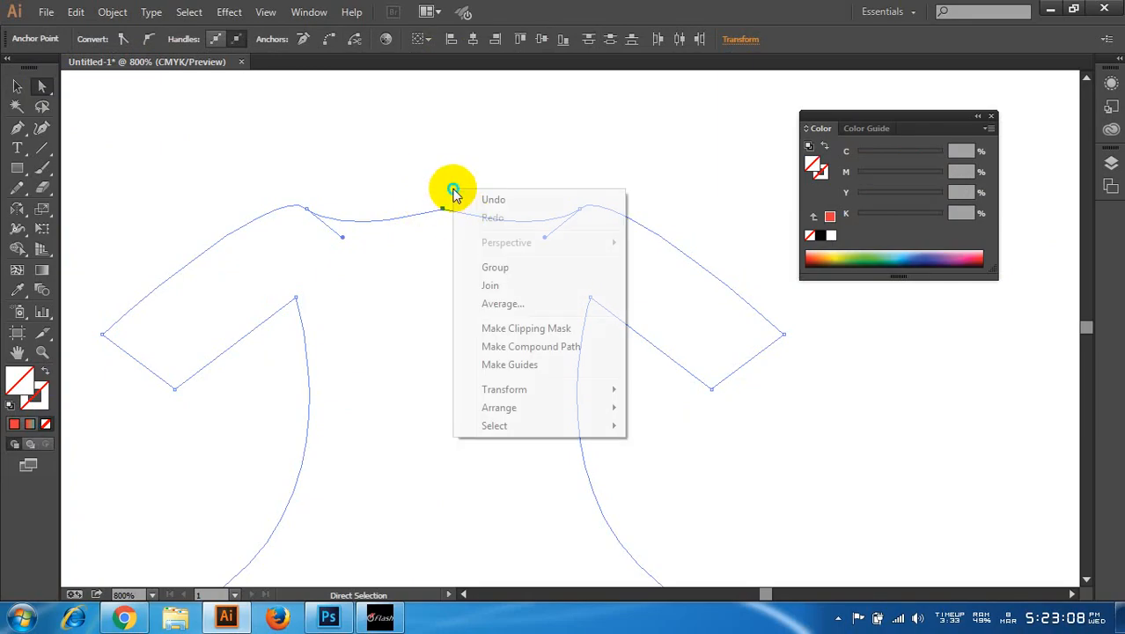
left_click(504, 293)
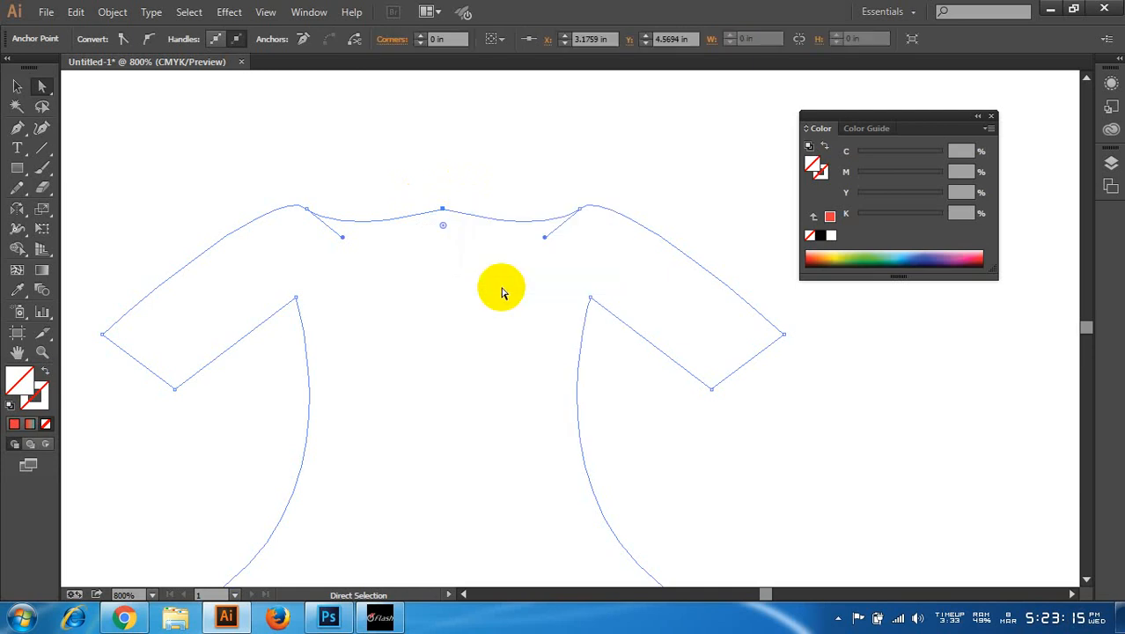
- Join the two overlapping end anchors at the center of the hem
scroll(502, 292, "down", 4)
left_click_drag(414, 447, 461, 467)
right_click(460, 466)
left_click(500, 303)
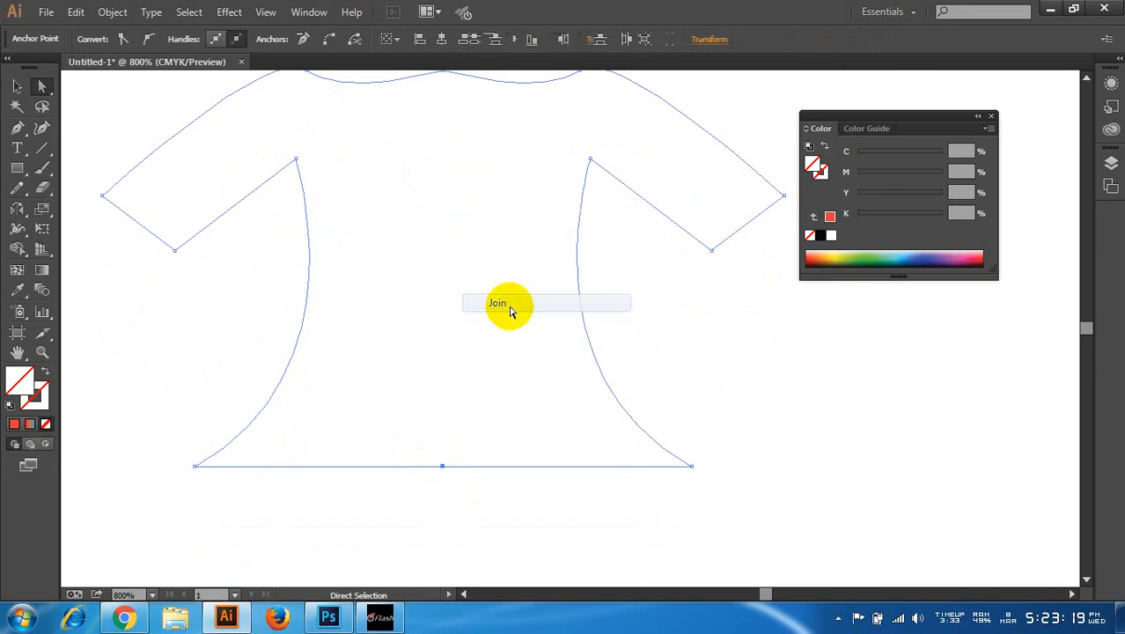
left_click(467, 489)
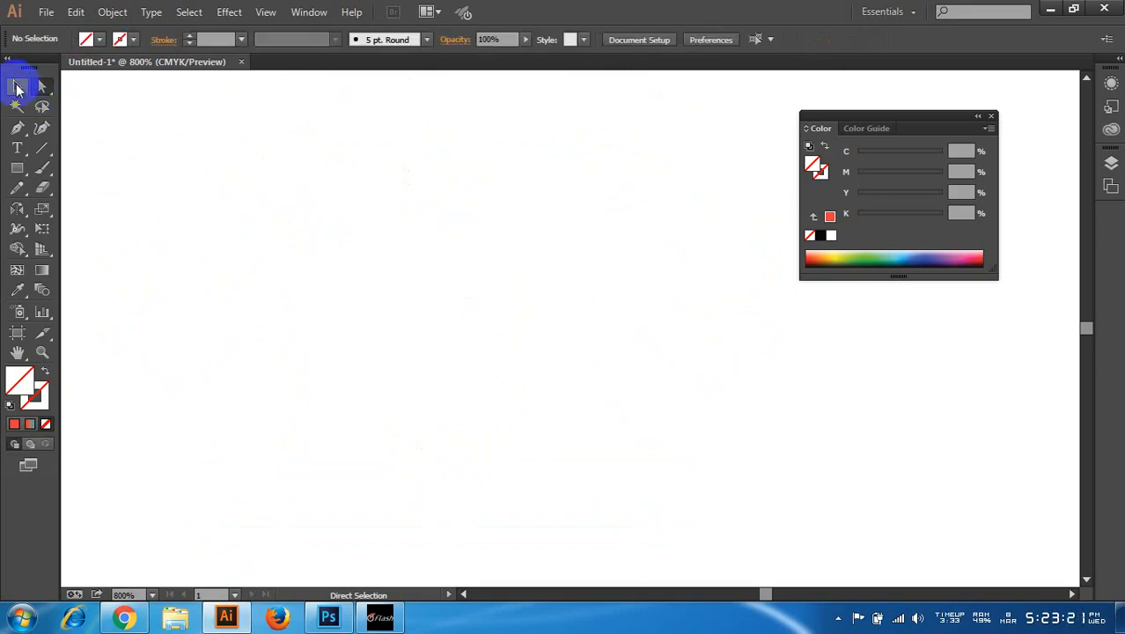
- Select the joined shirt outline as a whole to check that it is a single path
left_click(17, 86)
left_click(630, 460)
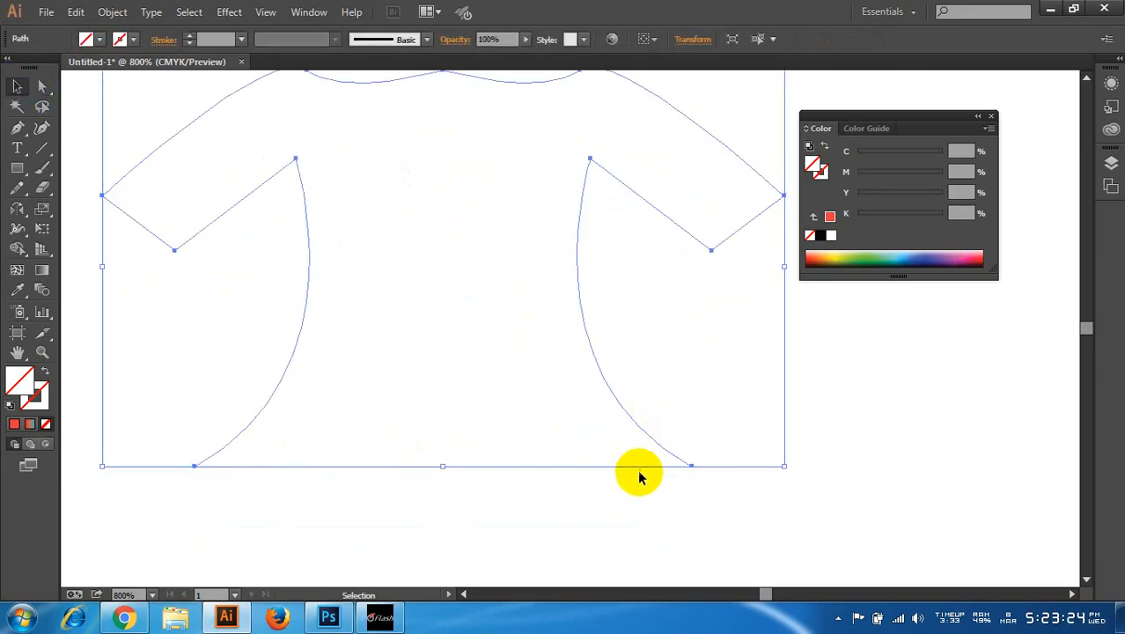
left_click(606, 508)
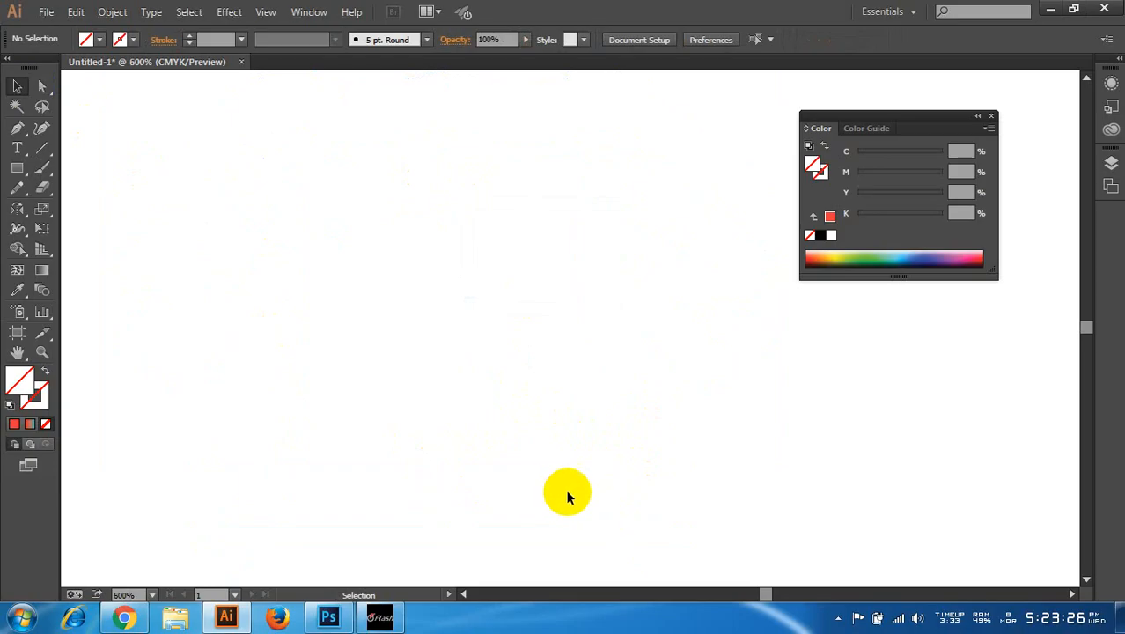
left_click_drag(567, 497, 616, 343)
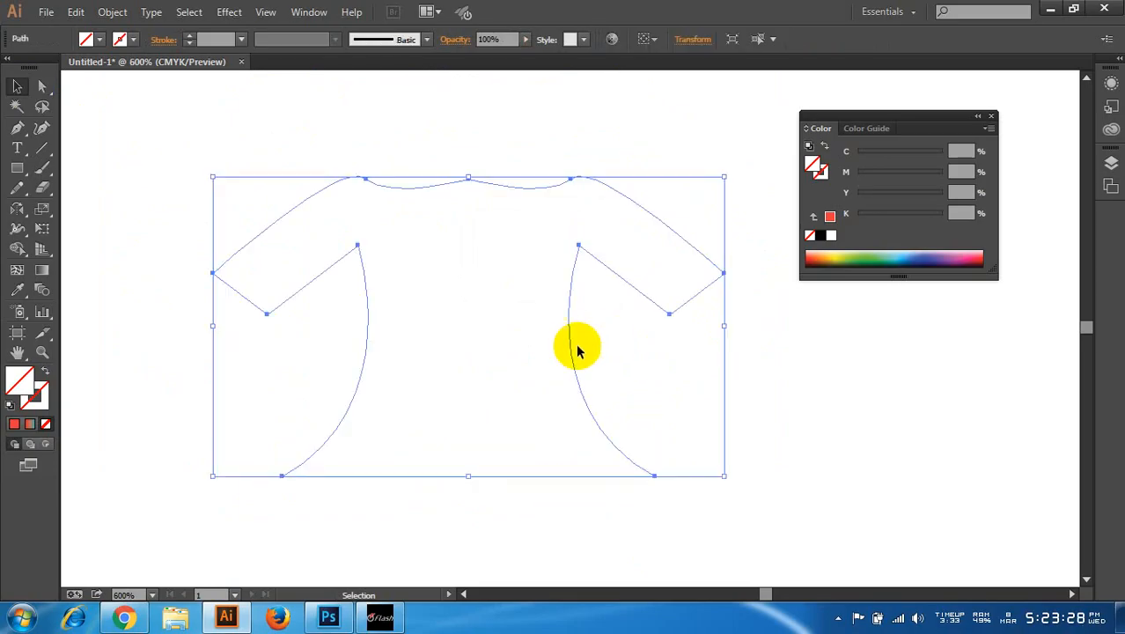
- Look up where the Join command is found among the object's path commands, without applying it
left_click(113, 11)
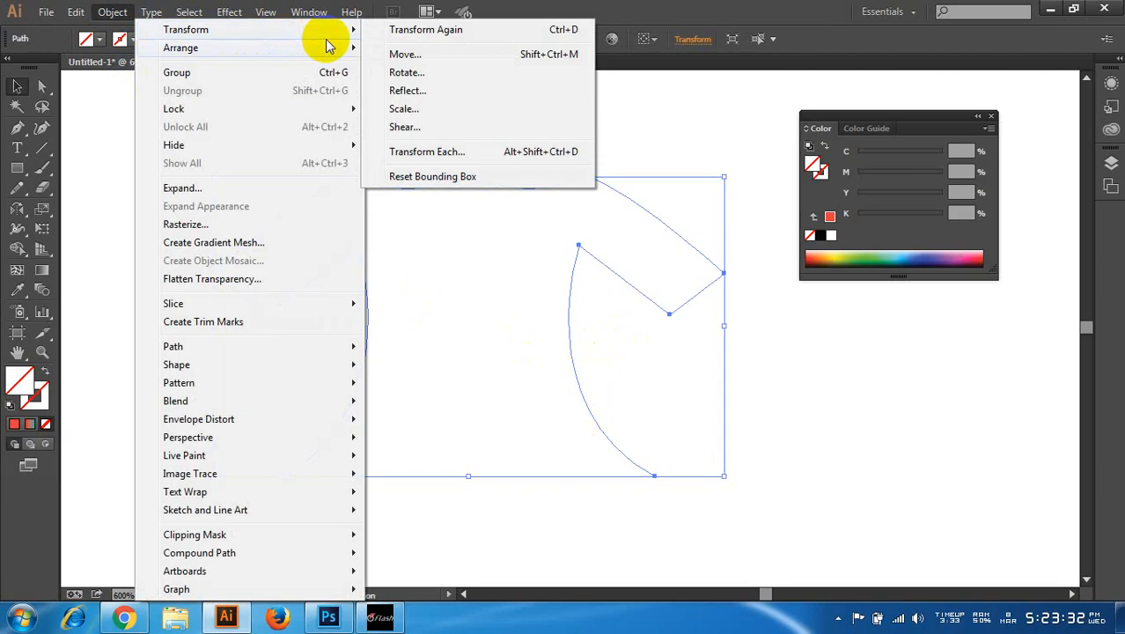
mouse_move(341, 49)
mouse_move(187, 13)
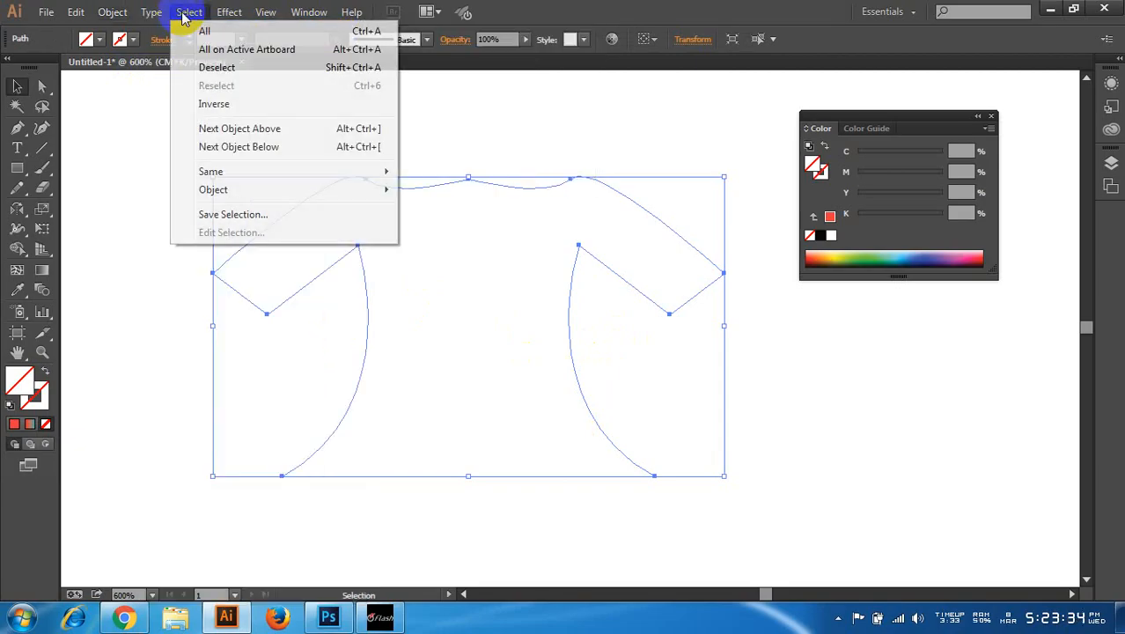
mouse_move(110, 18)
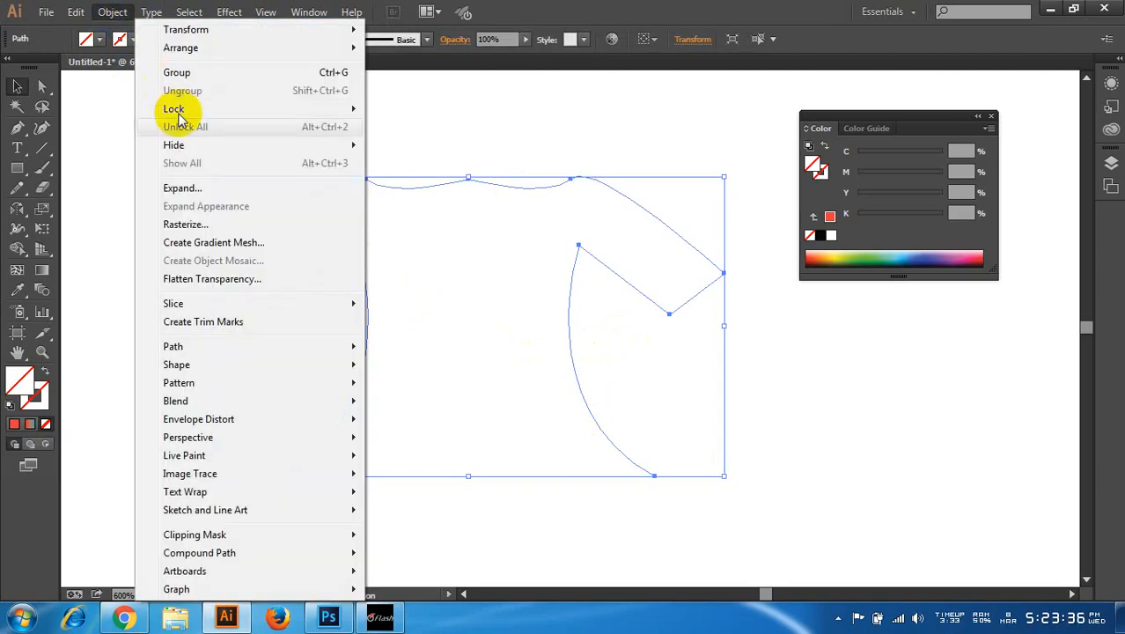
mouse_move(198, 55)
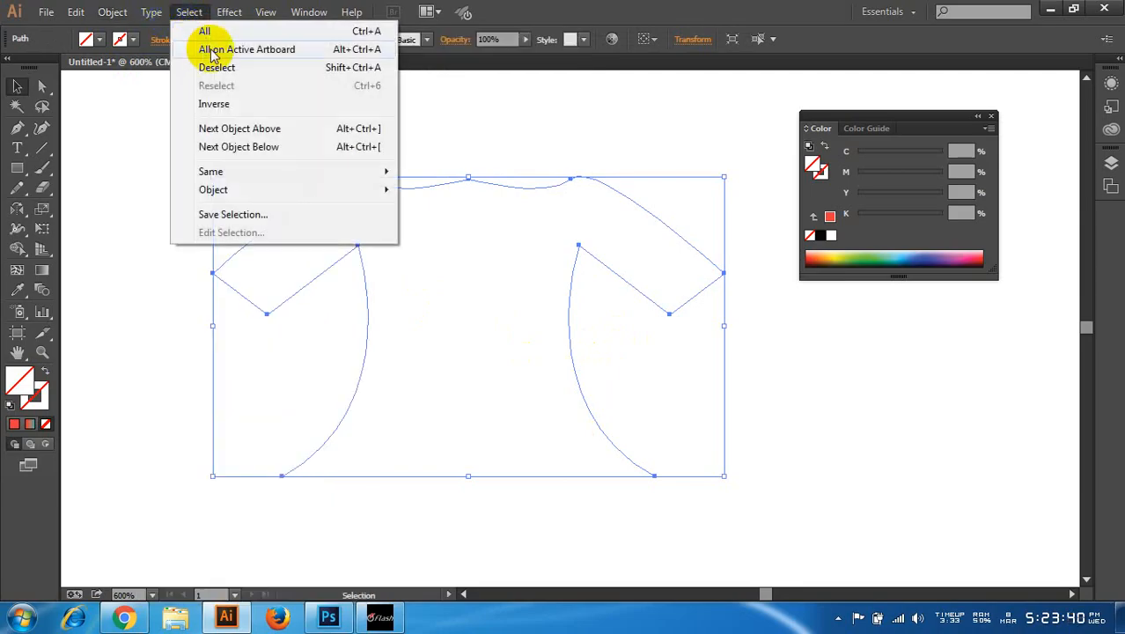
mouse_move(254, 191)
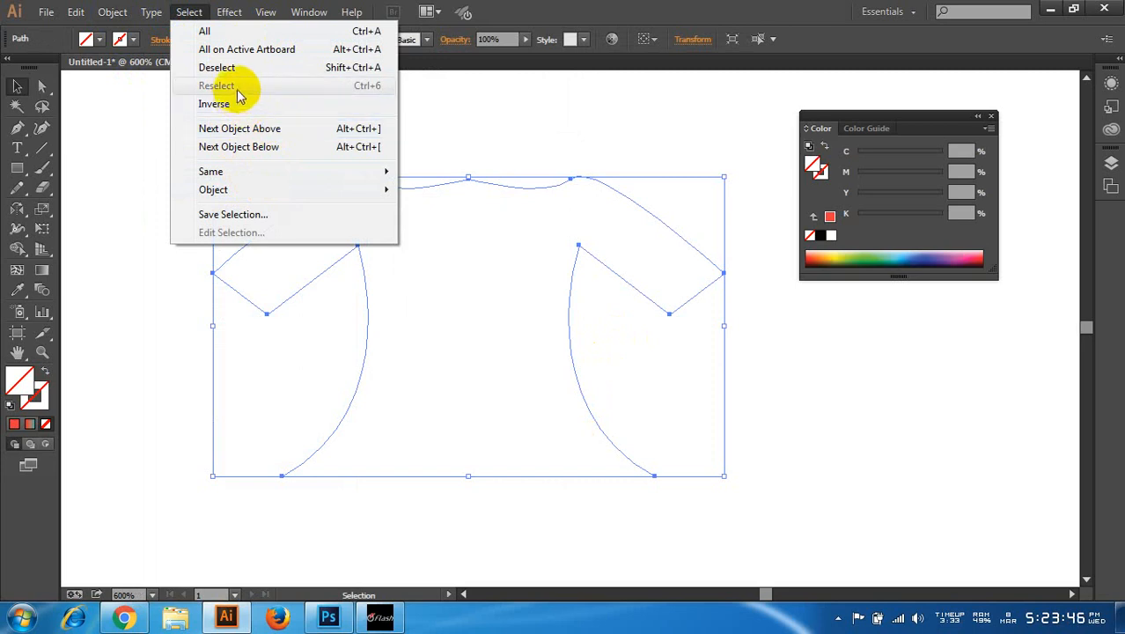
left_click(112, 11)
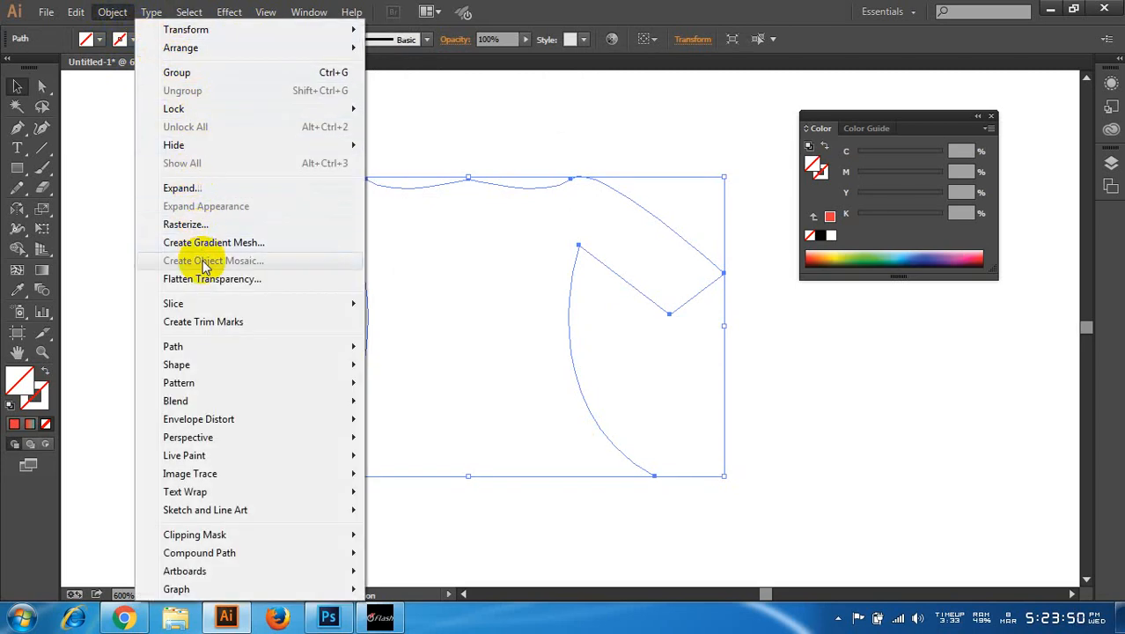
mouse_move(222, 350)
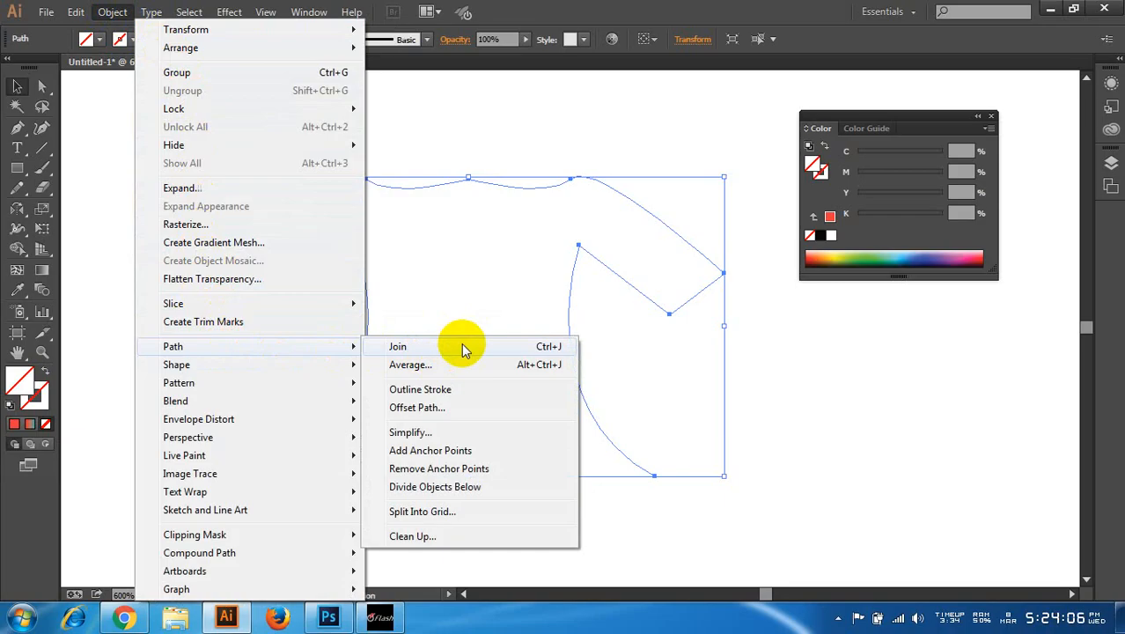
left_click(442, 122)
left_click(363, 121)
- Fill the joined shirt outline with the solid red color and shift it slightly to the left
left_click(18, 92)
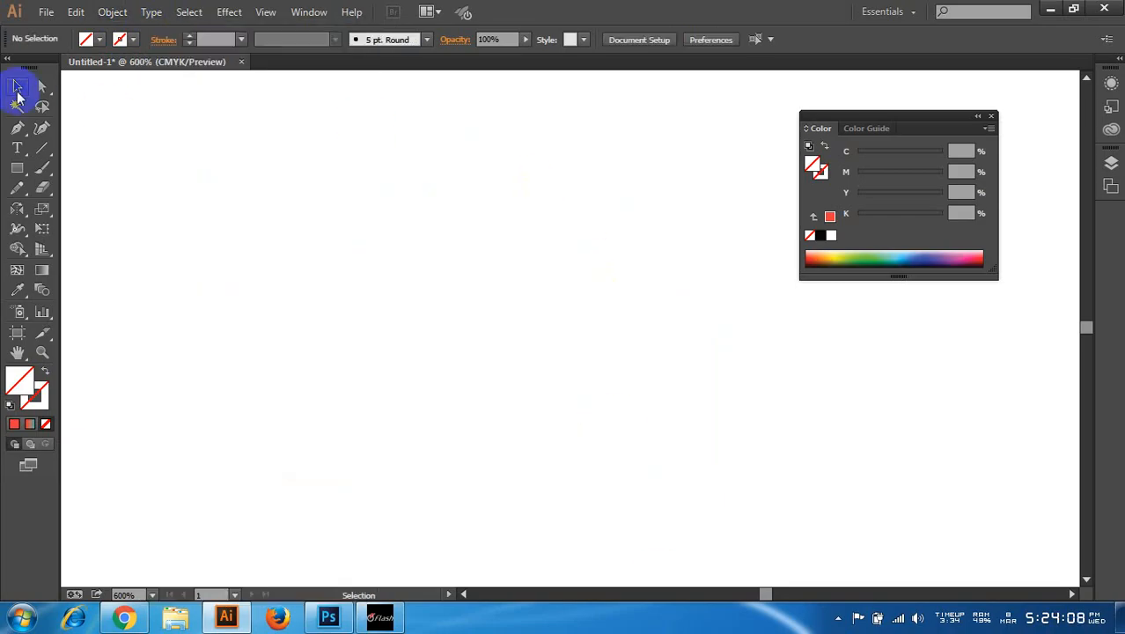
left_click_drag(165, 141, 757, 343)
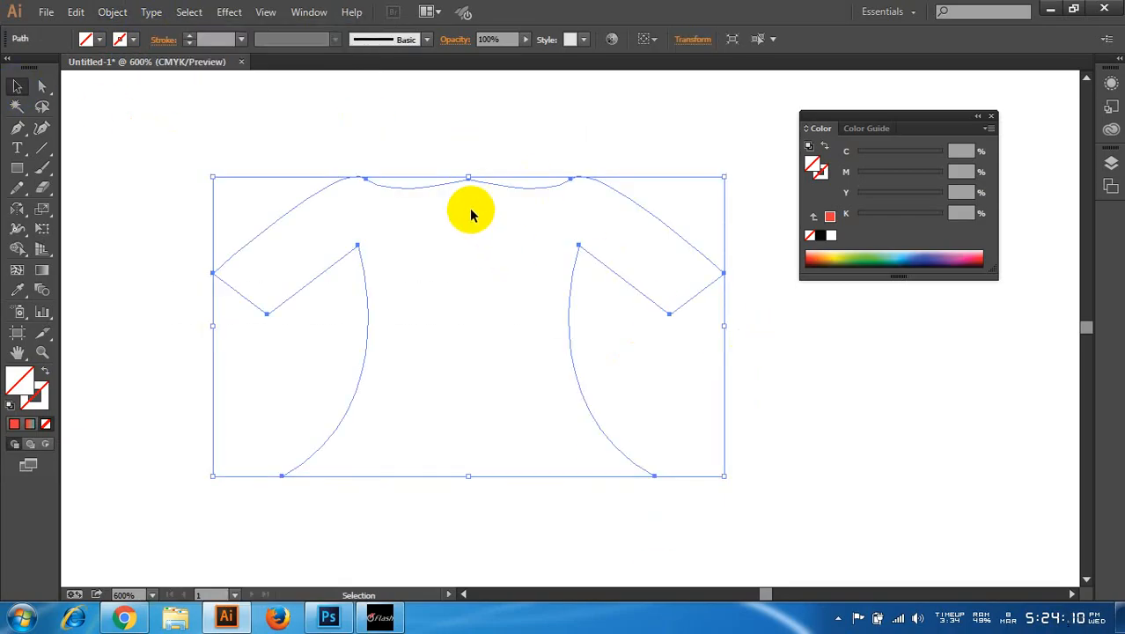
left_click(18, 438)
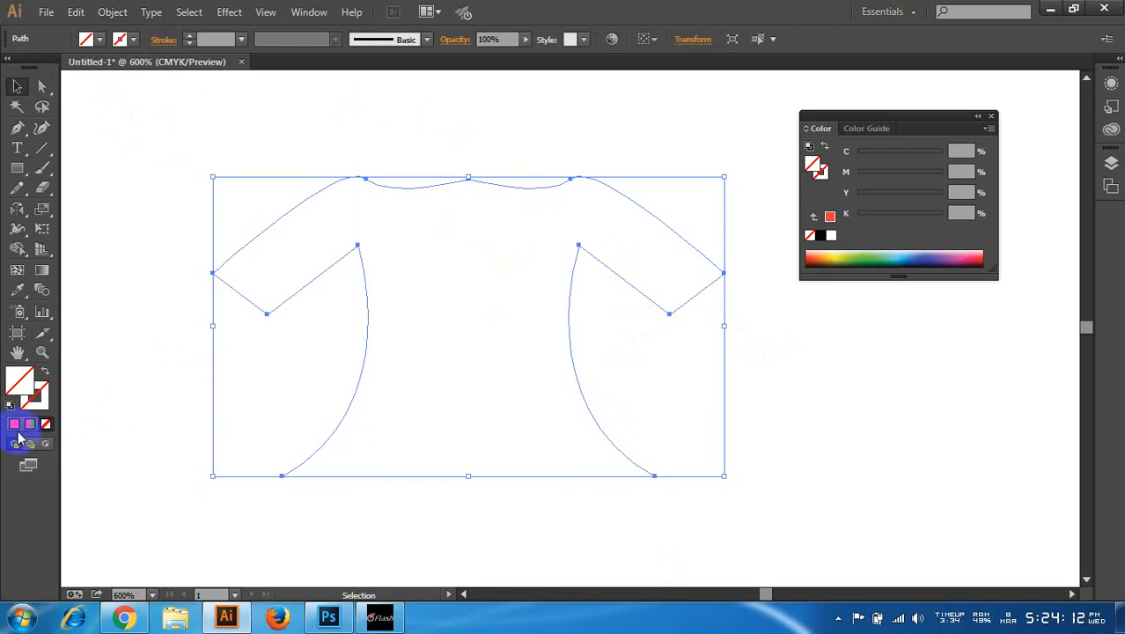
left_click(15, 425)
left_click(387, 154)
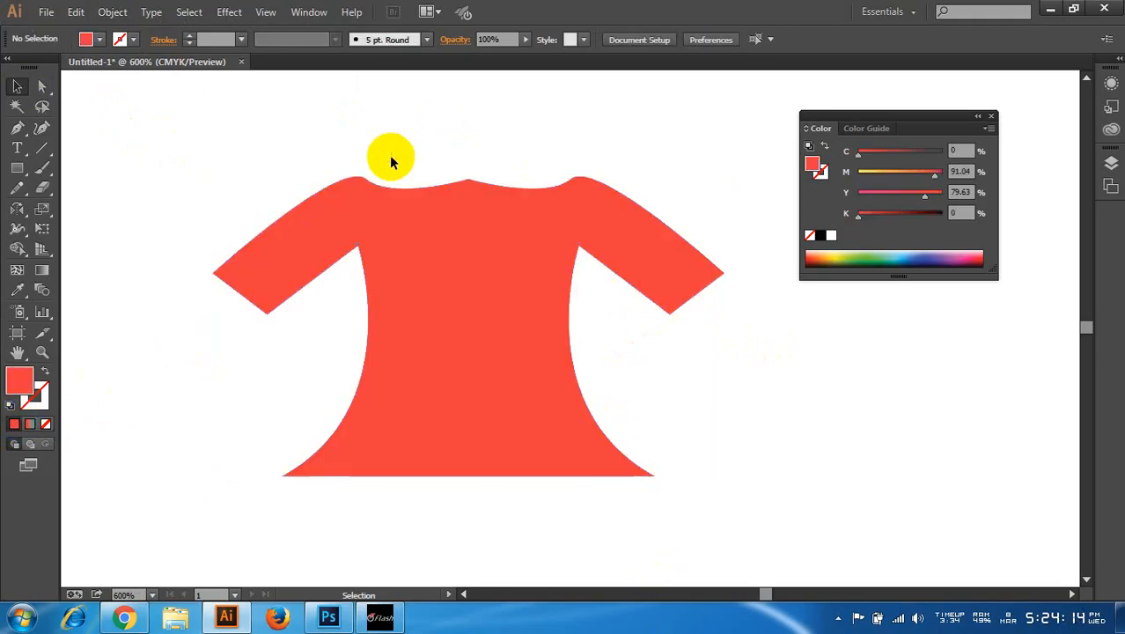
mouse_move(480, 302)
left_mouse_down()
mouse_move(443, 310)
mouse_move(460, 306)
left_mouse_up()
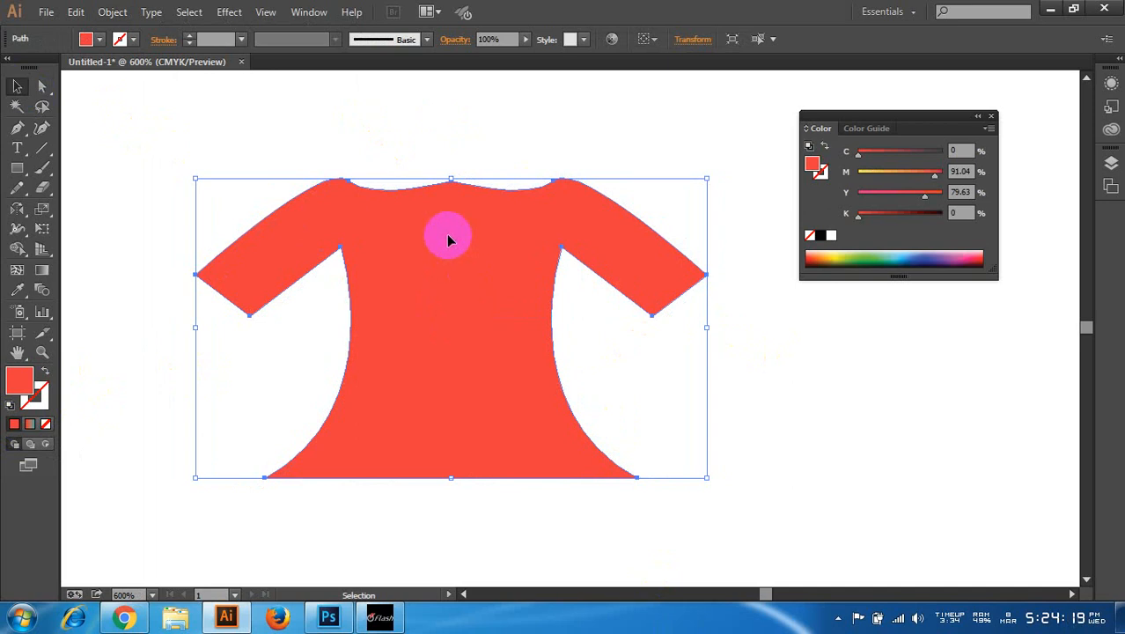
- Round the neckline's center corner by 0.2 in and lower the resulting center anchors to deepen the neckline
left_click(38, 87)
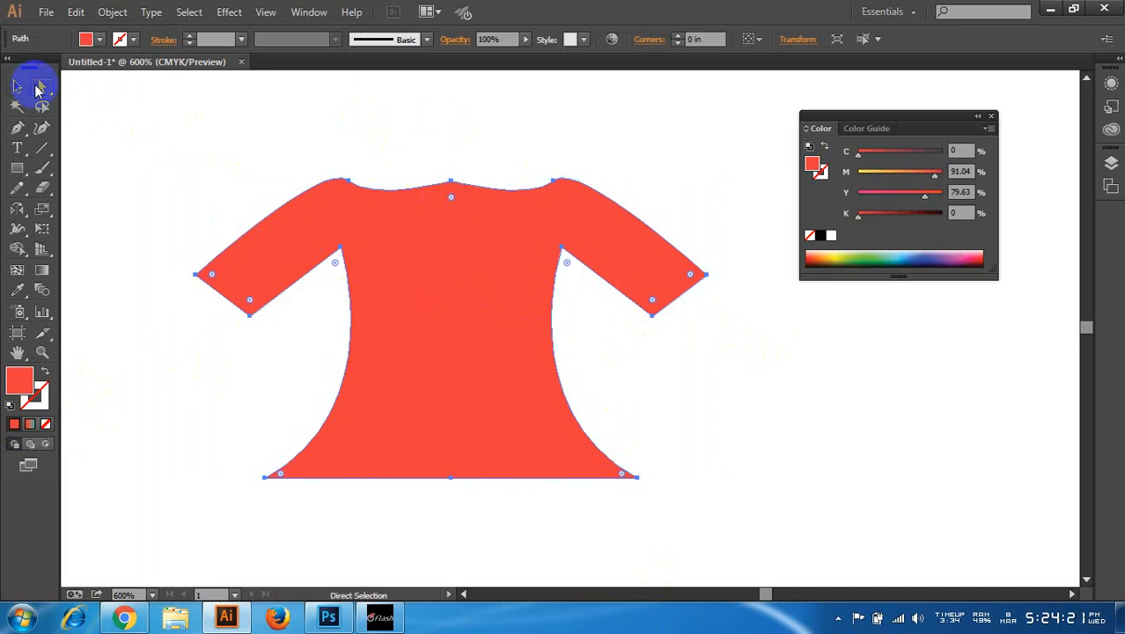
left_click_drag(456, 195, 461, 250)
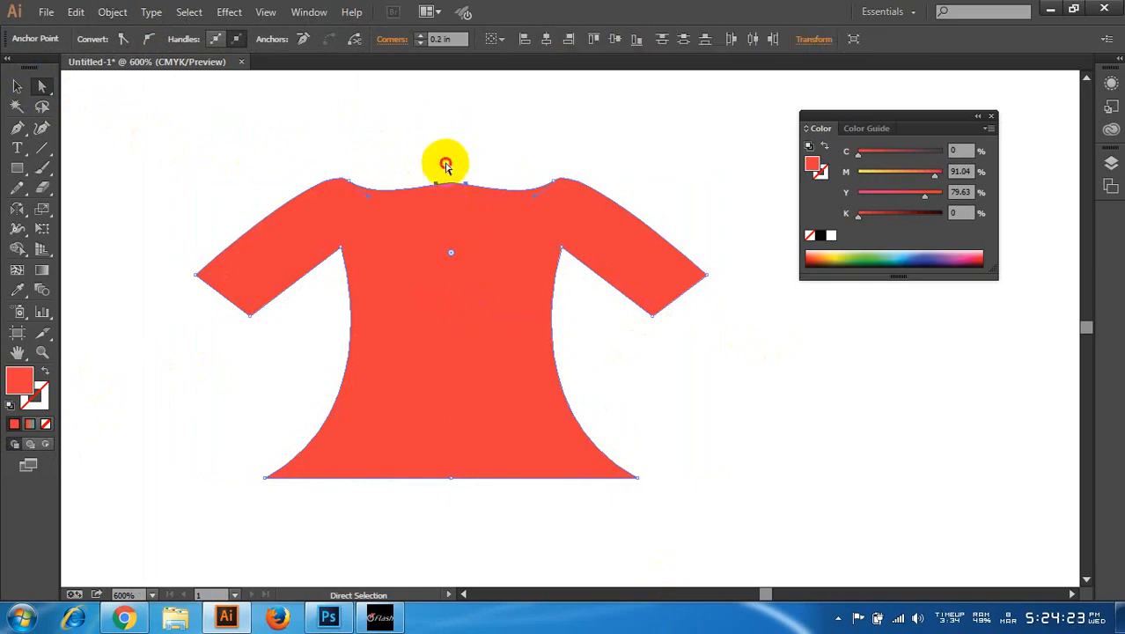
left_click(445, 164)
left_click(450, 188)
left_click_drag(416, 163, 485, 204)
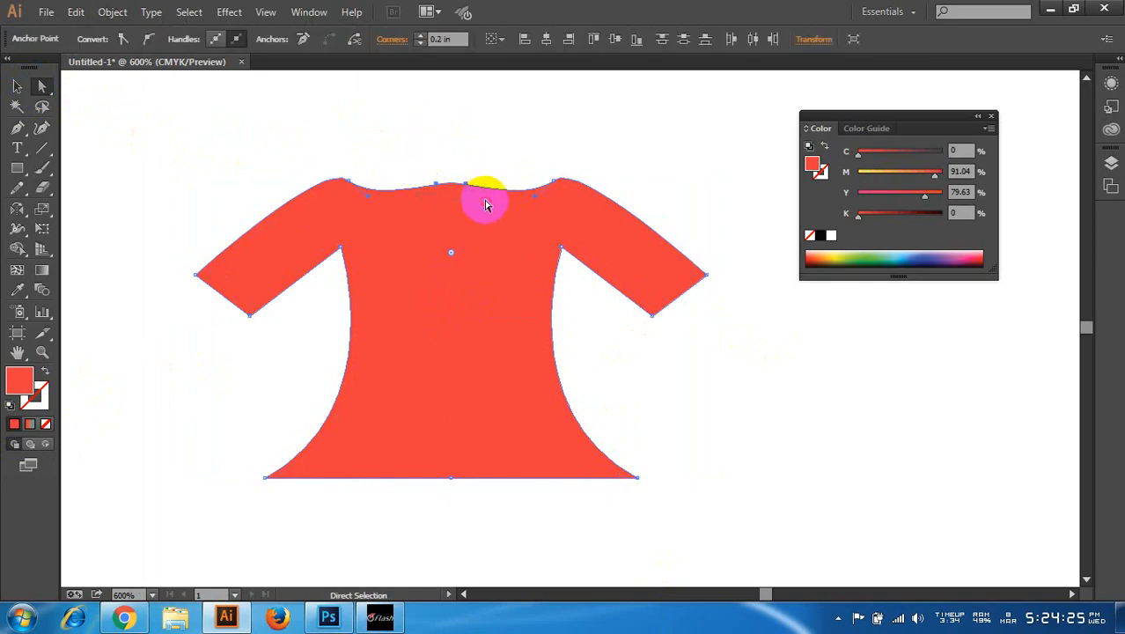
key("Down")
key("Down")
key("Down")
key("Down")
key("Down")
key("Down")
key("Down")
key("Down")
key("Down")
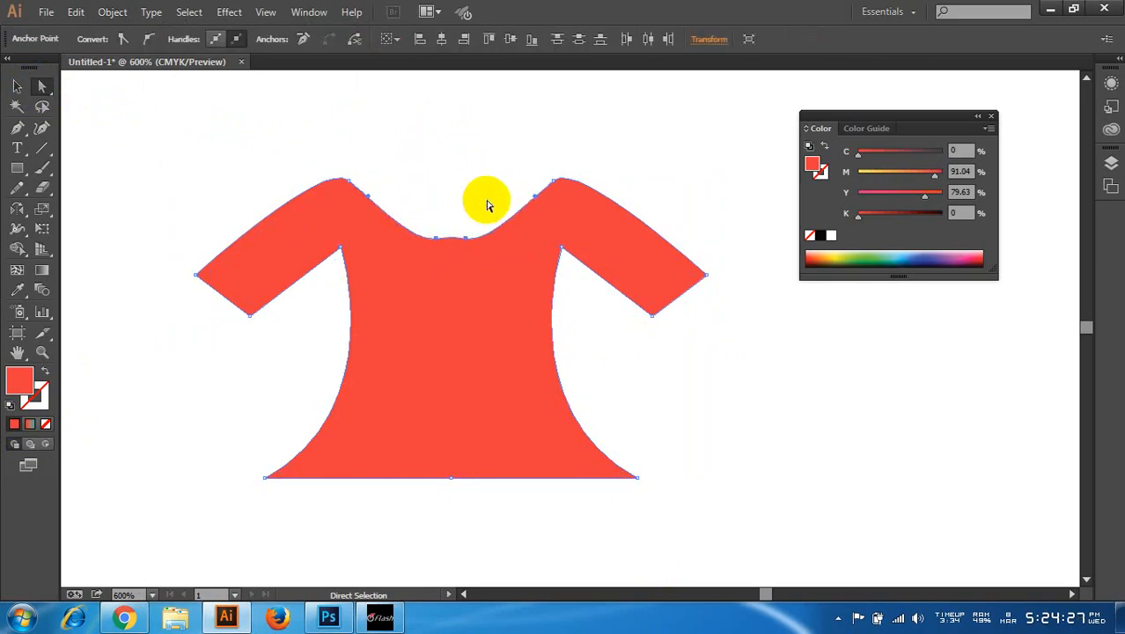
key("Up")
key("Up")
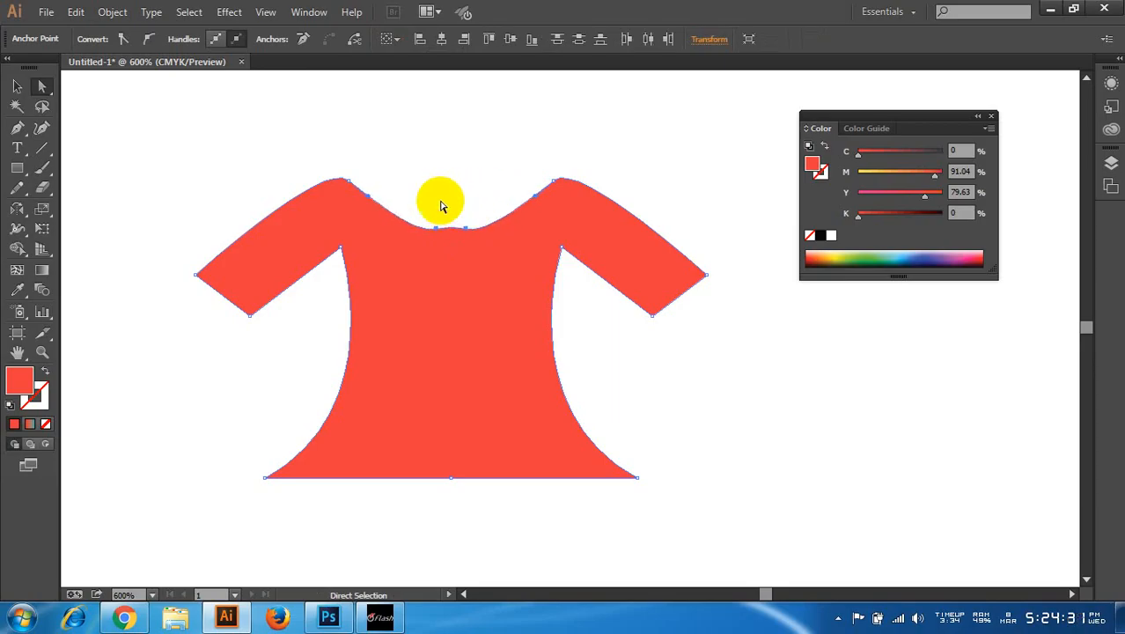
- Select the whole red shirt, nudge it upward, and delete it from the artboard
left_click(17, 86)
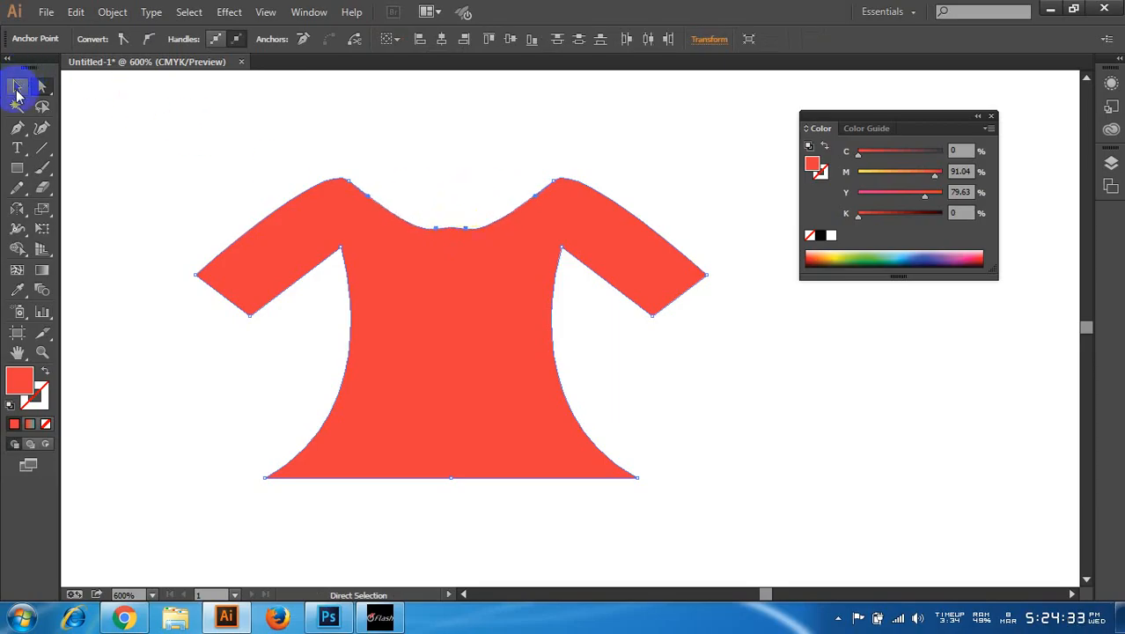
left_click_drag(221, 96, 763, 515)
key("Up")
key("Up")
key("Up")
key("Up")
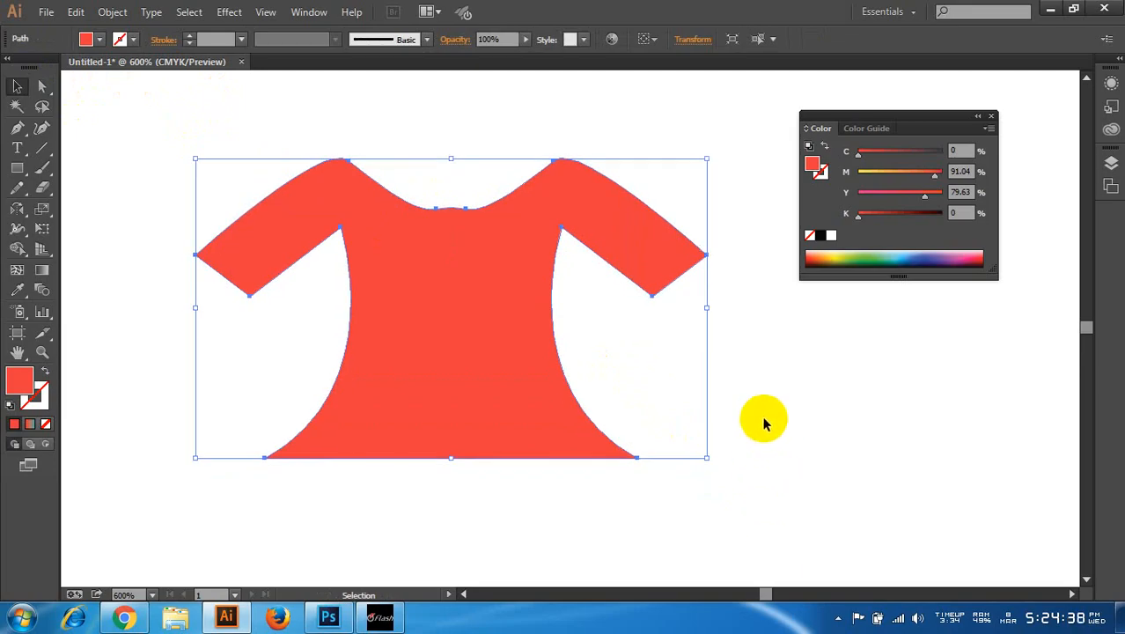
key("Delete")
- Draw a red square on the empty artboard with the Rectangle tool
mouse_move(17, 209)
left_mouse_down()
mouse_move(79, 227)
mouse_move(68, 211)
mouse_move(17, 211)
left_mouse_up()
left_click(40, 209)
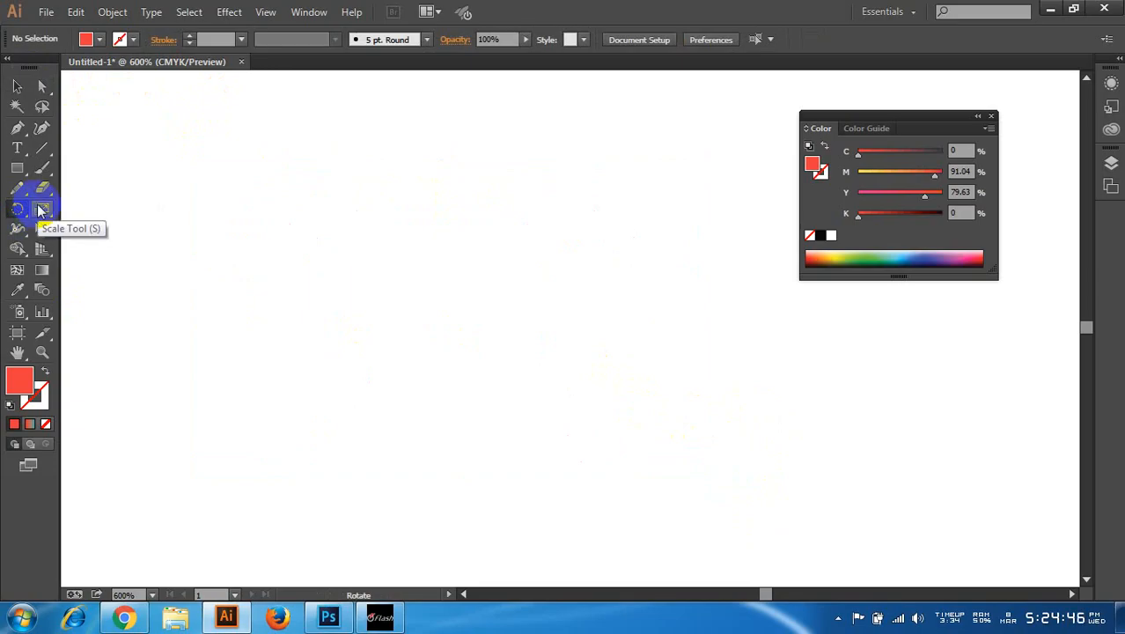
left_click(16, 168)
left_click_drag(301, 257, 422, 260)
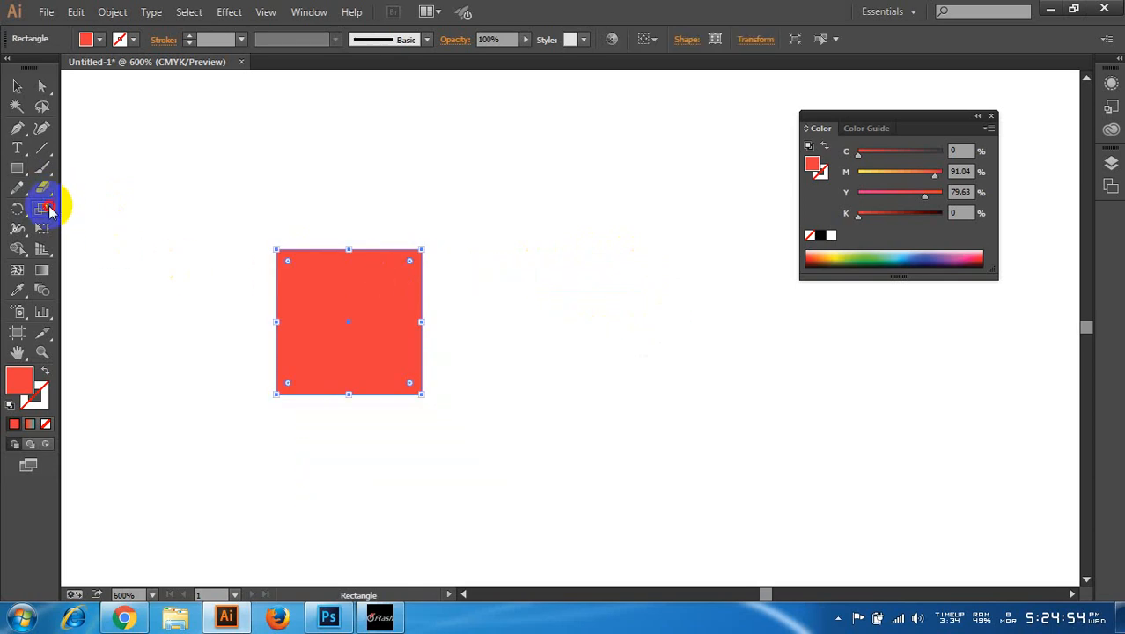
- Scale the square freehand with the Scale tool into a rectangle about 0.49 in wide and 0.39 in high
left_click(41, 208)
mouse_move(498, 201)
left_mouse_down()
mouse_move(576, 260)
mouse_move(548, 100)
mouse_move(567, 530)
mouse_move(557, 183)
mouse_move(851, 179)
mouse_move(665, 176)
mouse_move(500, 191)
left_mouse_up()
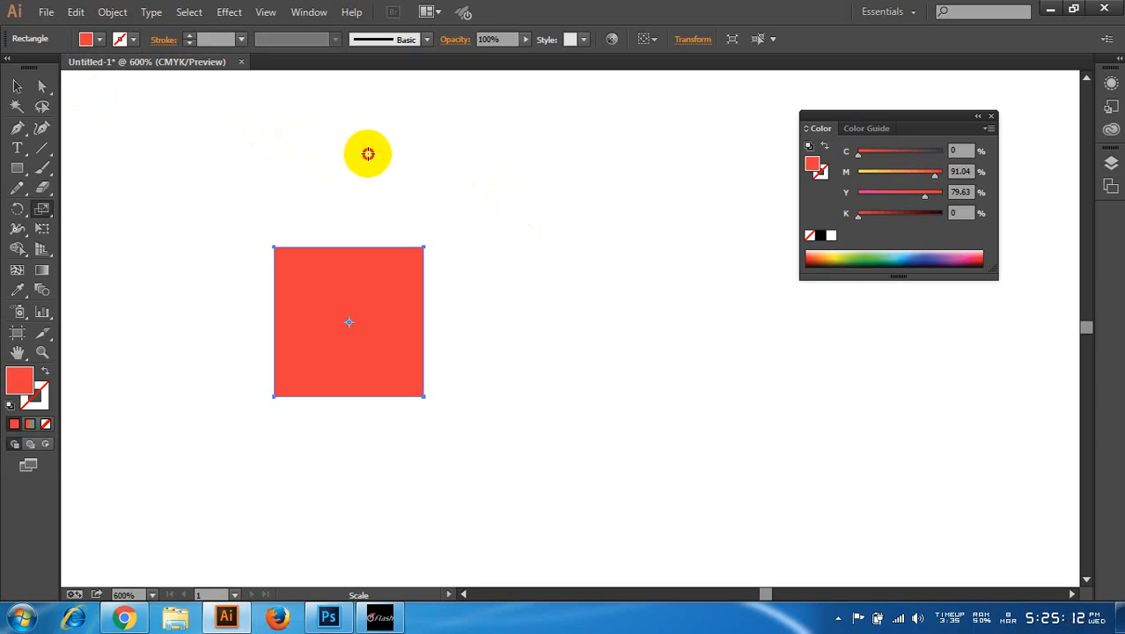
left_click_drag(368, 154, 373, 257)
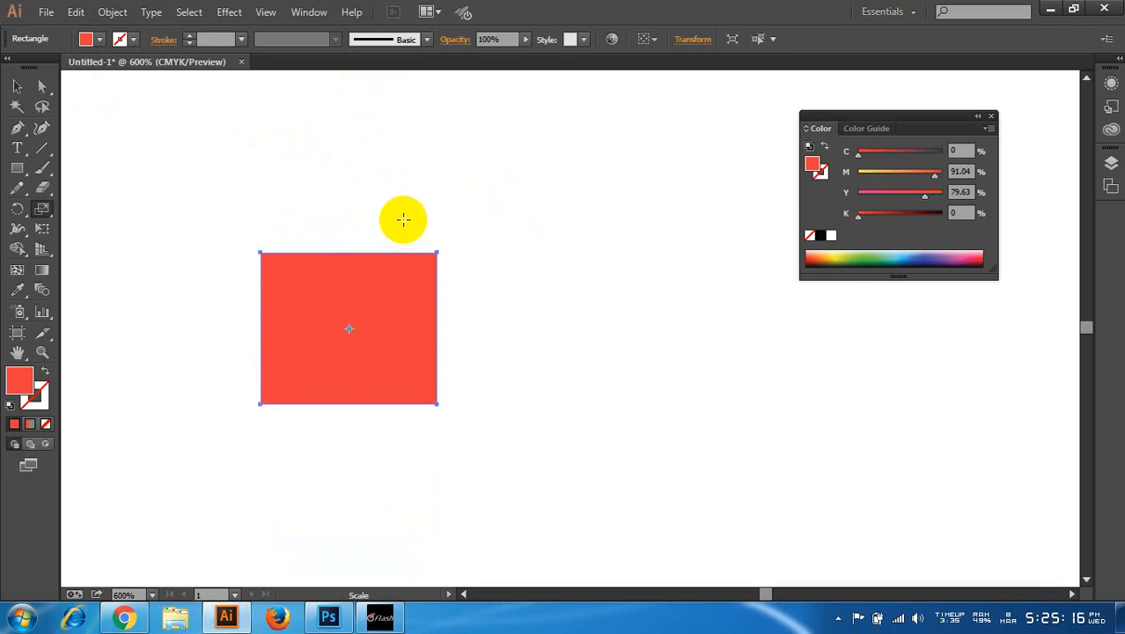
left_click_drag(495, 311, 524, 335)
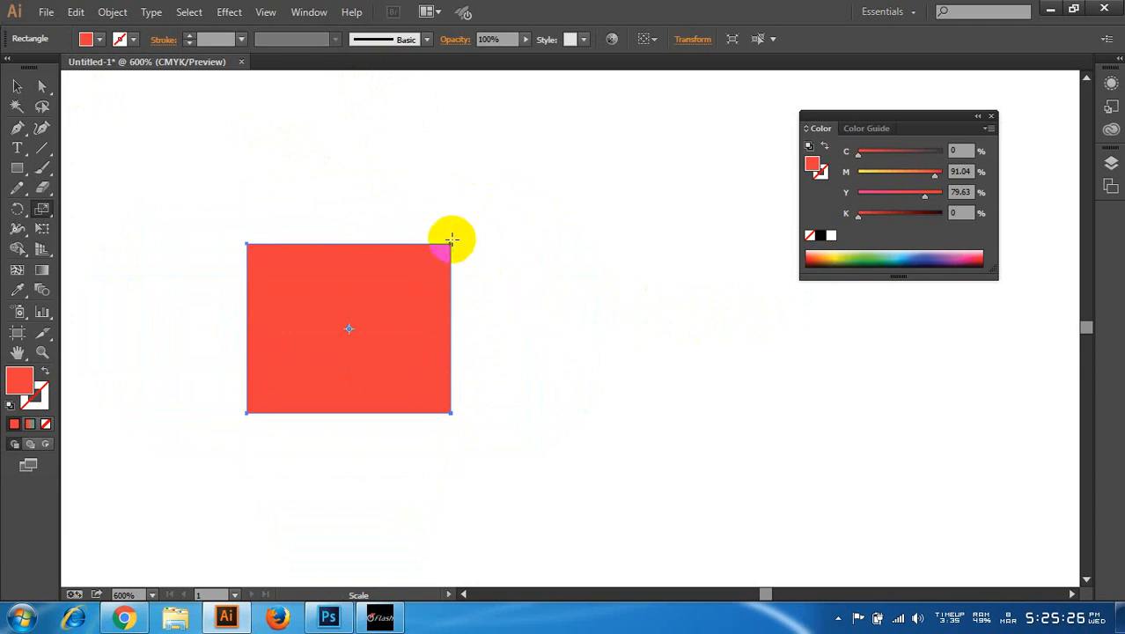
left_click_drag(492, 89, 489, 158)
left_click(17, 85)
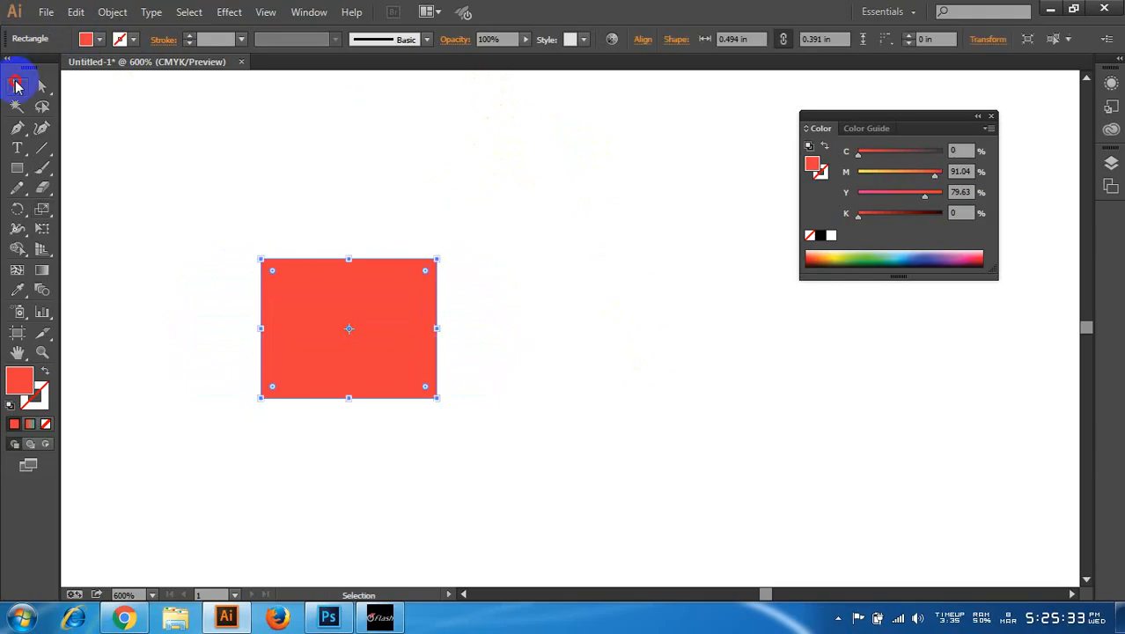
- Duplicate the rectangle beside itself at the same height, with a small gap, and reselect the original
left_click(147, 137)
left_click_drag(304, 315, 325, 288)
scroll(342, 275, "up", 1)
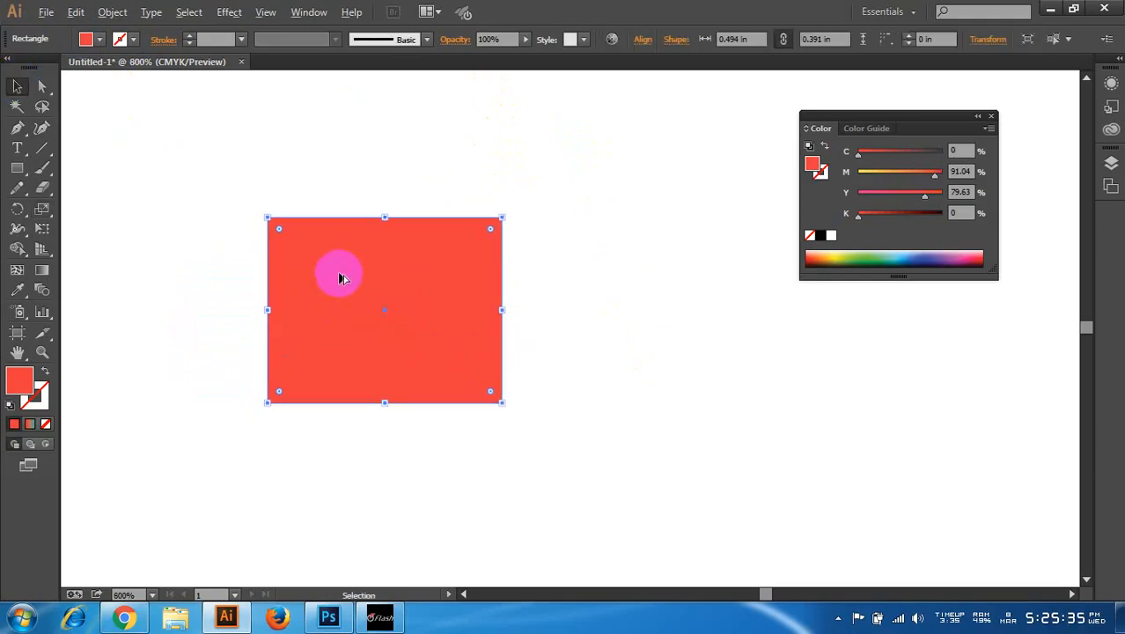
scroll(414, 298, "up", 1)
left_click_drag(416, 301, 354, 286)
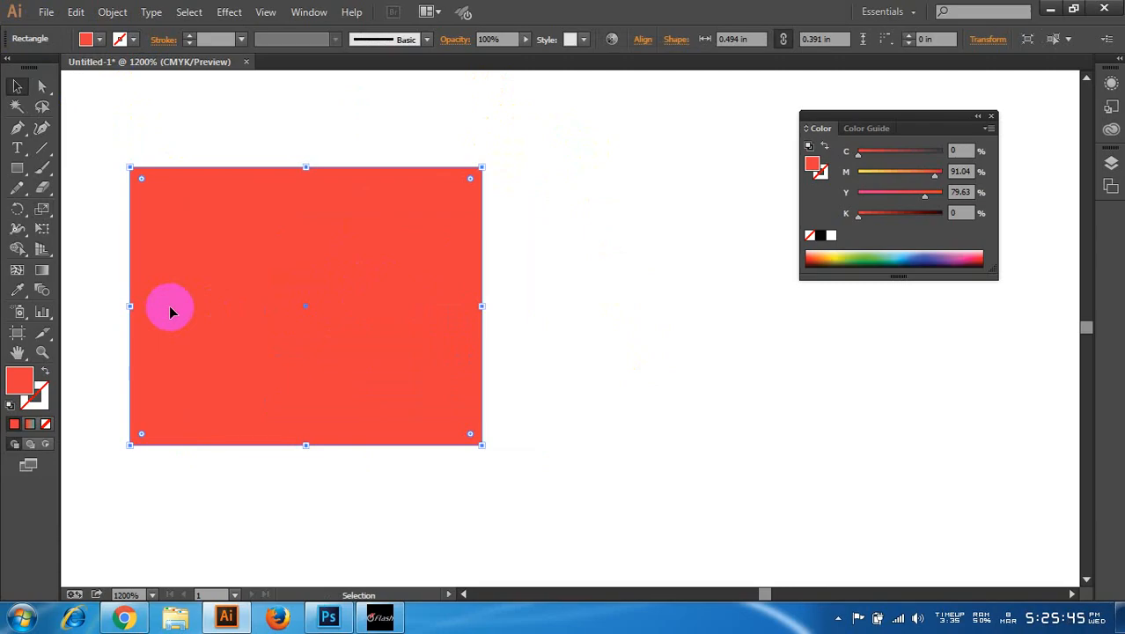
left_click_drag(169, 304, 572, 305)
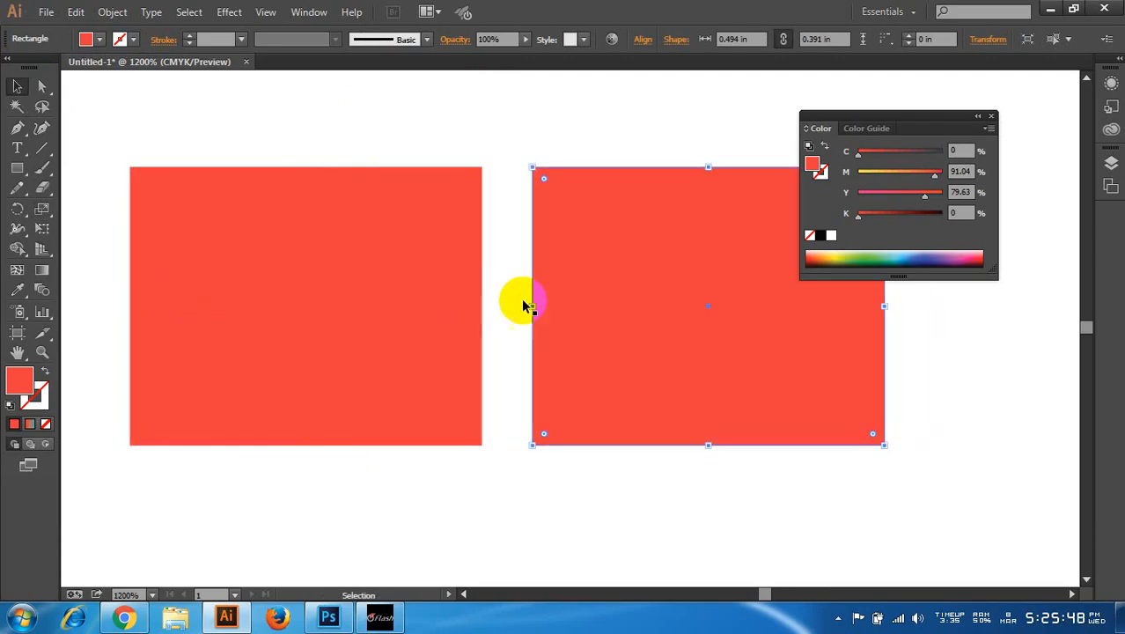
scroll(359, 330, "down", 1)
scroll(610, 318, "up", 1)
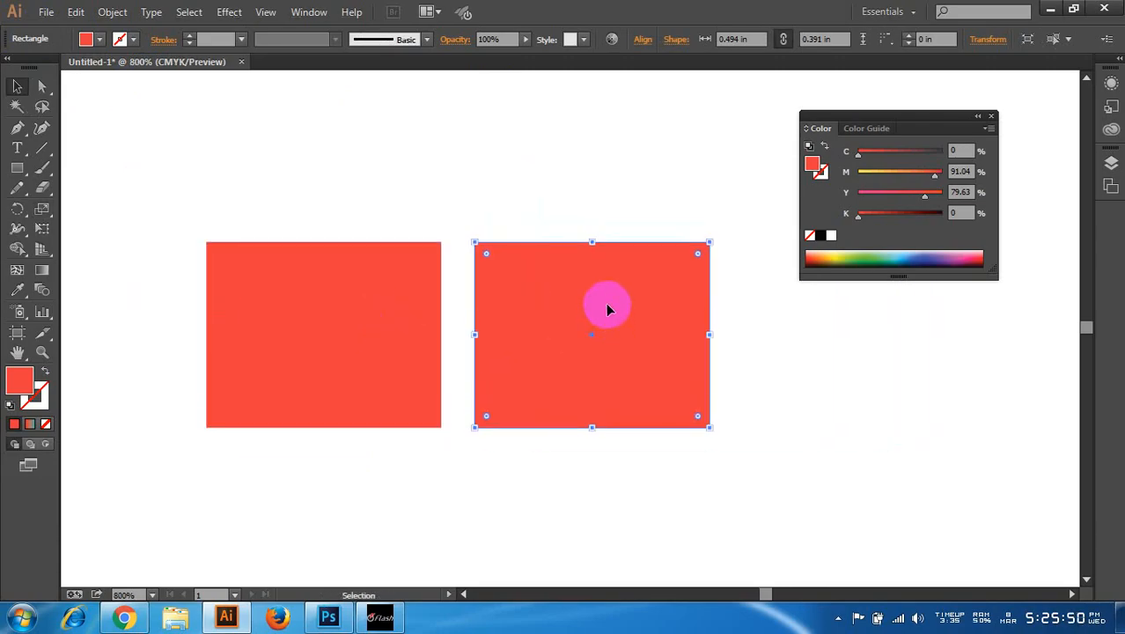
left_click(392, 290)
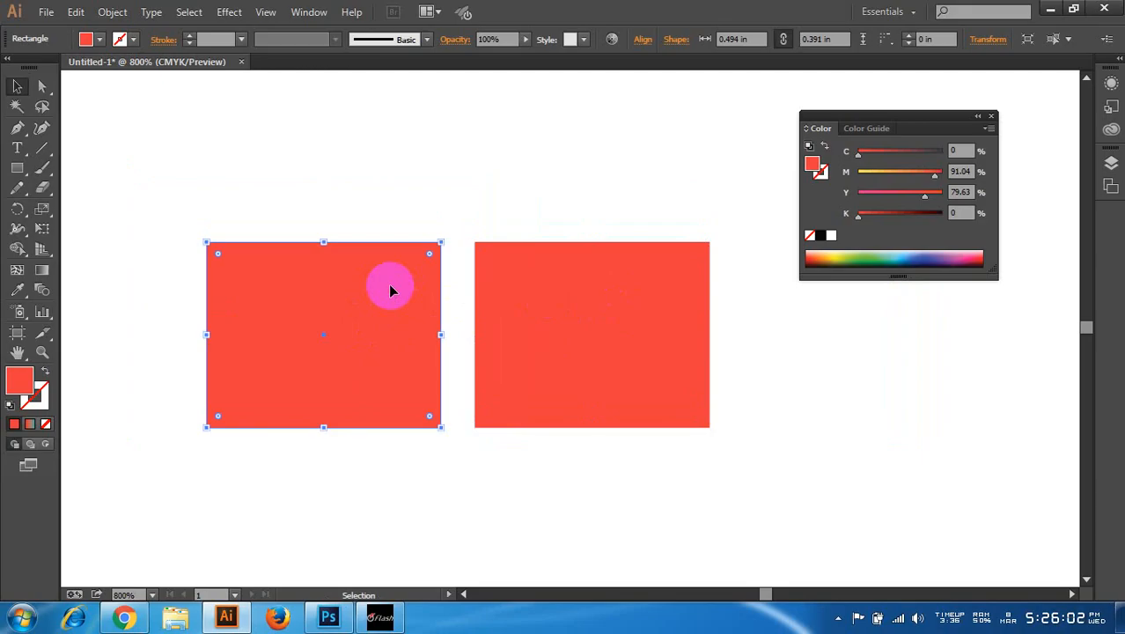
double_click(40, 209)
left_click_drag(449, 82, 655, 89)
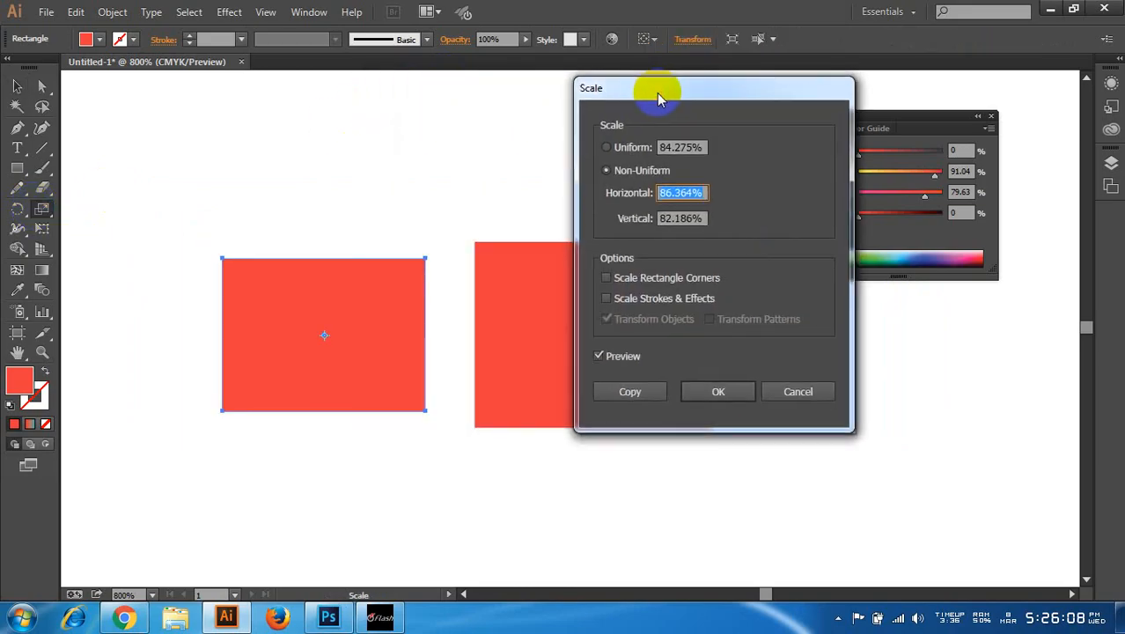
left_click(795, 392)
- Open the Scale settings for the original rectangle and turn the preview off and on again to compare sizes
left_click(112, 11)
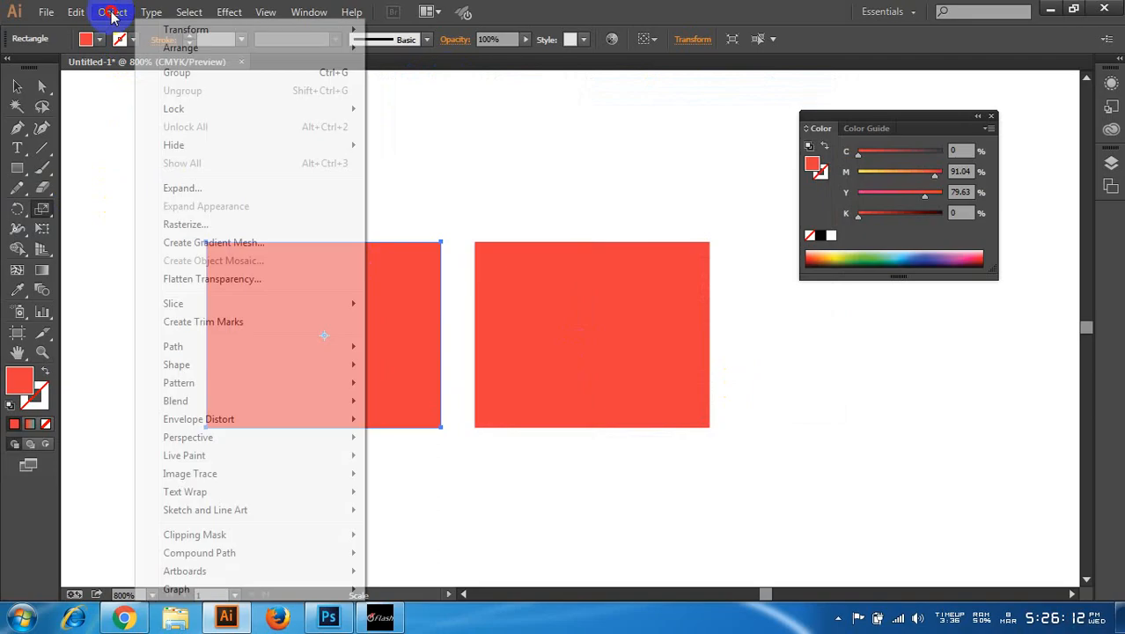
mouse_move(183, 29)
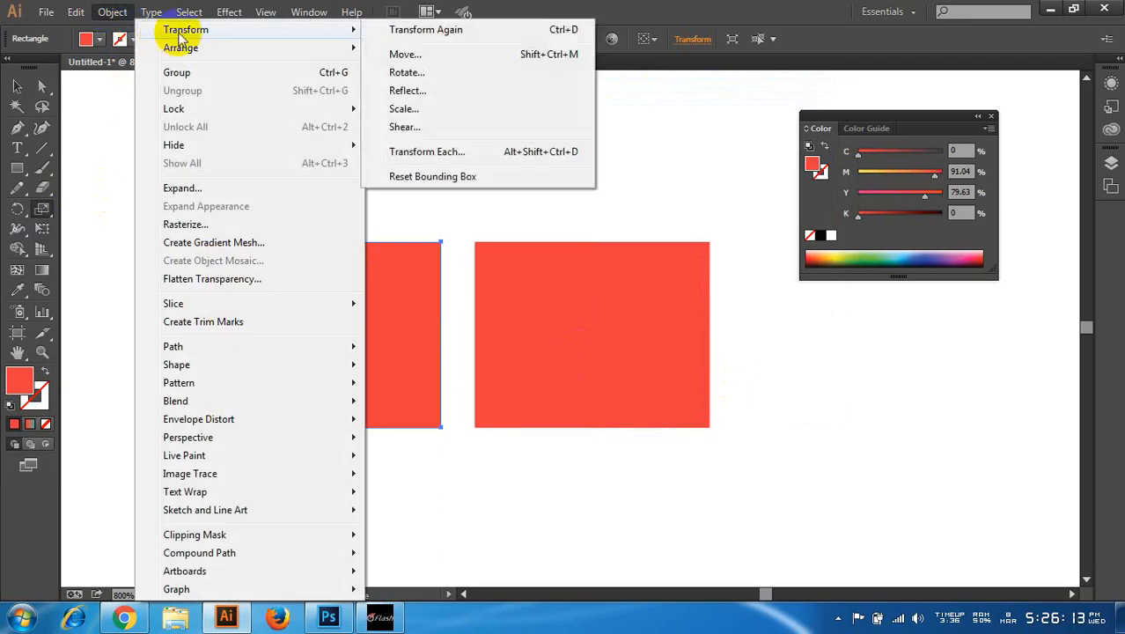
left_click(422, 117)
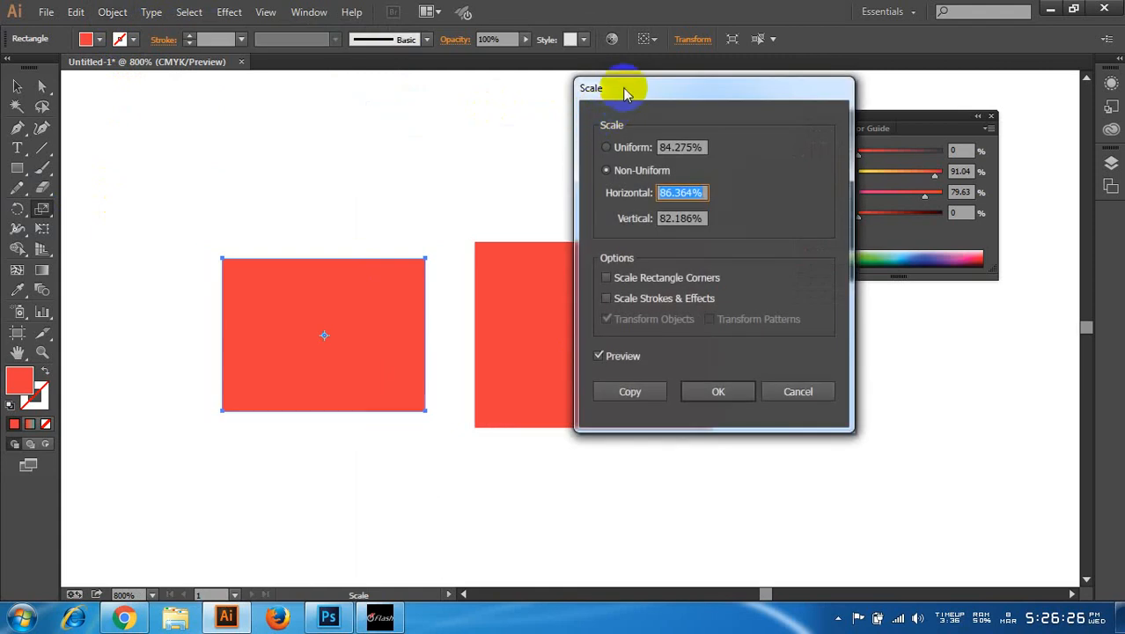
left_click_drag(627, 89, 584, 88)
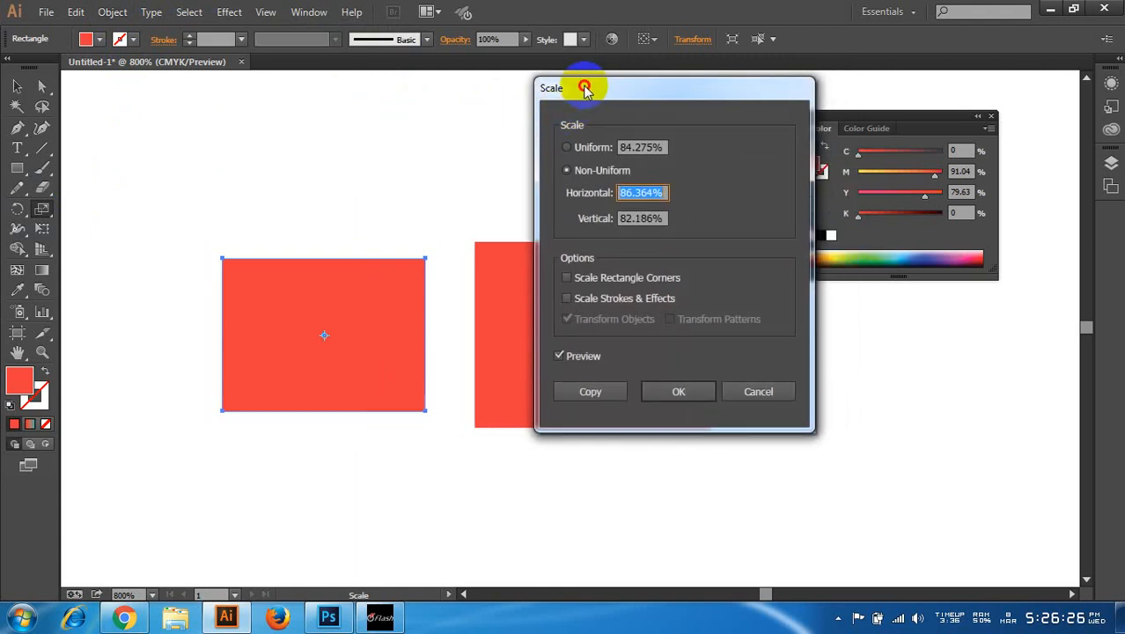
left_click(559, 355)
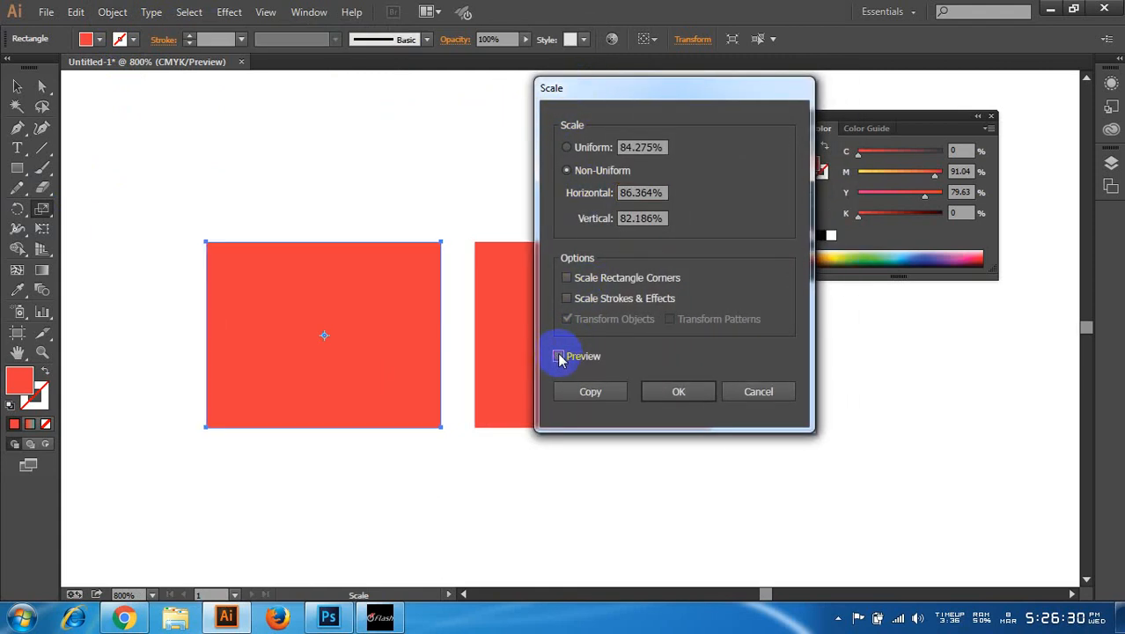
left_click(564, 357)
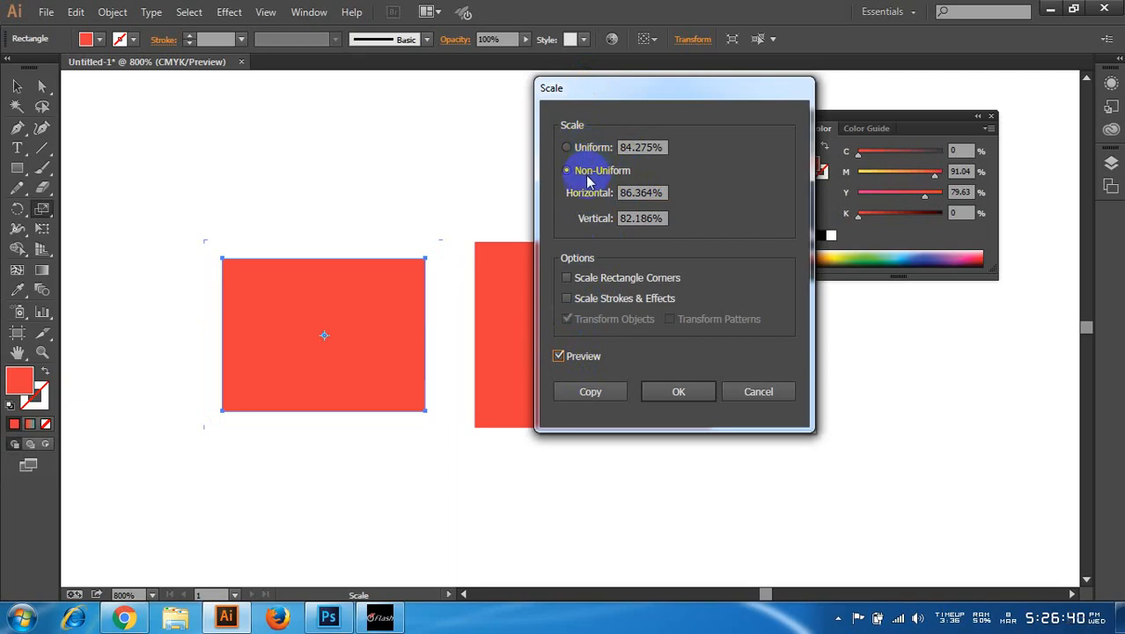
- Try uniform scaling, return to non-uniform scaling, and raise the horizontal scale to 122%
left_click(568, 148)
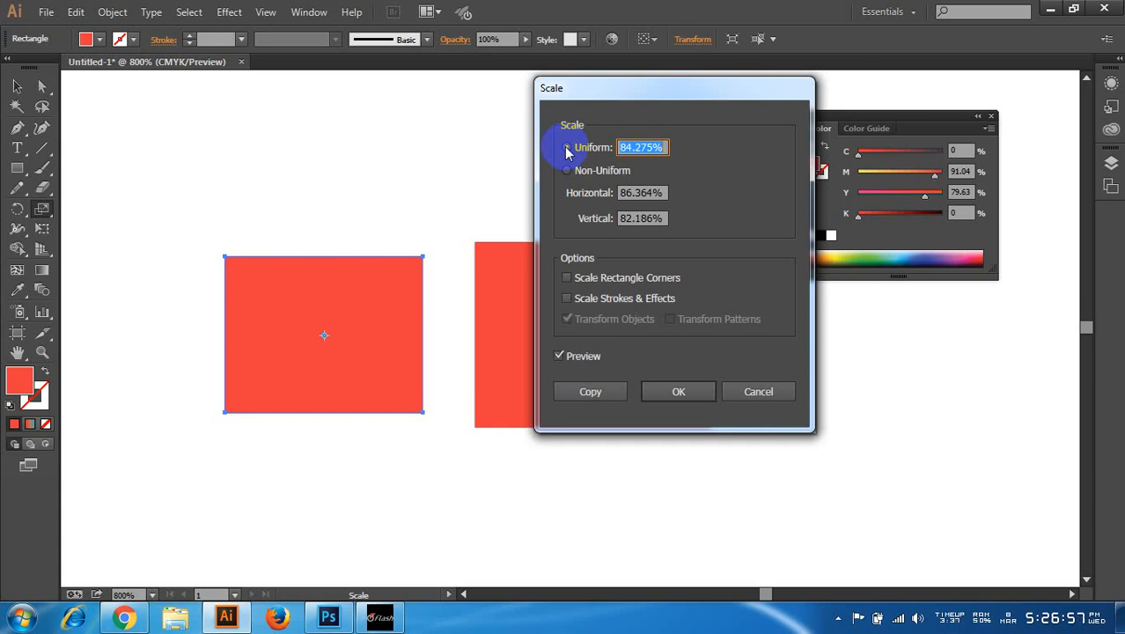
left_click(567, 169)
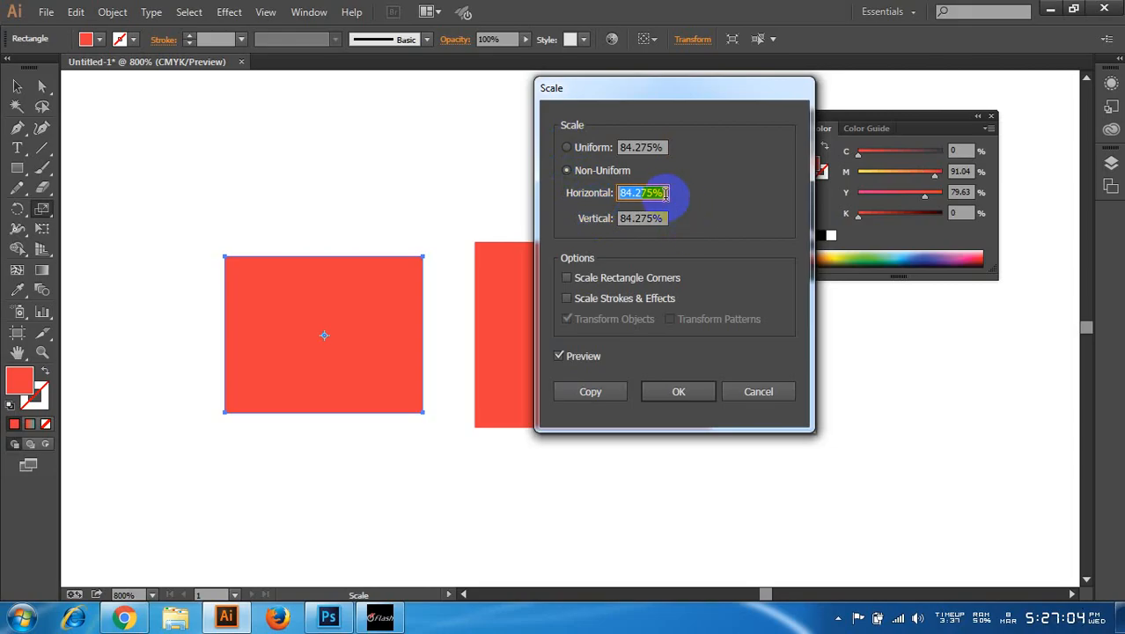
key("Up")
key("Up")
key("Up")
key("Up")
key("Up")
key("Up")
key("Up")
key("Up")
key("Up")
key("Up")
key("Up")
key("Up")
key("Up")
key("Up")
key("Up")
key("Up")
key("Up")
key("Up")
key("Up")
key("Up")
key("Up")
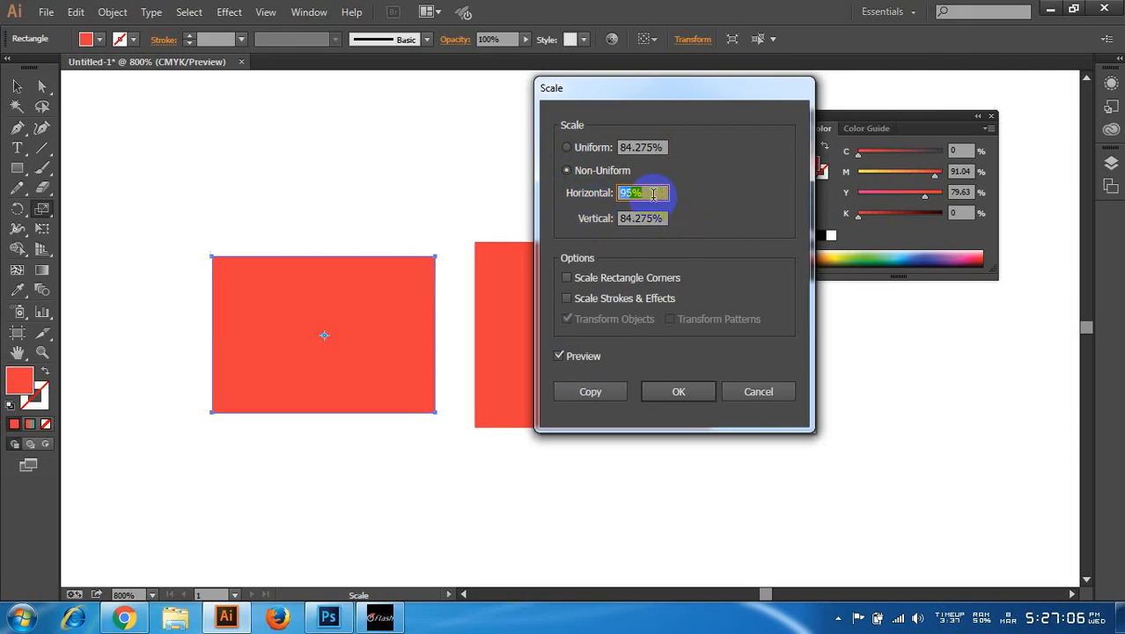
key("Up")
key("Up")
key("Up")
key("Up")
key("Up")
key("Up")
key("Up")
key("Up")
key("Up")
key("Up")
key("Up")
key("Up")
key("Up")
key("Up")
key("Up")
key("Up")
key("Up")
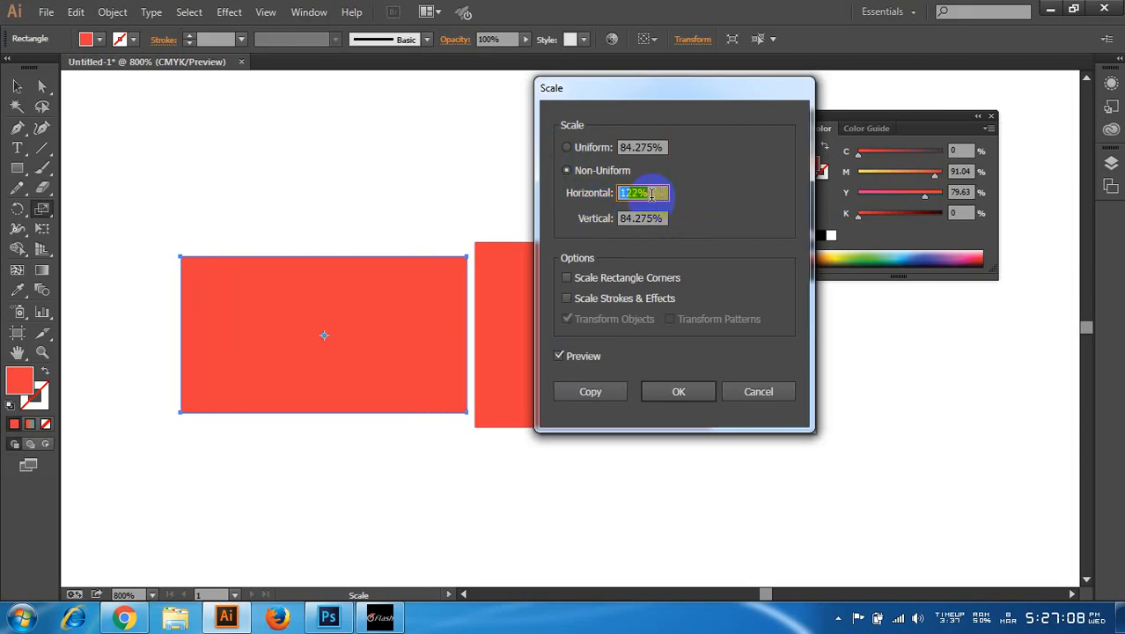
- Try reducing the rectangle's non-uniform horizontal scale to 85%
key("Down")
key("Down")
key("Down")
key("Down")
key("Down")
key("Down")
key("Down")
key("Down")
key("Down")
key("Down")
key("Down")
key("Down")
key("Down")
key("Down")
key("Down")
key("Down")
key("Down")
key("Down")
key("Down")
key("Down")
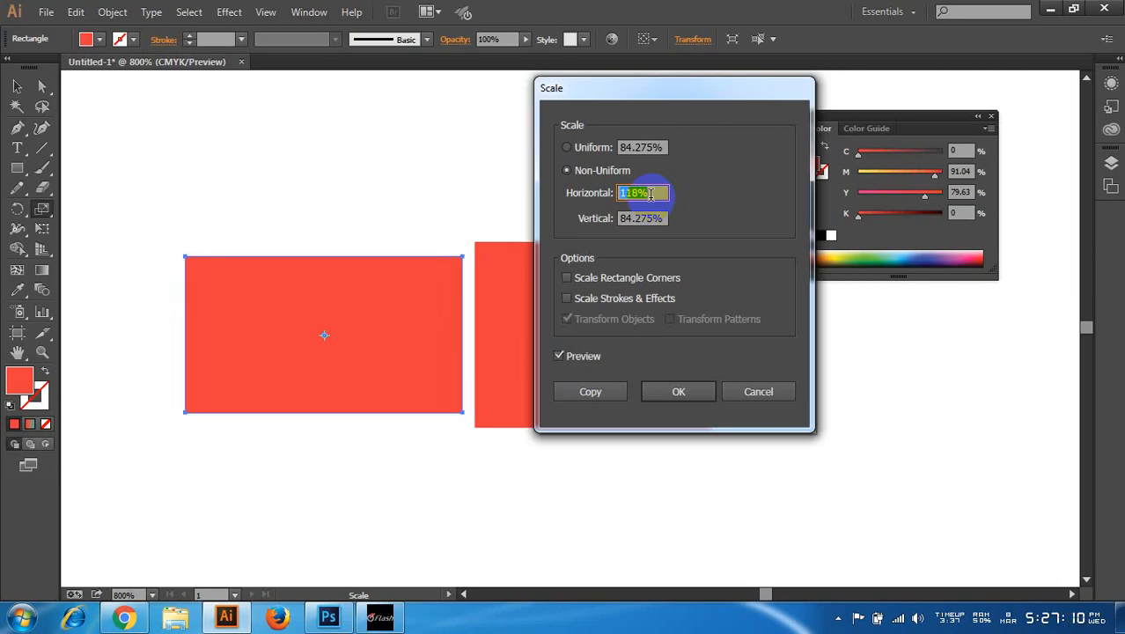
key("Down")
key("Down")
key("Down")
key("Down")
key("Down")
key("Down")
key("Down")
key("Down")
key("Down")
key("Down")
key("Down")
key("Down")
key("Down")
key("Down")
key("Down")
key("Down")
key("Down")
key("Down")
key("Down")
key("Down")
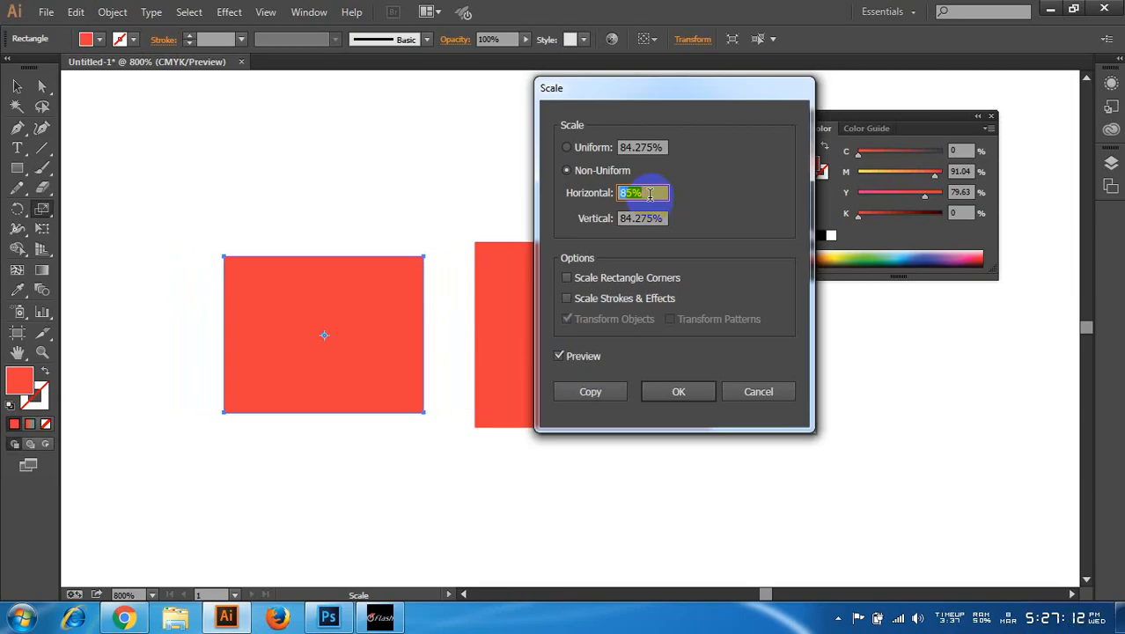
- Try increasing the rectangle's non-uniform horizontal scale to 123%
key("Up")
key("Up")
key("Up")
key("Up")
key("Up")
key("Up")
key("Up")
key("Up")
key("Up")
key("Up")
key("Up")
key("Up")
key("Up")
key("Up")
key("Up")
key("Up")
key("Up")
key("Up")
key("Up")
key("Up")
key("Up")
key("Up")
key("Up")
key("Up")
key("Up")
key("Up")
key("Up")
key("Up")
key("Up")
key("Up")
key("Up")
key("Up")
key("Up")
key("Up")
key("Up")
key("Up")
key("Up")
key("Up")
key("Up")
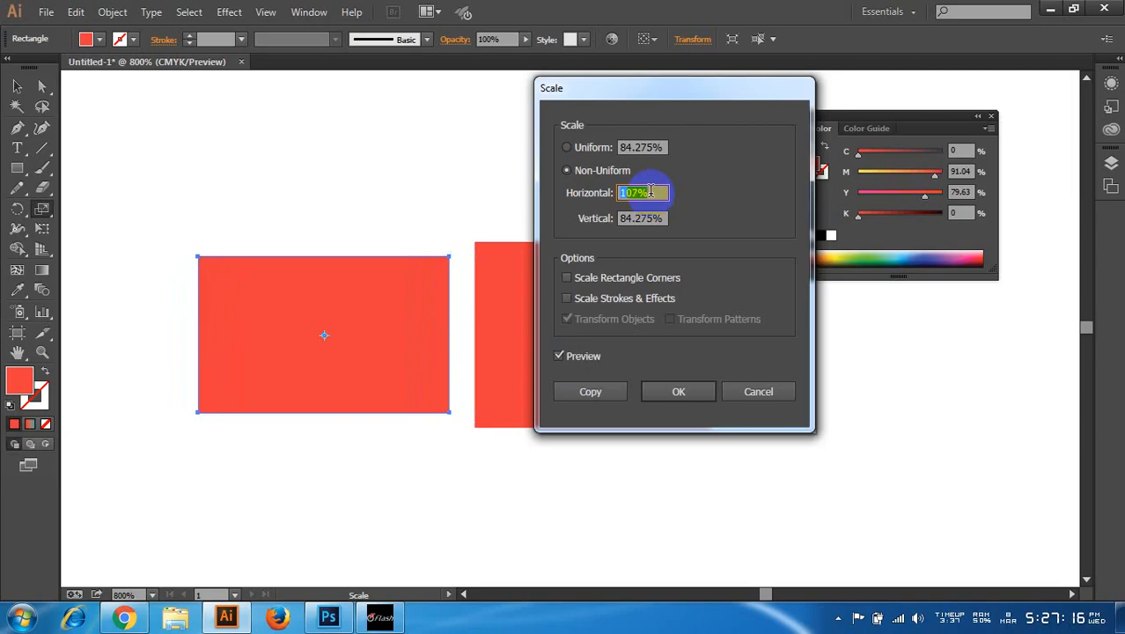
key("Up")
key("Up")
key("Up")
key("Up")
key("Up")
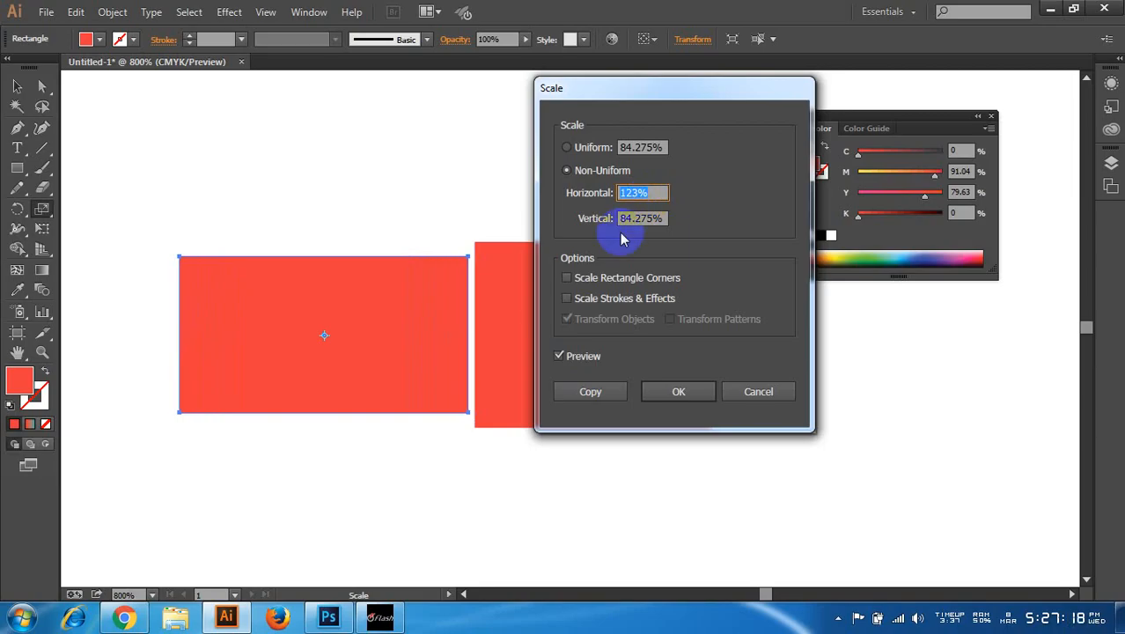
- Try a vertical scale of 93% on the rectangle and reduce it to 74%
left_click_drag(669, 218, 605, 218)
scroll(651, 216, "up", 20)
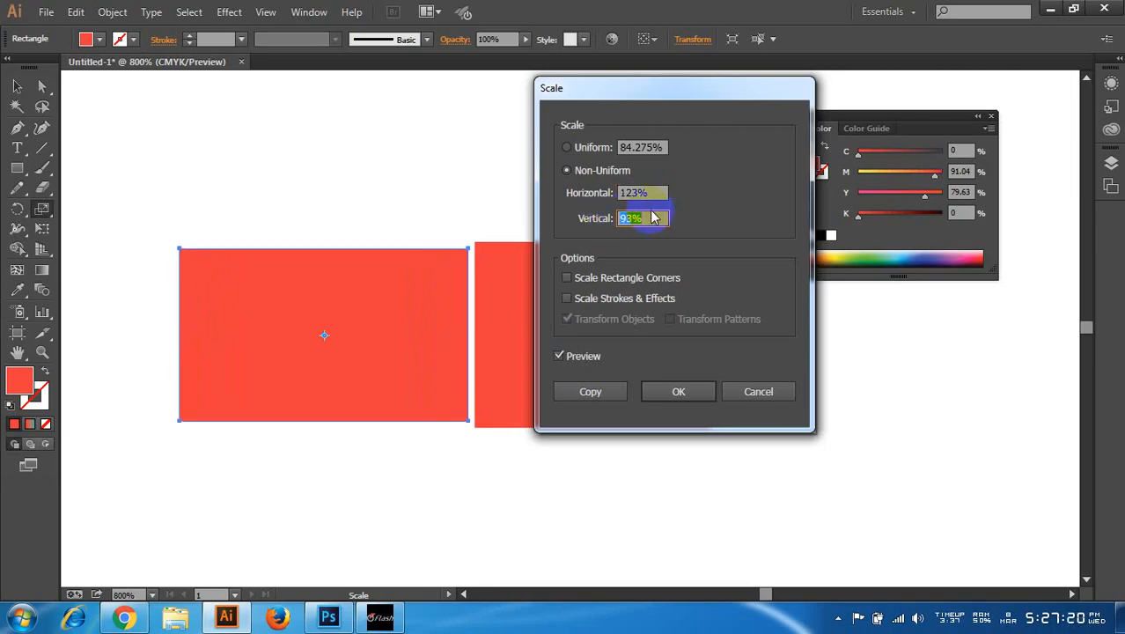
scroll(652, 216, "down", 7)
scroll(653, 217, "down", 20)
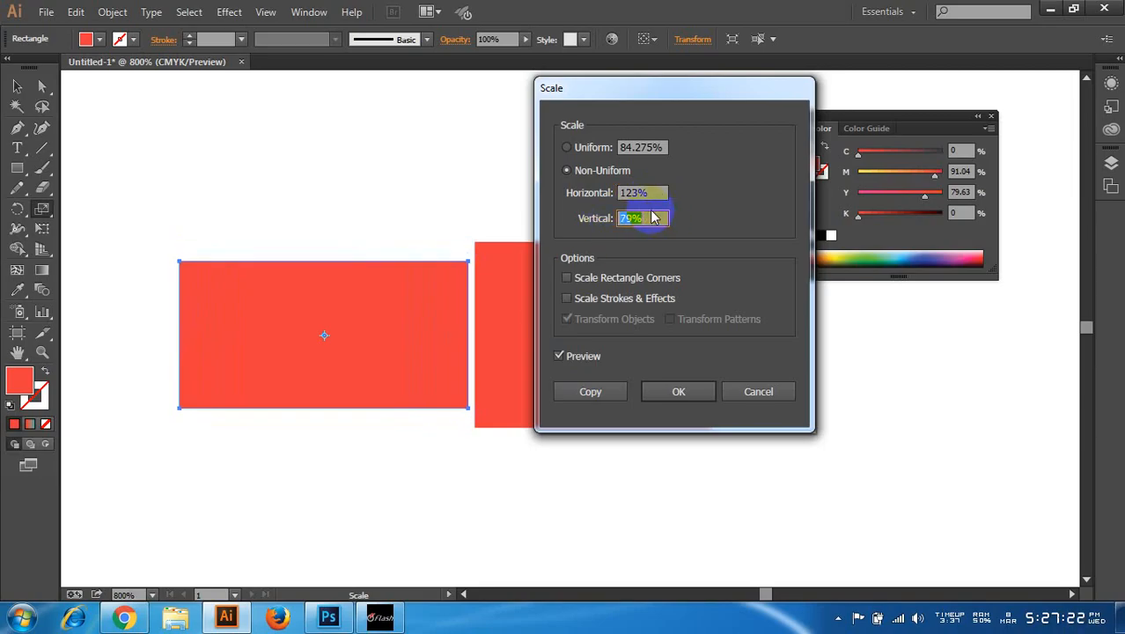
- Try uniform scaling at 93% and 87%, and cancel the Scale settings
left_click(566, 147)
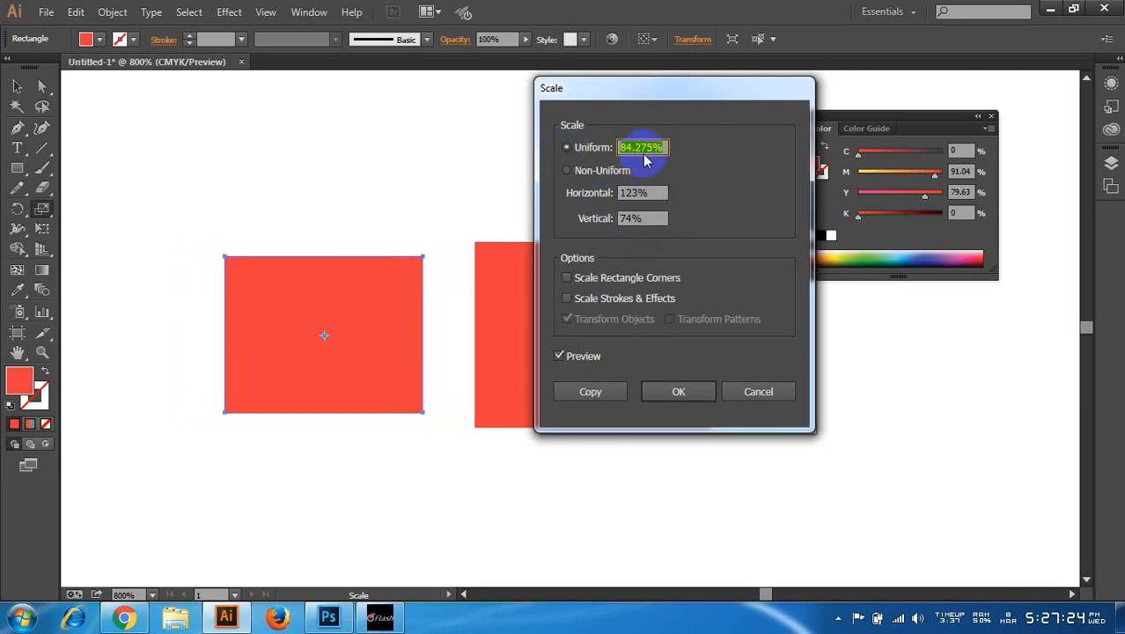
double_click(664, 146)
scroll(664, 147, "up", 5)
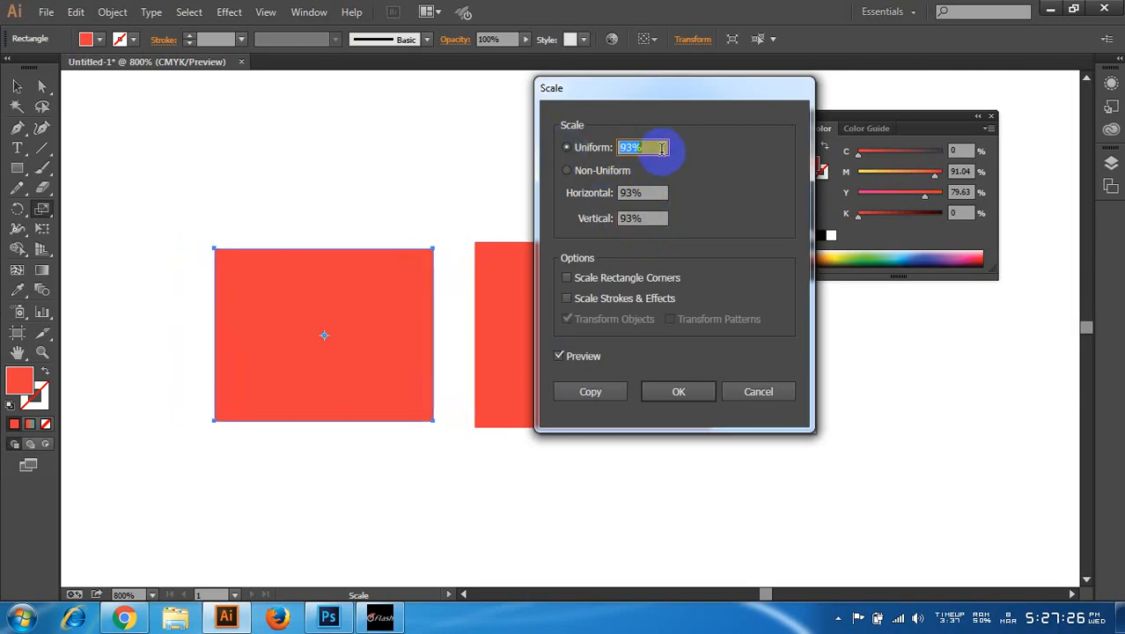
scroll(661, 149, "up", 5)
scroll(661, 150, "down", 11)
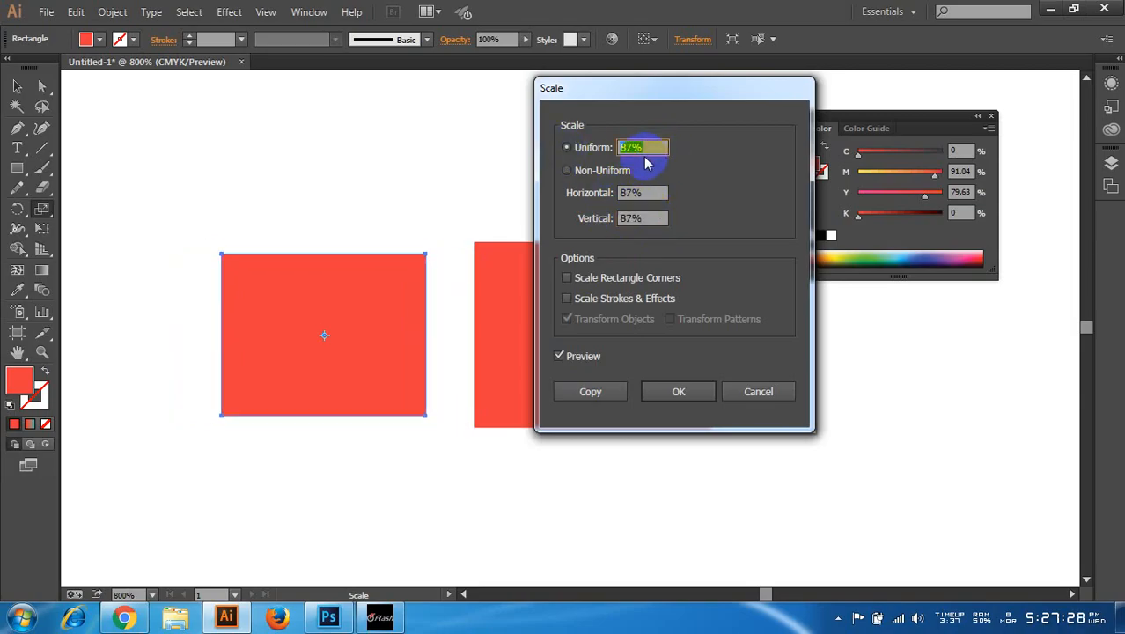
left_click(649, 143)
left_click(605, 150)
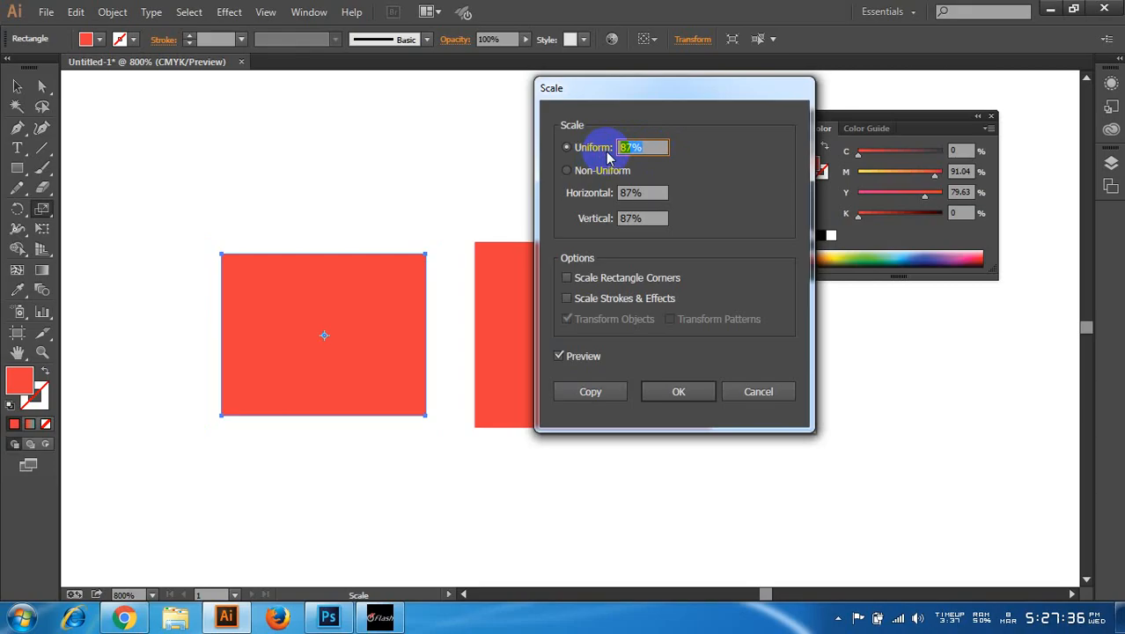
left_click(758, 391)
- Reselect the original rectangle, reopen its Scale settings, and preview a uniform scale of 120%
left_click(16, 87)
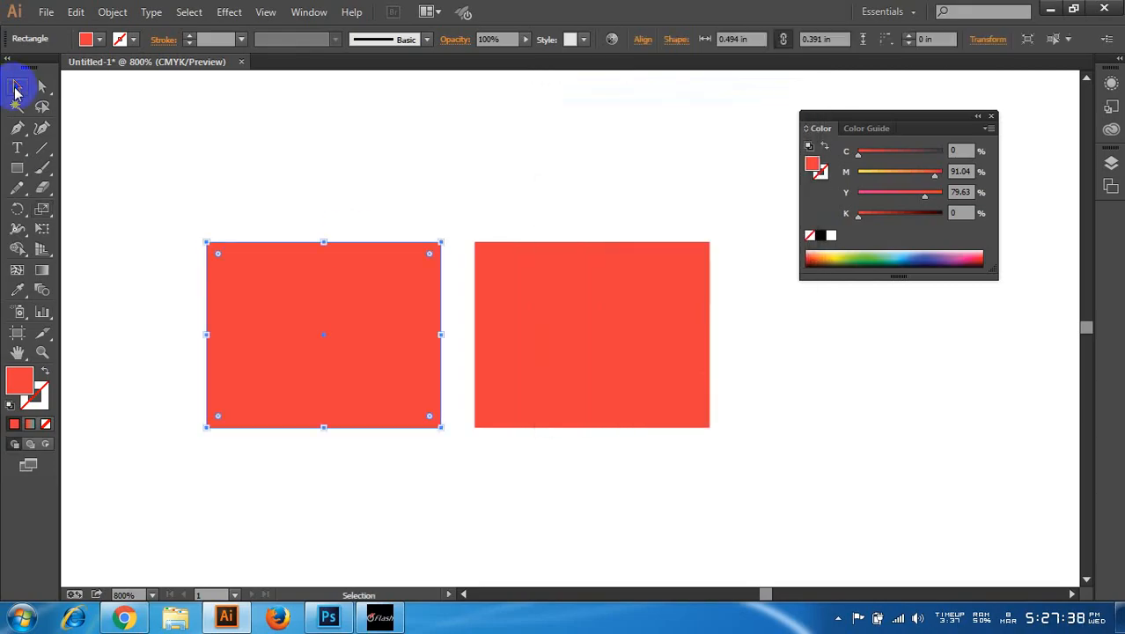
left_click(243, 152)
left_click(395, 269)
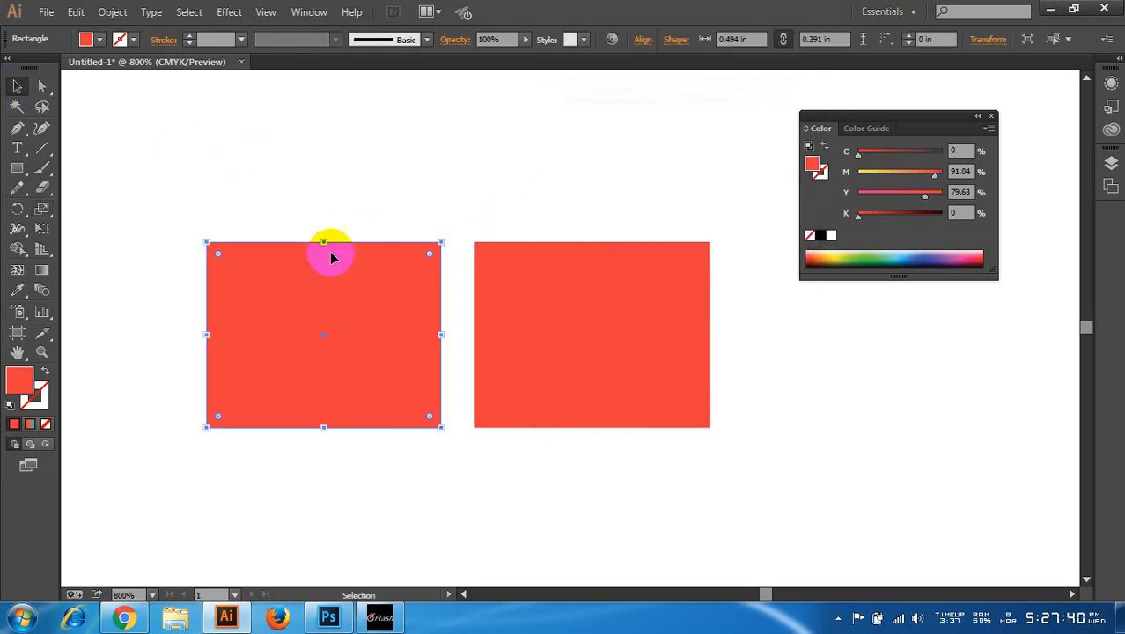
double_click(42, 209)
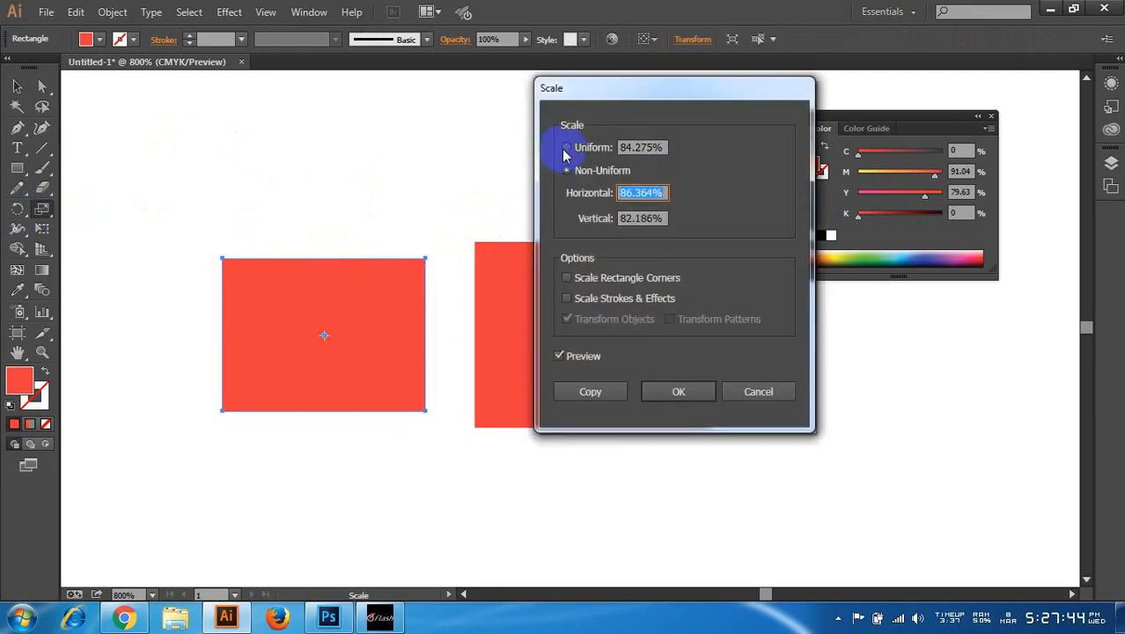
left_click(566, 149)
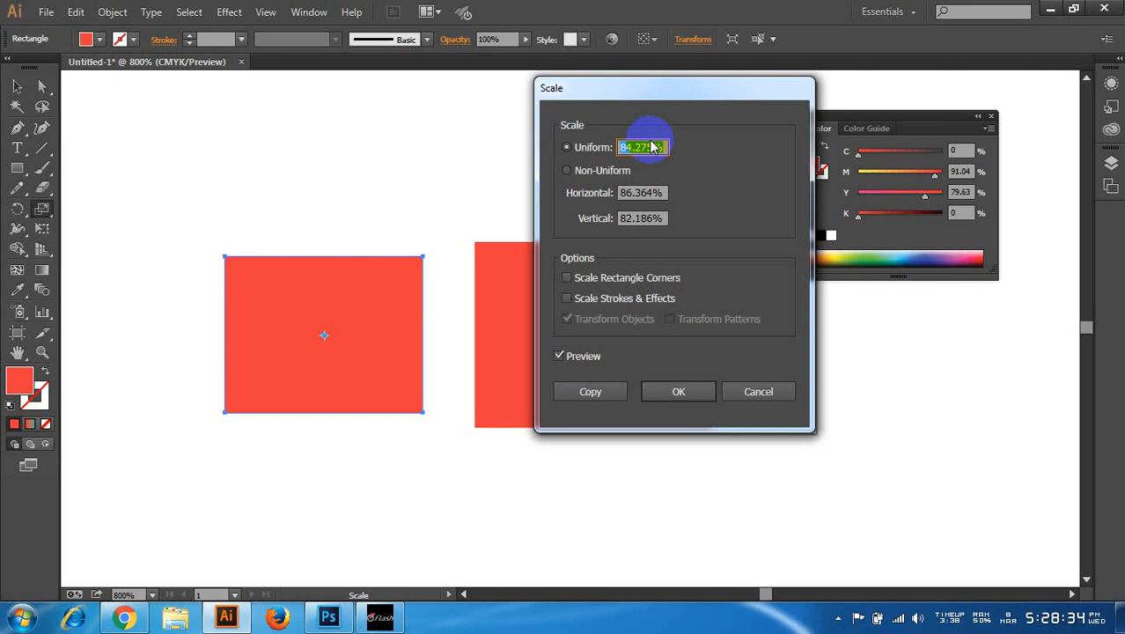
type("120")
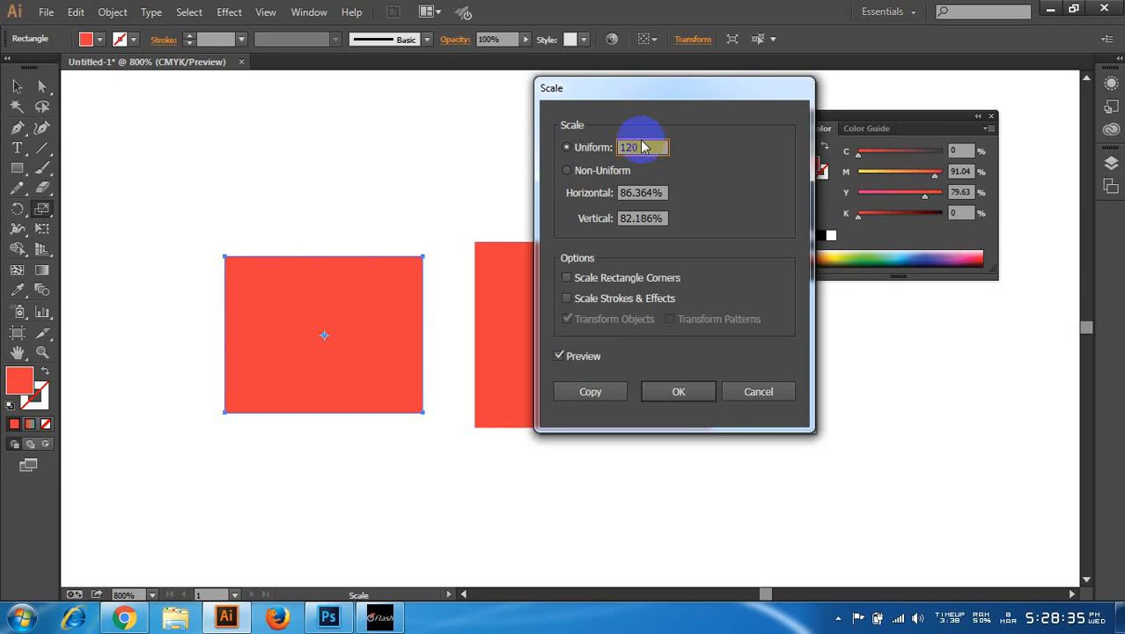
left_click(644, 191)
left_click(651, 143)
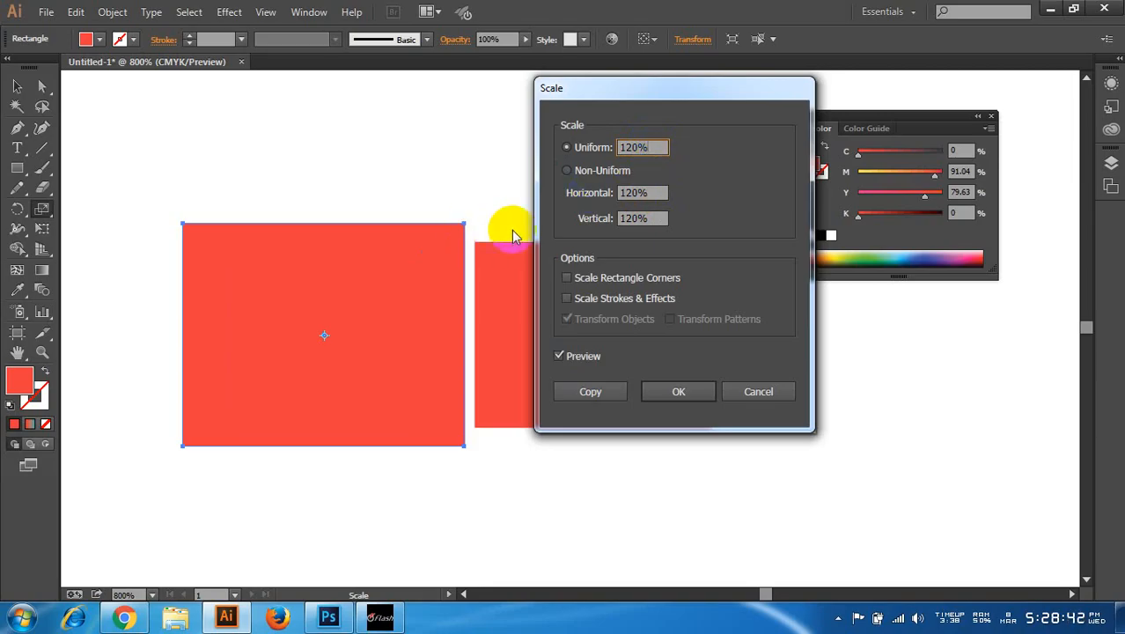
- Preview a uniform scale of 80% on the original rectangle
left_click(628, 146)
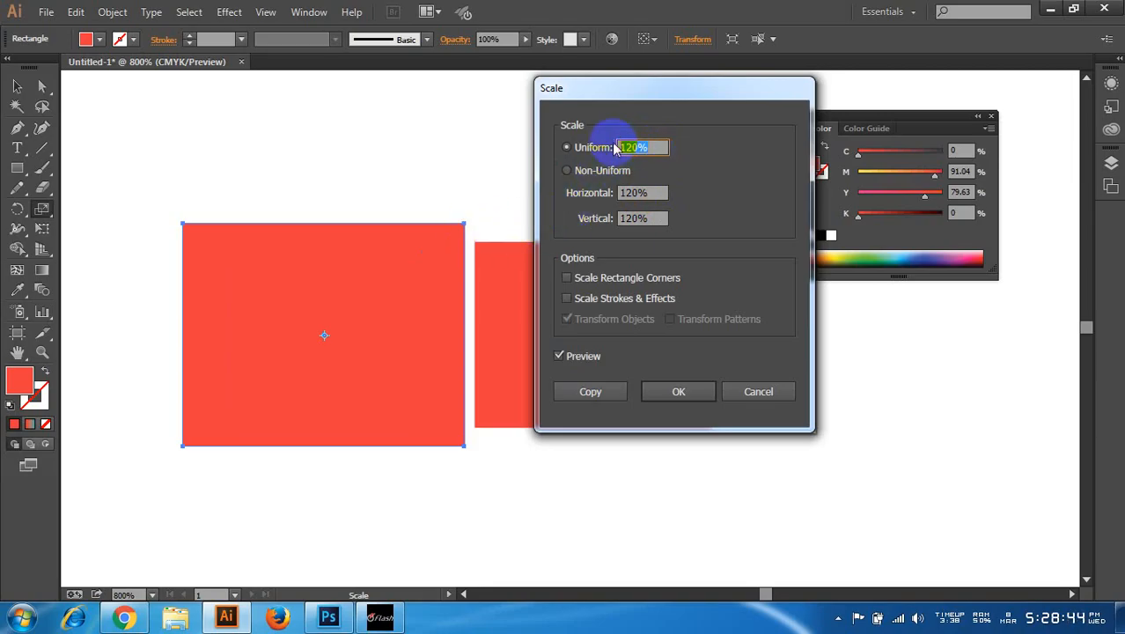
type("80")
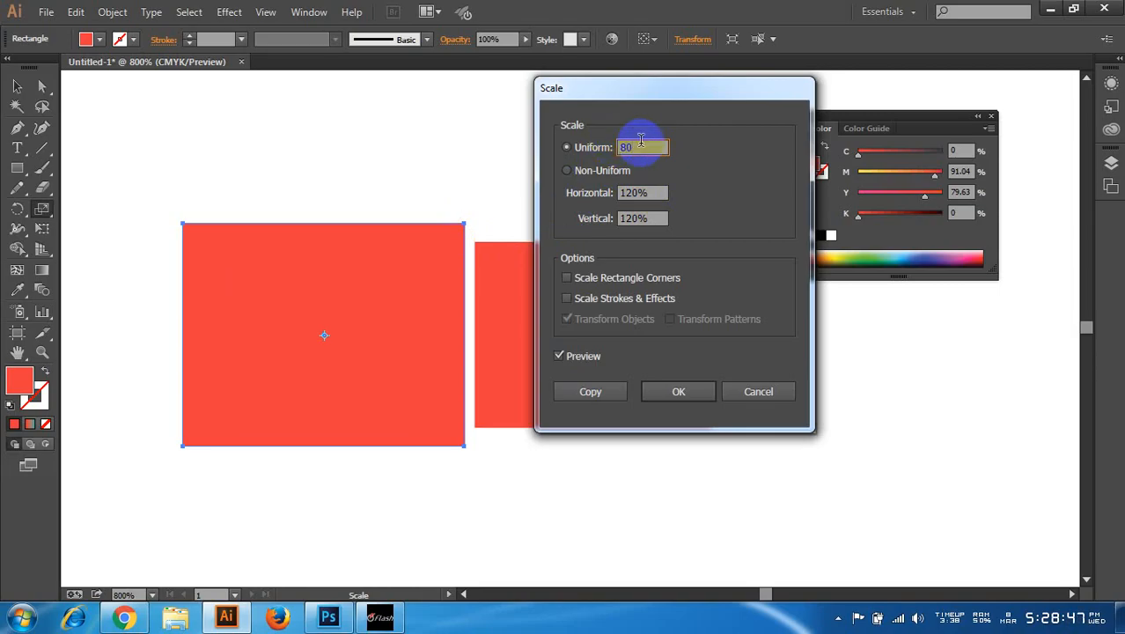
left_click(643, 193)
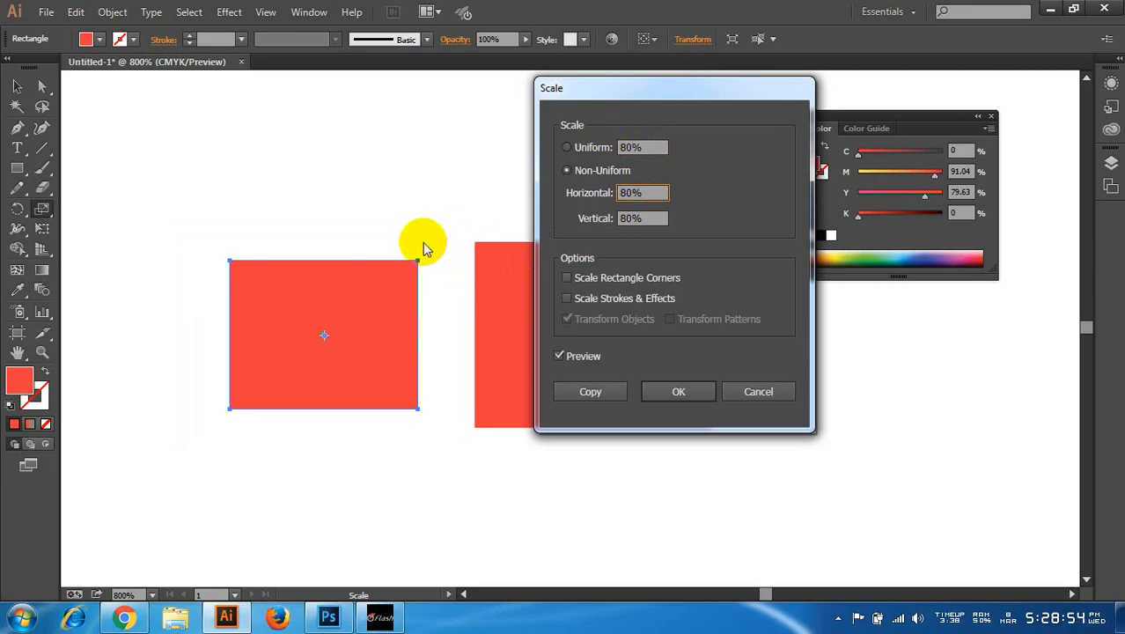
left_click(653, 147)
left_click(595, 147)
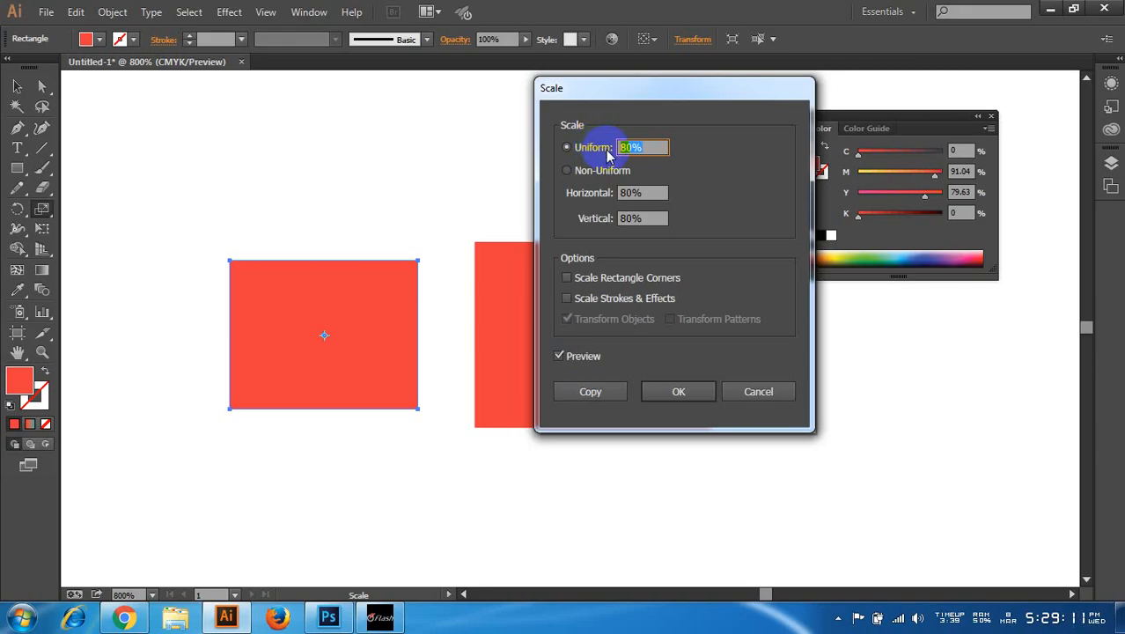
- Set the uniform scale to 100% and apply it to the original rectangle
left_click(645, 147)
type("100")
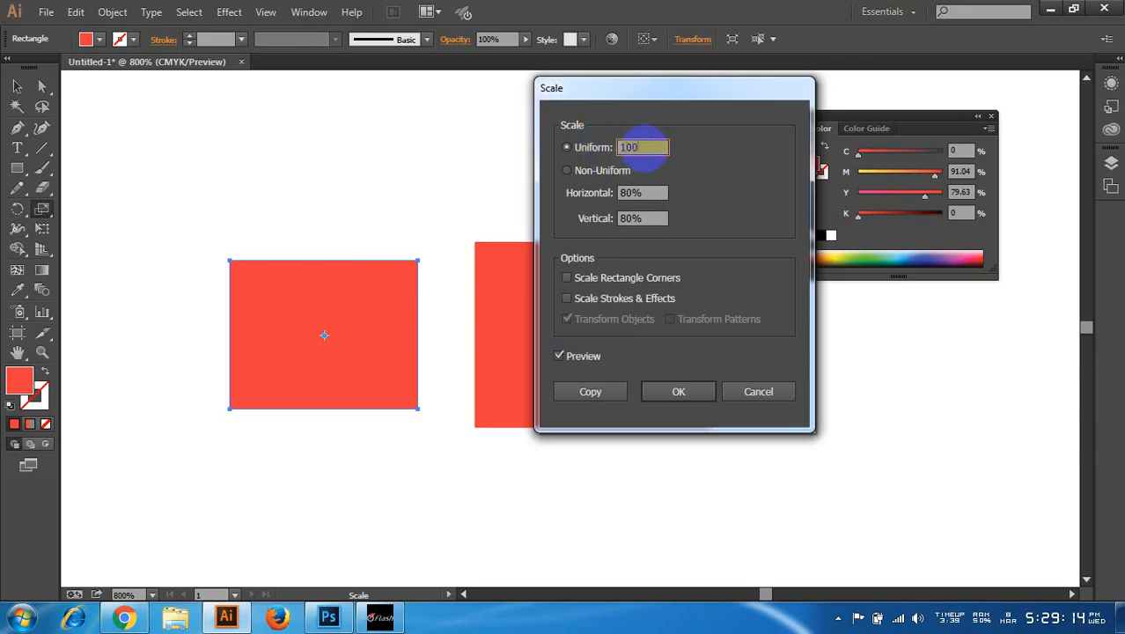
key("Return")
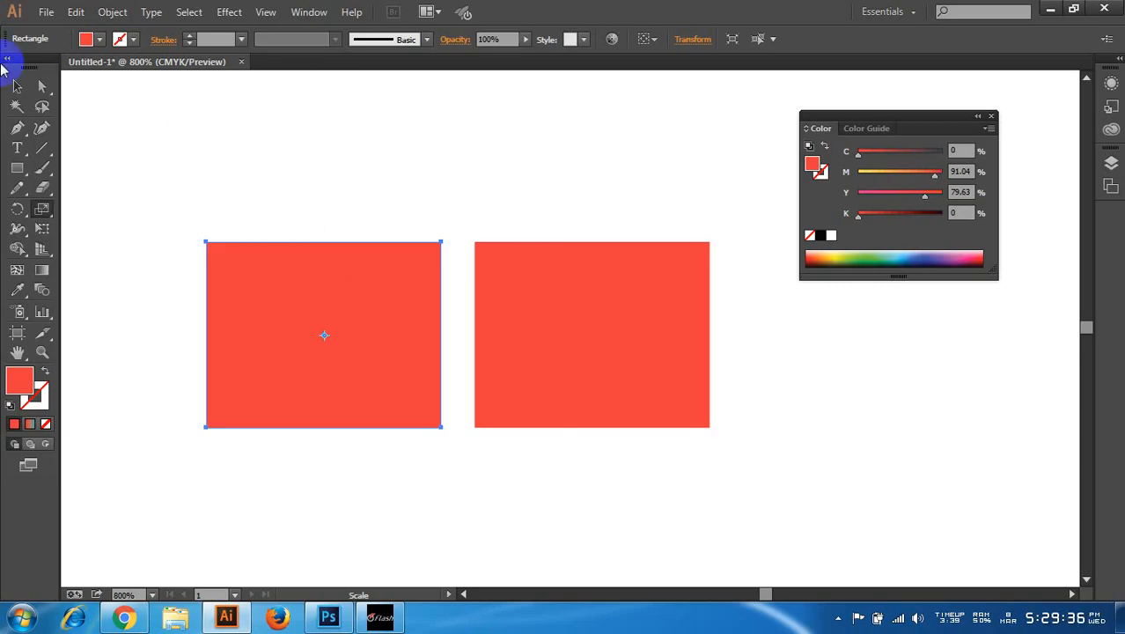
- Delete the original rectangle, keeping only the duplicate beside it
left_click(17, 86)
left_click(144, 115)
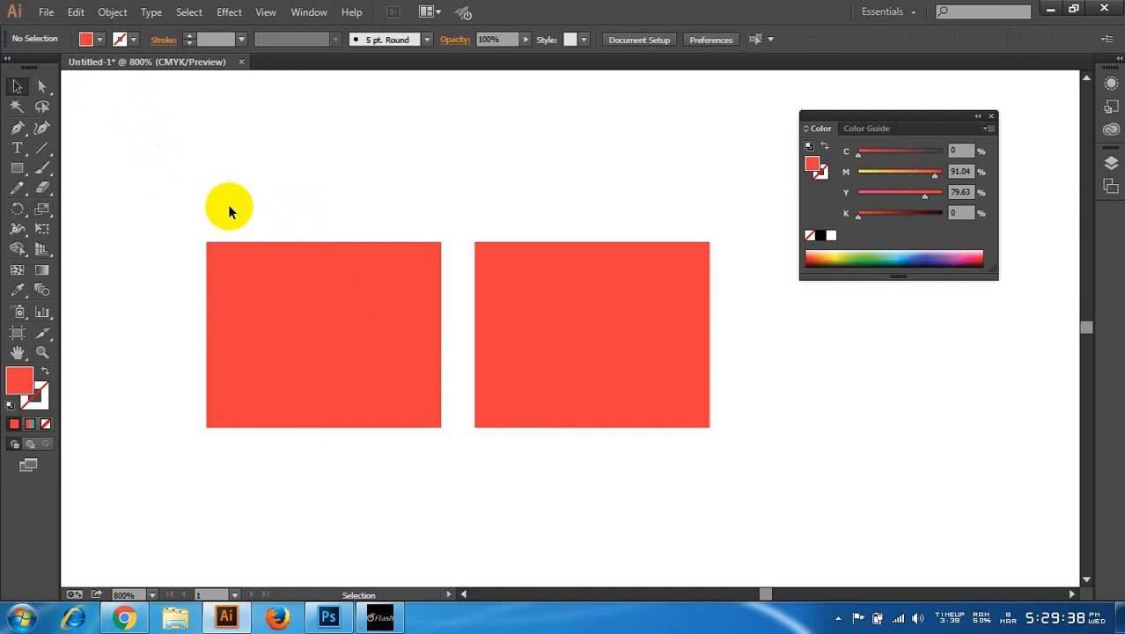
left_click(274, 284)
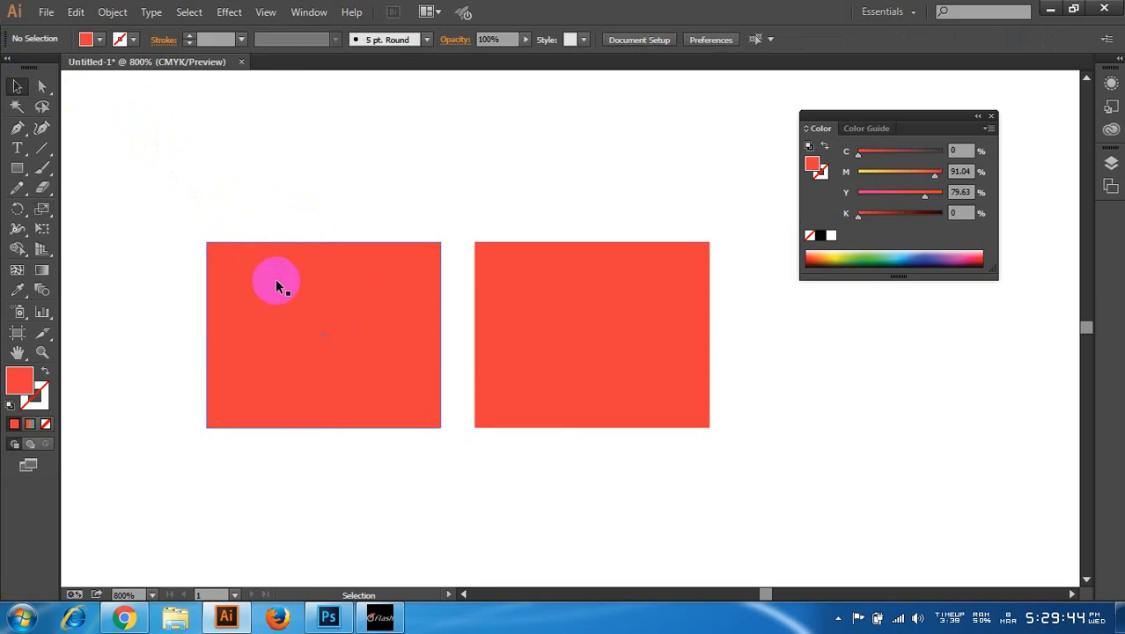
left_click(332, 282)
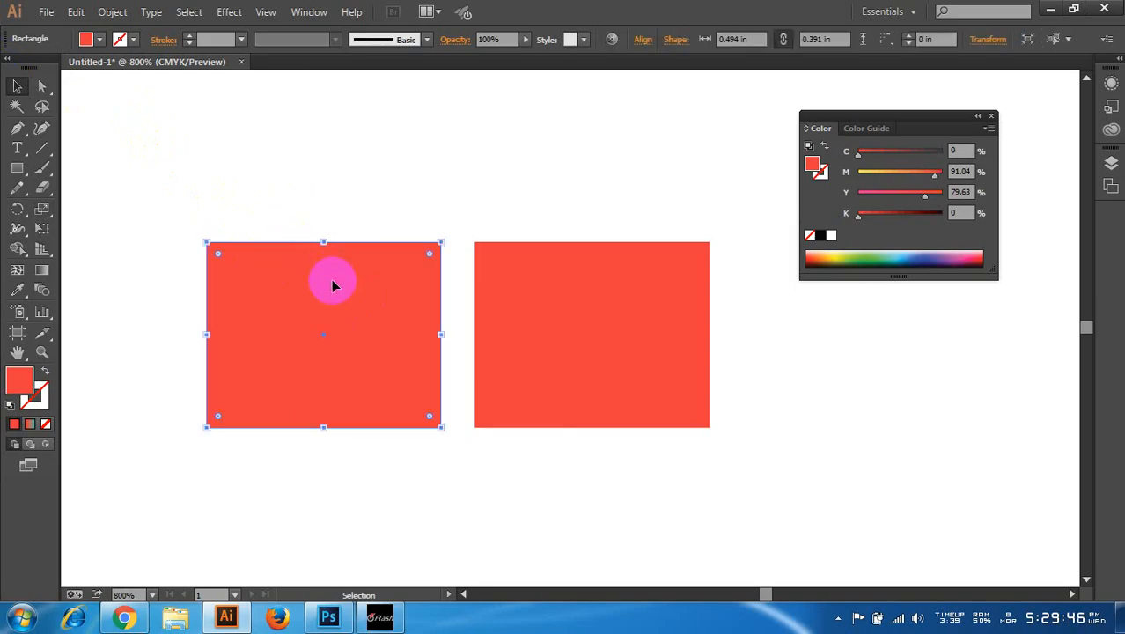
key("Delete")
- Move the remaining rectangle left, partly into the space of the deleted one
left_click_drag(571, 293, 421, 299)
scroll(420, 300, "down", 2)
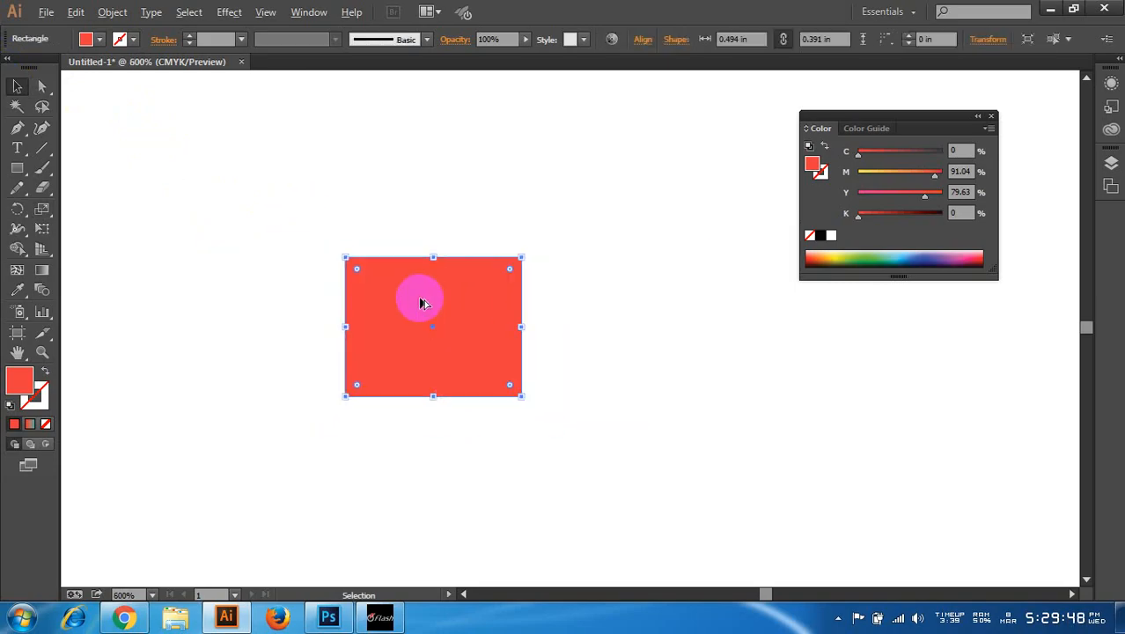
scroll(497, 331, "up", 1)
scroll(400, 285, "down", 3)
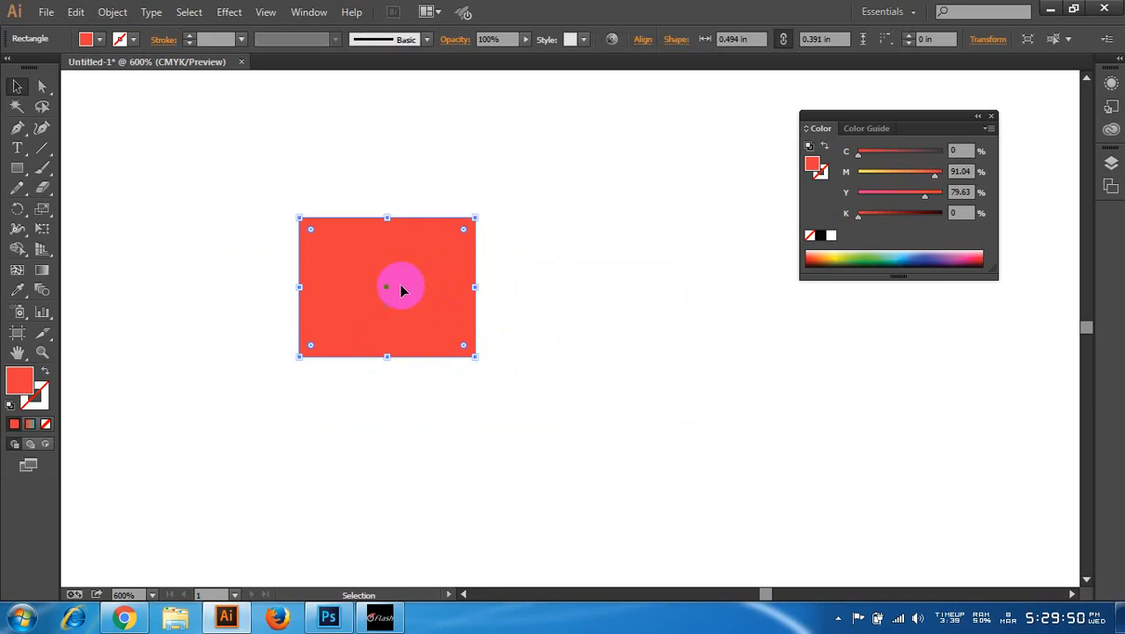
scroll(398, 255, "up", 1)
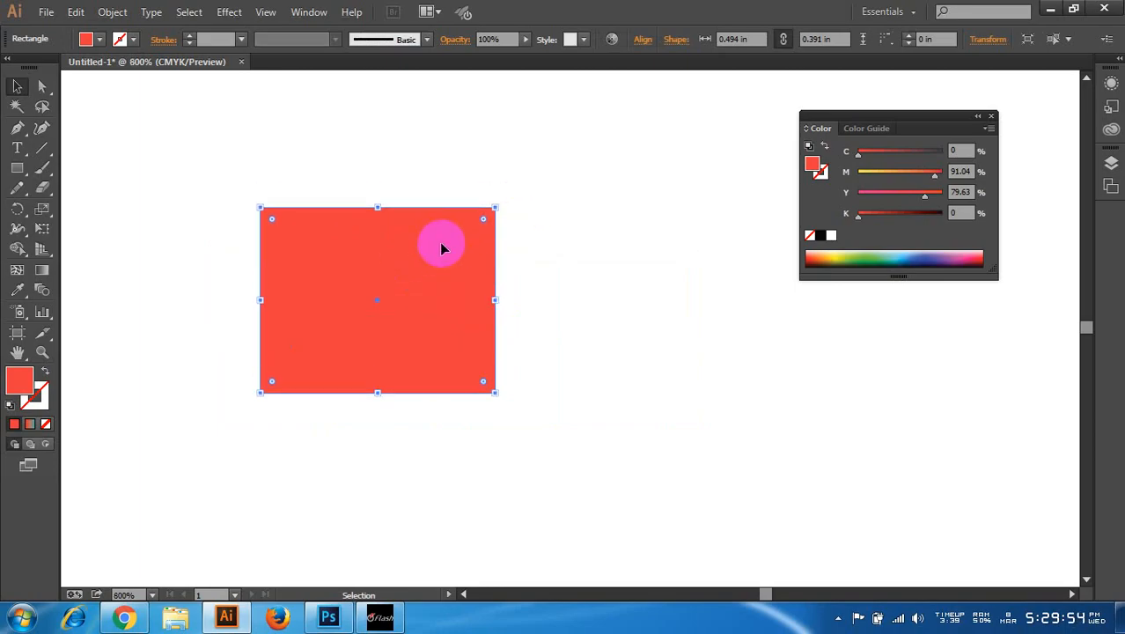
- Try shifting the rectangle to the right and slightly up, and undo it
left_click_drag(392, 250, 680, 211)
key("ctrl+z")
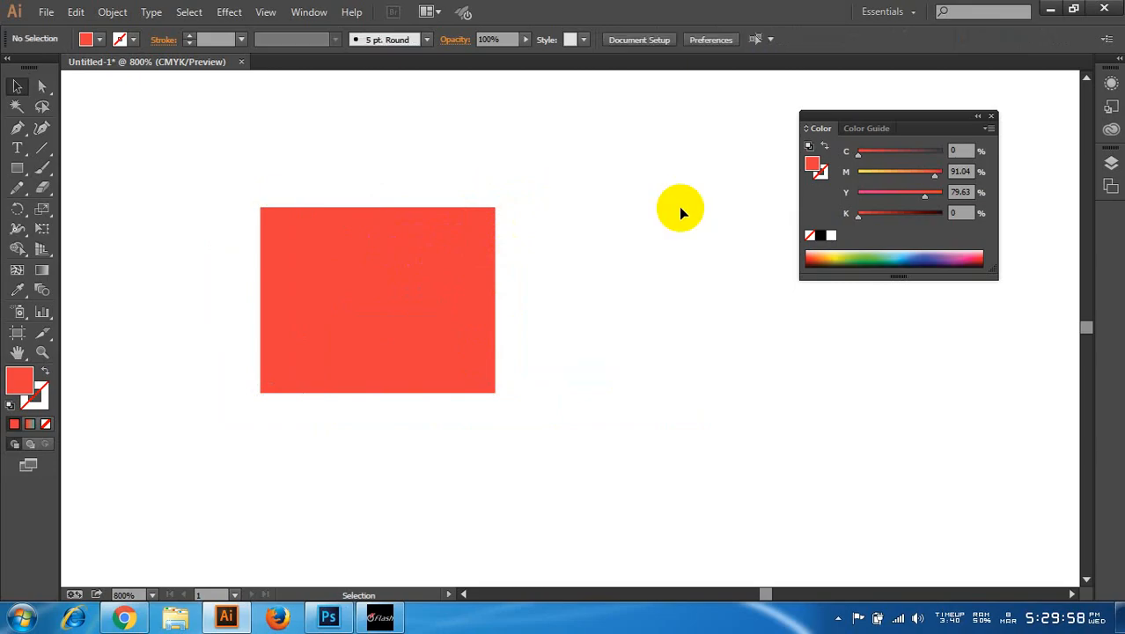
- Copy and paste the rectangle, and delete the pasted copy
left_click(313, 281)
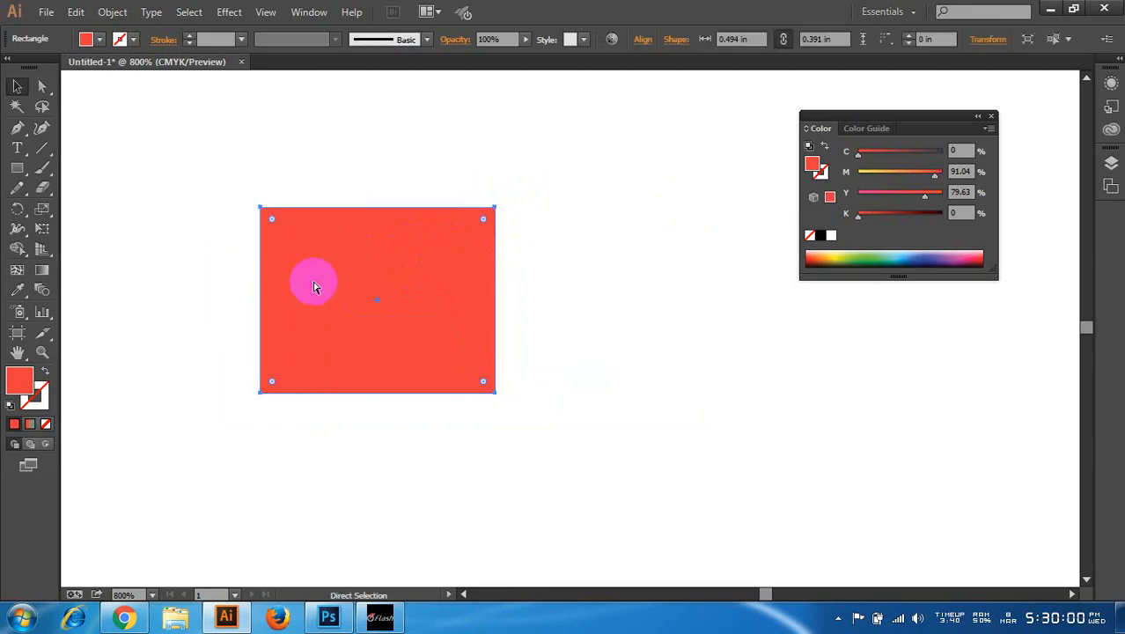
key("ctrl+c")
key("ctrl+v")
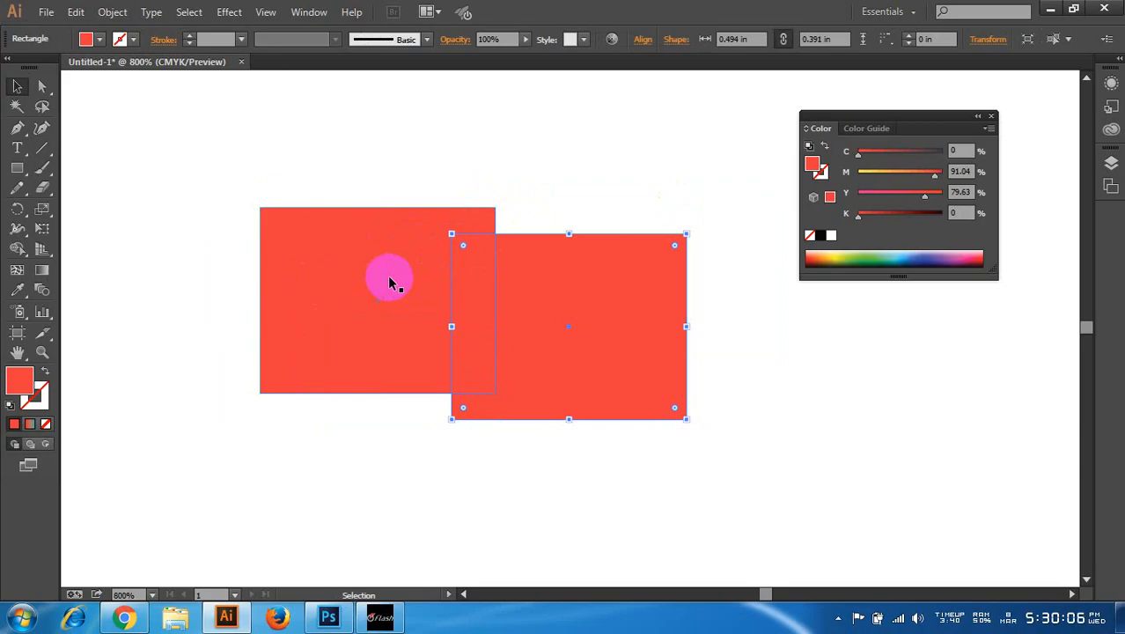
key("Delete")
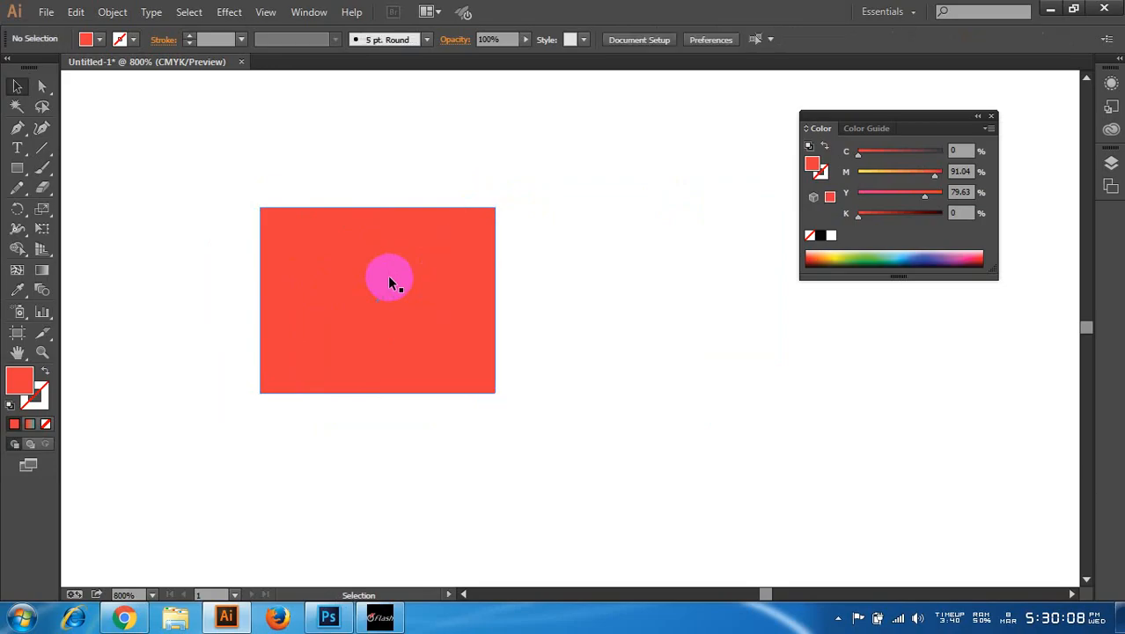
- Select the rectangle, switch to the Direct Selection tool, and return to the Selection tool
left_click(381, 258)
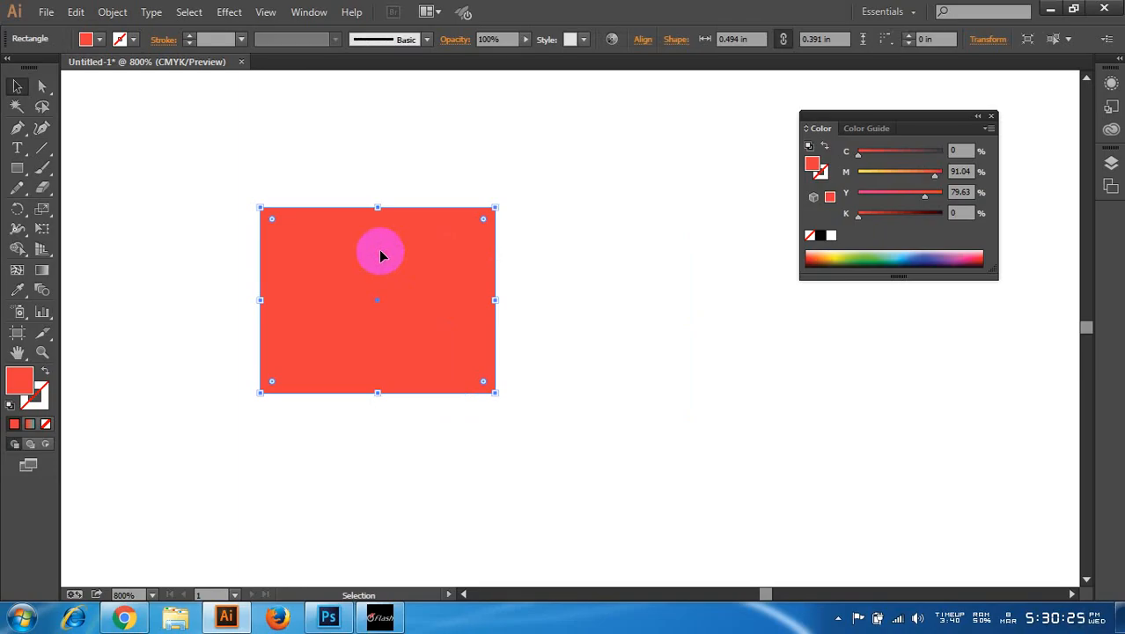
key("a")
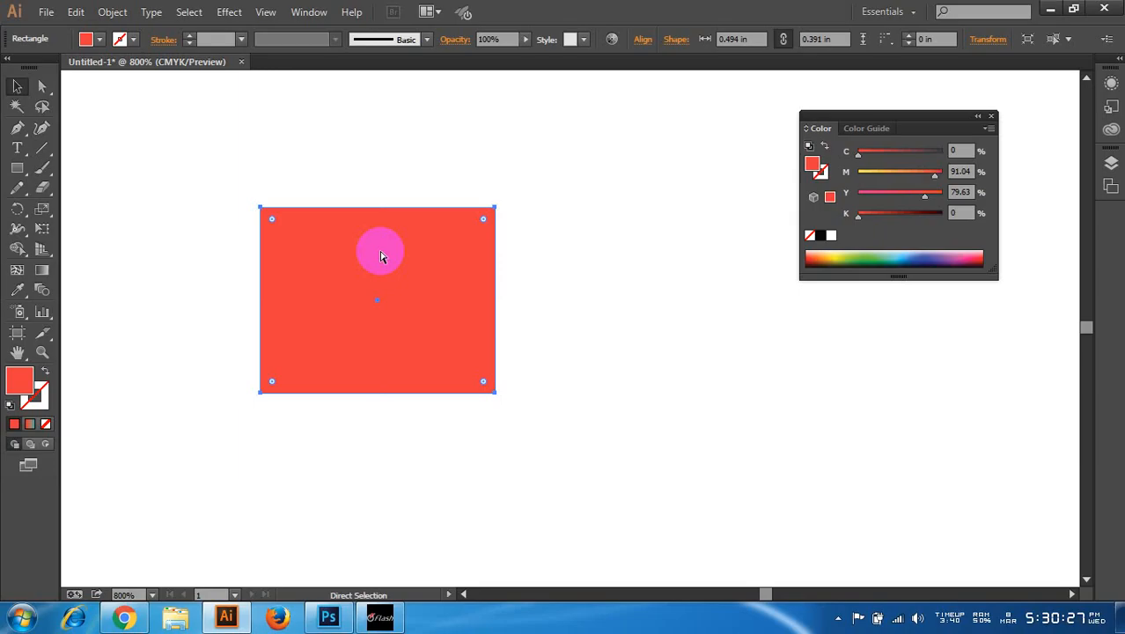
key("v")
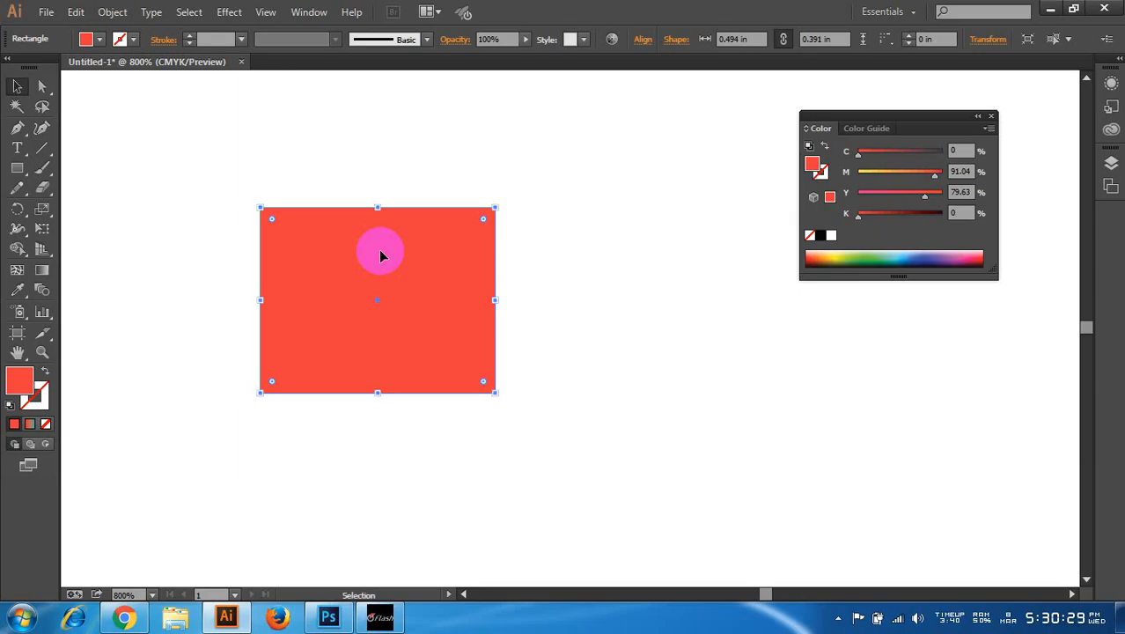
- Alternate between the Direct Selection and Selection tools on the selected rectangle, ending on the Selection tool
key("a")
key("v")
key("a")
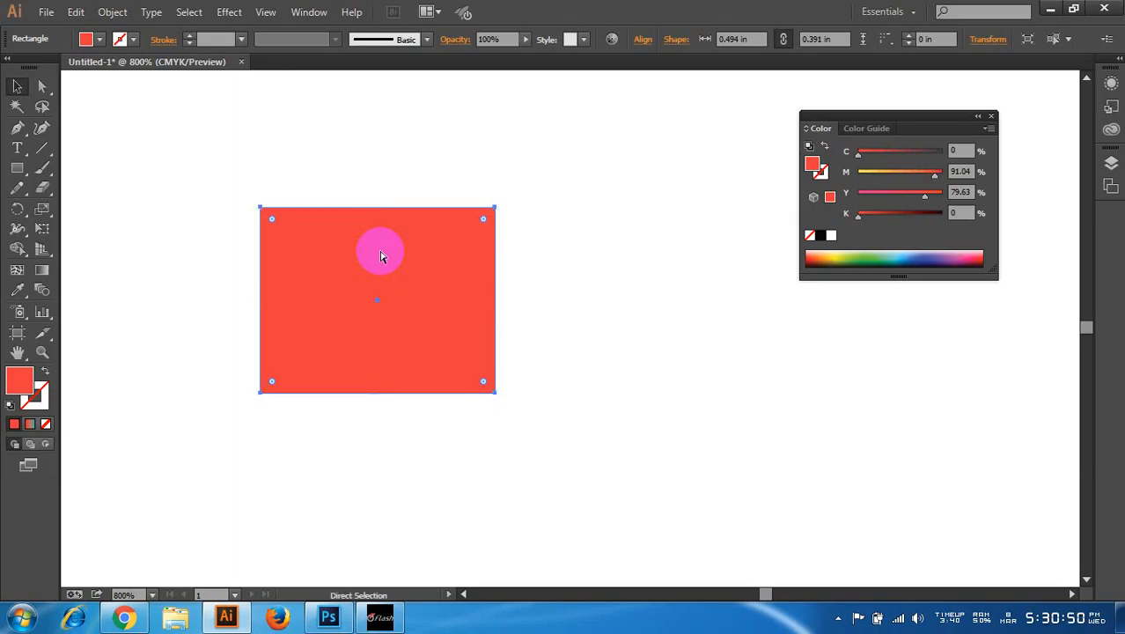
key("v")
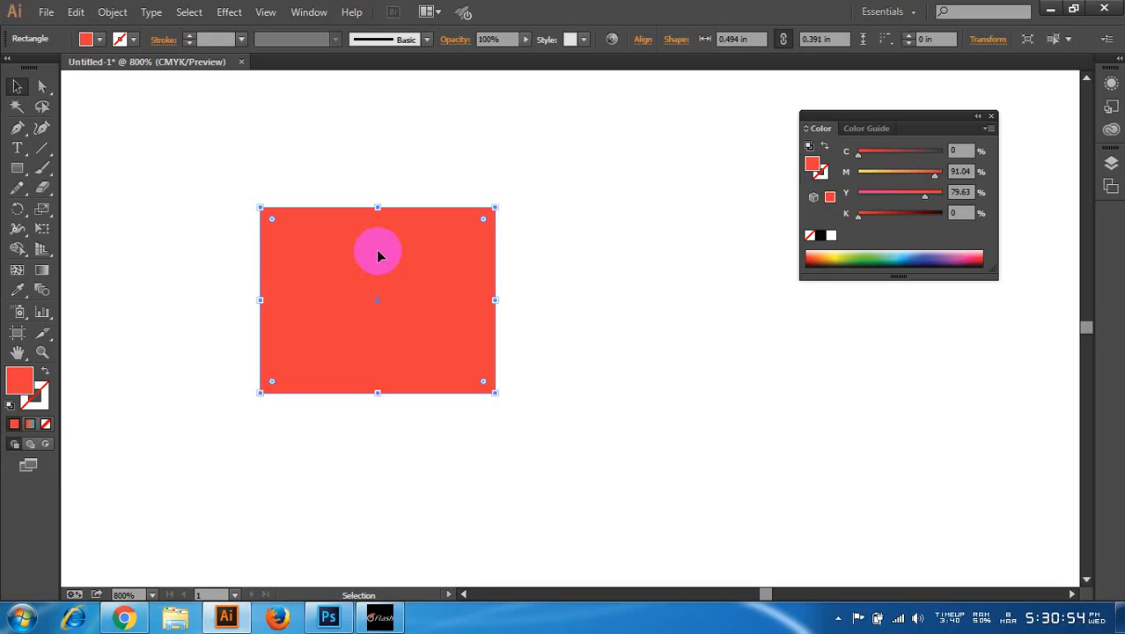
- Move the front copy off the rectangle and delete it, and shift the remaining rectangle to the right
left_click_drag(381, 255, 489, 190)
key("Delete")
left_click_drag(444, 244, 301, 207)
left_click_drag(304, 213, 582, 264)
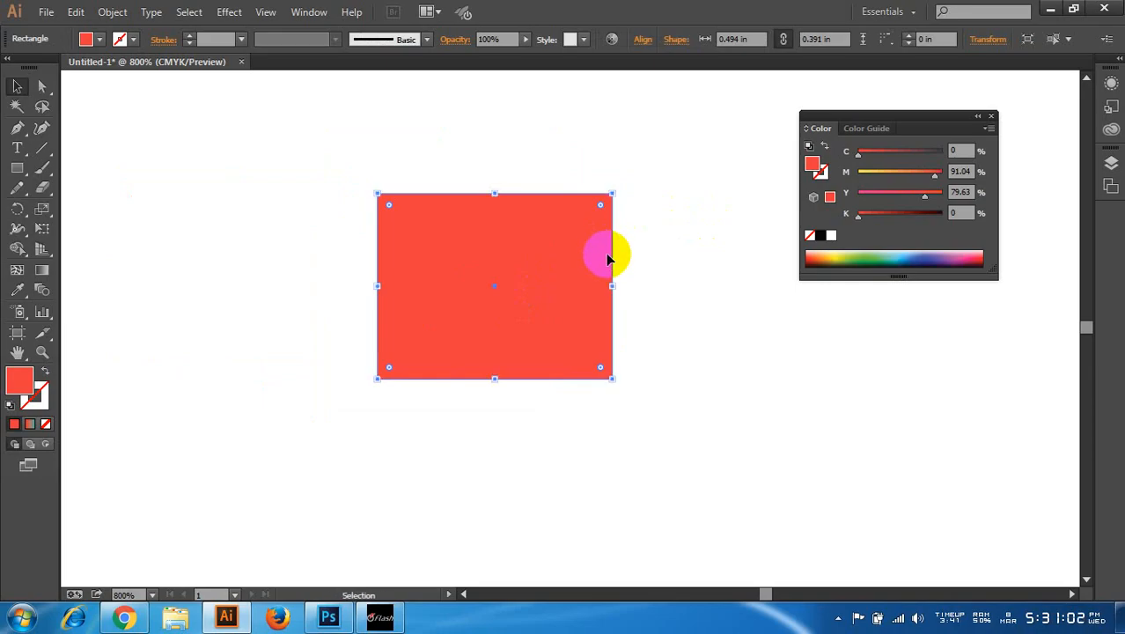
- Paste a copy of the rectangle directly in front of it and set the copy's opacity to 0%
key("ctrl")
left_click(526, 41)
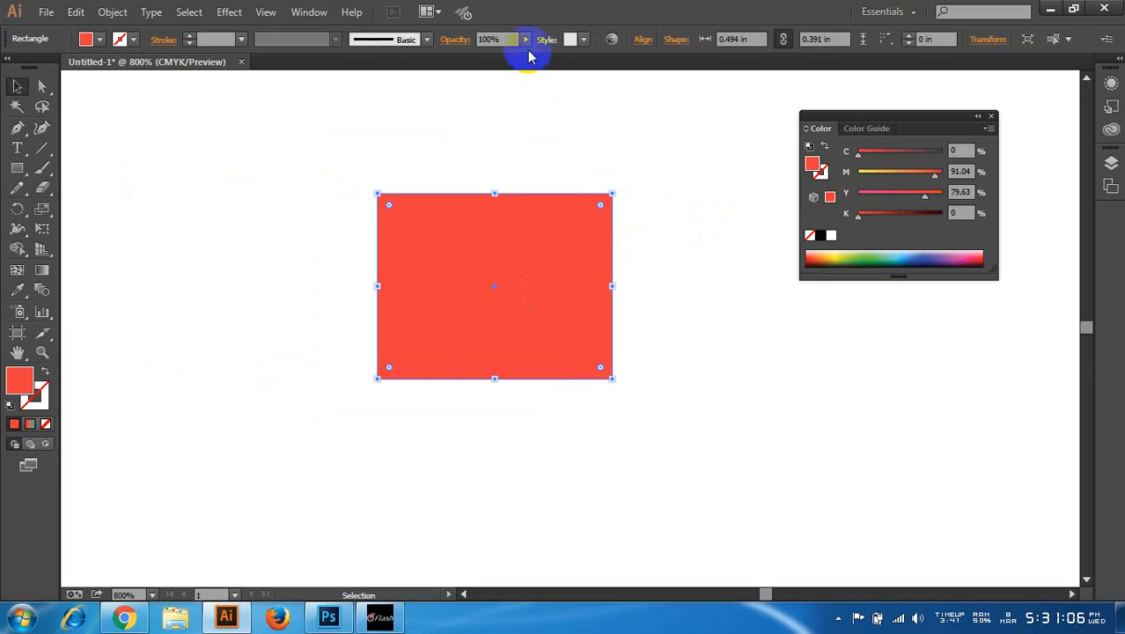
mouse_move(527, 55)
left_mouse_down()
mouse_move(451, 60)
mouse_move(507, 59)
left_mouse_up()
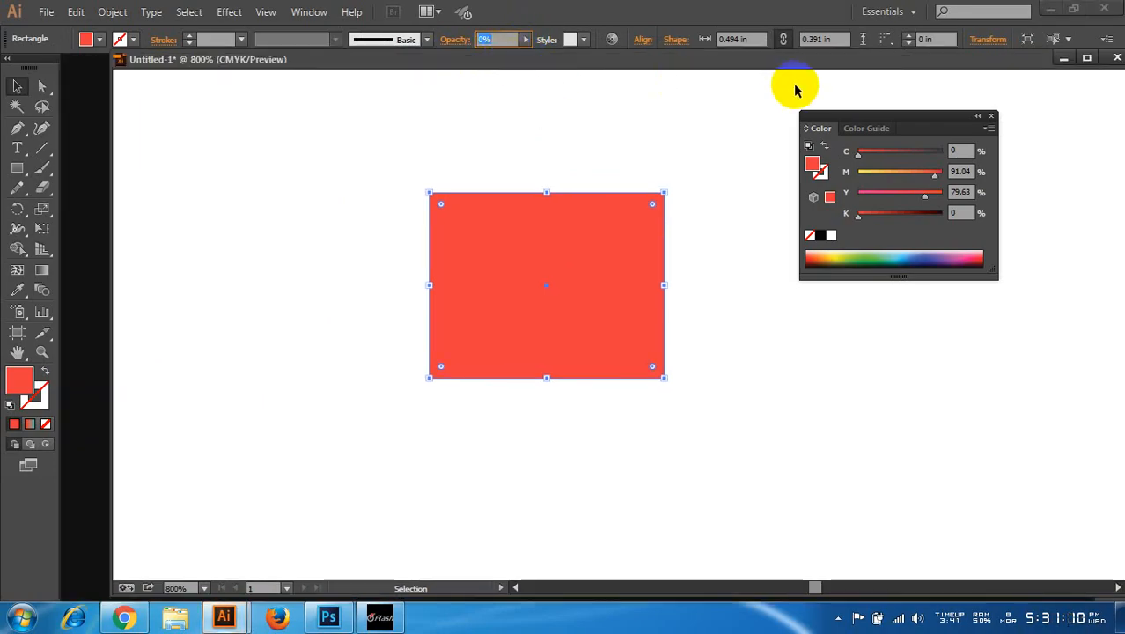
- Float the document window and cycle through the screen modes back to the normal one
left_click_drag(772, 64, 713, 79)
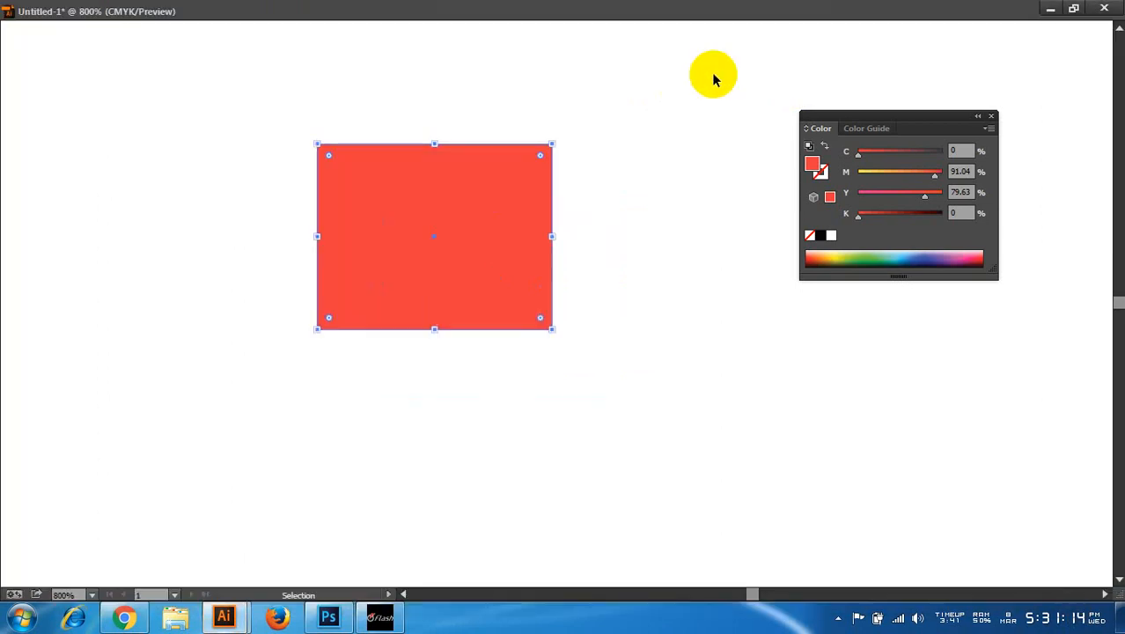
double_click(665, 12)
key("f")
key("f")
key("f")
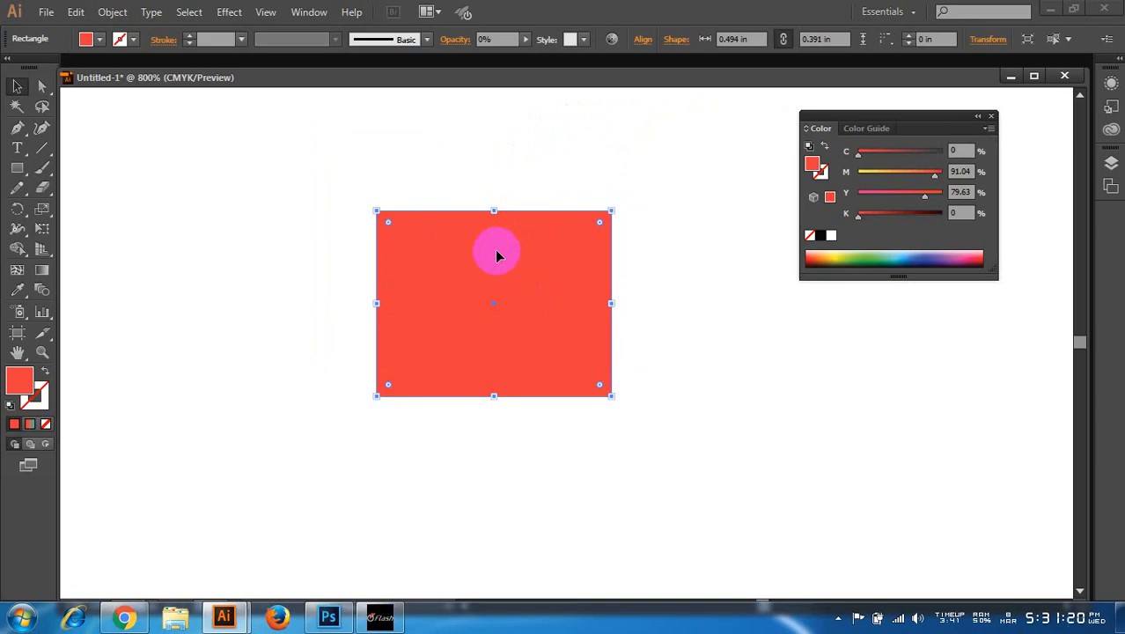
- Fill the pasted front copy with green and set its opacity to 53%
double_click(19, 378)
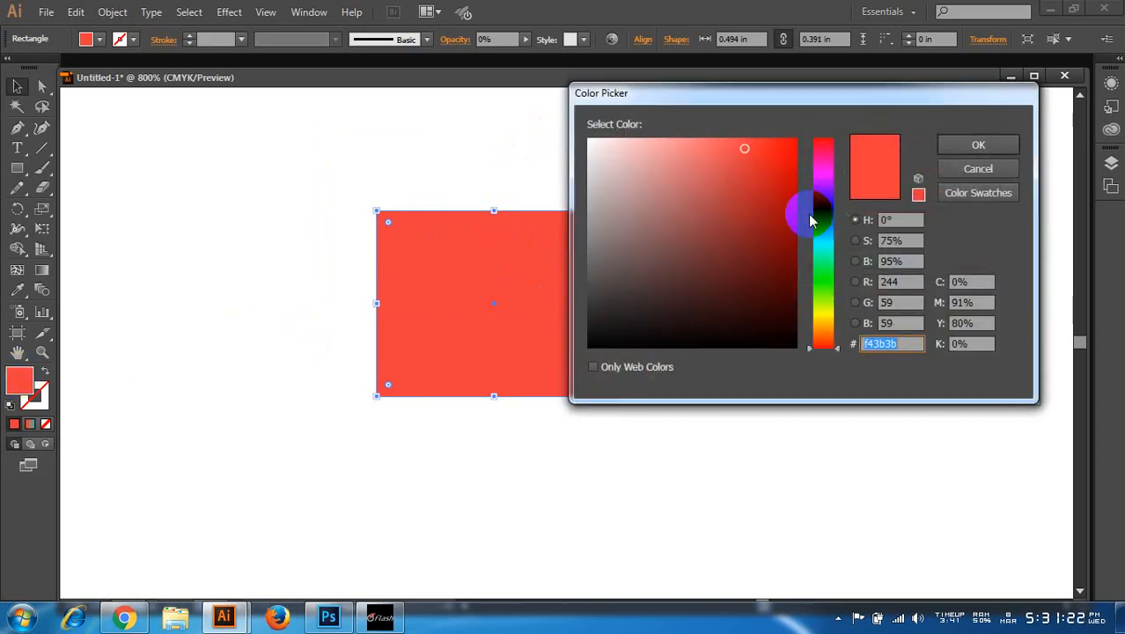
left_click(825, 284)
left_click(976, 146)
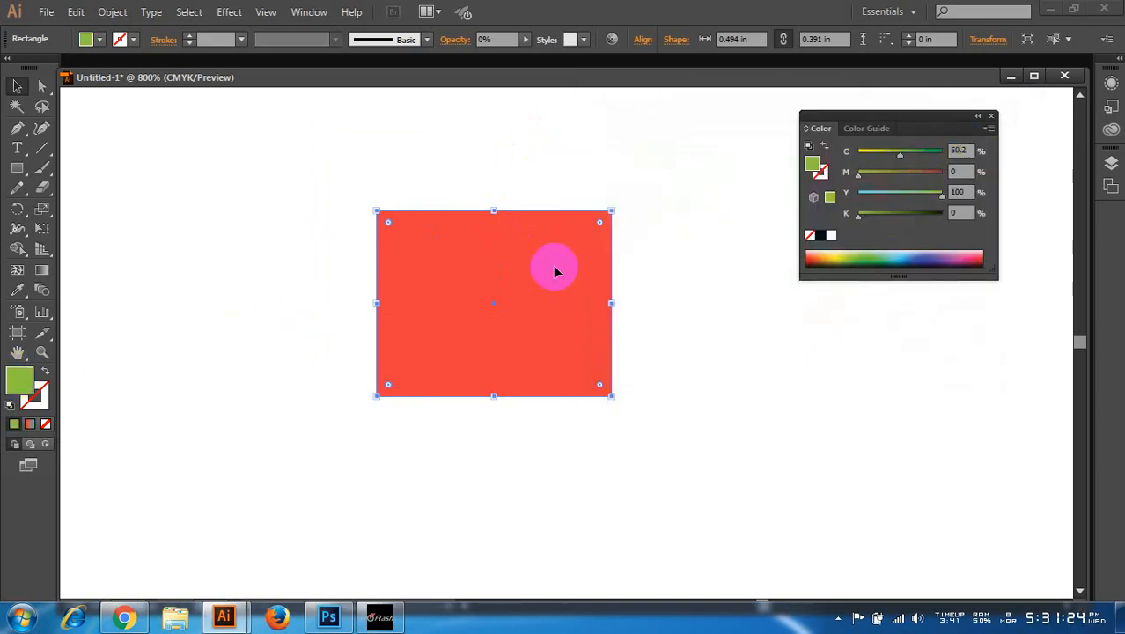
left_click(521, 42)
left_click_drag(479, 55, 510, 60)
- Shift the semi-transparent green copy partly off the red rectangle, delete it, and select the red rectangle
left_click_drag(503, 218, 685, 282)
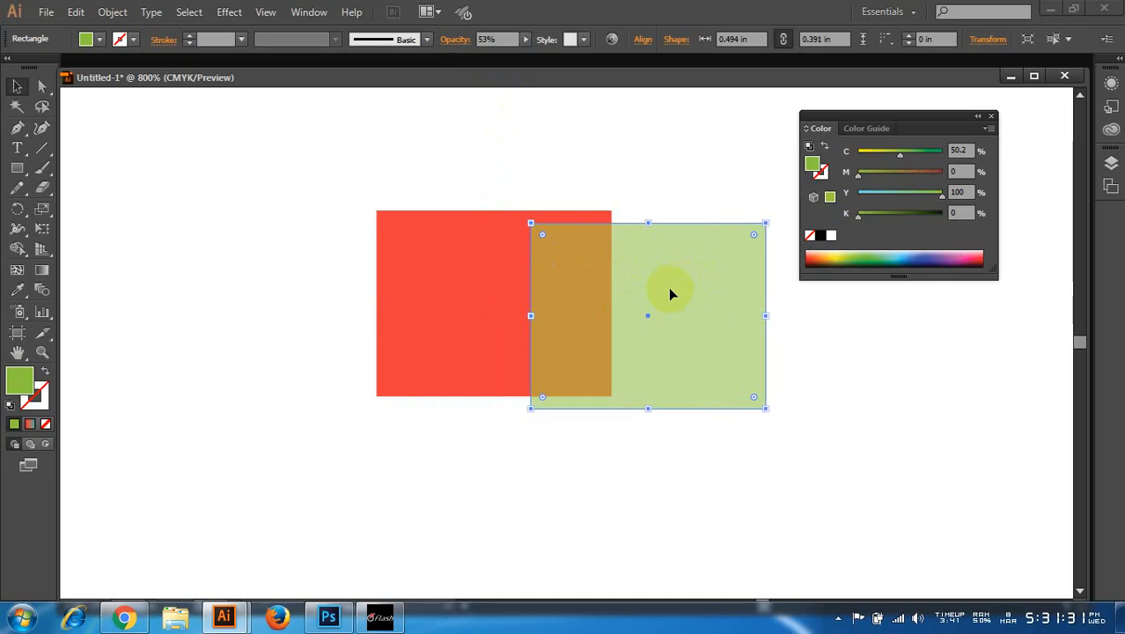
key("Delete")
left_click(540, 280)
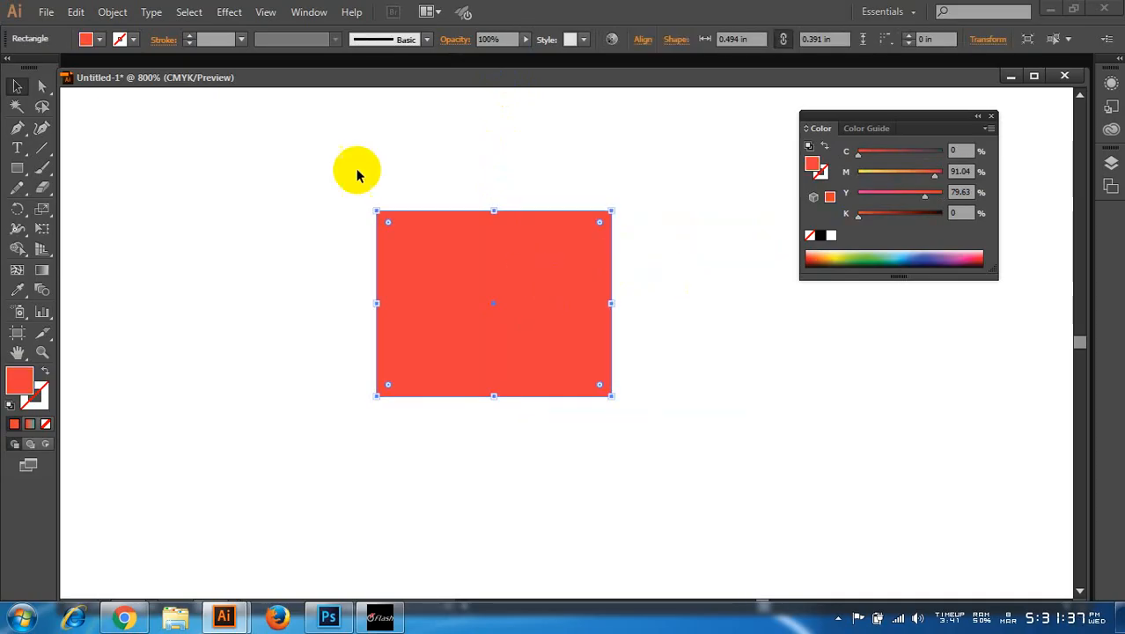
- Look up the Paste in Front command among the available paste commands
left_click(113, 21)
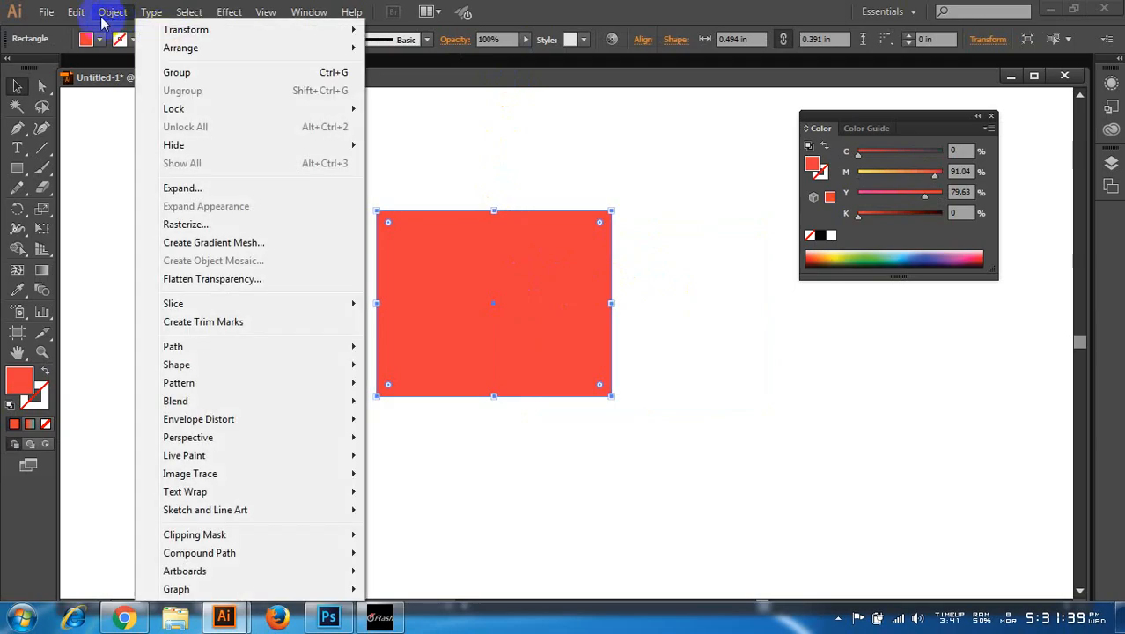
left_click(75, 14)
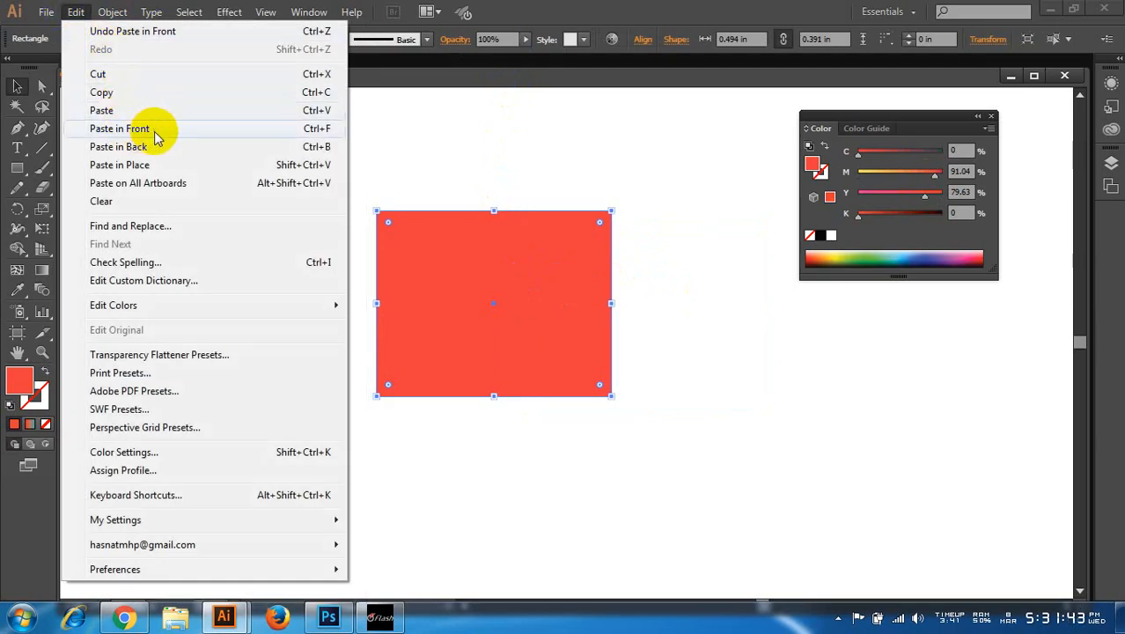
left_click(565, 7)
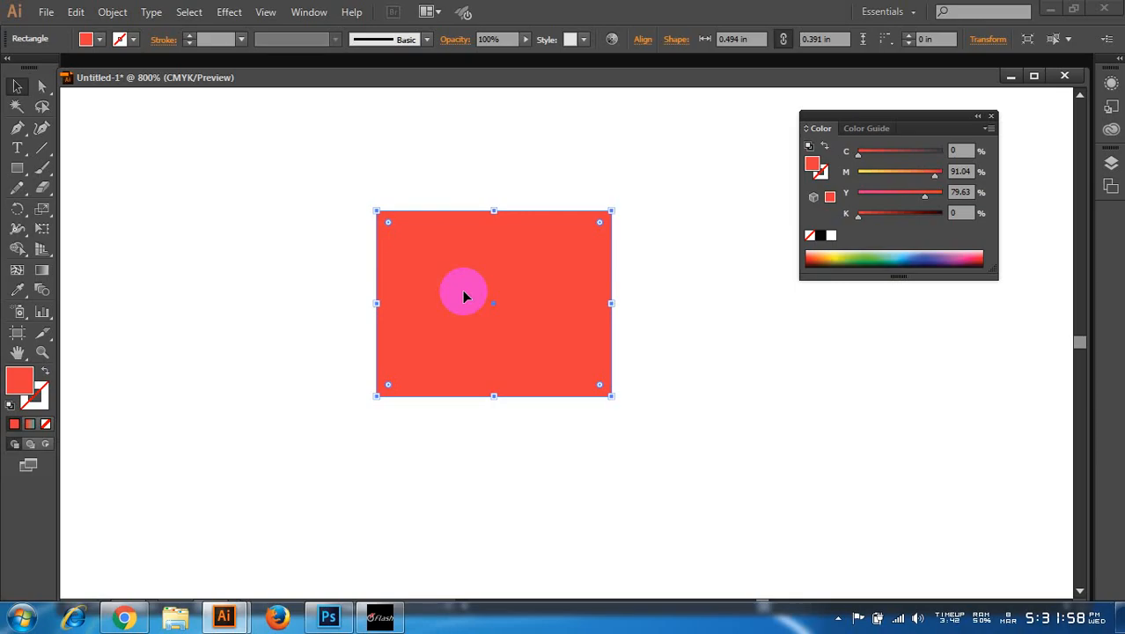
left_click(76, 11)
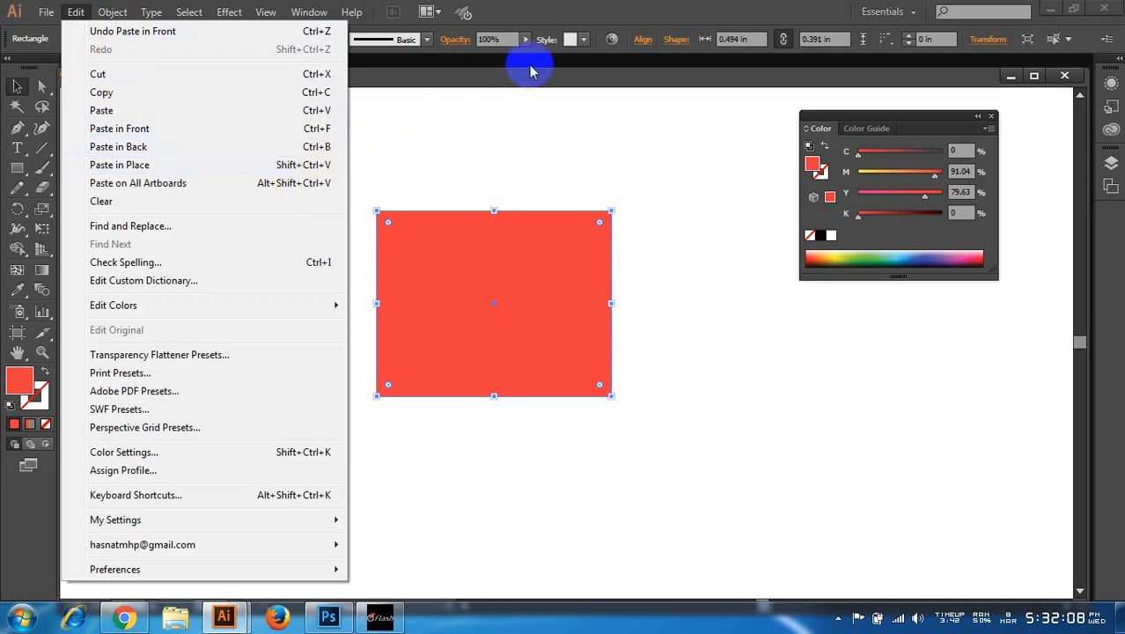
left_click(570, 18)
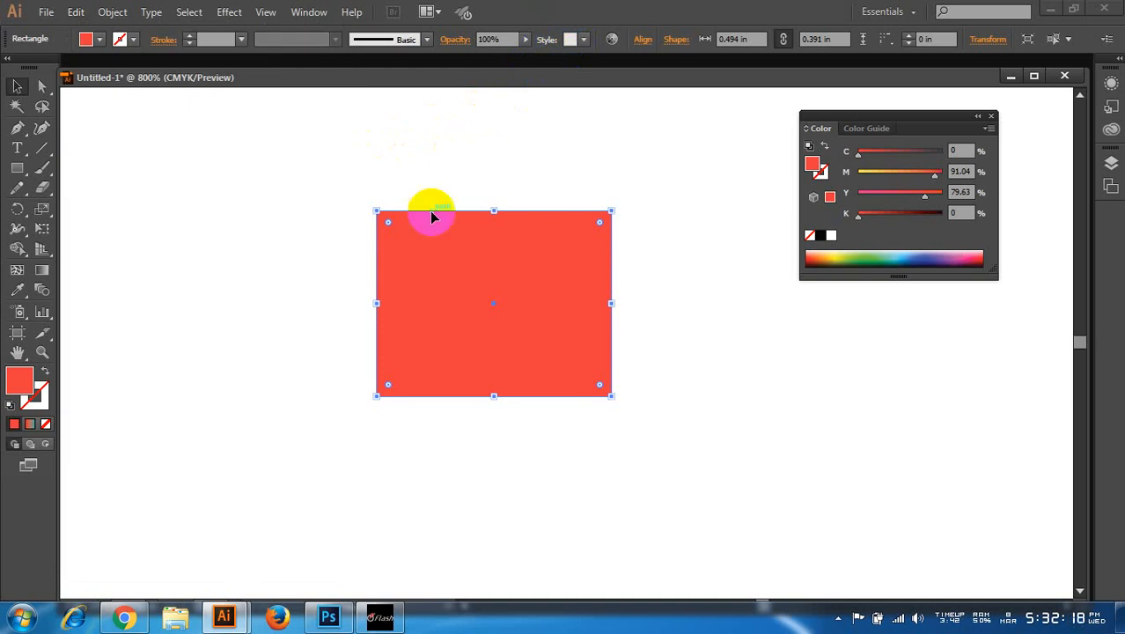
- Try shifting the front copy of the rectangle horizontally to the right, undo the move, and deselect it
left_click_drag(427, 218, 463, 238)
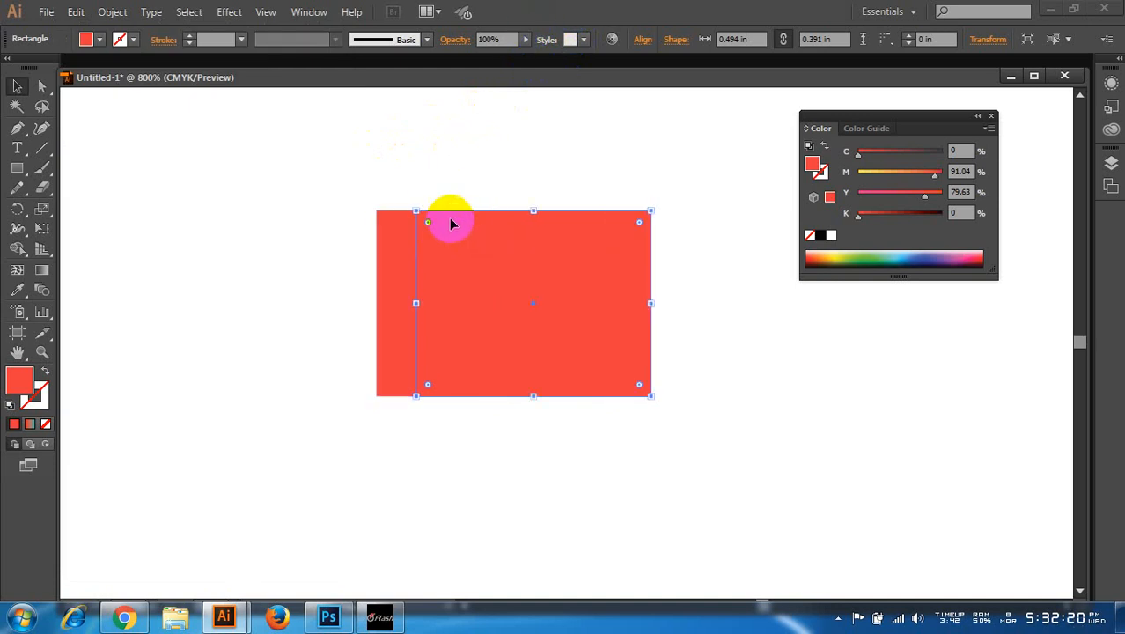
key("ctrl+z")
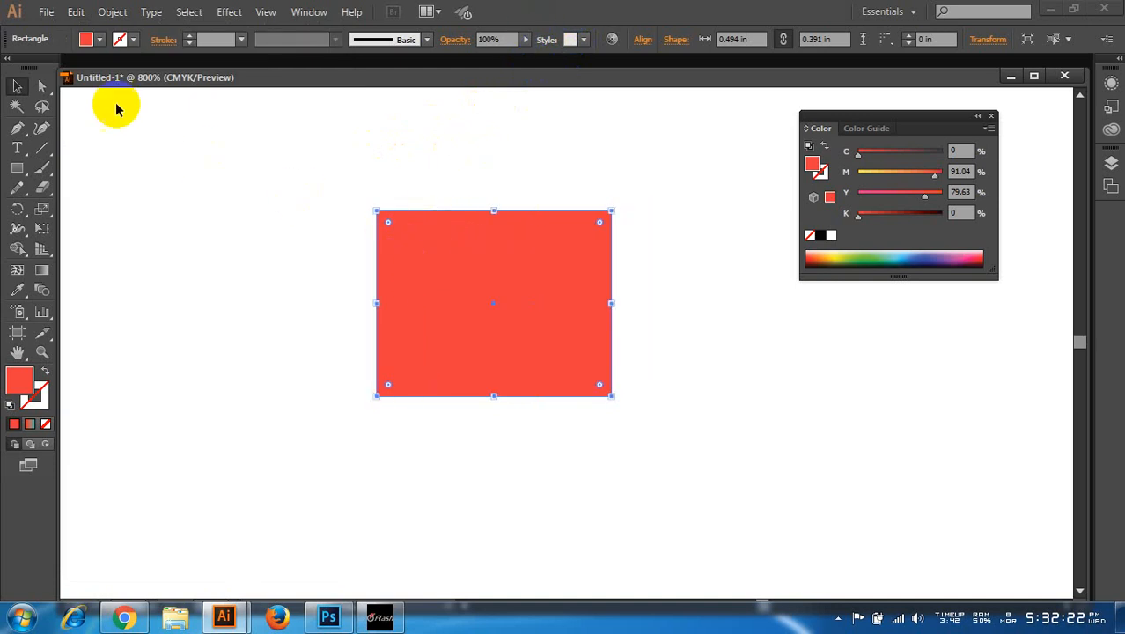
left_click(151, 191)
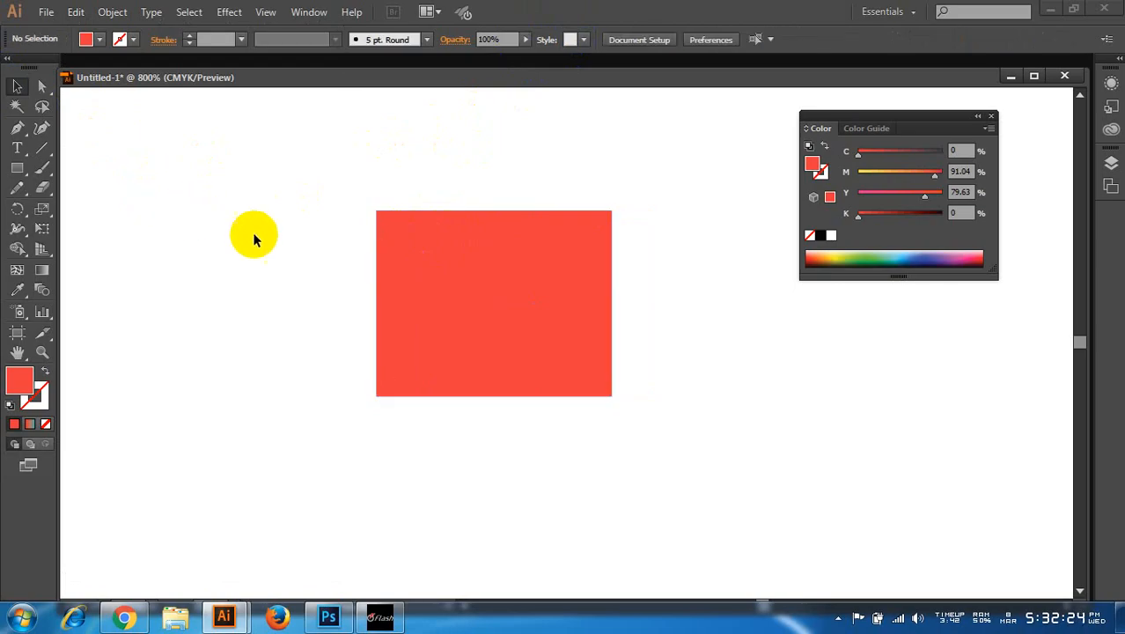
- Spread the two stacked red rectangles apart and delete both of them
left_click(468, 241)
left_click(448, 197)
left_click_drag(435, 252, 368, 264)
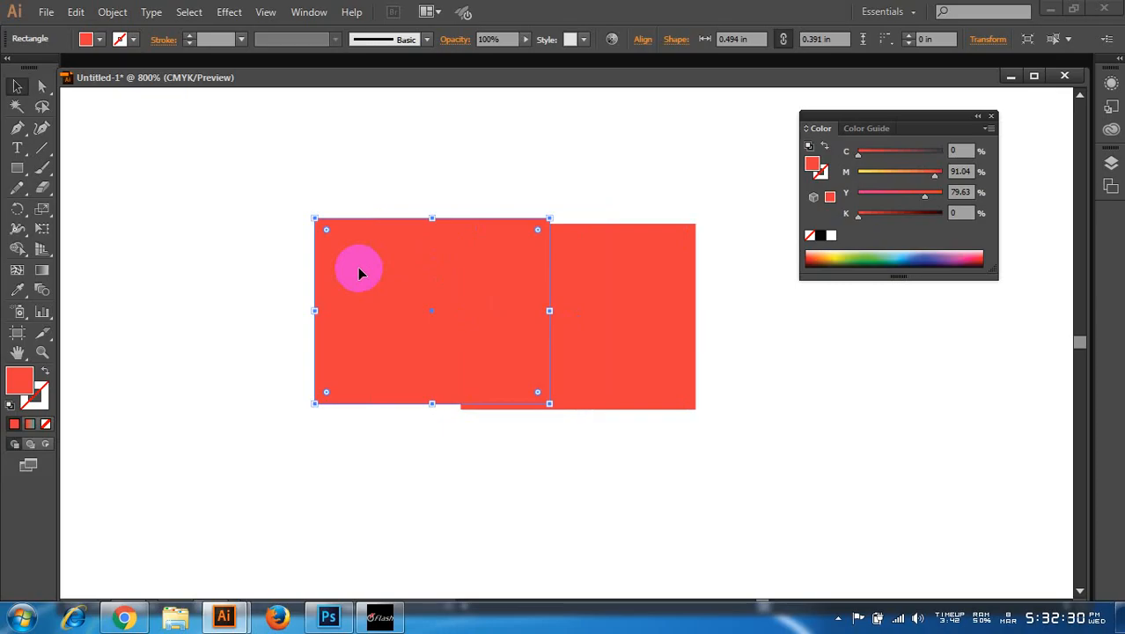
key("Delete")
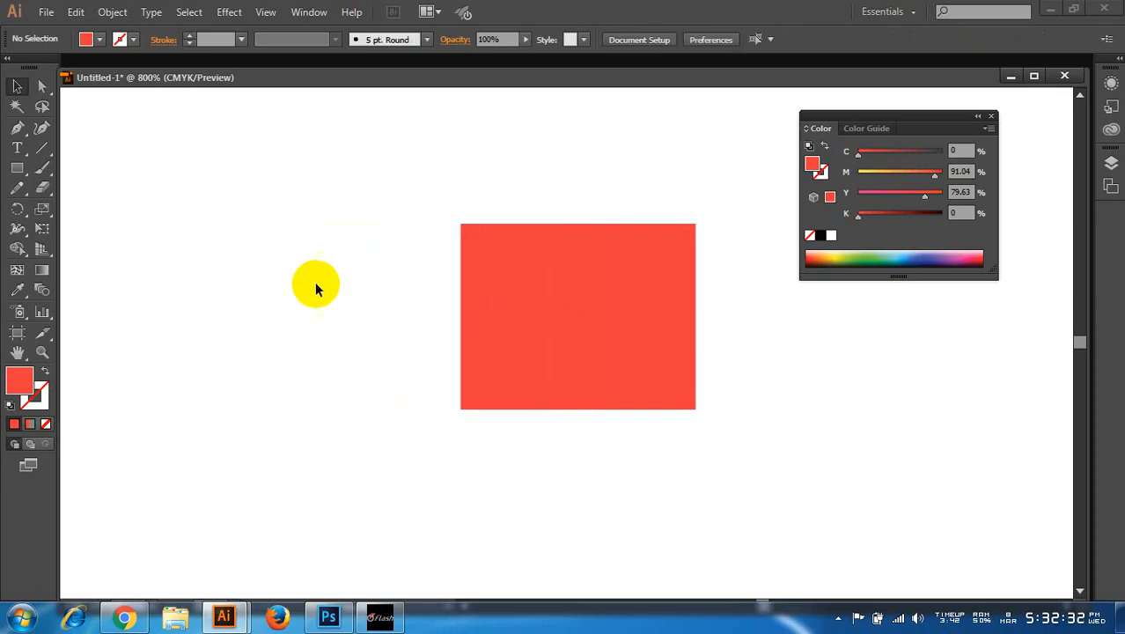
left_click(359, 293)
left_click(664, 290)
key("Delete")
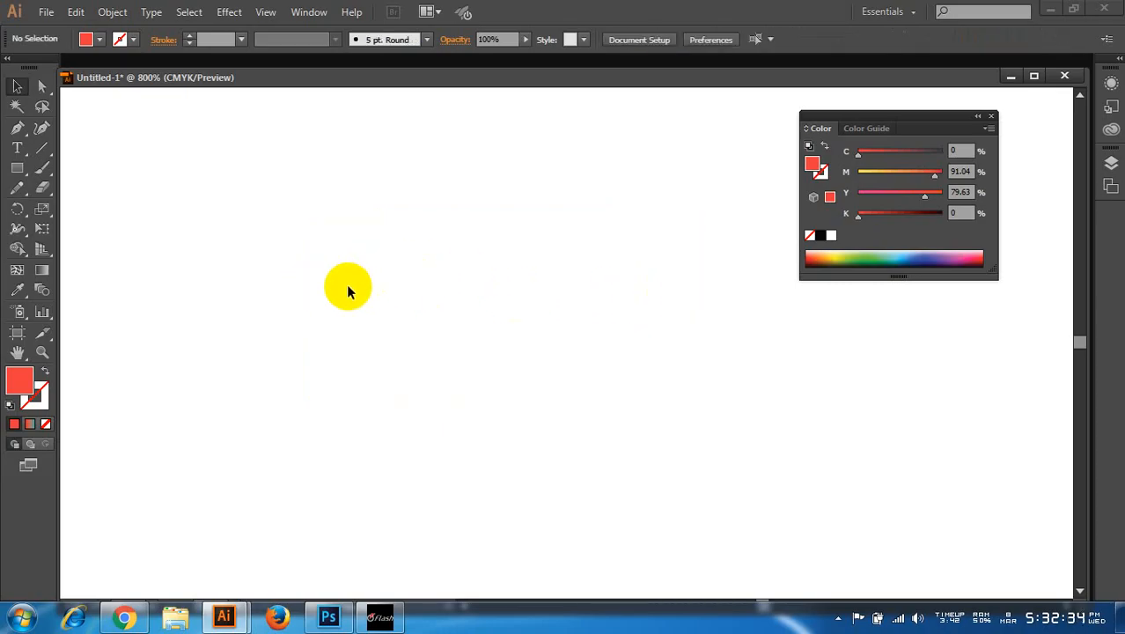
- Move the robi logo image from beside the artboard onto the artboard's right half
scroll(408, 311, "down", 4)
scroll(427, 343, "up", 2)
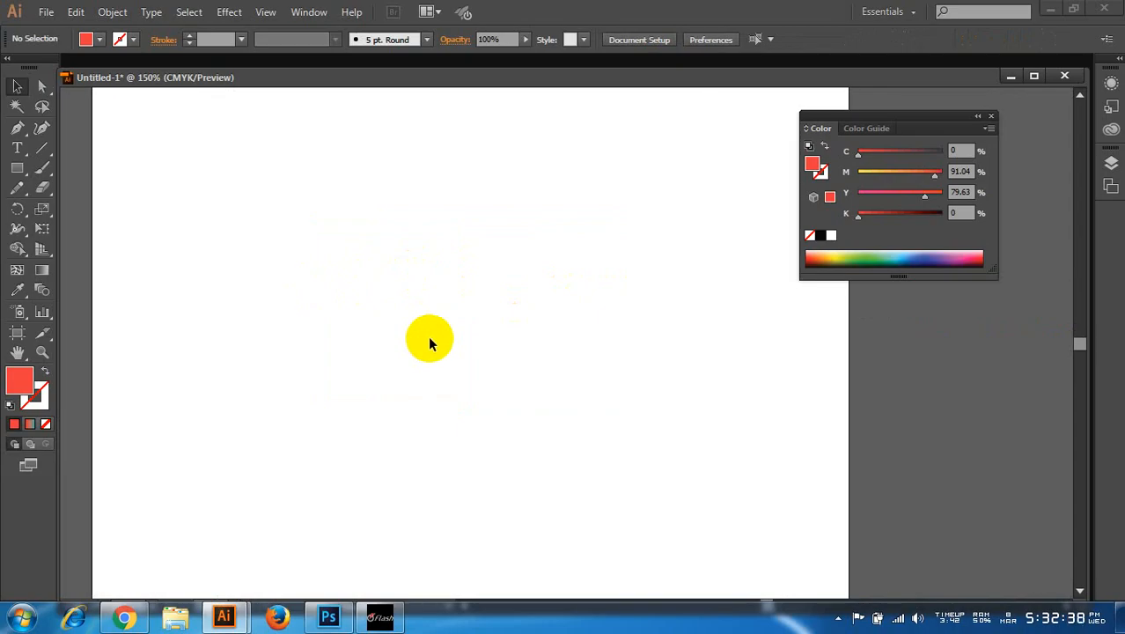
scroll(419, 339, "down", 2)
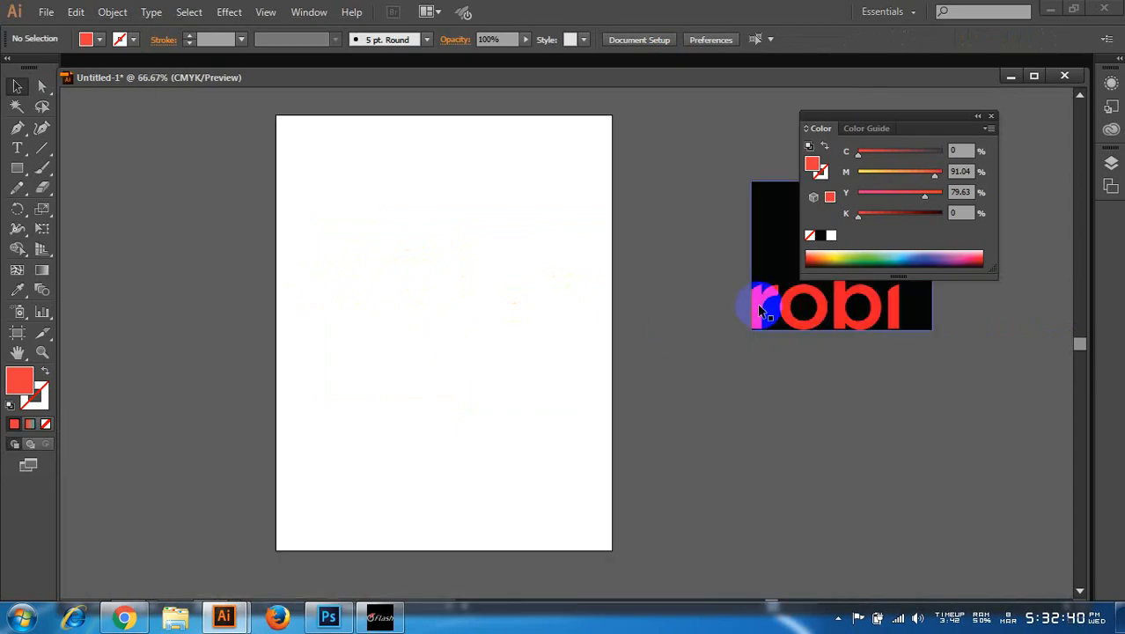
left_click_drag(812, 299, 456, 352)
scroll(598, 277, "up", 3)
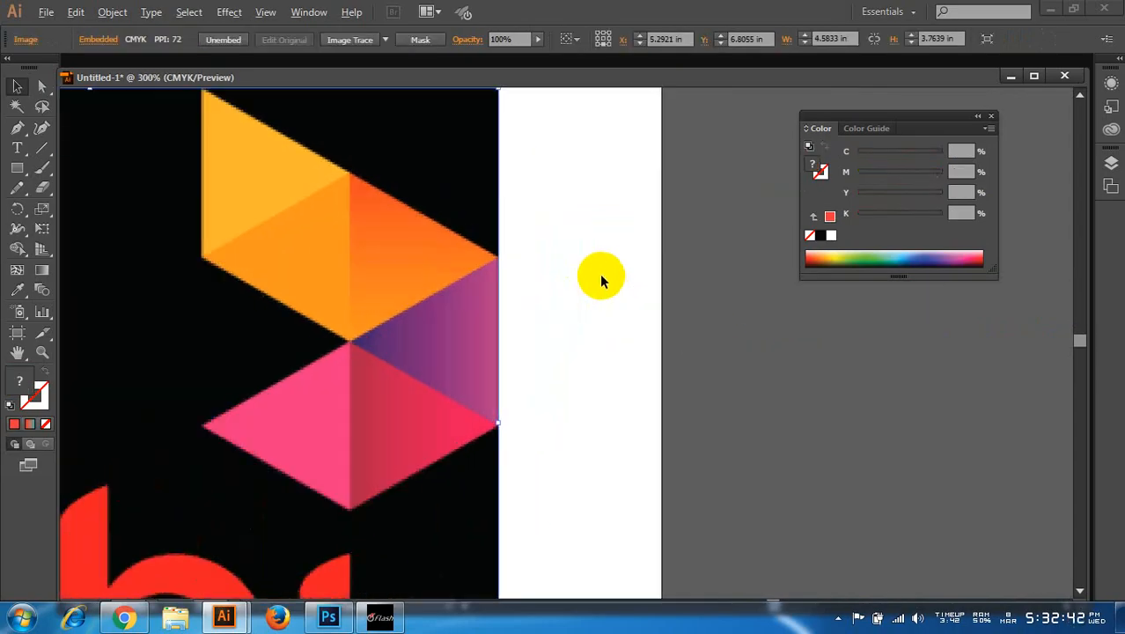
left_click_drag(472, 271, 539, 336)
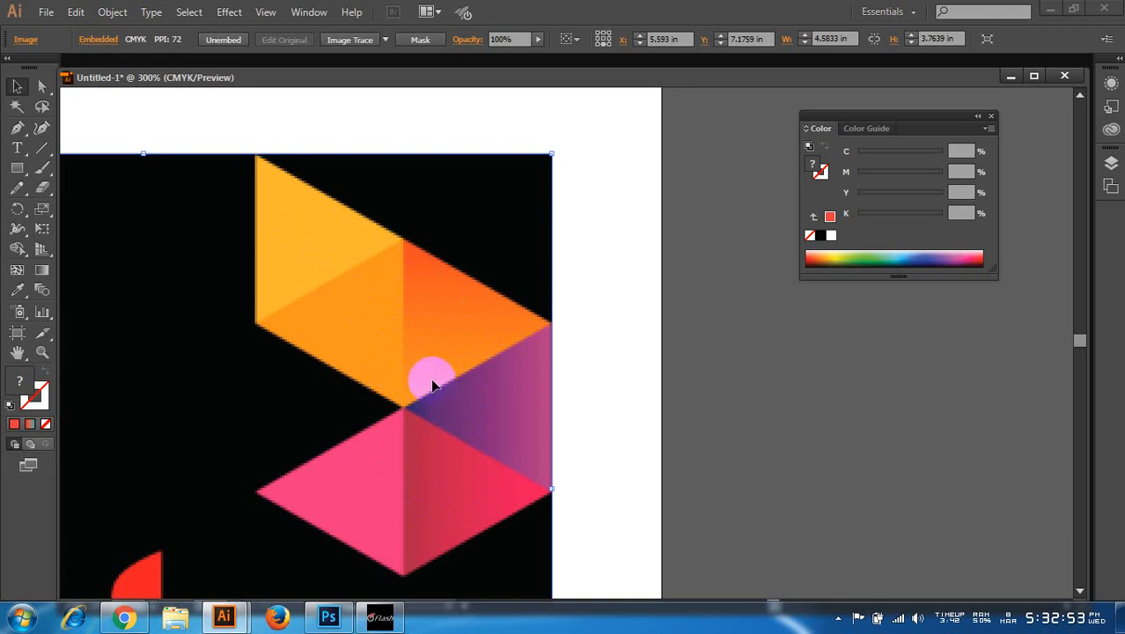
- Move the robi logo image left until it mostly hangs off the artboard's left edge, freeing the drawing area
scroll(455, 359, "down", 3)
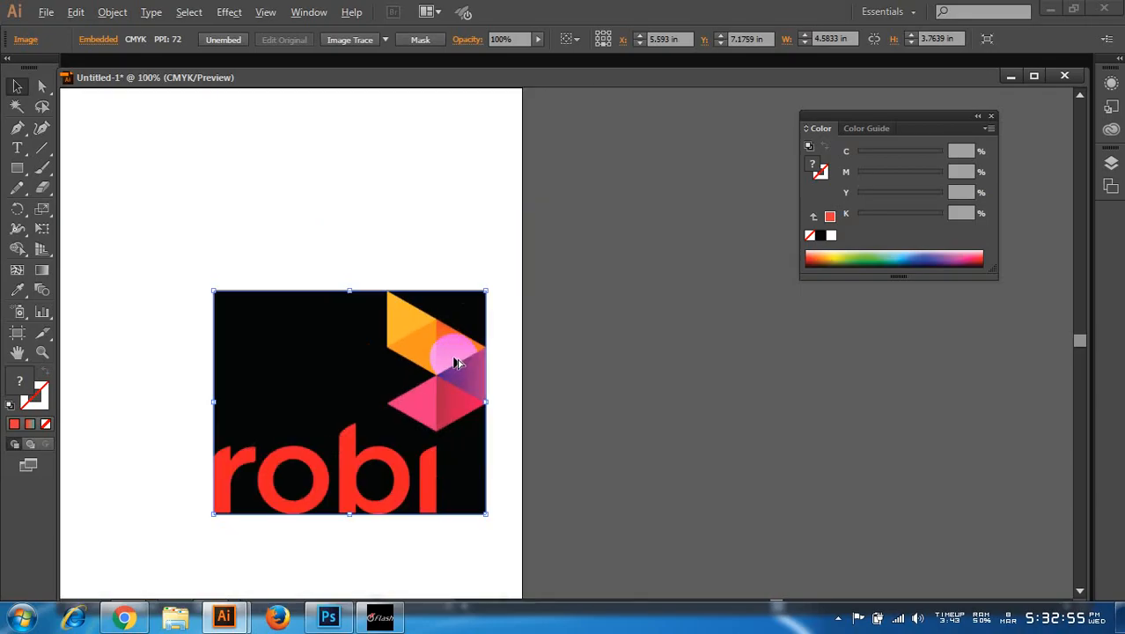
scroll(459, 374, "up", 2)
scroll(463, 373, "up", 1)
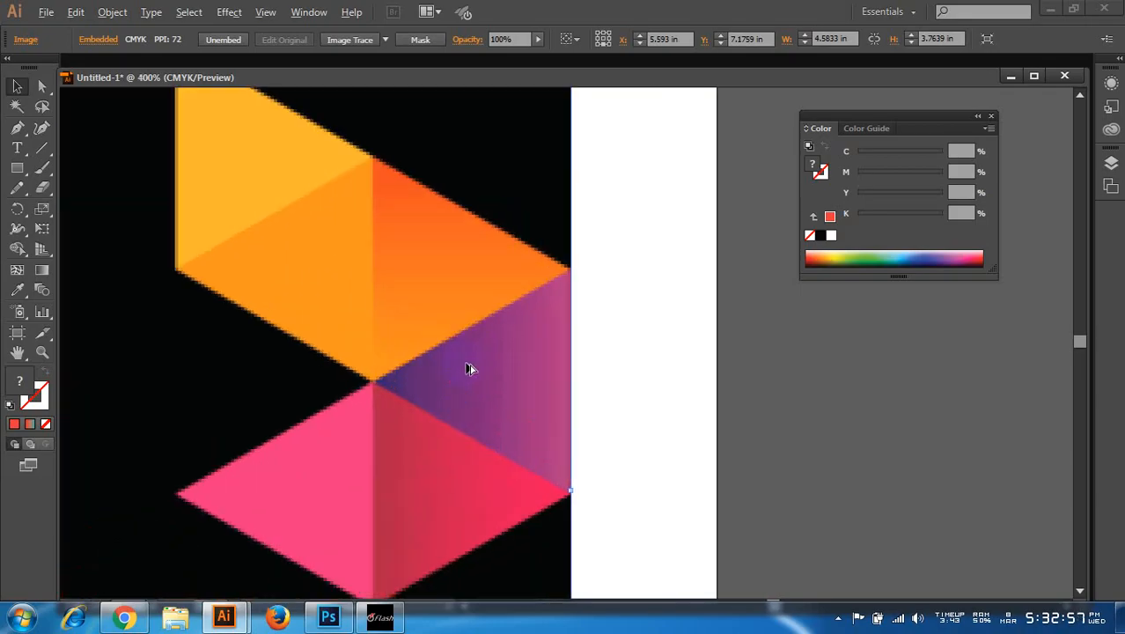
scroll(493, 345, "down", 2)
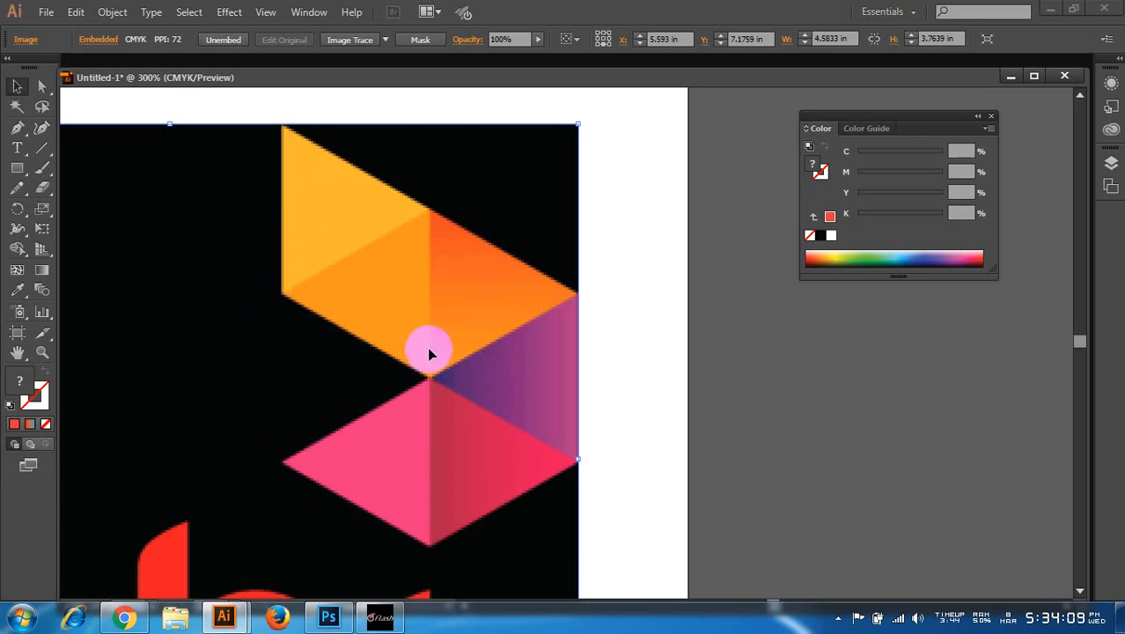
scroll(497, 345, "down", 3)
scroll(519, 346, "down", 1)
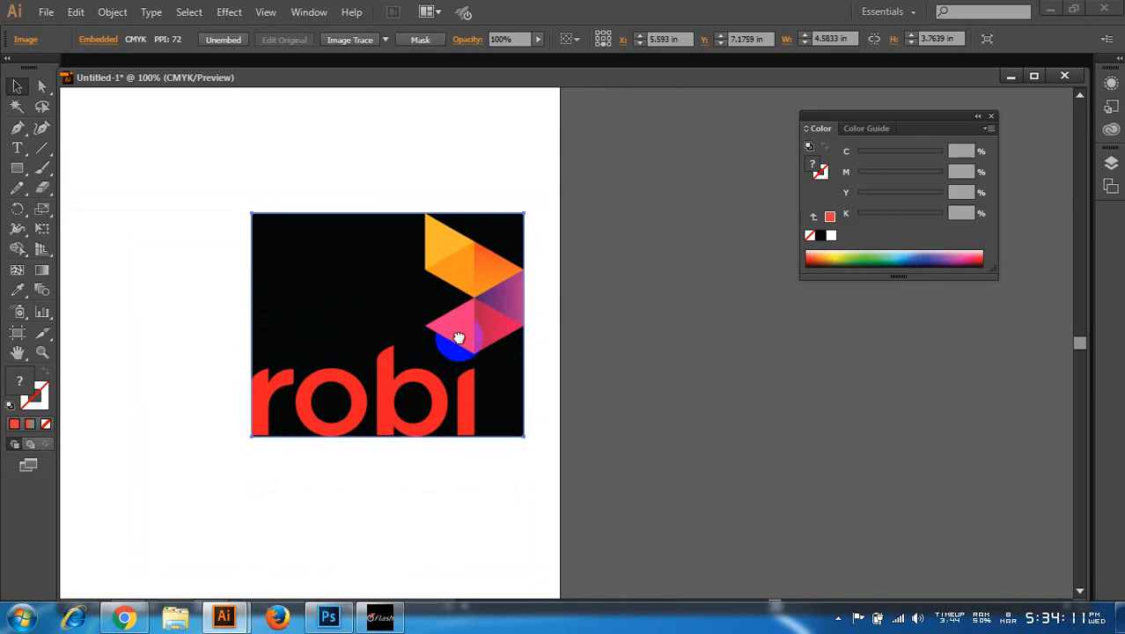
left_click_drag(432, 345, 239, 291)
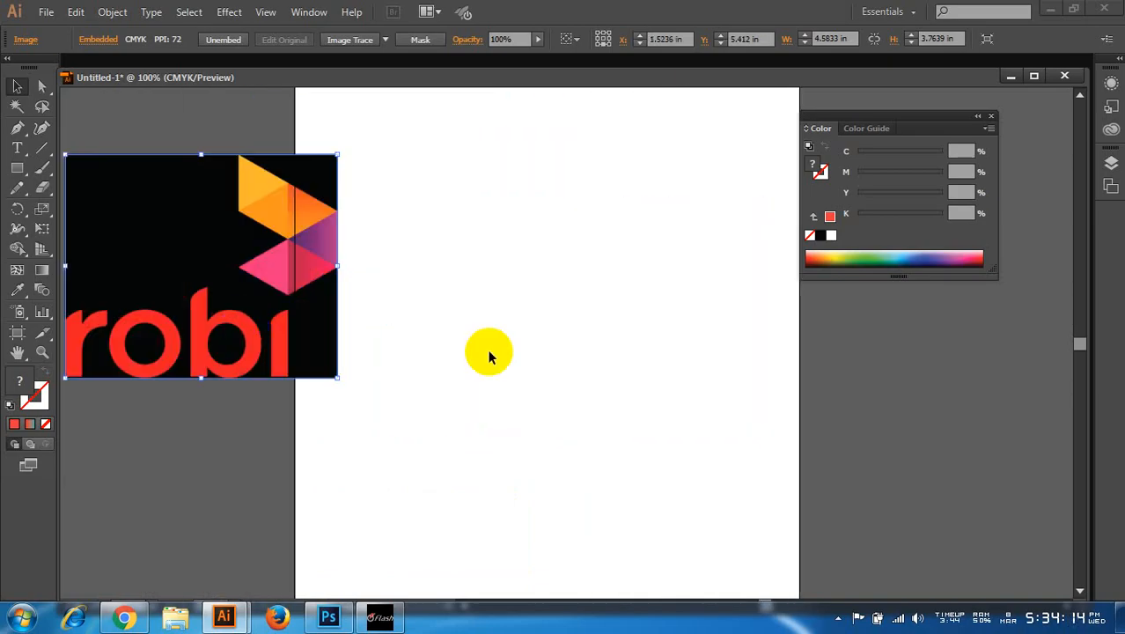
scroll(684, 382, "up", 1)
left_click_drag(678, 385, 623, 336)
scroll(627, 323, "down", 1)
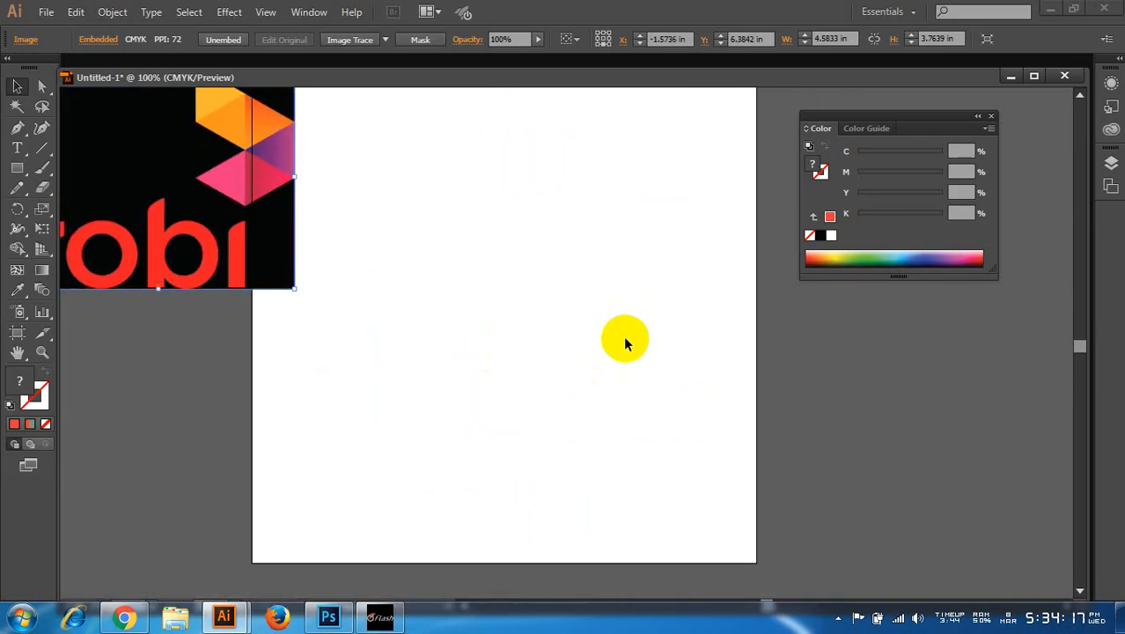
- Draw an upright red triangle about 1.74 in wide and 1.51 in tall on the artboard with the Polygon tool
left_click(18, 168)
left_click_drag(20, 172, 104, 231)
scroll(550, 289, "up", 1)
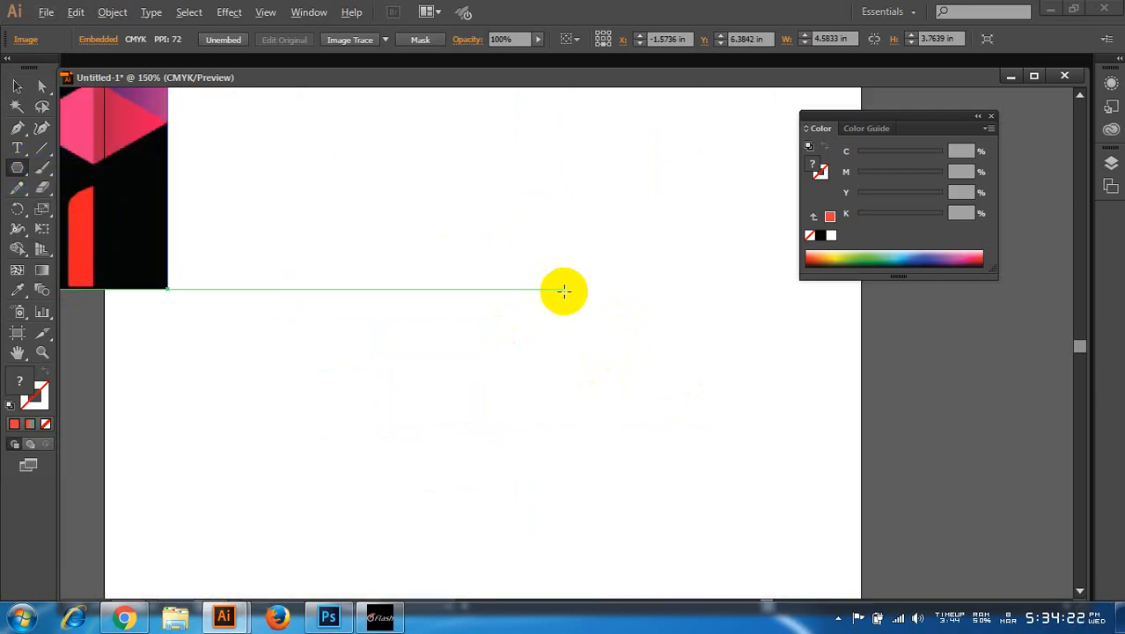
left_click_drag(514, 271, 564, 338)
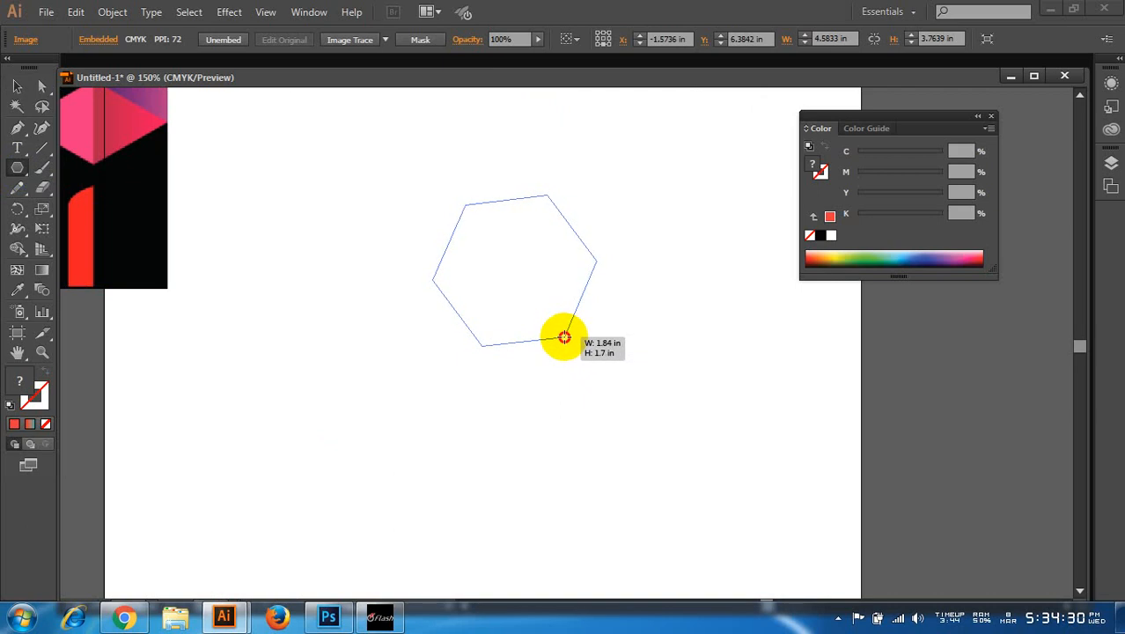
key("Down")
mouse_move(565, 337)
left_mouse_down()
mouse_move(575, 299)
mouse_move(555, 221)
mouse_move(582, 251)
mouse_move(564, 336)
mouse_move(521, 360)
left_mouse_up()
key("Down")
key("Down")
key("shift")
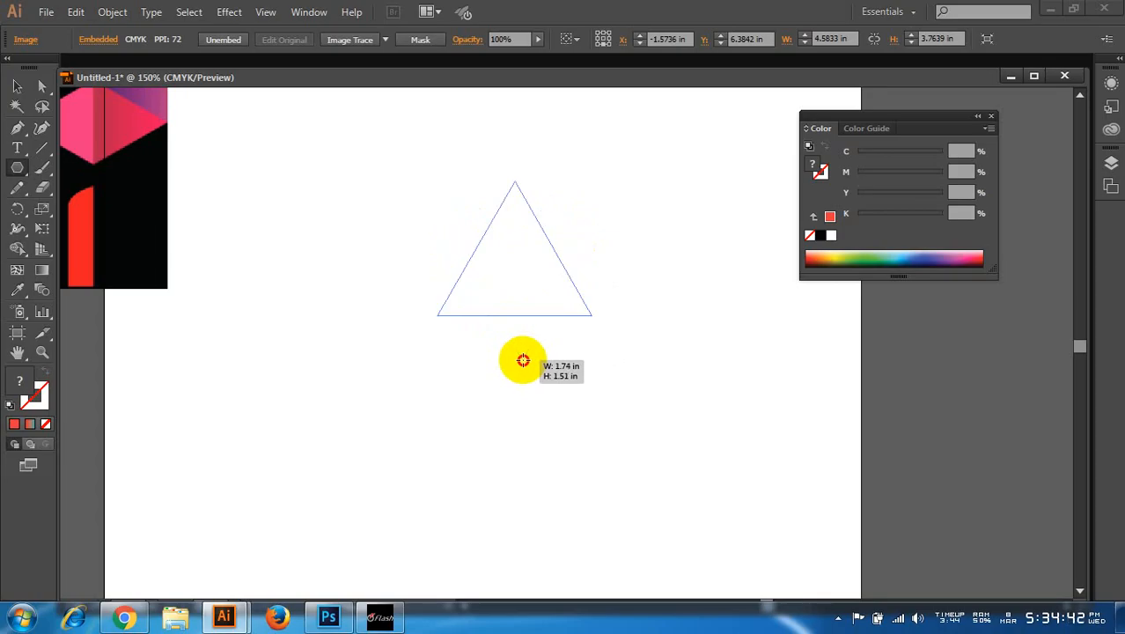
left_click_drag(523, 360, 523, 360)
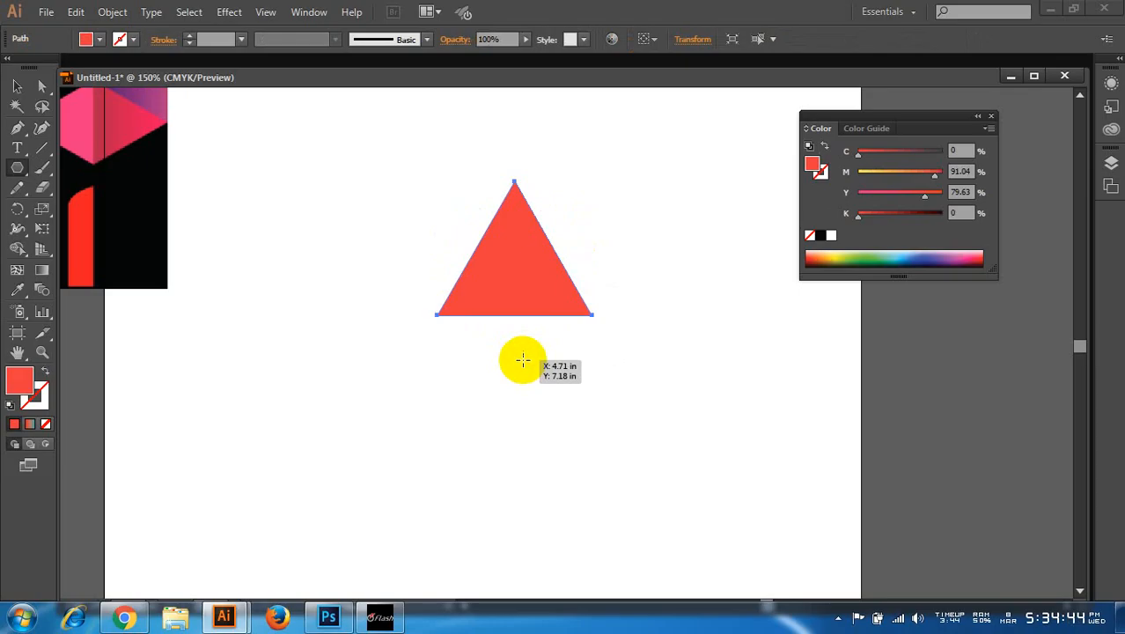
- Create a copy of the triangle rotated 60° about its top corner
key("ctrl+minus")
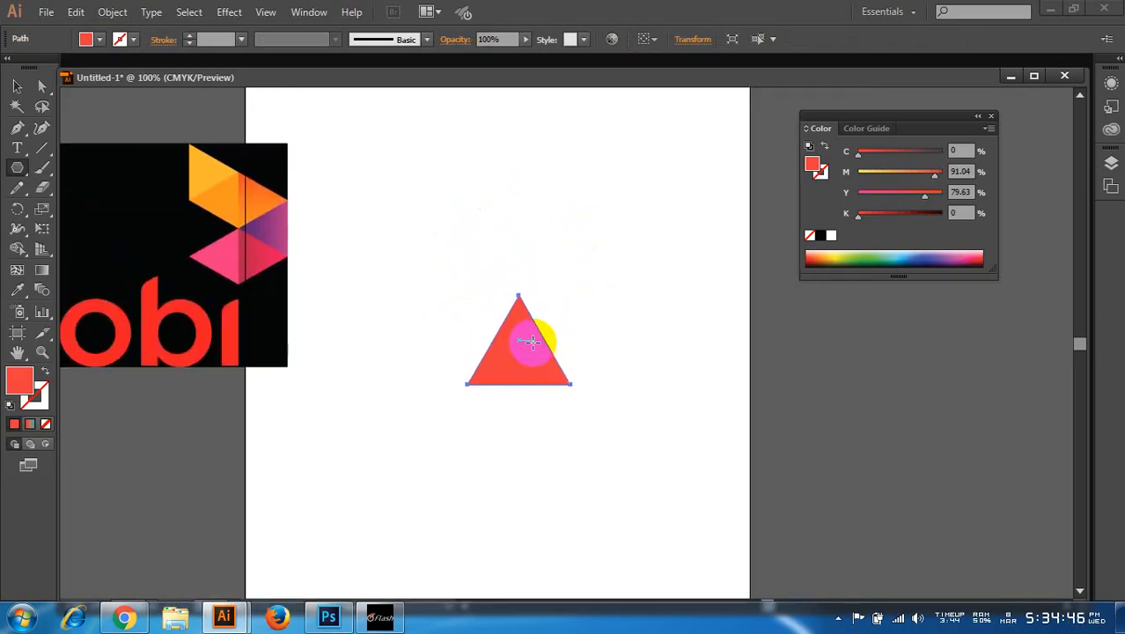
key("ctrl+plus")
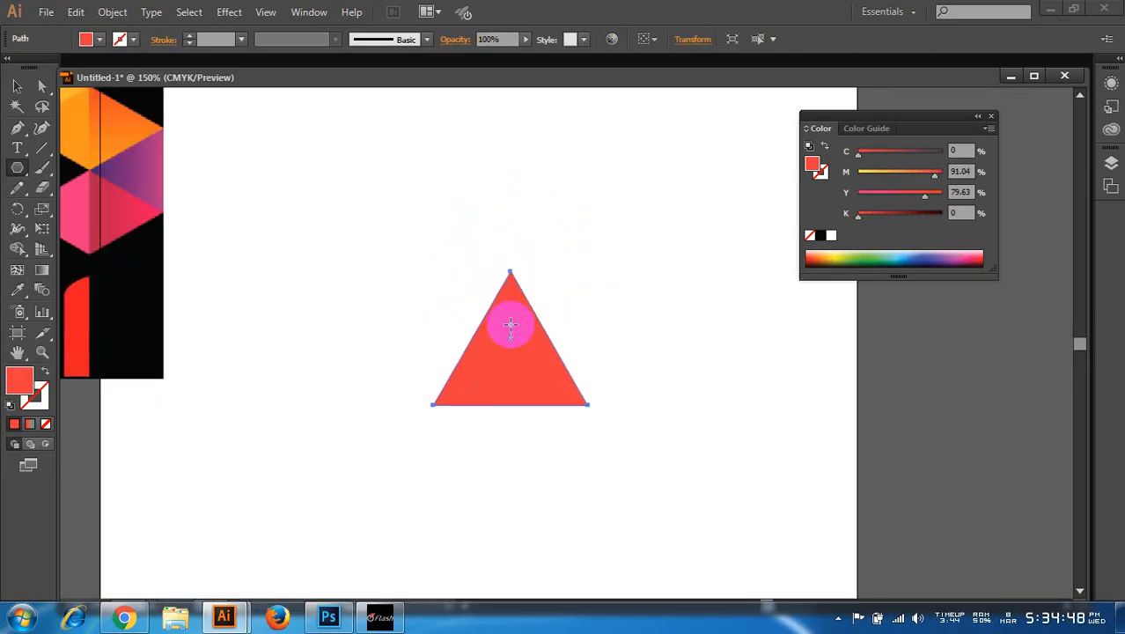
scroll(520, 345, "down", 1)
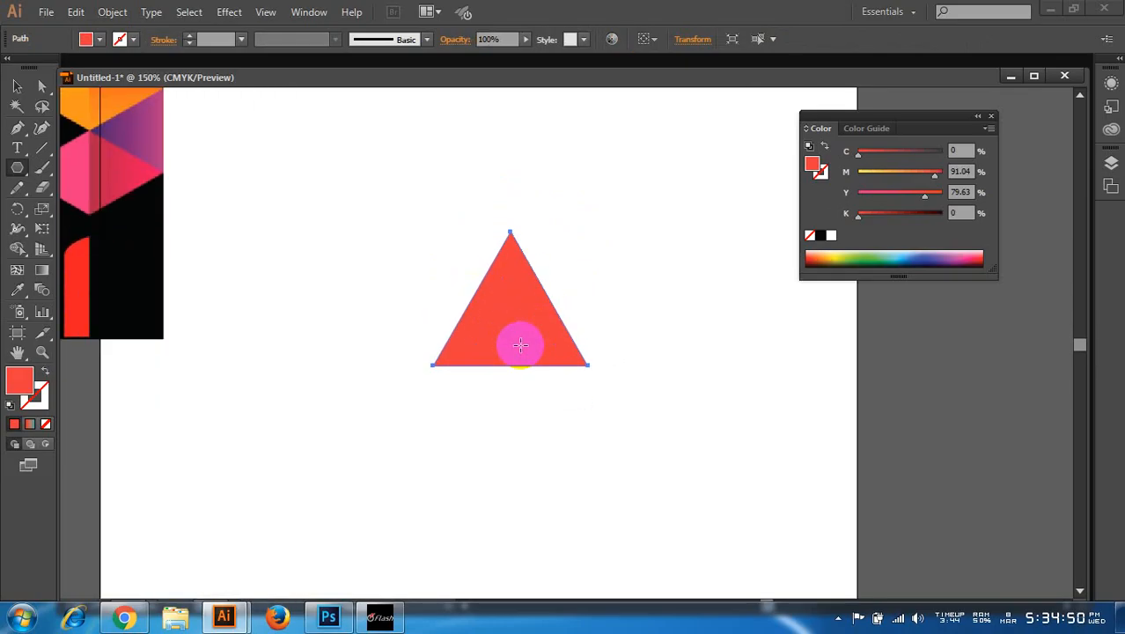
scroll(520, 345, "up", 1)
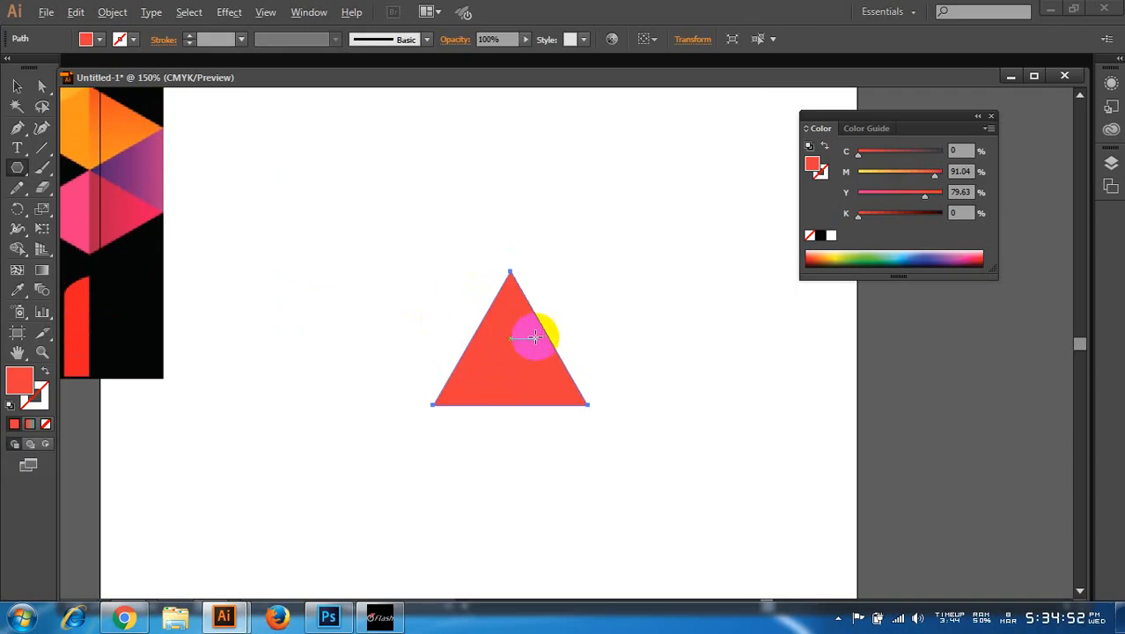
key("ctrl+plus")
left_click(16, 208)
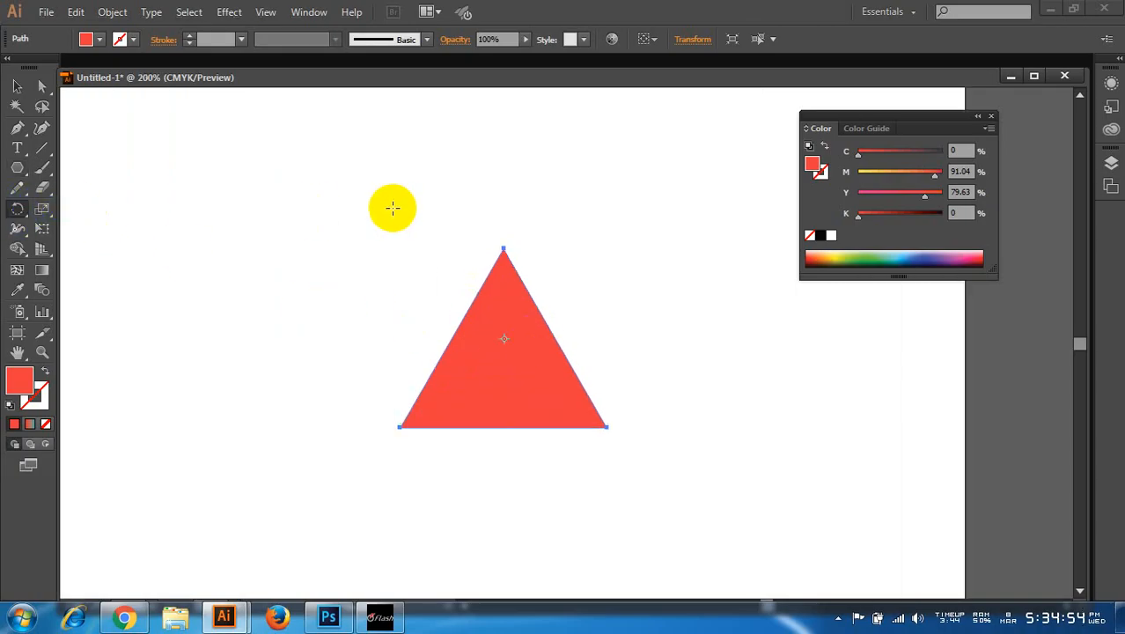
left_click(503, 250, "alt")
left_click(896, 217)
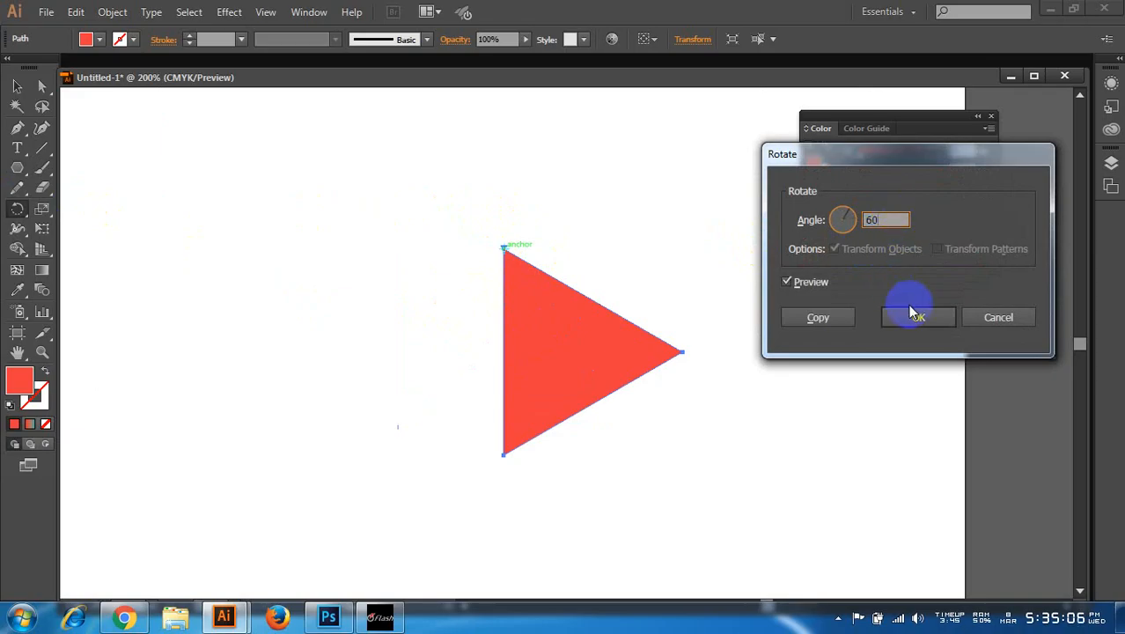
left_click(803, 325)
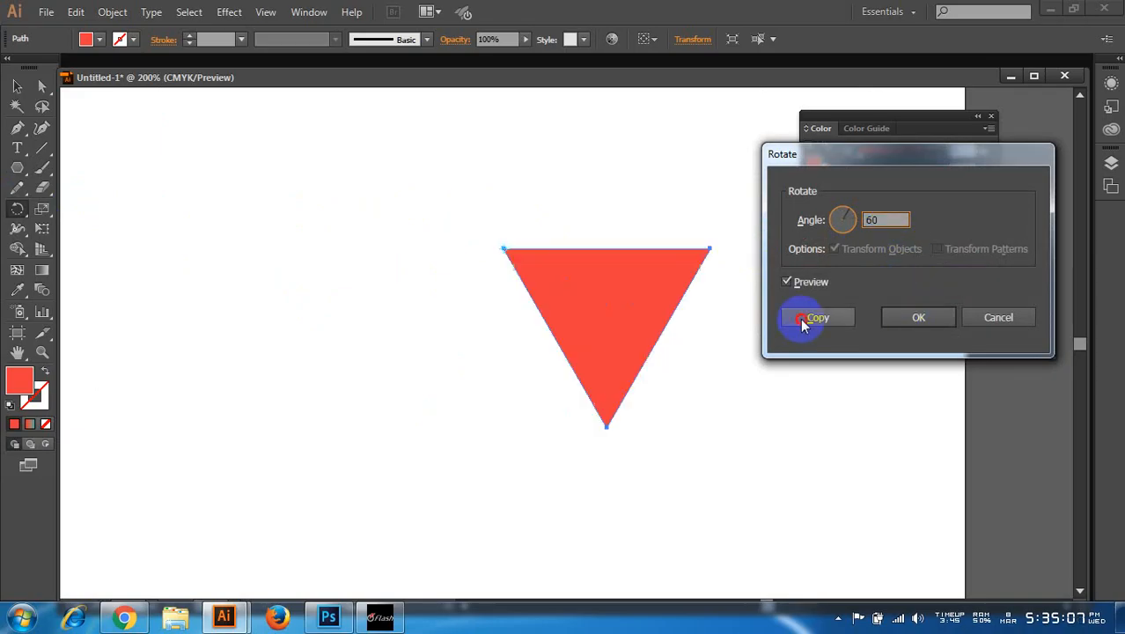
- Repeat the rotated copy four times to complete a hexagon of six triangles
key("ctrl+d")
key("ctrl+d")
key("ctrl+d")
key("ctrl+d")
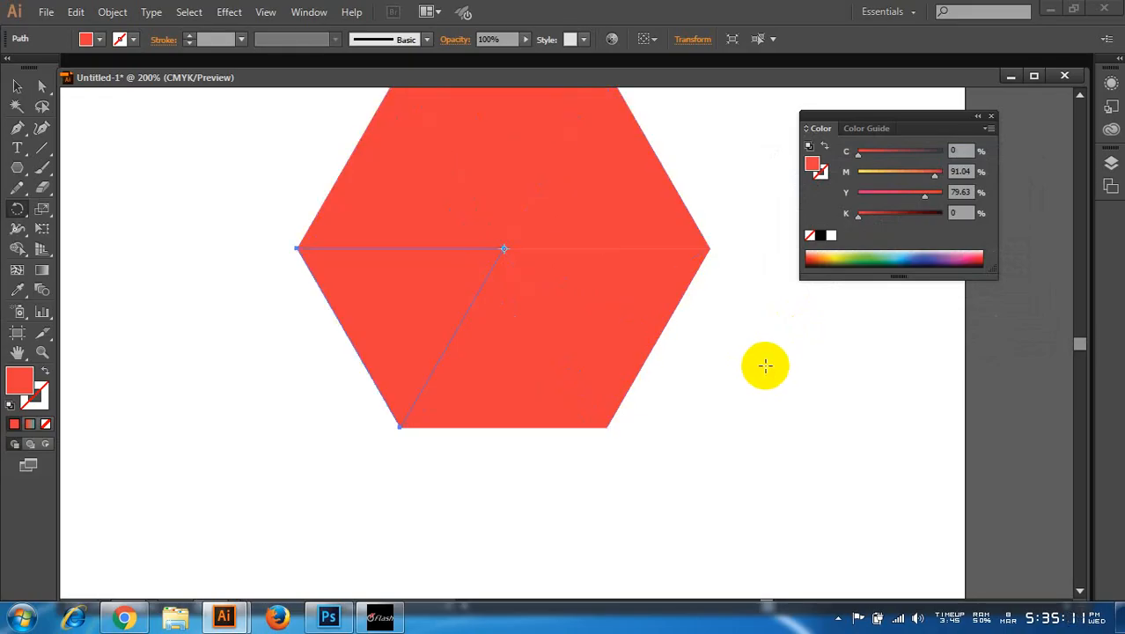
- Move the robi logo image down and to the right so that it sits close beside the hexagon
left_click(18, 86)
left_click(389, 283)
scroll(551, 306, "down", 2)
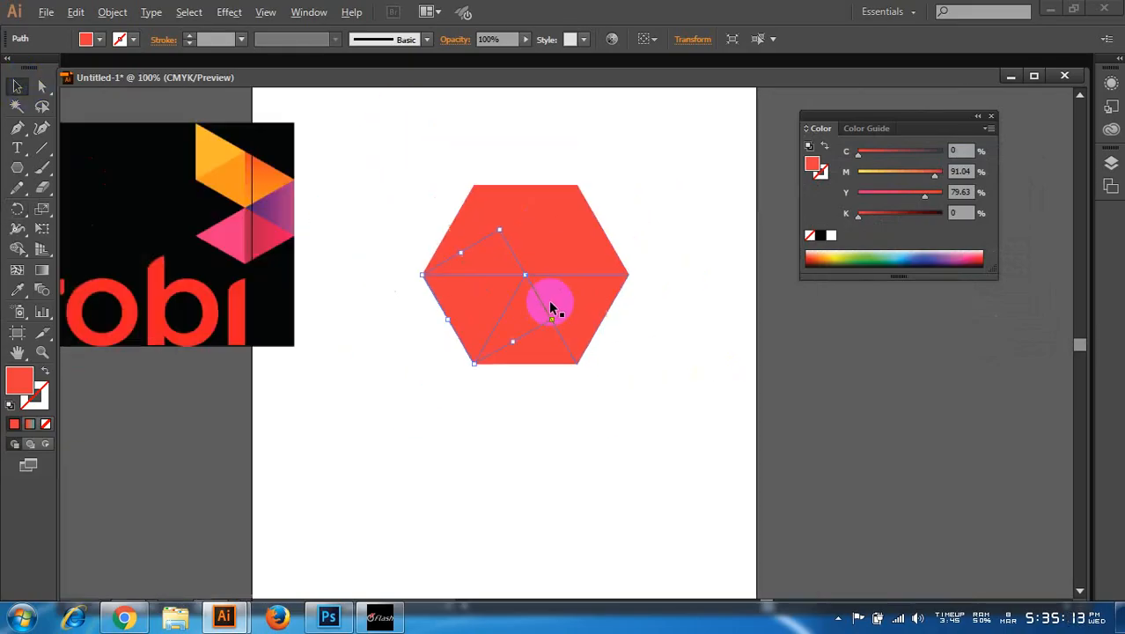
left_click_drag(219, 244, 280, 324)
- Recolor the hexagon's top, lower-left and lower-right triangles with the orange sampled from the logo's upper shape
left_click(469, 298)
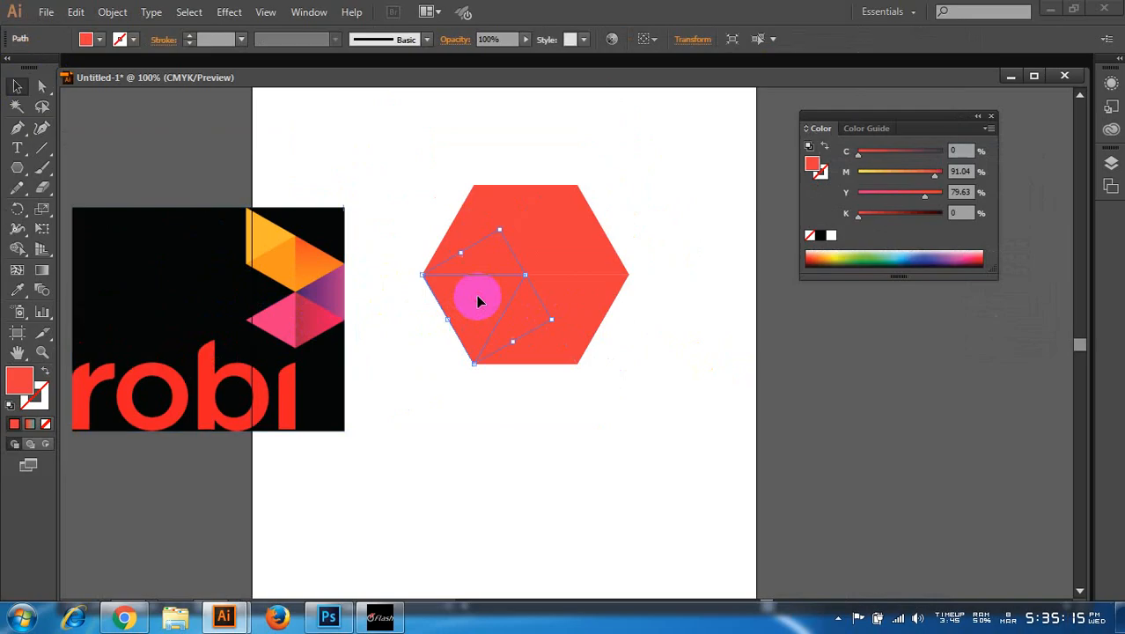
left_click(572, 302, "shift")
left_click(522, 220, "shift")
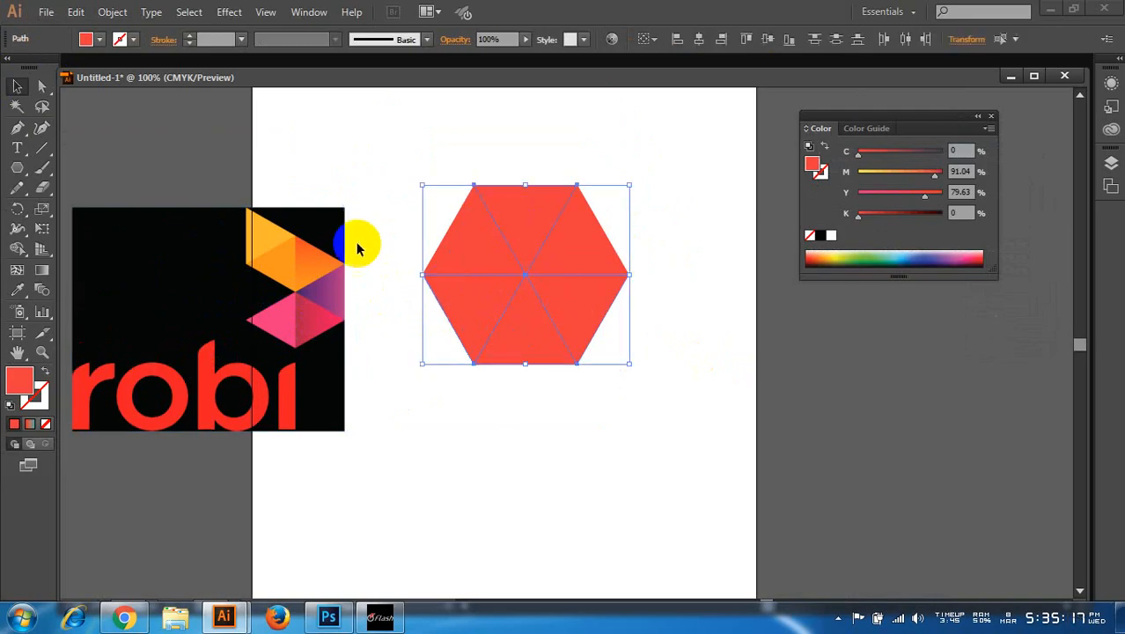
key("i")
left_click(260, 227)
left_click(18, 87)
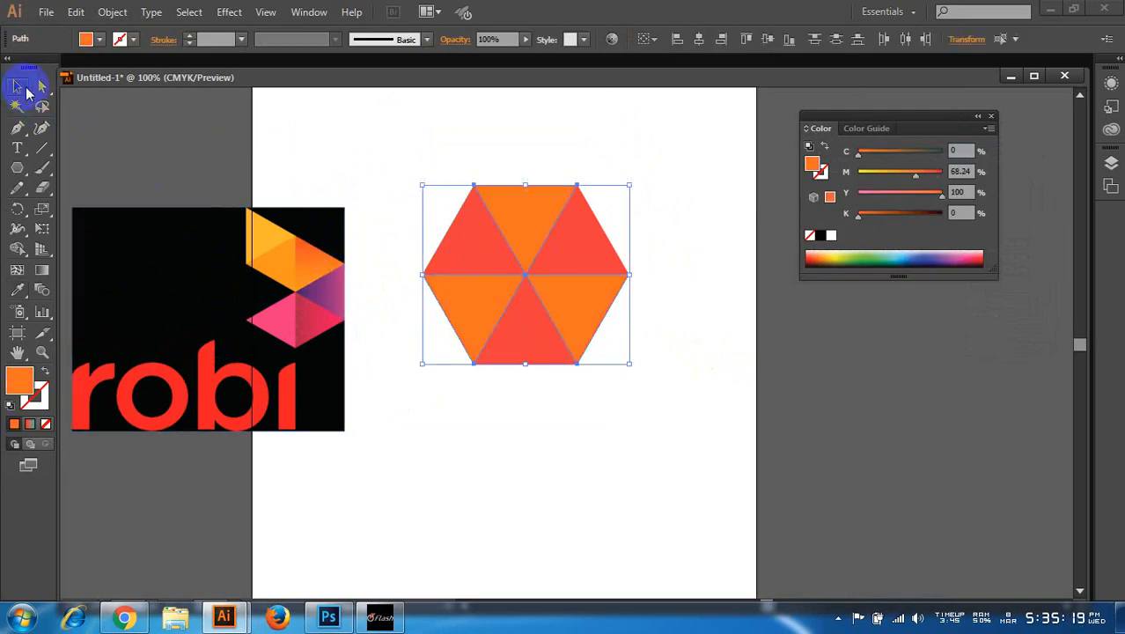
- Rotate the whole hexagon counter-clockwise until one corner points straight up, and deselect it
left_click(547, 221, "ctrl")
left_click_drag(668, 236, 579, 270)
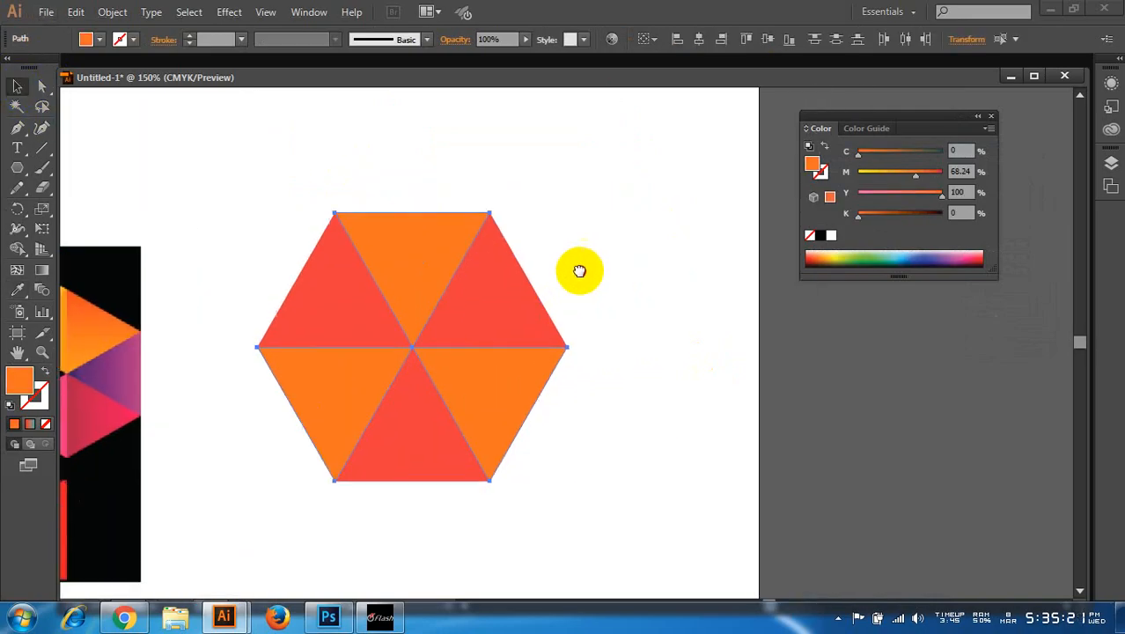
left_click(659, 270)
left_click(658, 269, "ctrl+alt")
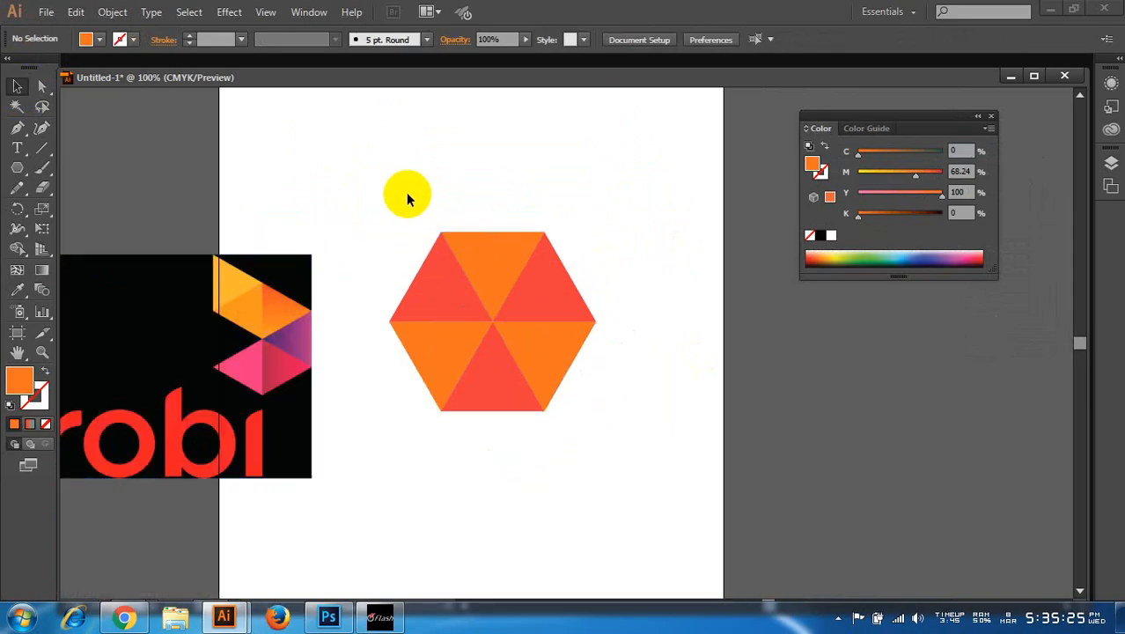
left_click_drag(417, 204, 627, 461)
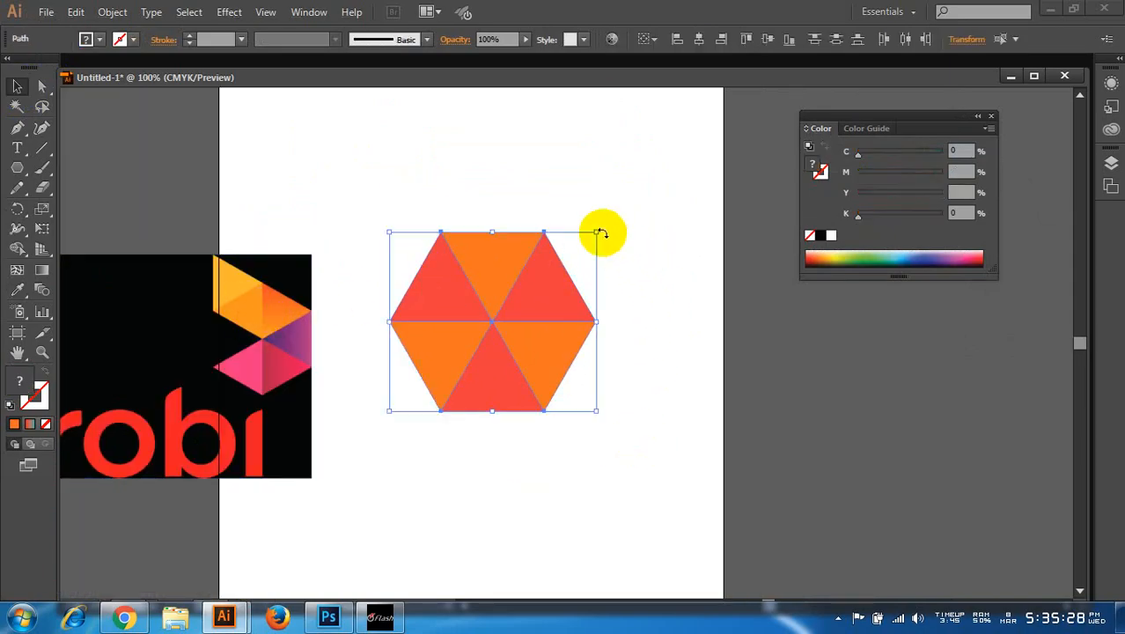
left_click_drag(599, 232, 563, 191)
left_click(613, 205)
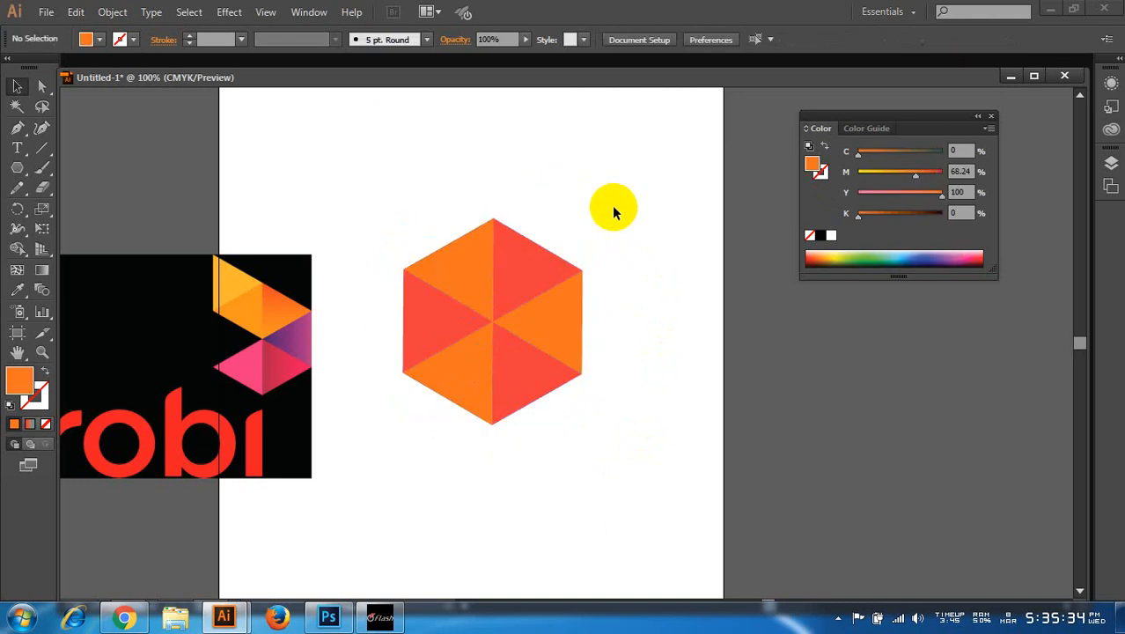
- Move the robi logo image up and to the right until its top edge lines up with the hexagon's top corner
scroll(452, 282, "up", 1)
left_click_drag(164, 299, 196, 243)
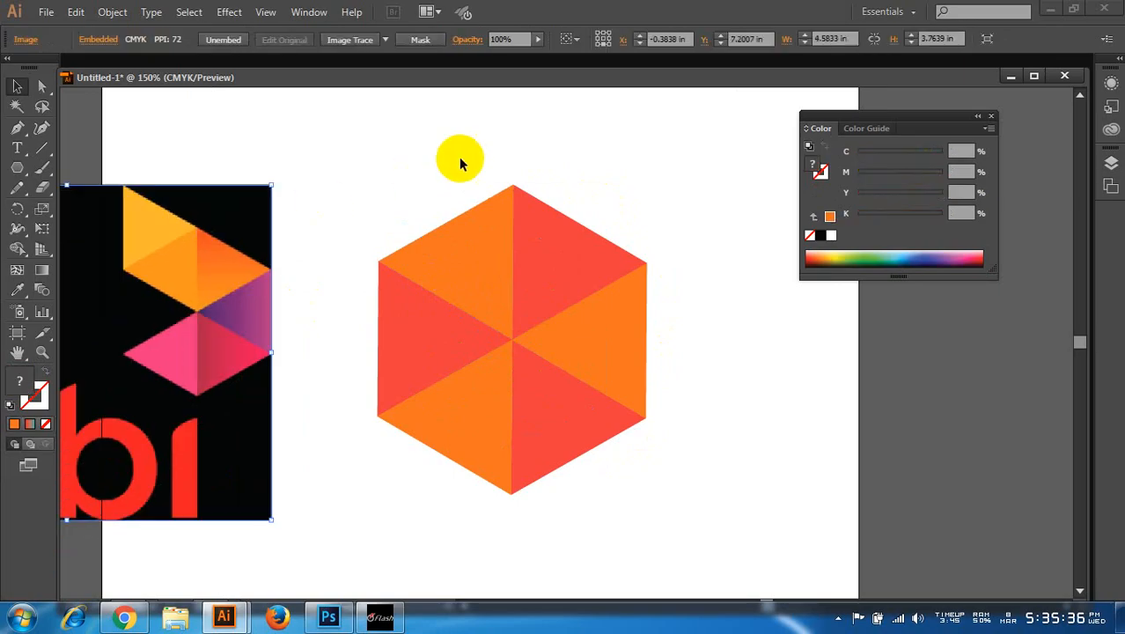
left_click_drag(427, 161, 746, 462)
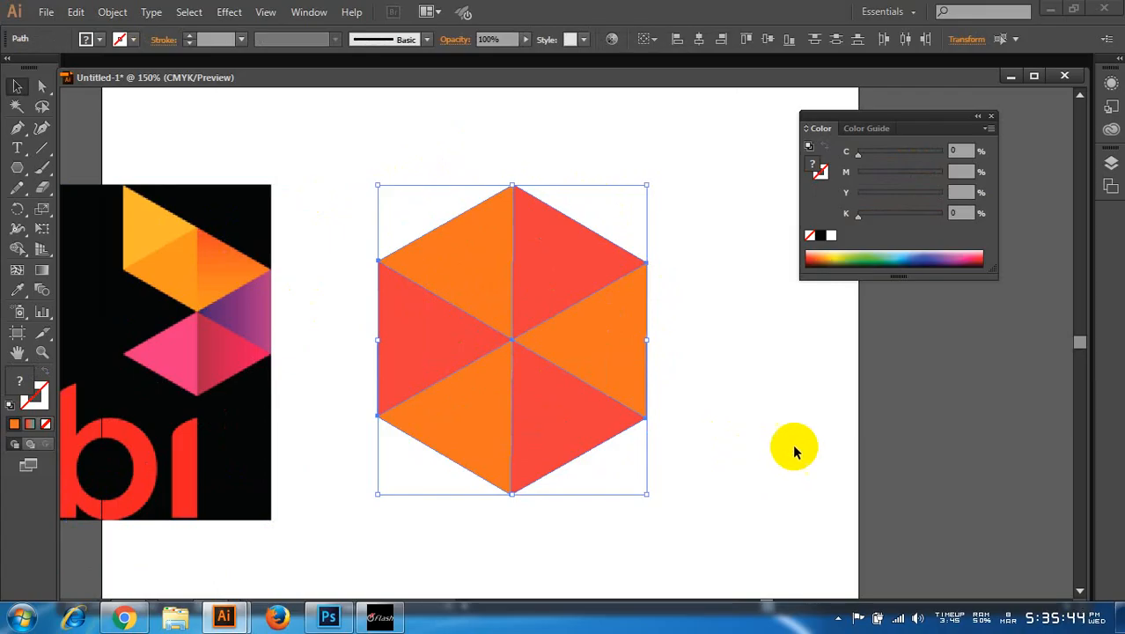
left_click(740, 361)
scroll(741, 356, "down", 1)
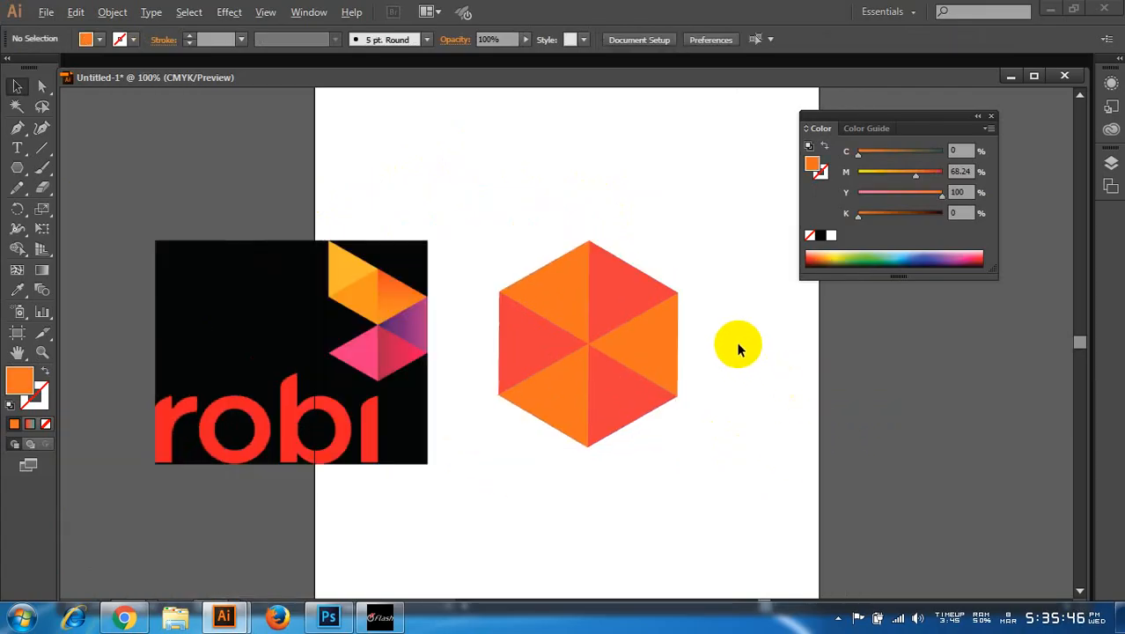
scroll(691, 301, "up", 1)
left_click(471, 348)
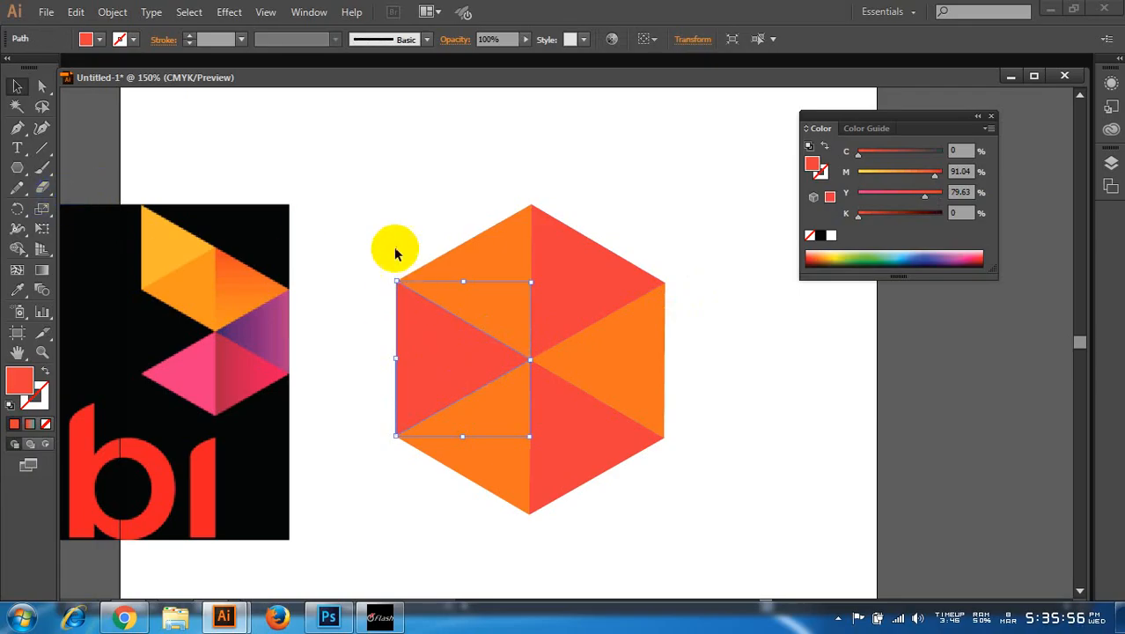
left_click(19, 209)
left_click_drag(19, 208, 83, 228)
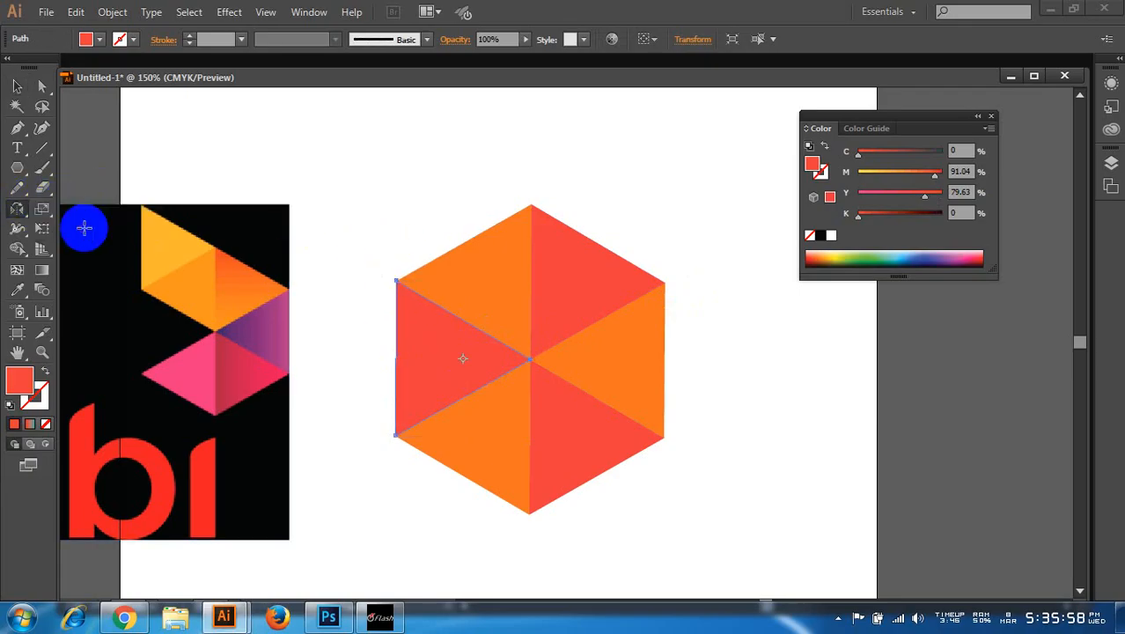
left_click(396, 280, "alt")
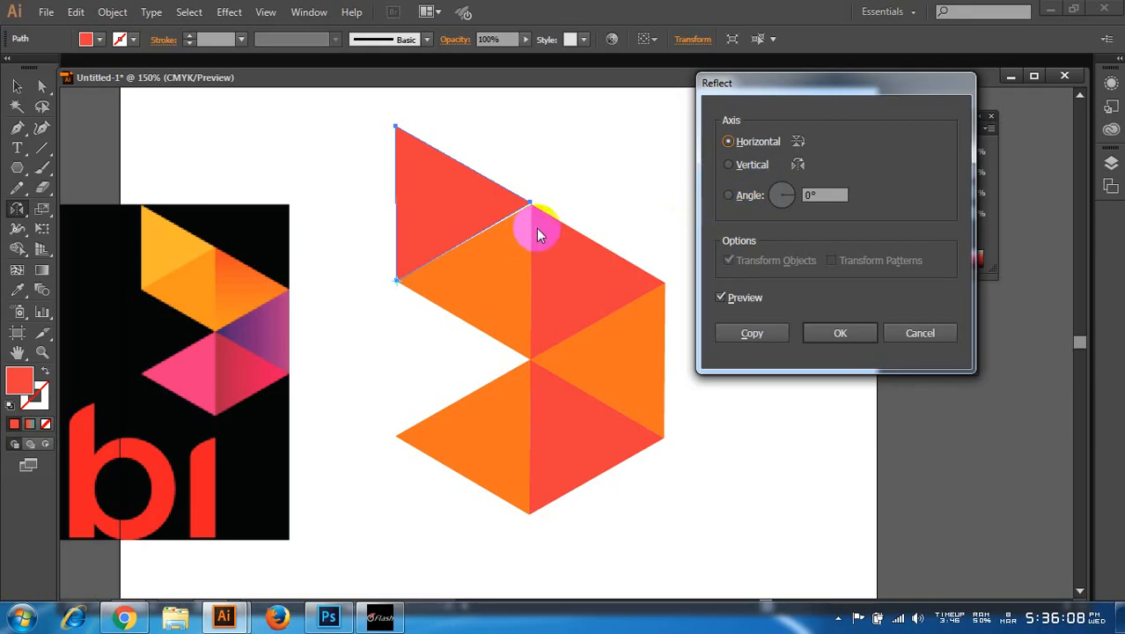
left_click(920, 332)
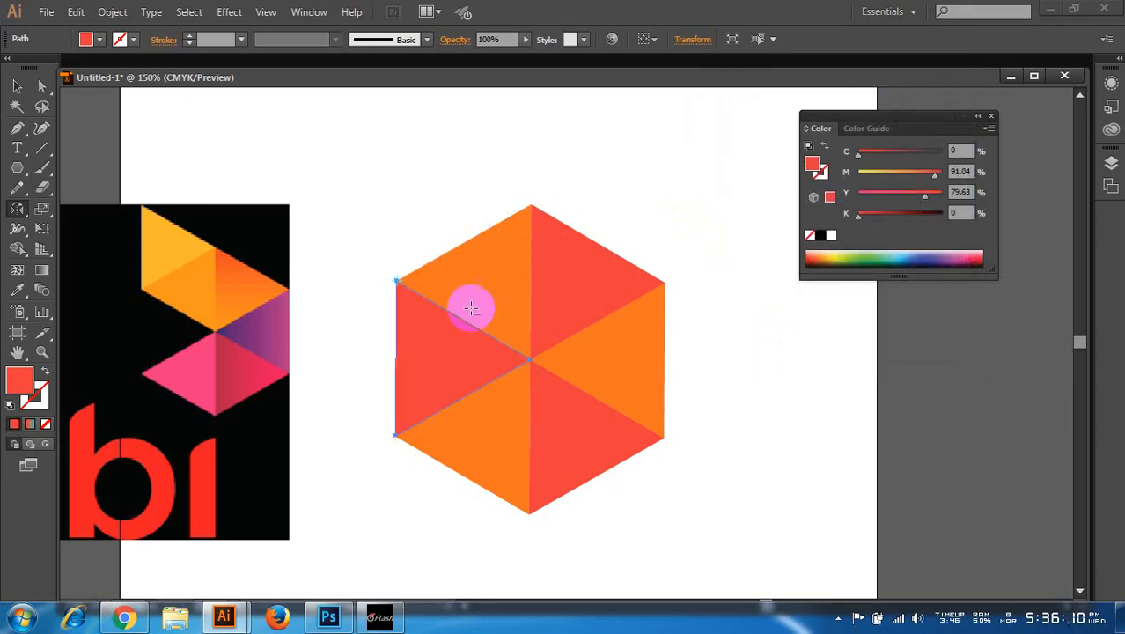
- Reflect the hexagon's left red triangle across a horizontal axis through its upper-left corner, without keeping a copy
scroll(403, 293, "up", 3)
scroll(403, 293, "up", 8)
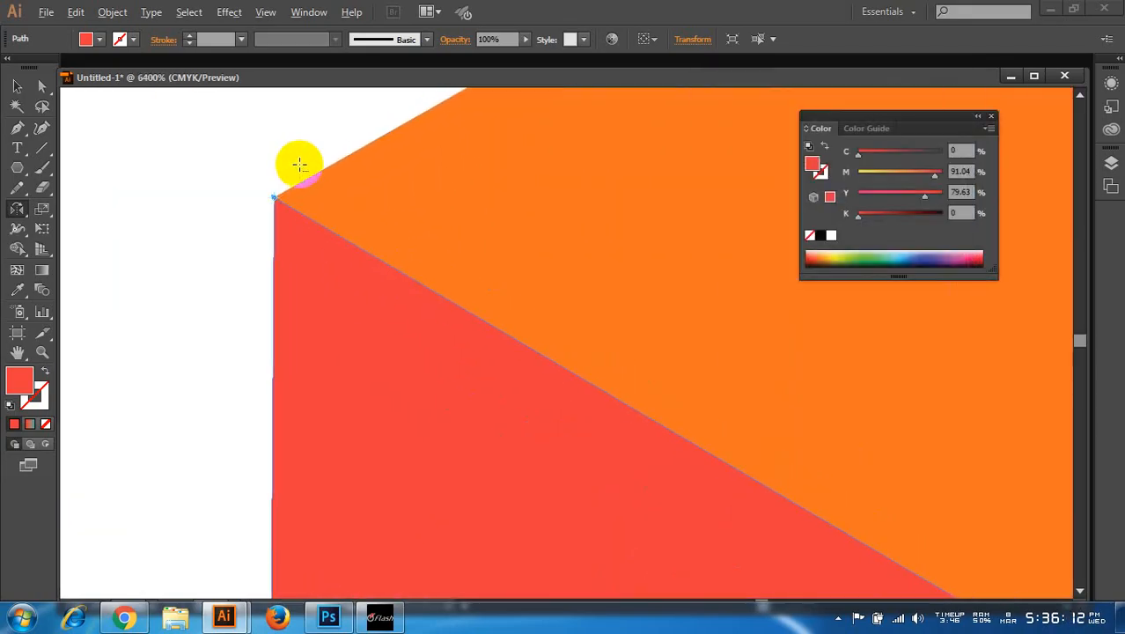
left_click(301, 188)
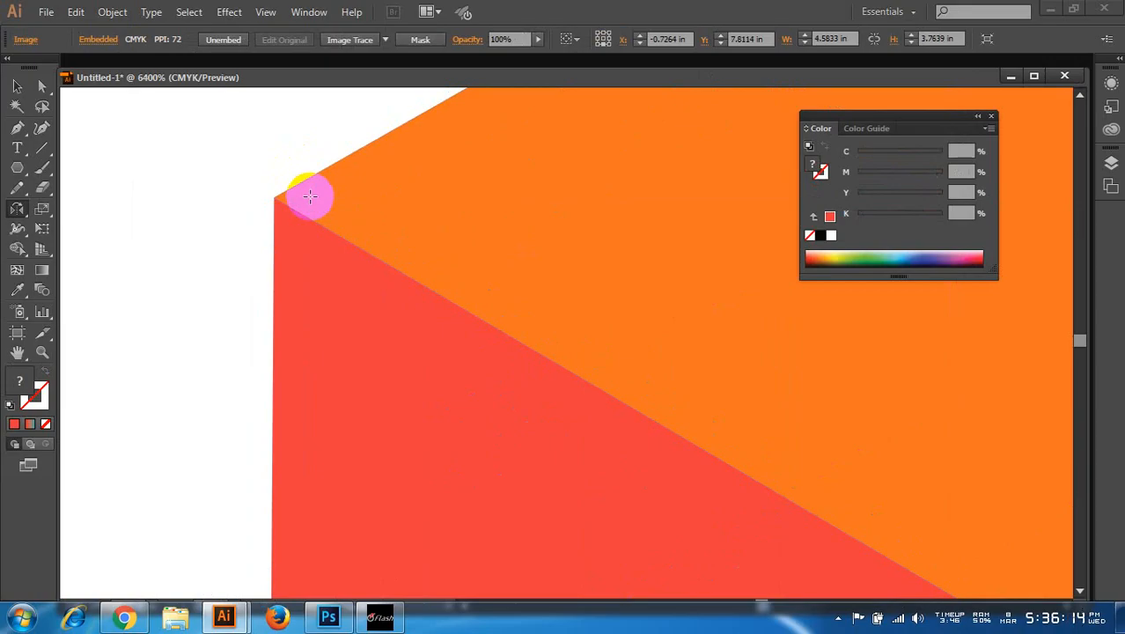
left_click(16, 85)
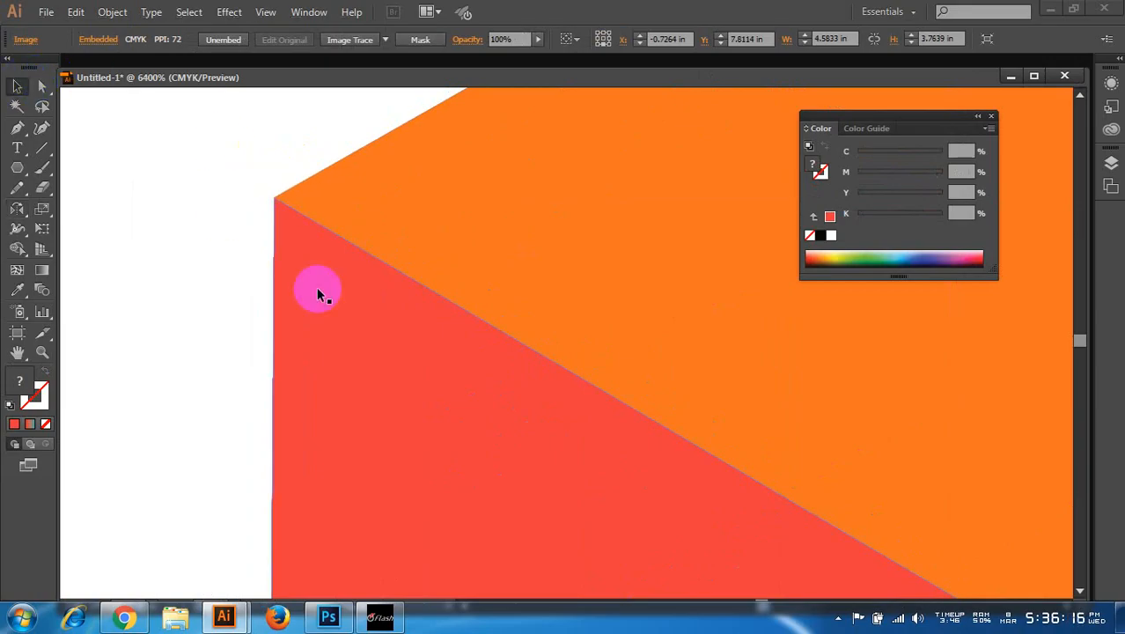
left_click(290, 280)
left_click(17, 207)
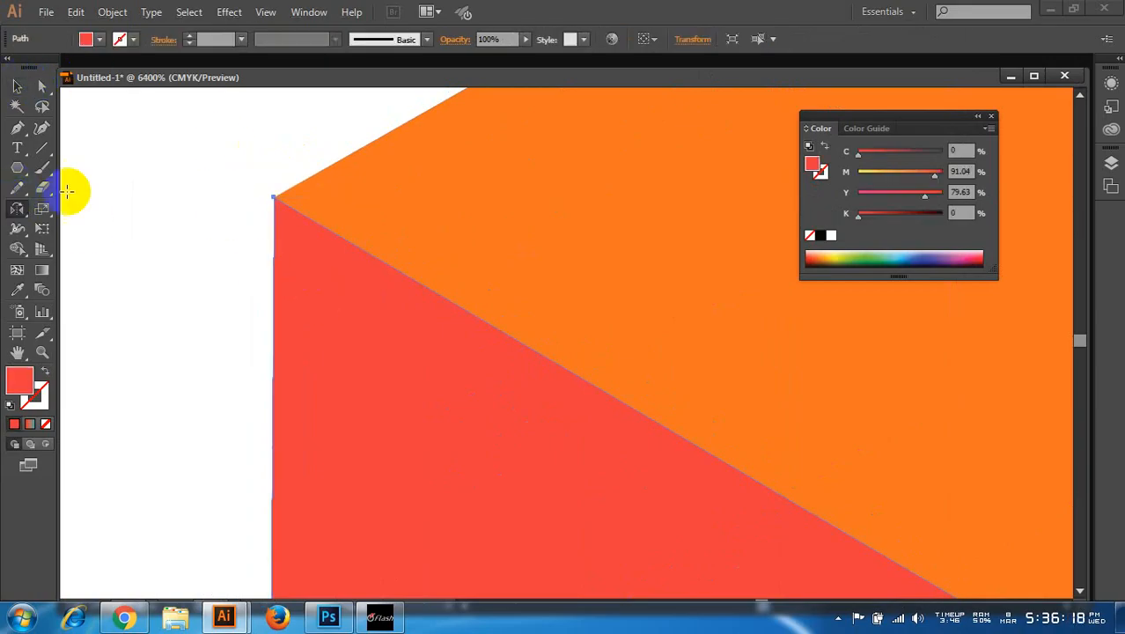
left_click(273, 198)
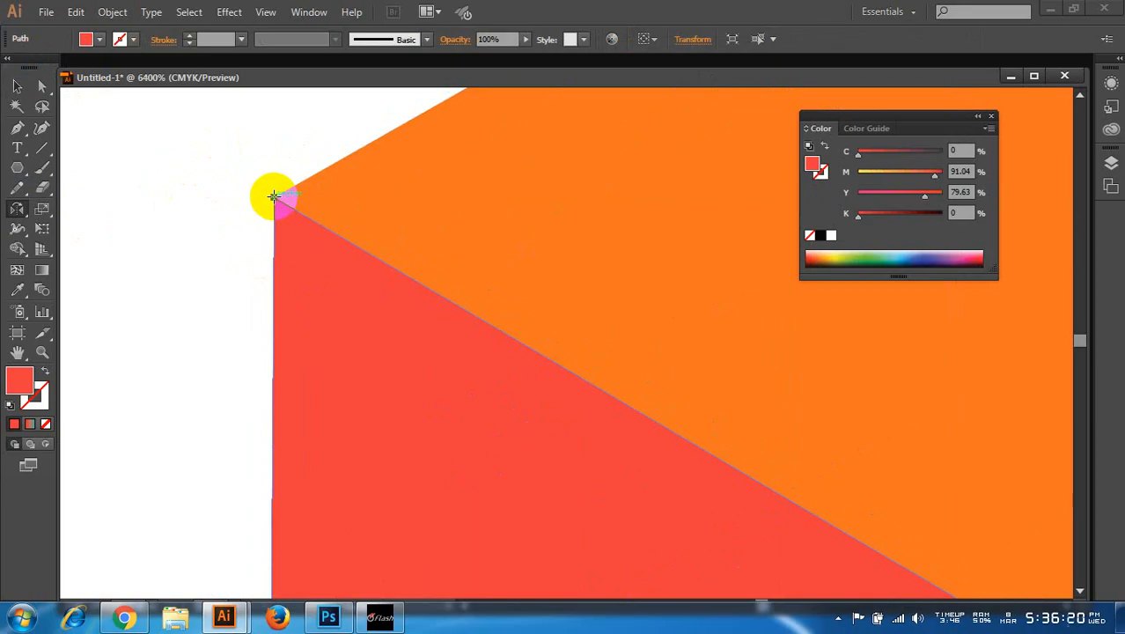
left_click(274, 196, "alt")
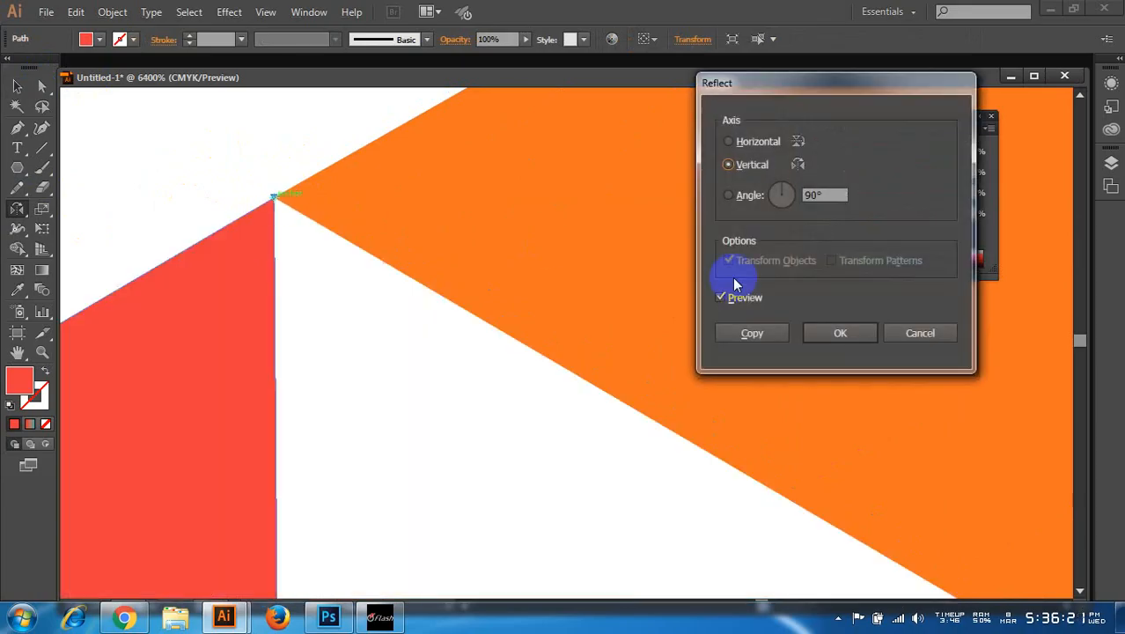
left_click(728, 142)
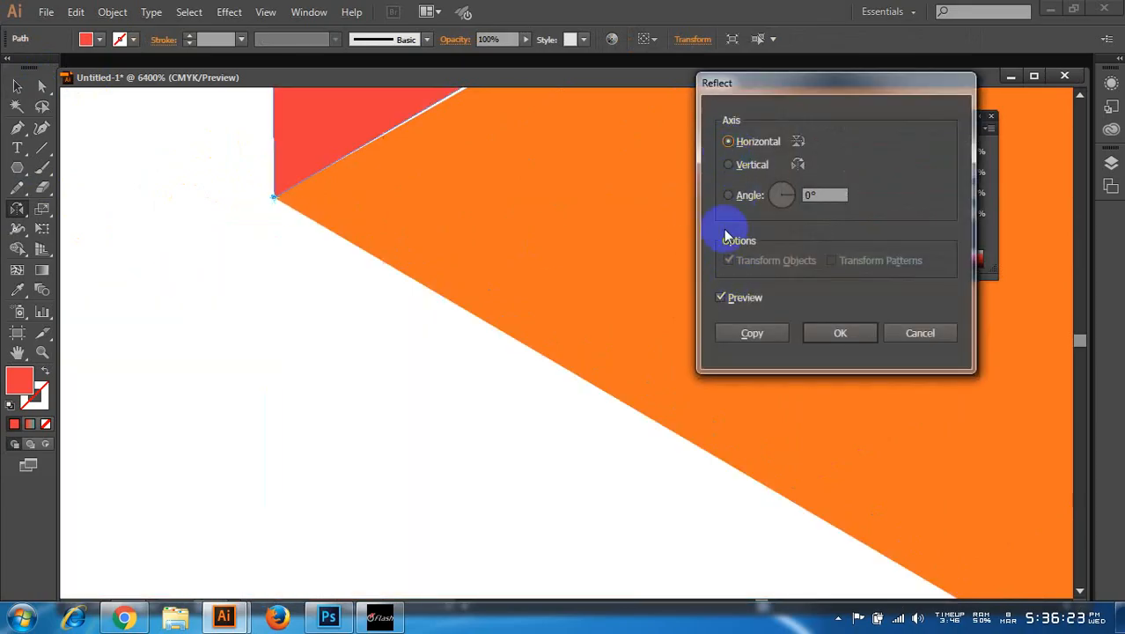
left_click(819, 333)
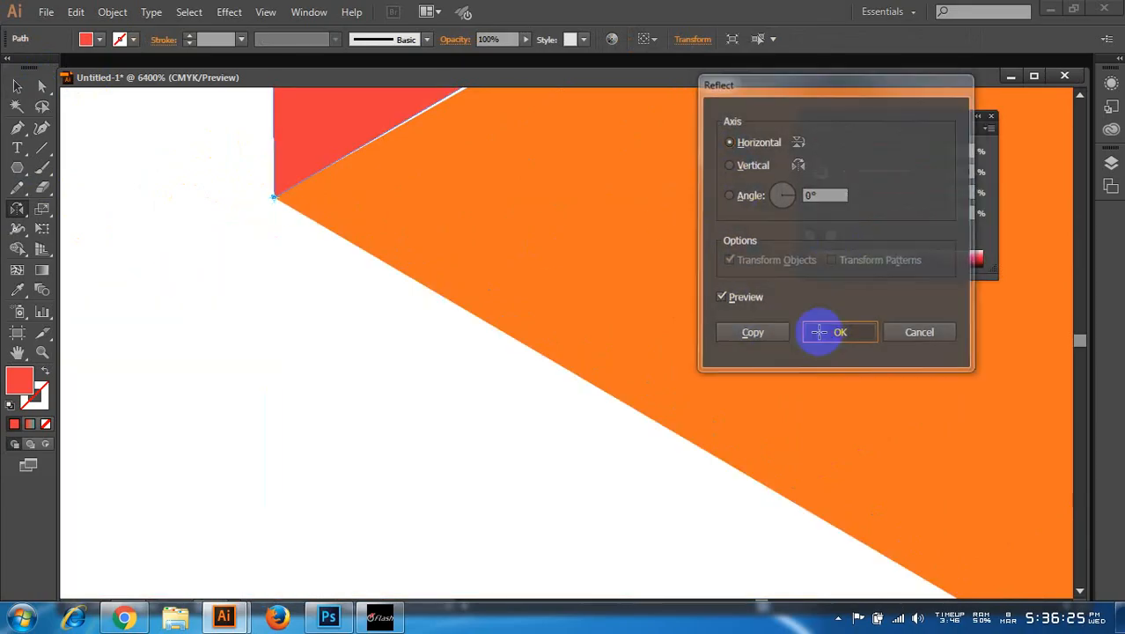
- Examine the shared edge between the reflected red triangle and the neighbouring orange triangle for gaps, from corner to corner
scroll(318, 316, "down", 5)
scroll(319, 315, "down", 3)
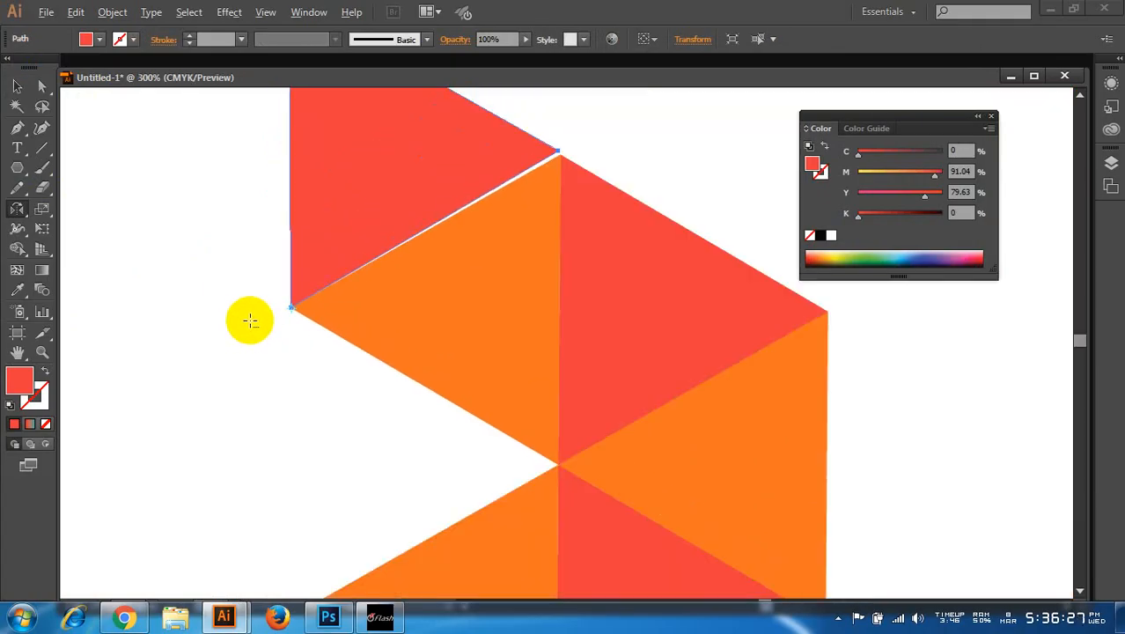
left_click(18, 86)
left_click(154, 284)
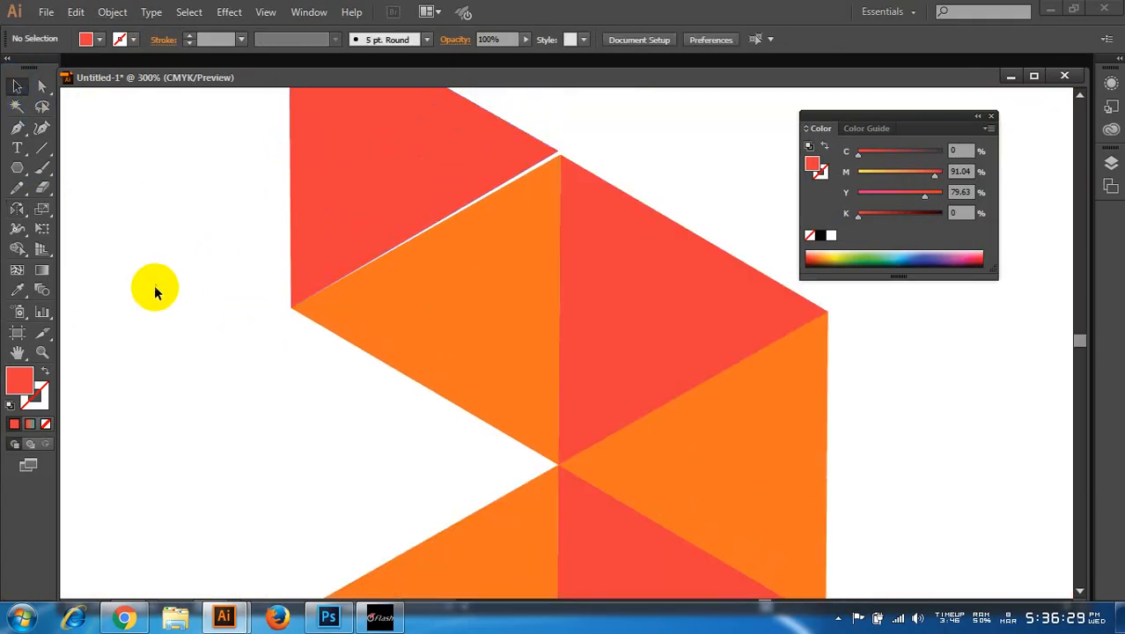
scroll(170, 294, "down", 2)
scroll(221, 228, "up", 3)
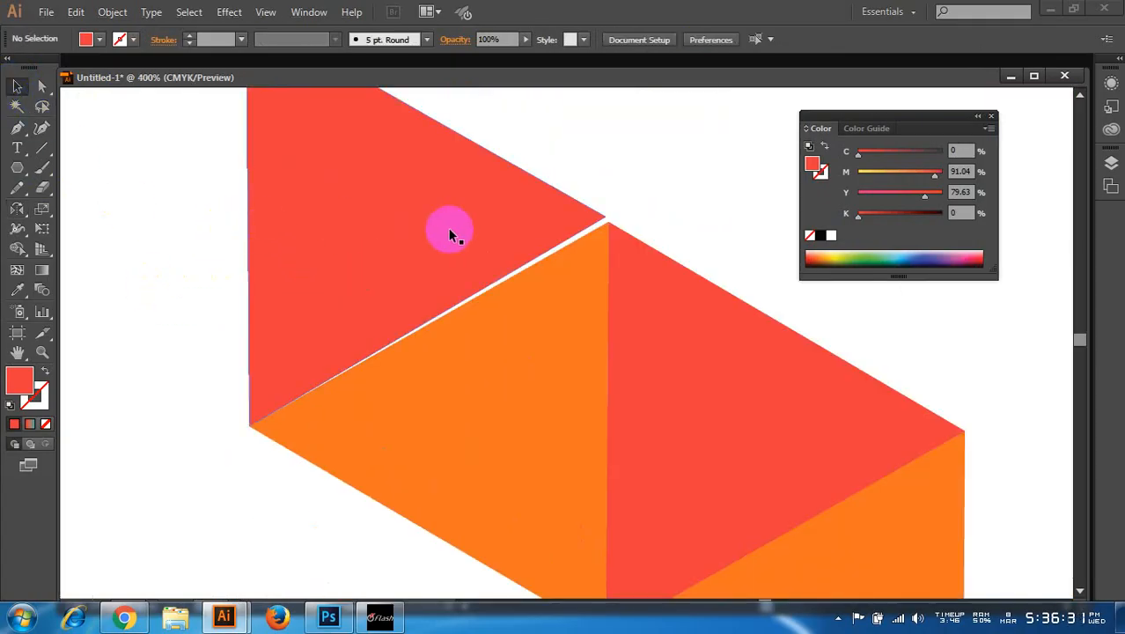
left_click(497, 237)
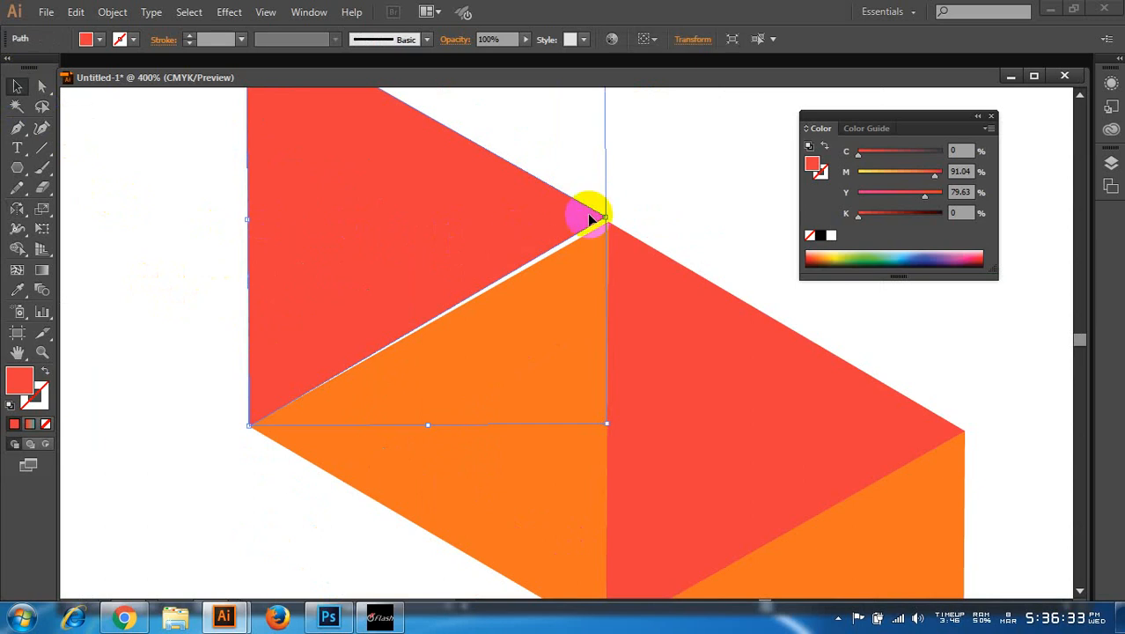
scroll(586, 435, "down", 2)
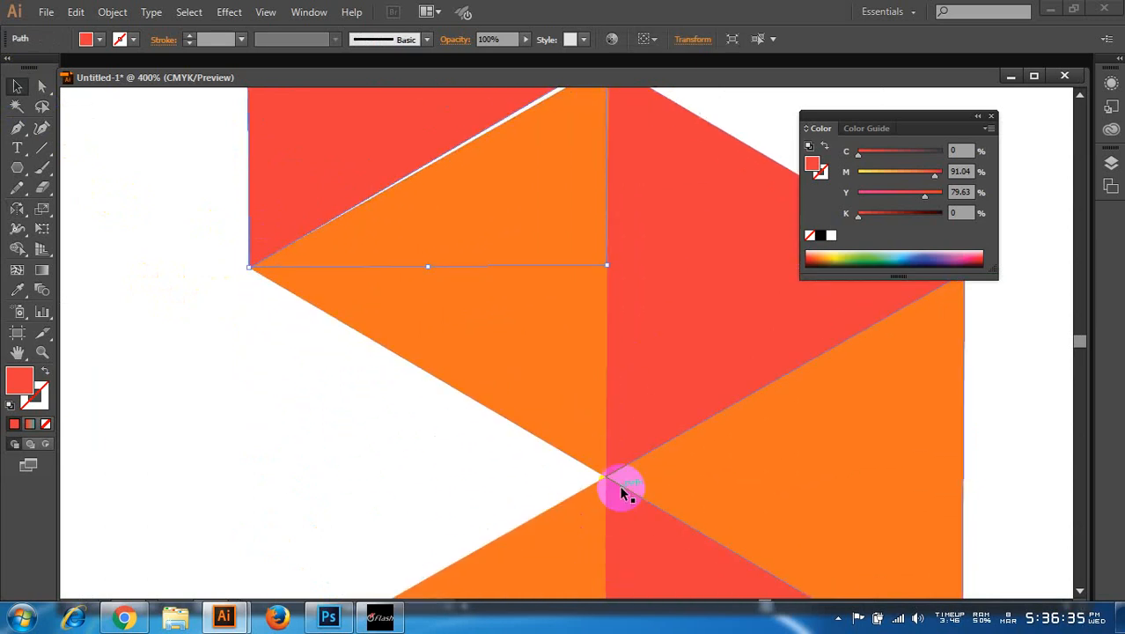
scroll(391, 405, "down", 3)
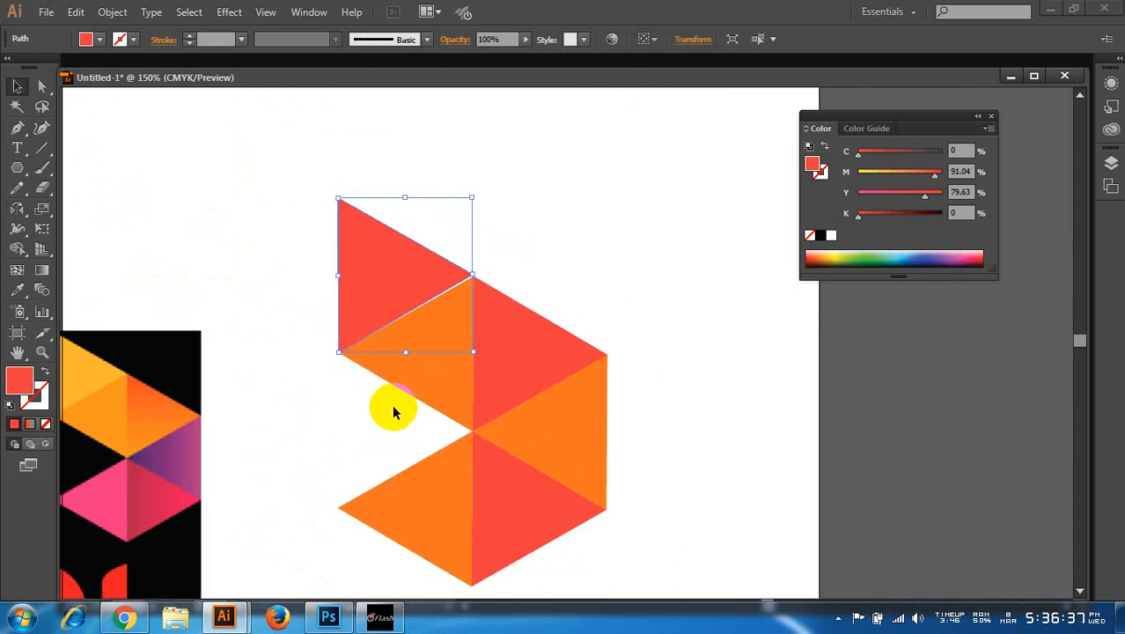
left_click_drag(407, 378, 482, 402)
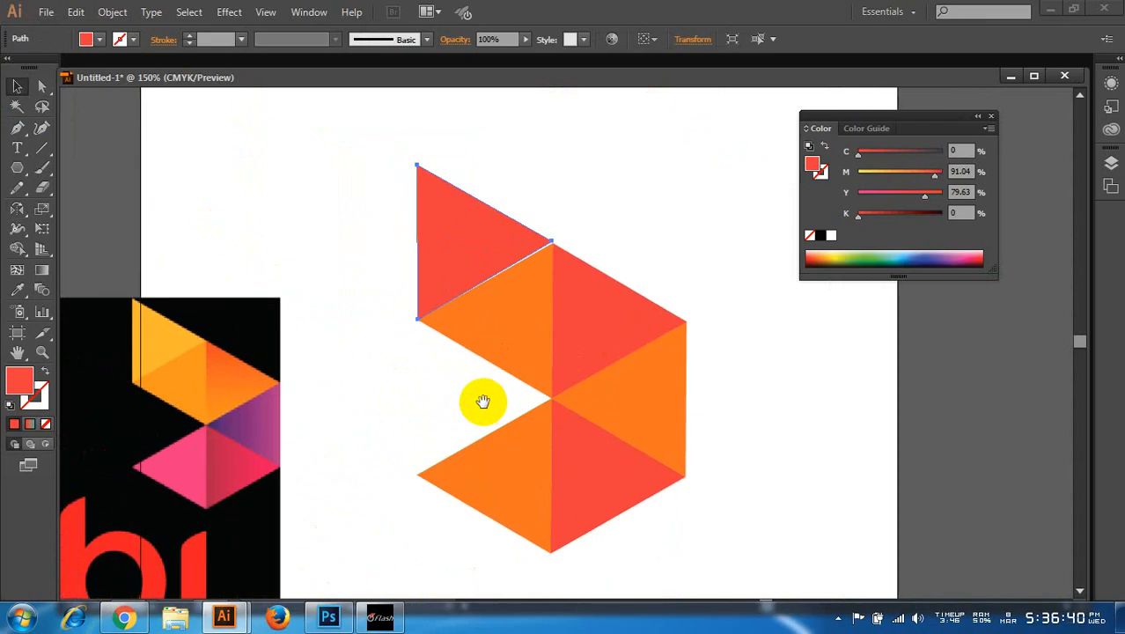
left_click(623, 207)
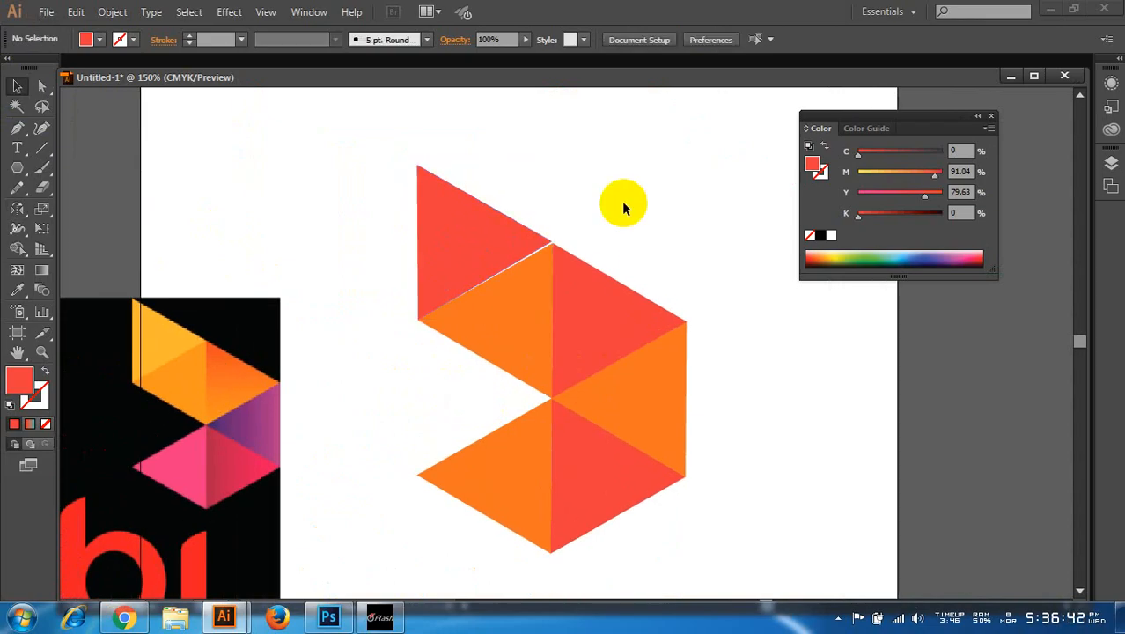
- Delete all six triangles of the symbol, leaving only the robi logo image
scroll(621, 201, "down", 1)
left_click_drag(460, 143, 746, 454)
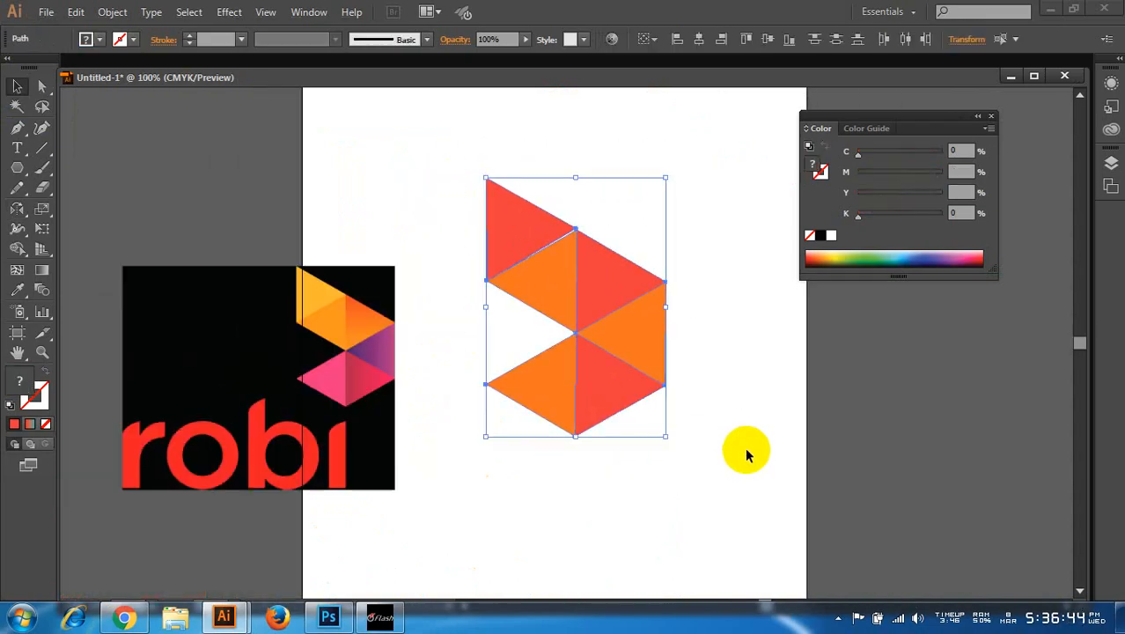
key("Delete")
- Draw a new upright red triangle with the Polygon tool on the empty artboard beside the logo image
scroll(771, 403, "up", 1)
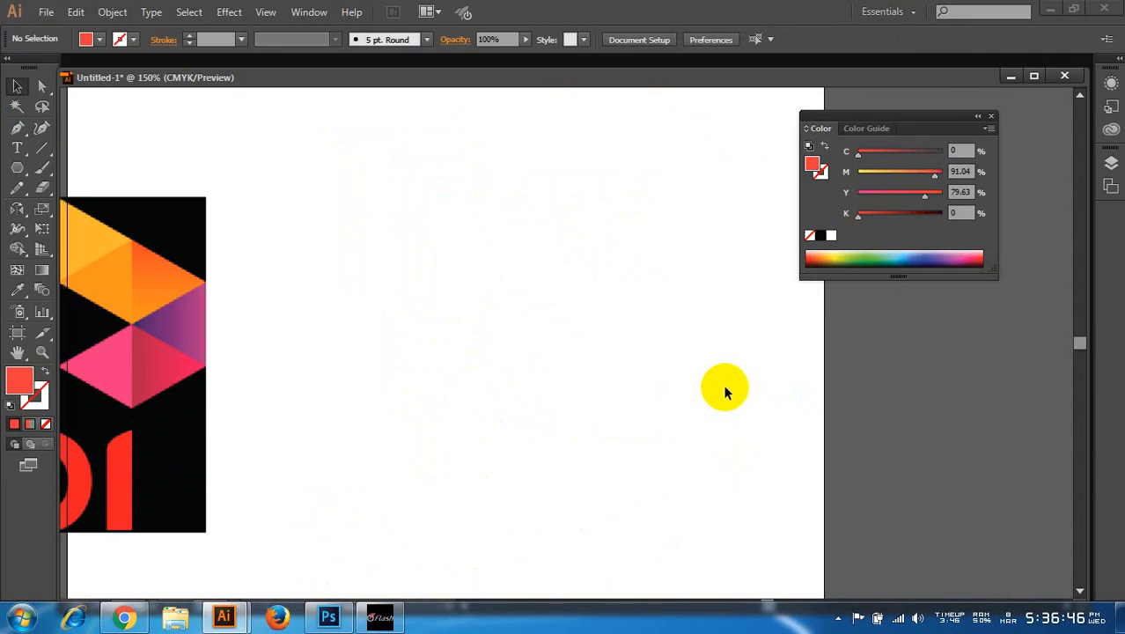
left_click(16, 167)
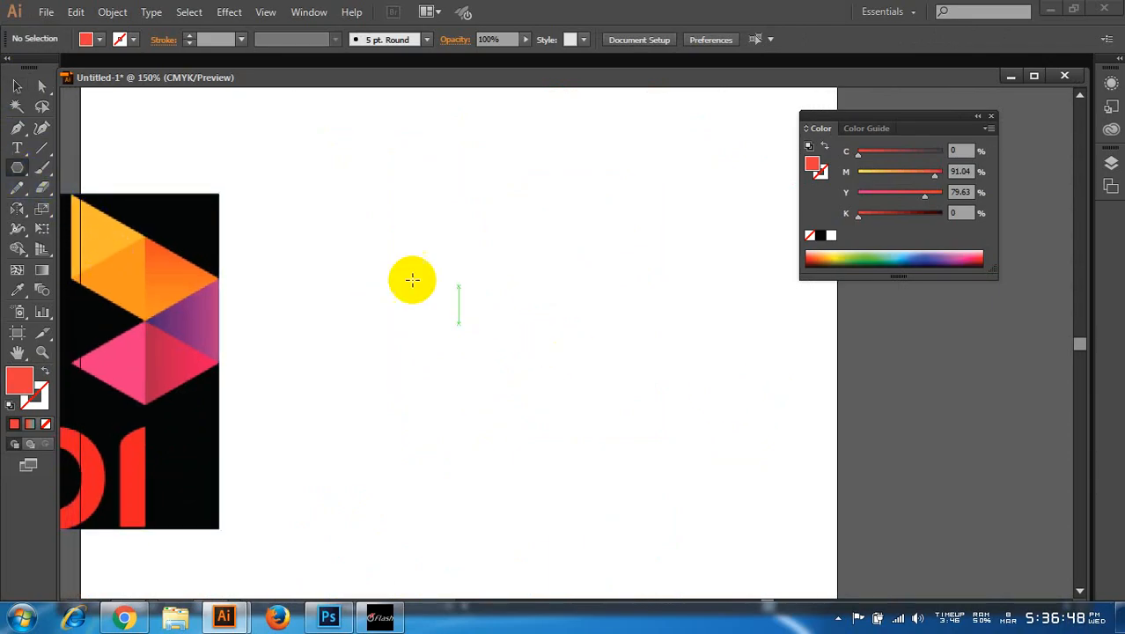
left_click_drag(477, 288, 567, 322)
- Rotate the new triangle a quarter turn clockwise until it points right, and move it slightly down
left_click(17, 86)
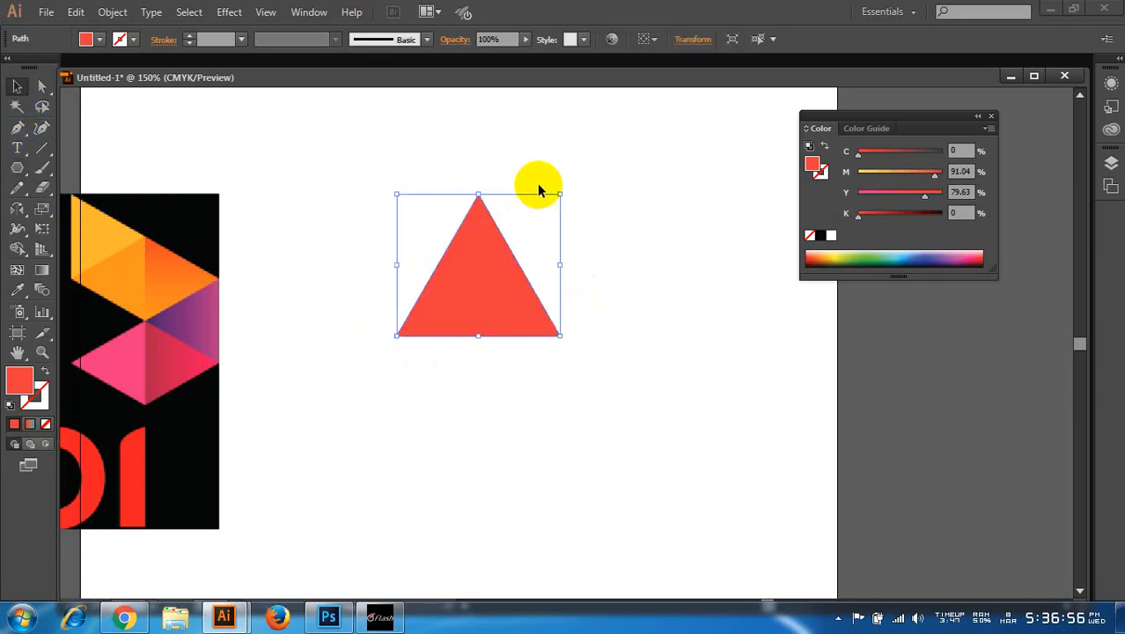
left_click_drag(565, 189, 577, 372)
left_click_drag(469, 254, 471, 315)
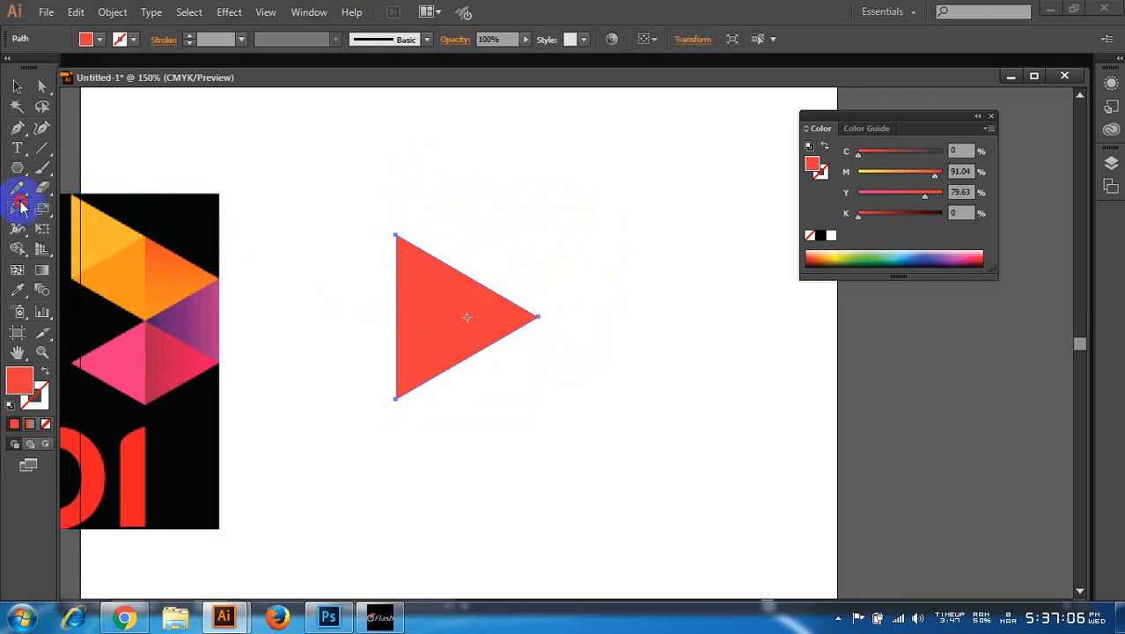
- Create a copy of the triangle rotated 60° about its right-pointing corner
left_click_drag(18, 208, 81, 209)
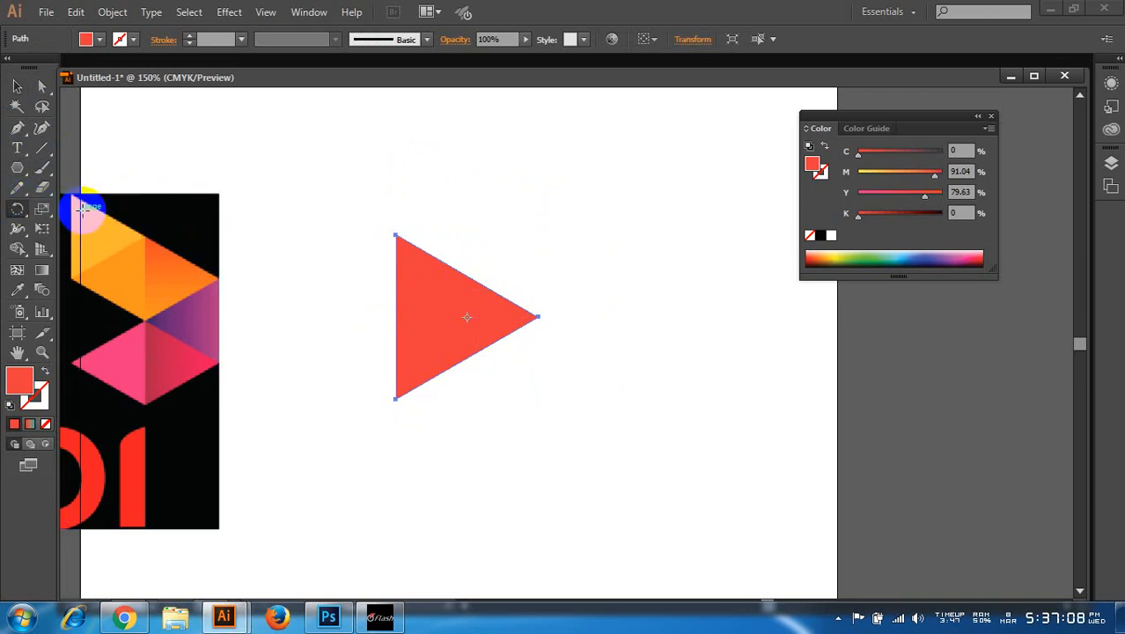
scroll(515, 318, "up", 2)
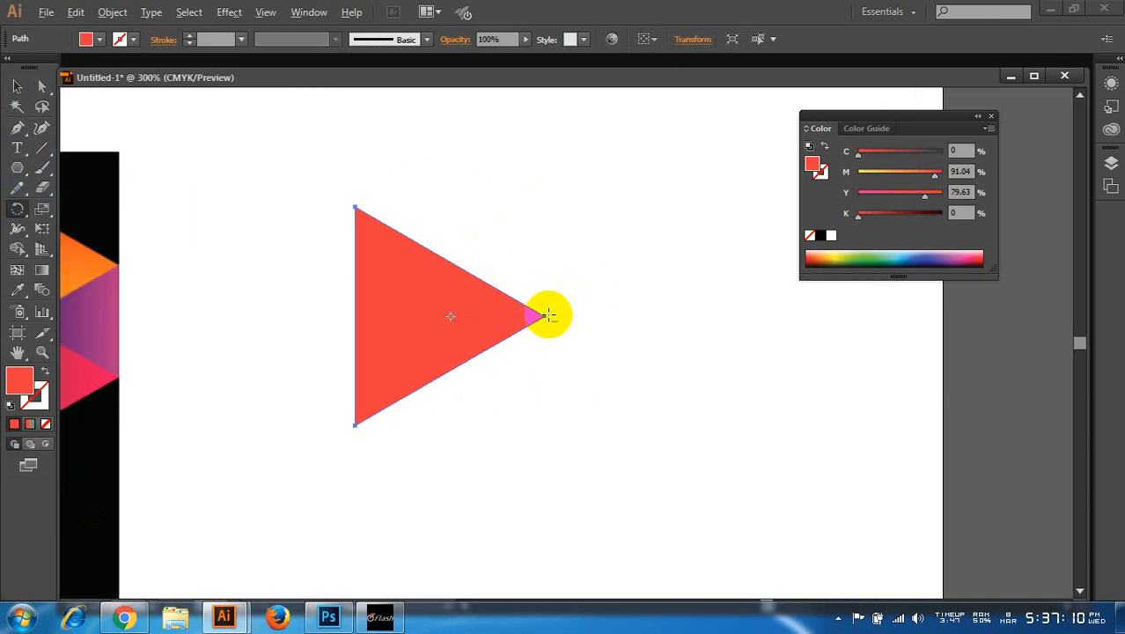
scroll(548, 315, "up", 1)
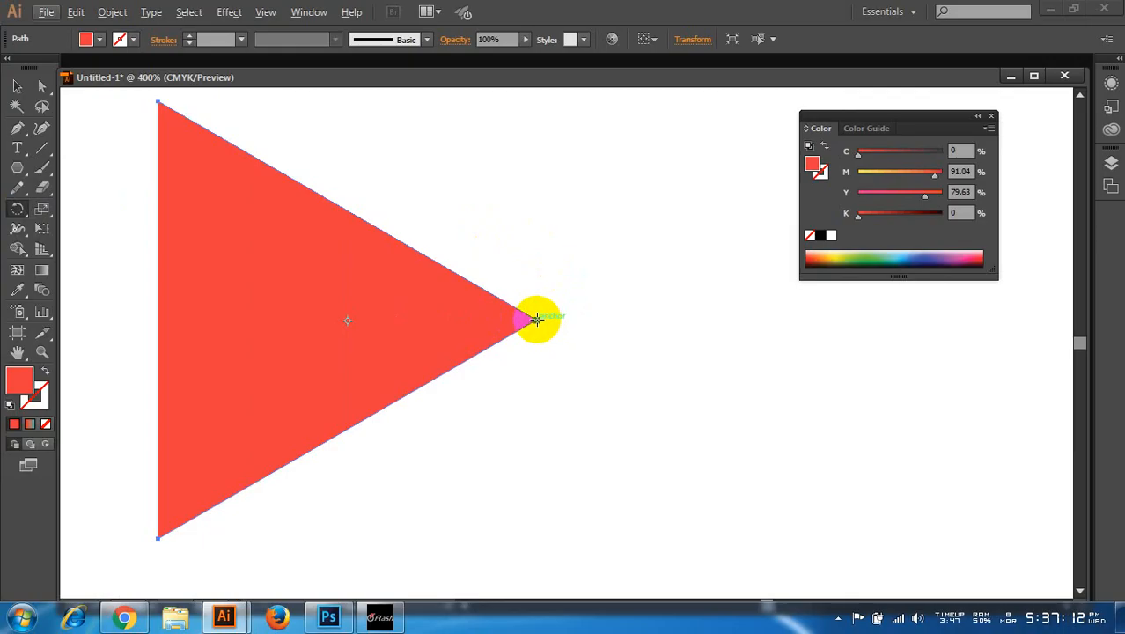
left_click(537, 320, "alt")
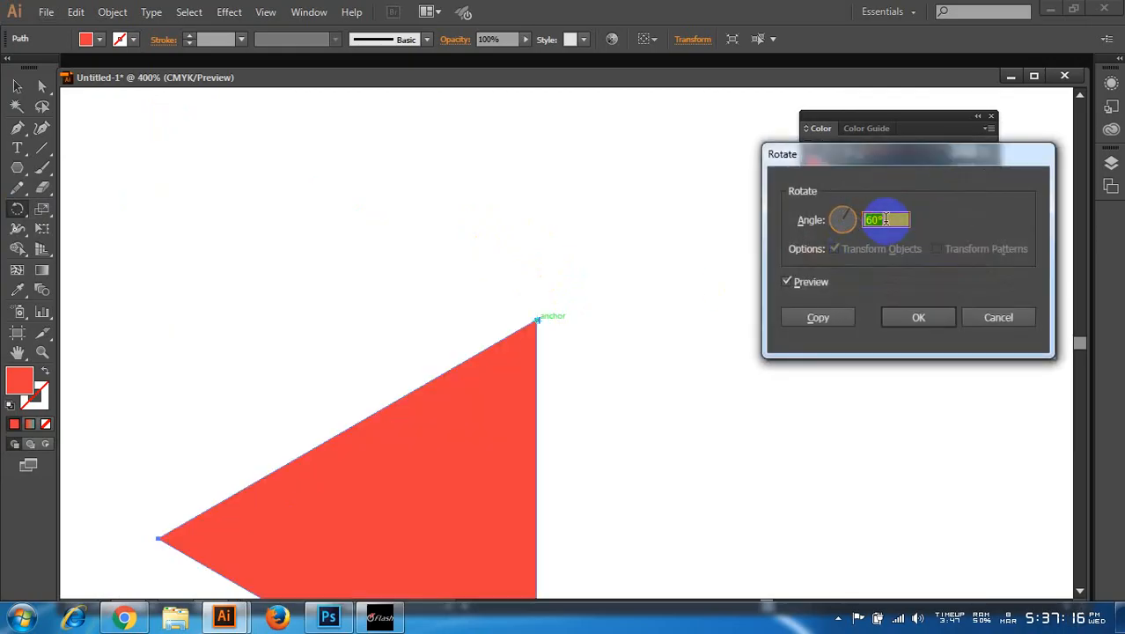
left_click(793, 324)
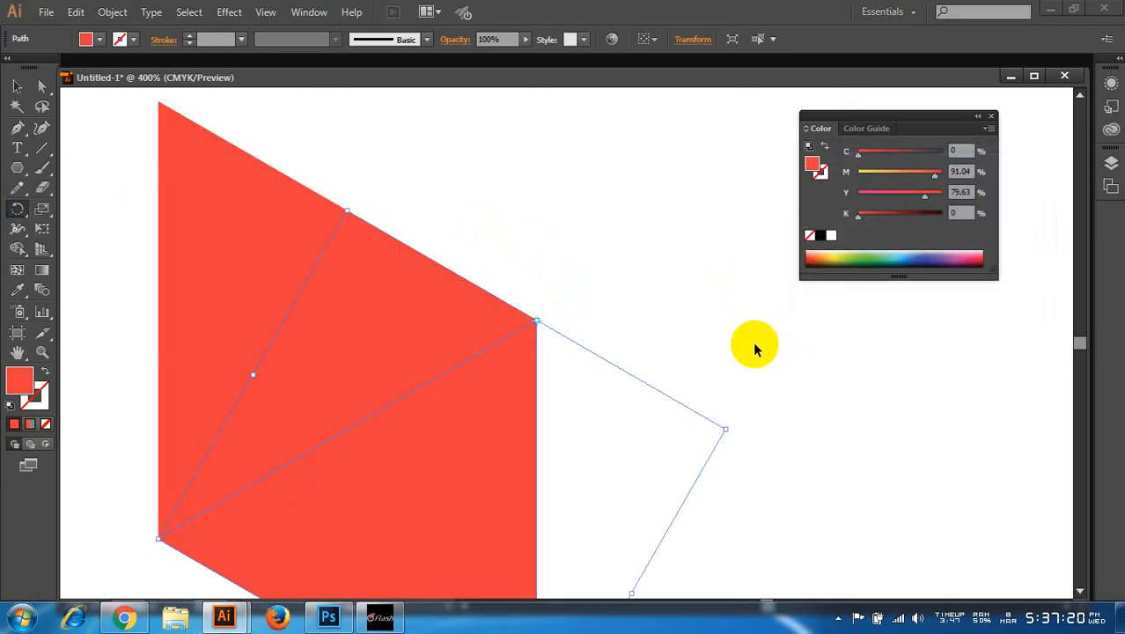
- Repeat the 60° rotated copy four more times to complete a hexagon, and deselect it
key("ctrl+d")
key("ctrl+d")
key("ctrl+d")
key("ctrl+d")
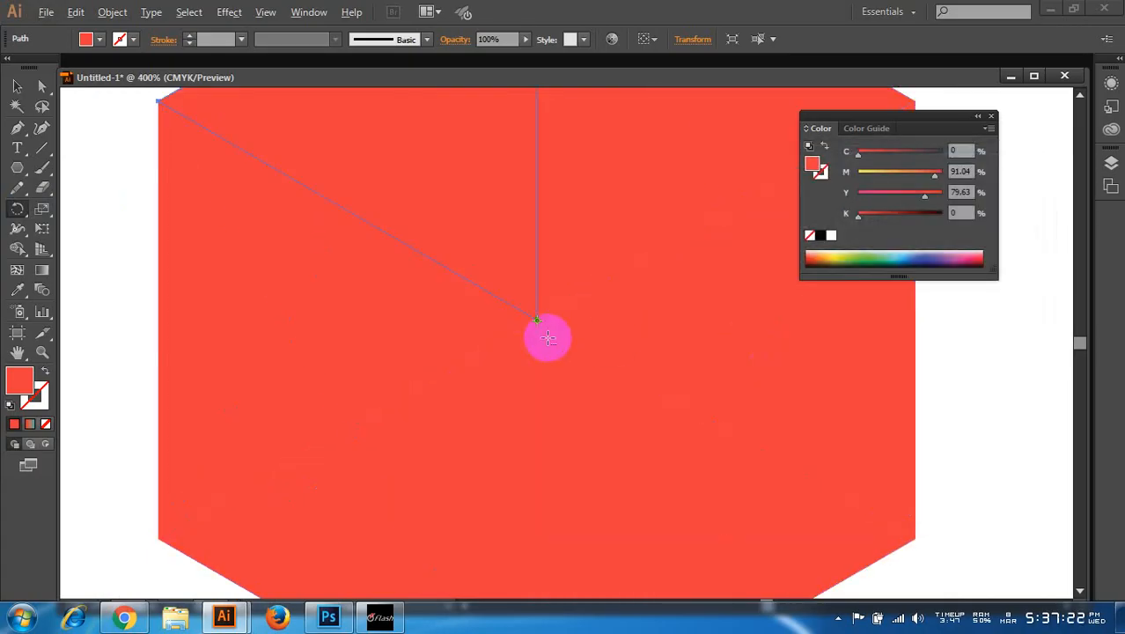
key("ctrl+minus")
key("ctrl+minus")
key("ctrl+minus")
left_click(16, 86)
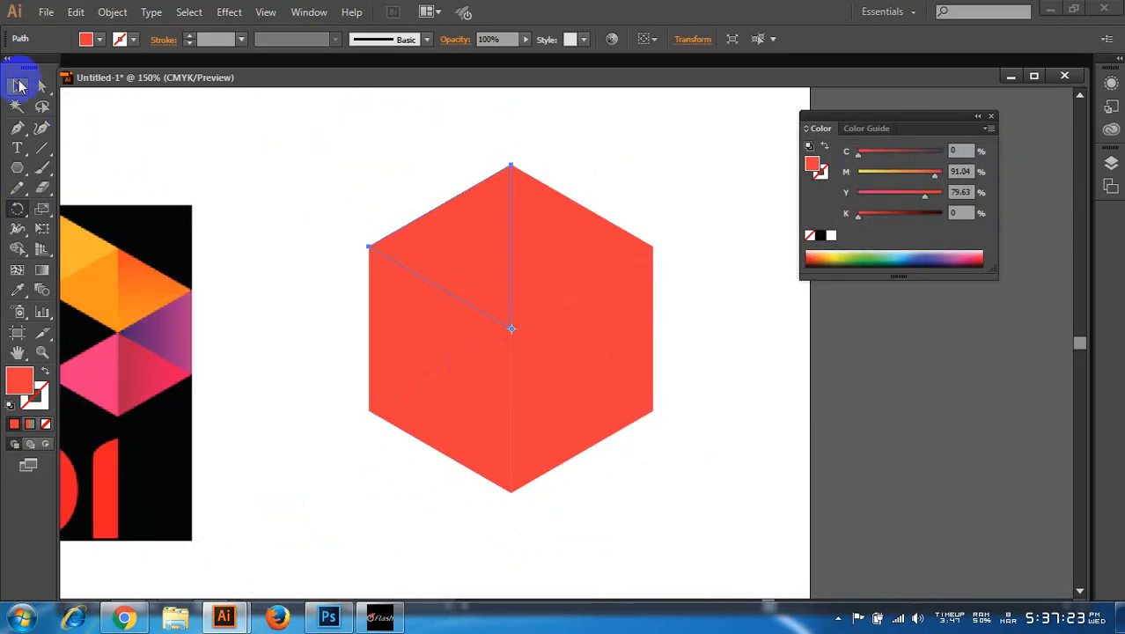
left_click(226, 121)
- Recolor the hexagon's upper-left, lower-left and right triangles with the orange sampled from the logo's upper shape, and deselect them
left_click_drag(398, 209, 470, 399)
key("i")
left_click(144, 266)
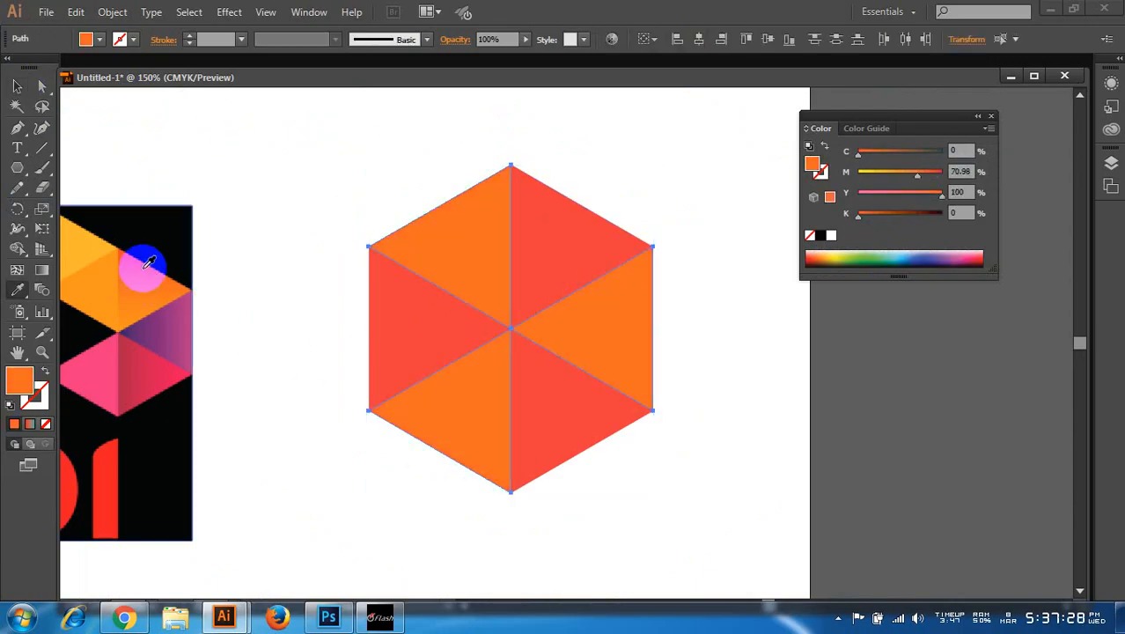
left_click(17, 86)
left_click(196, 143)
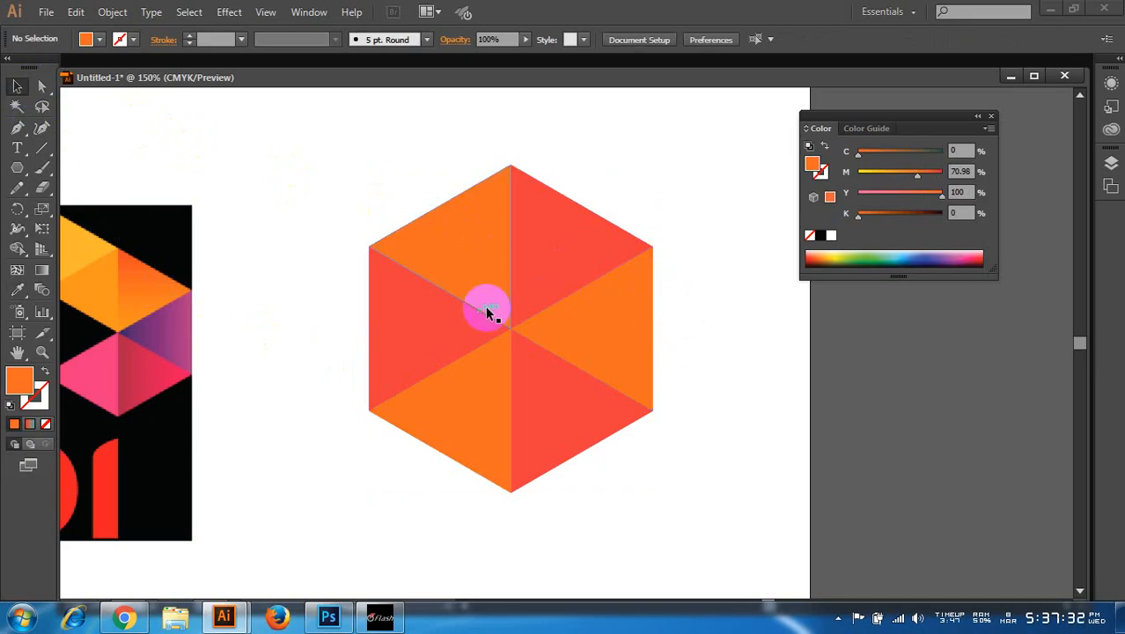
- Reflect the hexagon's left red triangle across a horizontal axis through its upper-left corner without keeping a copy, and deselect it
left_click(428, 326)
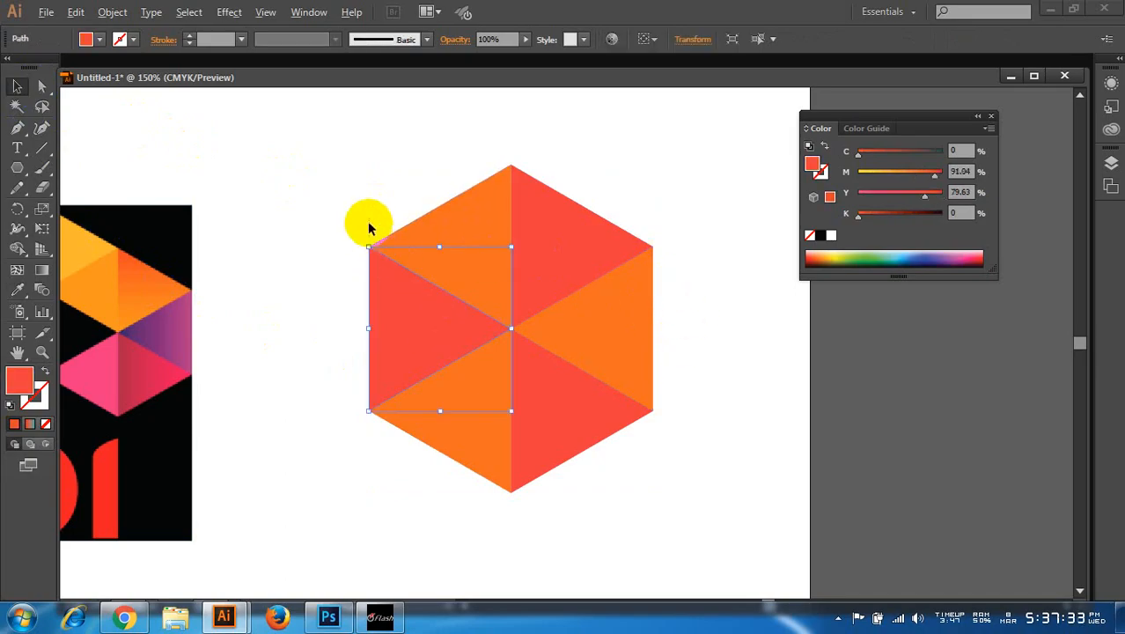
scroll(370, 221, "up", 2)
scroll(369, 223, "up", 1)
left_click_drag(19, 208, 93, 229)
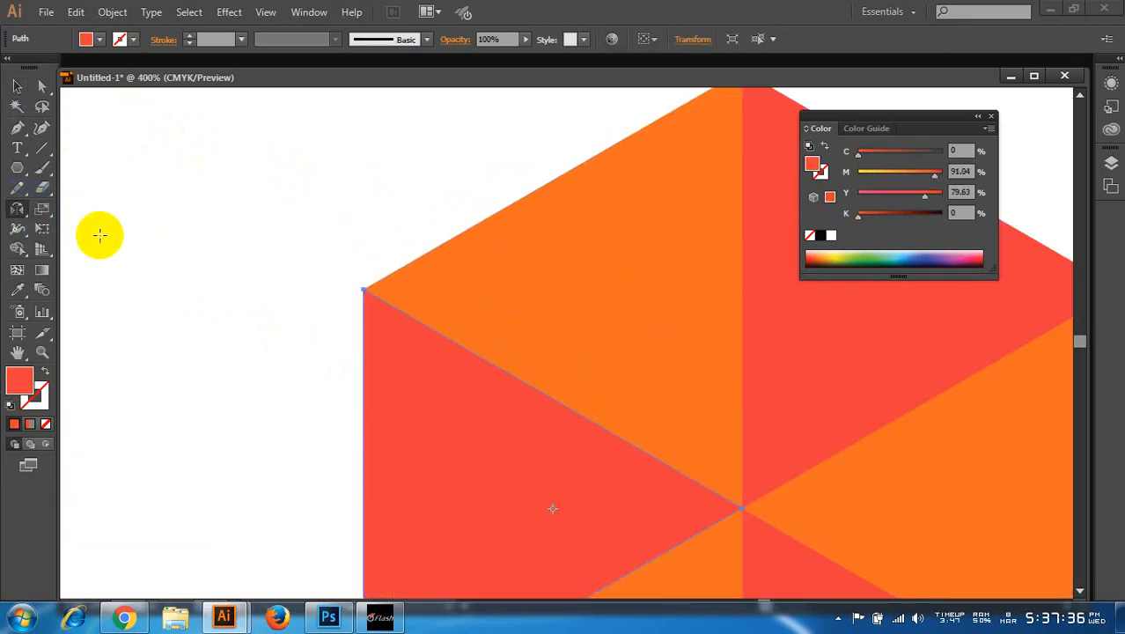
left_click(362, 289, "alt")
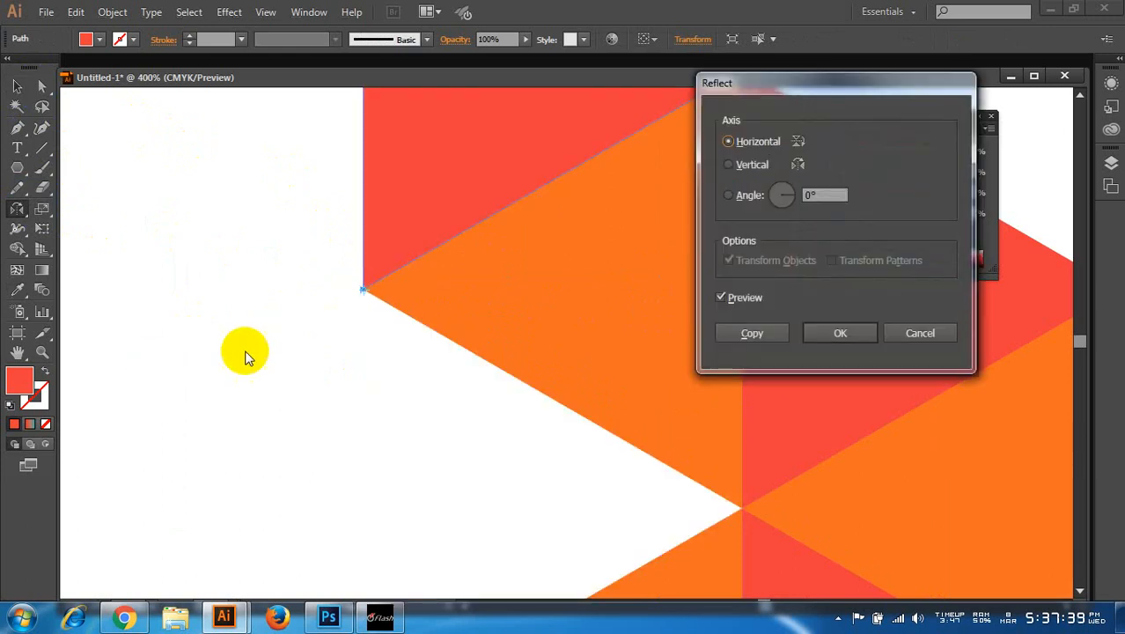
left_click(726, 141)
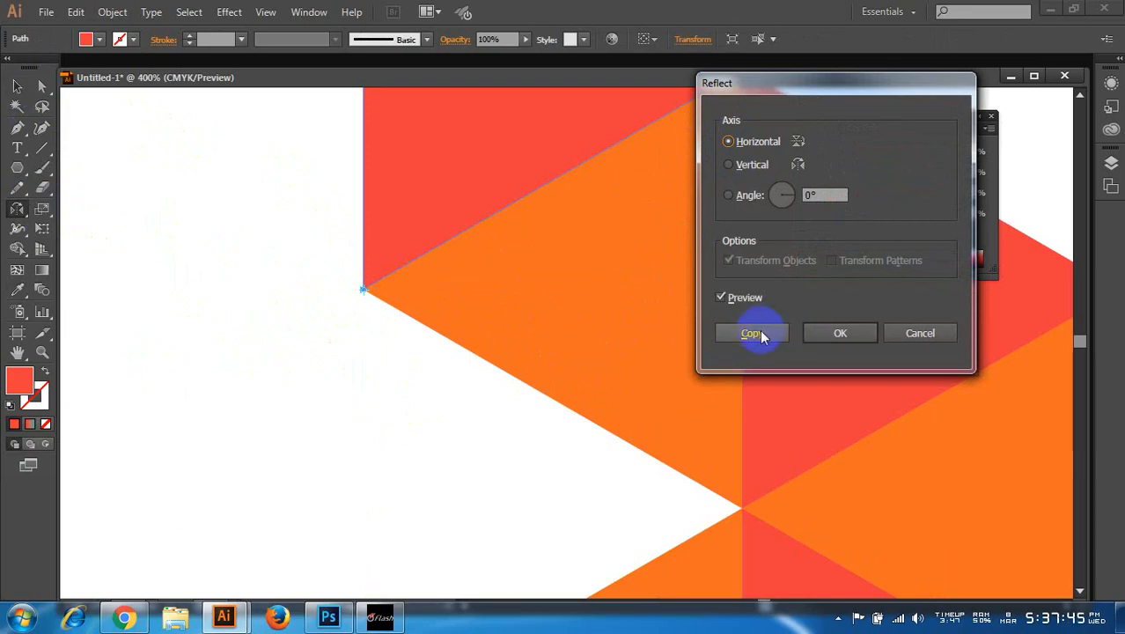
left_click(834, 332)
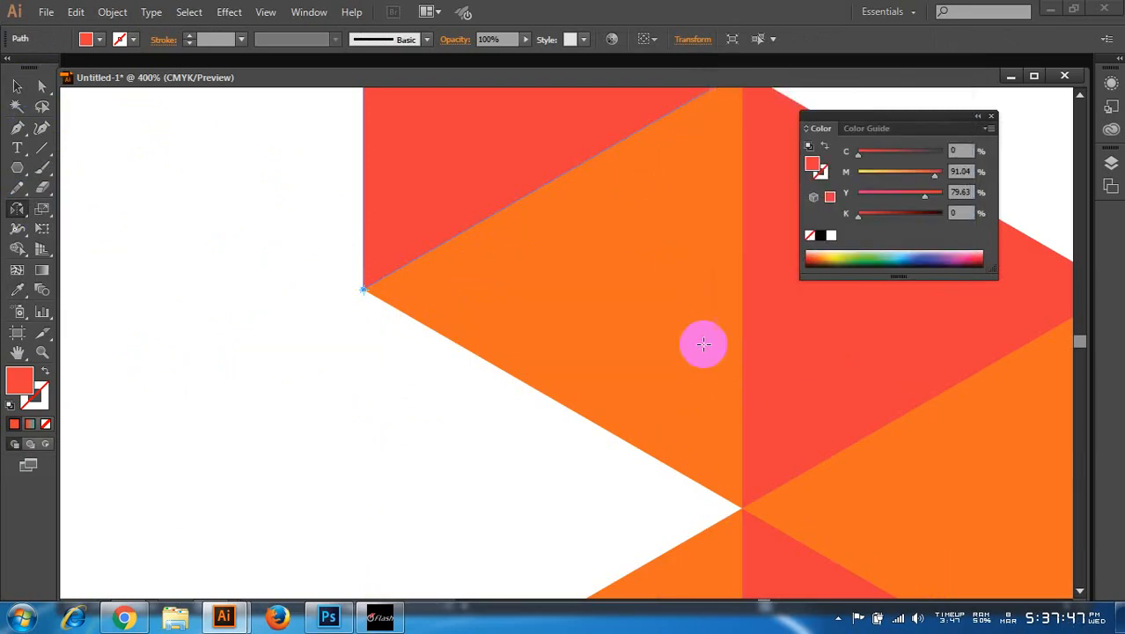
key("ctrl+minus")
key("ctrl+minus")
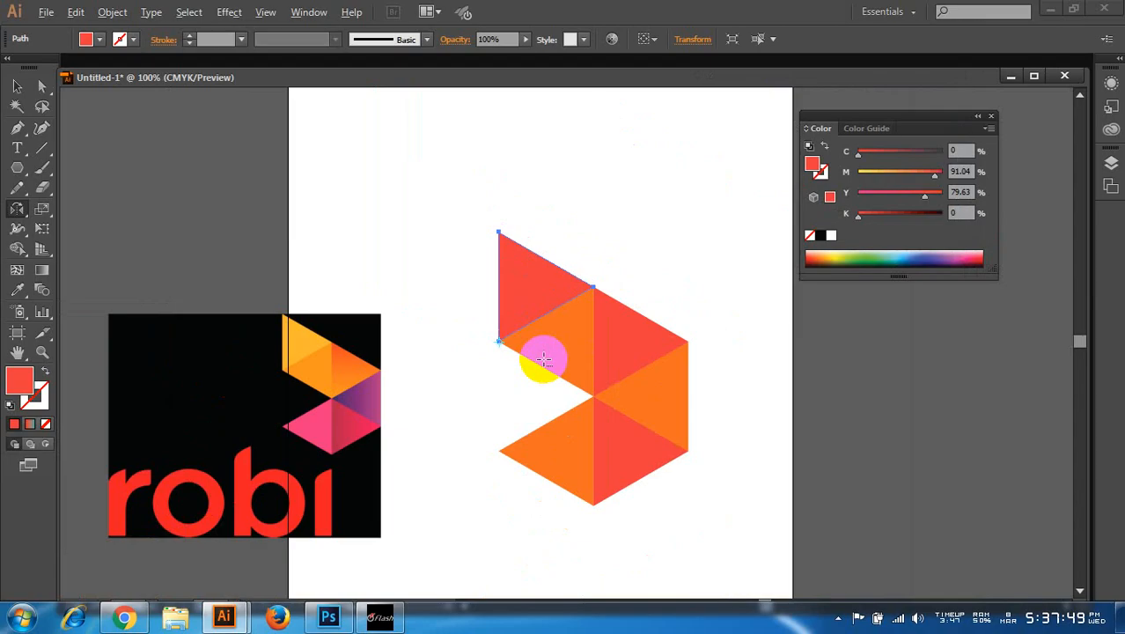
left_click(17, 85)
left_click(260, 176)
scroll(660, 335, "up", 1)
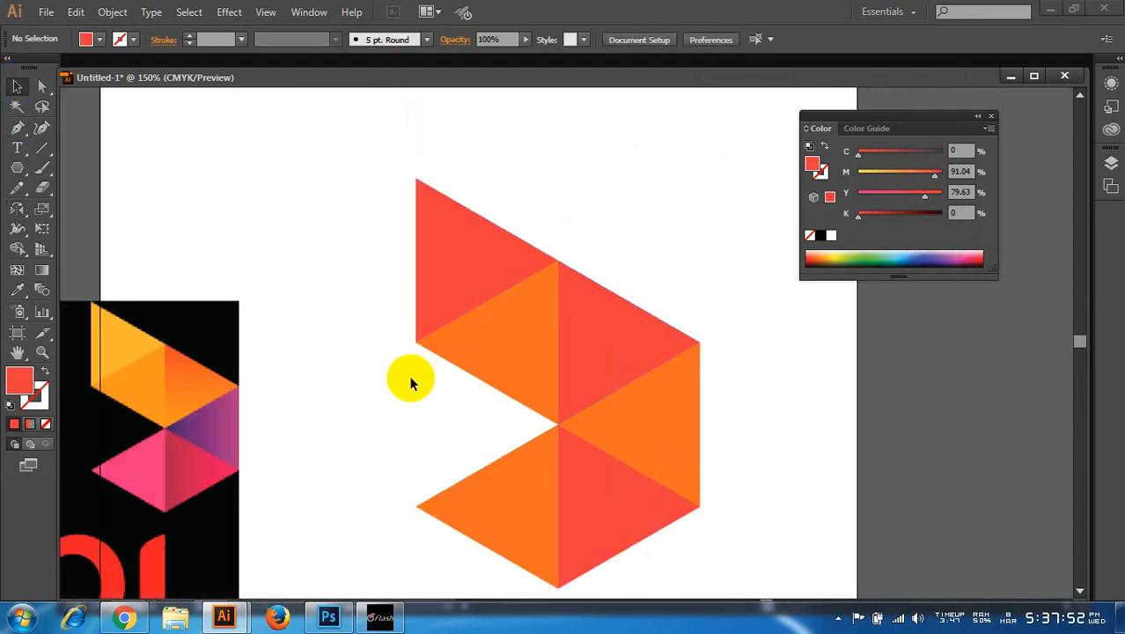
- Move the robi logo image up and to the right, closer to the triangle symbol for comparison
left_click_drag(208, 373, 266, 294)
left_click(615, 191)
scroll(629, 196, "down", 3)
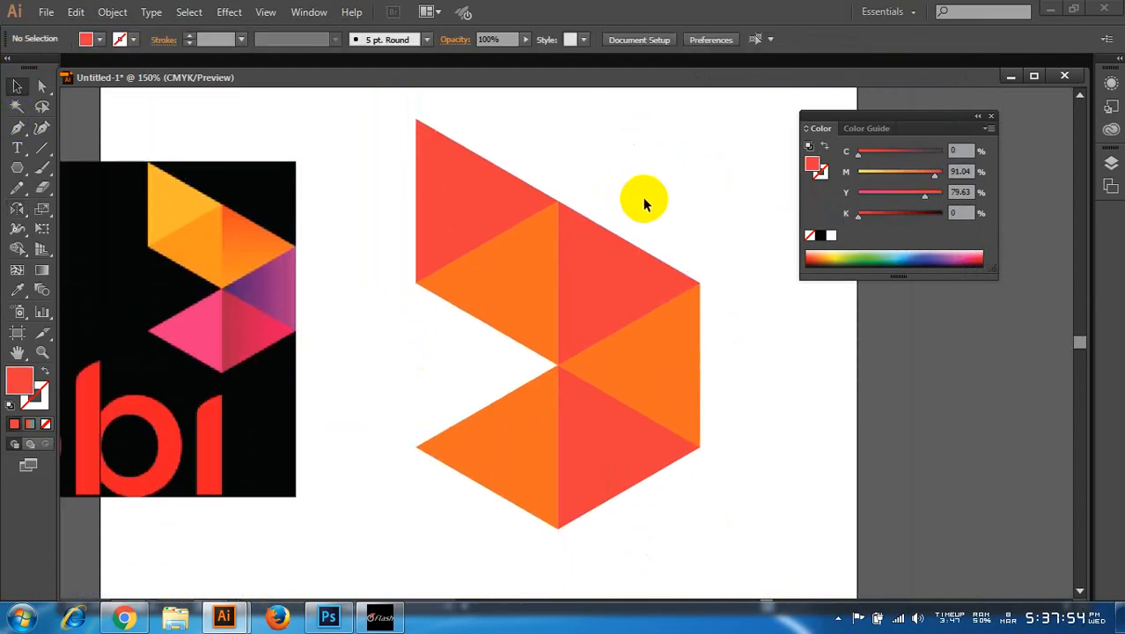
scroll(688, 216, "down", 1)
left_click_drag(715, 236, 682, 249)
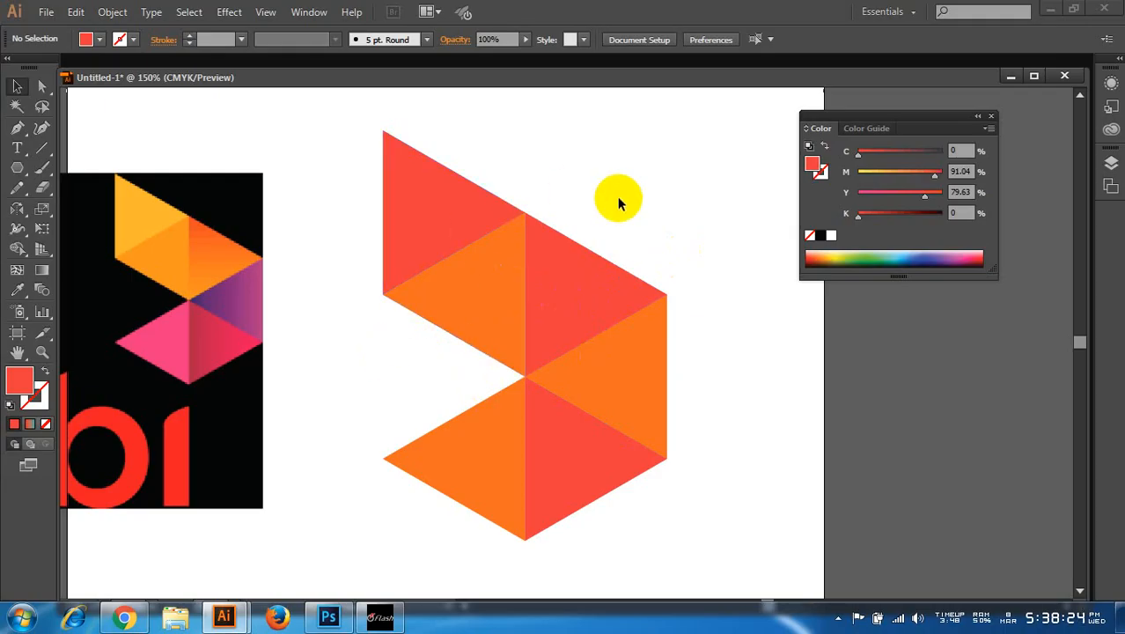
left_click_drag(249, 252, 282, 278)
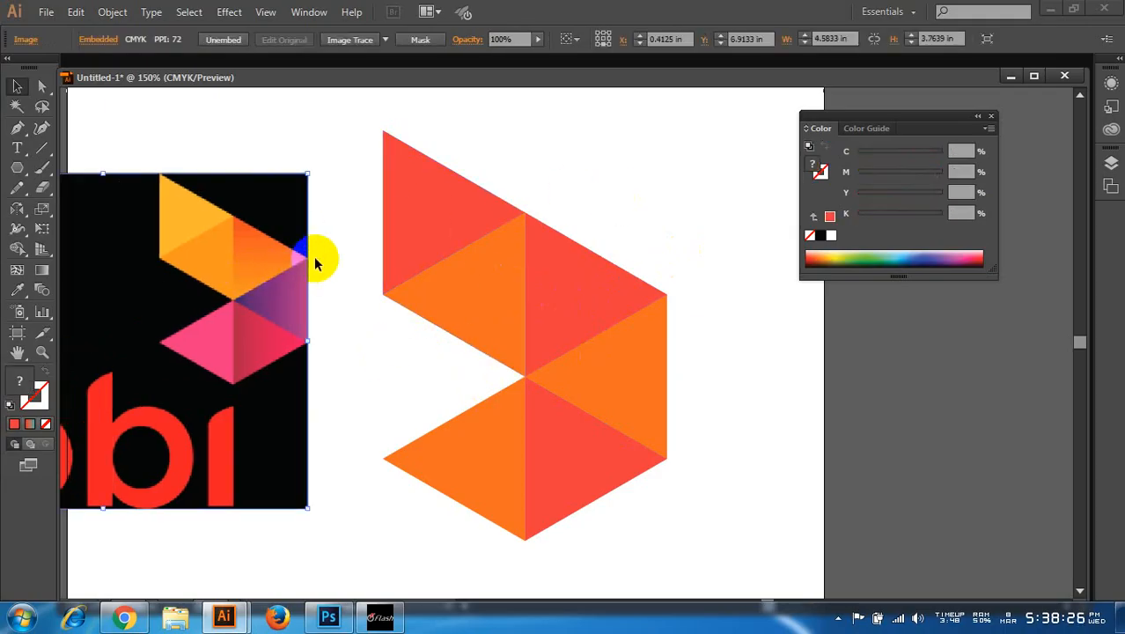
- Select the topmost red triangle of the symbol
scroll(387, 175, "up", 1)
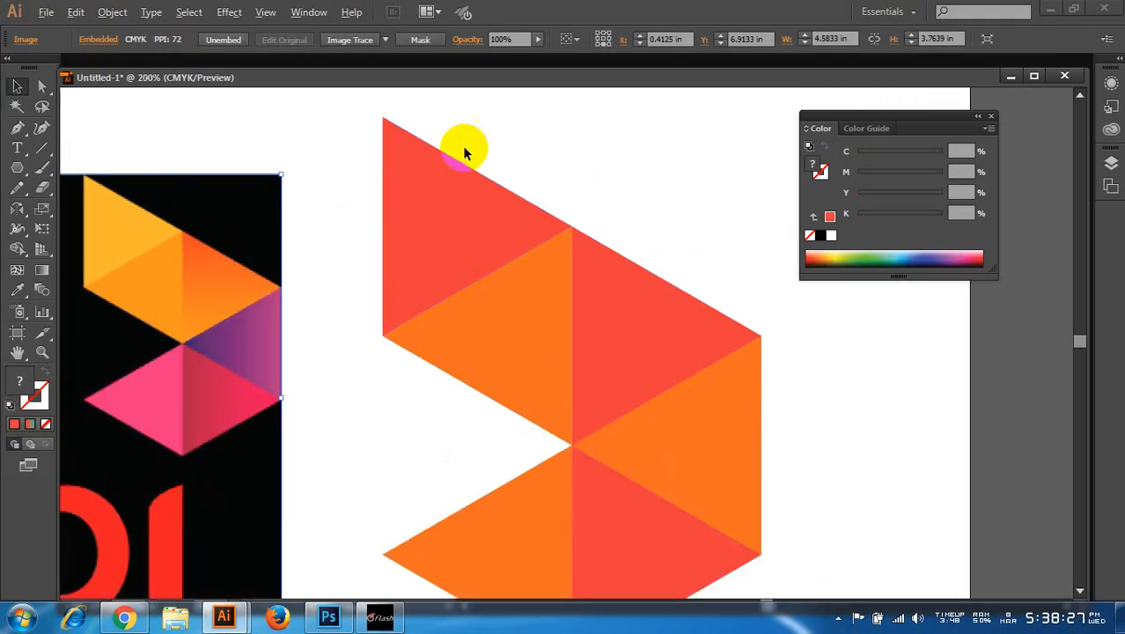
left_click(441, 226)
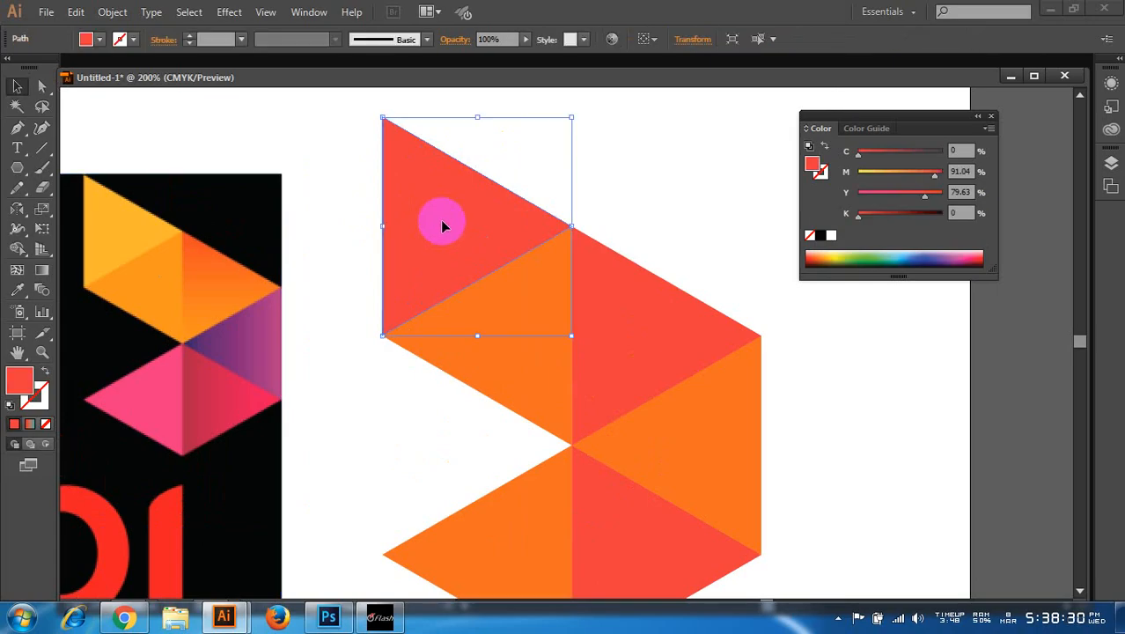
- Fill the top triangle with yellow-orange and the one below it with orange, sampled from the matching reference logo triangles
key("i")
left_click(139, 211)
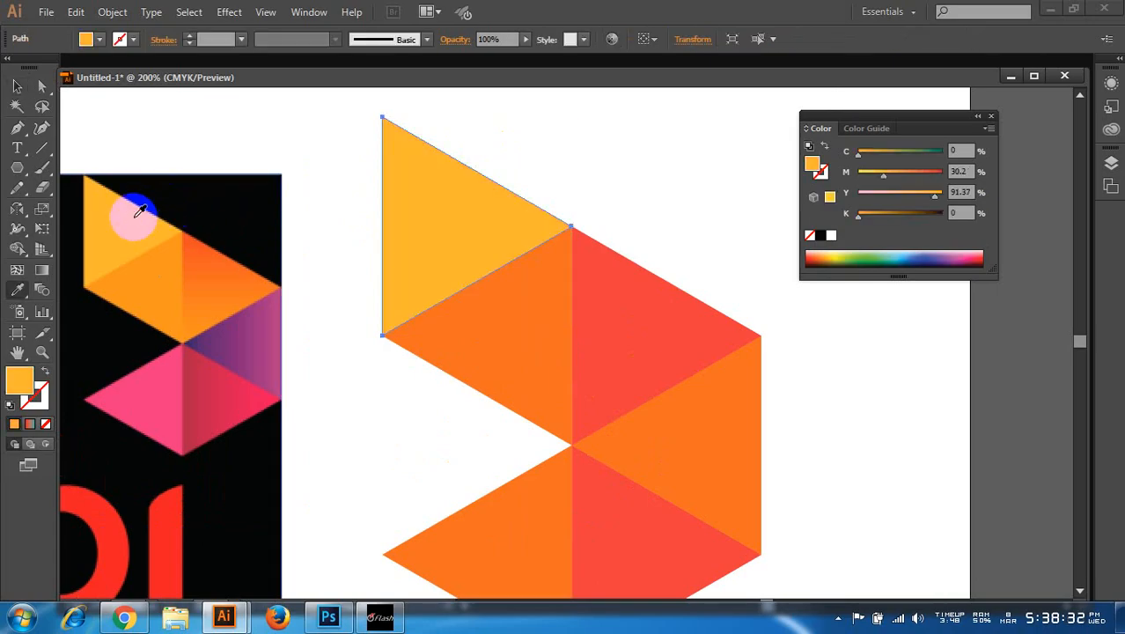
left_click(16, 86)
left_click(531, 365)
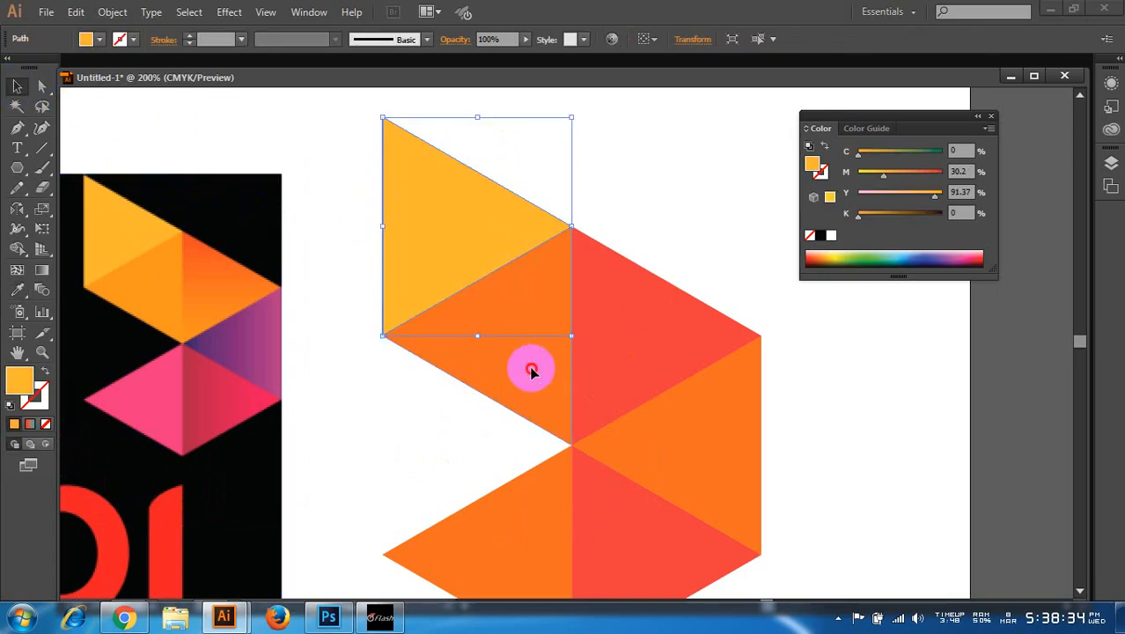
left_click(18, 291)
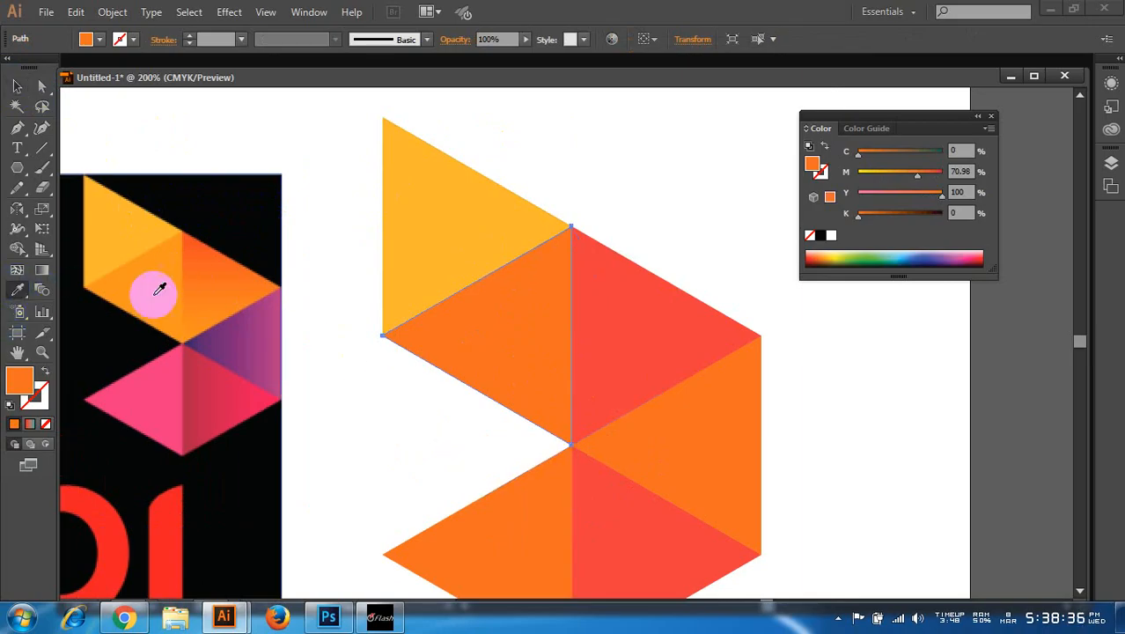
left_click(155, 294)
- Fill the upper red triangle with orange and the triangle directly below it with purple, sampling both colours from the reference logo
left_click(17, 87)
left_click(635, 291)
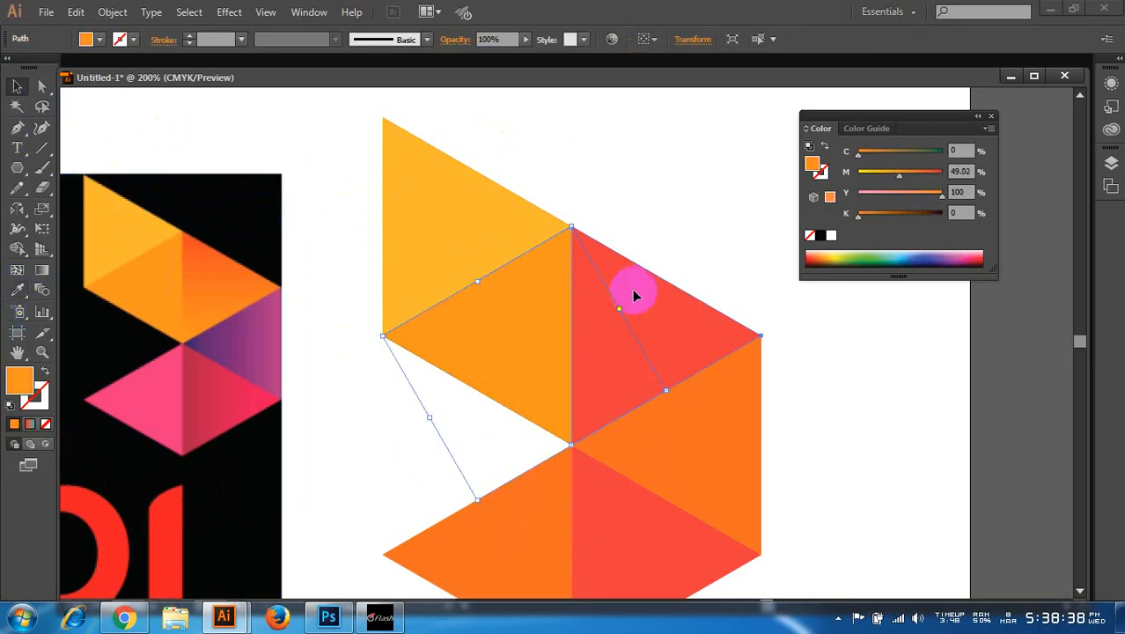
left_click(226, 296)
left_click(644, 322)
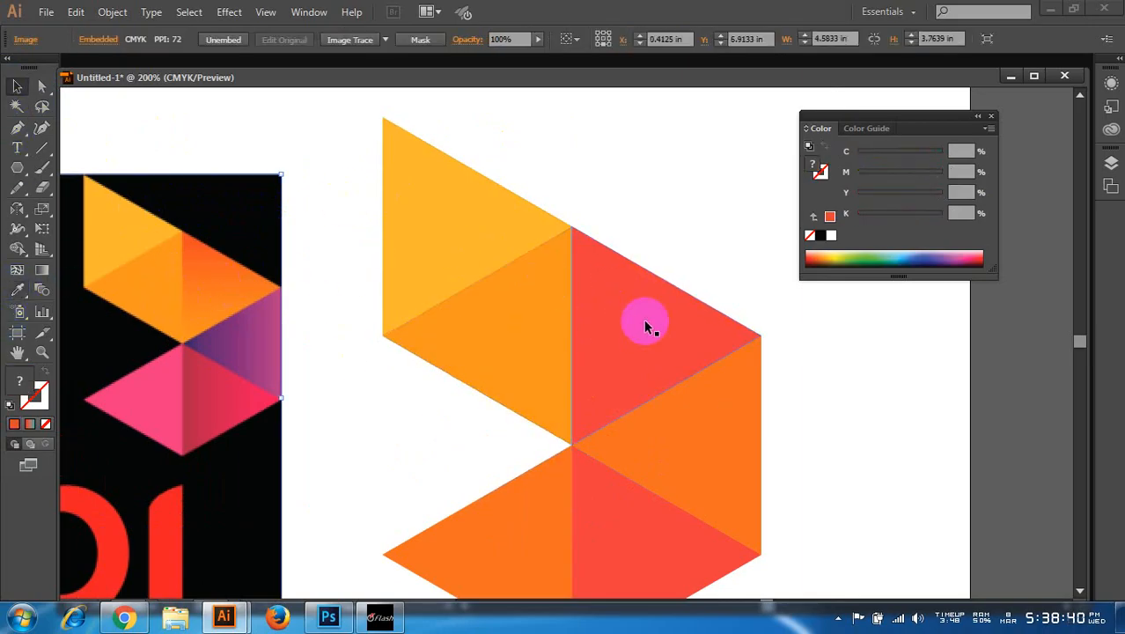
key("i")
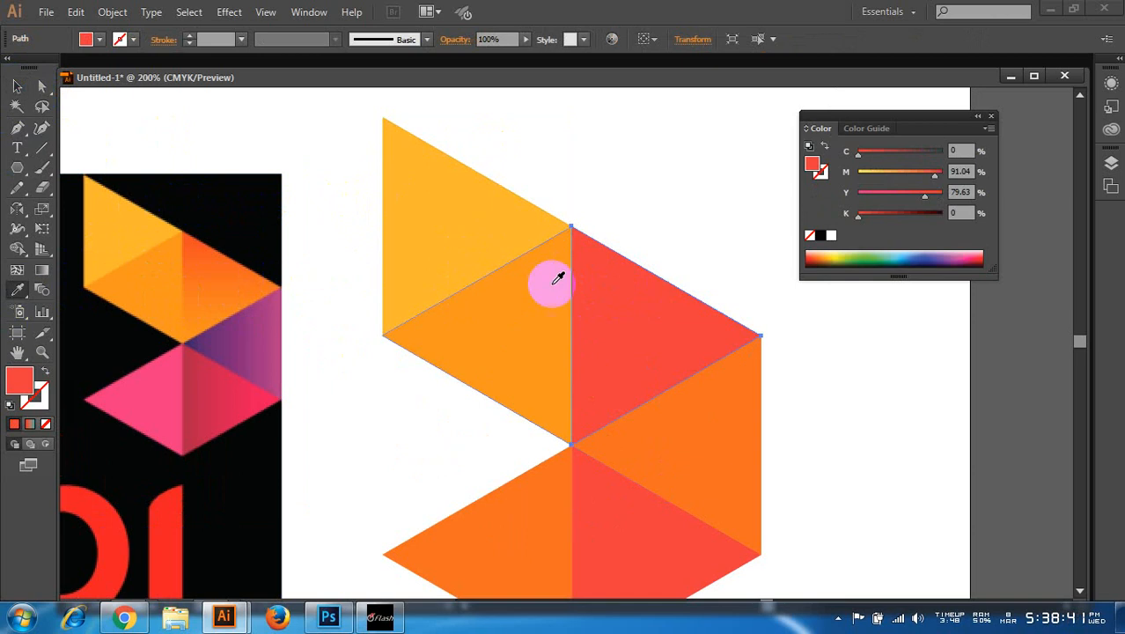
left_click(216, 271)
left_click(693, 433, "ctrl")
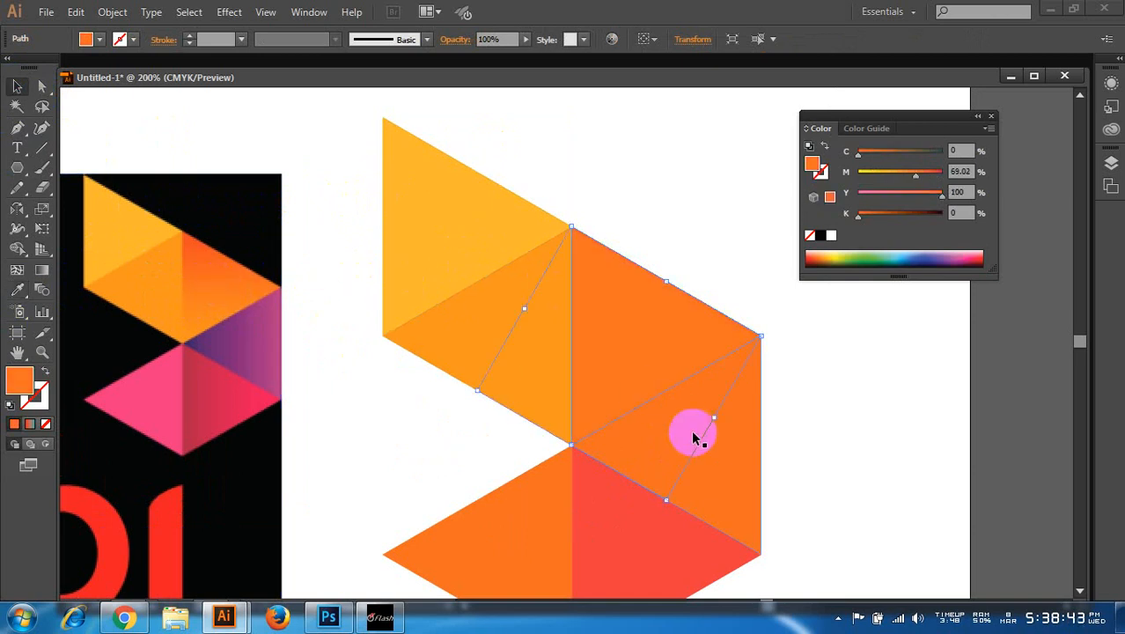
left_click(261, 329)
- Fill the lower red triangle with crimson and its neighbouring orange triangle with pink from the reference logo, and clear the selection
left_click(660, 554, "ctrl")
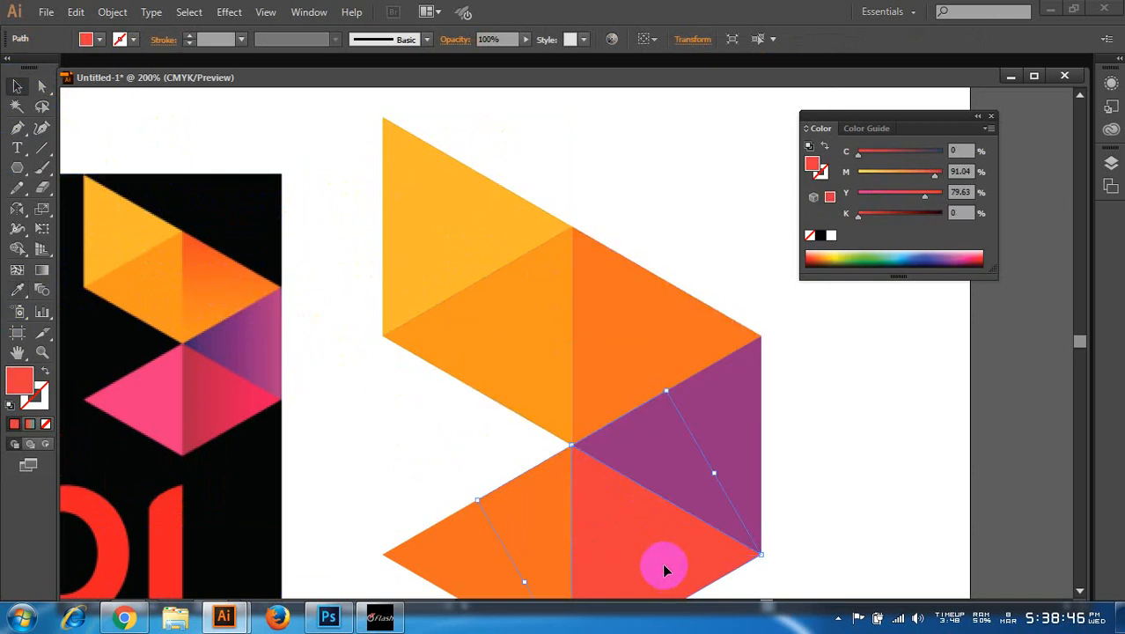
left_click(275, 405)
left_click(462, 539, "ctrl")
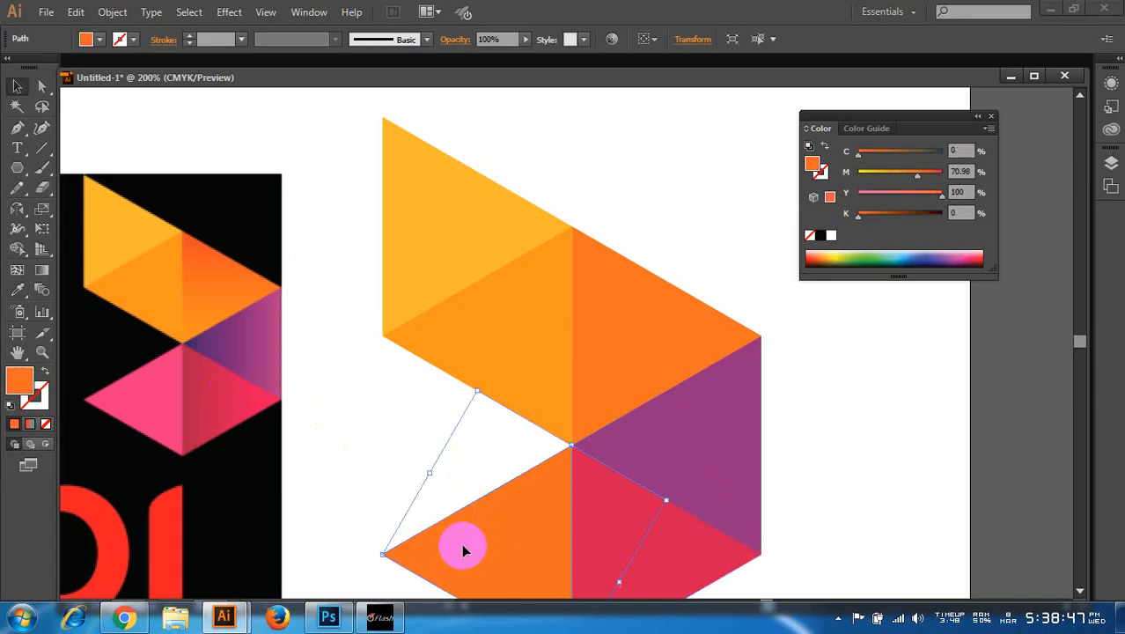
left_click(163, 371)
left_click(17, 86)
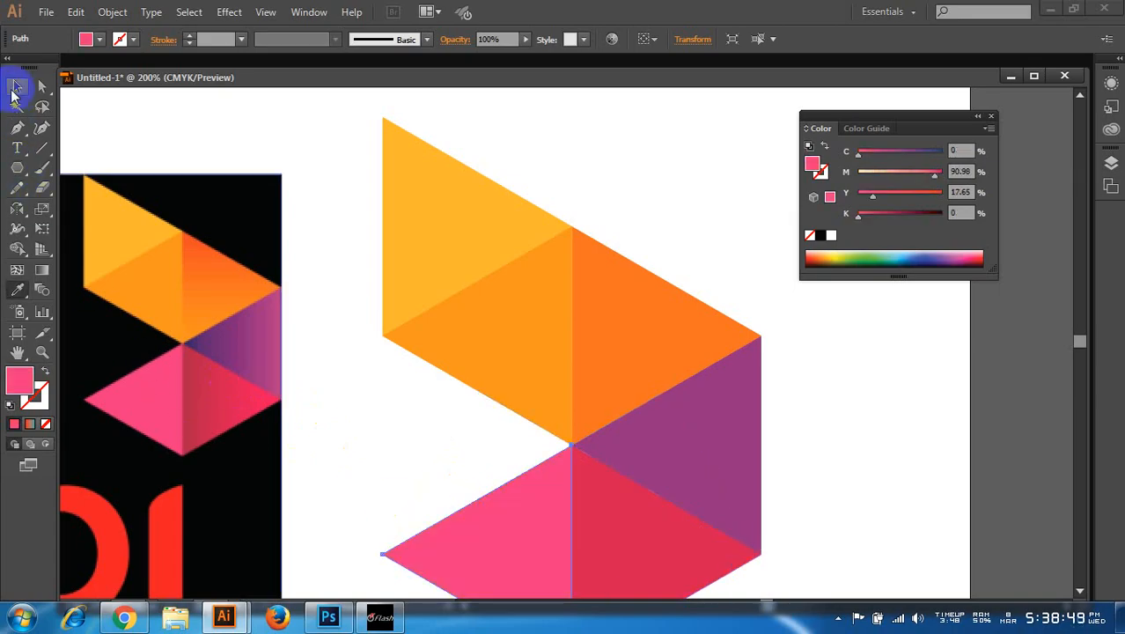
left_click(563, 154)
- Examine the colour transitions in the reference logo's orange and purple triangles and compare them with the redrawn logo
scroll(258, 290, "up", 3)
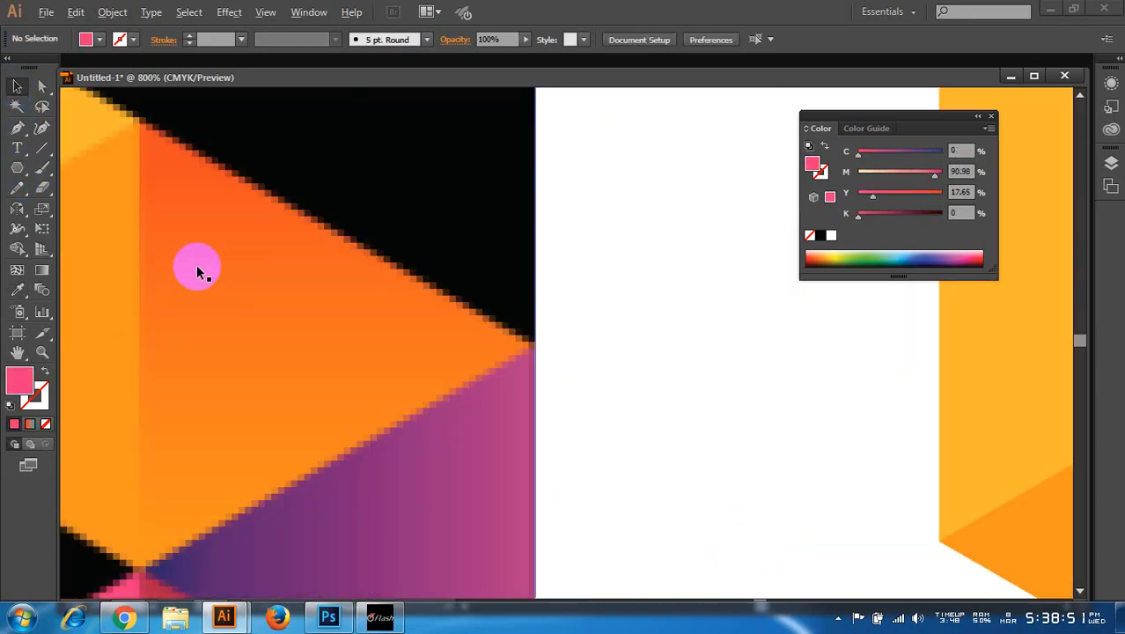
scroll(264, 370, "down", 1)
scroll(280, 378, "down", 1)
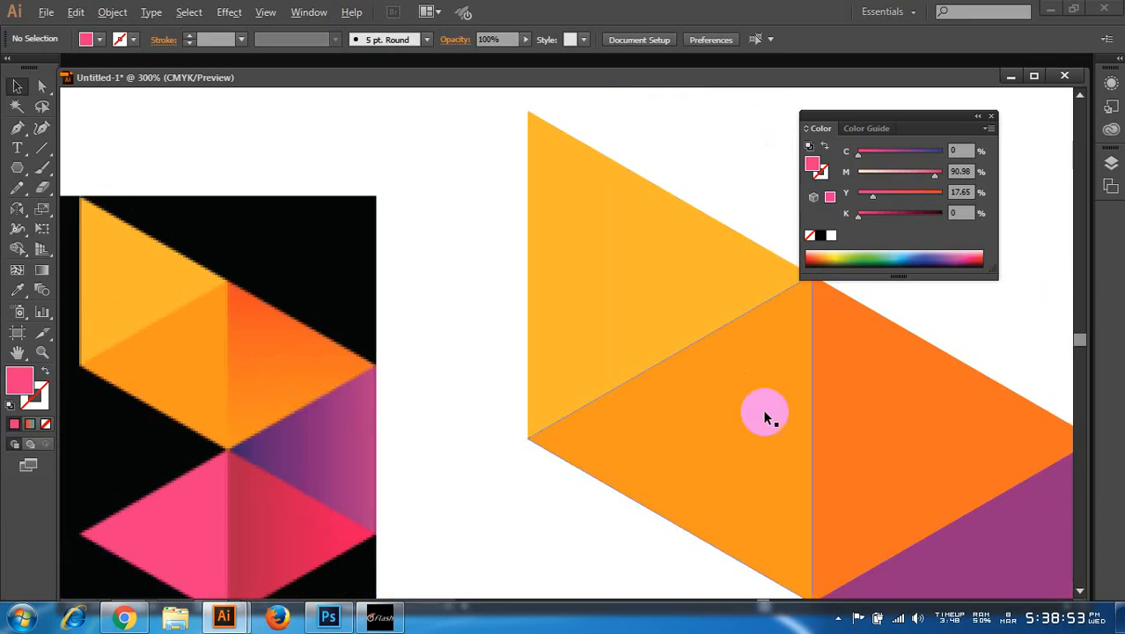
left_click_drag(840, 413, 561, 251)
scroll(661, 286, "up", 2)
scroll(660, 286, "down", 4)
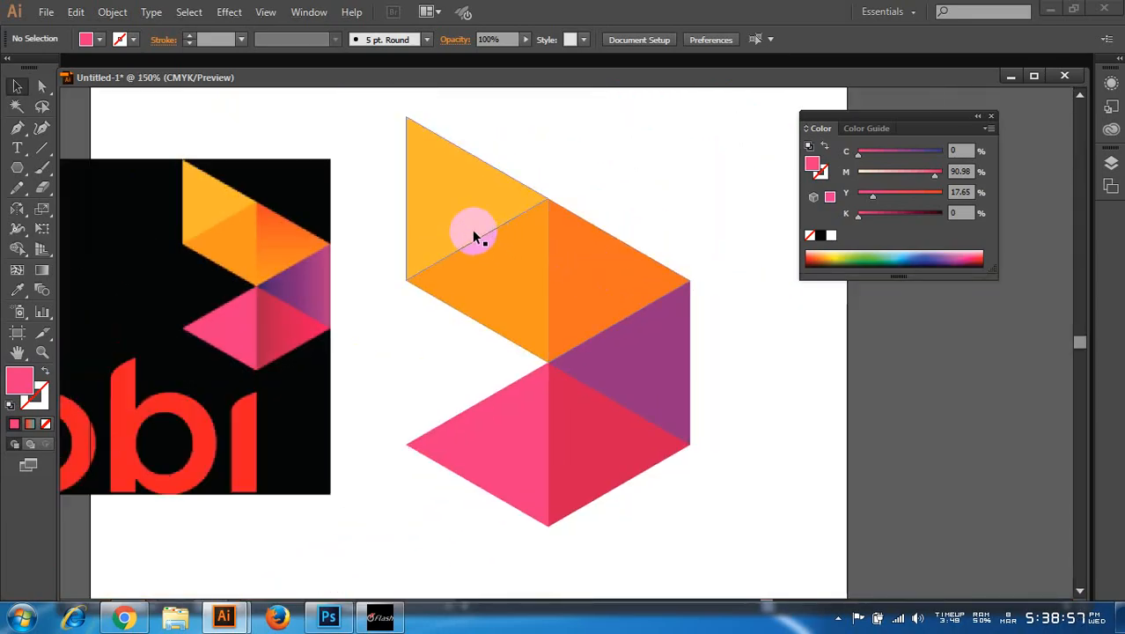
scroll(658, 265, "up", 1)
scroll(585, 292, "down", 1)
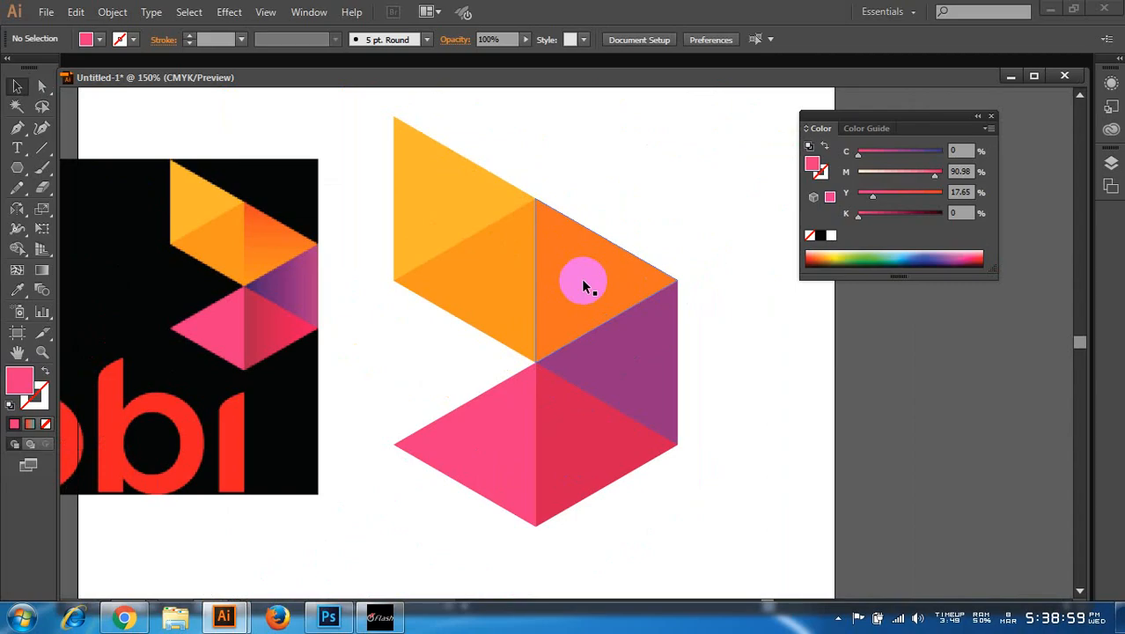
- Apply a linear gradient fill to the darker orange triangle above the purple one and move the gradient settings clear of the artwork
left_click(584, 283)
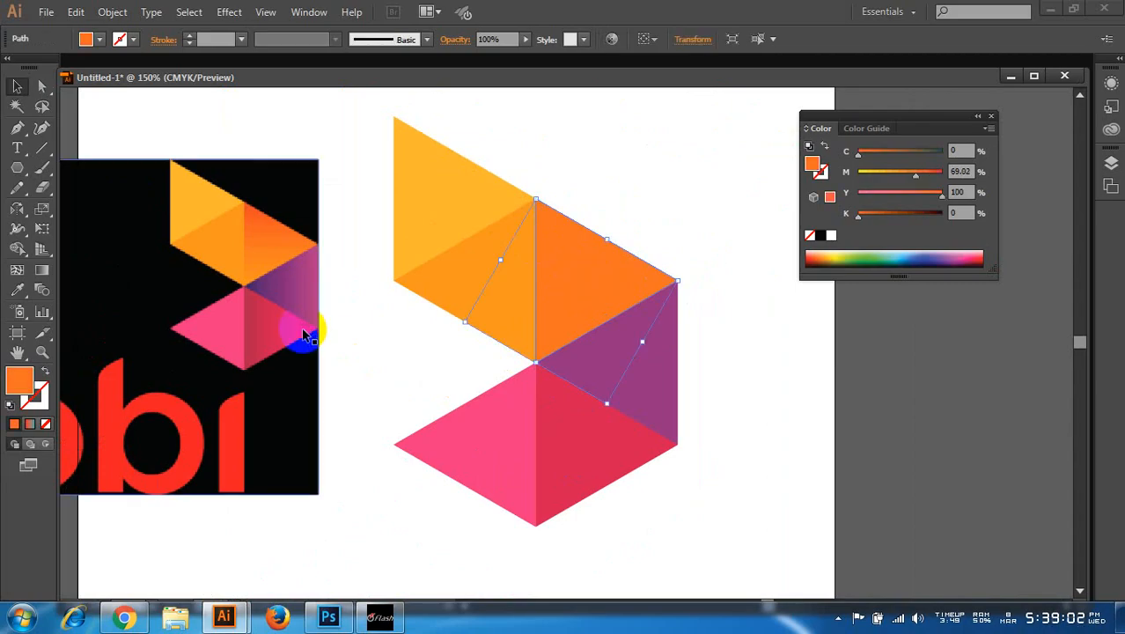
left_click(30, 426)
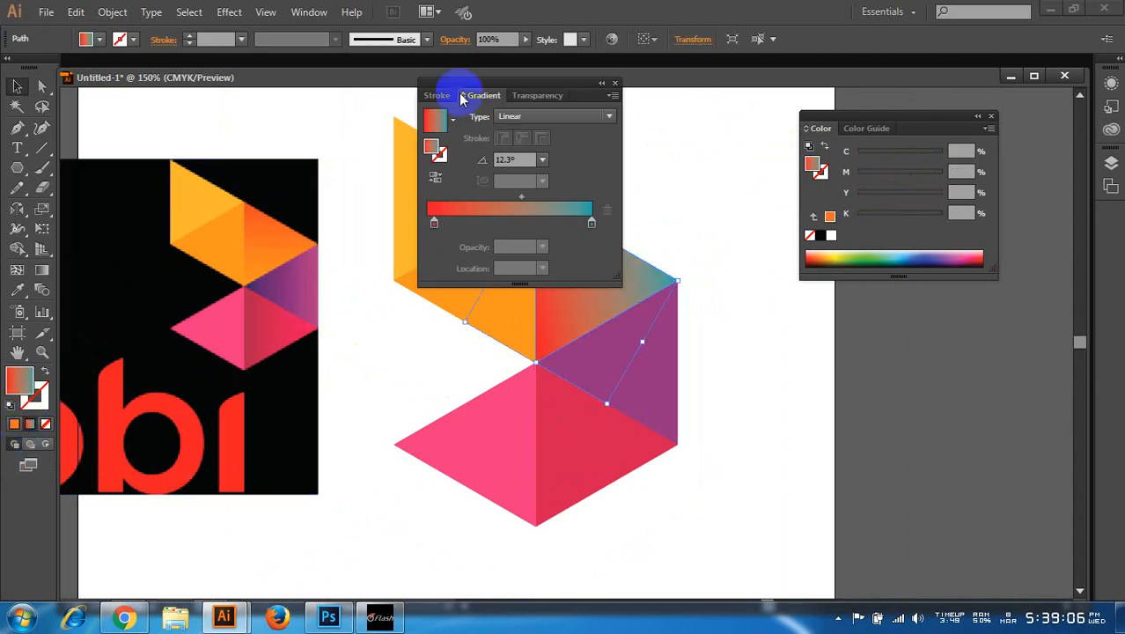
left_click_drag(460, 87, 803, 279)
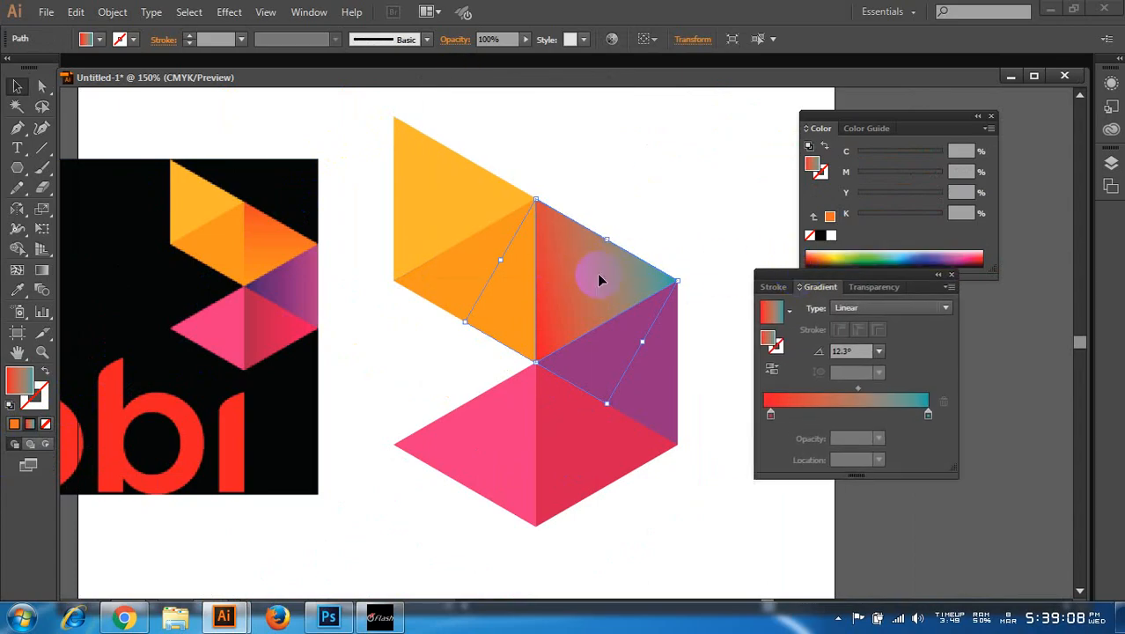
- Set the gradient's start stop to red-orange and its end stop to orange, sampled from the matching reference triangle
left_click(770, 413)
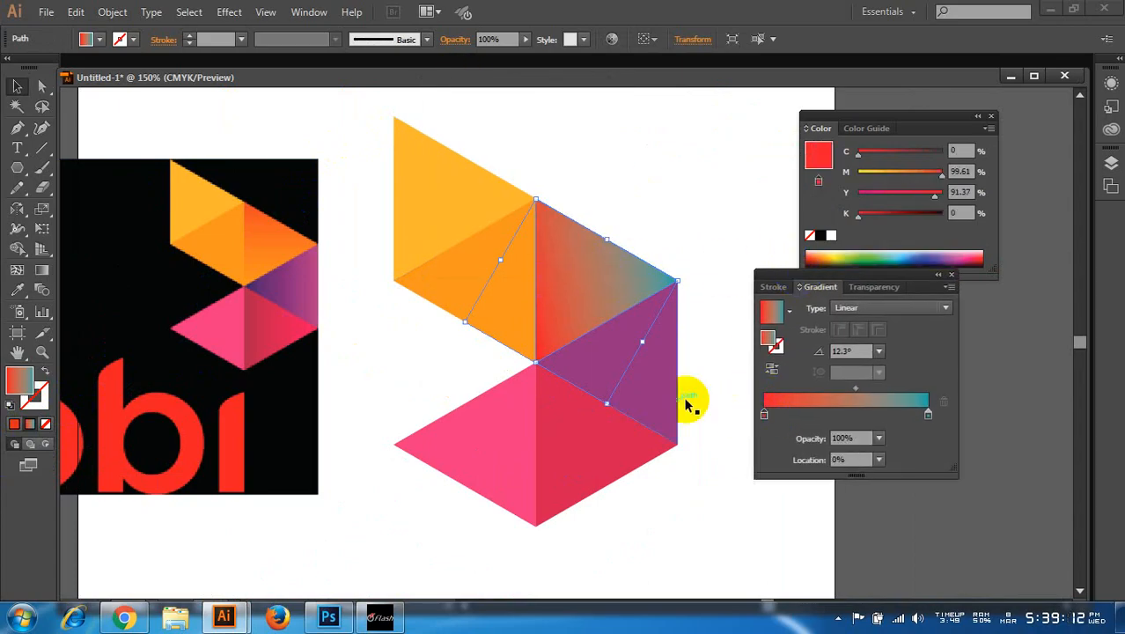
left_click(18, 291)
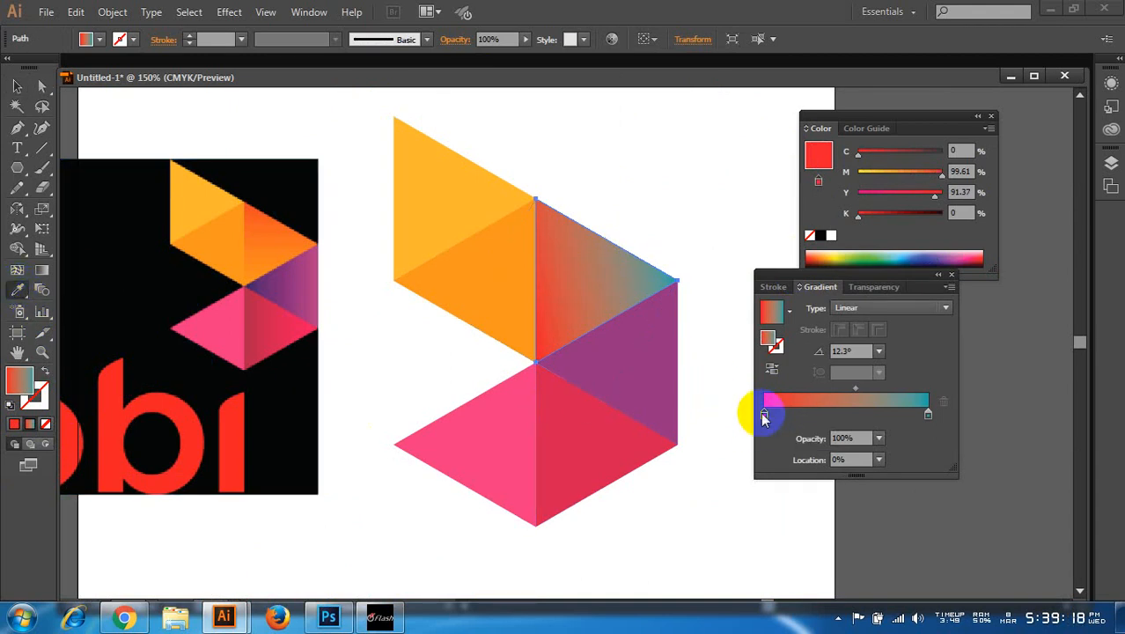
left_click(251, 199, "shift")
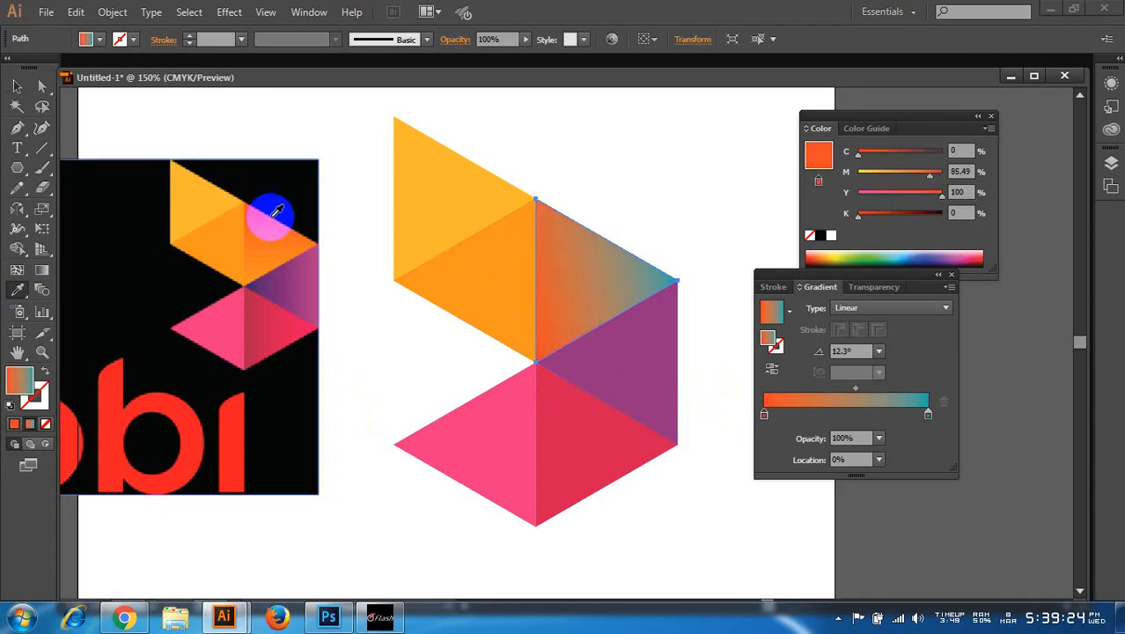
left_click(926, 413)
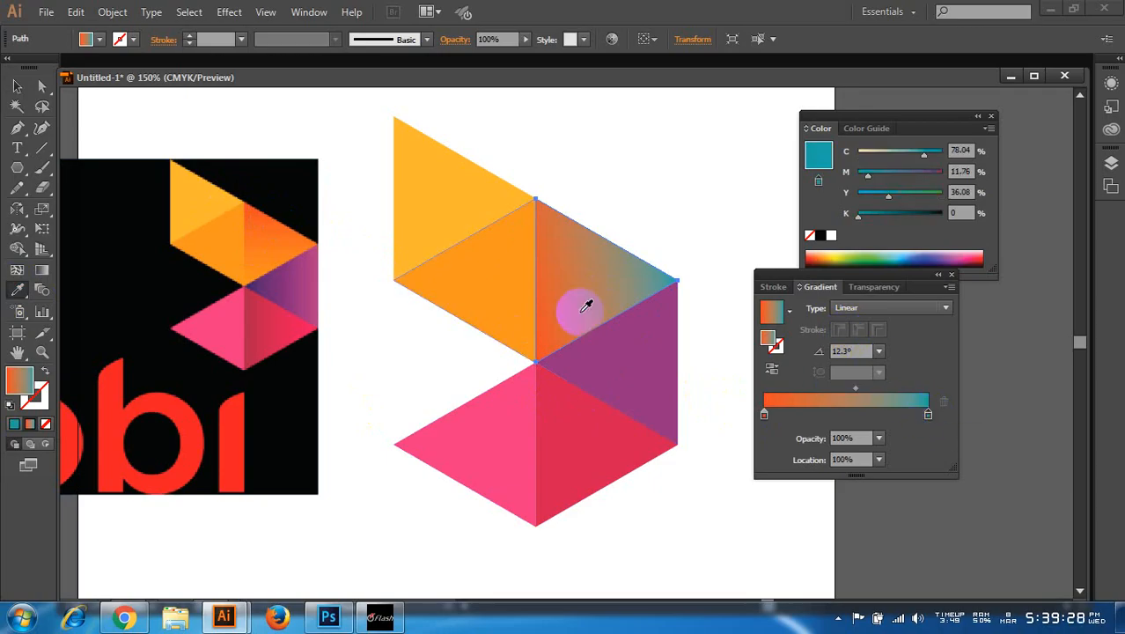
left_click(251, 274)
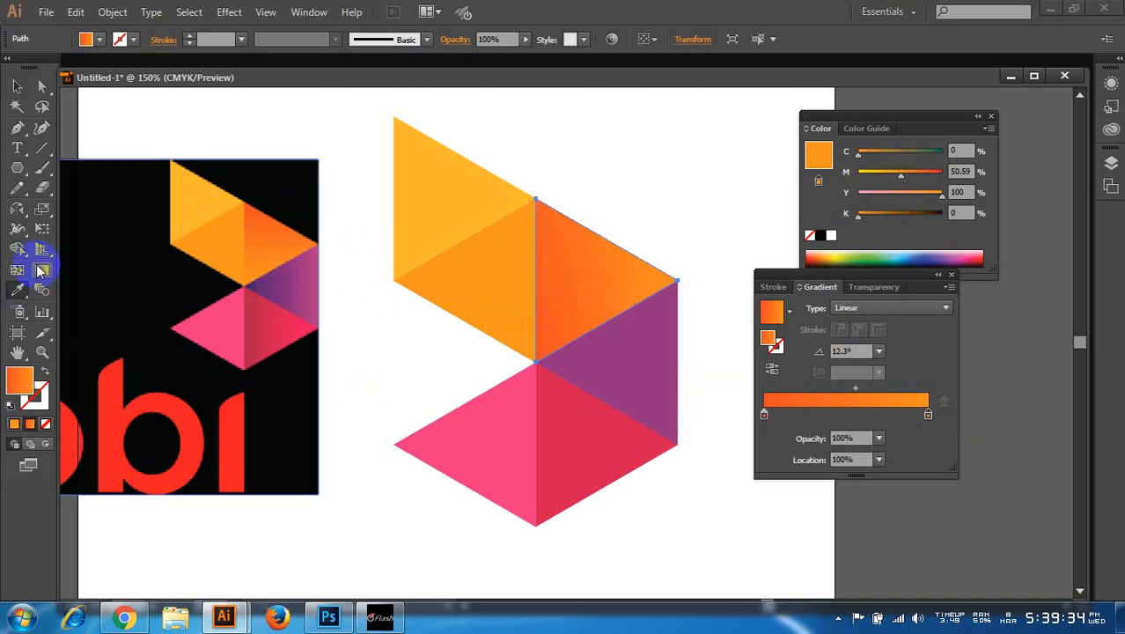
- Redirect the orange triangle's gradient to run from its upper edge downward at about -93.1°, and deselect the triangle
left_click(41, 270)
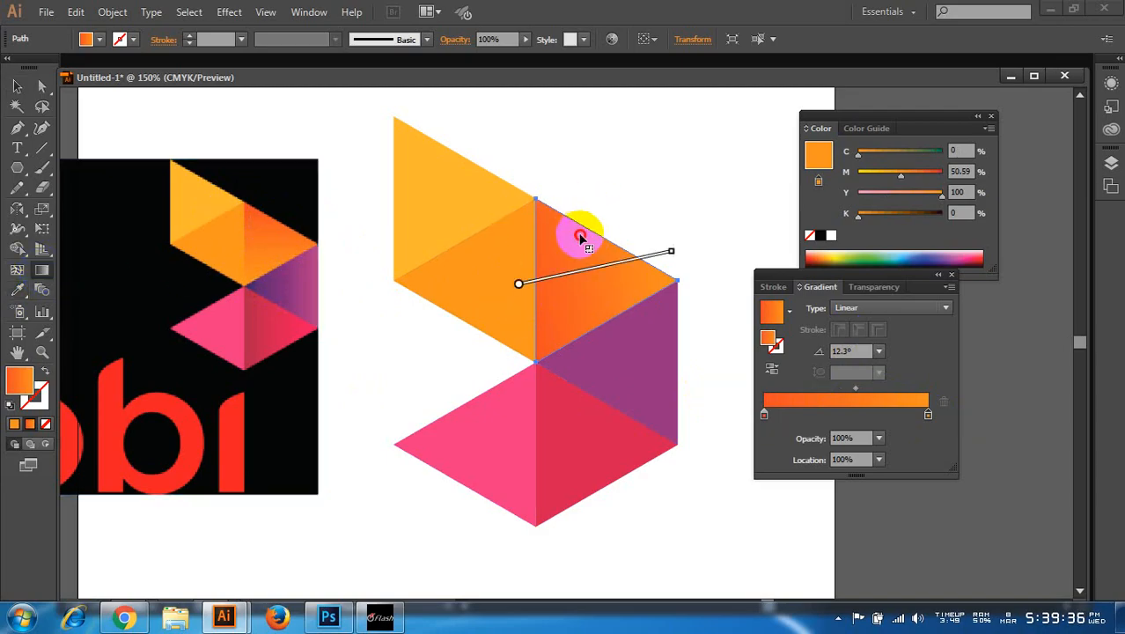
left_click_drag(580, 236, 577, 314)
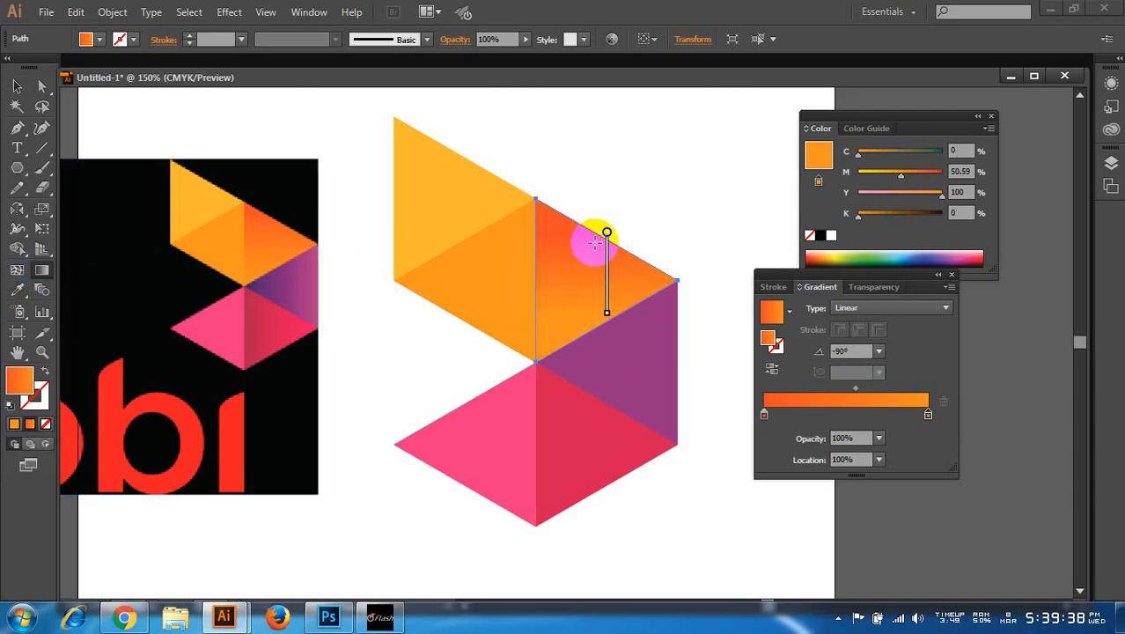
mouse_move(595, 244)
left_mouse_down()
mouse_move(584, 232)
mouse_move(585, 322)
mouse_move(567, 320)
mouse_move(567, 352)
left_mouse_up()
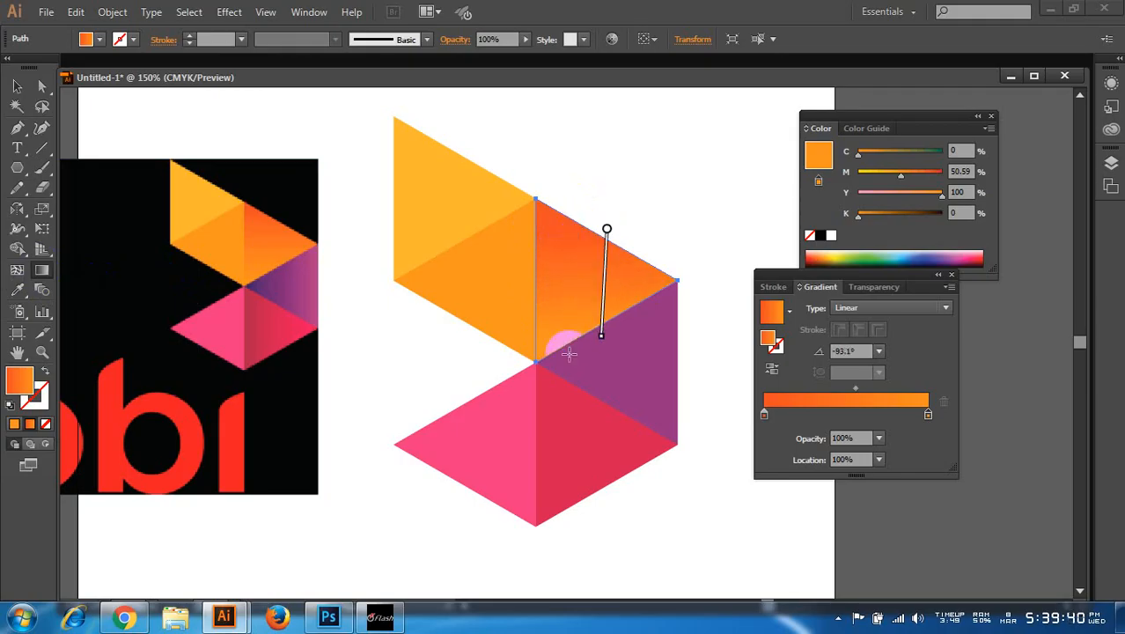
left_click(16, 85)
left_click(592, 179)
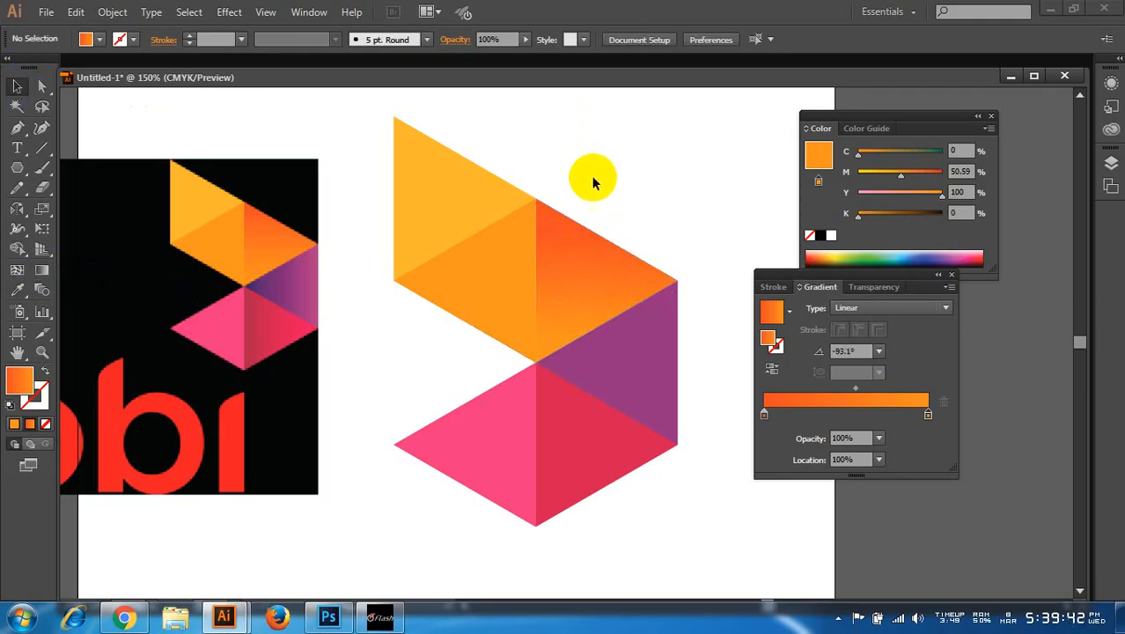
- Give the purple triangle a linear gradient from magenta-purple to dark violet, sampling both stop colours from the reference logo
left_click(656, 351)
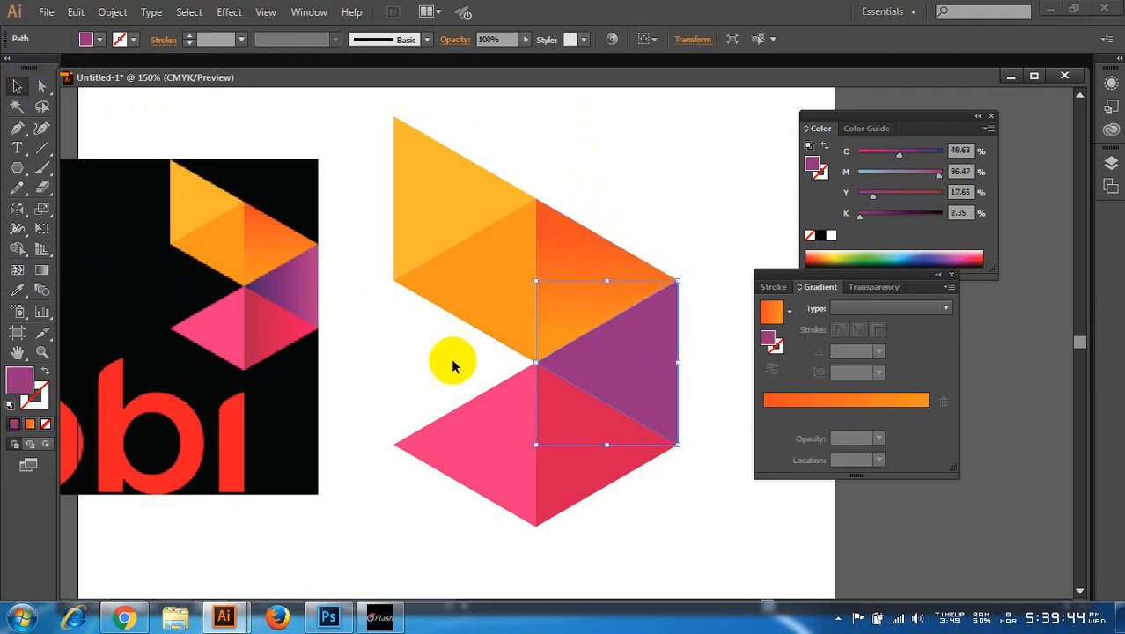
left_click(29, 423)
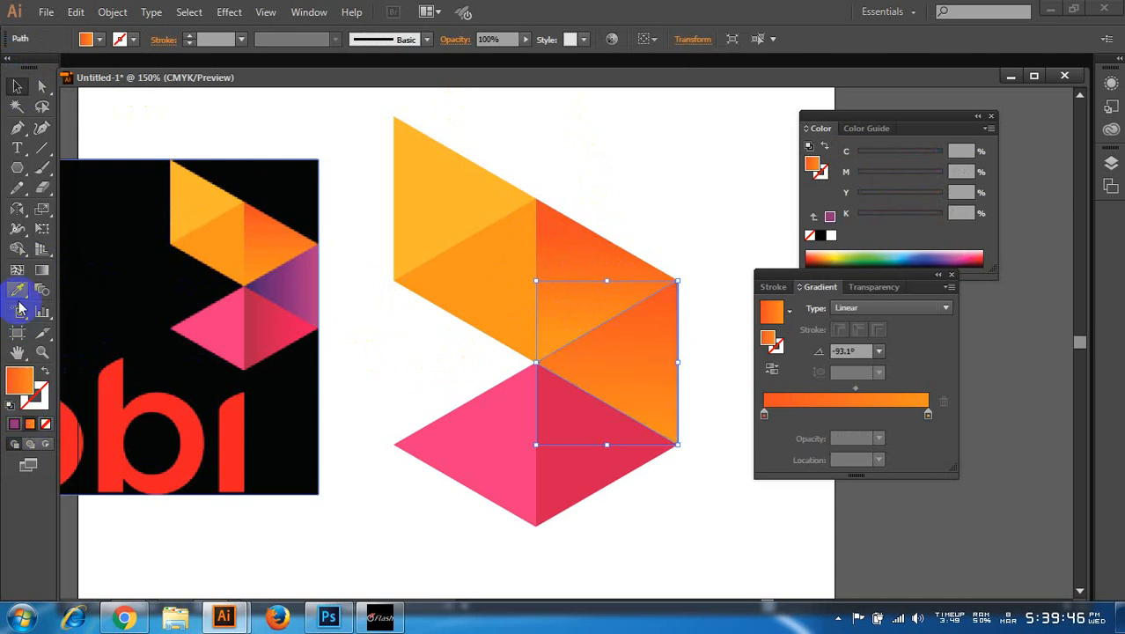
left_click(17, 289)
left_click(764, 414)
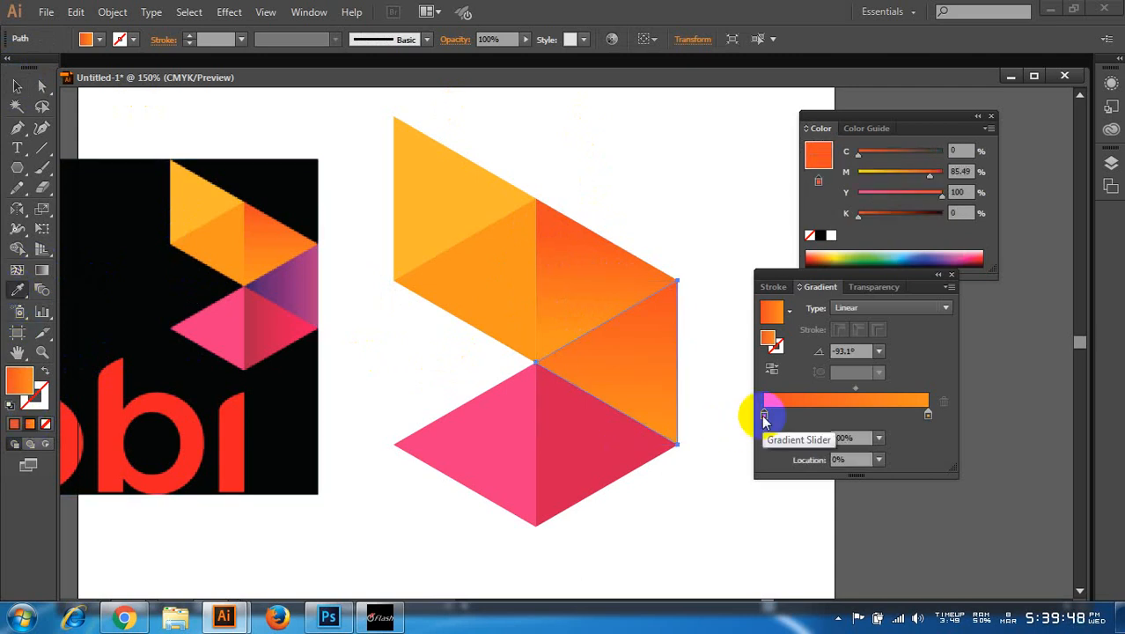
left_click(267, 276)
left_click(325, 246, "shift")
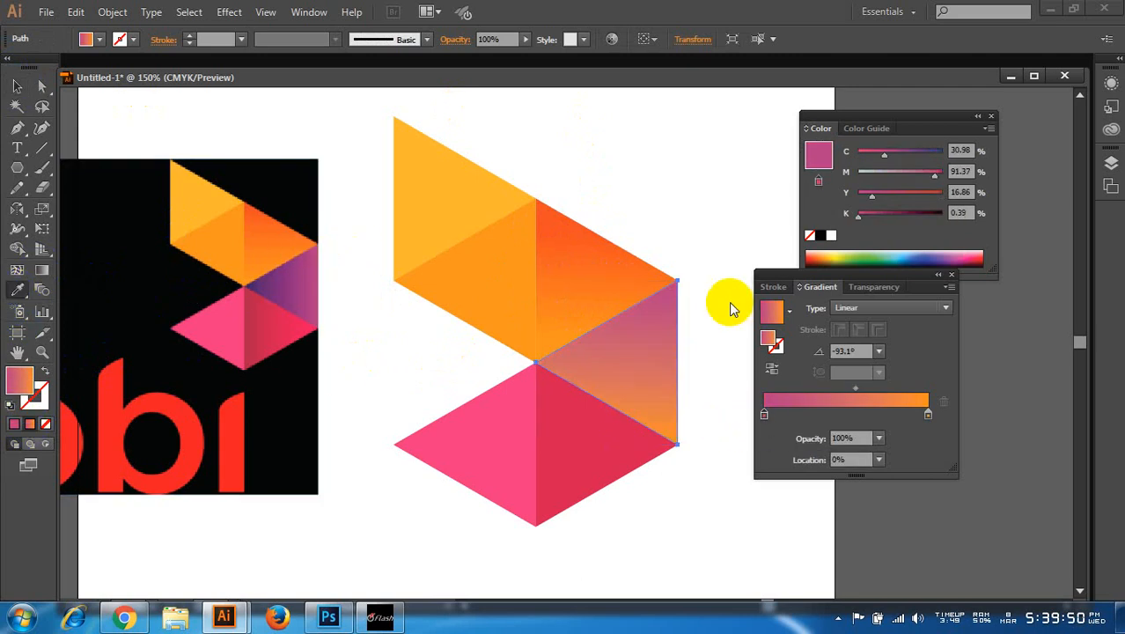
left_click(929, 412)
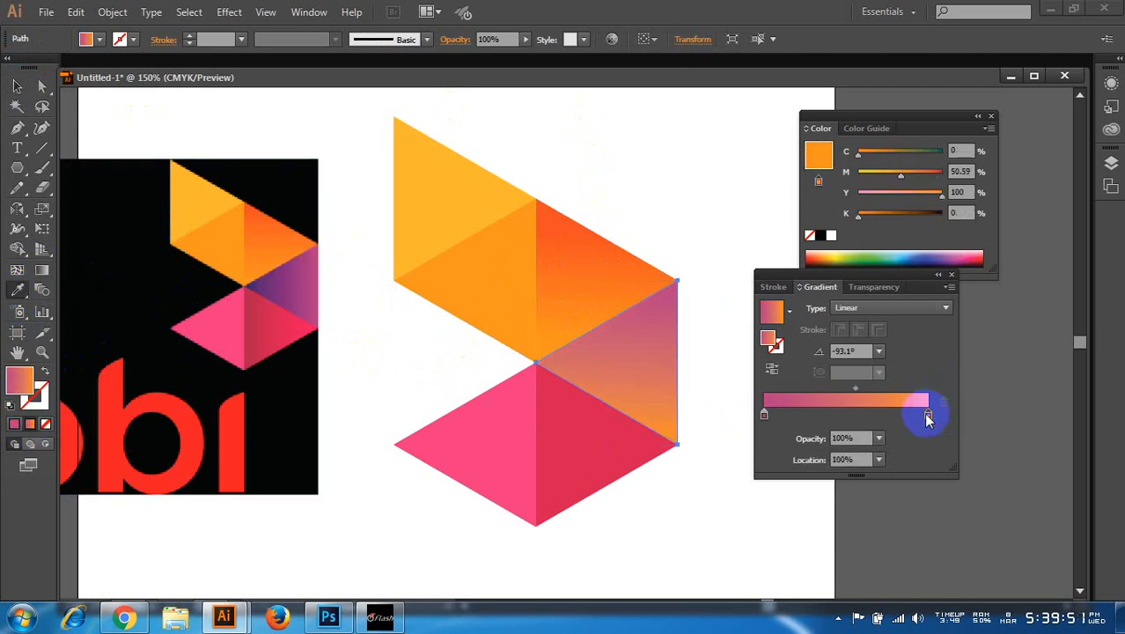
left_click(255, 280, "shift")
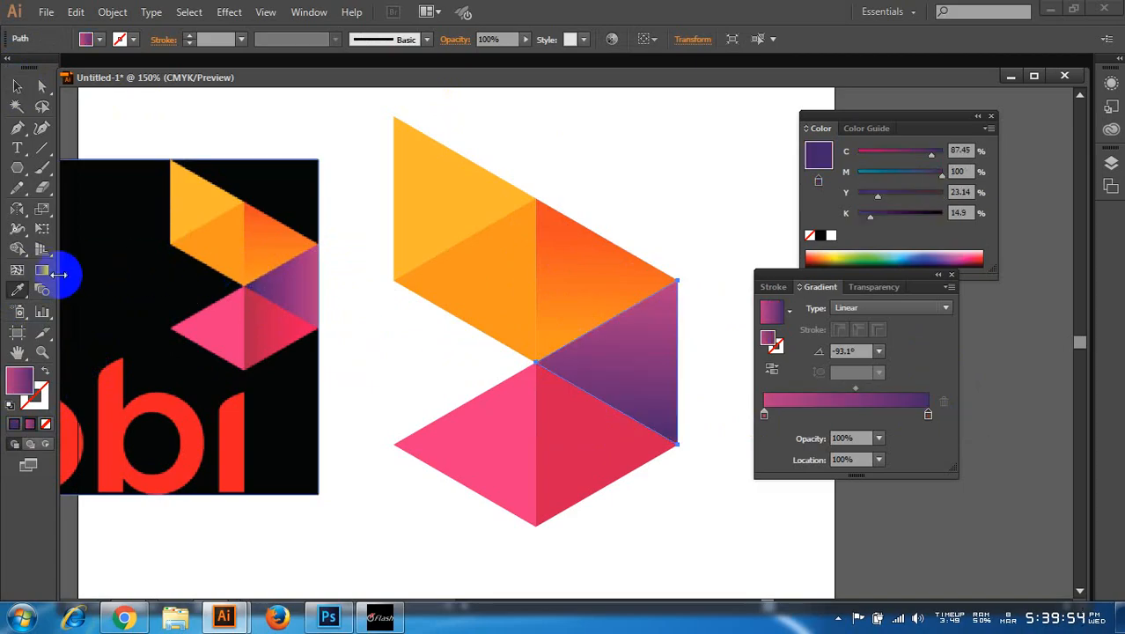
- Redirect the purple triangle's gradient to run horizontally from its vertical edge to the logo's centre point, at about 179°
left_click(42, 271)
left_click_drag(656, 366, 574, 378)
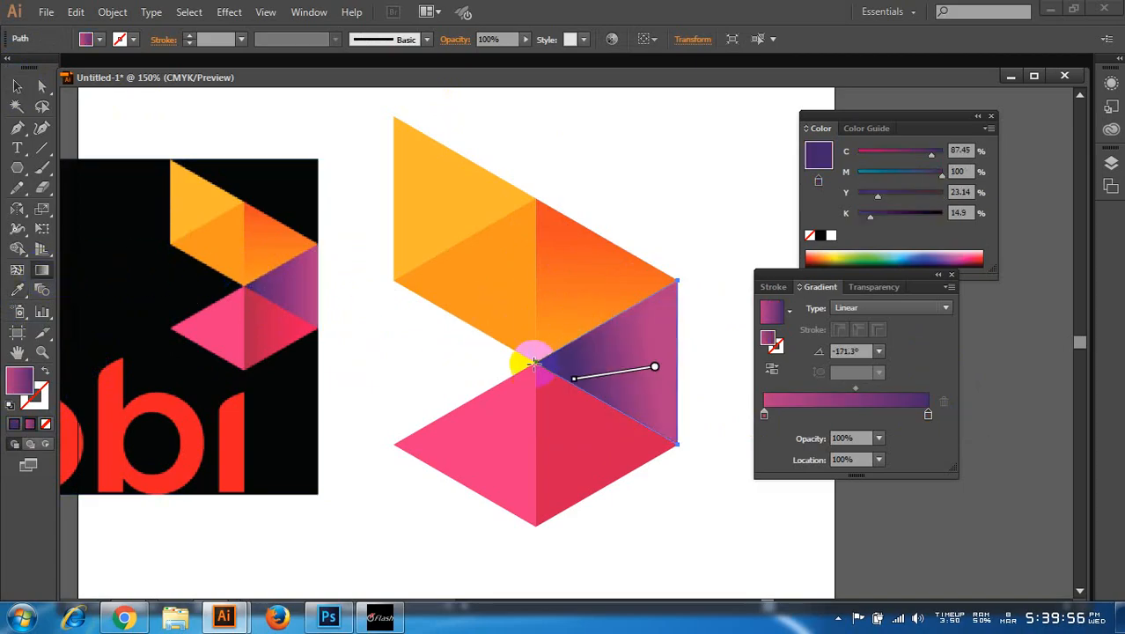
mouse_move(676, 348)
left_mouse_down()
mouse_move(572, 364)
mouse_move(503, 359)
mouse_move(544, 371)
left_mouse_up()
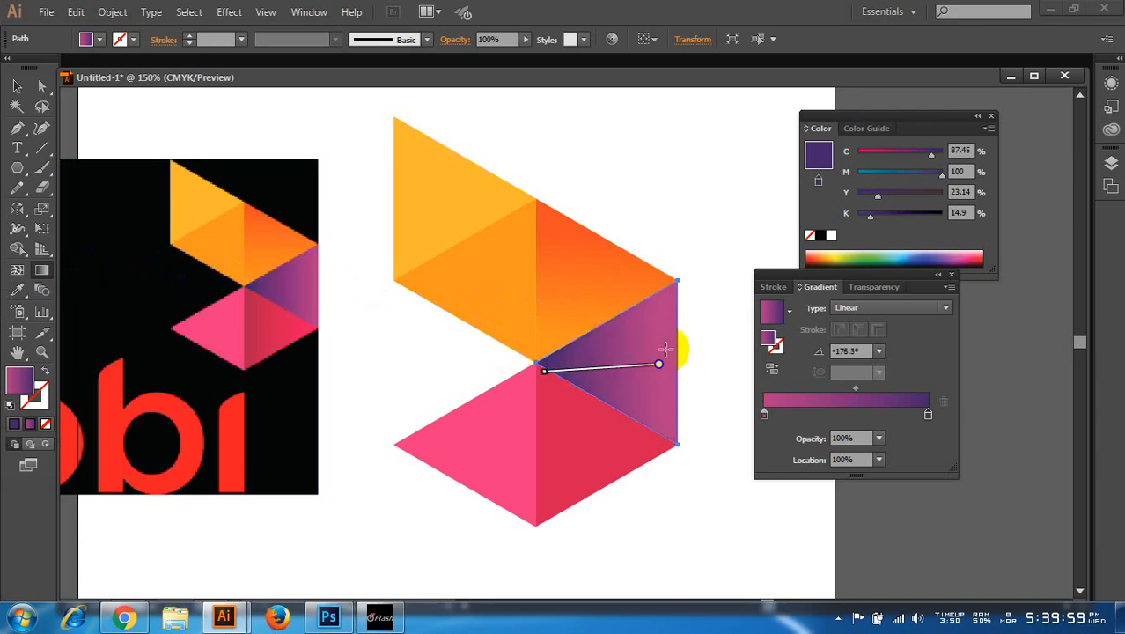
left_click_drag(682, 367, 557, 363)
left_click_drag(692, 368, 527, 368)
left_click(20, 87)
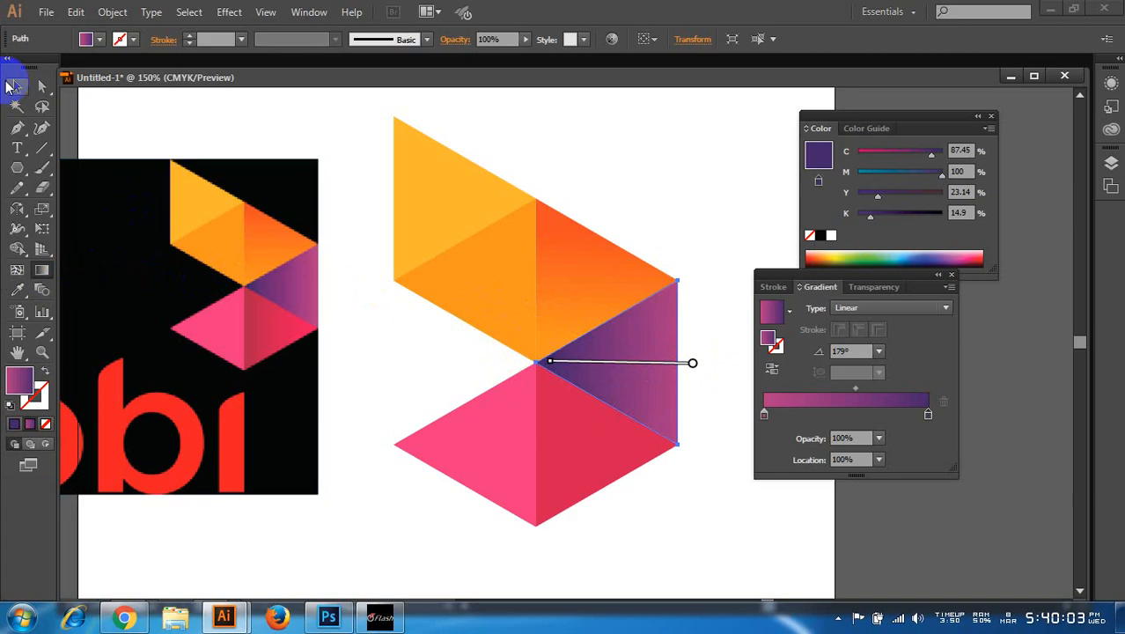
- Give the lower crimson triangle a linear gradient from bright pink-red to dark crimson, sampling both stop colours from the matching reference triangle
left_click(378, 356)
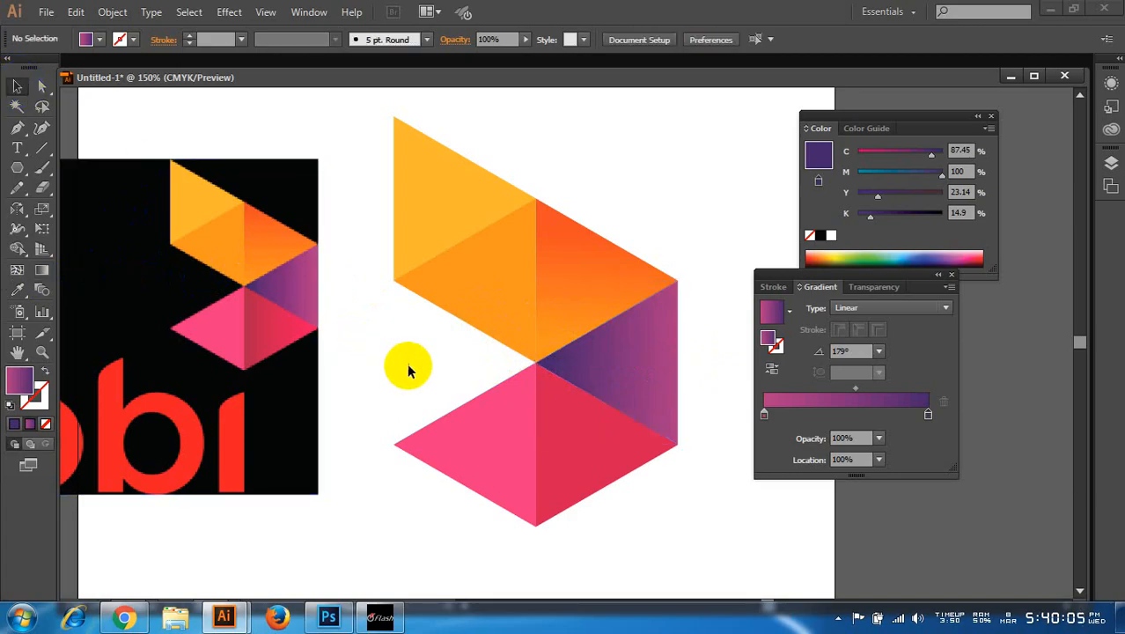
scroll(406, 362, "down", 2)
scroll(407, 370, "down", 1)
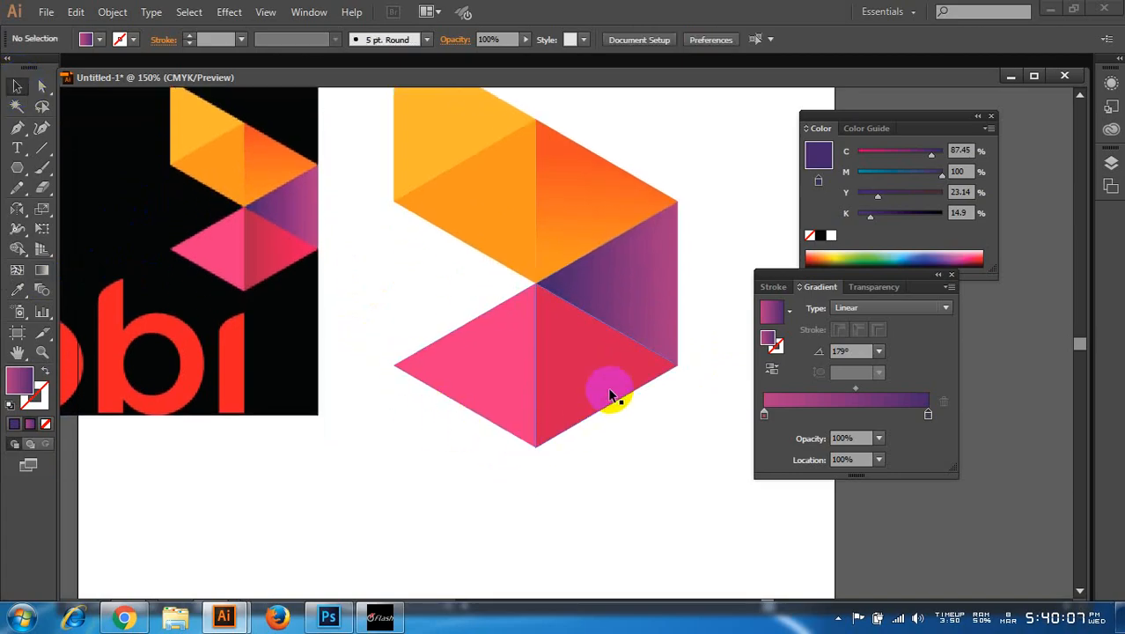
left_click(568, 356)
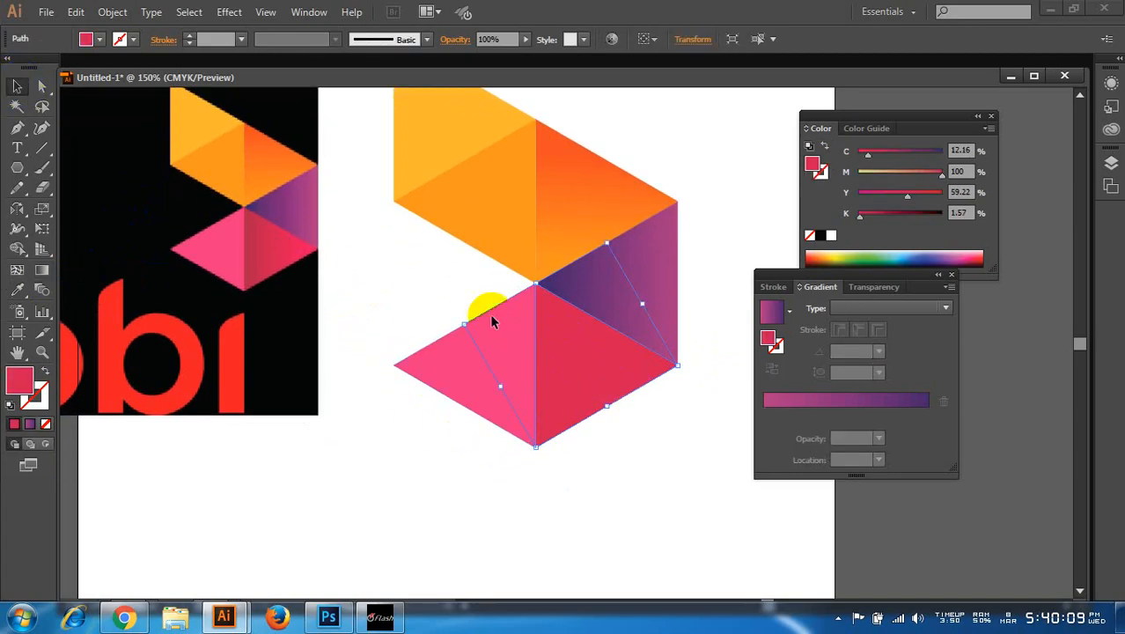
left_click(30, 424)
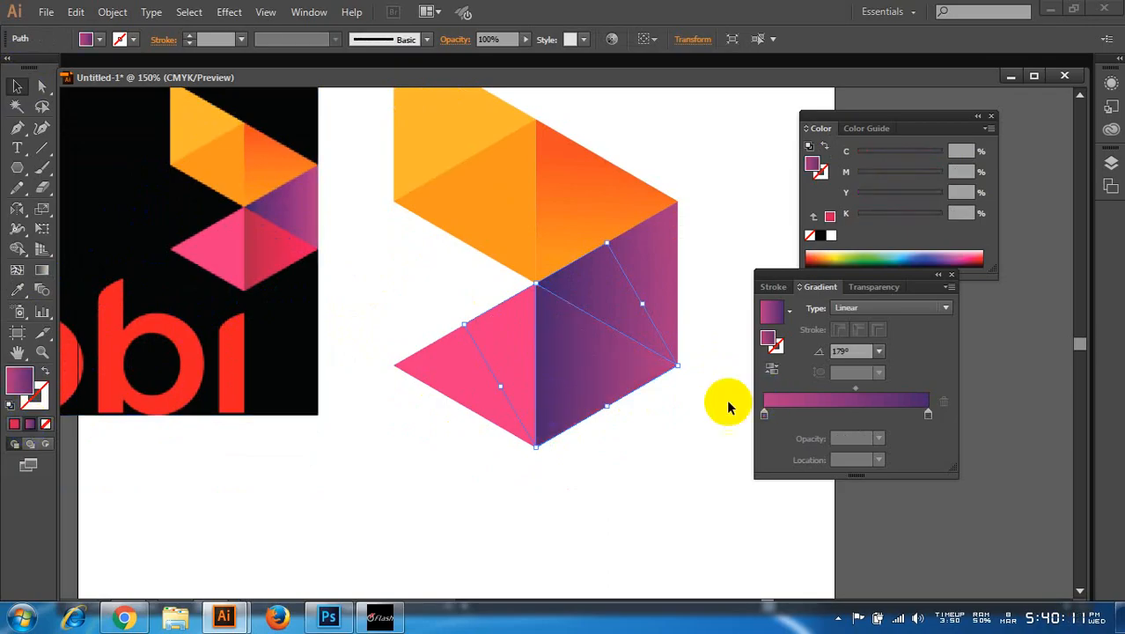
left_click(17, 289)
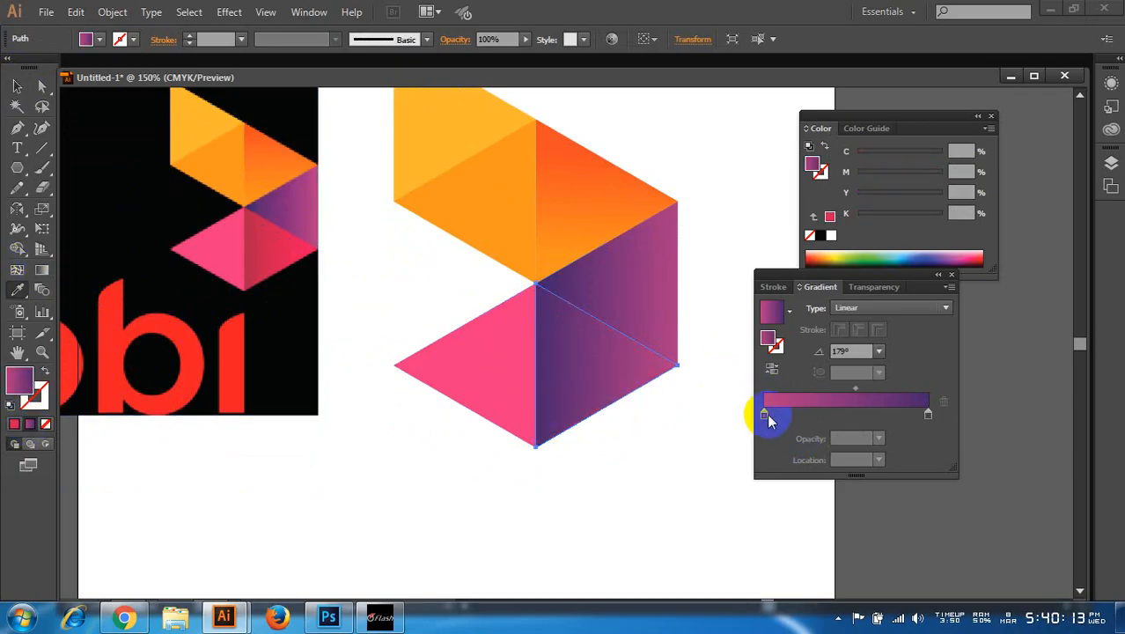
left_click(764, 414)
left_click(299, 246, "shift")
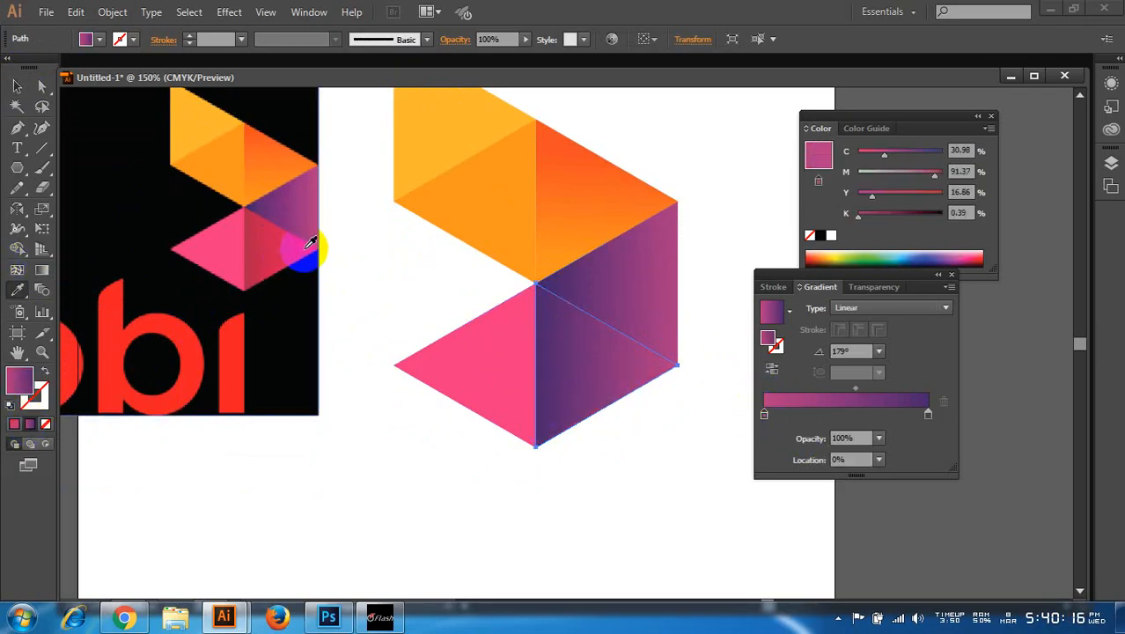
left_click(925, 413)
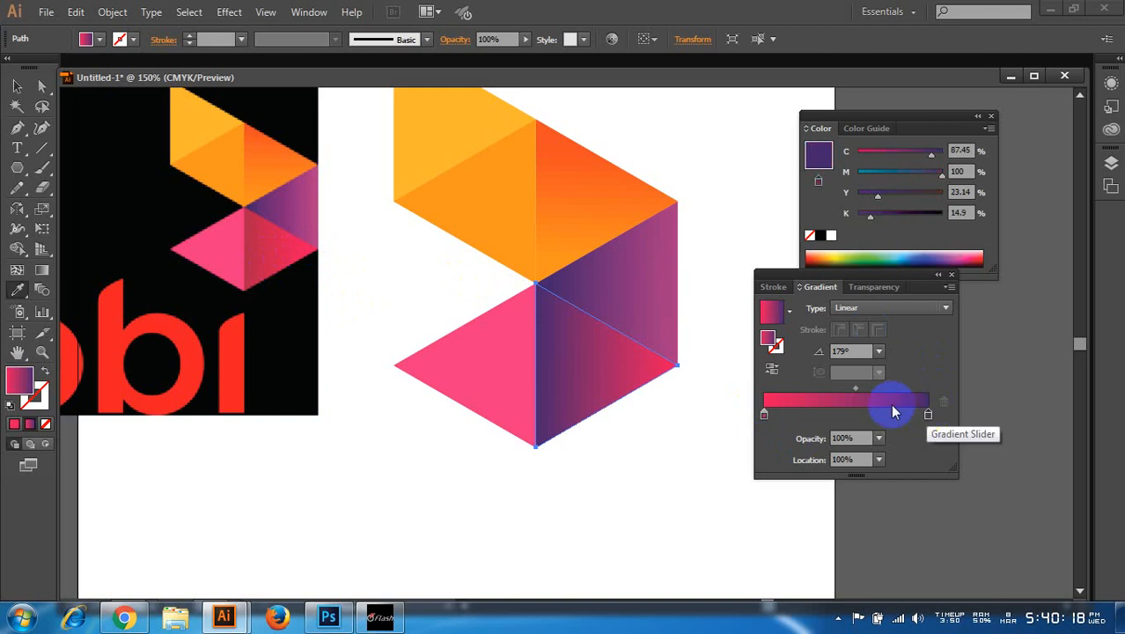
left_click(268, 271, "shift")
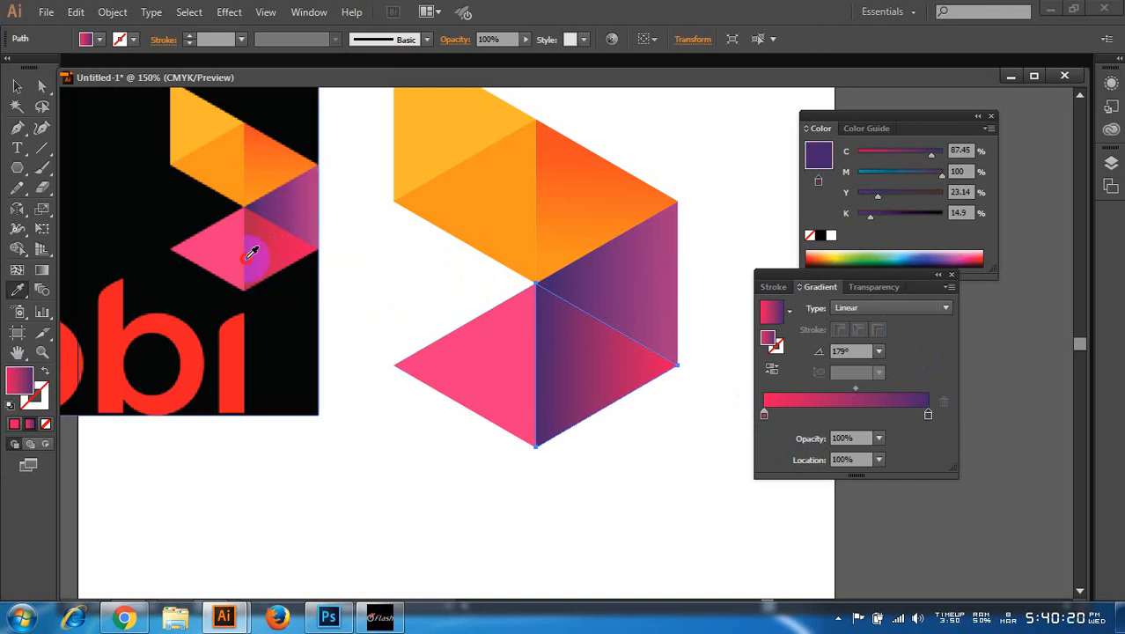
- Redirect the crimson triangle's gradient to run diagonally across the triangle at about -159.3°, and deselect the triangle
left_click(41, 270)
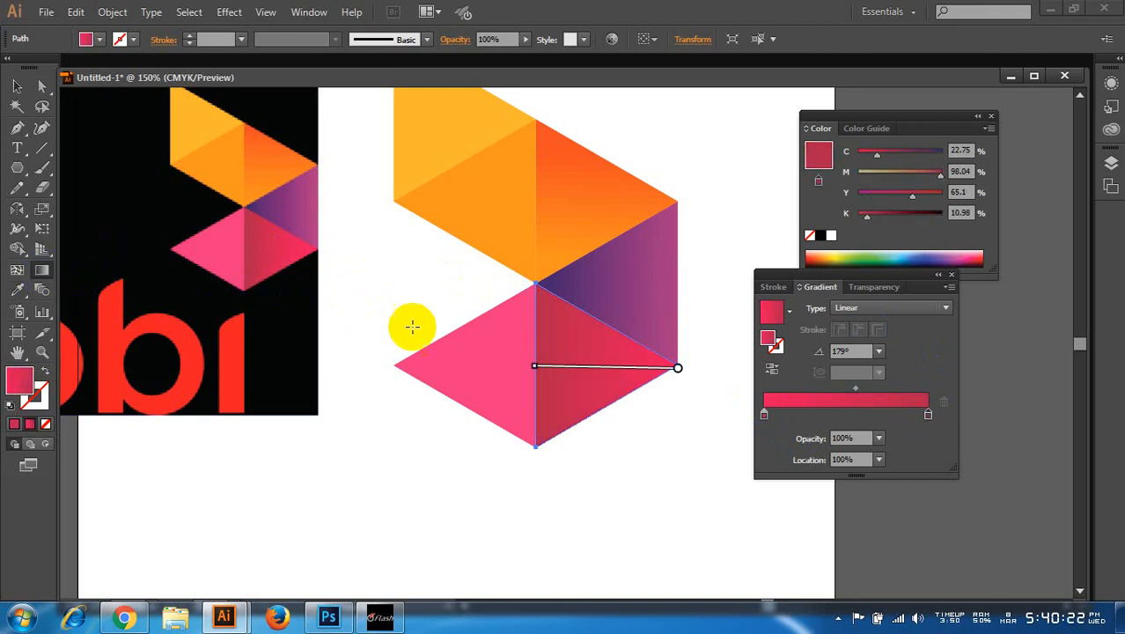
mouse_move(549, 362)
left_mouse_down()
mouse_move(642, 359)
mouse_move(623, 366)
mouse_move(628, 342)
left_mouse_up()
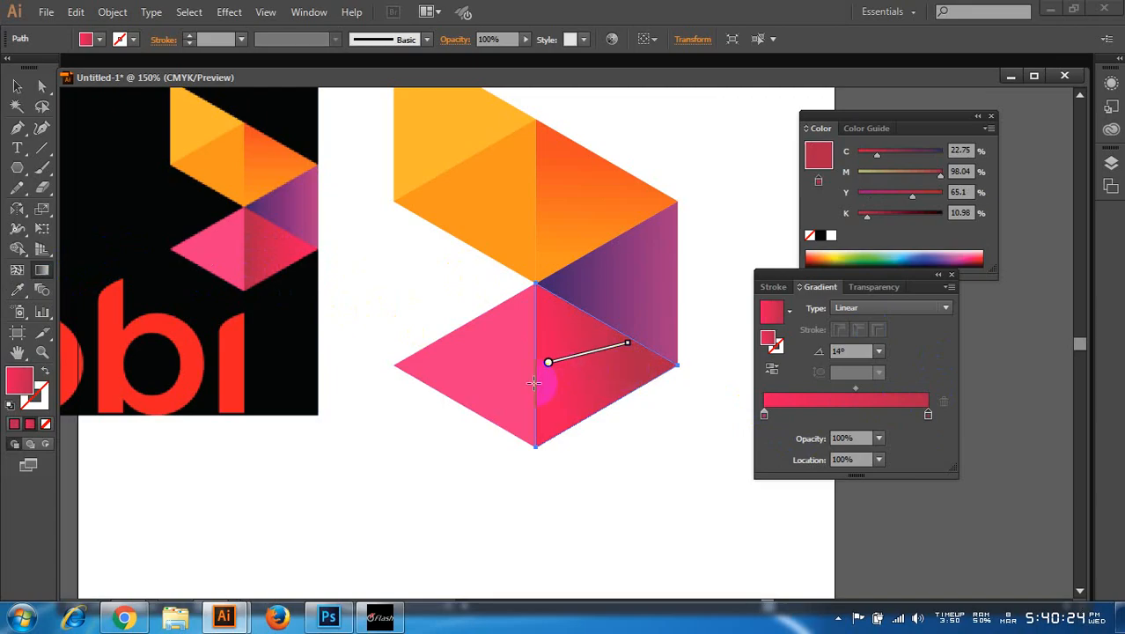
mouse_move(533, 382)
left_mouse_down()
mouse_move(640, 355)
mouse_move(548, 365)
mouse_move(565, 361)
mouse_move(534, 384)
left_mouse_up()
left_click_drag(621, 371, 542, 377)
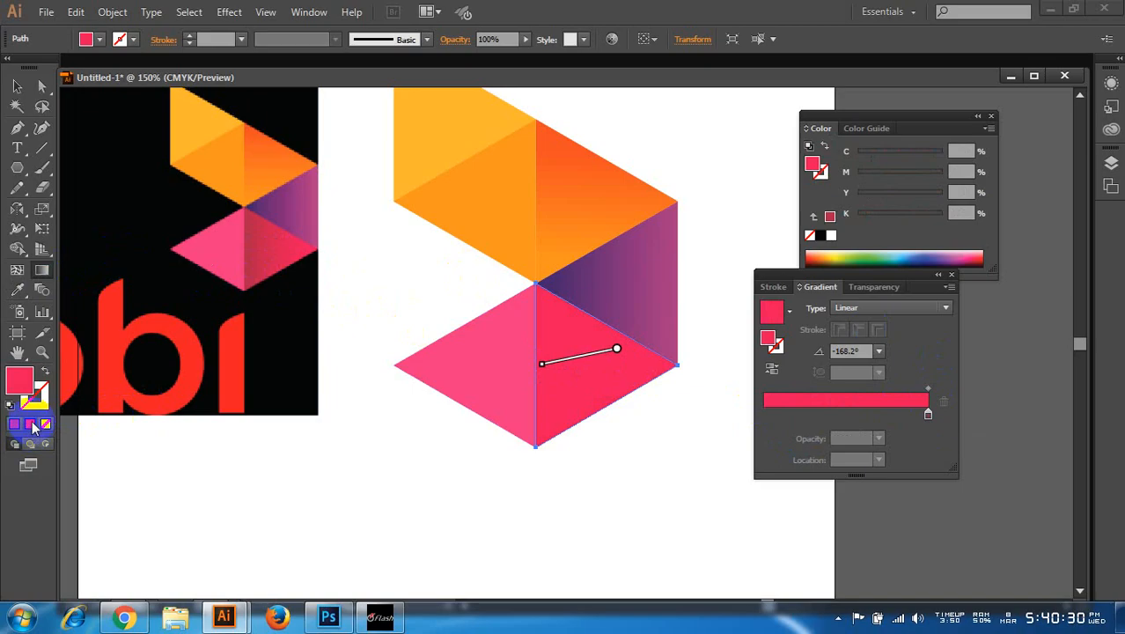
left_click_drag(598, 372, 564, 381)
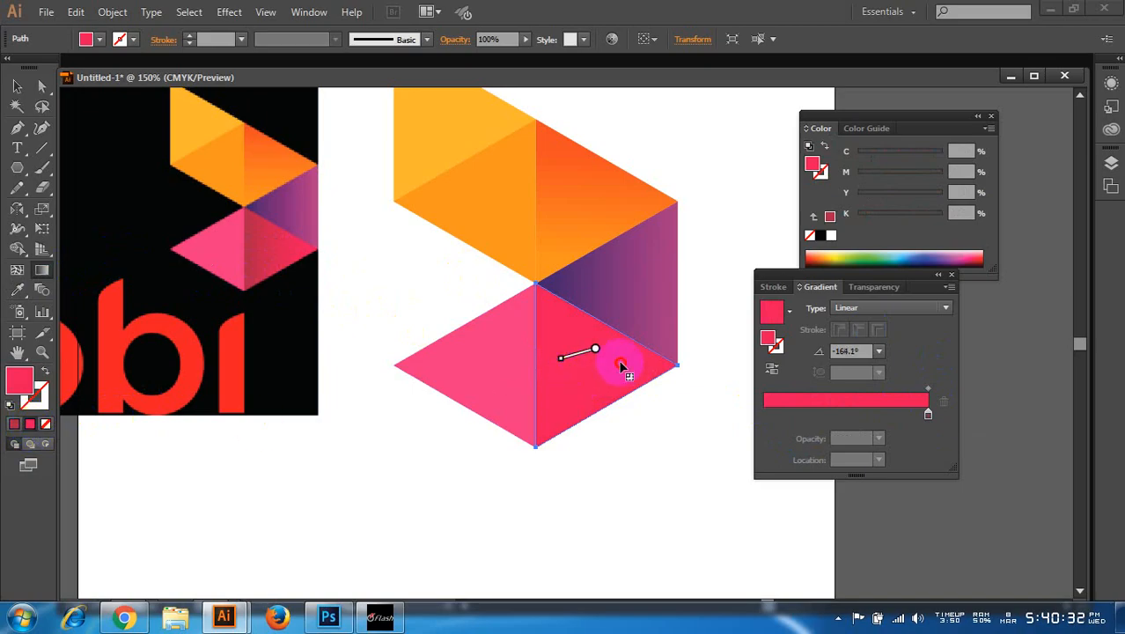
left_click(17, 85)
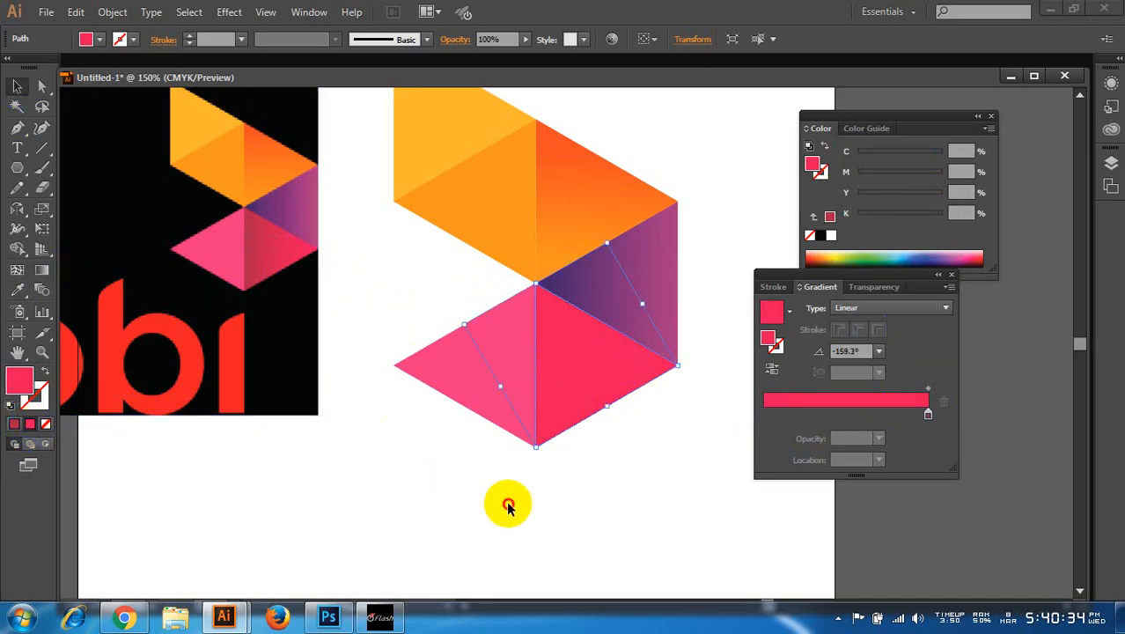
left_click(508, 505)
- Try to add a start stop to the gradient with nothing selected, sampling pink-red from the reference triangle
left_click(768, 414)
left_click(20, 294)
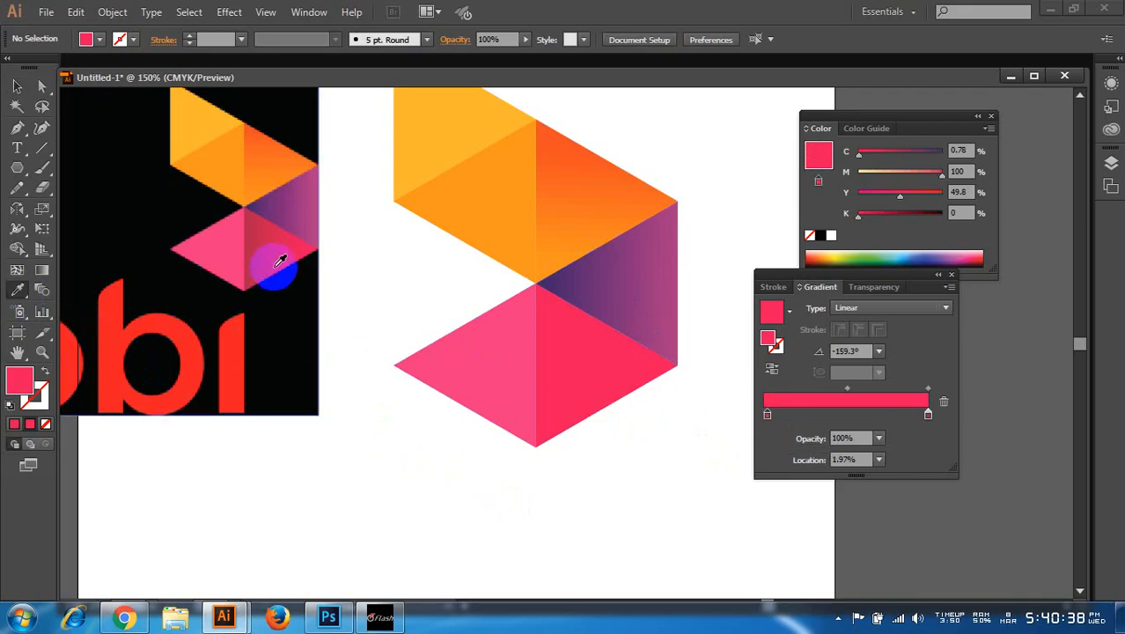
left_click(309, 247, "shift")
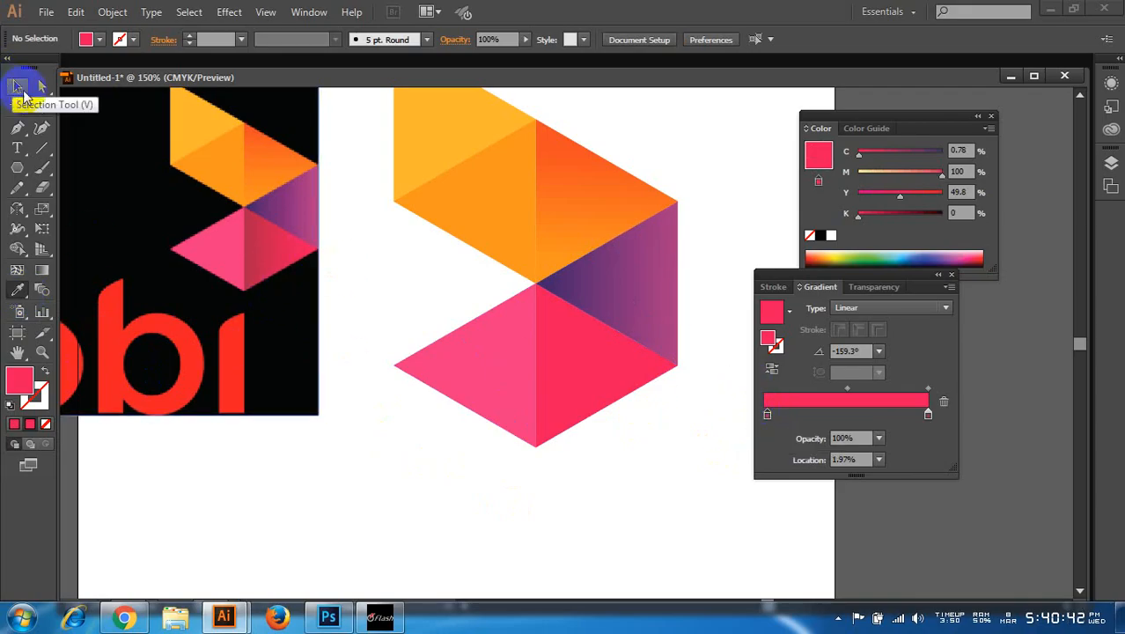
left_click(16, 86)
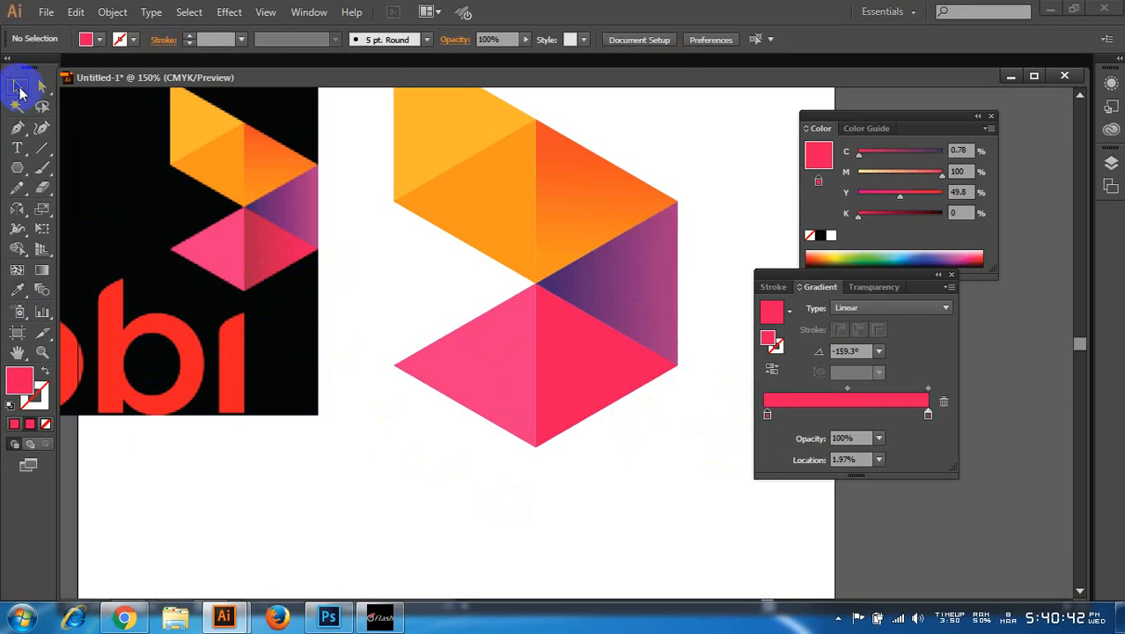
- Set the crimson triangle's gradient to a dark crimson start stop and a bright pink-red end stop, sampled from the reference triangle
left_click(568, 370)
left_click(17, 290)
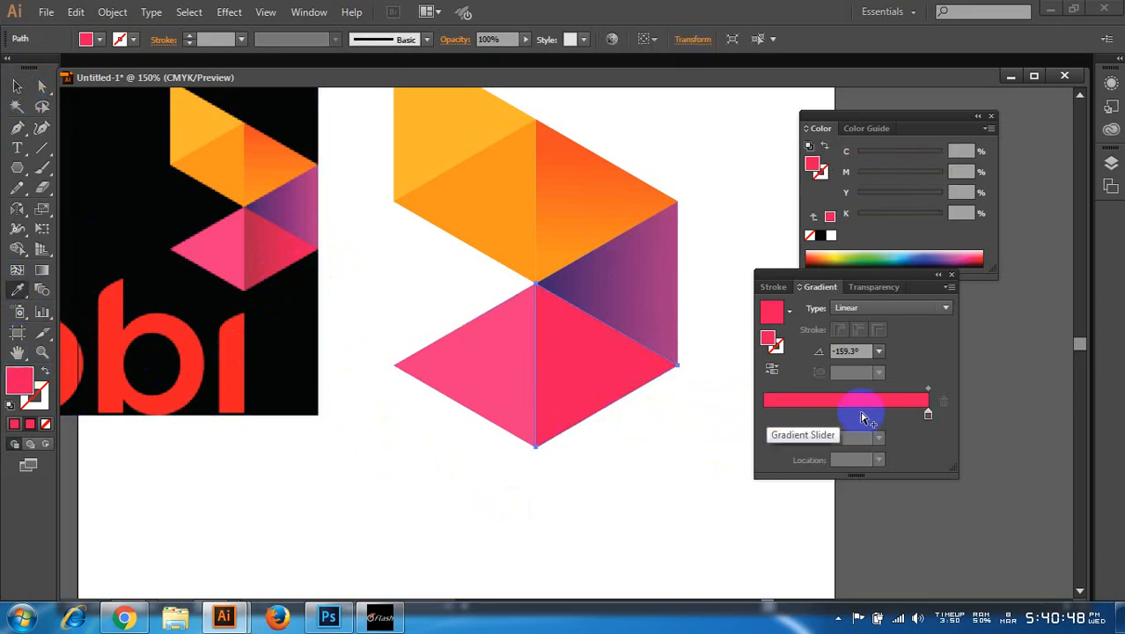
left_click(928, 412)
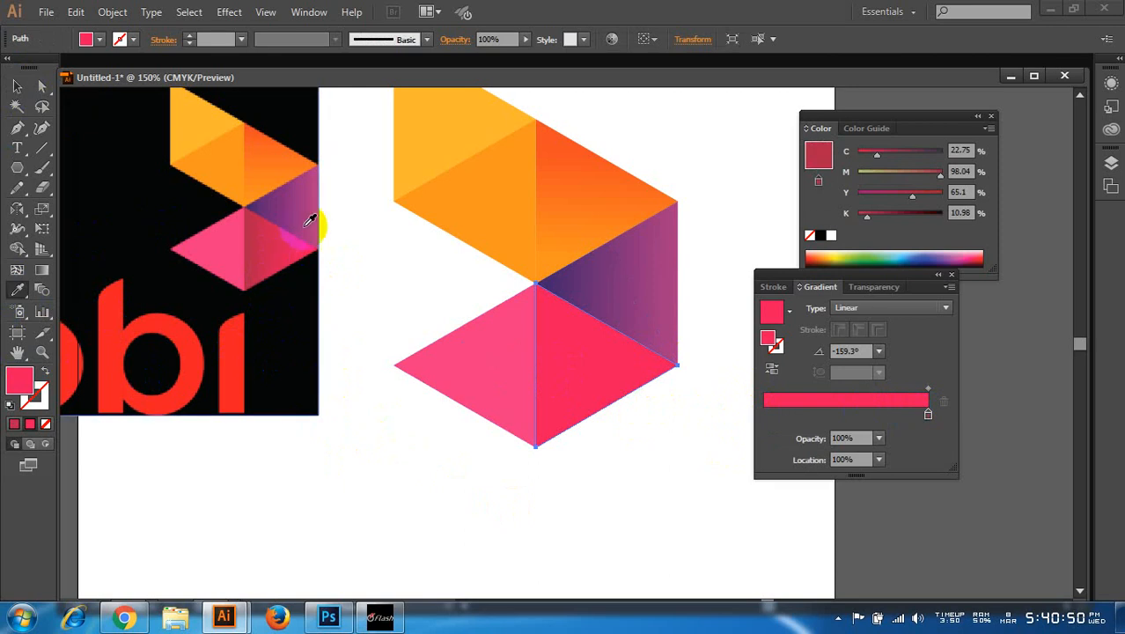
left_click(310, 245)
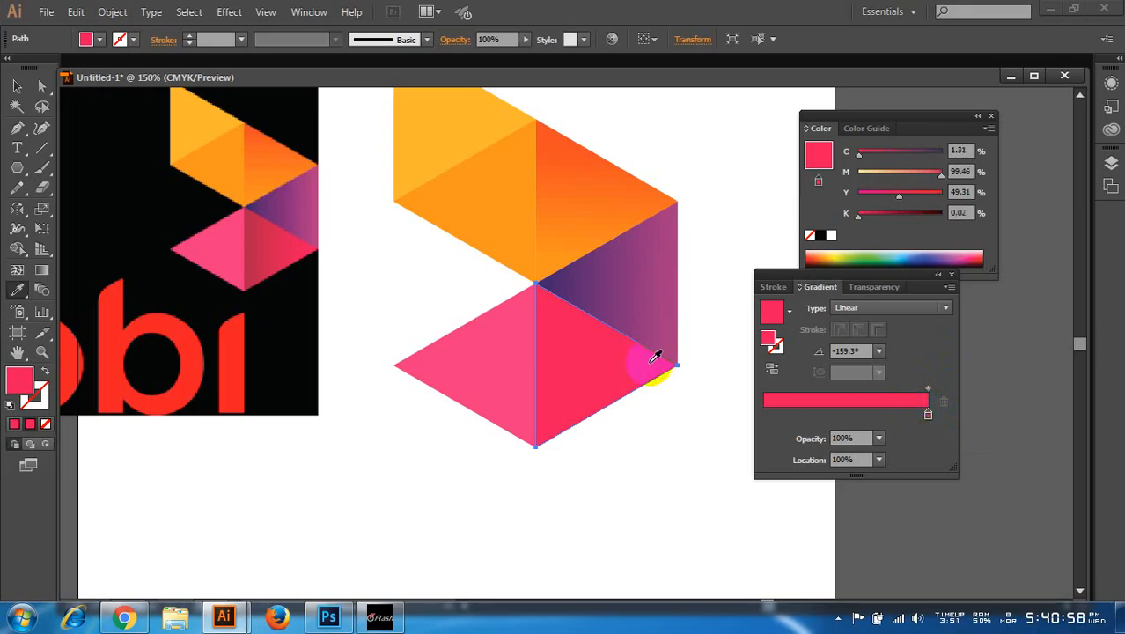
left_click(768, 414)
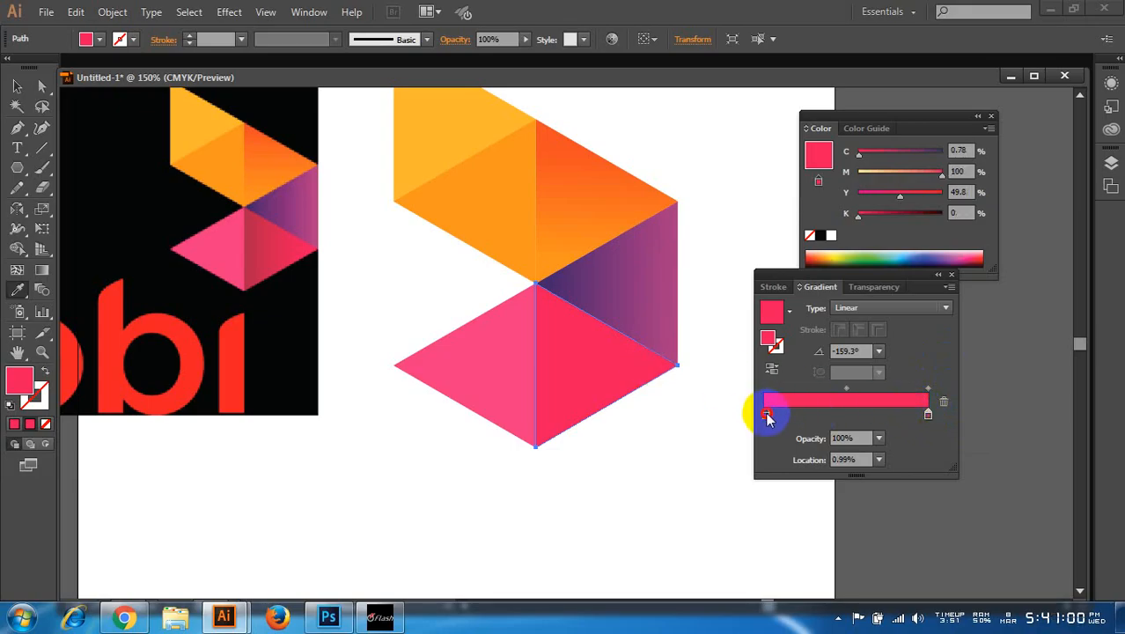
left_click(254, 244)
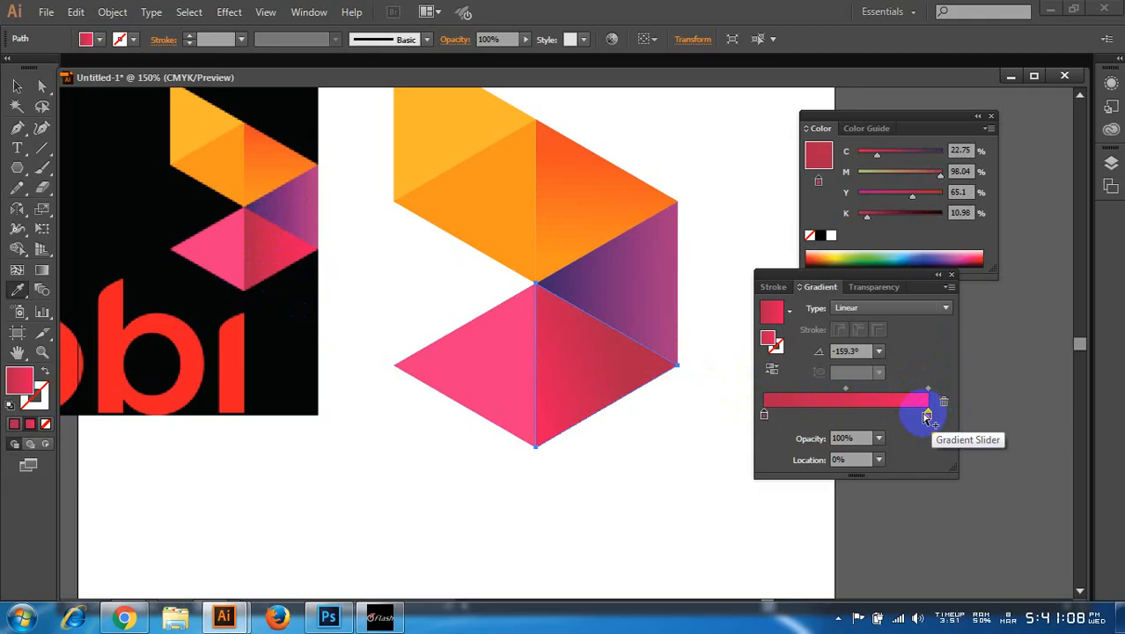
left_click(927, 415)
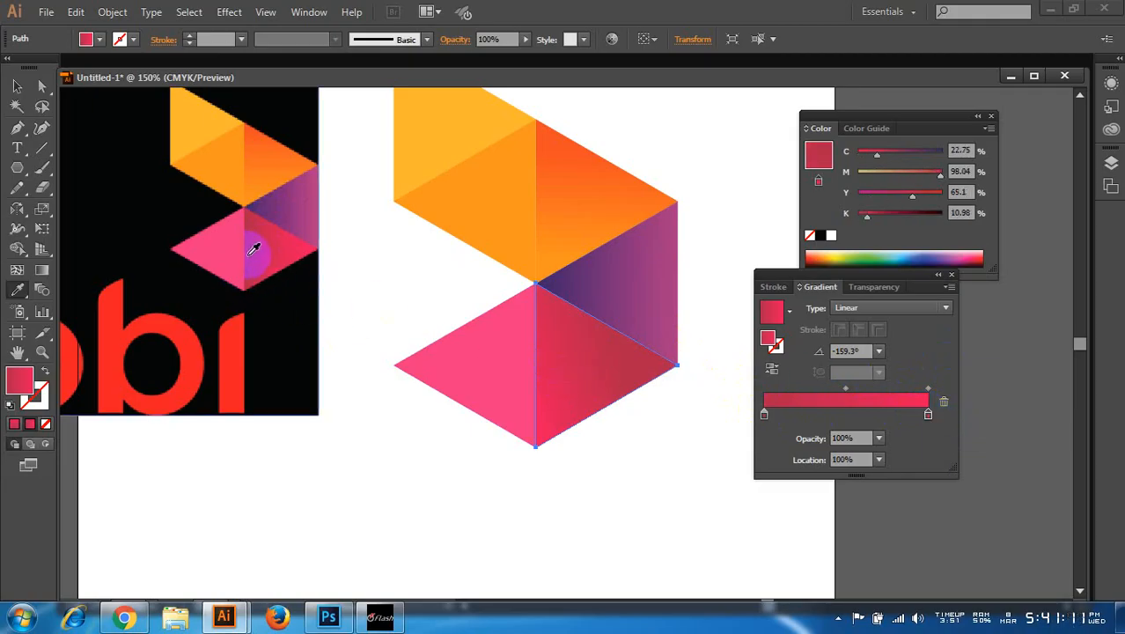
left_click(312, 240)
left_click(312, 243)
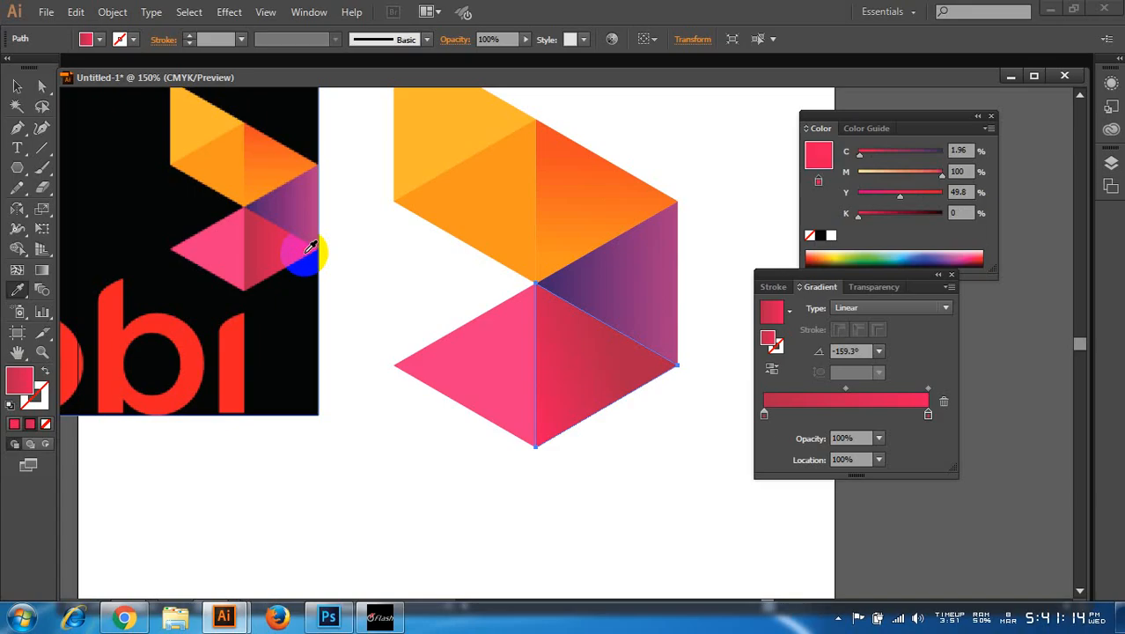
left_click(20, 87)
left_click(344, 314)
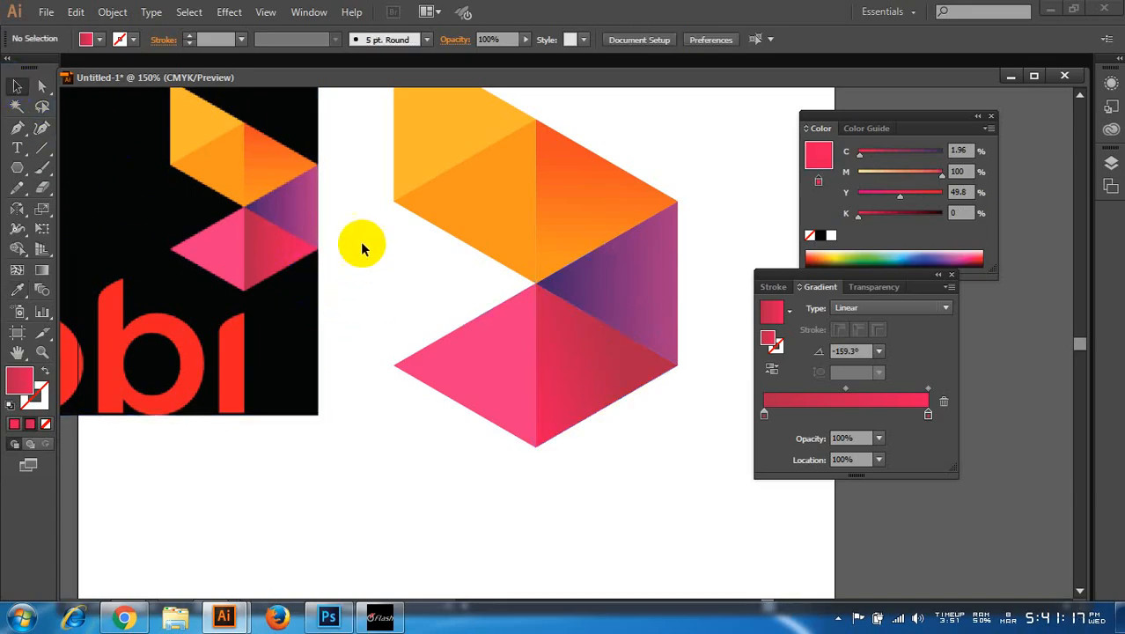
- Try moving the orange gradient triangle slightly away from the logo, and undo the move
scroll(366, 254, "down", 2)
scroll(369, 262, "up", 3)
scroll(360, 272, "up", 1)
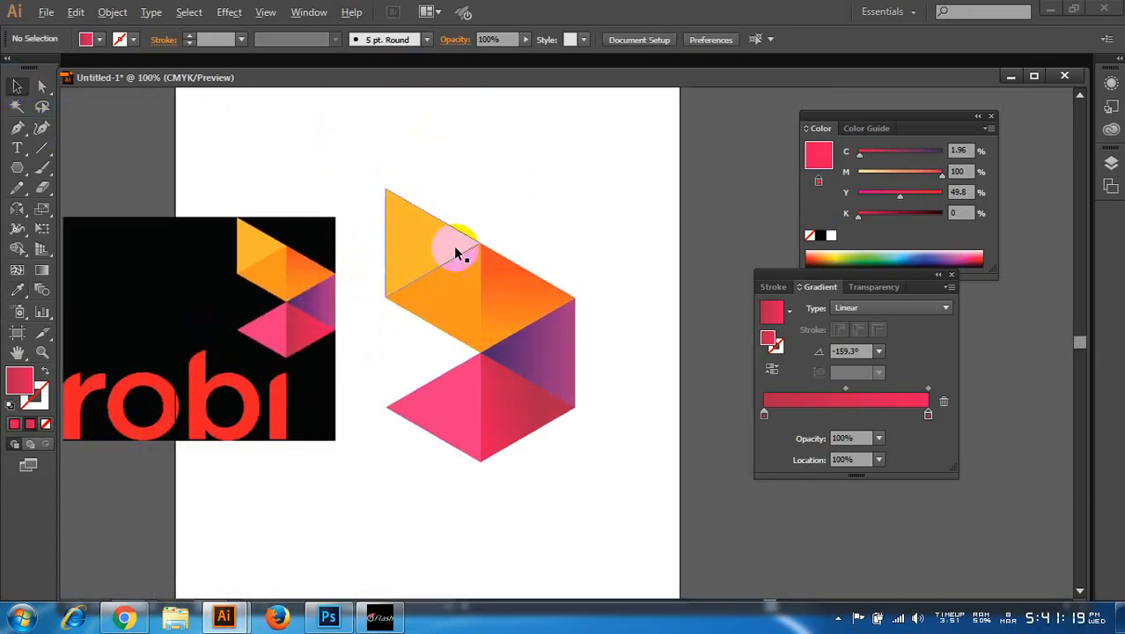
left_click_drag(604, 194, 407, 509)
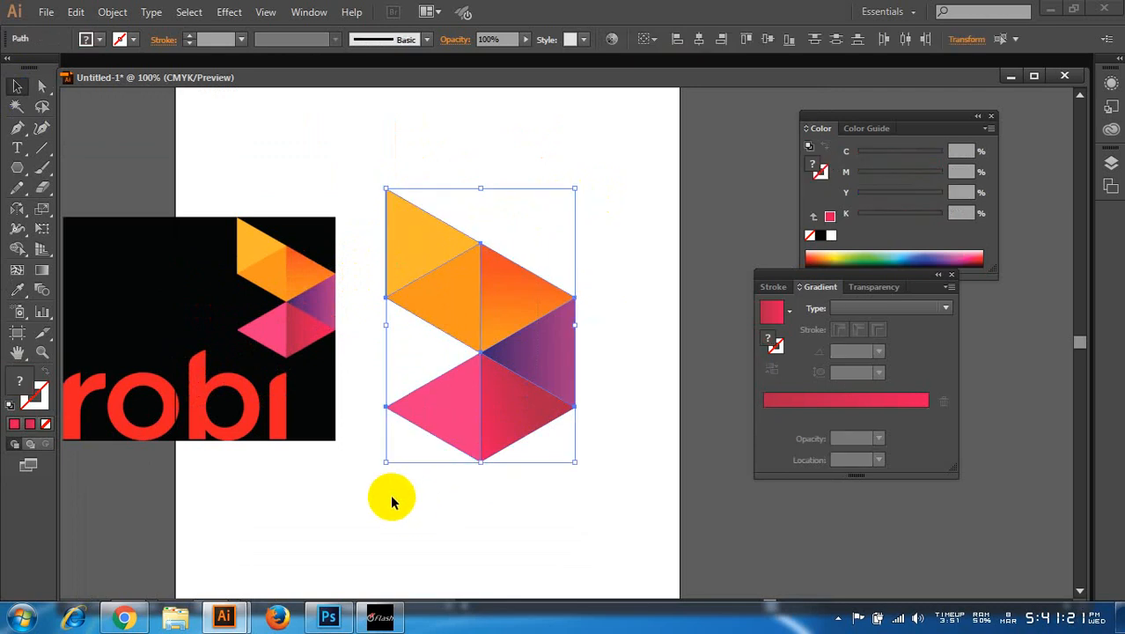
left_click(596, 206)
mouse_move(522, 271)
left_mouse_down()
mouse_move(516, 282)
mouse_move(530, 264)
left_mouse_up()
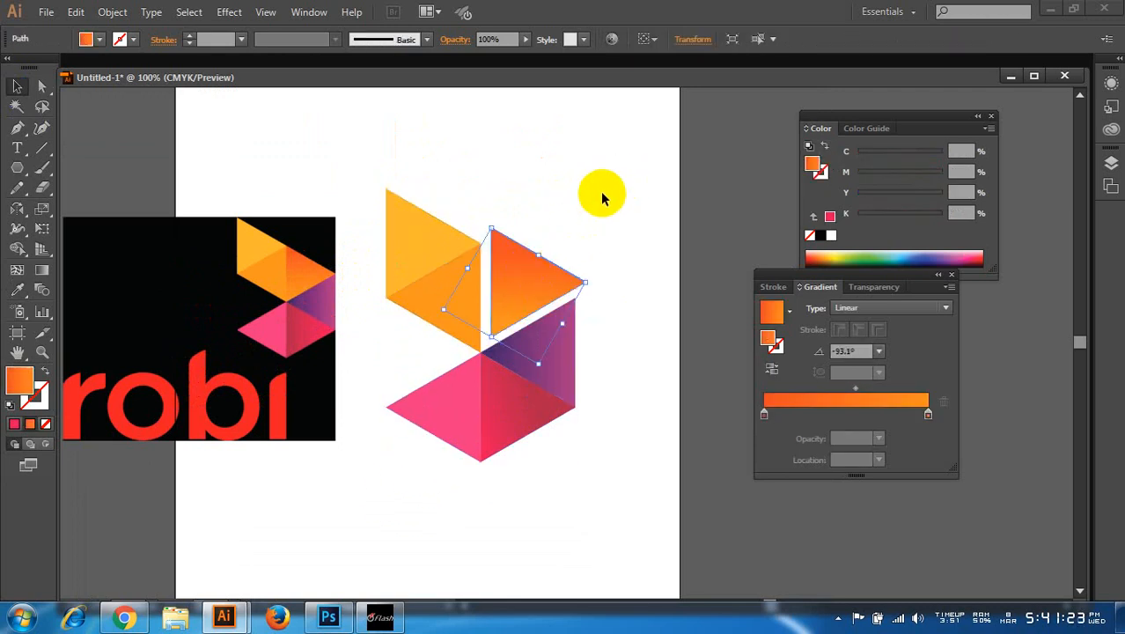
left_click(603, 196)
key("ctrl+z")
left_click(603, 195)
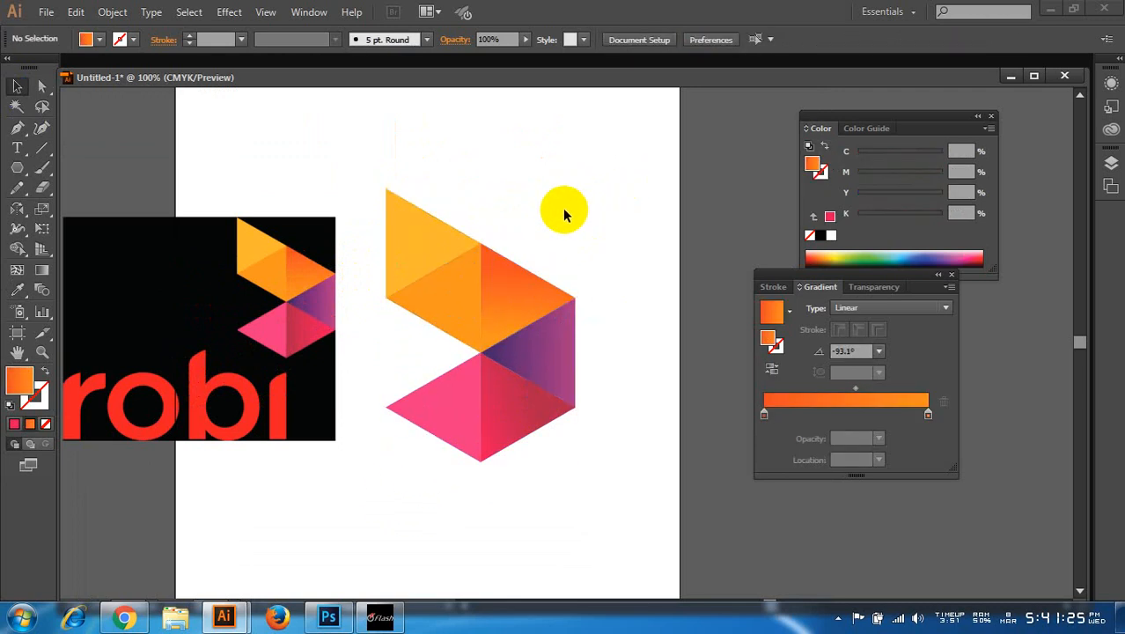
- Group all six triangles of the redrawn logo, and deselect the group
left_click_drag(373, 144, 642, 467)
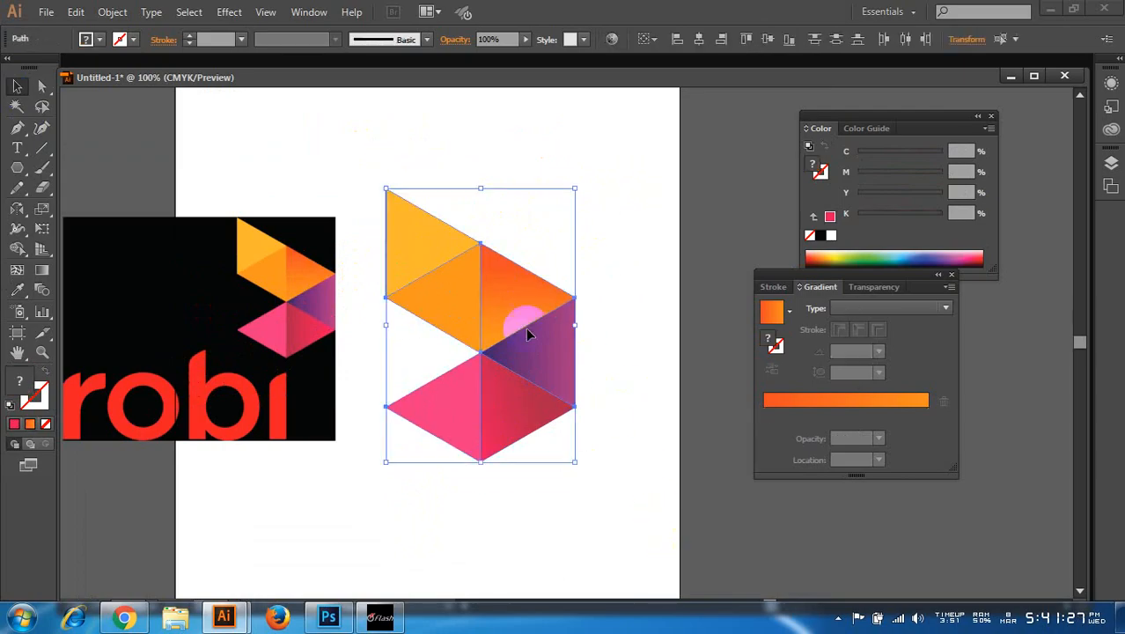
right_click(509, 283)
left_click(543, 362)
left_click(625, 313)
- Move the grouped logo as one object slightly to the right on the artboard, and fit the artboard in the window
left_click_drag(562, 339, 645, 339)
left_click_drag(637, 343, 578, 260)
left_click_drag(556, 239, 545, 339)
left_click(620, 313)
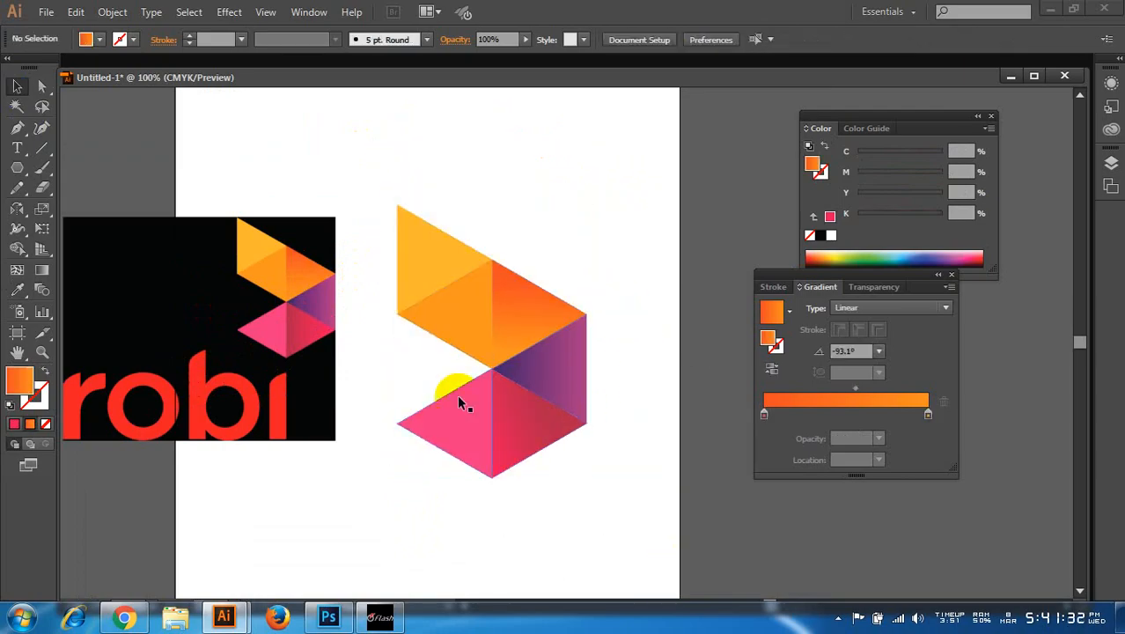
left_click_drag(459, 395, 522, 389)
left_click(460, 413)
left_click(645, 312)
scroll(607, 317, "up", 2)
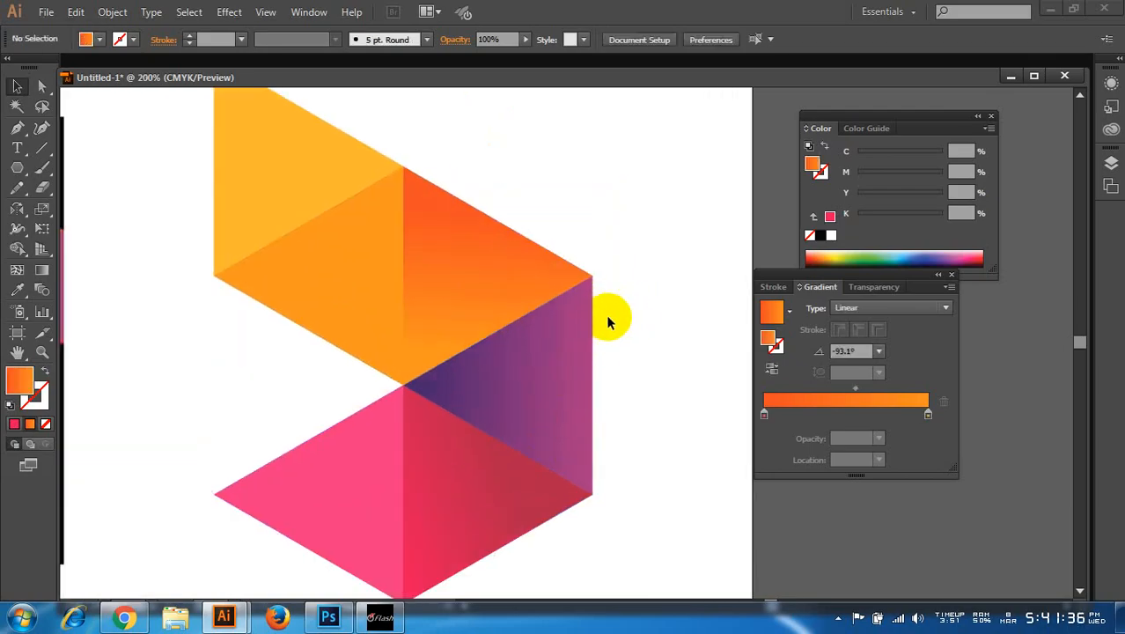
scroll(626, 324, "up", 1)
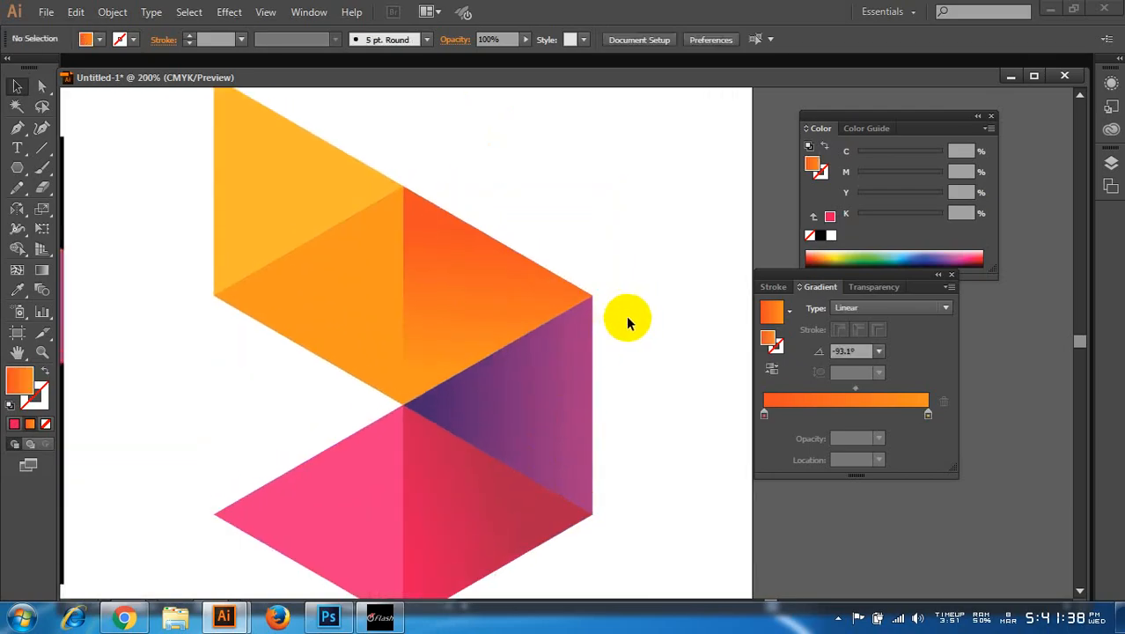
mouse_move(453, 292)
left_mouse_down()
mouse_move(497, 259)
mouse_move(477, 266)
mouse_move(472, 283)
left_mouse_up()
key("ctrl+0")
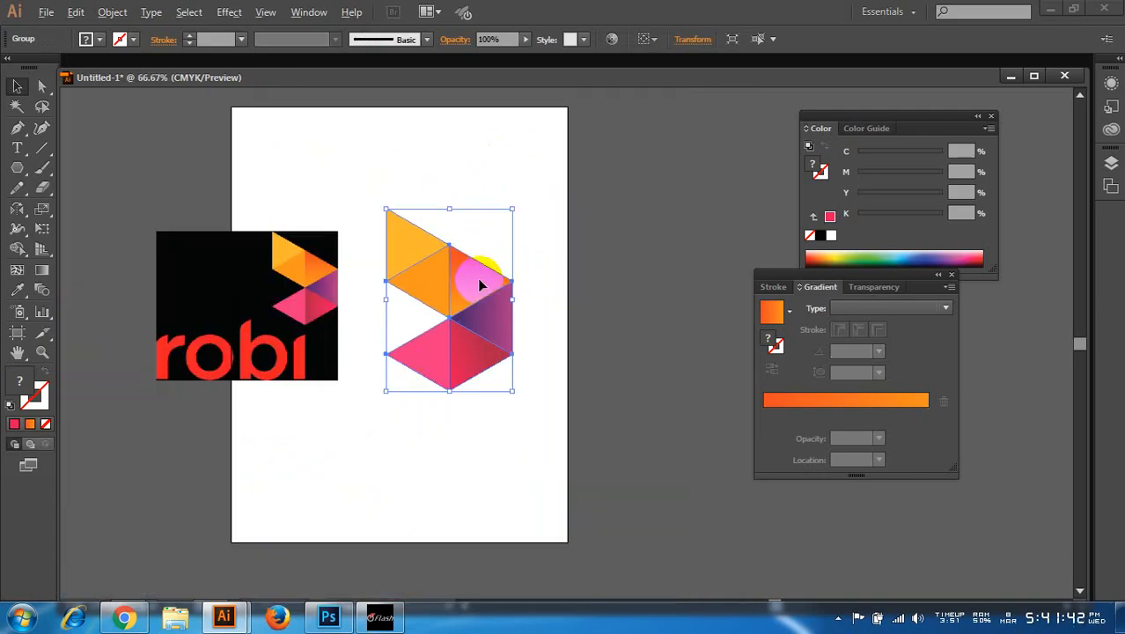
- Try to fill the grouped logo with the orange sampled from the reference logo, and undo the fill
key("i")
left_click(297, 267)
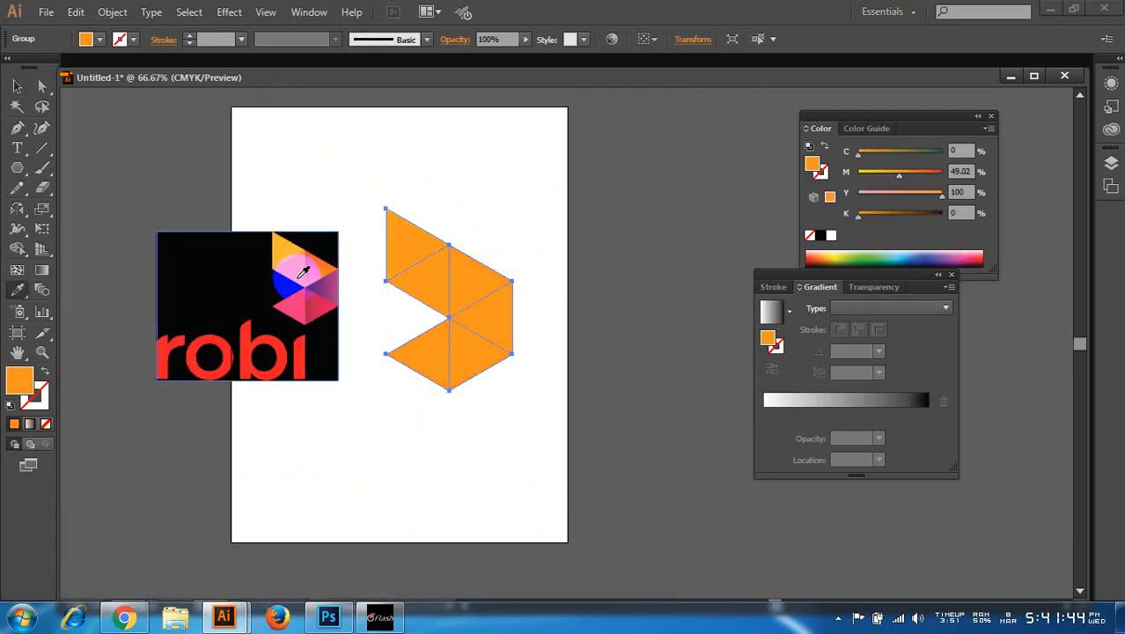
key("ctrl+z")
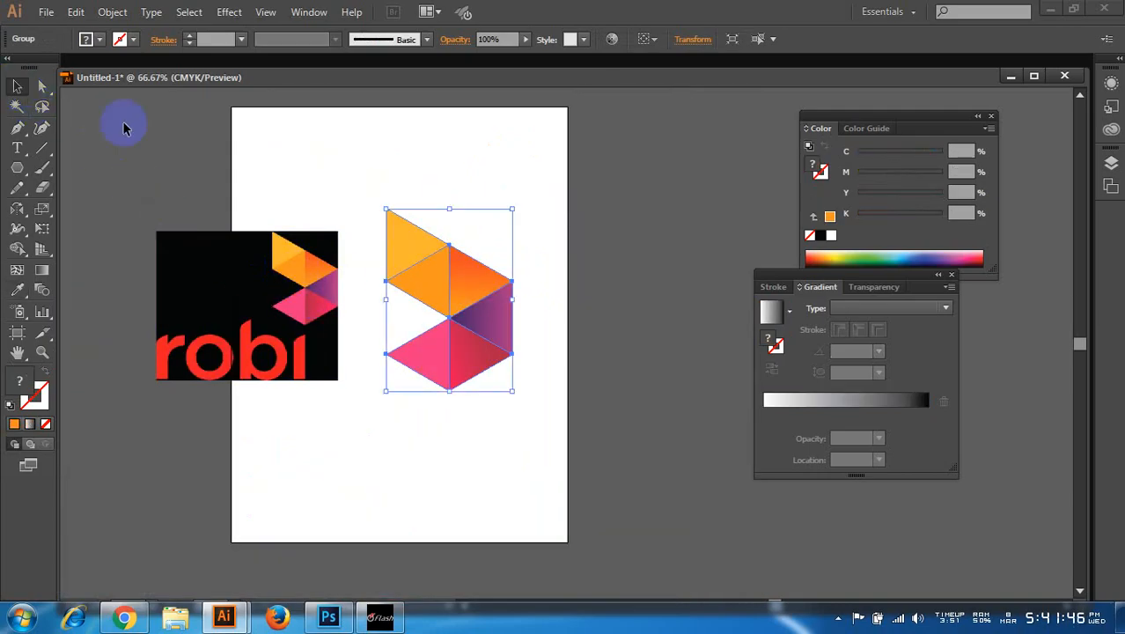
left_click(407, 215)
key("ctrl+plus")
key("ctrl+plus")
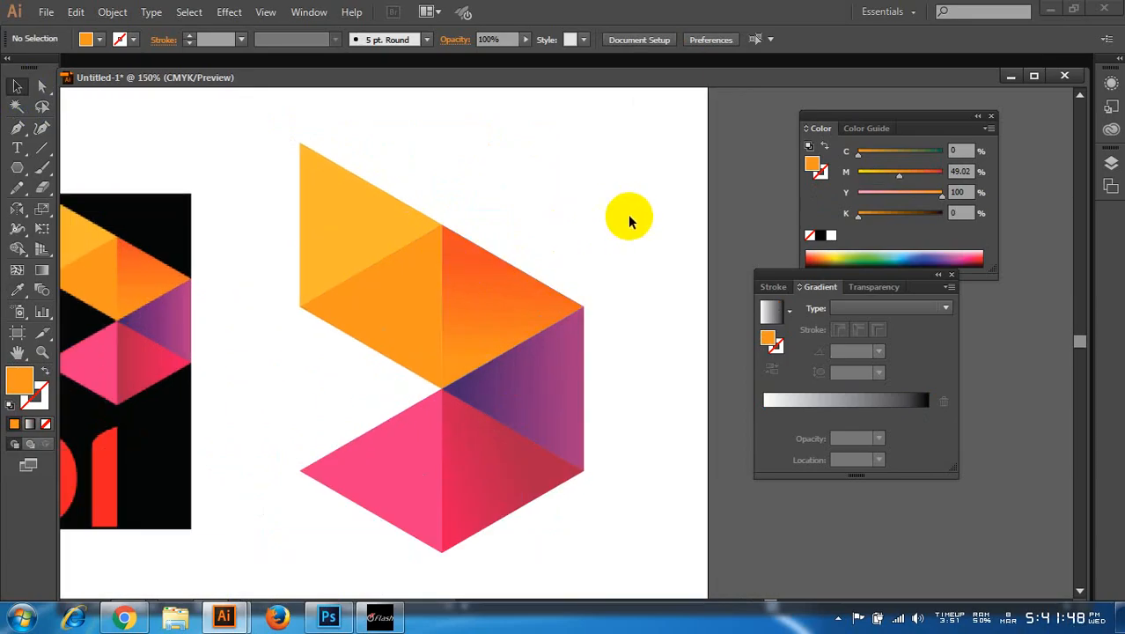
left_click(499, 317)
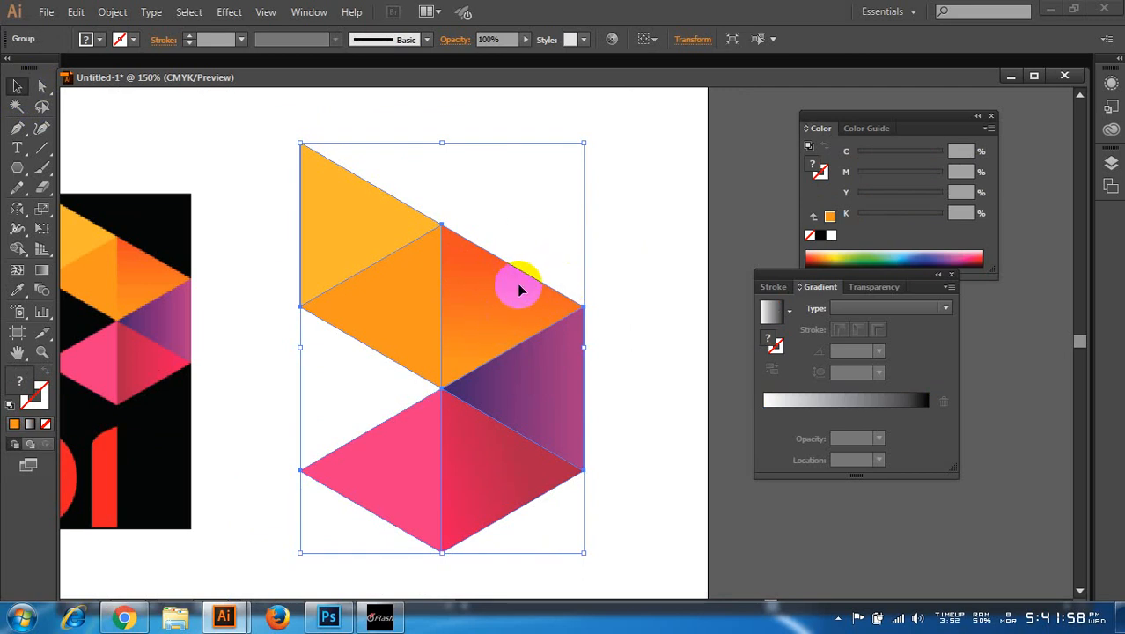
- Delete the reference logo image, and move the redrawn logo to the middle of the artboard
key("ctrl+0")
left_click(335, 301)
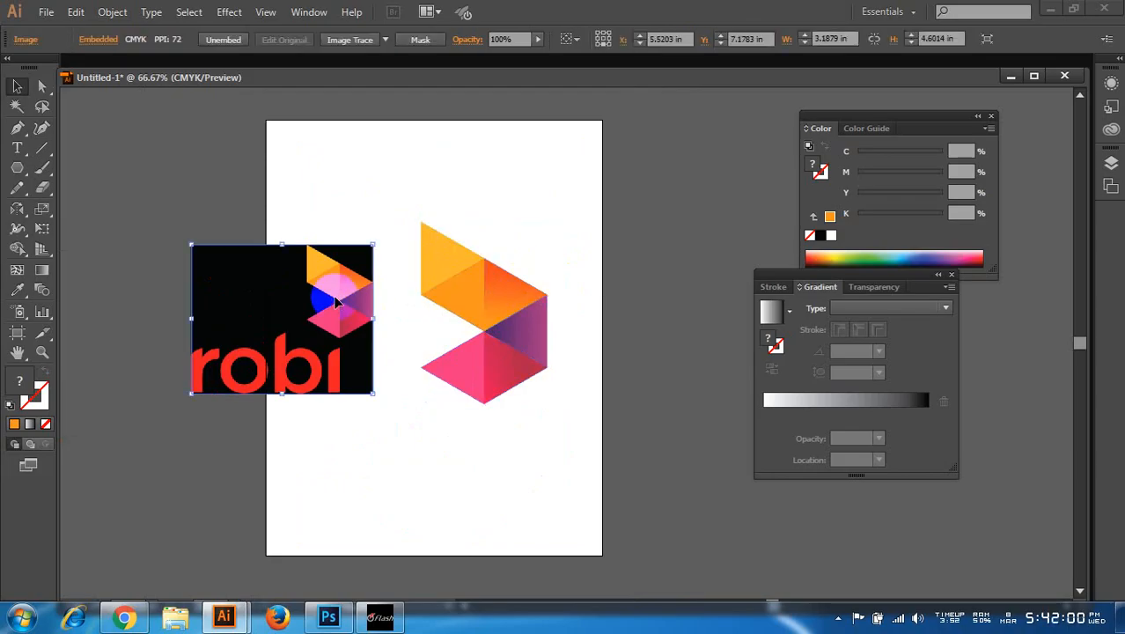
key("Delete")
left_click_drag(509, 316, 475, 324)
left_click(520, 273)
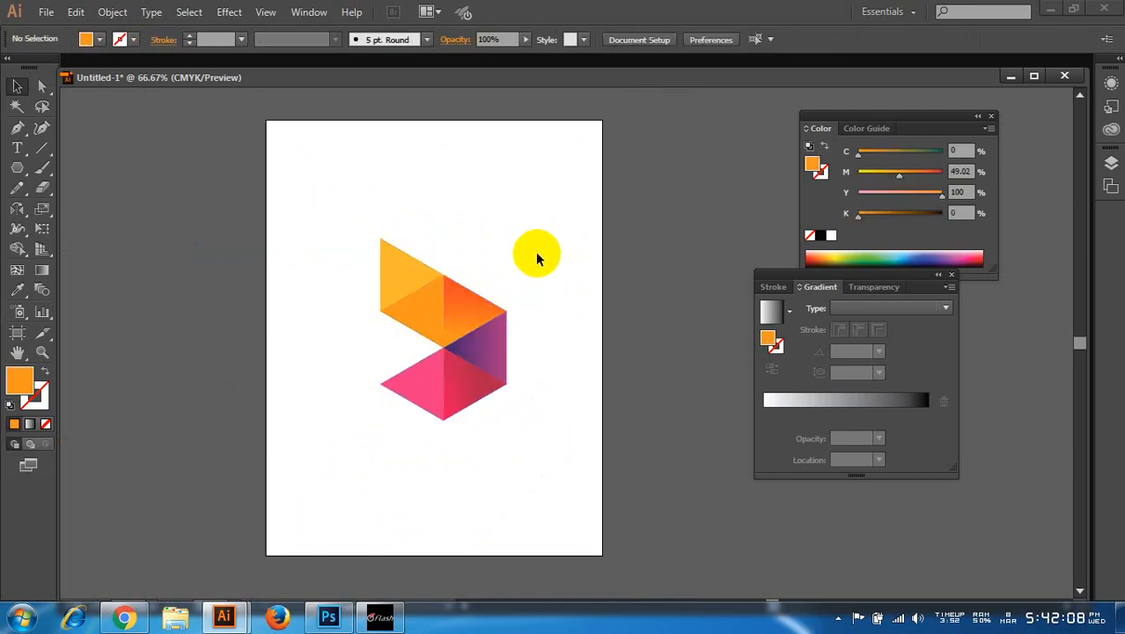
- Move the grouped logo off the artboard and place it right against the artboard's left edge
scroll(507, 326, "up", 2)
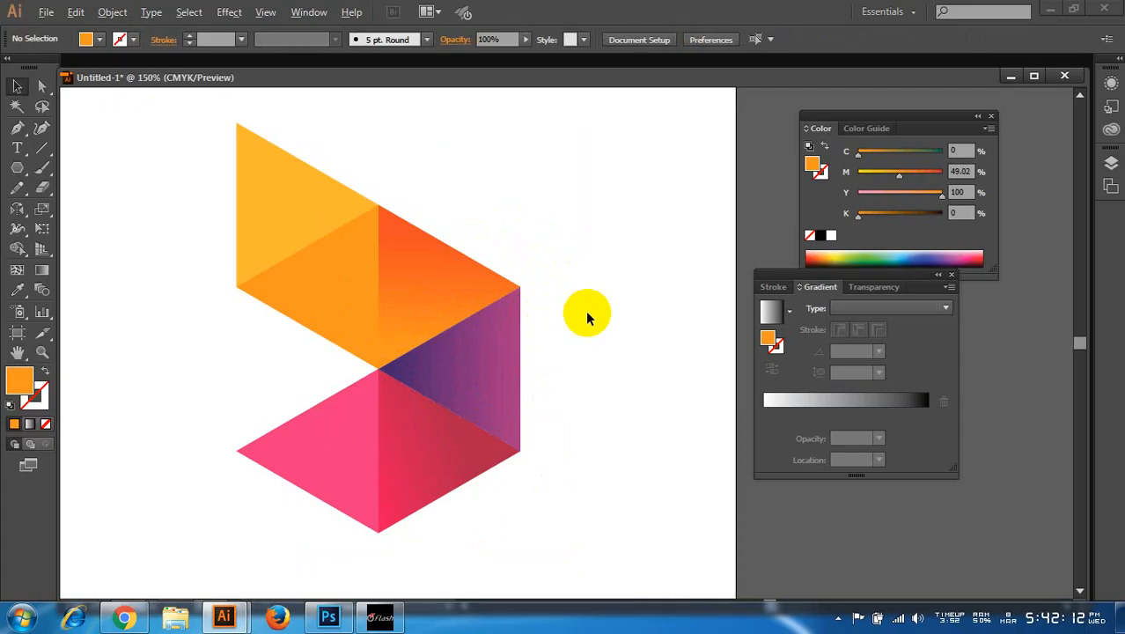
scroll(588, 317, "down", 2)
left_click_drag(597, 320, 560, 328)
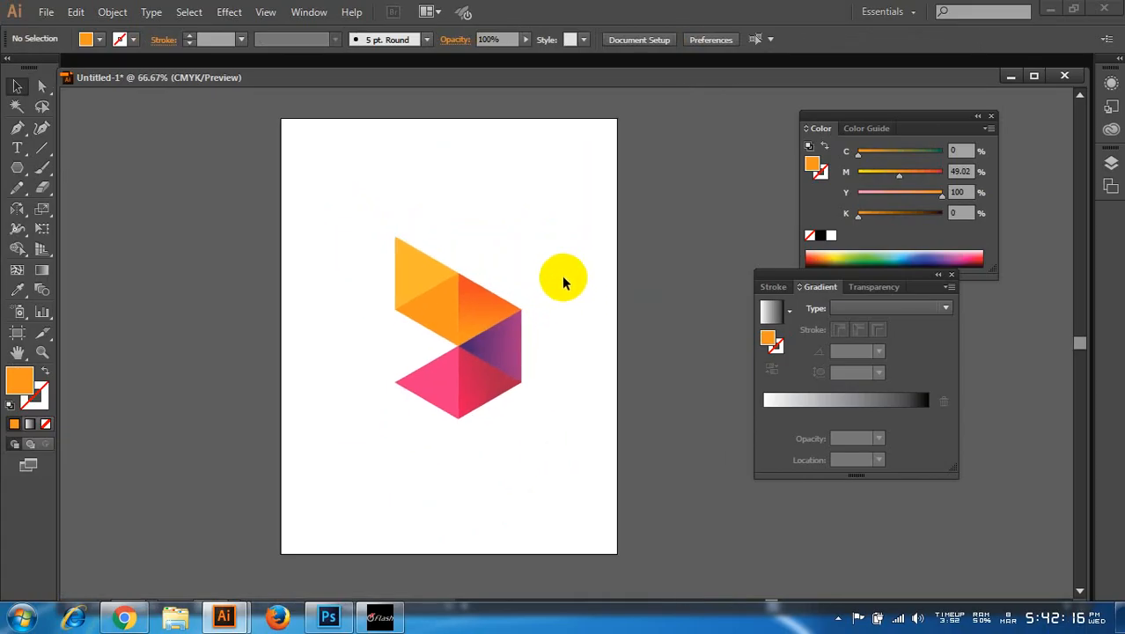
left_click_drag(519, 318, 141, 293)
left_click(464, 279)
scroll(435, 304, "up", 1)
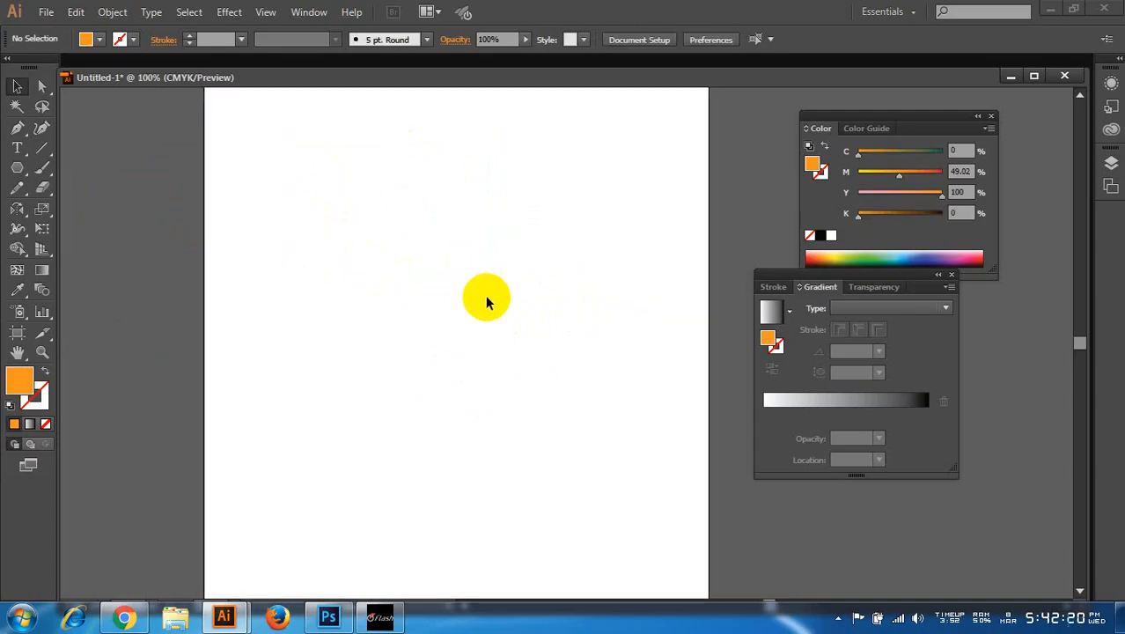
left_click_drag(485, 302, 464, 296)
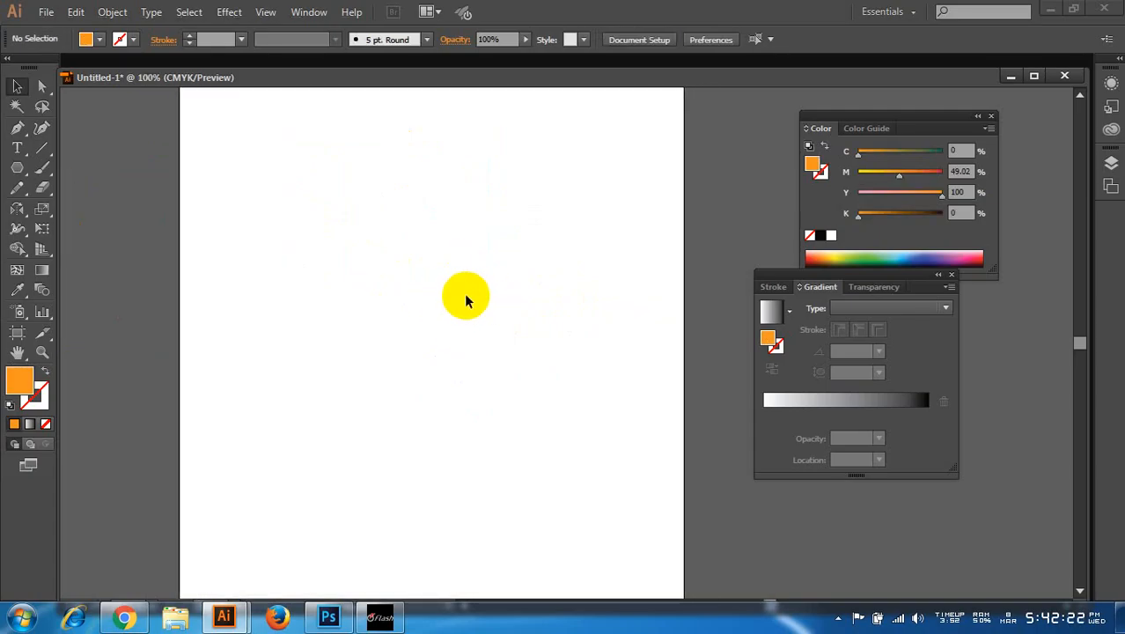
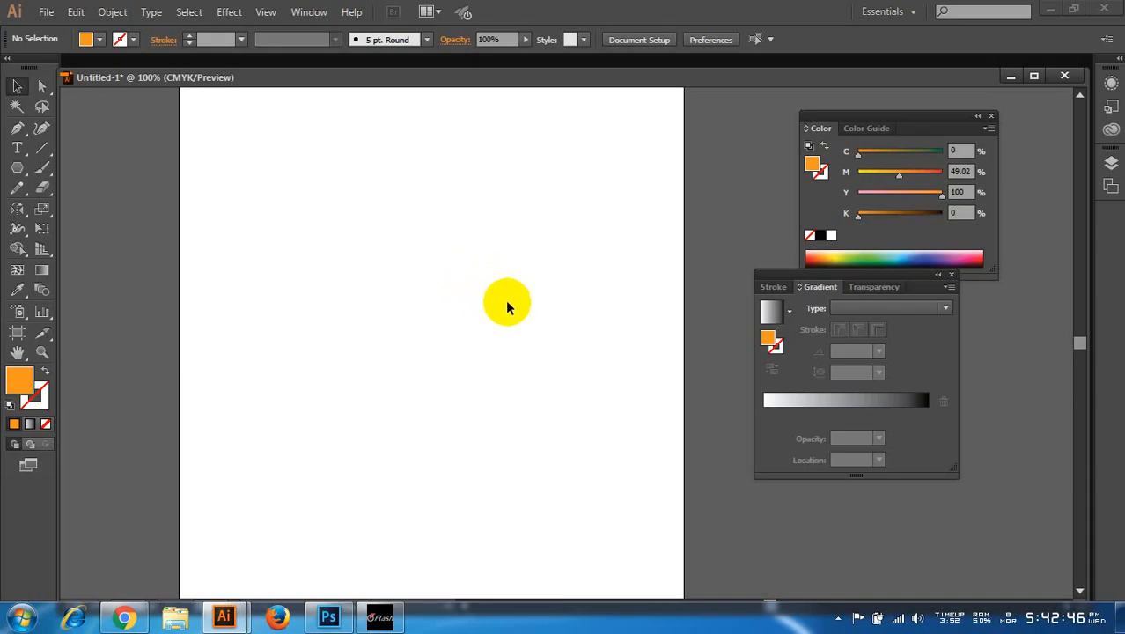
scroll(515, 307, "down", 2)
left_click_drag(233, 283, 314, 301)
scroll(451, 288, "up", 2)
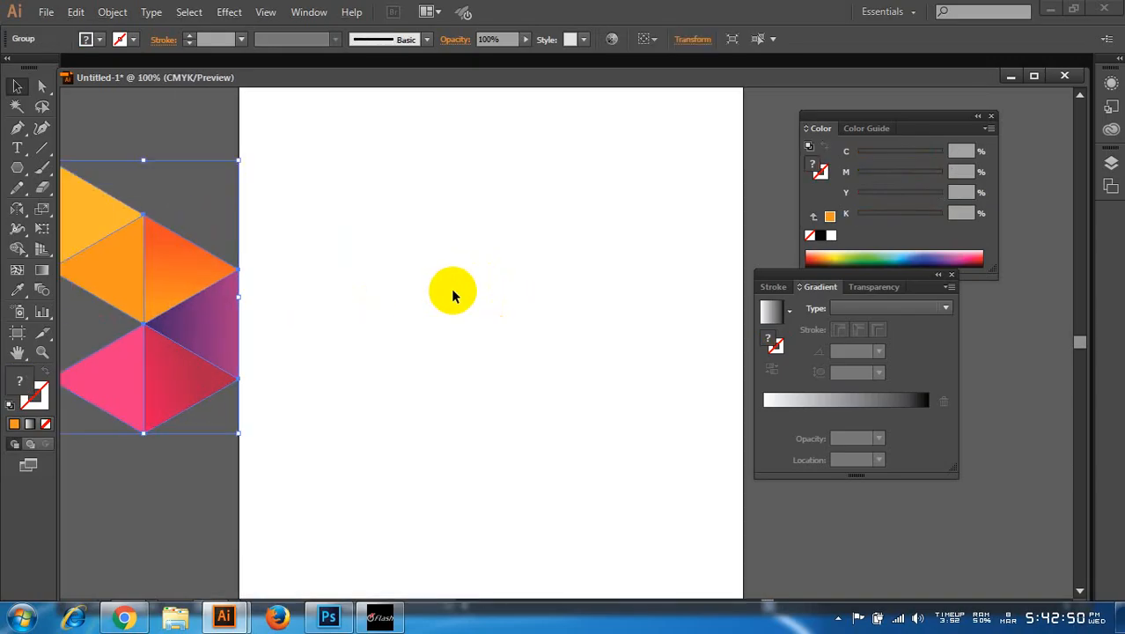
left_click_drag(452, 291, 437, 294)
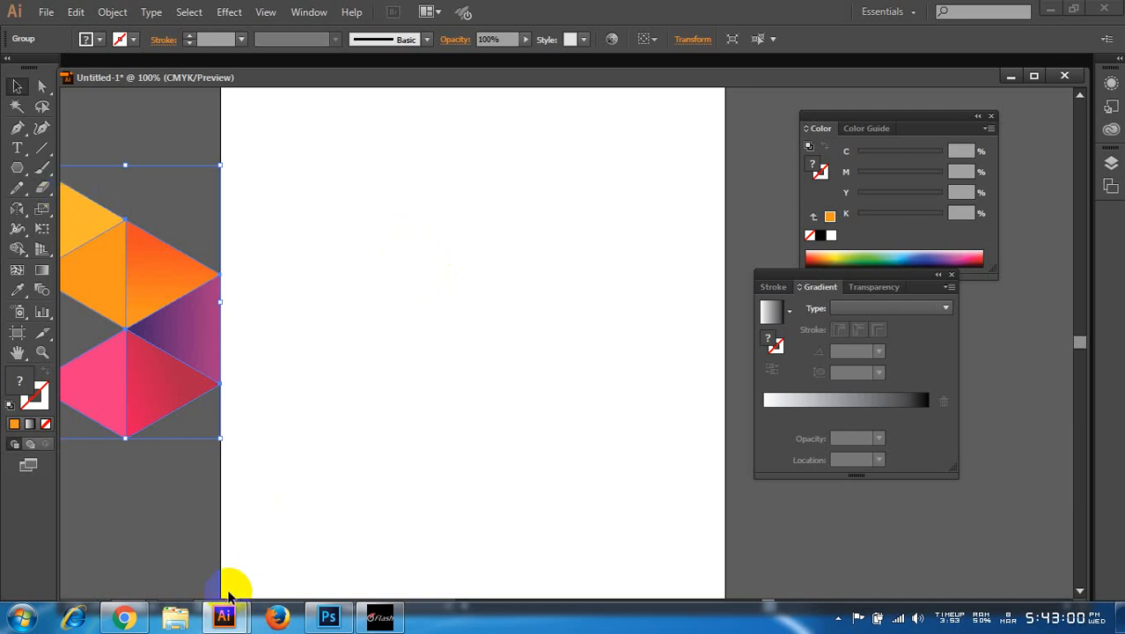
- Switch to Chrome and copy the clock_PNG6616.png wall clock image from the Google image results
left_click(138, 616)
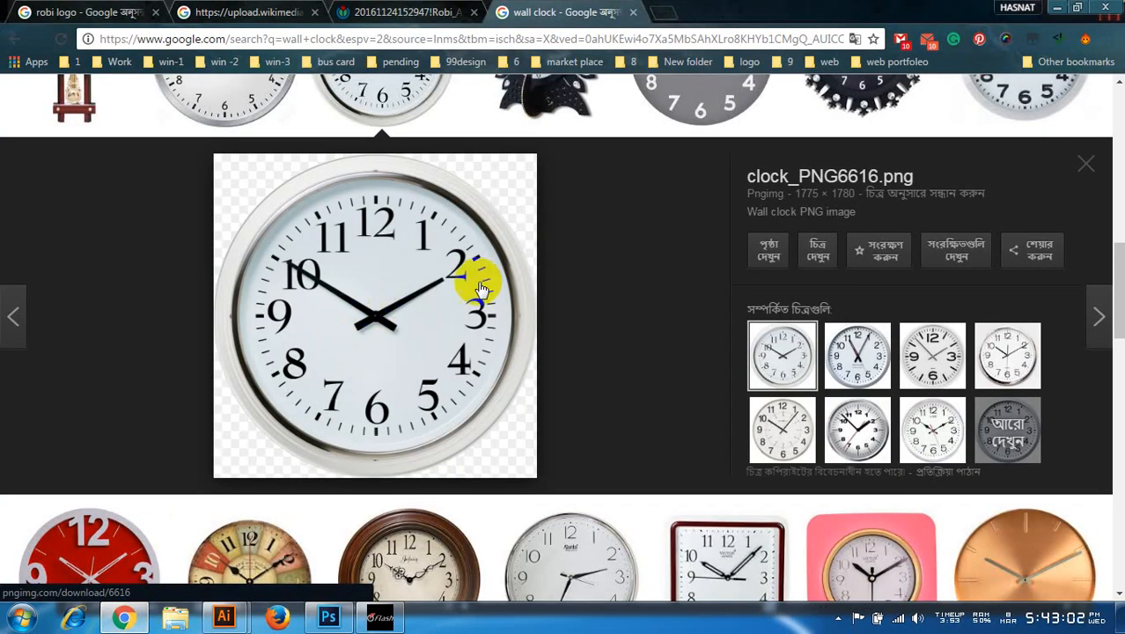
scroll(437, 324, "down", 4)
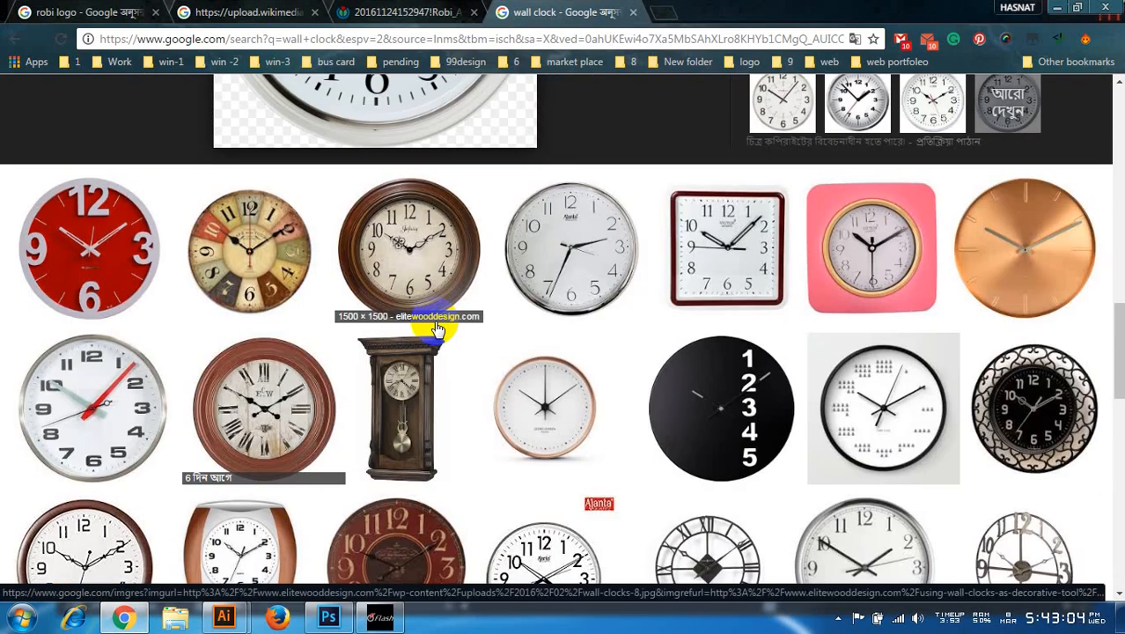
scroll(439, 319, "down", 5)
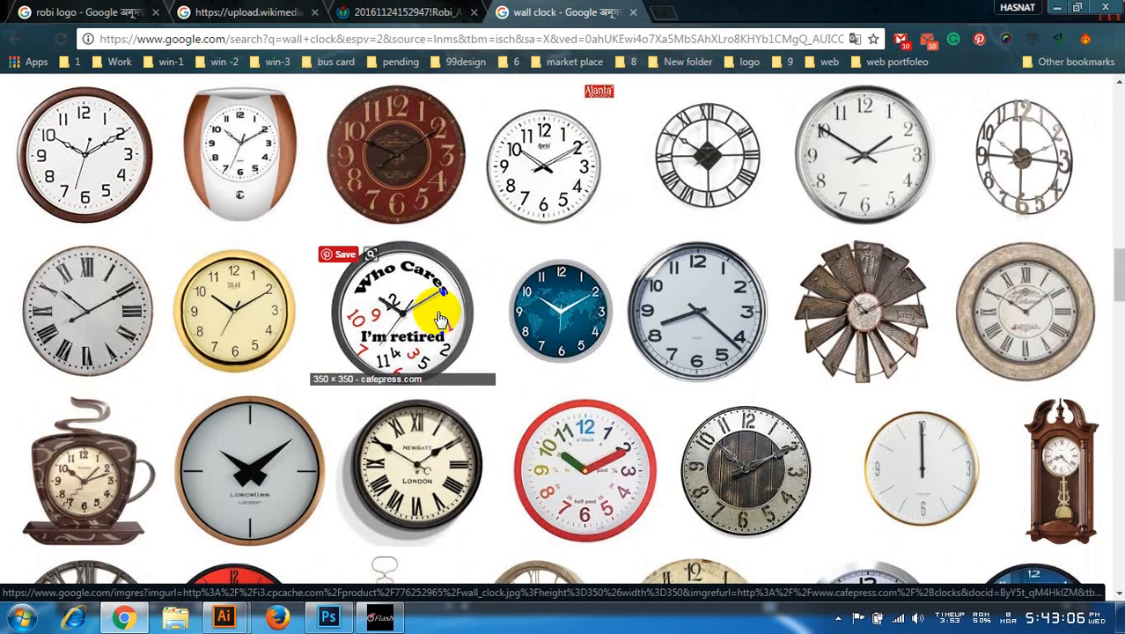
scroll(552, 295, "down", 4)
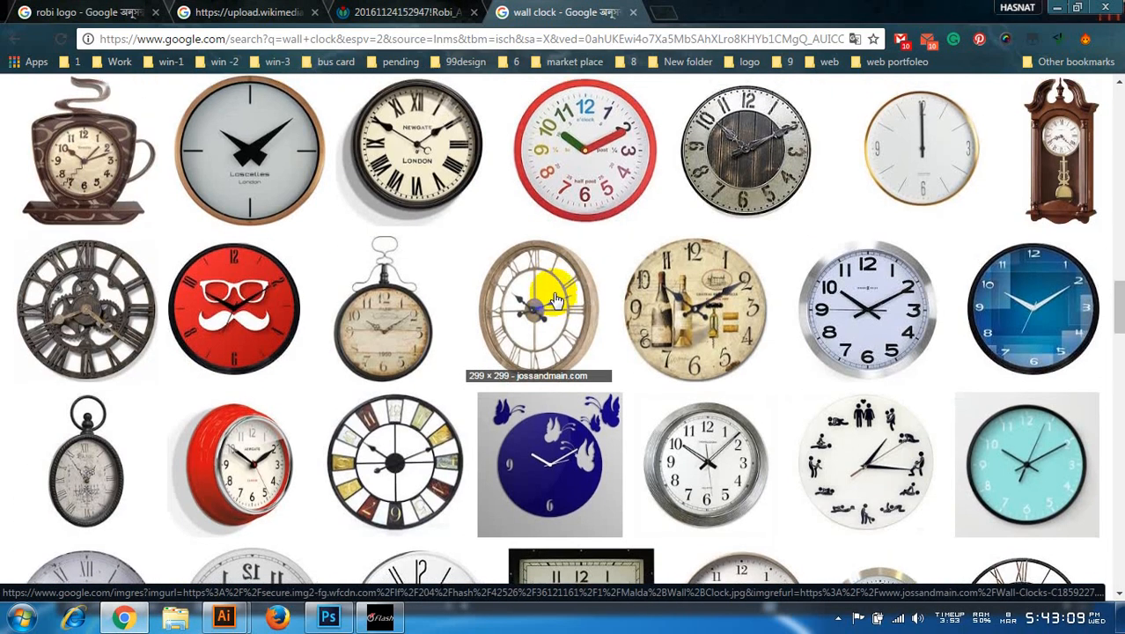
left_click(556, 300)
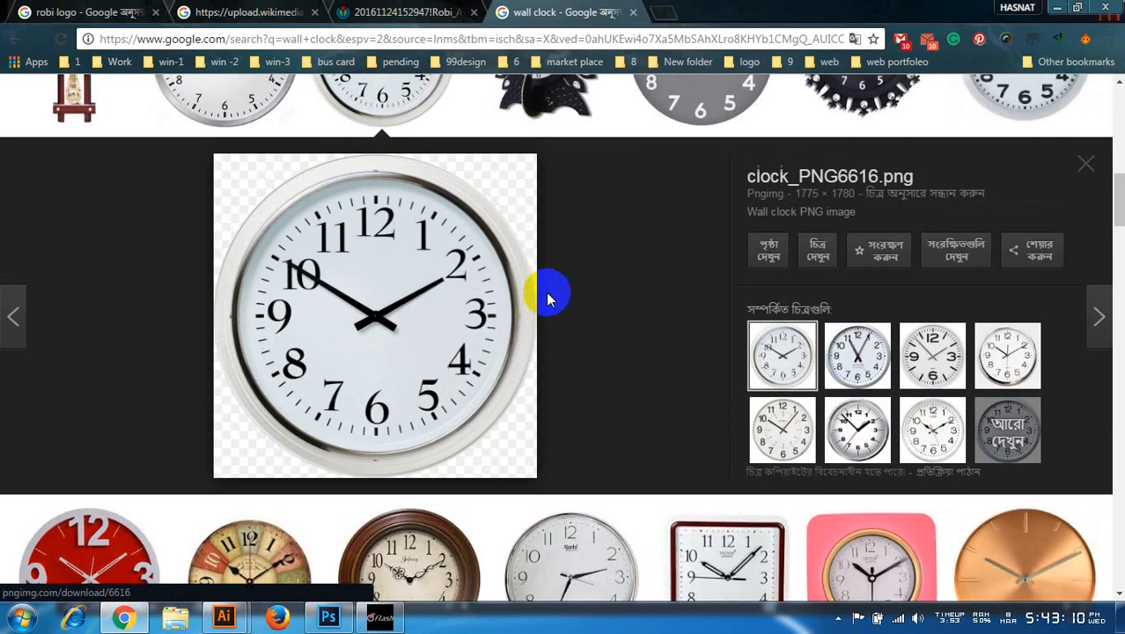
scroll(547, 298, "up", 2)
scroll(493, 284, "down", 2)
right_click(370, 221)
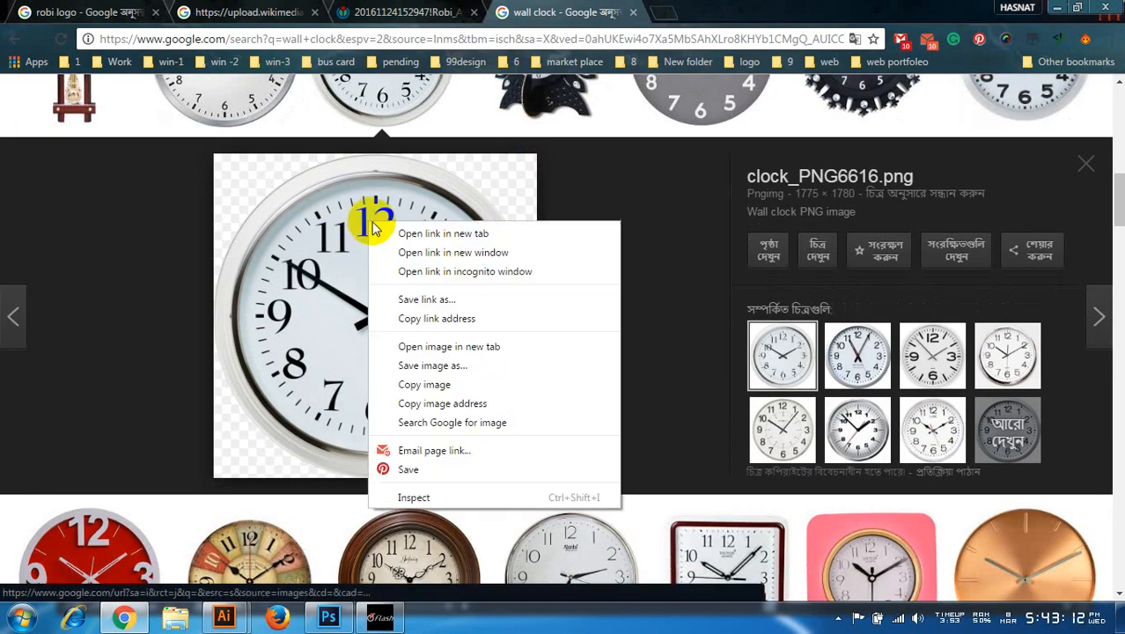
right_click(430, 375)
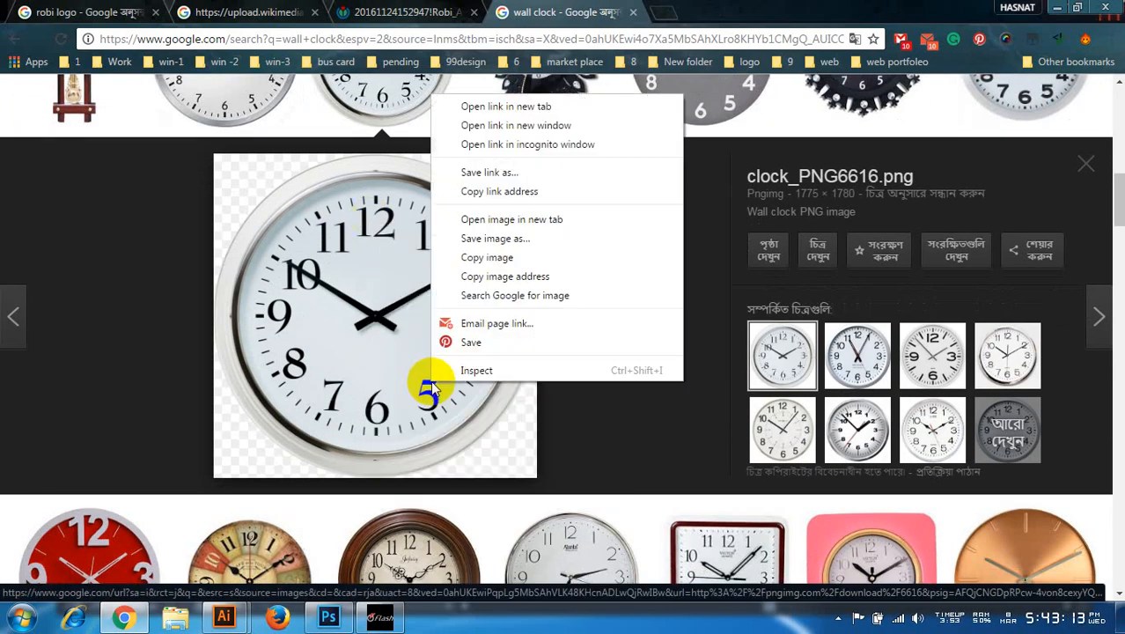
left_click(501, 254)
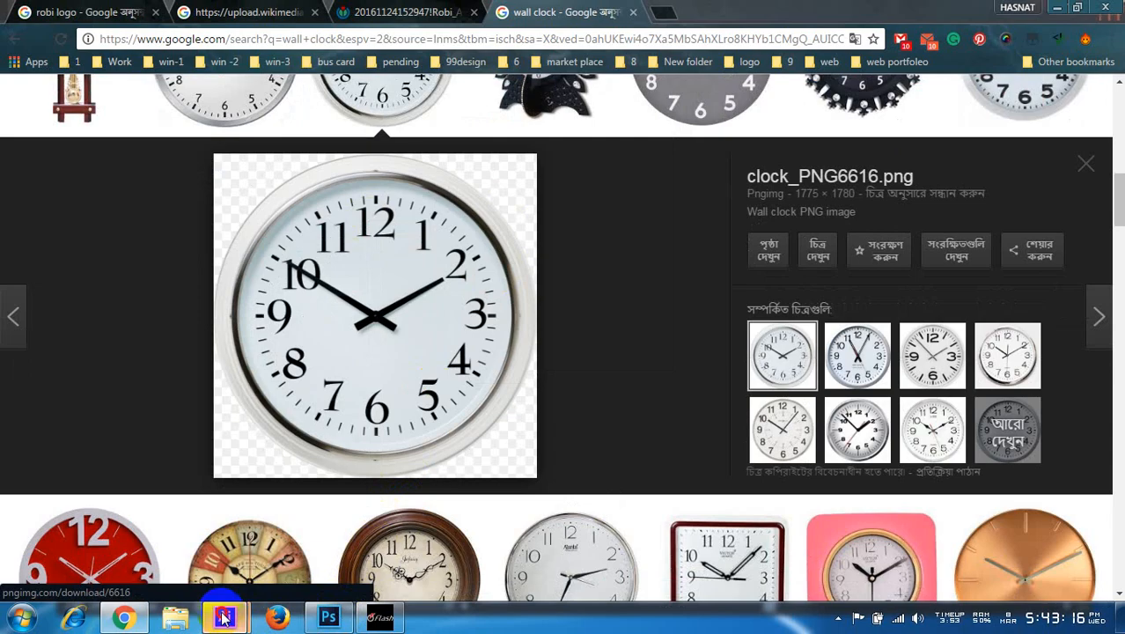
- Switch back to Illustrator and paste the copied wall clock image into the document
mouse_move(224, 618)
left_click(180, 537)
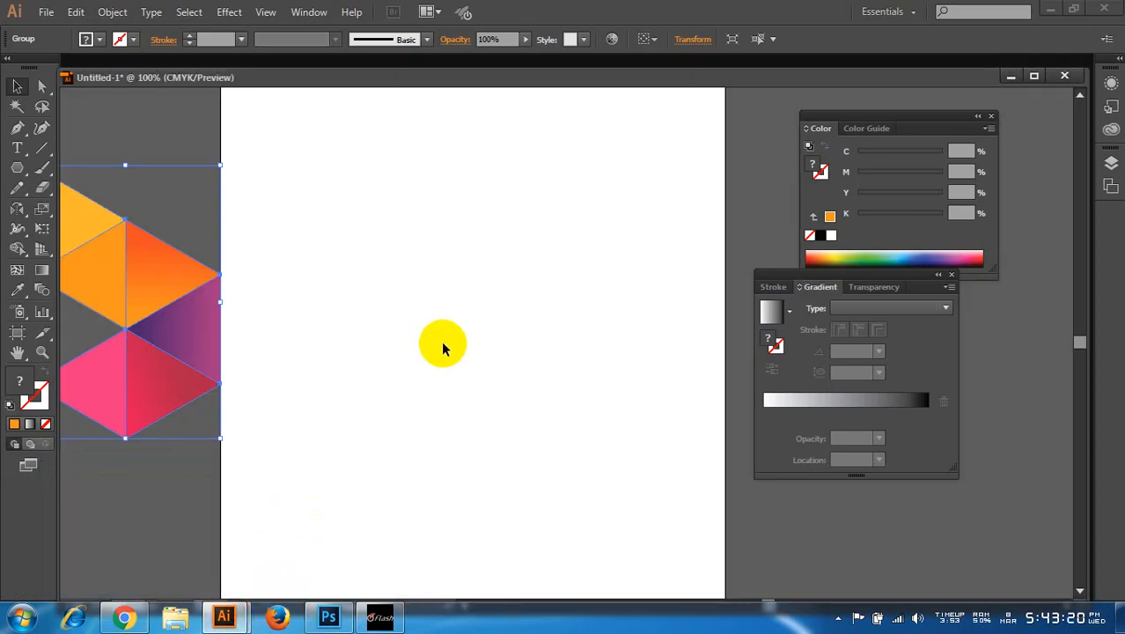
left_click(453, 341)
key("ctrl+v")
key("ctrl+minus")
key("ctrl+minus")
key("ctrl+minus")
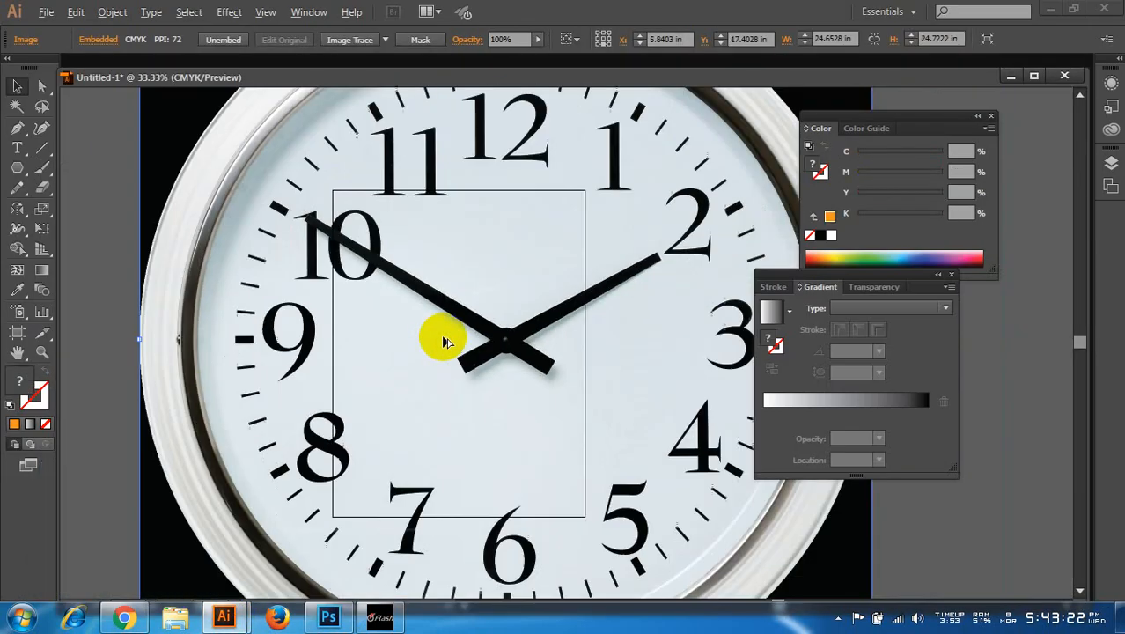
key("ctrl+minus")
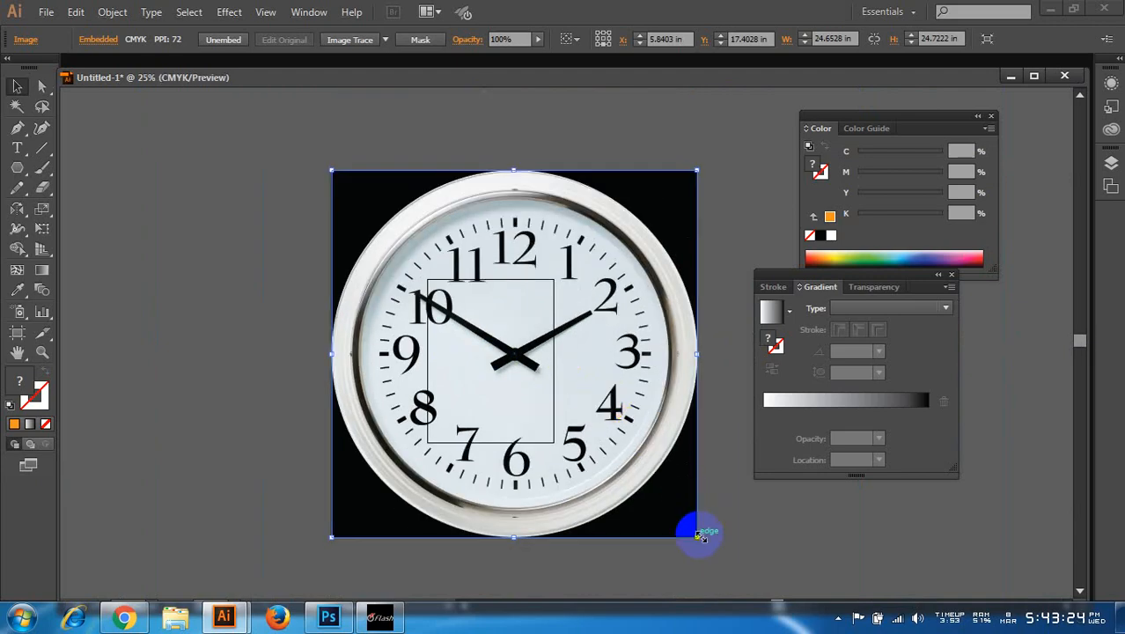
- Scale the clock image down proportionally to about 3.4 in wide and move it near the middle of the artboard
left_click_drag(696, 535, 535, 433)
key("ctrl+plus")
key("ctrl+plus")
key("ctrl+plus")
key("ctrl+plus")
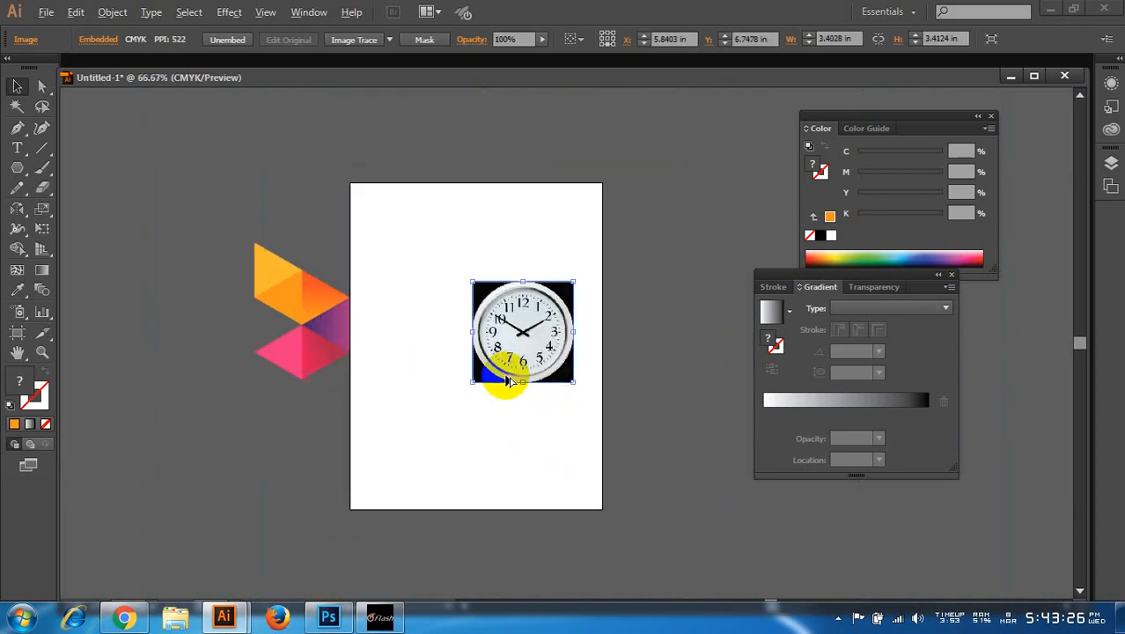
left_click_drag(521, 377, 405, 309)
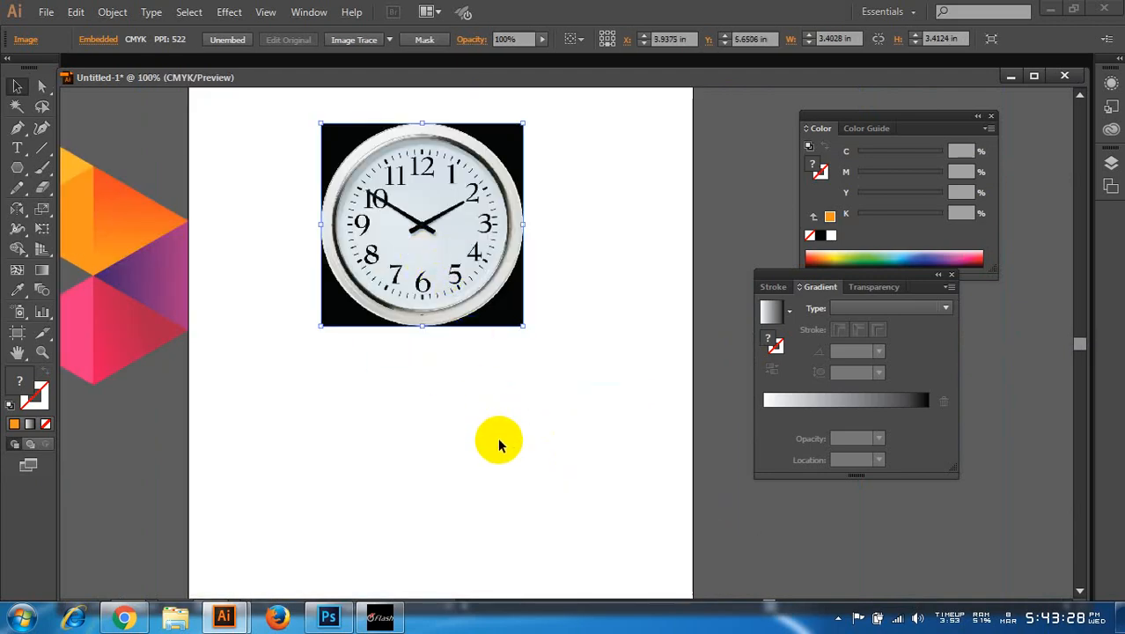
- Scale the clock image further down to about 1.8 in wide and move it close to the artboard's left edge
scroll(497, 441, "down", 1)
key("ctrl+minus")
key("ctrl+plus")
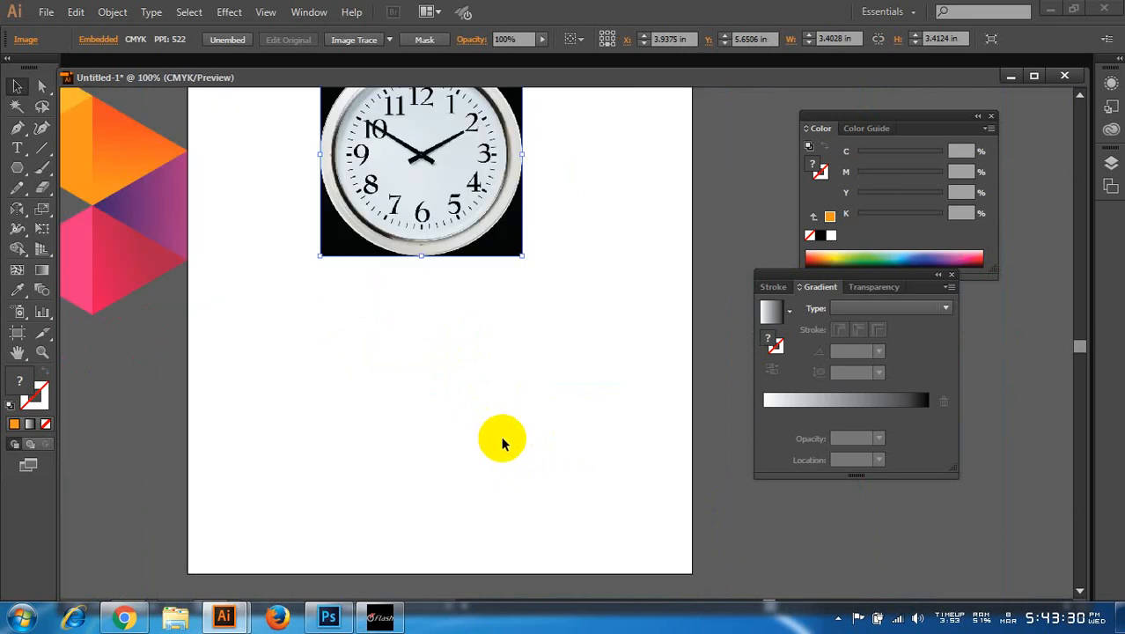
left_click_drag(504, 430, 472, 429)
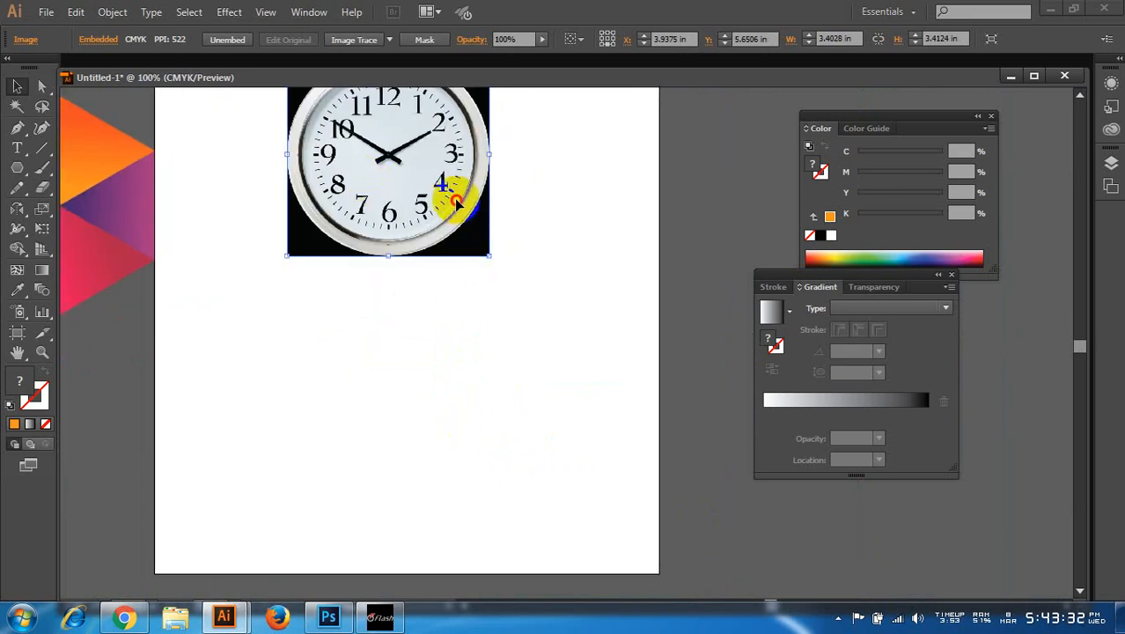
left_click_drag(495, 258, 444, 206)
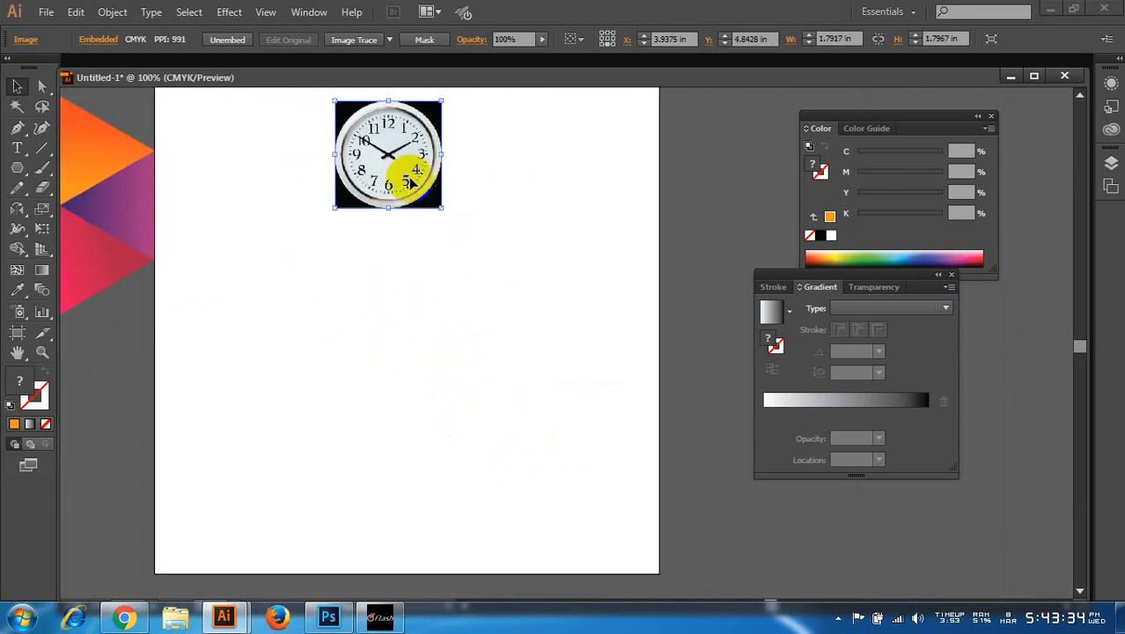
left_click_drag(391, 155, 258, 203)
scroll(339, 311, "up", 1)
left_click_drag(355, 302, 387, 300)
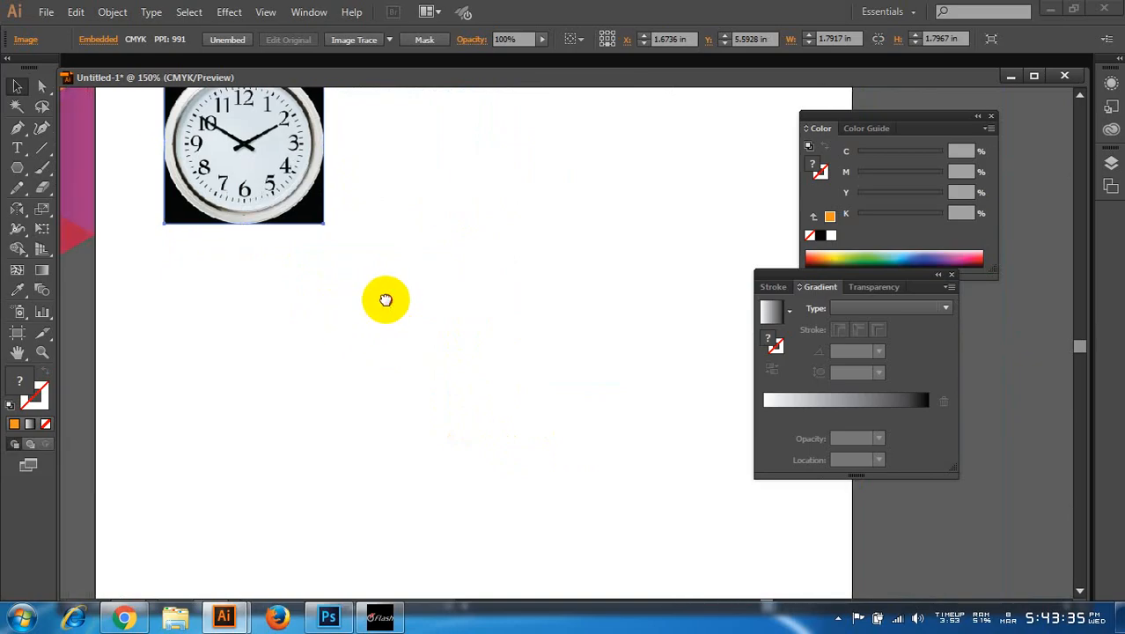
scroll(385, 301, "down", 1)
scroll(376, 287, "down", 1)
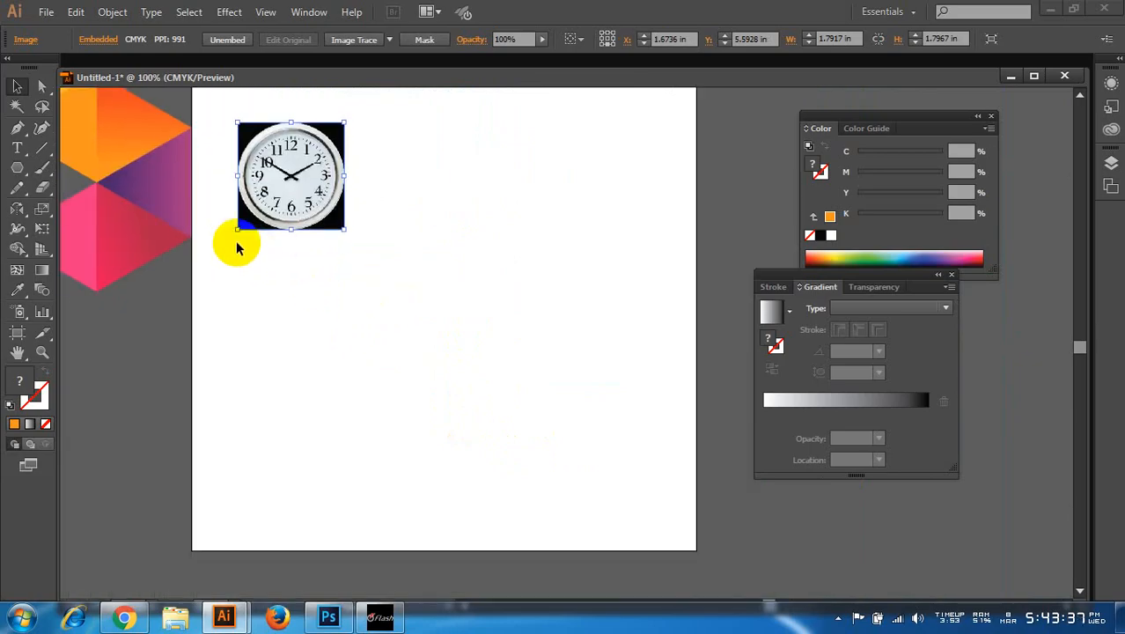
- Draw an orange-filled circle with the Ellipse tool, larger than the clock image and below it to the right
left_click(16, 168)
left_click(92, 206)
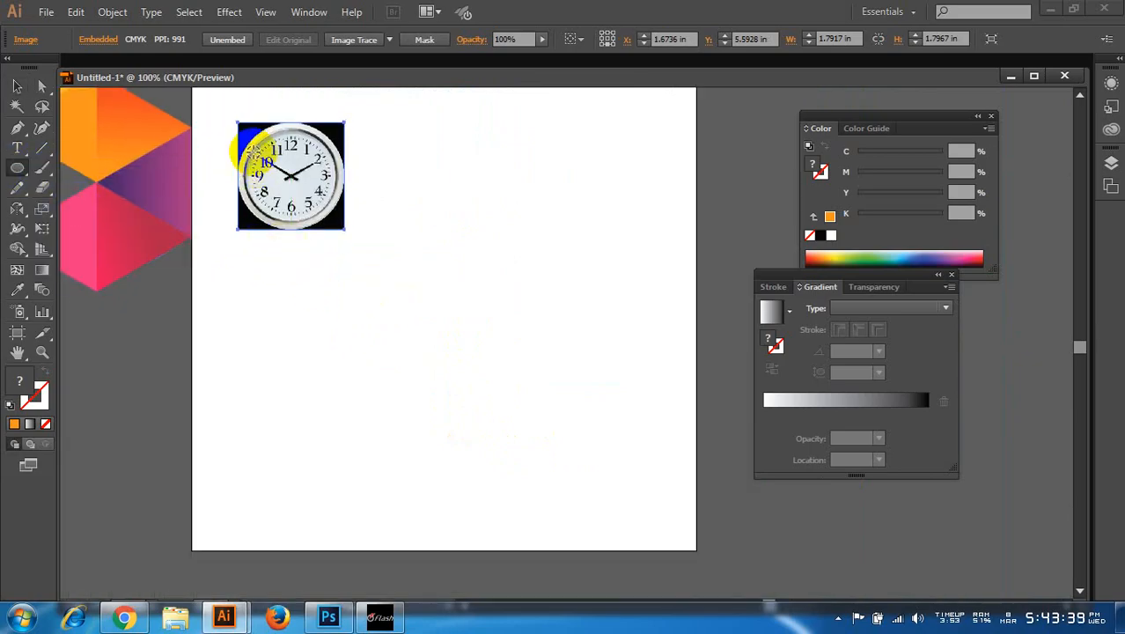
scroll(252, 146, "up", 4)
scroll(290, 280, "down", 4)
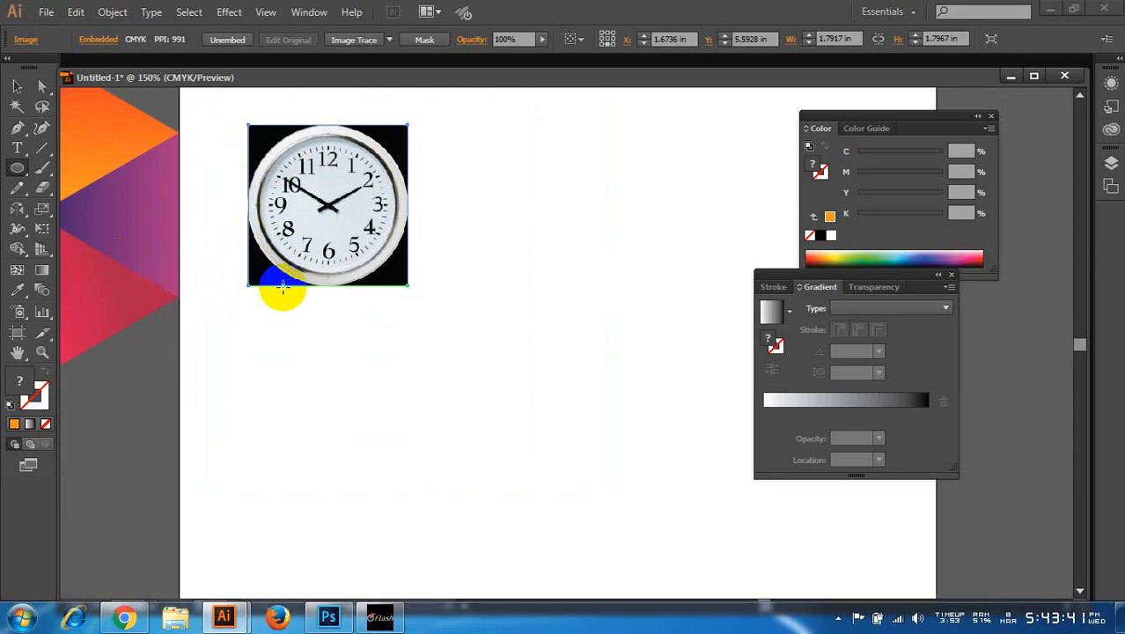
scroll(352, 291, "down", 5)
left_click_drag(402, 200, 506, 340)
scroll(474, 249, "up", 1)
scroll(492, 296, "down", 1)
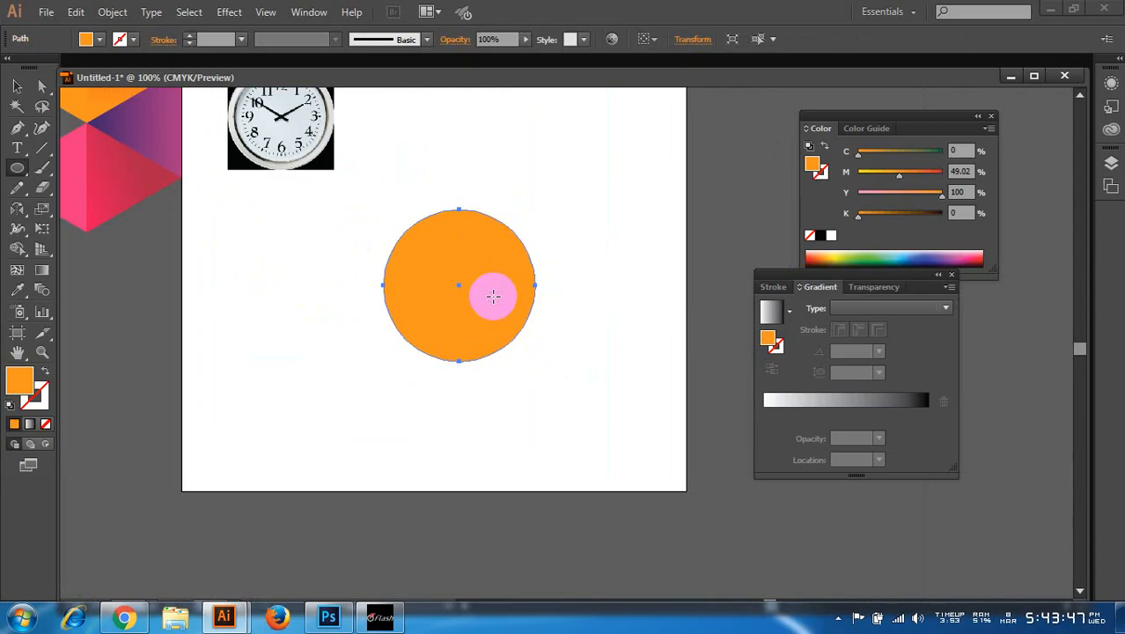
- Move the clock image slightly to the right and down, and deselect it
scroll(492, 296, "up", 3)
left_click(17, 86)
left_click_drag(282, 149, 301, 156)
left_click(467, 195)
- Create a slightly smaller concentric copy of the orange circle and fill it with grey, C 40.5, M 34.85, Y 36.59, K 1.05
left_click(467, 315)
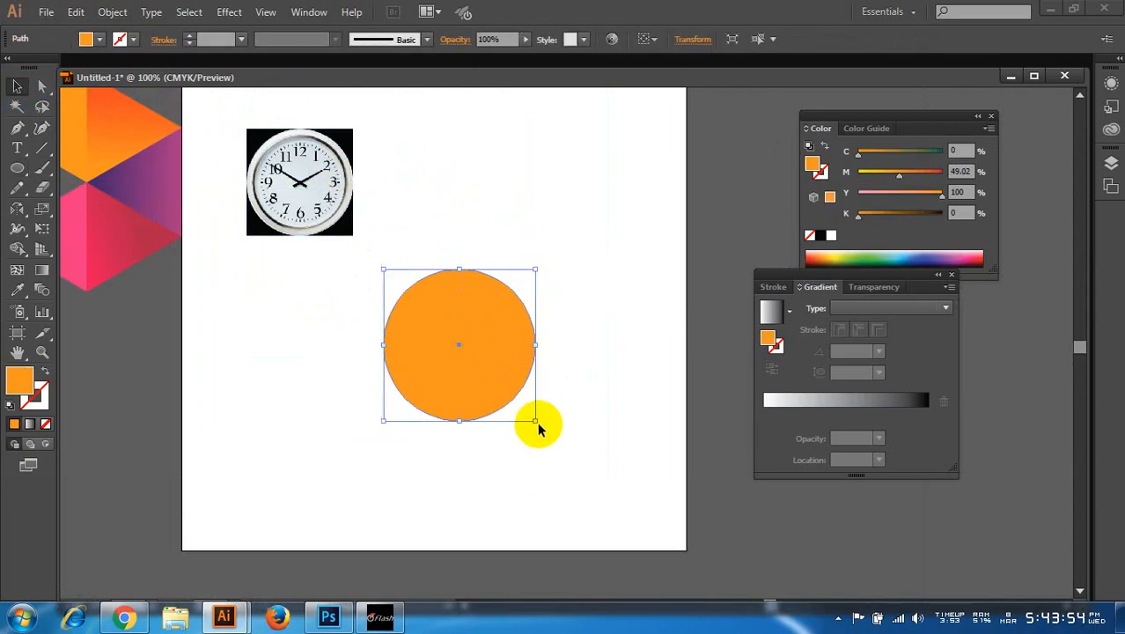
left_click_drag(535, 424, 527, 418)
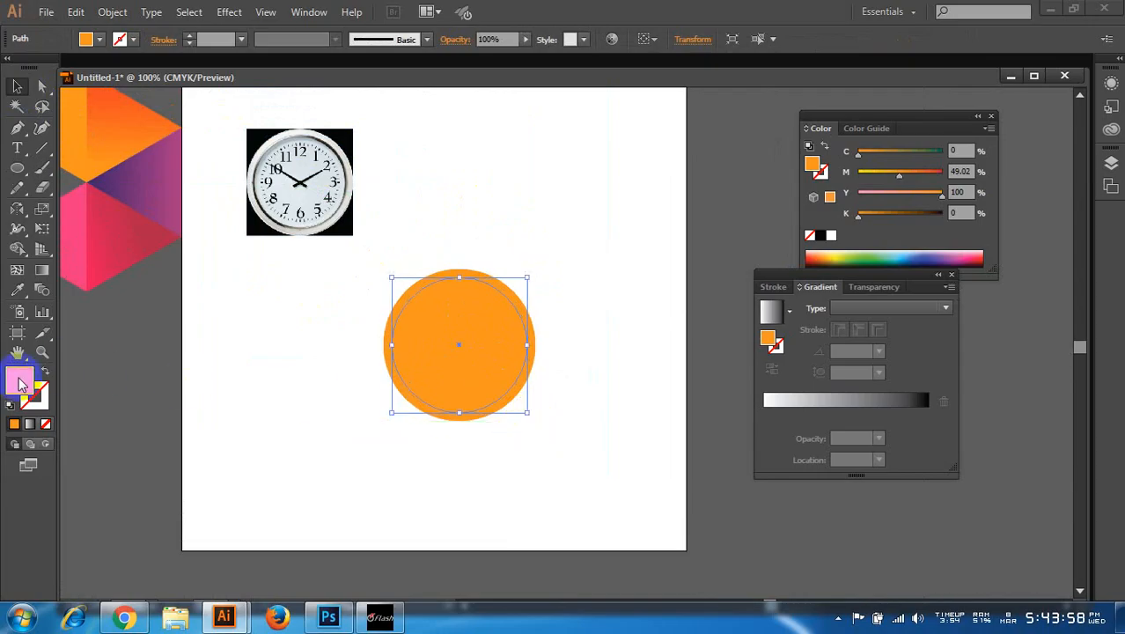
double_click(22, 384)
mouse_move(605, 168)
left_mouse_down()
mouse_move(600, 156)
mouse_move(595, 218)
left_mouse_up()
left_click(968, 145)
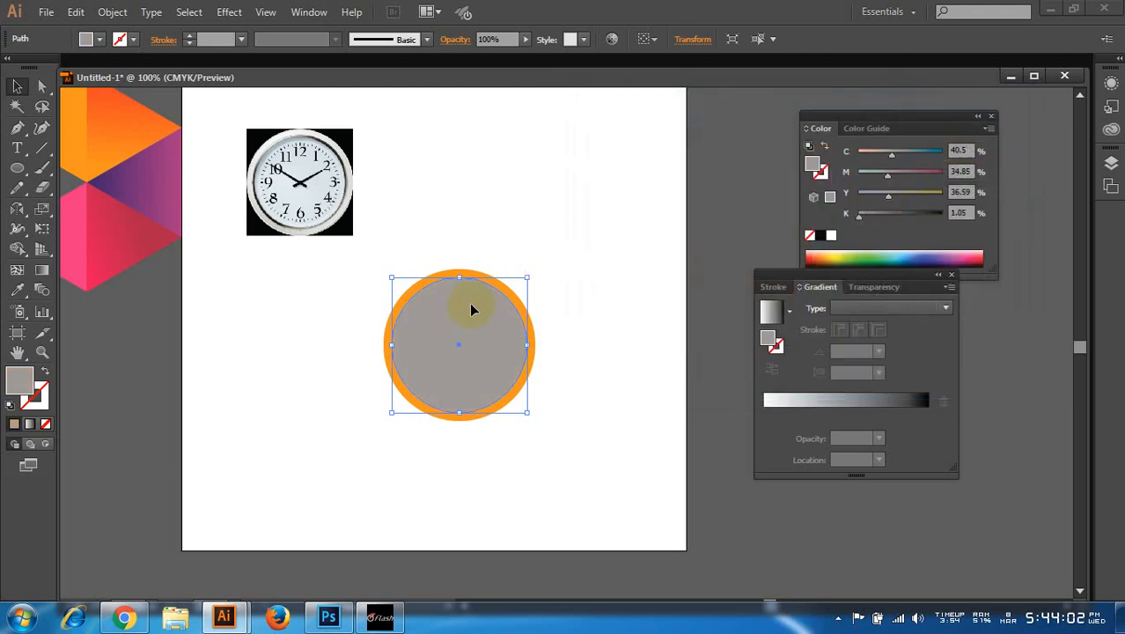
- Change the outer orange circle's fill to light grey, C 22.97, M 18.1, Y 18.55, K 0, and deselect it
scroll(451, 310, "up", 1)
left_click(587, 290)
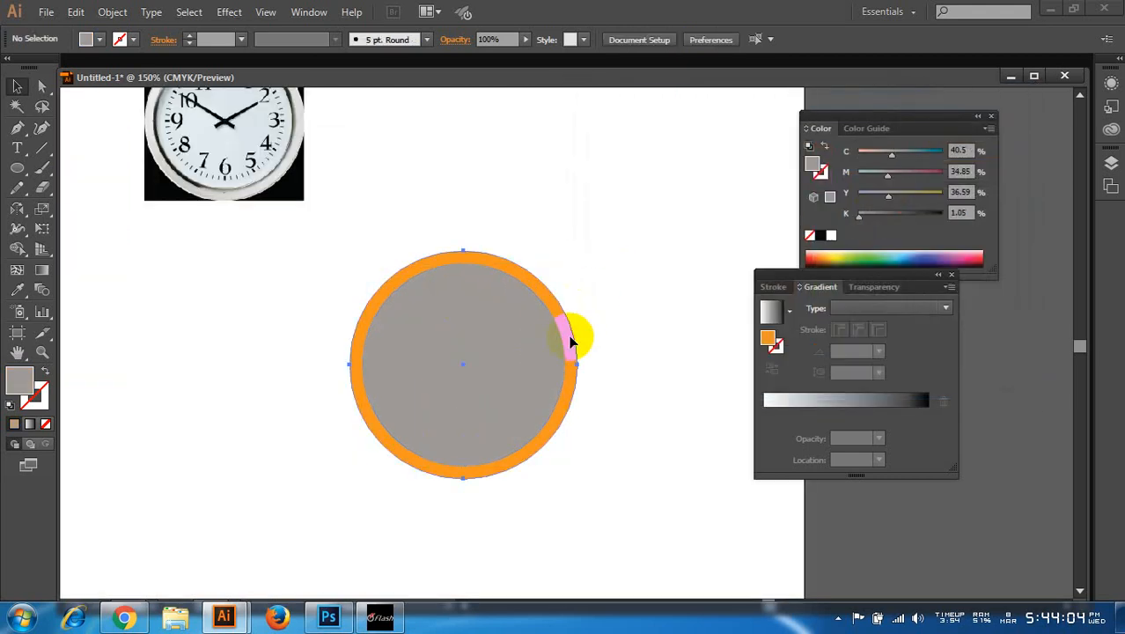
left_click(571, 332)
double_click(12, 384)
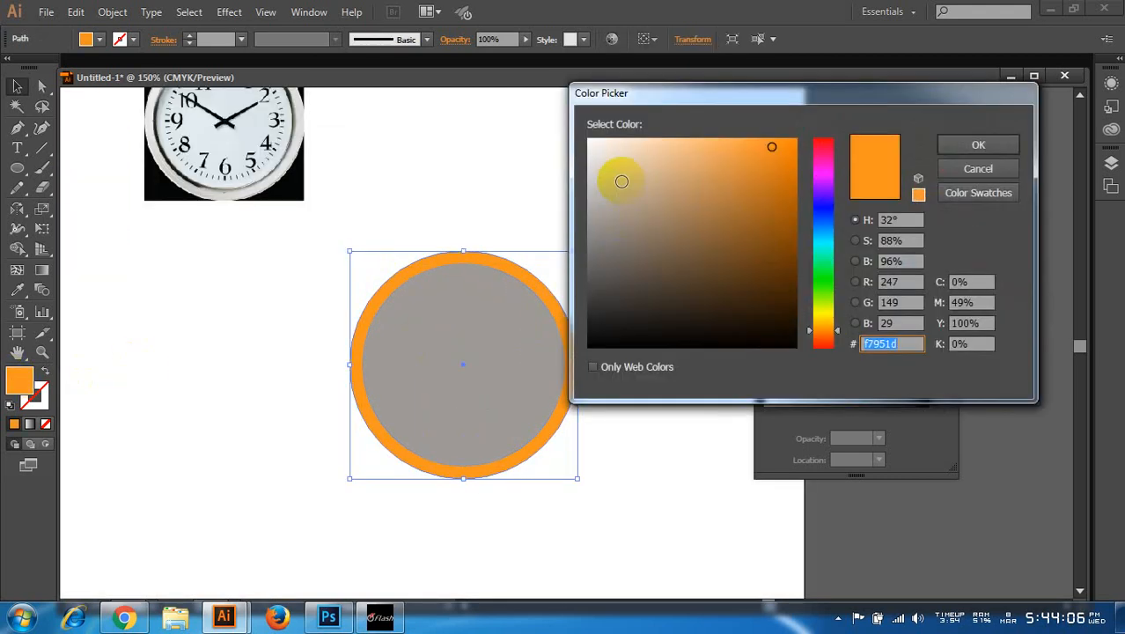
left_click_drag(615, 171, 588, 220)
left_click(955, 144)
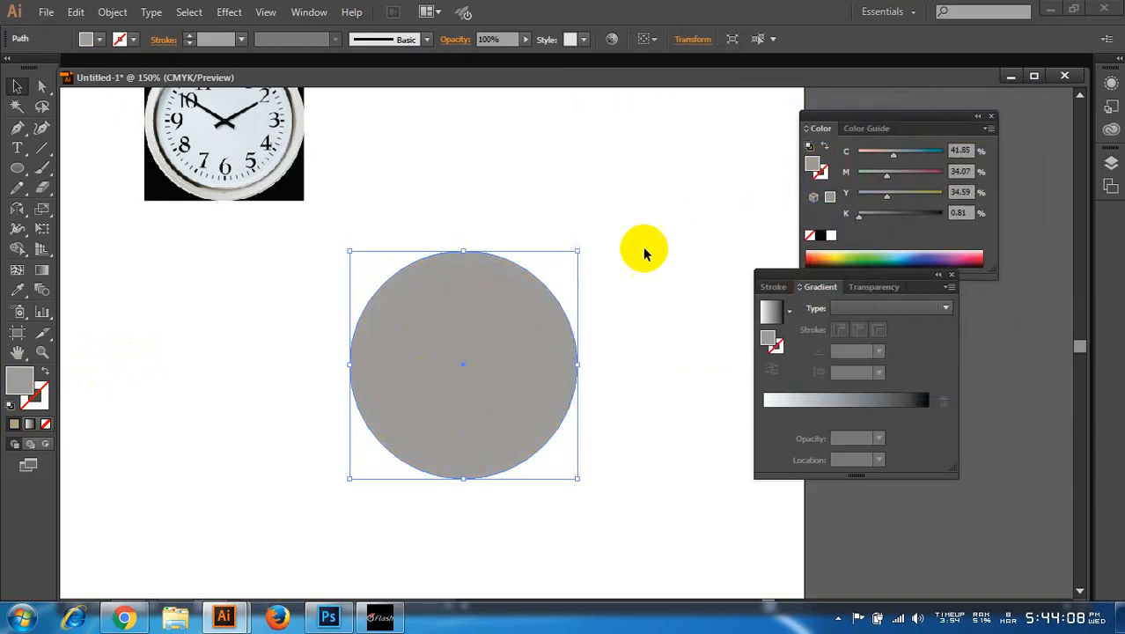
double_click(22, 378)
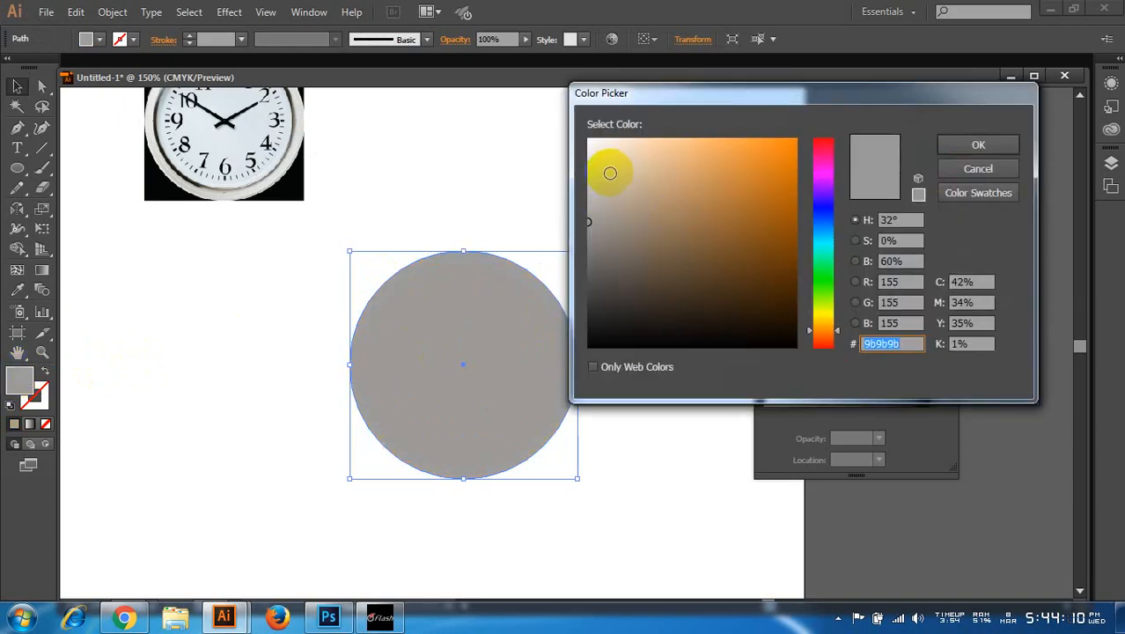
left_click_drag(610, 169, 592, 187)
left_click(929, 150)
left_click(605, 286)
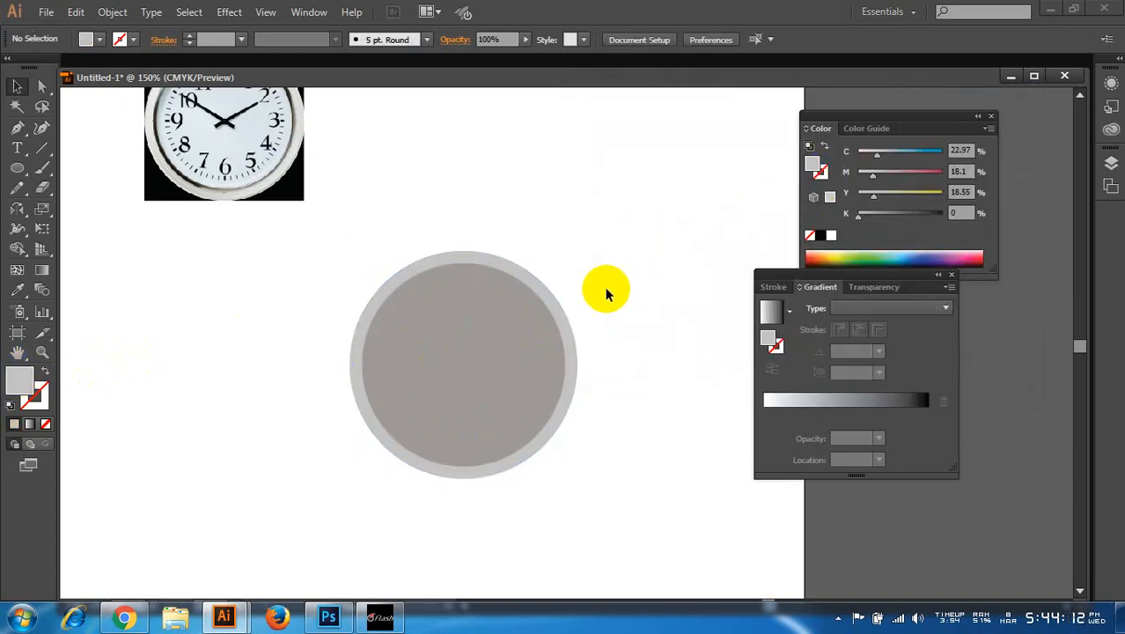
- Select both concentric grey circles and group them
scroll(577, 333, "up", 1)
scroll(590, 331, "up", 1)
scroll(596, 332, "down", 1)
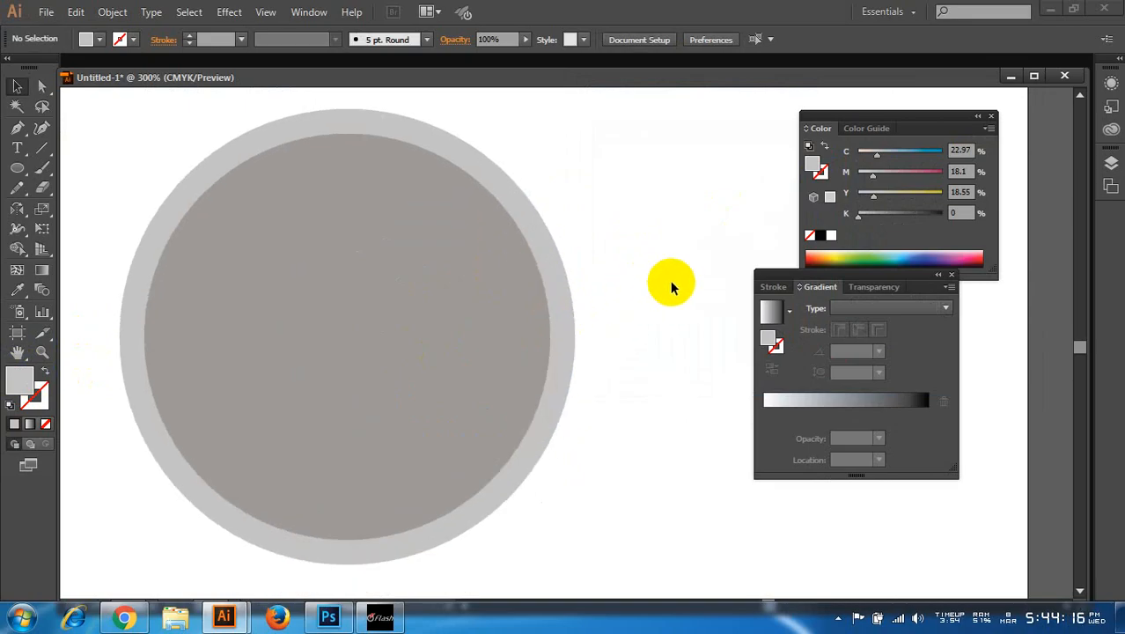
scroll(670, 280, "down", 2)
scroll(574, 291, "up", 1)
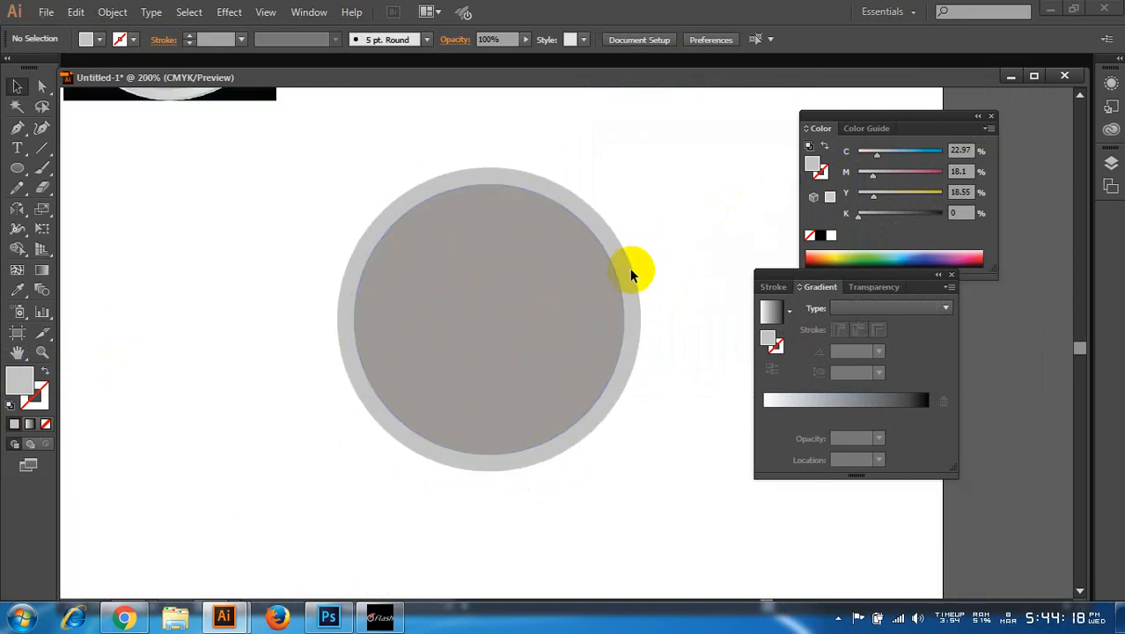
left_click_drag(651, 232, 498, 359)
scroll(660, 283, "up", 1)
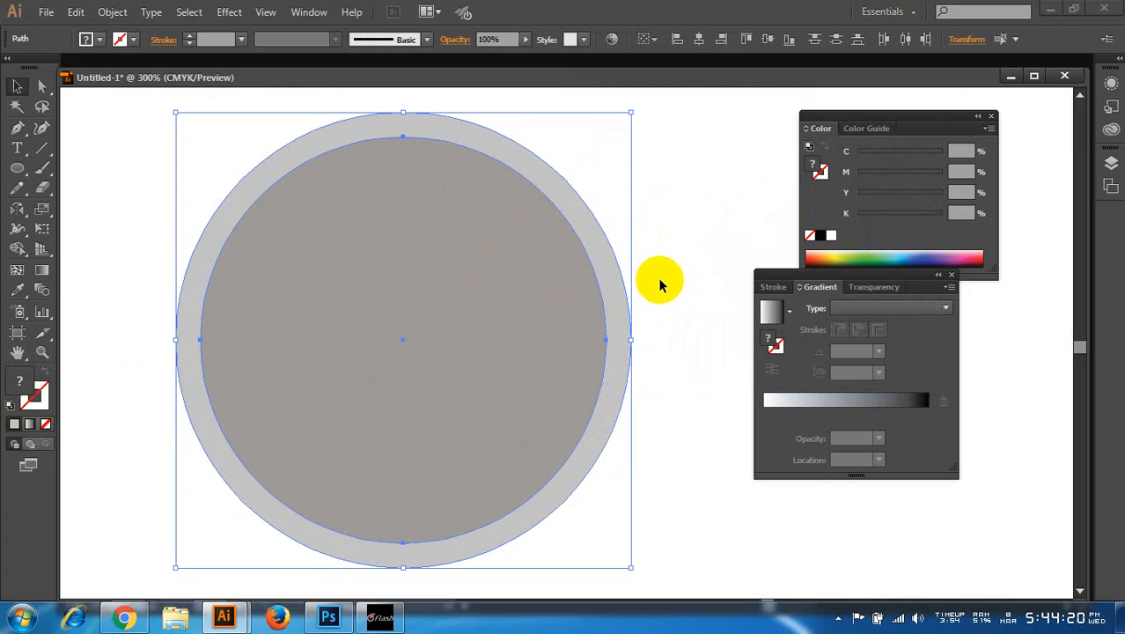
right_click(411, 263)
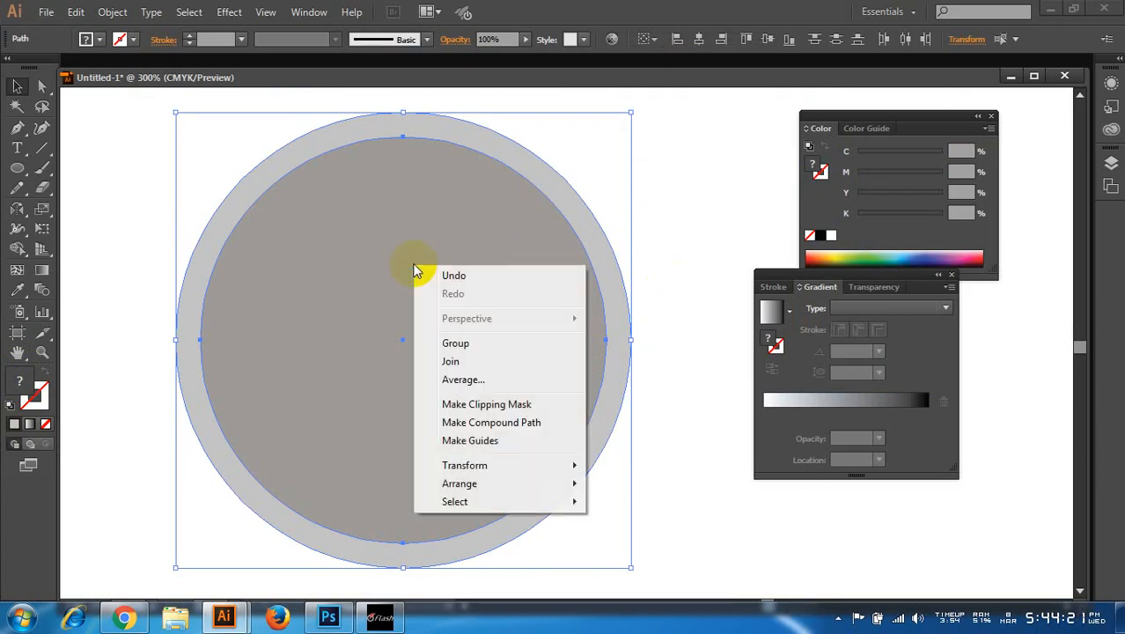
left_click(469, 343)
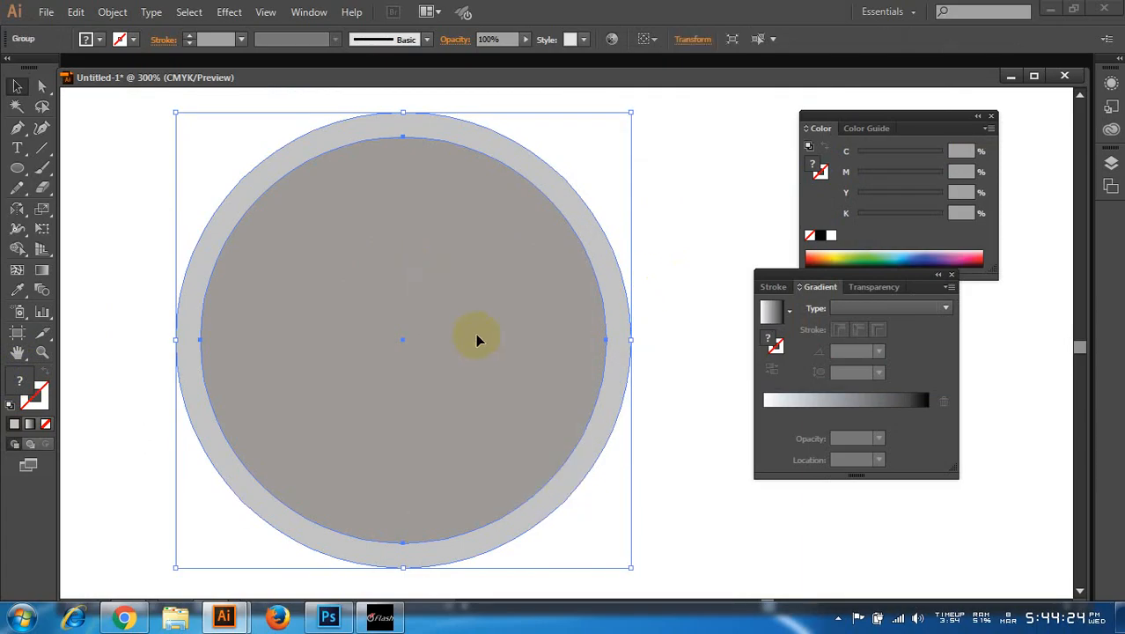
left_click(686, 269)
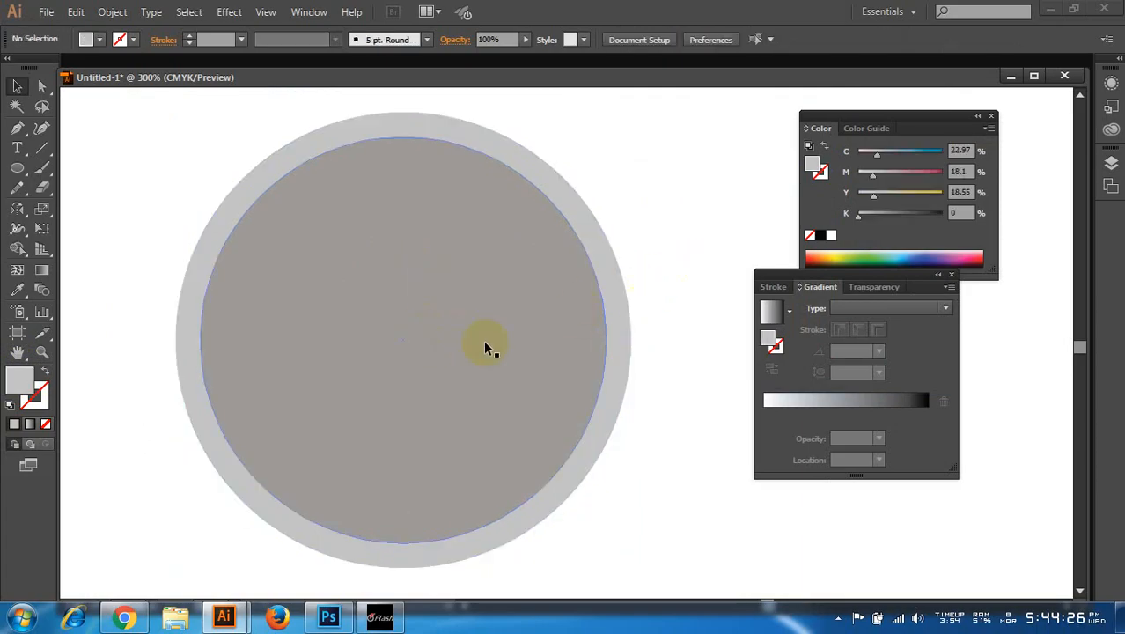
- Select the circle group and show the rulers around the document
left_click(407, 345)
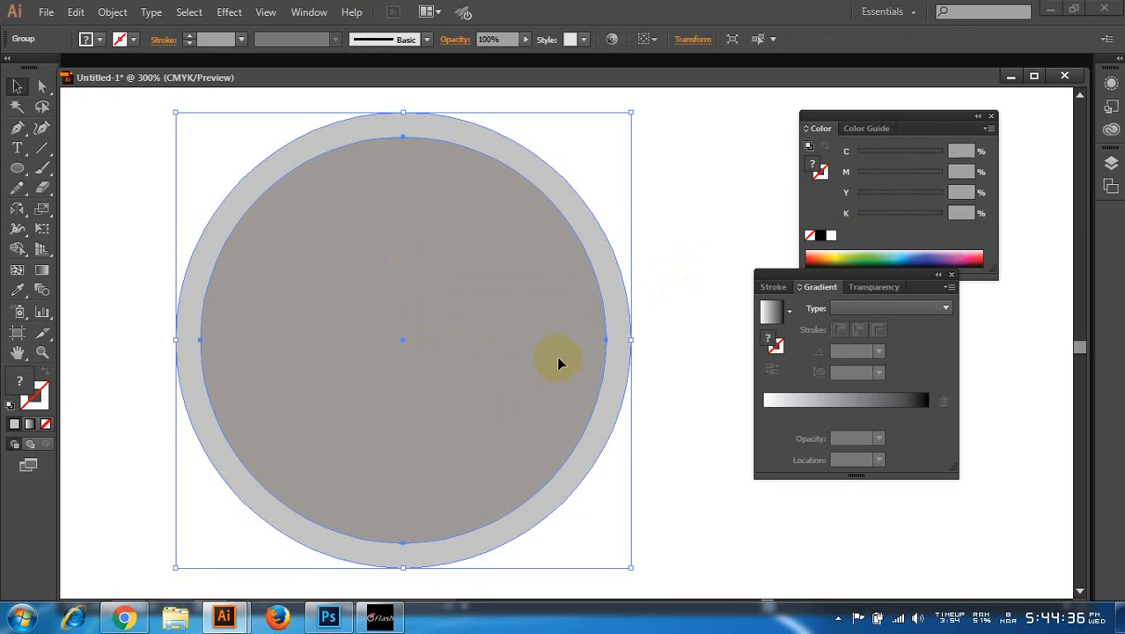
key("ctrl+shift+b")
key("ctrl+r")
key("ctrl+shift+b")
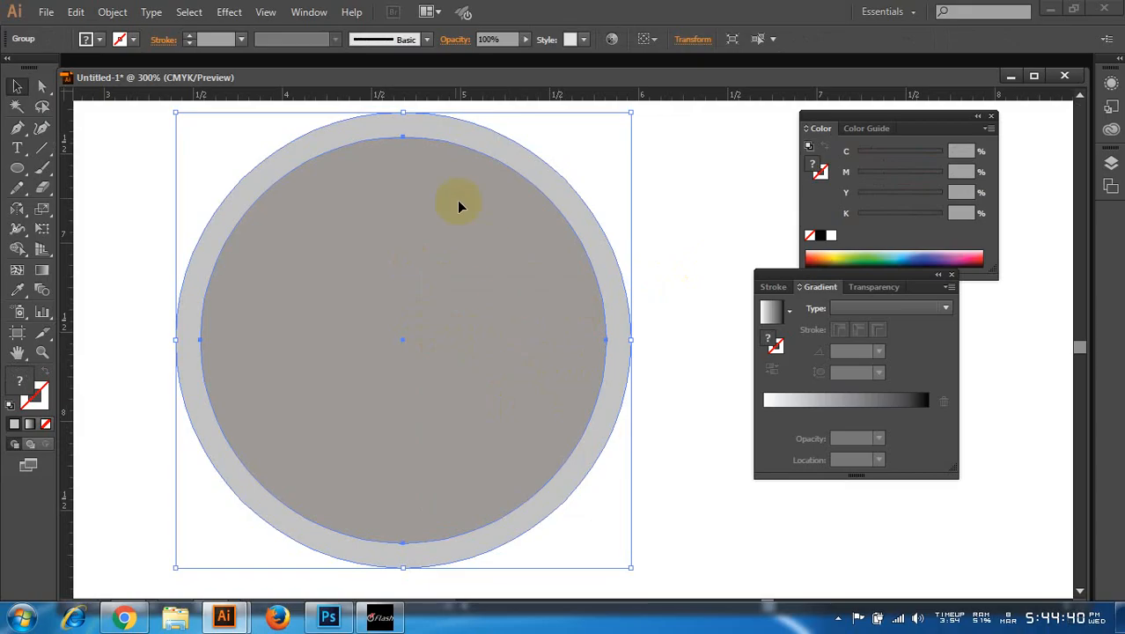
- Place a horizontal and a vertical ruler guide through the centre of the circle group
right_click(401, 99)
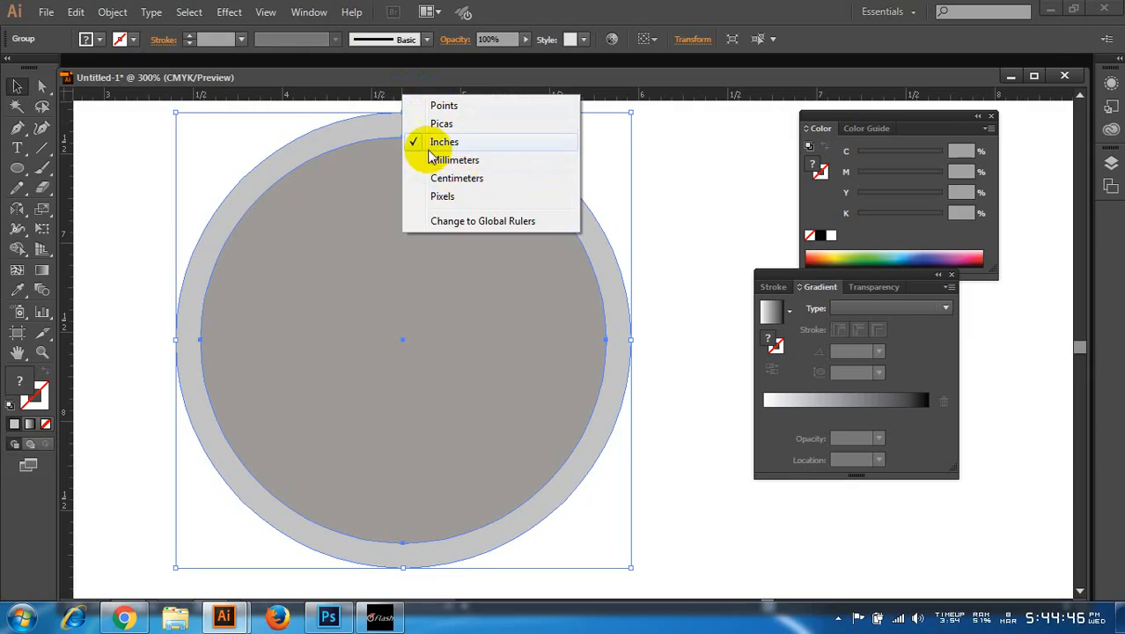
left_click(377, 94)
left_click_drag(394, 95, 438, 344)
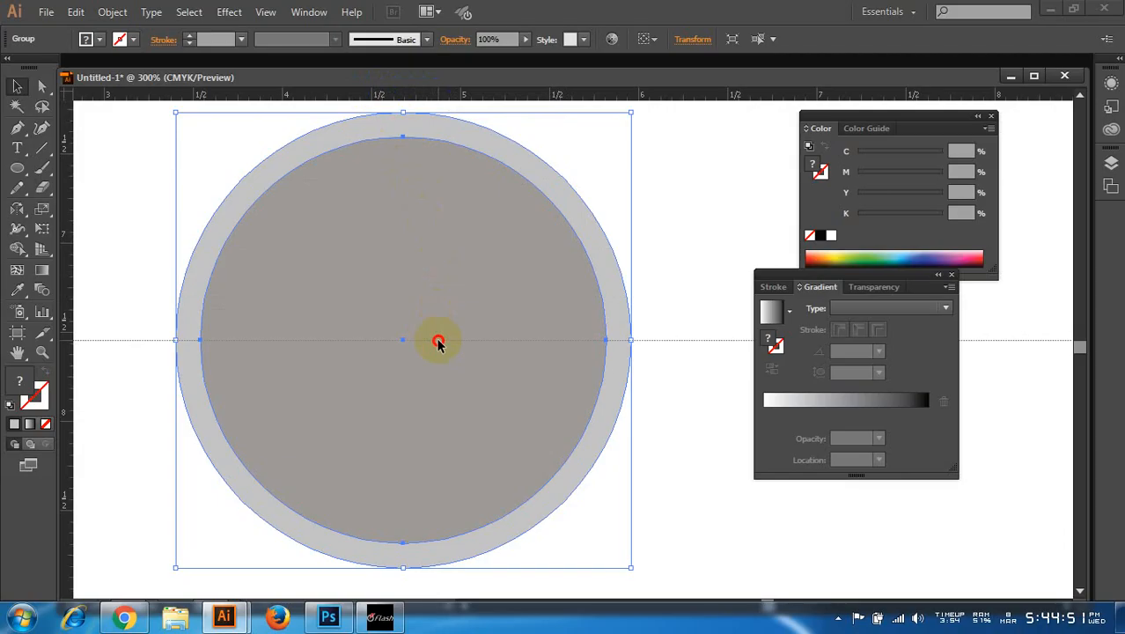
left_click_drag(439, 343, 445, 339)
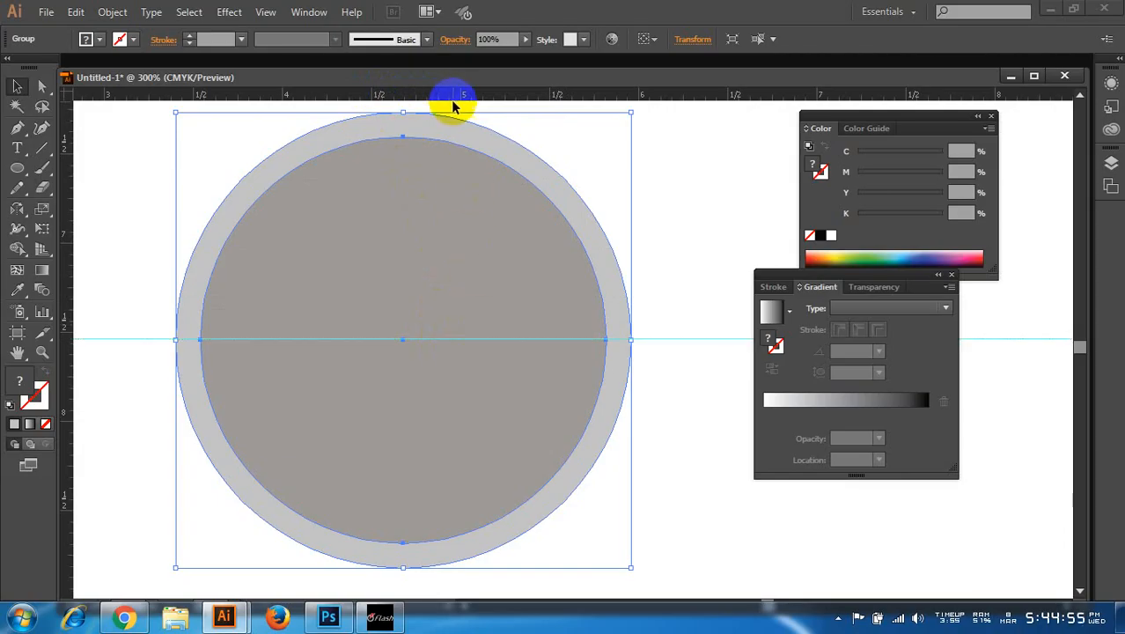
left_click_drag(447, 98, 402, 310)
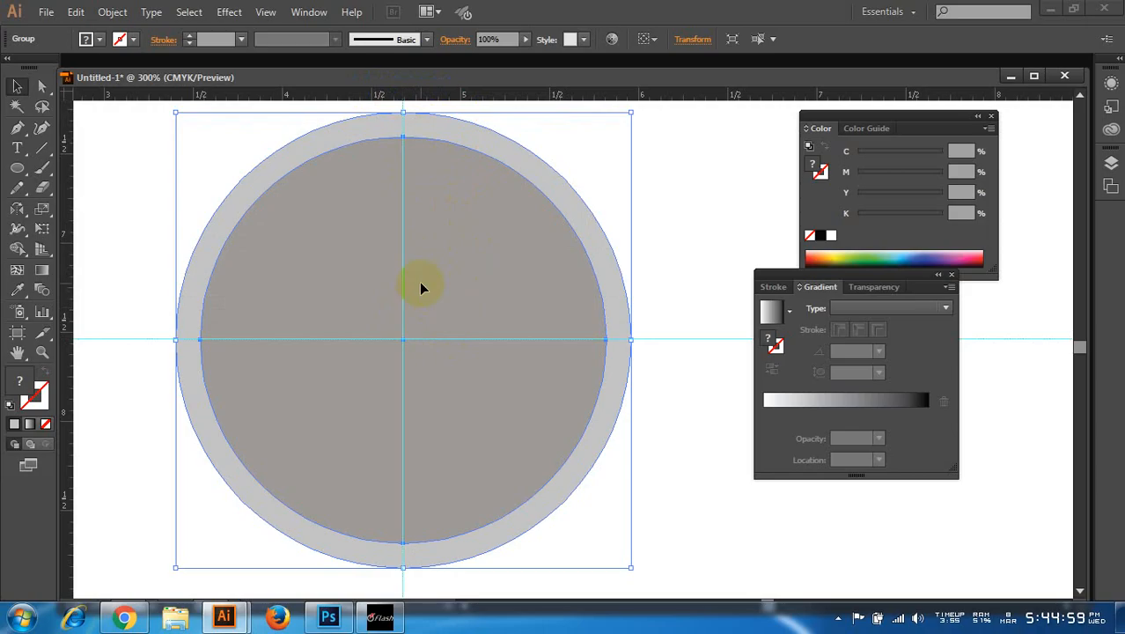
- Deselect the circles and try to select the vertical guide above them
left_click(695, 239)
scroll(341, 295, "down", 2)
left_click_drag(318, 150, 470, 211)
scroll(456, 183, "up", 1)
left_click(456, 183)
left_click_drag(355, 151, 381, 166)
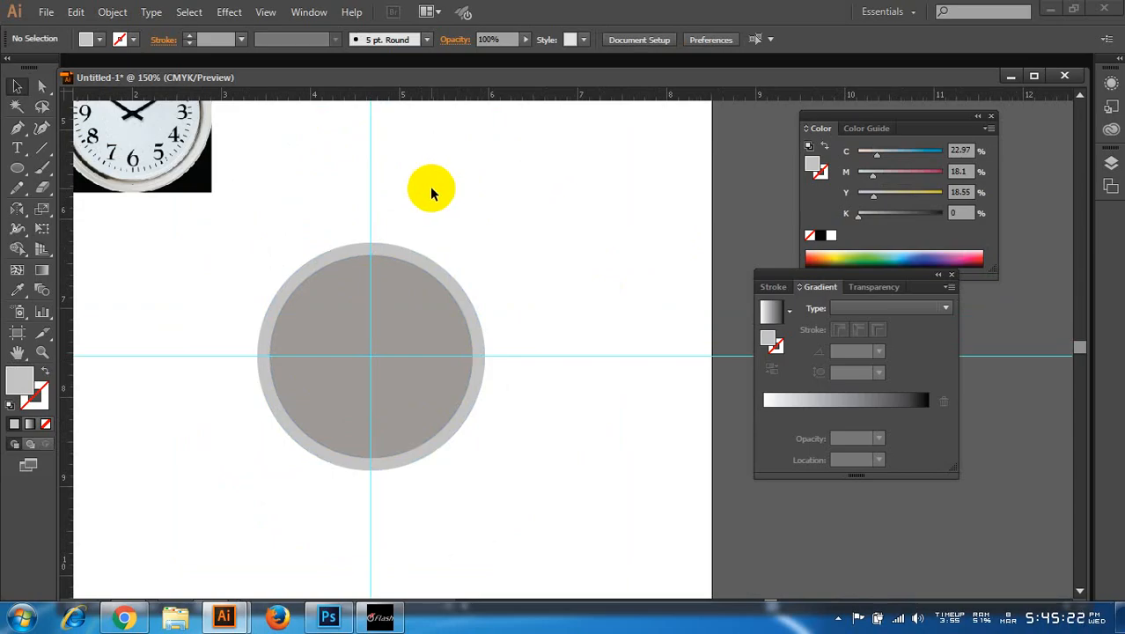
- Turn the guides off and back on, undoing the vertical guide in between
right_click(389, 169)
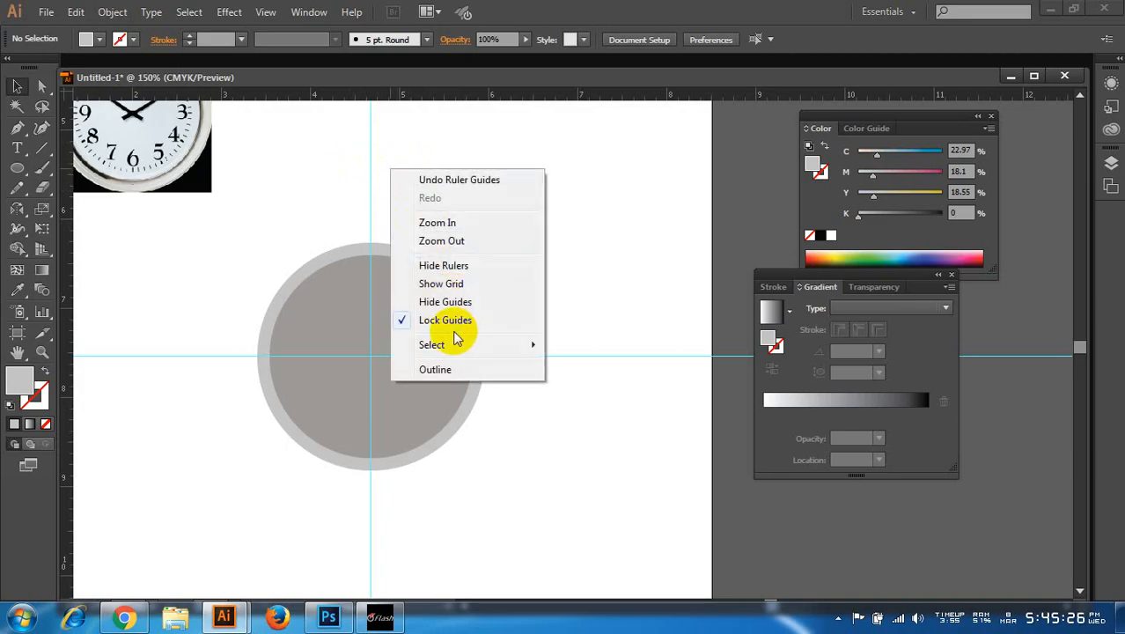
left_click(440, 303)
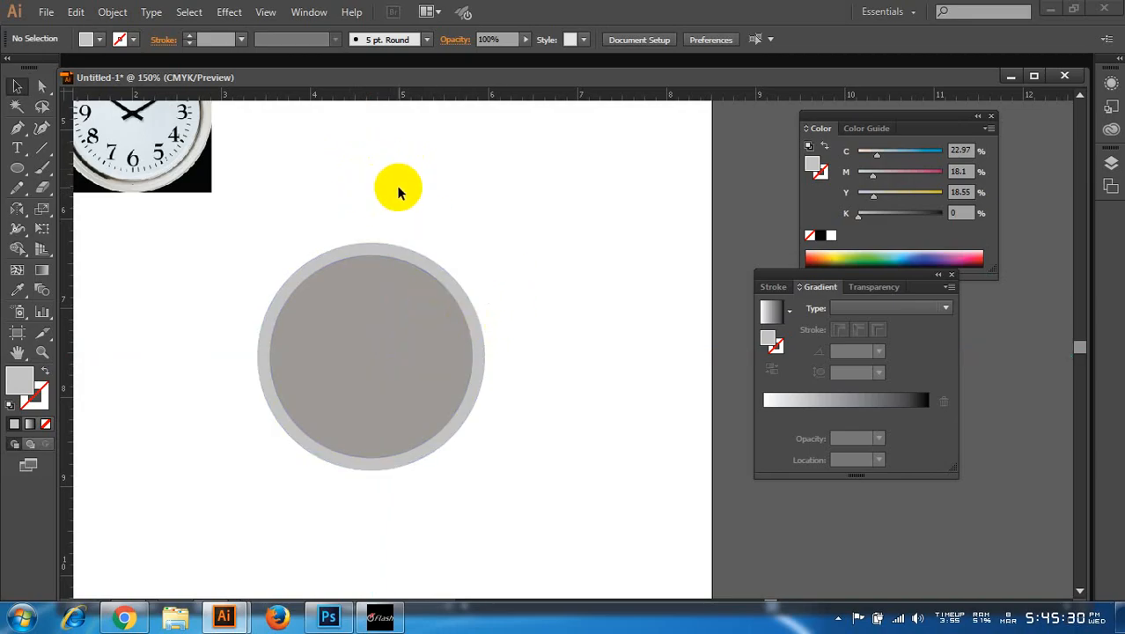
key("ctrl+a")
right_click(435, 182)
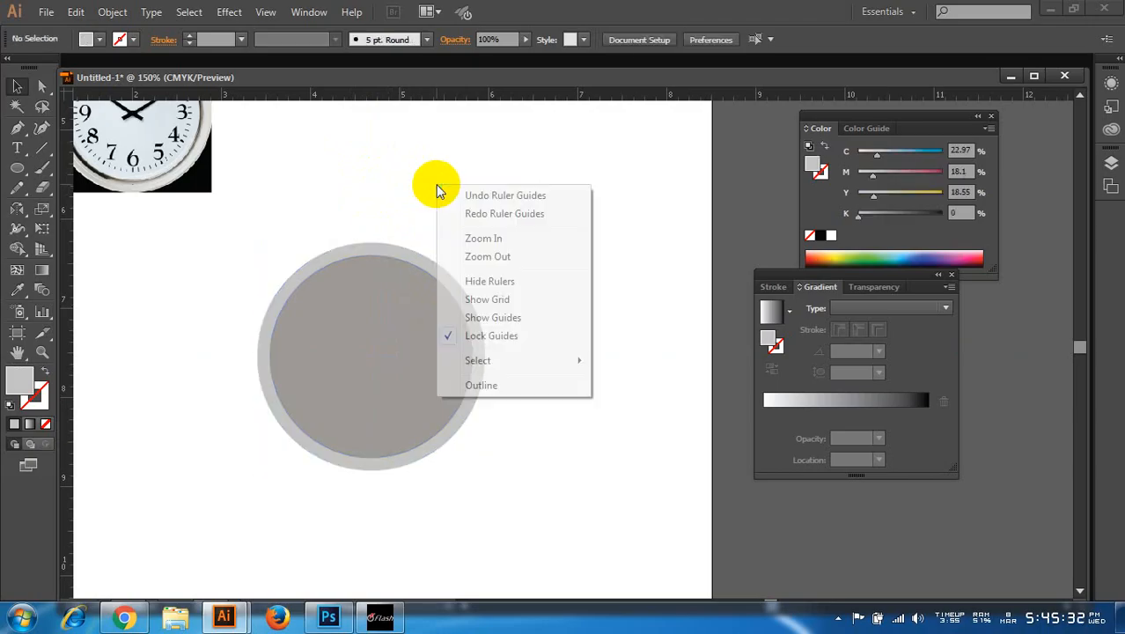
left_click(475, 319)
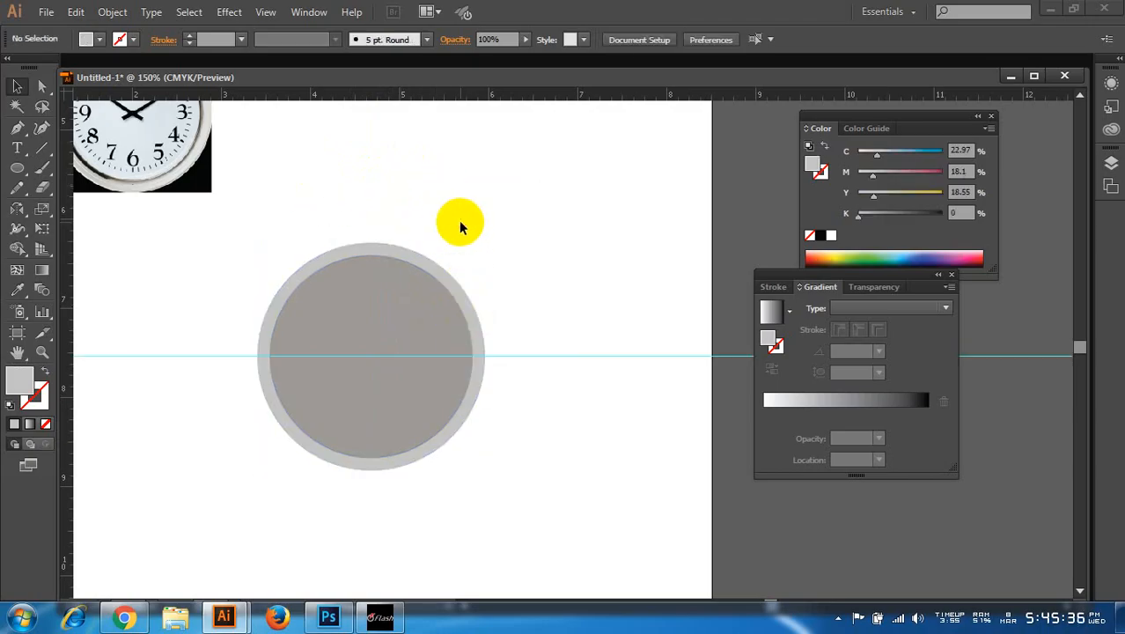
- Unlock the guides and test that the horizontal guide can be selected, leaving nothing selected
left_click_drag(550, 301, 611, 387)
right_click(552, 216)
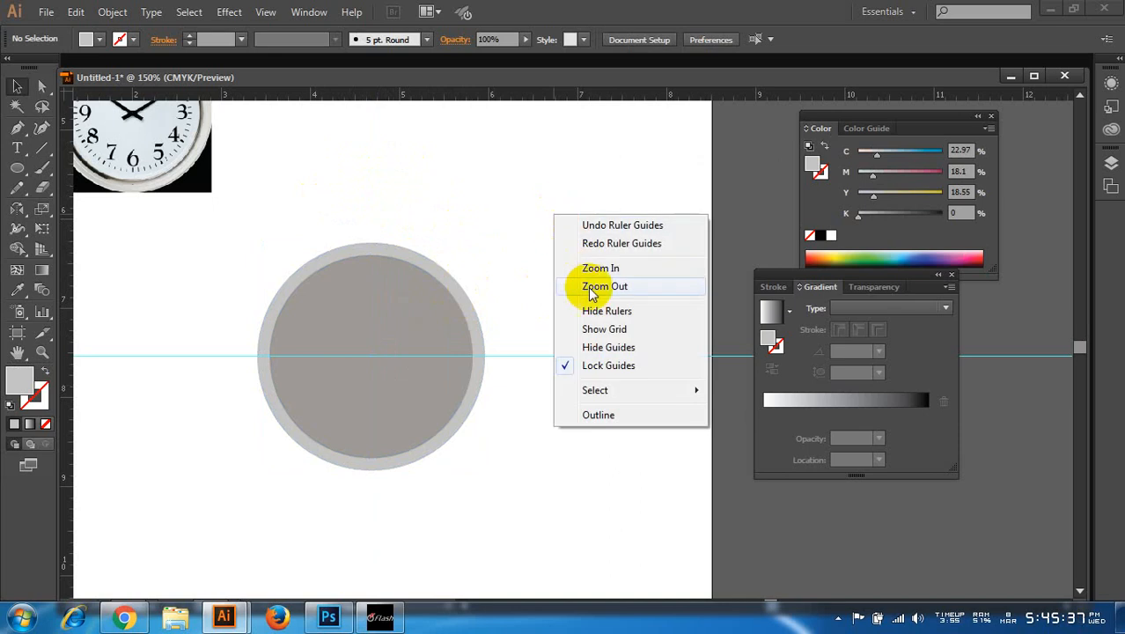
left_click(595, 365)
left_click_drag(528, 252, 625, 392)
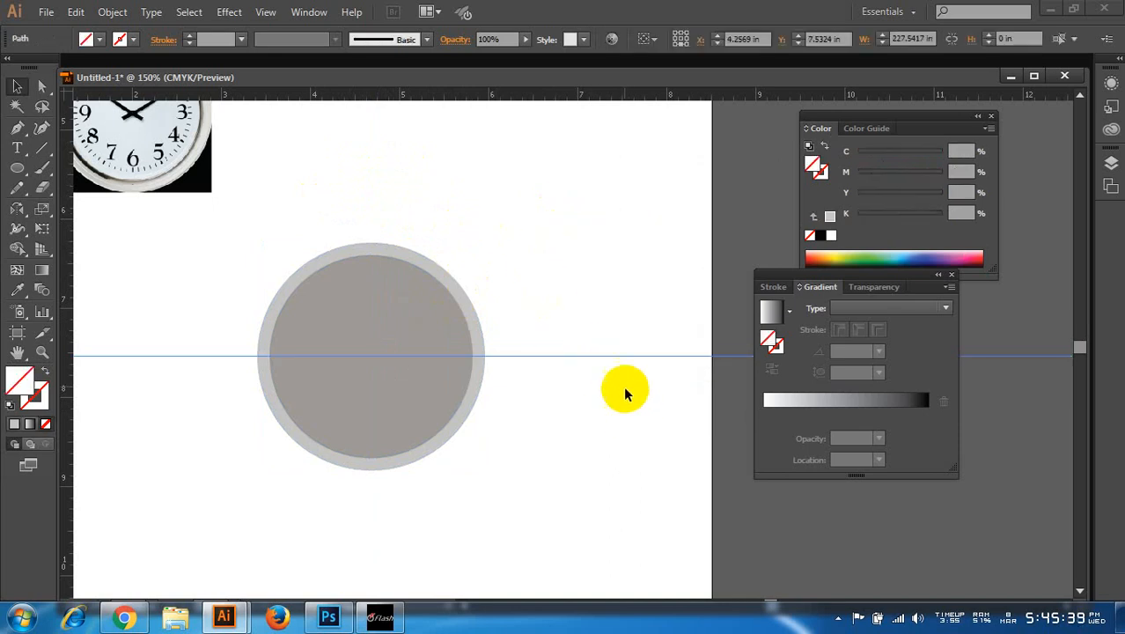
left_click(585, 269)
left_click_drag(592, 282, 651, 402)
left_click(588, 273)
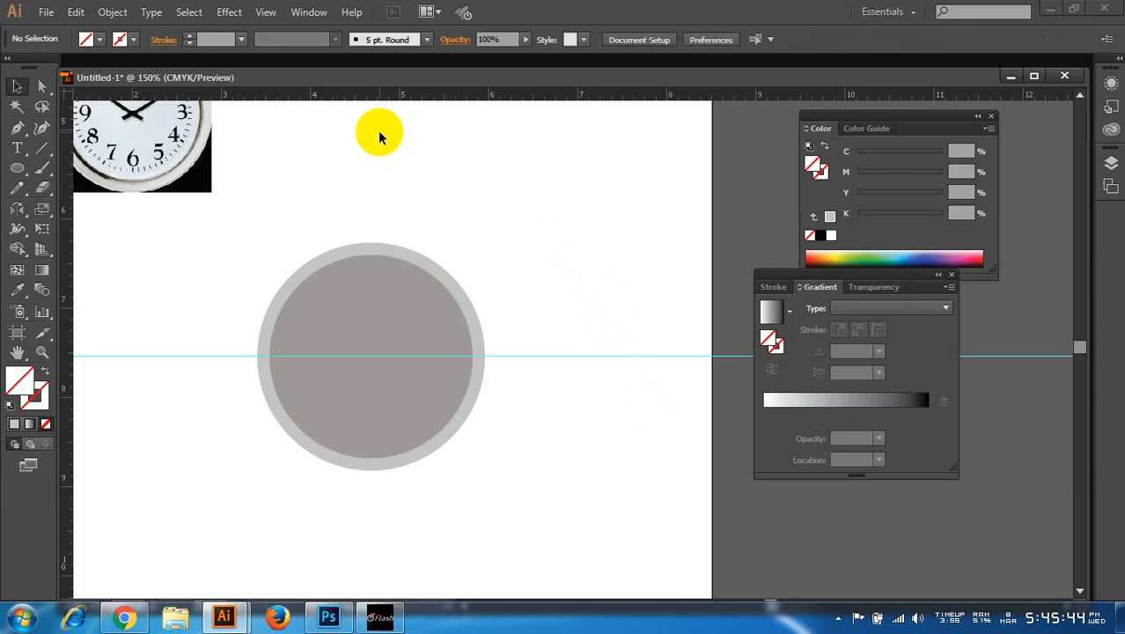
- Add a new vertical guide through the circle group's centre at about X 4.662 in, and deselect it
left_click(391, 304)
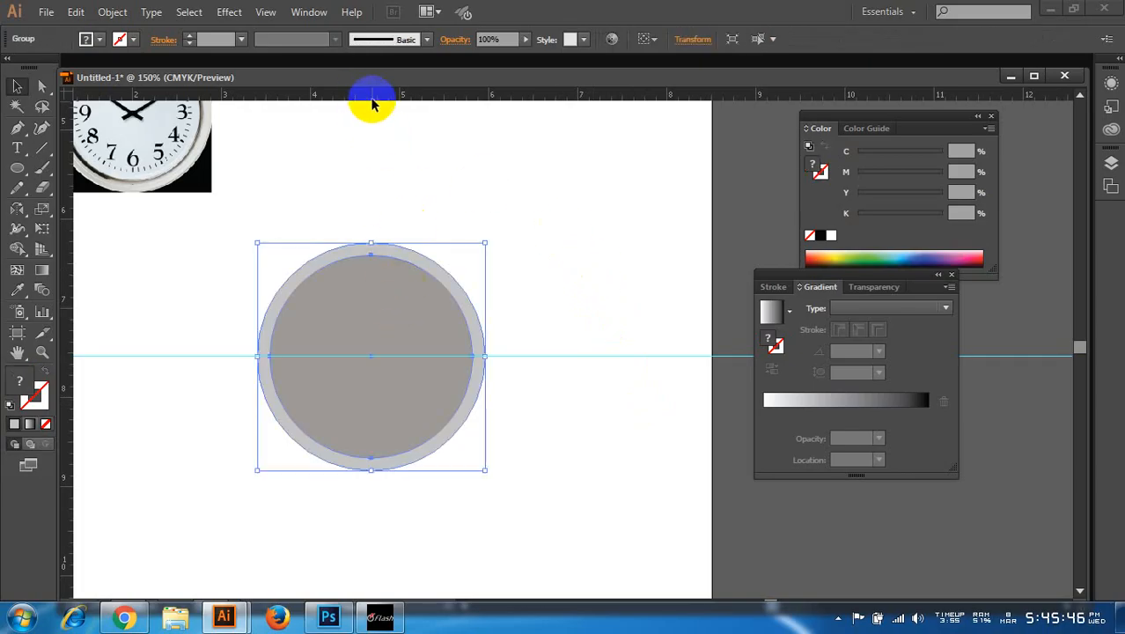
left_click_drag(371, 104, 370, 207)
key("alt")
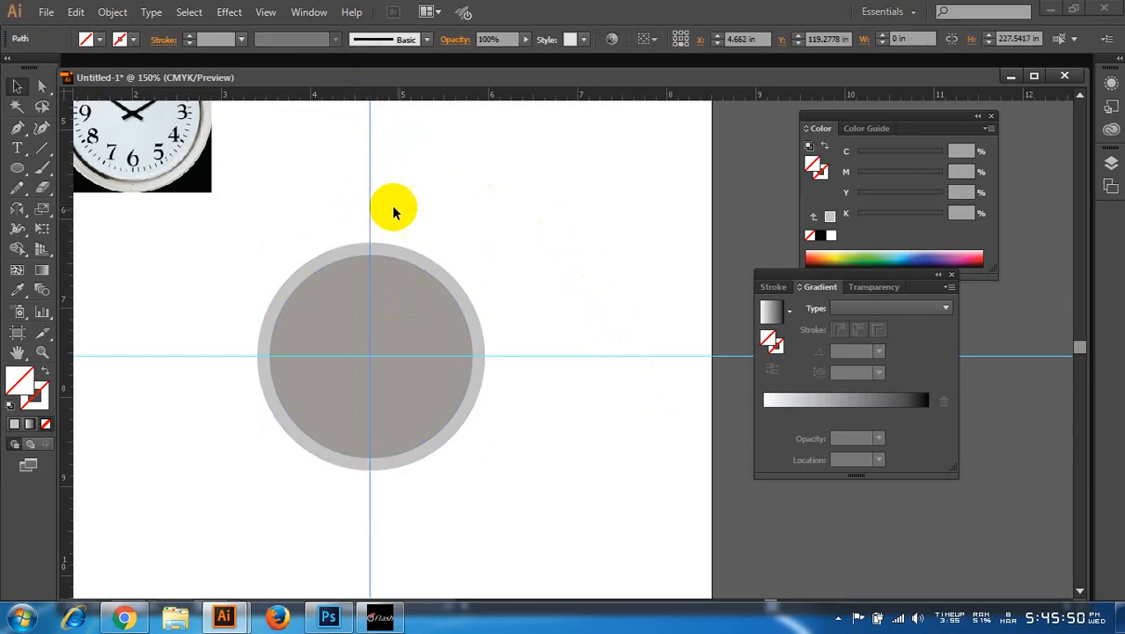
scroll(337, 361, "up", 2)
left_click(664, 179)
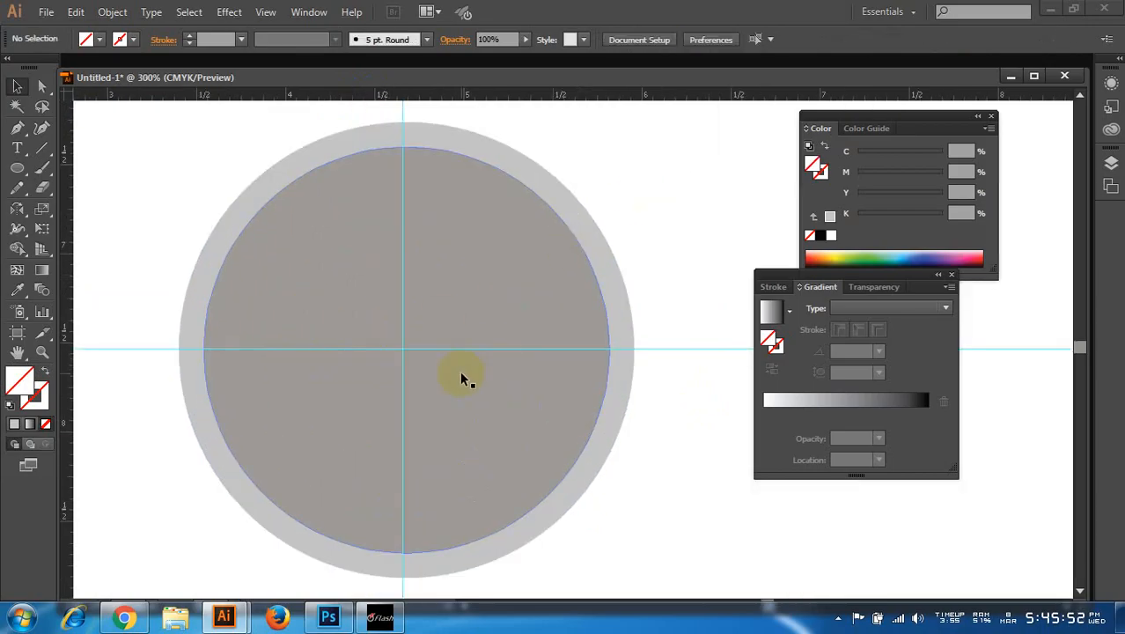
- Move the vertical and horizontal guides so they cross exactly on the circle group's centre point, and deselect the group
left_click(458, 369)
scroll(414, 366, "up", 5)
scroll(373, 278, "up", 3)
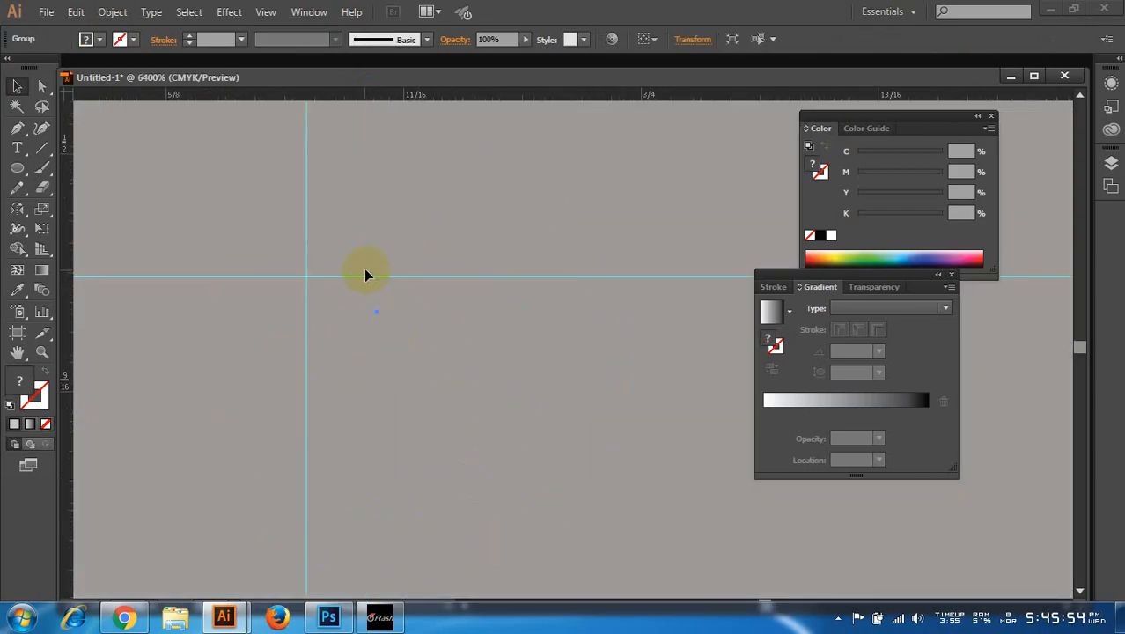
left_click_drag(306, 291, 370, 291)
left_click(455, 339)
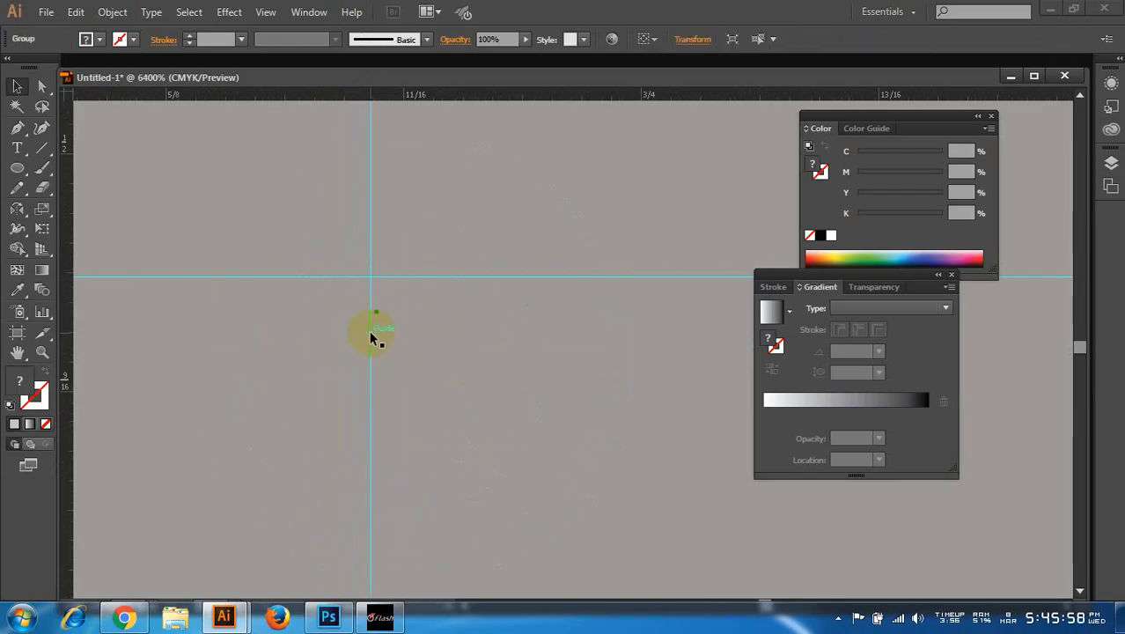
left_click_drag(370, 337, 377, 334)
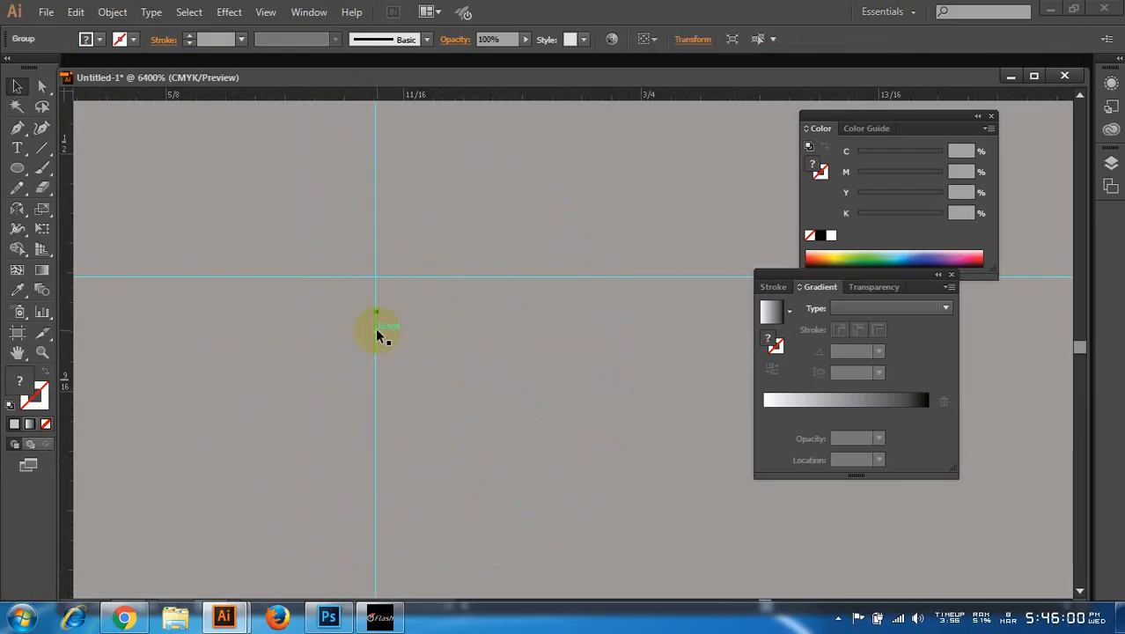
left_click_drag(407, 278, 404, 315)
left_click(405, 298)
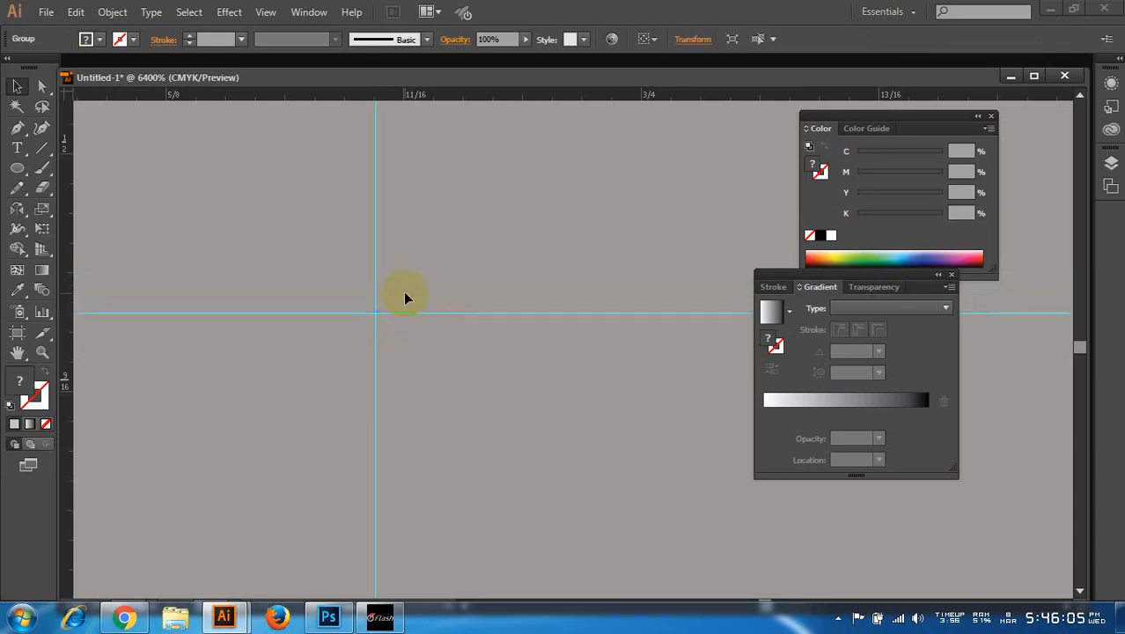
scroll(366, 320, "down", 8)
scroll(368, 323, "down", 3)
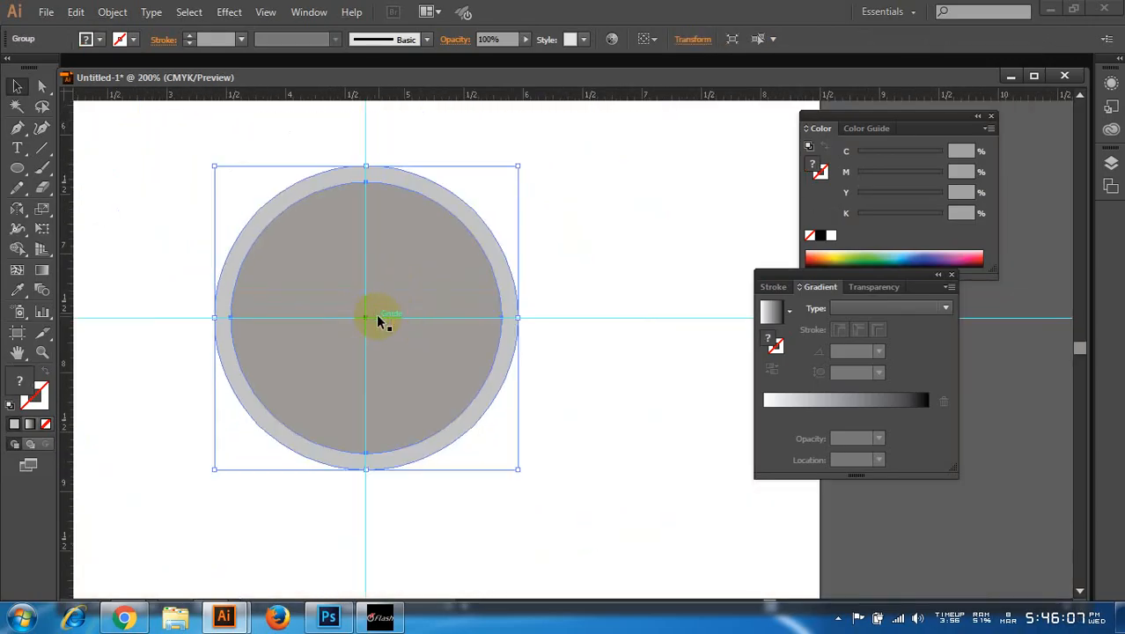
scroll(440, 308, "up", 1)
left_click(548, 285)
scroll(368, 342, "up", 2)
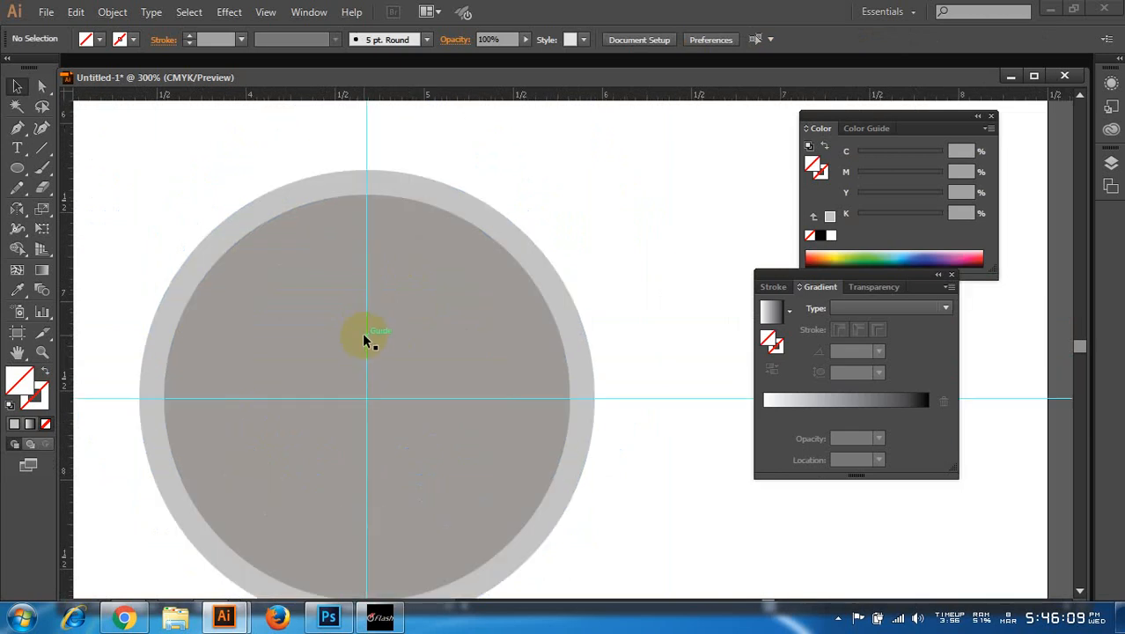
scroll(365, 340, "down", 1)
key("alt")
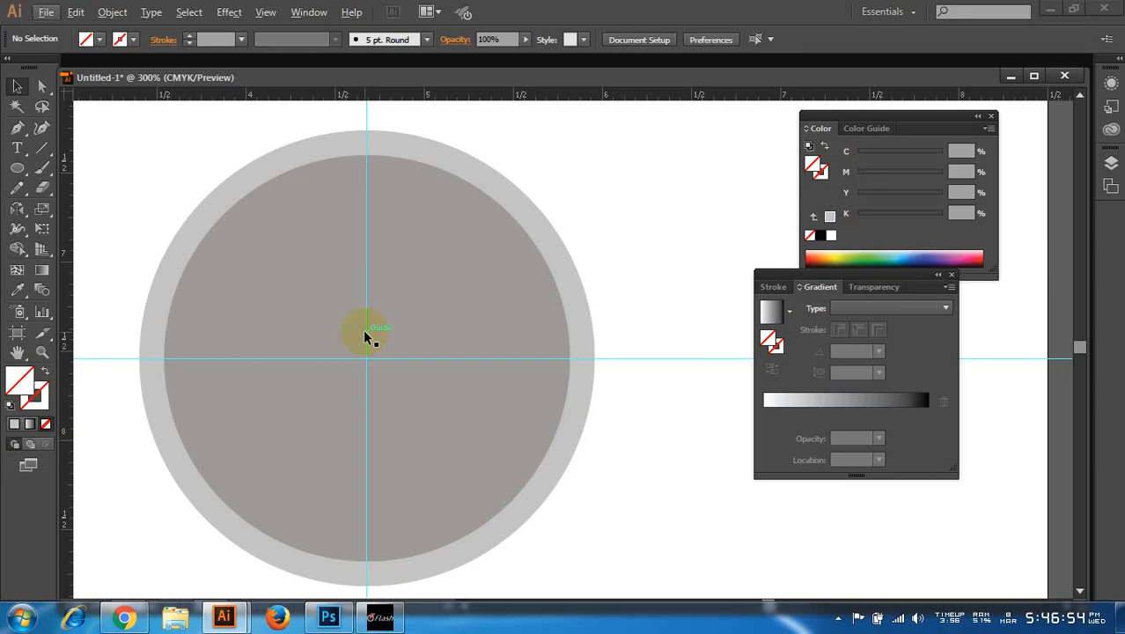
- Examine the minute marks around the dial of the reference clock photo and compare them with the grey circles
scroll(363, 333, "down", 3)
scroll(178, 129, "up", 3)
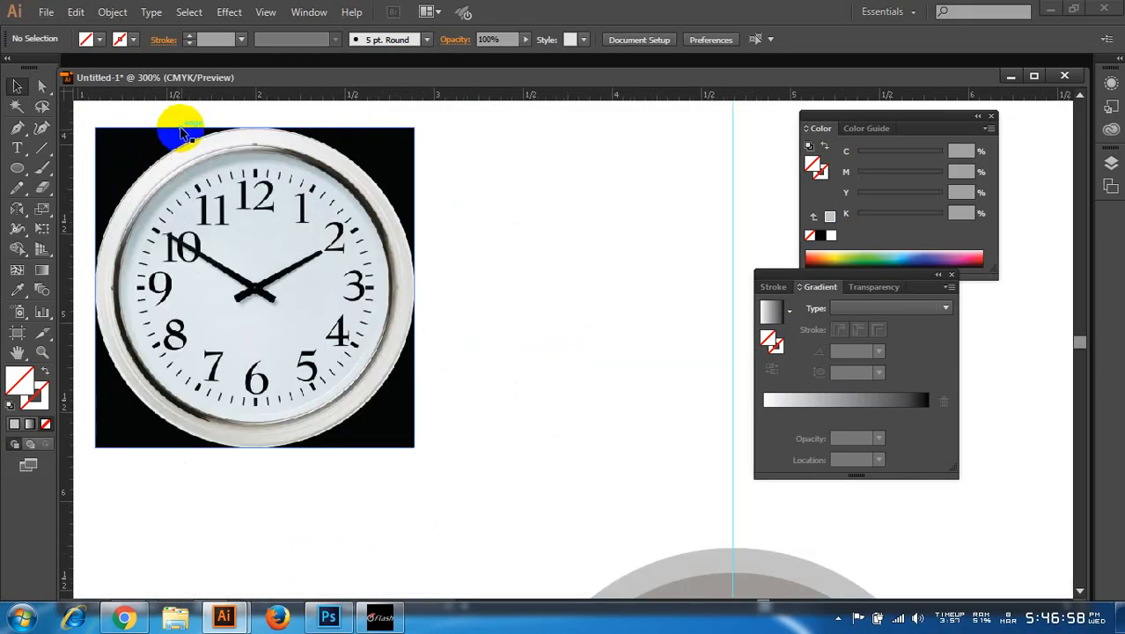
scroll(178, 130, "up", 2)
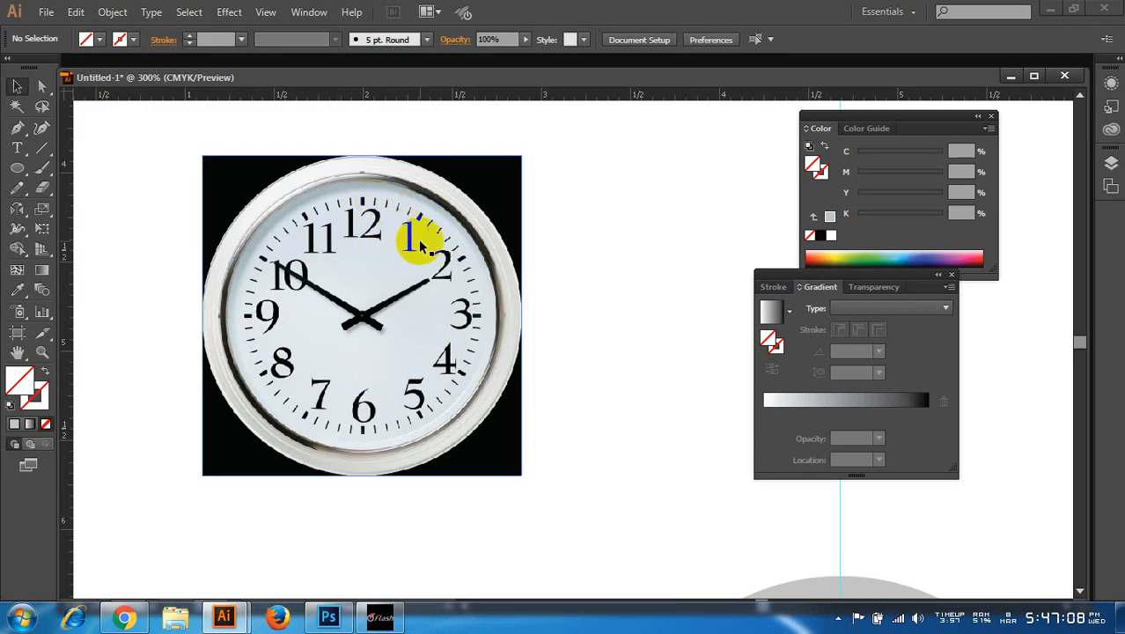
key("ctrl+1")
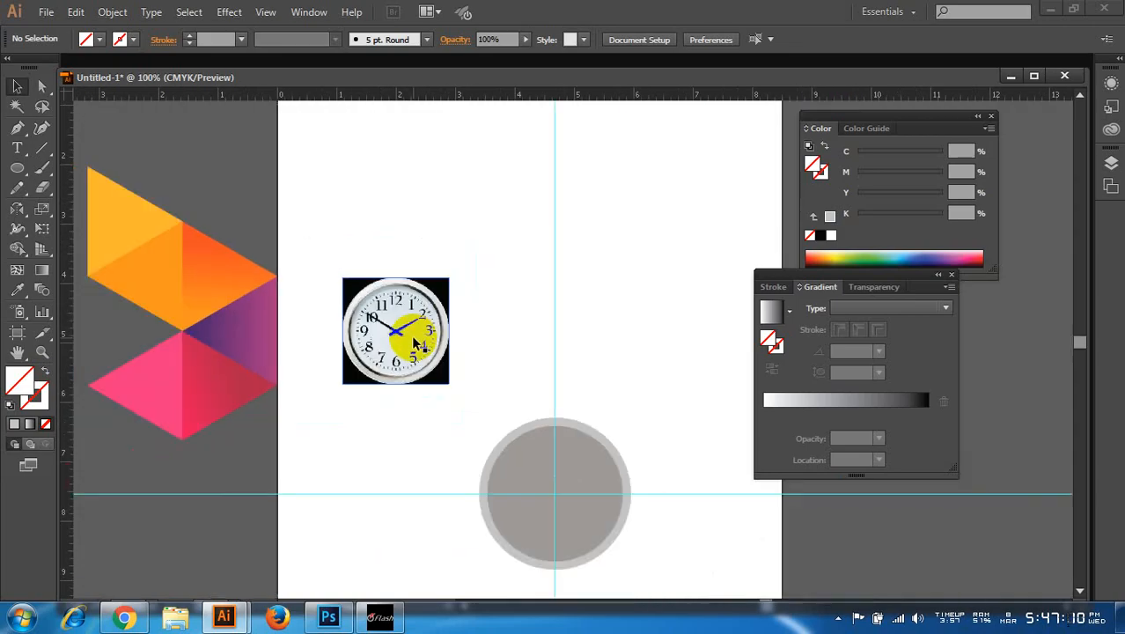
scroll(414, 339, "down", 3)
scroll(522, 329, "right", 2)
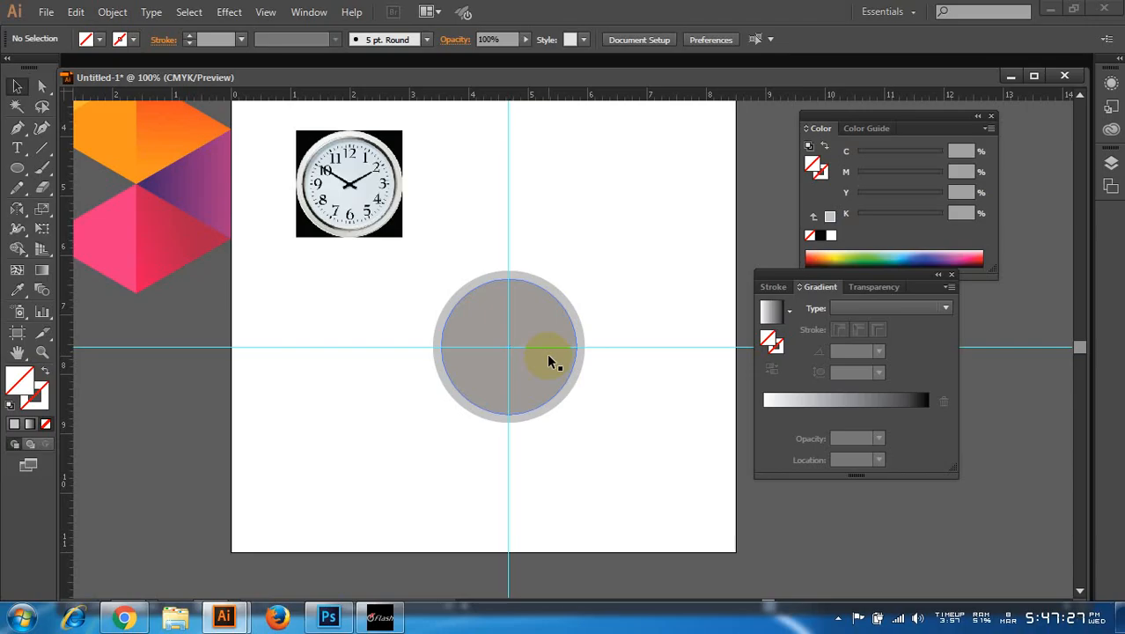
- Draw a rectangle about 0.026 by 0.075 in, centred on the vertical guide and starting at the inner circle's top edge
scroll(548, 355, "up", 1)
scroll(517, 322, "up", 4)
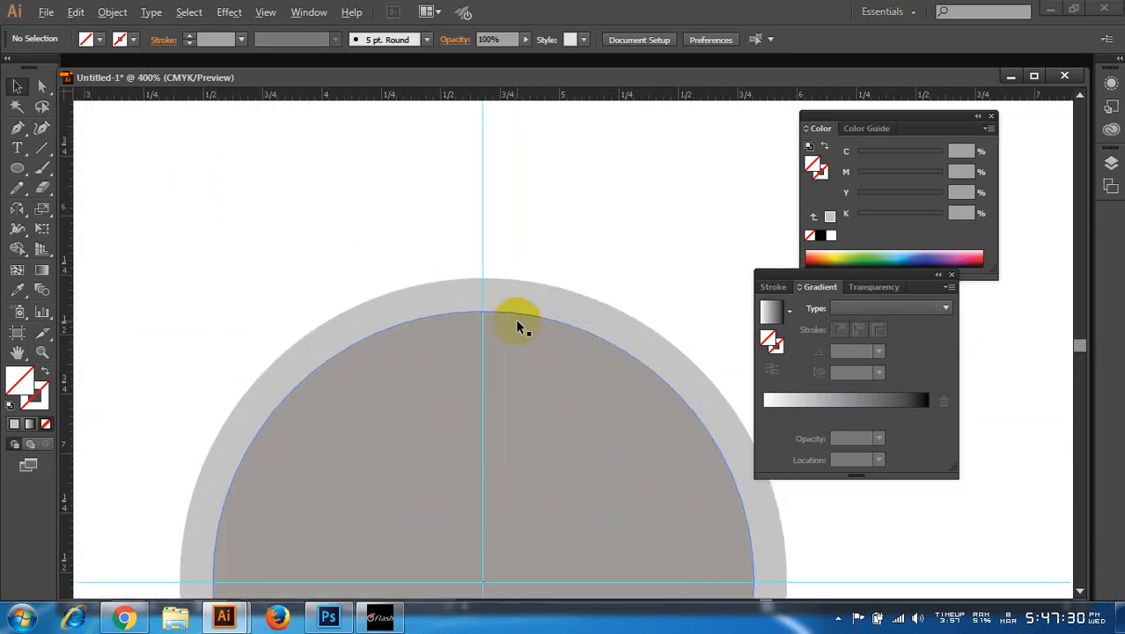
scroll(495, 318, "up", 5)
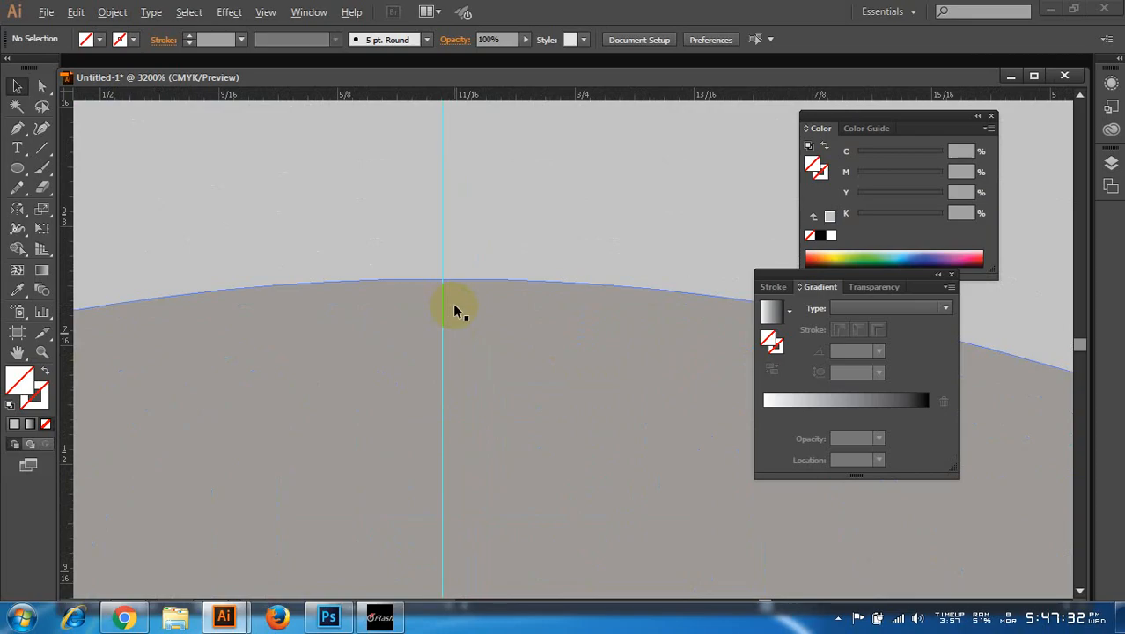
left_click(16, 168)
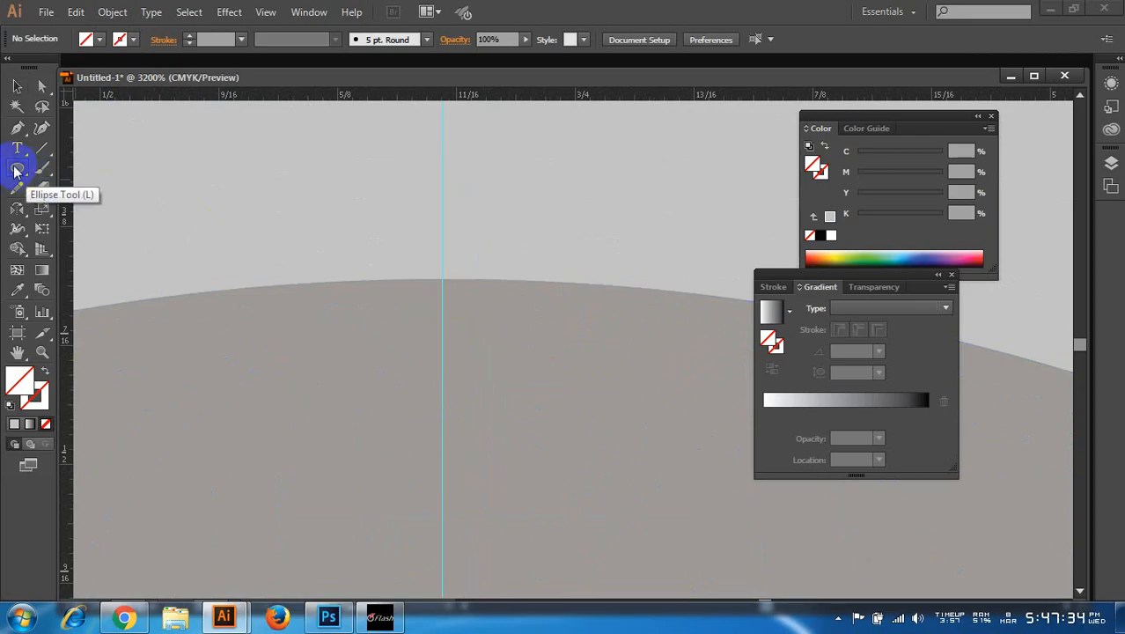
left_click_drag(14, 172, 80, 168)
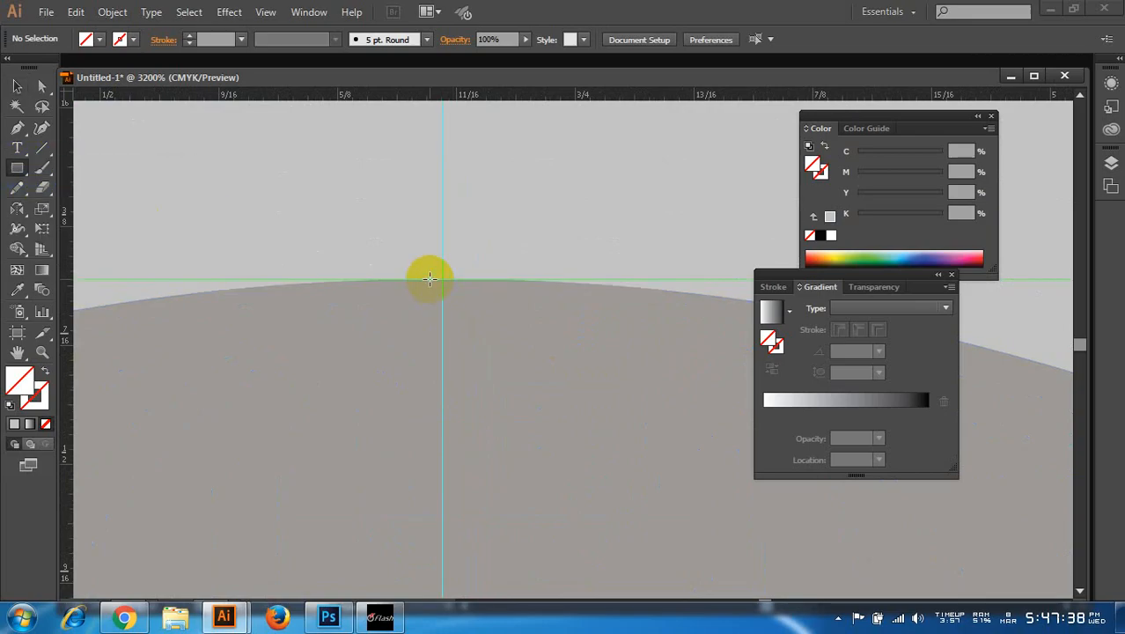
left_click_drag(429, 279, 467, 423)
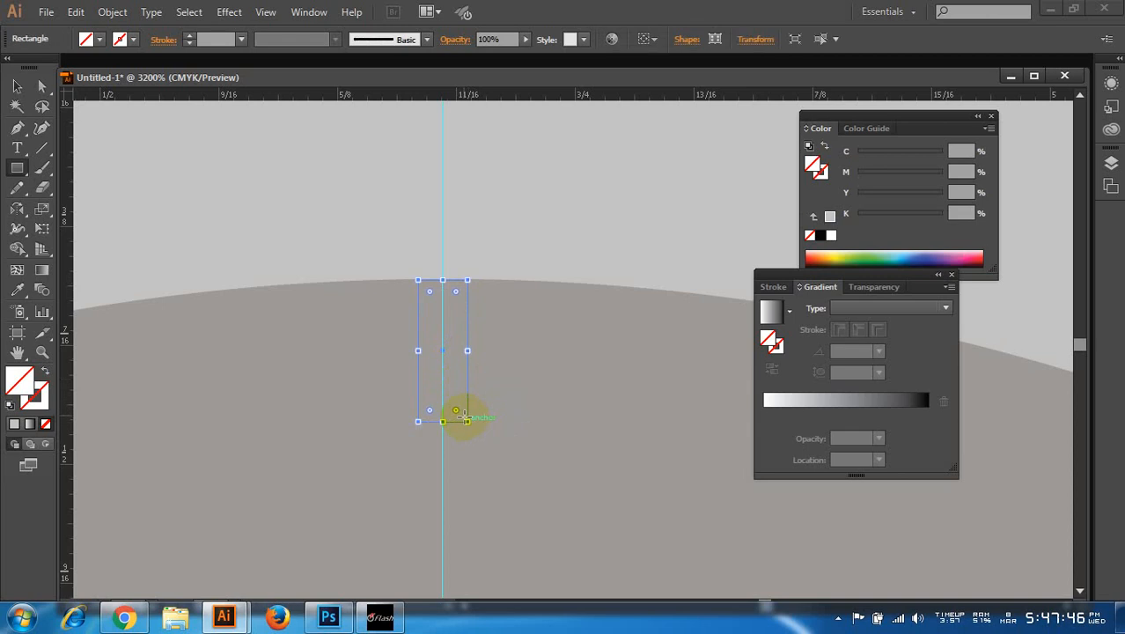
- Fill the small rectangle with white (ffffff) and deselect it
left_click(15, 424)
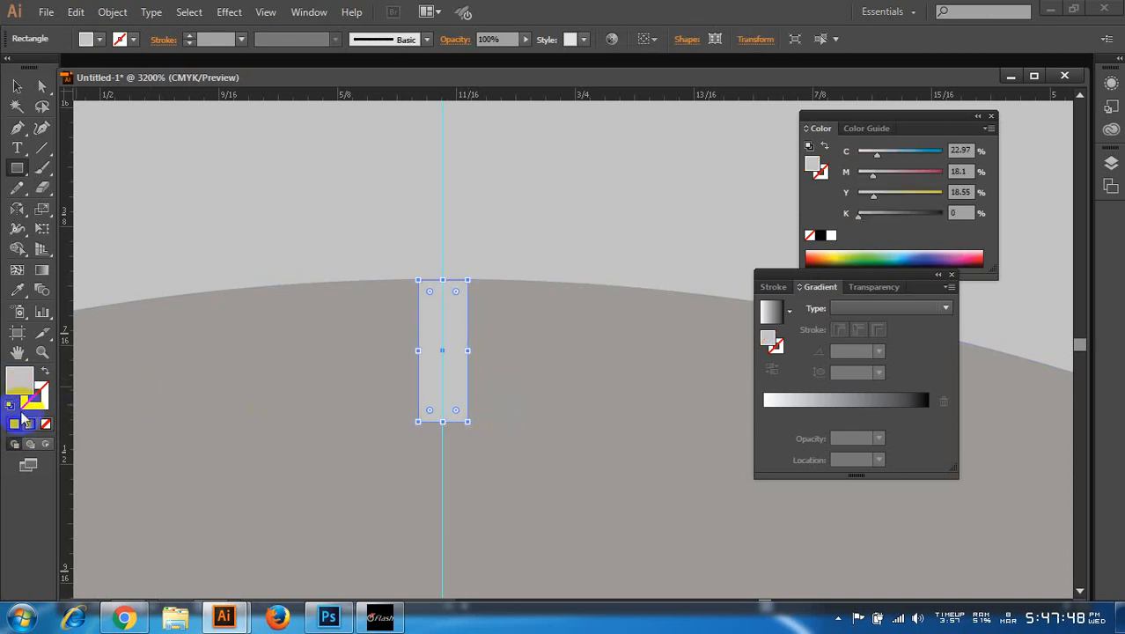
double_click(19, 379)
left_click_drag(653, 197, 577, 119)
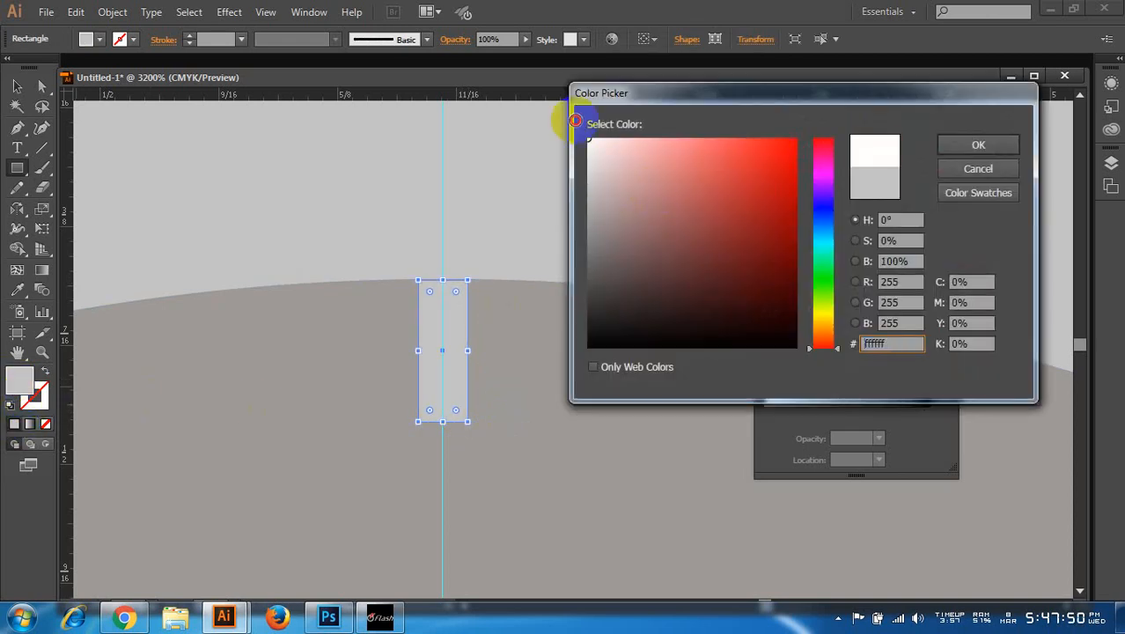
left_click(951, 145)
scroll(463, 290, "down", 1)
scroll(464, 291, "down", 7)
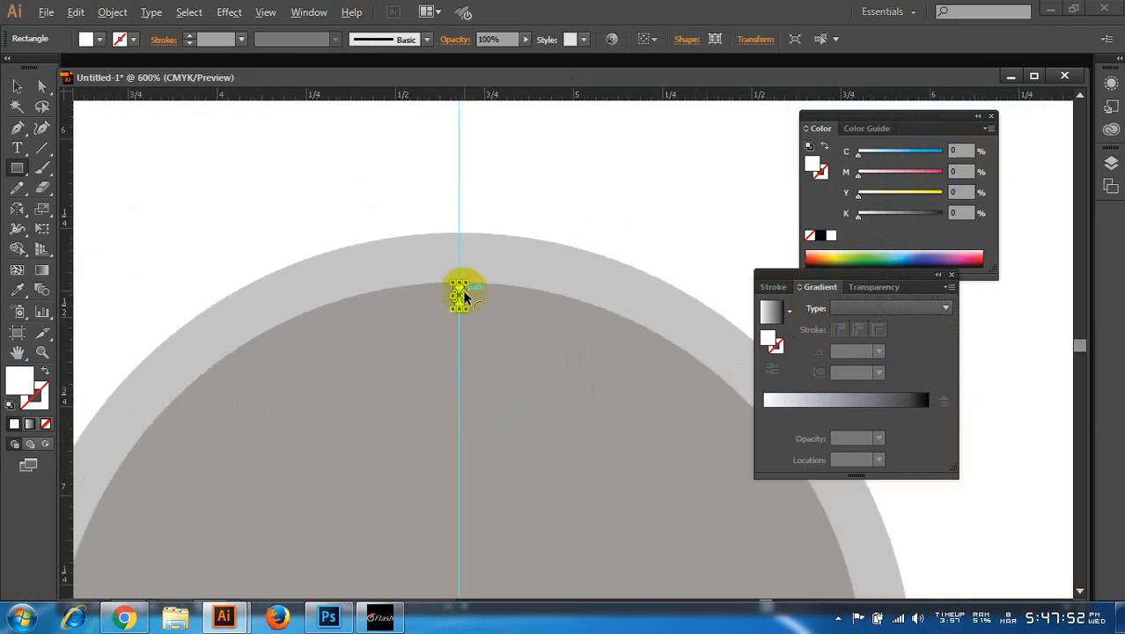
left_click(17, 84)
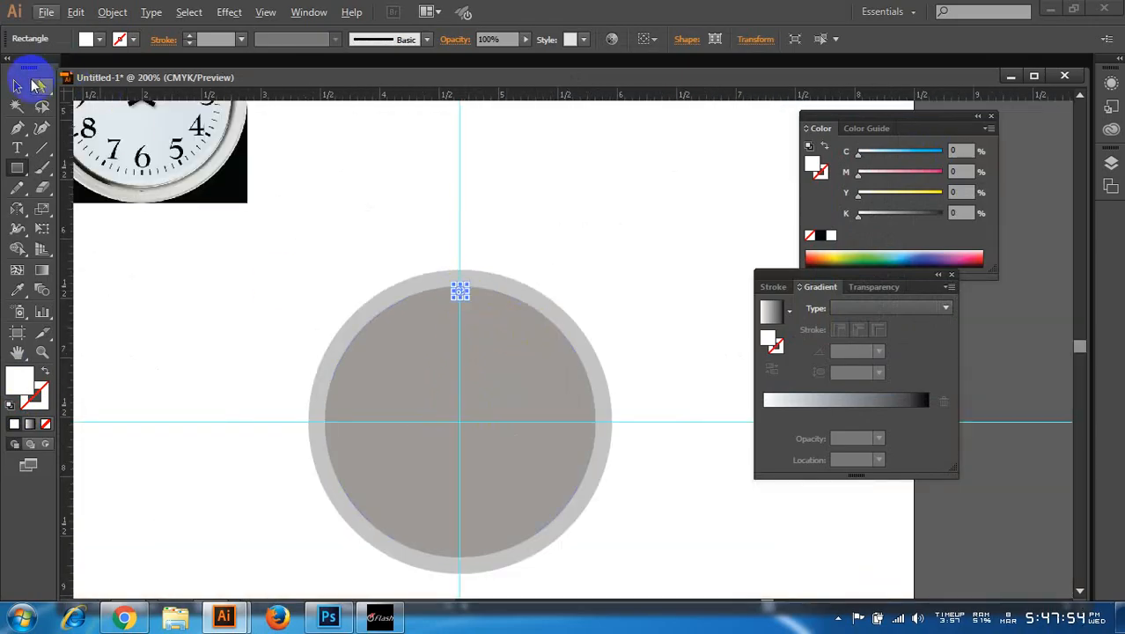
left_click(151, 369)
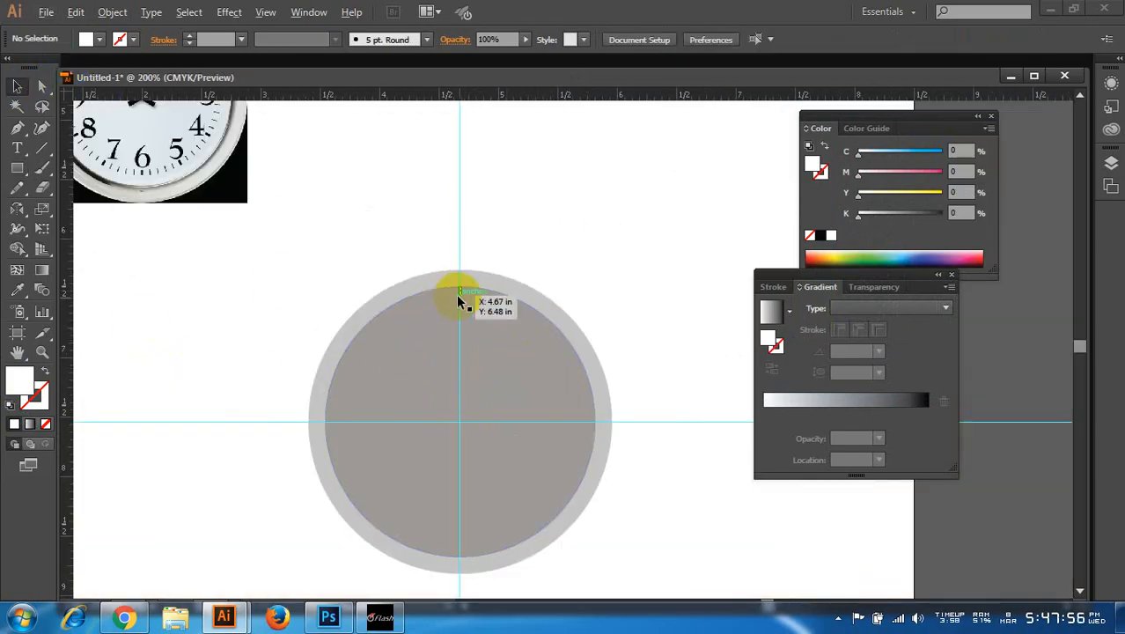
- Lengthen the white rectangle downwards to a height of about 0.105 in and deselect it
scroll(458, 293, "up", 1)
scroll(466, 280, "up", 9)
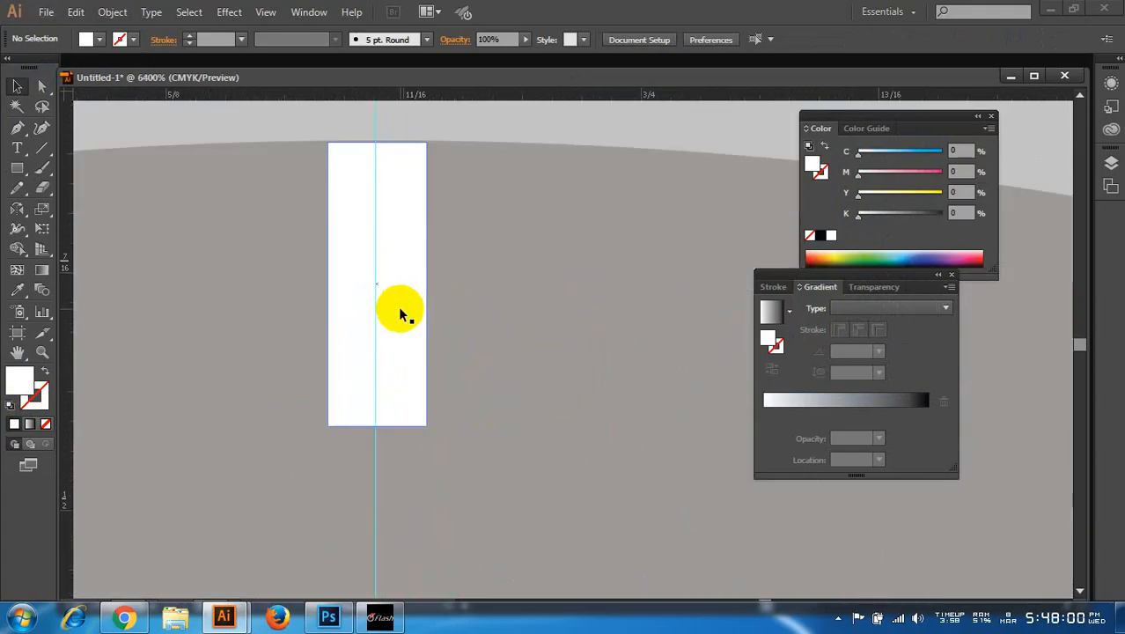
scroll(401, 314, "up", 2)
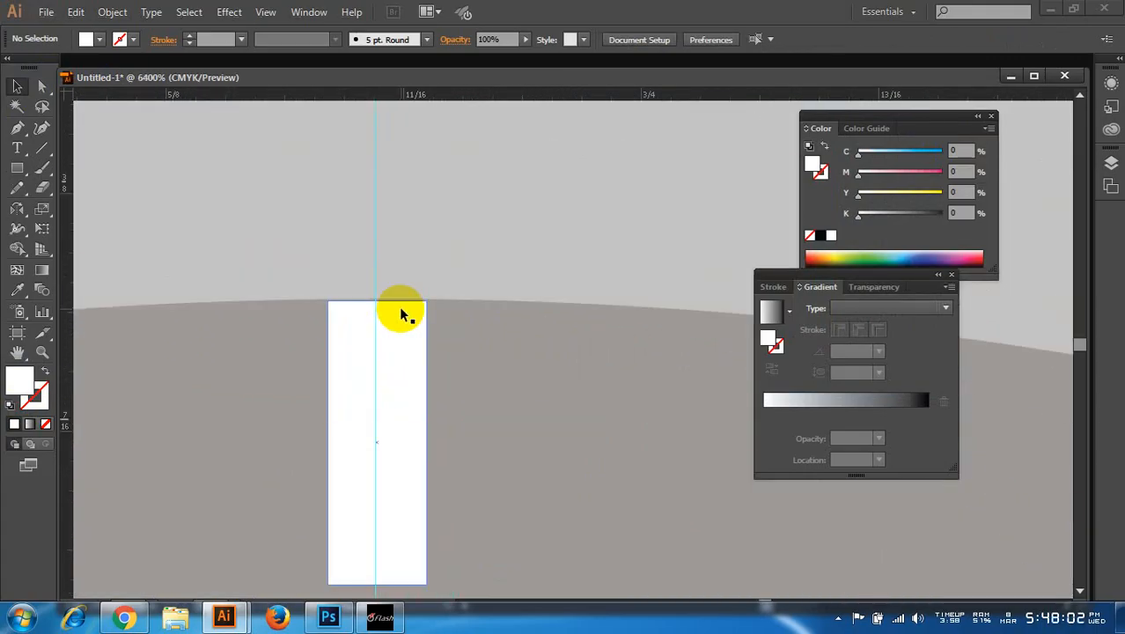
scroll(402, 312, "down", 2)
scroll(402, 312, "down", 4)
scroll(401, 309, "down", 2)
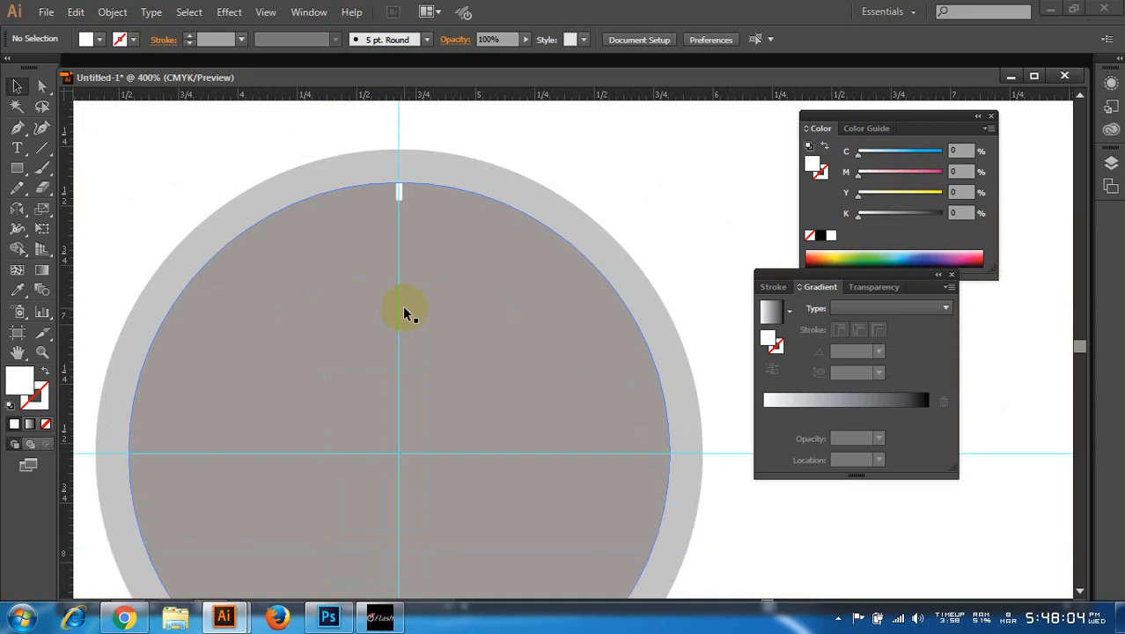
scroll(397, 163, "up", 6)
left_click(457, 219)
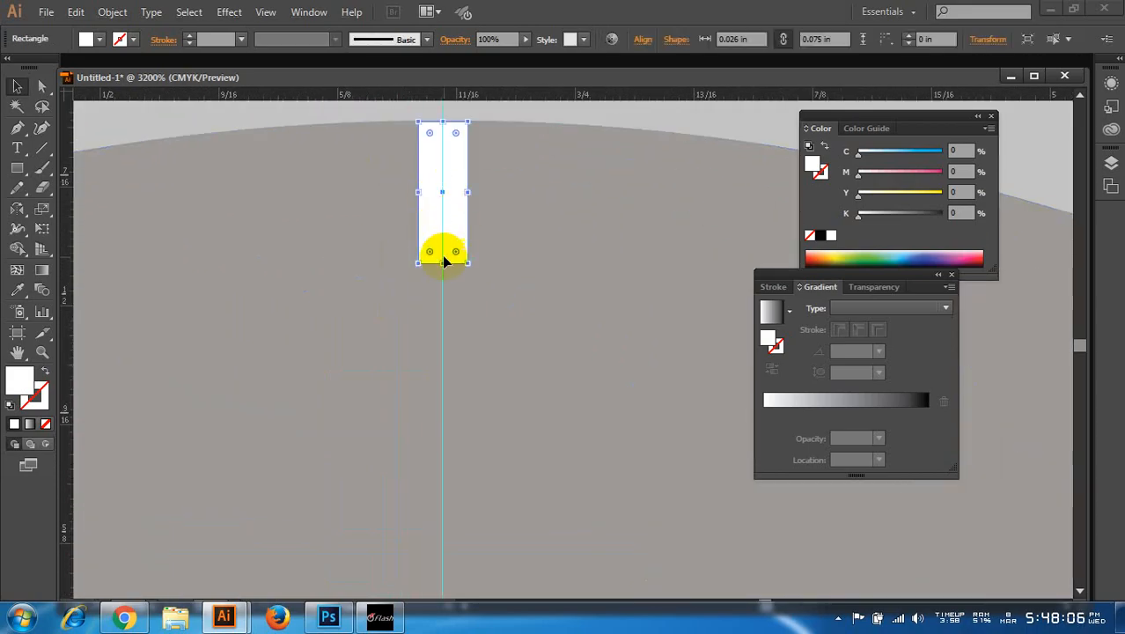
left_click_drag(443, 263, 443, 322)
scroll(440, 313, "down", 1)
scroll(440, 313, "down", 5)
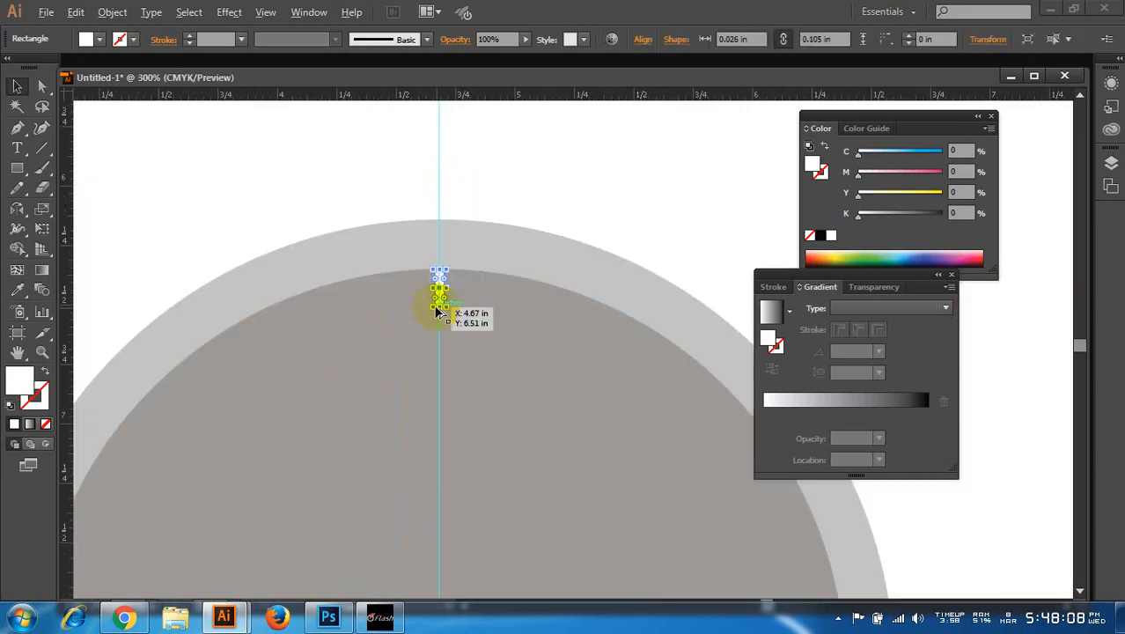
left_click(504, 199)
- Scale the white rectangle proportionally about its centre to about 0.035 by 0.143 in
scroll(459, 240, "up", 10)
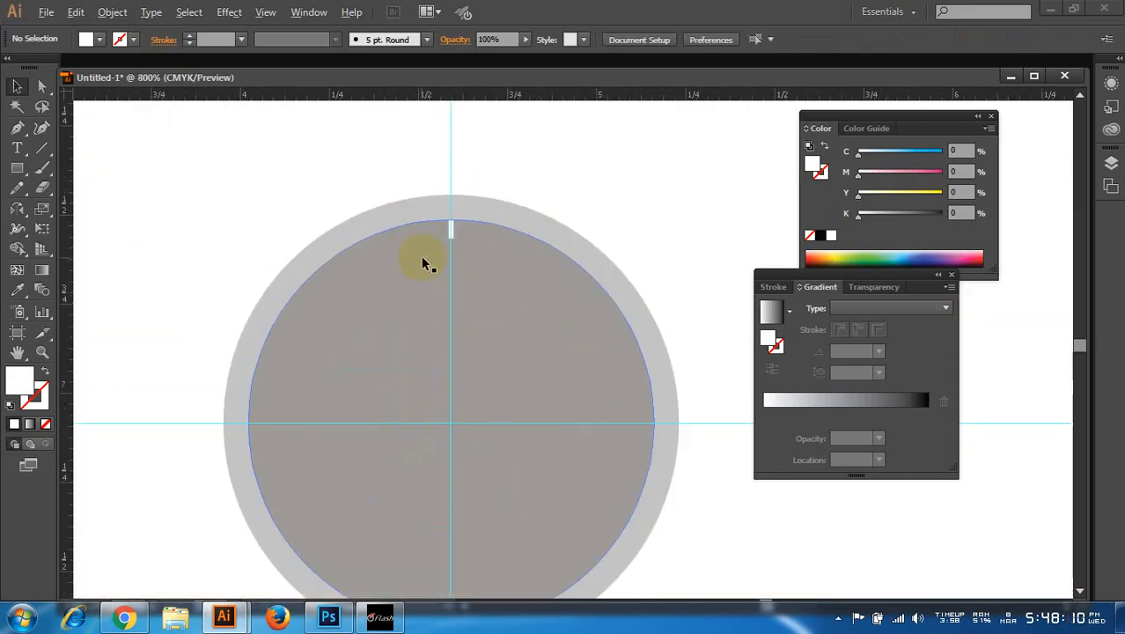
left_click(566, 213)
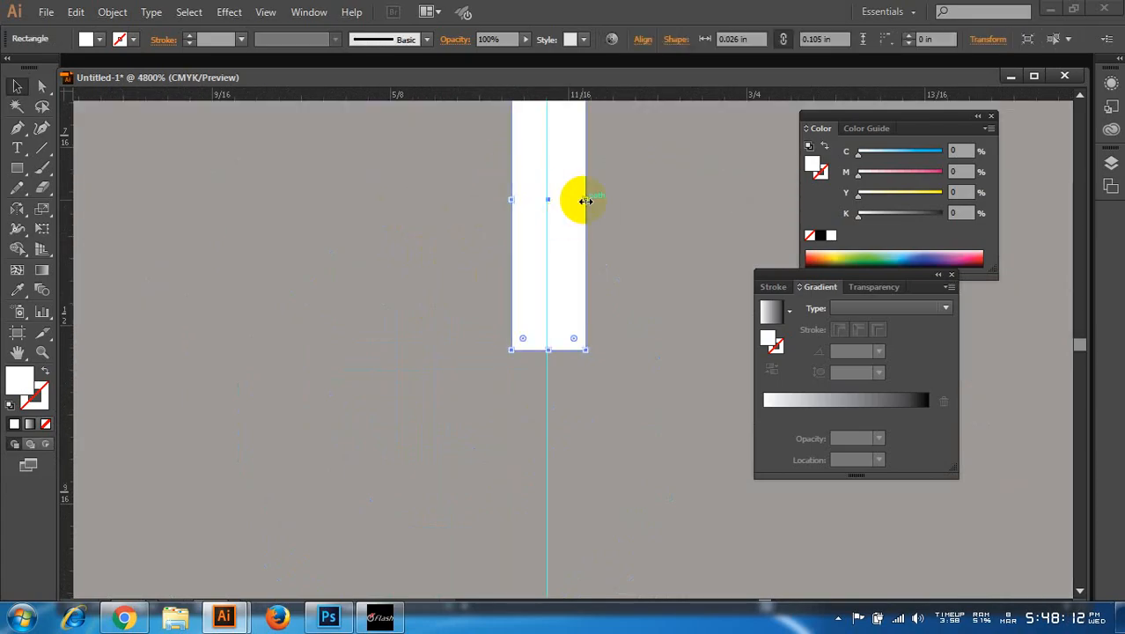
left_click_drag(586, 200, 568, 219)
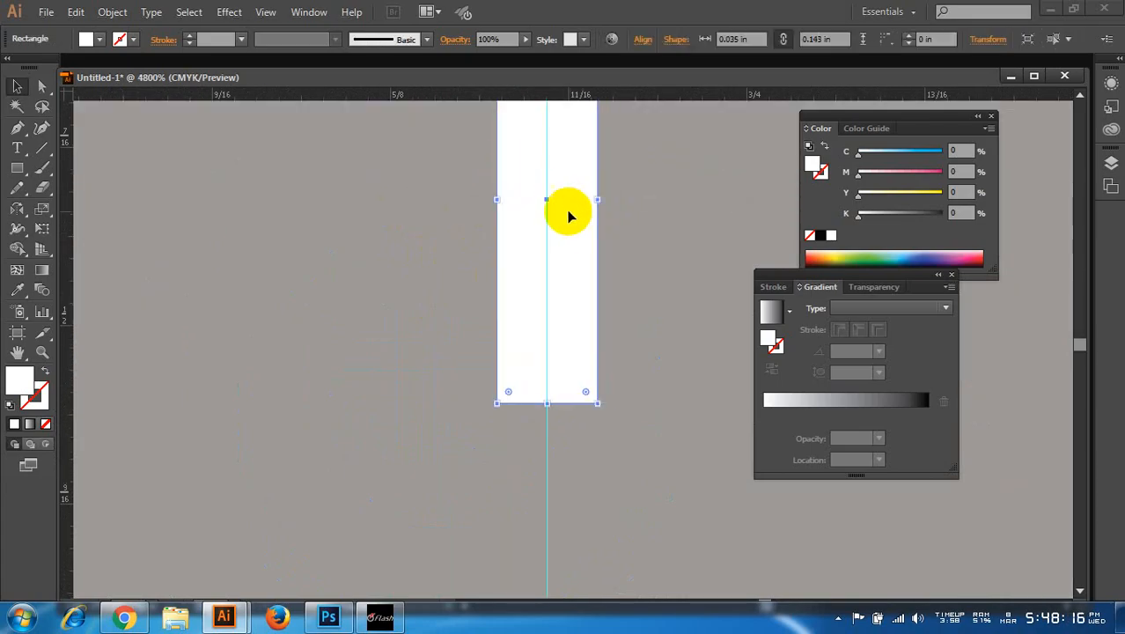
- Nudge the white rectangle down along the vertical guide until it sits just inside the inner circle's top edge, and deselect it
scroll(557, 188, "up", 3)
scroll(552, 361, "up", 1)
scroll(553, 362, "up", 1)
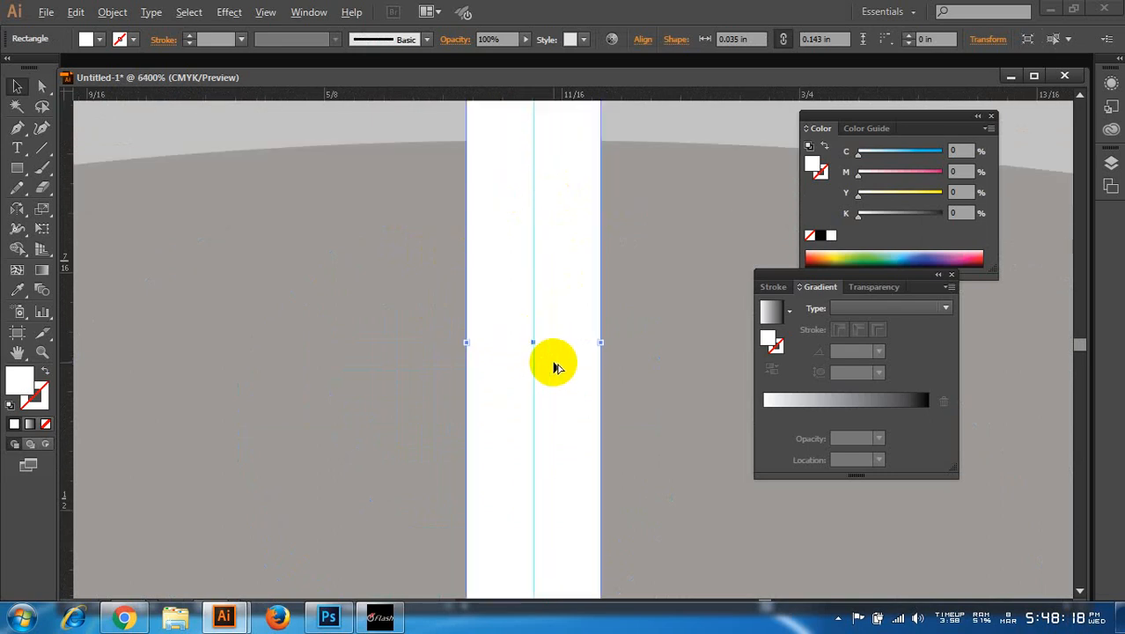
scroll(513, 358, "down", 4)
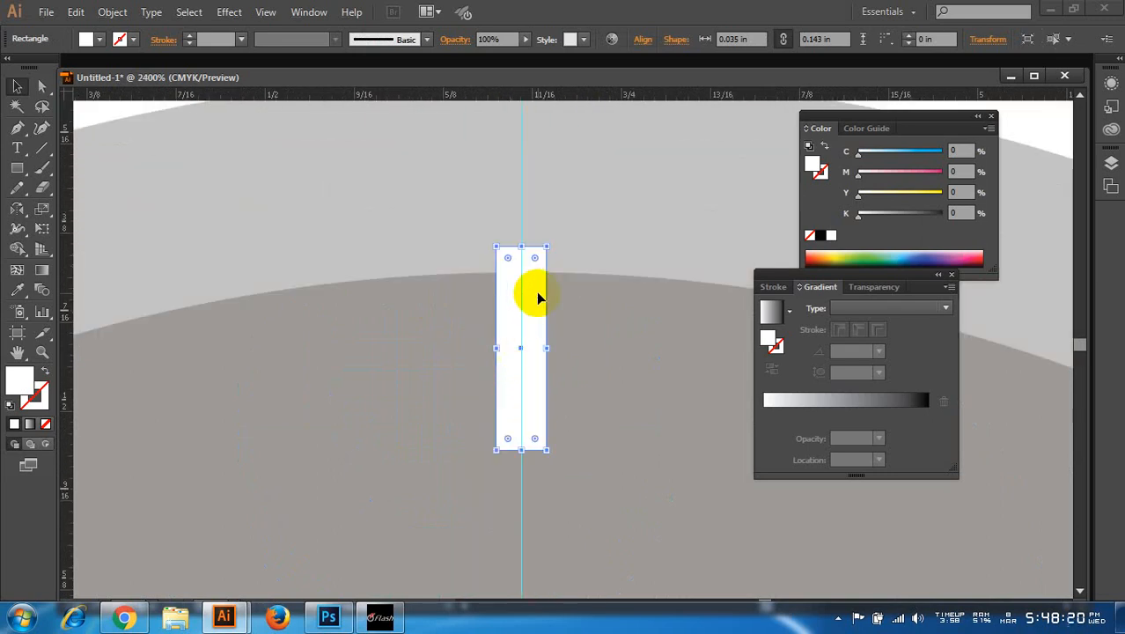
key("Down")
key("Down")
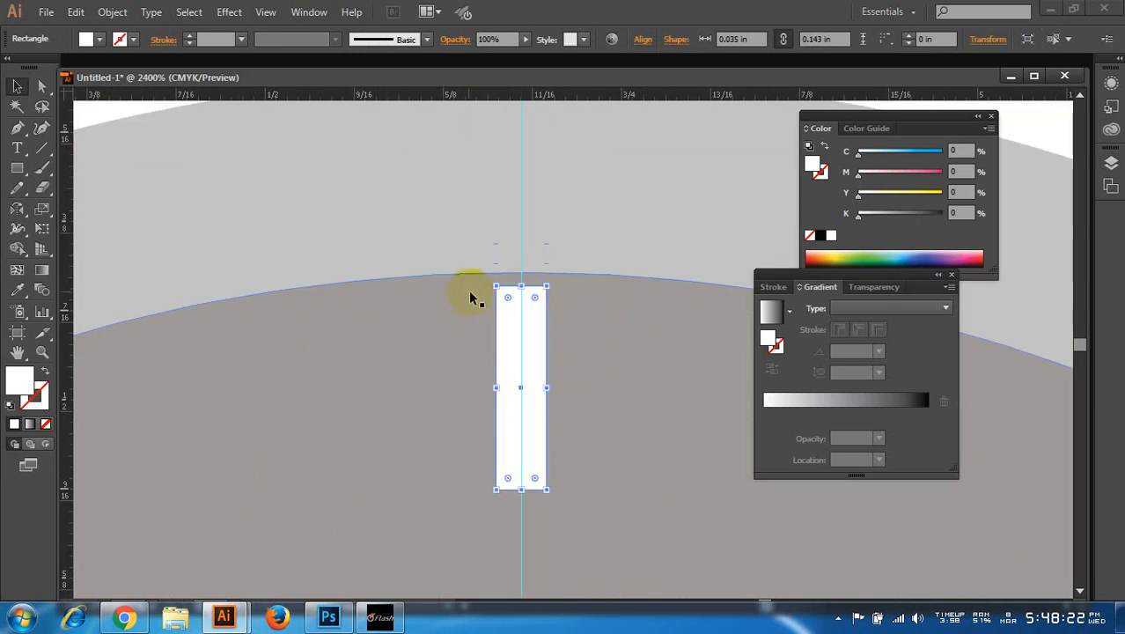
scroll(468, 286, "down", 6)
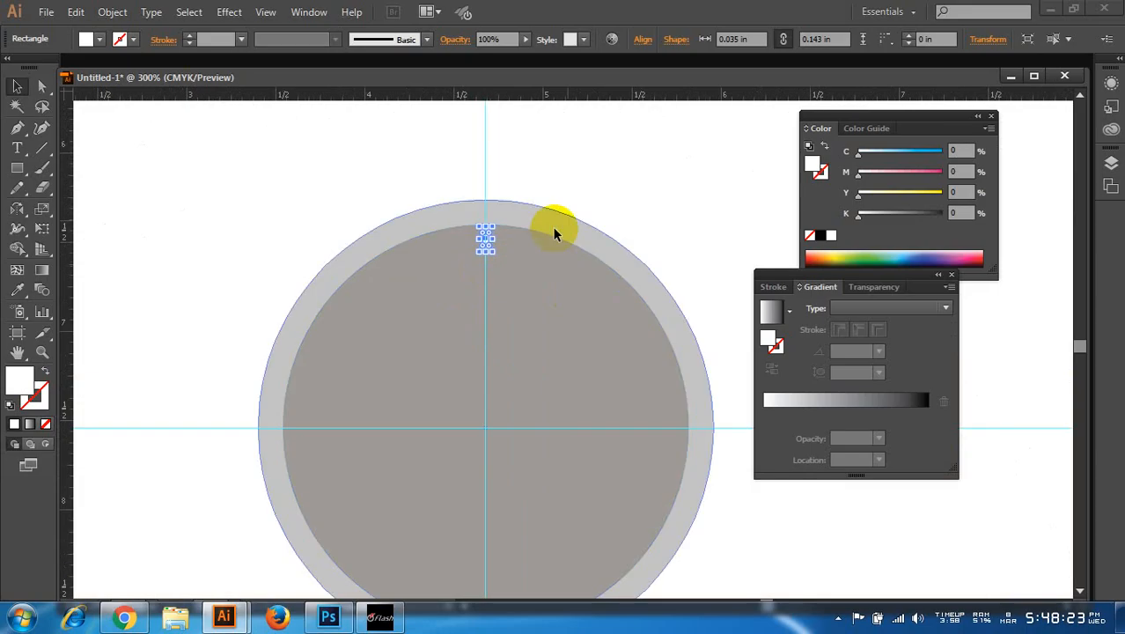
left_click(604, 197)
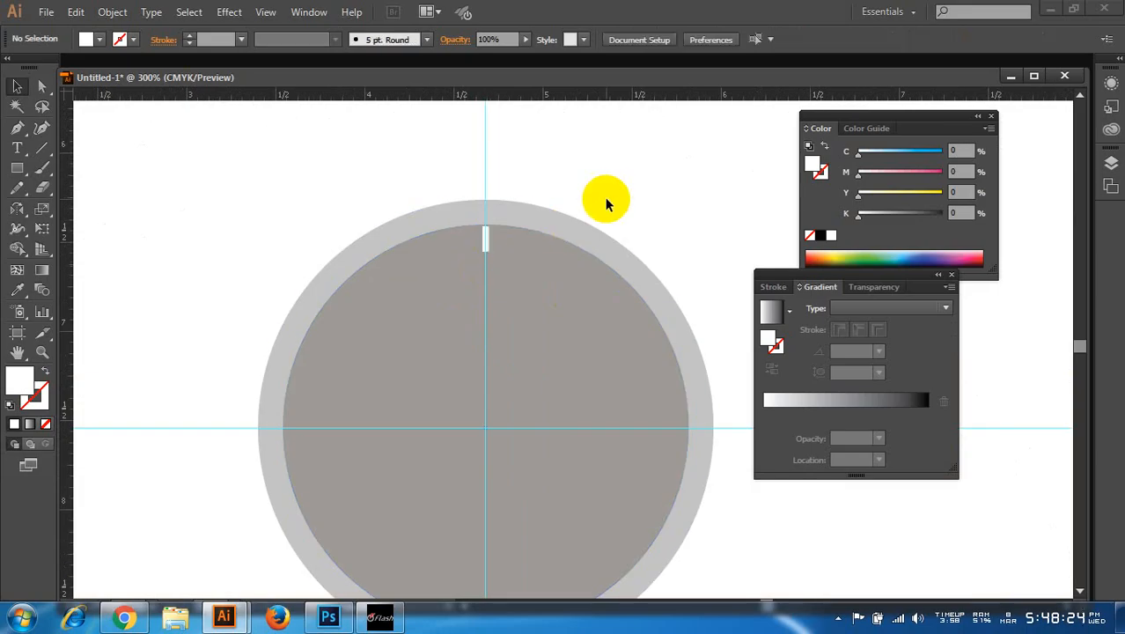
- Create a copy of the white rectangle rotated by 6° about the intersection of the guides
scroll(615, 200, "down", 1)
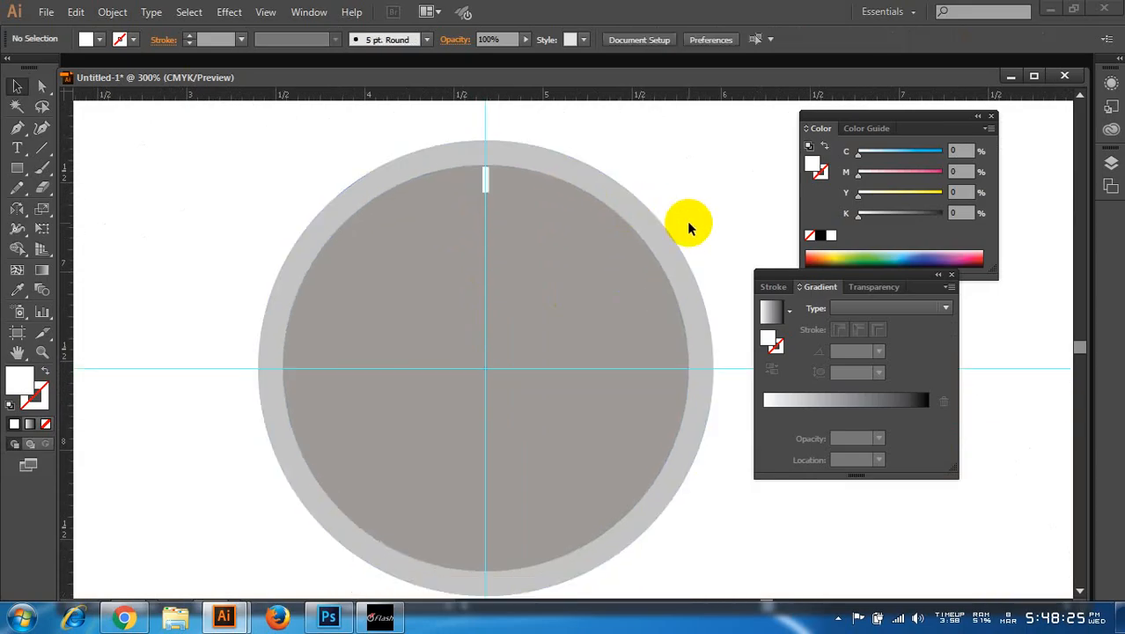
left_click(489, 187)
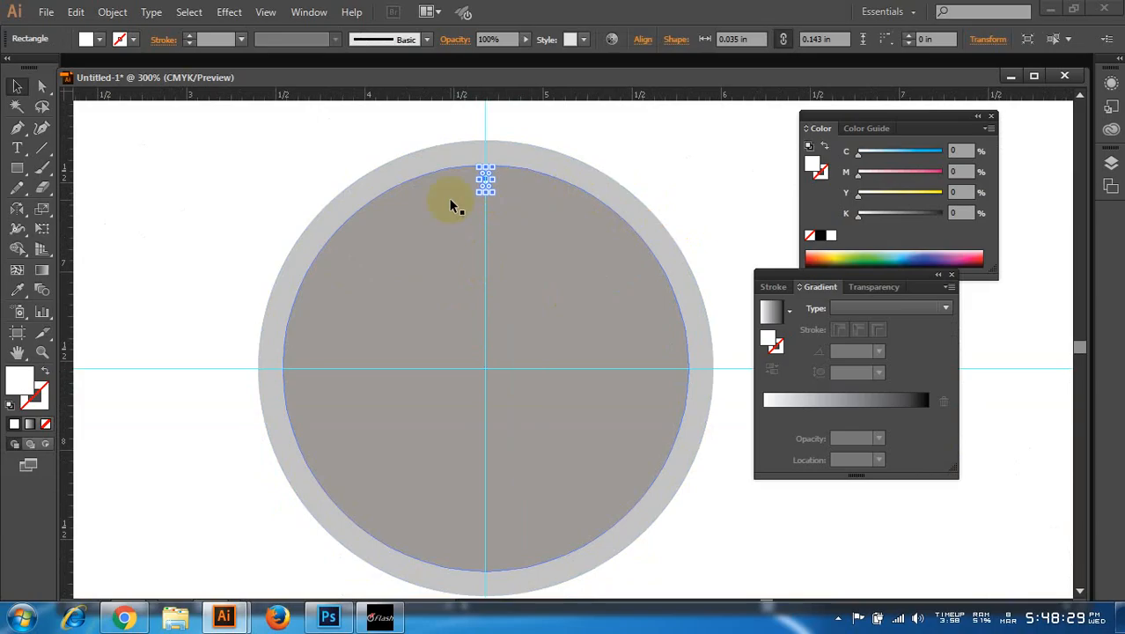
left_click(17, 209)
left_click_drag(19, 212, 73, 209)
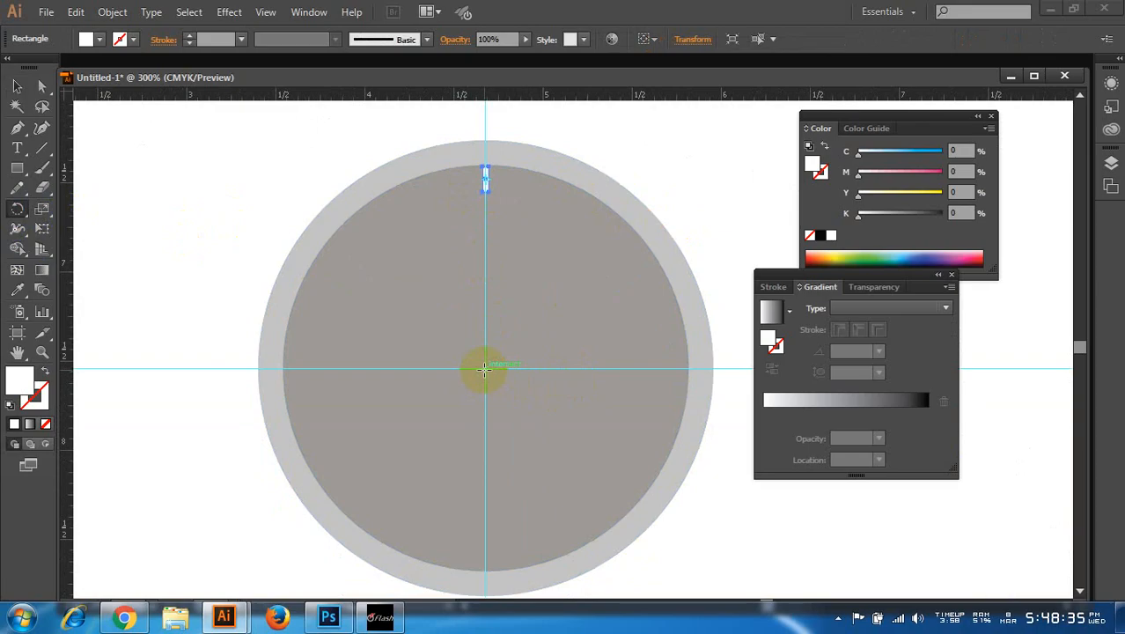
left_click(484, 368)
key("ctrl+z")
left_click(17, 209)
left_click(486, 368, "alt")
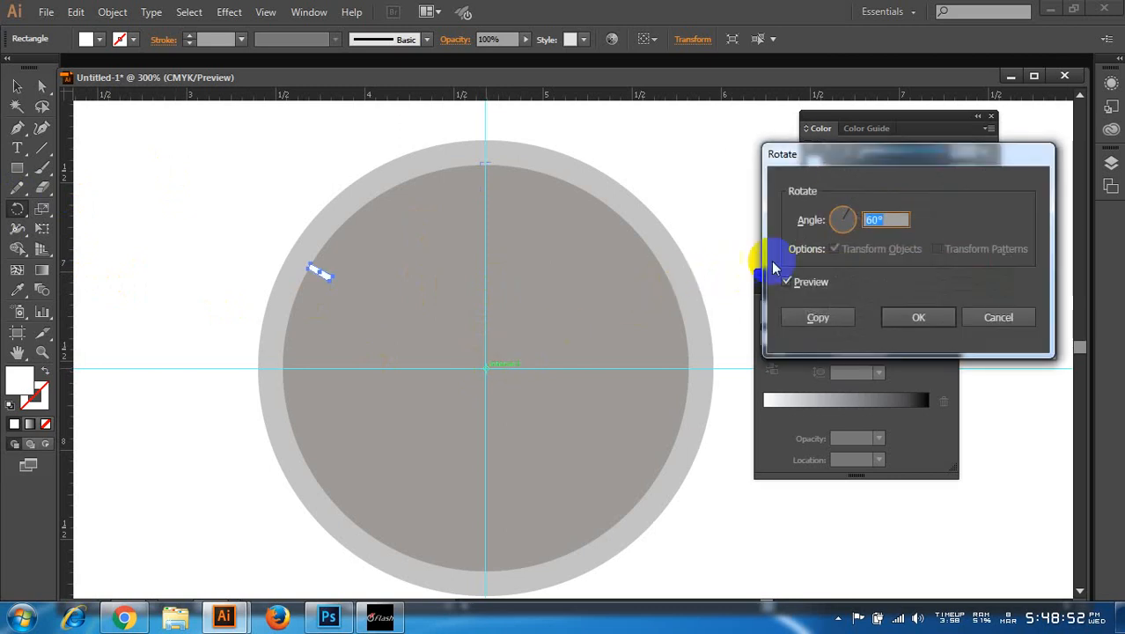
left_click(894, 217)
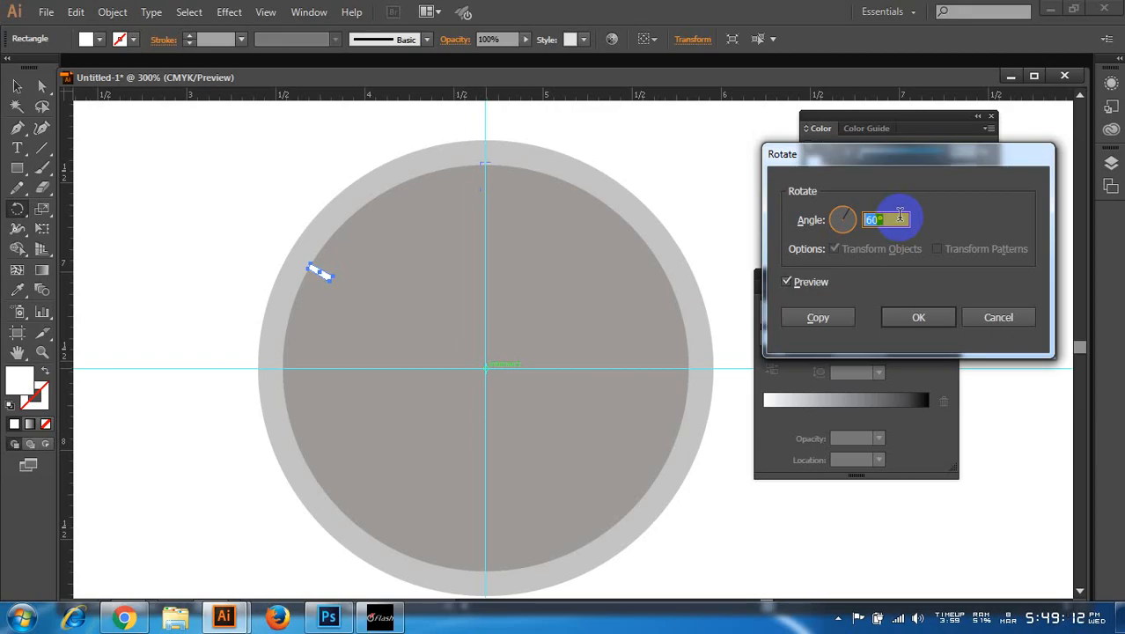
type("6")
left_click(805, 316)
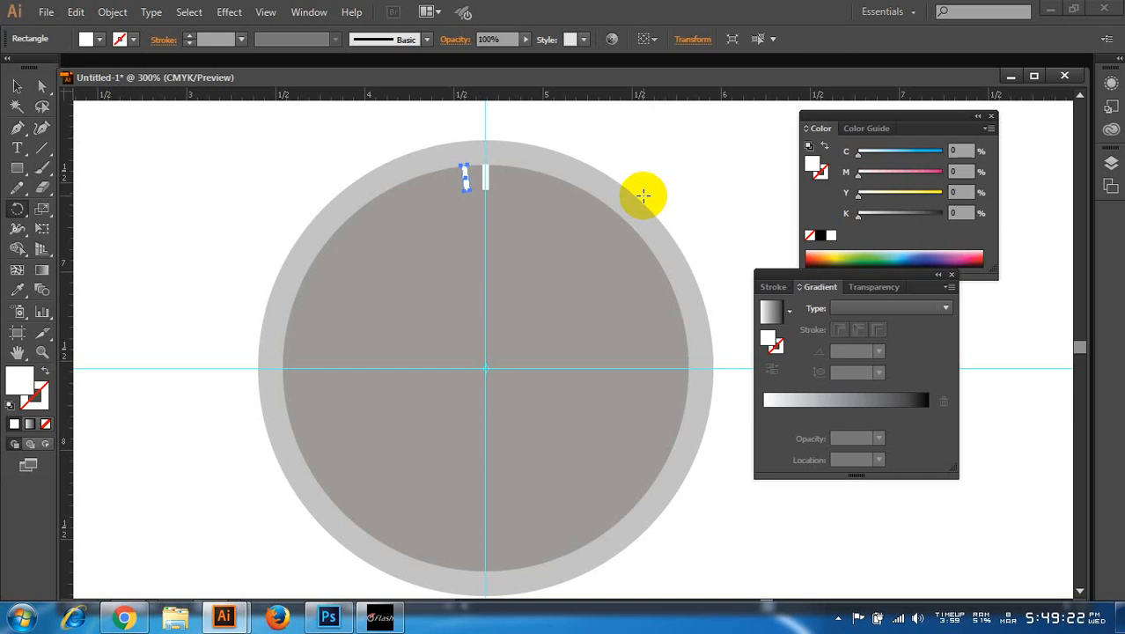
- Repeat the 6° rotated copy of the white rectangle until the marks complete the ring around the clock face, and deselect
key("ctrl+d")
key("ctrl+d")
key("ctrl+d")
key("ctrl+d")
key("ctrl+d")
key("ctrl+d")
key("ctrl+d")
key("ctrl+d")
key("ctrl+d")
key("ctrl+d")
key("ctrl+d")
key("ctrl+d")
key("ctrl+d")
key("ctrl+d")
key("ctrl+d")
key("ctrl+d")
key("ctrl+d")
key("ctrl+d")
key("ctrl+d")
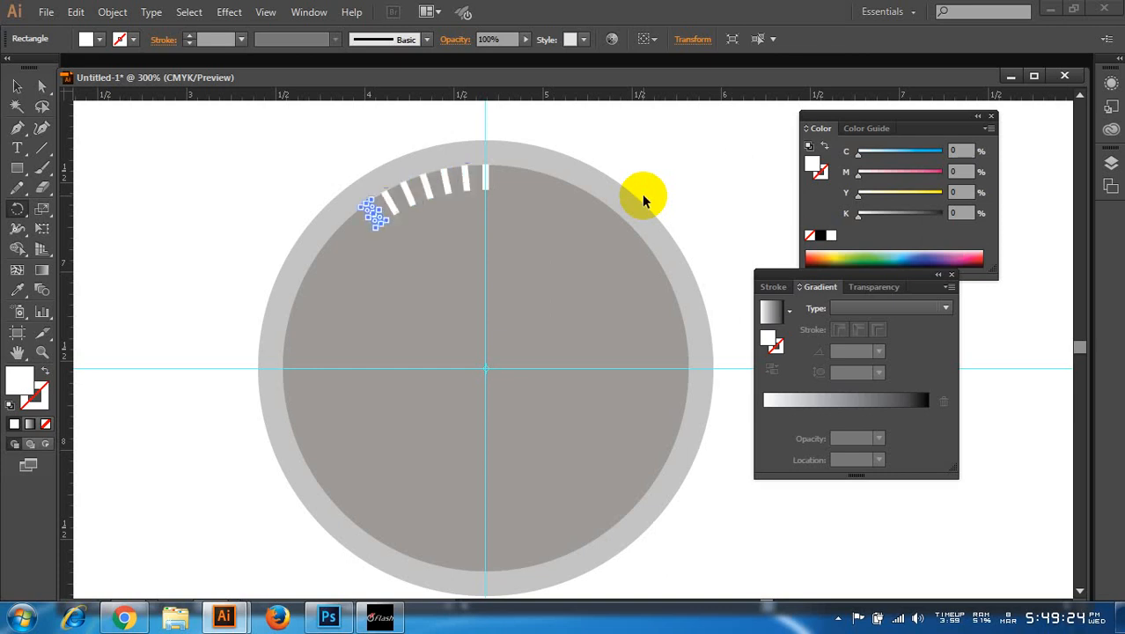
key("ctrl+d")
key("ctrl+d")
key("ctrl+d")
key("ctrl+d")
key("ctrl+d")
key("ctrl+d")
key("ctrl+d")
key("ctrl+d")
key("ctrl+d")
key("ctrl+d")
key("ctrl+d")
key("ctrl+d")
key("ctrl+d")
key("ctrl+d")
key("ctrl+d")
key("ctrl+d")
key("ctrl+d")
key("ctrl+d")
key("ctrl+d")
key("ctrl+d")
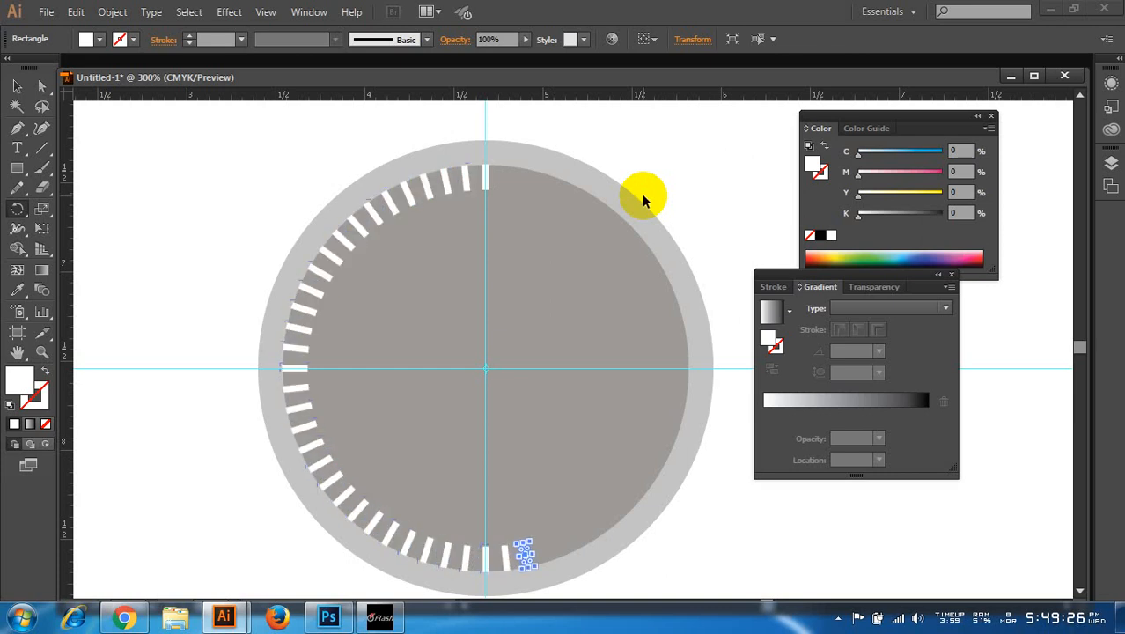
key("ctrl+d")
key("ctrl+d")
key("ctrl+d")
key("ctrl+d")
key("ctrl+d")
key("ctrl+d")
key("ctrl+d")
key("ctrl+d")
key("ctrl+d")
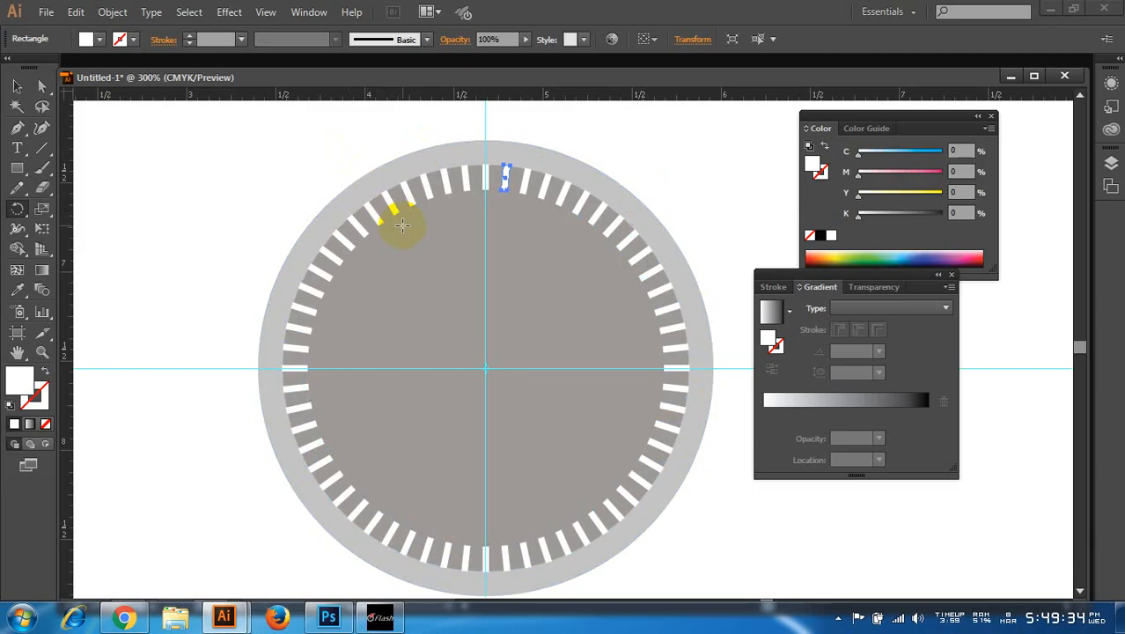
left_click(16, 86)
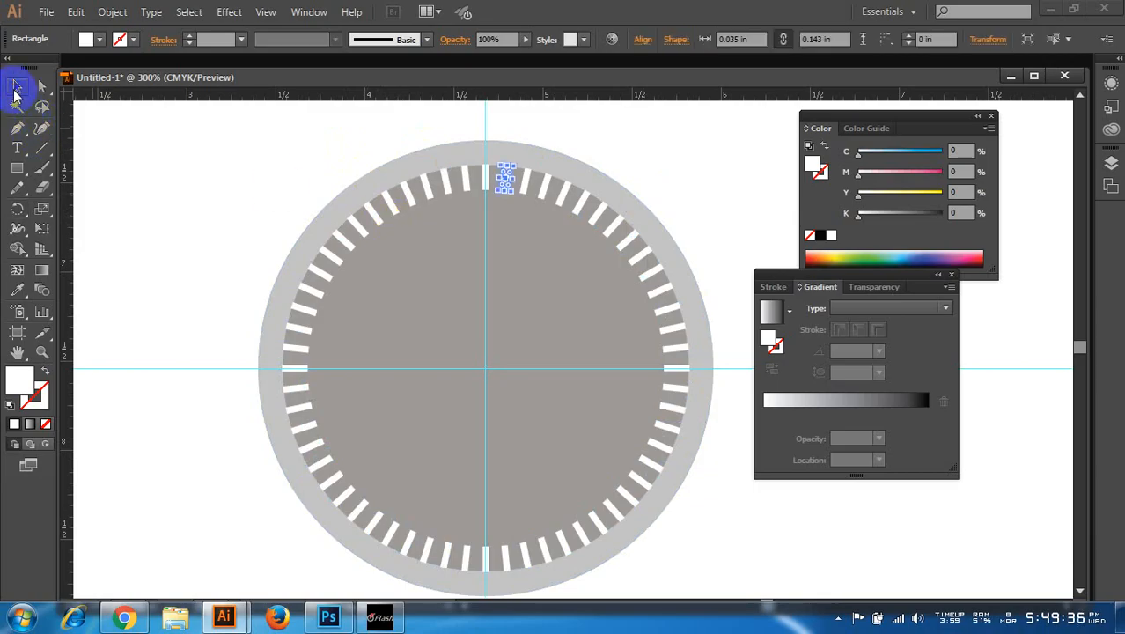
left_click(190, 197)
- Lengthen the white mark at twelve o'clock downwards to about 0.213 in and widen it about its centre to about 0.066 in
scroll(474, 156, "up", 4, "alt")
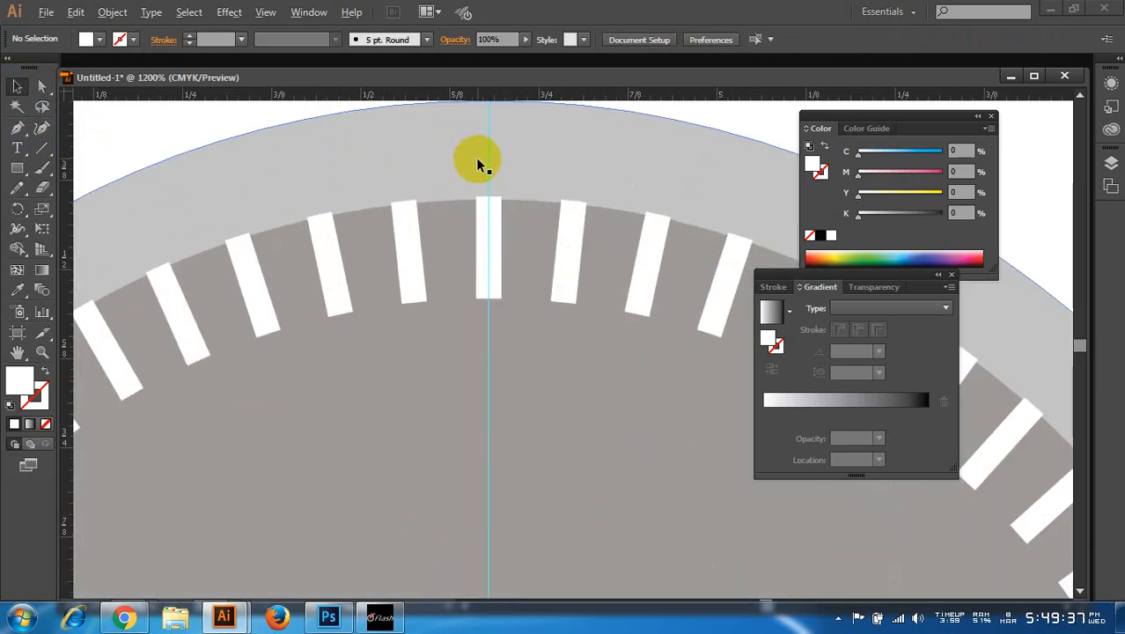
scroll(294, 284, "down", 5, "alt")
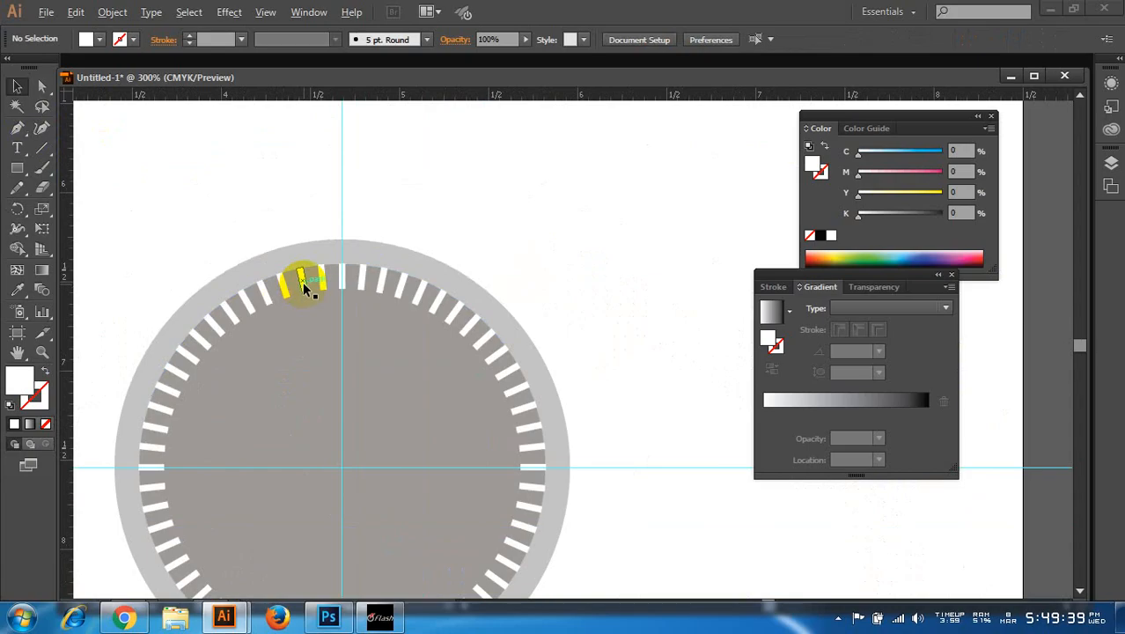
left_click_drag(344, 339, 452, 294)
scroll(439, 282, "up", 1, "alt")
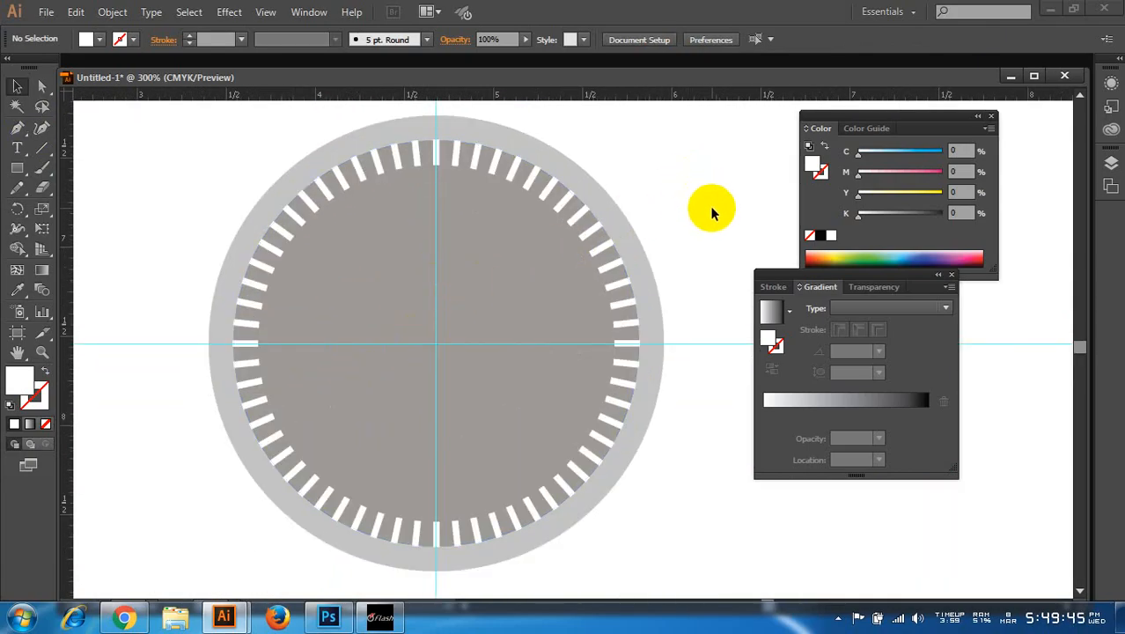
scroll(700, 221, "up", 1)
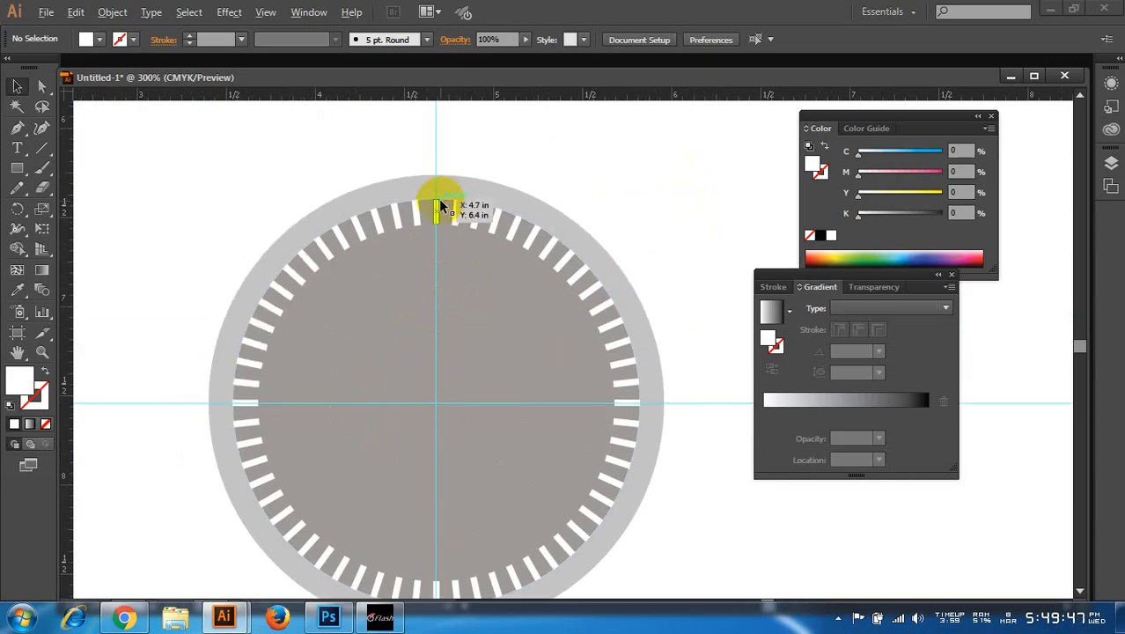
scroll(440, 198, "up", 4, "alt")
scroll(439, 211, "up", 3, "alt")
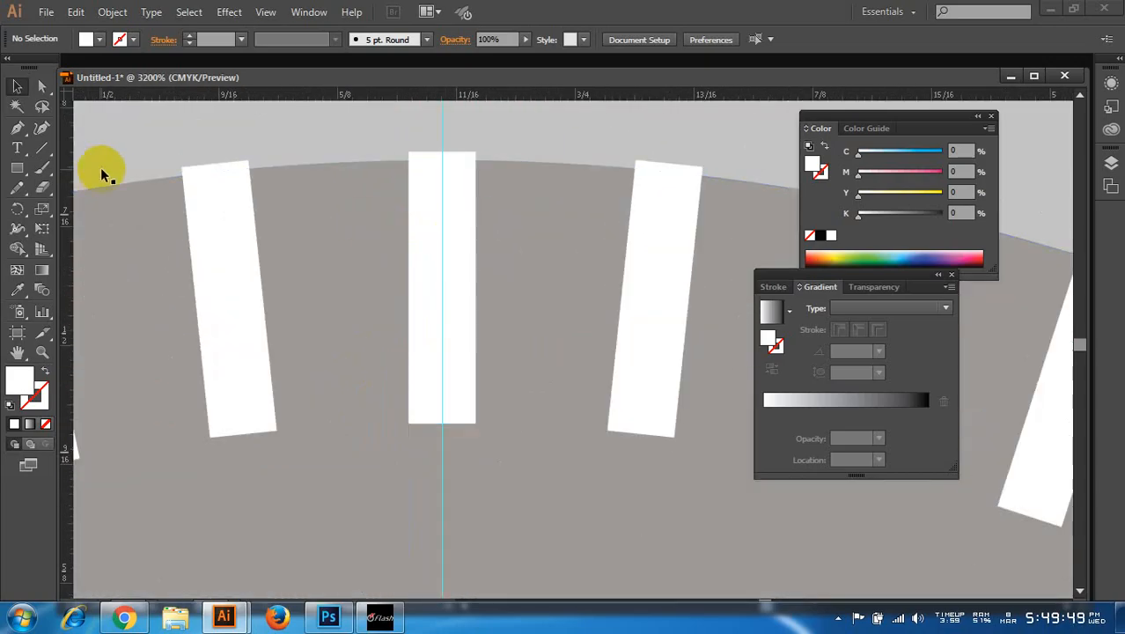
left_click(465, 324)
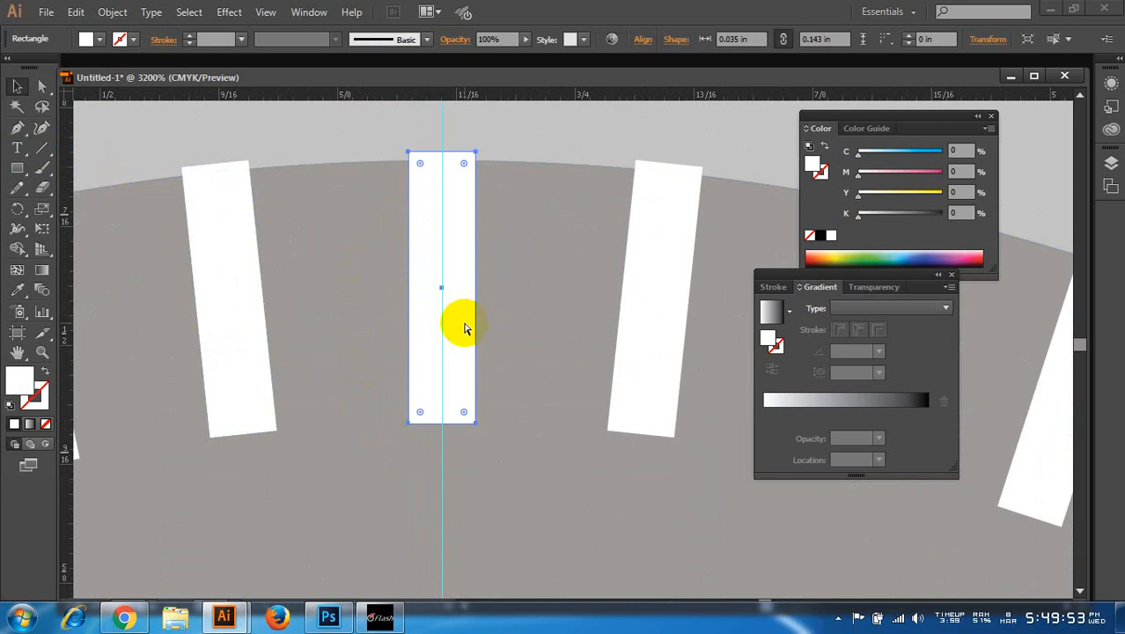
left_click_drag(464, 323, 501, 351)
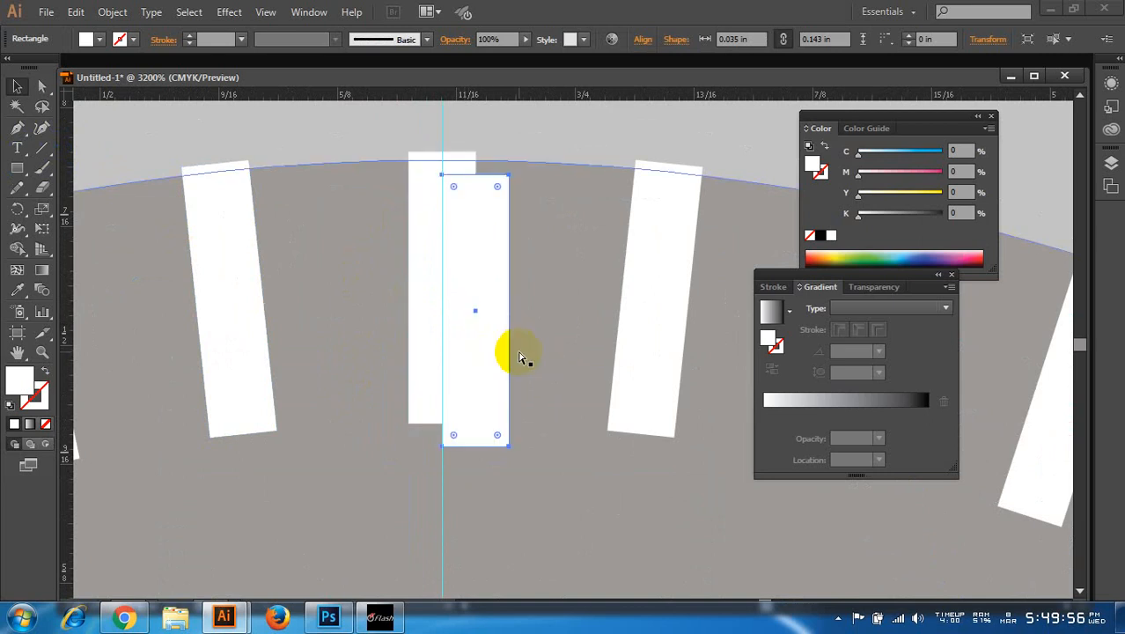
key("ctrl+z")
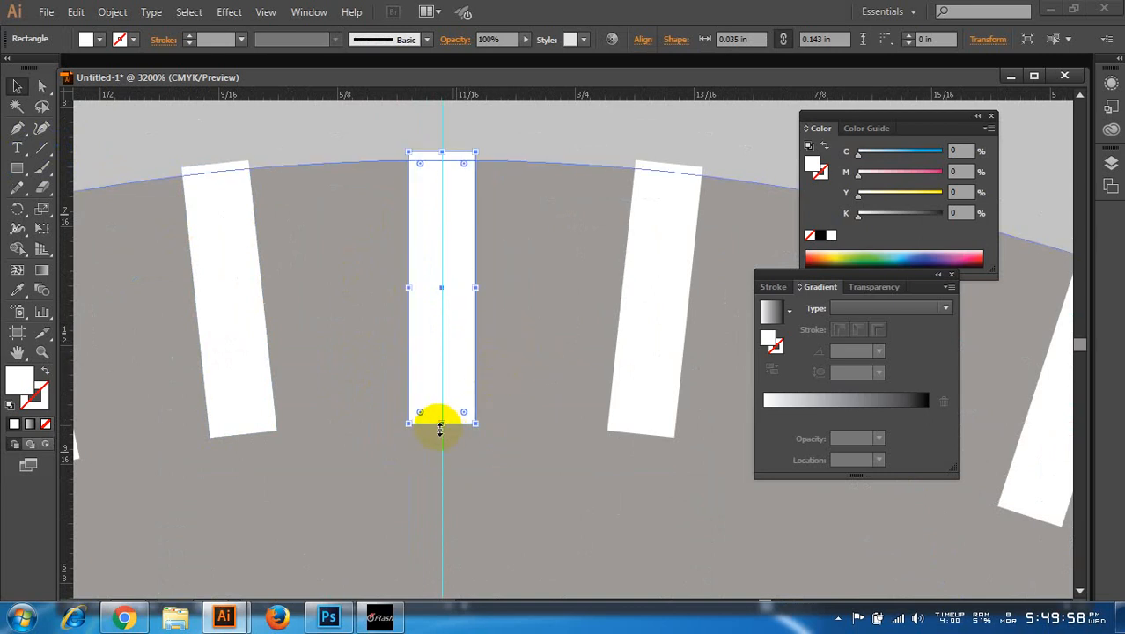
left_click_drag(441, 423, 444, 557)
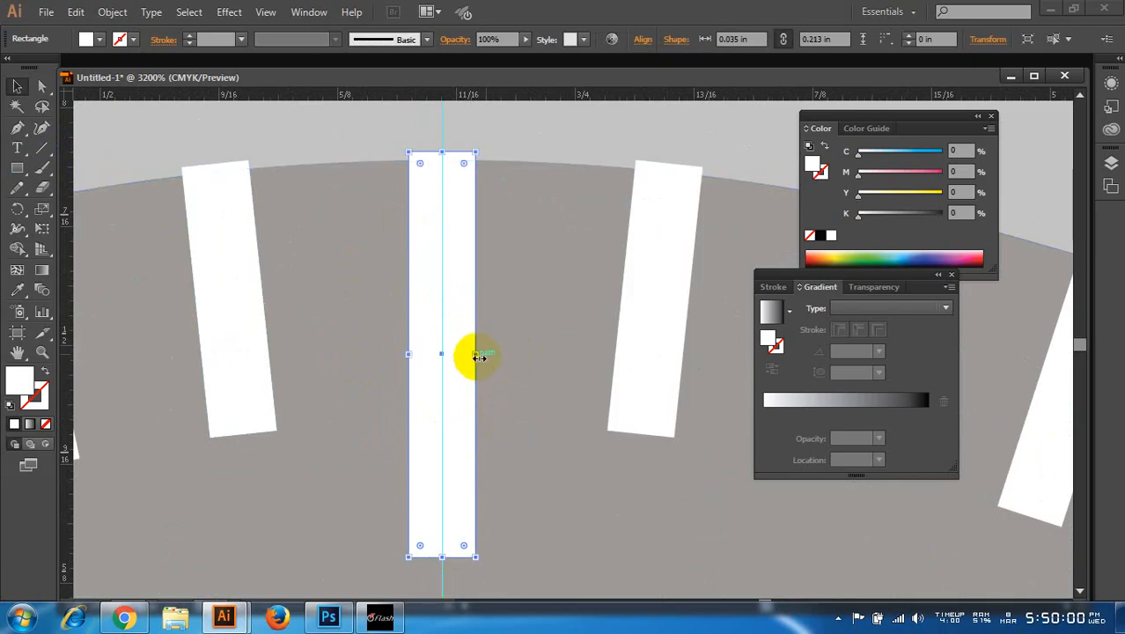
mouse_move(476, 354)
left_mouse_down()
mouse_move(533, 368)
mouse_move(478, 364)
left_mouse_up()
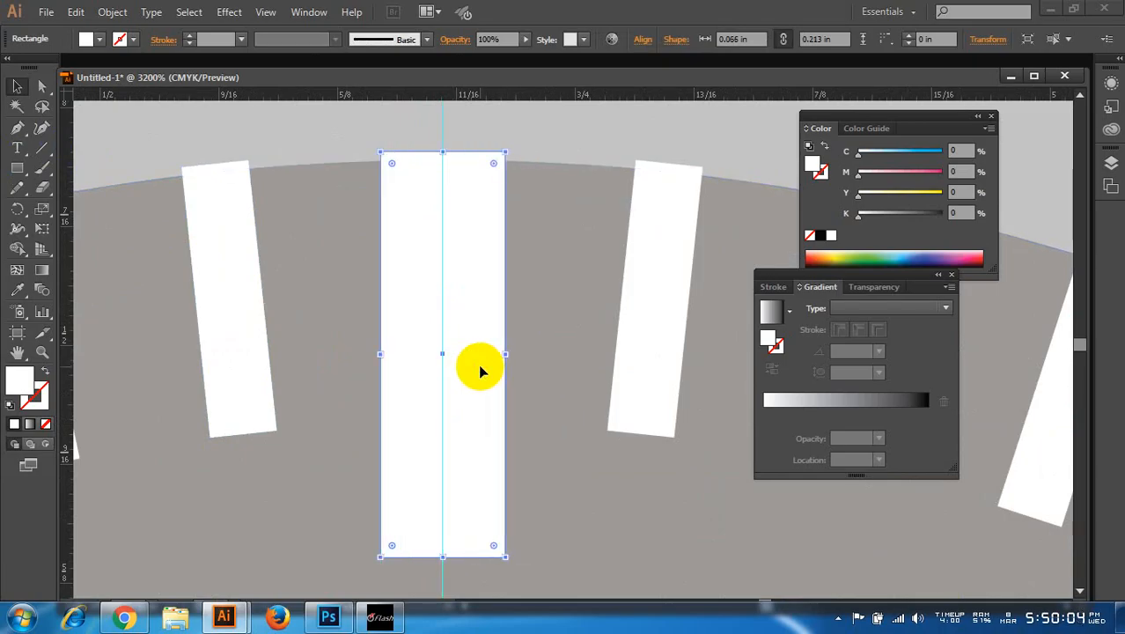
- Fill the enlarged twelve o'clock mark with black (000000) and deselect it
double_click(22, 378)
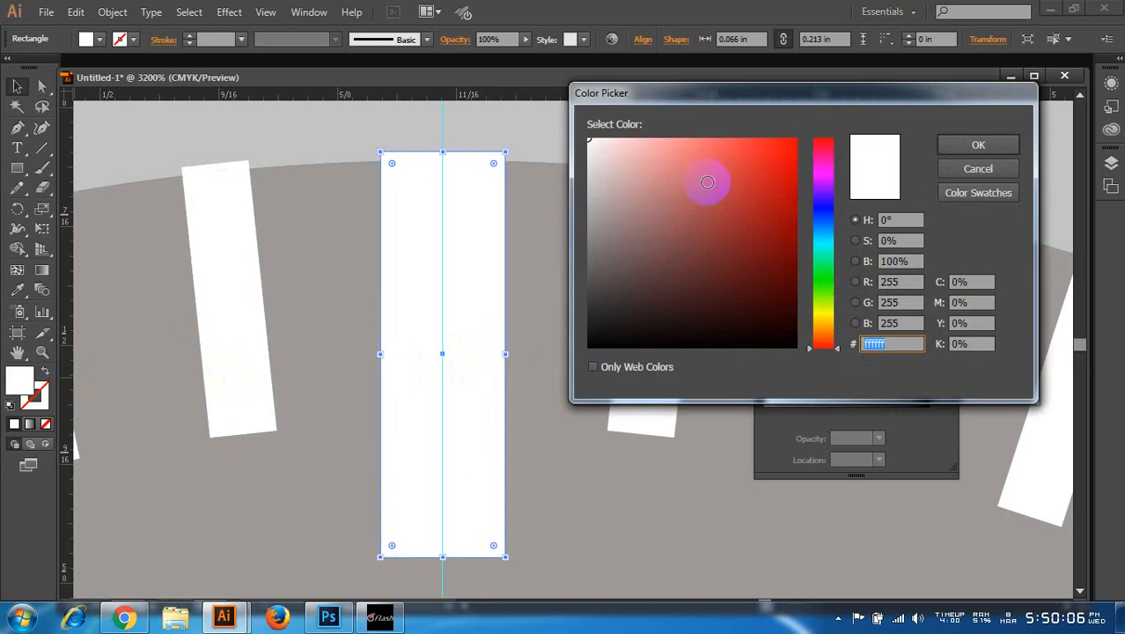
mouse_move(615, 202)
left_mouse_down()
mouse_move(598, 244)
mouse_move(658, 265)
mouse_move(583, 351)
left_mouse_up()
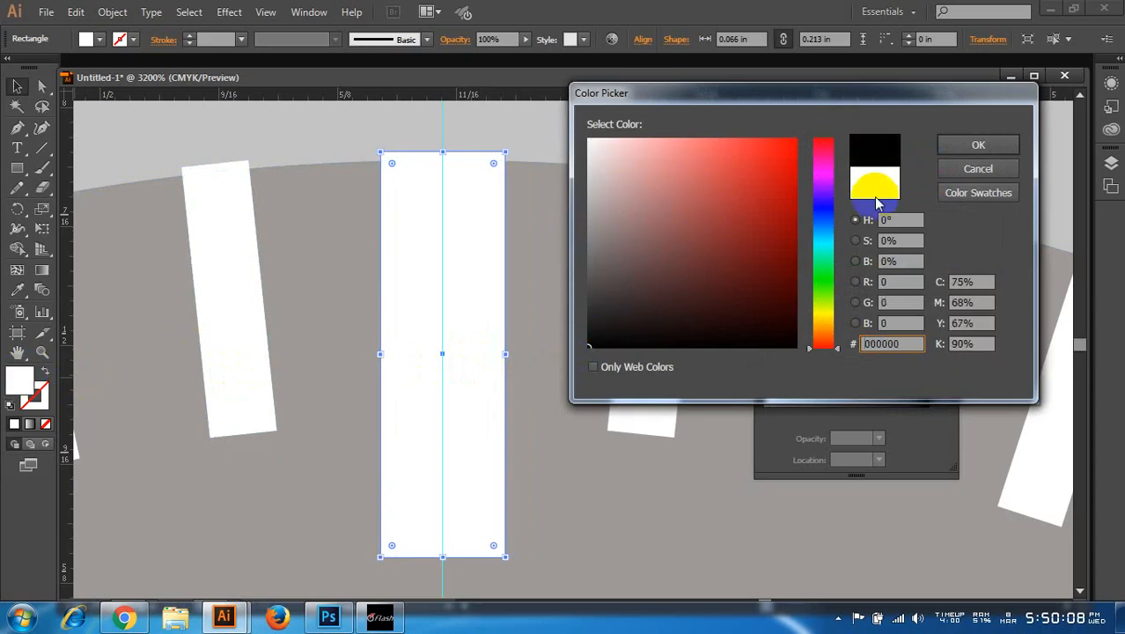
left_click(978, 144)
scroll(477, 244, "down", 5)
scroll(483, 247, "down", 1)
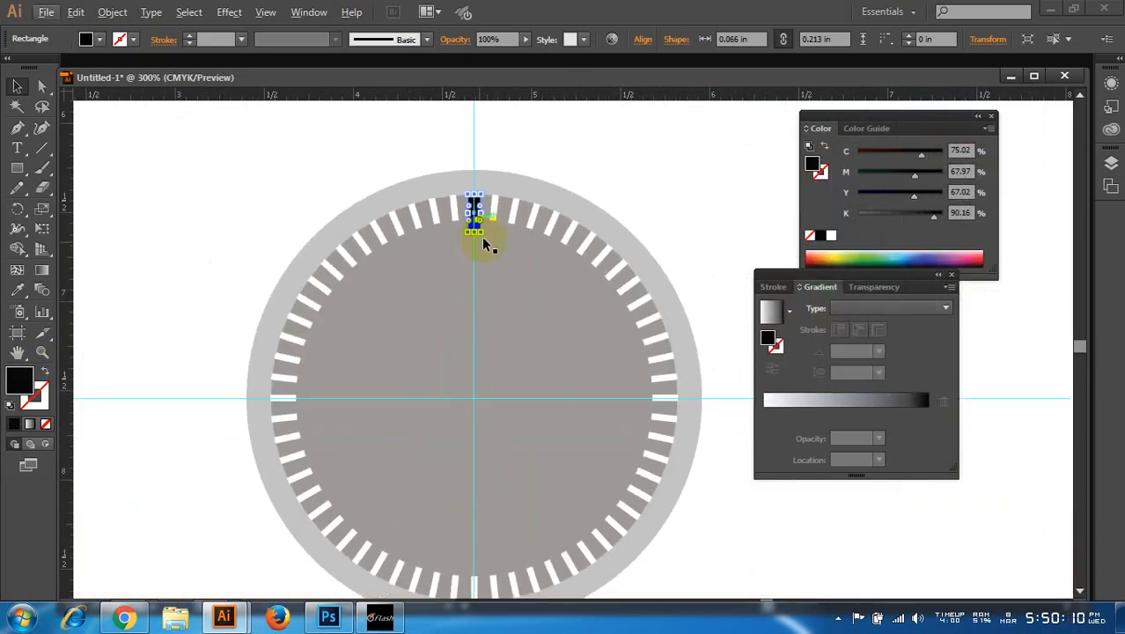
left_click(643, 169)
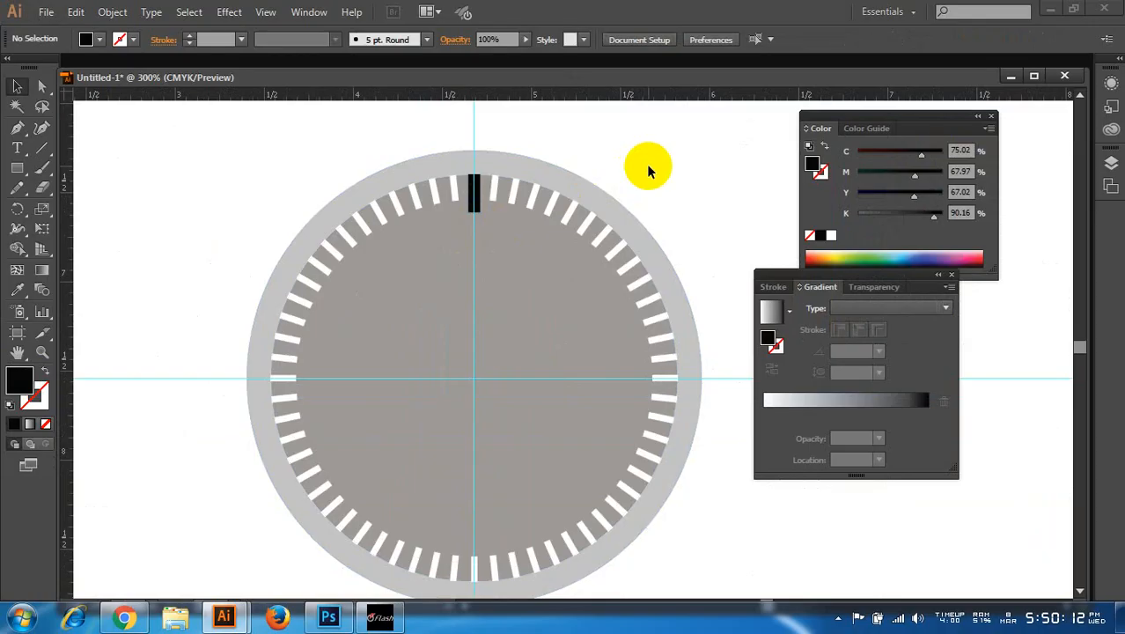
- Create a copy of the black twelve o'clock mark rotated by 30° about the intersection of the guides
scroll(646, 164, "down", 1)
left_click(479, 194)
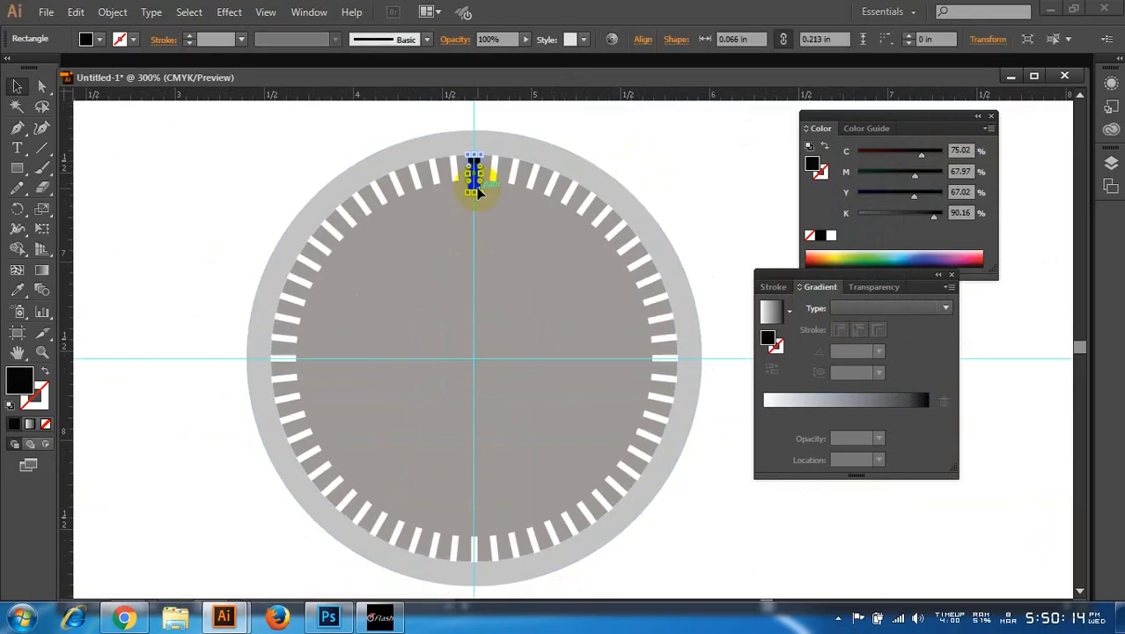
left_click(20, 209)
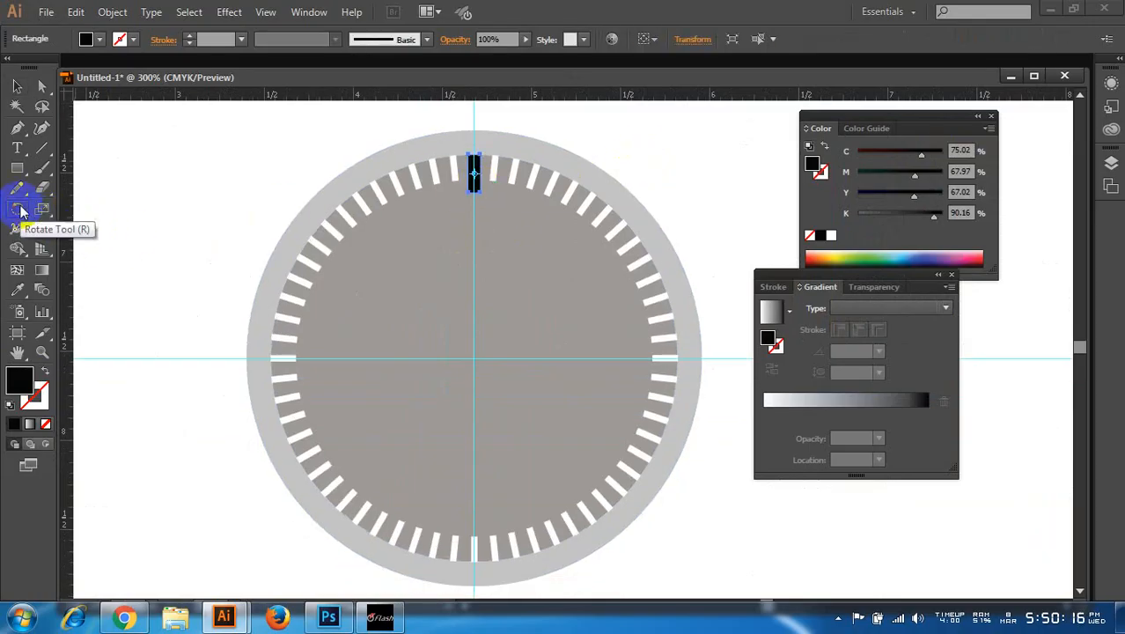
left_click(474, 357, "alt")
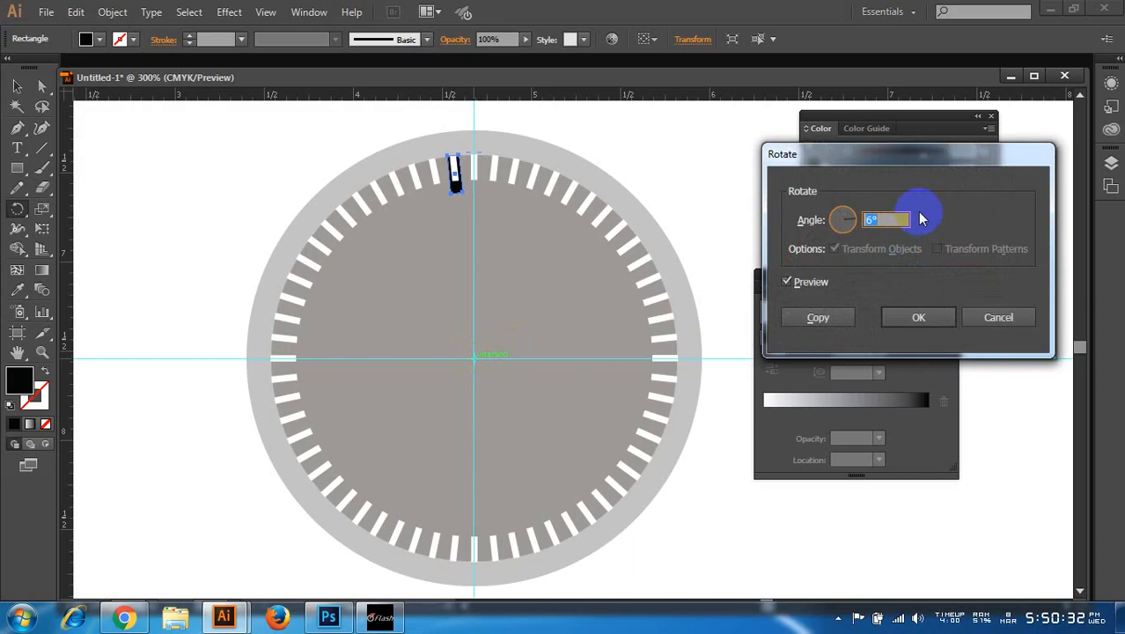
left_click(886, 218)
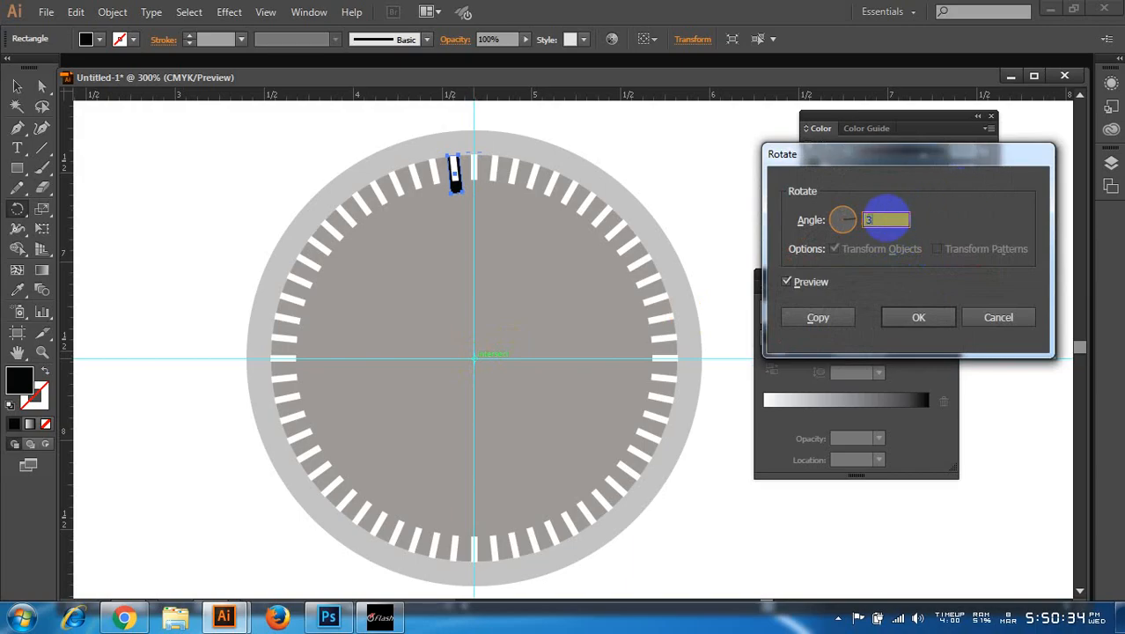
left_click(817, 319)
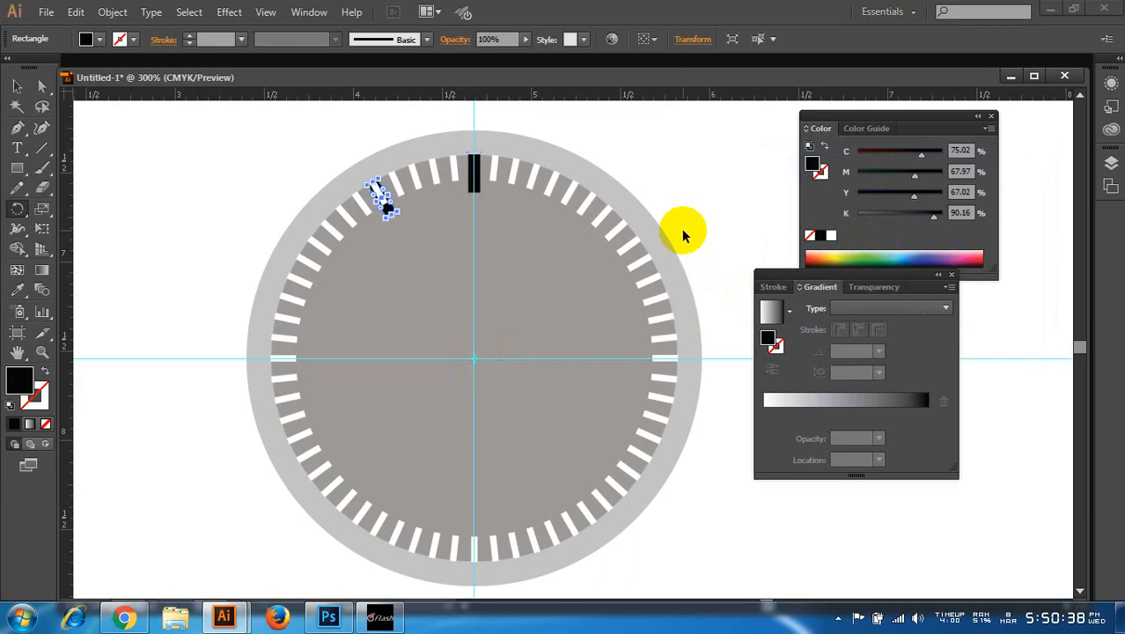
- Repeat the rotated copy of the black mark until all twelve hour positions are filled, and deselect
key("ctrl+d")
key("ctrl+d")
key("ctrl+d")
key("ctrl+d")
key("ctrl+d")
key("ctrl+d")
key("ctrl+d")
key("ctrl+d")
key("ctrl+d")
key("ctrl+d")
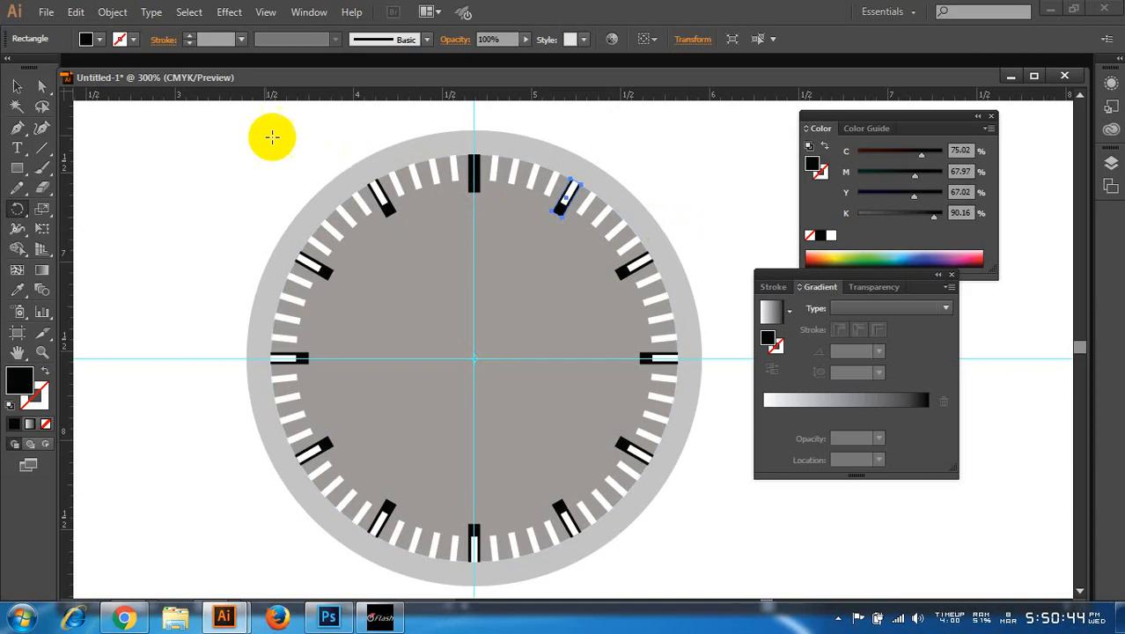
left_click(16, 86)
left_click(120, 171)
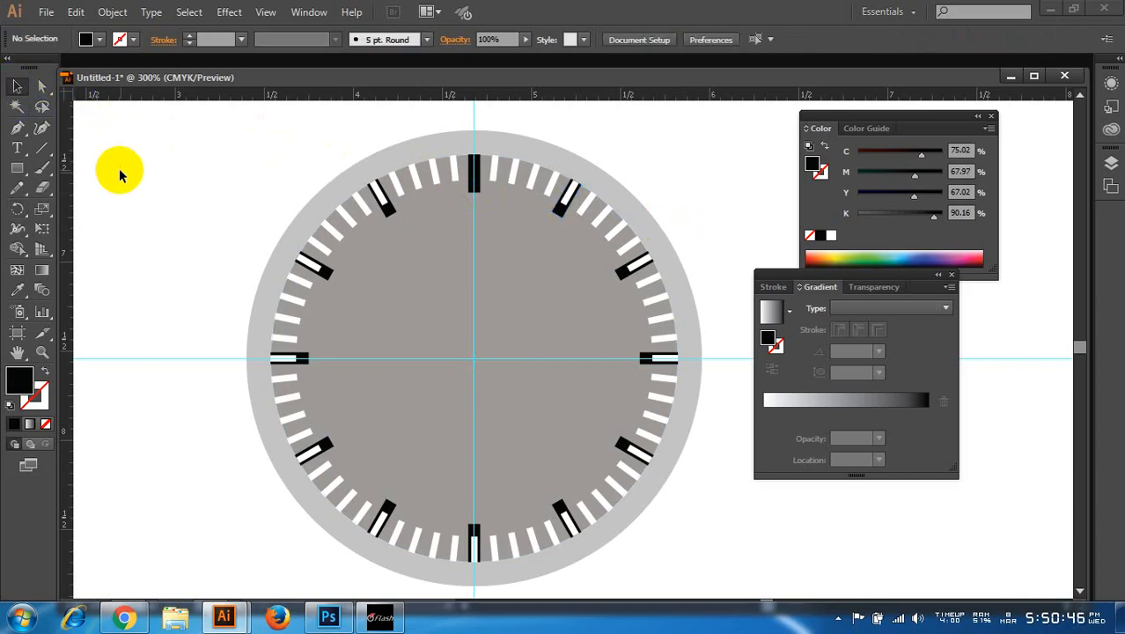
- Send the black twelve o'clock mark backward behind the white minute mark at the same position, and deselect it
scroll(234, 226, "down", 1)
scroll(234, 226, "up", 1)
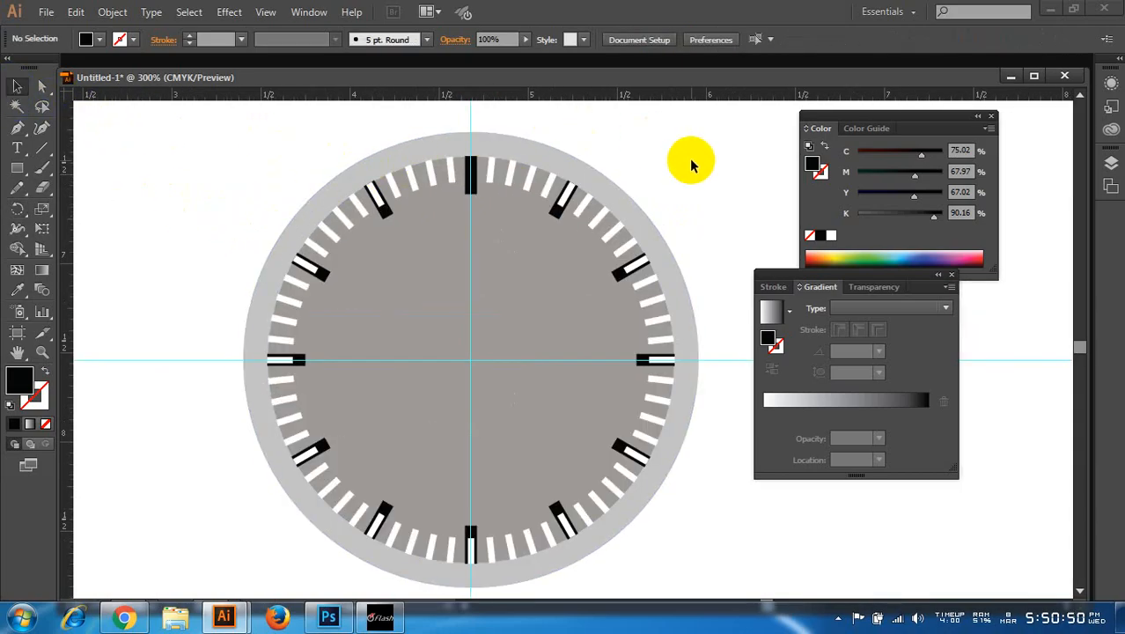
left_click(639, 270)
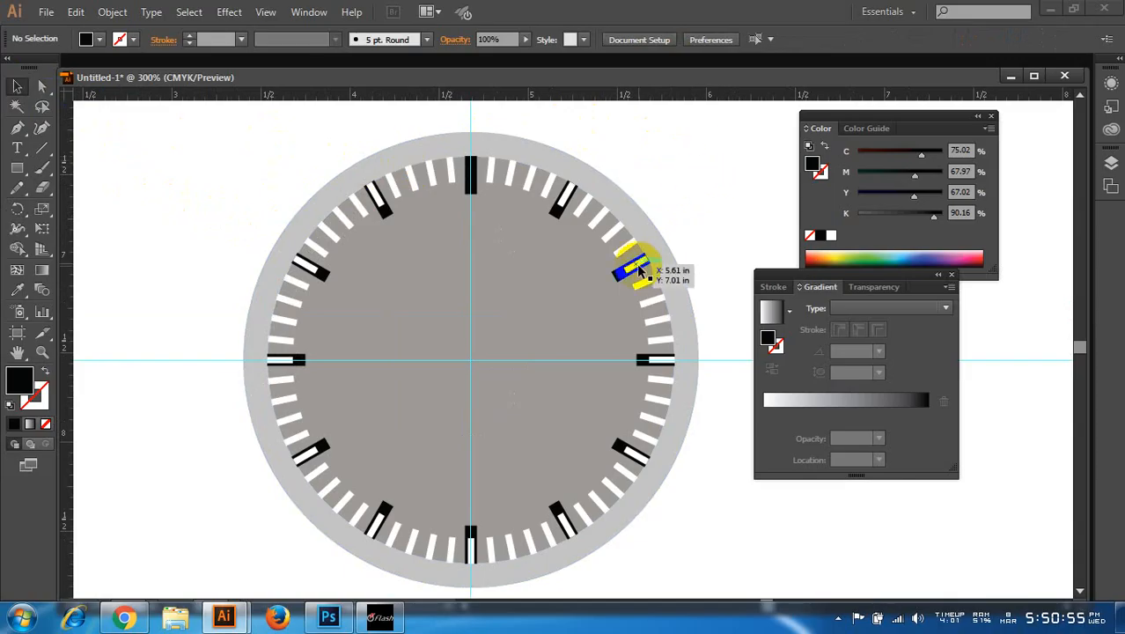
left_click(721, 205)
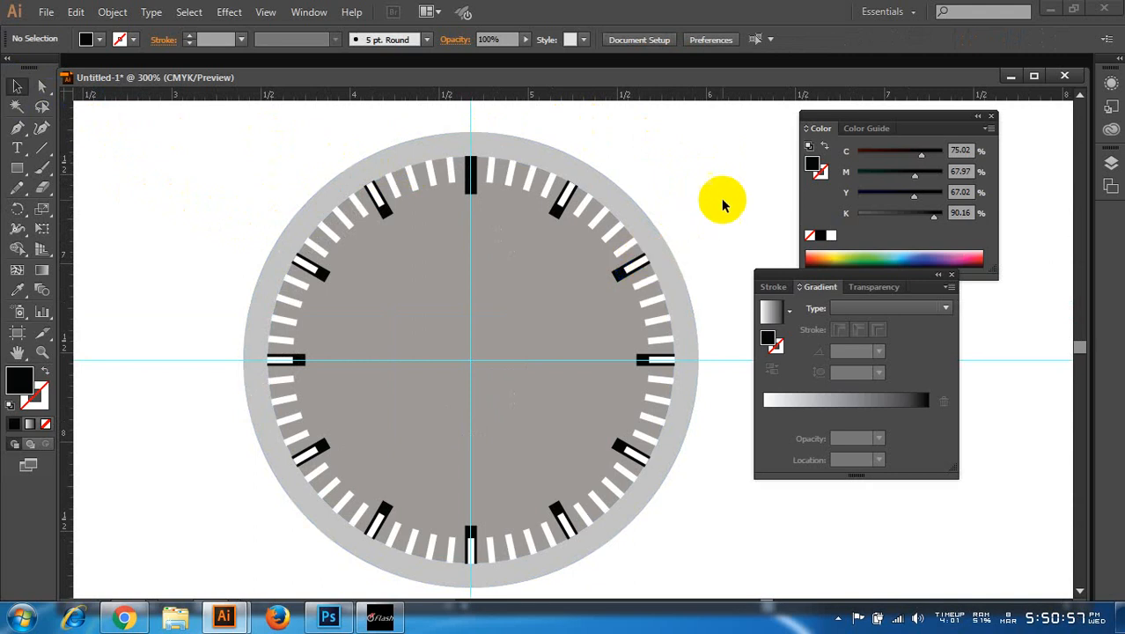
left_click(473, 181)
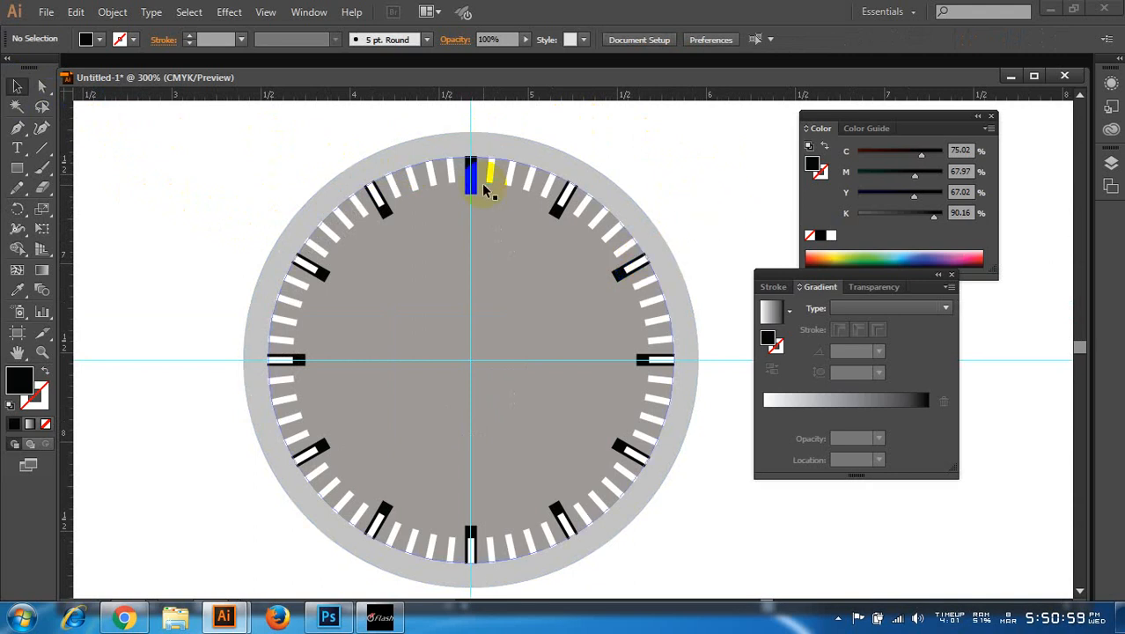
left_click(475, 194)
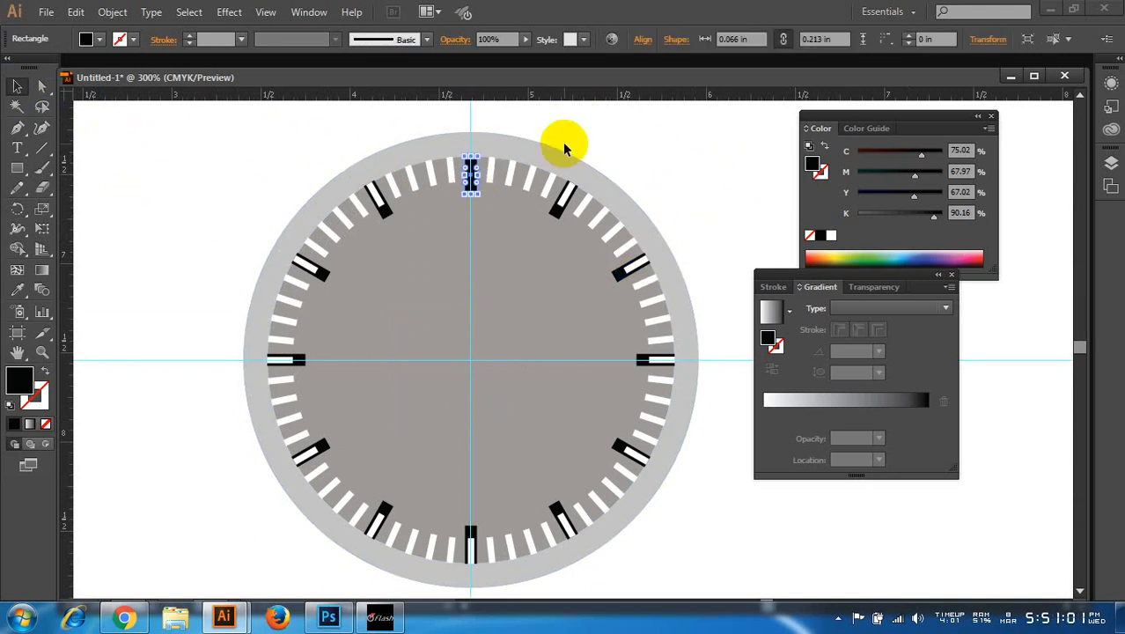
scroll(464, 138, "up", 4)
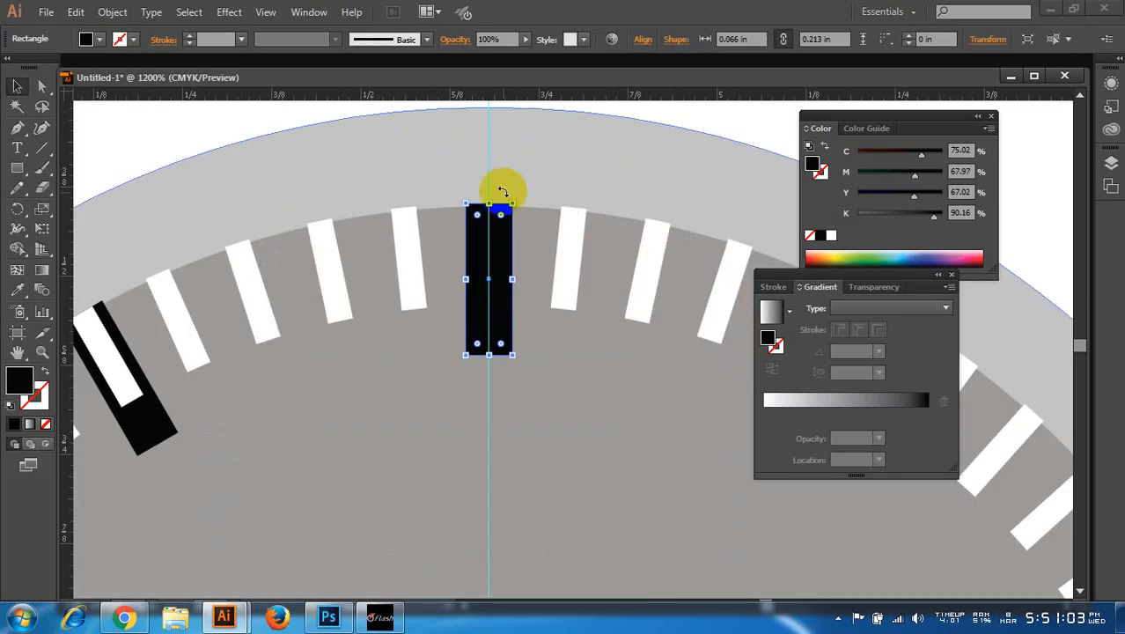
left_click(500, 231)
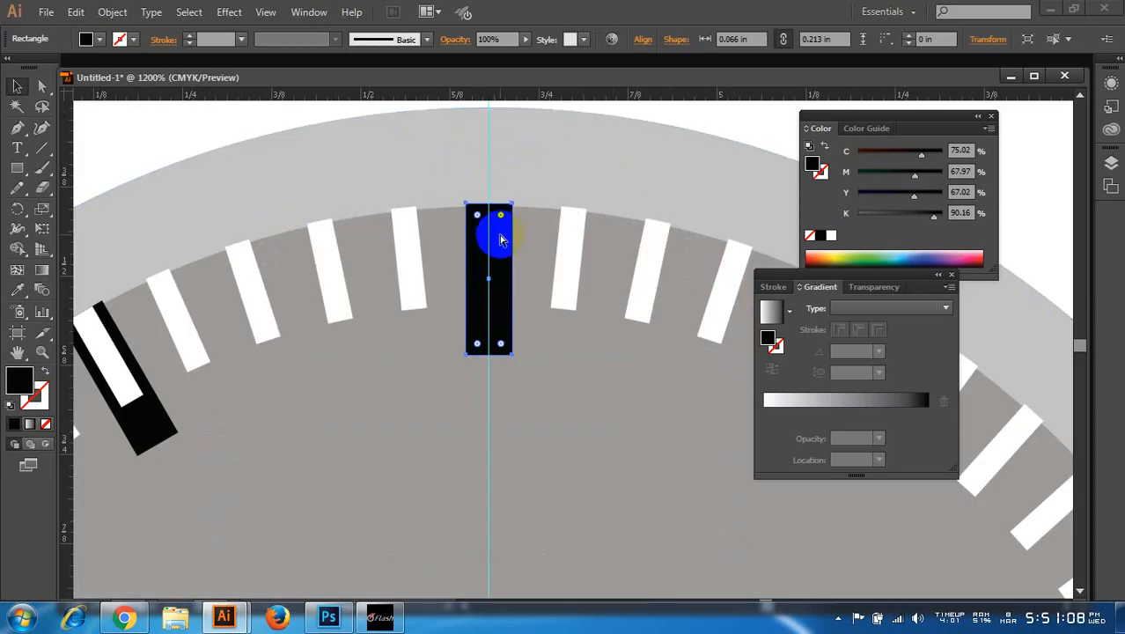
key("ctrl+[")
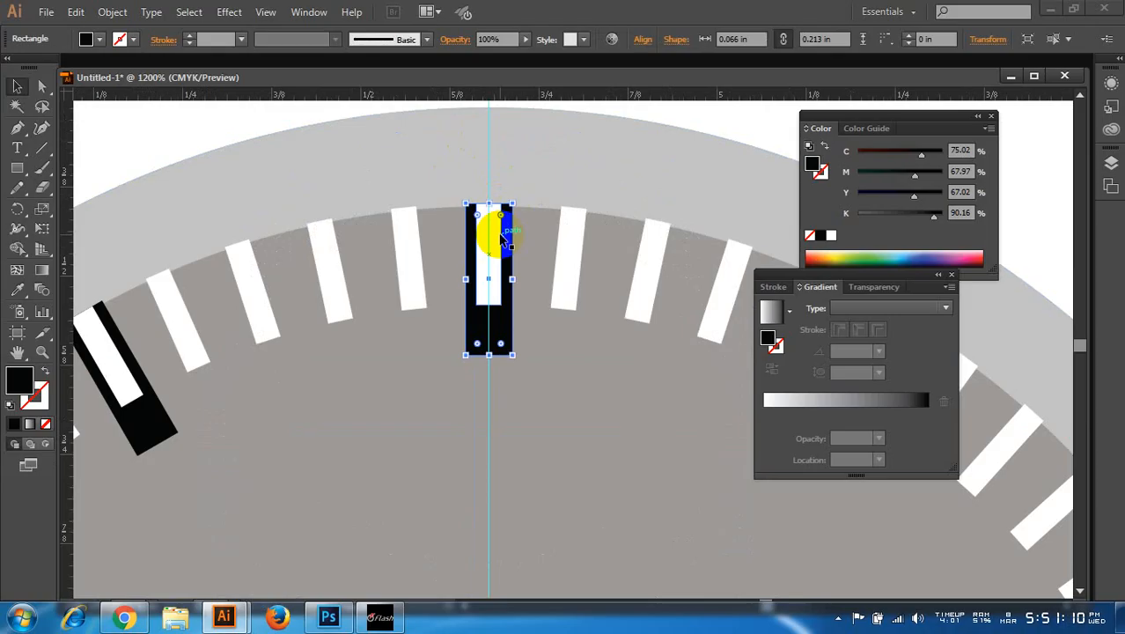
scroll(500, 234, "down", 4)
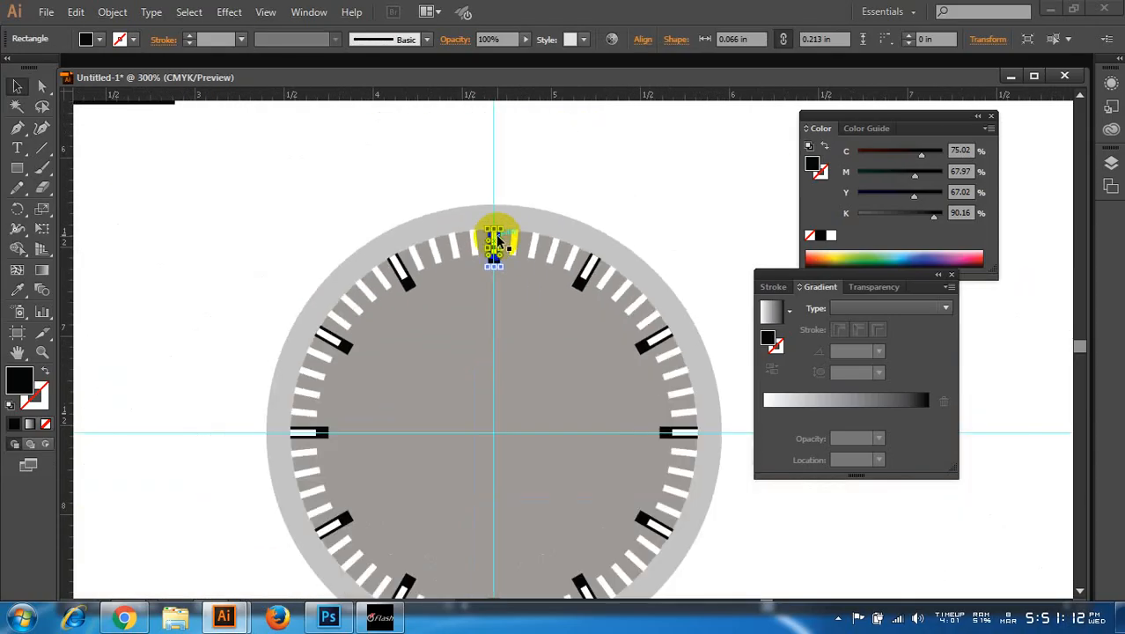
left_click_drag(481, 230, 401, 218)
left_click(624, 180)
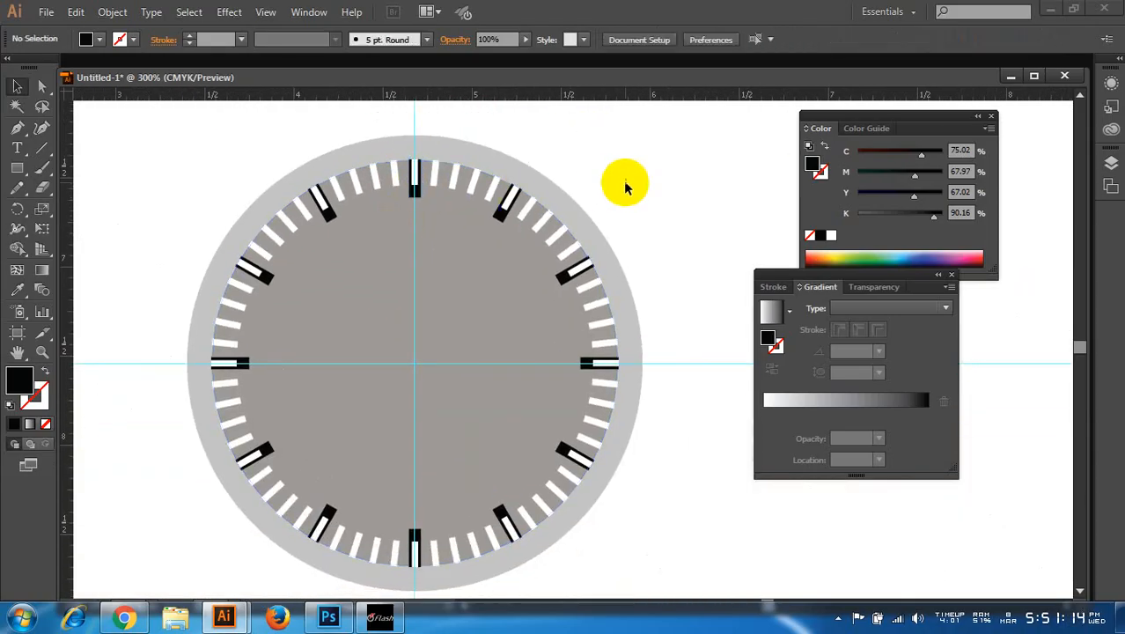
- Draw a black rectangle about 0.115 in wide and 0.898 in high from below the twelve o'clock mark to the clock's centre
scroll(623, 180, "down", 1)
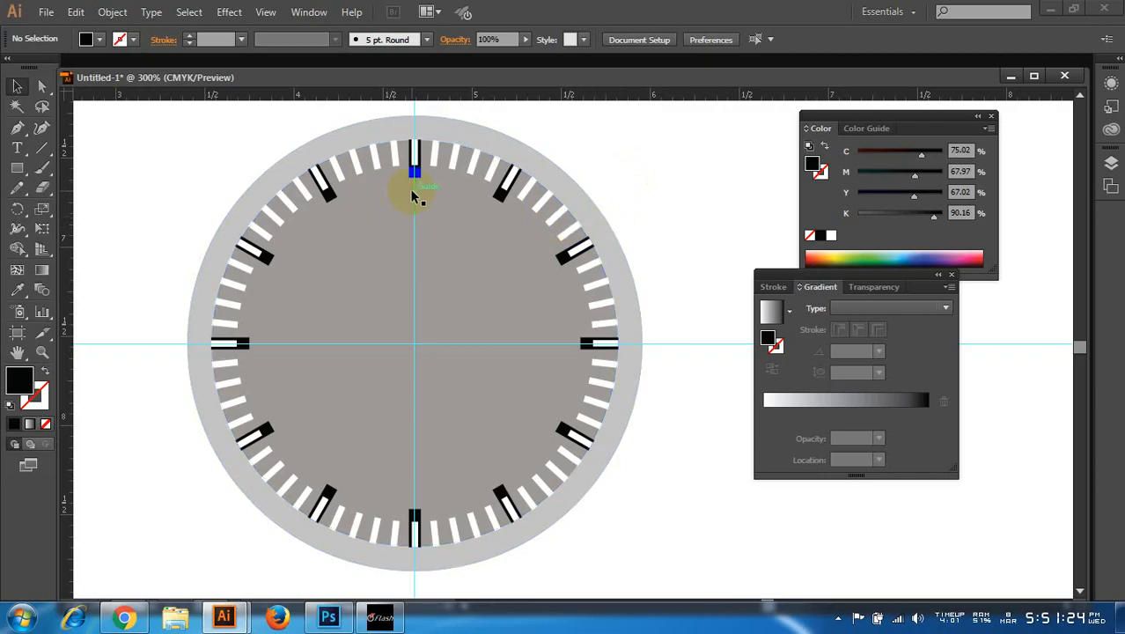
scroll(419, 189, "up", 1)
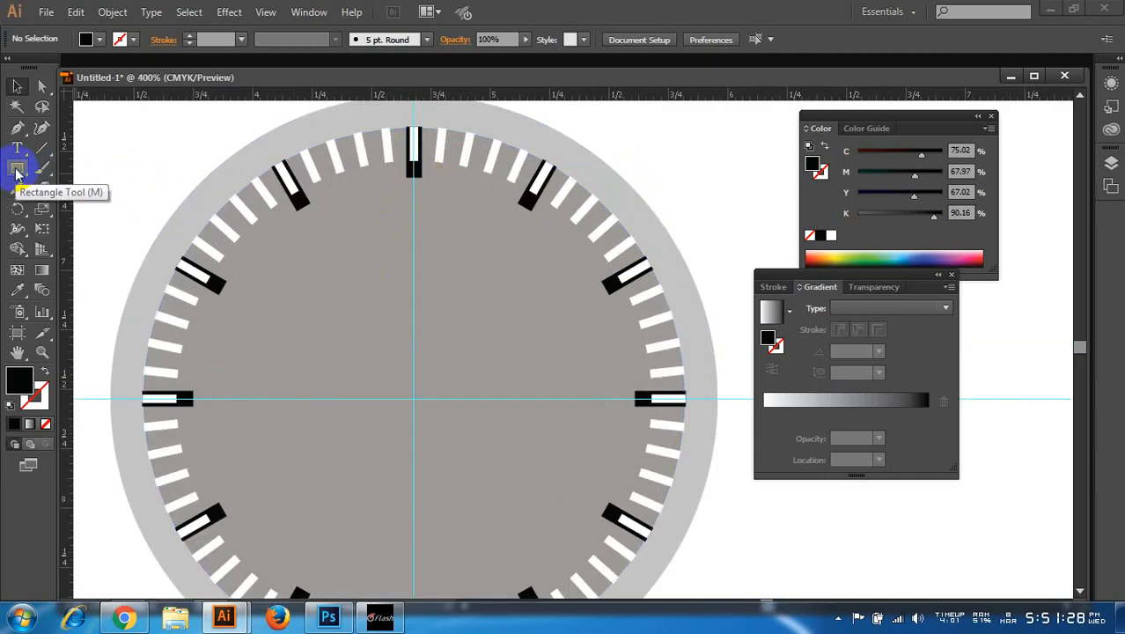
left_click_drag(17, 170, 60, 169)
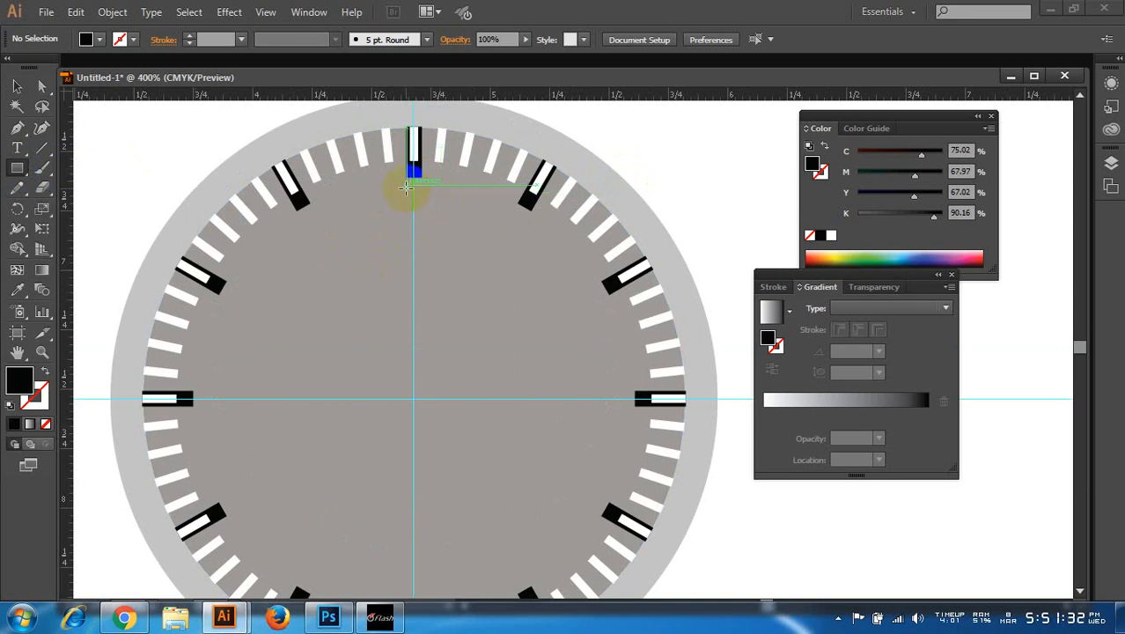
left_click_drag(405, 186, 427, 402)
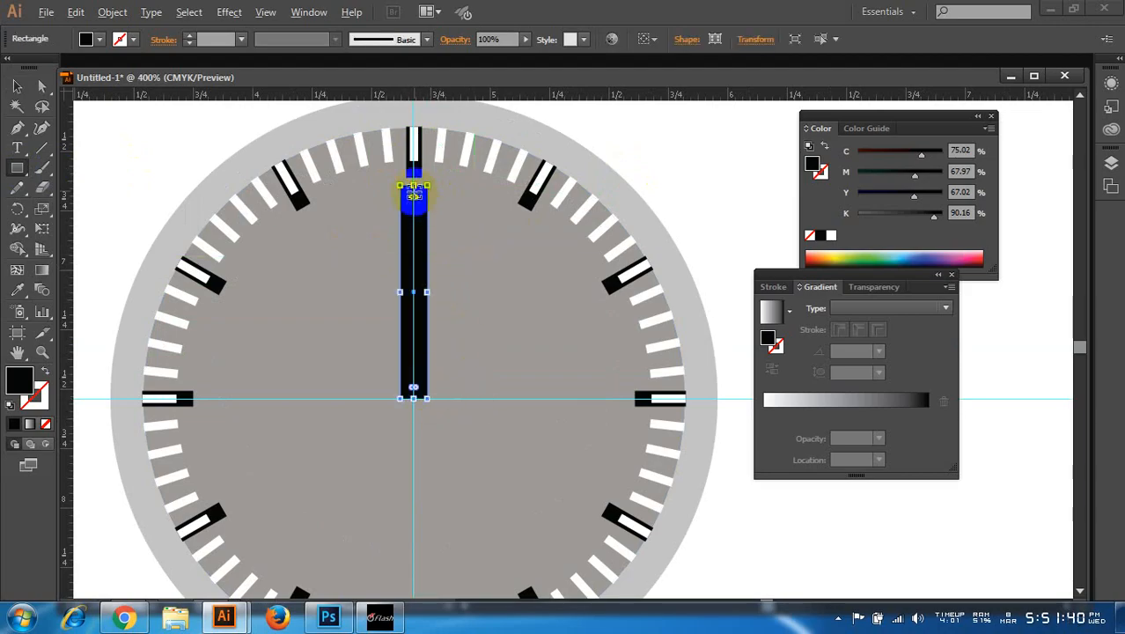
scroll(417, 157, "up", 1)
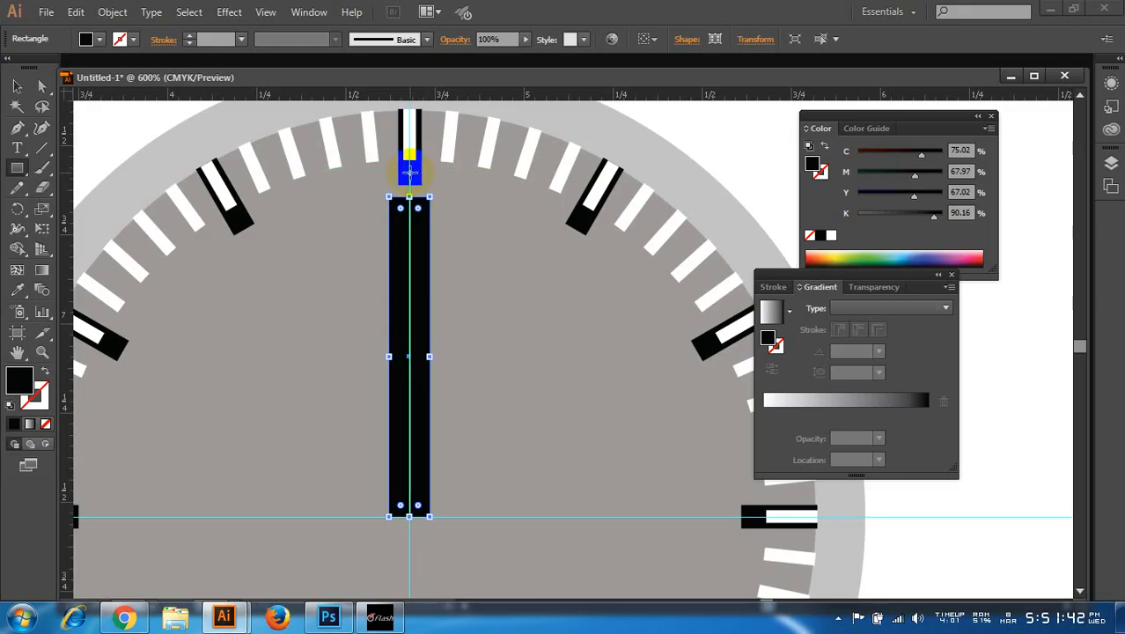
scroll(301, 220, "down", 3)
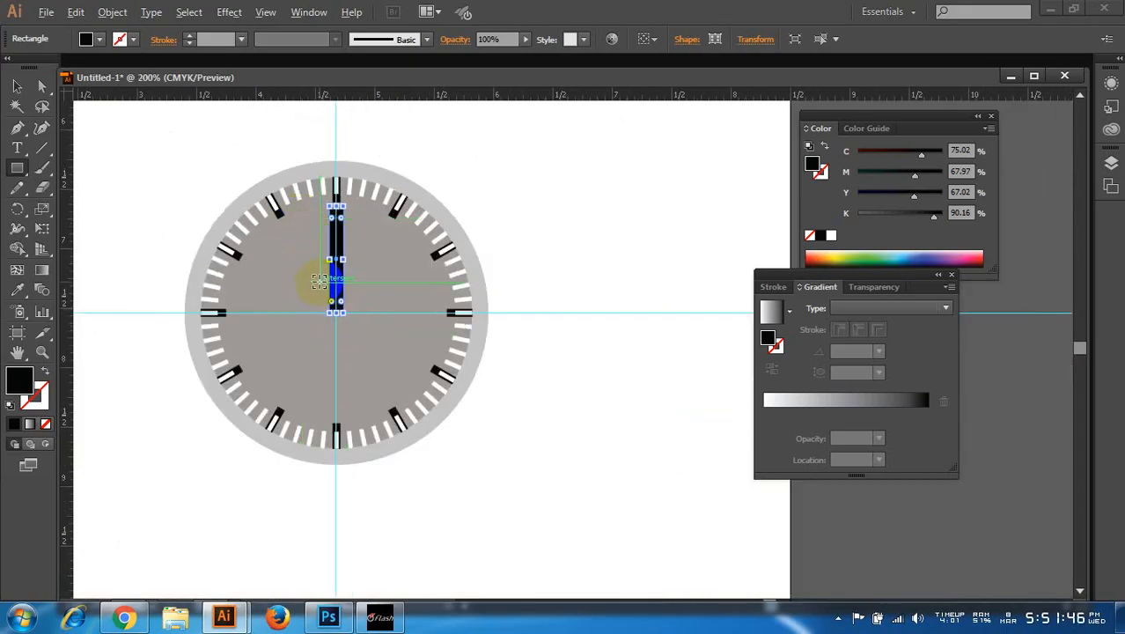
scroll(326, 282, "up", 1)
- Nudge the black hand rectangle downward so its lower end extends slightly past the intersection of the guides
left_click(18, 86)
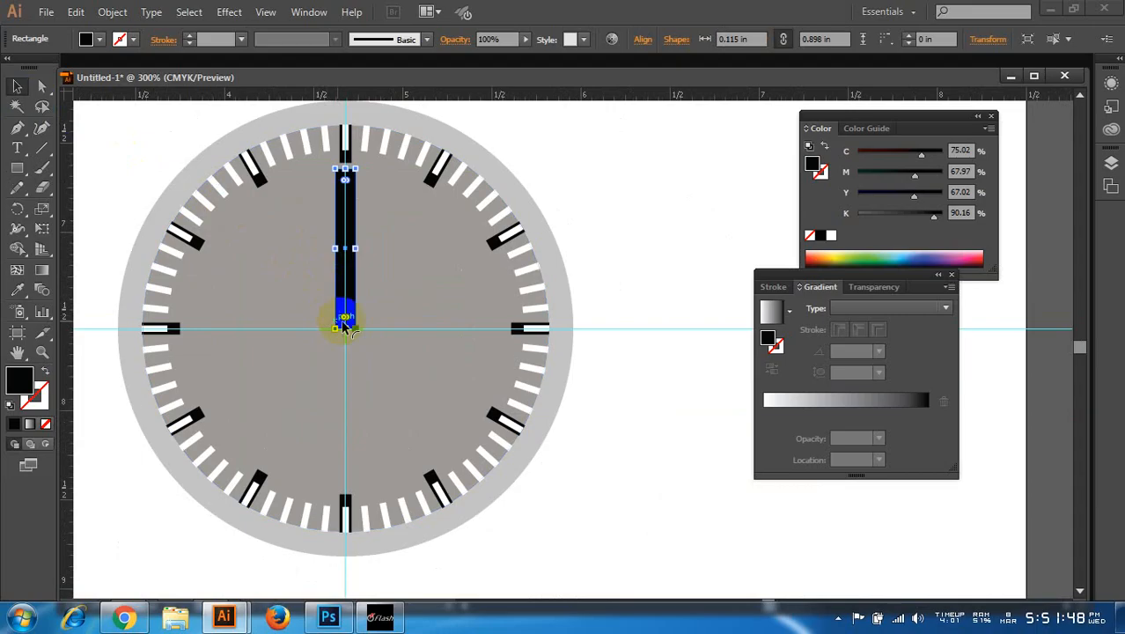
key("Down")
key("Down")
key("Down")
key("Down")
key("Down")
key("Down")
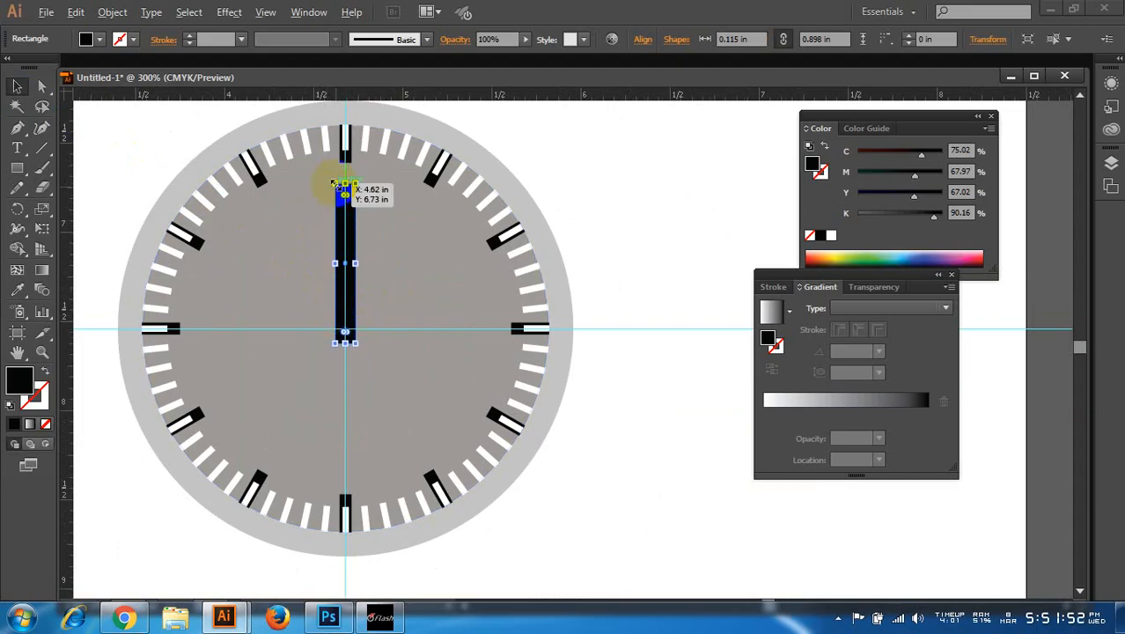
- Add an anchor point on the left edge of the hand rectangle with the Pen tool, a short way below its upper end
scroll(338, 184, "up", 2)
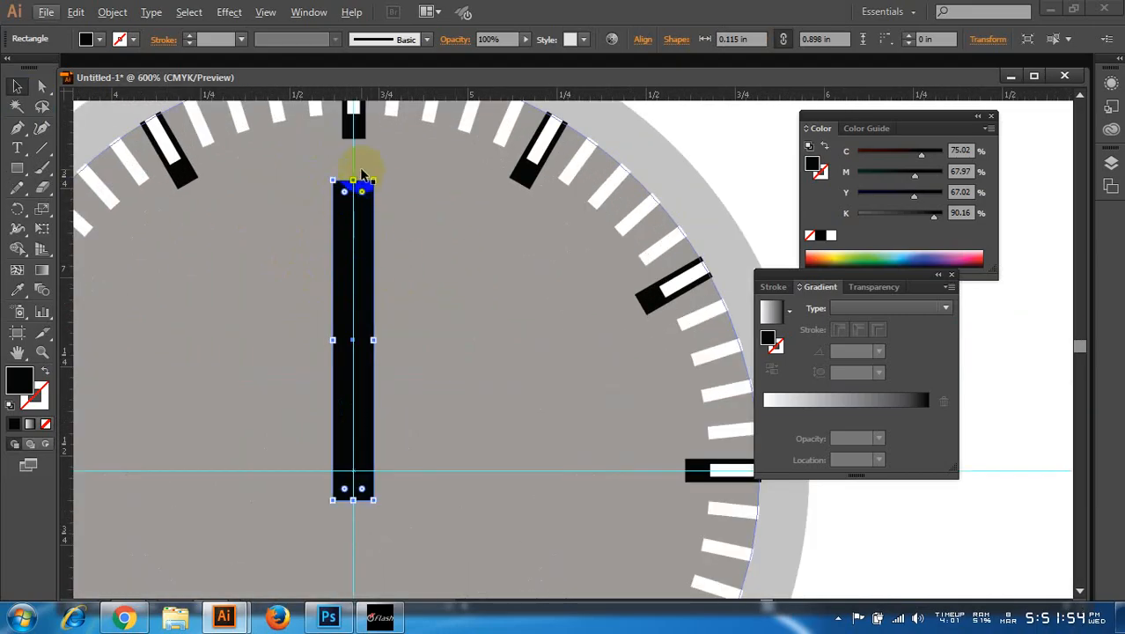
left_click(17, 128)
left_click(351, 183)
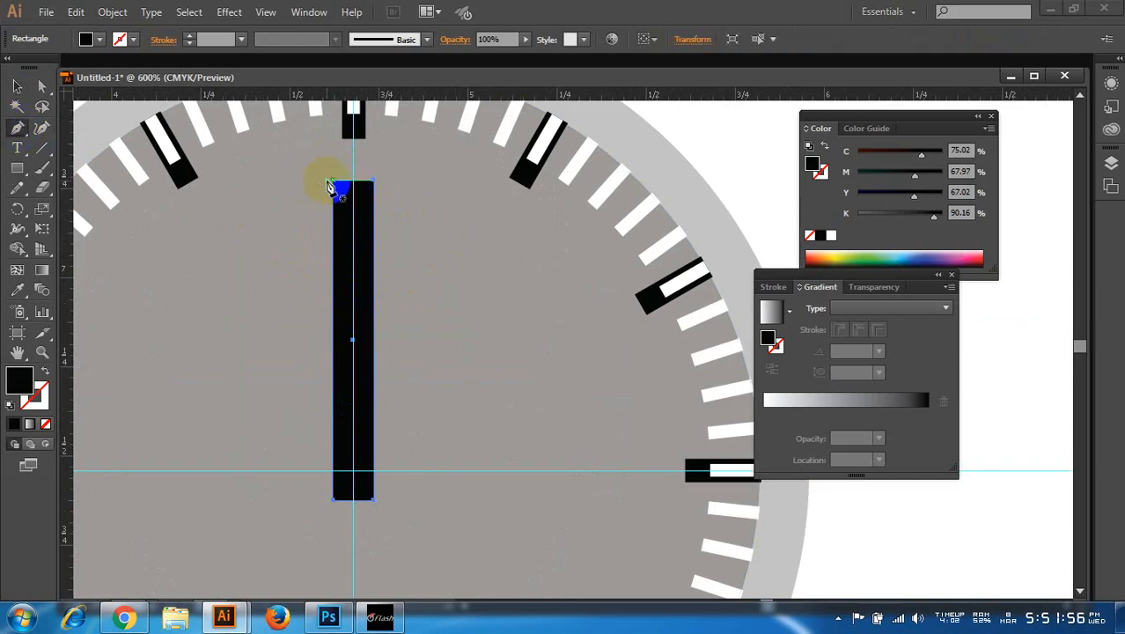
scroll(355, 186, "up", 2)
scroll(354, 190, "up", 4)
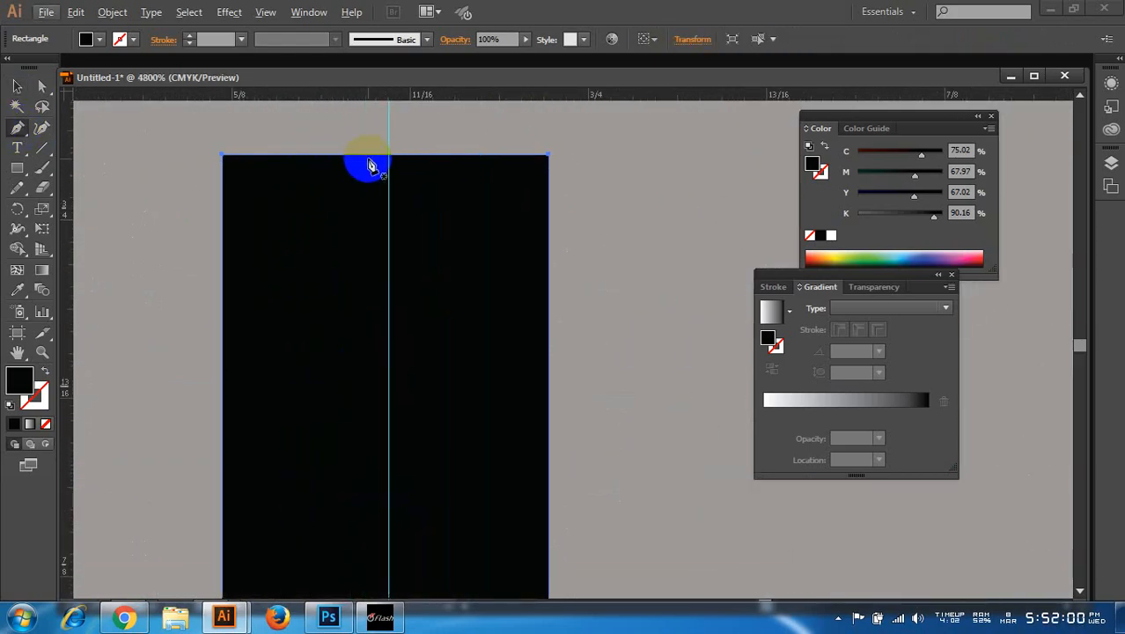
scroll(374, 189, "down", 4)
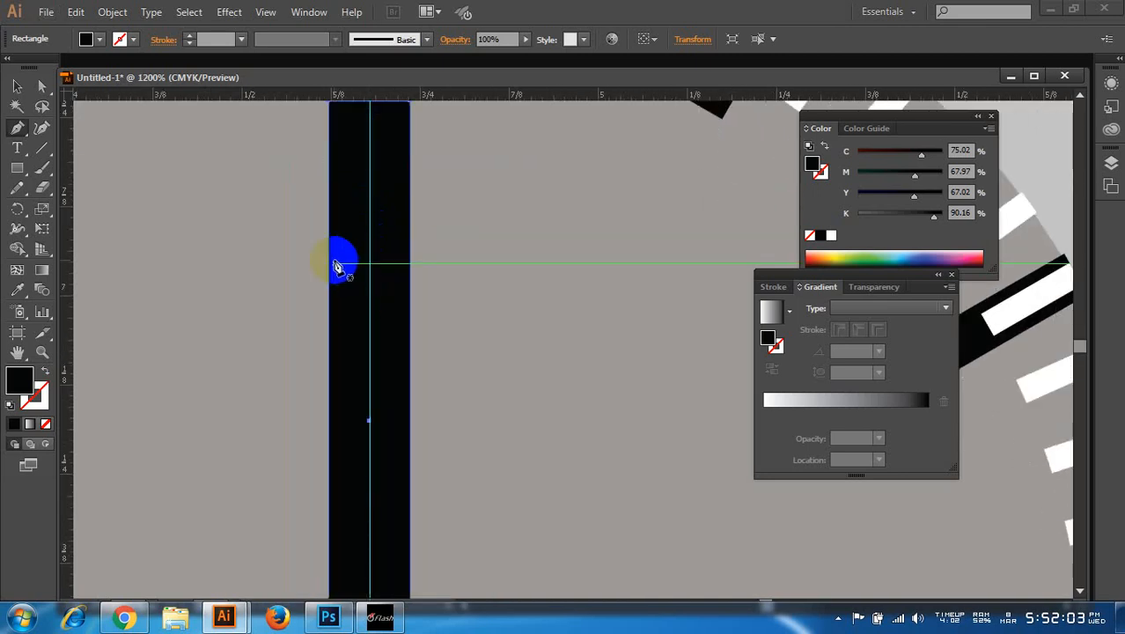
left_click(333, 262)
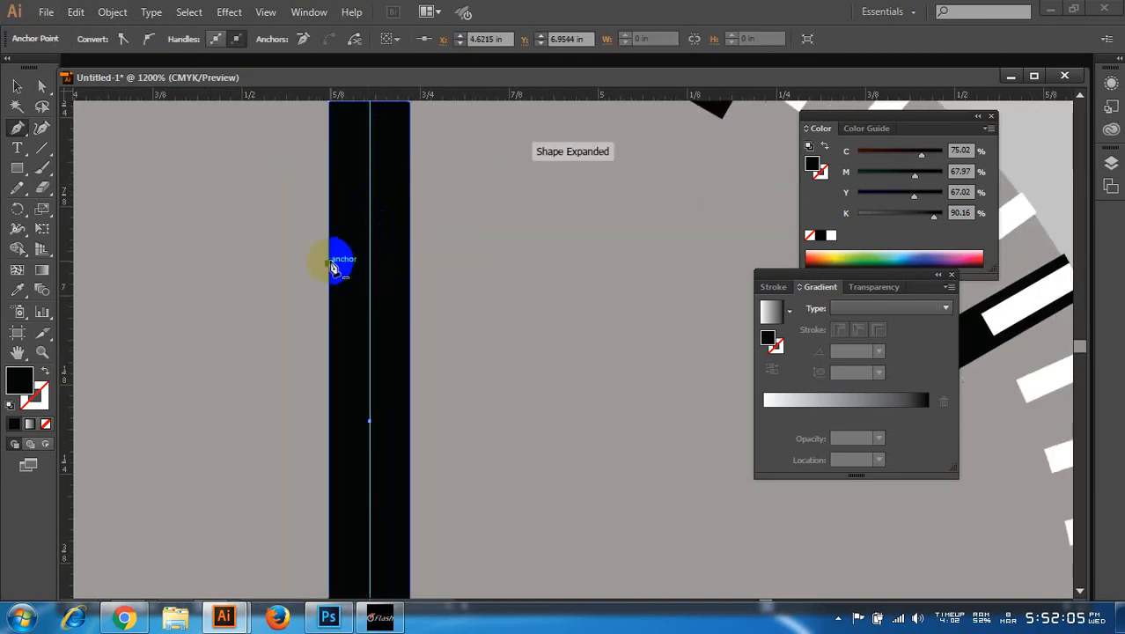
- Add a matching anchor point on the right edge of the hand, level with the one on the left edge
left_click(411, 262)
scroll(461, 241, "up", 1)
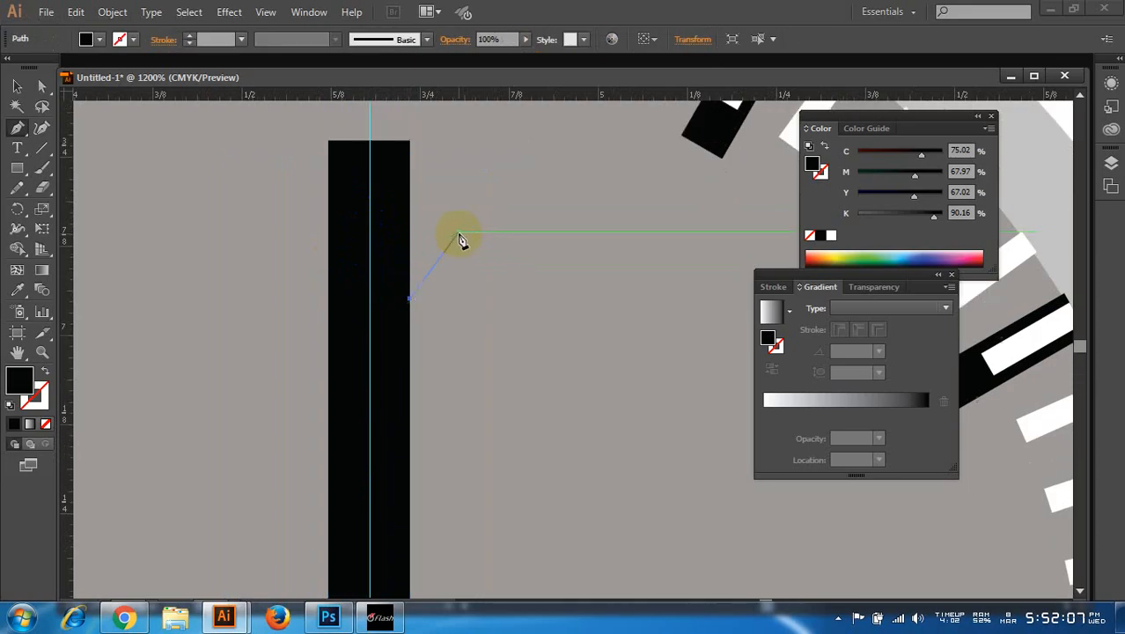
key("ctrl+z")
left_click(393, 276, "ctrl")
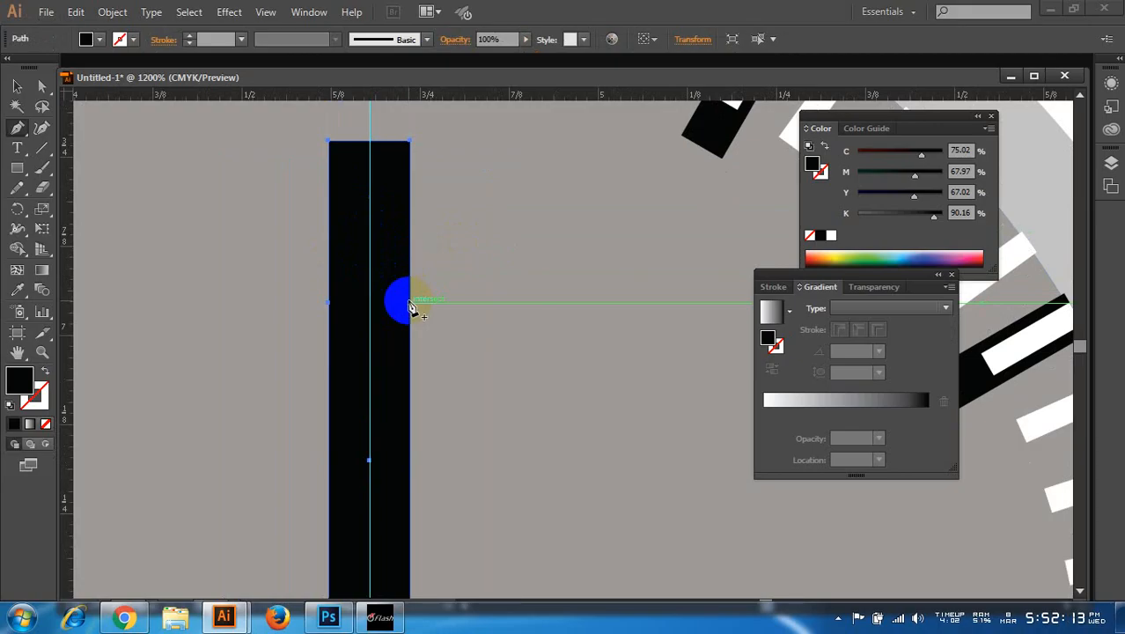
left_click(409, 302)
scroll(382, 232, "up", 2)
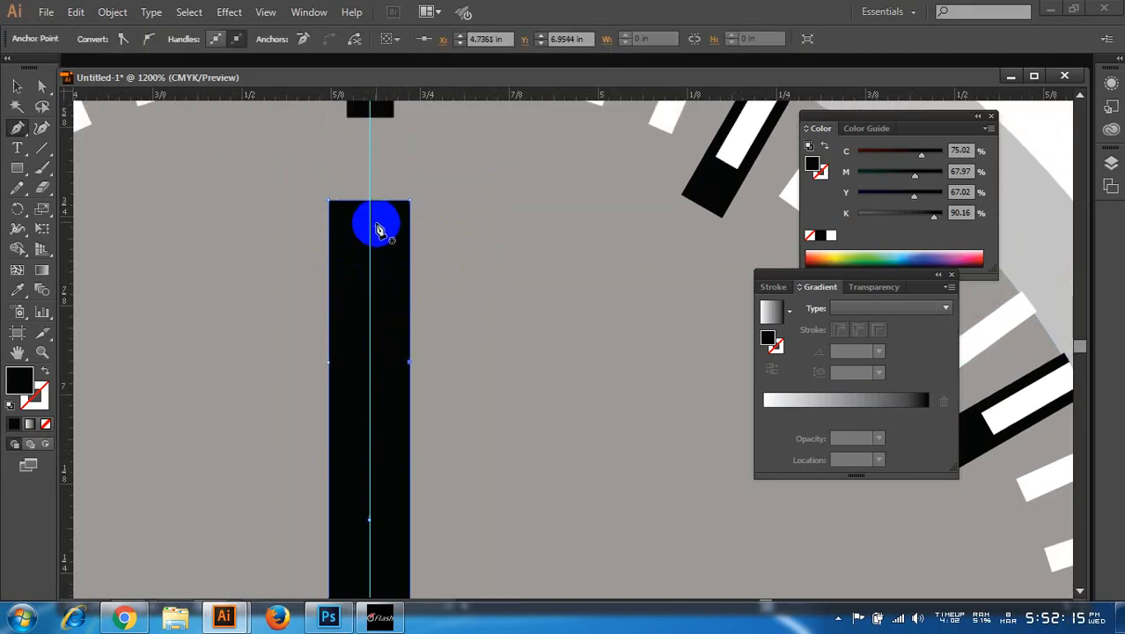
- Move both upper corner anchors of the hand inward onto the vertical guide to form a pointed tip
scroll(377, 207, "up", 2)
left_click(41, 85)
left_click(281, 208)
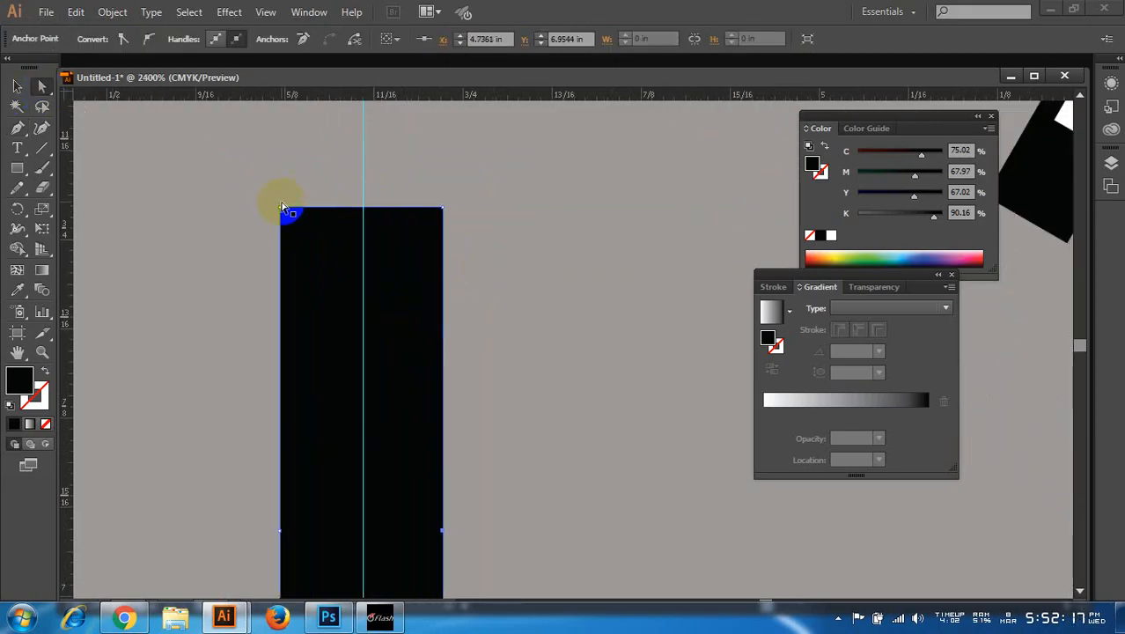
left_click_drag(282, 208, 361, 208)
left_click(443, 209)
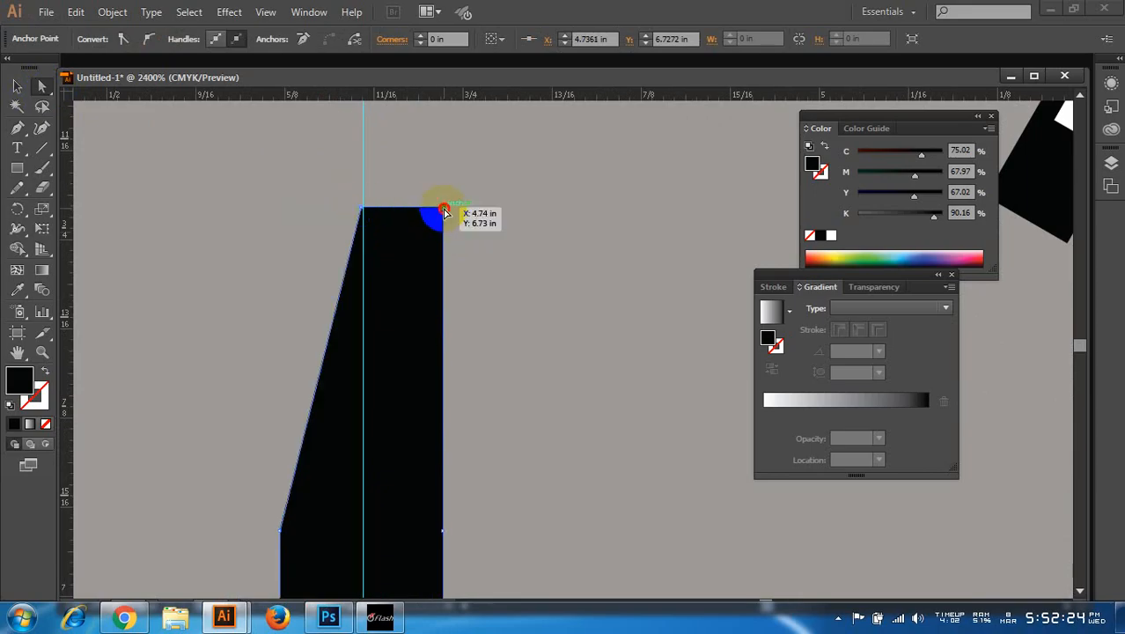
left_click_drag(444, 211, 366, 212)
scroll(383, 243, "down", 5)
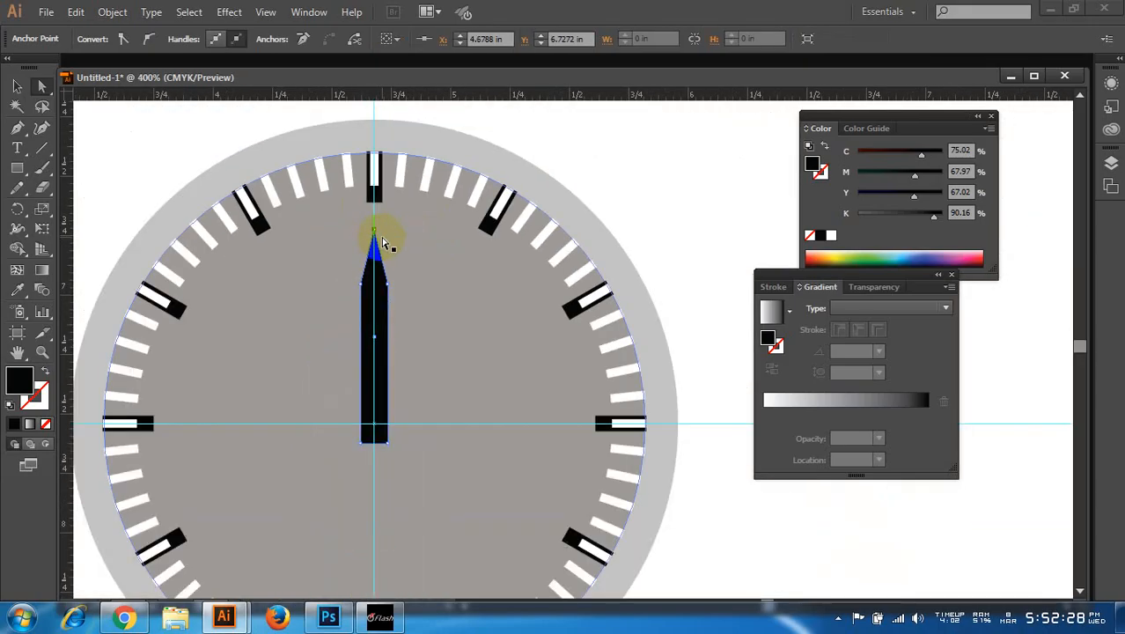
- Examine the hand's tapered tip, side anchor points and lower end up close
scroll(379, 278, "up", 3)
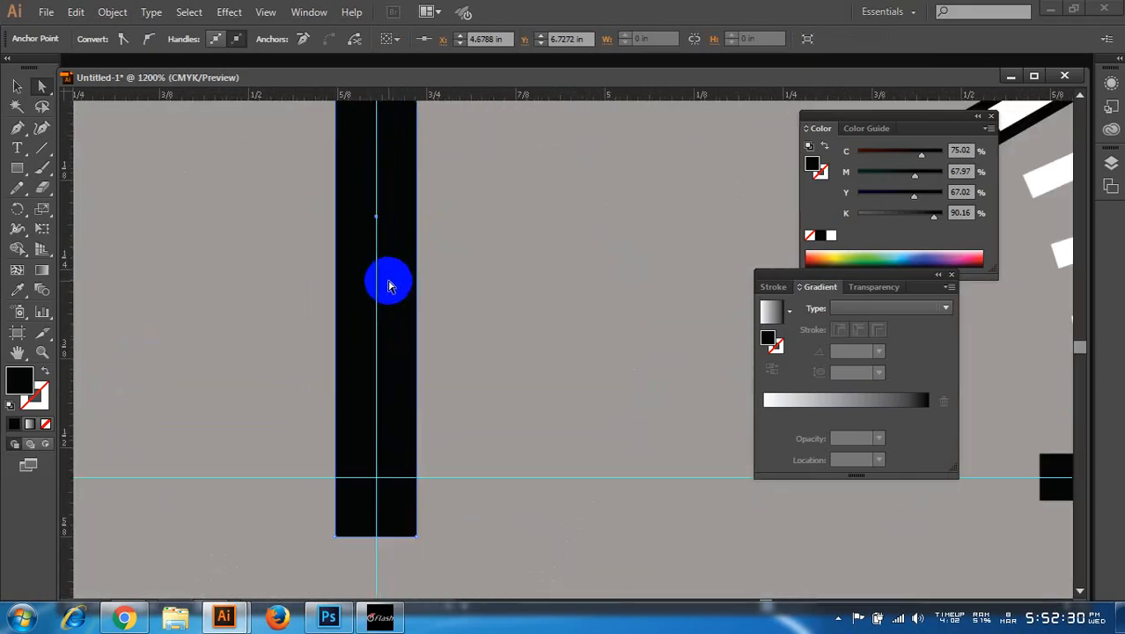
scroll(389, 285, "up", 2)
scroll(338, 151, "up", 4)
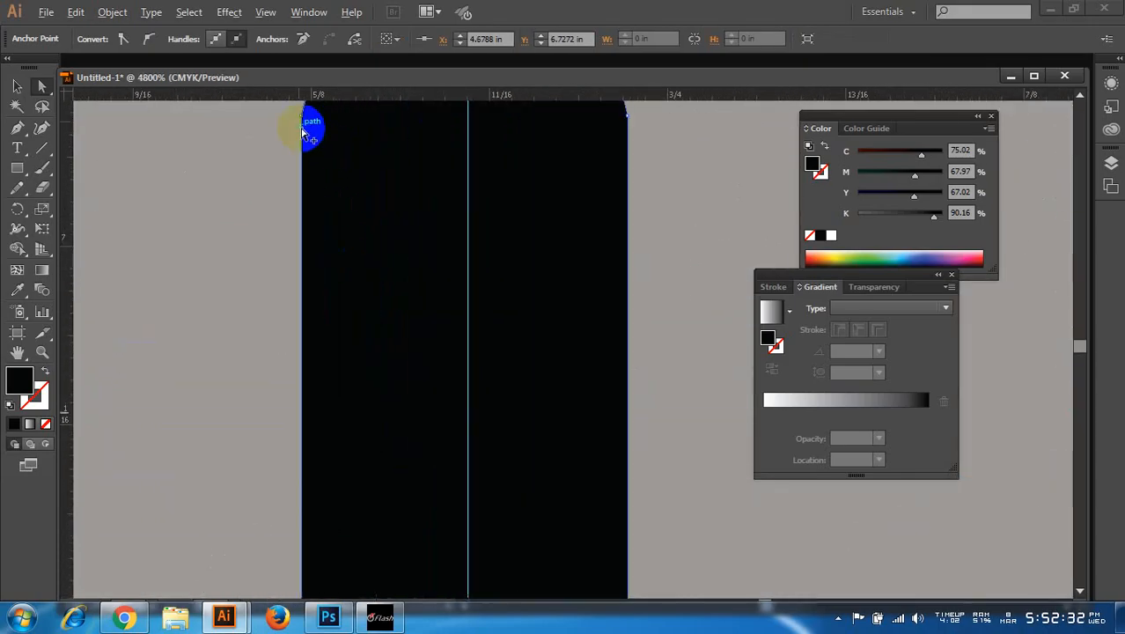
scroll(313, 158, "up", 3)
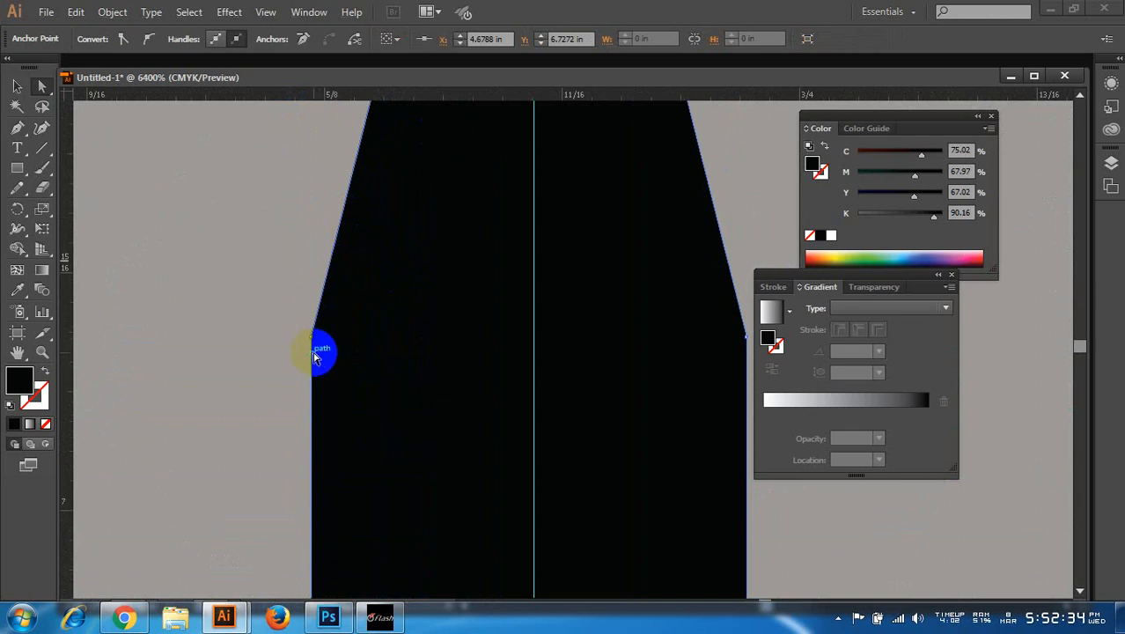
scroll(326, 315, "down", 7)
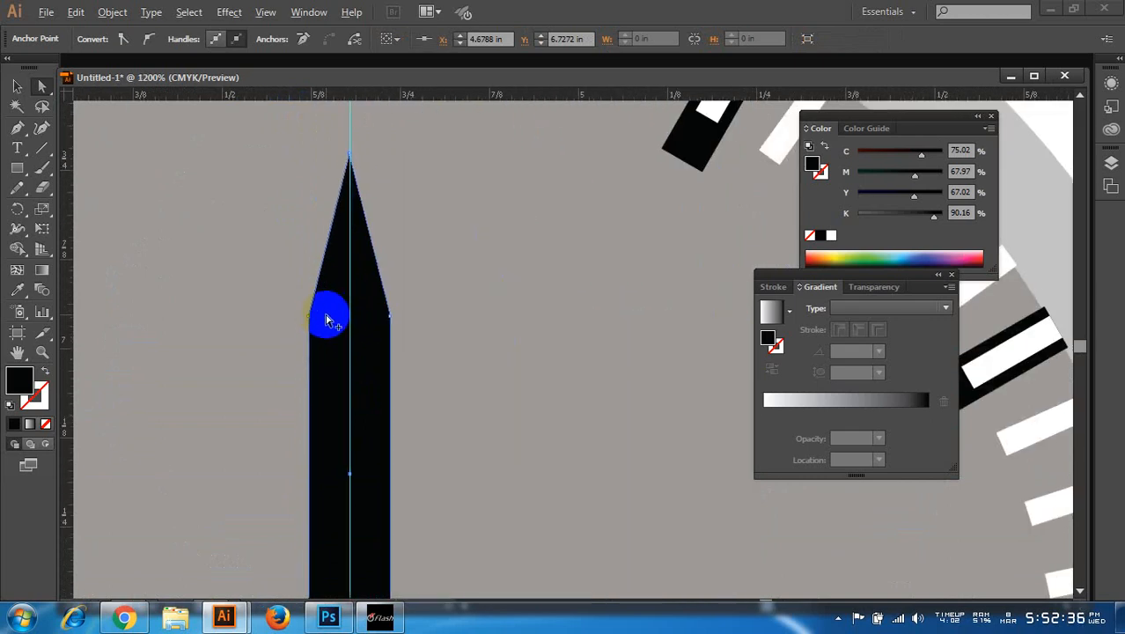
scroll(343, 313, "down", 4)
left_click_drag(356, 307, 433, 315)
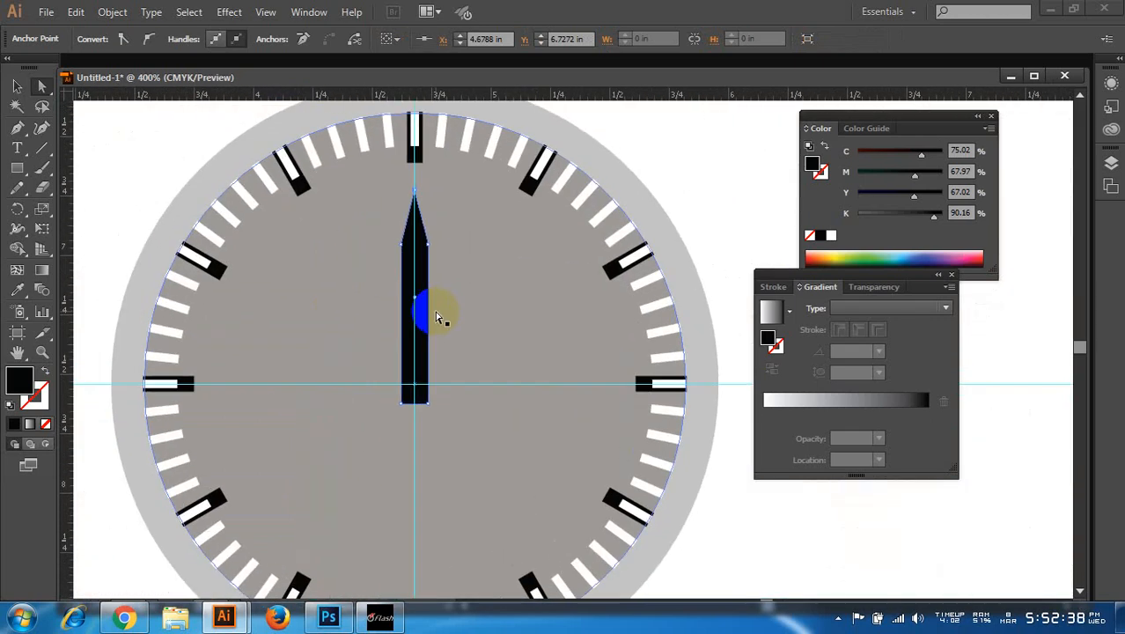
scroll(422, 314, "up", 1)
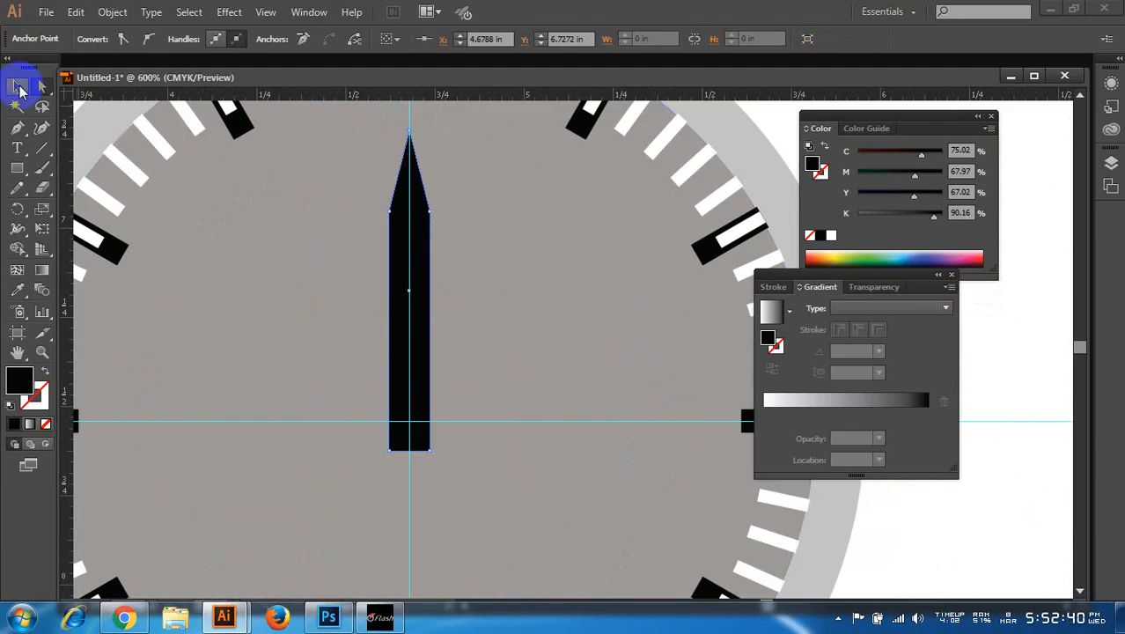
- Try to round the hand's two lower corners one at a time, and undo the rounding
left_click(39, 87)
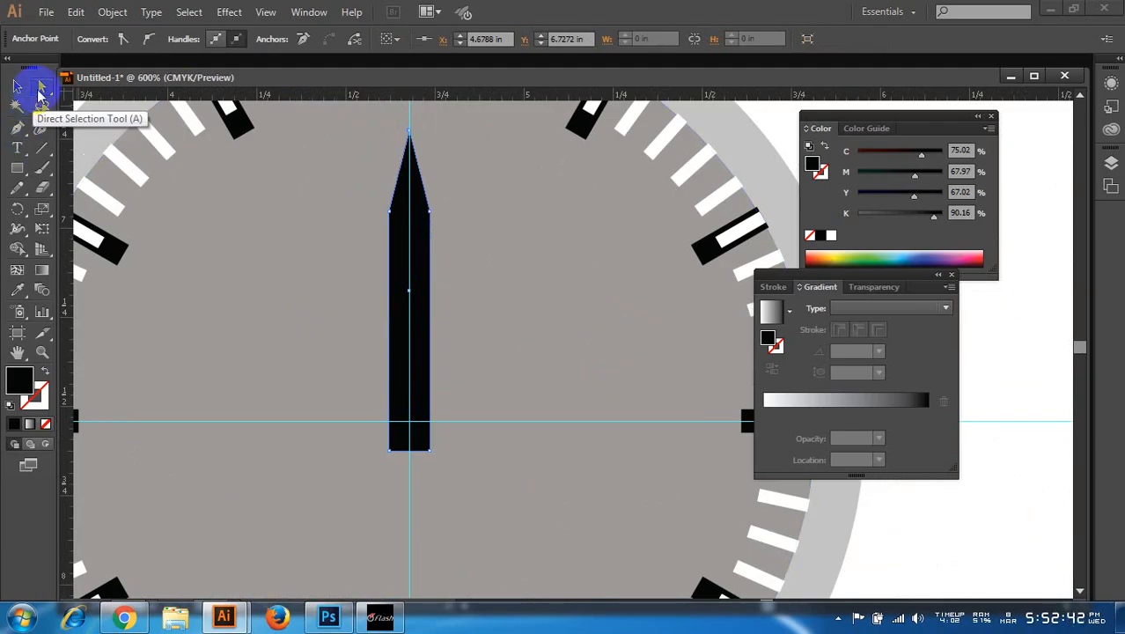
scroll(352, 378, "up", 4)
left_click(539, 447)
left_click(539, 447)
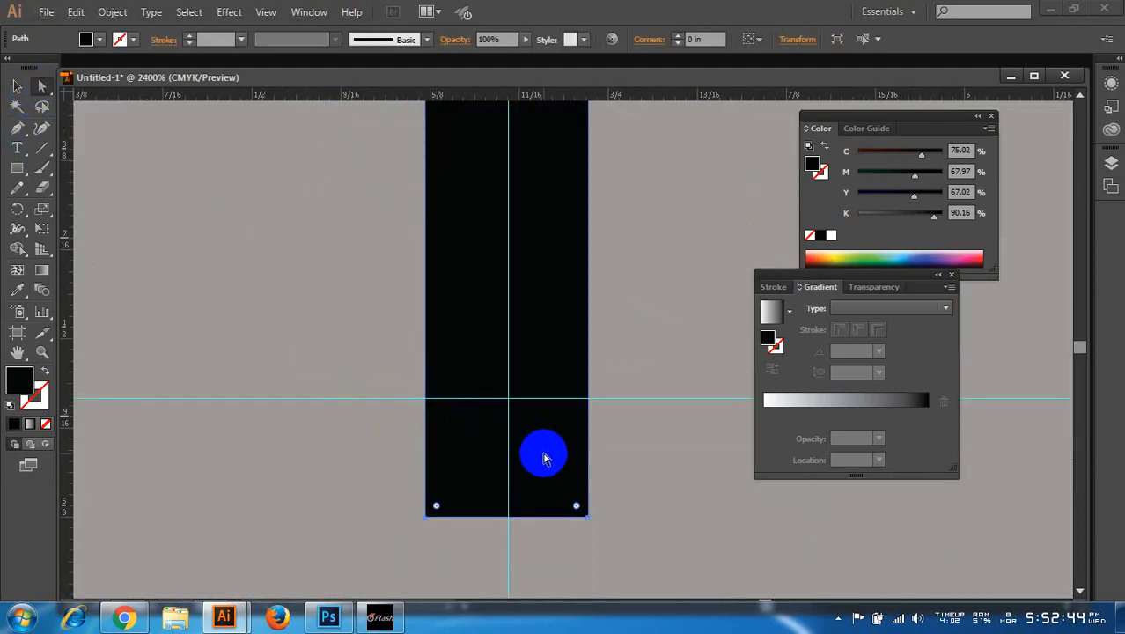
scroll(540, 455, "down", 3)
left_click(443, 419)
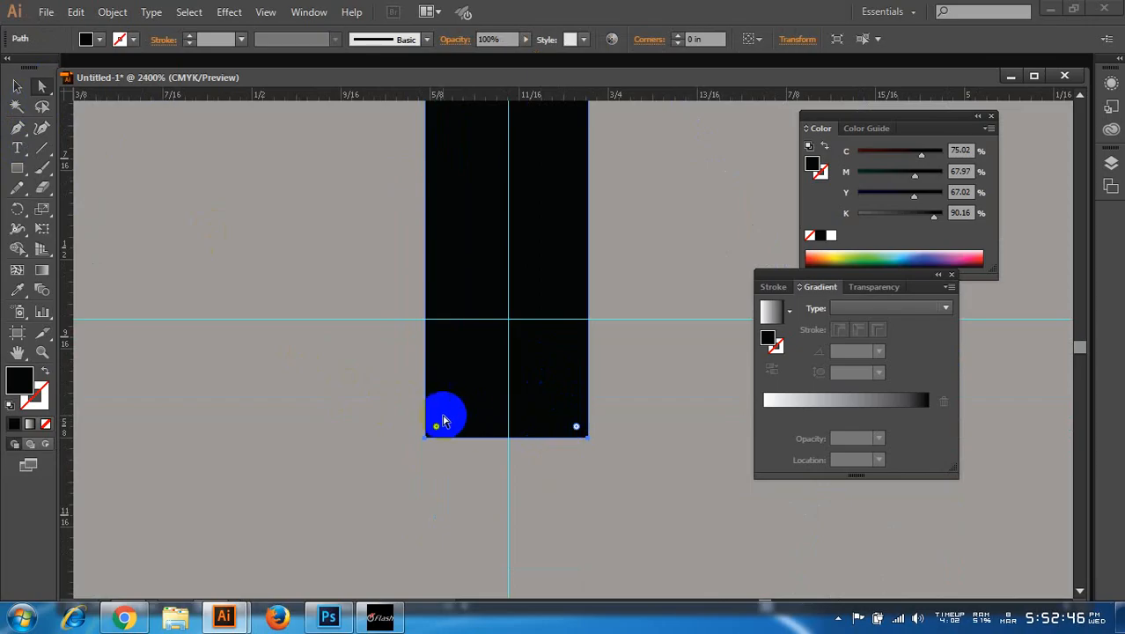
left_click(427, 437)
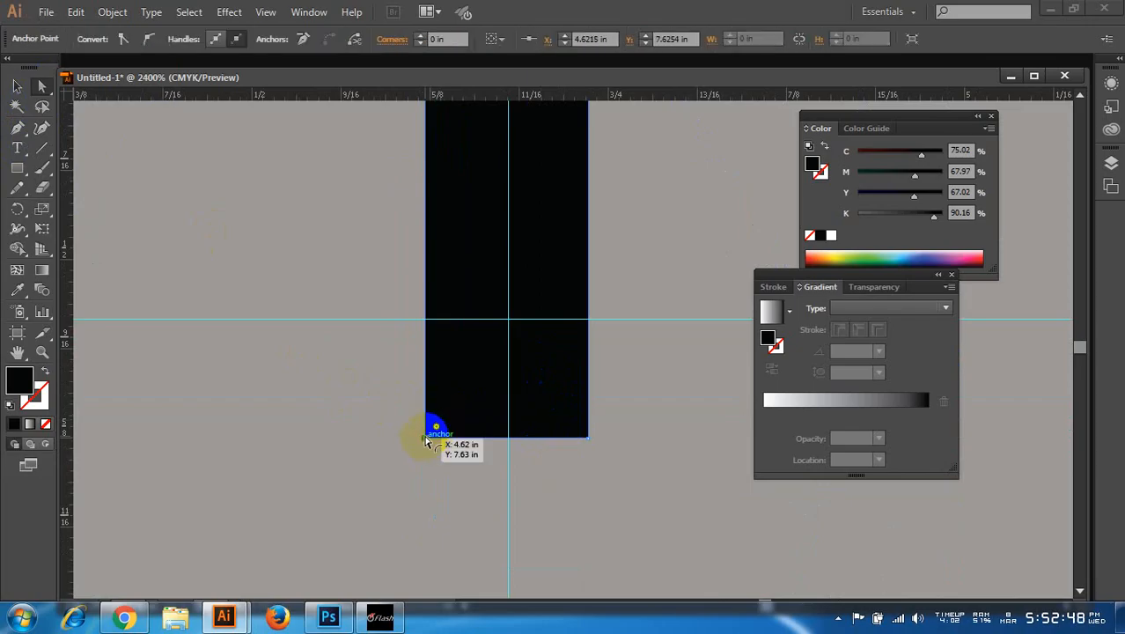
left_click_drag(428, 437, 543, 377)
left_click(543, 377)
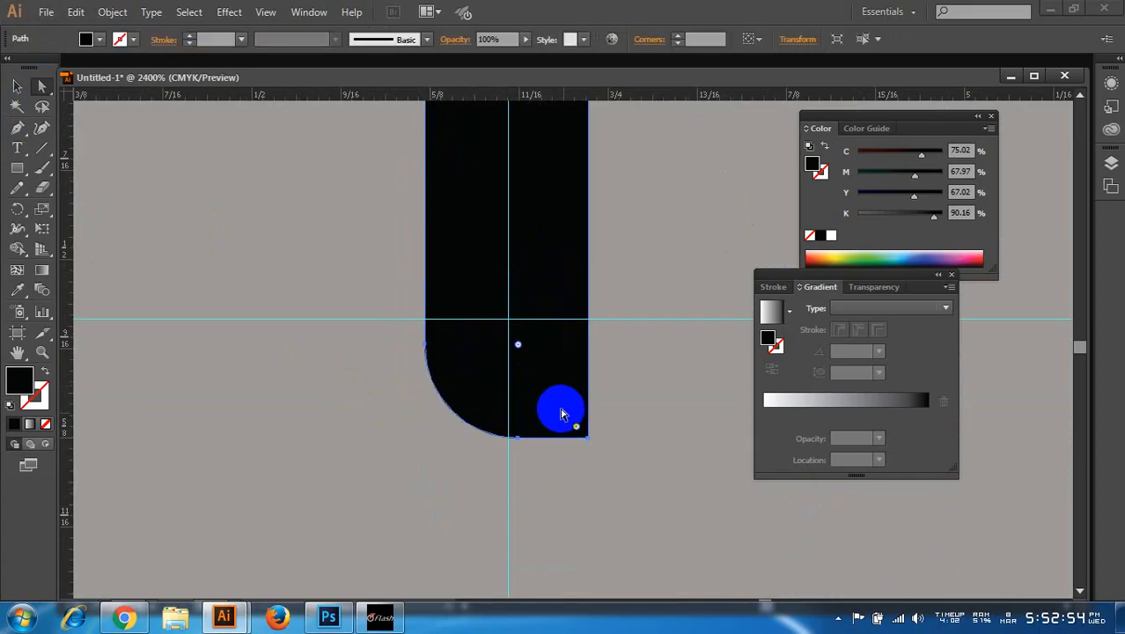
left_click_drag(572, 427, 539, 389)
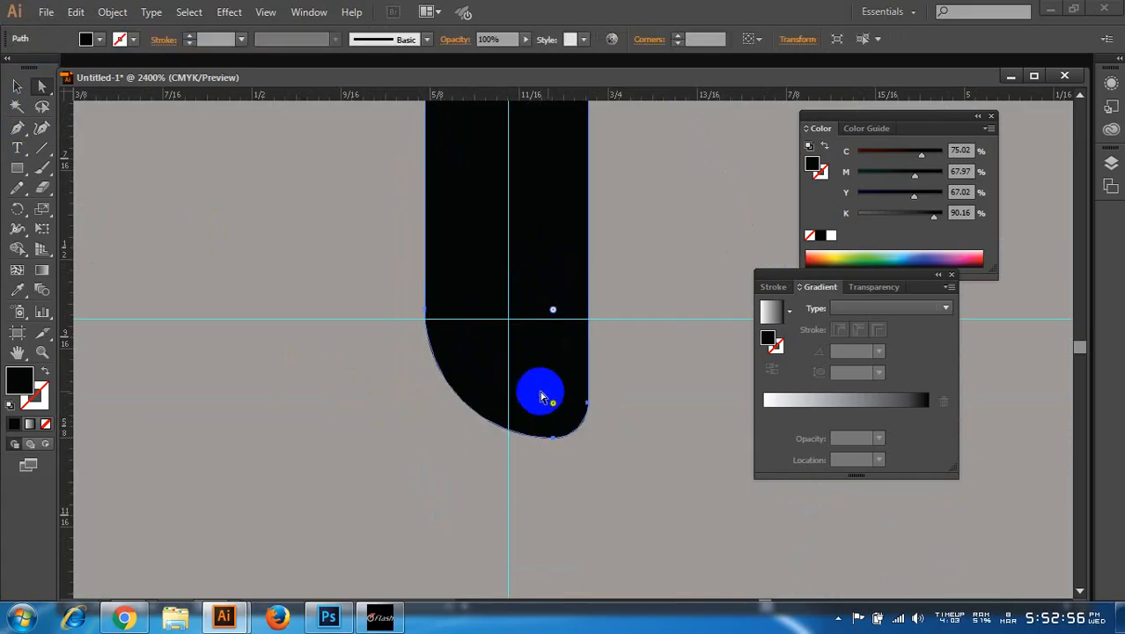
key("ctrl+z")
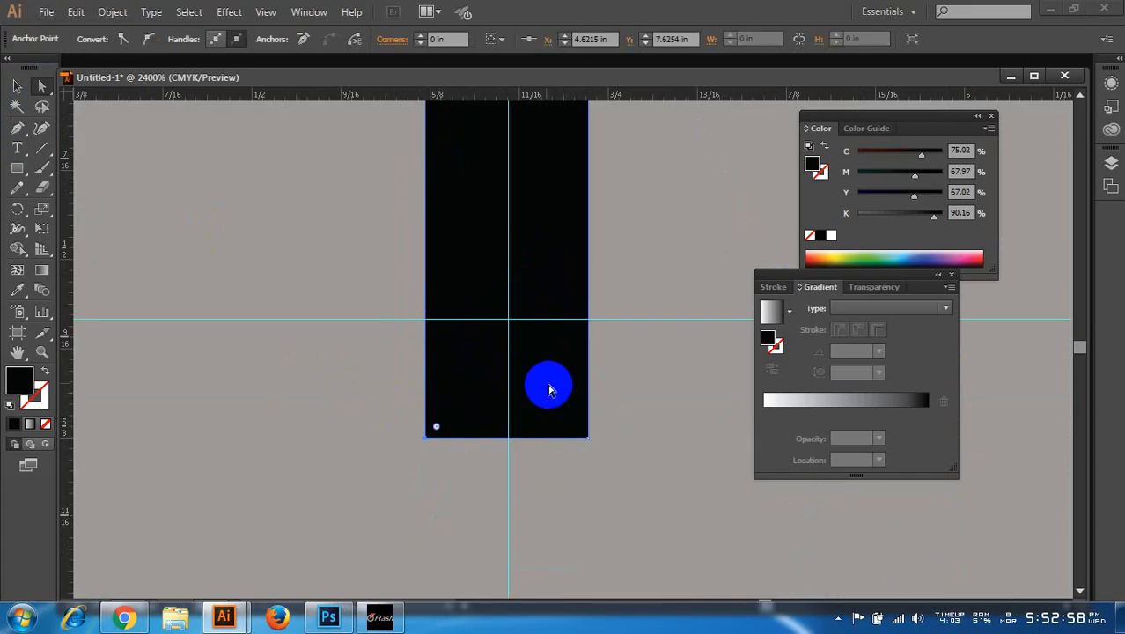
- Select both lower corners of the hand, round them together with a 0.06 in radius, and deselect the hand
scroll(387, 374, "down", 1)
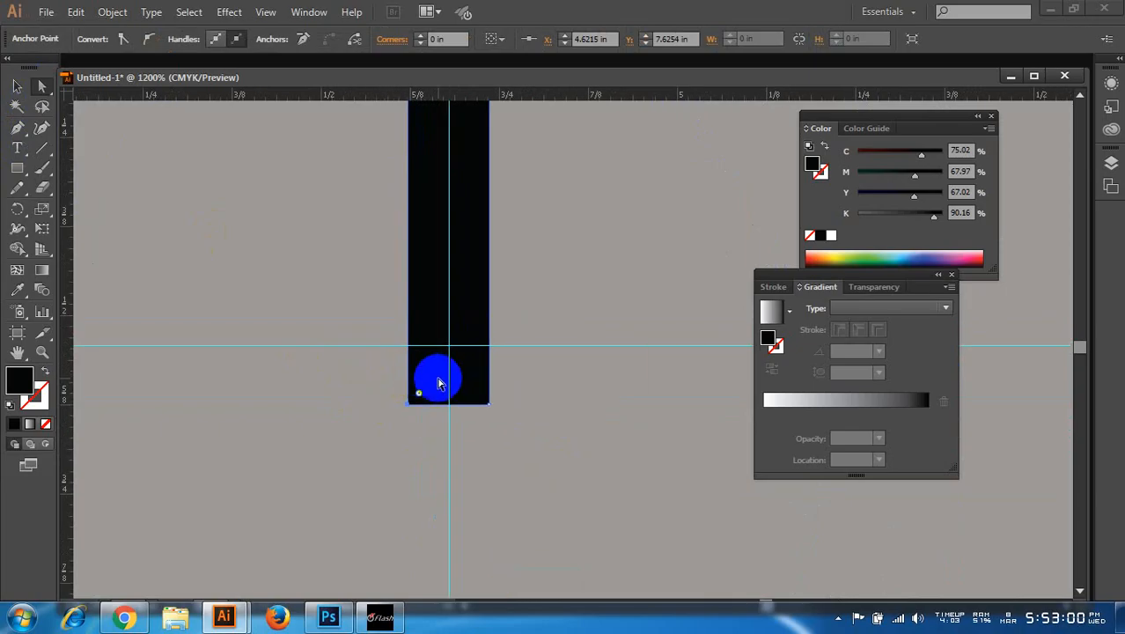
left_click(482, 401, "shift")
left_click_drag(478, 398, 440, 287)
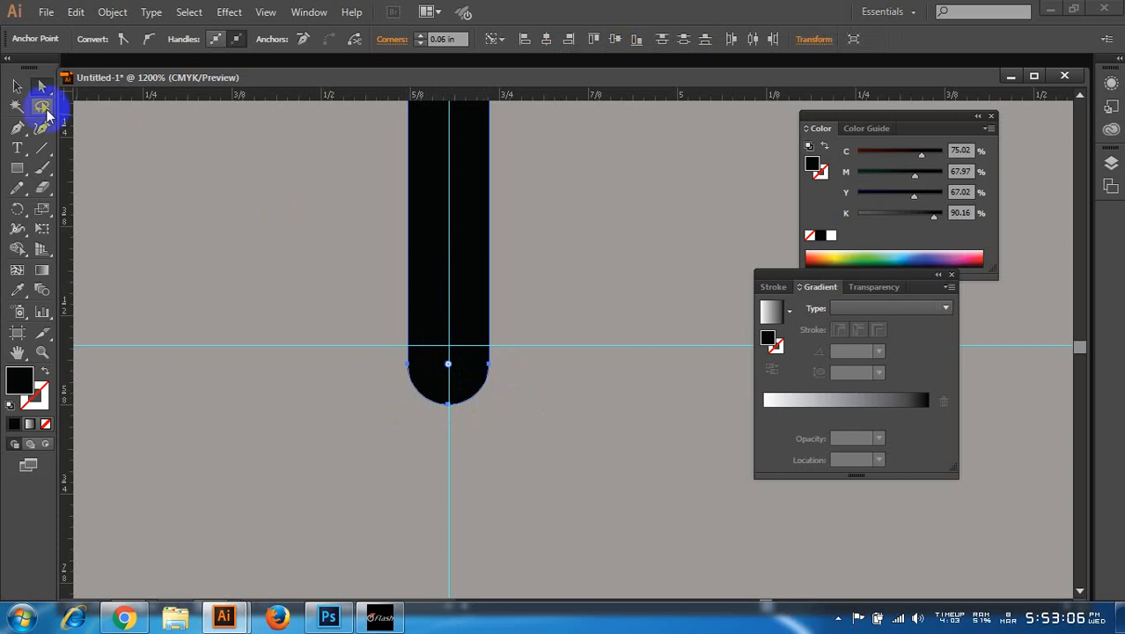
left_click(18, 88)
scroll(238, 292, "down", 4)
left_click(562, 196)
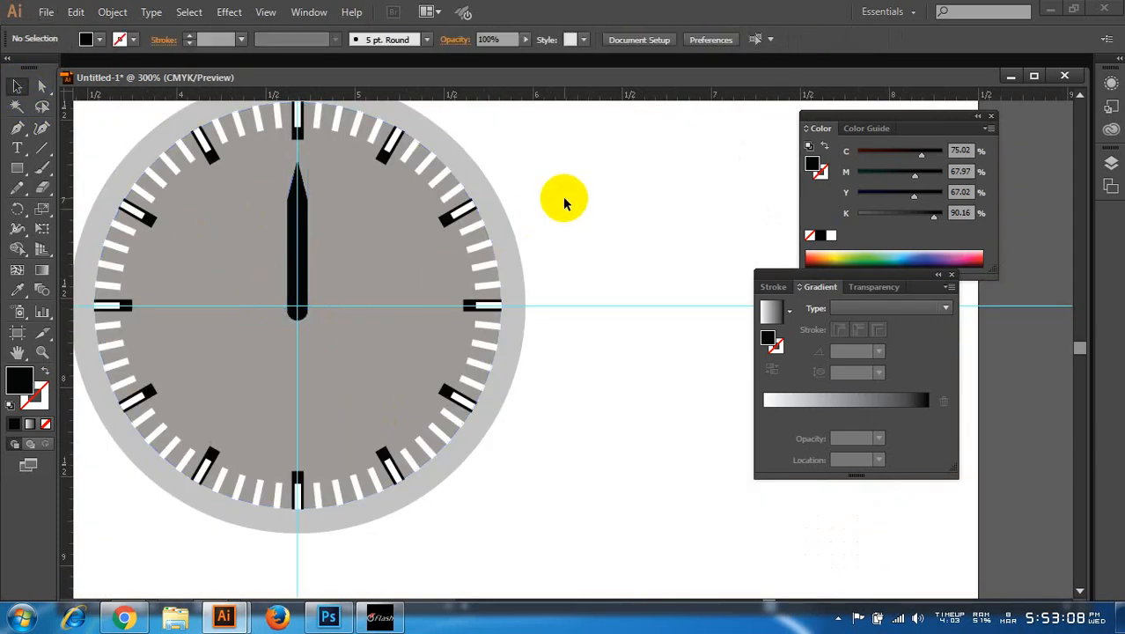
scroll(255, 255, "up", 1)
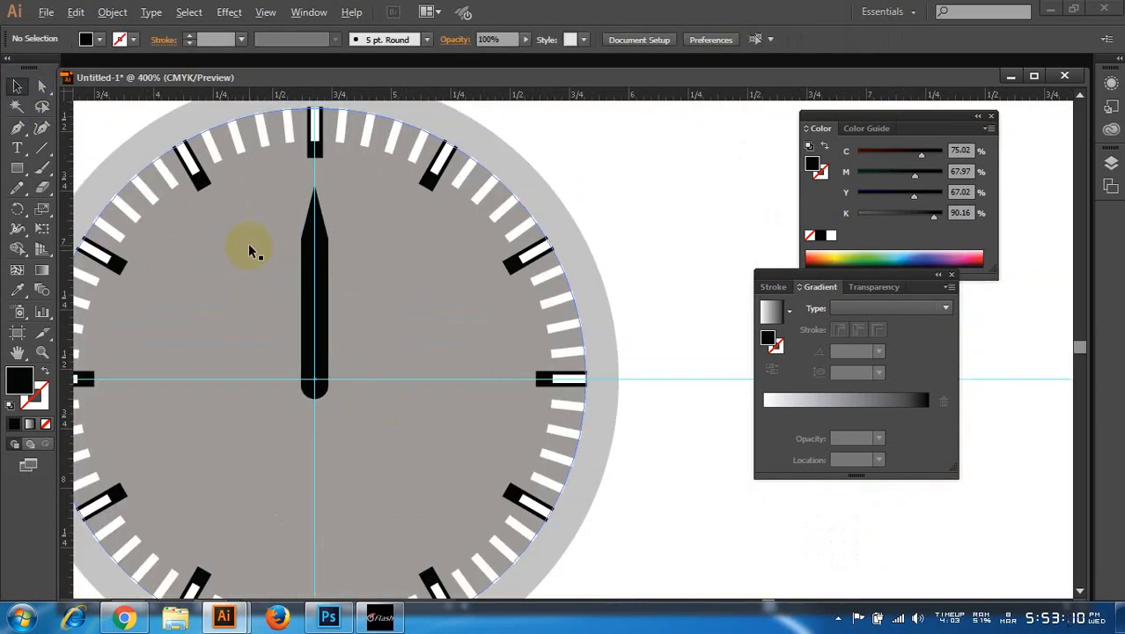
scroll(248, 243, "up", 1)
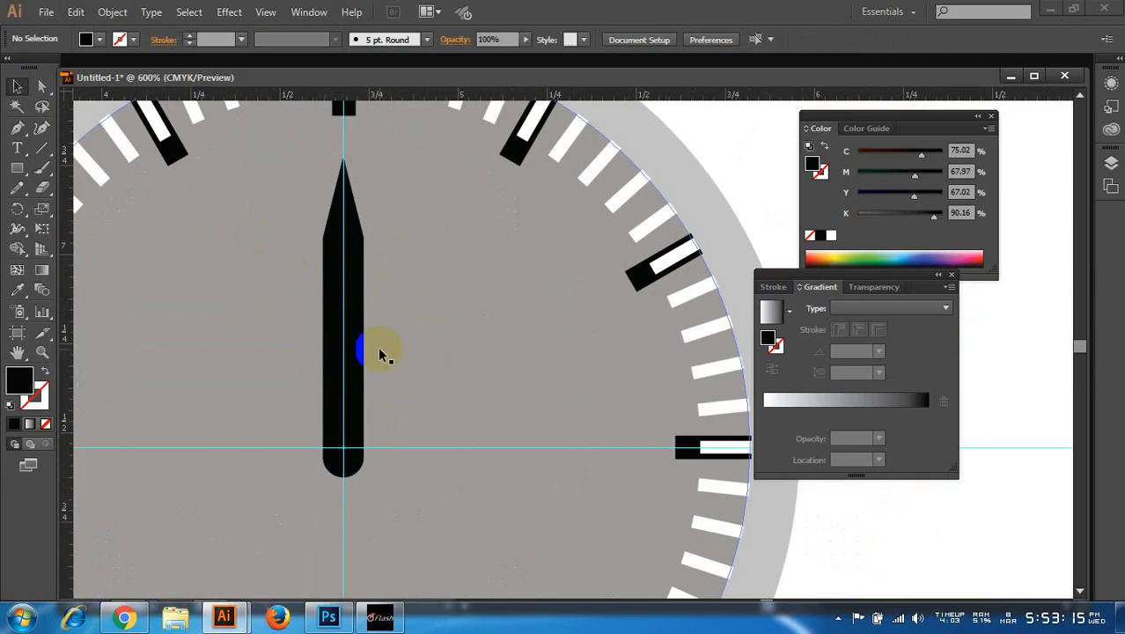
scroll(381, 357, "down", 3)
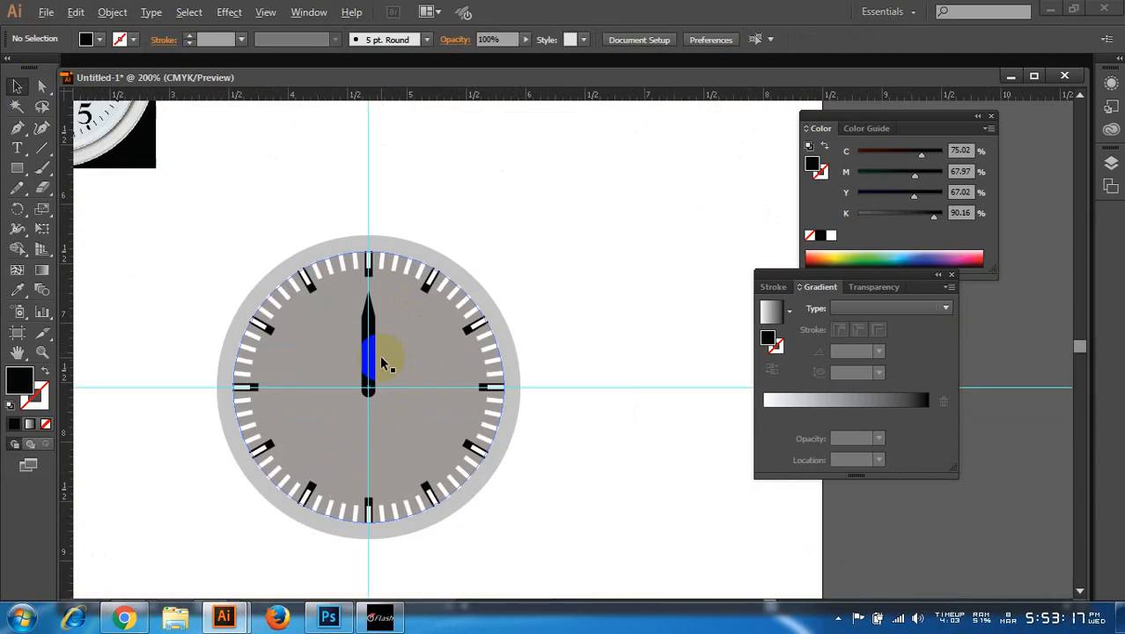
scroll(440, 330, "down", 1)
scroll(374, 305, "up", 1)
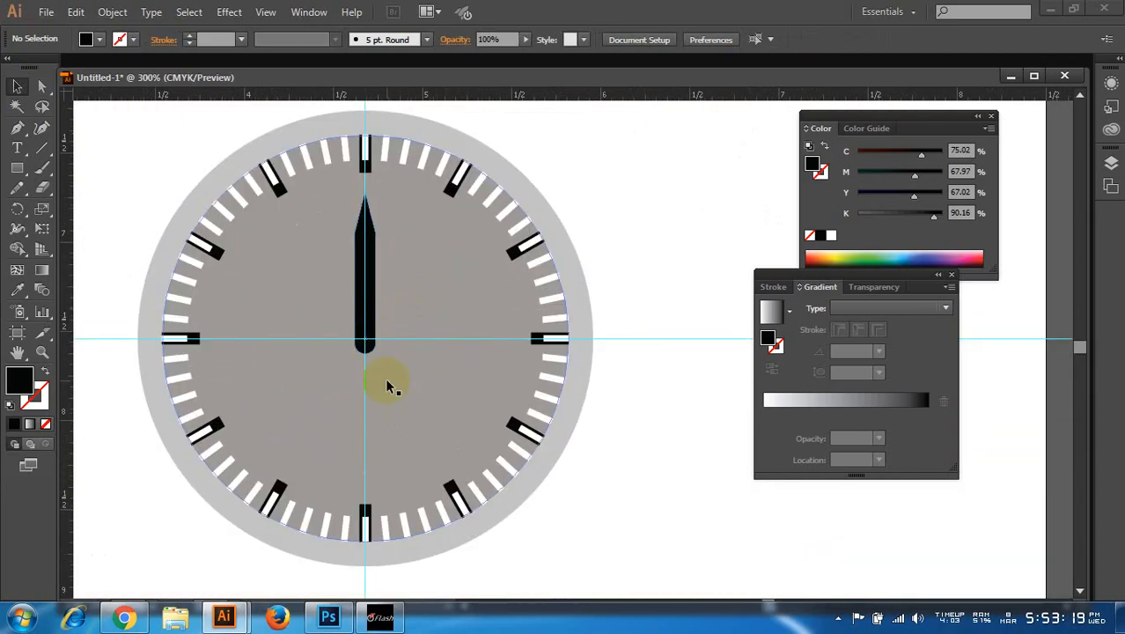
left_click_drag(407, 319, 464, 324)
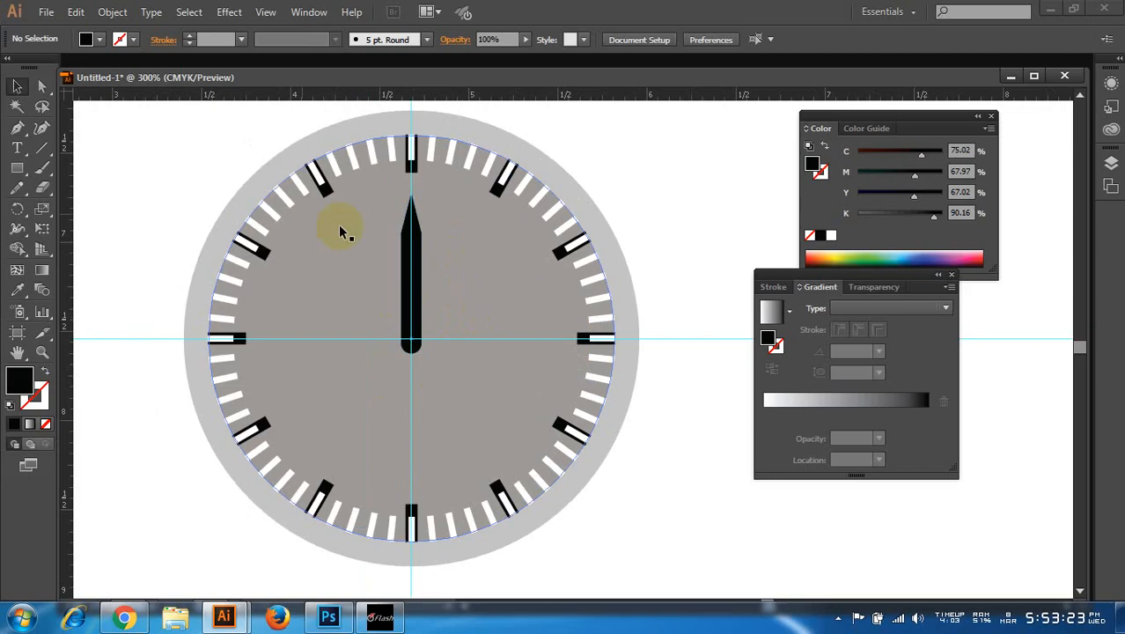
- Add the text 01 in 12 pt Myriad Pro above the 12 o'clock mark and move it over the rim on the vertical guide
left_click(18, 148)
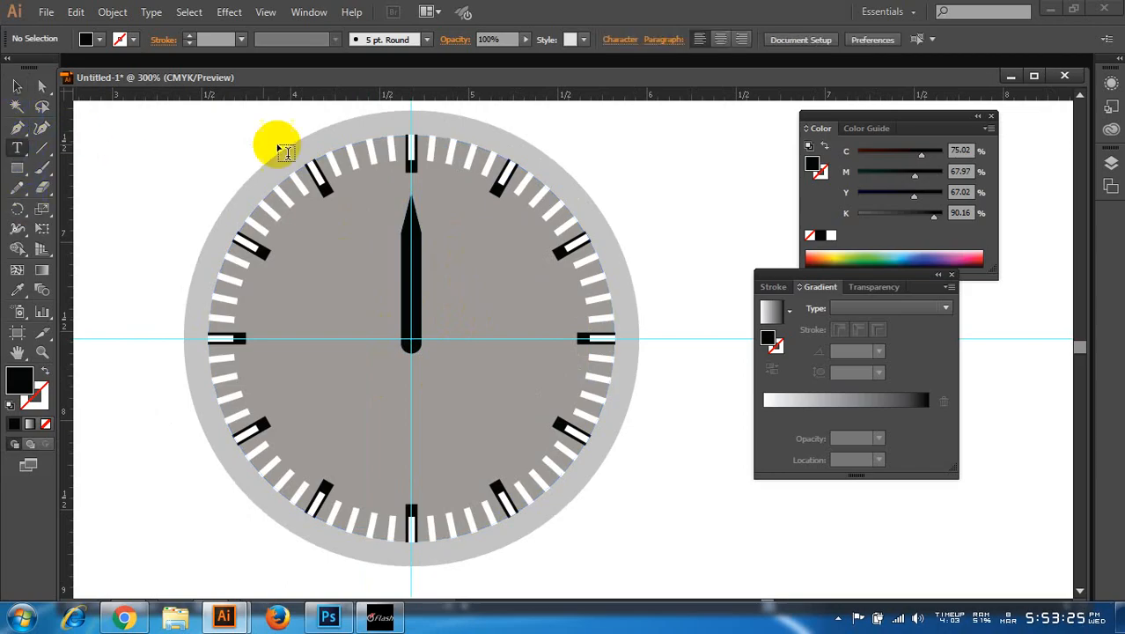
scroll(412, 143, "up", 4)
scroll(430, 207, "up", 3)
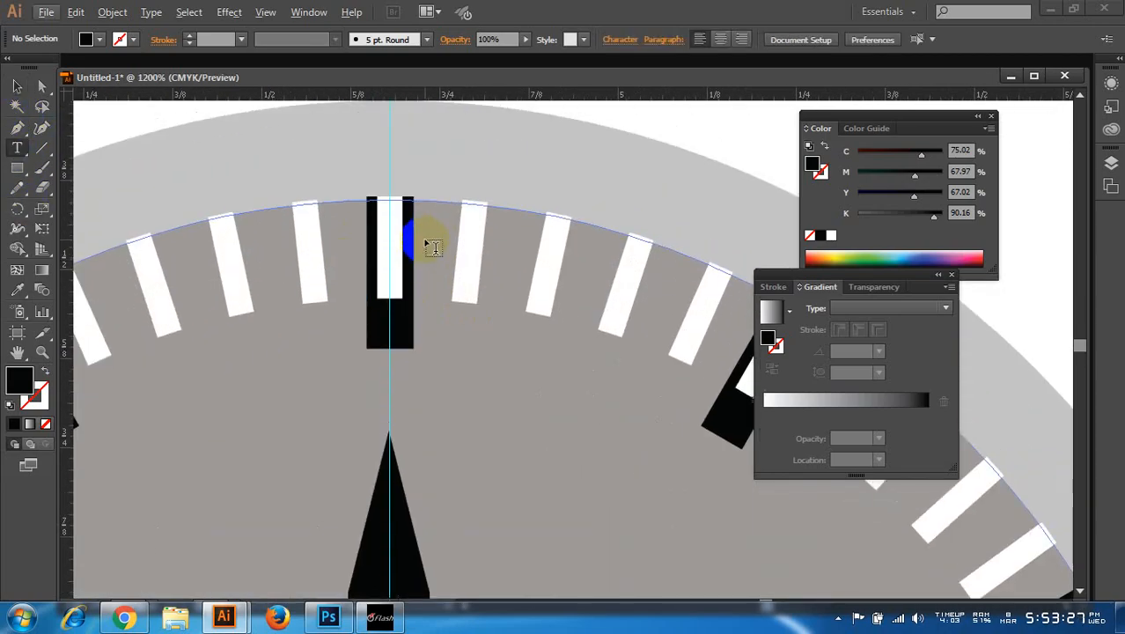
scroll(387, 143, "up", 2)
scroll(387, 150, "up", 1)
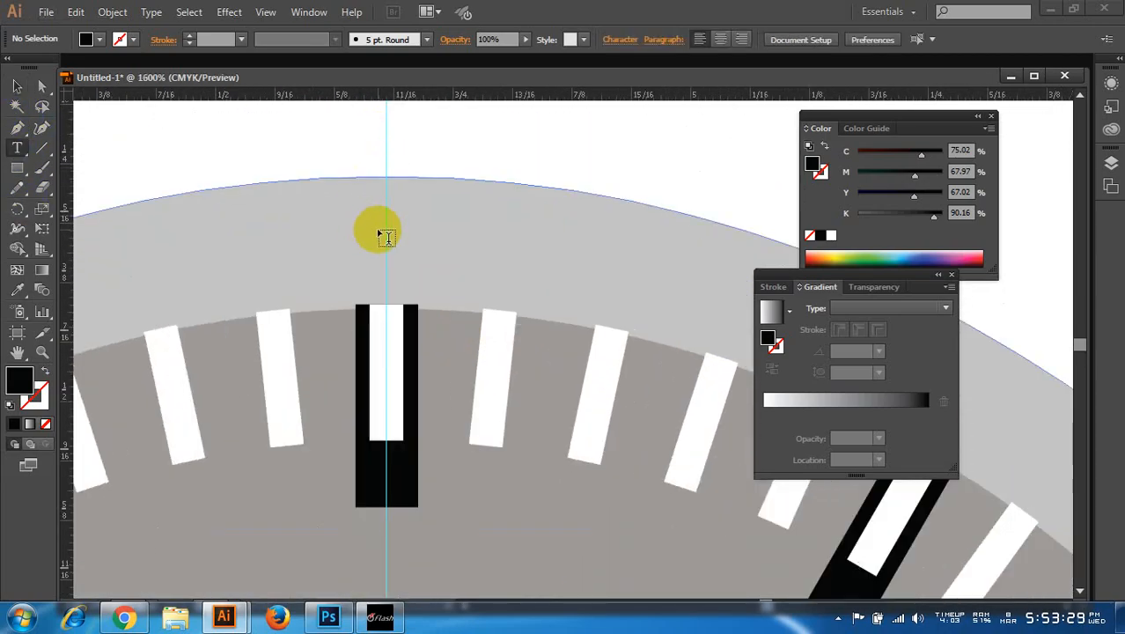
left_click(432, 229)
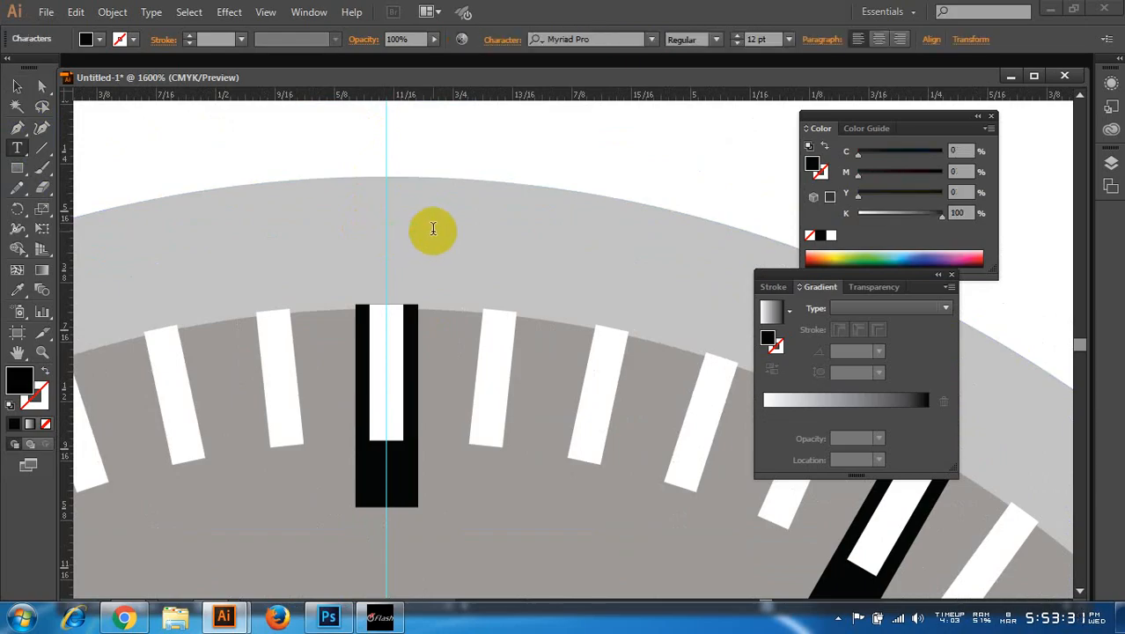
type("01")
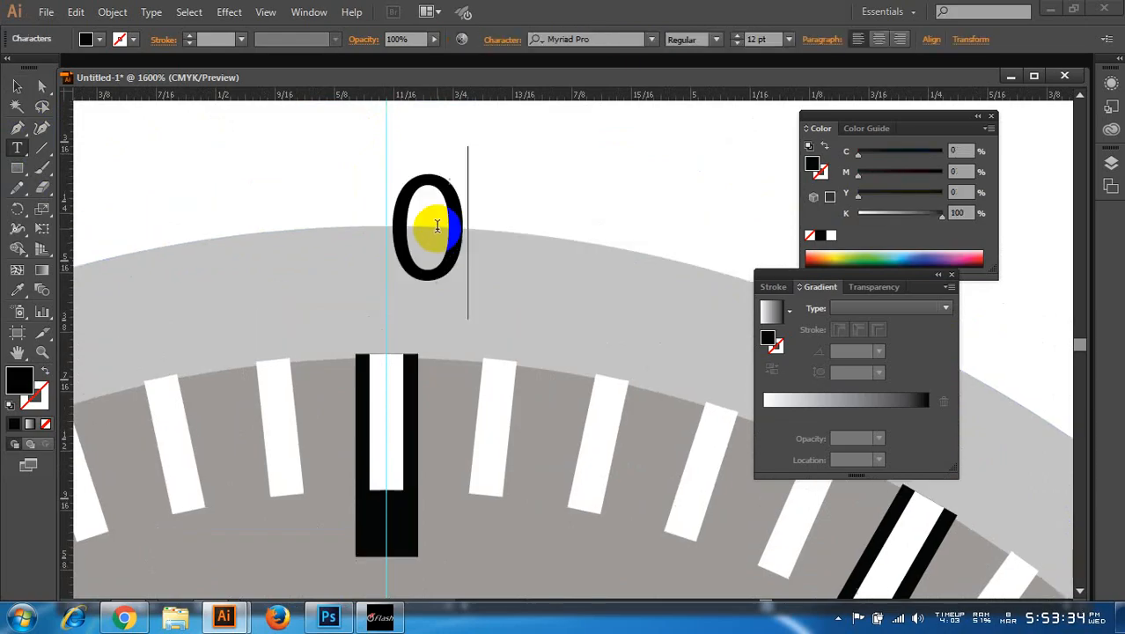
left_click(15, 88)
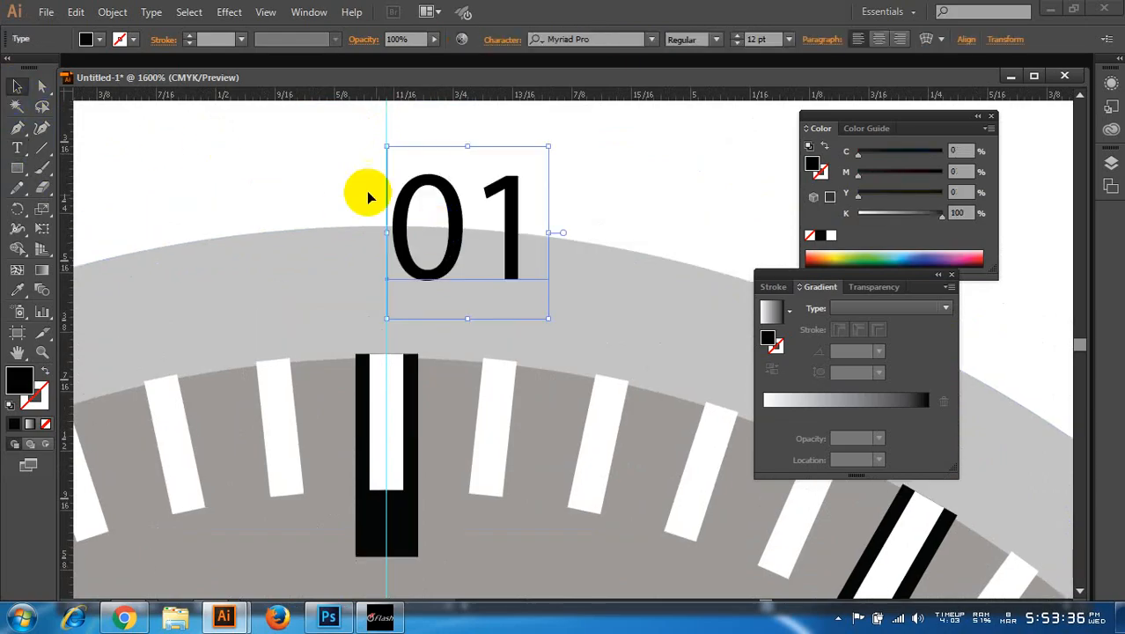
left_click_drag(457, 218, 379, 266)
- Replace the numeral text above the 12 o'clock mark with 12
key("t")
left_click_drag(476, 277, 321, 283)
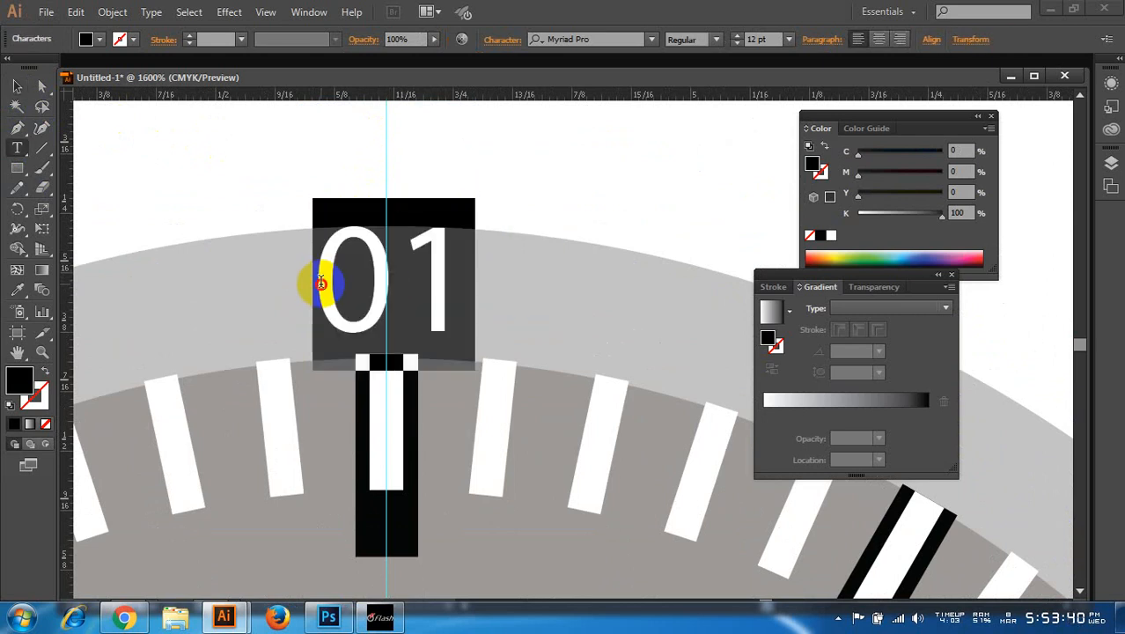
type("12")
left_click(17, 88)
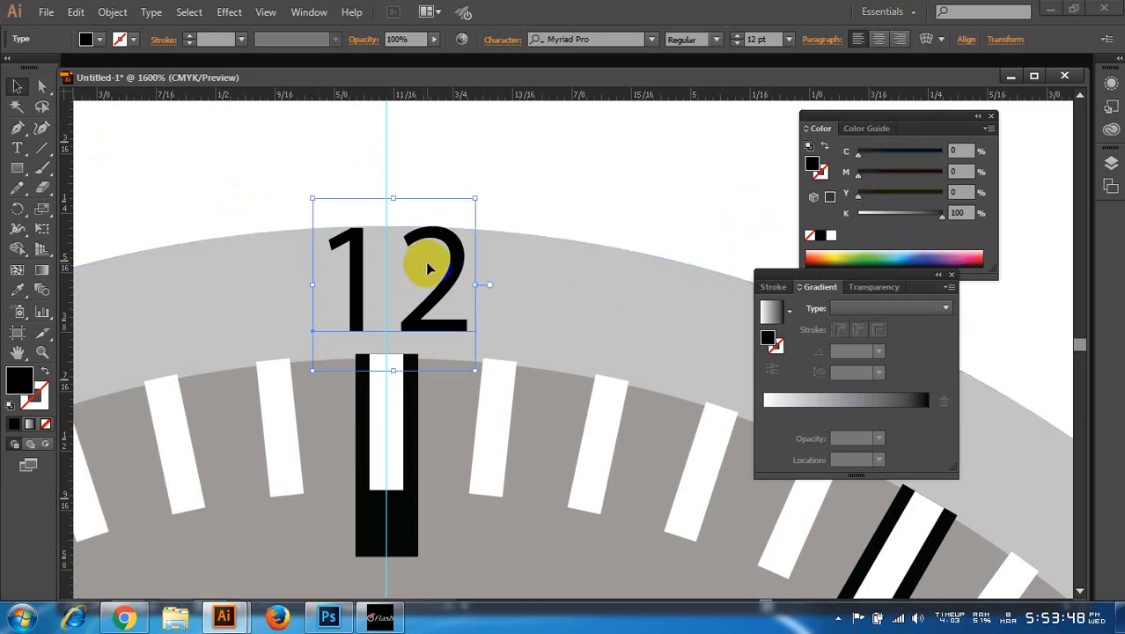
key("ctrl+shift+a")
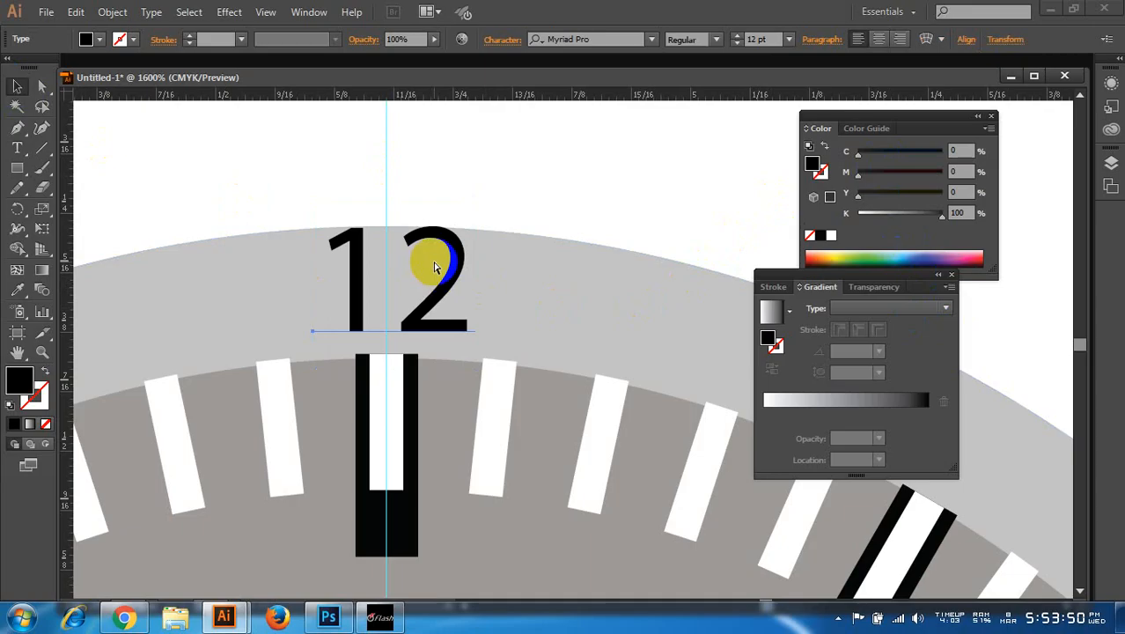
- Change the 12 numeral's font to Lato Black
key("ctrl+t")
left_click(434, 267)
left_click_drag(716, 97, 677, 123)
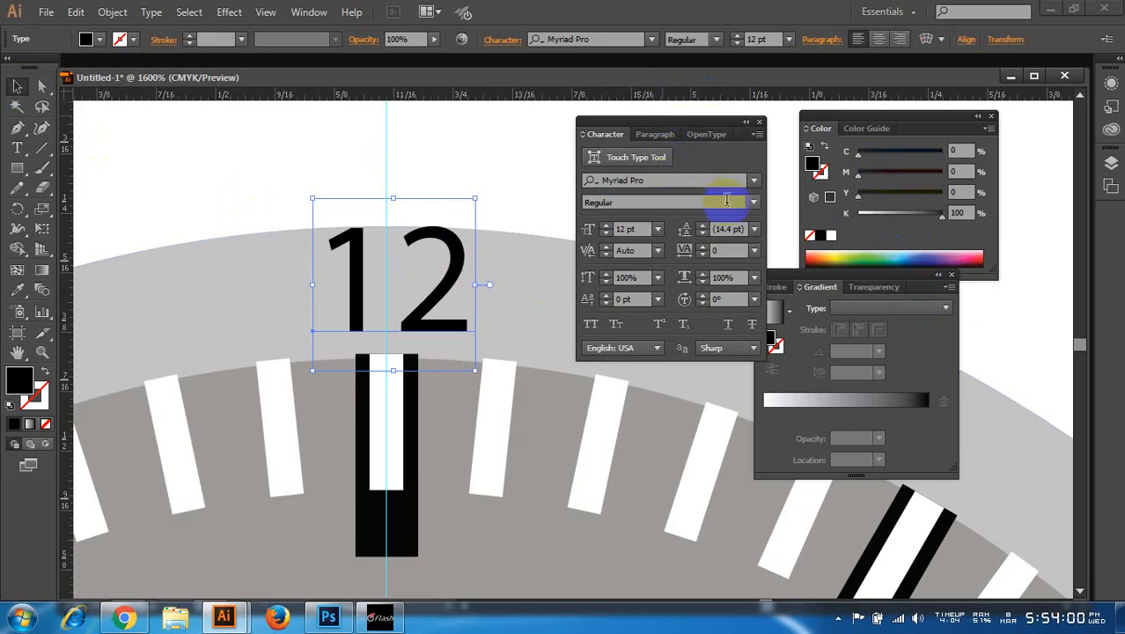
left_click(753, 204)
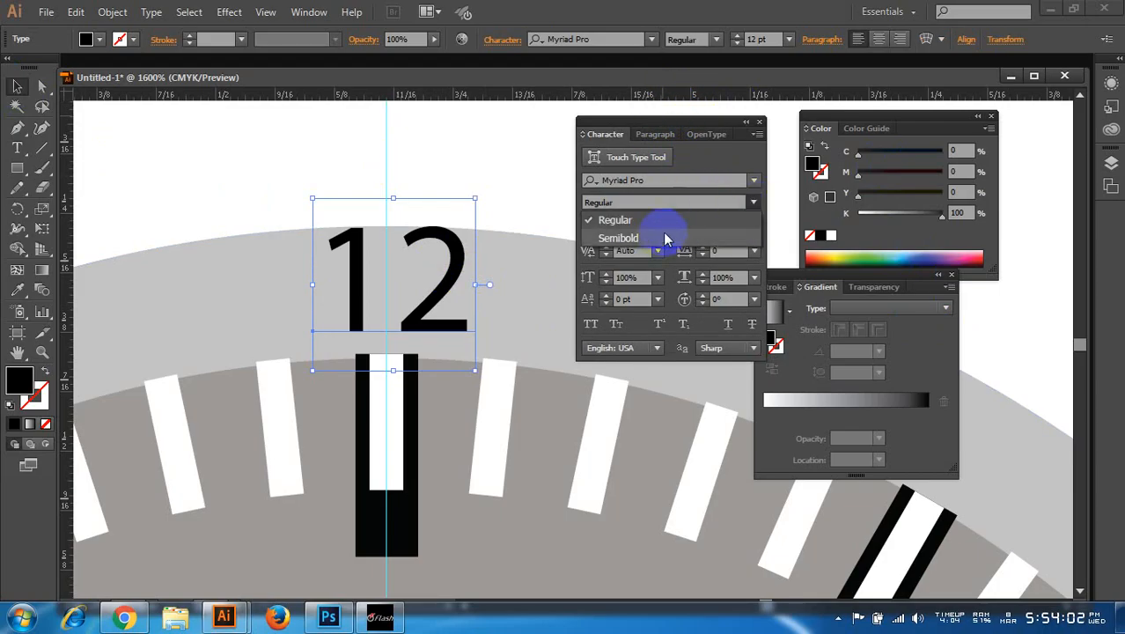
left_click(647, 180)
left_click(648, 180)
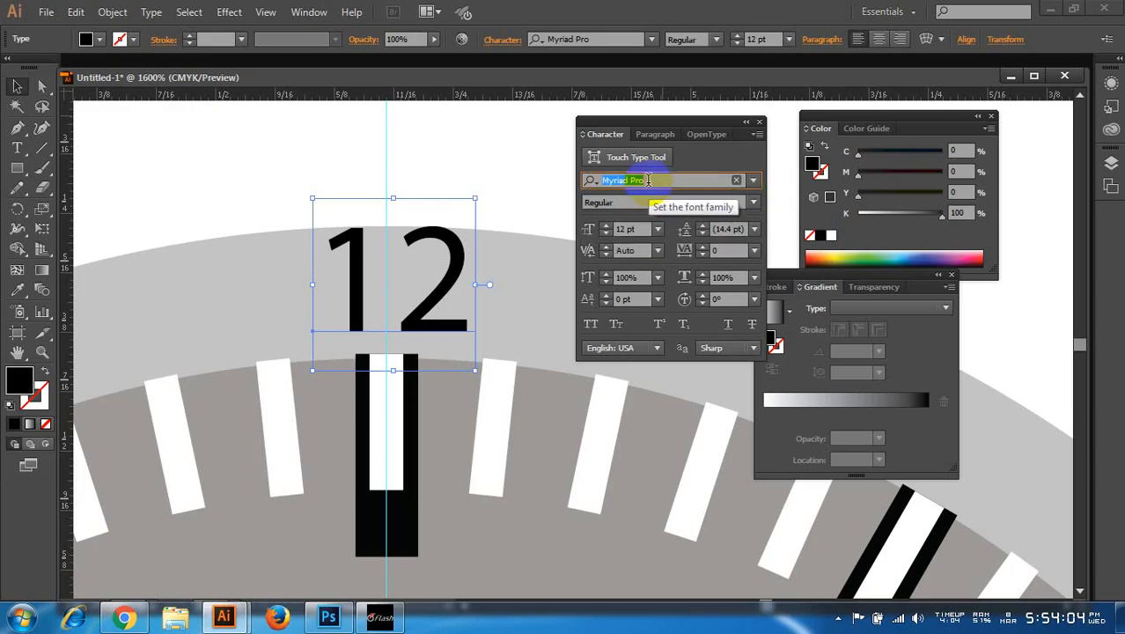
type("lato")
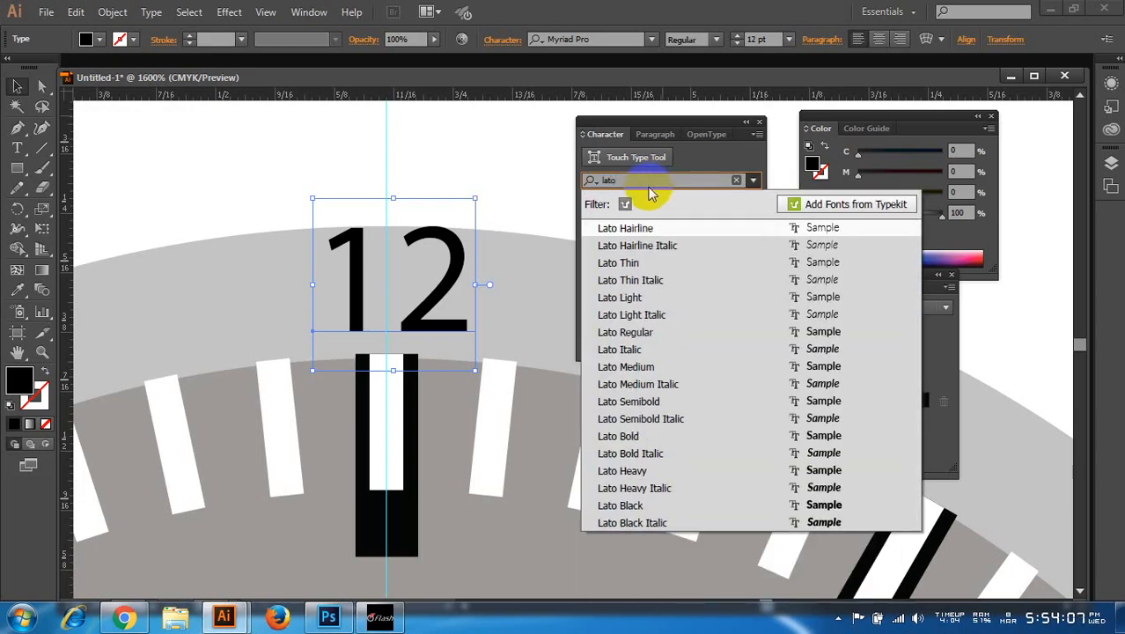
left_click(640, 504)
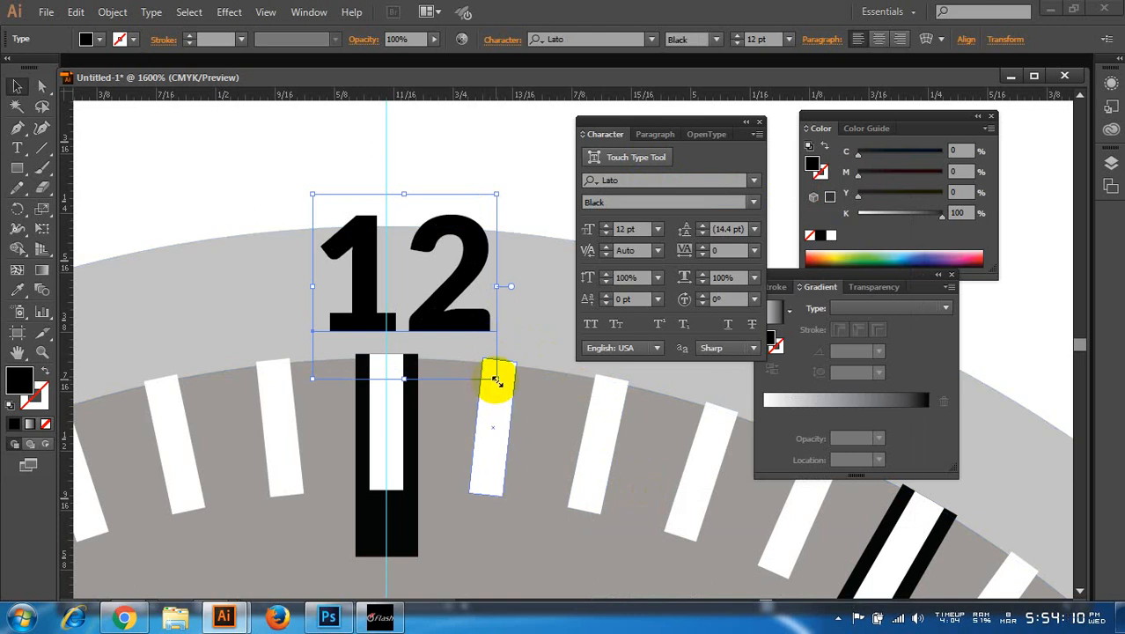
- Scale the 12 down to about 6.94 pt and centre it on the vertical guide within the light grey rim
left_click_drag(495, 380, 411, 307)
scroll(415, 309, "down", 6)
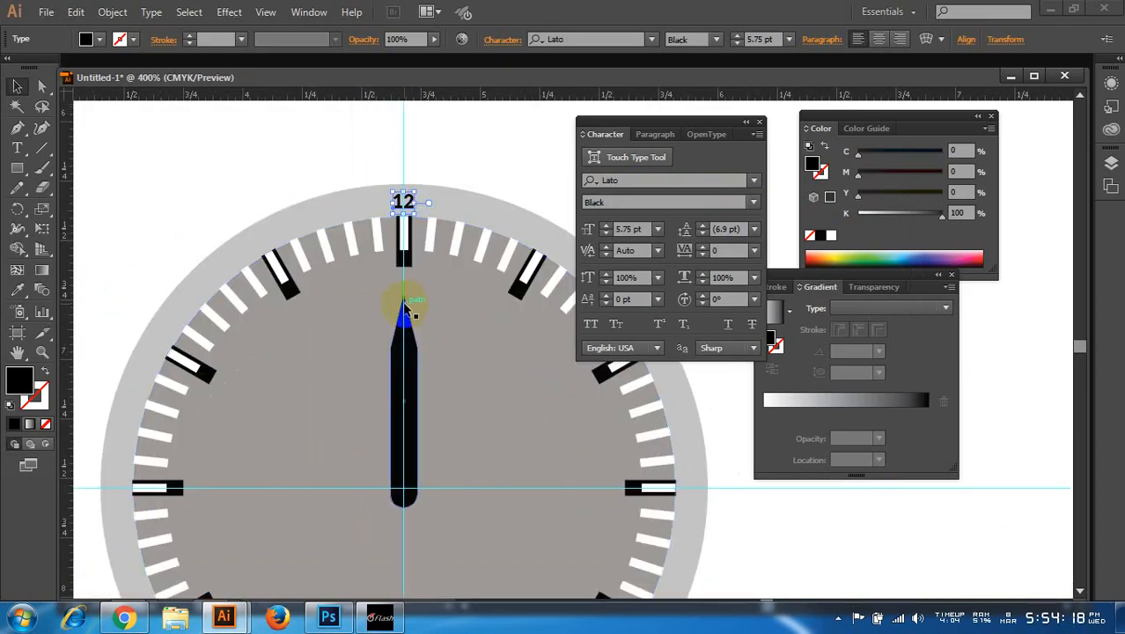
scroll(405, 225, "up", 5)
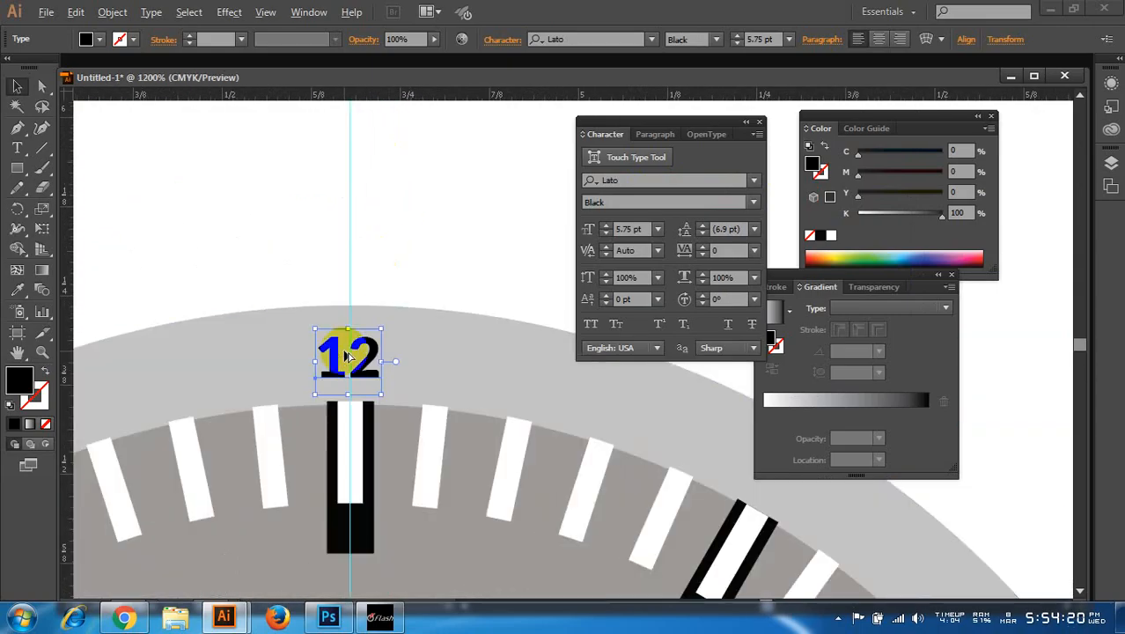
scroll(347, 338, "up", 1)
left_click_drag(388, 317, 398, 308)
left_click_drag(384, 349, 381, 347)
scroll(389, 326, "down", 4)
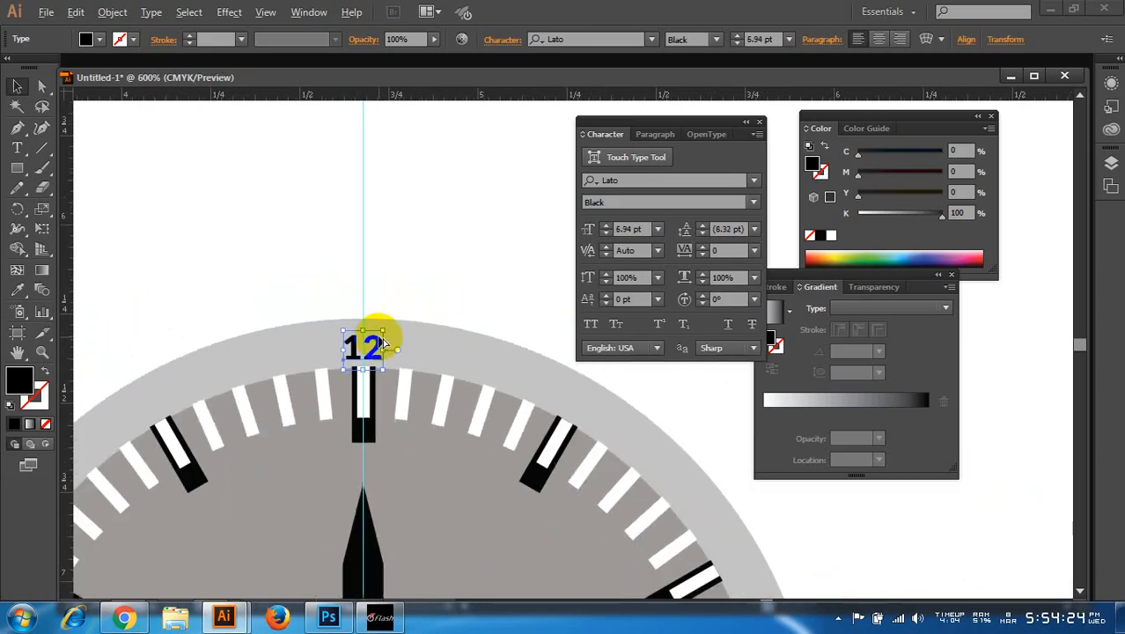
scroll(396, 324, "up", 1)
scroll(334, 308, "down", 2)
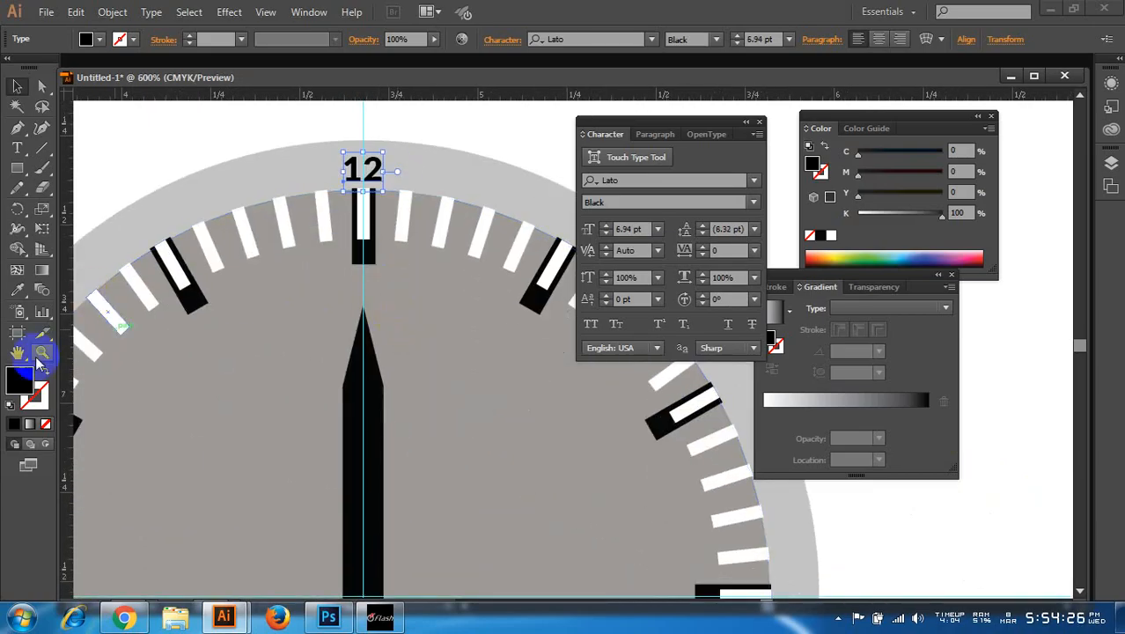
- Fill the 12 with a salmon red, about C 0, M 76, Y 53, K 0, and deselect it
double_click(23, 378)
left_click_drag(772, 176, 819, 138)
left_click_drag(735, 156, 716, 135)
left_click(978, 145)
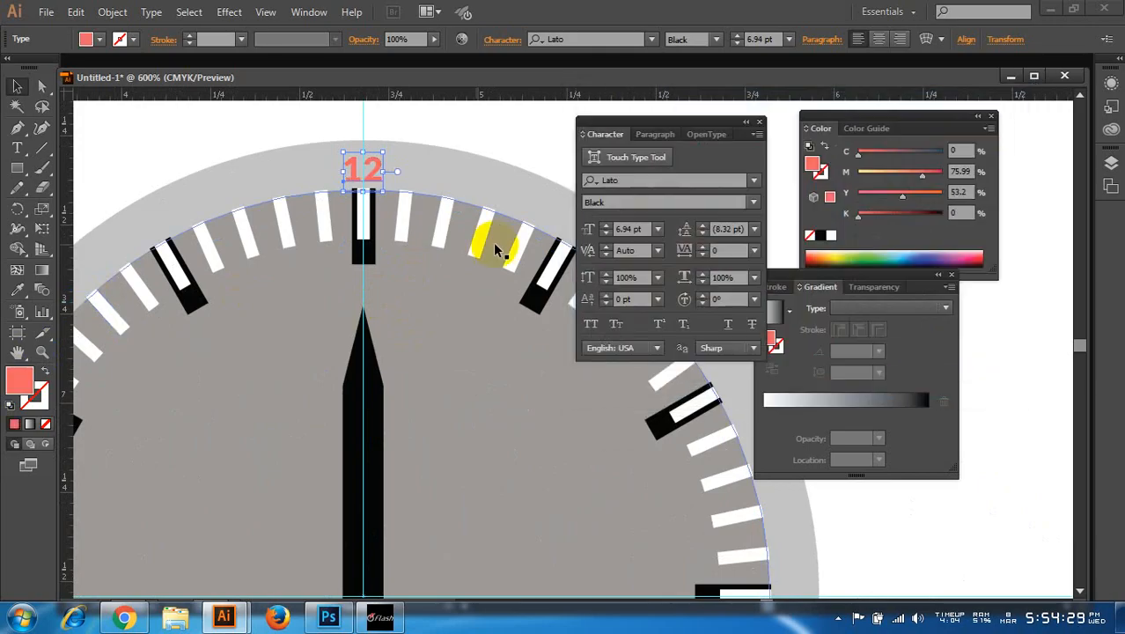
scroll(497, 244, "down", 3)
left_click(488, 190)
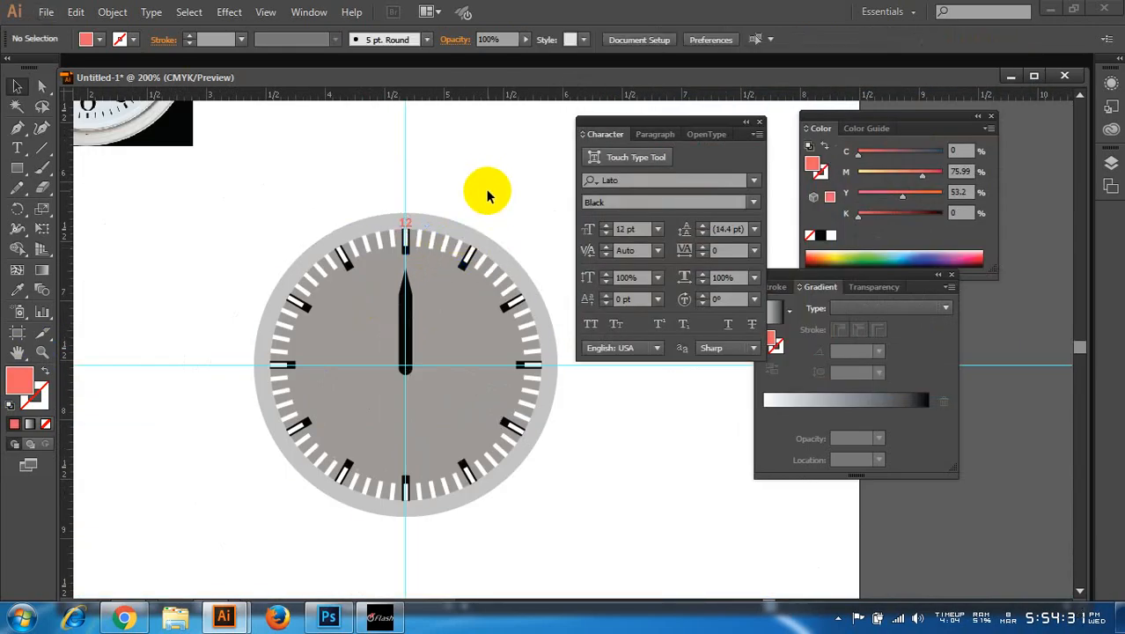
- Enlarge the 12 from its centre to about 9.94 pt and fill it with black, 000000
left_click(410, 220)
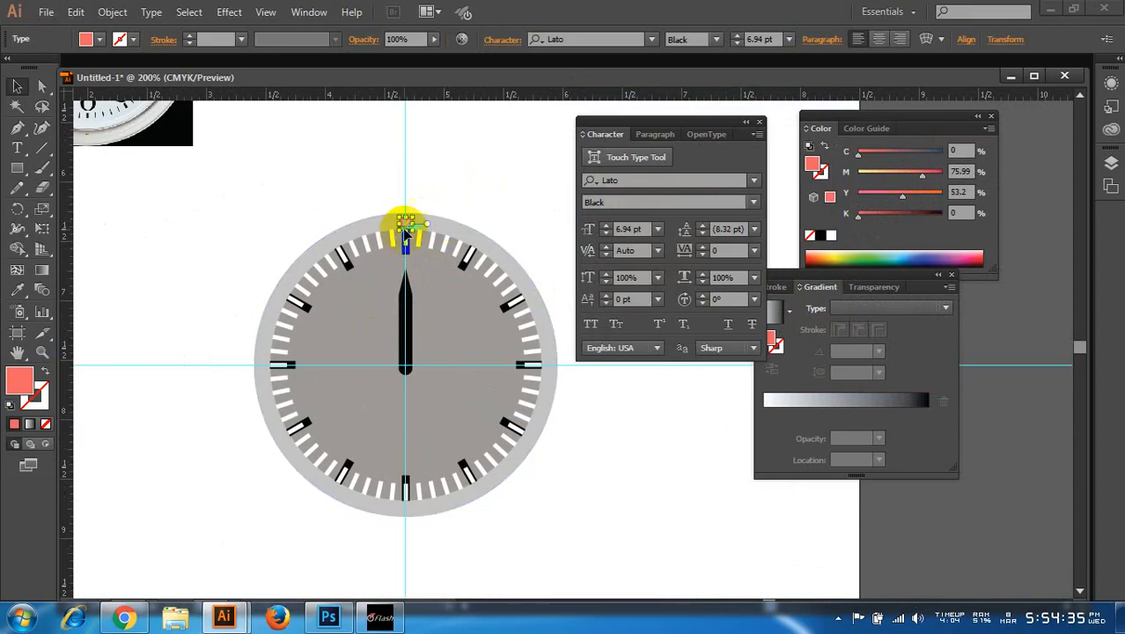
scroll(408, 227, "up", 4)
scroll(407, 227, "up", 2)
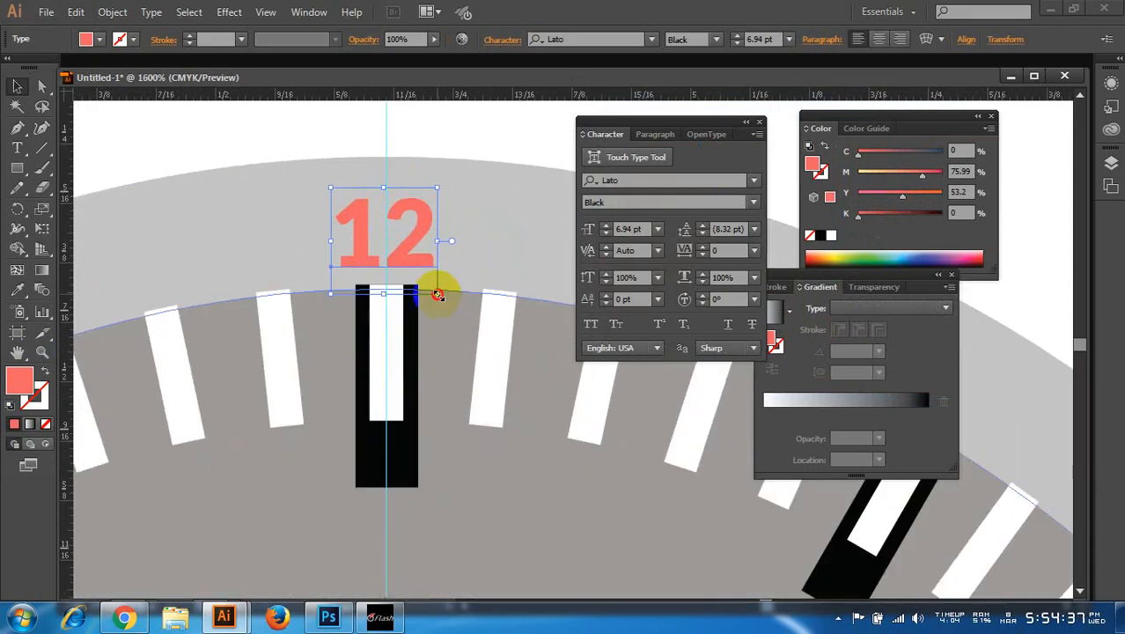
left_click_drag(437, 294, 460, 308)
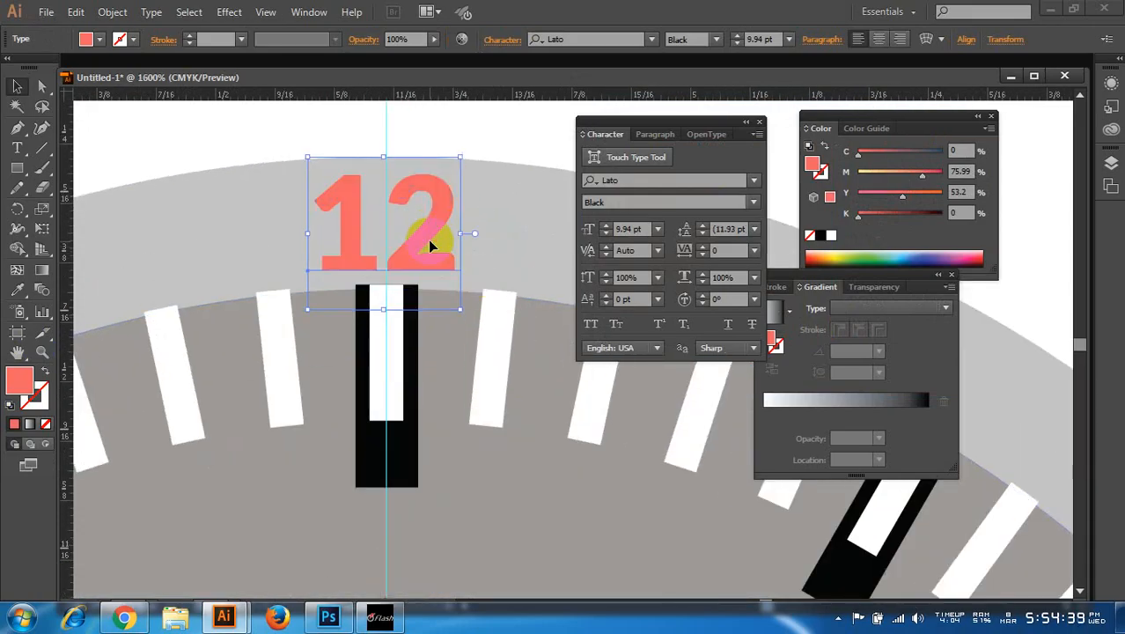
double_click(20, 378)
left_click_drag(603, 291, 579, 353)
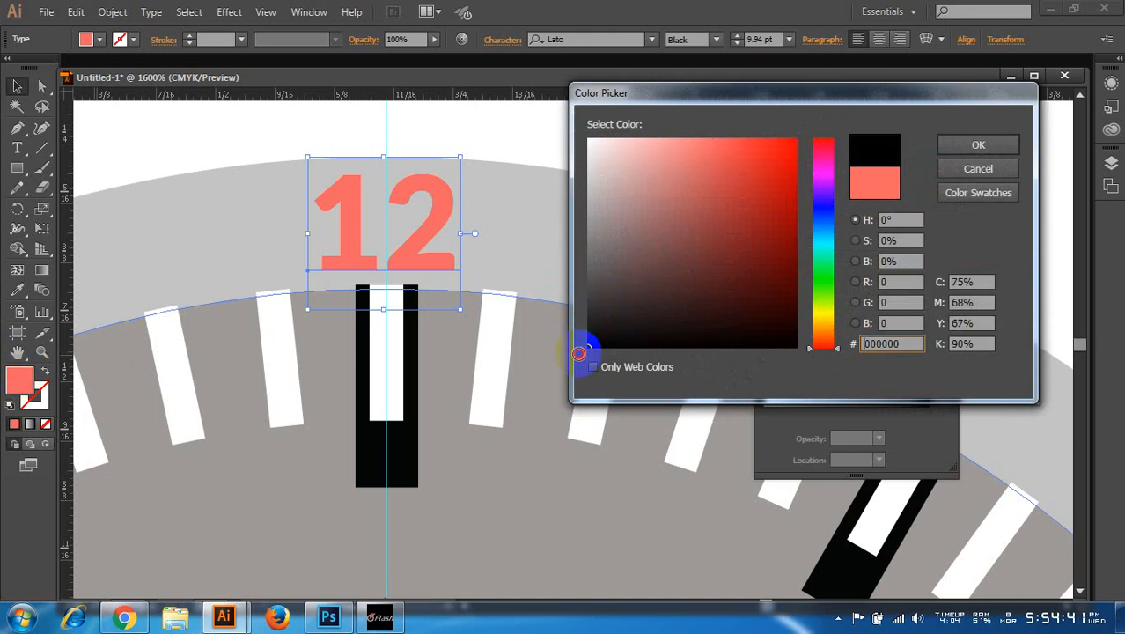
left_click(964, 144)
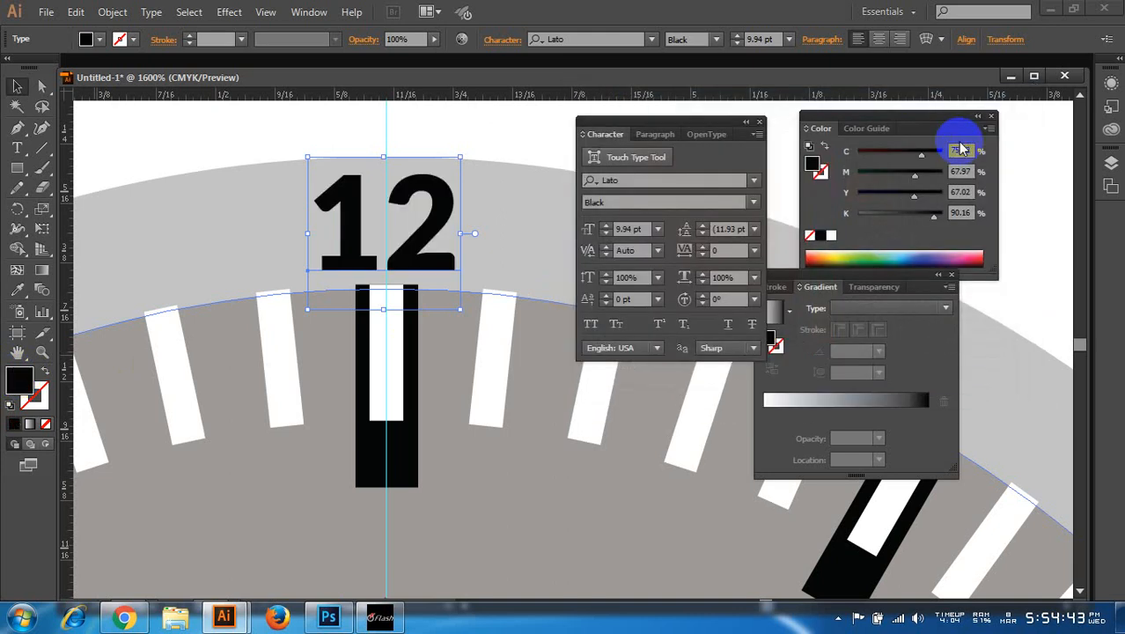
key("ctrl+0")
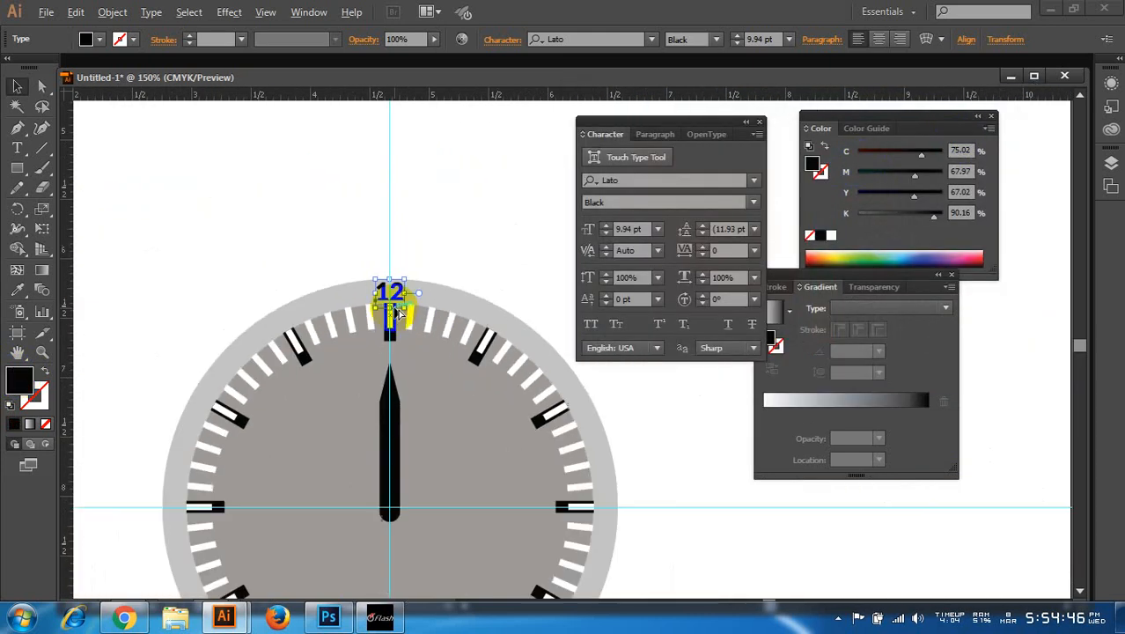
left_click_drag(444, 379, 444, 271)
scroll(489, 300, "up", 1)
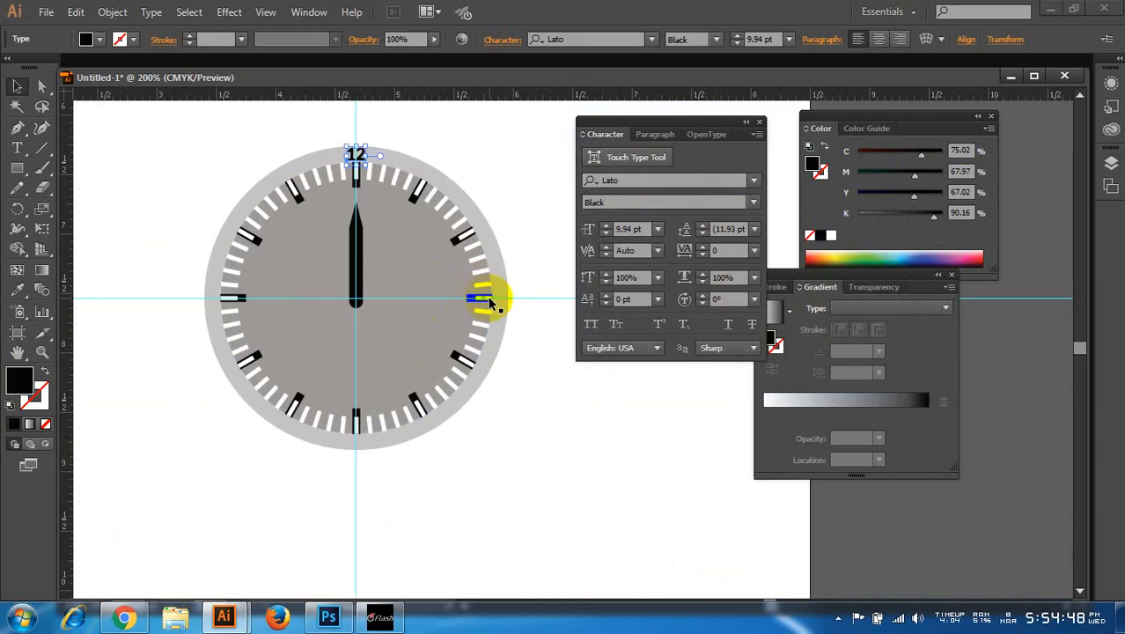
left_click(420, 254)
scroll(428, 255, "up", 1)
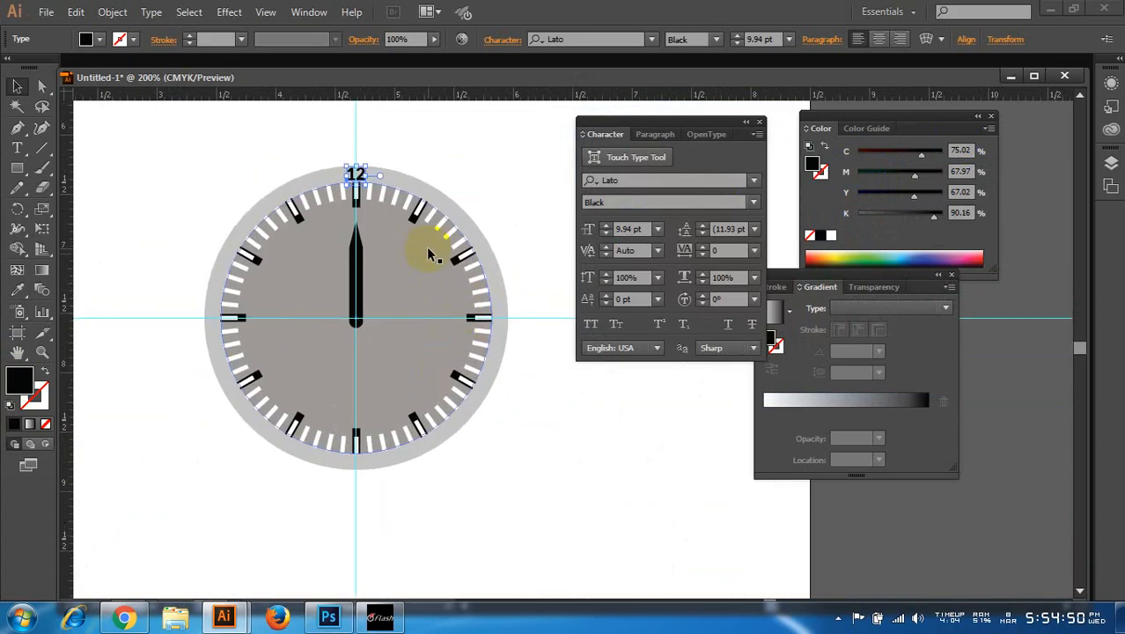
left_click(17, 208)
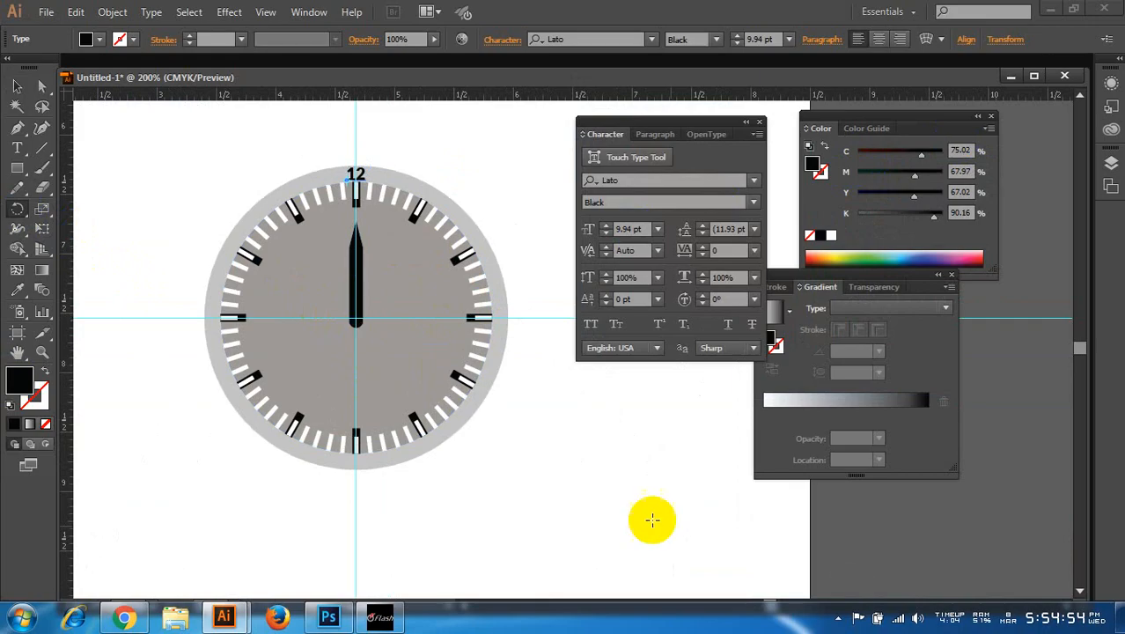
left_click(838, 617)
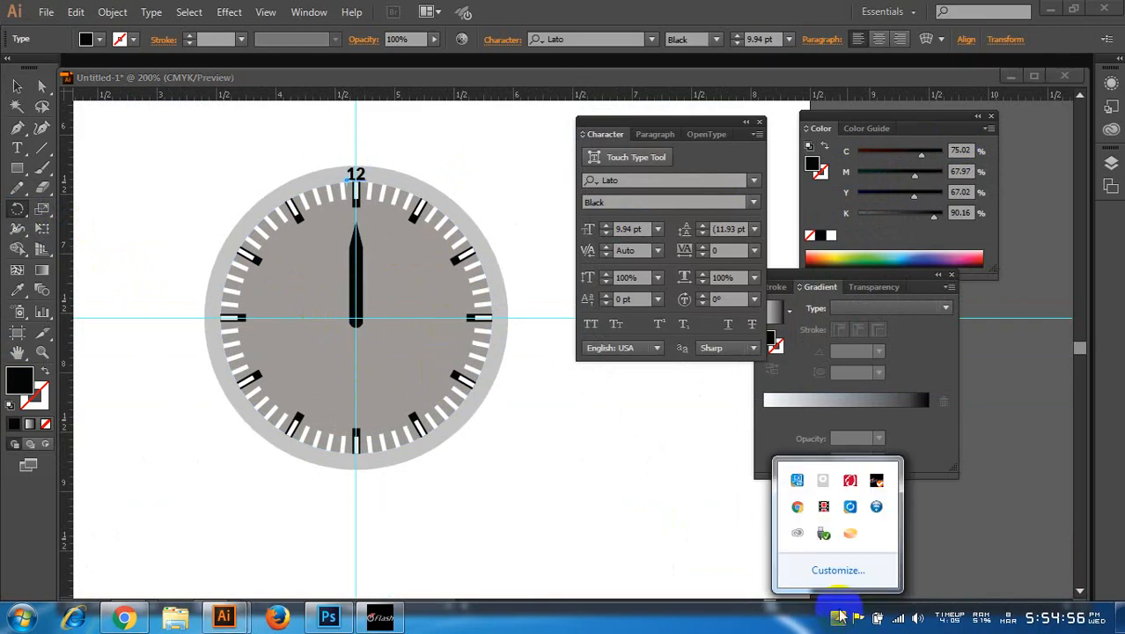
left_click(356, 319)
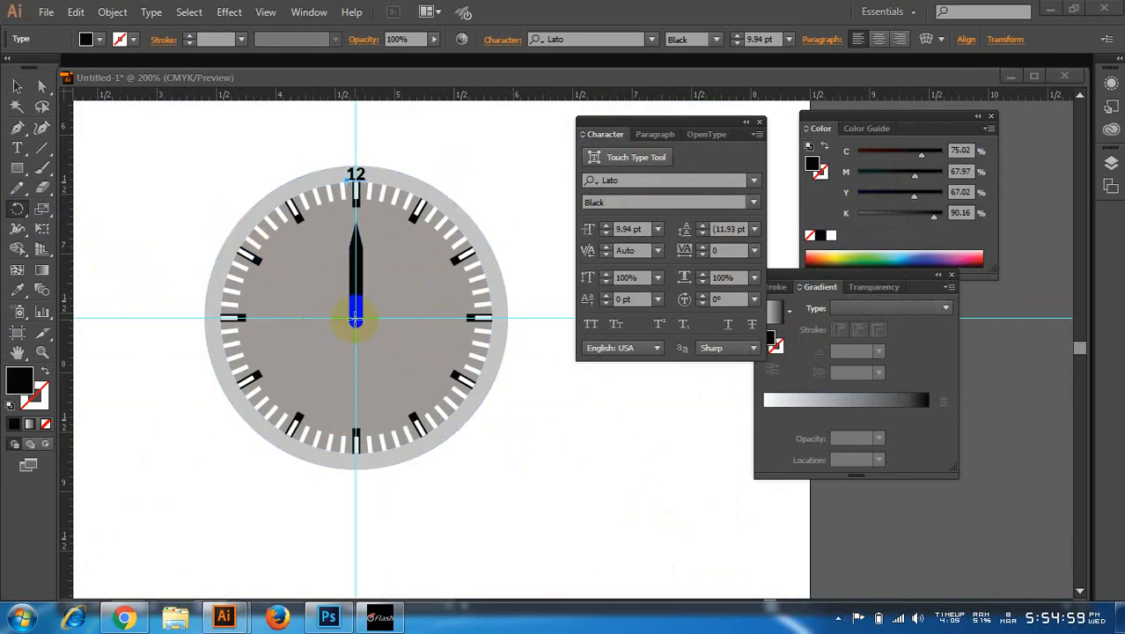
left_click(355, 318)
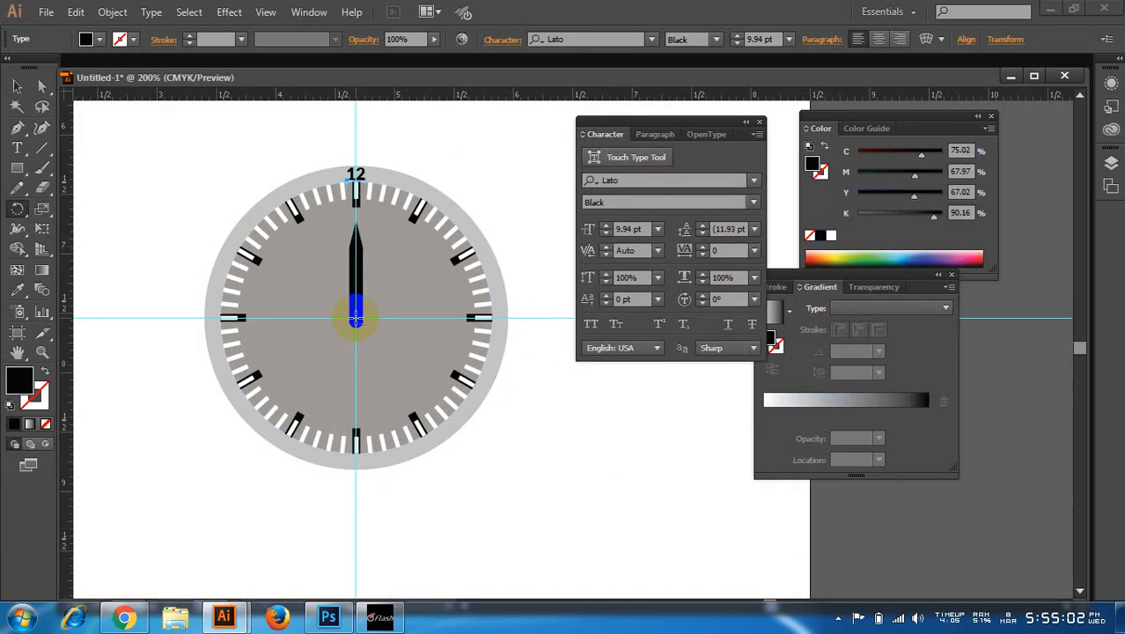
left_click(17, 85)
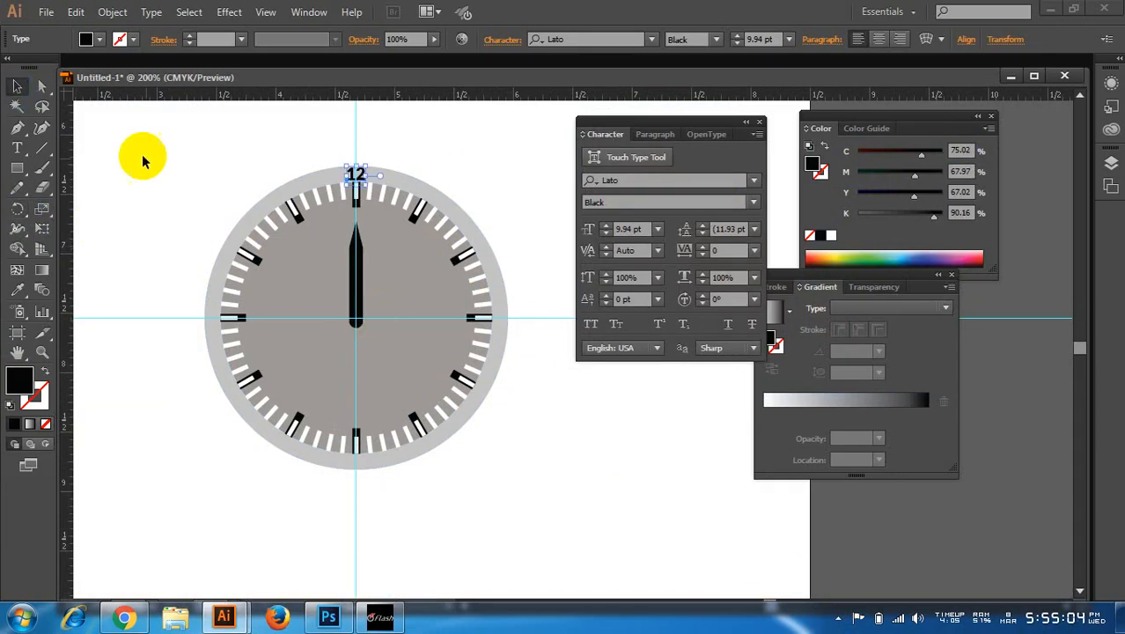
left_click(163, 163)
left_click(359, 175)
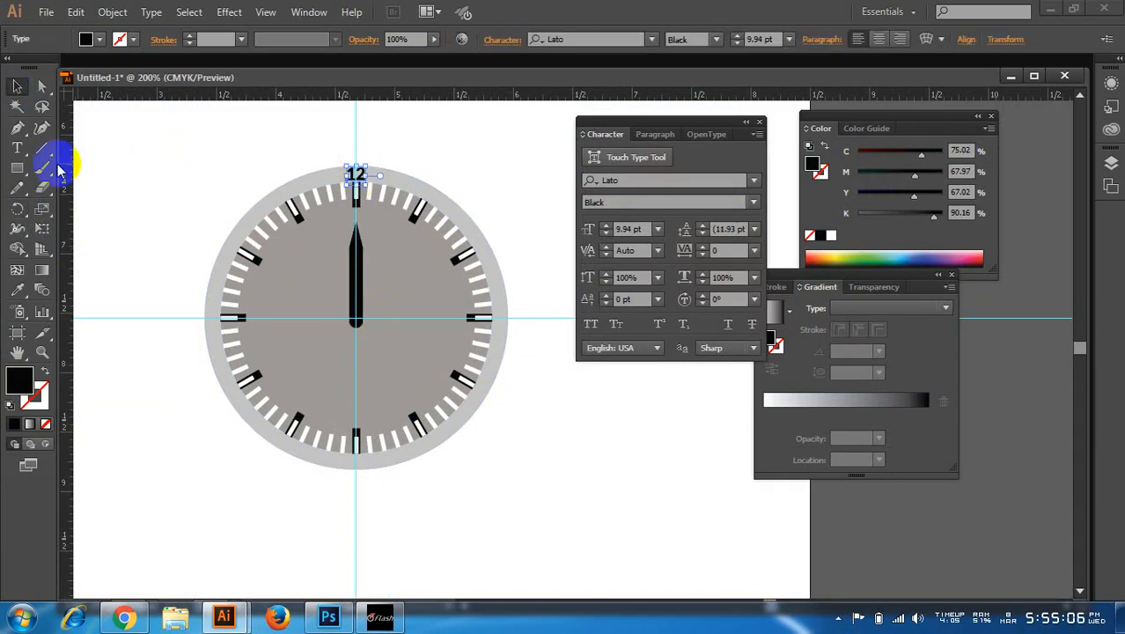
- Rotate a copy of the 12 numeral by 30° about the clock's centre, where the two guides cross
left_click(17, 208)
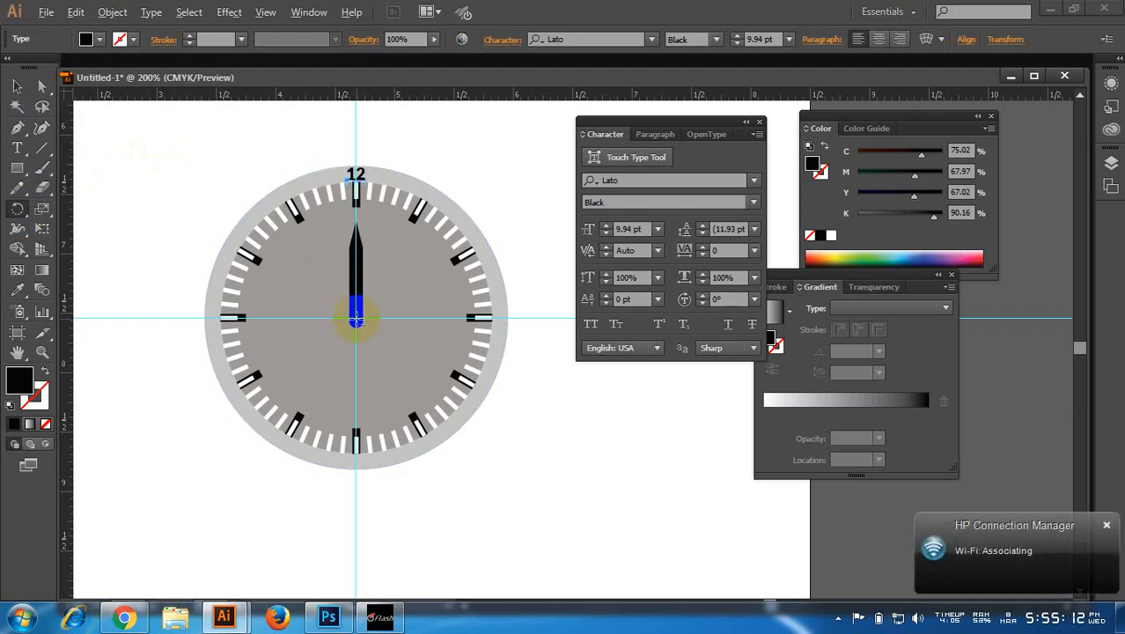
left_click(356, 321, "alt")
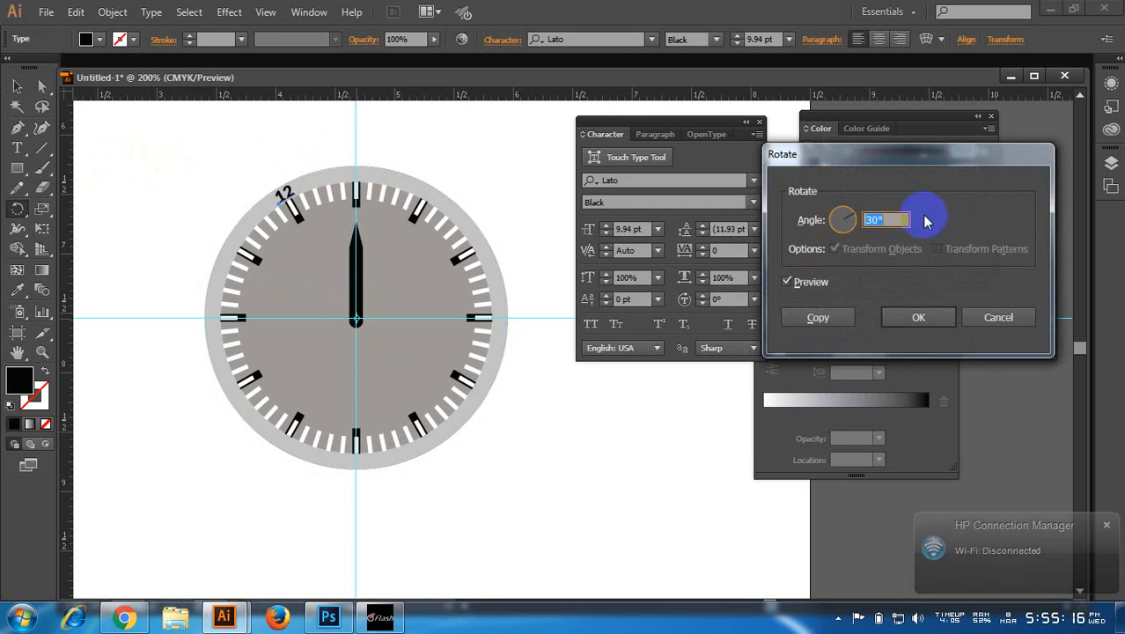
left_click(816, 315)
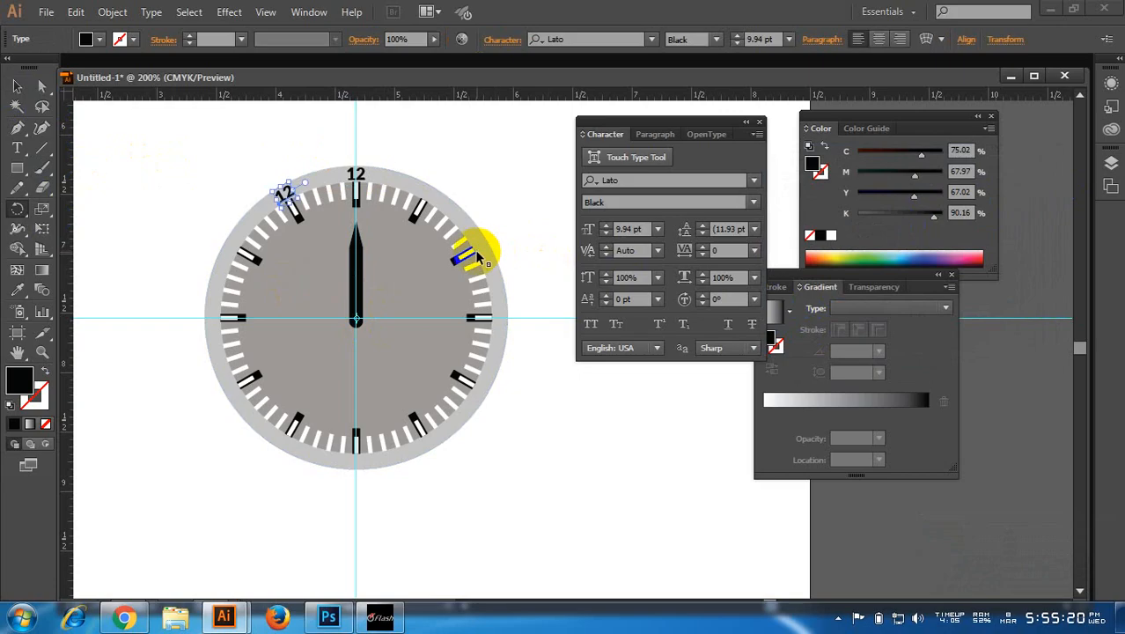
- Repeat the rotated copy ten times so every hour mark has a 12 numeral, and deselect
key("ctrl+d")
key("ctrl+d")
key("ctrl+d")
key("ctrl+d")
key("ctrl+d")
key("ctrl+d")
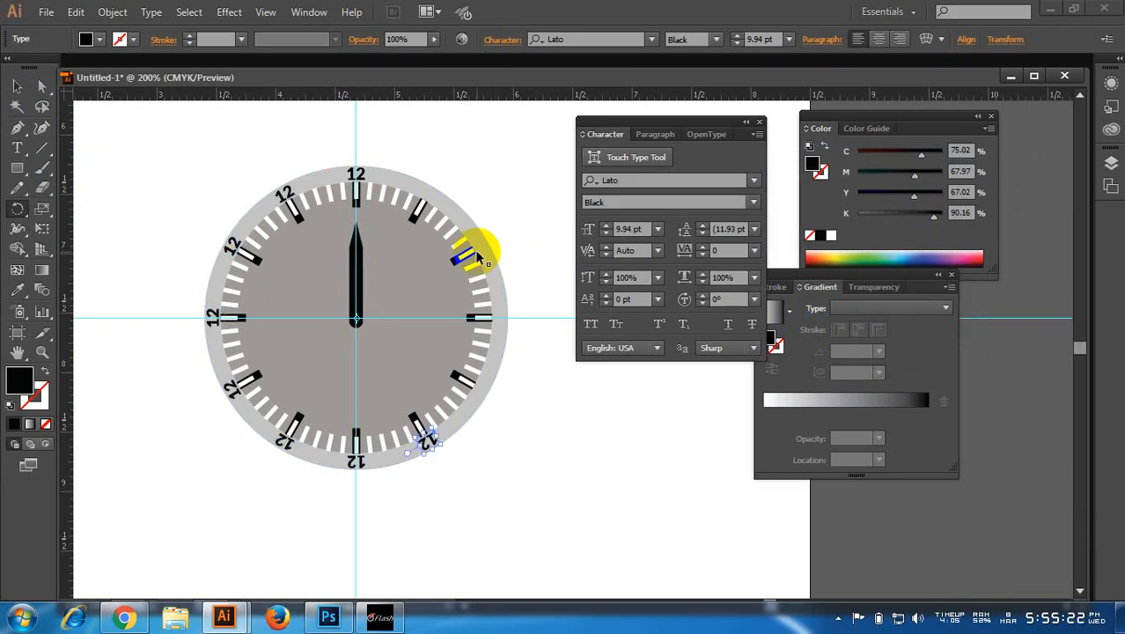
key("ctrl+d")
key("ctrl+d")
key("ctrl+d")
key("ctrl+d")
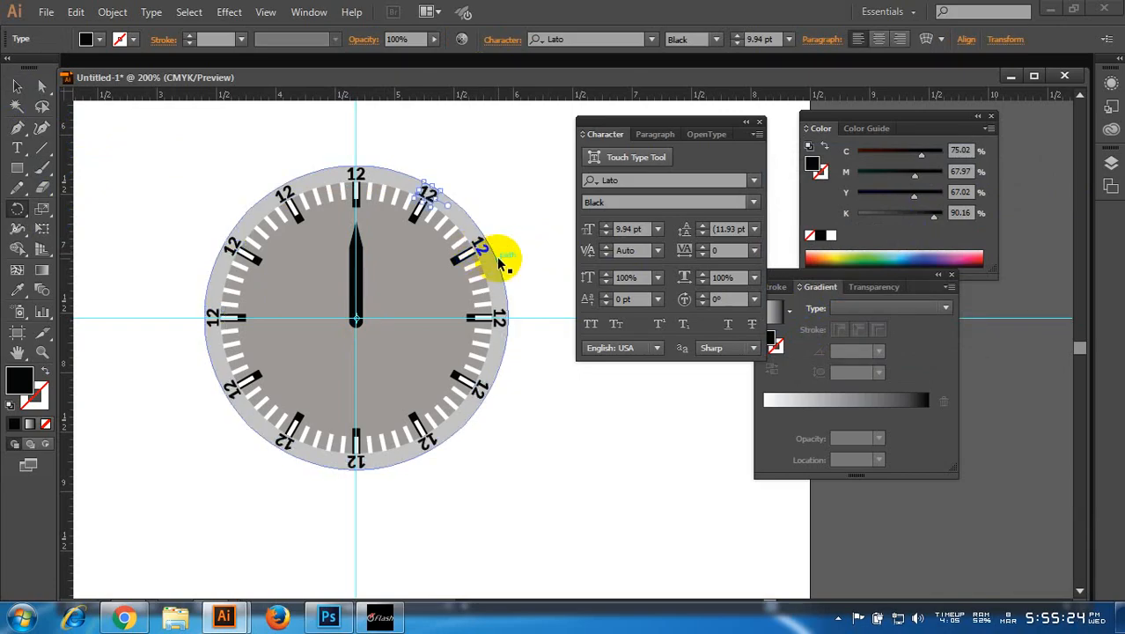
left_click(20, 88)
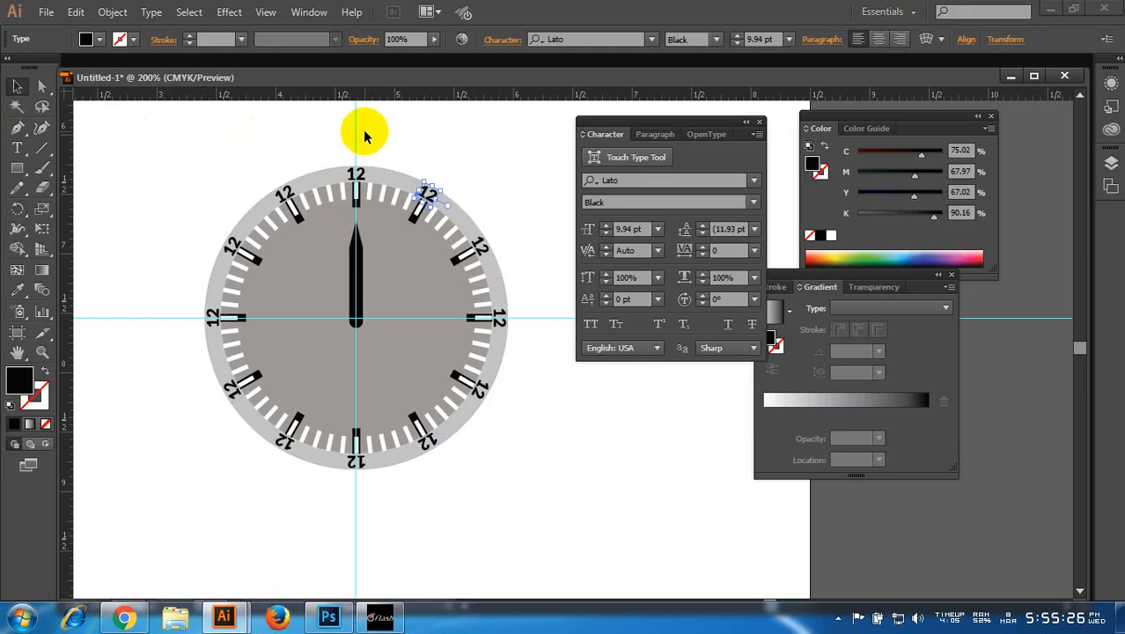
left_click(440, 142)
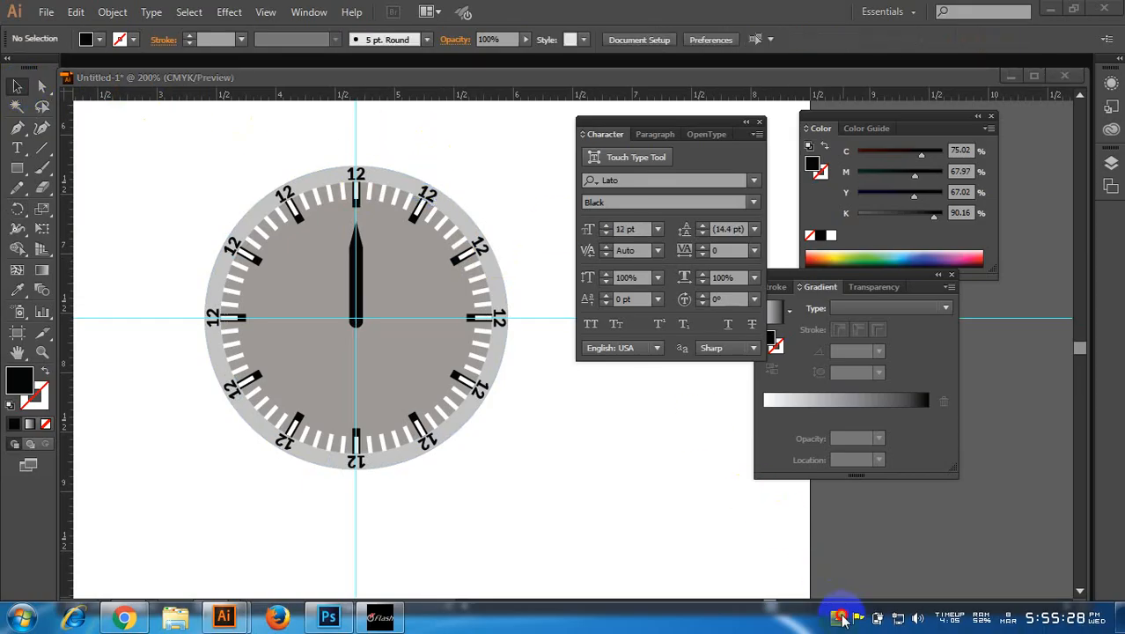
left_click(840, 617)
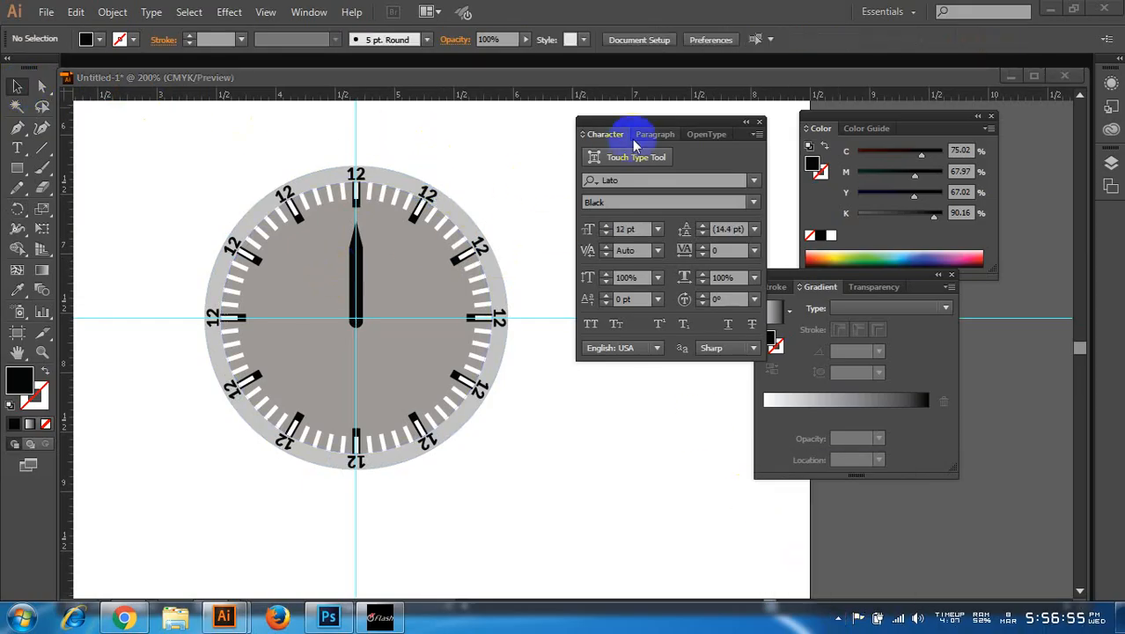
- Replace the numerals at the one and two o'clock marks with 01 and 02
left_click_drag(653, 120, 684, 120)
scroll(378, 214, "up", 1)
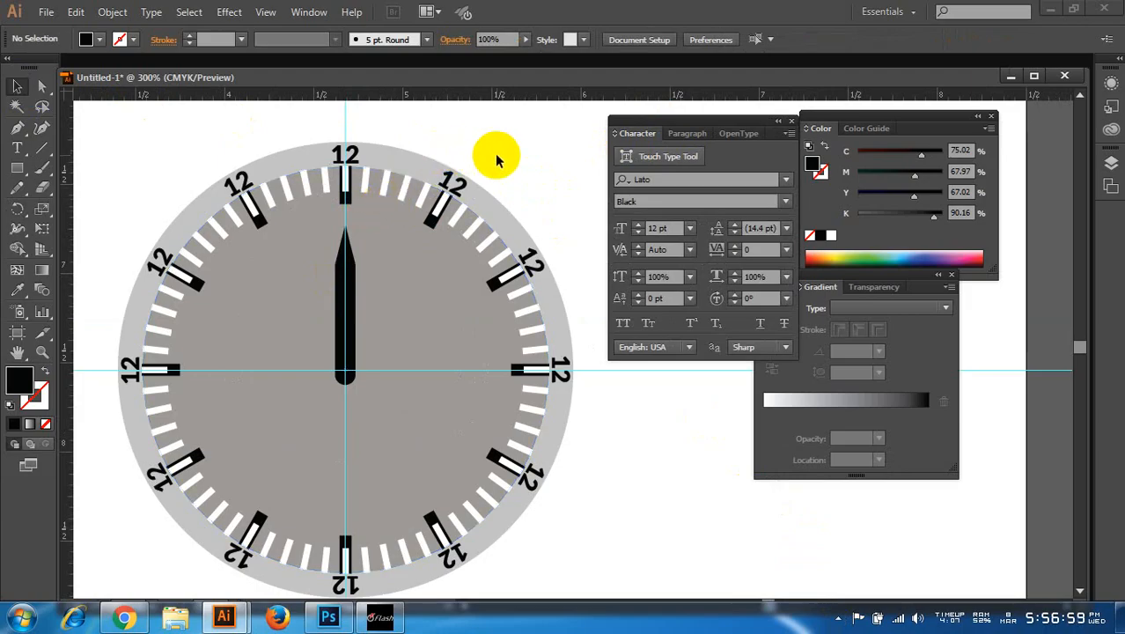
double_click(459, 179)
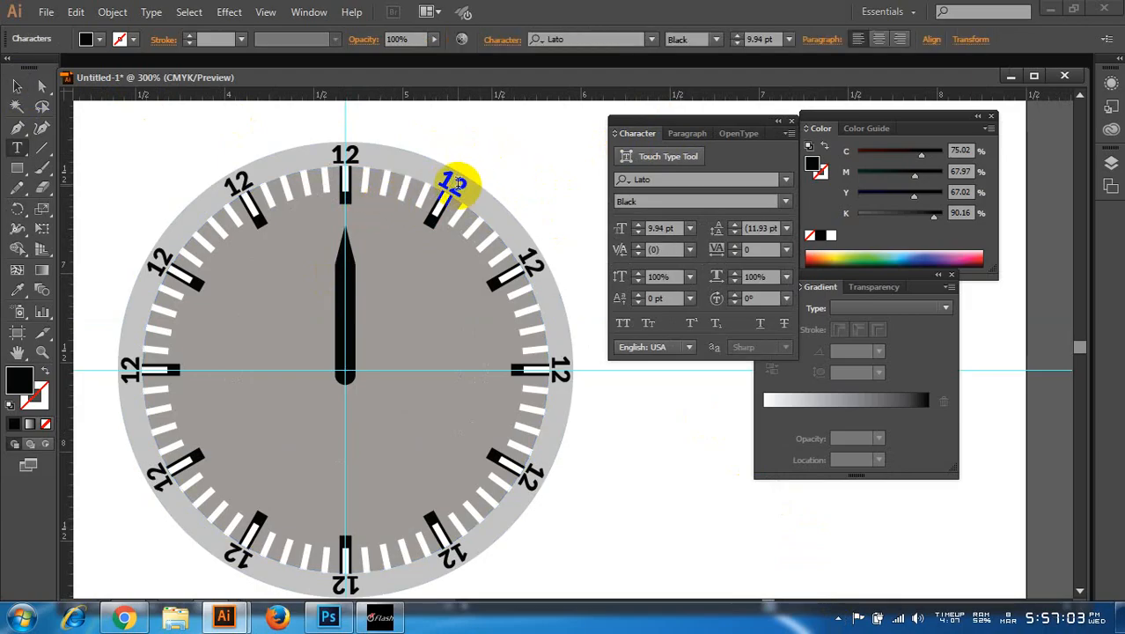
mouse_move(455, 183)
left_mouse_down()
mouse_move(442, 181)
mouse_move(465, 191)
left_mouse_up()
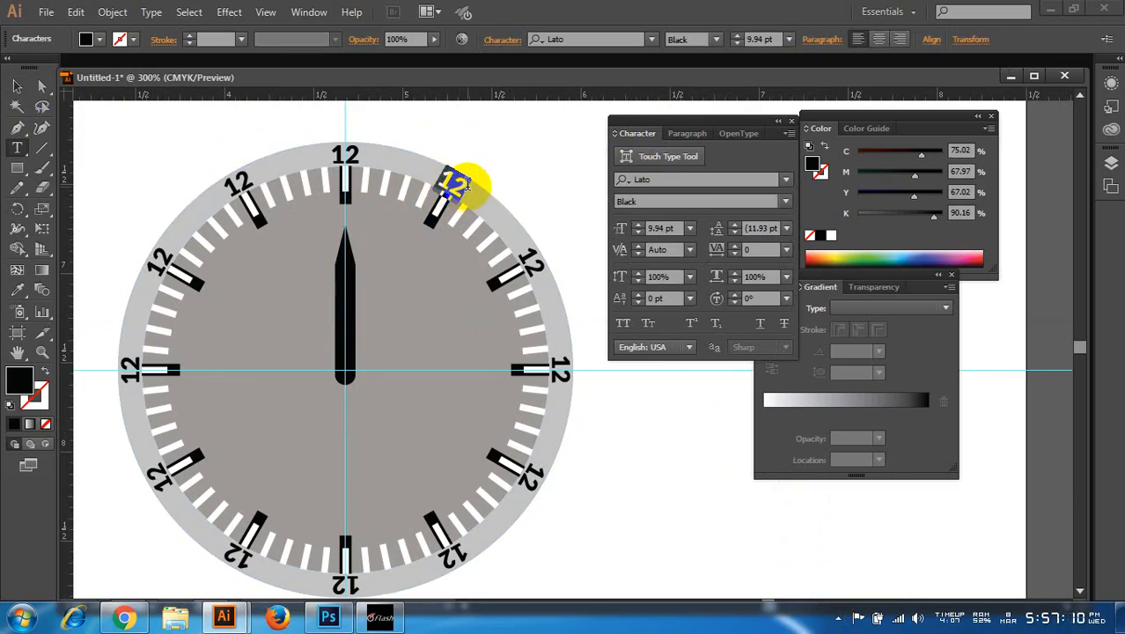
type("0")
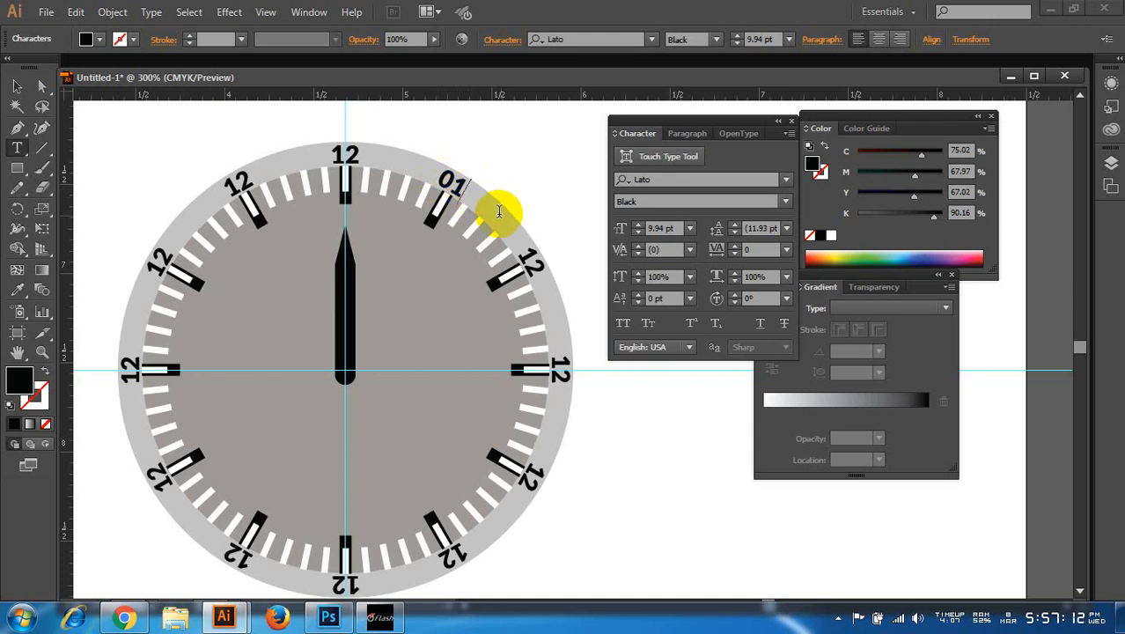
left_click_drag(531, 253, 537, 264)
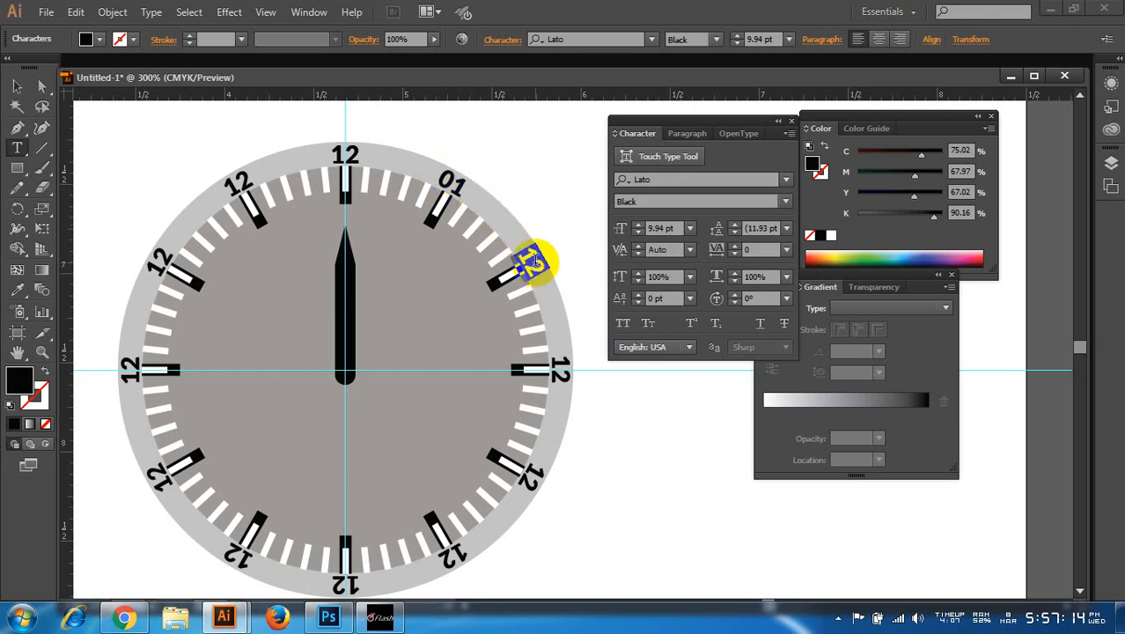
type("02")
- Replace the numerals at the three and four o'clock marks with 03 and 04
left_click_drag(560, 360, 568, 377)
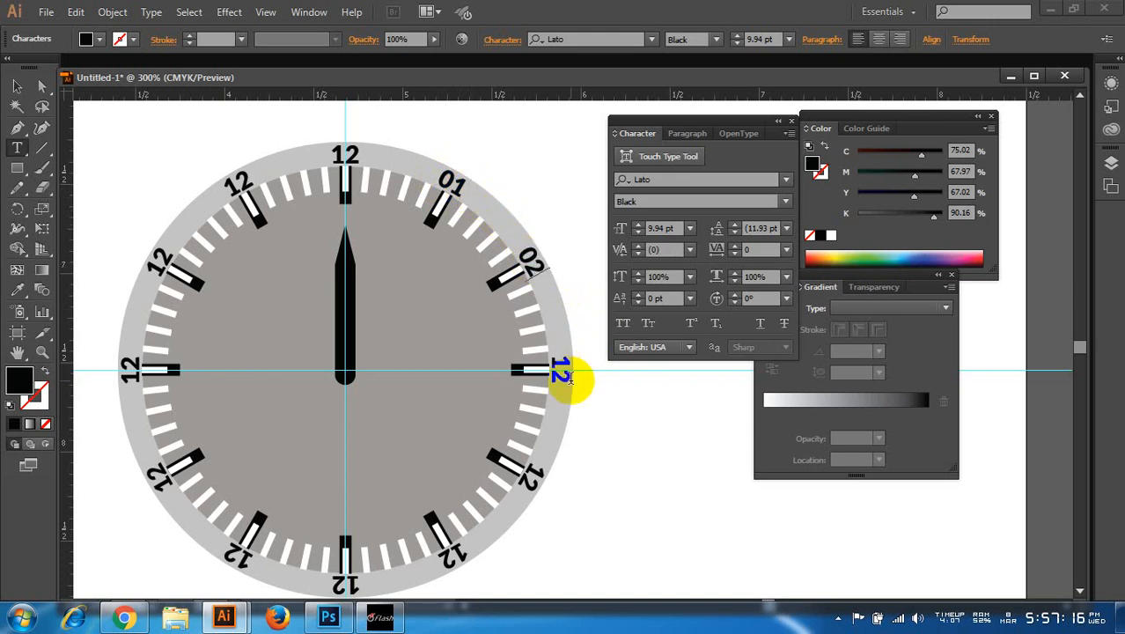
double_click(560, 373)
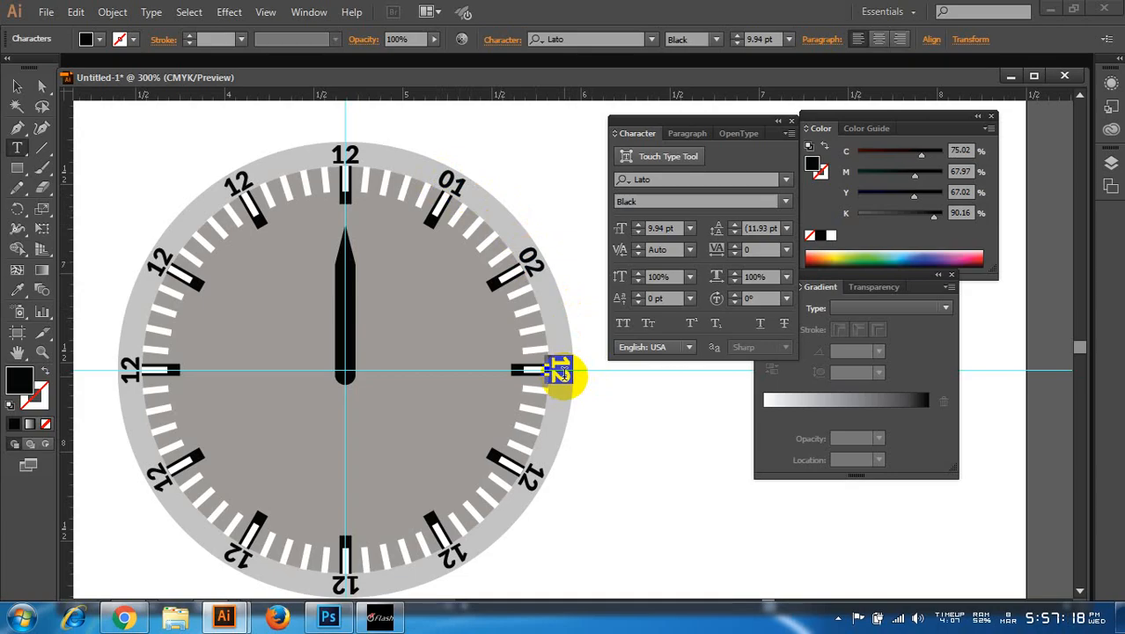
type("03")
double_click(532, 471)
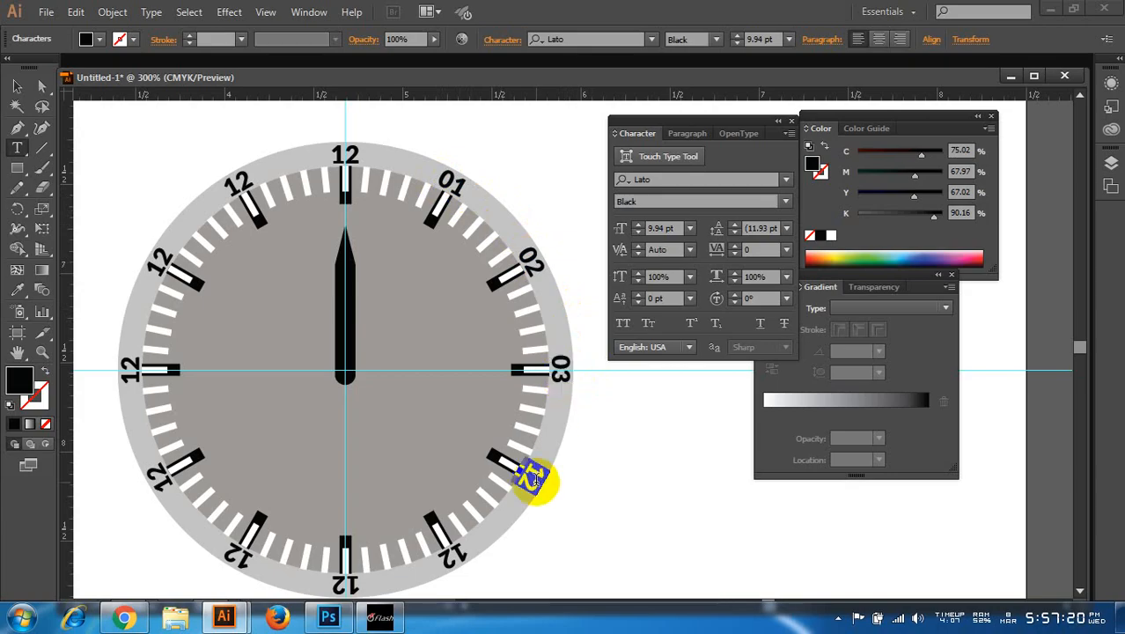
type("04")
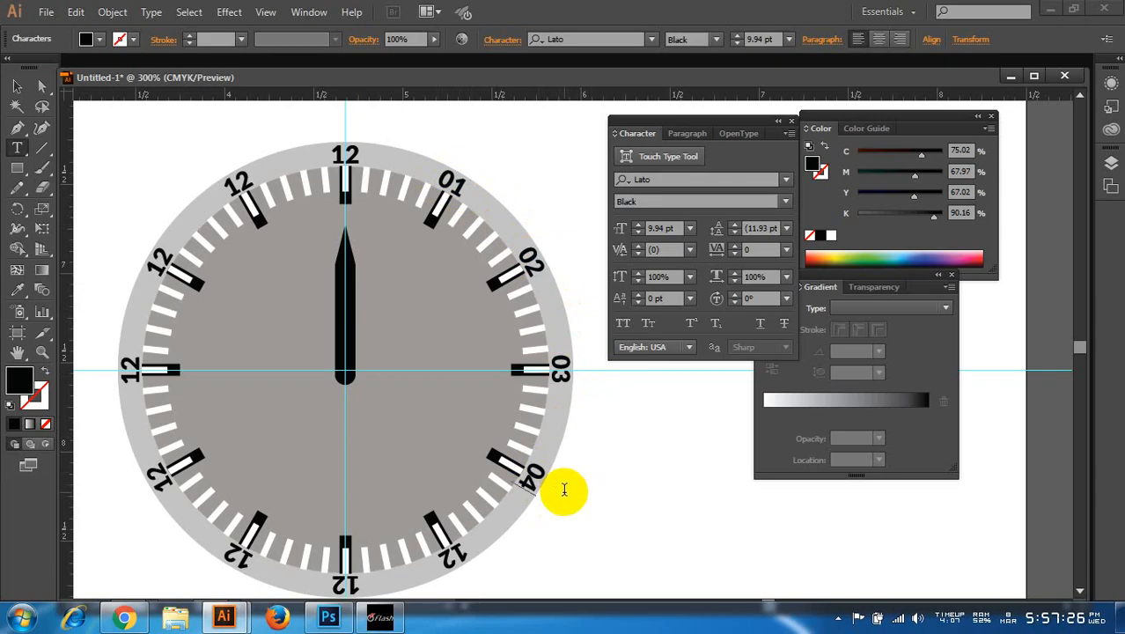
- Replace the numerals at the five, six and seven o'clock marks with 05, 06 and 07
scroll(564, 489, "down", 2)
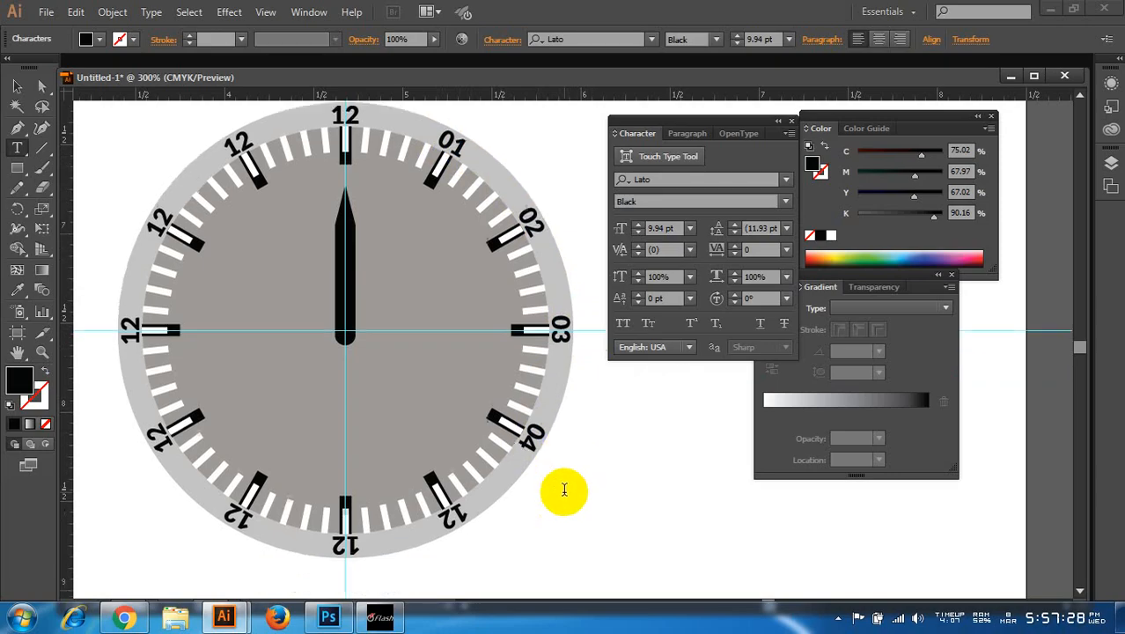
double_click(454, 515)
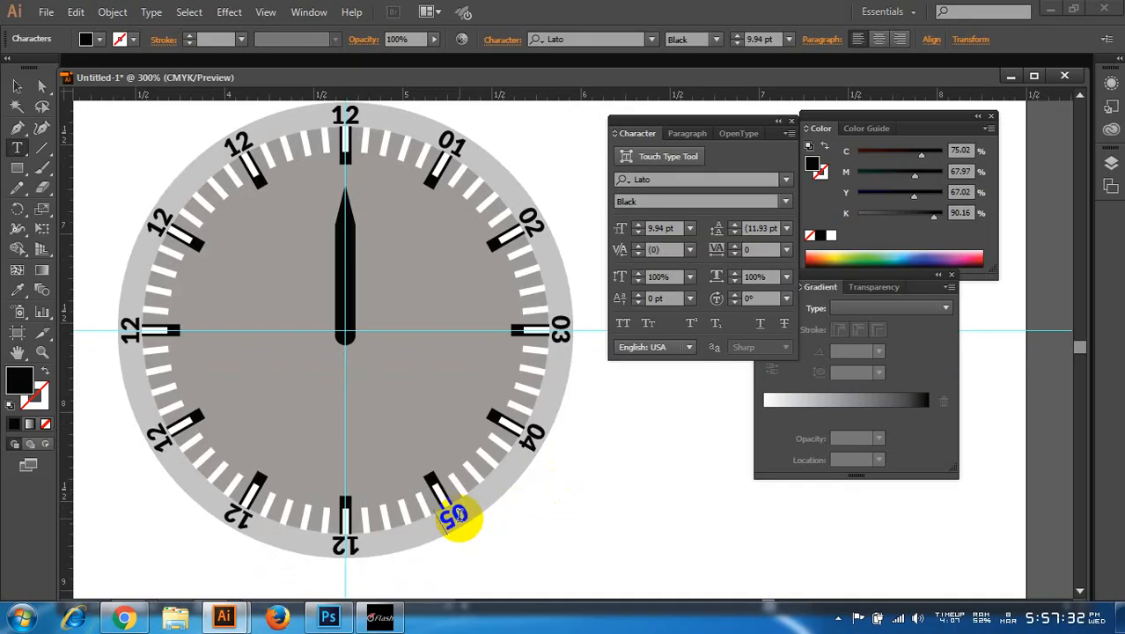
double_click(343, 547)
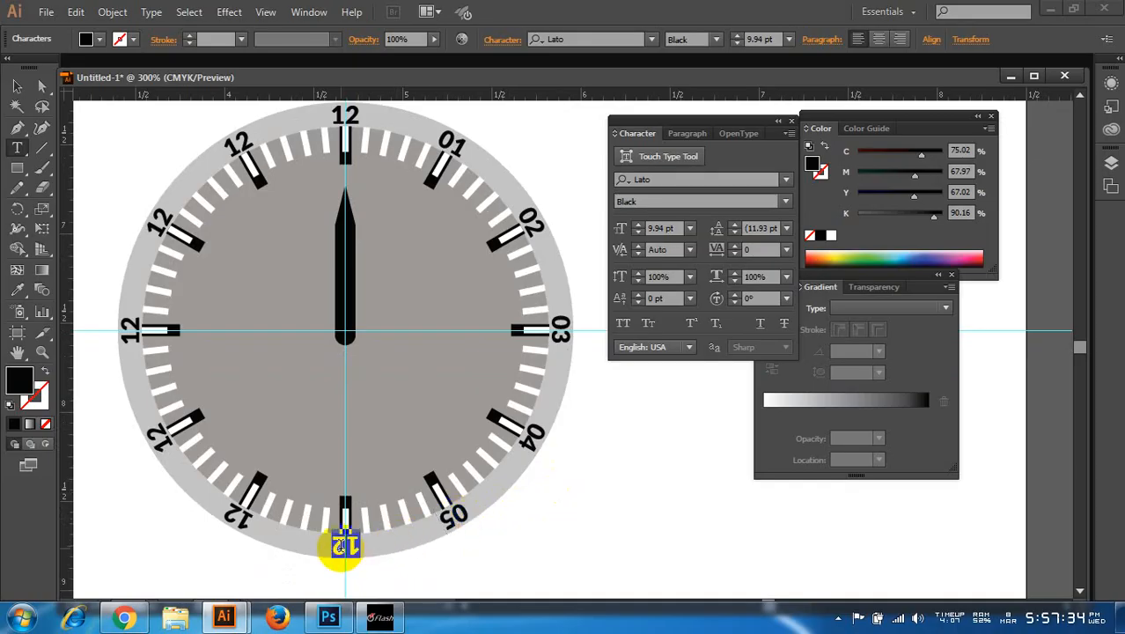
type("06")
double_click(238, 517)
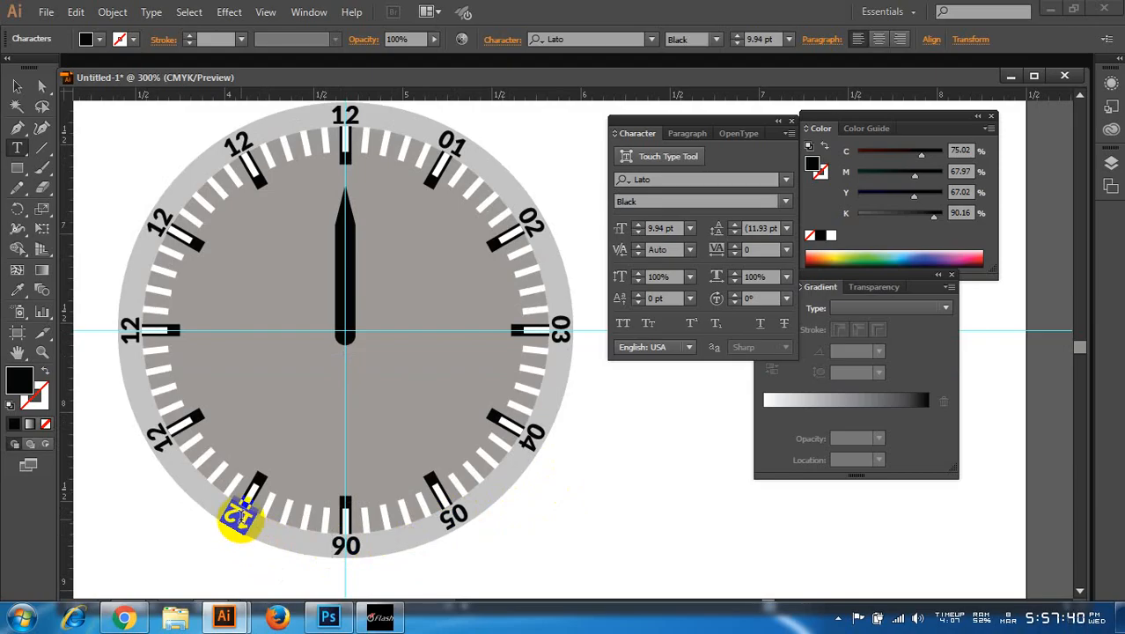
type("07")
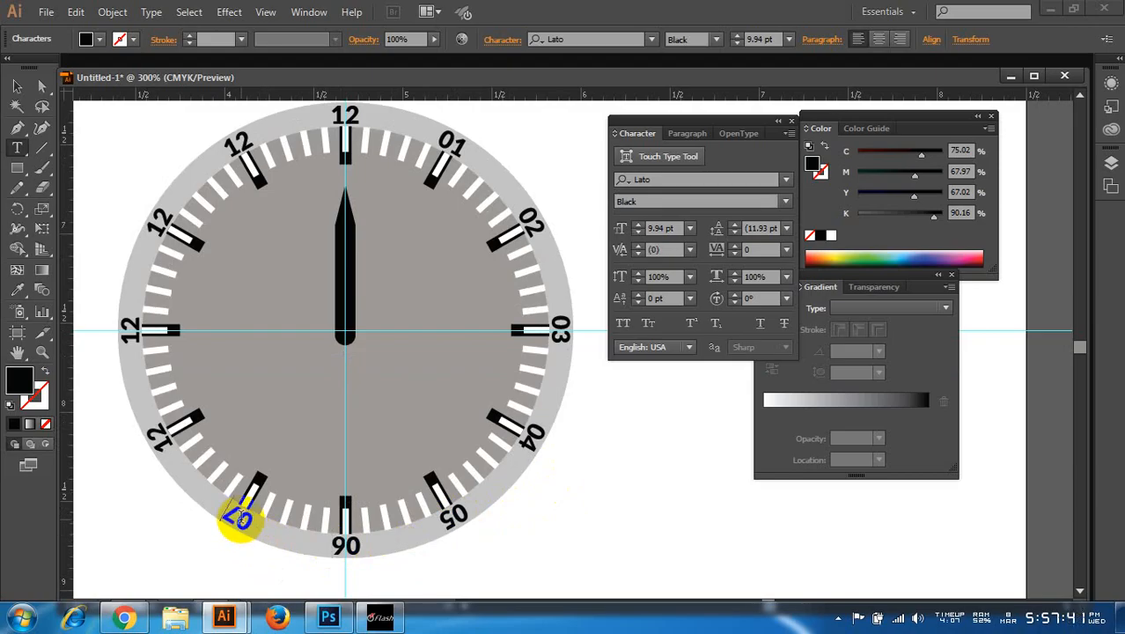
- Replace the numerals at the eight, nine and ten o'clock marks with 08, 09 and 11, and deselect
double_click(160, 434)
type("08")
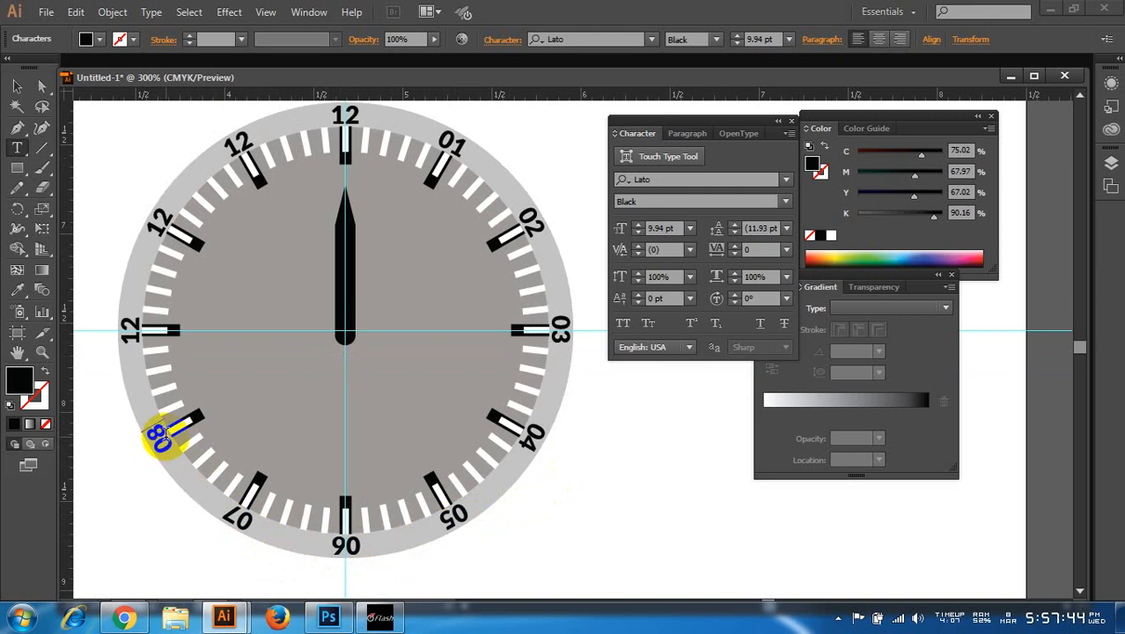
double_click(129, 315)
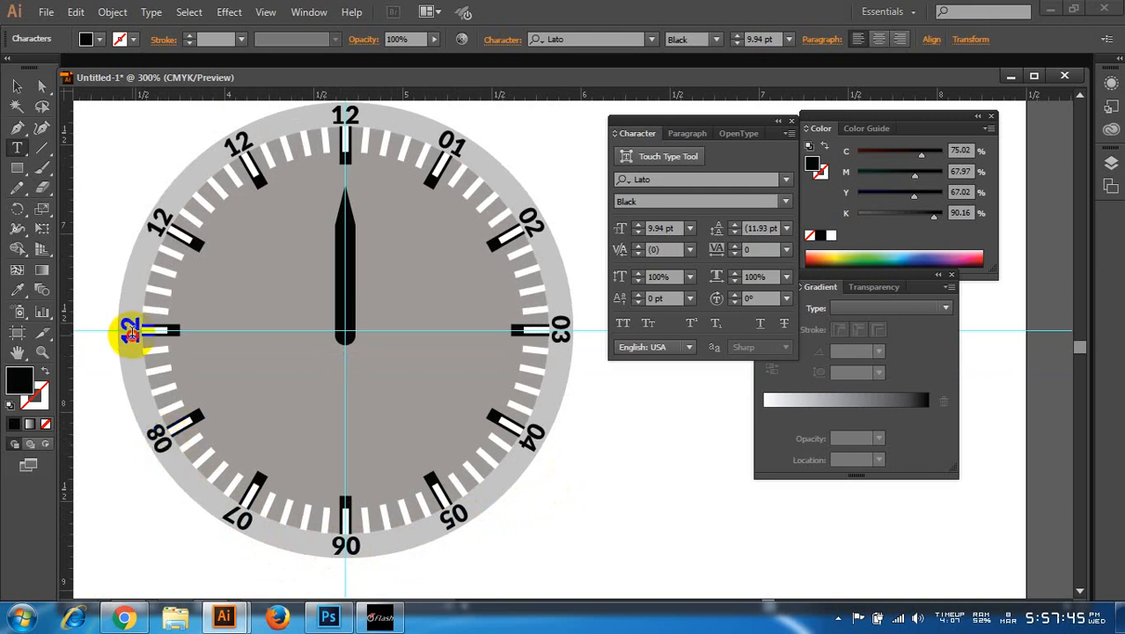
type("09")
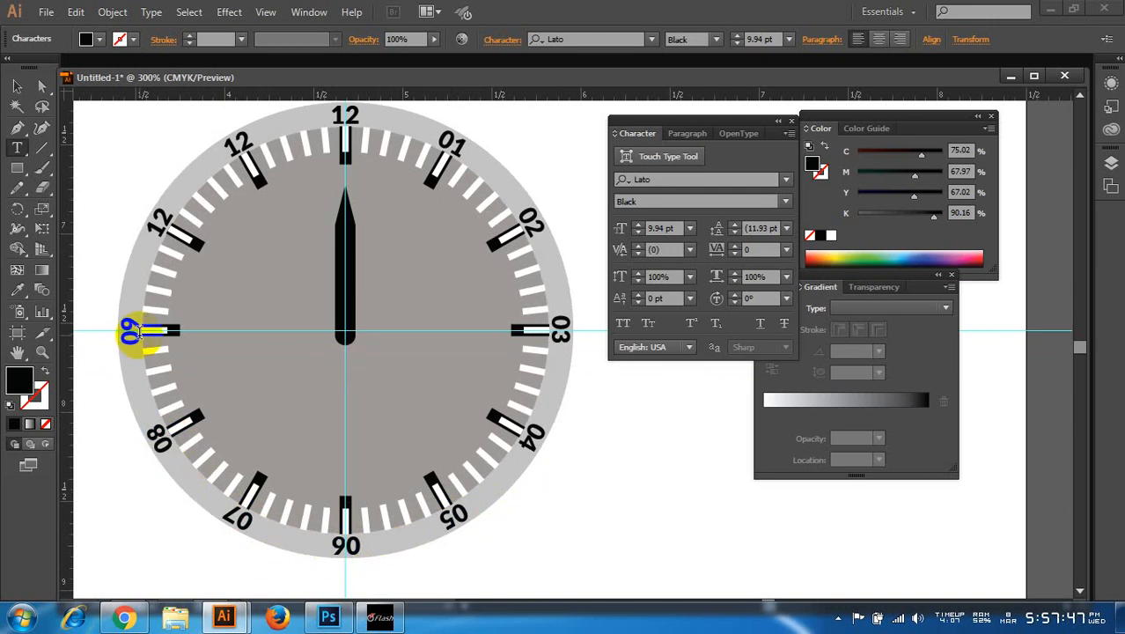
double_click(163, 221)
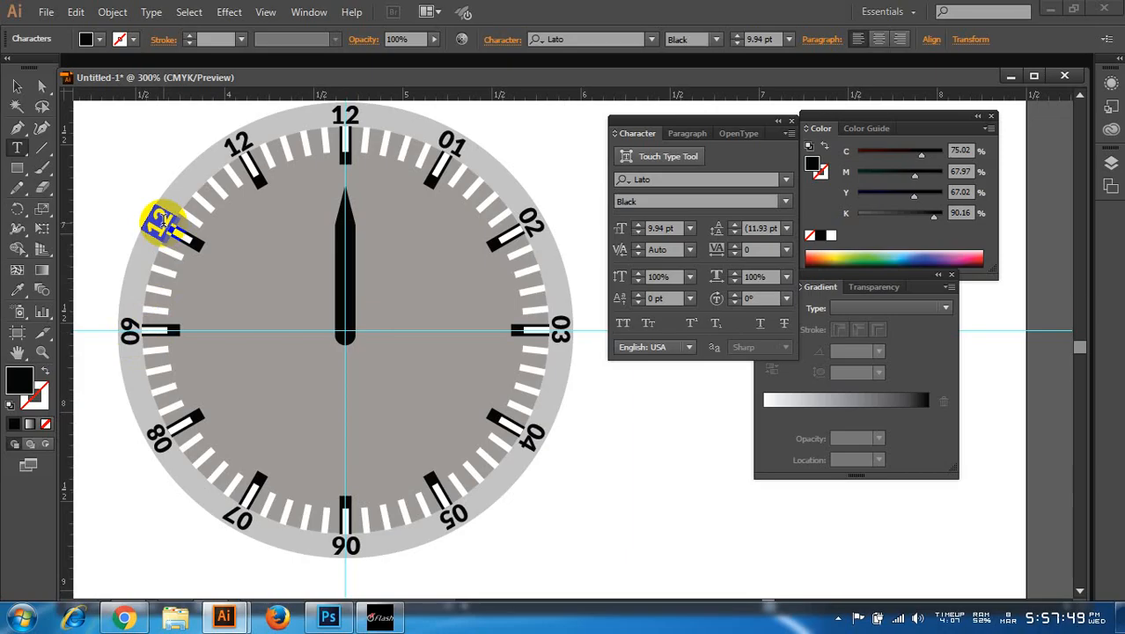
type("11")
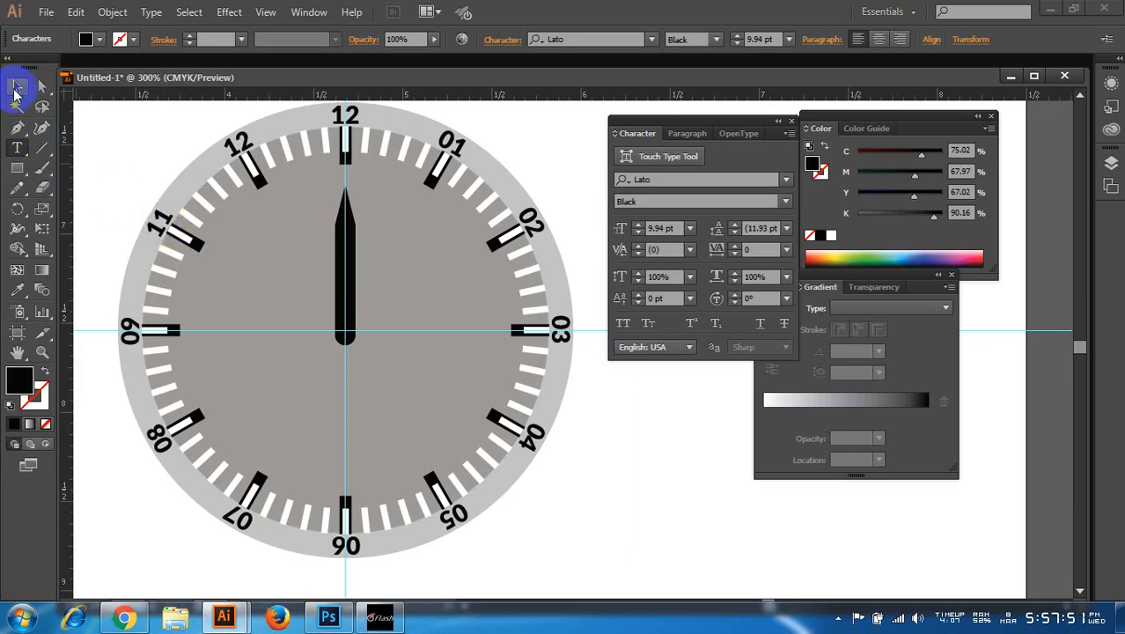
left_click(15, 92)
left_click(136, 505)
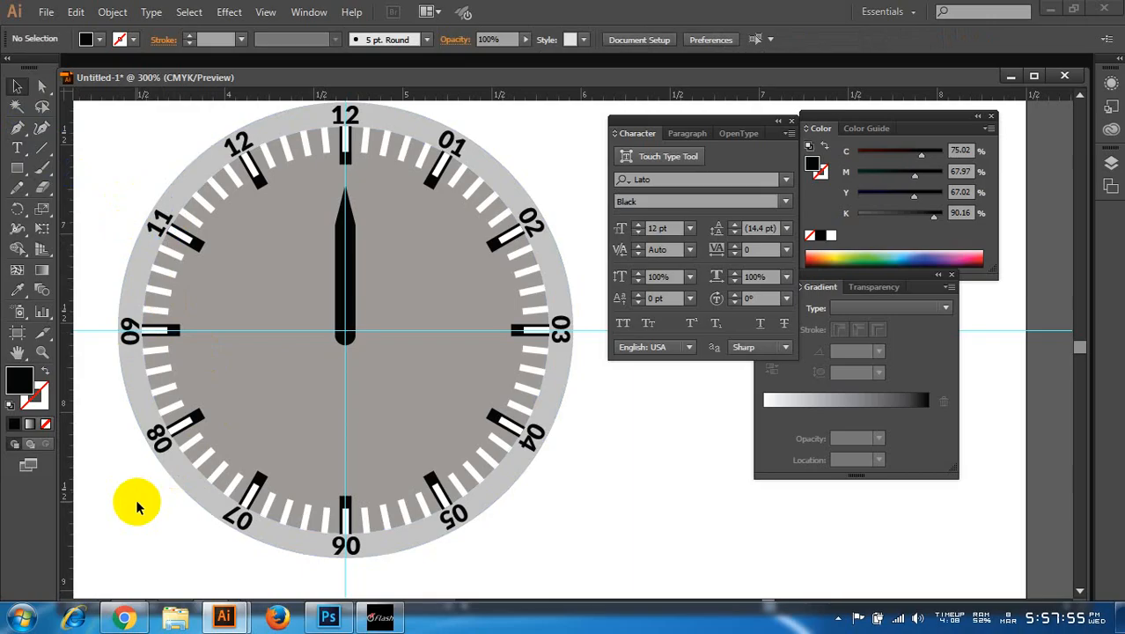
- Correct the numeral at the ten o'clock mark to 10, replace the eleven o'clock numeral with 11, and deselect
scroll(132, 504, "down", 3)
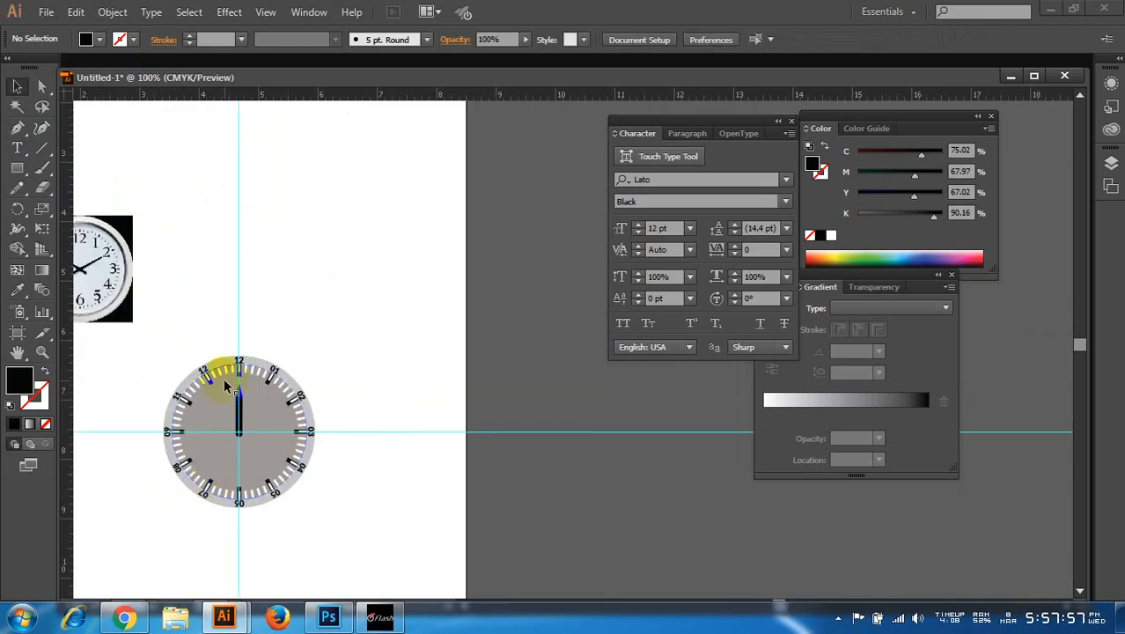
left_click_drag(221, 369, 416, 326)
scroll(277, 256, "up", 2)
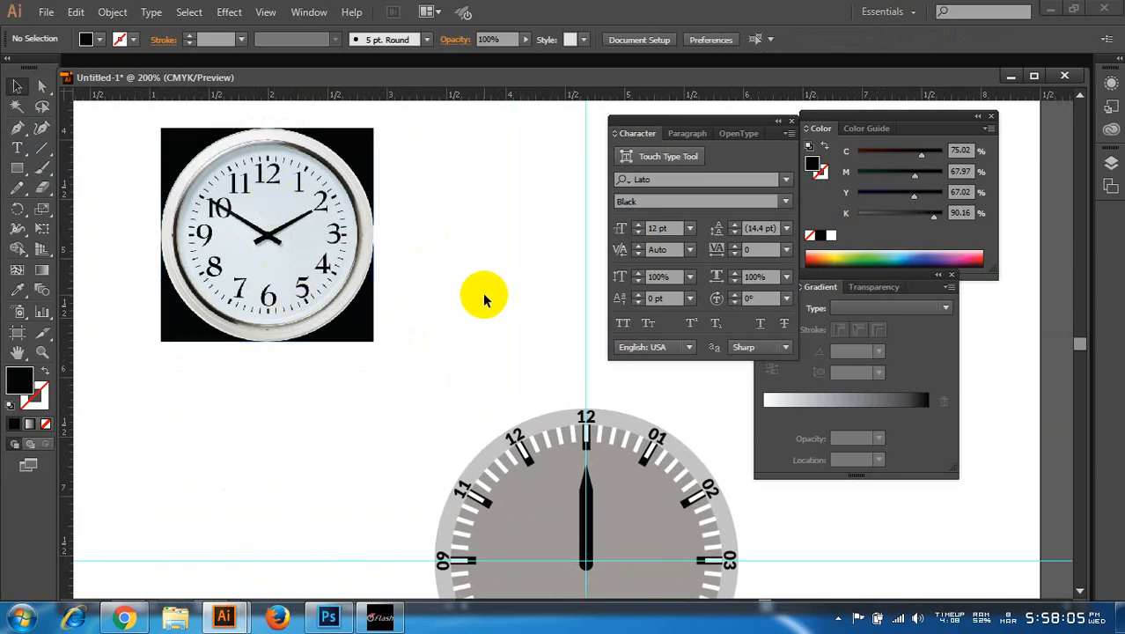
scroll(484, 300, "down", 1)
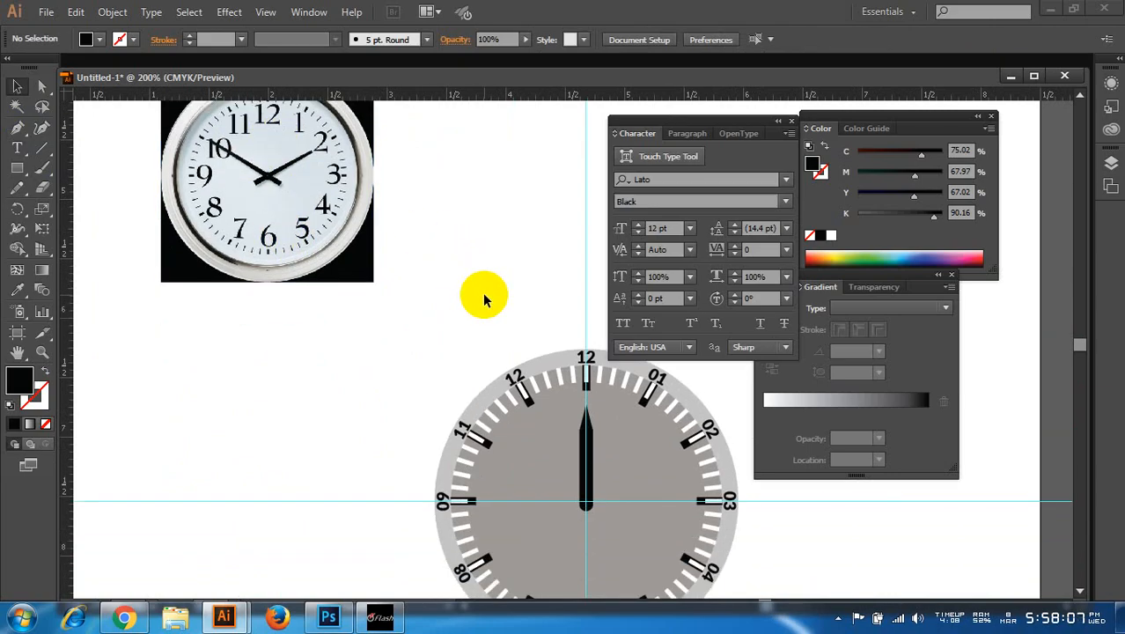
scroll(482, 291, "down", 1)
left_click(465, 410)
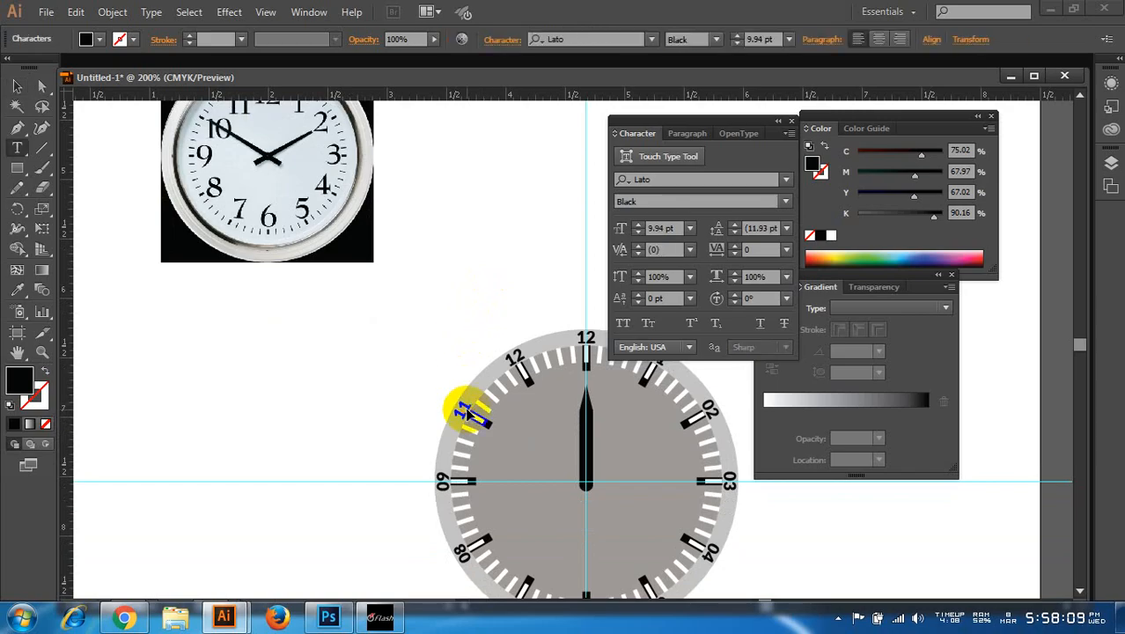
double_click(465, 410)
type("10")
double_click(517, 361)
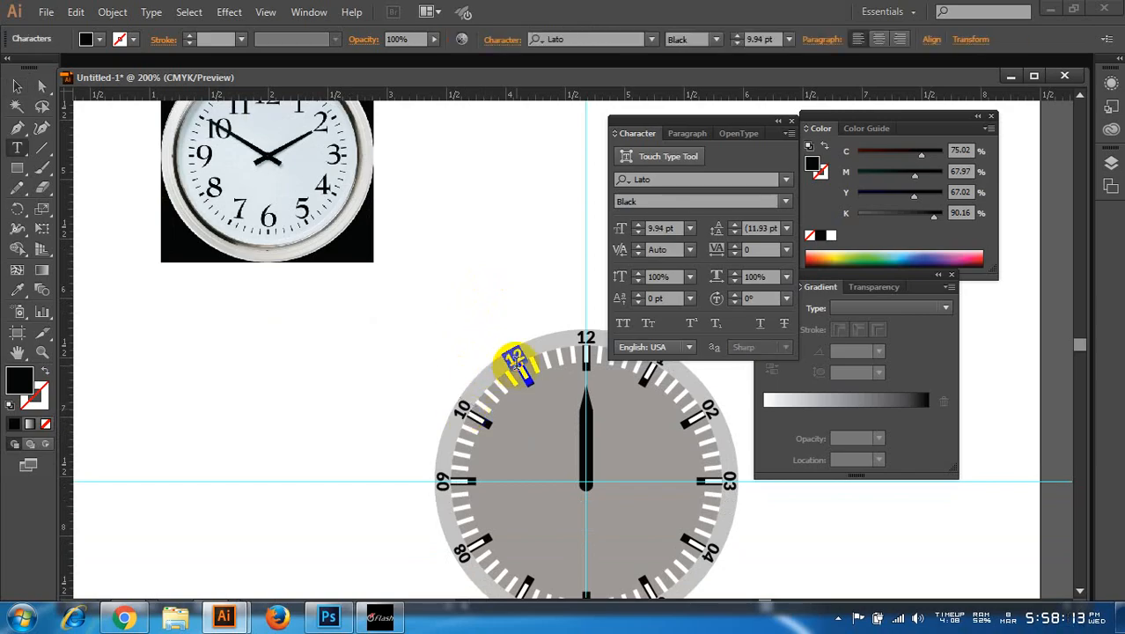
type("11")
left_click(17, 88)
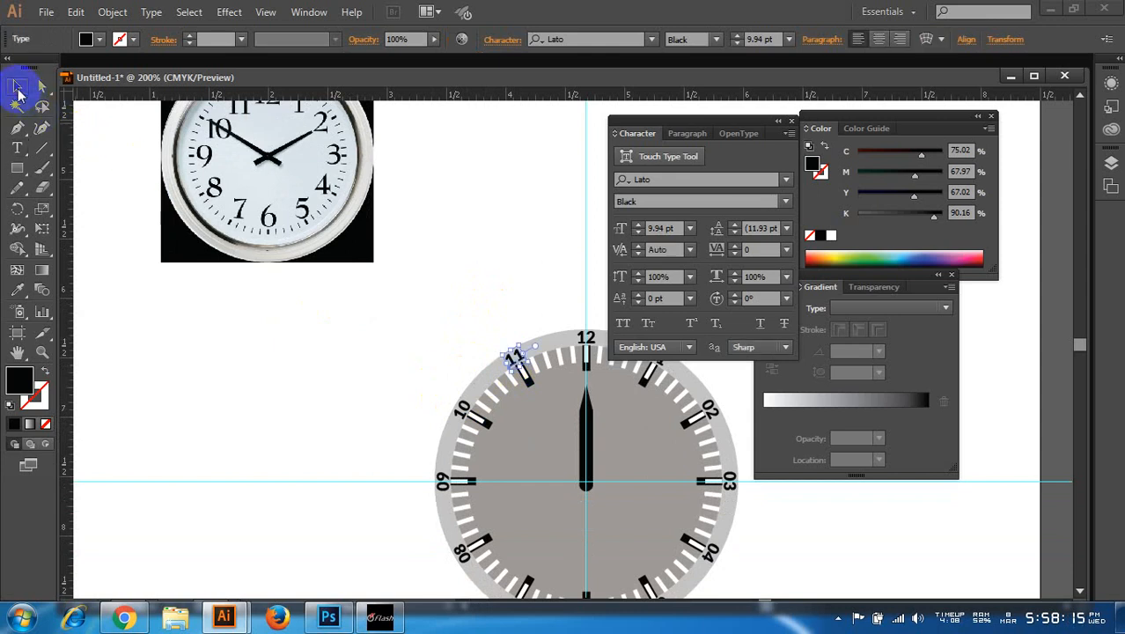
key("ctrl+minus")
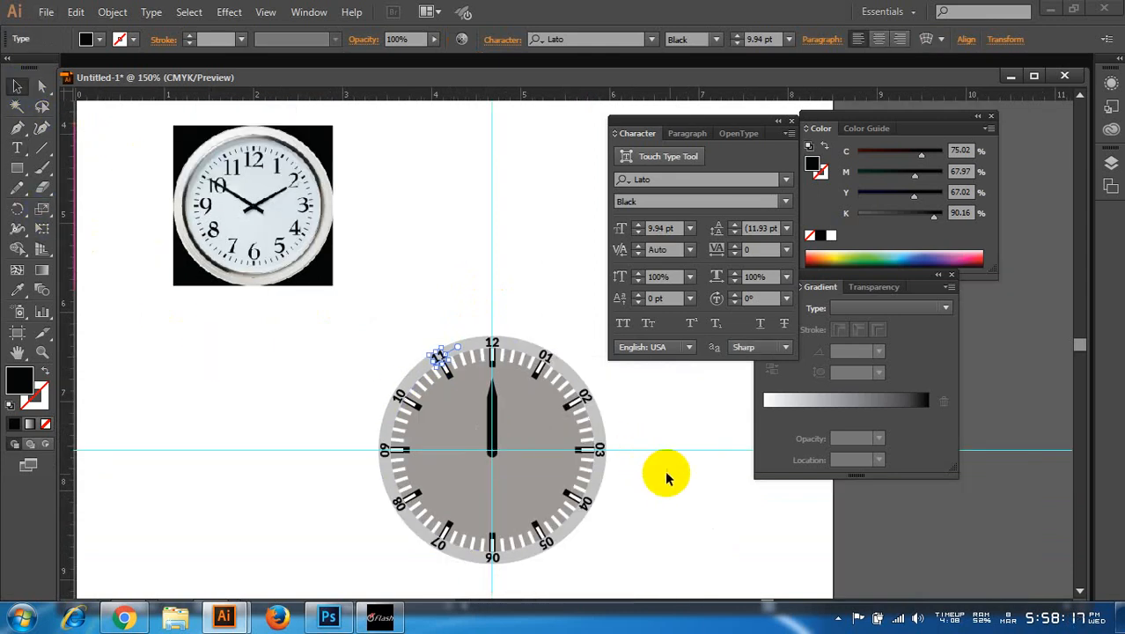
key("ctrl+plus")
left_click_drag(675, 485, 663, 418)
left_click(620, 429)
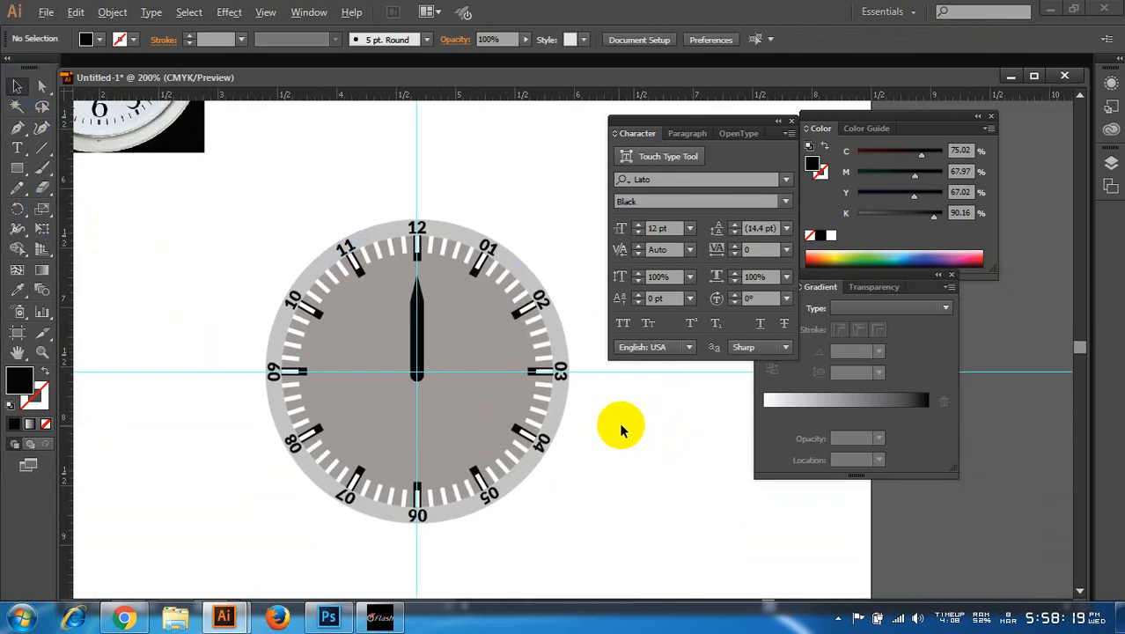
- Centre-align the 01 numeral's text and move it back over the one o'clock mark
scroll(621, 429, "up", 1)
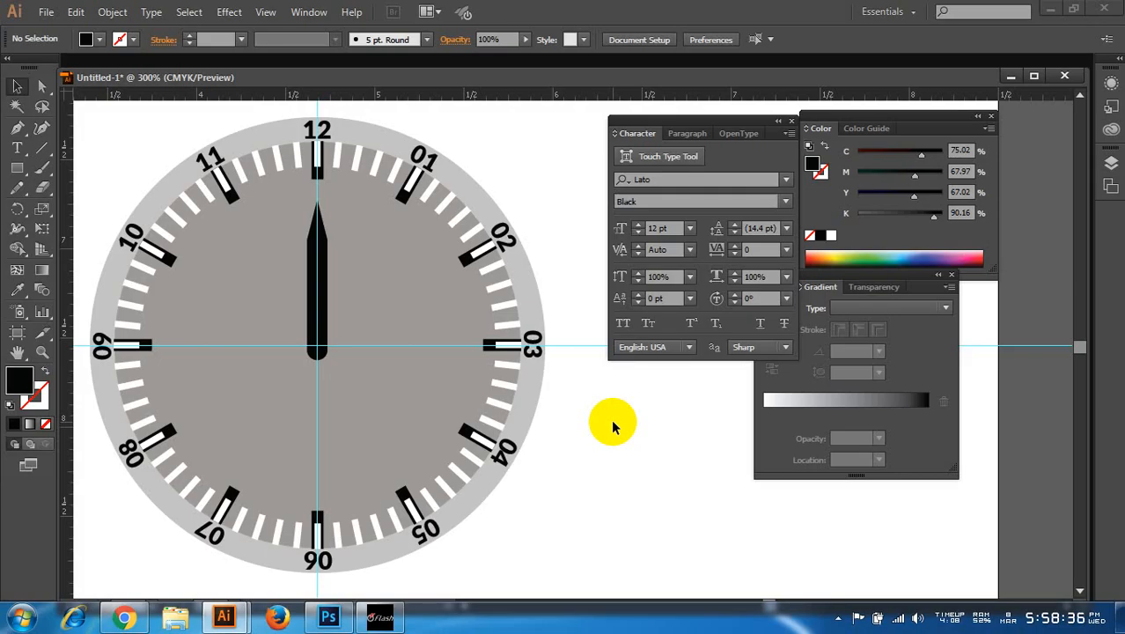
left_click(686, 134)
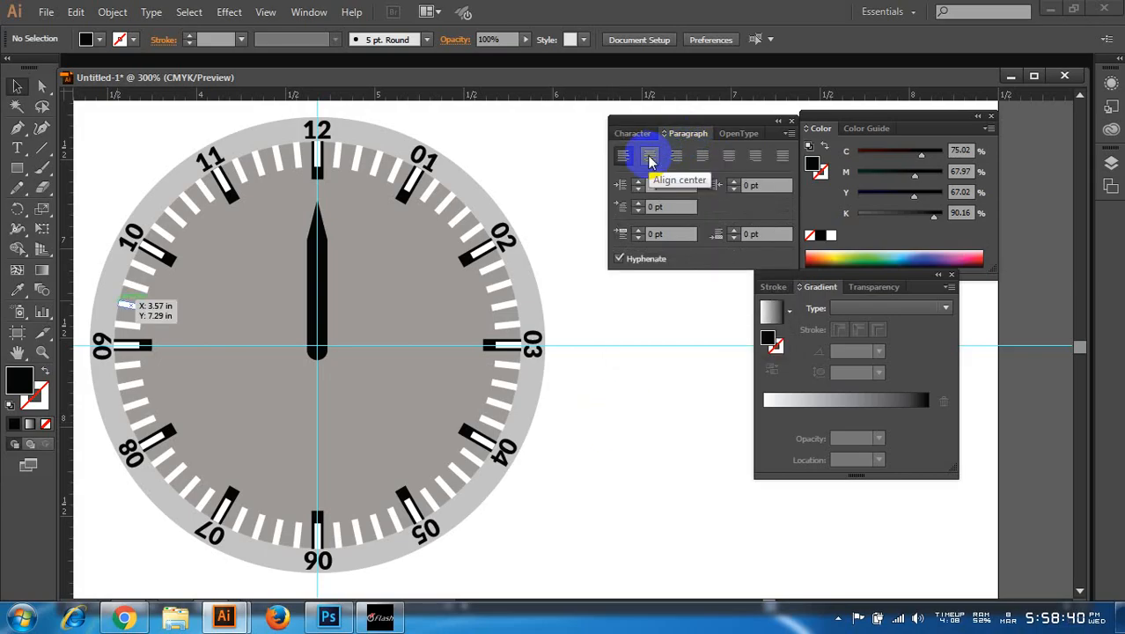
left_click(430, 157)
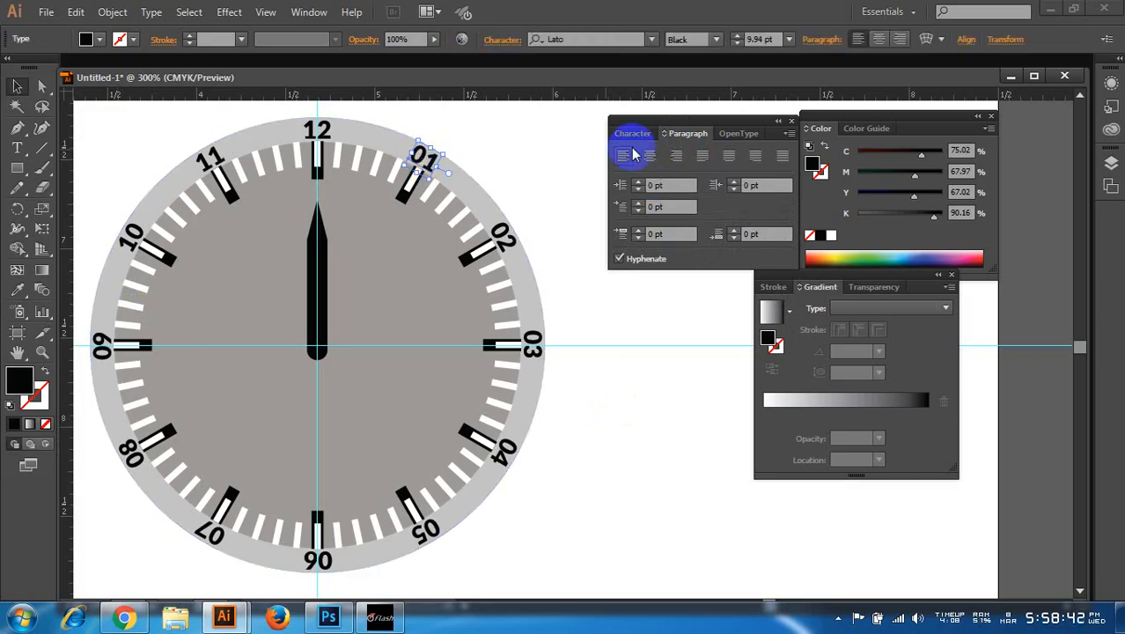
left_click(650, 154)
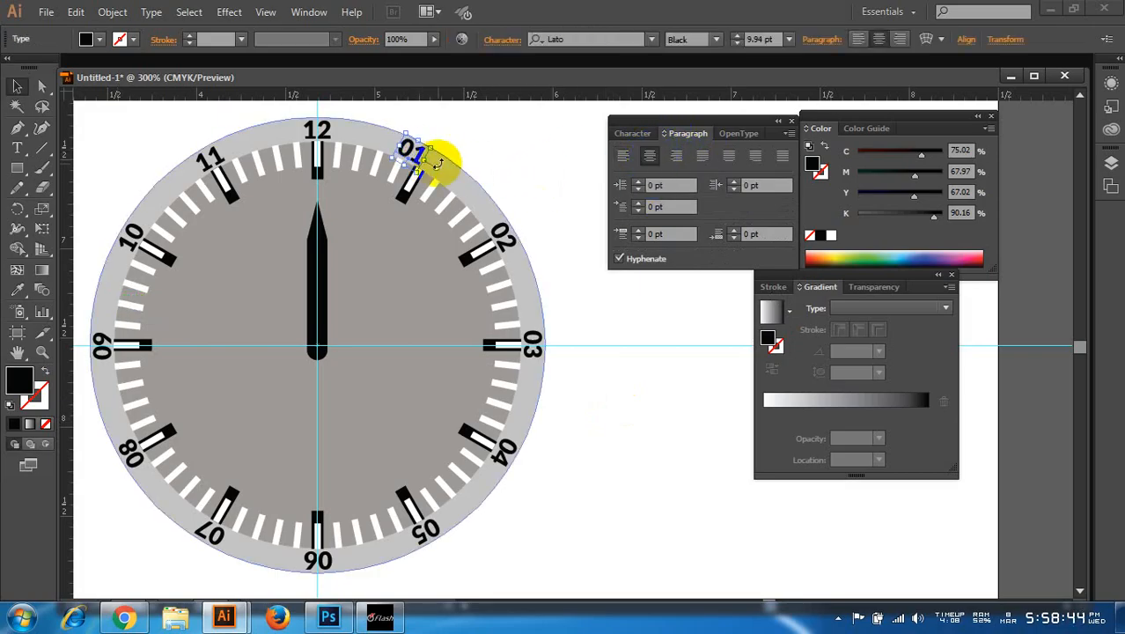
left_click_drag(420, 158, 427, 162)
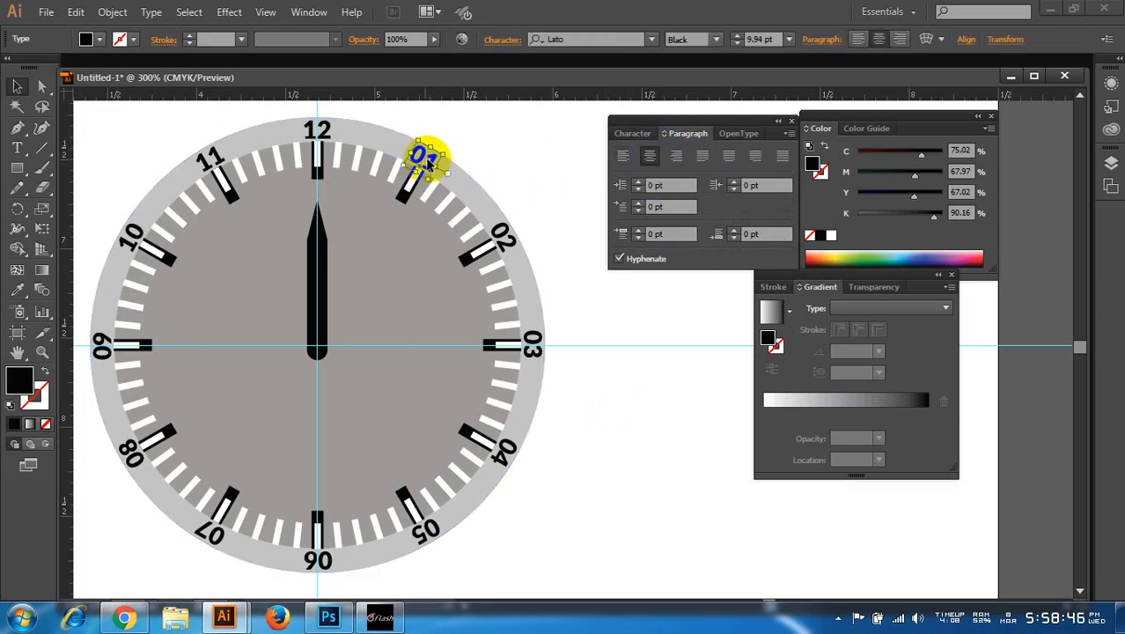
- Test the centred alignment by replacing the 01 numeral with the text jhihuiuh;hlnj;
key("t")
double_click(424, 158)
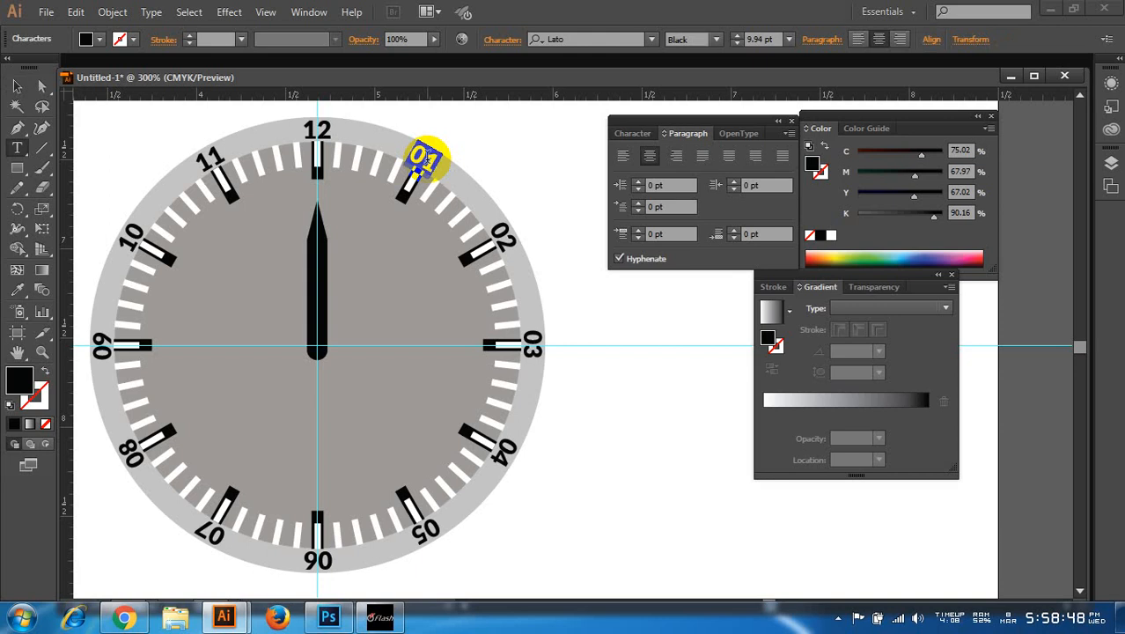
type("jhihuiuh;")
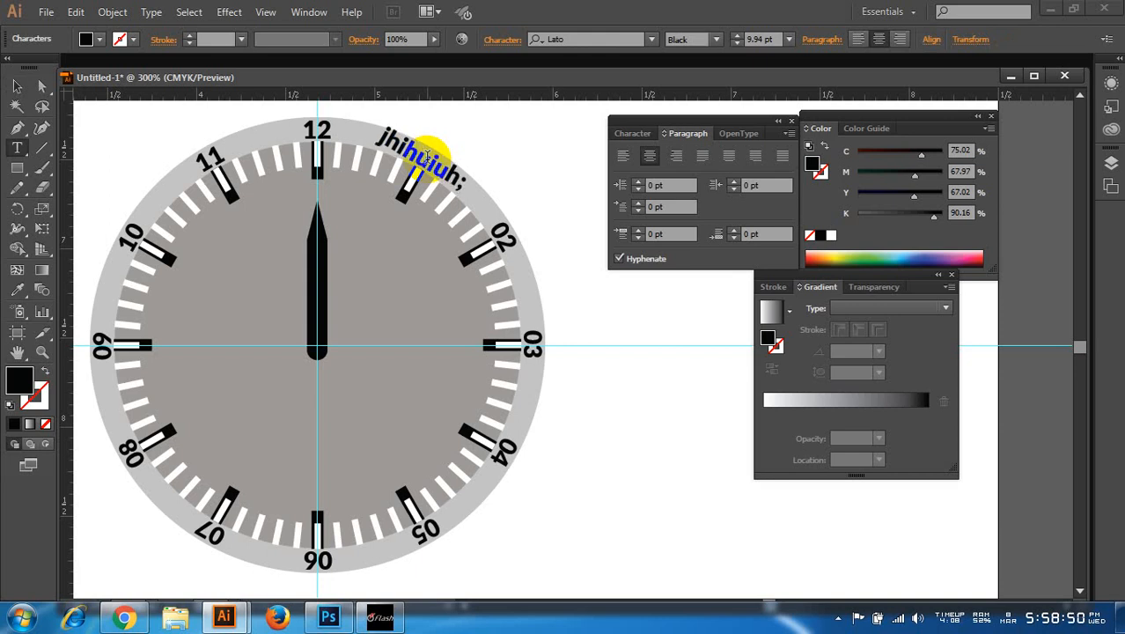
type("hlnj;")
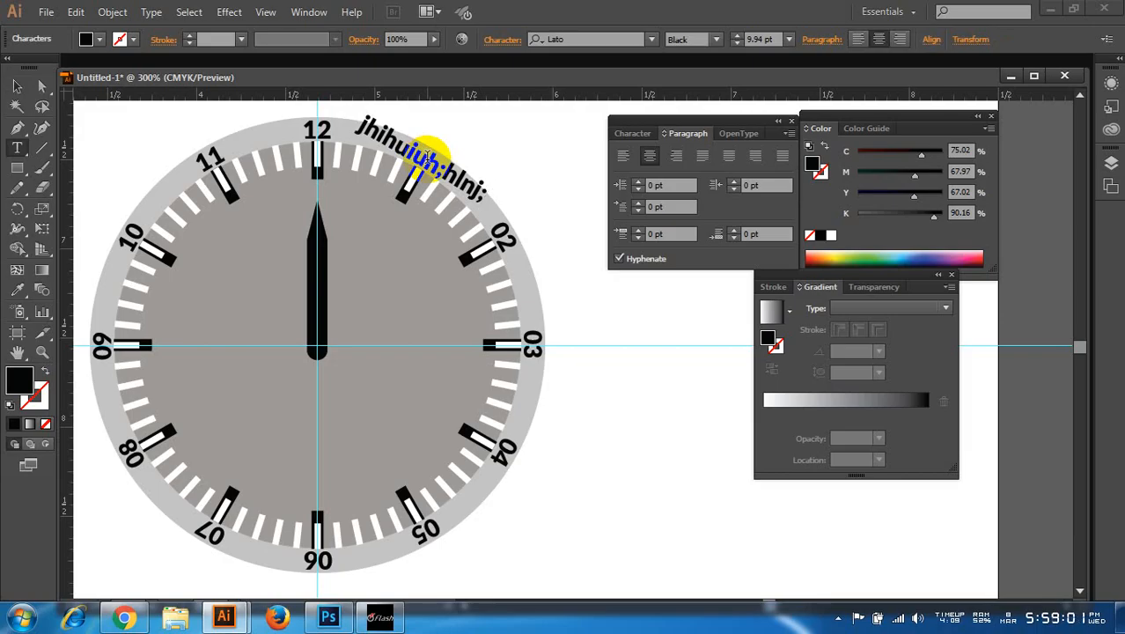
- Delete the test text at the one o'clock mark, leave centre-aligned j2 in its place, and deselect
key("BackSpace")
key("BackSpace")
key("BackSpace")
key("BackSpace")
key("BackSpace")
key("BackSpace")
key("BackSpace")
key("BackSpace")
key("BackSpace")
key("BackSpace")
key("BackSpace")
key("BackSpace")
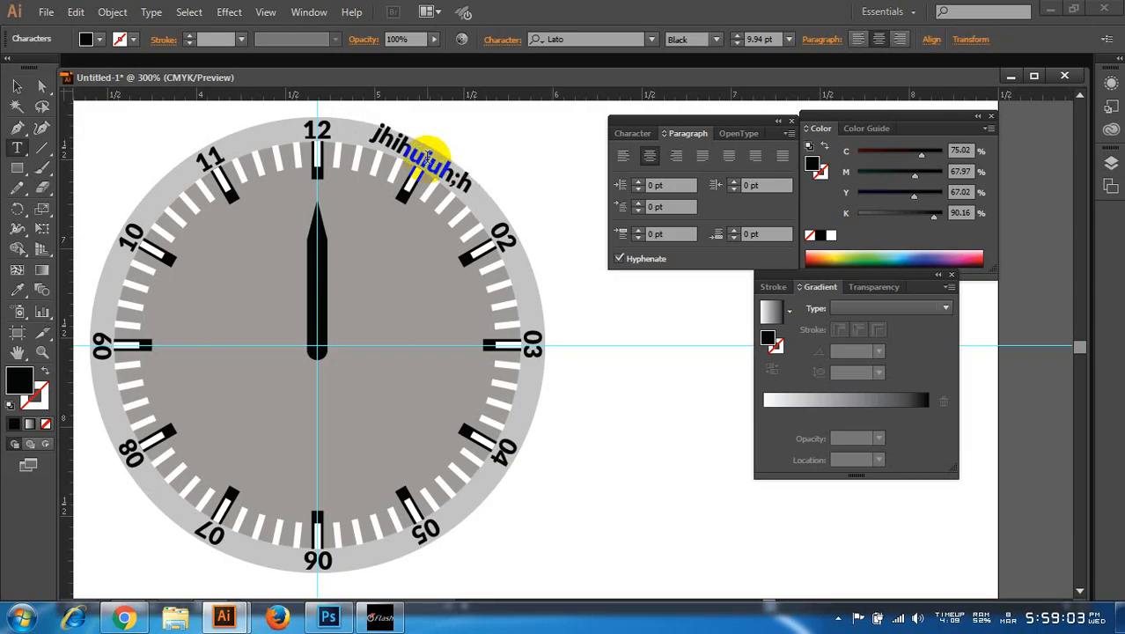
key("BackSpace")
key("BackSpace")
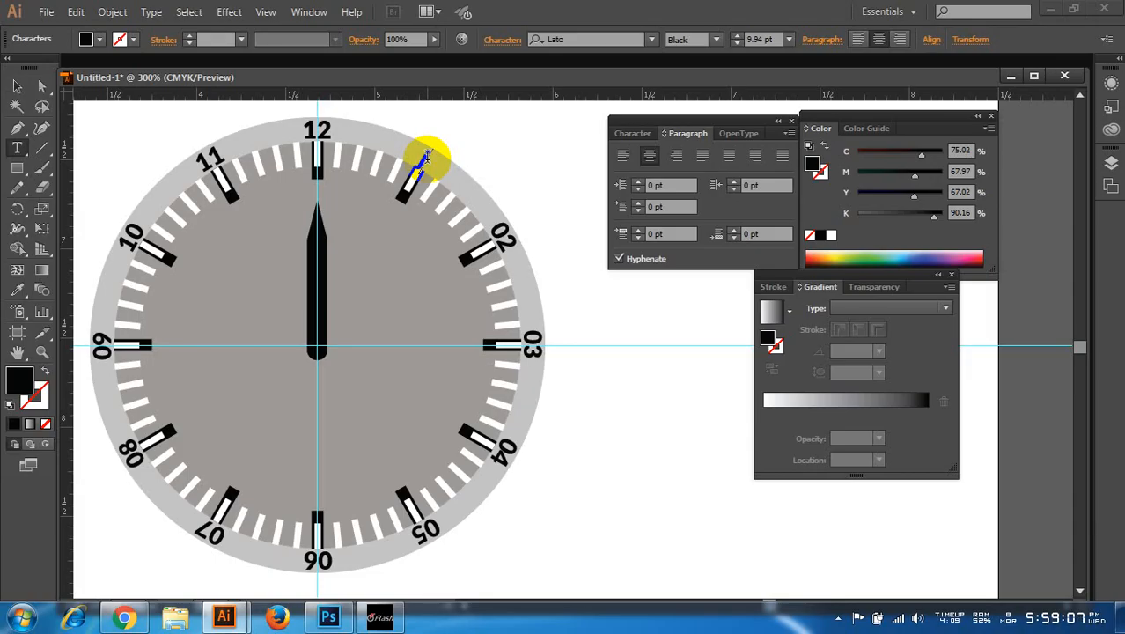
type("12")
left_click(650, 156)
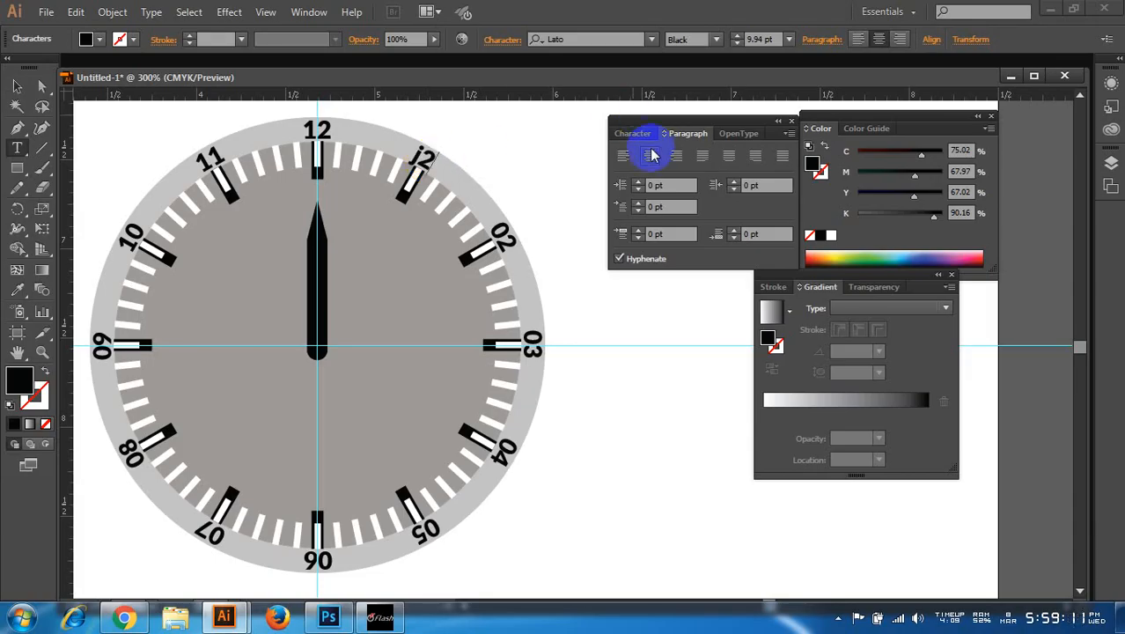
left_click(634, 133)
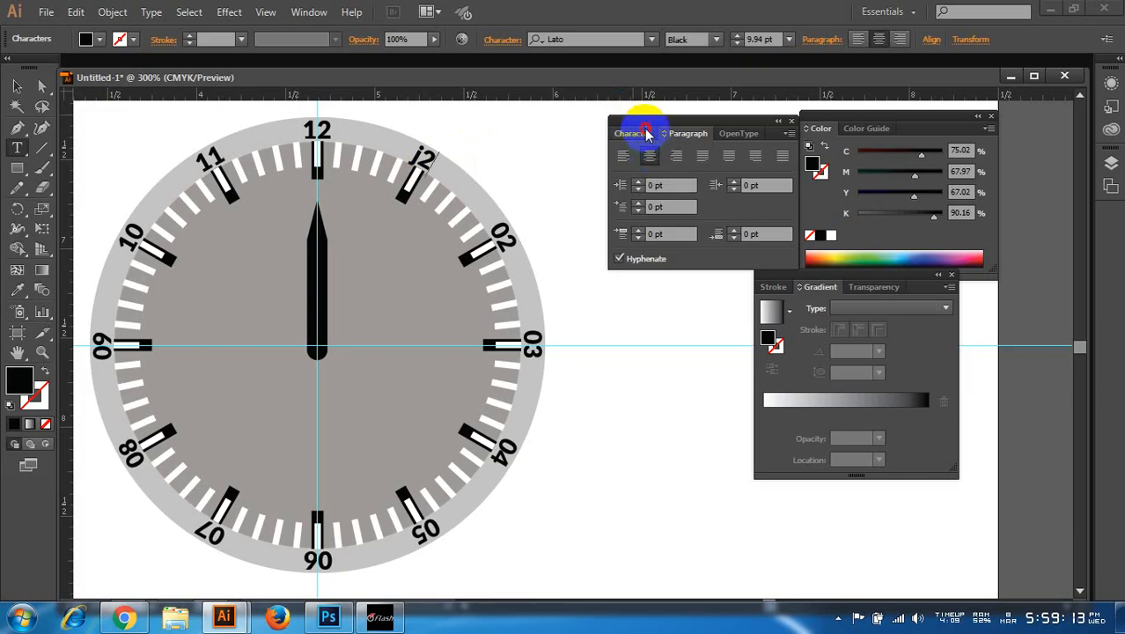
left_click(15, 88)
left_click(127, 146)
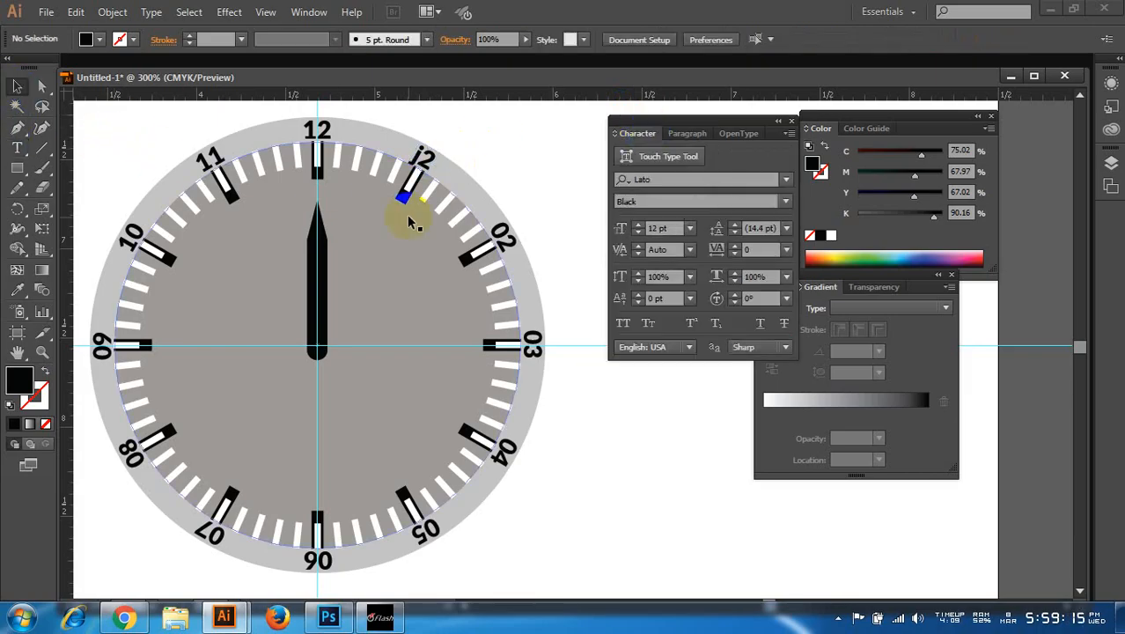
- Try rotating the 06 numeral at the six o'clock mark by 180 degrees so that it reads upright
scroll(373, 289, "down", 1)
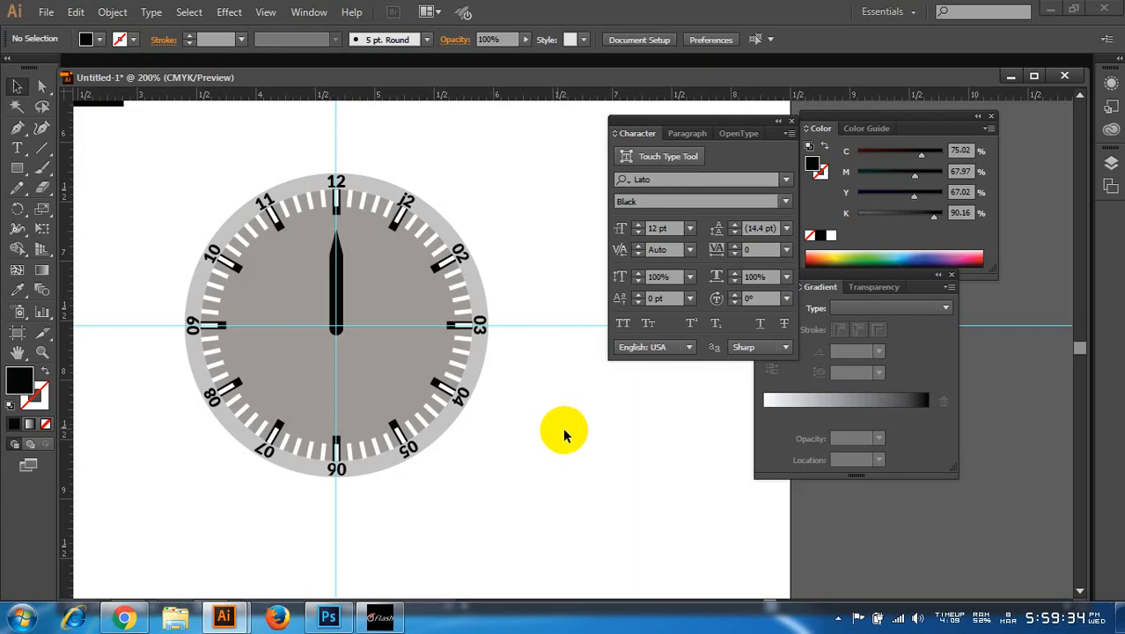
scroll(344, 502, "up", 3)
scroll(325, 489, "up", 2)
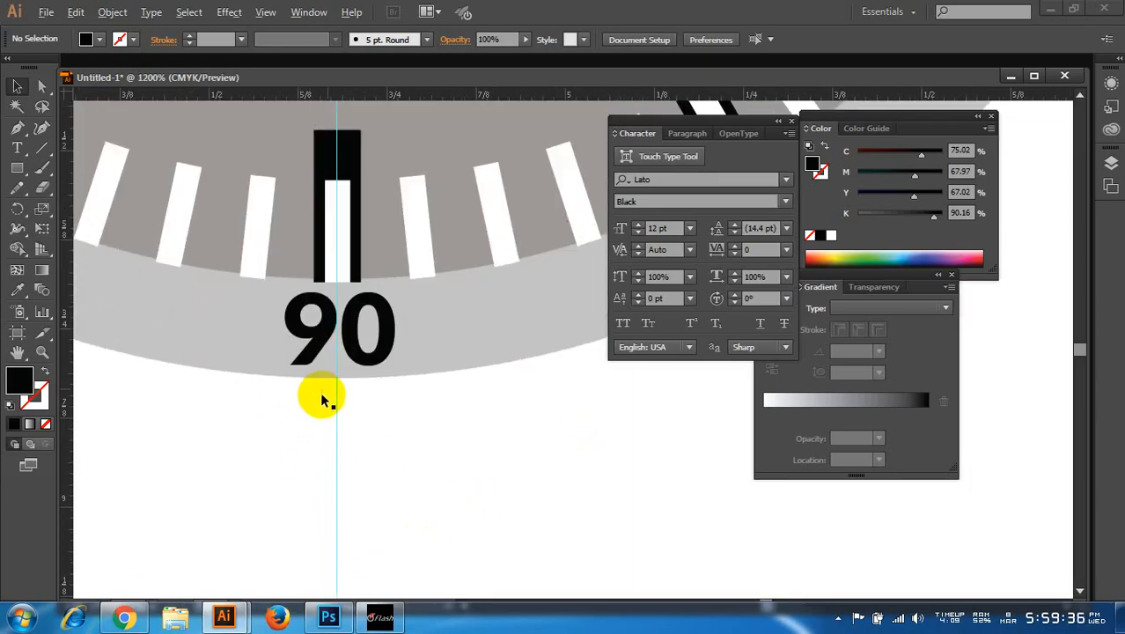
left_click(371, 332)
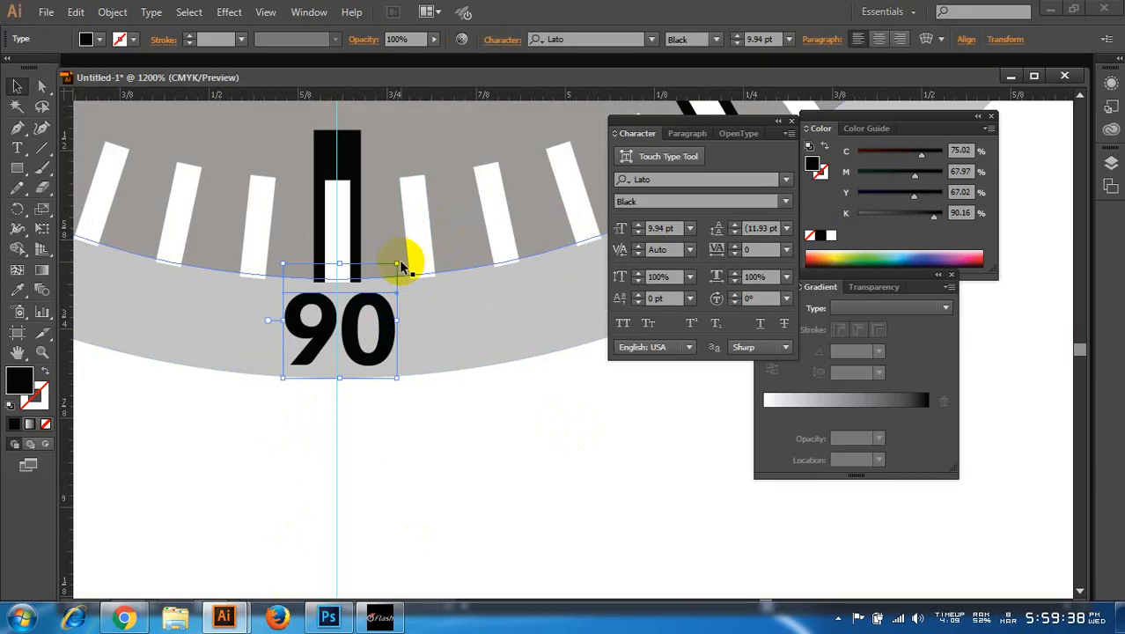
left_click_drag(402, 264, 374, 387)
left_click(396, 482)
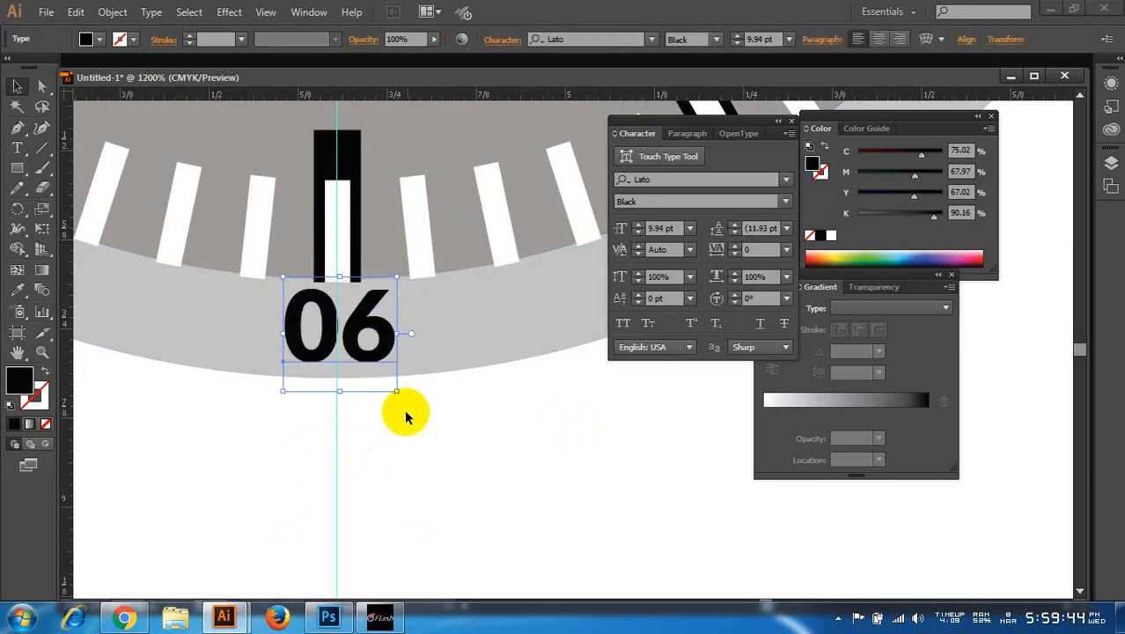
left_click(189, 465)
scroll(189, 464, "down", 5)
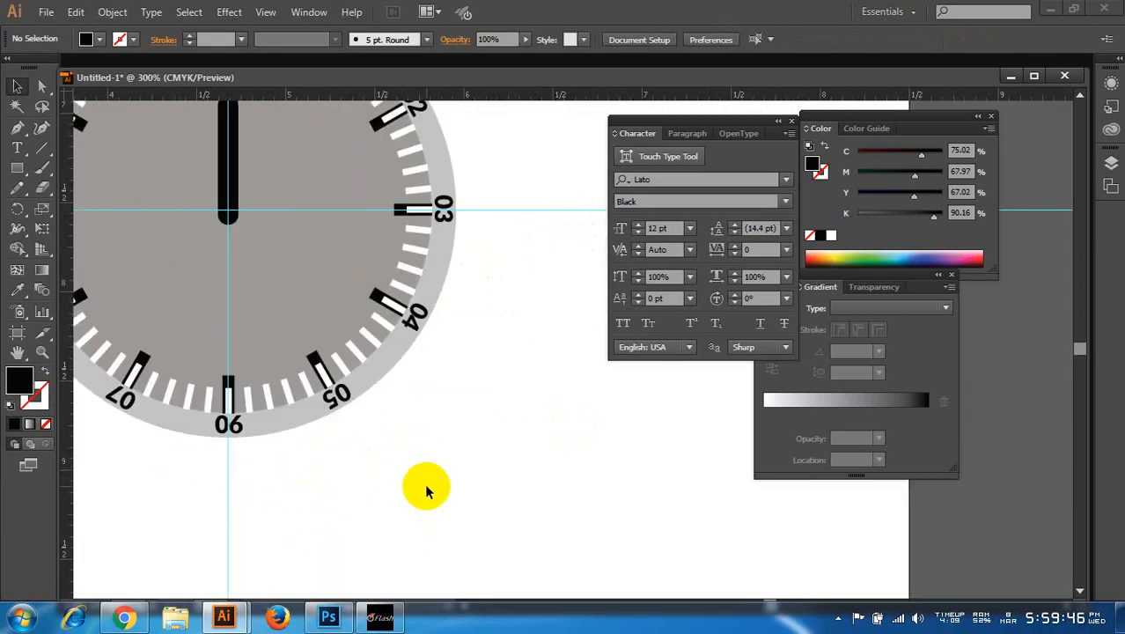